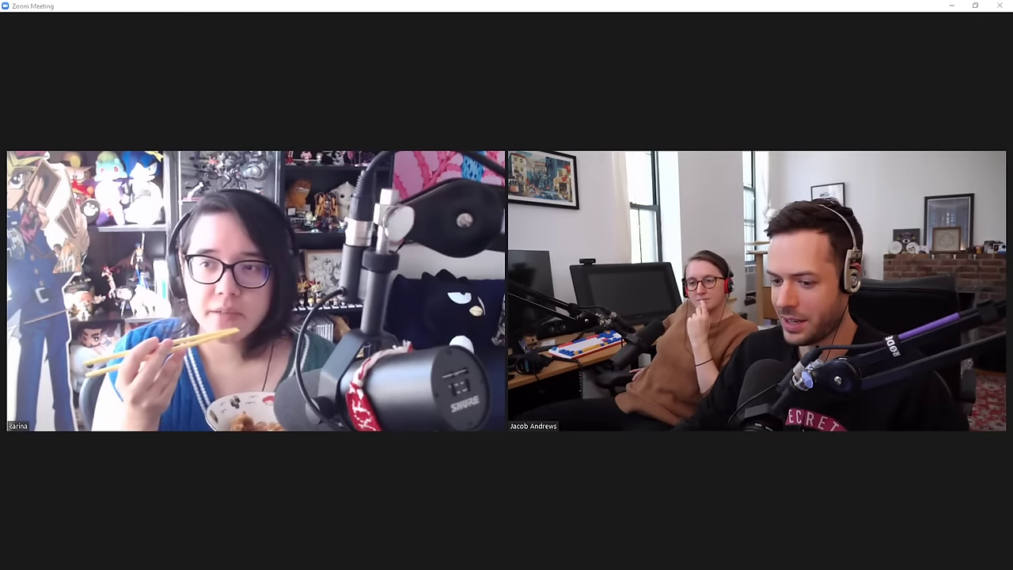
Share the CLIP STUDIO PAINT window in the meeting and move the floating participant videos off the drawing area
{"action": "mouse_move", "coordinate": [847, 35]}
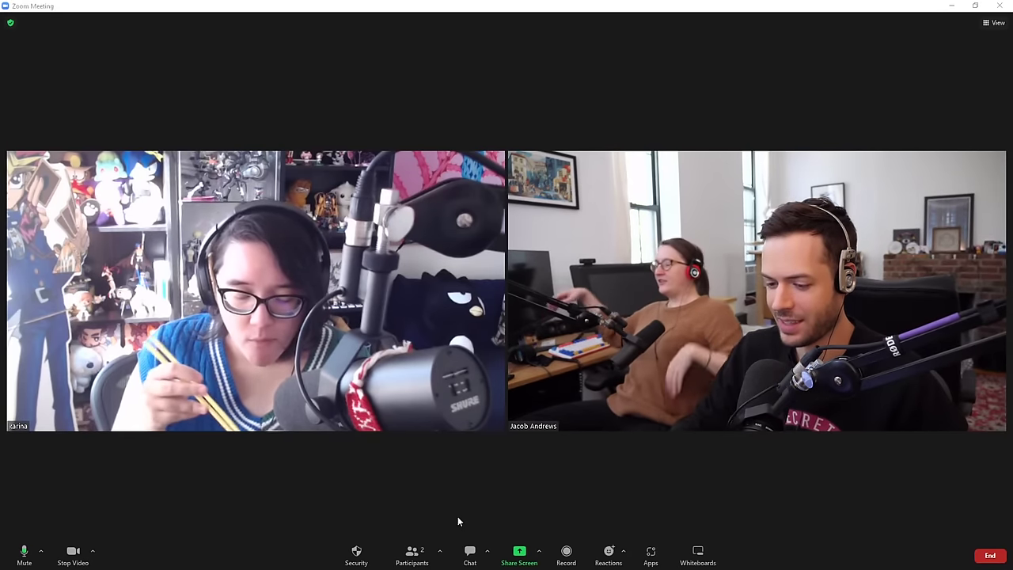
{"action": "left_click", "coordinate": [519, 552]}
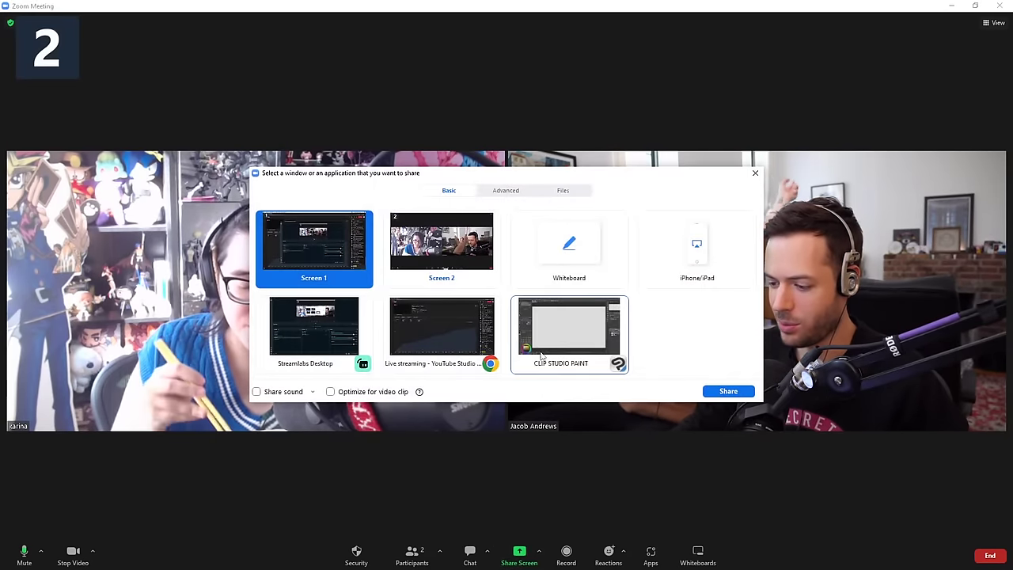
{"action": "left_click", "coordinate": [570, 332]}
{"action": "left_click", "coordinate": [726, 391]}
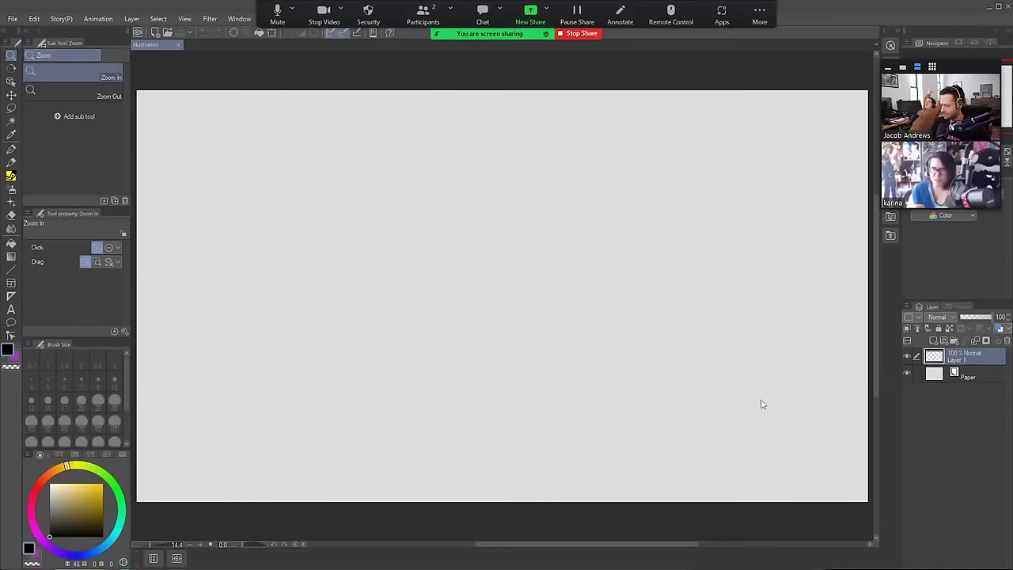
{"action": "left_click_drag", "start_coordinate": [973, 69], "coordinate": [978, 36]}
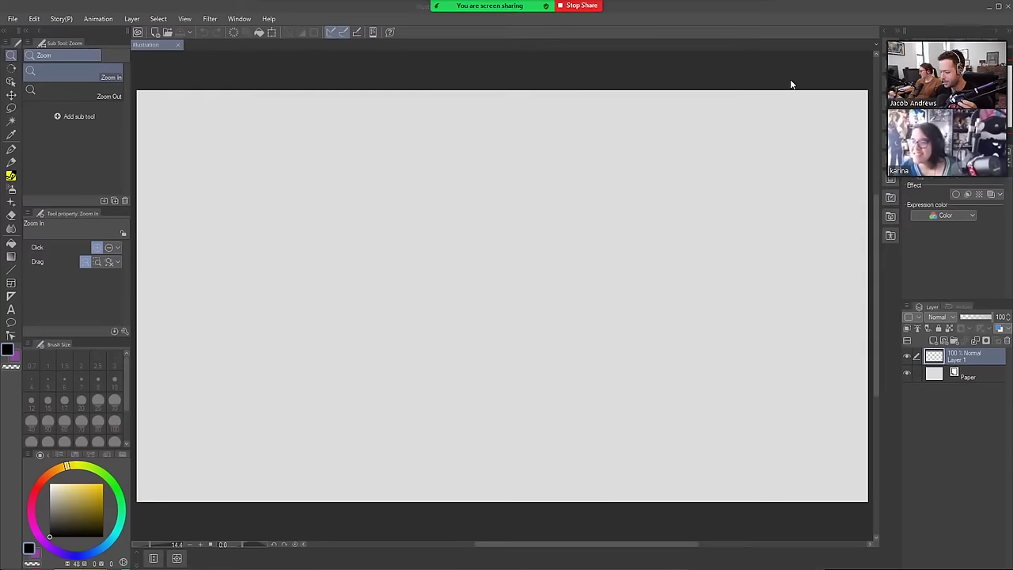
{"action": "left_click", "coordinate": [496, 334]}
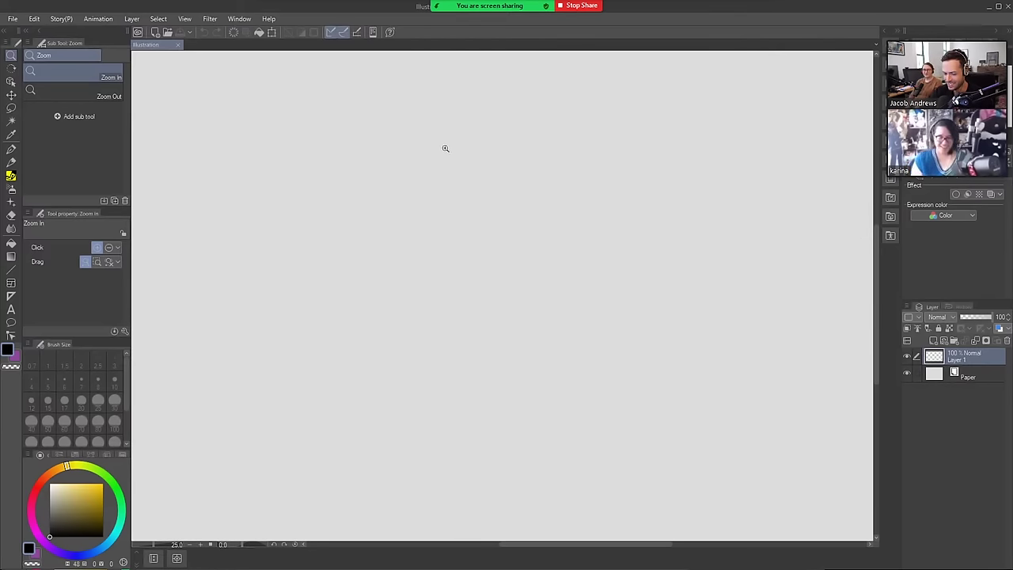
{"action": "left_click", "coordinate": [184, 18]}
{"action": "mouse_move", "coordinate": [210, 18]}
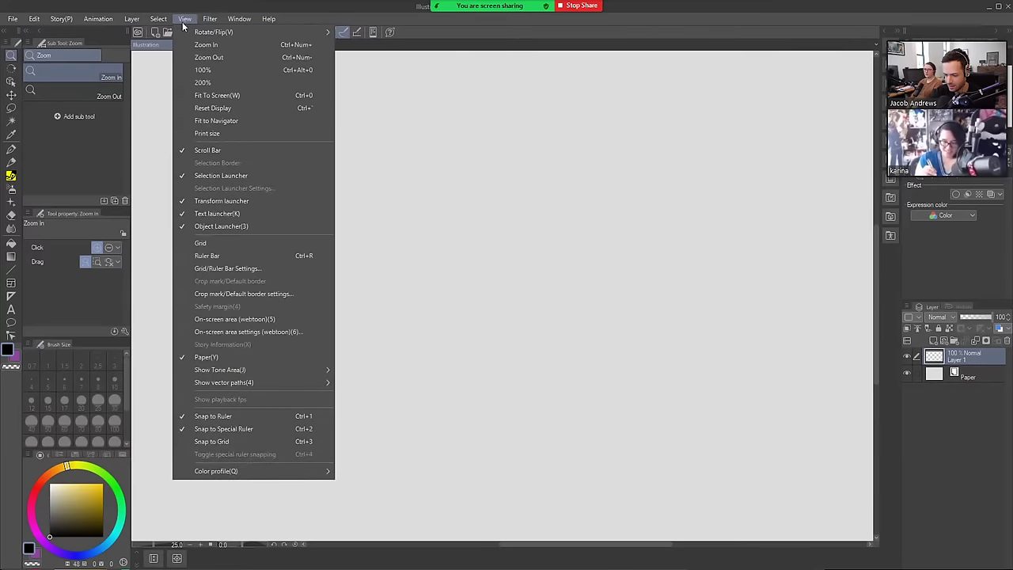
{"action": "left_click", "coordinate": [248, 120]}
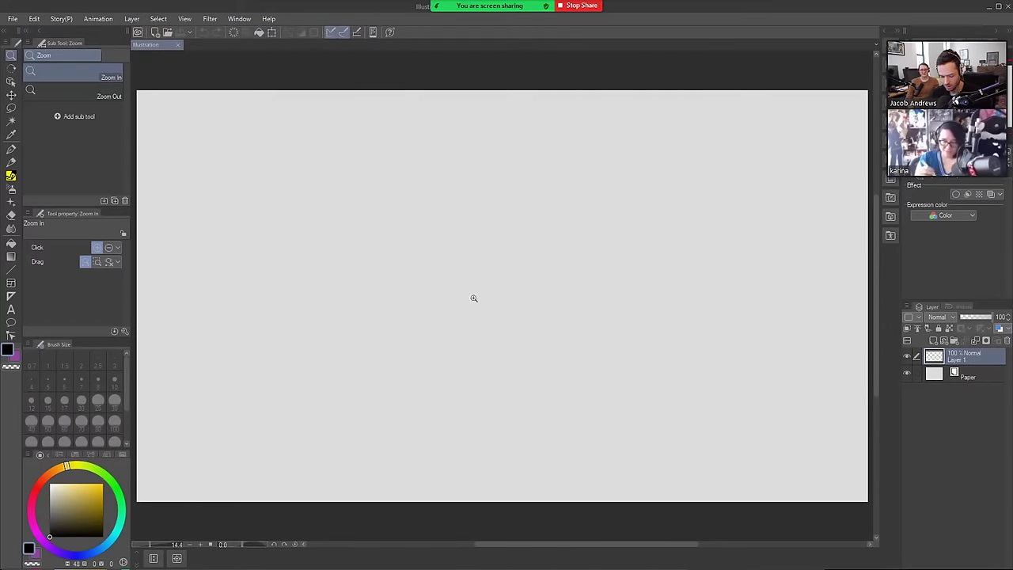
Choose the CIRO drawing brush, undo a test squiggle and set the brush size to 30
{"action": "key", "text": "b"}
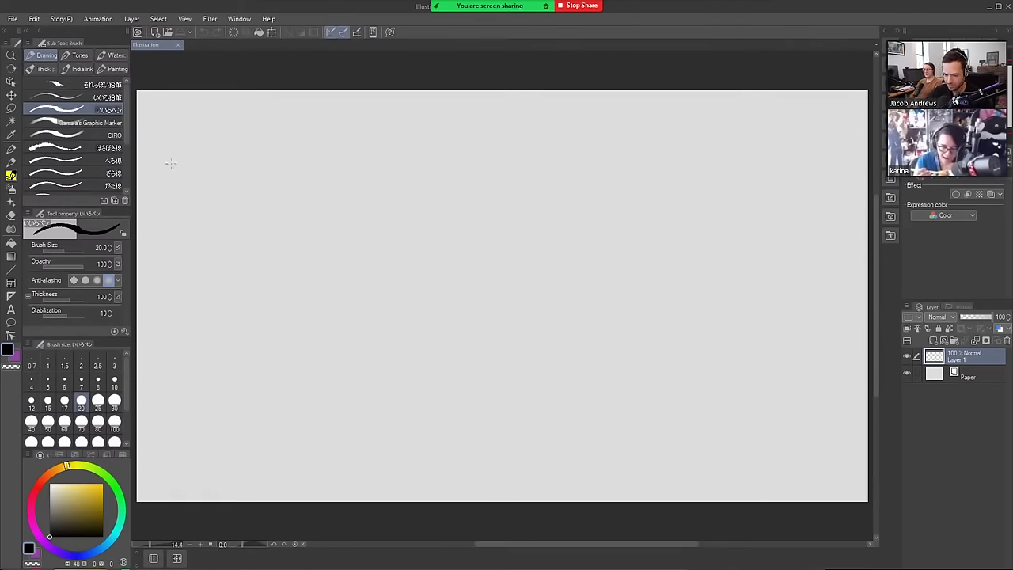
{"action": "left_click", "coordinate": [79, 134]}
{"action": "mouse_move", "coordinate": [444, 319]}
{"action": "left_mouse_down"}
{"action": "mouse_move", "coordinate": [487, 261]}
{"action": "mouse_move", "coordinate": [516, 344]}
{"action": "left_mouse_up"}
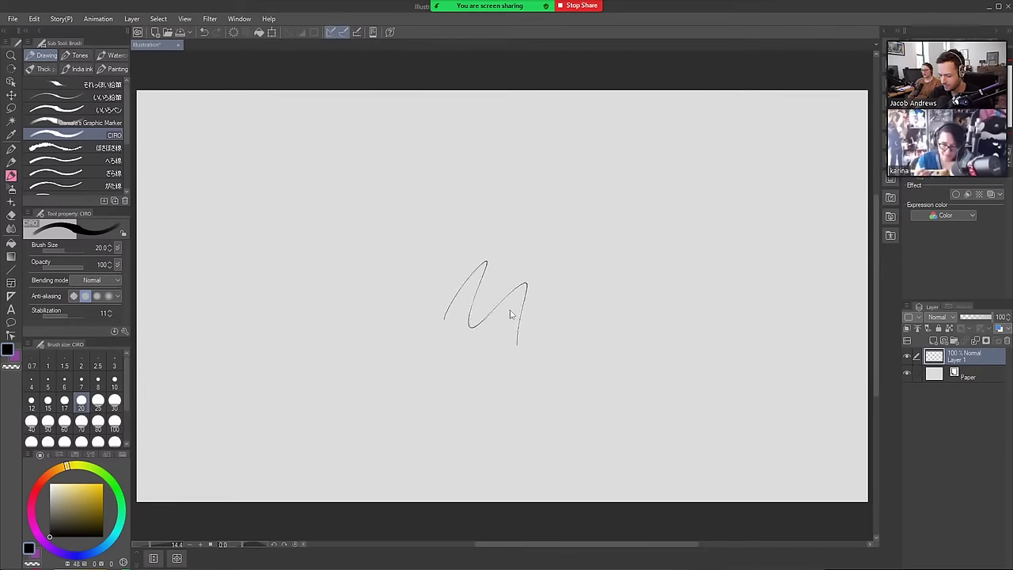
{"action": "key", "text": "ctrl+z"}
{"action": "key", "text": "bracketright"}
{"action": "key", "text": "bracketright"}
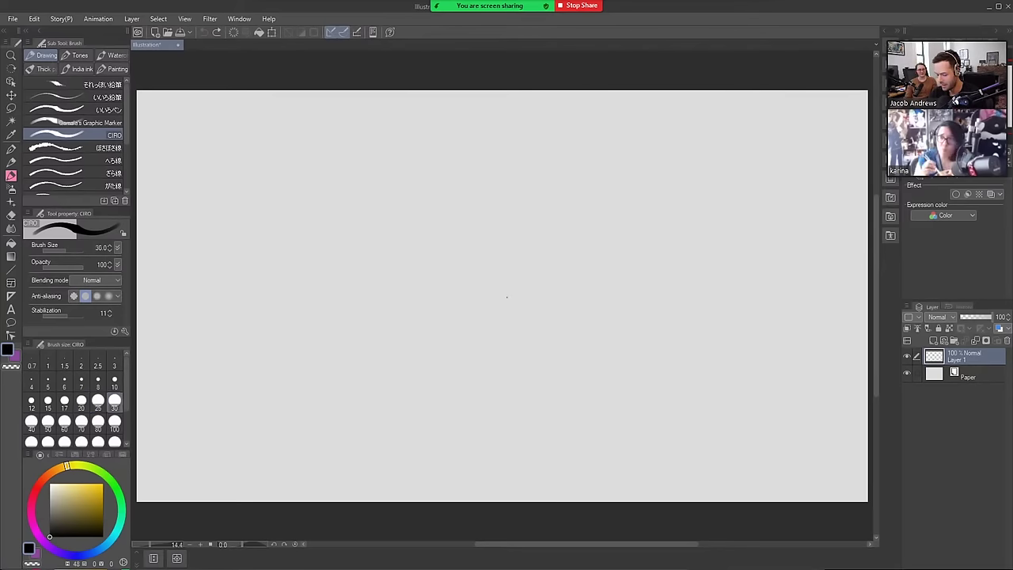
Test and undo strokes on the canvas, then set the CIRO brush size to 50
{"action": "mouse_move", "coordinate": [507, 307]}
{"action": "left_mouse_down"}
{"action": "mouse_move", "coordinate": [515, 291]}
{"action": "mouse_move", "coordinate": [578, 318]}
{"action": "mouse_move", "coordinate": [621, 273]}
{"action": "left_mouse_up"}
{"action": "key", "text": "ctrl+z"}
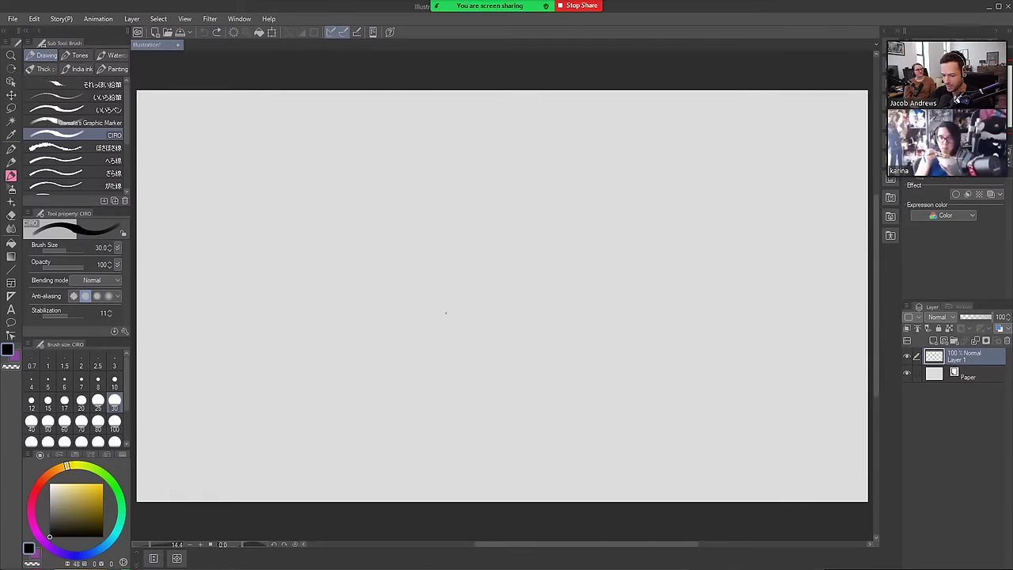
{"action": "mouse_move", "coordinate": [490, 316]}
{"action": "left_mouse_down"}
{"action": "mouse_move", "coordinate": [398, 297]}
{"action": "mouse_move", "coordinate": [468, 159]}
{"action": "mouse_move", "coordinate": [544, 216]}
{"action": "mouse_move", "coordinate": [512, 287]}
{"action": "mouse_move", "coordinate": [542, 278]}
{"action": "left_mouse_up"}
{"action": "key", "text": "ctrl+z"}
{"action": "key", "text": "bracketright"}
{"action": "key", "text": "bracketright"}
{"action": "key", "text": "ctrl+z"}
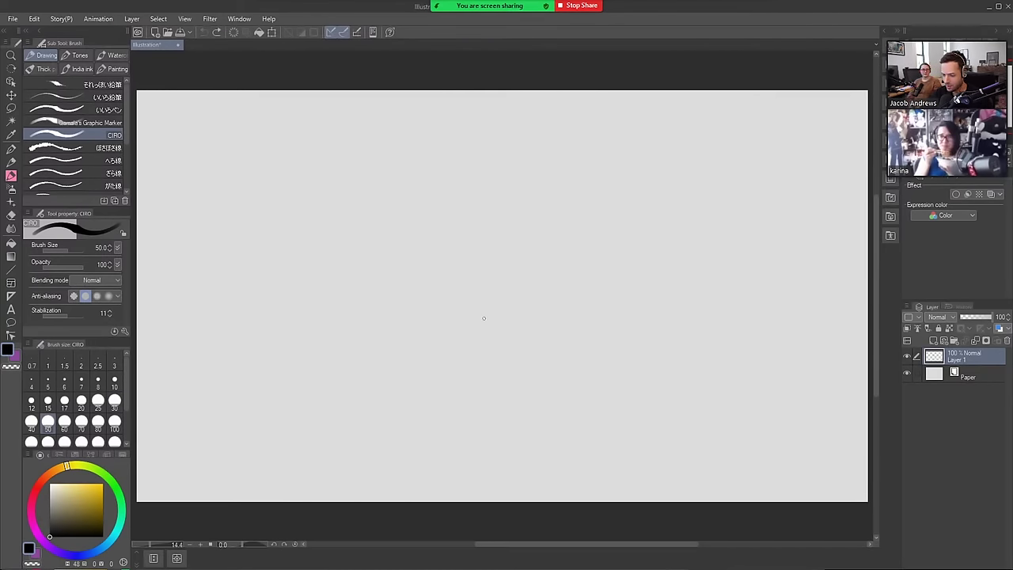
Draw a large round head outline in the upper middle of the canvas, redoing strokes that go wrong
{"action": "mouse_move", "coordinate": [488, 327]}
{"action": "left_mouse_down"}
{"action": "mouse_move", "coordinate": [399, 279]}
{"action": "mouse_move", "coordinate": [543, 305]}
{"action": "mouse_move", "coordinate": [467, 325]}
{"action": "mouse_move", "coordinate": [575, 210]}
{"action": "mouse_move", "coordinate": [578, 242]}
{"action": "left_mouse_up"}
{"action": "key", "text": "ctrl+z"}
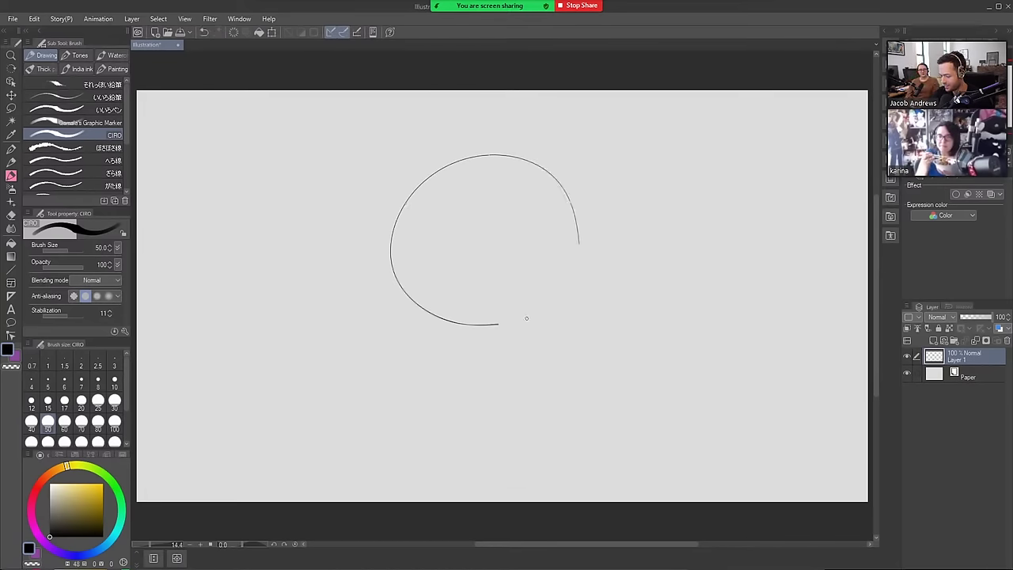
{"action": "mouse_move", "coordinate": [506, 325]}
{"action": "left_mouse_down"}
{"action": "mouse_move", "coordinate": [563, 244]}
{"action": "mouse_move", "coordinate": [571, 278]}
{"action": "mouse_move", "coordinate": [499, 324]}
{"action": "left_mouse_up"}
{"action": "key", "text": "ctrl+z"}
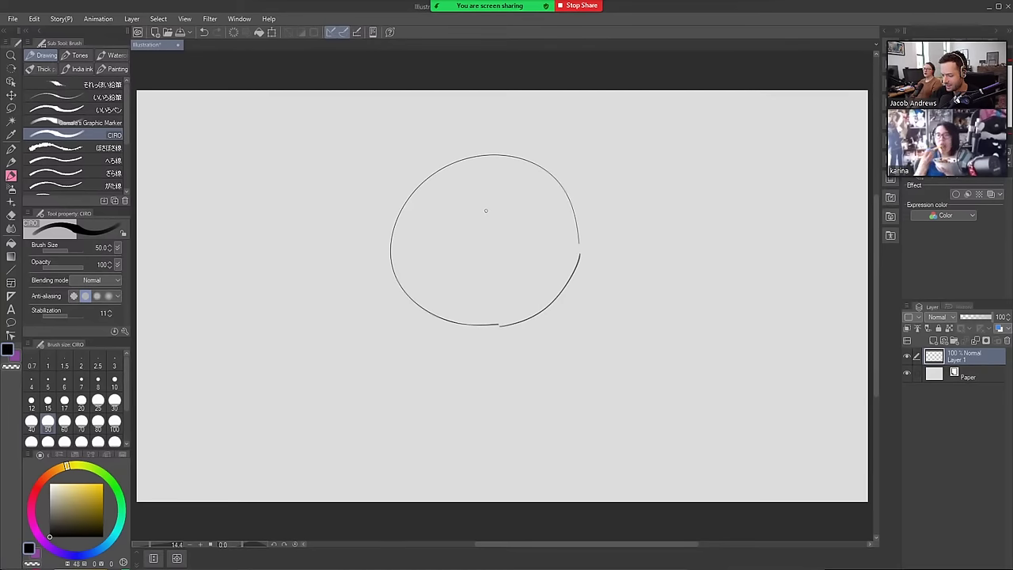
Draw a big C-shaped nose inside the head and add a small dot eye on each side of it
{"action": "left_click_drag", "start_coordinate": [486, 211], "coordinate": [475, 279]}
{"action": "key", "text": "ctrl+z"}
{"action": "mouse_move", "coordinate": [481, 221]}
{"action": "left_mouse_down"}
{"action": "mouse_move", "coordinate": [443, 279]}
{"action": "mouse_move", "coordinate": [503, 255]}
{"action": "left_mouse_up"}
{"action": "key", "text": "ctrl+z"}
{"action": "left_click_drag", "start_coordinate": [485, 213], "coordinate": [494, 260]}
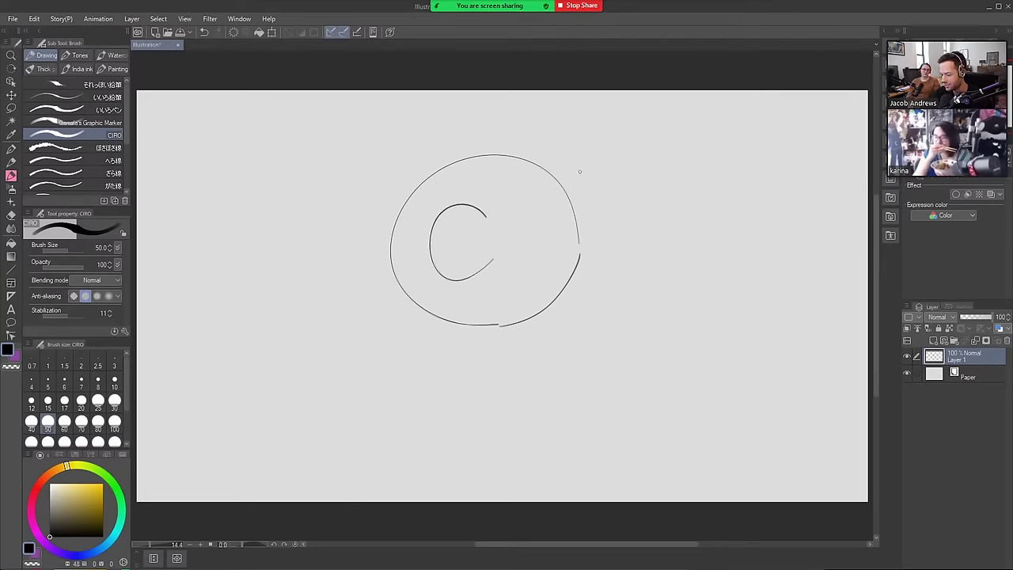
{"action": "left_click_drag", "start_coordinate": [417, 226], "coordinate": [417, 226]}
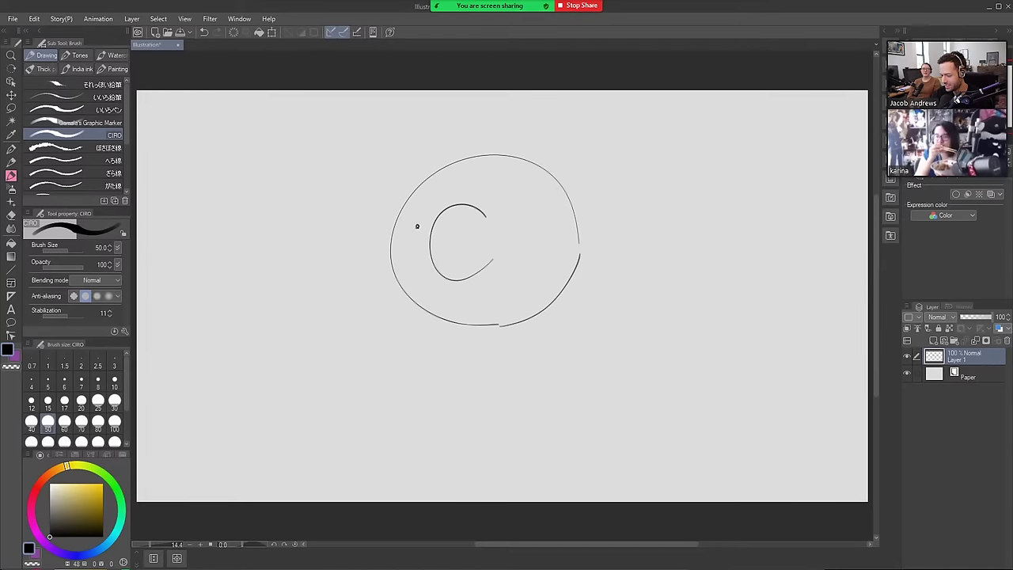
{"action": "left_click", "coordinate": [537, 220]}
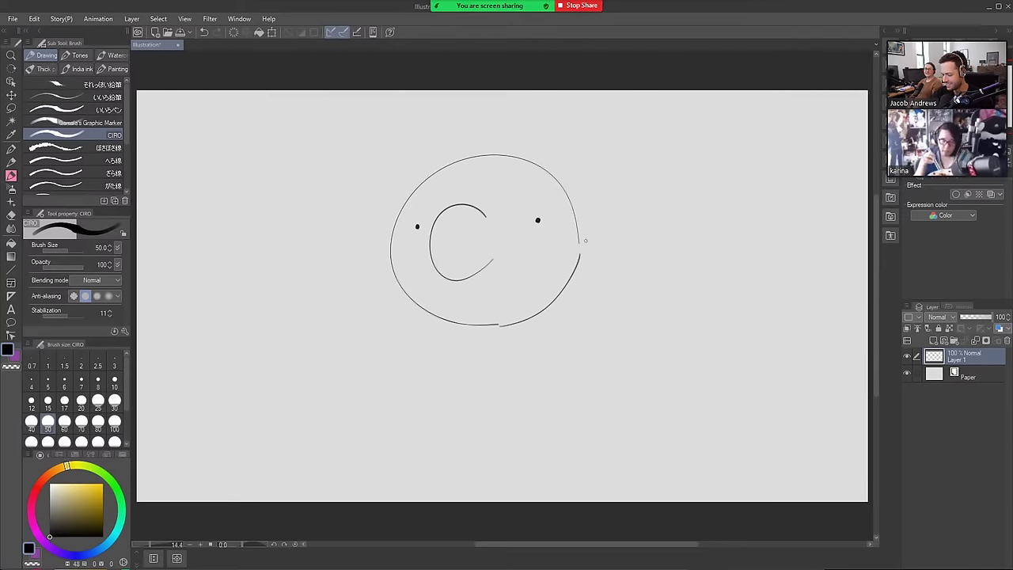
Draw a rounded ear on each side of the head and a small curved smile beneath the nose
{"action": "mouse_move", "coordinate": [579, 242]}
{"action": "left_mouse_down"}
{"action": "mouse_move", "coordinate": [607, 259]}
{"action": "mouse_move", "coordinate": [582, 269]}
{"action": "mouse_move", "coordinate": [614, 265]}
{"action": "mouse_move", "coordinate": [579, 267]}
{"action": "left_mouse_up"}
{"action": "key", "text": "ctrl+z"}
{"action": "mouse_move", "coordinate": [388, 243]}
{"action": "left_mouse_down"}
{"action": "mouse_move", "coordinate": [364, 251]}
{"action": "mouse_move", "coordinate": [394, 275]}
{"action": "left_mouse_up"}
{"action": "key", "text": "ctrl+z"}
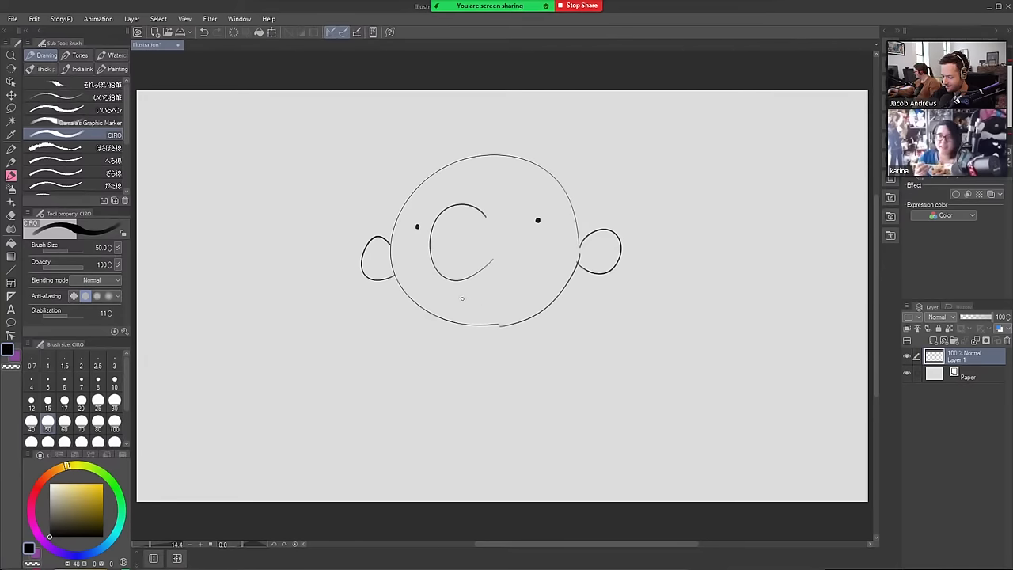
{"action": "left_click_drag", "start_coordinate": [460, 295], "coordinate": [488, 292]}
{"action": "key", "text": "ctrl+z"}
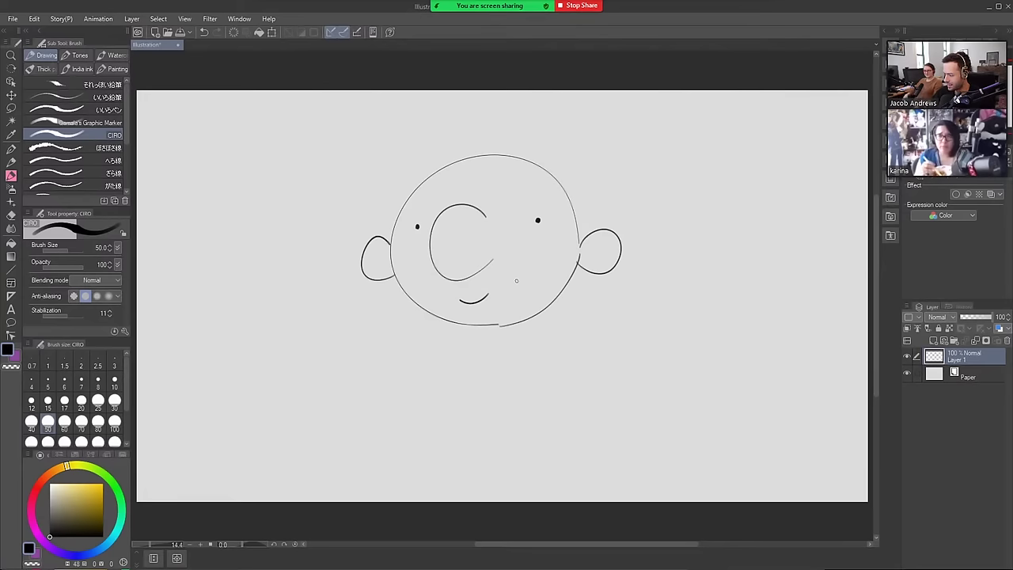
Add inner curve and fold lines to both ears
{"action": "mouse_move", "coordinate": [578, 261]}
{"action": "left_mouse_down"}
{"action": "mouse_move", "coordinate": [620, 233]}
{"action": "mouse_move", "coordinate": [595, 270]}
{"action": "left_mouse_up"}
{"action": "key", "text": "ctrl+z"}
{"action": "key", "text": "ctrl+y"}
{"action": "left_click_drag", "start_coordinate": [387, 257], "coordinate": [388, 267]}
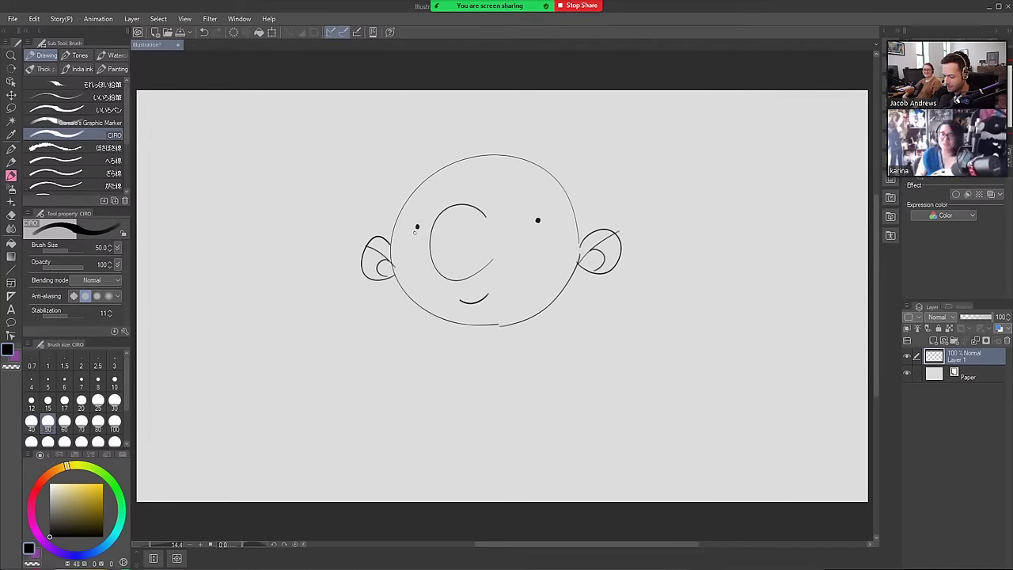
Draw a short crease under each eye and a large rounded-square glasses lens around each of them
{"action": "left_click_drag", "start_coordinate": [418, 227], "coordinate": [413, 236]}
{"action": "key", "text": "ctrl+z"}
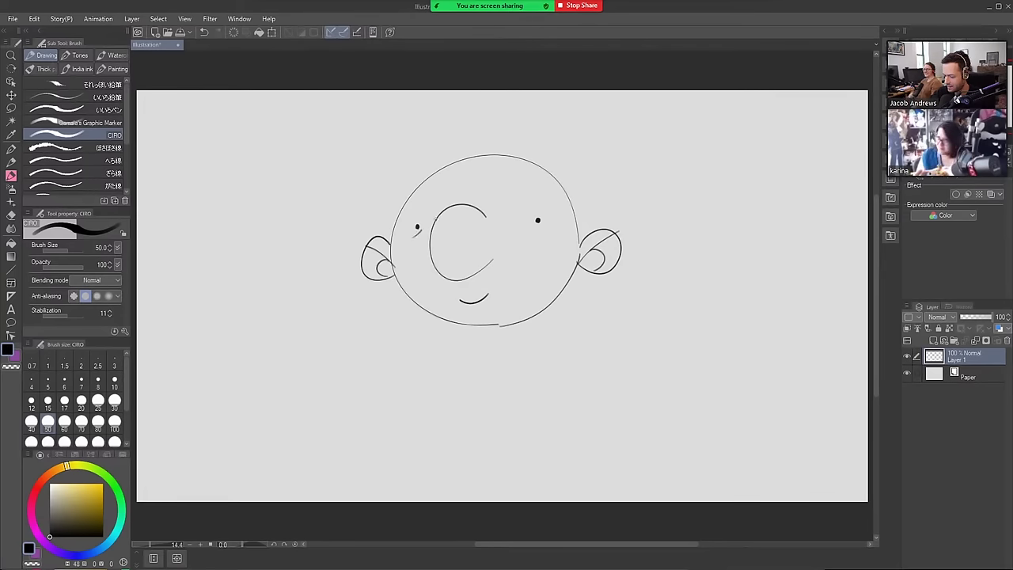
{"action": "left_click_drag", "start_coordinate": [537, 223], "coordinate": [535, 229]}
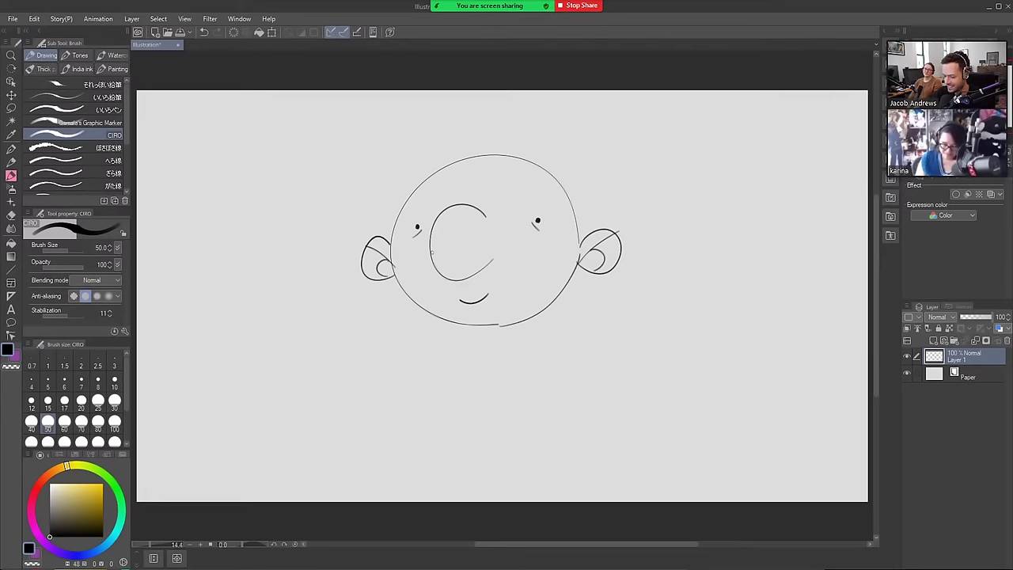
{"action": "mouse_move", "coordinate": [431, 253]}
{"action": "left_mouse_down"}
{"action": "mouse_move", "coordinate": [378, 167]}
{"action": "mouse_move", "coordinate": [388, 177]}
{"action": "mouse_move", "coordinate": [379, 196]}
{"action": "mouse_move", "coordinate": [377, 189]}
{"action": "mouse_move", "coordinate": [453, 198]}
{"action": "left_mouse_up"}
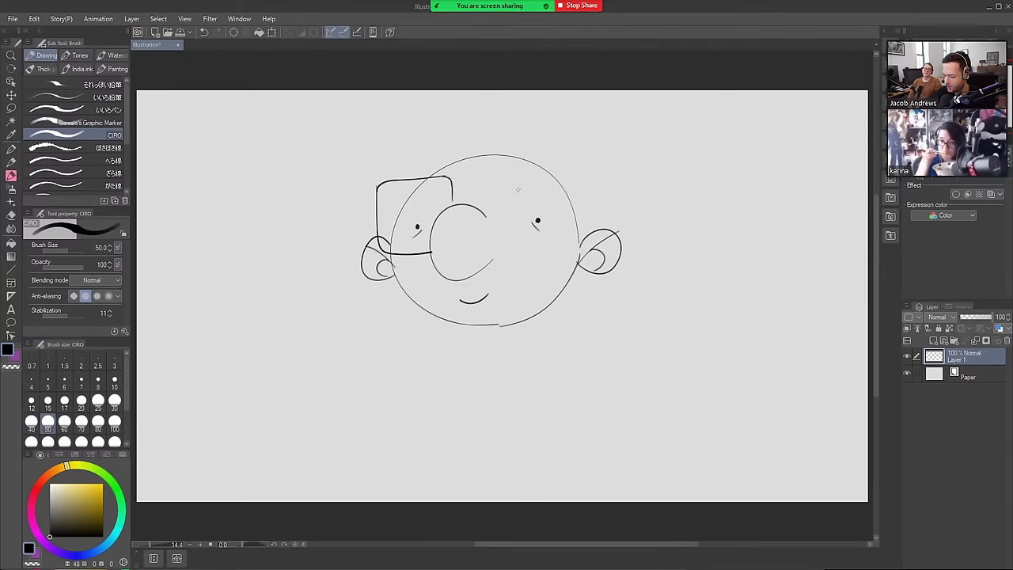
{"action": "mouse_move", "coordinate": [503, 240]}
{"action": "left_mouse_down"}
{"action": "mouse_move", "coordinate": [518, 171]}
{"action": "mouse_move", "coordinate": [593, 177]}
{"action": "mouse_move", "coordinate": [585, 247]}
{"action": "mouse_move", "coordinate": [501, 247]}
{"action": "left_mouse_up"}
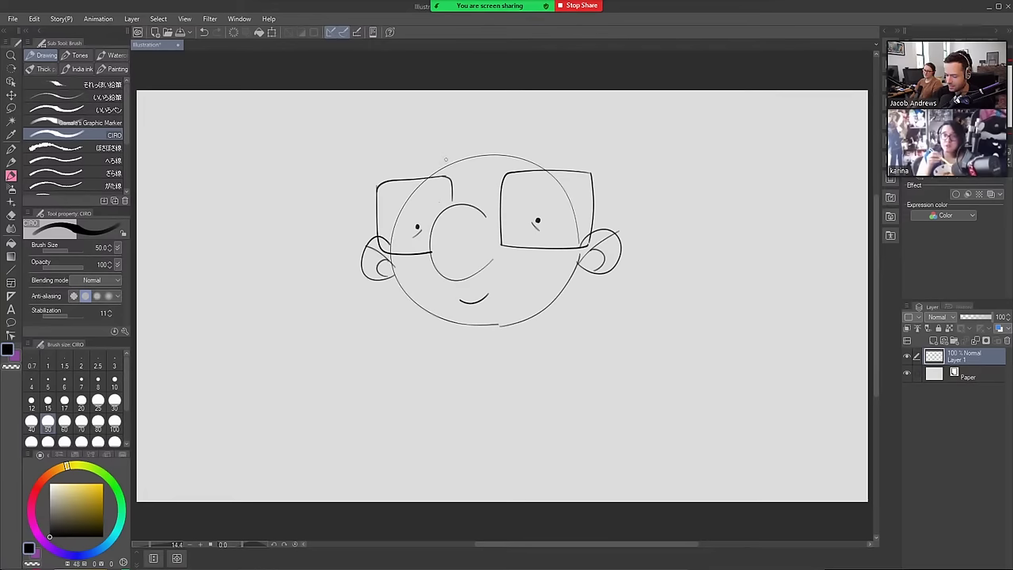
Try erasing the head outline inside the glasses with the Soft eraser at size 120
{"action": "key", "text": "e"}
{"action": "key", "text": "bracketright"}
{"action": "key", "text": "bracketright"}
{"action": "key", "text": "bracketright"}
{"action": "key", "text": "bracketright"}
{"action": "key", "text": "bracketright"}
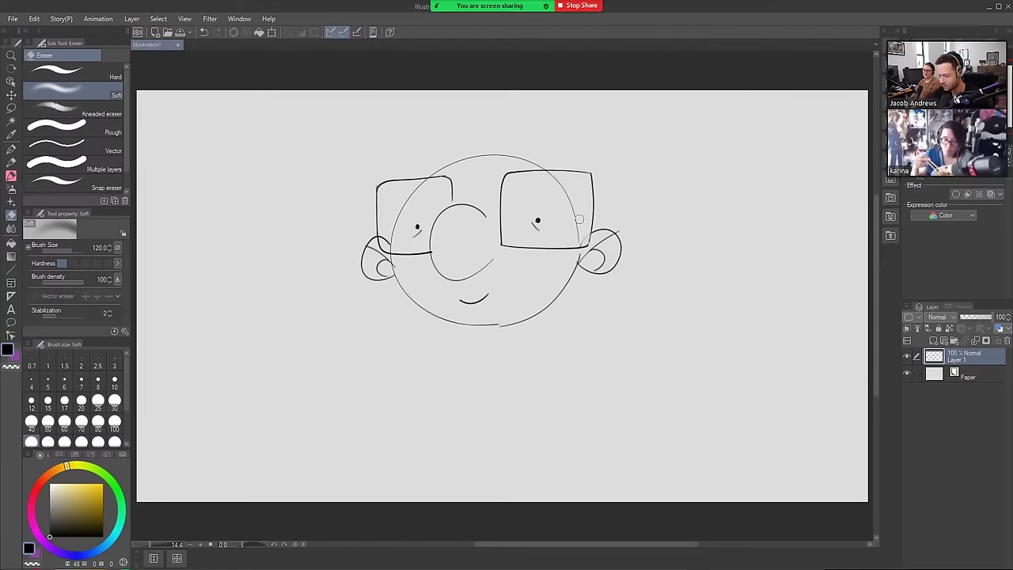
{"action": "key", "text": "ctrl+z"}
Erase the head outline that crosses both glasses lenses, using the Hard eraser at size 80
{"action": "left_click", "coordinate": [75, 72]}
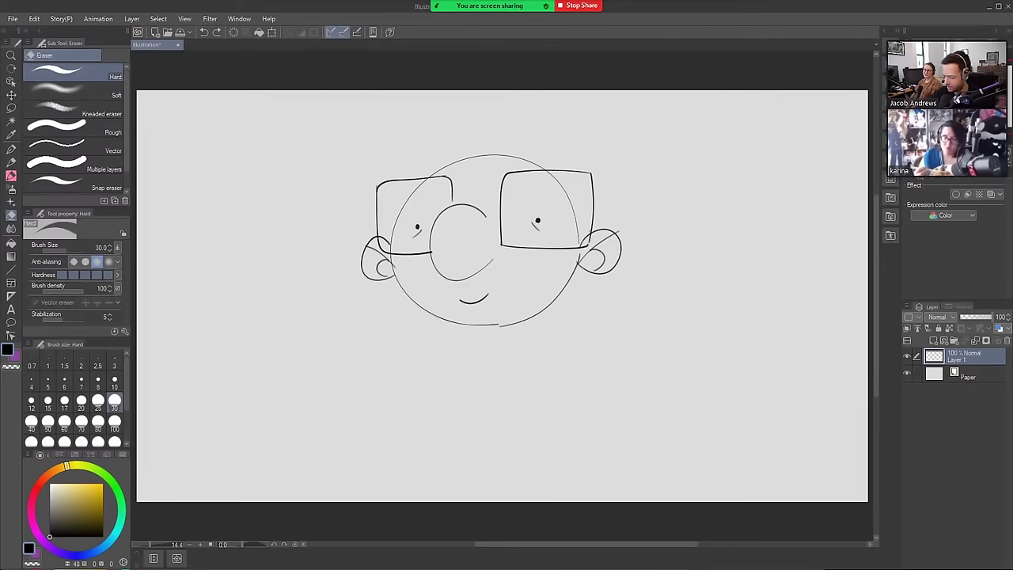
{"action": "key", "text": "bracketright"}
{"action": "key", "text": "bracketright"}
{"action": "key", "text": "bracketright"}
{"action": "key", "text": "bracketright"}
{"action": "key", "text": "bracketright"}
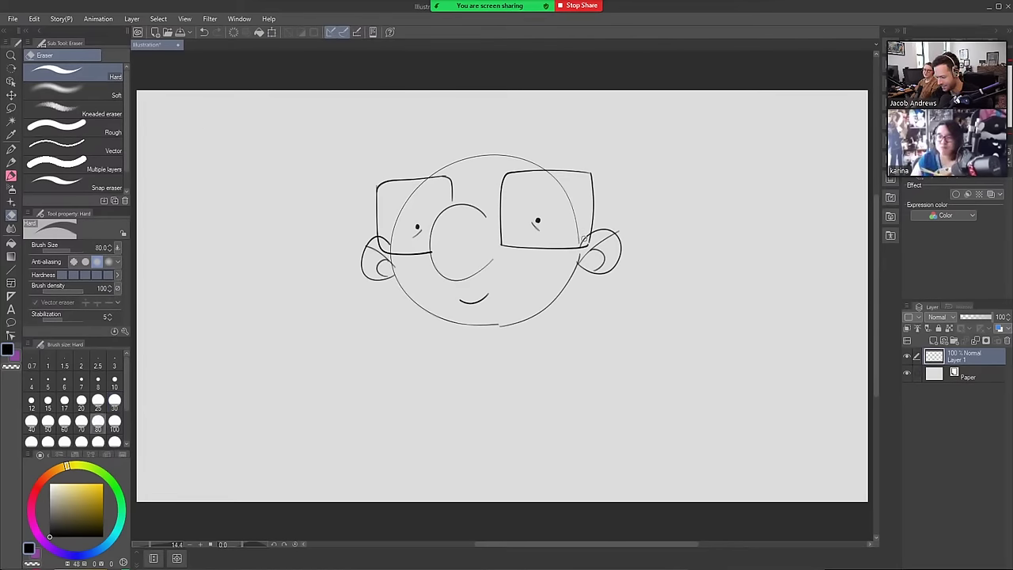
{"action": "left_click_drag", "start_coordinate": [586, 236], "coordinate": [544, 176]}
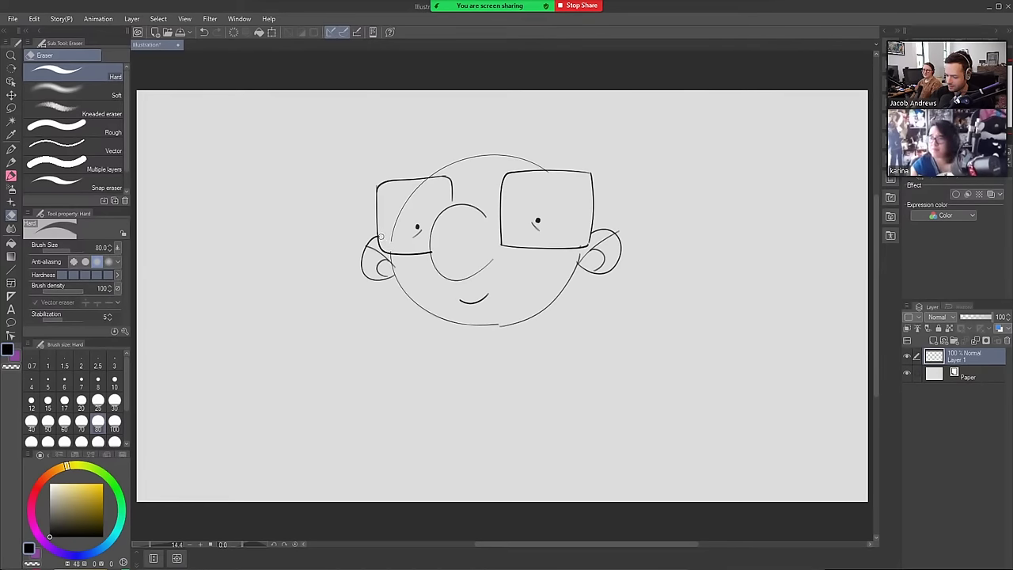
{"action": "left_click_drag", "start_coordinate": [391, 229], "coordinate": [427, 179]}
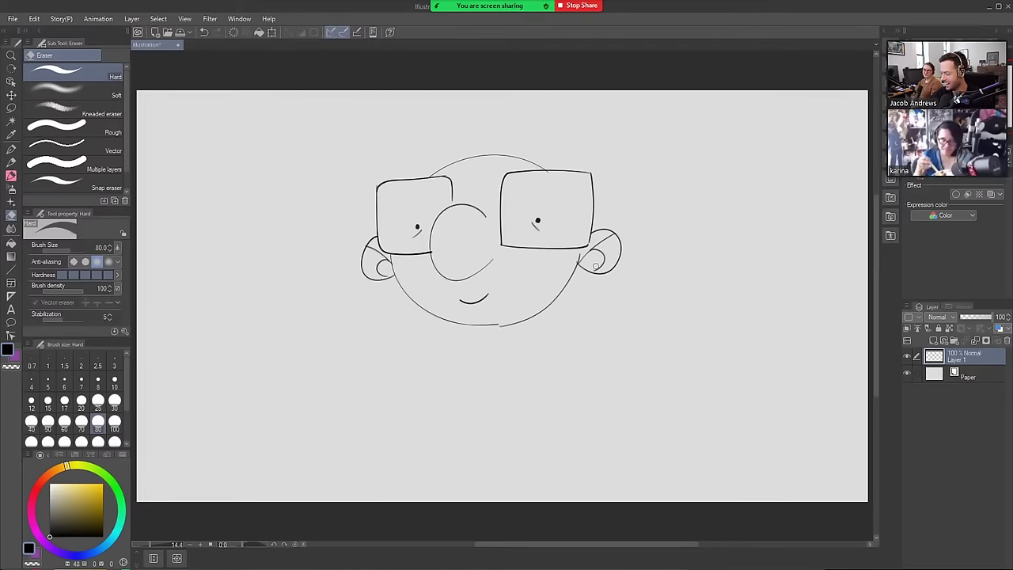
Draw the curved bridge of the glasses over the nose with the CIRO brush, redoing failed strokes
{"action": "key", "text": "b"}
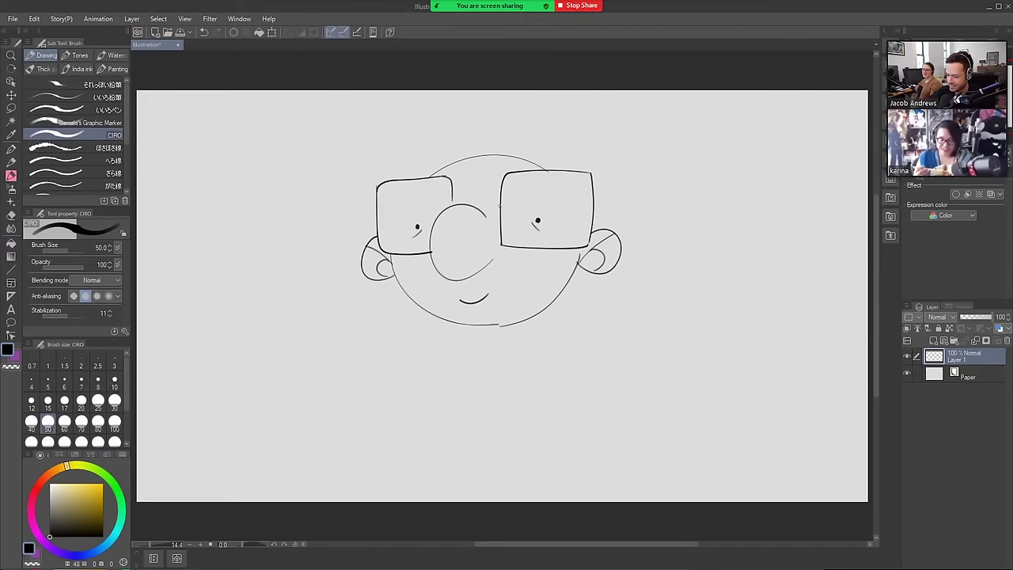
{"action": "mouse_move", "coordinate": [499, 206]}
{"action": "left_mouse_down"}
{"action": "mouse_move", "coordinate": [444, 197]}
{"action": "mouse_move", "coordinate": [488, 197]}
{"action": "mouse_move", "coordinate": [446, 204]}
{"action": "mouse_move", "coordinate": [494, 199]}
{"action": "mouse_move", "coordinate": [450, 194]}
{"action": "left_mouse_up"}
{"action": "key", "text": "ctrl+z"}
{"action": "key", "text": "ctrl+z"}
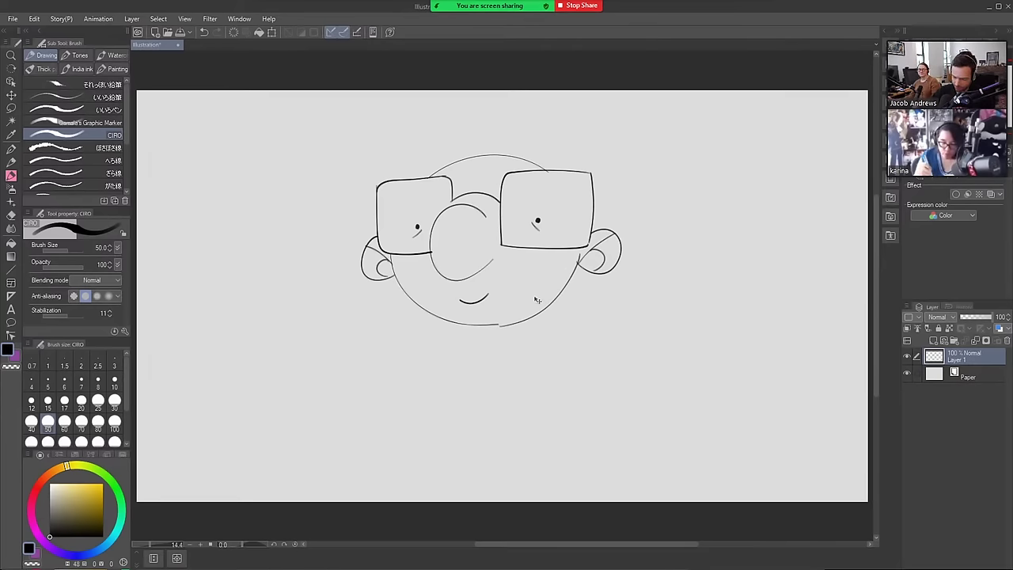
Move the face lower on the canvas and draw a puffy, curly hair outline above it from ear to ear
{"action": "key", "text": "k"}
{"action": "left_click_drag", "start_coordinate": [538, 300], "coordinate": [544, 332]}
{"action": "key", "text": "b"}
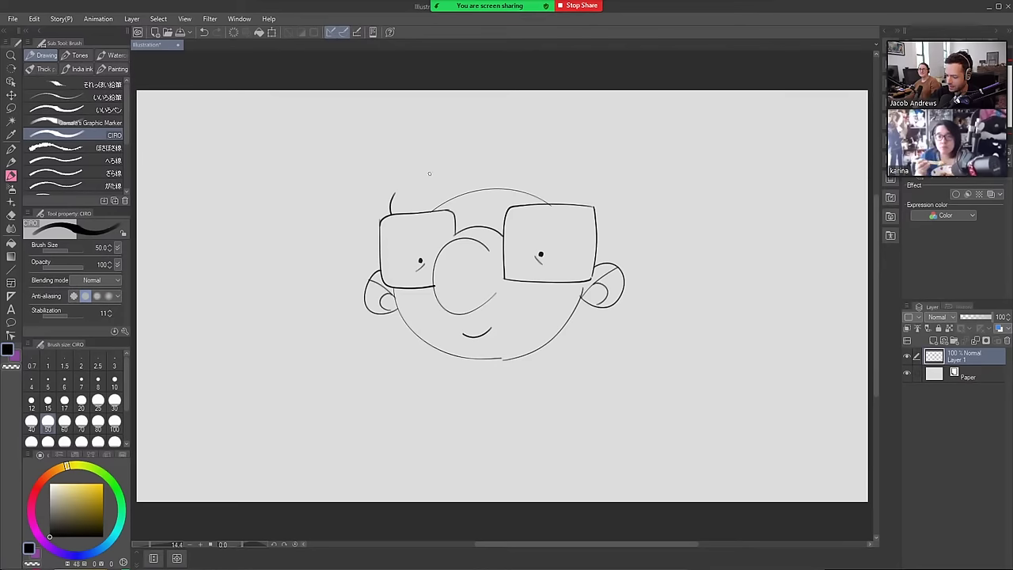
{"action": "mouse_move", "coordinate": [373, 273]}
{"action": "left_mouse_down"}
{"action": "mouse_move", "coordinate": [361, 236]}
{"action": "mouse_move", "coordinate": [349, 234]}
{"action": "mouse_move", "coordinate": [381, 130]}
{"action": "mouse_move", "coordinate": [476, 116]}
{"action": "left_mouse_up"}
{"action": "mouse_move", "coordinate": [624, 277]}
{"action": "left_mouse_down"}
{"action": "mouse_move", "coordinate": [655, 201]}
{"action": "mouse_move", "coordinate": [619, 122]}
{"action": "mouse_move", "coordinate": [543, 135]}
{"action": "mouse_move", "coordinate": [523, 127]}
{"action": "mouse_move", "coordinate": [509, 139]}
{"action": "mouse_move", "coordinate": [465, 116]}
{"action": "left_mouse_up"}
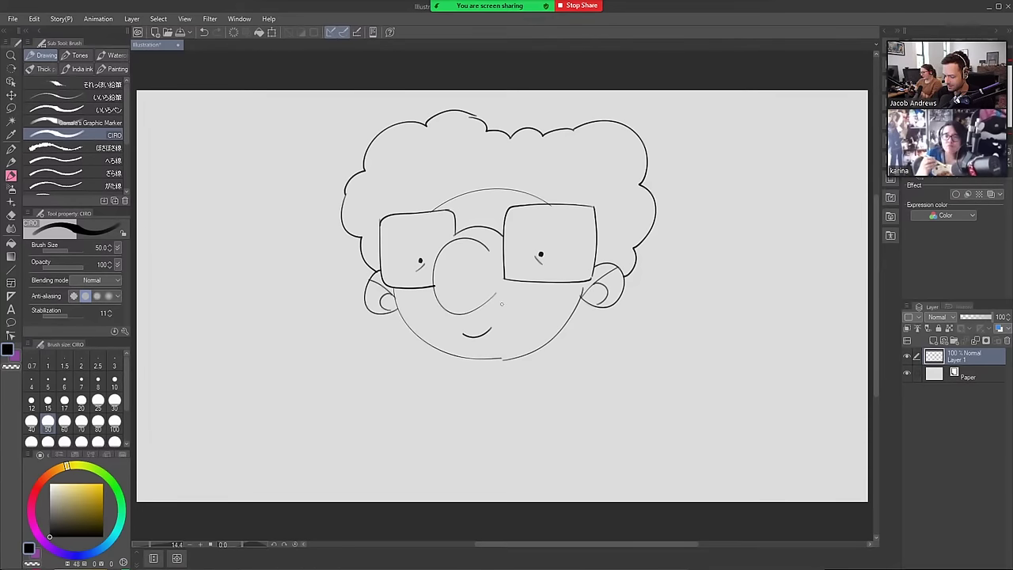
Draw a smile line running down from the nose on each side of the mouth
{"action": "key", "text": "ctrl+z"}
{"action": "left_click_drag", "start_coordinate": [496, 303], "coordinate": [508, 343]}
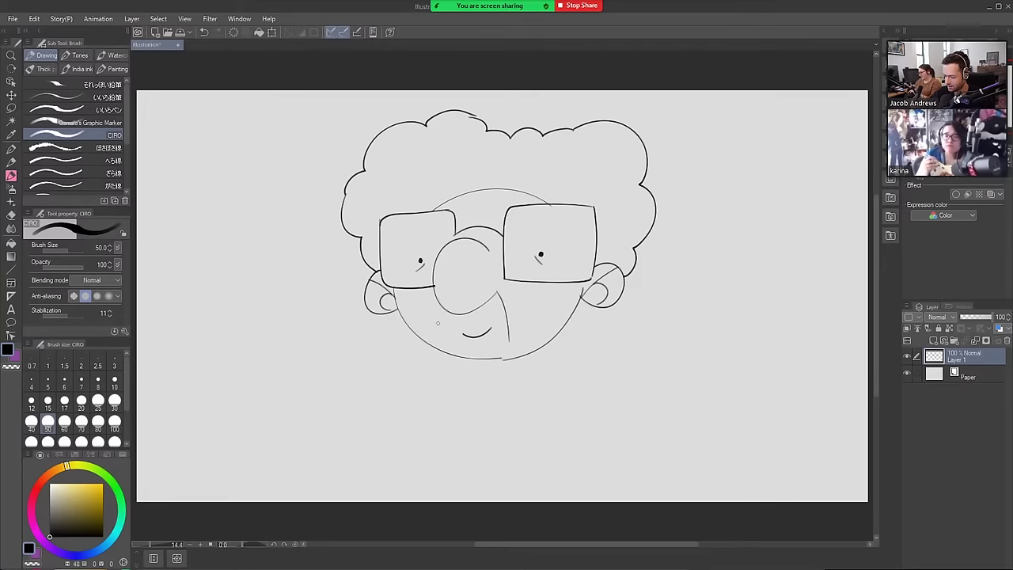
{"action": "left_click_drag", "start_coordinate": [451, 317], "coordinate": [449, 342]}
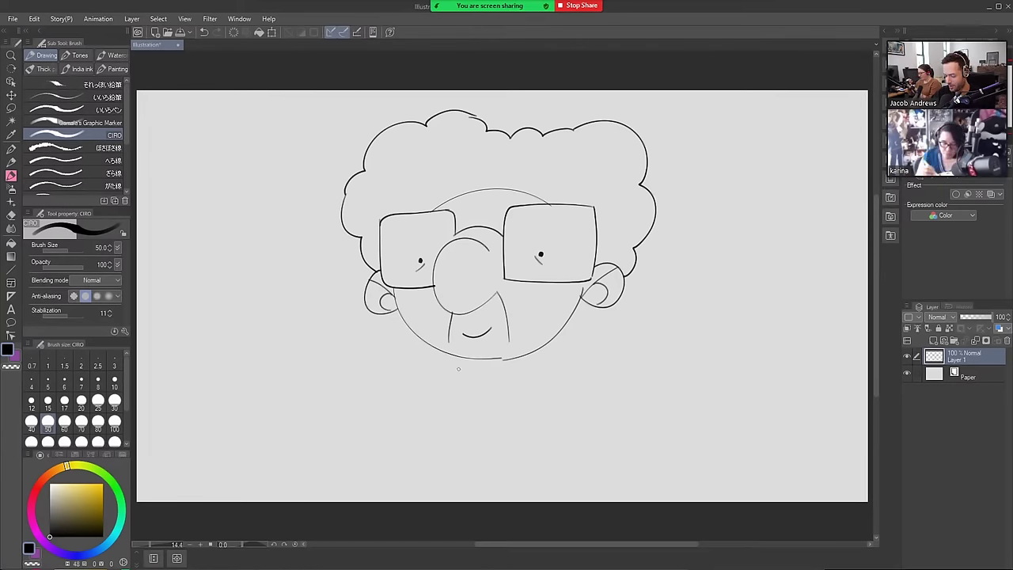
Clean up the glasses line meeting the nose with the Hard eraser and draw the upper line of the raised left-hand arm with CIRO
{"action": "key", "text": "e"}
{"action": "left_click_drag", "start_coordinate": [437, 288], "coordinate": [434, 284]}
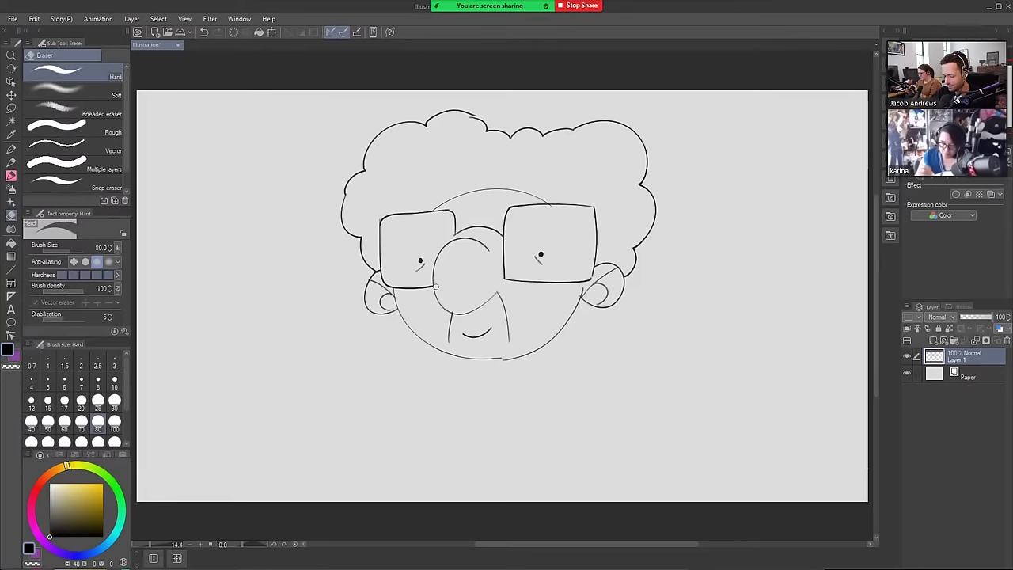
{"action": "key", "text": "b"}
{"action": "mouse_move", "coordinate": [434, 349]}
{"action": "left_mouse_down"}
{"action": "mouse_move", "coordinate": [399, 359]}
{"action": "mouse_move", "coordinate": [354, 363]}
{"action": "left_mouse_up"}
{"action": "key", "text": "ctrl+z"}
{"action": "left_click_drag", "start_coordinate": [431, 345], "coordinate": [359, 330]}
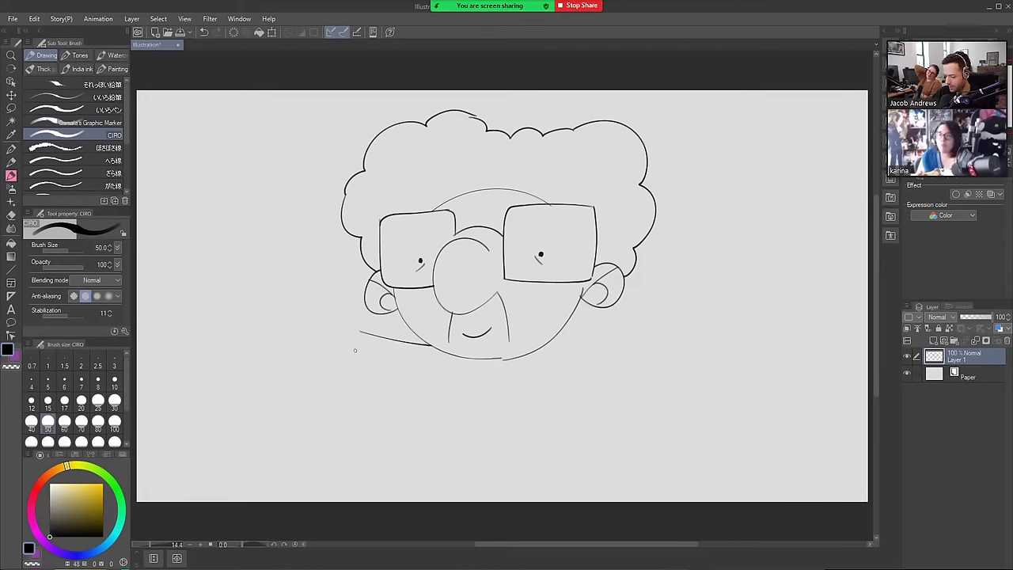
Draw the underside of the raised arm and the short side edge of the jacket below it, redoing failed strokes
{"action": "left_click_drag", "start_coordinate": [366, 359], "coordinate": [453, 395]}
{"action": "key", "text": "ctrl+z"}
{"action": "mouse_move", "coordinate": [351, 349]}
{"action": "left_mouse_down"}
{"action": "mouse_move", "coordinate": [500, 397]}
{"action": "mouse_move", "coordinate": [434, 462]}
{"action": "left_mouse_up"}
{"action": "key", "text": "ctrl+z"}
{"action": "left_click_drag", "start_coordinate": [434, 399], "coordinate": [428, 455]}
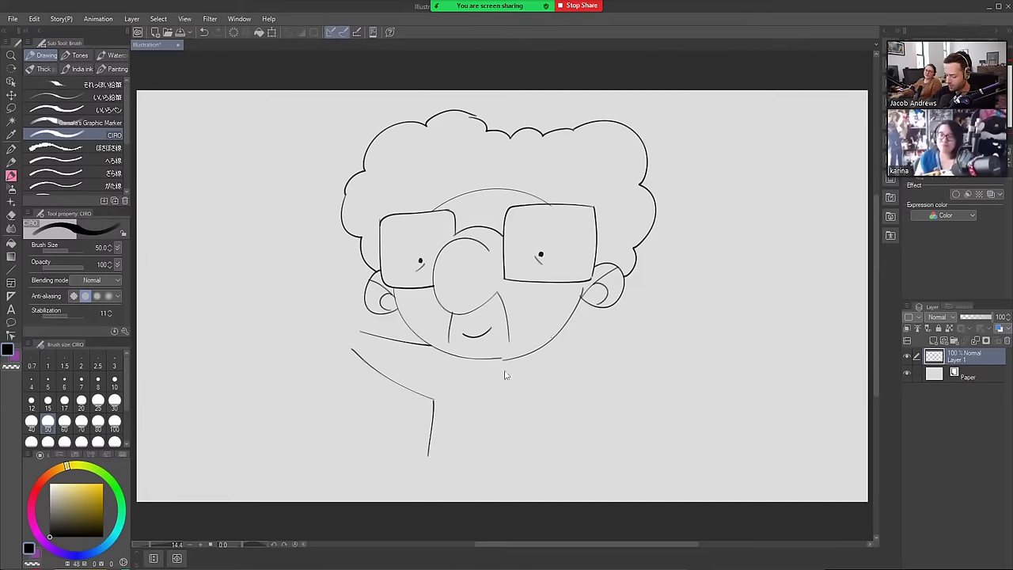
{"action": "key", "text": "ctrl+z"}
{"action": "left_click_drag", "start_coordinate": [434, 399], "coordinate": [432, 443]}
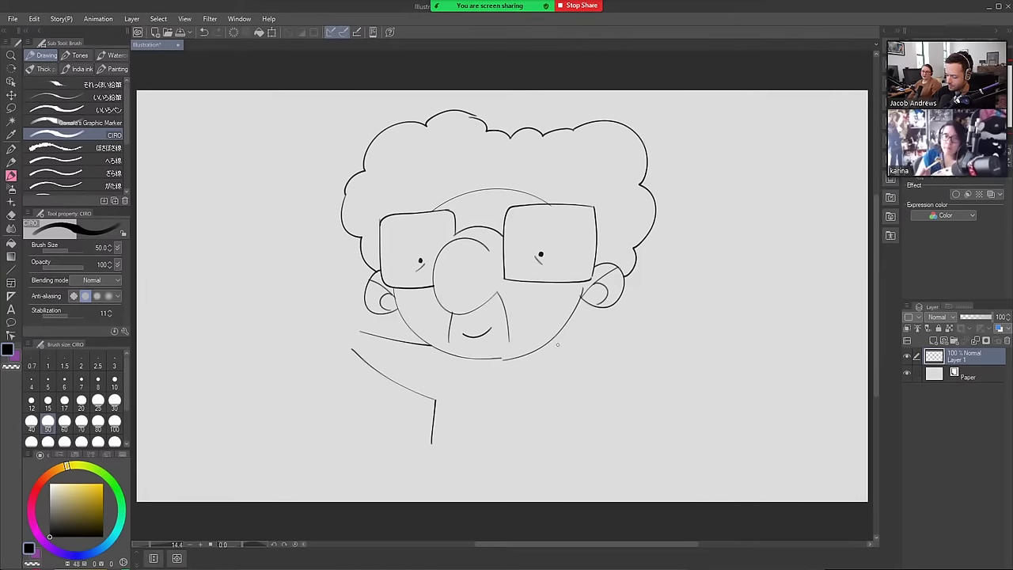
Draw an open waving hand with rounded fingers at the end of the raised arm and add a sleeve cuff
{"action": "mouse_move", "coordinate": [357, 328]}
{"action": "left_mouse_down"}
{"action": "mouse_move", "coordinate": [334, 313]}
{"action": "mouse_move", "coordinate": [335, 339]}
{"action": "left_mouse_up"}
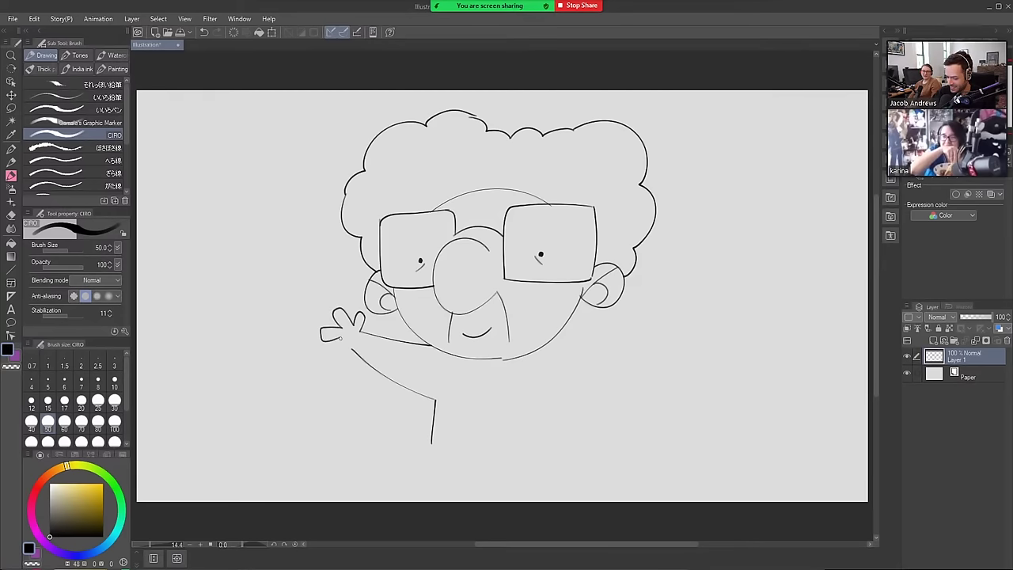
{"action": "mouse_move", "coordinate": [341, 337]}
{"action": "left_mouse_down"}
{"action": "mouse_move", "coordinate": [332, 353]}
{"action": "mouse_move", "coordinate": [346, 350]}
{"action": "left_mouse_up"}
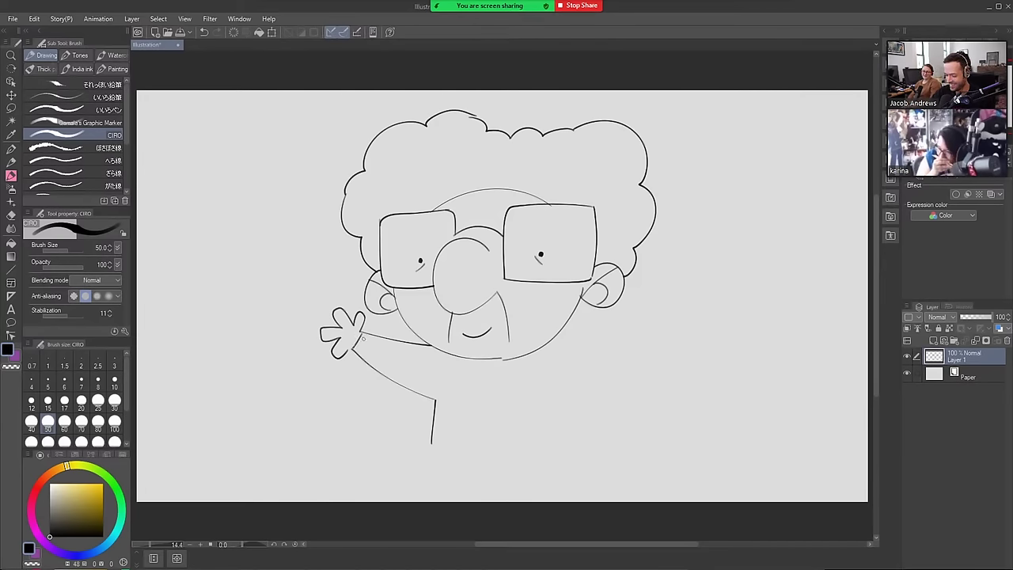
{"action": "left_click_drag", "start_coordinate": [369, 334], "coordinate": [360, 356]}
{"action": "key", "text": "ctrl+z"}
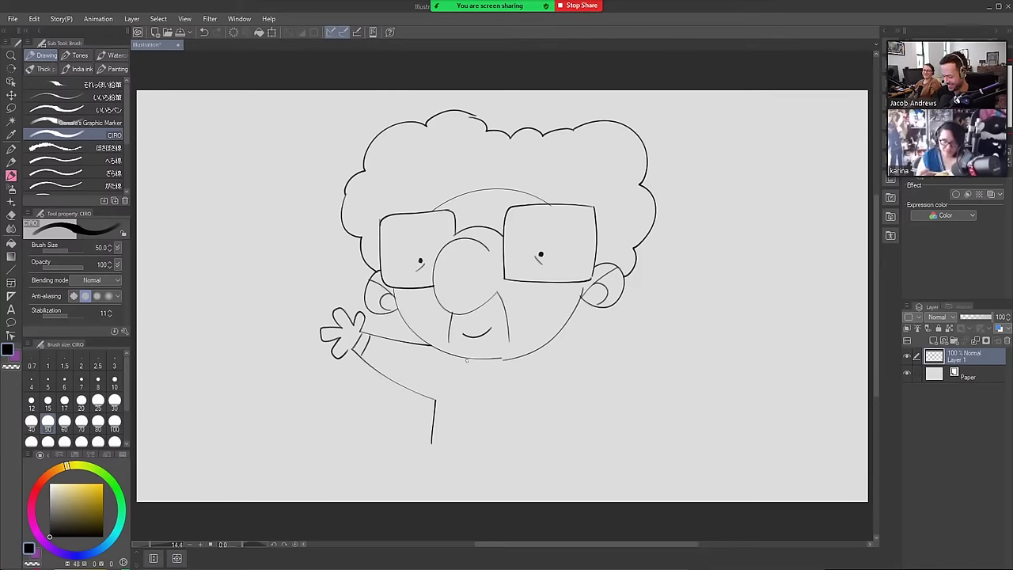
Draw the two front edges of the open jacket down from the chin and its curved hems on both sides
{"action": "left_click_drag", "start_coordinate": [465, 357], "coordinate": [461, 456]}
{"action": "key", "text": "ctrl+z"}
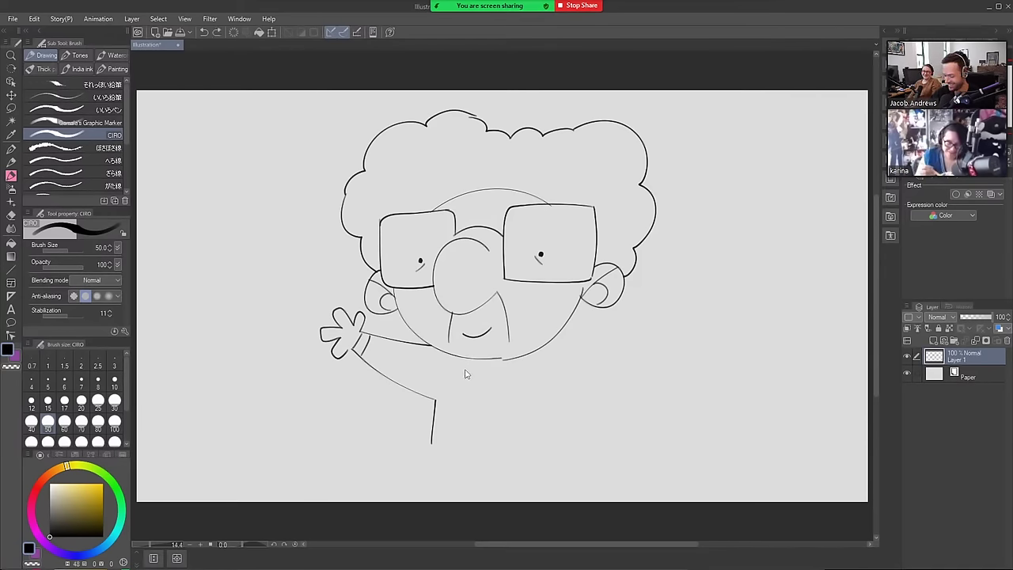
{"action": "left_click_drag", "start_coordinate": [467, 362], "coordinate": [459, 455]}
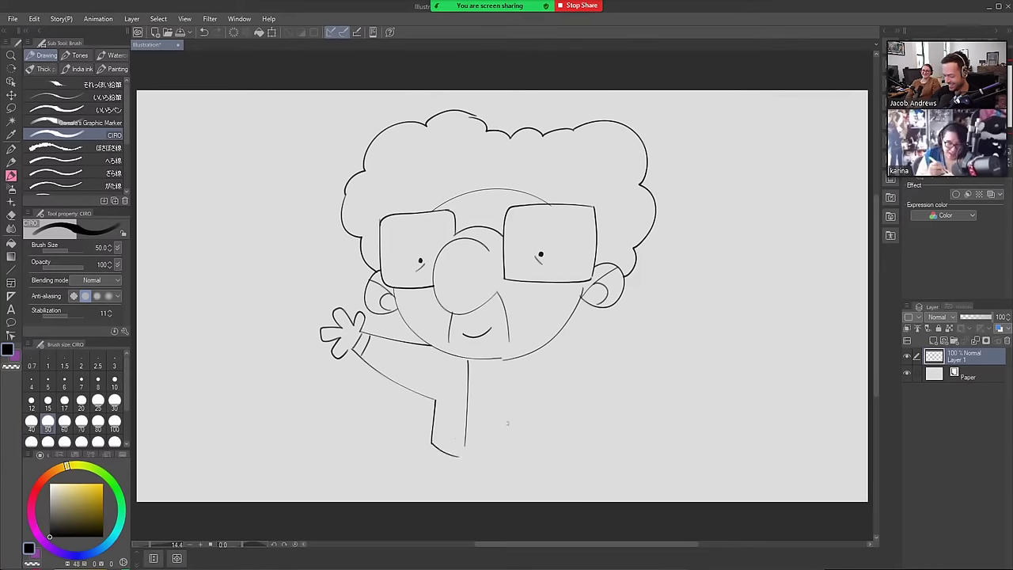
{"action": "mouse_move", "coordinate": [515, 358]}
{"action": "left_mouse_down"}
{"action": "mouse_move", "coordinate": [519, 453]}
{"action": "mouse_move", "coordinate": [561, 431]}
{"action": "left_mouse_up"}
Draw the other arm stretched outward and slightly down, with a sleeve cuff and an open hand
{"action": "left_click_drag", "start_coordinate": [548, 342], "coordinate": [638, 375]}
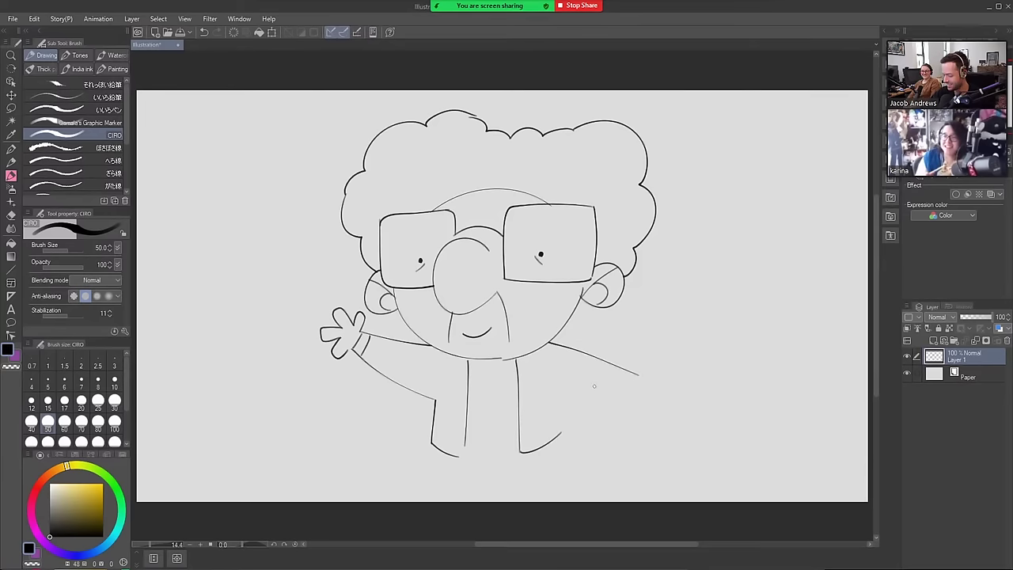
{"action": "left_click_drag", "start_coordinate": [566, 393], "coordinate": [643, 403]}
{"action": "key", "text": "ctrl+z"}
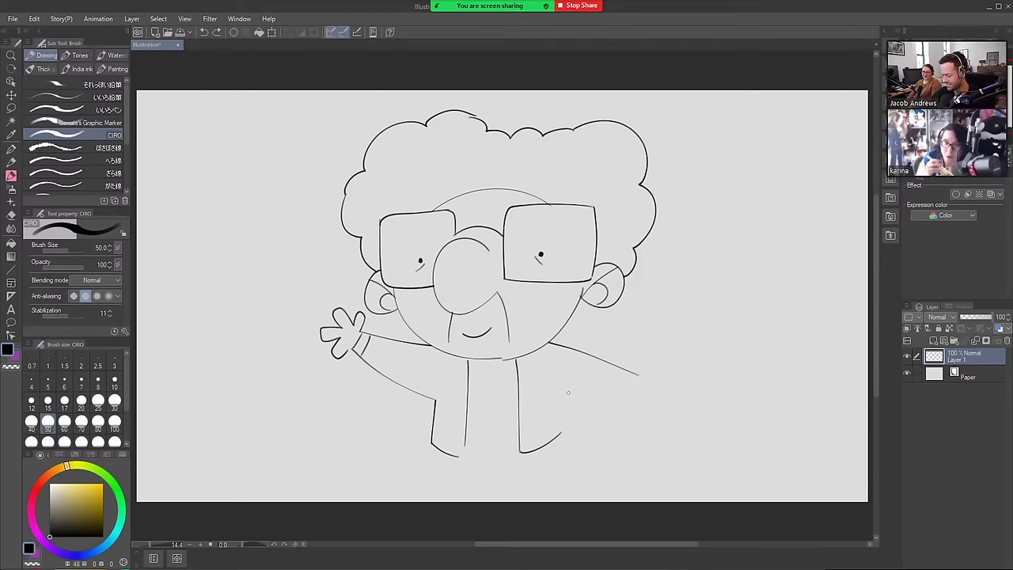
{"action": "mouse_move", "coordinate": [563, 394]}
{"action": "left_mouse_down"}
{"action": "mouse_move", "coordinate": [651, 395]}
{"action": "mouse_move", "coordinate": [655, 374]}
{"action": "mouse_move", "coordinate": [637, 412]}
{"action": "mouse_move", "coordinate": [647, 401]}
{"action": "mouse_move", "coordinate": [655, 410]}
{"action": "mouse_move", "coordinate": [667, 379]}
{"action": "mouse_move", "coordinate": [629, 394]}
{"action": "mouse_move", "coordinate": [638, 394]}
{"action": "left_mouse_up"}
{"action": "key", "text": "e"}
{"action": "key", "text": "b"}
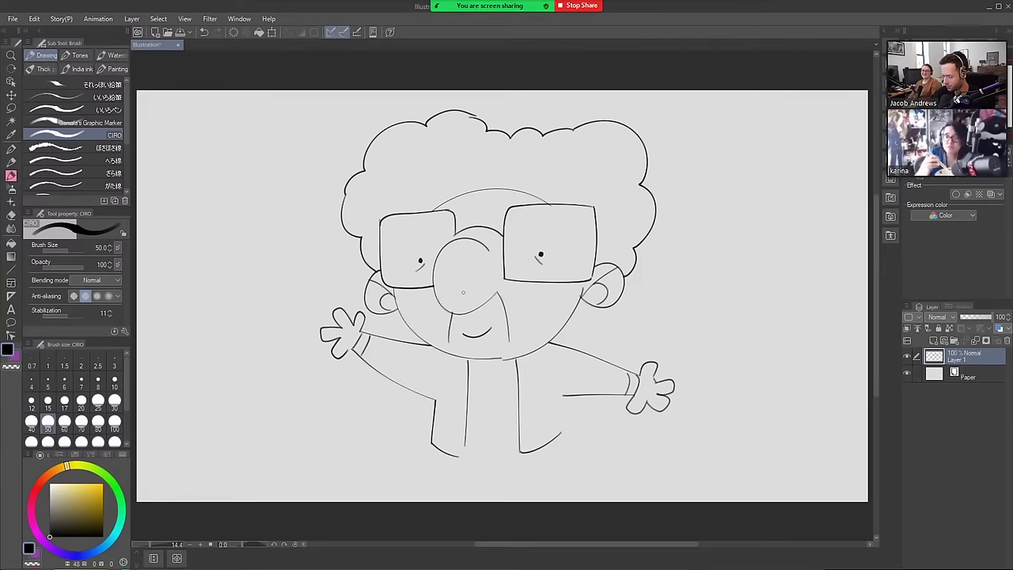
Close the gaps in the jacket's hem and side, and draw notched lapels along both front edges
{"action": "left_click_drag", "start_coordinate": [462, 456], "coordinate": [464, 443]}
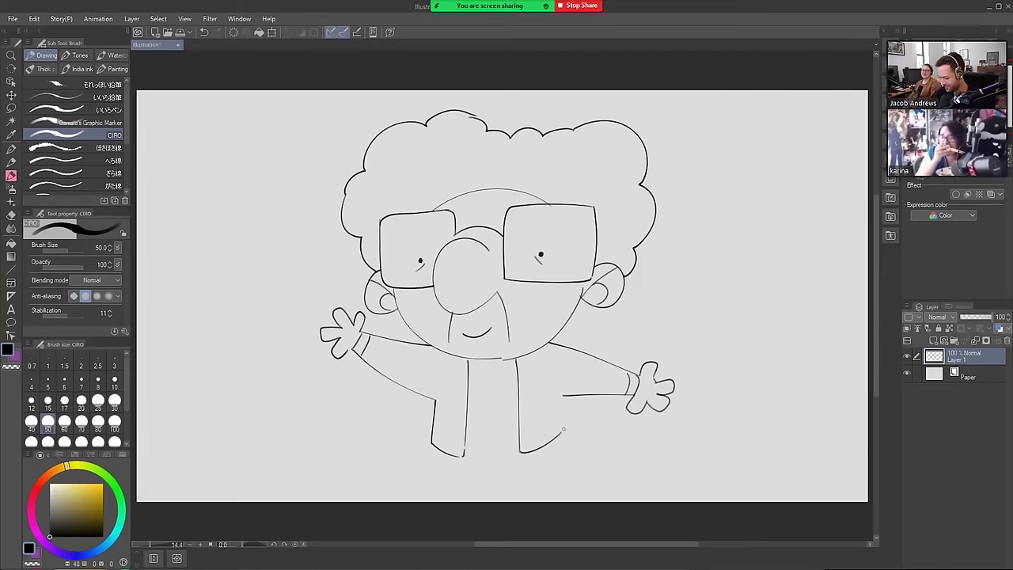
{"action": "left_click_drag", "start_coordinate": [564, 429], "coordinate": [560, 397]}
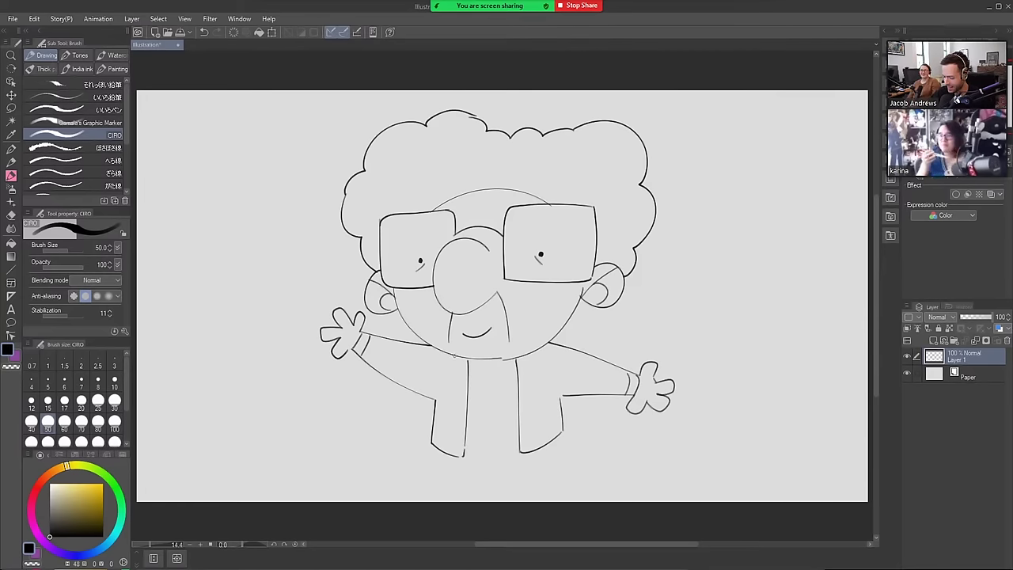
{"action": "mouse_move", "coordinate": [455, 355]}
{"action": "left_mouse_down"}
{"action": "mouse_move", "coordinate": [448, 376]}
{"action": "mouse_move", "coordinate": [465, 411]}
{"action": "left_mouse_up"}
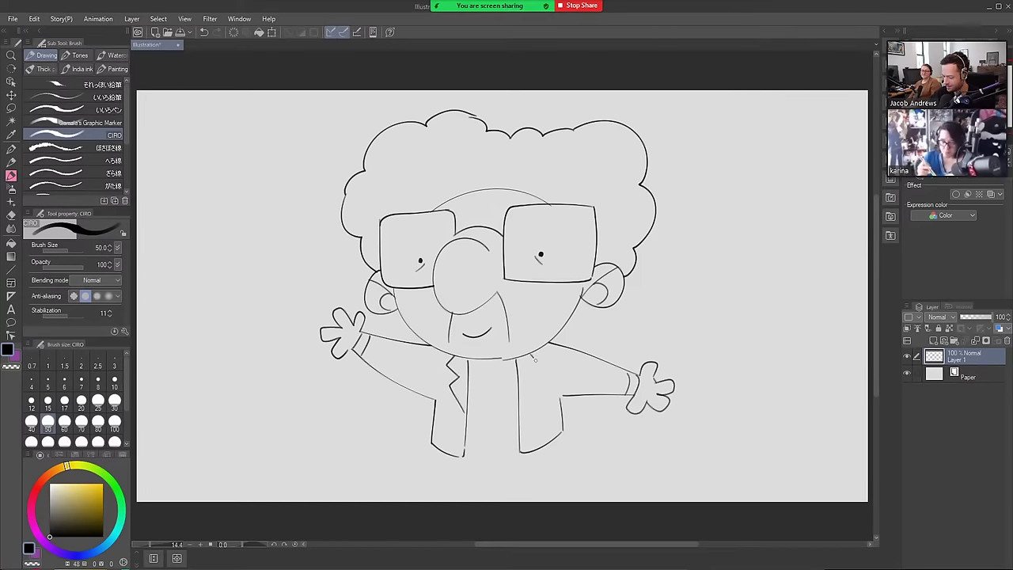
{"action": "mouse_move", "coordinate": [534, 360]}
{"action": "left_mouse_down"}
{"action": "mouse_move", "coordinate": [536, 385]}
{"action": "mouse_move", "coordinate": [518, 413]}
{"action": "left_mouse_up"}
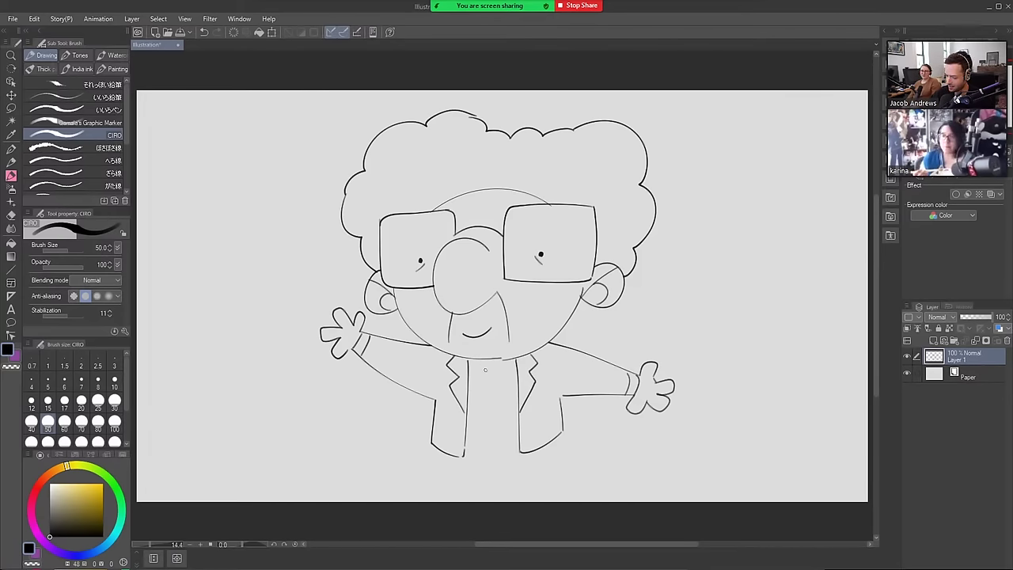
Draw the shirt collar and a pointed tie between the lapels, plus the waistline behind the tie, redoing failed strokes
{"action": "mouse_move", "coordinate": [473, 360]}
{"action": "left_mouse_down"}
{"action": "mouse_move", "coordinate": [505, 359]}
{"action": "mouse_move", "coordinate": [495, 357]}
{"action": "mouse_move", "coordinate": [510, 373]}
{"action": "mouse_move", "coordinate": [493, 357]}
{"action": "mouse_move", "coordinate": [507, 367]}
{"action": "mouse_move", "coordinate": [478, 369]}
{"action": "mouse_move", "coordinate": [503, 373]}
{"action": "mouse_move", "coordinate": [486, 377]}
{"action": "mouse_move", "coordinate": [472, 406]}
{"action": "mouse_move", "coordinate": [489, 427]}
{"action": "mouse_move", "coordinate": [509, 408]}
{"action": "left_mouse_up"}
{"action": "key", "text": "ctrl+z"}
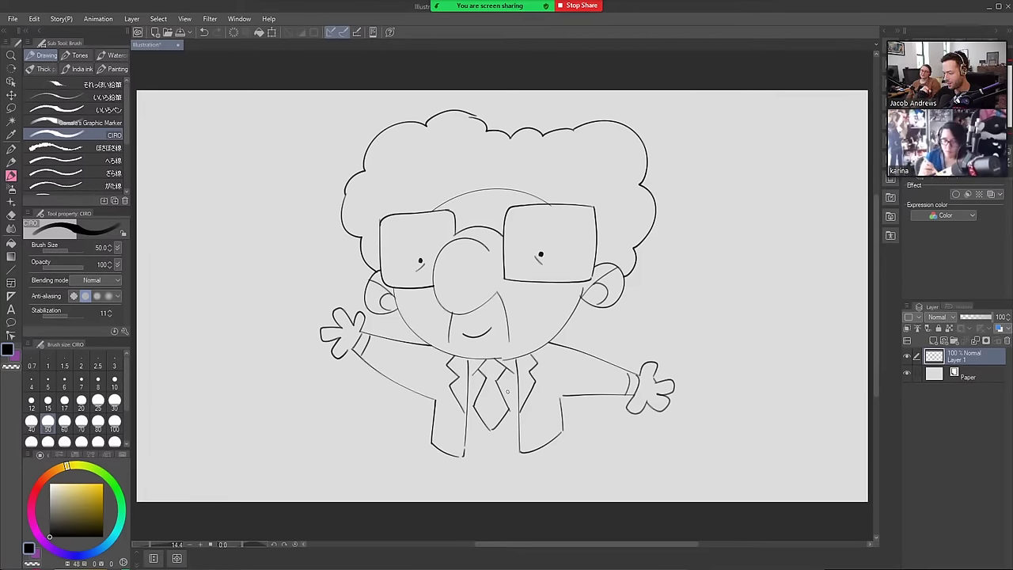
{"action": "key", "text": "ctrl+z"}
{"action": "left_click_drag", "start_coordinate": [497, 380], "coordinate": [509, 408]}
{"action": "key", "text": "ctrl+z"}
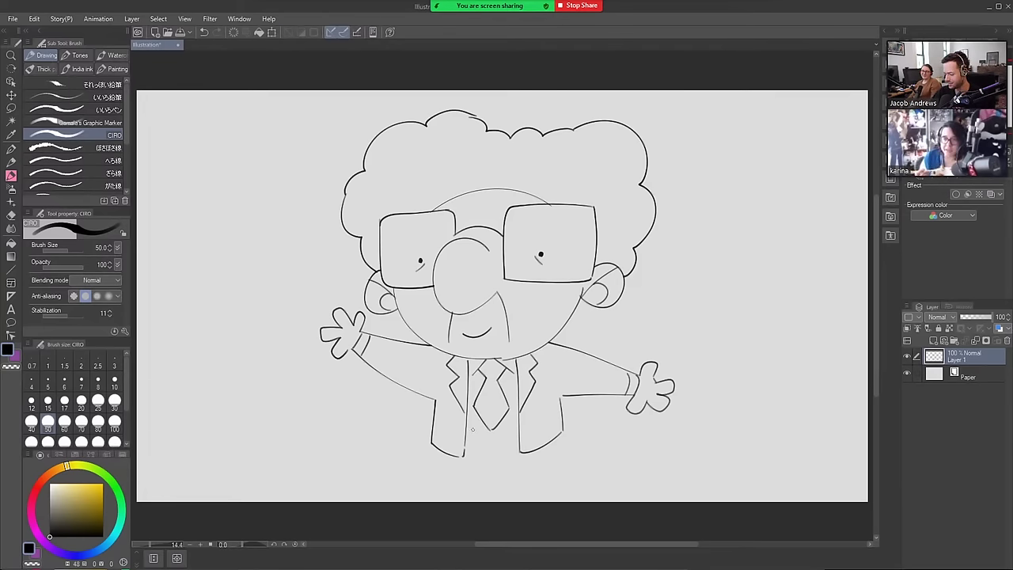
{"action": "left_click_drag", "start_coordinate": [466, 425], "coordinate": [520, 421]}
{"action": "key", "text": "ctrl+z"}
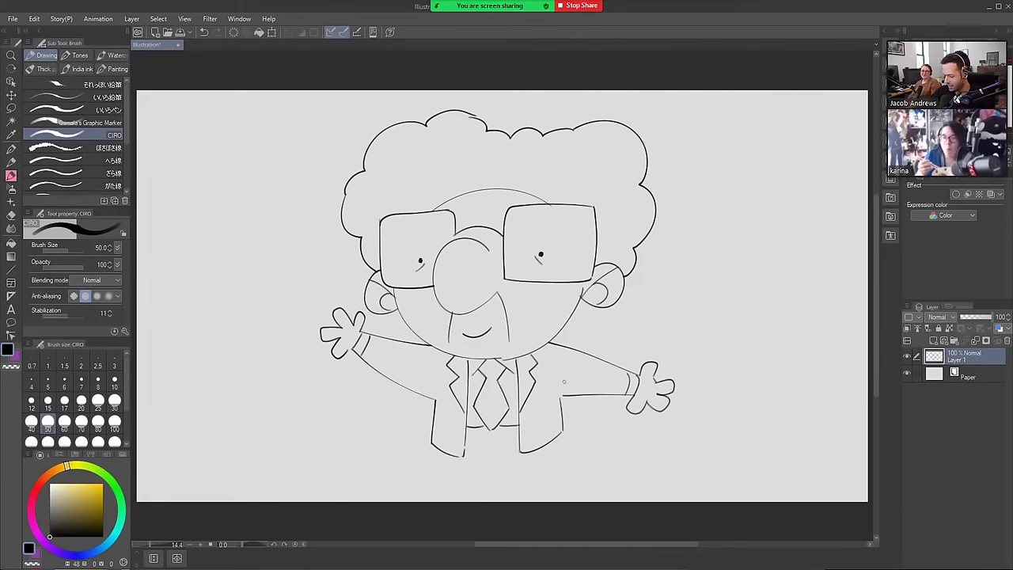
Draw a shoulder seam line on each side of the jacket where the sleeves join the body
{"action": "left_click_drag", "start_coordinate": [559, 363], "coordinate": [560, 409]}
{"action": "key", "text": "ctrl+z"}
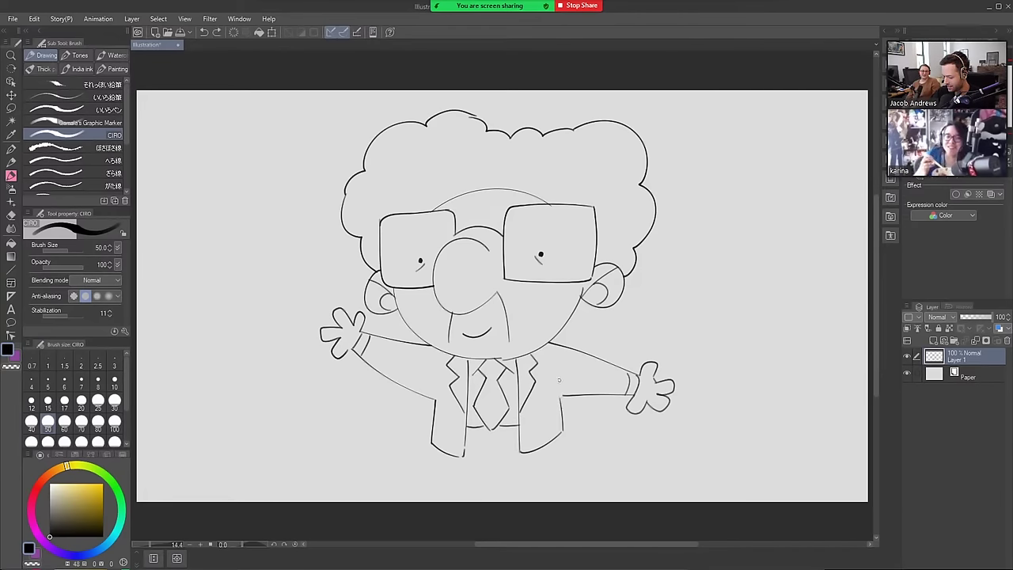
{"action": "mouse_move", "coordinate": [427, 348]}
{"action": "left_mouse_down"}
{"action": "mouse_move", "coordinate": [439, 392]}
{"action": "mouse_move", "coordinate": [432, 346]}
{"action": "left_mouse_up"}
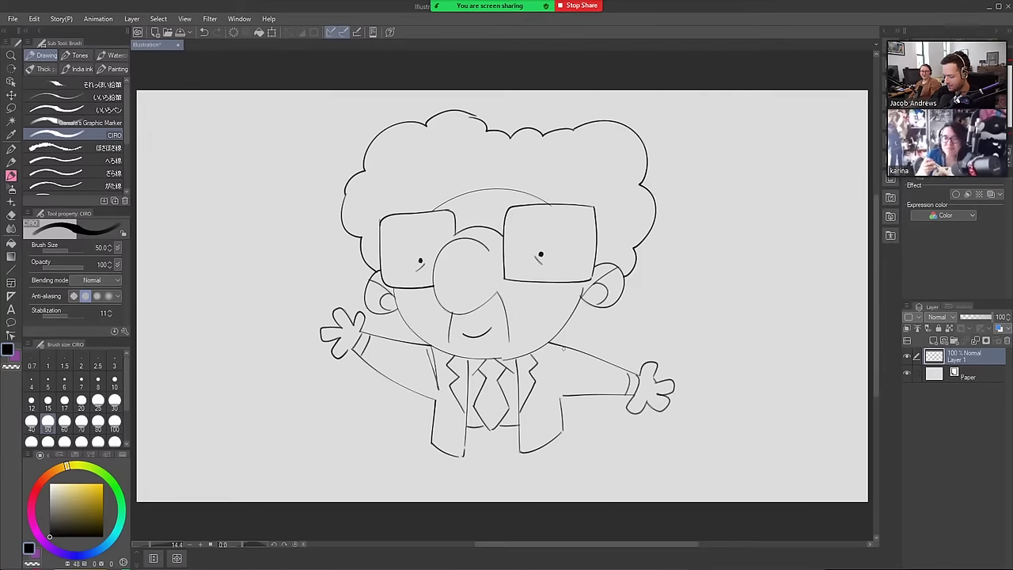
{"action": "left_click_drag", "start_coordinate": [560, 346], "coordinate": [554, 388]}
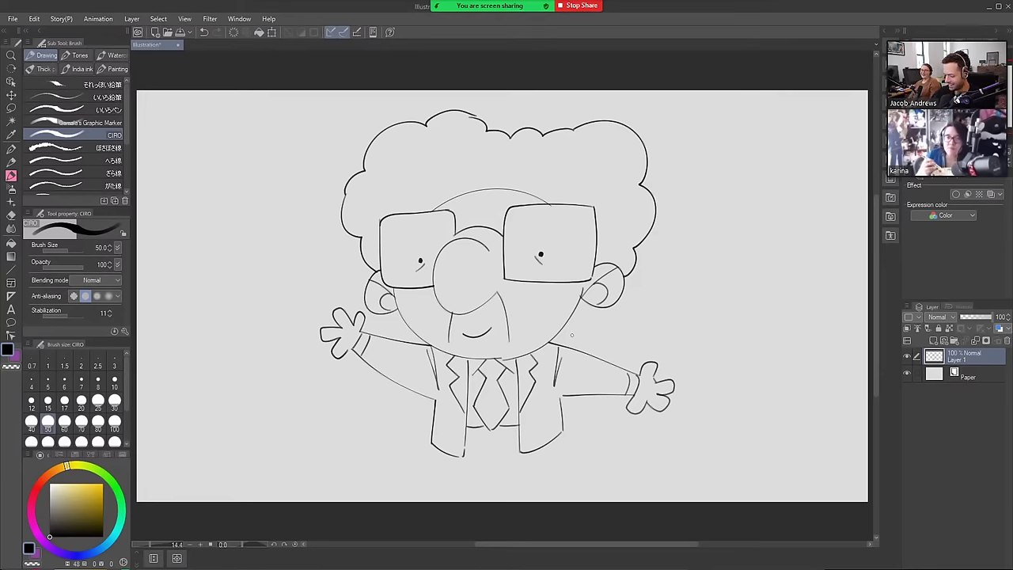
Draw short trouser legs below the jacket with an arched inner line between them
{"action": "mouse_move", "coordinate": [436, 451]}
{"action": "left_mouse_down"}
{"action": "mouse_move", "coordinate": [435, 474]}
{"action": "mouse_move", "coordinate": [480, 459]}
{"action": "mouse_move", "coordinate": [530, 475]}
{"action": "left_mouse_up"}
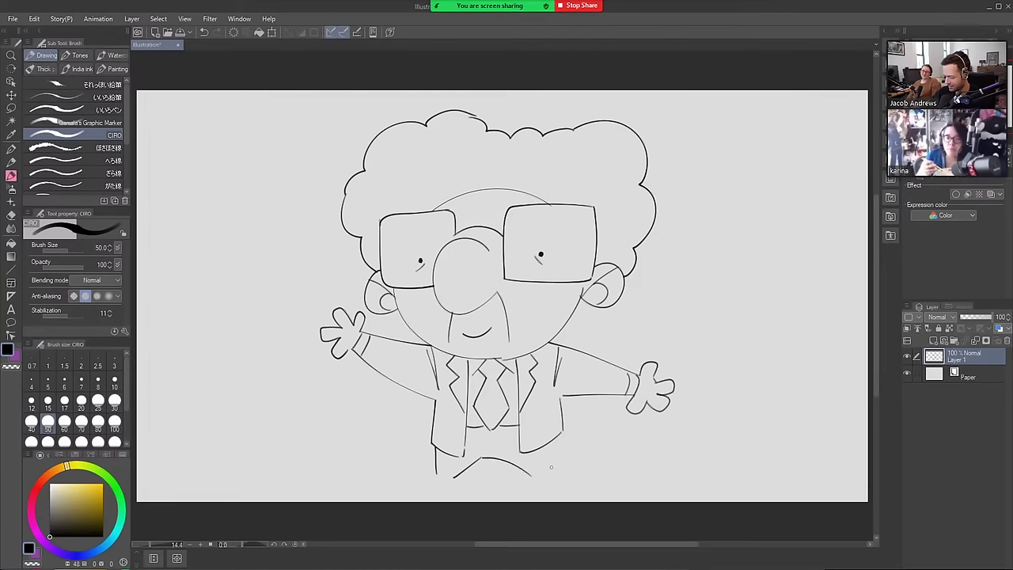
{"action": "key", "text": "ctrl+z"}
{"action": "left_click_drag", "start_coordinate": [476, 457], "coordinate": [546, 471]}
{"action": "left_click_drag", "start_coordinate": [561, 436], "coordinate": [561, 473]}
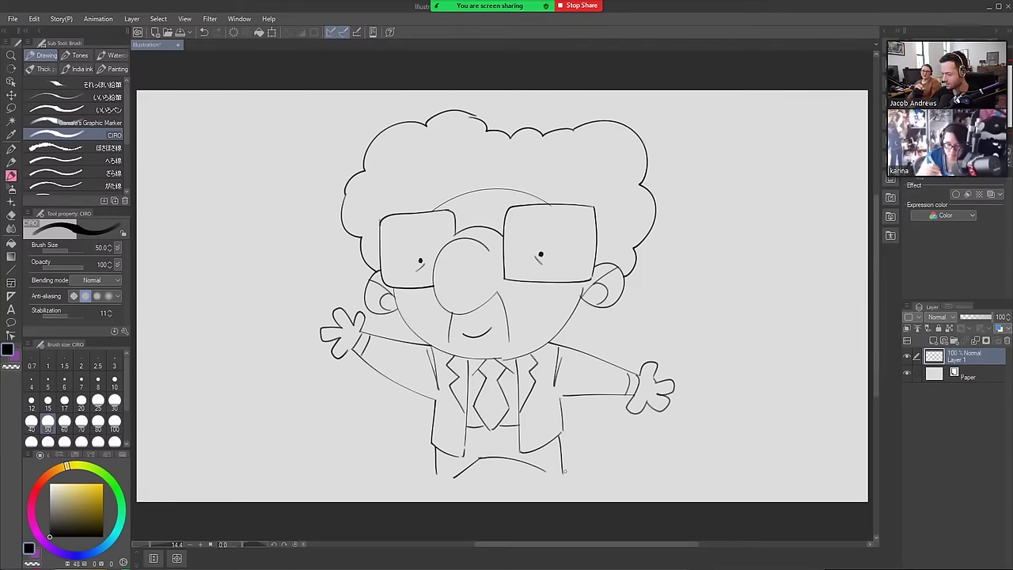
Erase the upper finger of the outstretched hand and redraw it as a shape closer to the other fingers
{"action": "key", "text": "e"}
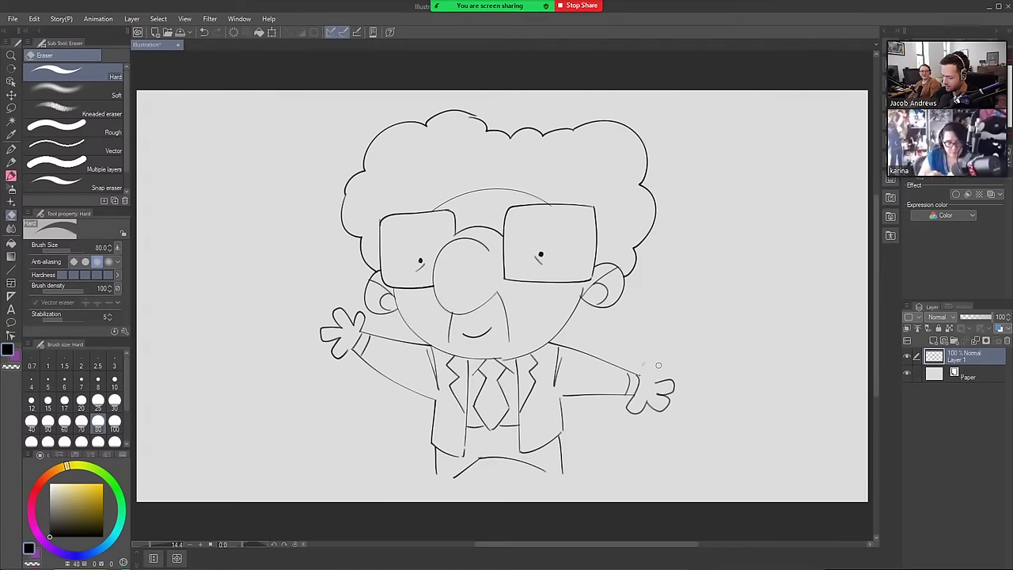
{"action": "key", "text": "p"}
{"action": "mouse_move", "coordinate": [639, 376]}
{"action": "left_mouse_down"}
{"action": "mouse_move", "coordinate": [656, 363]}
{"action": "mouse_move", "coordinate": [652, 383]}
{"action": "mouse_move", "coordinate": [671, 379]}
{"action": "left_mouse_up"}
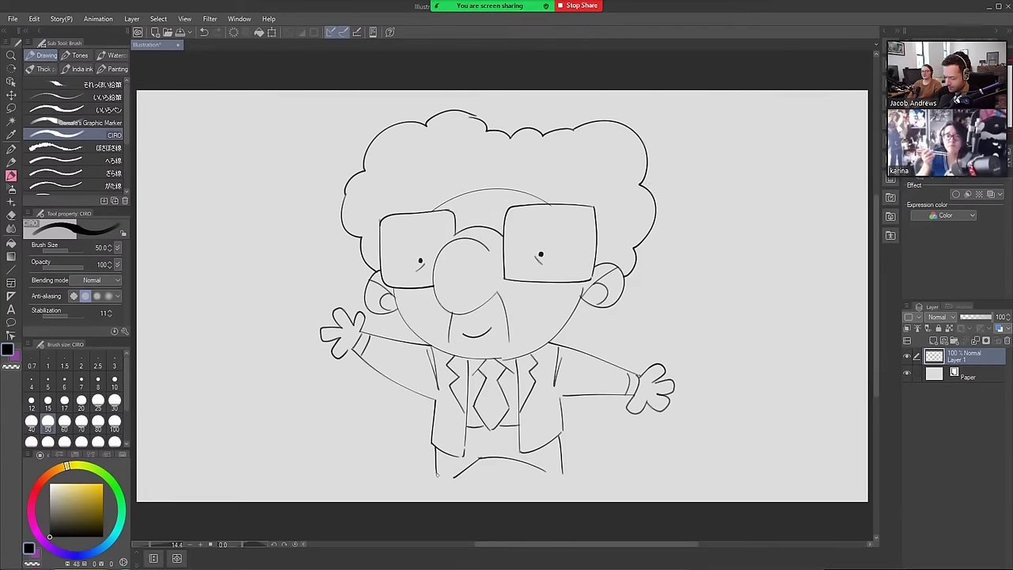
Close the hems of both trouser legs and draw the lower edge of the tie knot
{"action": "left_click_drag", "start_coordinate": [436, 473], "coordinate": [452, 476]}
{"action": "left_click_drag", "start_coordinate": [545, 471], "coordinate": [561, 474]}
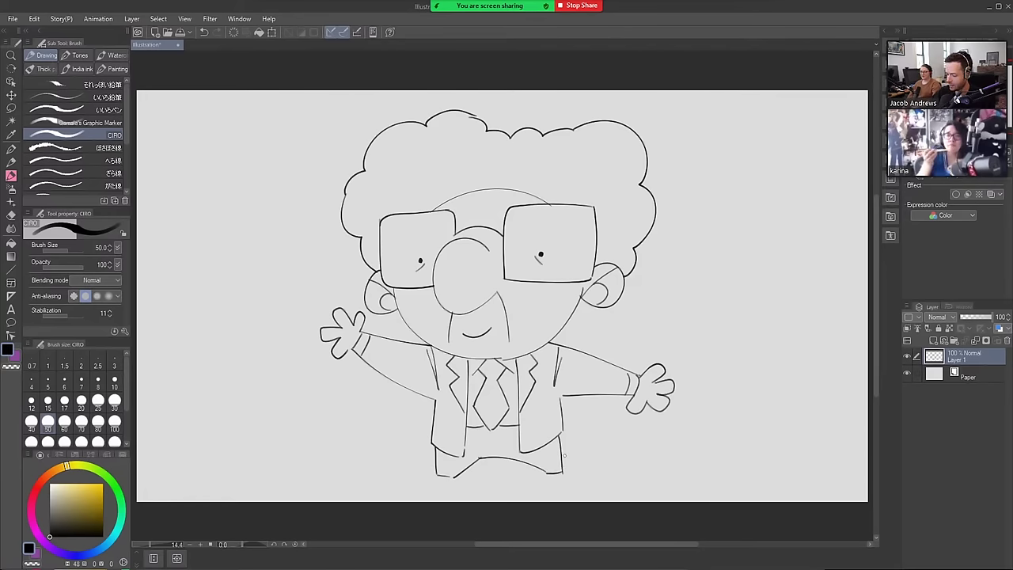
{"action": "left_click_drag", "start_coordinate": [482, 376], "coordinate": [498, 377]}
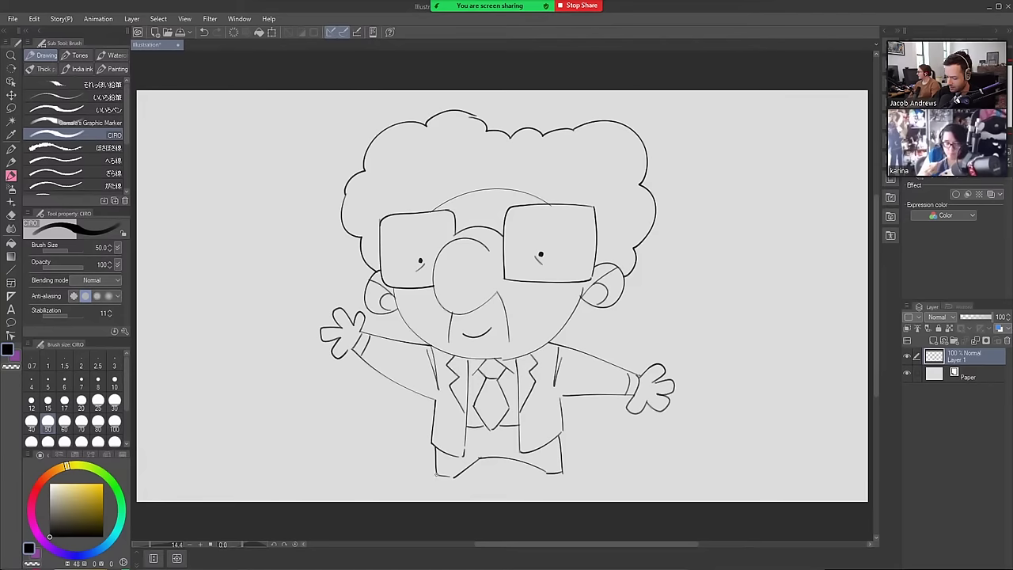
Draw a rounded shoe pointing outward under each trouser leg, redoing failed strokes
{"action": "mouse_move", "coordinate": [436, 475]}
{"action": "left_mouse_down"}
{"action": "mouse_move", "coordinate": [408, 483]}
{"action": "mouse_move", "coordinate": [433, 486]}
{"action": "mouse_move", "coordinate": [412, 493]}
{"action": "mouse_move", "coordinate": [451, 497]}
{"action": "left_mouse_up"}
{"action": "key", "text": "ctrl+z"}
{"action": "key", "text": "ctrl+z"}
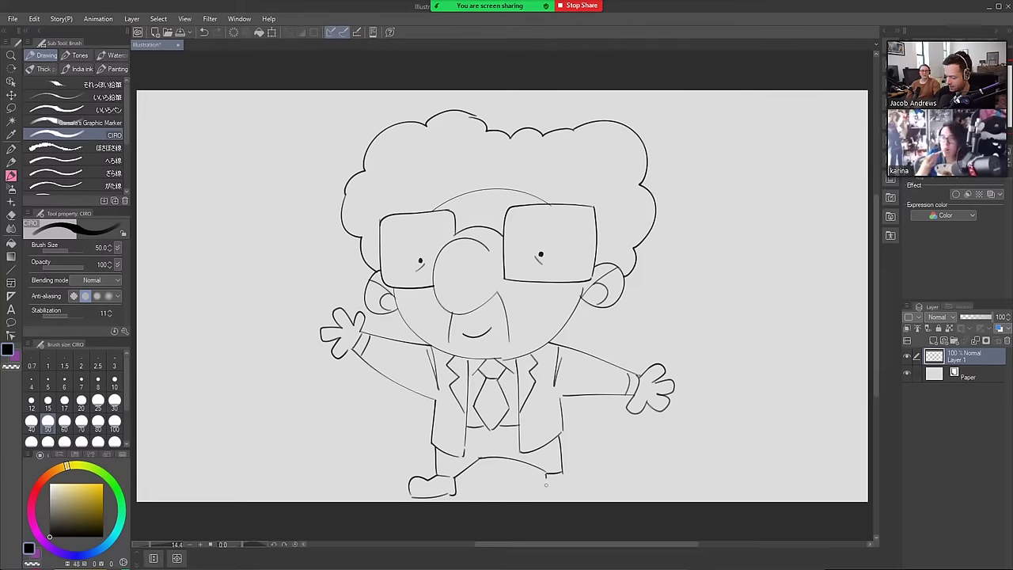
{"action": "mouse_move", "coordinate": [546, 477]}
{"action": "left_mouse_down"}
{"action": "mouse_move", "coordinate": [545, 492]}
{"action": "mouse_move", "coordinate": [587, 485]}
{"action": "mouse_move", "coordinate": [577, 479]}
{"action": "mouse_move", "coordinate": [594, 488]}
{"action": "mouse_move", "coordinate": [558, 492]}
{"action": "mouse_move", "coordinate": [578, 492]}
{"action": "left_mouse_up"}
{"action": "key", "text": "ctrl+z"}
{"action": "key", "text": "ctrl+z"}
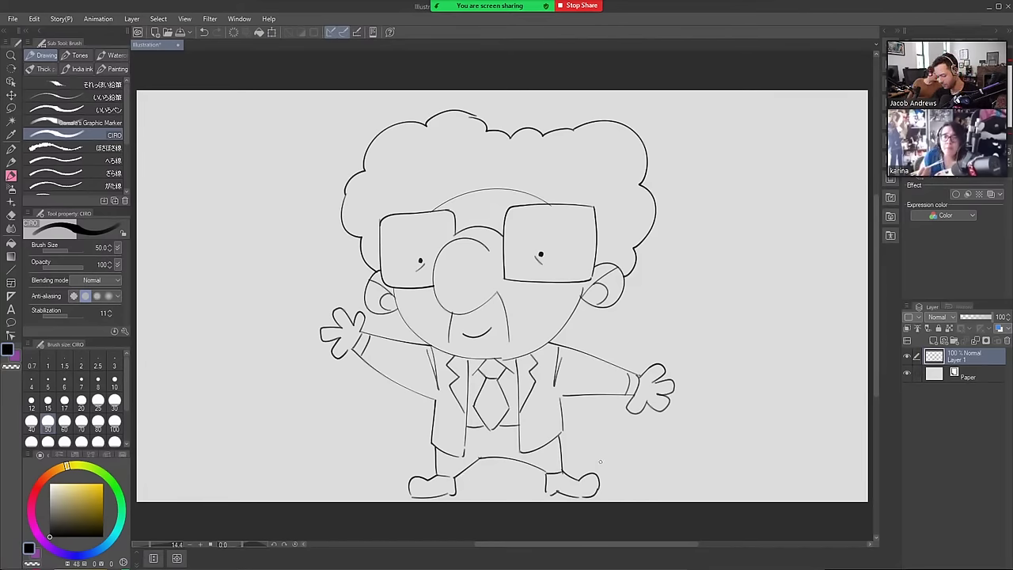
Move the whole character drawing slightly up and to the right on the canvas with the Move layer tool
{"action": "key", "text": "k"}
{"action": "left_click_drag", "start_coordinate": [601, 465], "coordinate": [606, 459]}
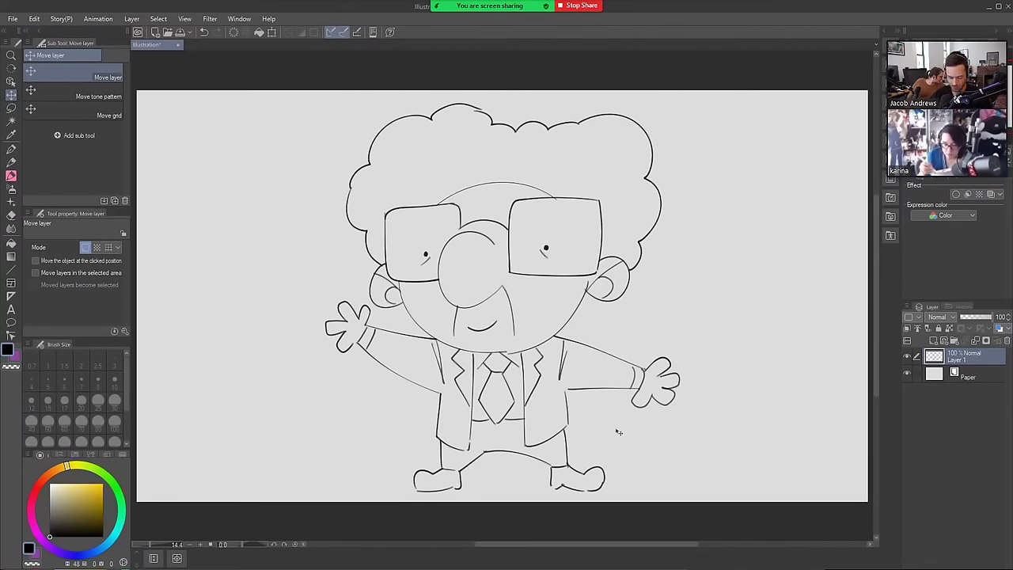
{"action": "key", "text": "b"}
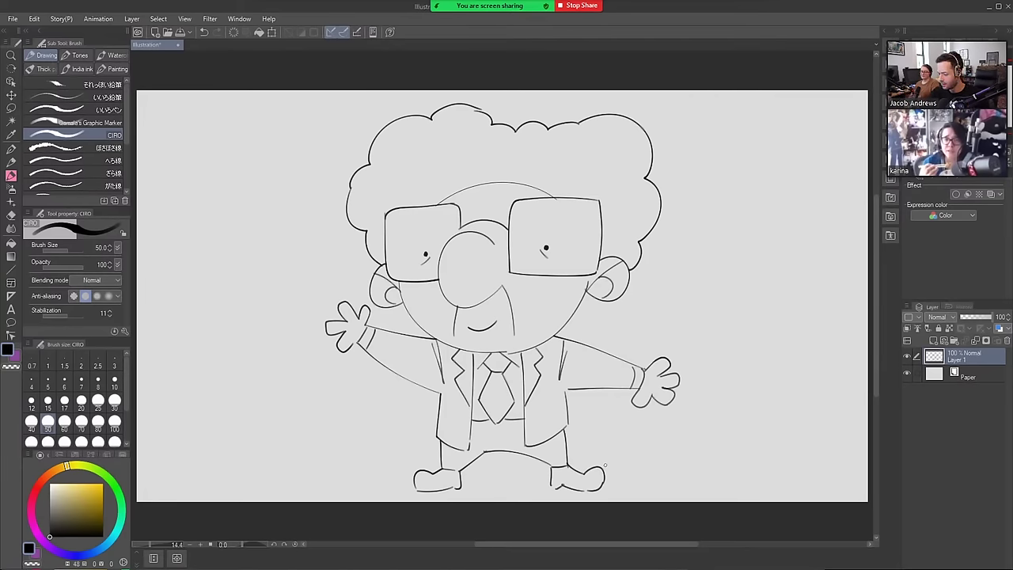
Draw the tilted cover of a closed book with a spine corner and back cover edge above the character's raised hand
{"action": "key", "text": "e"}
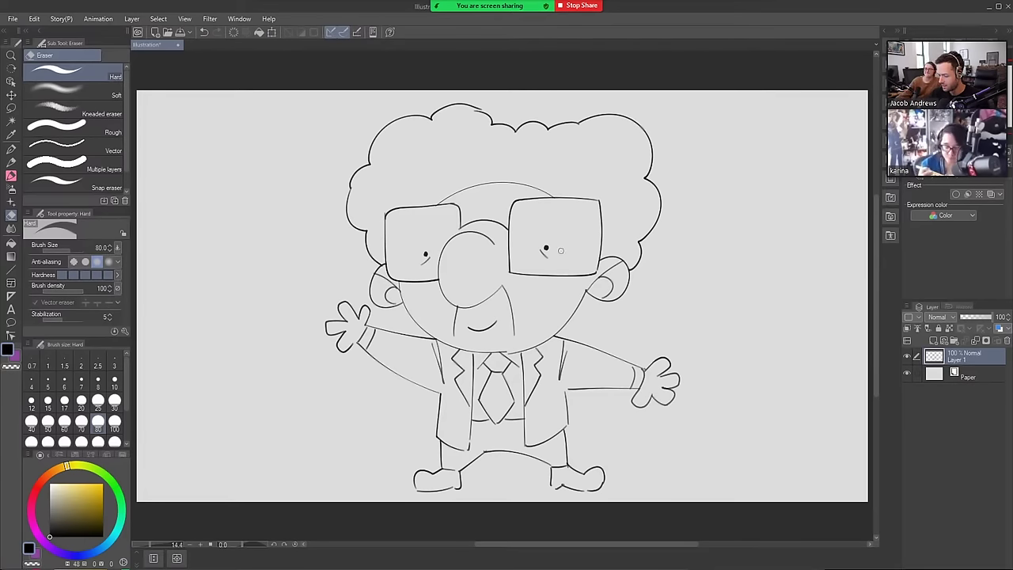
{"action": "key", "text": "b"}
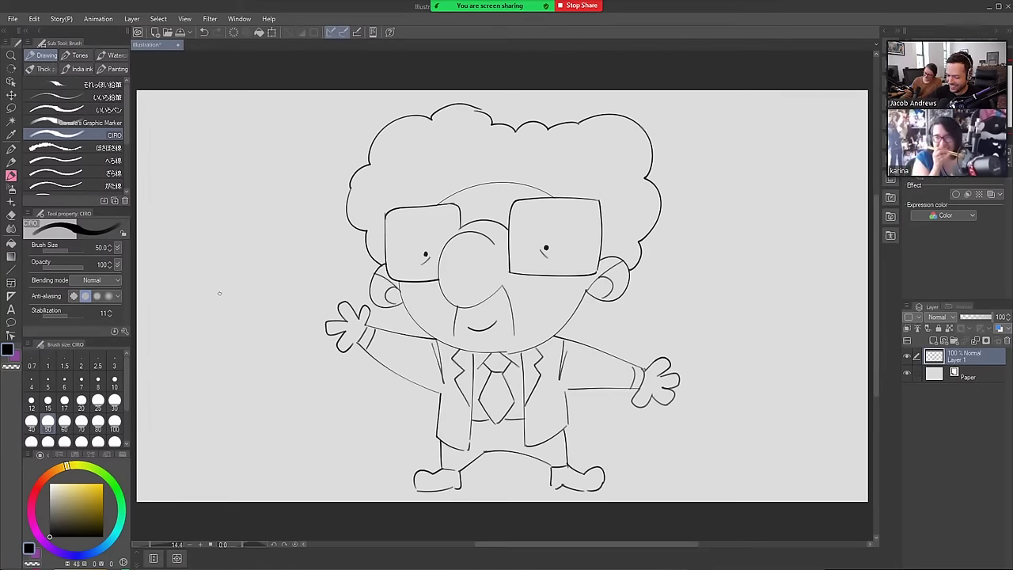
{"action": "left_click_drag", "start_coordinate": [230, 310], "coordinate": [180, 237]}
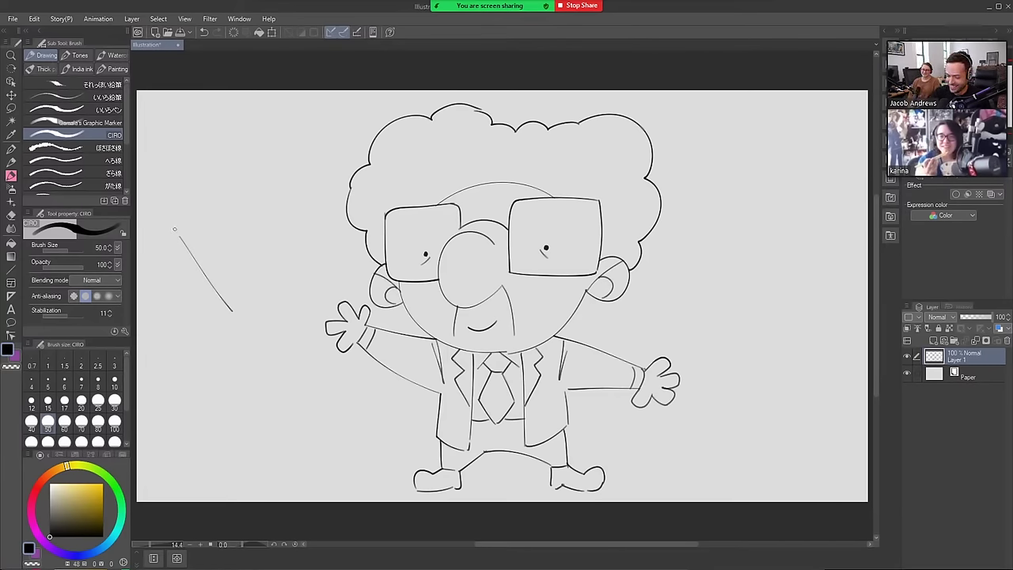
{"action": "left_click_drag", "start_coordinate": [175, 231], "coordinate": [251, 156]}
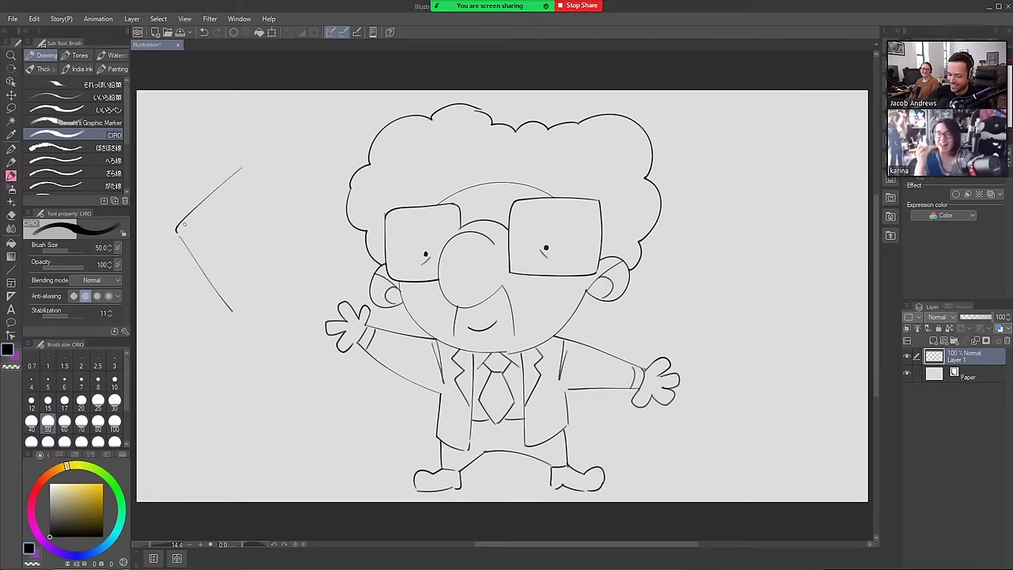
{"action": "mouse_move", "coordinate": [178, 228]}
{"action": "left_mouse_down"}
{"action": "mouse_move", "coordinate": [278, 159]}
{"action": "mouse_move", "coordinate": [270, 171]}
{"action": "mouse_move", "coordinate": [306, 286]}
{"action": "left_mouse_up"}
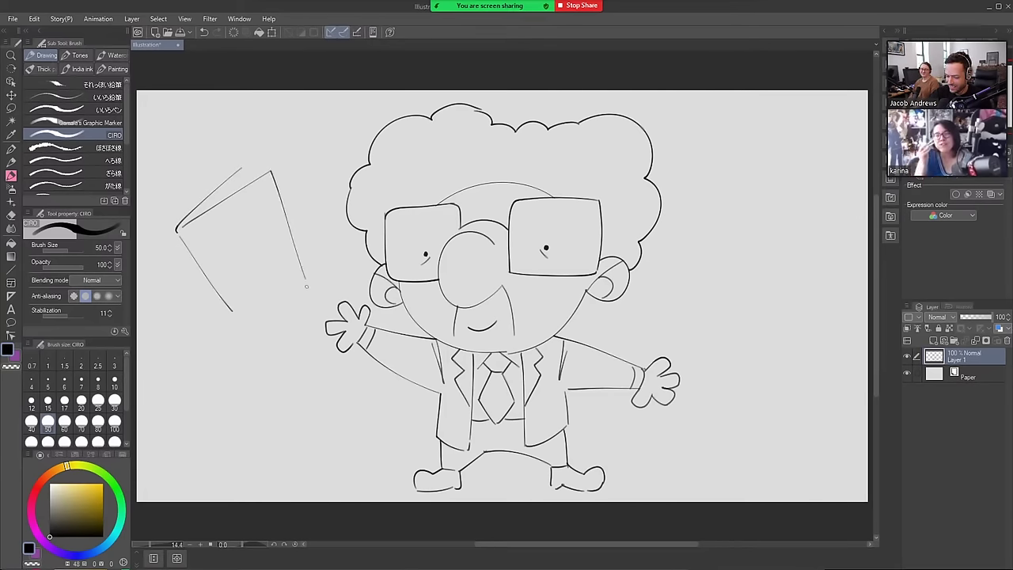
{"action": "left_click_drag", "start_coordinate": [232, 310], "coordinate": [305, 286]}
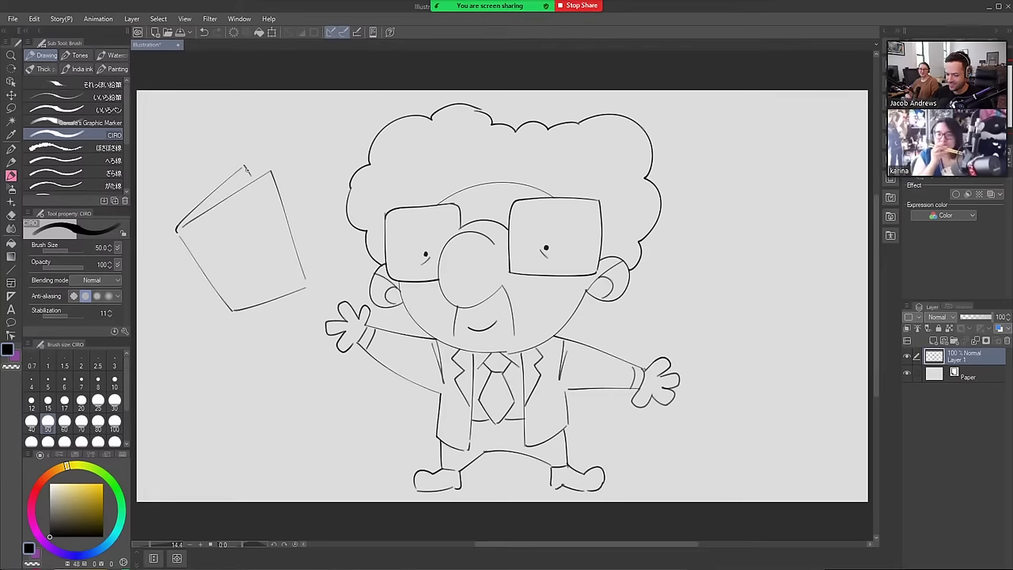
Draw thin page lines between the book's front and back covers, redoing failed strokes
{"action": "left_click_drag", "start_coordinate": [184, 224], "coordinate": [250, 173]}
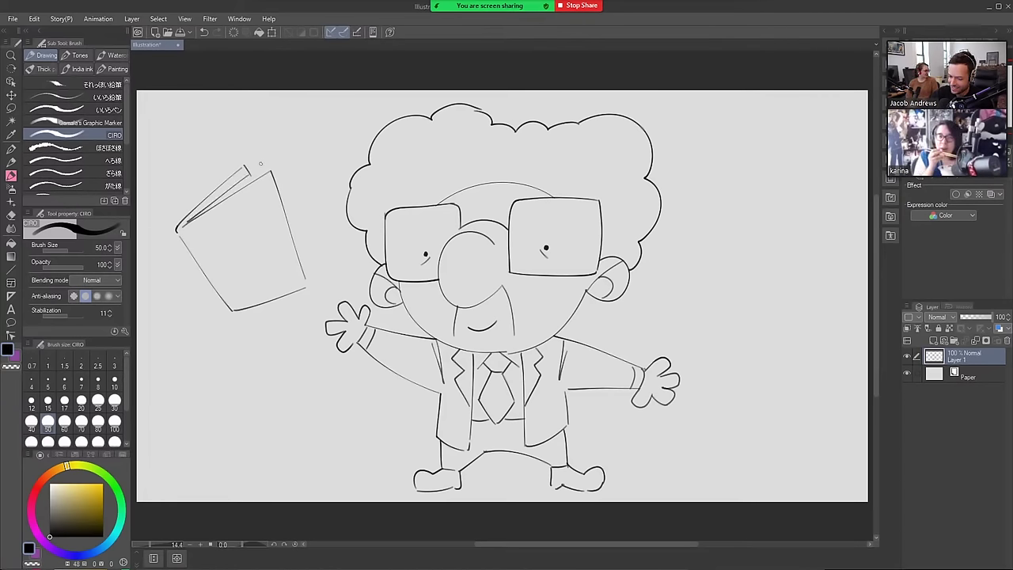
{"action": "key", "text": "ctrl+z"}
{"action": "left_click_drag", "start_coordinate": [187, 222], "coordinate": [251, 169]}
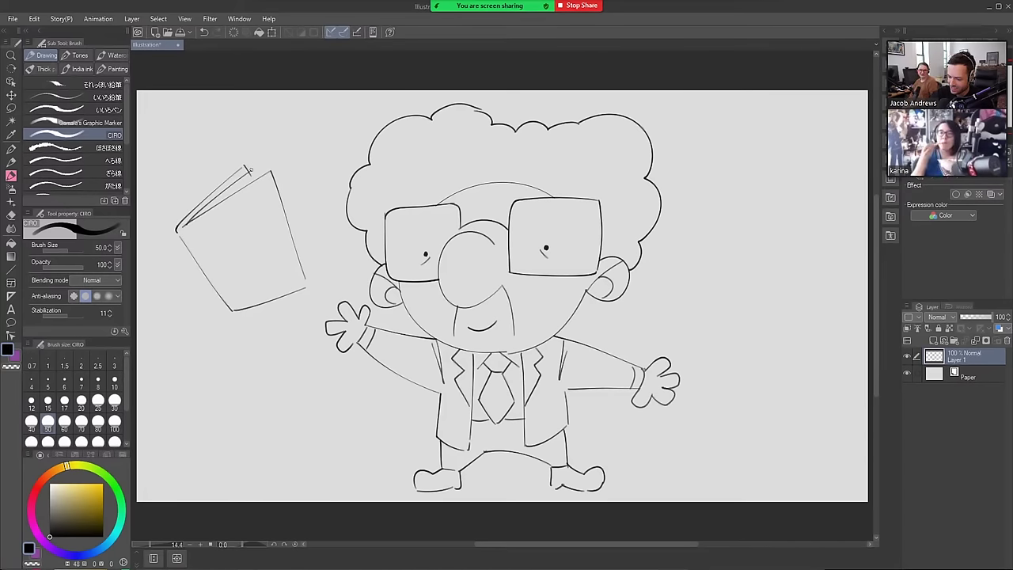
{"action": "key", "text": "e"}
{"action": "key", "text": "b"}
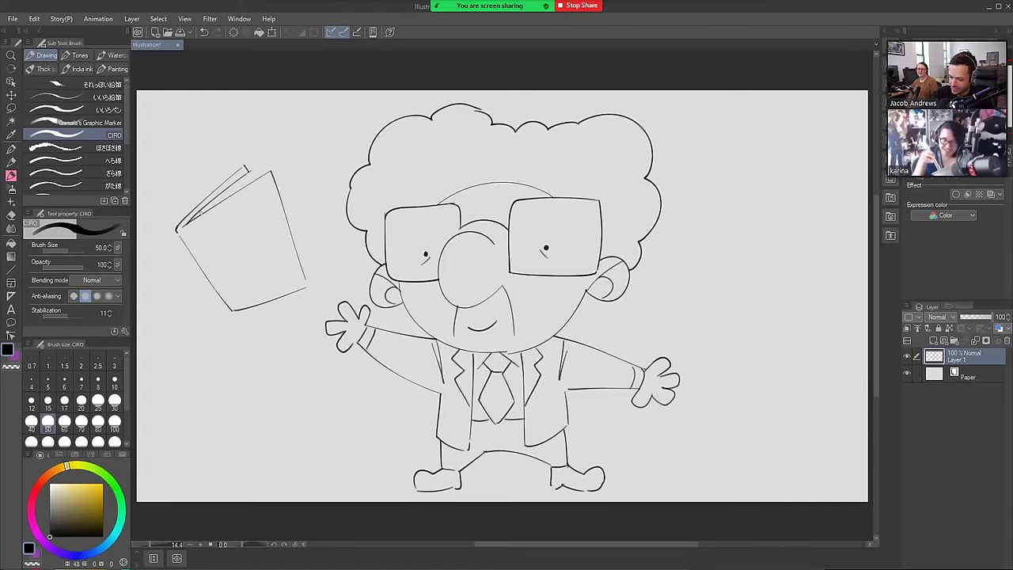
{"action": "left_click_drag", "start_coordinate": [200, 213], "coordinate": [256, 173]}
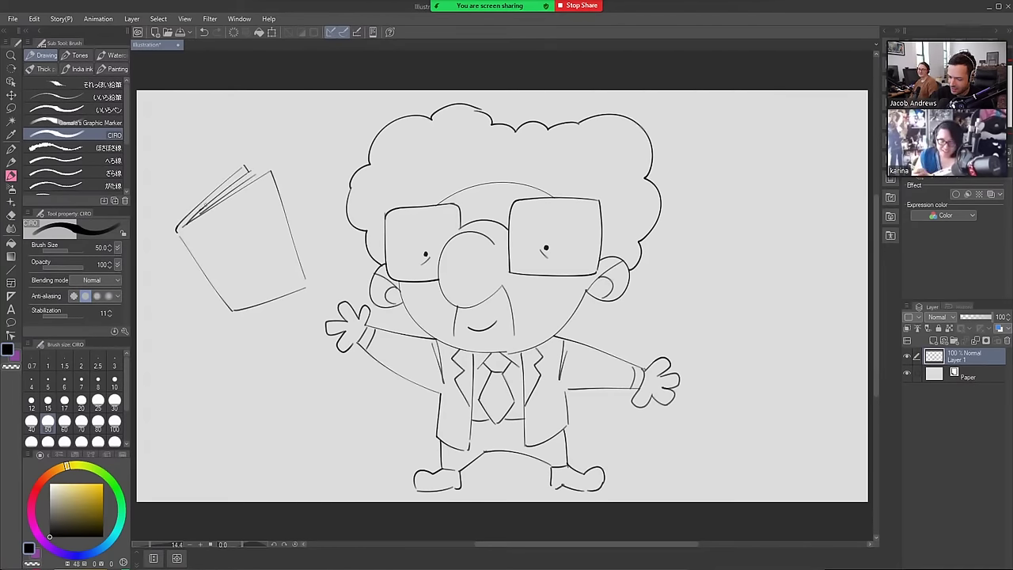
{"action": "left_click_drag", "start_coordinate": [202, 207], "coordinate": [252, 170]}
{"action": "key", "text": "ctrl+z"}
{"action": "left_click_drag", "start_coordinate": [196, 213], "coordinate": [260, 164]}
{"action": "key", "text": "ctrl+z"}
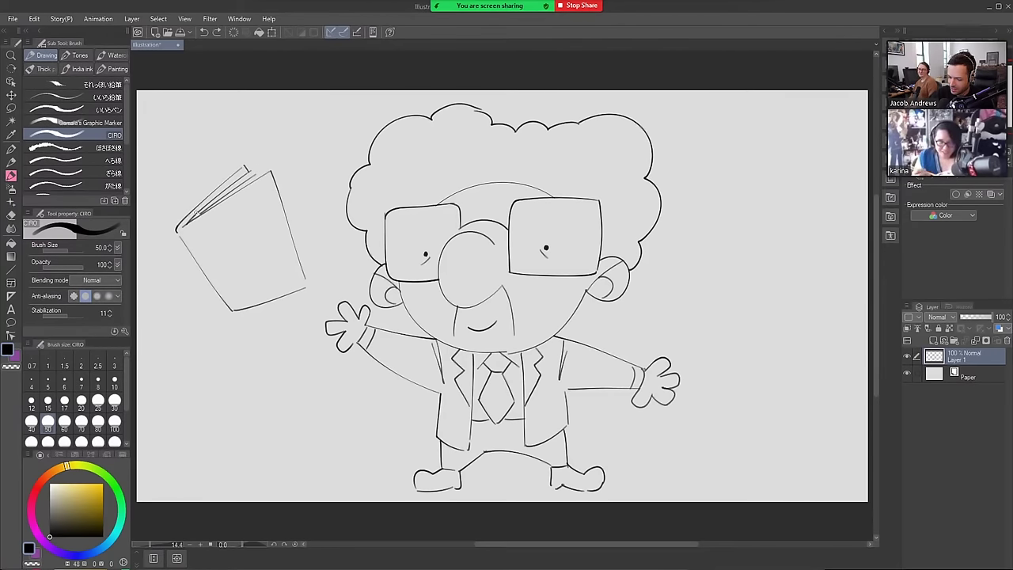
{"action": "left_click_drag", "start_coordinate": [195, 215], "coordinate": [251, 172]}
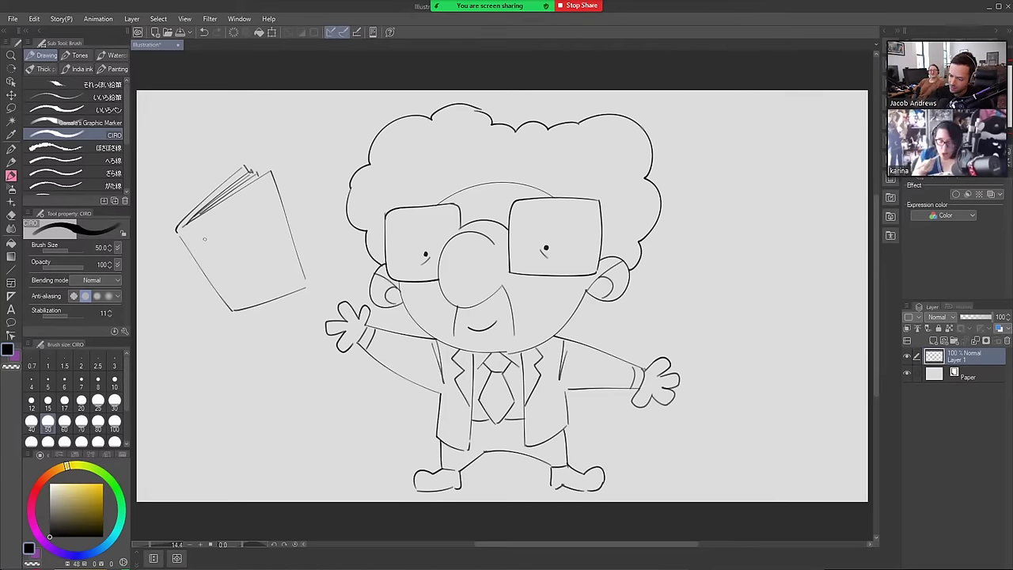
Letter the title "DA GOOD BUDGIE" by hand on two slanted lines across the book cover
{"action": "mouse_move", "coordinate": [201, 238]}
{"action": "left_mouse_down"}
{"action": "mouse_move", "coordinate": [204, 251]}
{"action": "mouse_move", "coordinate": [223, 247]}
{"action": "mouse_move", "coordinate": [248, 215]}
{"action": "left_mouse_up"}
{"action": "mouse_move", "coordinate": [255, 211]}
{"action": "left_mouse_down"}
{"action": "mouse_move", "coordinate": [251, 222]}
{"action": "mouse_move", "coordinate": [257, 211]}
{"action": "left_mouse_up"}
{"action": "left_click_drag", "start_coordinate": [262, 208], "coordinate": [263, 221]}
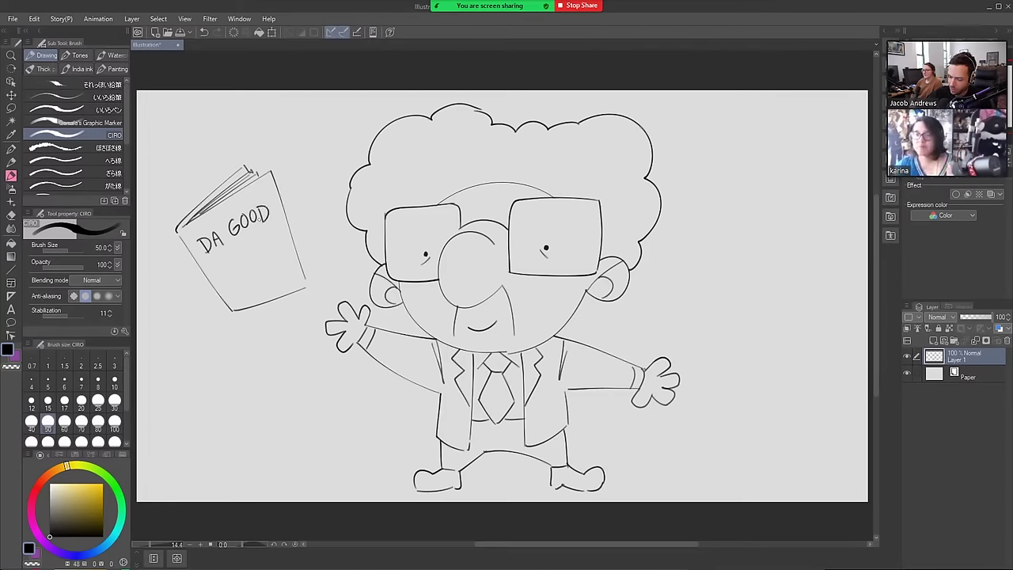
{"action": "mouse_move", "coordinate": [219, 270]}
{"action": "left_mouse_down"}
{"action": "mouse_move", "coordinate": [221, 286]}
{"action": "mouse_move", "coordinate": [239, 265]}
{"action": "left_mouse_up"}
{"action": "left_click", "coordinate": [244, 276]}
{"action": "mouse_move", "coordinate": [243, 261]}
{"action": "left_mouse_down"}
{"action": "mouse_move", "coordinate": [243, 274]}
{"action": "mouse_move", "coordinate": [280, 254]}
{"action": "left_mouse_up"}
{"action": "left_click_drag", "start_coordinate": [268, 249], "coordinate": [274, 247]}
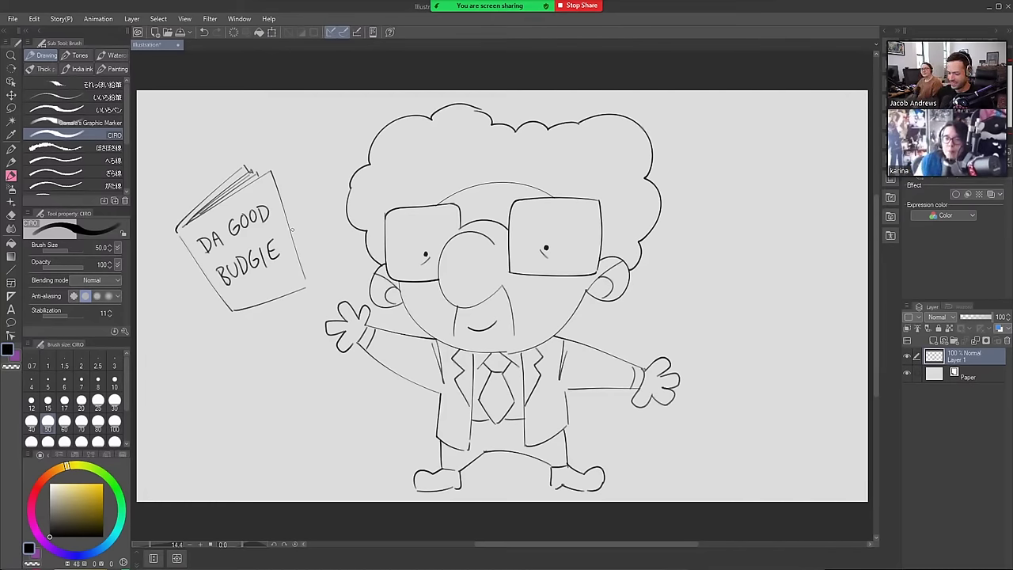
Draw four short motion lines radiating from the raised hand near the book, redoing failed strokes
{"action": "mouse_move", "coordinate": [264, 330]}
{"action": "left_mouse_down"}
{"action": "mouse_move", "coordinate": [291, 333]}
{"action": "mouse_move", "coordinate": [303, 309]}
{"action": "left_mouse_up"}
{"action": "left_click_drag", "start_coordinate": [308, 300], "coordinate": [315, 293]}
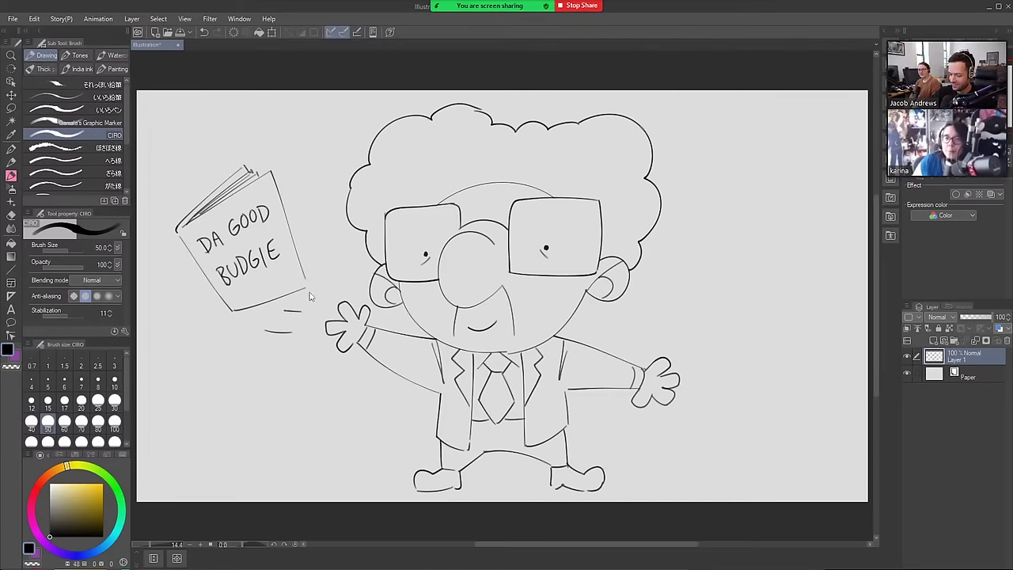
{"action": "key", "text": "ctrl+z"}
{"action": "key", "text": "ctrl+z"}
{"action": "key", "text": "ctrl+z"}
{"action": "mouse_move", "coordinate": [272, 318]}
{"action": "left_mouse_down"}
{"action": "mouse_move", "coordinate": [304, 318]}
{"action": "mouse_move", "coordinate": [283, 352]}
{"action": "left_mouse_up"}
{"action": "key", "text": "ctrl+z"}
{"action": "key", "text": "ctrl+z"}
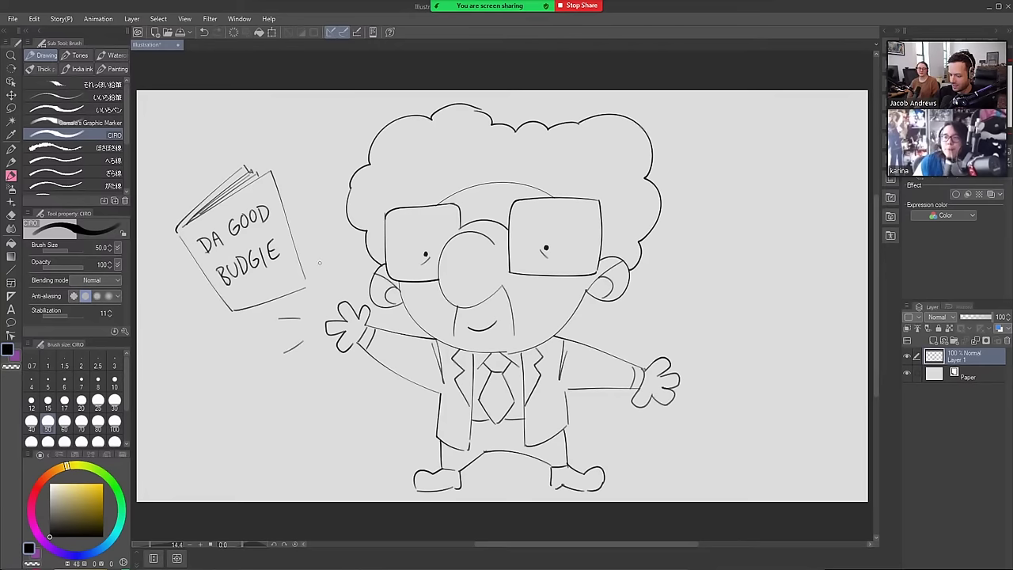
{"action": "mouse_move", "coordinate": [324, 253]}
{"action": "left_mouse_down"}
{"action": "mouse_move", "coordinate": [319, 269]}
{"action": "mouse_move", "coordinate": [345, 273]}
{"action": "left_mouse_up"}
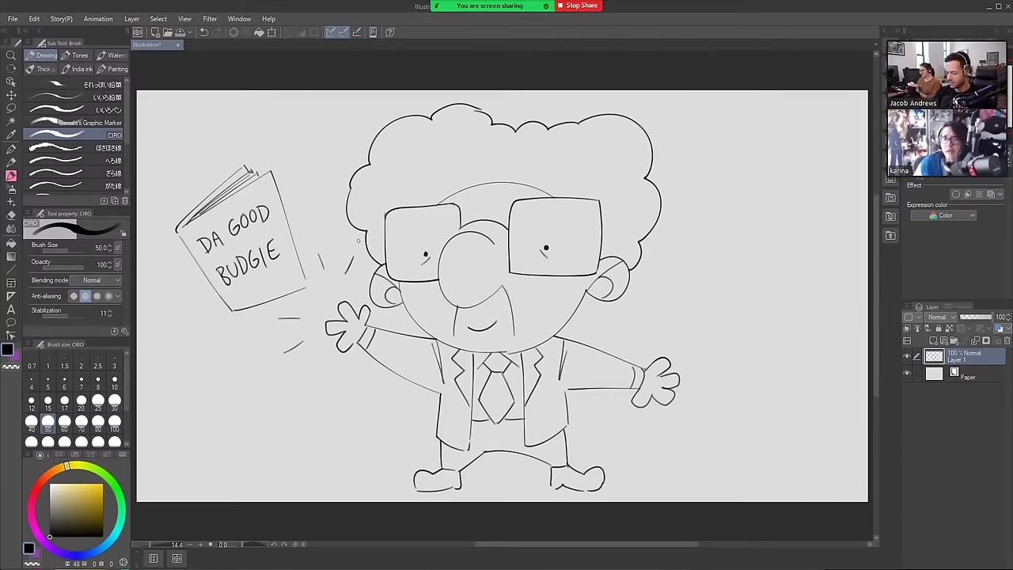
Move the whole drawing toward the canvas centre and scale it down to 83%
{"action": "key", "text": "k"}
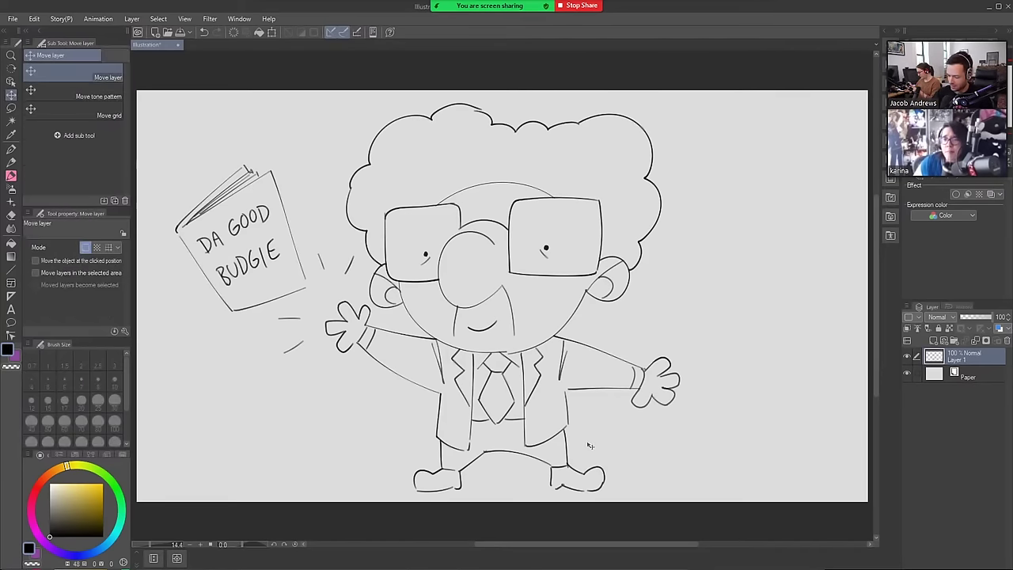
{"action": "left_click_drag", "start_coordinate": [593, 447], "coordinate": [660, 445]}
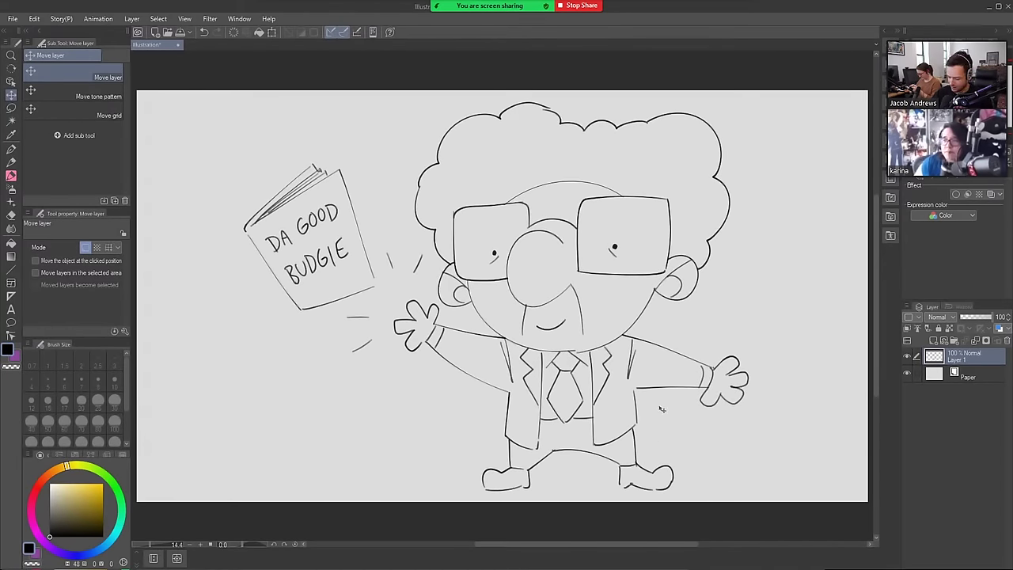
{"action": "left_click", "coordinate": [271, 32]}
{"action": "left_click_drag", "start_coordinate": [749, 102], "coordinate": [663, 200]}
{"action": "left_click_drag", "start_coordinate": [617, 255], "coordinate": [643, 223]}
{"action": "left_click", "coordinate": [447, 475]}
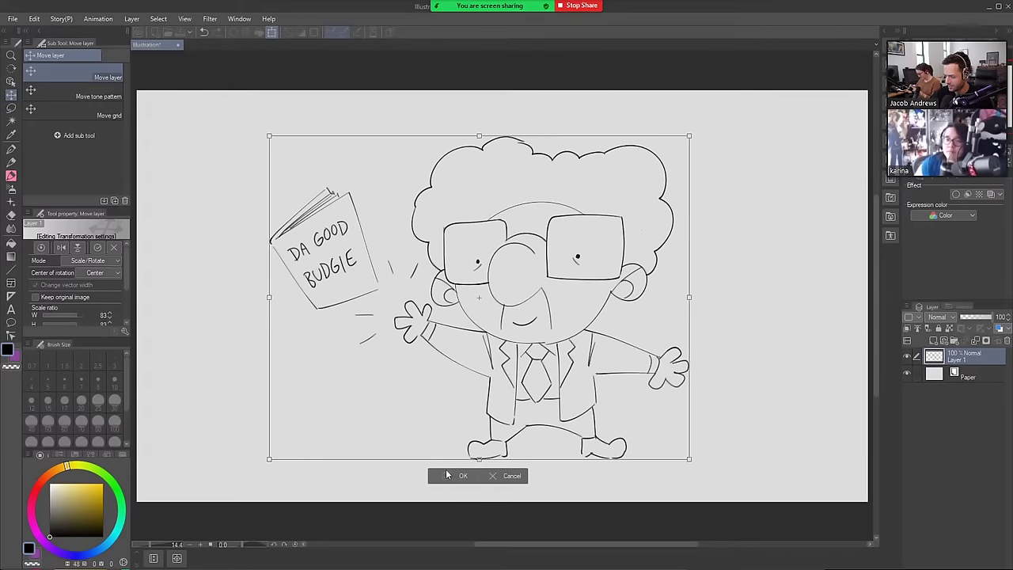
{"action": "left_click", "coordinate": [462, 475]}
Draw a large rounded hill behind the outstretched arm and a short line rising from above the hair to the canvas edge
{"action": "key", "text": "b"}
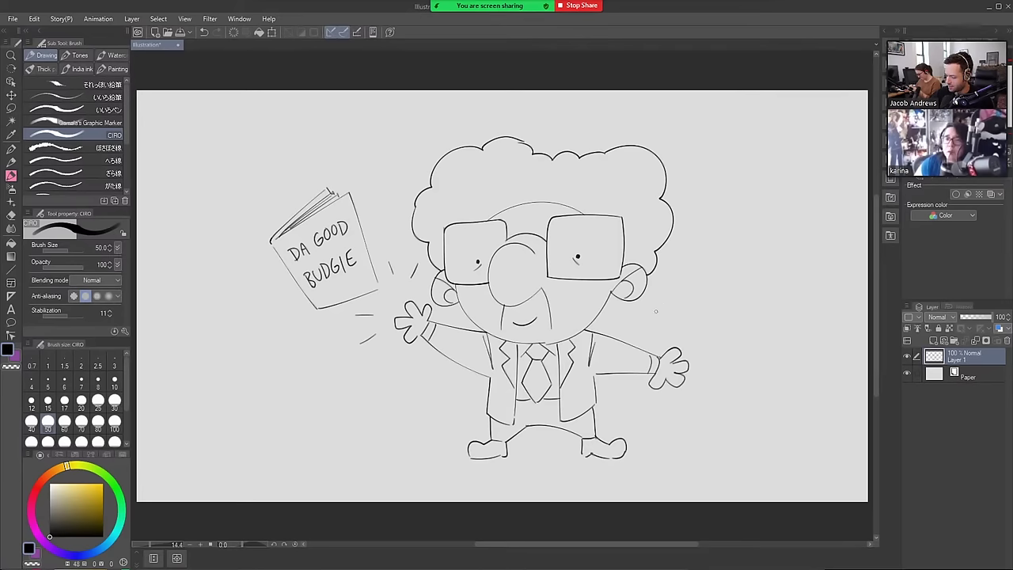
{"action": "left_click_drag", "start_coordinate": [643, 331], "coordinate": [718, 217]}
{"action": "key", "text": "ctrl+z"}
{"action": "mouse_move", "coordinate": [642, 334]}
{"action": "left_mouse_down"}
{"action": "mouse_move", "coordinate": [709, 231]}
{"action": "mouse_move", "coordinate": [751, 197]}
{"action": "mouse_move", "coordinate": [853, 207]}
{"action": "left_mouse_up"}
{"action": "key", "text": "ctrl+z"}
{"action": "left_click_drag", "start_coordinate": [744, 199], "coordinate": [868, 206]}
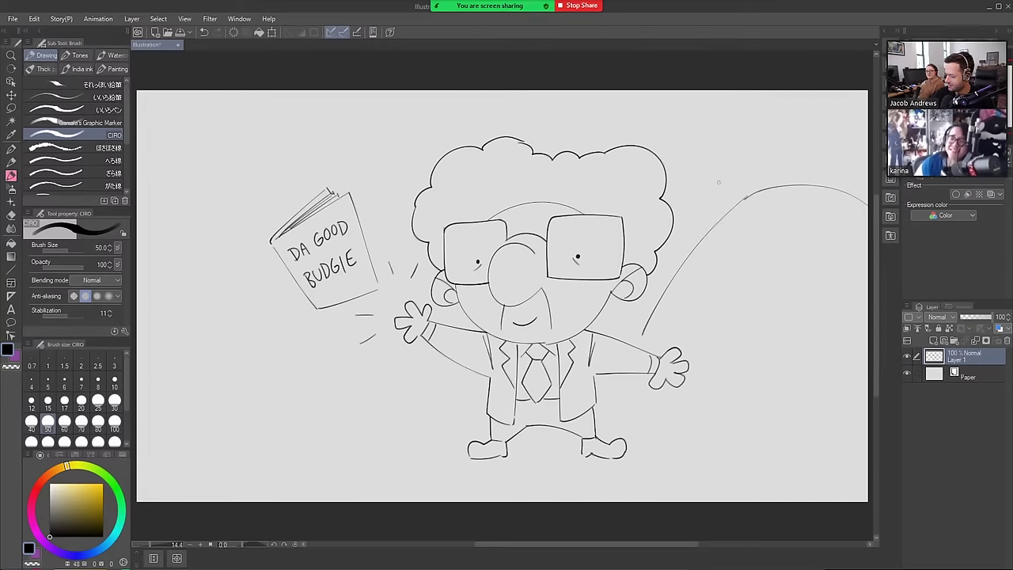
{"action": "left_click_drag", "start_coordinate": [608, 135], "coordinate": [646, 90]}
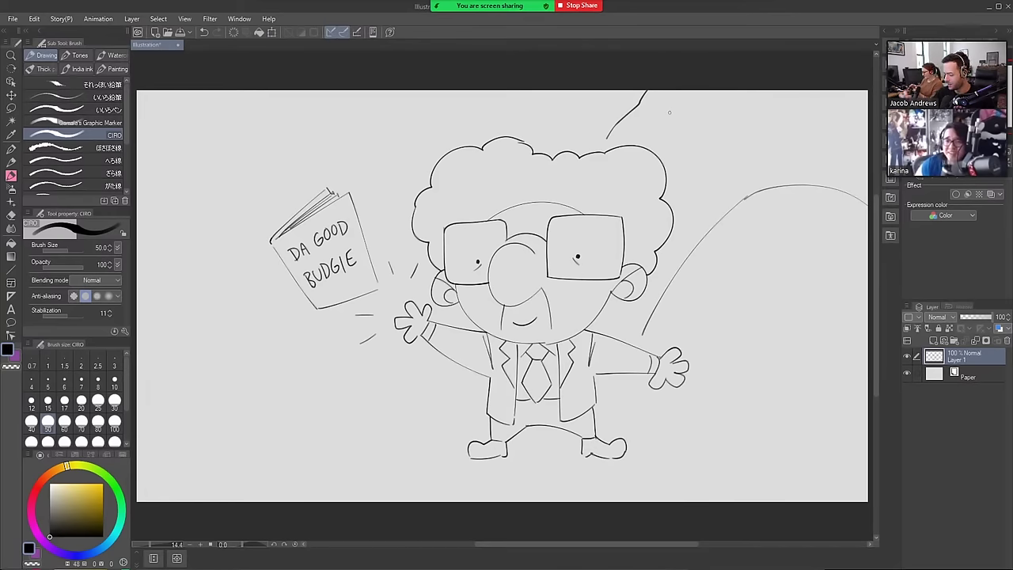
Draw grass tufts along the ground around the feet and beyond, and continue the background outlines below both arms
{"action": "mouse_move", "coordinate": [435, 453]}
{"action": "left_mouse_down"}
{"action": "mouse_move", "coordinate": [443, 429]}
{"action": "mouse_move", "coordinate": [454, 448]}
{"action": "mouse_move", "coordinate": [536, 450]}
{"action": "left_mouse_up"}
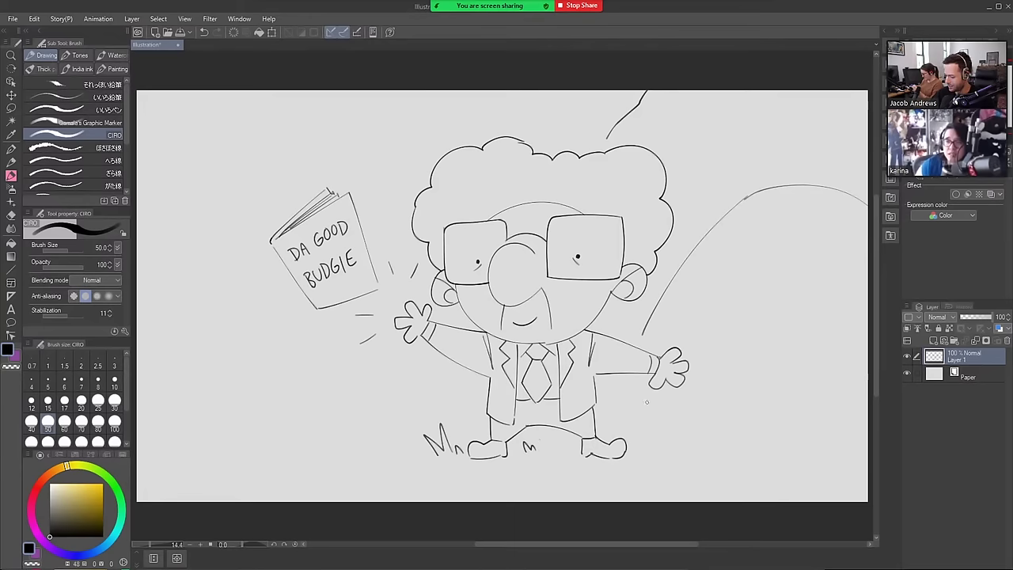
{"action": "left_click_drag", "start_coordinate": [626, 377], "coordinate": [618, 427]}
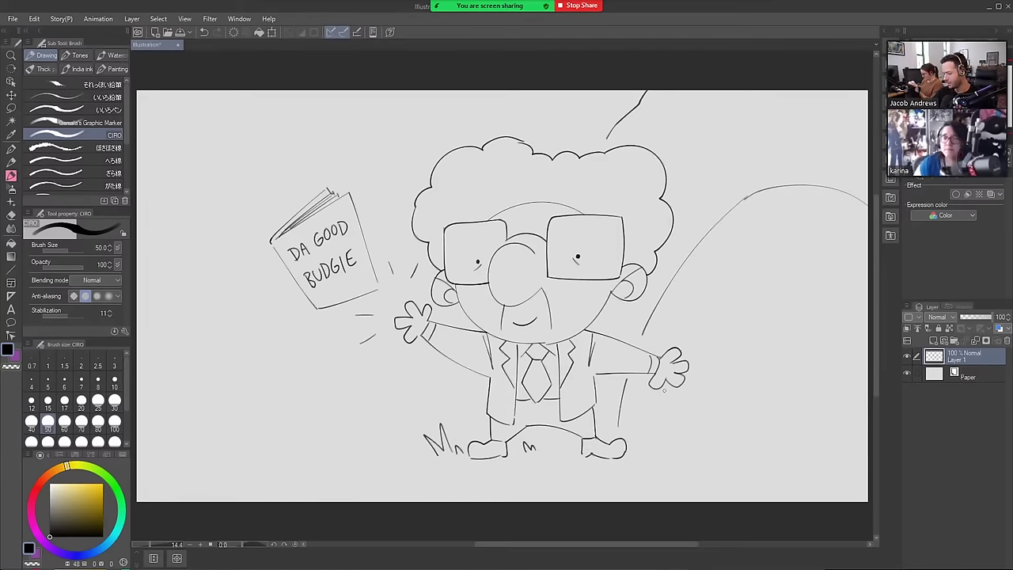
{"action": "mouse_move", "coordinate": [441, 356]}
{"action": "left_mouse_down"}
{"action": "mouse_move", "coordinate": [392, 453]}
{"action": "mouse_move", "coordinate": [391, 433]}
{"action": "mouse_move", "coordinate": [414, 446]}
{"action": "left_mouse_up"}
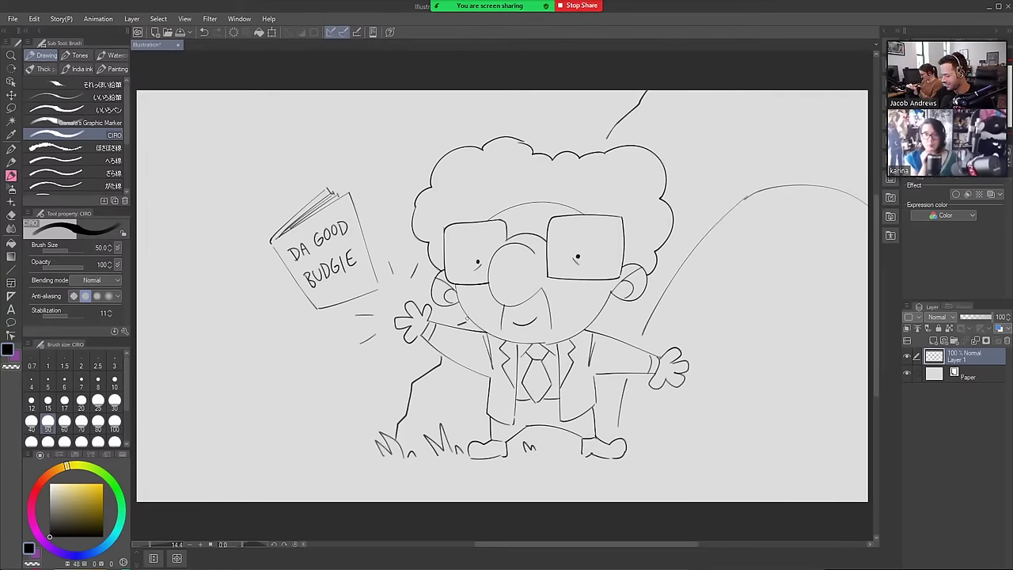
{"action": "mouse_move", "coordinate": [645, 447]}
{"action": "left_mouse_down"}
{"action": "mouse_move", "coordinate": [792, 437]}
{"action": "mouse_move", "coordinate": [804, 448]}
{"action": "mouse_move", "coordinate": [846, 438]}
{"action": "mouse_move", "coordinate": [861, 448]}
{"action": "left_mouse_up"}
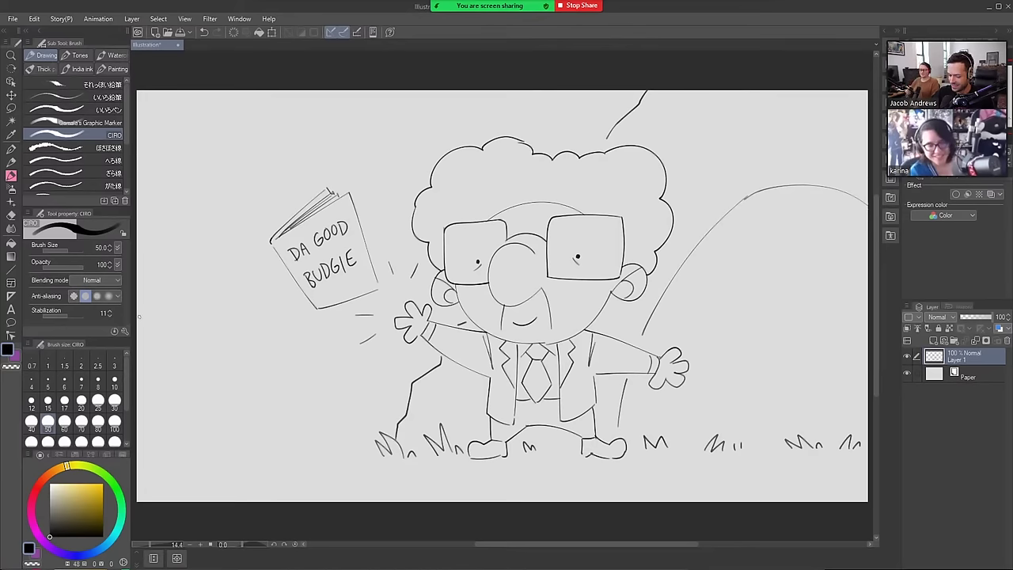
Draw a scalloped bush outline below the book and add grass tufts along the ground in front of it
{"action": "mouse_move", "coordinate": [140, 316]}
{"action": "left_mouse_down"}
{"action": "mouse_move", "coordinate": [196, 347]}
{"action": "mouse_move", "coordinate": [232, 318]}
{"action": "mouse_move", "coordinate": [262, 312]}
{"action": "mouse_move", "coordinate": [287, 350]}
{"action": "mouse_move", "coordinate": [334, 371]}
{"action": "mouse_move", "coordinate": [423, 365]}
{"action": "left_mouse_up"}
{"action": "mouse_move", "coordinate": [140, 434]}
{"action": "left_mouse_down"}
{"action": "mouse_move", "coordinate": [156, 461]}
{"action": "mouse_move", "coordinate": [246, 427]}
{"action": "mouse_move", "coordinate": [258, 451]}
{"action": "left_mouse_up"}
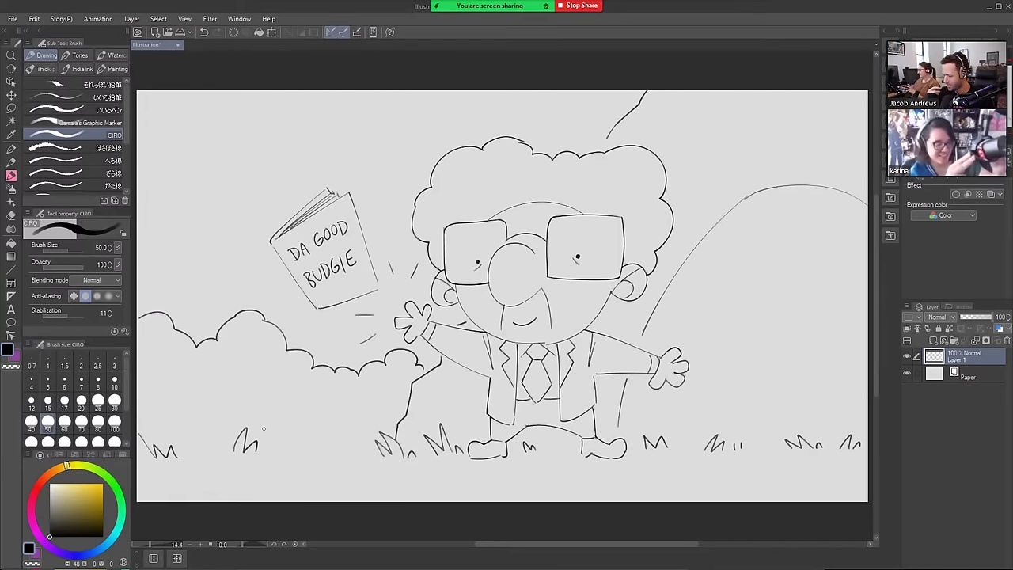
{"action": "left_click_drag", "start_coordinate": [301, 446], "coordinate": [304, 457]}
{"action": "mouse_move", "coordinate": [309, 444]}
{"action": "left_mouse_down"}
{"action": "mouse_move", "coordinate": [311, 454]}
{"action": "mouse_move", "coordinate": [337, 443]}
{"action": "mouse_move", "coordinate": [358, 456]}
{"action": "left_mouse_up"}
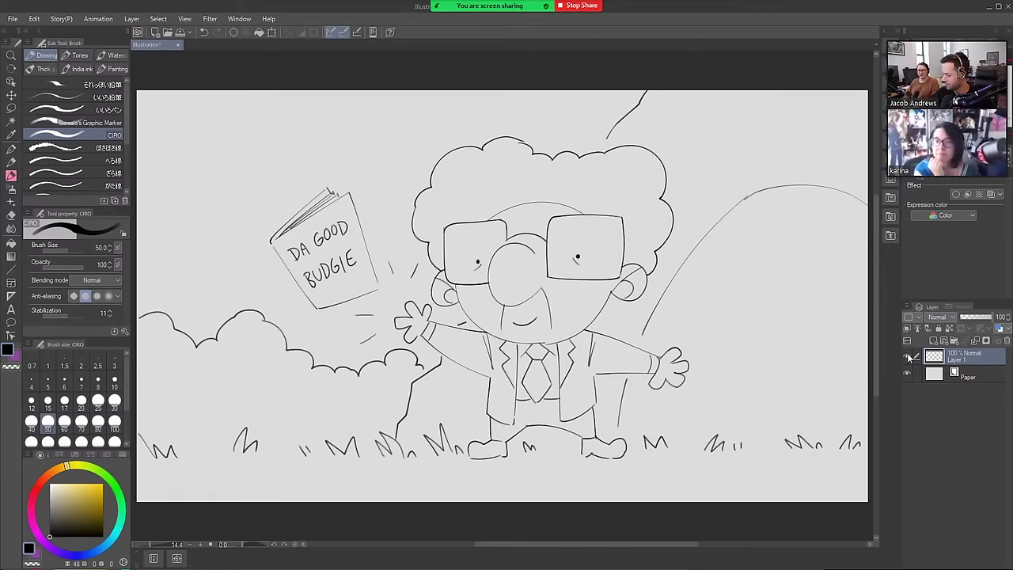
Create a new raster layer above the character drawing and hide Layer 1
{"action": "left_click", "coordinate": [934, 341]}
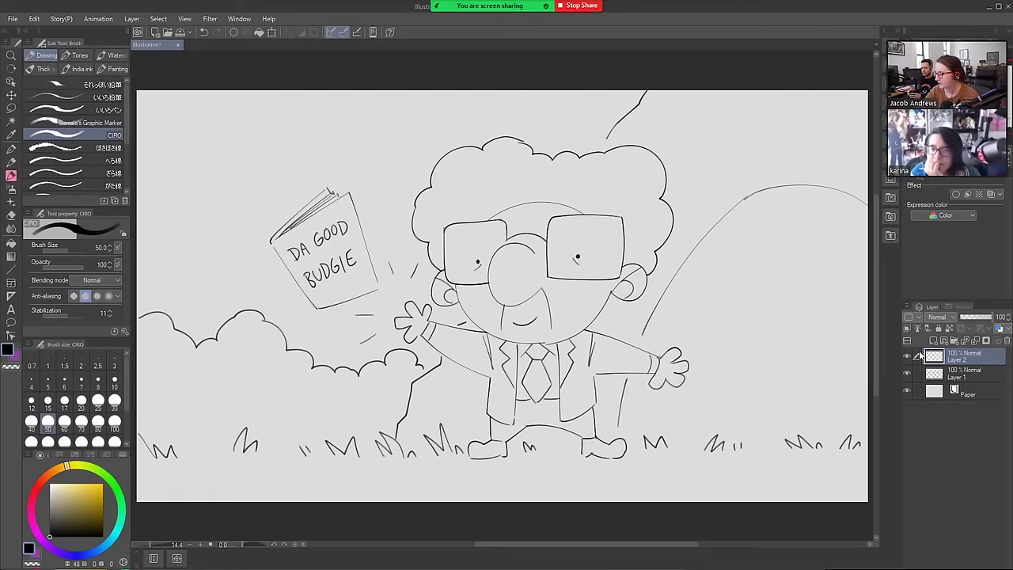
{"action": "left_click", "coordinate": [907, 358]}
{"action": "left_click", "coordinate": [906, 358]}
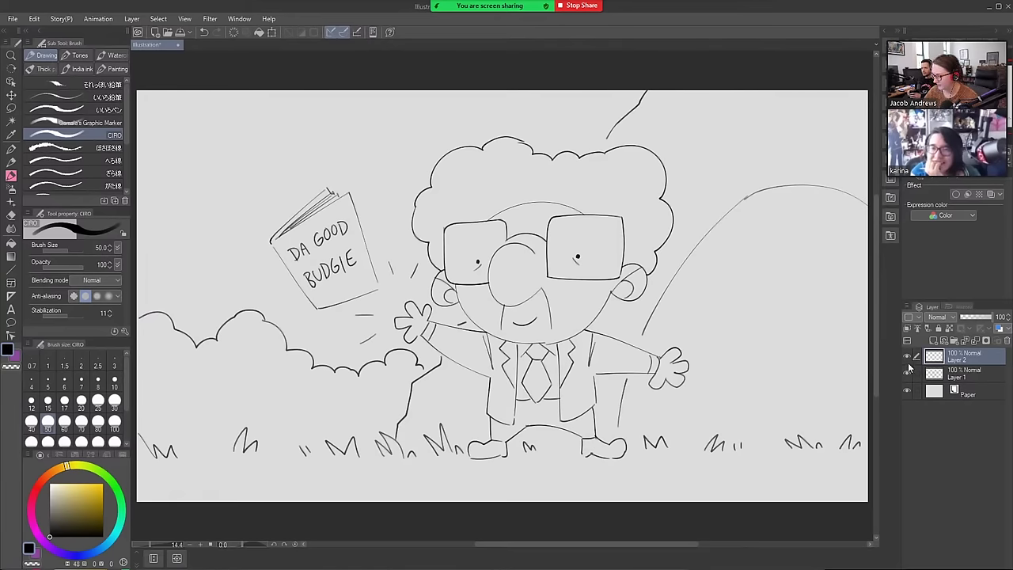
{"action": "left_click", "coordinate": [906, 373]}
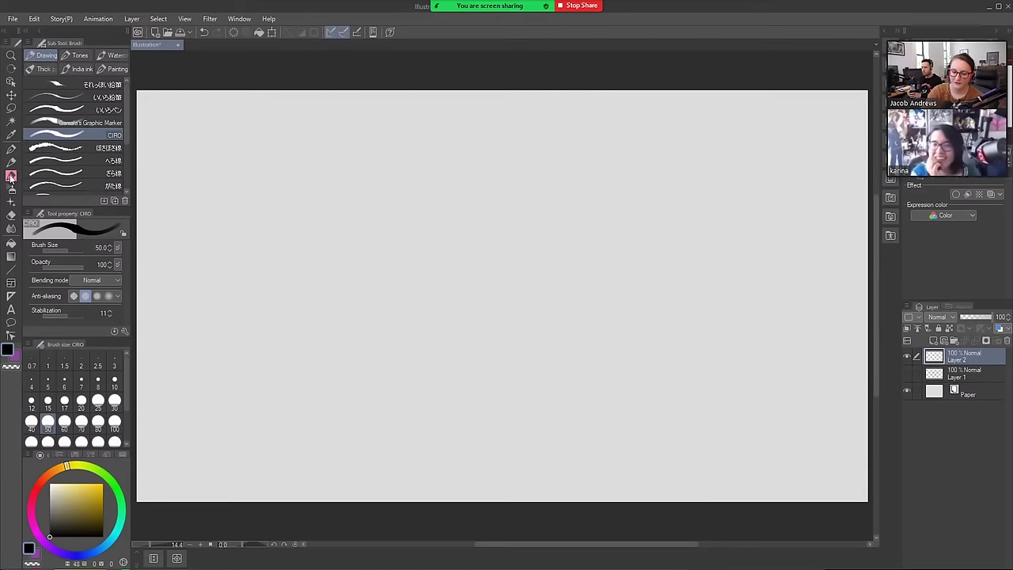
Draw a tall ghost with a rounded head, wavy hem, two round eyes and a small mouth on Layer 2
{"action": "mouse_move", "coordinate": [726, 245]}
{"action": "left_mouse_down"}
{"action": "mouse_move", "coordinate": [662, 185]}
{"action": "mouse_move", "coordinate": [620, 233]}
{"action": "mouse_move", "coordinate": [625, 338]}
{"action": "mouse_move", "coordinate": [610, 423]}
{"action": "mouse_move", "coordinate": [624, 447]}
{"action": "mouse_move", "coordinate": [675, 440]}
{"action": "mouse_move", "coordinate": [698, 449]}
{"action": "mouse_move", "coordinate": [734, 449]}
{"action": "left_mouse_up"}
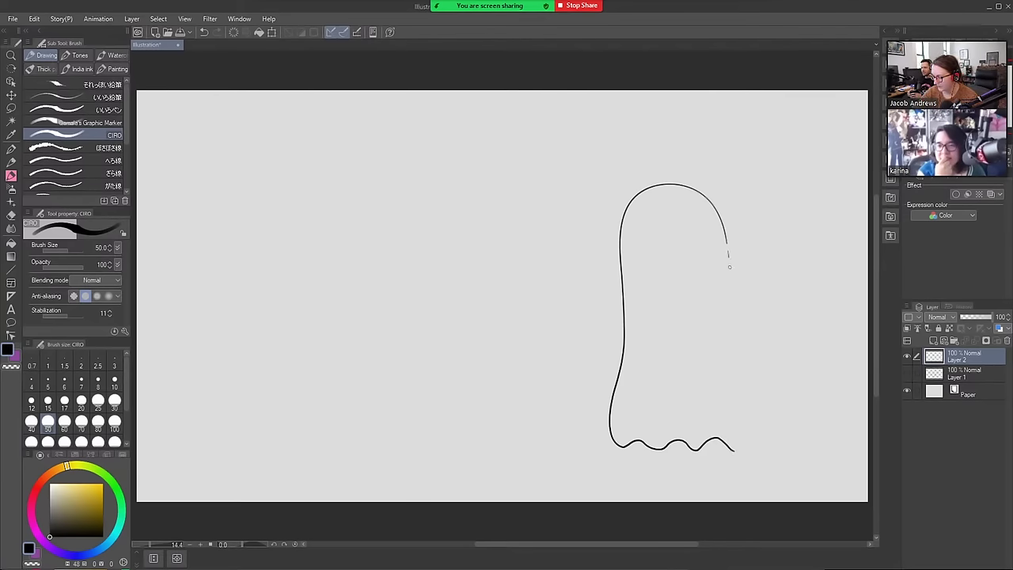
{"action": "mouse_move", "coordinate": [728, 267]}
{"action": "left_mouse_down"}
{"action": "mouse_move", "coordinate": [743, 413]}
{"action": "mouse_move", "coordinate": [715, 440]}
{"action": "left_mouse_up"}
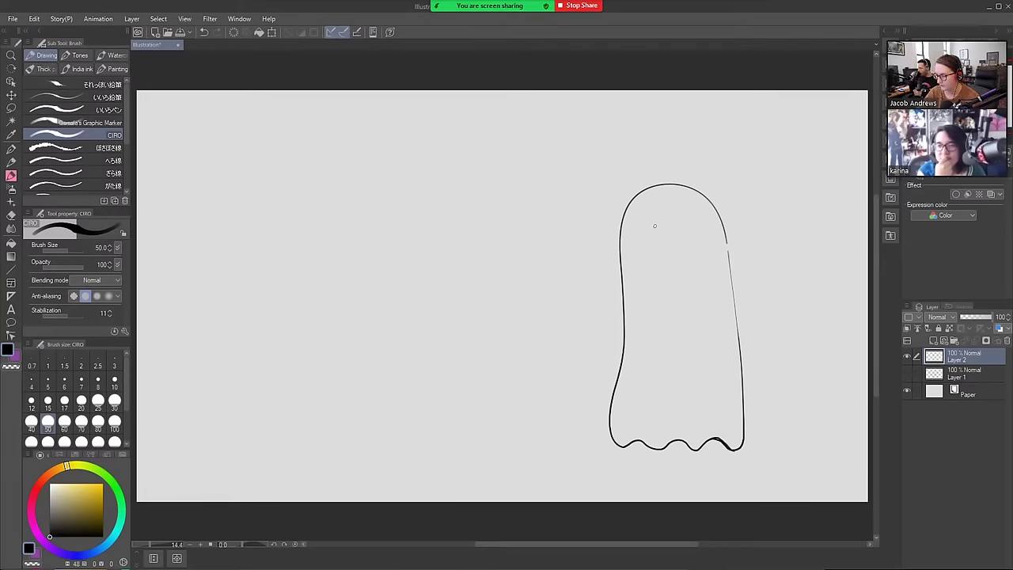
{"action": "mouse_move", "coordinate": [654, 225]}
{"action": "left_mouse_down"}
{"action": "mouse_move", "coordinate": [690, 231]}
{"action": "mouse_move", "coordinate": [695, 223]}
{"action": "mouse_move", "coordinate": [668, 247]}
{"action": "mouse_move", "coordinate": [682, 246]}
{"action": "mouse_move", "coordinate": [672, 241]}
{"action": "left_mouse_up"}
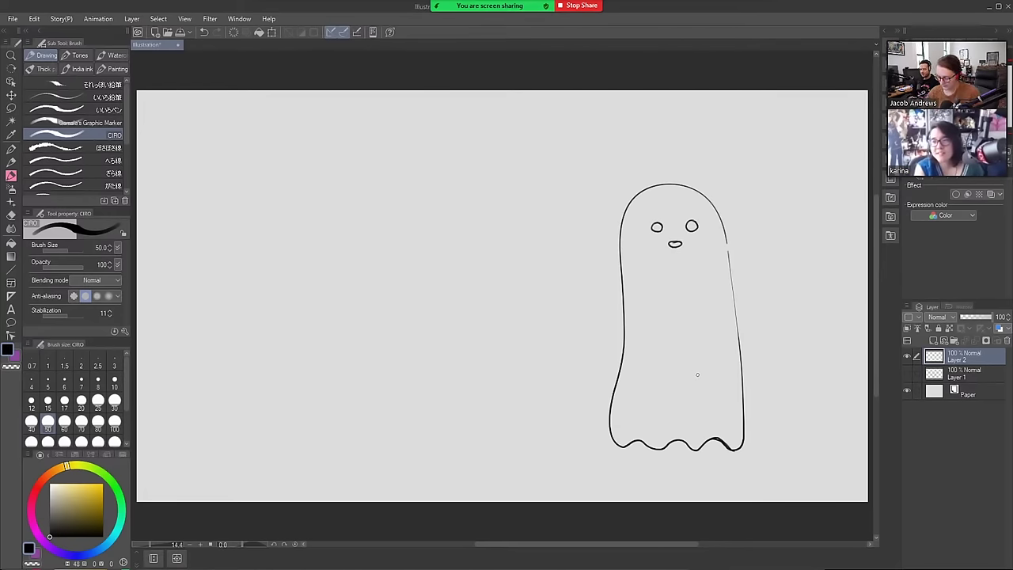
Fill the tall ghost's two eyes and mouth with solid black
{"action": "left_click", "coordinate": [31, 442]}
{"action": "mouse_move", "coordinate": [659, 224]}
{"action": "left_mouse_down"}
{"action": "mouse_move", "coordinate": [693, 224]}
{"action": "mouse_move", "coordinate": [674, 243]}
{"action": "left_mouse_up"}
Draw a wide, low ghost body with rounded corners and a wavy hem beside the tall ghost, using brush size 70
{"action": "key", "text": "bracketleft"}
{"action": "key", "text": "bracketleft"}
{"action": "key", "text": "bracketleft"}
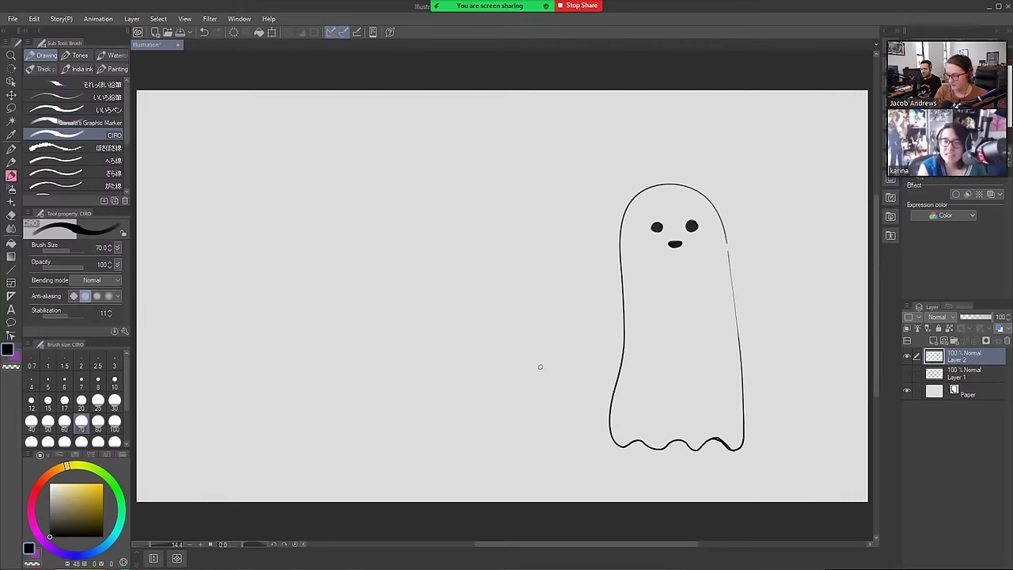
{"action": "mouse_move", "coordinate": [599, 295]}
{"action": "left_mouse_down"}
{"action": "mouse_move", "coordinate": [567, 278]}
{"action": "mouse_move", "coordinate": [369, 292]}
{"action": "mouse_move", "coordinate": [352, 307]}
{"action": "mouse_move", "coordinate": [349, 331]}
{"action": "mouse_move", "coordinate": [357, 405]}
{"action": "mouse_move", "coordinate": [371, 425]}
{"action": "mouse_move", "coordinate": [394, 430]}
{"action": "mouse_move", "coordinate": [473, 423]}
{"action": "mouse_move", "coordinate": [586, 435]}
{"action": "mouse_move", "coordinate": [602, 388]}
{"action": "mouse_move", "coordinate": [594, 289]}
{"action": "left_mouse_up"}
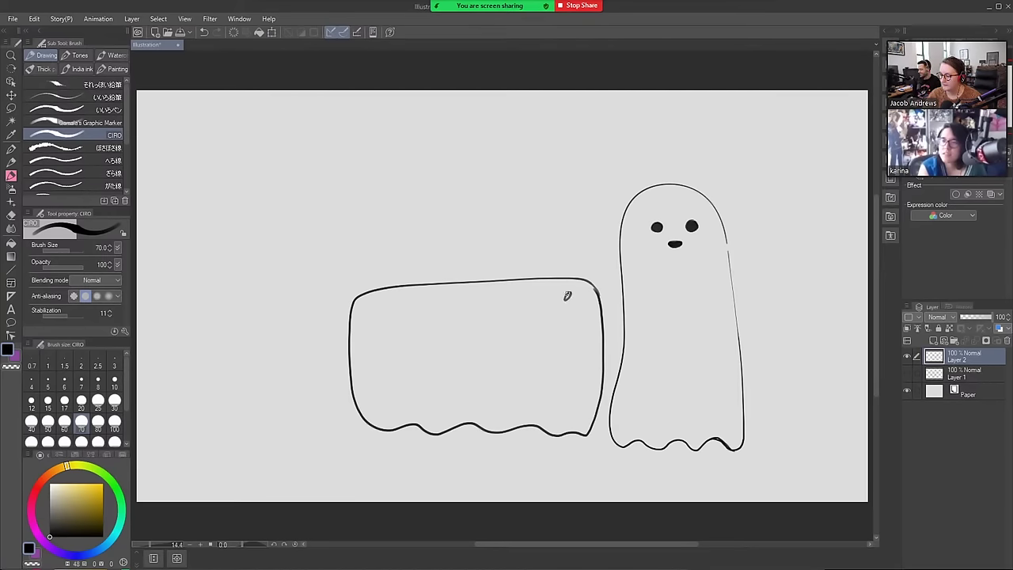
{"action": "mouse_move", "coordinate": [565, 298]}
{"action": "left_mouse_down"}
{"action": "mouse_move", "coordinate": [589, 290]}
{"action": "mouse_move", "coordinate": [588, 309]}
{"action": "mouse_move", "coordinate": [569, 321]}
{"action": "mouse_move", "coordinate": [580, 325]}
{"action": "left_mouse_up"}
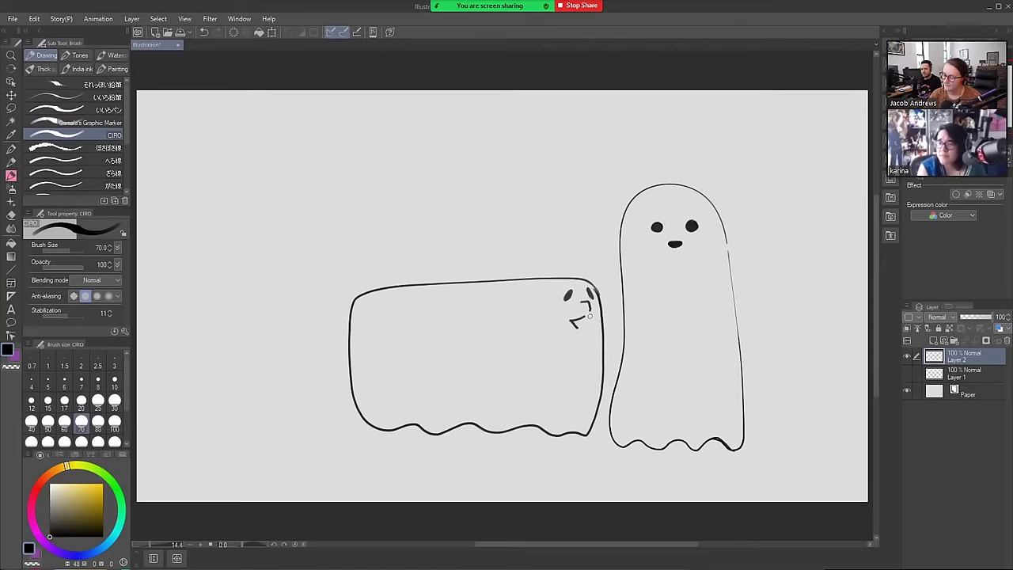
{"action": "key", "text": "ctrl+z"}
{"action": "key", "text": "ctrl+z"}
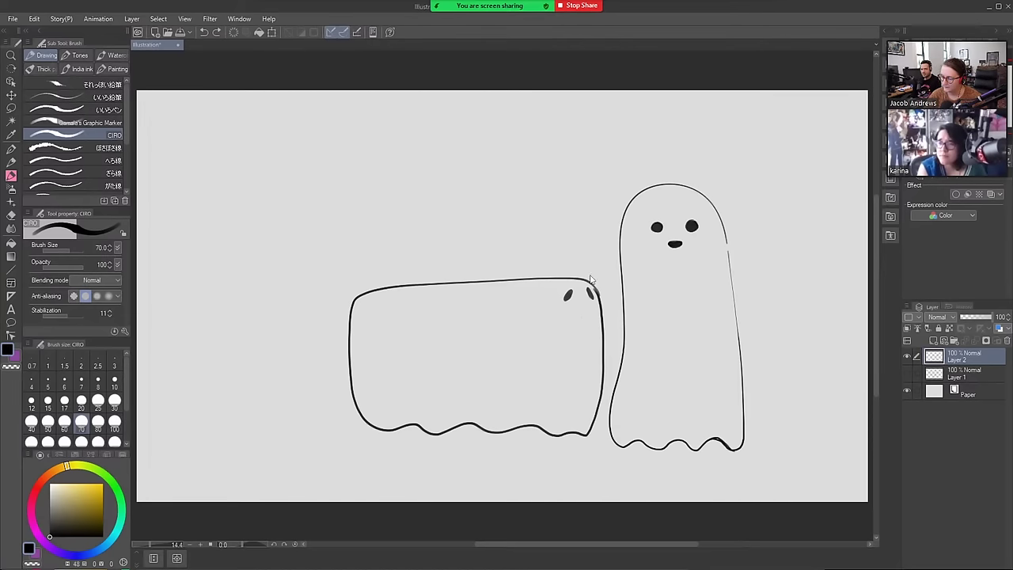
{"action": "key", "text": "e"}
{"action": "mouse_move", "coordinate": [566, 297]}
{"action": "left_mouse_down"}
{"action": "mouse_move", "coordinate": [592, 293]}
{"action": "mouse_move", "coordinate": [549, 290]}
{"action": "mouse_move", "coordinate": [586, 294]}
{"action": "left_mouse_up"}
Draw two slanted black eyes and a curved, peaked mouth outline near the wide ghost's upper corner facing the tall ghost
{"action": "key", "text": "b"}
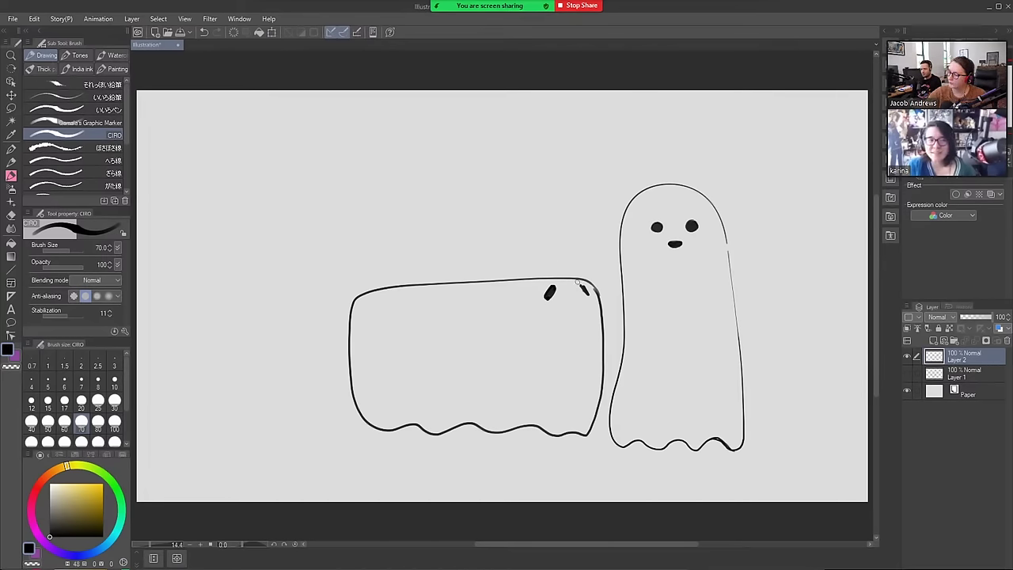
{"action": "left_click_drag", "start_coordinate": [581, 286], "coordinate": [587, 292]}
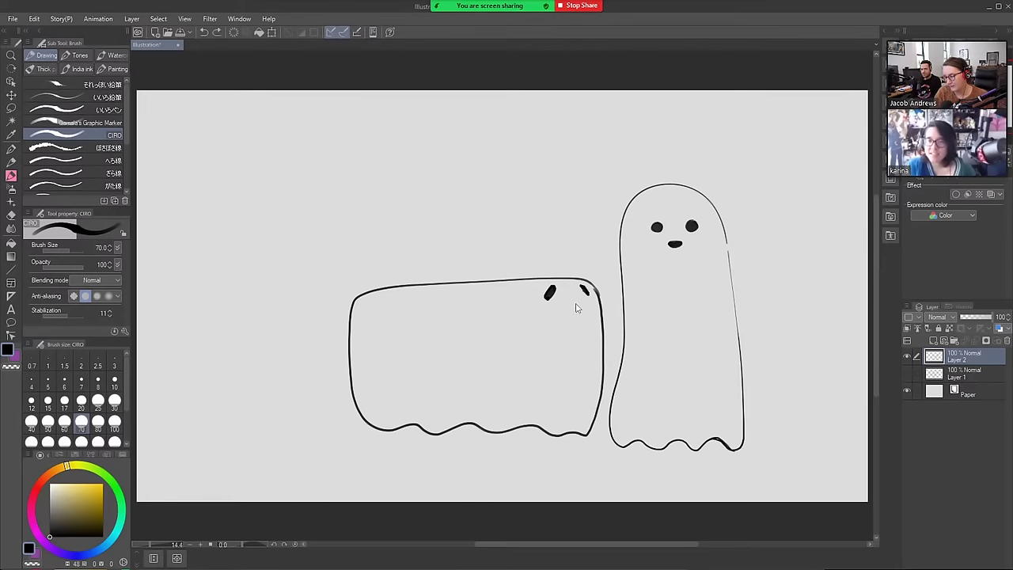
{"action": "mouse_move", "coordinate": [576, 307]}
{"action": "left_mouse_down"}
{"action": "mouse_move", "coordinate": [553, 322]}
{"action": "mouse_move", "coordinate": [576, 306]}
{"action": "mouse_move", "coordinate": [565, 322]}
{"action": "mouse_move", "coordinate": [550, 321]}
{"action": "mouse_move", "coordinate": [580, 323]}
{"action": "mouse_move", "coordinate": [577, 306]}
{"action": "mouse_move", "coordinate": [576, 330]}
{"action": "mouse_move", "coordinate": [580, 286]}
{"action": "mouse_move", "coordinate": [553, 319]}
{"action": "left_mouse_up"}
{"action": "key", "text": "ctrl+z"}
{"action": "key", "text": "ctrl+z"}
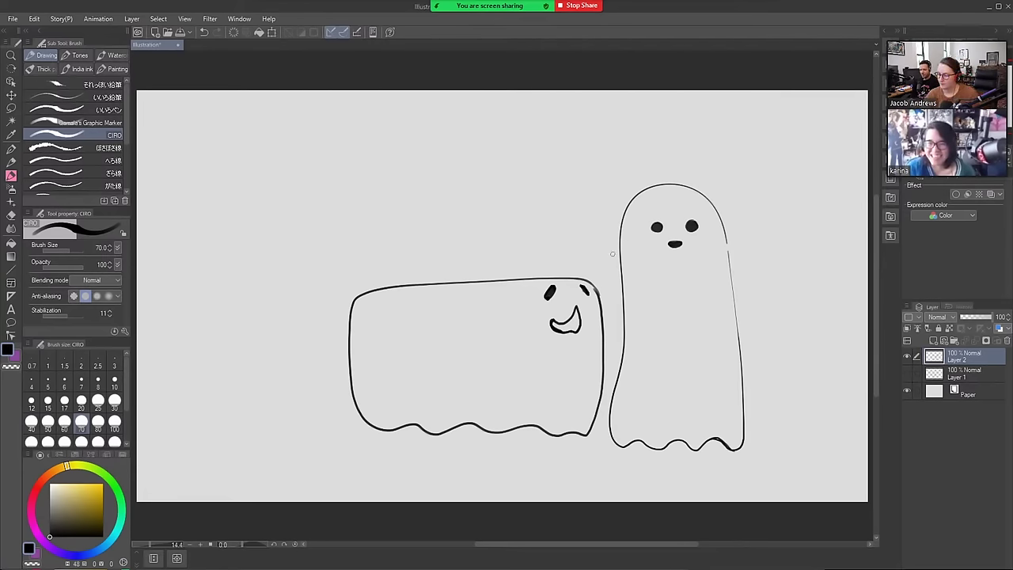
{"action": "key", "text": "ctrl+z"}
{"action": "key", "text": "ctrl+z"}
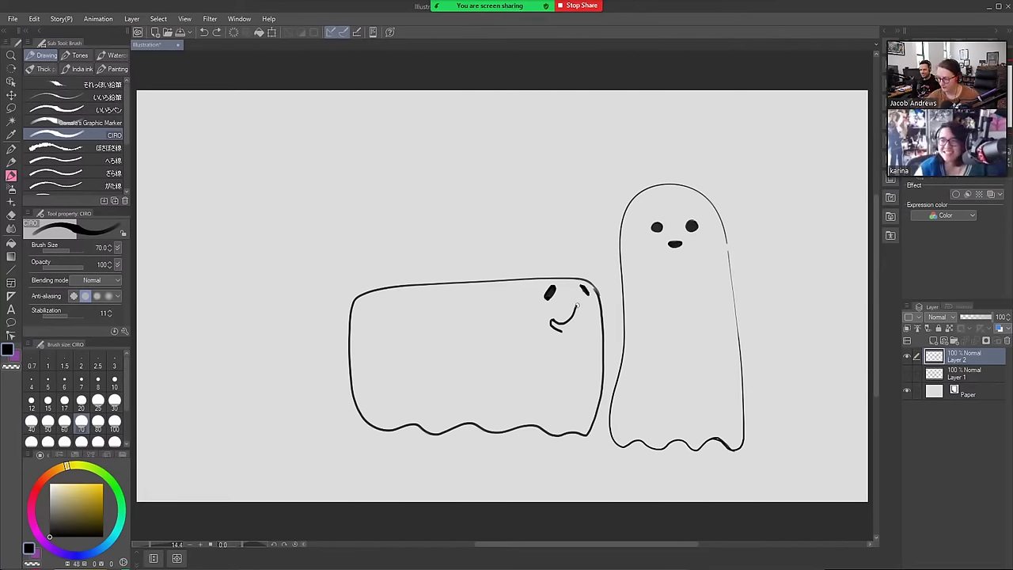
{"action": "mouse_move", "coordinate": [584, 320]}
{"action": "left_mouse_down"}
{"action": "mouse_move", "coordinate": [576, 332]}
{"action": "mouse_move", "coordinate": [555, 329]}
{"action": "left_mouse_up"}
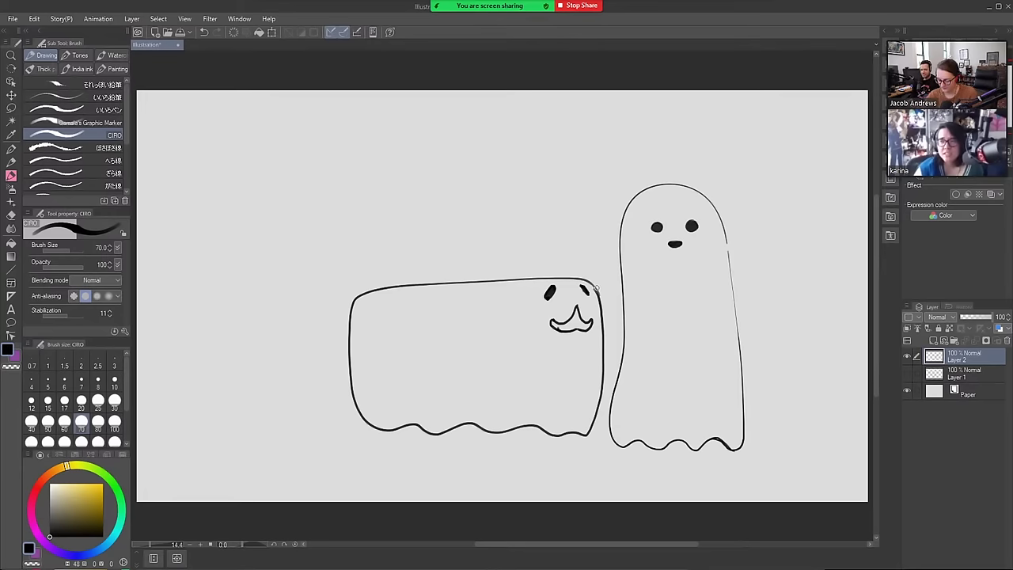
Fill the wide ghost's mouth with solid black using brush size 150
{"action": "key", "text": "bracketright"}
{"action": "key", "text": "bracketright"}
{"action": "key", "text": "bracketright"}
{"action": "key", "text": "bracketright"}
{"action": "mouse_move", "coordinate": [570, 332]}
{"action": "left_mouse_down"}
{"action": "mouse_move", "coordinate": [551, 321]}
{"action": "mouse_move", "coordinate": [592, 321]}
{"action": "mouse_move", "coordinate": [580, 321]}
{"action": "left_mouse_up"}
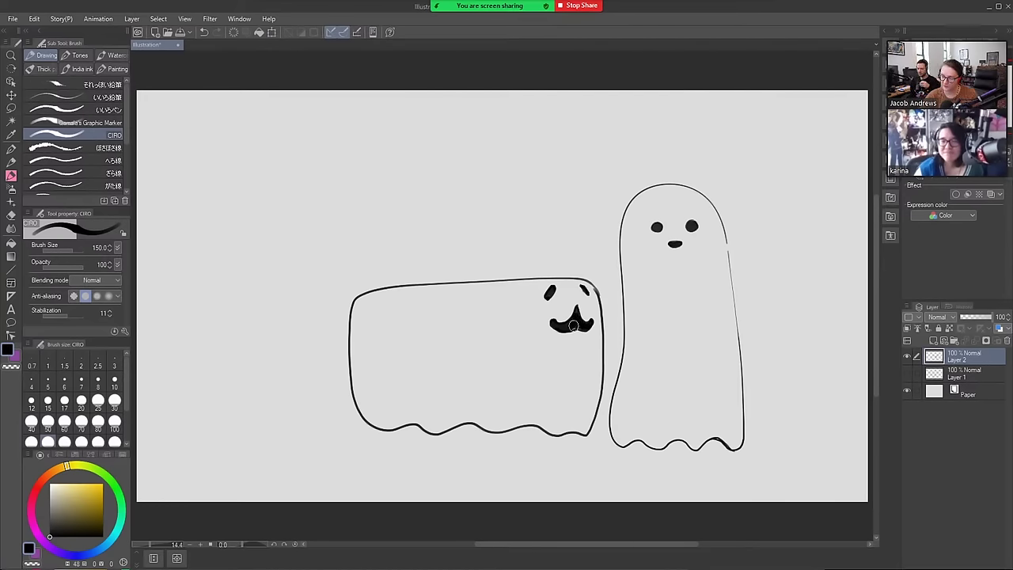
Draw a large drooping lobe hanging from the canvas's upper edge beside the tall ghost's head, using brush size 80
{"action": "key", "text": "e"}
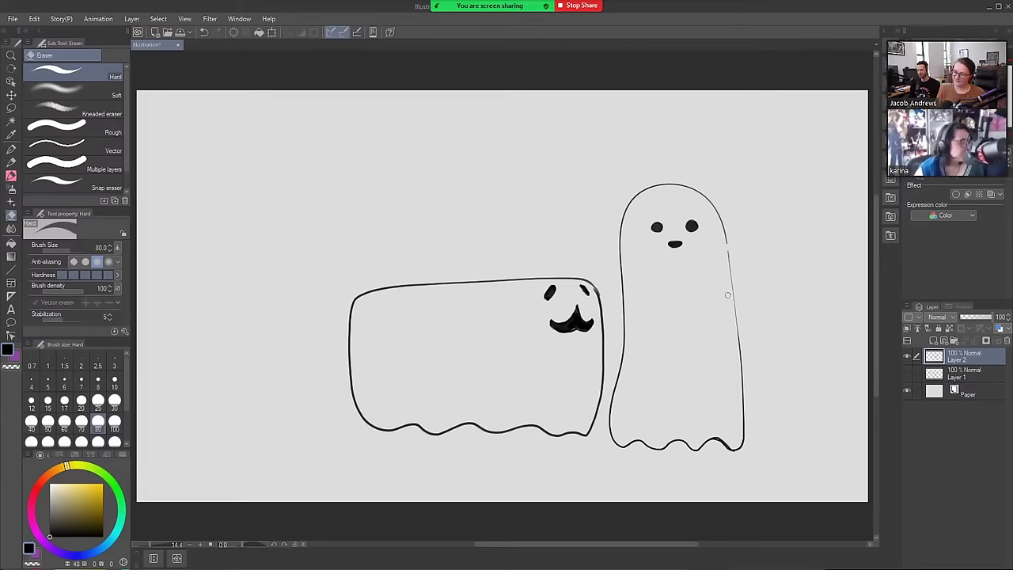
{"action": "key", "text": "b"}
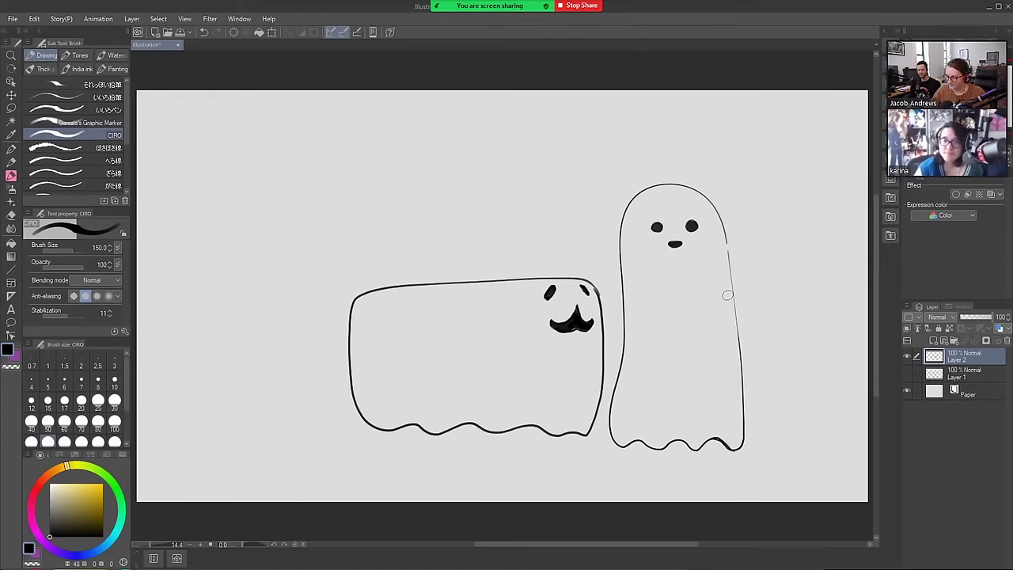
{"action": "key", "text": "bracketleft"}
{"action": "key", "text": "bracketleft"}
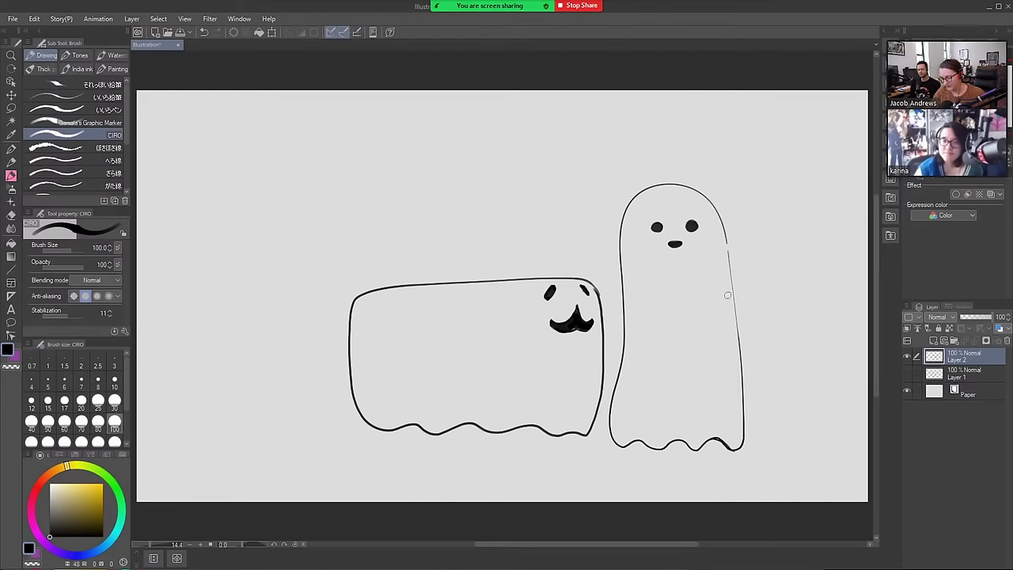
{"action": "key", "text": "bracketleft"}
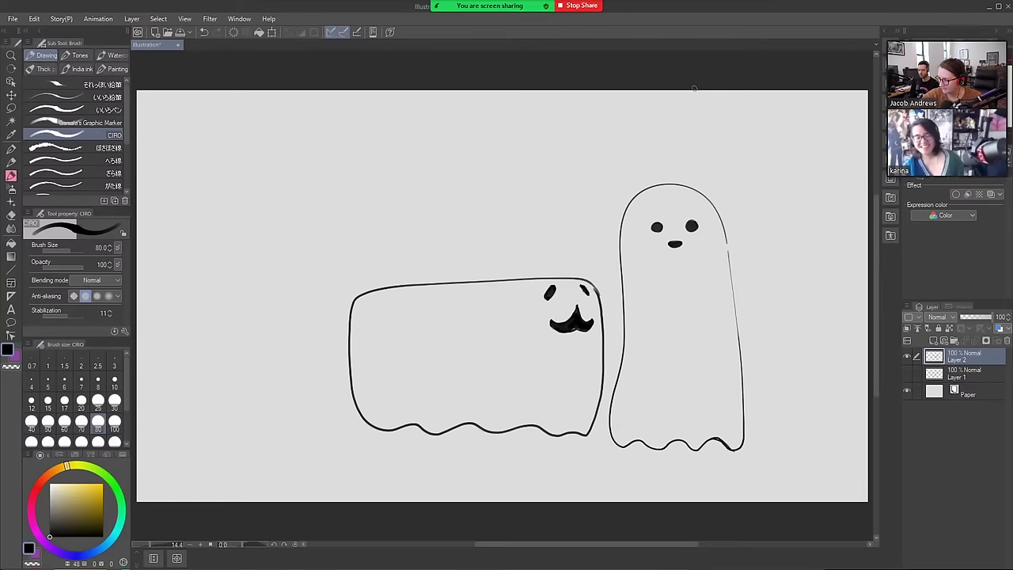
{"action": "mouse_move", "coordinate": [674, 89]}
{"action": "left_mouse_down"}
{"action": "mouse_move", "coordinate": [723, 165]}
{"action": "mouse_move", "coordinate": [748, 263]}
{"action": "mouse_move", "coordinate": [775, 278]}
{"action": "mouse_move", "coordinate": [805, 243]}
{"action": "mouse_move", "coordinate": [815, 166]}
{"action": "mouse_move", "coordinate": [800, 106]}
{"action": "mouse_move", "coordinate": [769, 58]}
{"action": "left_mouse_up"}
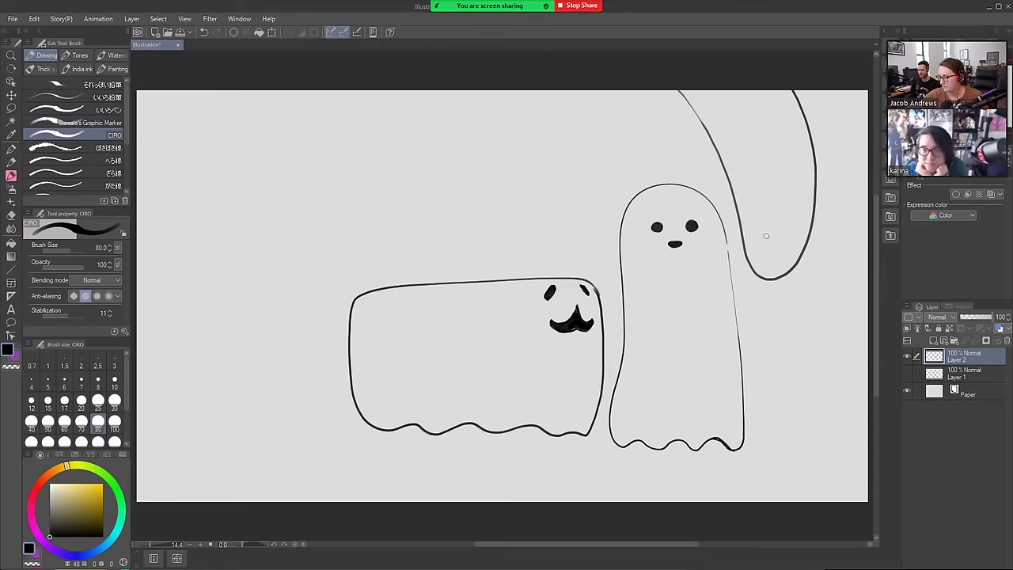
Draw long curved stripes inside the drooping lobe, running down from the canvas's upper edge
{"action": "mouse_move", "coordinate": [765, 235]}
{"action": "left_mouse_down"}
{"action": "mouse_move", "coordinate": [772, 249]}
{"action": "mouse_move", "coordinate": [769, 210]}
{"action": "mouse_move", "coordinate": [766, 245]}
{"action": "left_mouse_up"}
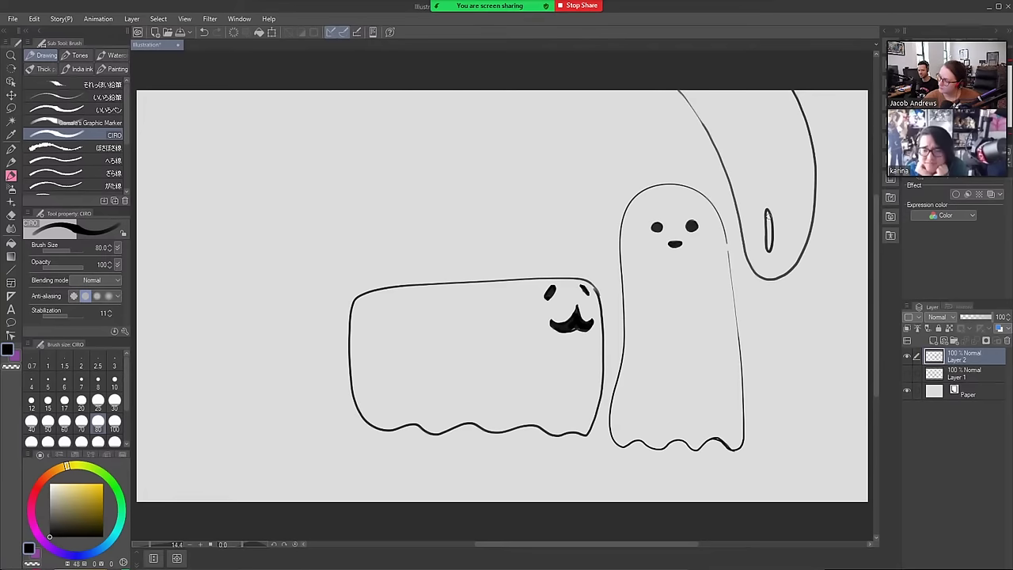
{"action": "key", "text": "ctrl+z"}
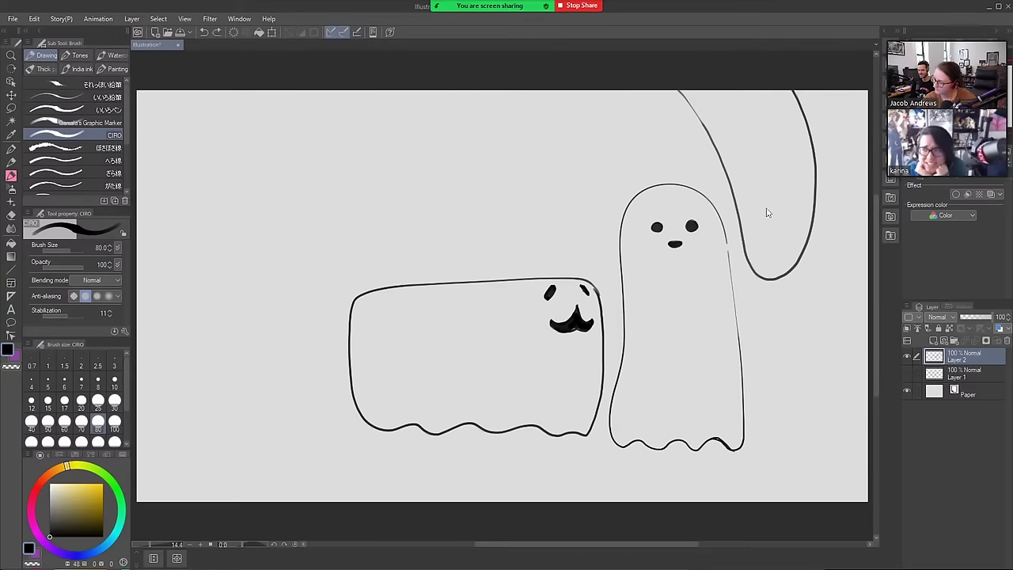
{"action": "mouse_move", "coordinate": [771, 199]}
{"action": "left_mouse_down"}
{"action": "mouse_move", "coordinate": [764, 128]}
{"action": "mouse_move", "coordinate": [744, 92]}
{"action": "left_mouse_up"}
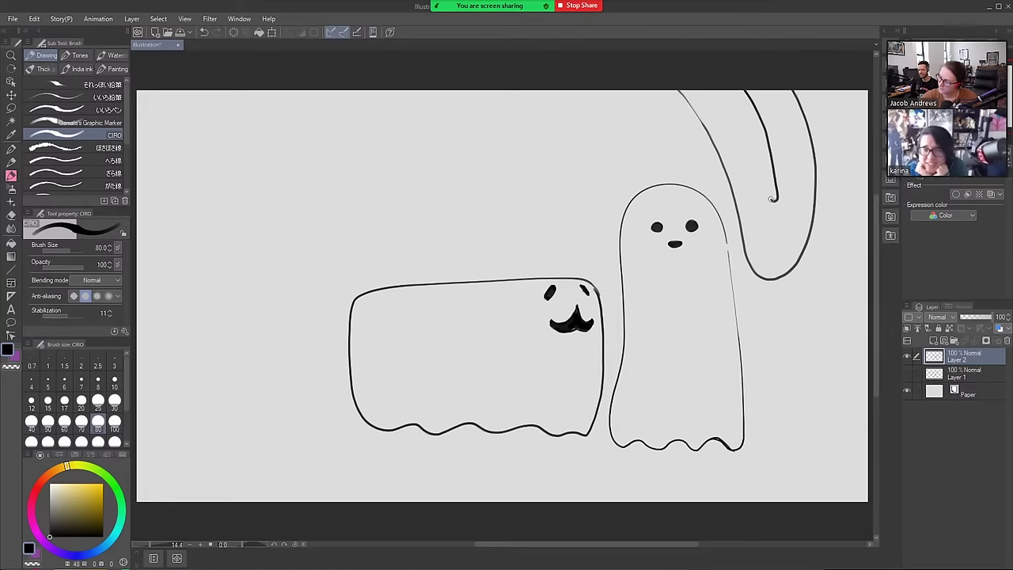
{"action": "left_click_drag", "start_coordinate": [773, 199], "coordinate": [726, 89]}
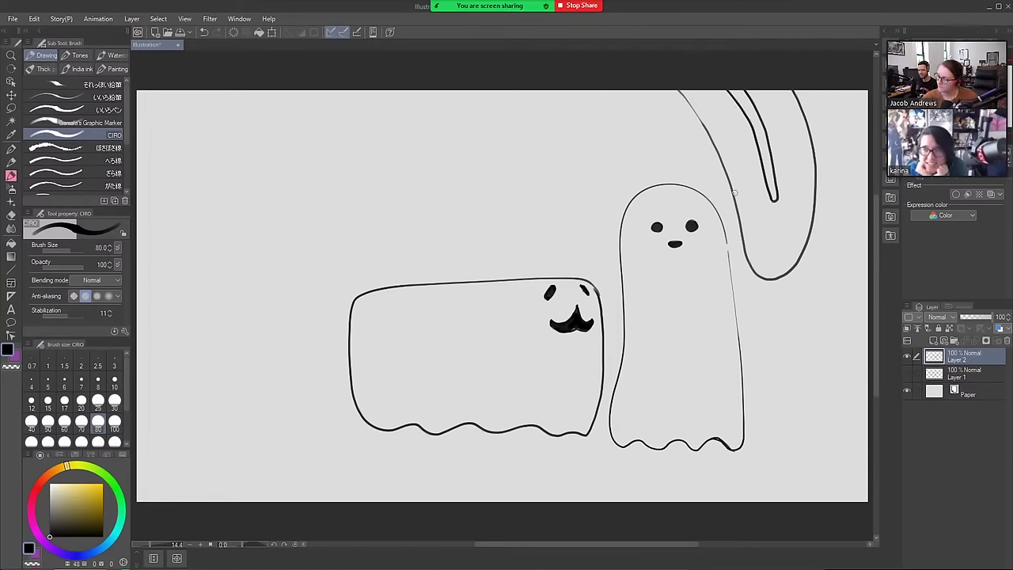
{"action": "mouse_move", "coordinate": [759, 234]}
{"action": "left_mouse_down"}
{"action": "mouse_move", "coordinate": [756, 243]}
{"action": "mouse_move", "coordinate": [737, 137]}
{"action": "left_mouse_up"}
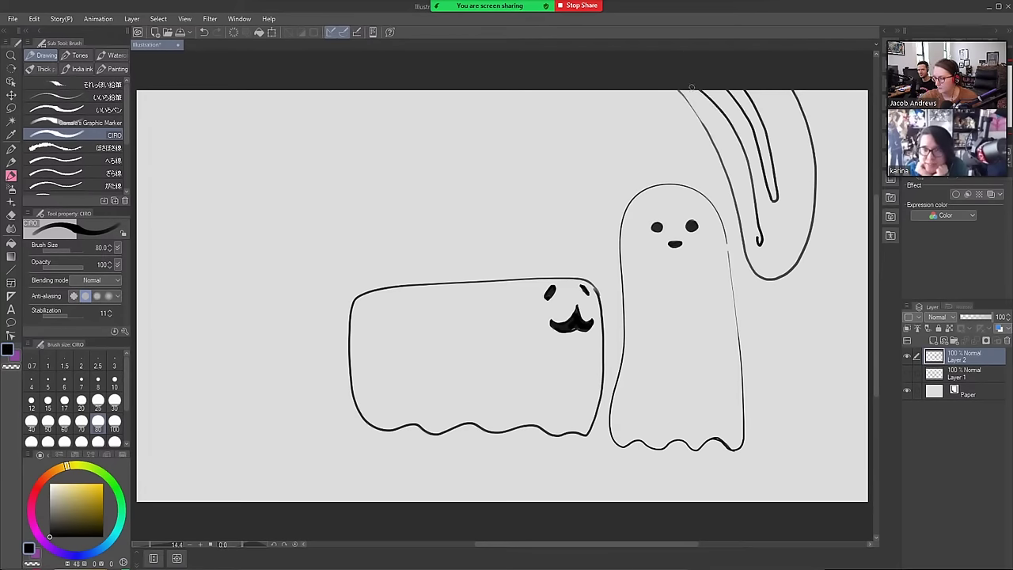
{"action": "mouse_move", "coordinate": [690, 88]}
{"action": "left_mouse_down"}
{"action": "mouse_move", "coordinate": [748, 169]}
{"action": "mouse_move", "coordinate": [759, 241]}
{"action": "mouse_move", "coordinate": [719, 113]}
{"action": "mouse_move", "coordinate": [696, 85]}
{"action": "mouse_move", "coordinate": [738, 141]}
{"action": "mouse_move", "coordinate": [759, 242]}
{"action": "mouse_move", "coordinate": [710, 103]}
{"action": "mouse_move", "coordinate": [788, 167]}
{"action": "mouse_move", "coordinate": [789, 233]}
{"action": "mouse_move", "coordinate": [786, 139]}
{"action": "mouse_move", "coordinate": [766, 91]}
{"action": "left_mouse_up"}
Thicken the lobe's outer stripes and fill its middle stripe with black using brush size 120
{"action": "key", "text": "]"}
{"action": "key", "text": "]"}
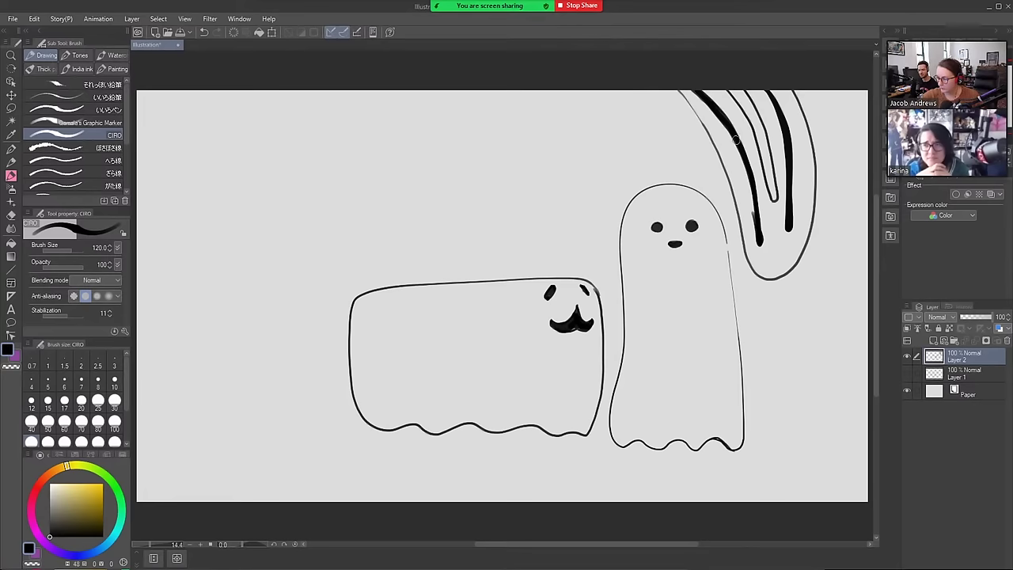
{"action": "left_click_drag", "start_coordinate": [738, 139], "coordinate": [756, 214]}
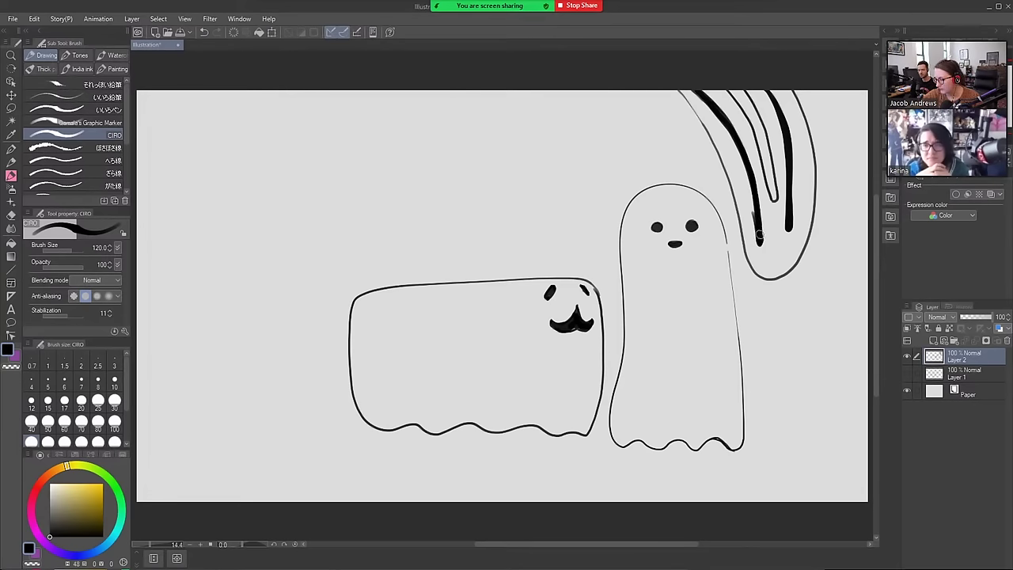
{"action": "key", "text": "e"}
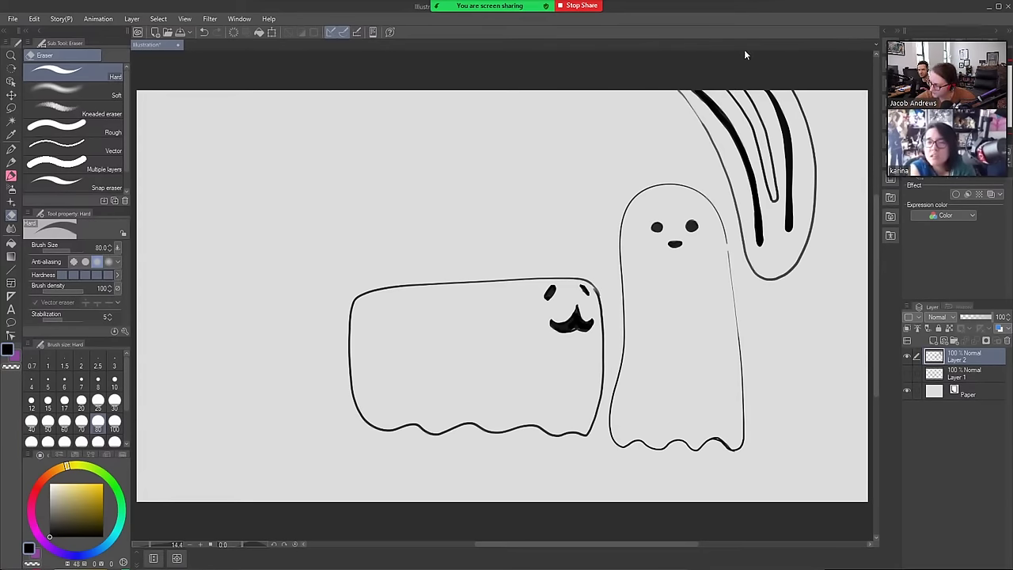
{"action": "key", "text": "b"}
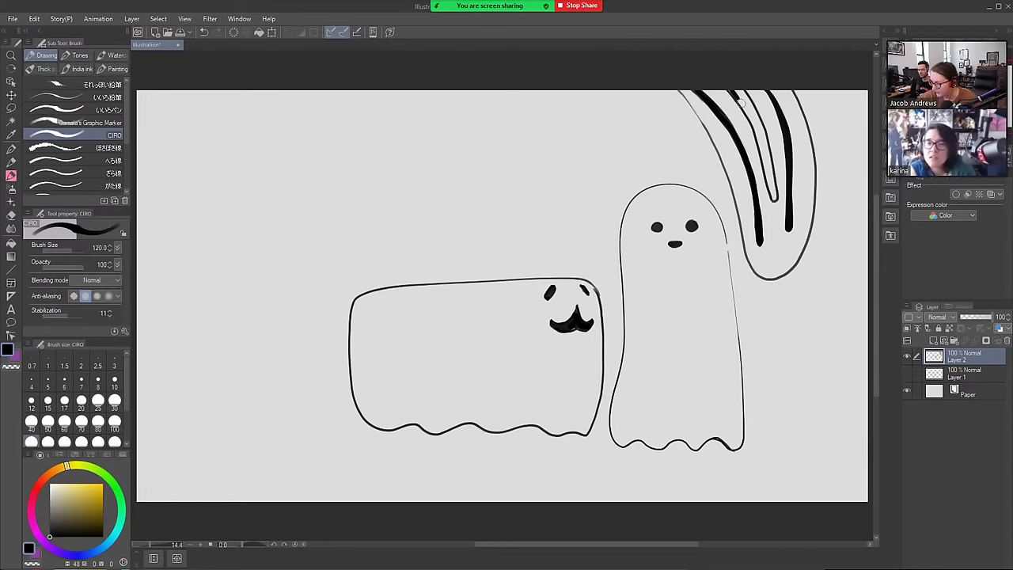
{"action": "mouse_move", "coordinate": [734, 95]}
{"action": "left_mouse_down"}
{"action": "mouse_move", "coordinate": [747, 111]}
{"action": "mouse_move", "coordinate": [755, 103]}
{"action": "mouse_move", "coordinate": [774, 200]}
{"action": "mouse_move", "coordinate": [758, 131]}
{"action": "mouse_move", "coordinate": [765, 169]}
{"action": "left_mouse_up"}
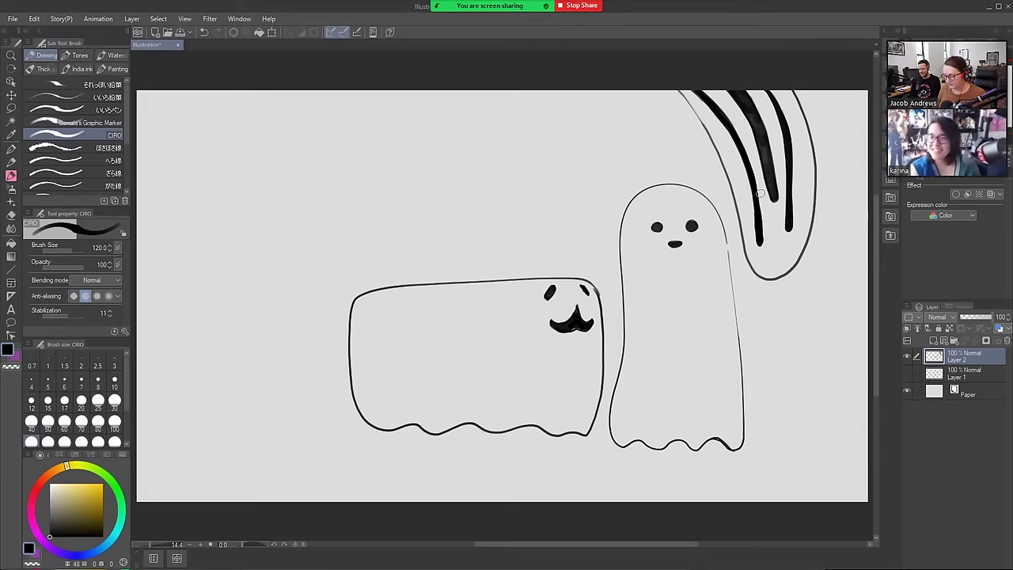
Draw an outer contour around the striped lobe and continue it into a large head with a wavy underside, using brush size 80
{"action": "key", "text": "bracketleft"}
{"action": "key", "text": "bracketleft"}
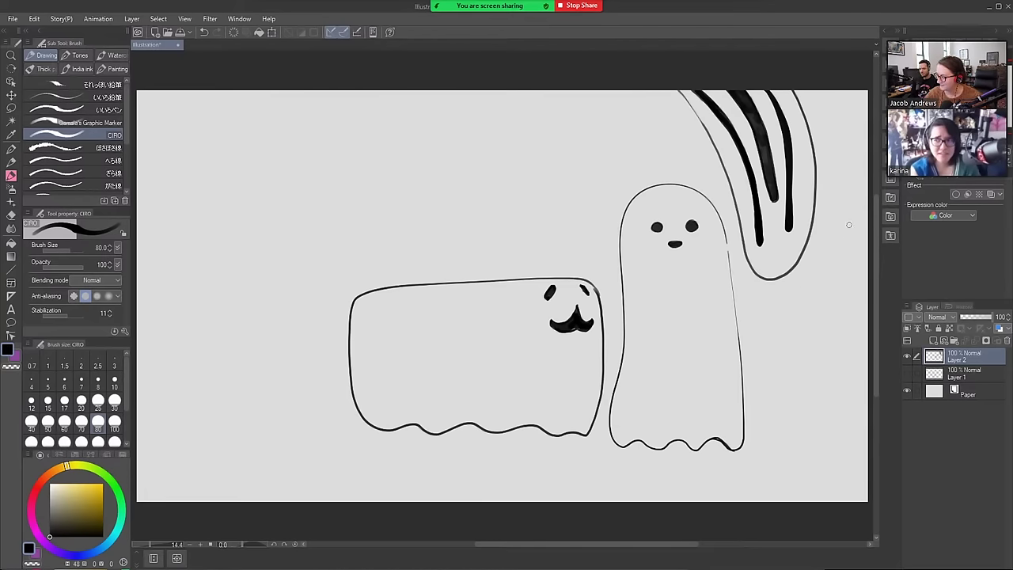
{"action": "mouse_move", "coordinate": [808, 90]}
{"action": "left_mouse_down"}
{"action": "mouse_move", "coordinate": [826, 140]}
{"action": "mouse_move", "coordinate": [830, 218]}
{"action": "mouse_move", "coordinate": [819, 263]}
{"action": "mouse_move", "coordinate": [761, 296]}
{"action": "mouse_move", "coordinate": [753, 375]}
{"action": "mouse_move", "coordinate": [765, 398]}
{"action": "mouse_move", "coordinate": [782, 399]}
{"action": "mouse_move", "coordinate": [846, 380]}
{"action": "mouse_move", "coordinate": [867, 360]}
{"action": "mouse_move", "coordinate": [853, 397]}
{"action": "mouse_move", "coordinate": [820, 402]}
{"action": "mouse_move", "coordinate": [868, 388]}
{"action": "mouse_move", "coordinate": [798, 404]}
{"action": "mouse_move", "coordinate": [796, 429]}
{"action": "left_mouse_up"}
{"action": "key", "text": "ctrl+z"}
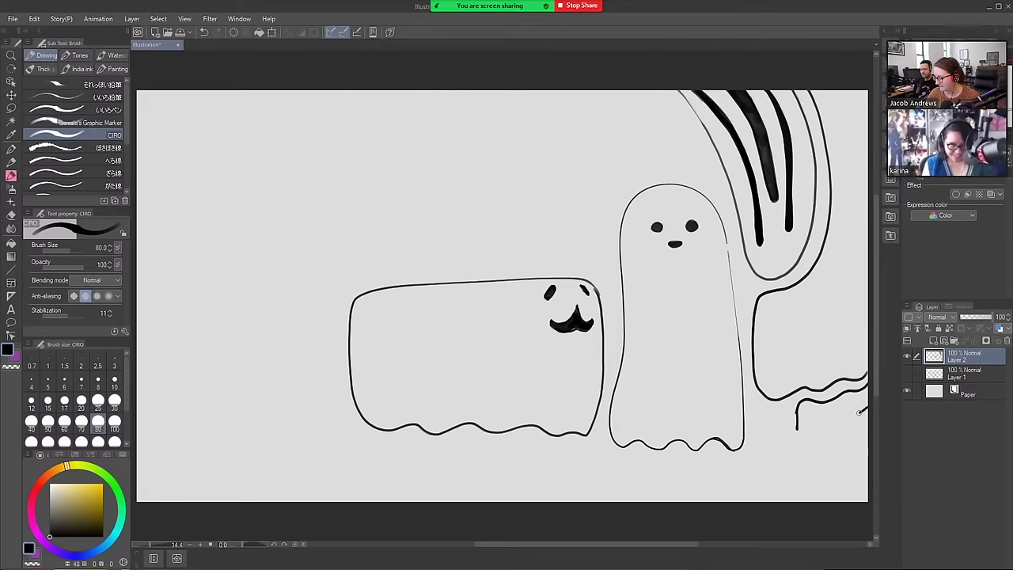
Complete two overlapping blocky paws below the large head and add short toe lines along their lower edges
{"action": "mouse_move", "coordinate": [867, 409]}
{"action": "left_mouse_down"}
{"action": "mouse_move", "coordinate": [819, 416]}
{"action": "mouse_move", "coordinate": [815, 428]}
{"action": "mouse_move", "coordinate": [819, 455]}
{"action": "mouse_move", "coordinate": [868, 452]}
{"action": "left_mouse_up"}
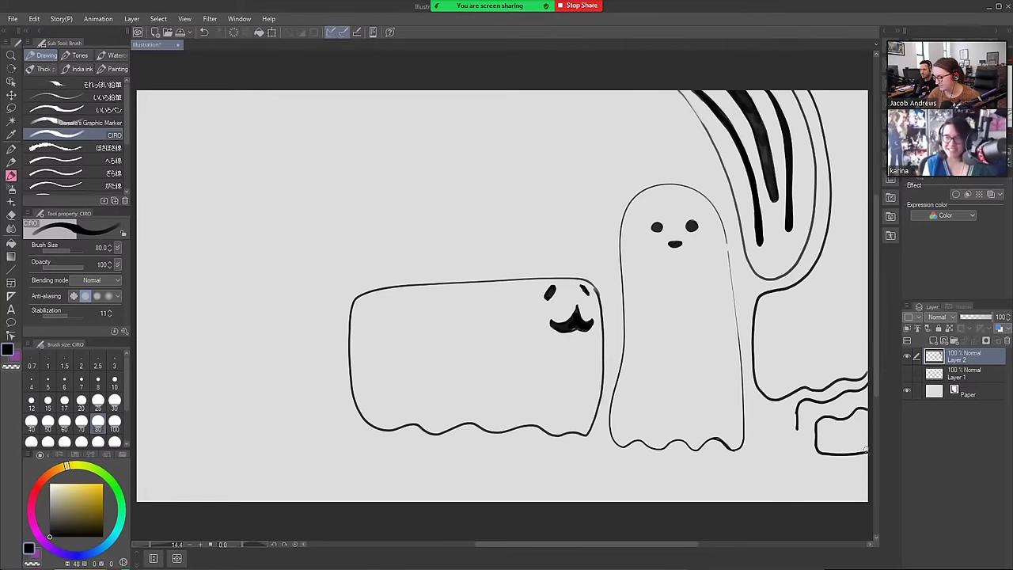
{"action": "mouse_move", "coordinate": [795, 426]}
{"action": "left_mouse_down"}
{"action": "mouse_move", "coordinate": [813, 448]}
{"action": "mouse_move", "coordinate": [793, 438]}
{"action": "mouse_move", "coordinate": [793, 409]}
{"action": "mouse_move", "coordinate": [799, 432]}
{"action": "left_mouse_up"}
{"action": "key", "text": "ctrl+z"}
{"action": "key", "text": "e"}
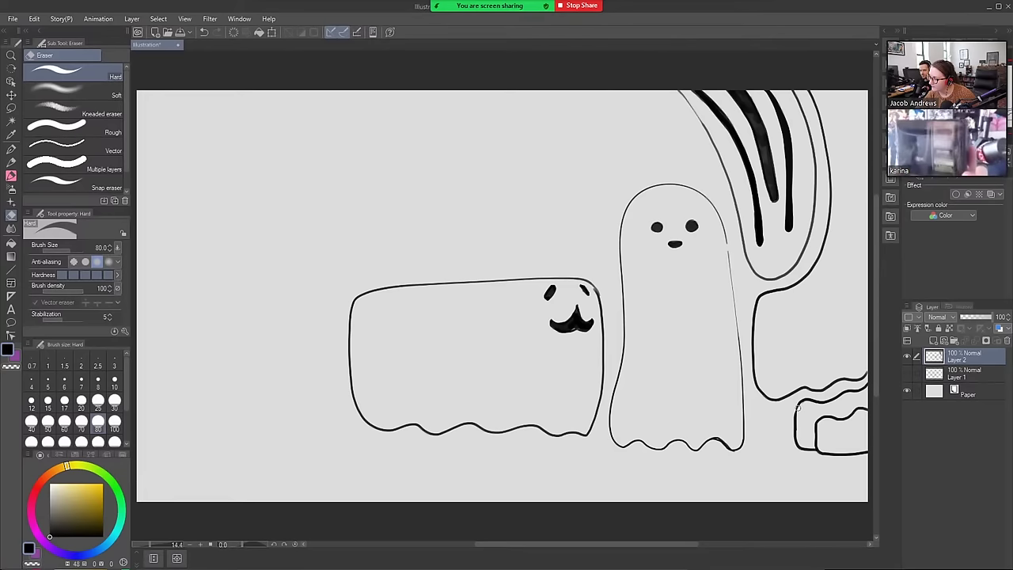
{"action": "key", "text": "b"}
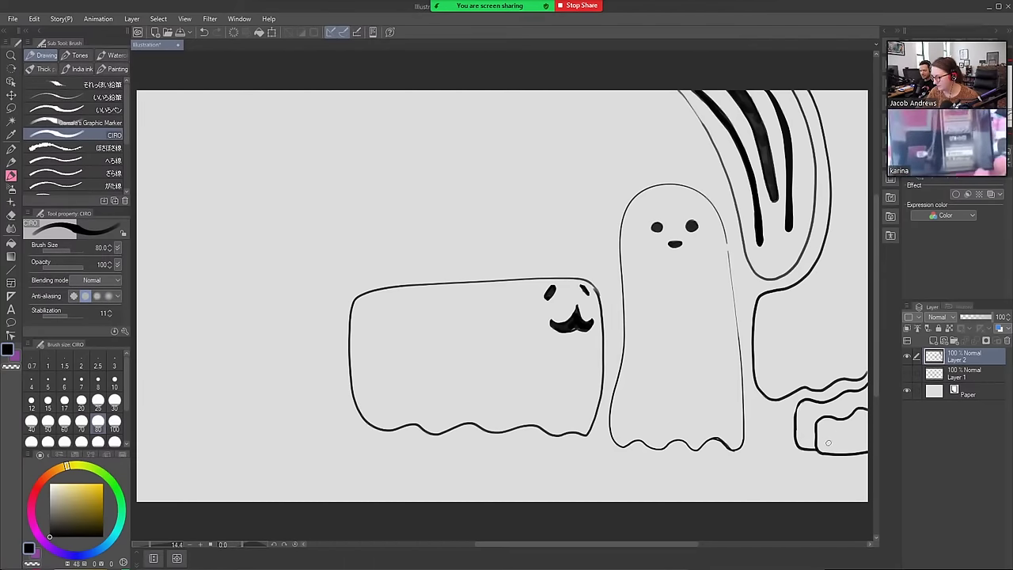
{"action": "mouse_move", "coordinate": [825, 441]}
{"action": "left_mouse_down"}
{"action": "mouse_move", "coordinate": [870, 448]}
{"action": "mouse_move", "coordinate": [858, 448]}
{"action": "left_mouse_up"}
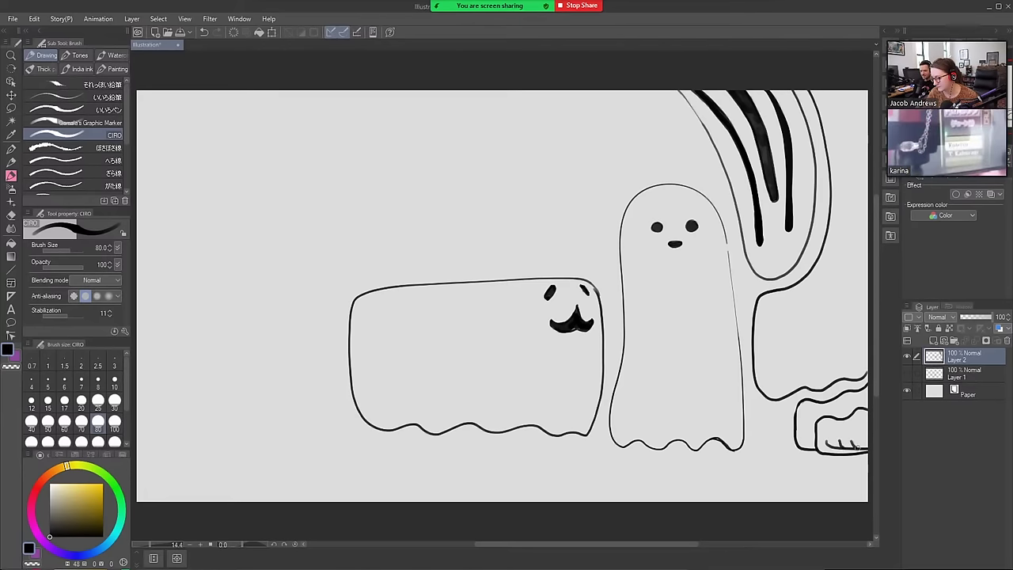
{"action": "left_click_drag", "start_coordinate": [803, 428], "coordinate": [810, 440]}
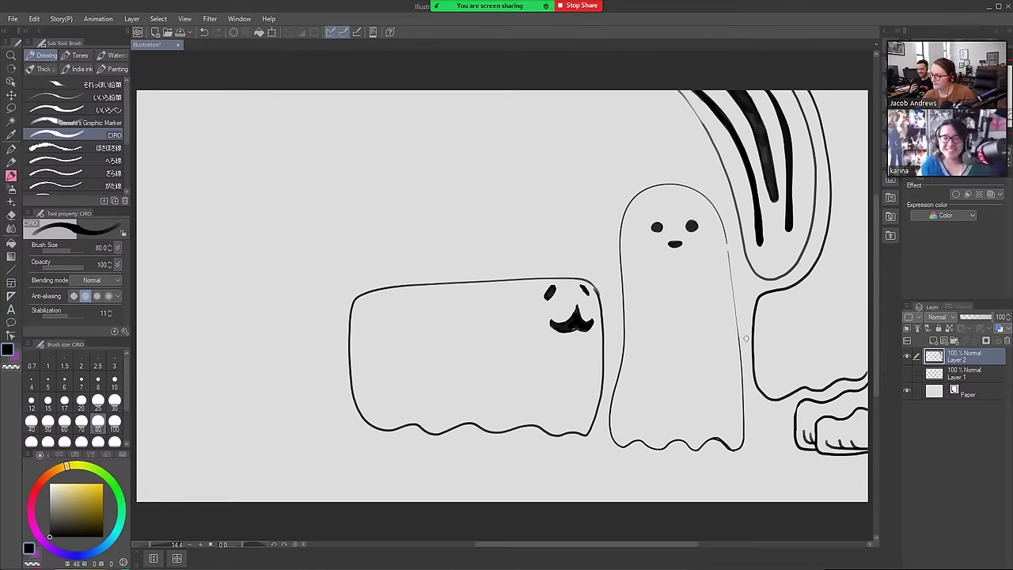
Draw two almond-shaped eyes with pupils inside the large head, using brush sizes 120 and 100
{"action": "key", "text": "]"}
{"action": "key", "text": "]"}
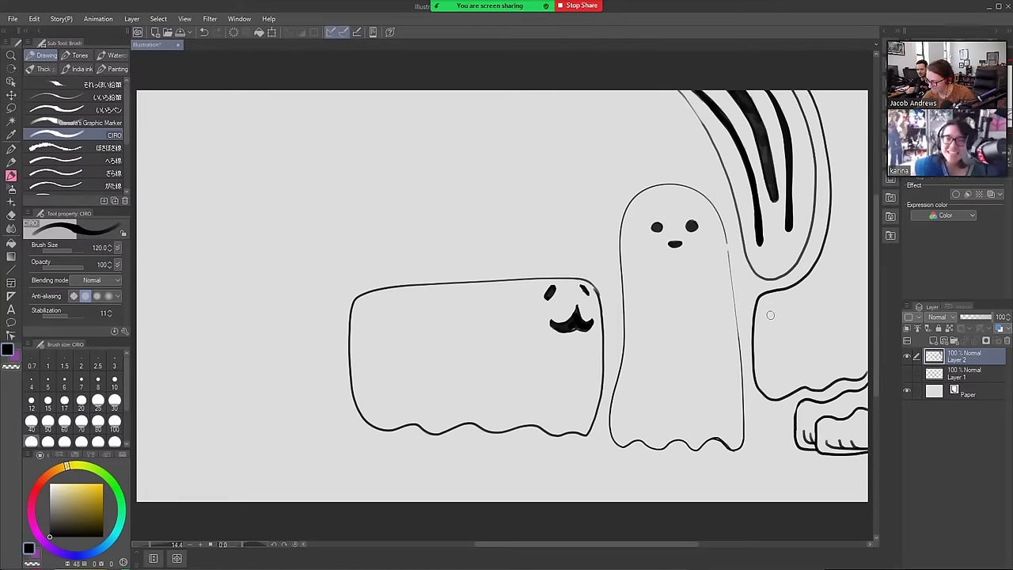
{"action": "left_click_drag", "start_coordinate": [768, 311], "coordinate": [770, 357]}
{"action": "key", "text": "ctrl+z"}
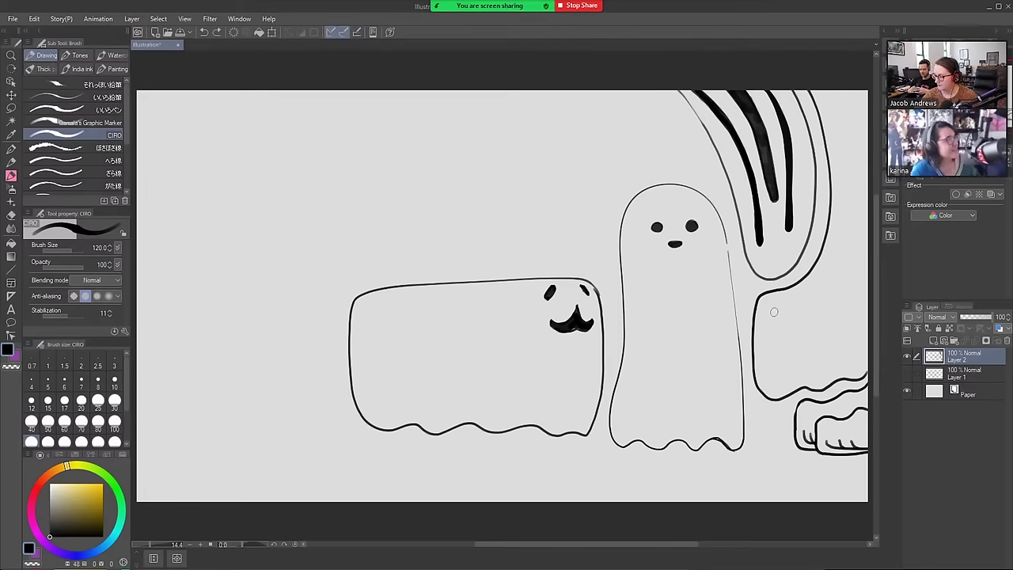
{"action": "mouse_move", "coordinate": [774, 313]}
{"action": "left_mouse_down"}
{"action": "mouse_move", "coordinate": [758, 342]}
{"action": "mouse_move", "coordinate": [784, 314]}
{"action": "mouse_move", "coordinate": [769, 315]}
{"action": "mouse_move", "coordinate": [766, 333]}
{"action": "mouse_move", "coordinate": [773, 316]}
{"action": "mouse_move", "coordinate": [786, 326]}
{"action": "mouse_move", "coordinate": [783, 339]}
{"action": "mouse_move", "coordinate": [802, 341]}
{"action": "mouse_move", "coordinate": [823, 321]}
{"action": "mouse_move", "coordinate": [804, 332]}
{"action": "left_mouse_up"}
{"action": "key", "text": "bracketleft"}
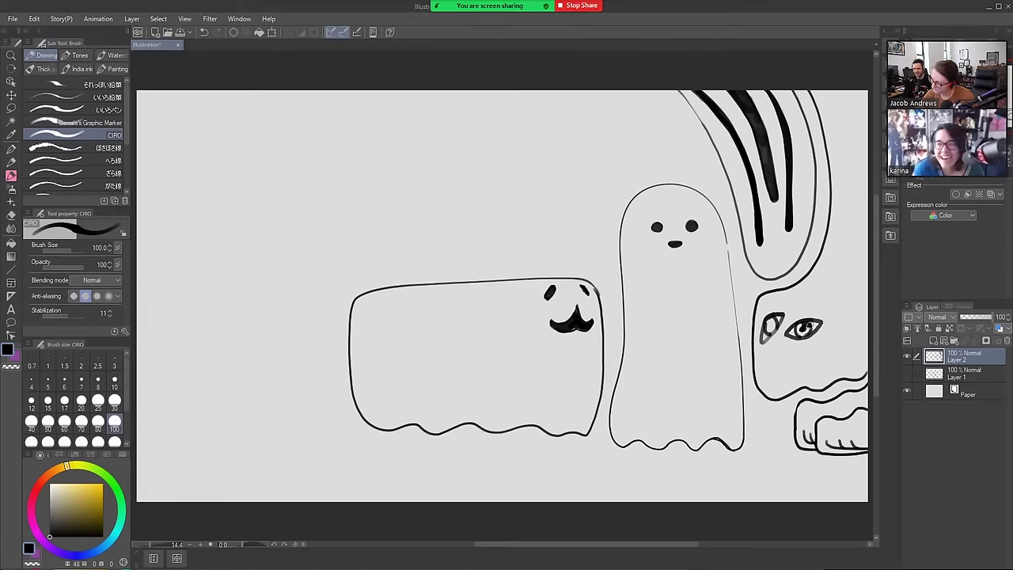
Shade the iris of the striped-lobe creature's right eye using brush size 200, leaving a small erased highlight
{"action": "key", "text": "bracketright"}
{"action": "key", "text": "bracketright"}
{"action": "key", "text": "bracketright"}
{"action": "key", "text": "bracketright"}
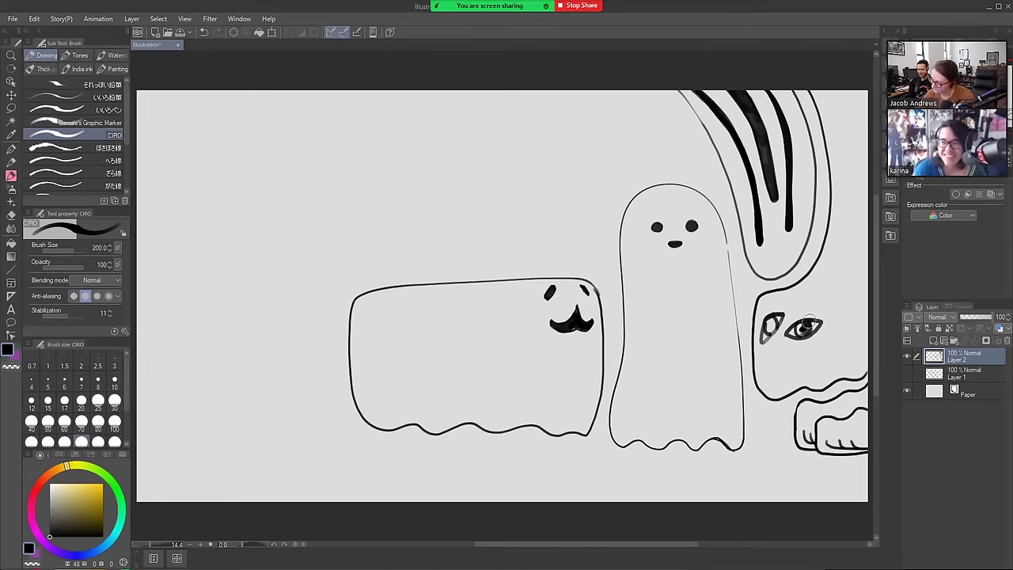
{"action": "left_click_drag", "start_coordinate": [797, 338], "coordinate": [812, 322]}
{"action": "key", "text": "ctrl+z"}
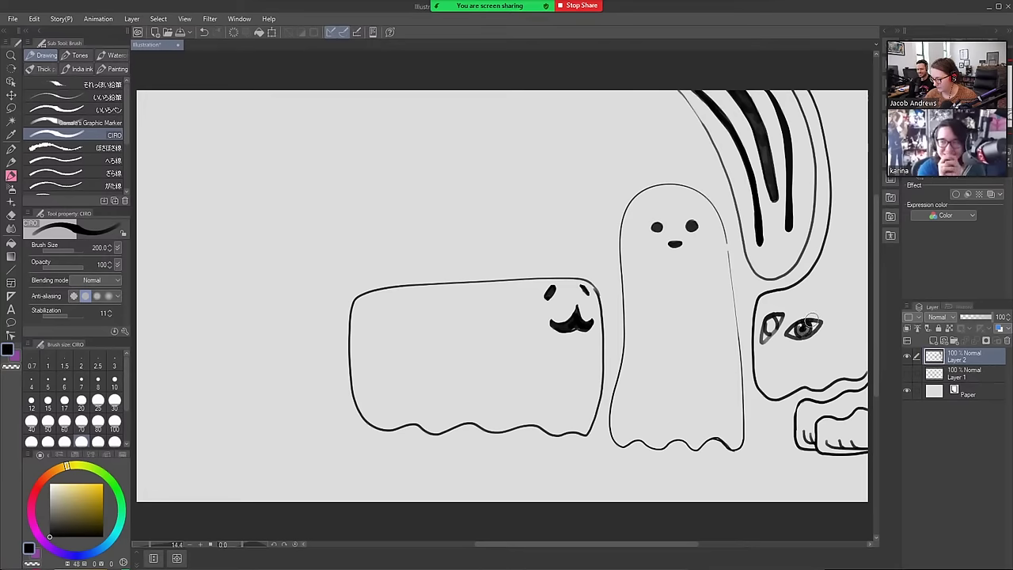
{"action": "key", "text": "e"}
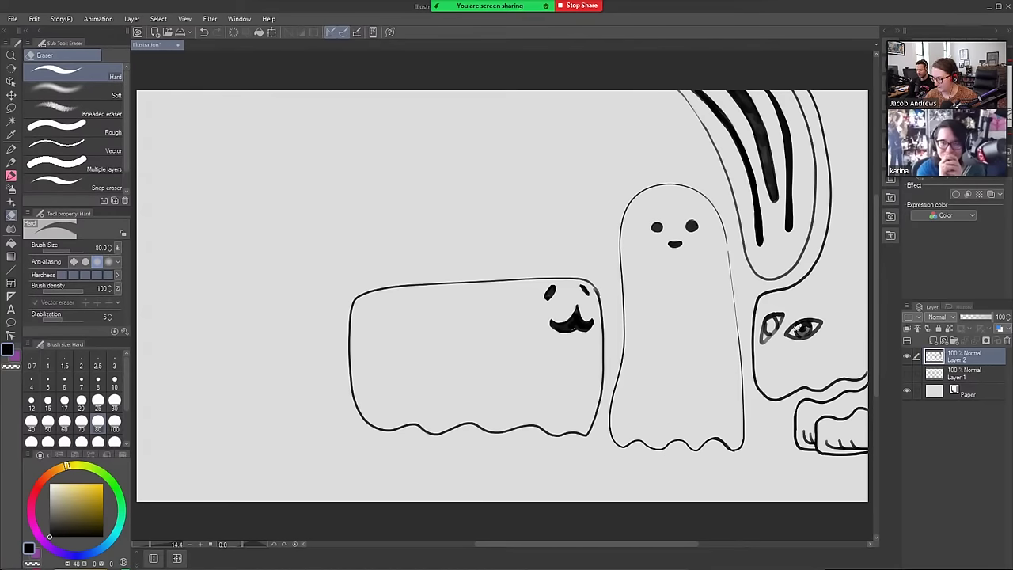
{"action": "key", "text": "b"}
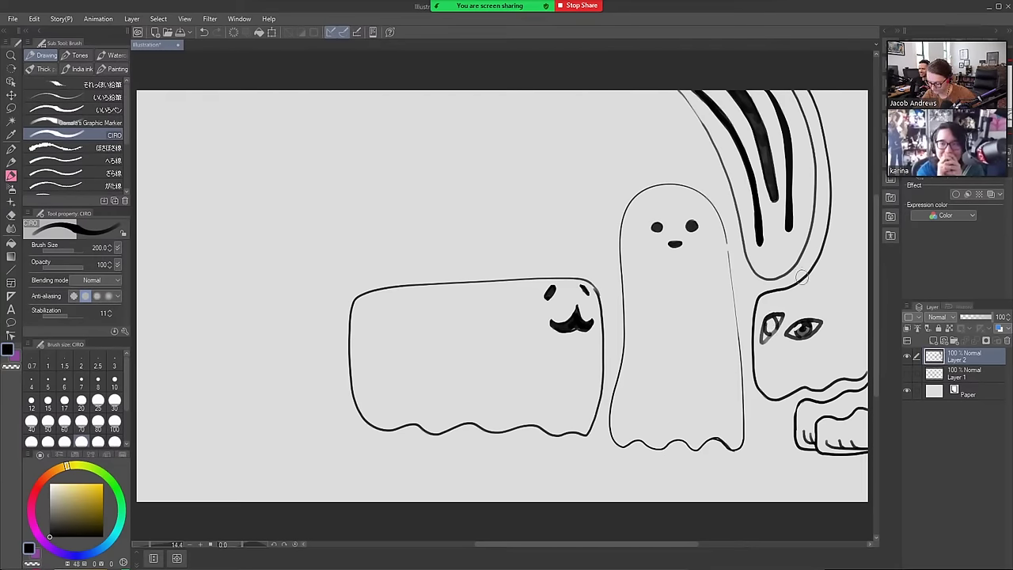
Draw the left eye's pupil with brush size 80, then shade its iris with brush size 170
{"action": "key", "text": "["}
{"action": "key", "text": "["}
{"action": "key", "text": "["}
{"action": "key", "text": "["}
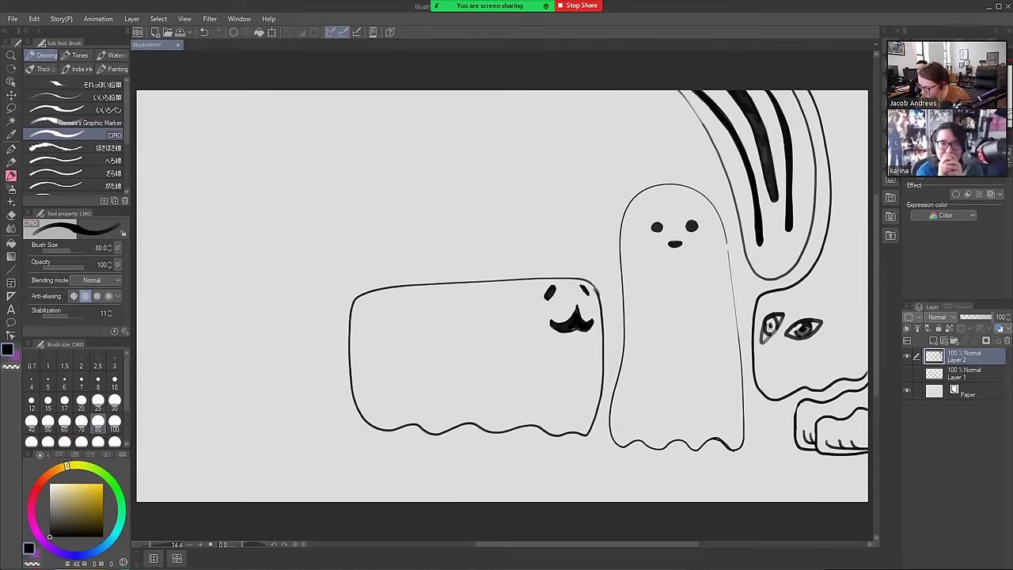
{"action": "left_click_drag", "start_coordinate": [770, 325], "coordinate": [769, 321]}
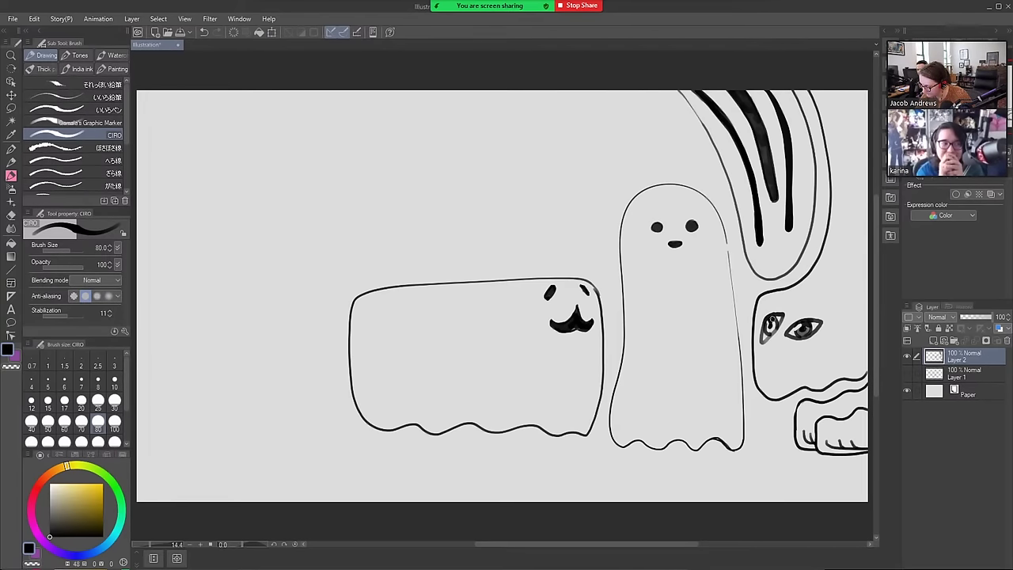
{"action": "key", "text": "bracketright"}
{"action": "key", "text": "bracketright"}
{"action": "key", "text": "bracketright"}
{"action": "key", "text": "bracketright"}
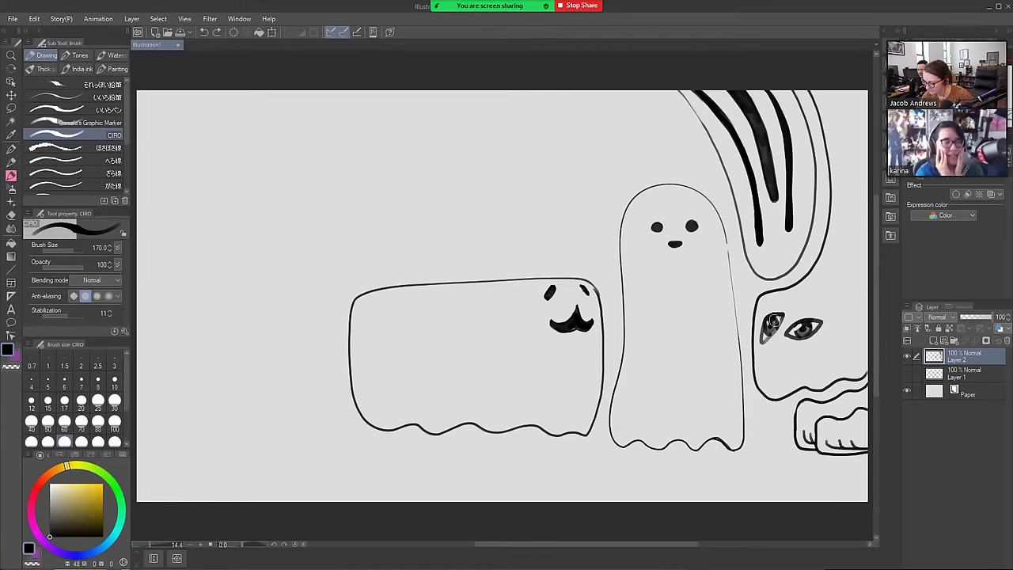
{"action": "key", "text": "e"}
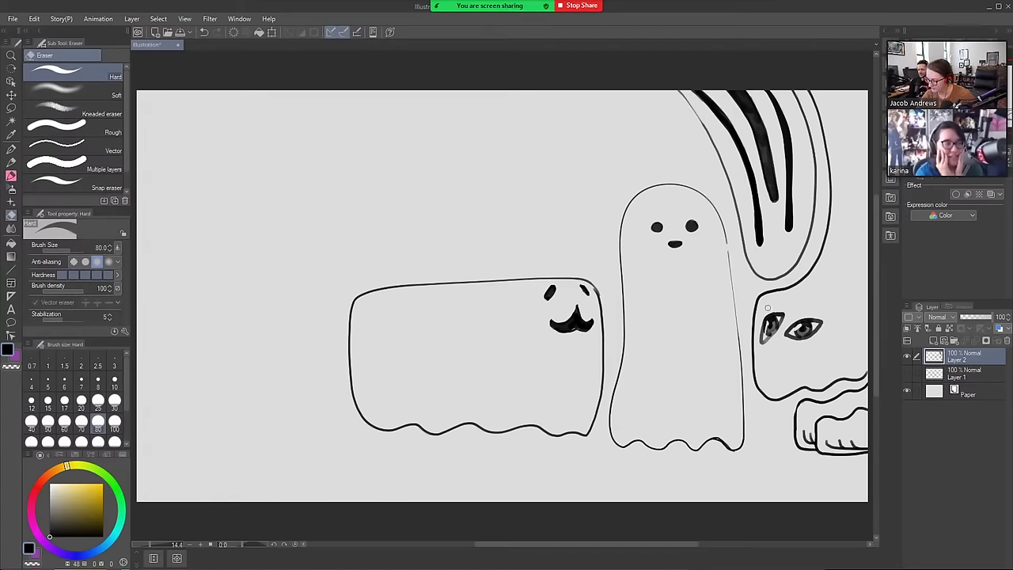
{"action": "key", "text": "b"}
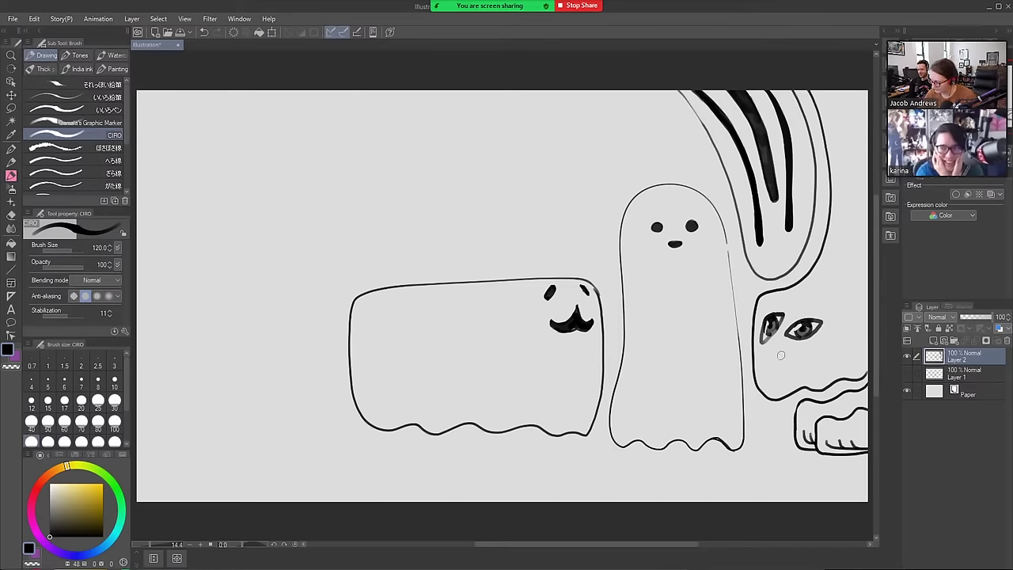
Outline a pair of lips below the eyes with brush size 80 and darken the upper lip with size 170
{"action": "key", "text": "bracketleft"}
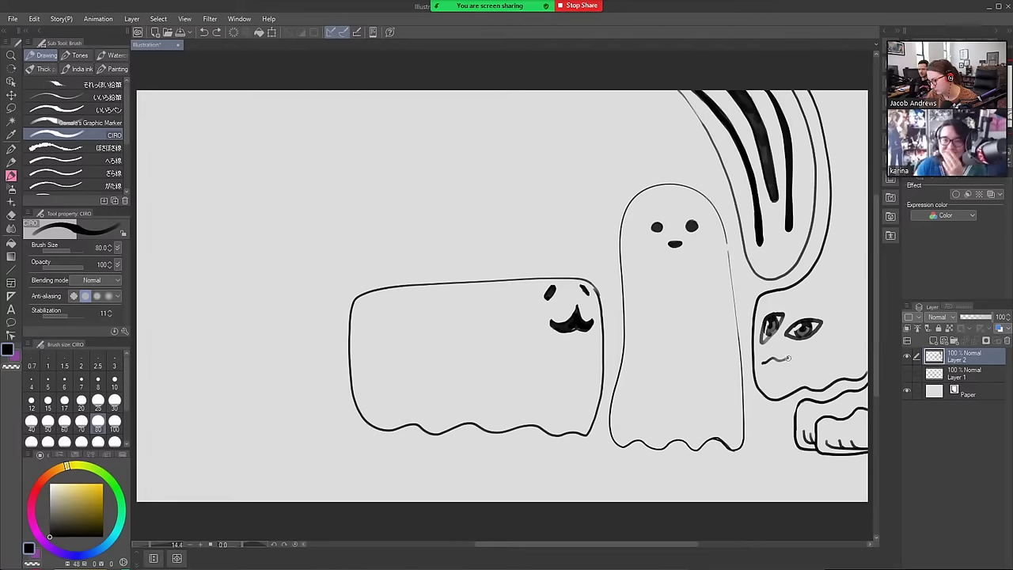
{"action": "left_click_drag", "start_coordinate": [797, 361], "coordinate": [783, 372]}
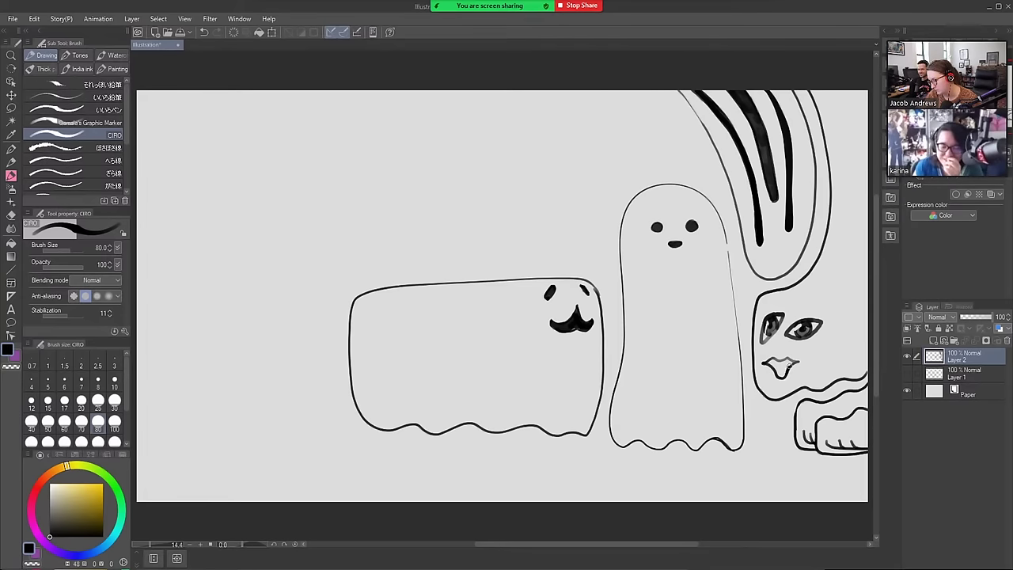
{"action": "left_click_drag", "start_coordinate": [789, 364], "coordinate": [797, 358]}
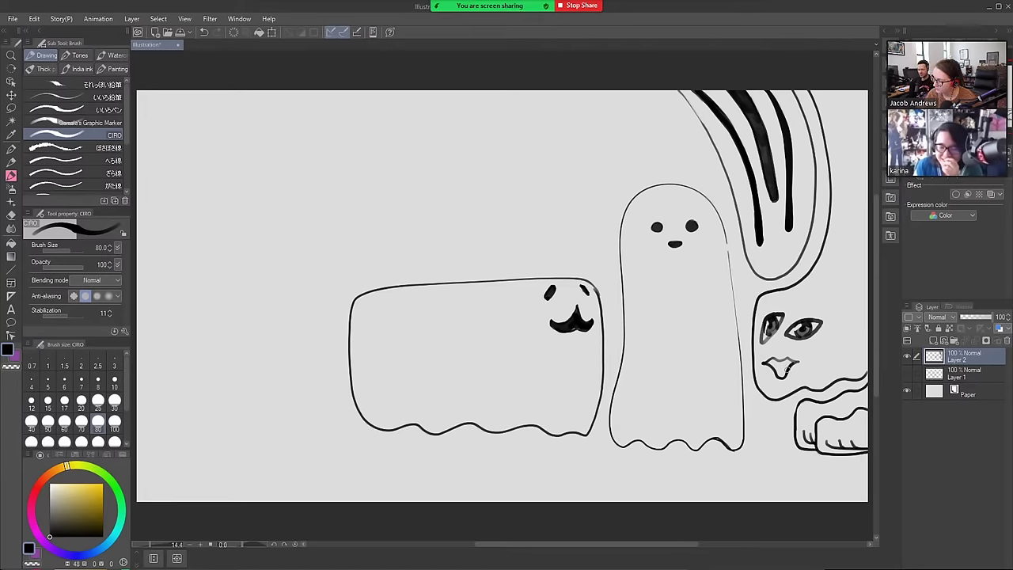
{"action": "key", "text": "ctrl+z"}
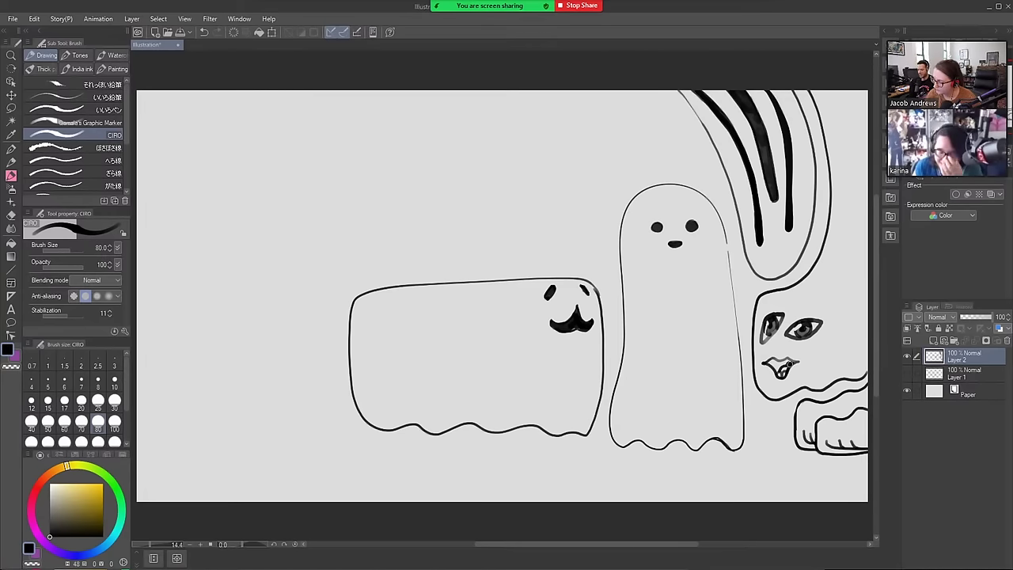
{"action": "key", "text": "]"}
{"action": "key", "text": "]"}
{"action": "key", "text": "]"}
{"action": "key", "text": "]"}
{"action": "left_click_drag", "start_coordinate": [792, 362], "coordinate": [789, 362]}
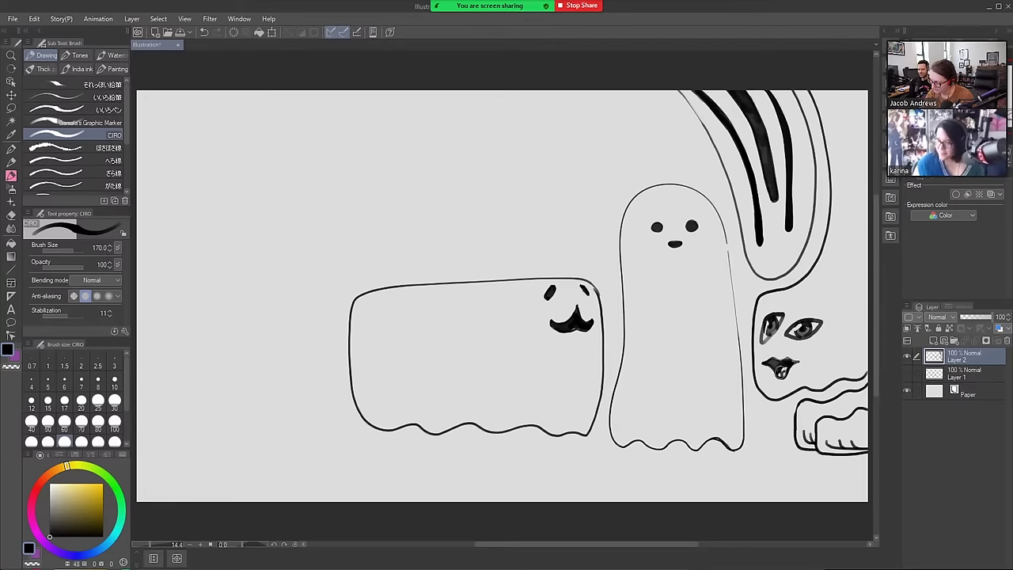
Add a small nose, crease lines around the mouth and contour lines around both eyes, using brush size 70
{"action": "key", "text": "bracketleft"}
{"action": "key", "text": "bracketleft"}
{"action": "key", "text": "bracketleft"}
{"action": "key", "text": "bracketleft"}
{"action": "key", "text": "bracketleft"}
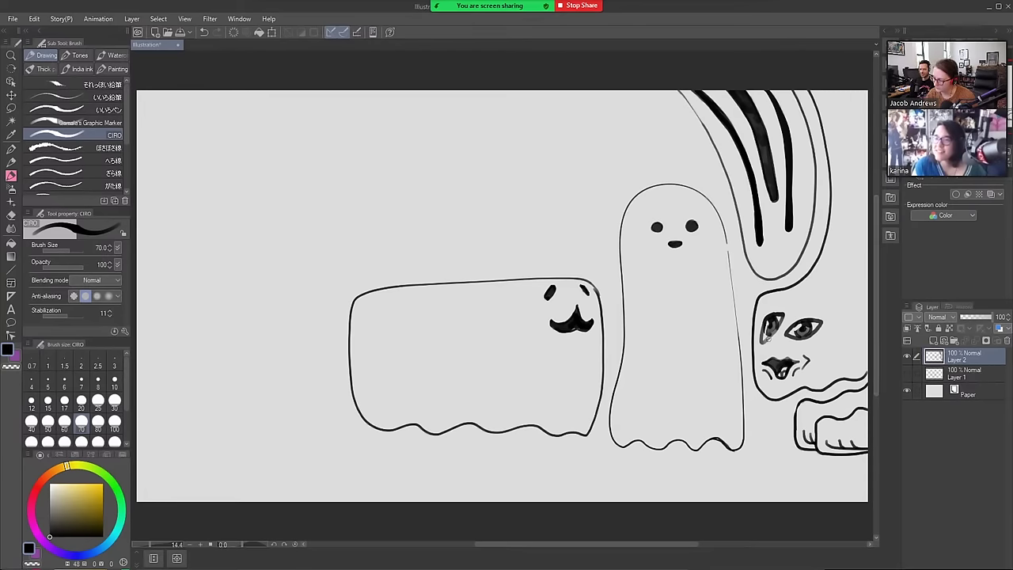
{"action": "left_click_drag", "start_coordinate": [780, 351], "coordinate": [788, 353]}
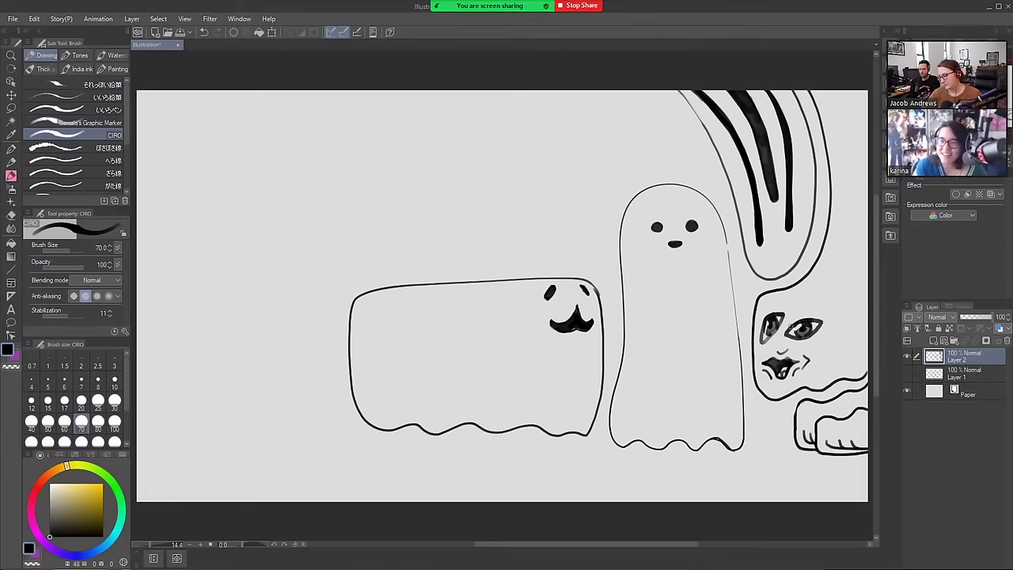
{"action": "mouse_move", "coordinate": [788, 323]}
{"action": "left_mouse_down"}
{"action": "mouse_move", "coordinate": [814, 317]}
{"action": "mouse_move", "coordinate": [790, 342]}
{"action": "left_mouse_up"}
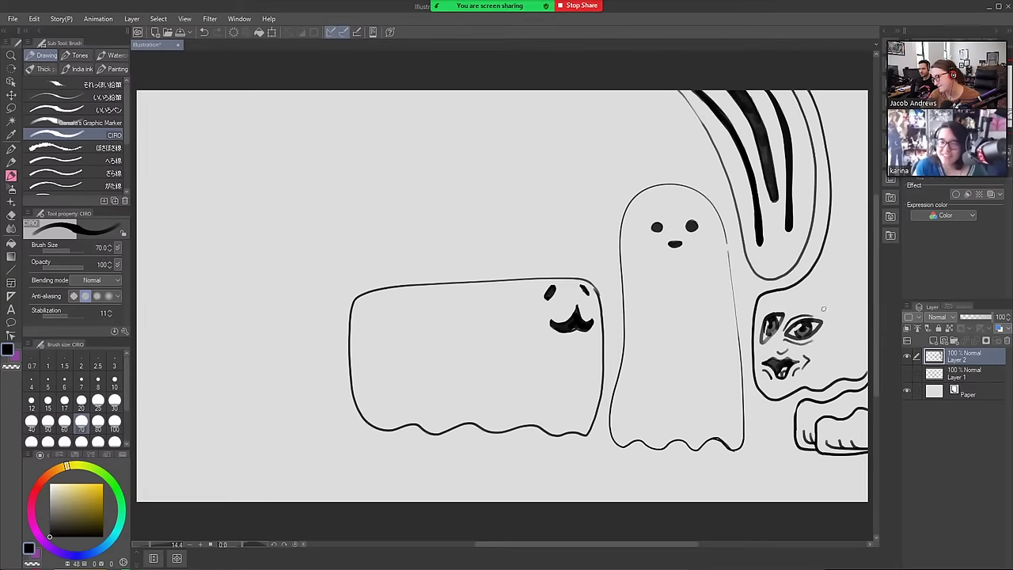
{"action": "mouse_move", "coordinate": [781, 309]}
{"action": "left_mouse_down"}
{"action": "mouse_move", "coordinate": [764, 313]}
{"action": "mouse_move", "coordinate": [781, 331]}
{"action": "mouse_move", "coordinate": [767, 342]}
{"action": "left_mouse_up"}
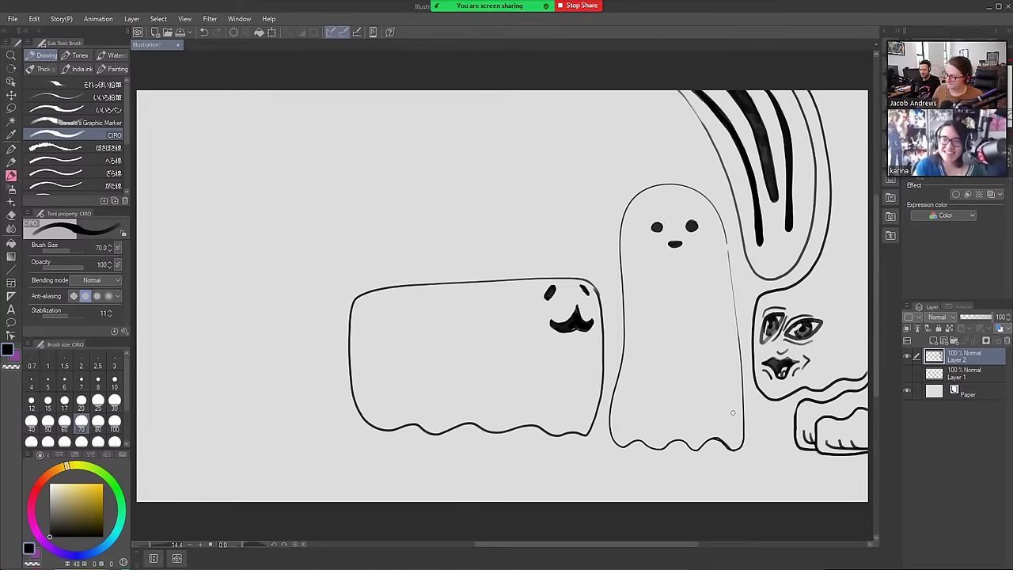
Draw two small oval marks with crease lines on the forehead above the eyes, using brush size 60
{"action": "key", "text": "bracketleft"}
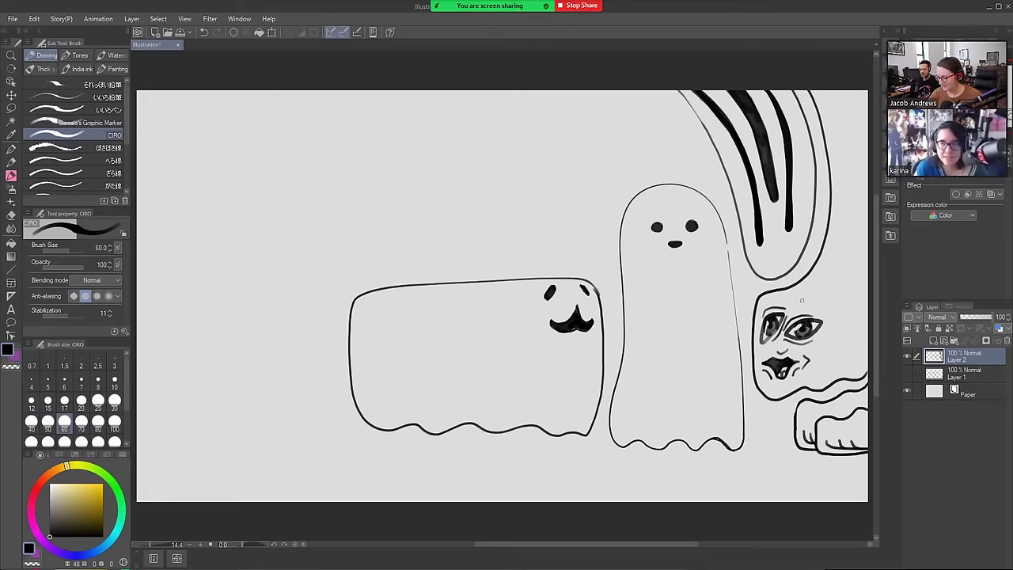
{"action": "mouse_move", "coordinate": [802, 300]}
{"action": "left_mouse_down"}
{"action": "mouse_move", "coordinate": [808, 304]}
{"action": "mouse_move", "coordinate": [773, 297]}
{"action": "left_mouse_up"}
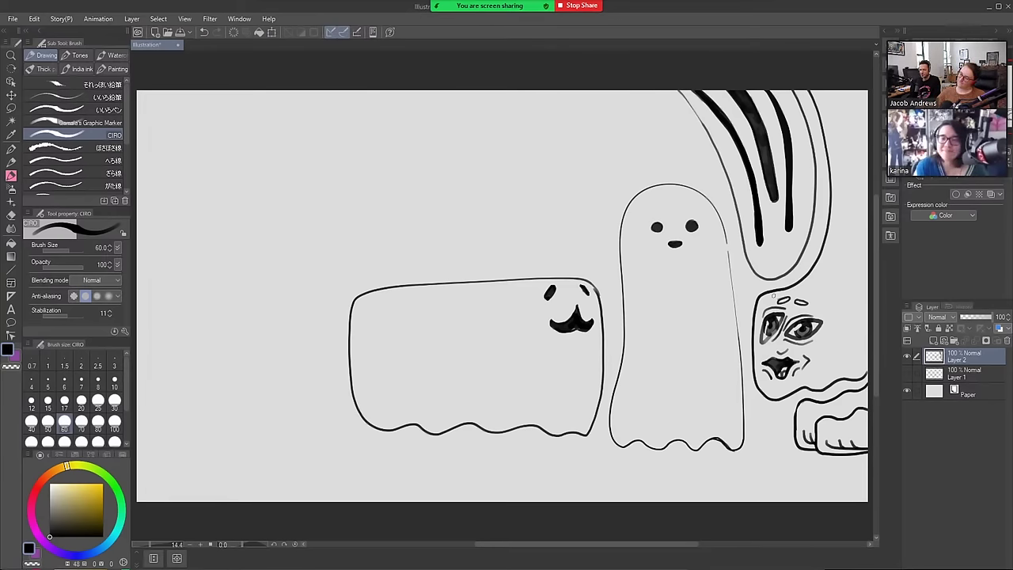
{"action": "mouse_move", "coordinate": [791, 307]}
{"action": "left_mouse_down"}
{"action": "mouse_move", "coordinate": [796, 291]}
{"action": "mouse_move", "coordinate": [804, 296]}
{"action": "left_mouse_up"}
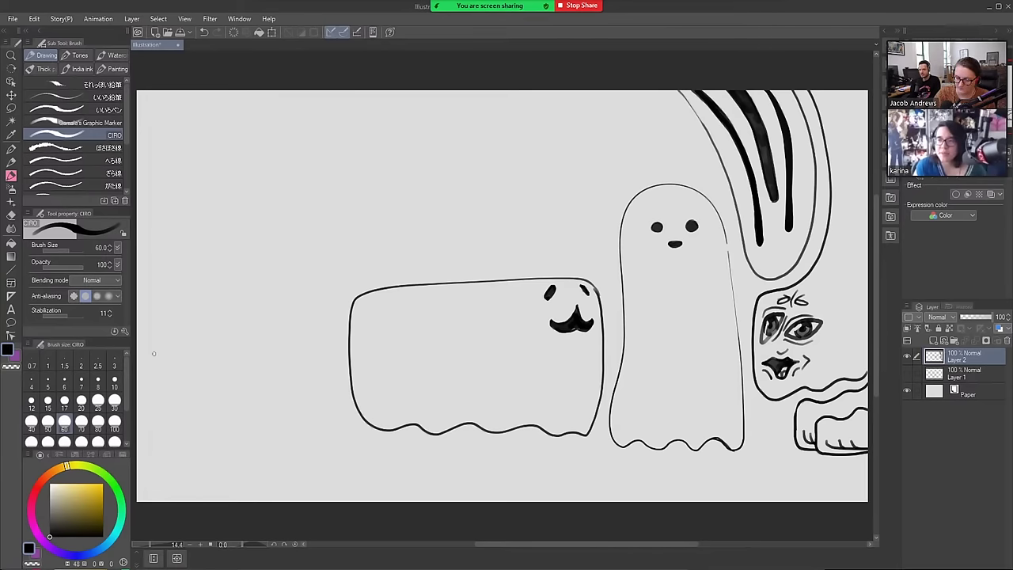
Draw a large domed head in the canvas's lower-left corner with brush size 60 and add two solid black oval eyes with size 170
{"action": "mouse_move", "coordinate": [135, 356]}
{"action": "left_mouse_down"}
{"action": "mouse_move", "coordinate": [225, 377]}
{"action": "mouse_move", "coordinate": [278, 442]}
{"action": "mouse_move", "coordinate": [286, 518]}
{"action": "left_mouse_up"}
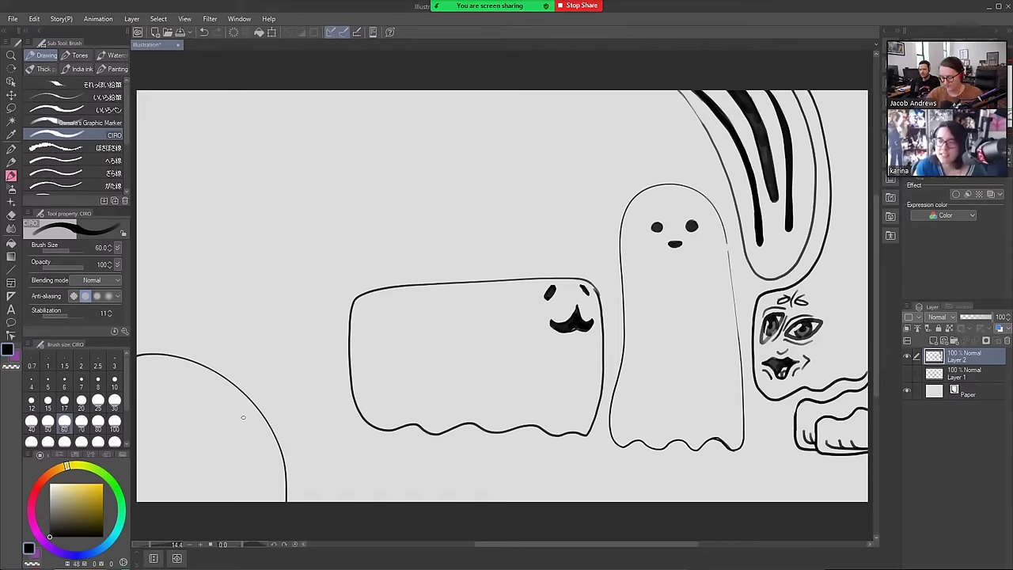
{"action": "key", "text": "bracketright"}
{"action": "key", "text": "bracketright"}
{"action": "key", "text": "bracketright"}
{"action": "key", "text": "bracketright"}
{"action": "key", "text": "bracketright"}
{"action": "key", "text": "bracketright"}
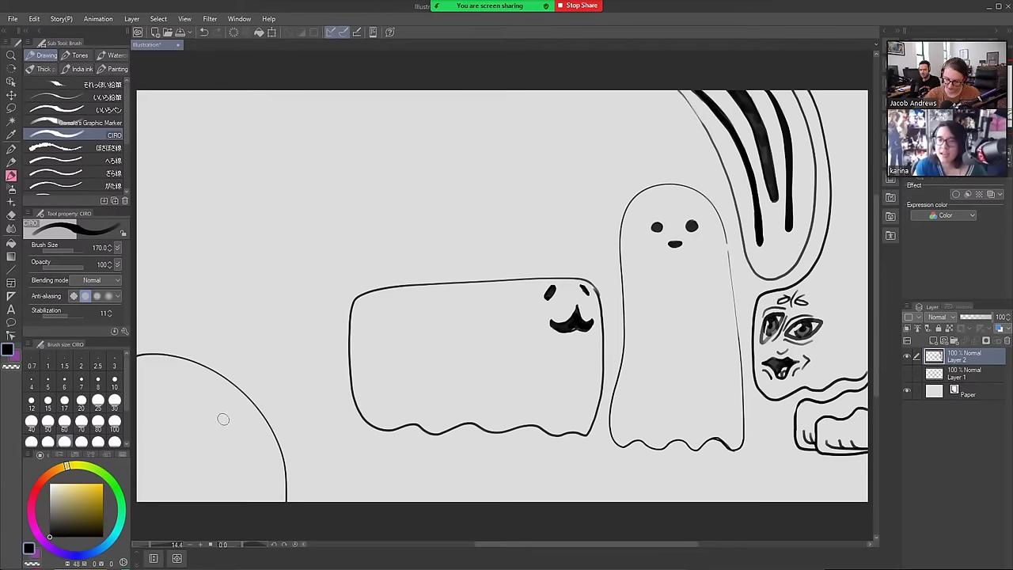
{"action": "mouse_move", "coordinate": [223, 419]}
{"action": "left_mouse_down"}
{"action": "mouse_move", "coordinate": [207, 443]}
{"action": "mouse_move", "coordinate": [235, 431]}
{"action": "mouse_move", "coordinate": [204, 437]}
{"action": "mouse_move", "coordinate": [228, 434]}
{"action": "left_mouse_up"}
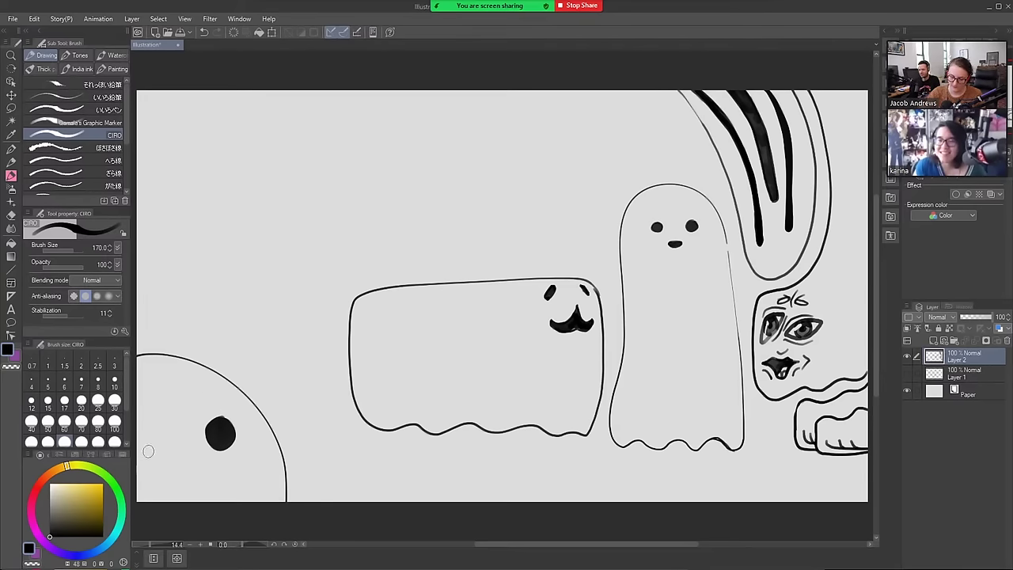
{"action": "mouse_move", "coordinate": [148, 451]}
{"action": "left_mouse_down"}
{"action": "mouse_move", "coordinate": [154, 434]}
{"action": "mouse_move", "coordinate": [144, 467]}
{"action": "mouse_move", "coordinate": [152, 436]}
{"action": "mouse_move", "coordinate": [146, 461]}
{"action": "mouse_move", "coordinate": [150, 450]}
{"action": "mouse_move", "coordinate": [158, 457]}
{"action": "left_mouse_up"}
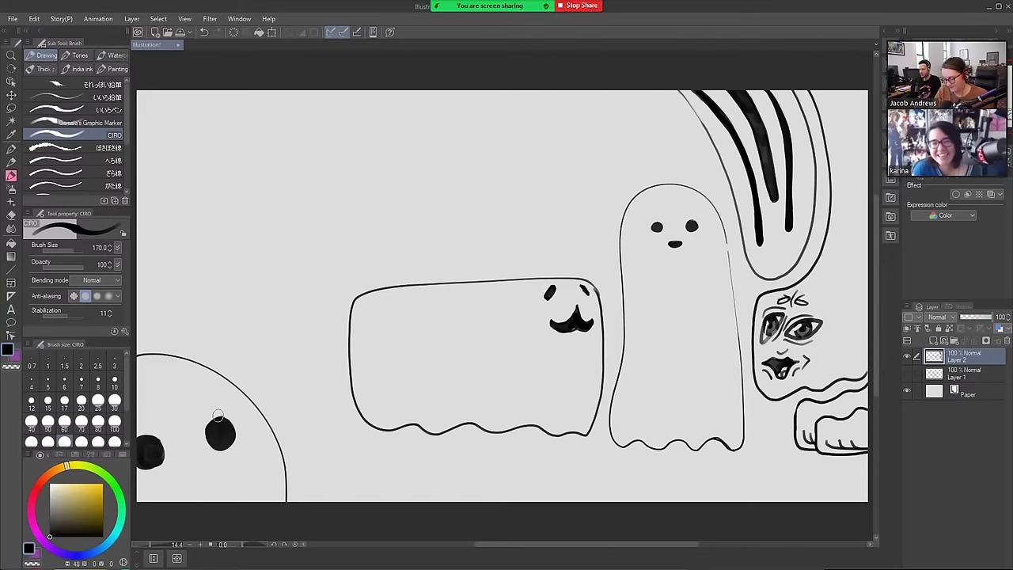
Draw a small curved mouth between and below the domed head's black eyes, using brush size 80
{"action": "key", "text": "bracketleft"}
{"action": "key", "text": "bracketleft"}
{"action": "key", "text": "bracketleft"}
{"action": "key", "text": "bracketleft"}
{"action": "mouse_move", "coordinate": [197, 472]}
{"action": "left_mouse_down"}
{"action": "mouse_move", "coordinate": [210, 476]}
{"action": "mouse_move", "coordinate": [184, 473]}
{"action": "mouse_move", "coordinate": [196, 478]}
{"action": "left_mouse_up"}
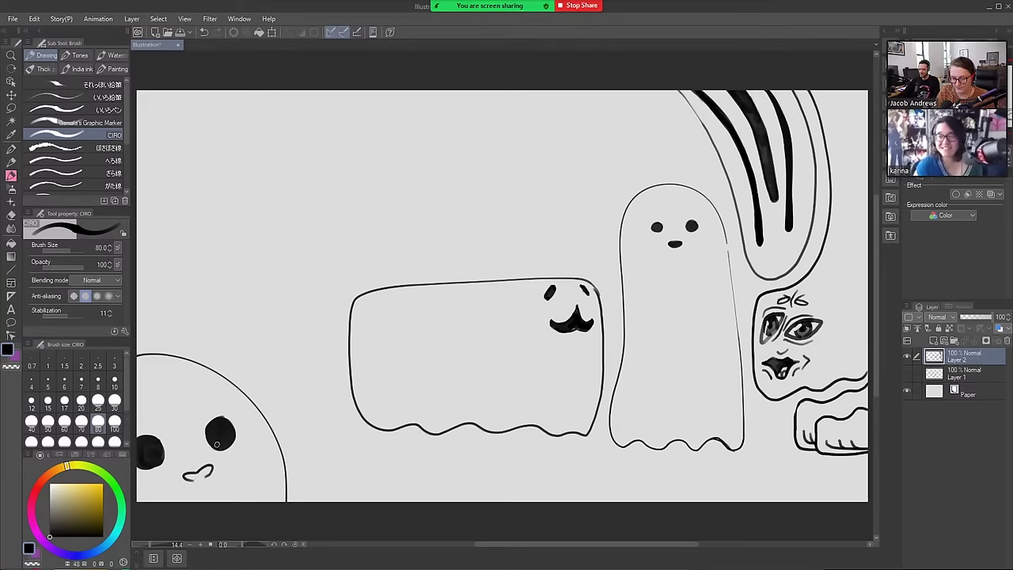
Erase the start of the dome's top outline with eraser size 300 and draw a curled tuft rising from it with brush size 80
{"action": "key", "text": "e"}
{"action": "key", "text": "bracketright"}
{"action": "key", "text": "bracketright"}
{"action": "key", "text": "bracketright"}
{"action": "key", "text": "bracketright"}
{"action": "key", "text": "bracketright"}
{"action": "key", "text": "bracketright"}
{"action": "key", "text": "bracketright"}
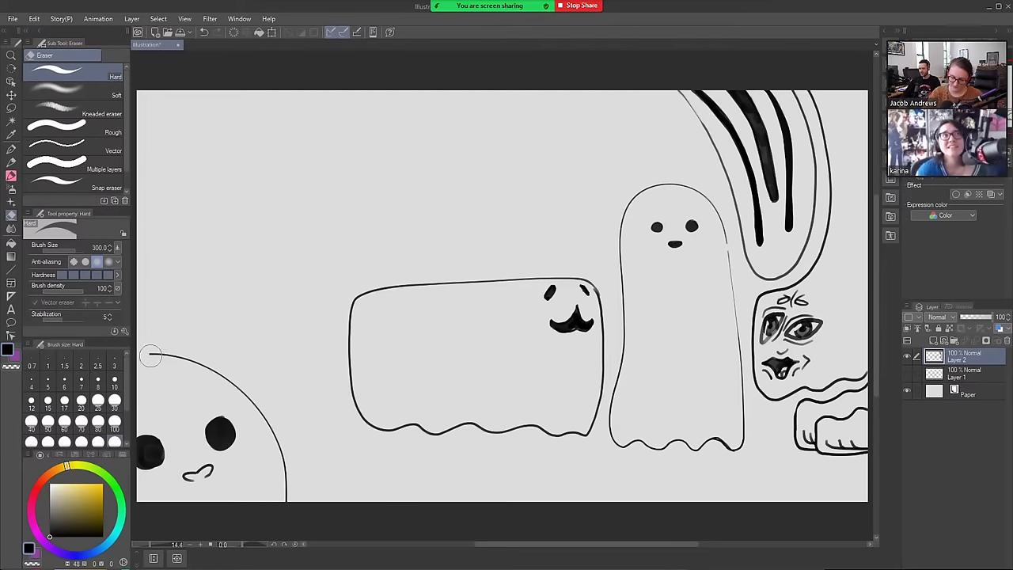
{"action": "key", "text": "b"}
{"action": "mouse_move", "coordinate": [148, 353]}
{"action": "left_mouse_down"}
{"action": "mouse_move", "coordinate": [168, 308]}
{"action": "mouse_move", "coordinate": [137, 310]}
{"action": "left_mouse_up"}
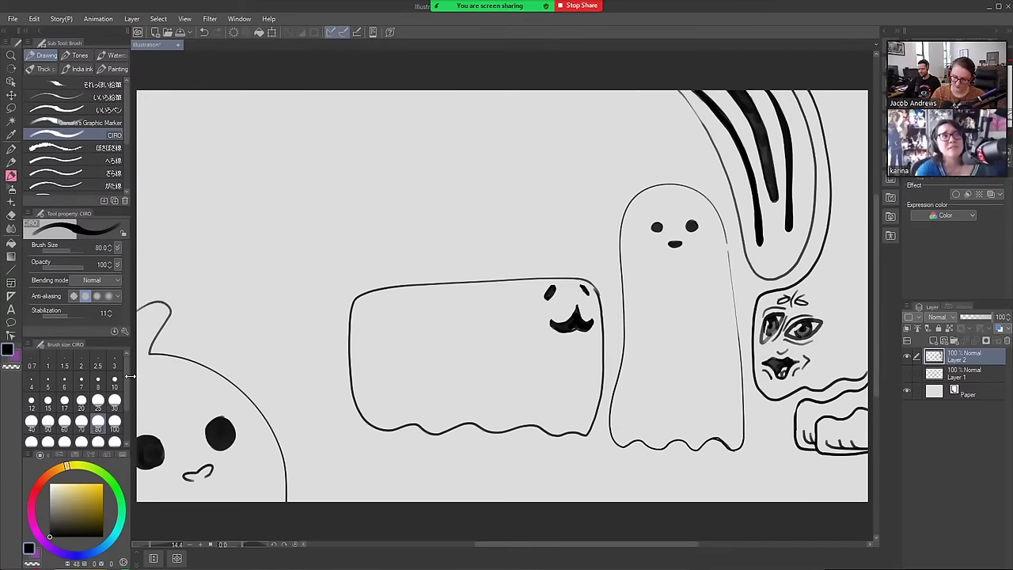
Erase the lower right side of the domed head's outline and redraw it slanting outward to the canvas's bottom edge
{"action": "key", "text": "e"}
{"action": "left_click_drag", "start_coordinate": [269, 423], "coordinate": [287, 506]}
{"action": "key", "text": "b"}
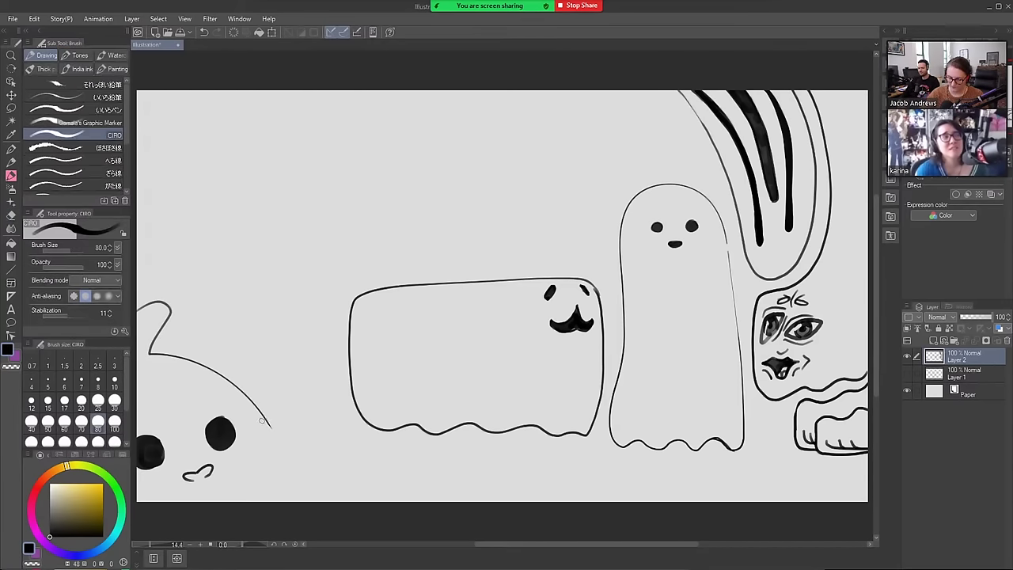
{"action": "mouse_move", "coordinate": [264, 420]}
{"action": "left_mouse_down"}
{"action": "mouse_move", "coordinate": [317, 486]}
{"action": "mouse_move", "coordinate": [328, 514]}
{"action": "left_mouse_up"}
{"action": "key", "text": "ctrl+z"}
{"action": "left_click_drag", "start_coordinate": [264, 421], "coordinate": [320, 502]}
Erase small oval highlights and thin rim glints in both black eyes using eraser size 50
{"action": "key", "text": "e"}
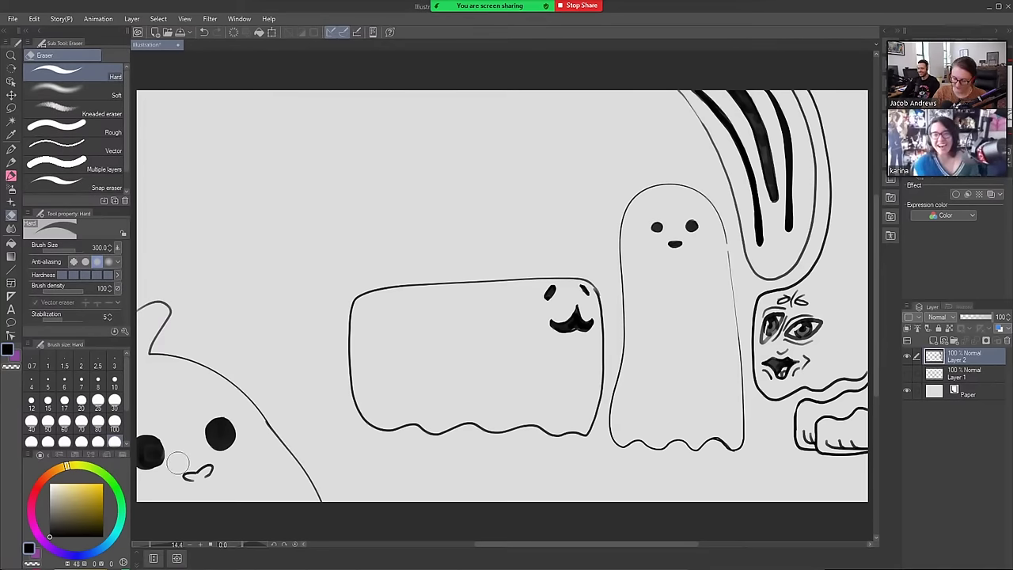
{"action": "left_click", "coordinate": [47, 421]}
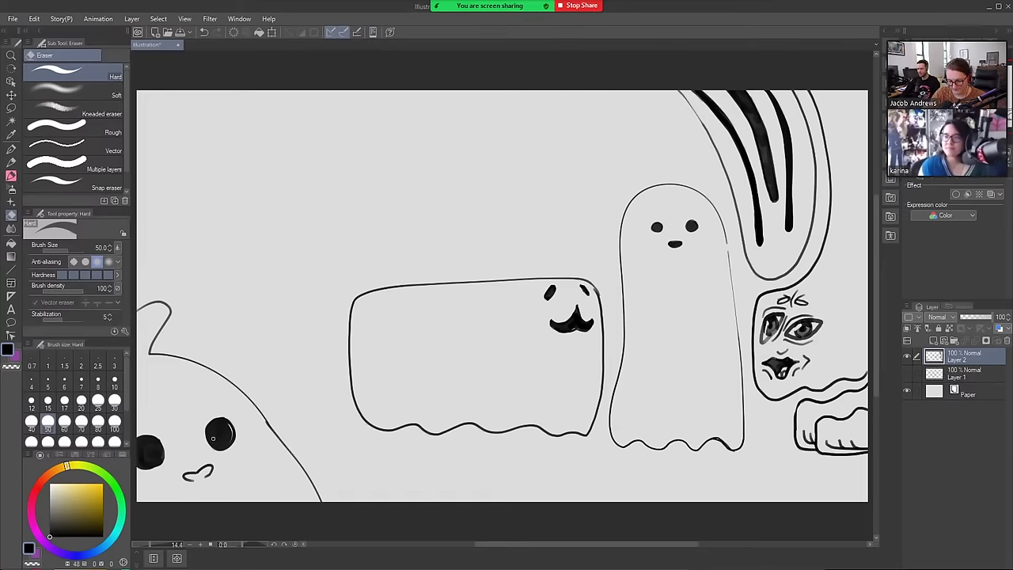
{"action": "left_click_drag", "start_coordinate": [213, 438], "coordinate": [213, 439]}
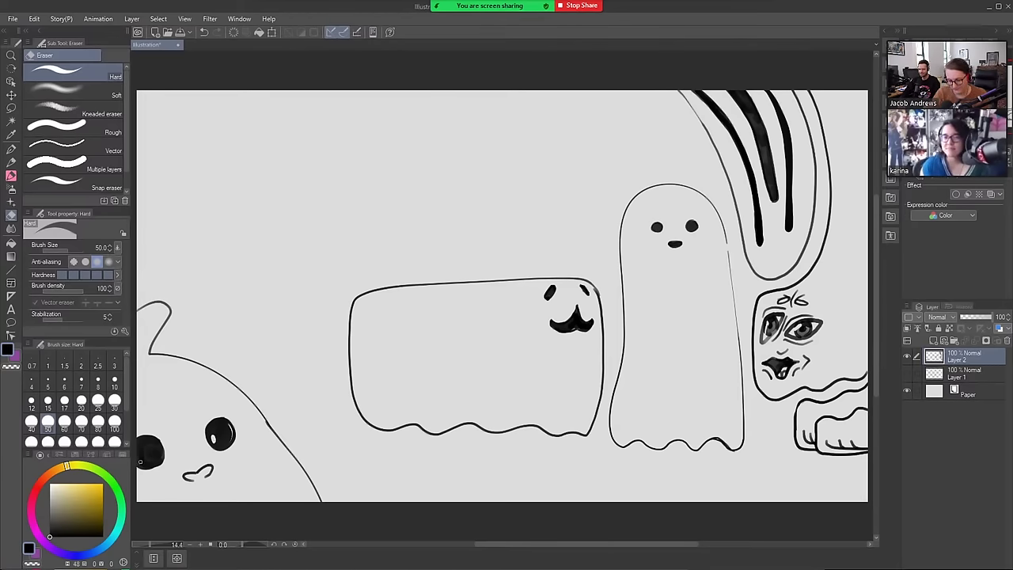
{"action": "left_click_drag", "start_coordinate": [148, 451], "coordinate": [148, 455]}
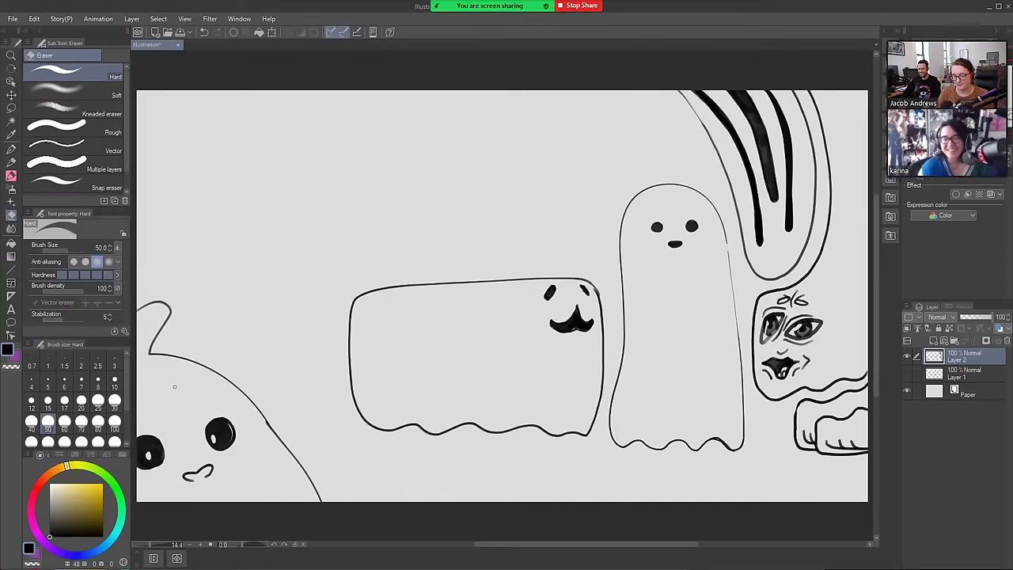
Add small tooth lines to the domed creature's mouth with brush size 80, and reduce the brush size to 60
{"action": "key", "text": "b"}
{"action": "mouse_move", "coordinate": [195, 469]}
{"action": "left_mouse_down"}
{"action": "mouse_move", "coordinate": [205, 474]}
{"action": "mouse_move", "coordinate": [192, 479]}
{"action": "left_mouse_up"}
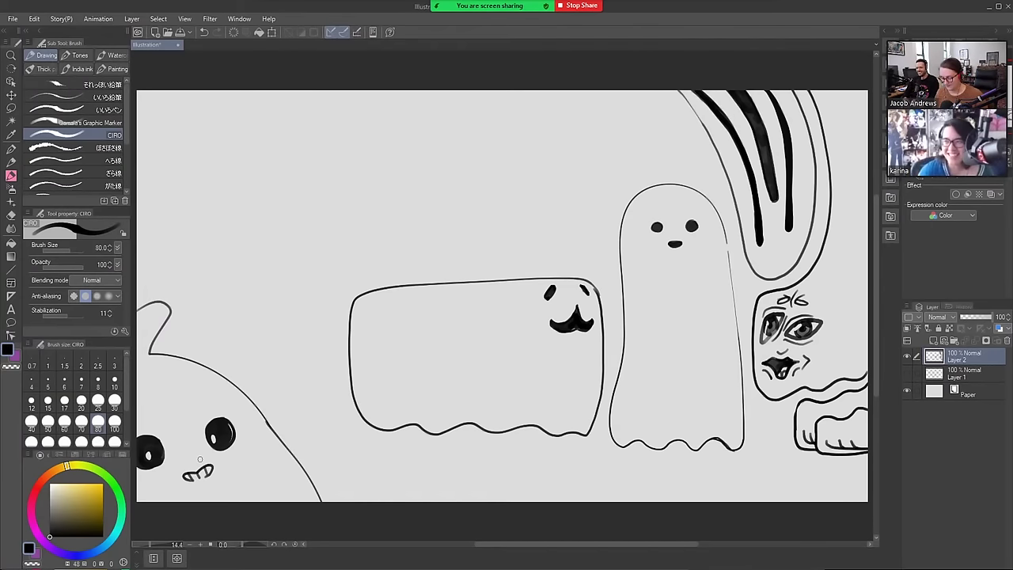
{"action": "key", "text": "bracketleft"}
{"action": "key", "text": "bracketleft"}
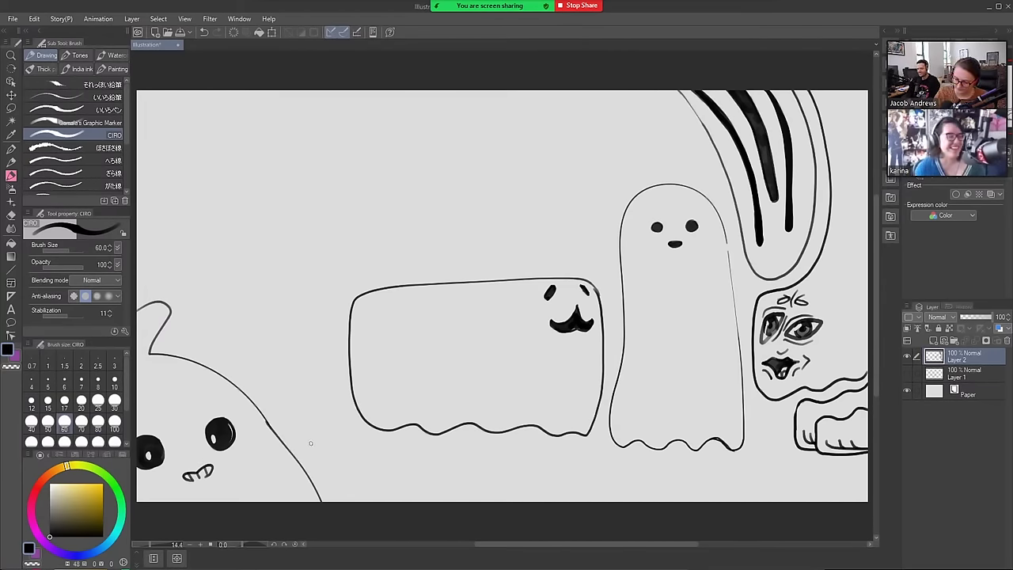
{"action": "mouse_move", "coordinate": [288, 427]}
{"action": "left_mouse_down"}
{"action": "mouse_move", "coordinate": [313, 441]}
{"action": "mouse_move", "coordinate": [337, 426]}
{"action": "mouse_move", "coordinate": [328, 307]}
{"action": "mouse_move", "coordinate": [287, 309]}
{"action": "mouse_move", "coordinate": [215, 343]}
{"action": "mouse_move", "coordinate": [216, 366]}
{"action": "mouse_move", "coordinate": [313, 439]}
{"action": "left_mouse_up"}
{"action": "key", "text": "ctrl+z"}
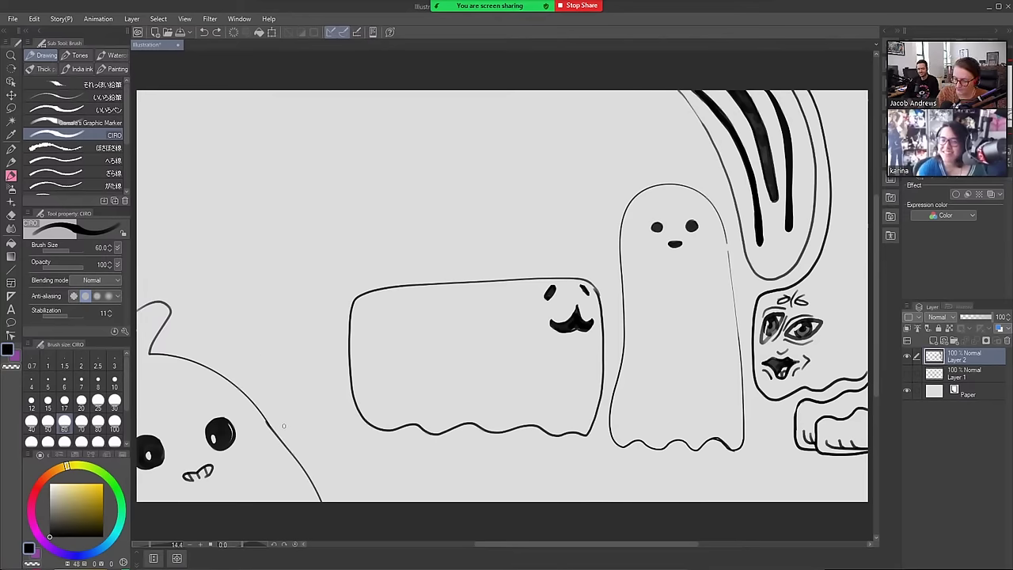
{"action": "mouse_move", "coordinate": [283, 426]}
{"action": "left_mouse_down"}
{"action": "mouse_move", "coordinate": [326, 412]}
{"action": "mouse_move", "coordinate": [334, 366]}
{"action": "left_mouse_up"}
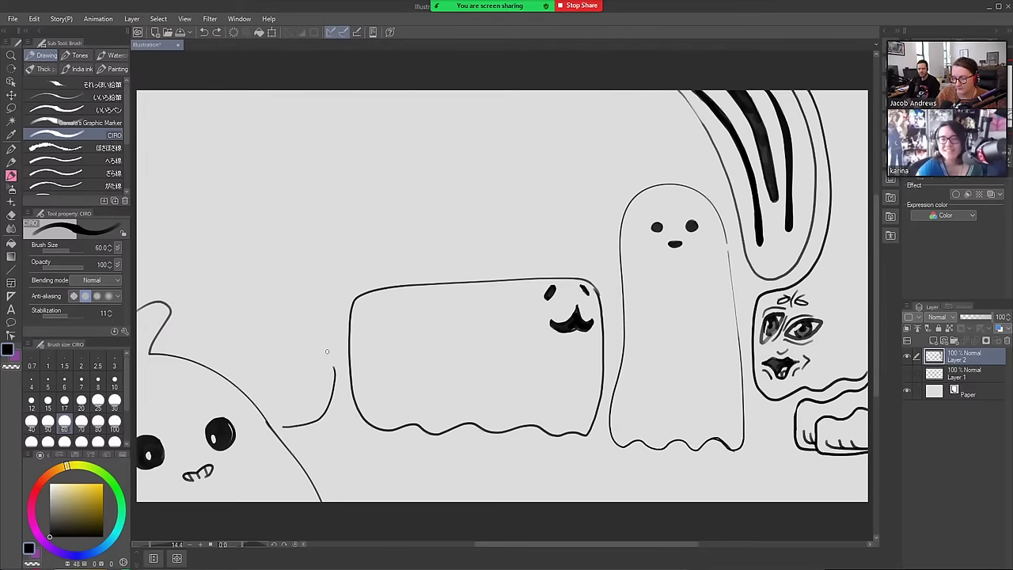
{"action": "key", "text": "ctrl+z"}
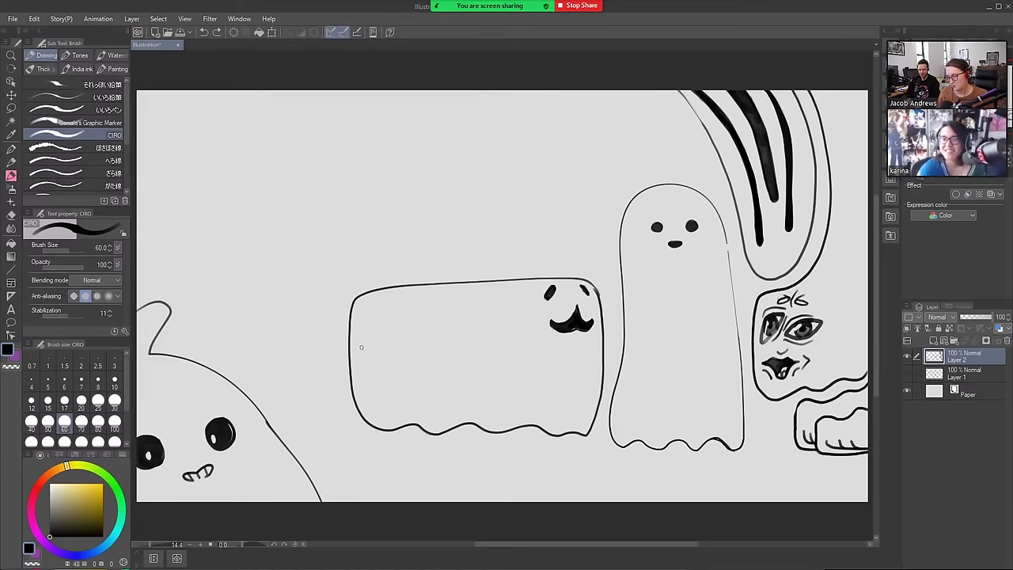
Darken the detailed face's left eye with brush size 60 and clean up the inner edges of both eyes with eraser size 50
{"action": "left_click_drag", "start_coordinate": [783, 315], "coordinate": [763, 344]}
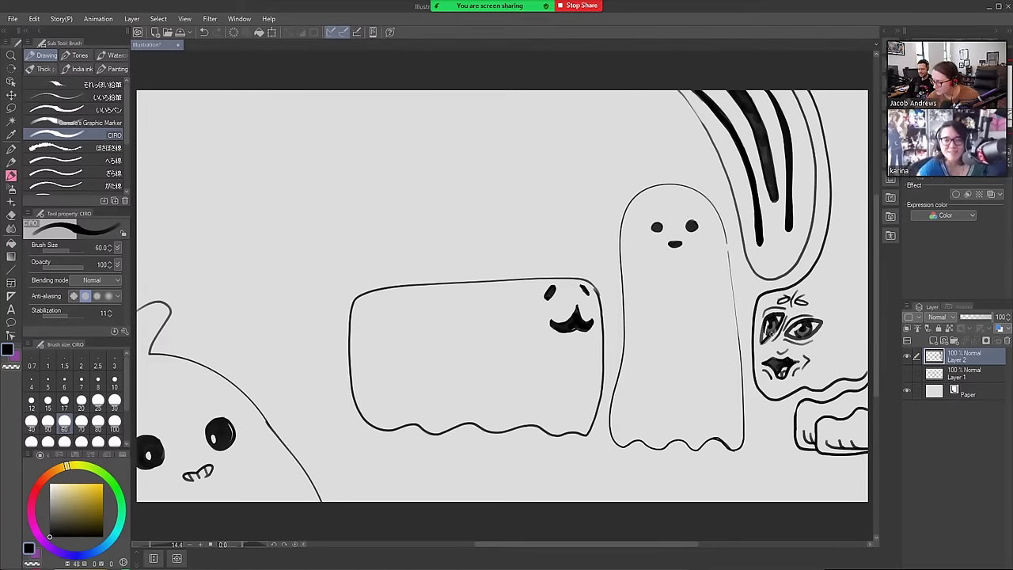
{"action": "key", "text": "e"}
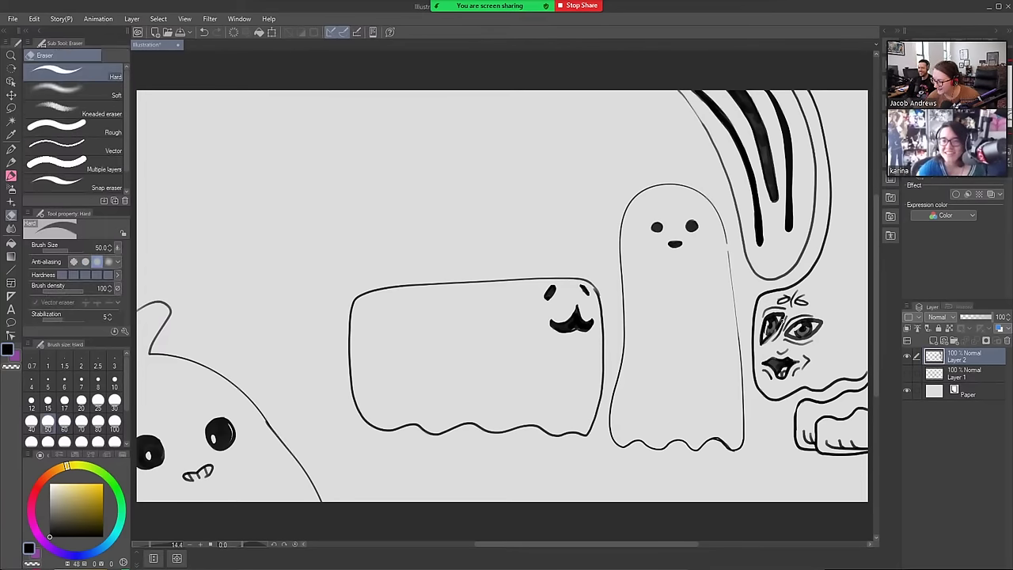
{"action": "left_click_drag", "start_coordinate": [783, 312], "coordinate": [777, 329]}
{"action": "left_click_drag", "start_coordinate": [780, 328], "coordinate": [766, 342]}
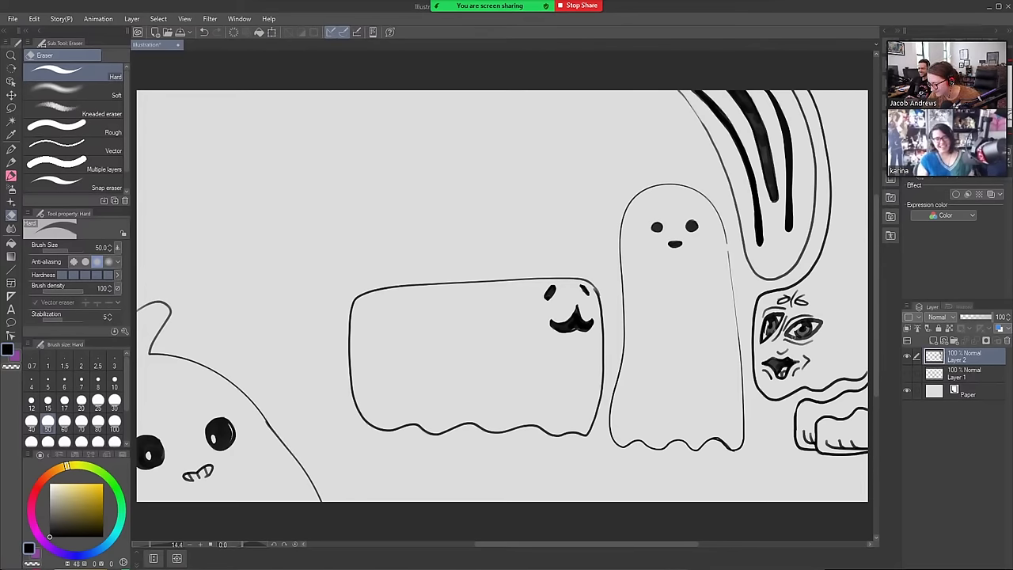
{"action": "left_click_drag", "start_coordinate": [791, 338], "coordinate": [821, 324]}
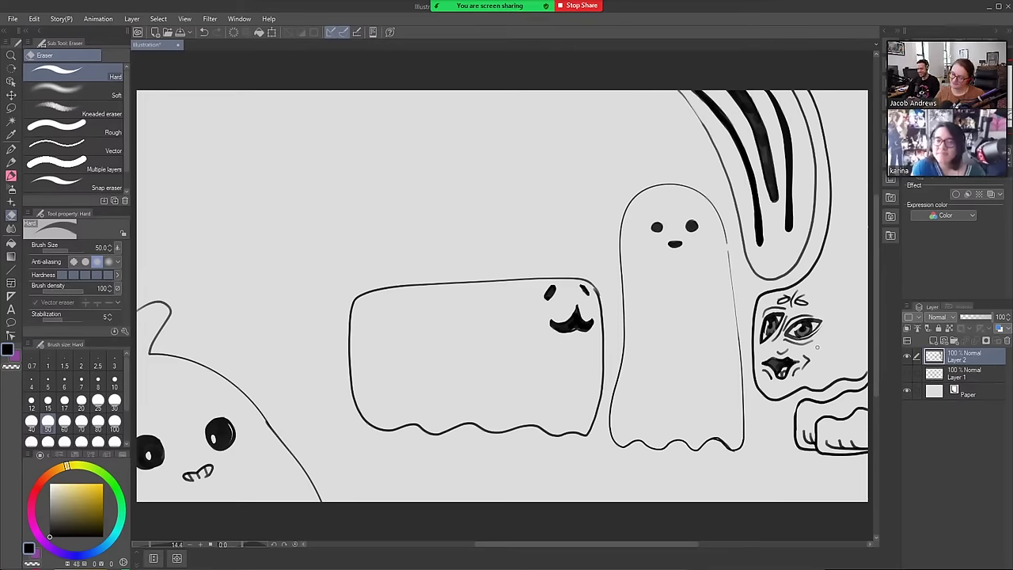
Draw a wavy-topped body rising from the canvas's bottom edge below the tall ghost, with an arched mouth line inside, using brush size 60
{"action": "key", "text": "b"}
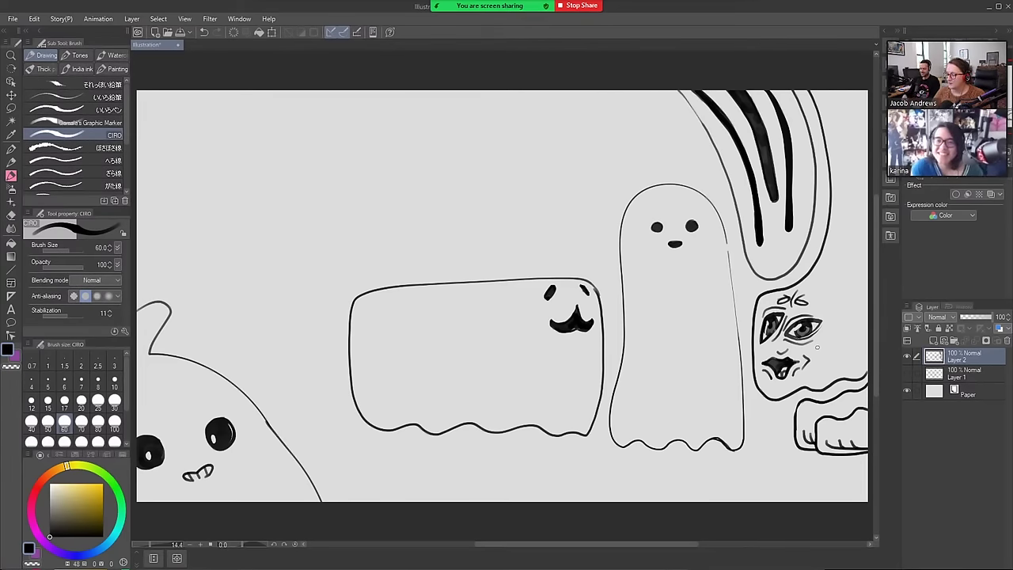
{"action": "key", "text": "b"}
{"action": "key", "text": "b"}
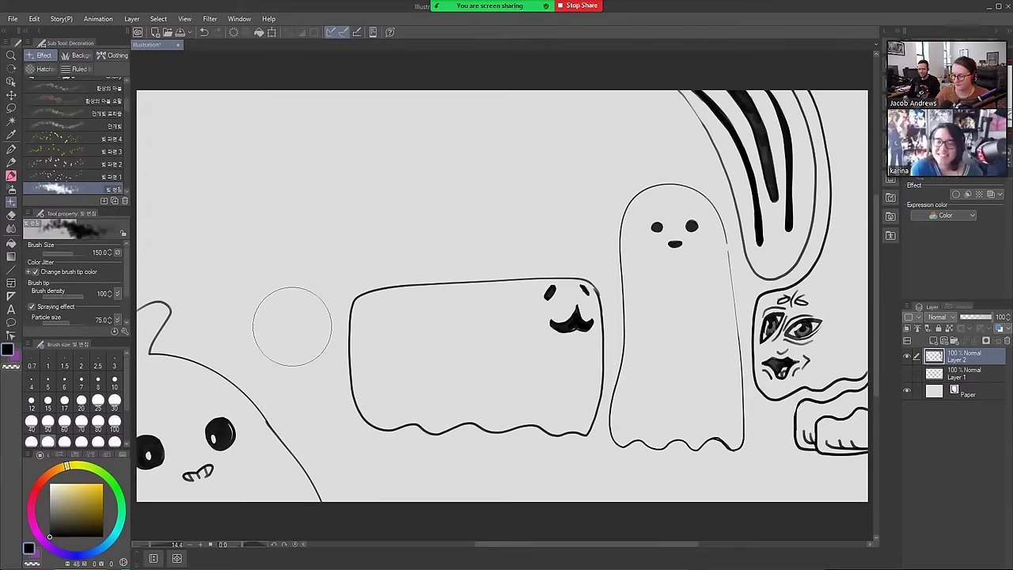
{"action": "key", "text": "b"}
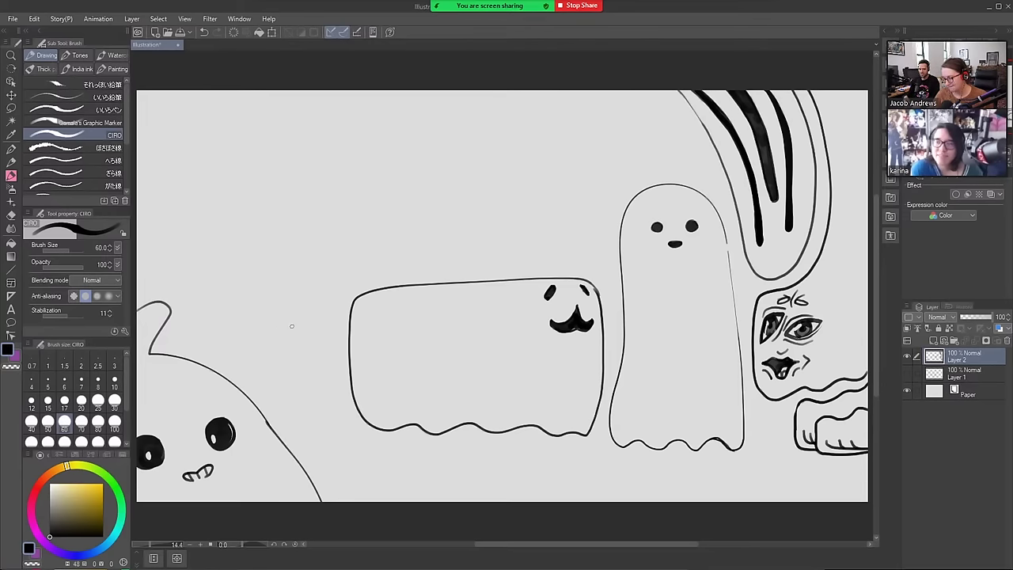
{"action": "mouse_move", "coordinate": [515, 503]}
{"action": "left_mouse_down"}
{"action": "mouse_move", "coordinate": [523, 444]}
{"action": "mouse_move", "coordinate": [597, 445]}
{"action": "mouse_move", "coordinate": [684, 457]}
{"action": "mouse_move", "coordinate": [698, 515]}
{"action": "left_mouse_up"}
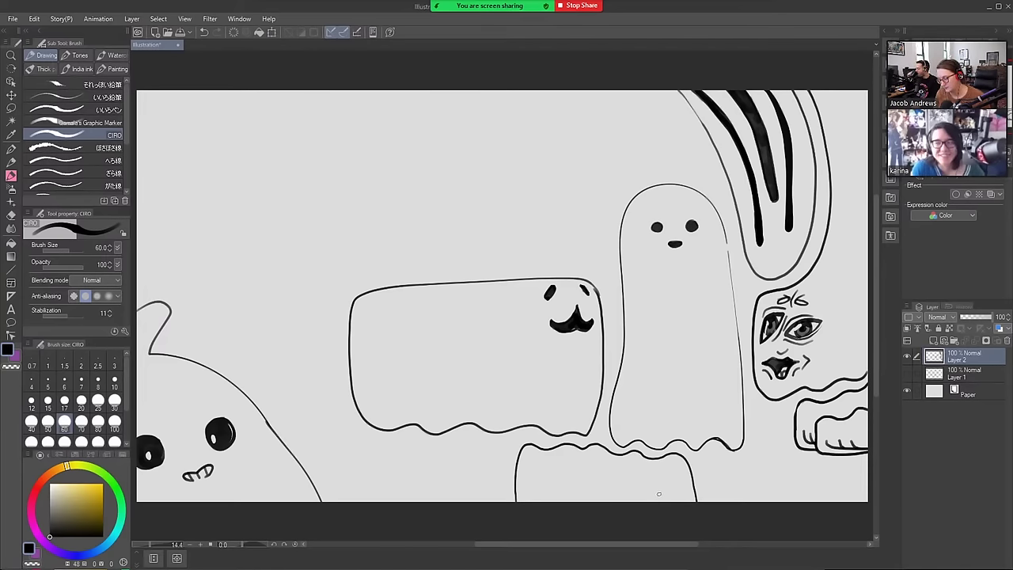
{"action": "mouse_move", "coordinate": [659, 492]}
{"action": "left_mouse_down"}
{"action": "mouse_move", "coordinate": [637, 475]}
{"action": "mouse_move", "coordinate": [591, 471]}
{"action": "mouse_move", "coordinate": [563, 474]}
{"action": "mouse_move", "coordinate": [545, 502]}
{"action": "left_mouse_up"}
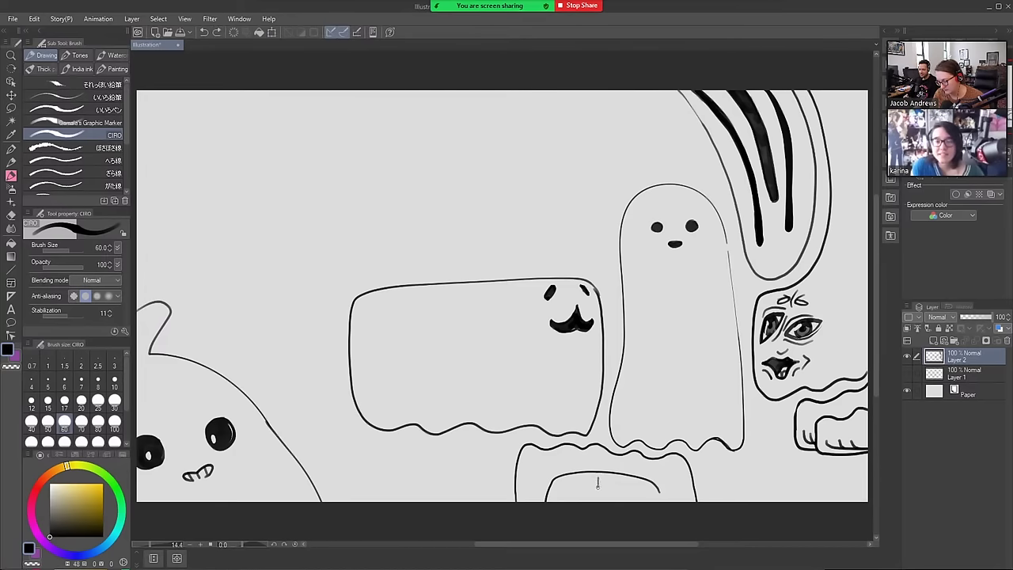
Draw a row of small uneven upper teeth beneath the center of the arched mouth line
{"action": "mouse_move", "coordinate": [596, 486]}
{"action": "left_mouse_down"}
{"action": "mouse_move", "coordinate": [582, 477]}
{"action": "mouse_move", "coordinate": [582, 490]}
{"action": "left_mouse_up"}
{"action": "mouse_move", "coordinate": [580, 489]}
{"action": "left_mouse_down"}
{"action": "mouse_move", "coordinate": [579, 475]}
{"action": "mouse_move", "coordinate": [609, 485]}
{"action": "mouse_move", "coordinate": [602, 477]}
{"action": "left_mouse_up"}
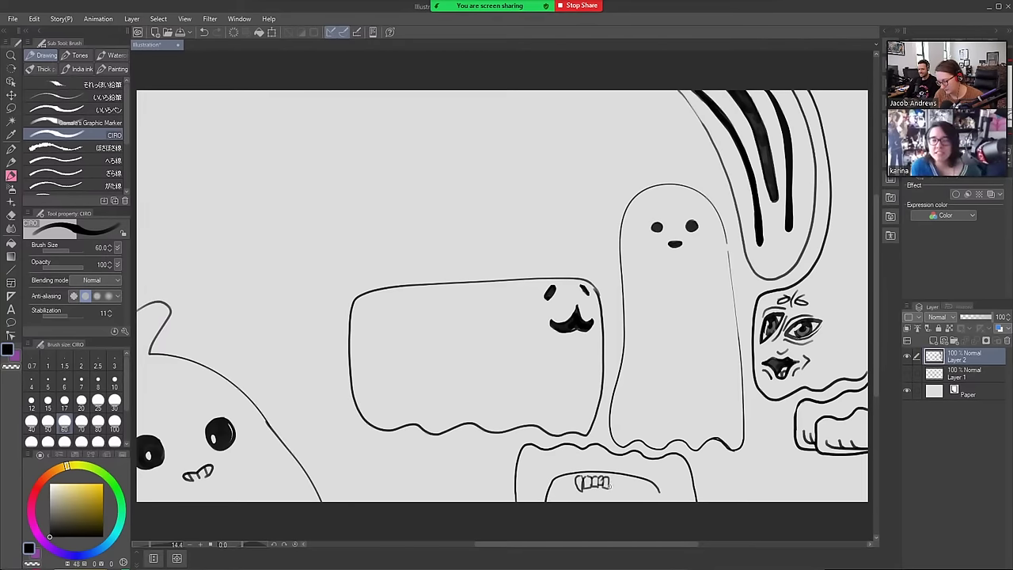
{"action": "key", "text": "e"}
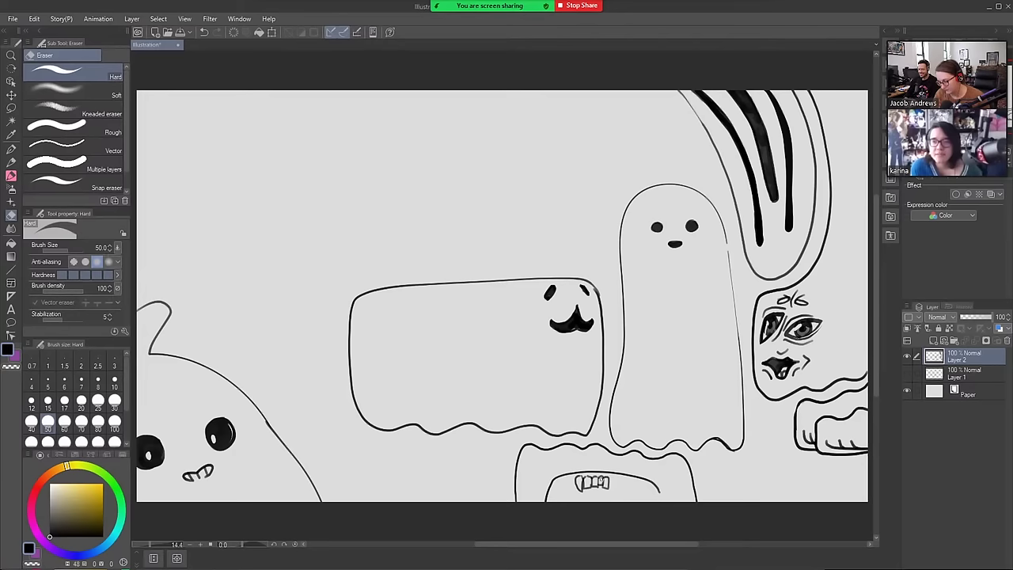
{"action": "key", "text": "b"}
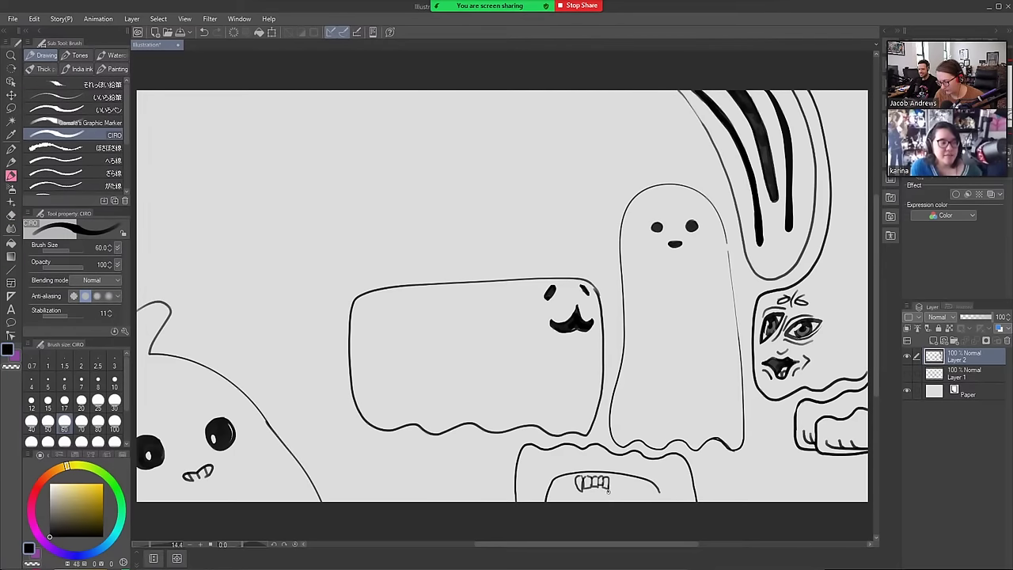
{"action": "left_click_drag", "start_coordinate": [607, 491], "coordinate": [617, 481]}
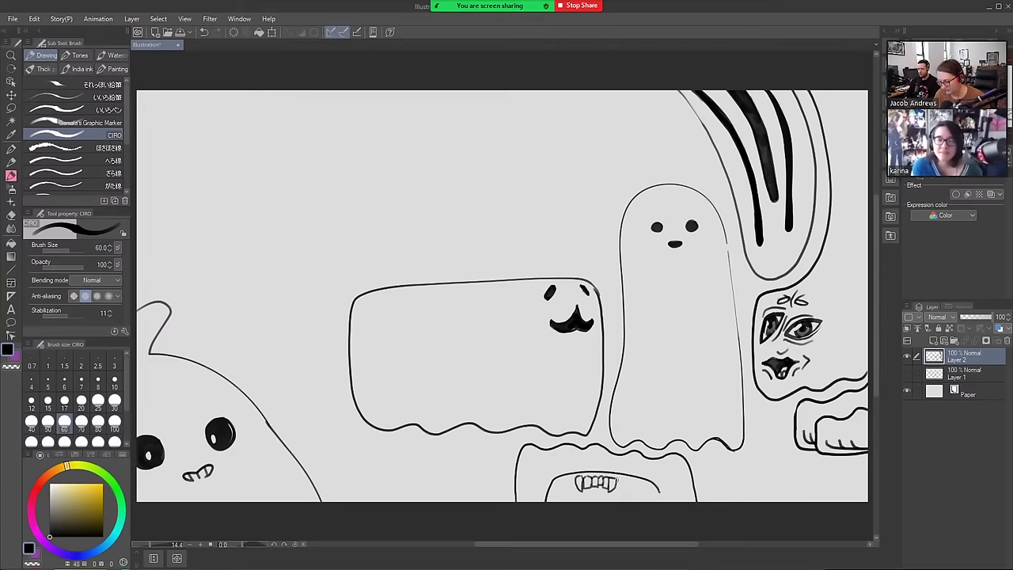
{"action": "left_click_drag", "start_coordinate": [622, 480], "coordinate": [619, 490]}
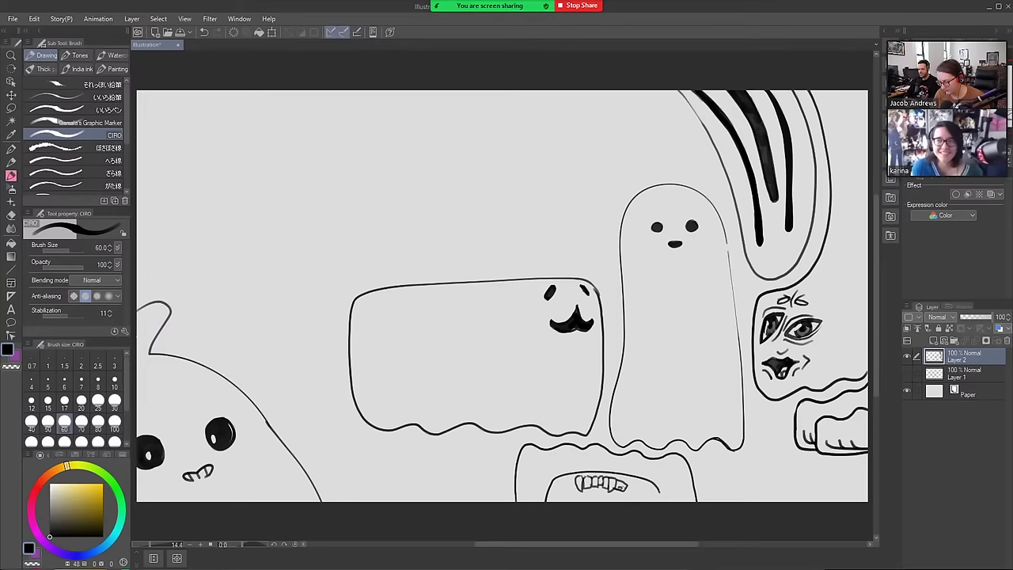
Extend the upper teeth down both sides of the arched mouth and add a row of lower teeth at the canvas edge
{"action": "mouse_move", "coordinate": [627, 484]}
{"action": "left_mouse_down"}
{"action": "mouse_move", "coordinate": [645, 489]}
{"action": "mouse_move", "coordinate": [641, 497]}
{"action": "mouse_move", "coordinate": [647, 484]}
{"action": "mouse_move", "coordinate": [641, 503]}
{"action": "left_mouse_up"}
{"action": "key", "text": "ctrl+z"}
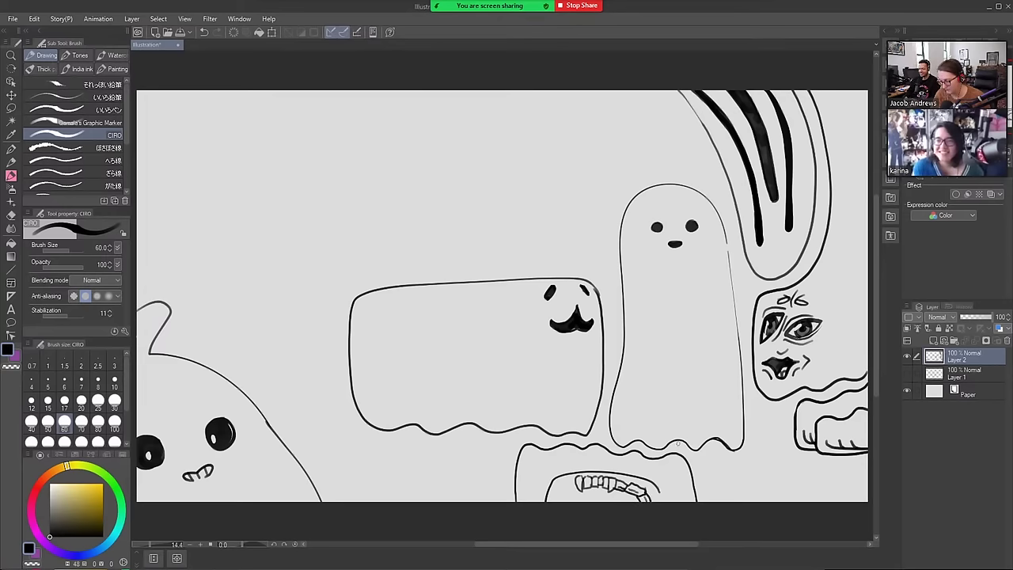
{"action": "mouse_move", "coordinate": [576, 478]}
{"action": "left_mouse_down"}
{"action": "mouse_move", "coordinate": [560, 484]}
{"action": "mouse_move", "coordinate": [581, 483]}
{"action": "mouse_move", "coordinate": [560, 489]}
{"action": "mouse_move", "coordinate": [562, 501]}
{"action": "left_mouse_up"}
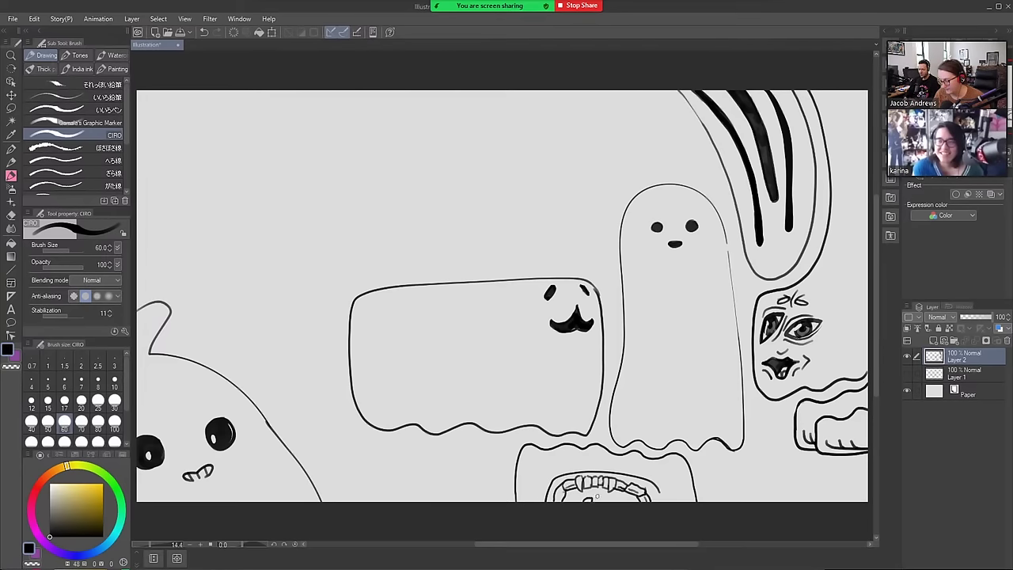
{"action": "mouse_move", "coordinate": [593, 498]}
{"action": "left_mouse_down"}
{"action": "mouse_move", "coordinate": [613, 504]}
{"action": "mouse_move", "coordinate": [577, 502]}
{"action": "mouse_move", "coordinate": [663, 503]}
{"action": "left_mouse_up"}
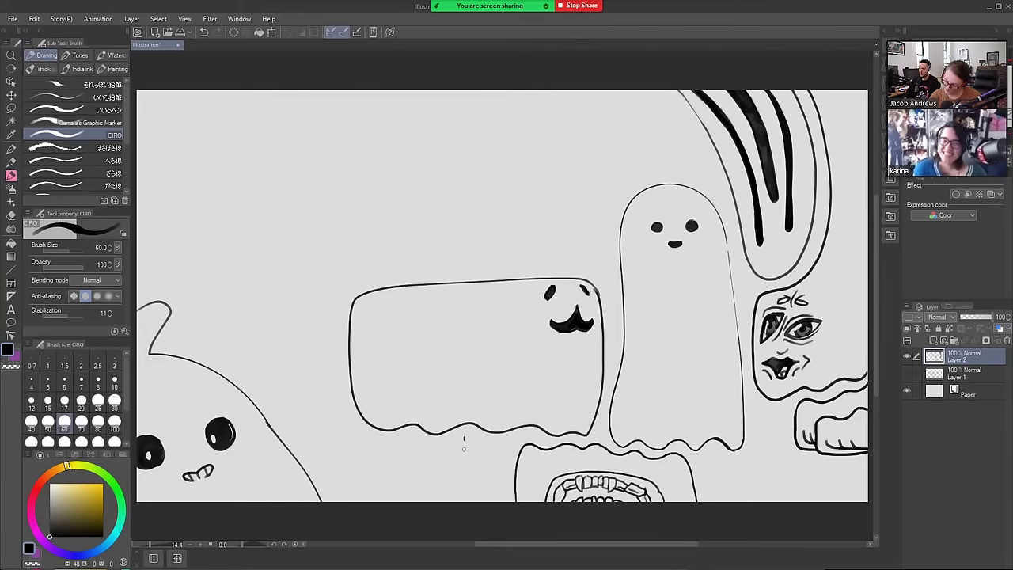
Draw two thin eyestalks with elongated oval tips and dark slit pupils below the boxy ghost's wavy hem
{"action": "mouse_move", "coordinate": [464, 449]}
{"action": "left_mouse_down"}
{"action": "mouse_move", "coordinate": [462, 434]}
{"action": "mouse_move", "coordinate": [468, 486]}
{"action": "mouse_move", "coordinate": [462, 465]}
{"action": "left_mouse_up"}
{"action": "mouse_move", "coordinate": [408, 440]}
{"action": "left_mouse_down"}
{"action": "mouse_move", "coordinate": [416, 487]}
{"action": "mouse_move", "coordinate": [416, 435]}
{"action": "mouse_move", "coordinate": [430, 447]}
{"action": "mouse_move", "coordinate": [409, 441]}
{"action": "mouse_move", "coordinate": [411, 465]}
{"action": "mouse_move", "coordinate": [419, 420]}
{"action": "mouse_move", "coordinate": [419, 498]}
{"action": "mouse_move", "coordinate": [469, 501]}
{"action": "left_mouse_up"}
{"action": "mouse_move", "coordinate": [466, 455]}
{"action": "left_mouse_down"}
{"action": "mouse_move", "coordinate": [473, 500]}
{"action": "mouse_move", "coordinate": [467, 434]}
{"action": "left_mouse_up"}
{"action": "key", "text": "ctrl+z"}
{"action": "key", "text": "ctrl+z"}
{"action": "key", "text": "e"}
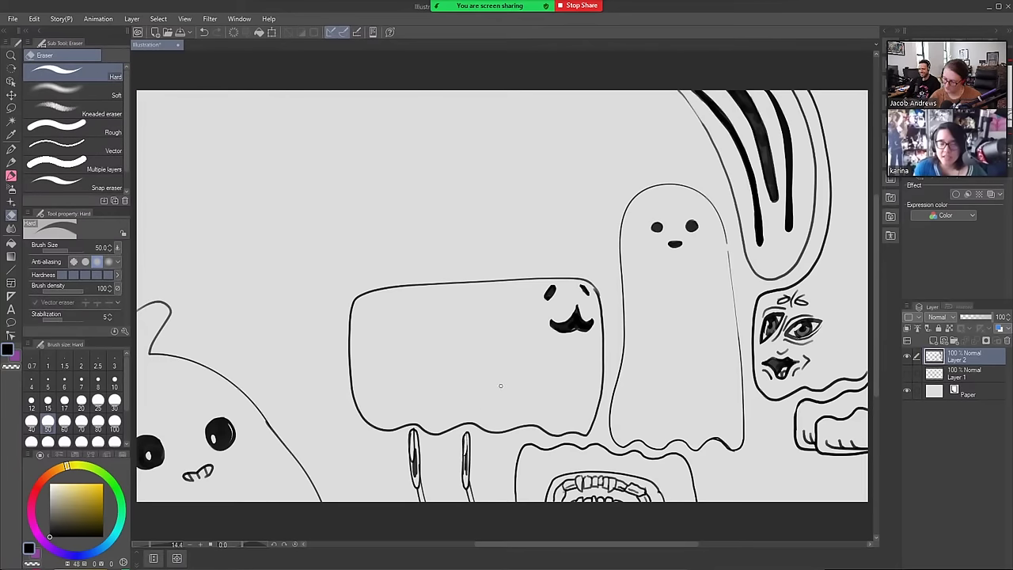
{"action": "key", "text": "b"}
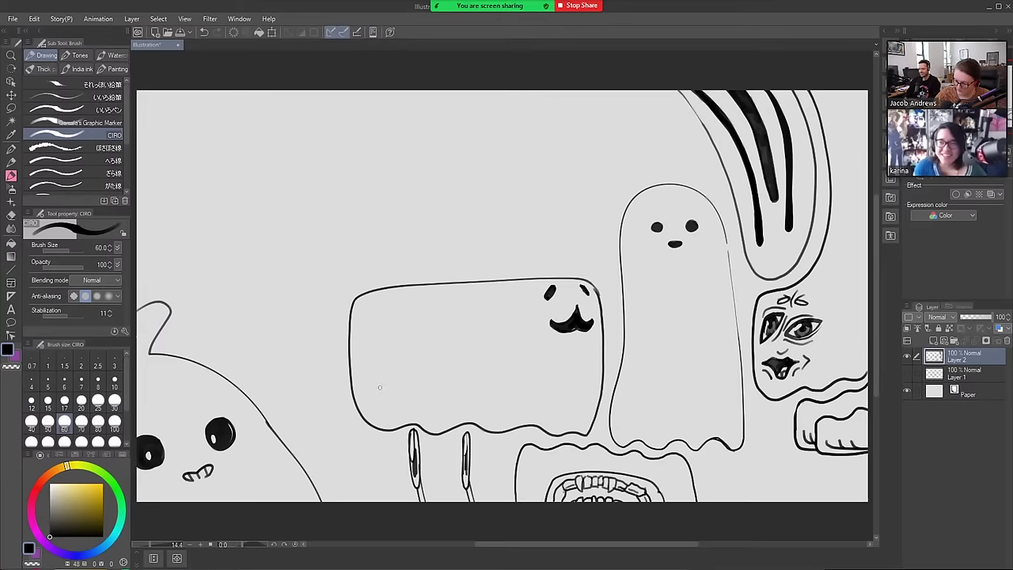
Draw an open pincer claw with jagged inner edges between the domed creature and the eyestalks, and slant its outer edge outward
{"action": "mouse_move", "coordinate": [349, 427]}
{"action": "left_mouse_down"}
{"action": "mouse_move", "coordinate": [392, 461]}
{"action": "mouse_move", "coordinate": [401, 515]}
{"action": "left_mouse_up"}
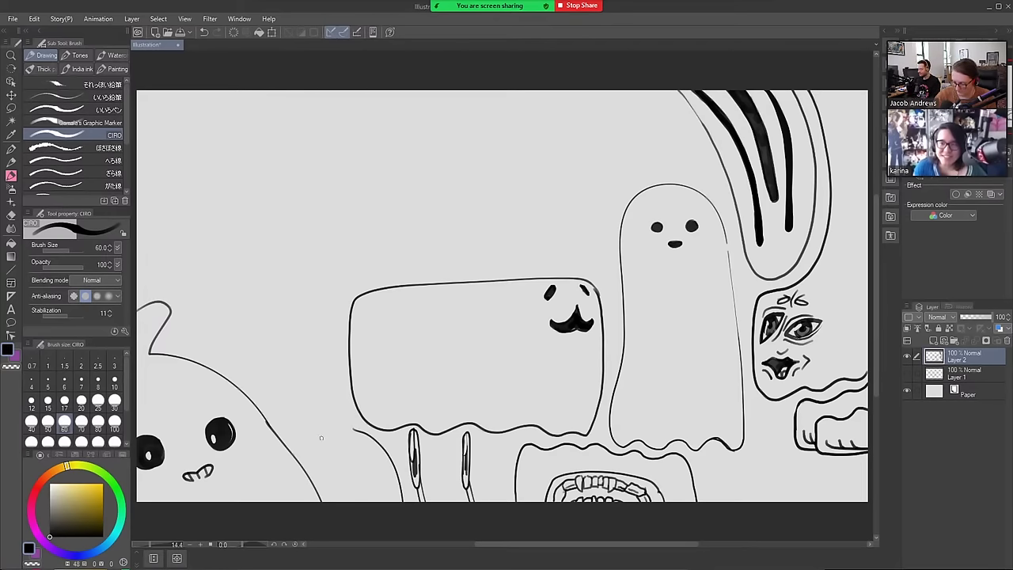
{"action": "key", "text": "ctrl+z"}
{"action": "mouse_move", "coordinate": [329, 442]}
{"action": "left_mouse_down"}
{"action": "mouse_move", "coordinate": [324, 472]}
{"action": "mouse_move", "coordinate": [334, 501]}
{"action": "left_mouse_up"}
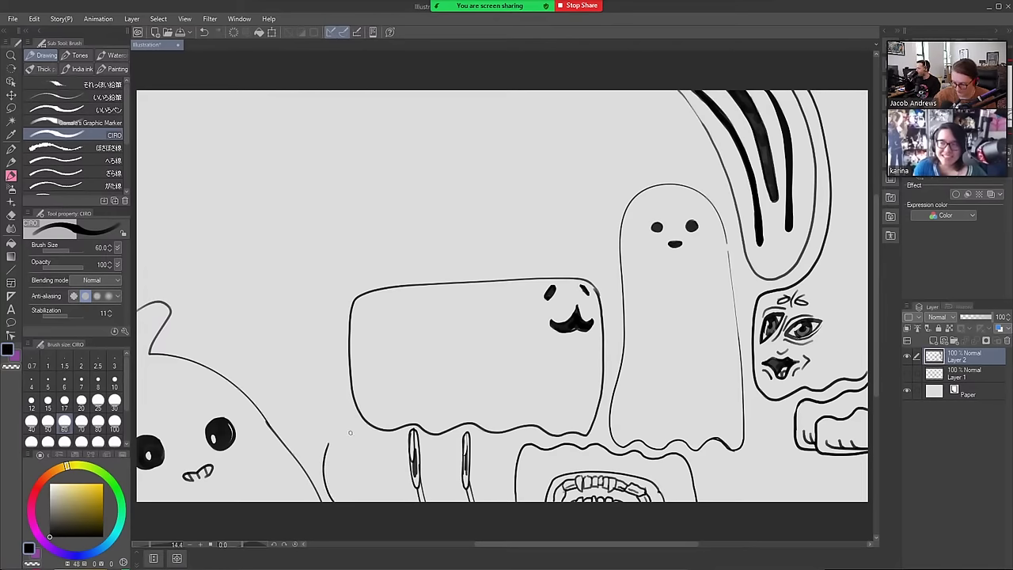
{"action": "mouse_move", "coordinate": [350, 432]}
{"action": "left_mouse_down"}
{"action": "mouse_move", "coordinate": [380, 447]}
{"action": "mouse_move", "coordinate": [401, 501]}
{"action": "left_mouse_up"}
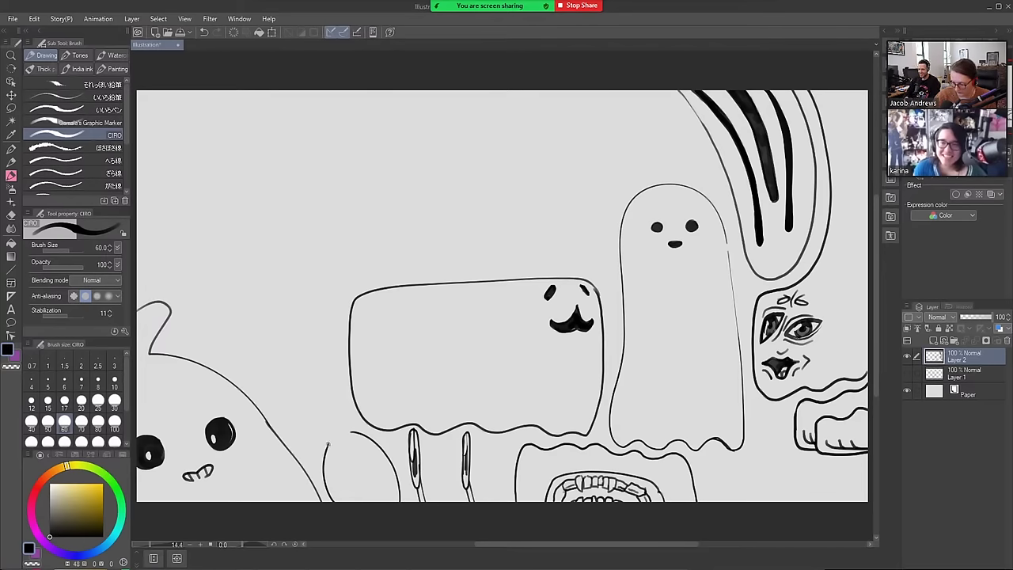
{"action": "left_click_drag", "start_coordinate": [332, 443], "coordinate": [366, 502]}
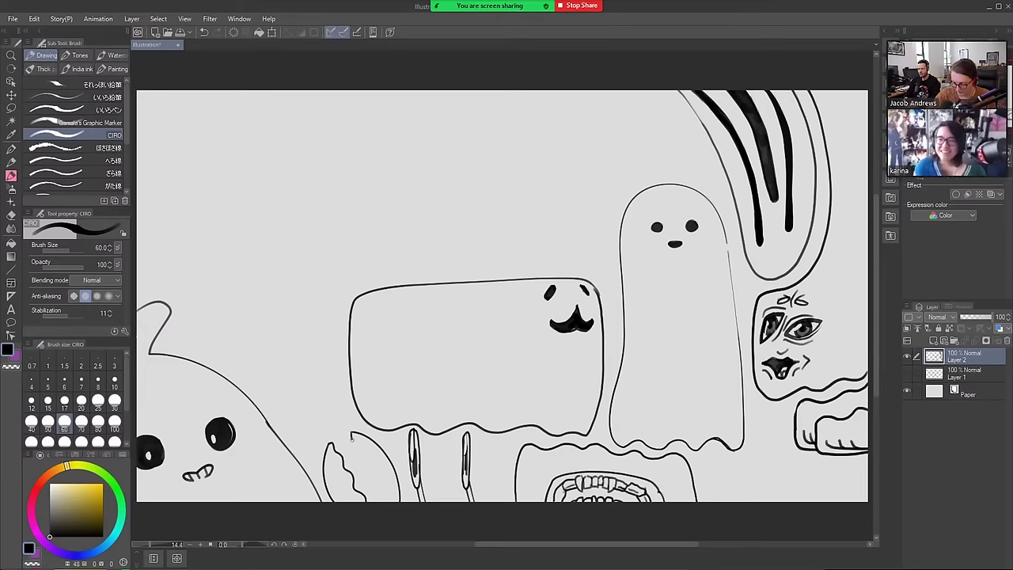
{"action": "left_click_drag", "start_coordinate": [356, 446], "coordinate": [380, 503]}
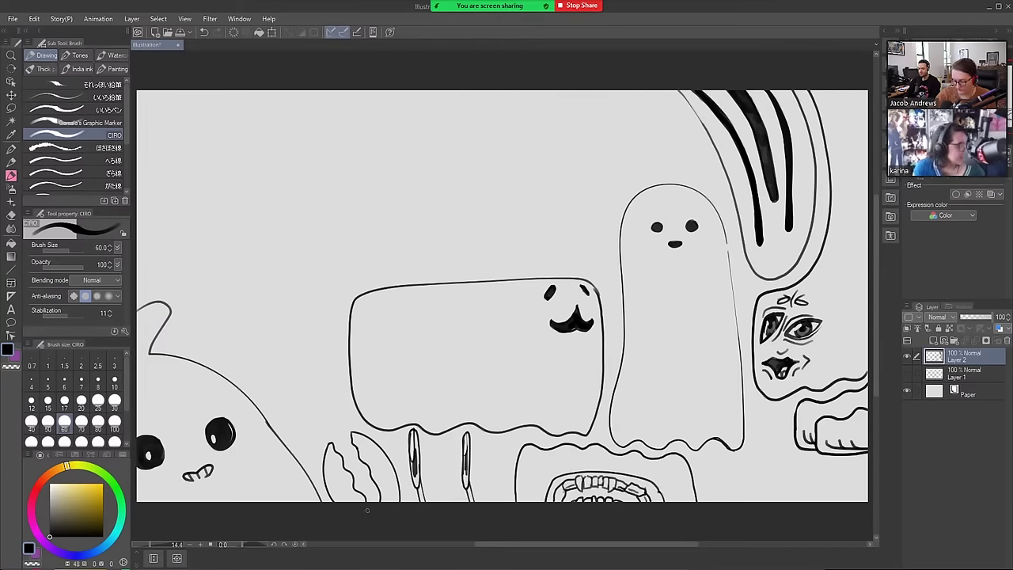
{"action": "mouse_move", "coordinate": [381, 449]}
{"action": "left_mouse_down"}
{"action": "mouse_move", "coordinate": [415, 518]}
{"action": "mouse_move", "coordinate": [398, 489]}
{"action": "left_mouse_up"}
{"action": "key", "text": "e"}
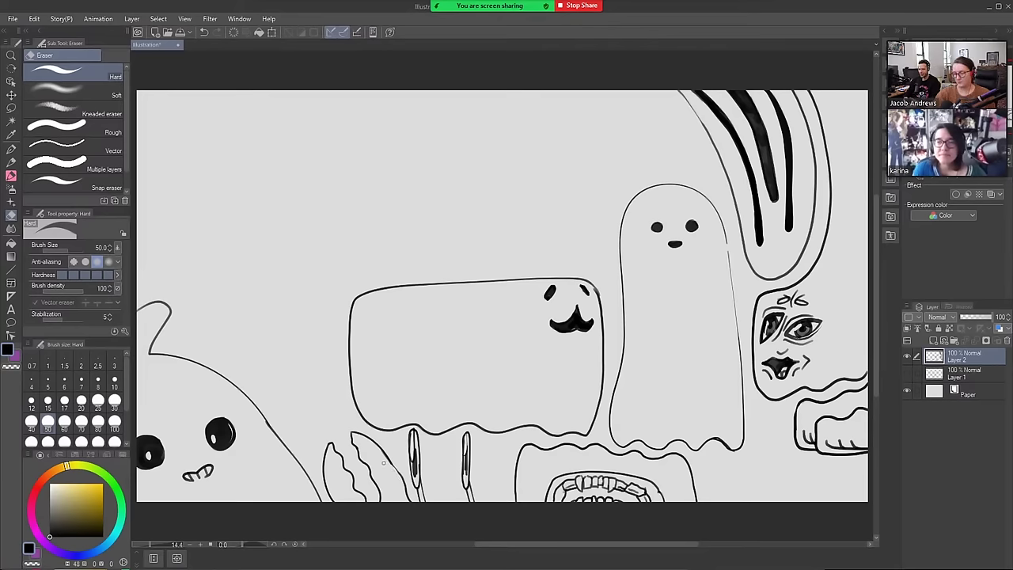
{"action": "key", "text": "b"}
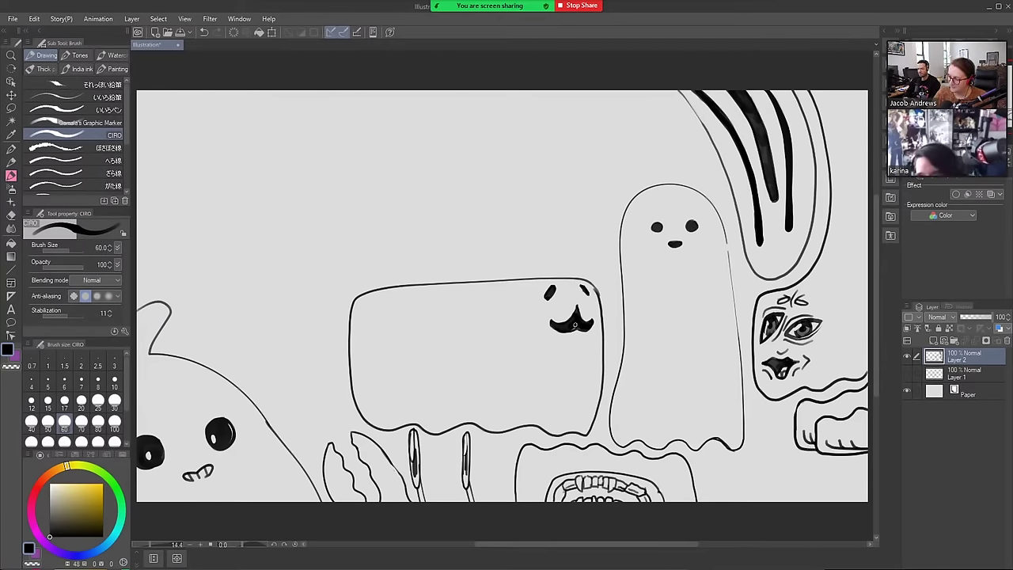
Trim the left end of the boxy ghost's black mouth with eraser size 80
{"action": "key", "text": "e"}
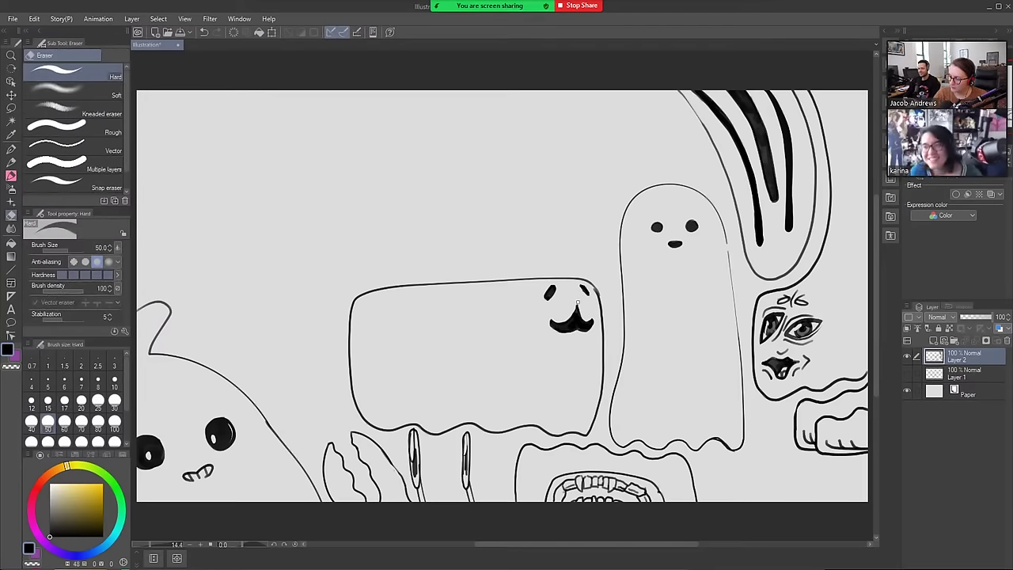
{"action": "left_click_drag", "start_coordinate": [577, 303], "coordinate": [567, 319]}
{"action": "key", "text": "ctrl+z"}
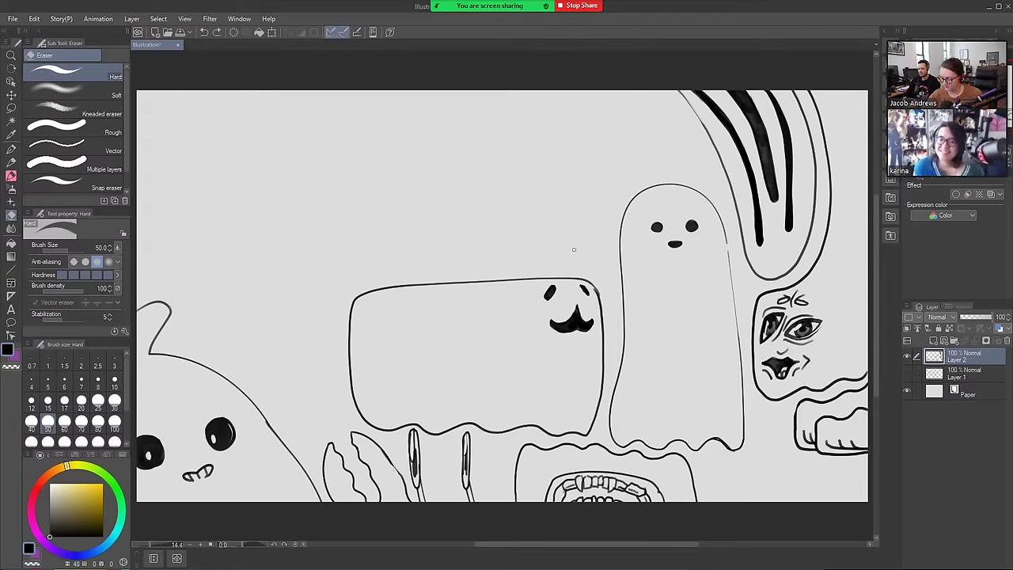
{"action": "key", "text": "bracketright"}
{"action": "key", "text": "bracketright"}
{"action": "key", "text": "bracketright"}
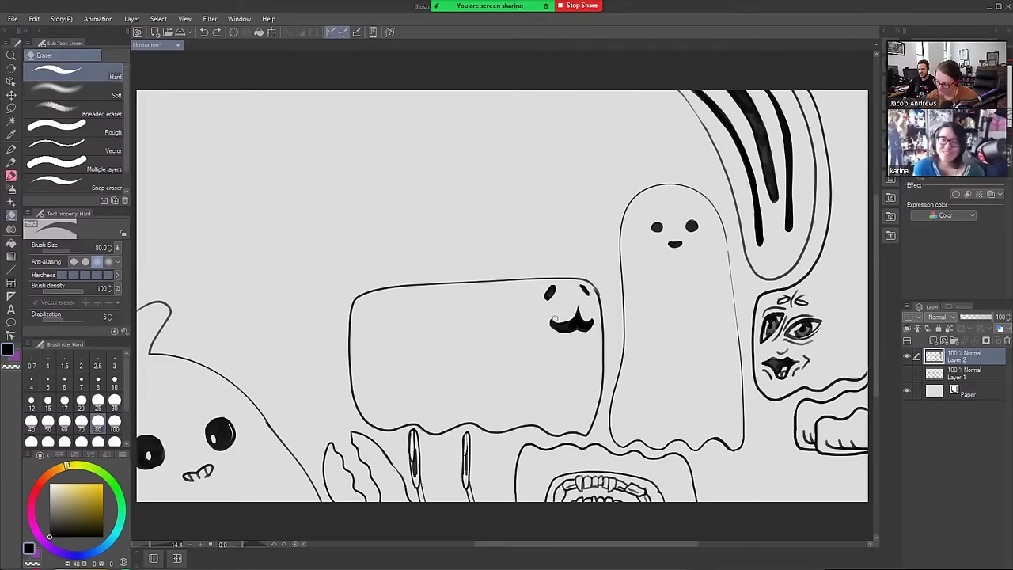
{"action": "left_click_drag", "start_coordinate": [555, 318], "coordinate": [571, 332]}
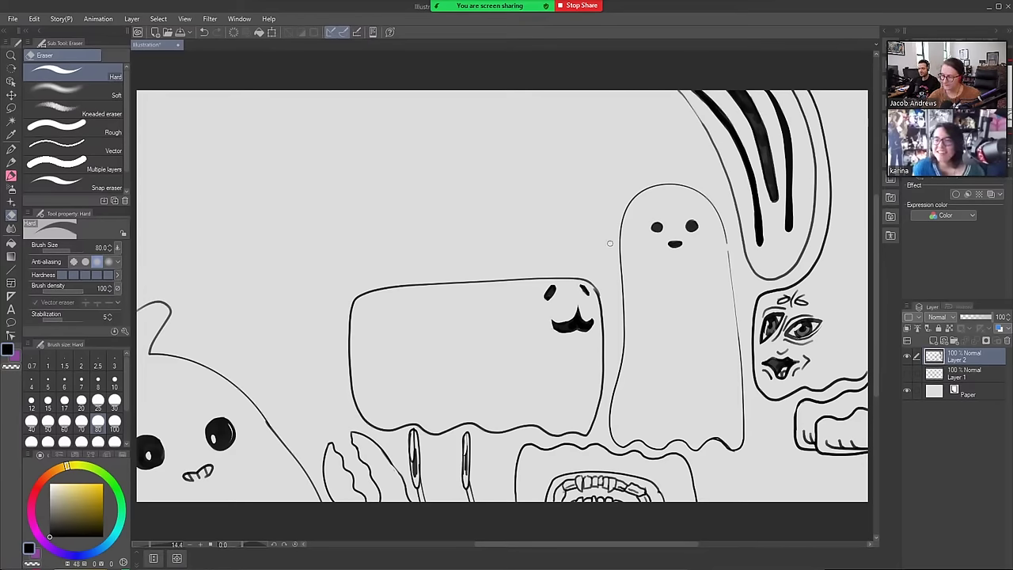
{"action": "key", "text": "b"}
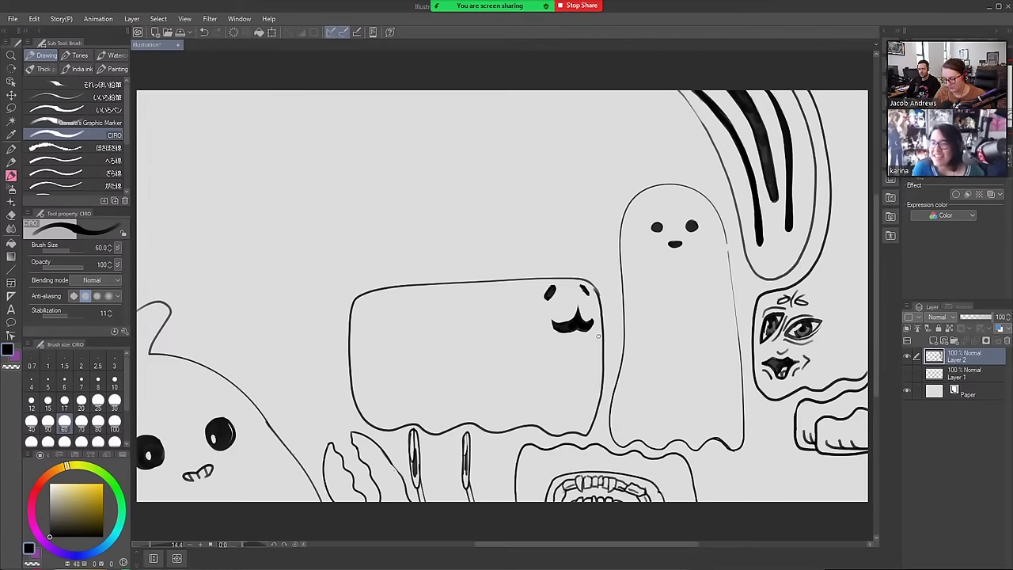
{"action": "key", "text": "e"}
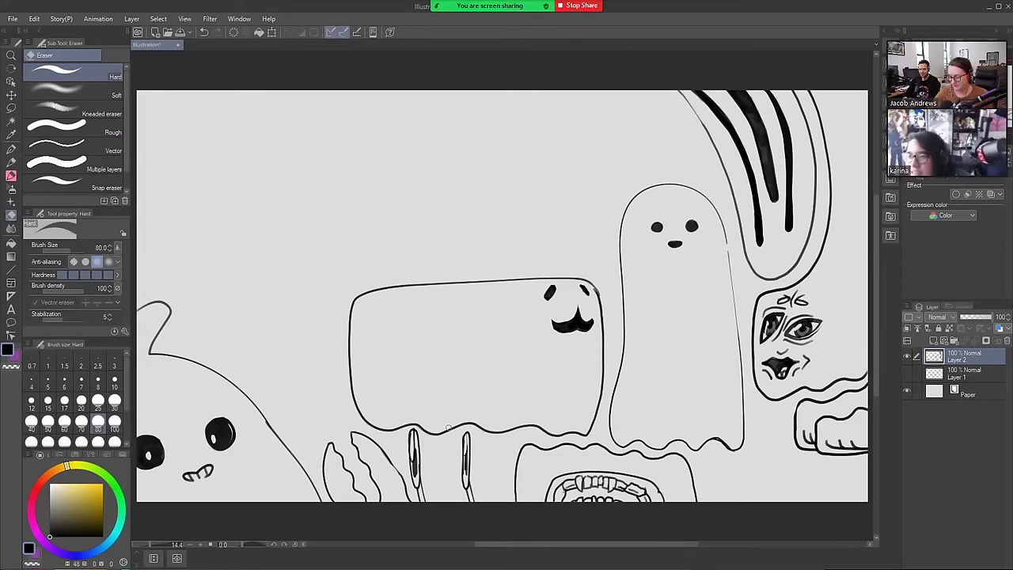
Carve small light gaps into the dark slit pupils of both eyestalks with eraser size 80
{"action": "left_click_drag", "start_coordinate": [414, 448], "coordinate": [415, 467]}
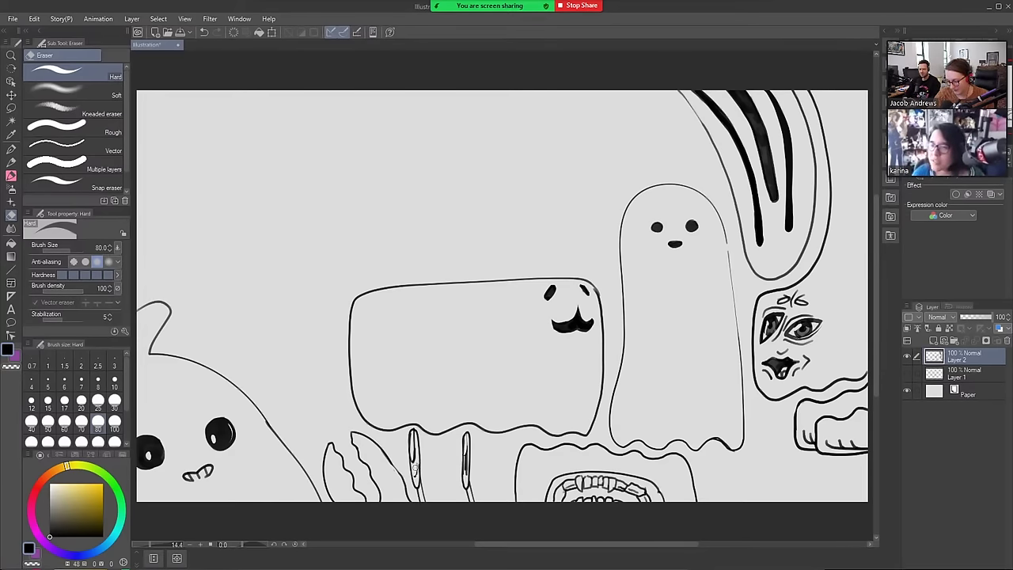
{"action": "key", "text": "b"}
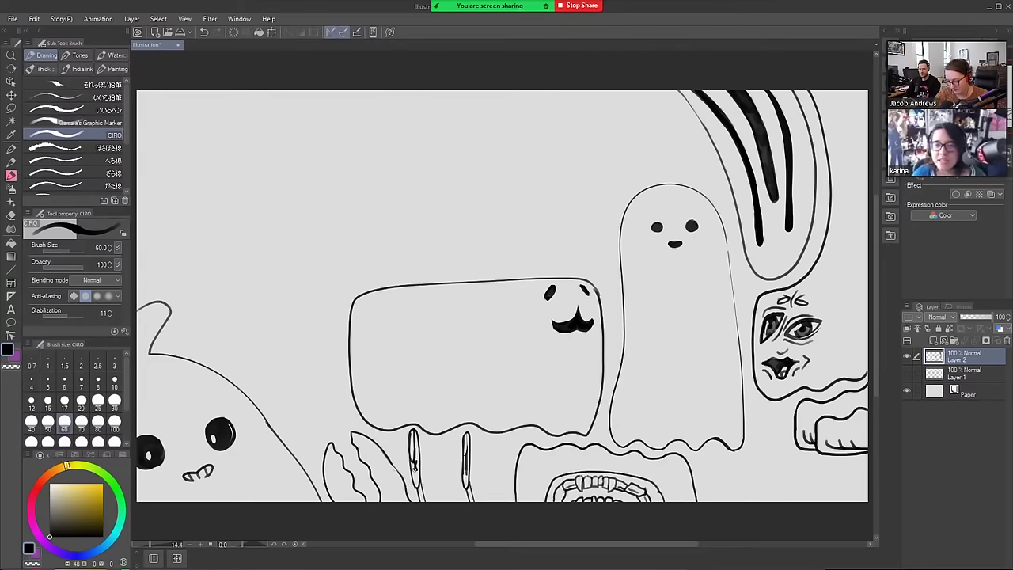
{"action": "key", "text": "e"}
{"action": "mouse_move", "coordinate": [465, 446]}
{"action": "left_mouse_down"}
{"action": "mouse_move", "coordinate": [466, 476]}
{"action": "mouse_move", "coordinate": [467, 456]}
{"action": "mouse_move", "coordinate": [467, 465]}
{"action": "left_mouse_up"}
Draw a little peaked ghost with two eyes and an open mouth below the detailed face, its wavy outline running to the canvas edge
{"action": "key", "text": "b"}
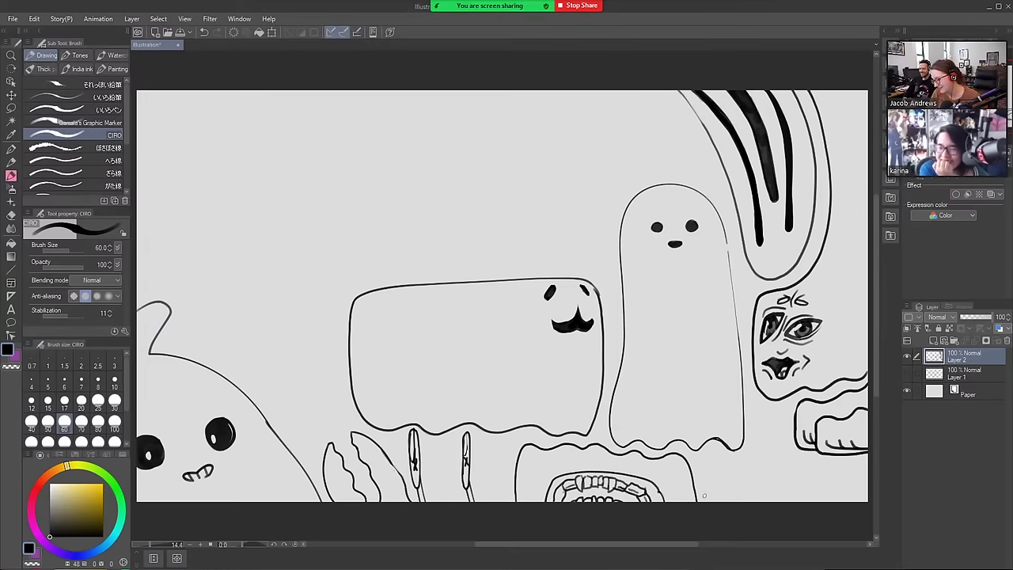
{"action": "mouse_move", "coordinate": [705, 500]}
{"action": "left_mouse_down"}
{"action": "mouse_move", "coordinate": [711, 458]}
{"action": "mouse_move", "coordinate": [746, 460]}
{"action": "mouse_move", "coordinate": [766, 416]}
{"action": "mouse_move", "coordinate": [778, 418]}
{"action": "mouse_move", "coordinate": [797, 458]}
{"action": "mouse_move", "coordinate": [876, 467]}
{"action": "left_mouse_up"}
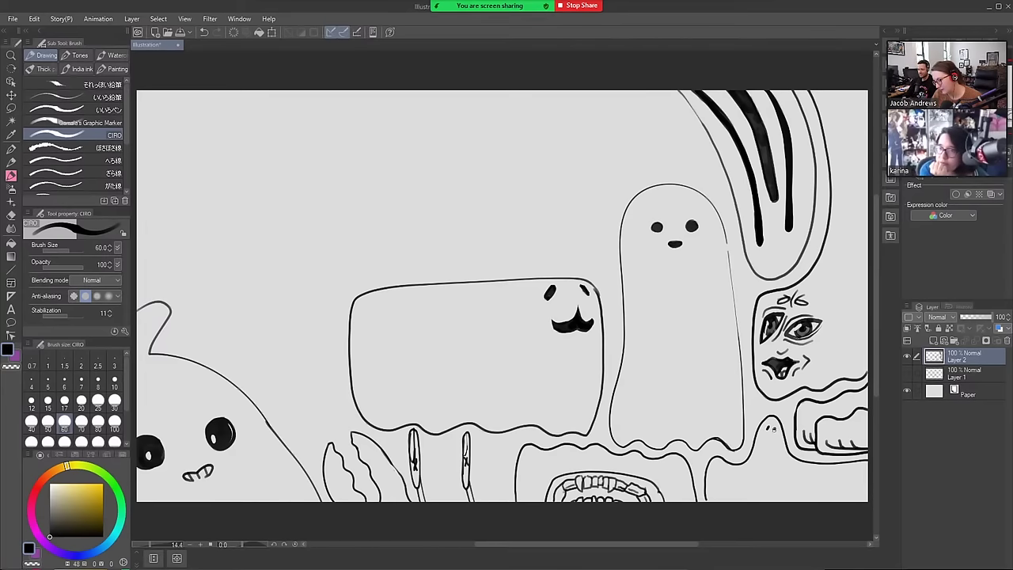
{"action": "left_click_drag", "start_coordinate": [773, 425], "coordinate": [775, 432]}
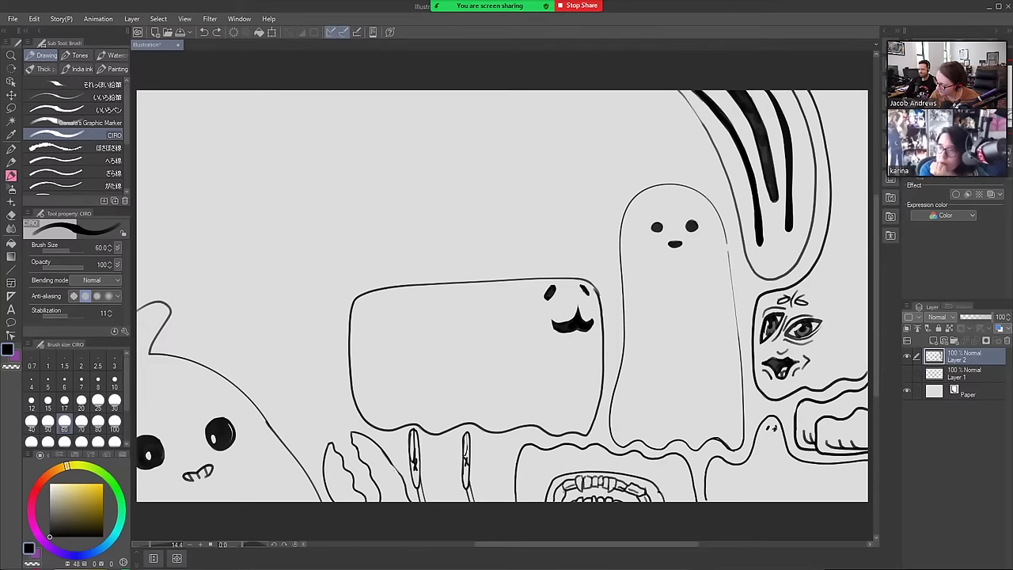
{"action": "left_click", "coordinate": [774, 428]}
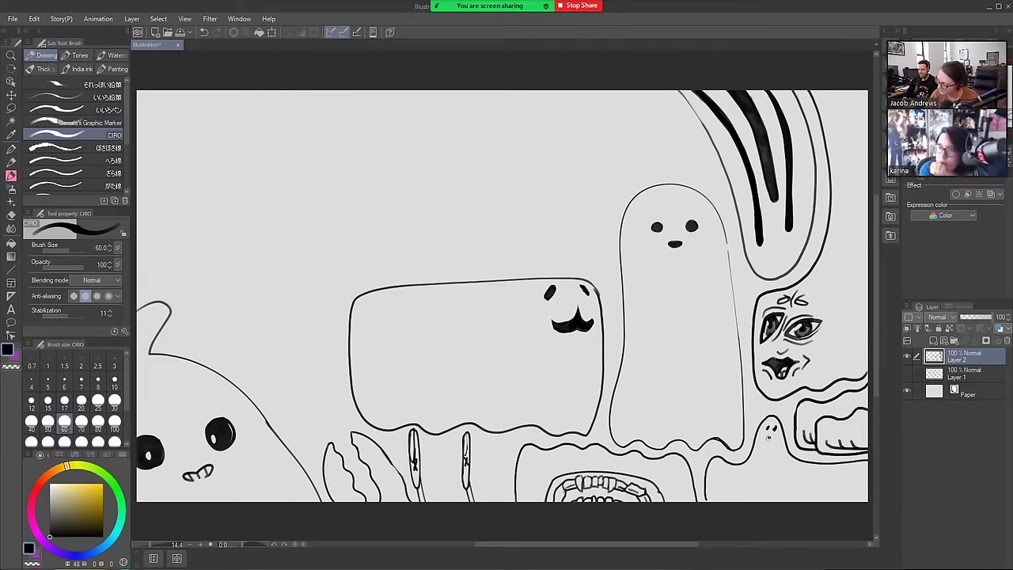
{"action": "left_click_drag", "start_coordinate": [767, 435], "coordinate": [773, 440]}
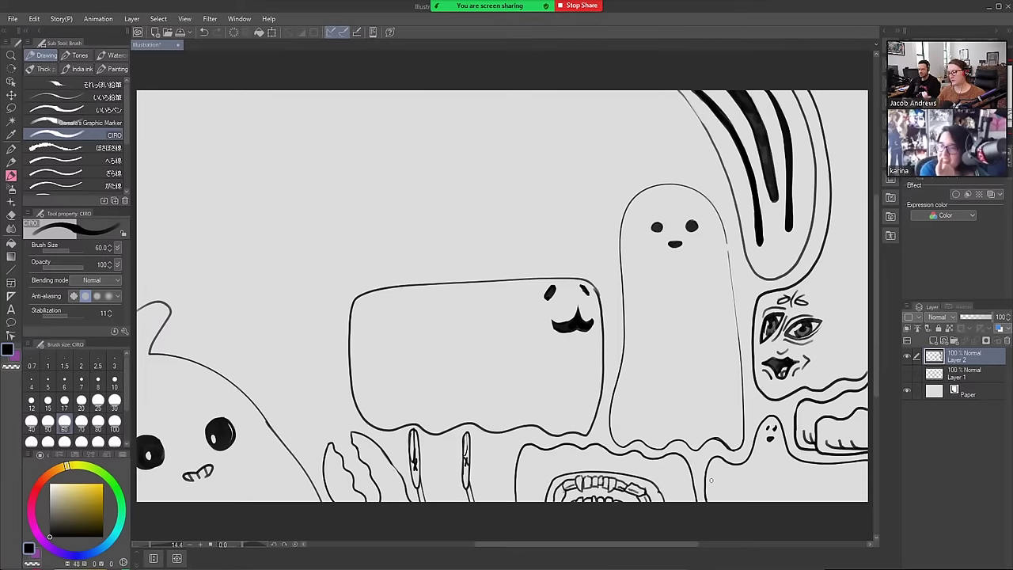
{"action": "key", "text": "e"}
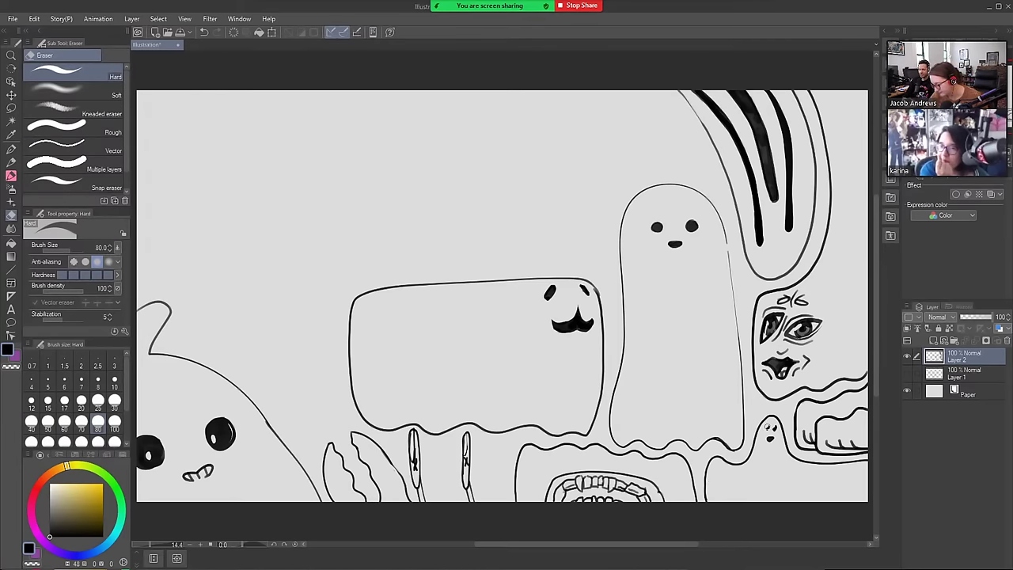
Draw two small ovals above the little peaked ghost's head and slender closed loops between and beside the eyestalks
{"action": "key", "text": "b"}
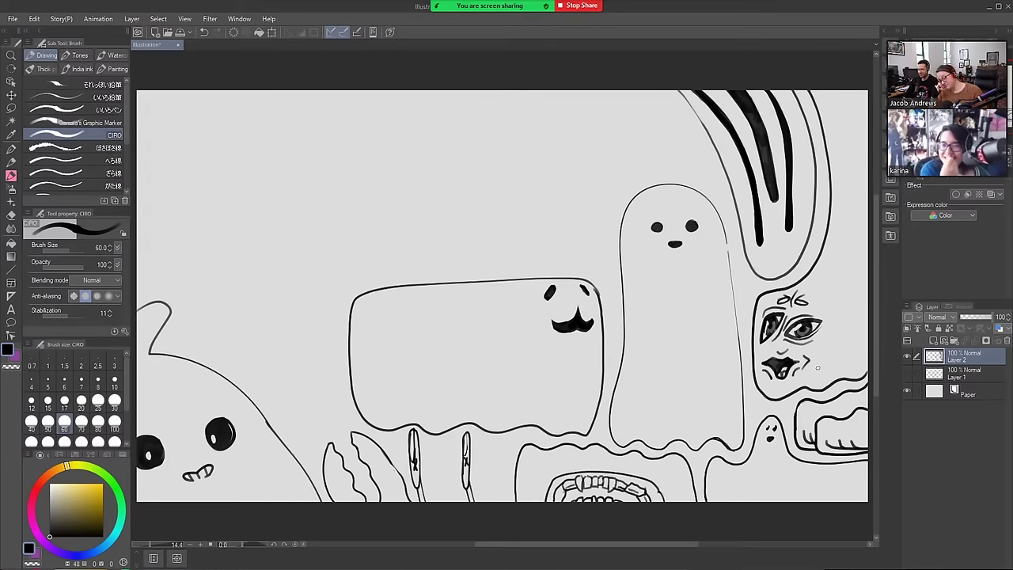
{"action": "mouse_move", "coordinate": [749, 399]}
{"action": "left_mouse_down"}
{"action": "mouse_move", "coordinate": [755, 414]}
{"action": "mouse_move", "coordinate": [752, 403]}
{"action": "mouse_move", "coordinate": [790, 413]}
{"action": "mouse_move", "coordinate": [787, 404]}
{"action": "left_mouse_up"}
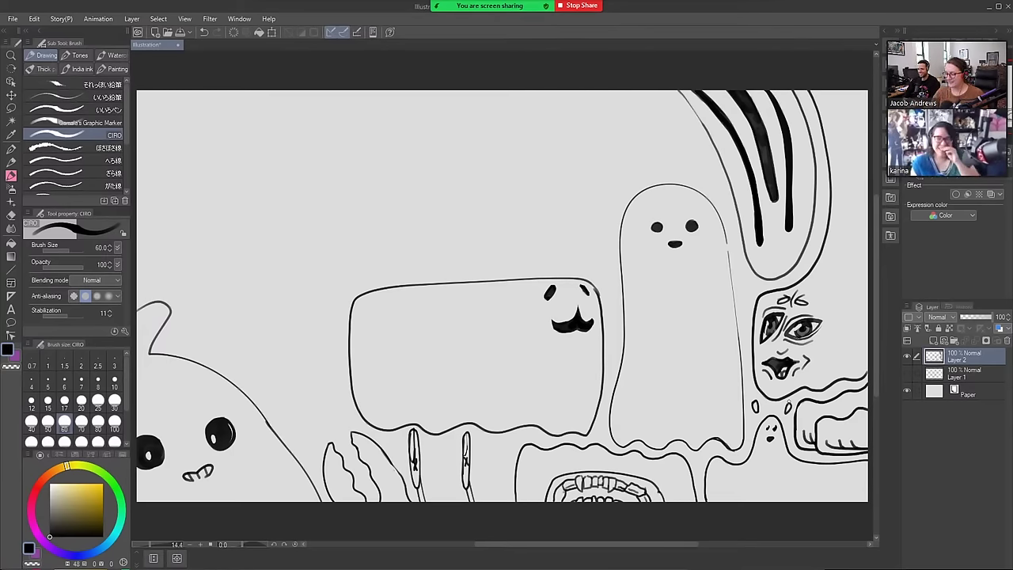
{"action": "mouse_move", "coordinate": [438, 456]}
{"action": "left_mouse_down"}
{"action": "mouse_move", "coordinate": [441, 486]}
{"action": "mouse_move", "coordinate": [441, 450]}
{"action": "mouse_move", "coordinate": [500, 463]}
{"action": "mouse_move", "coordinate": [487, 488]}
{"action": "mouse_move", "coordinate": [498, 456]}
{"action": "left_mouse_up"}
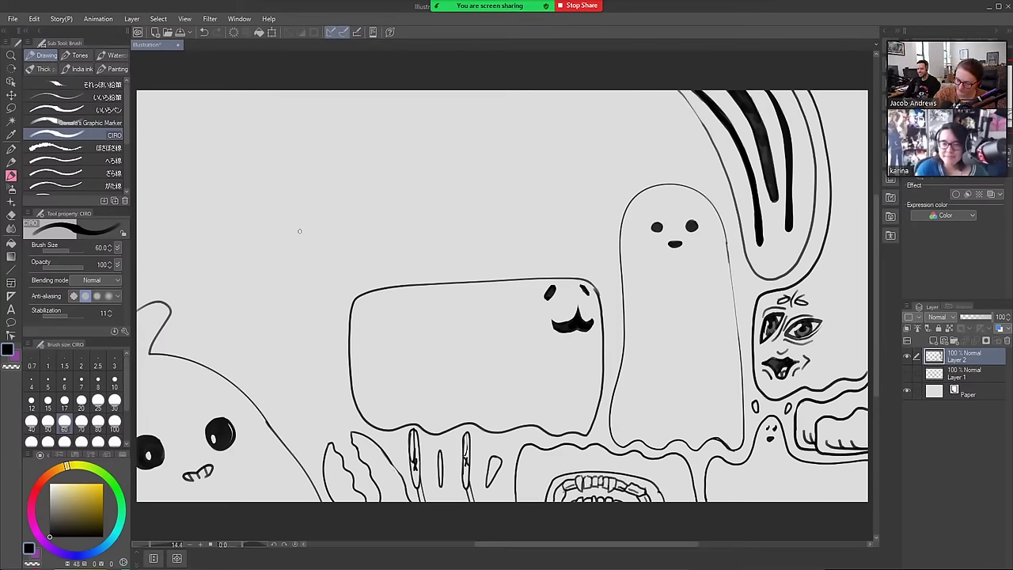
Draw a slumped ghost between the domed creature and the boxy ghost, with a tiny face at its tip and a curved inner fold
{"action": "mouse_move", "coordinate": [168, 338]}
{"action": "left_mouse_down"}
{"action": "mouse_move", "coordinate": [232, 264]}
{"action": "mouse_move", "coordinate": [296, 255]}
{"action": "mouse_move", "coordinate": [322, 278]}
{"action": "mouse_move", "coordinate": [335, 318]}
{"action": "mouse_move", "coordinate": [338, 430]}
{"action": "mouse_move", "coordinate": [297, 442]}
{"action": "mouse_move", "coordinate": [266, 398]}
{"action": "mouse_move", "coordinate": [210, 357]}
{"action": "mouse_move", "coordinate": [170, 343]}
{"action": "mouse_move", "coordinate": [170, 320]}
{"action": "left_mouse_up"}
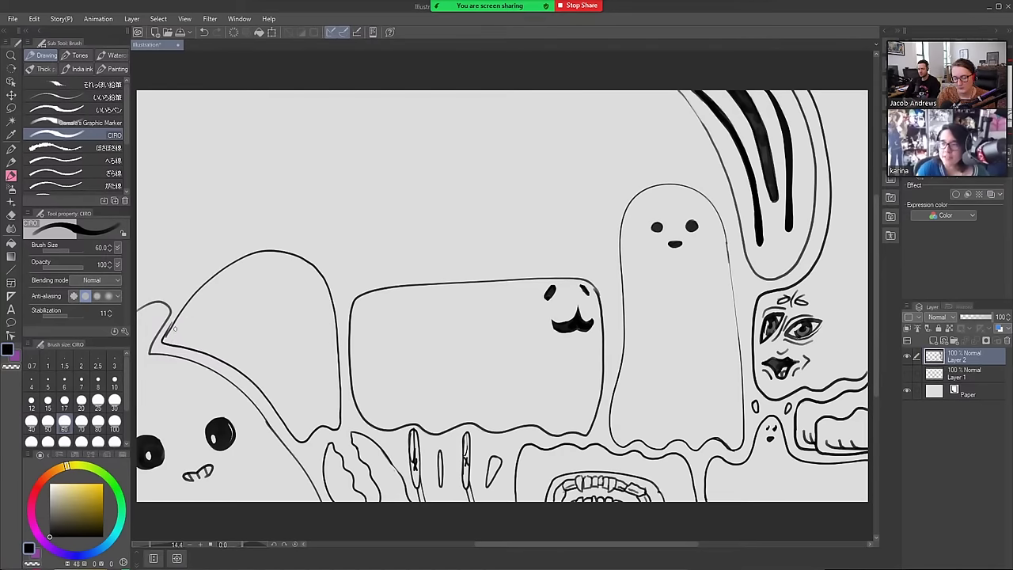
{"action": "left_click_drag", "start_coordinate": [175, 327], "coordinate": [180, 318]}
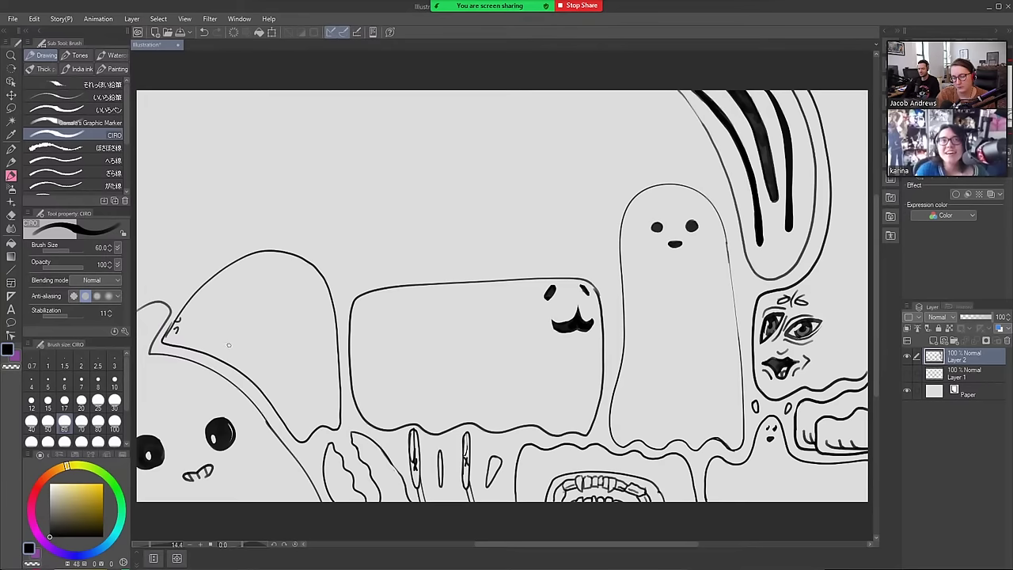
{"action": "mouse_move", "coordinate": [231, 348]}
{"action": "left_mouse_down"}
{"action": "mouse_move", "coordinate": [269, 388]}
{"action": "mouse_move", "coordinate": [266, 399]}
{"action": "left_mouse_up"}
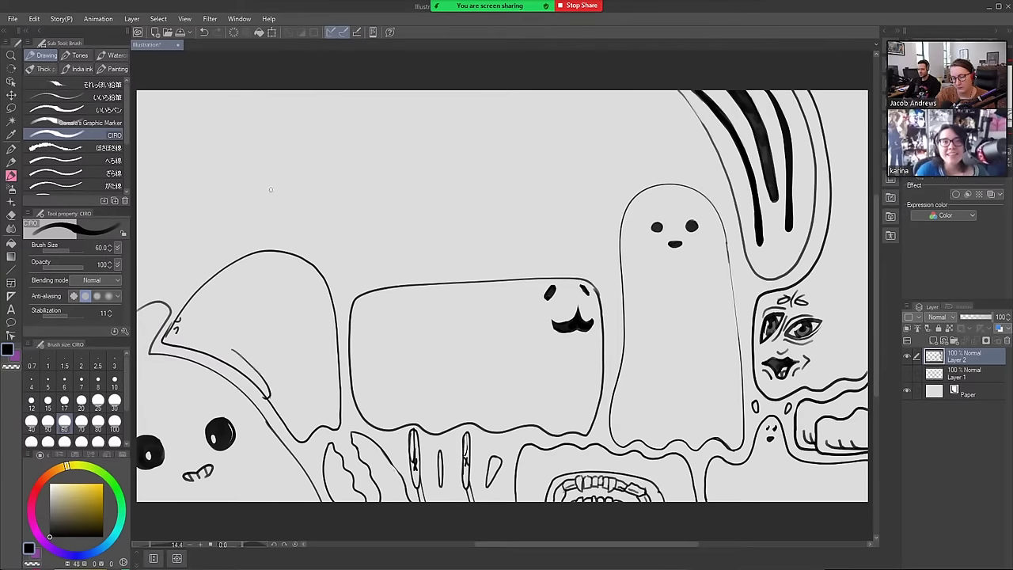
{"action": "key", "text": "ctrl+z"}
{"action": "mouse_move", "coordinate": [218, 347]}
{"action": "left_mouse_down"}
{"action": "mouse_move", "coordinate": [274, 391]}
{"action": "mouse_move", "coordinate": [277, 409]}
{"action": "left_mouse_up"}
Erase the slumped ghost's pointed tip and redraw its sloping outline with brush size 60
{"action": "key", "text": "e"}
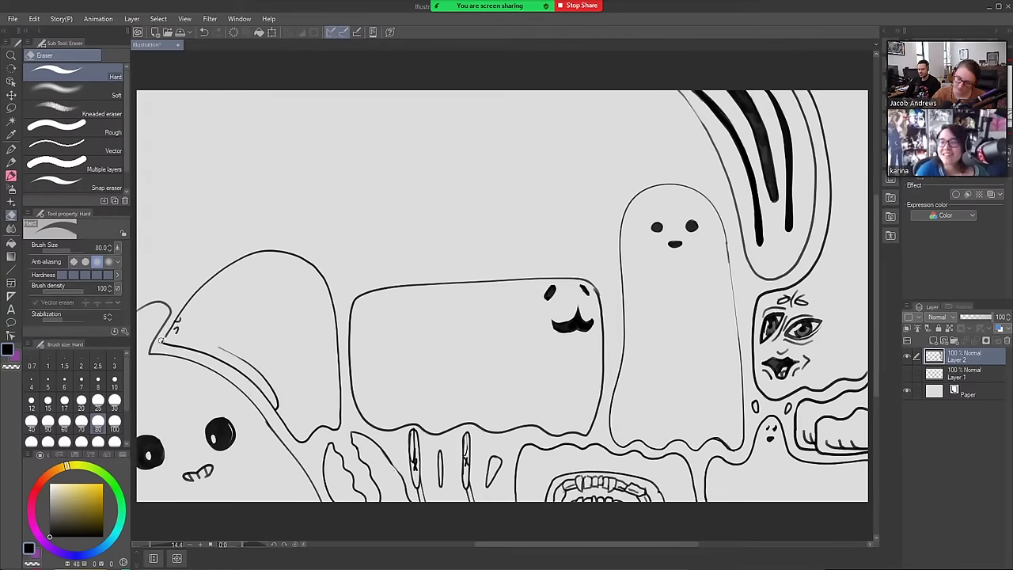
{"action": "key", "text": "b"}
{"action": "left_click_drag", "start_coordinate": [163, 342], "coordinate": [218, 274]}
{"action": "key", "text": "ctrl+z"}
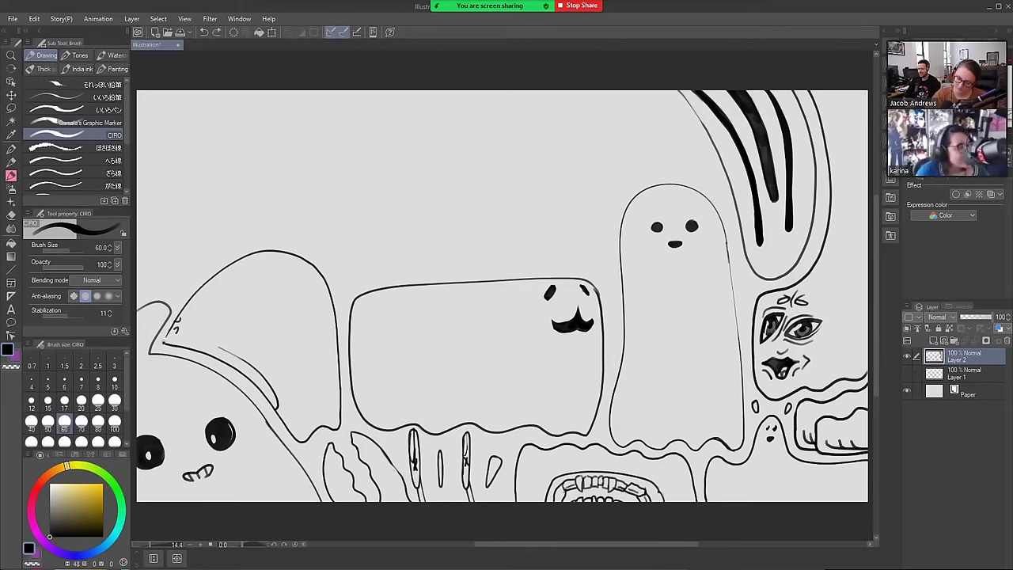
{"action": "mouse_move", "coordinate": [164, 342]}
{"action": "left_mouse_down"}
{"action": "mouse_move", "coordinate": [203, 285]}
{"action": "mouse_move", "coordinate": [237, 263]}
{"action": "left_mouse_up"}
{"action": "key", "text": "ctrl+z"}
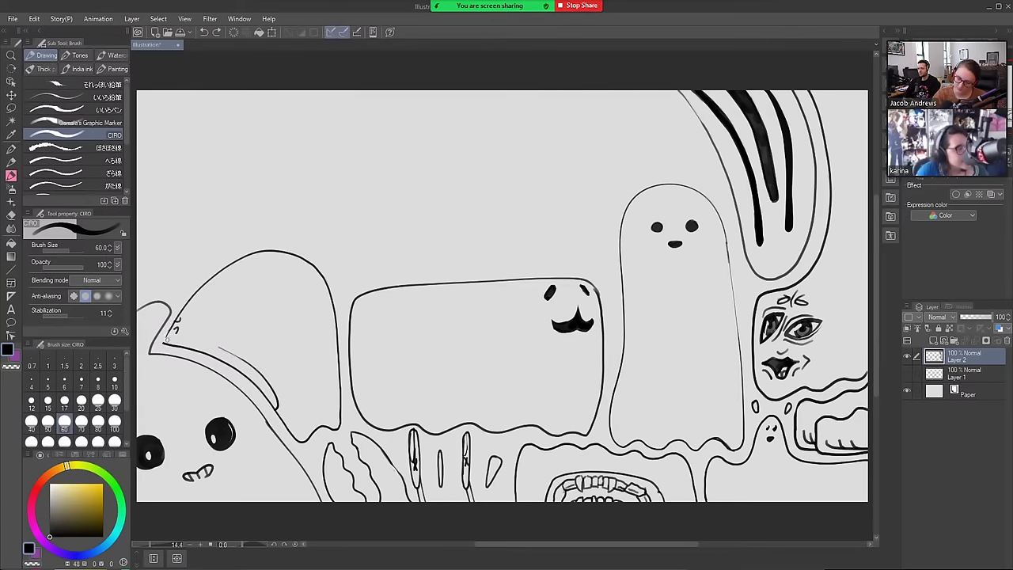
{"action": "mouse_move", "coordinate": [164, 341]}
{"action": "left_mouse_down"}
{"action": "mouse_move", "coordinate": [180, 315]}
{"action": "mouse_move", "coordinate": [267, 244]}
{"action": "left_mouse_up"}
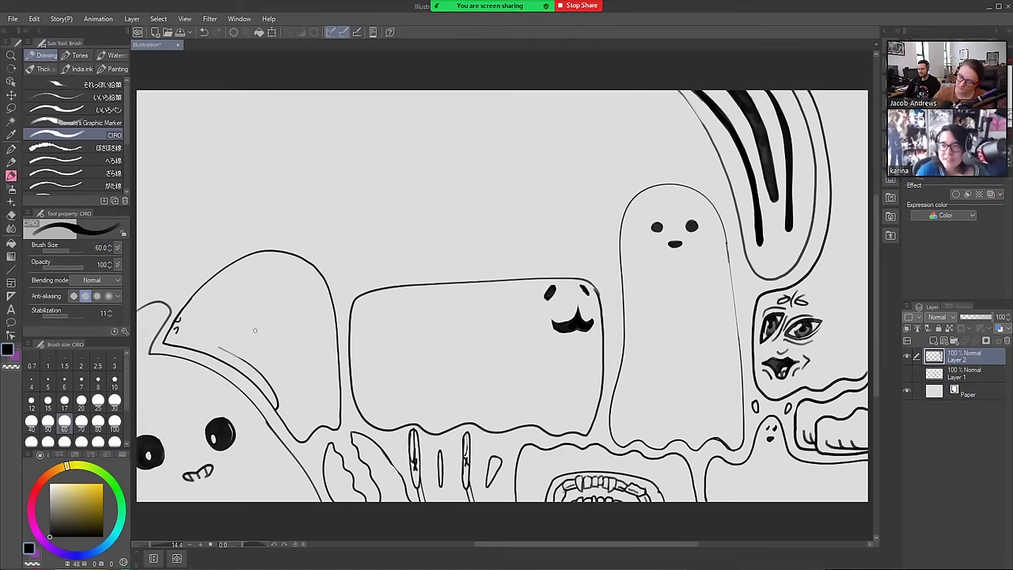
Add a dark eye to the slumped ghost's face and letter "ZZZ" above its head
{"action": "left_click_drag", "start_coordinate": [186, 317], "coordinate": [187, 318]}
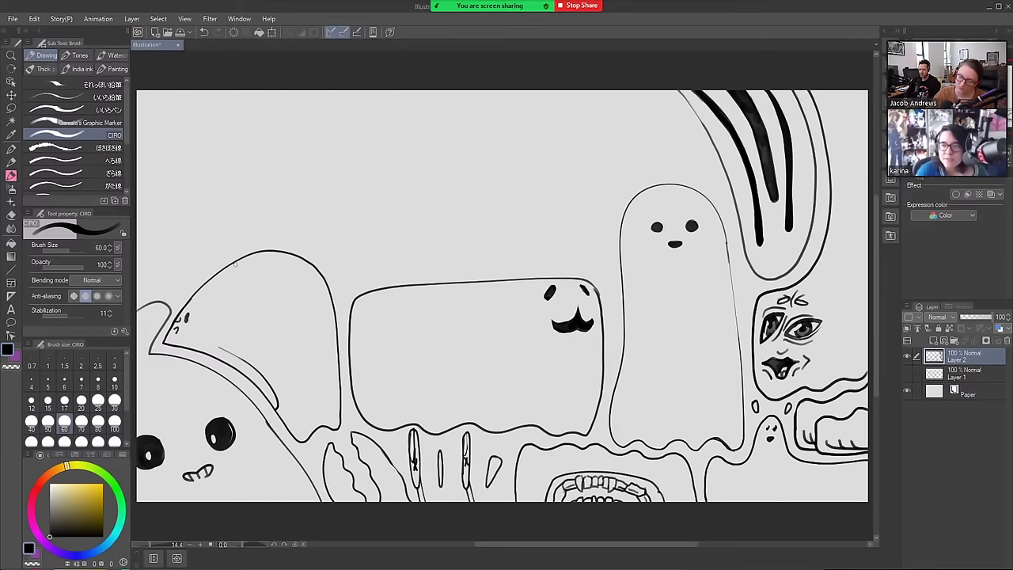
{"action": "mouse_move", "coordinate": [170, 294]}
{"action": "left_mouse_down"}
{"action": "mouse_move", "coordinate": [179, 302]}
{"action": "mouse_move", "coordinate": [201, 283]}
{"action": "left_mouse_up"}
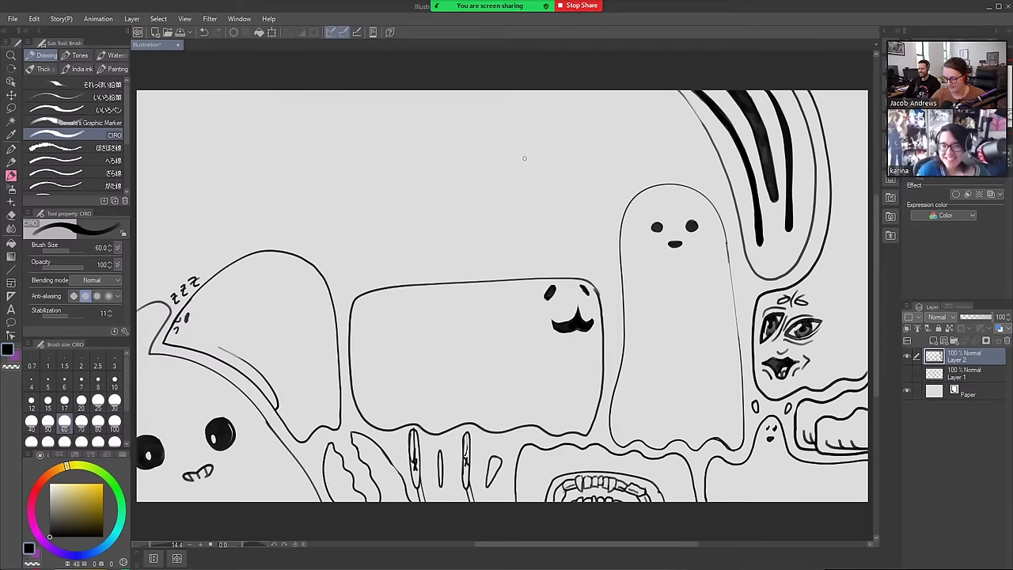
Draw a large rounded outline sweeping from the canvas's top edge to its left edge, and add small marks to the slumped ghost's face
{"action": "mouse_move", "coordinate": [272, 87]}
{"action": "left_mouse_down"}
{"action": "mouse_move", "coordinate": [288, 103]}
{"action": "mouse_move", "coordinate": [283, 163]}
{"action": "mouse_move", "coordinate": [137, 297]}
{"action": "left_mouse_up"}
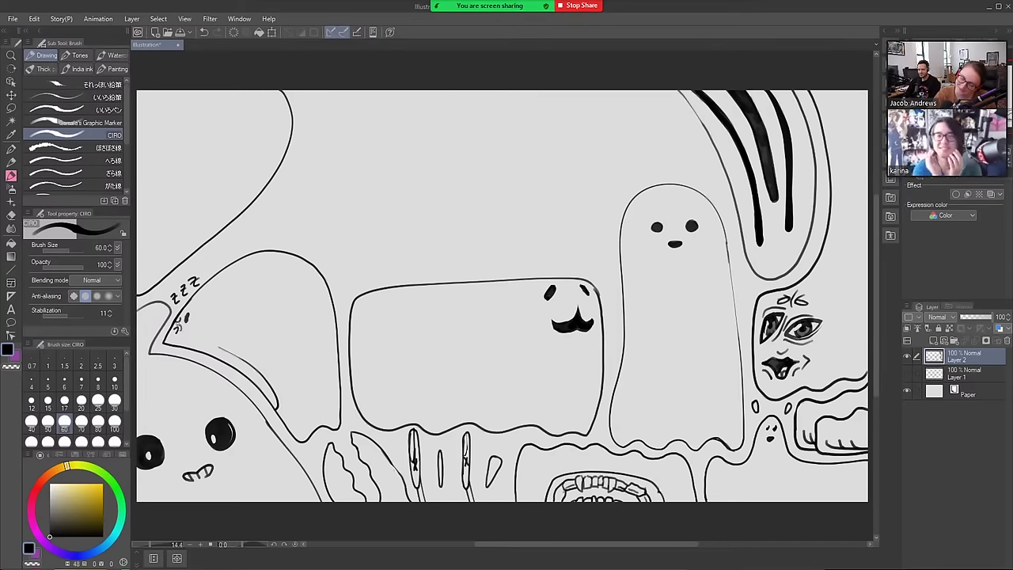
{"action": "left_click_drag", "start_coordinate": [175, 325], "coordinate": [185, 322]}
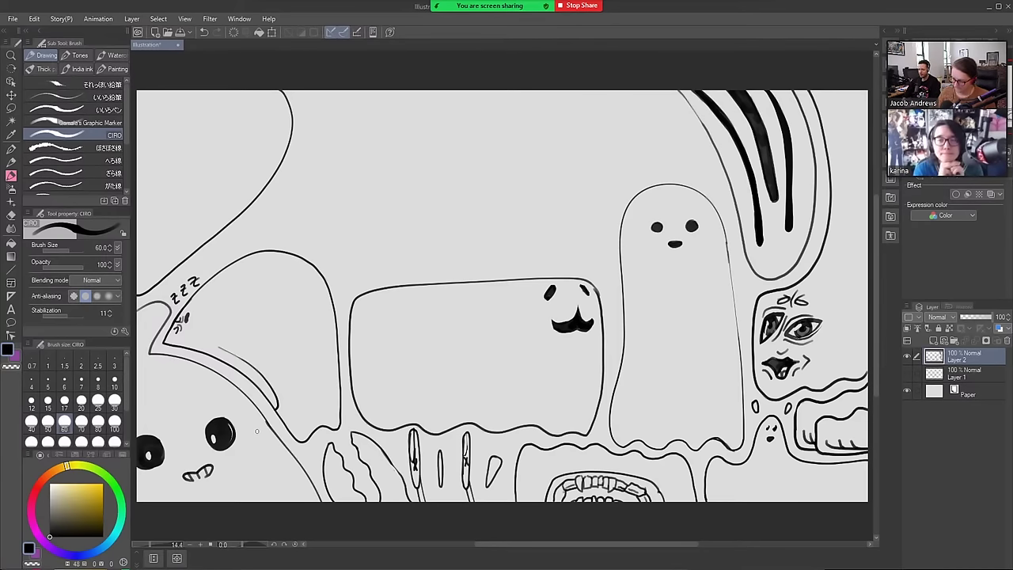
{"action": "mouse_move", "coordinate": [379, 448]}
{"action": "left_mouse_down"}
{"action": "mouse_move", "coordinate": [412, 500]}
{"action": "mouse_move", "coordinate": [380, 452]}
{"action": "mouse_move", "coordinate": [413, 506]}
{"action": "left_mouse_up"}
{"action": "key", "text": "e"}
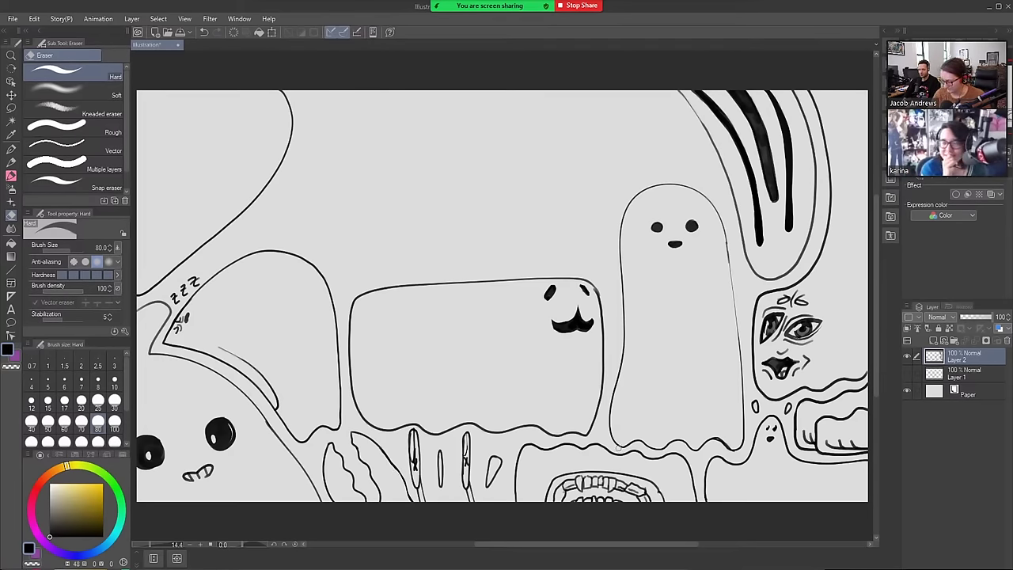
{"action": "key", "text": "b"}
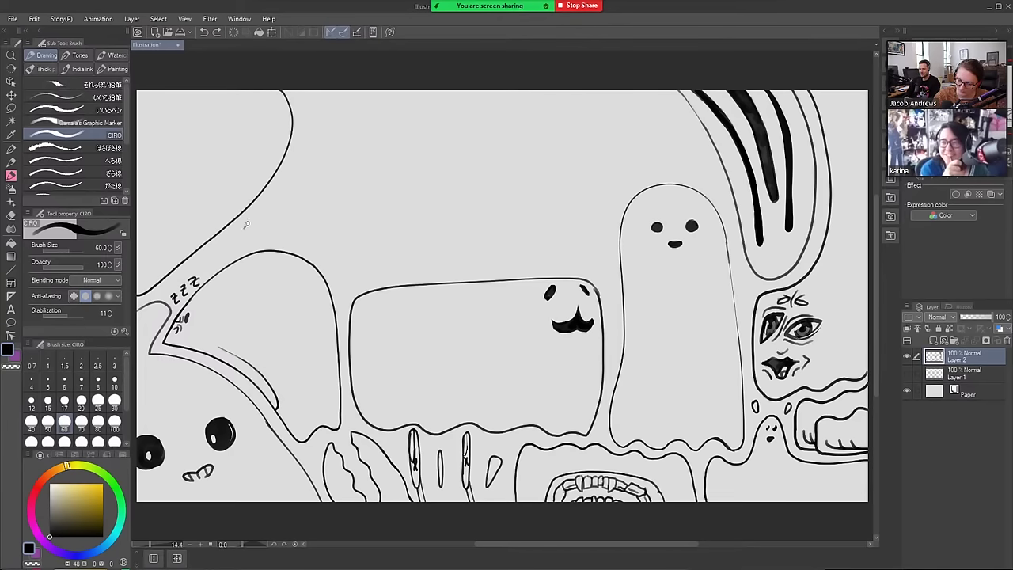
{"action": "mouse_move", "coordinate": [243, 228]}
{"action": "left_mouse_down"}
{"action": "mouse_move", "coordinate": [280, 194]}
{"action": "mouse_move", "coordinate": [305, 202]}
{"action": "mouse_move", "coordinate": [317, 230]}
{"action": "mouse_move", "coordinate": [321, 215]}
{"action": "mouse_move", "coordinate": [326, 244]}
{"action": "mouse_move", "coordinate": [310, 253]}
{"action": "left_mouse_up"}
{"action": "key", "text": "ctrl+z"}
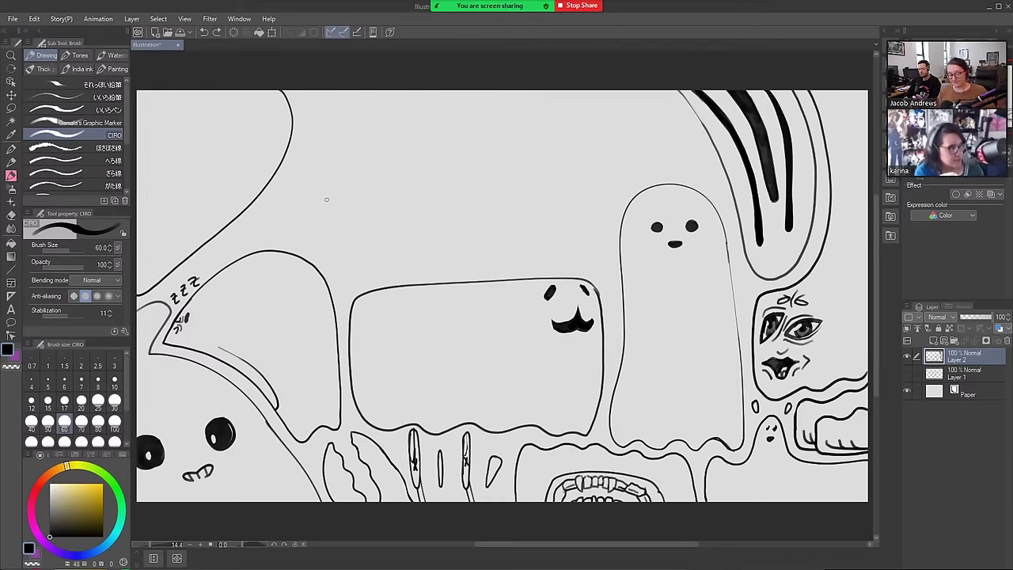
{"action": "mouse_move", "coordinate": [231, 230]}
{"action": "left_mouse_down"}
{"action": "mouse_move", "coordinate": [275, 191]}
{"action": "mouse_move", "coordinate": [308, 185]}
{"action": "mouse_move", "coordinate": [318, 197]}
{"action": "mouse_move", "coordinate": [311, 250]}
{"action": "mouse_move", "coordinate": [296, 222]}
{"action": "mouse_move", "coordinate": [299, 193]}
{"action": "mouse_move", "coordinate": [297, 213]}
{"action": "mouse_move", "coordinate": [309, 193]}
{"action": "mouse_move", "coordinate": [284, 252]}
{"action": "left_mouse_up"}
{"action": "key", "text": "ctrl+z"}
{"action": "key", "text": "ctrl+z"}
{"action": "key", "text": "ctrl+z"}
Draw a small ghost with pointed ears, slit eyes and an angular mouth atop the slumped ghost, with angular line details beside its face
{"action": "mouse_move", "coordinate": [290, 205]}
{"action": "left_mouse_down"}
{"action": "mouse_move", "coordinate": [286, 250]}
{"action": "mouse_move", "coordinate": [292, 213]}
{"action": "mouse_move", "coordinate": [291, 247]}
{"action": "mouse_move", "coordinate": [299, 231]}
{"action": "mouse_move", "coordinate": [312, 264]}
{"action": "left_mouse_up"}
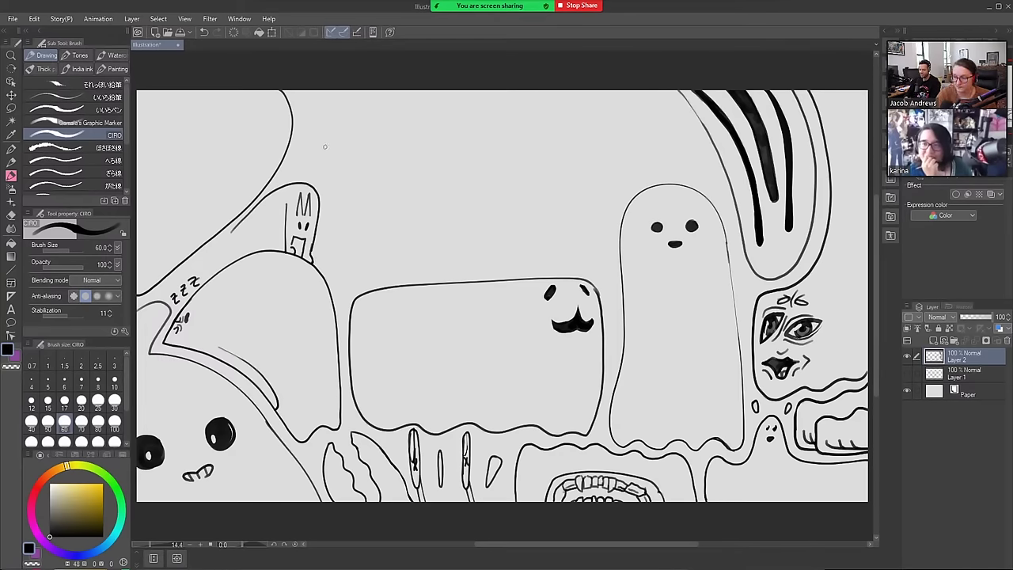
{"action": "mouse_move", "coordinate": [260, 214]}
{"action": "left_mouse_down"}
{"action": "mouse_move", "coordinate": [274, 253]}
{"action": "mouse_move", "coordinate": [285, 250]}
{"action": "mouse_move", "coordinate": [279, 221]}
{"action": "mouse_move", "coordinate": [268, 229]}
{"action": "left_mouse_up"}
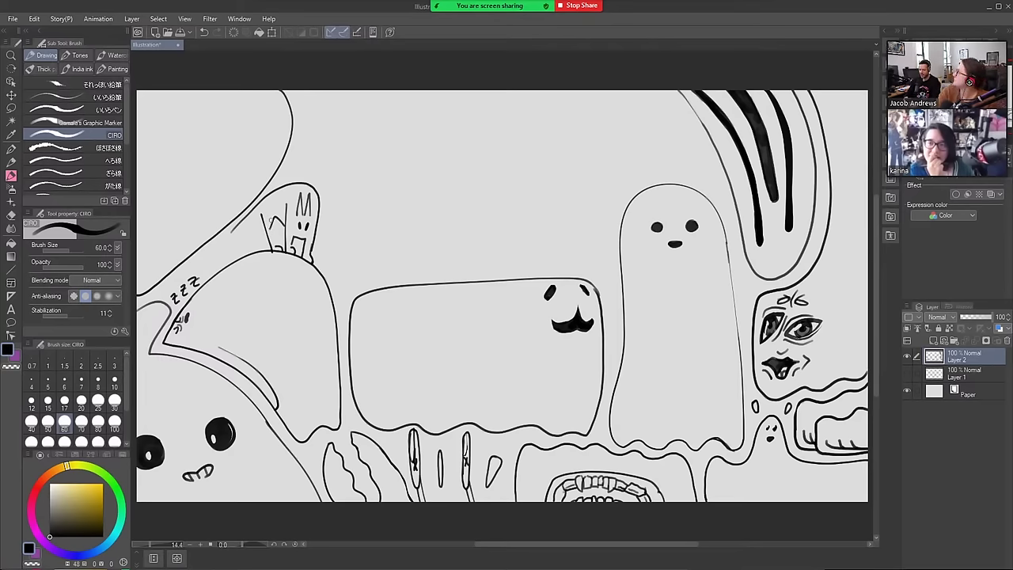
{"action": "key", "text": "ctrl+z"}
{"action": "mouse_move", "coordinate": [284, 227]}
{"action": "left_mouse_down"}
{"action": "mouse_move", "coordinate": [275, 220]}
{"action": "mouse_move", "coordinate": [278, 247]}
{"action": "left_mouse_up"}
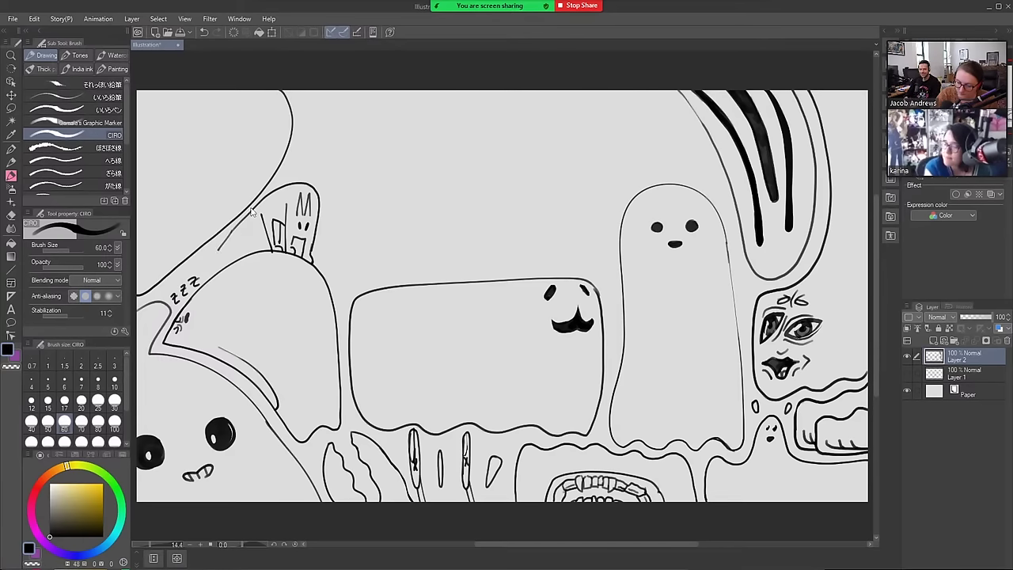
Erase the stray line trailing behind the small eared ghost and draw a jagged lightning-like shape in its place
{"action": "key", "text": "e"}
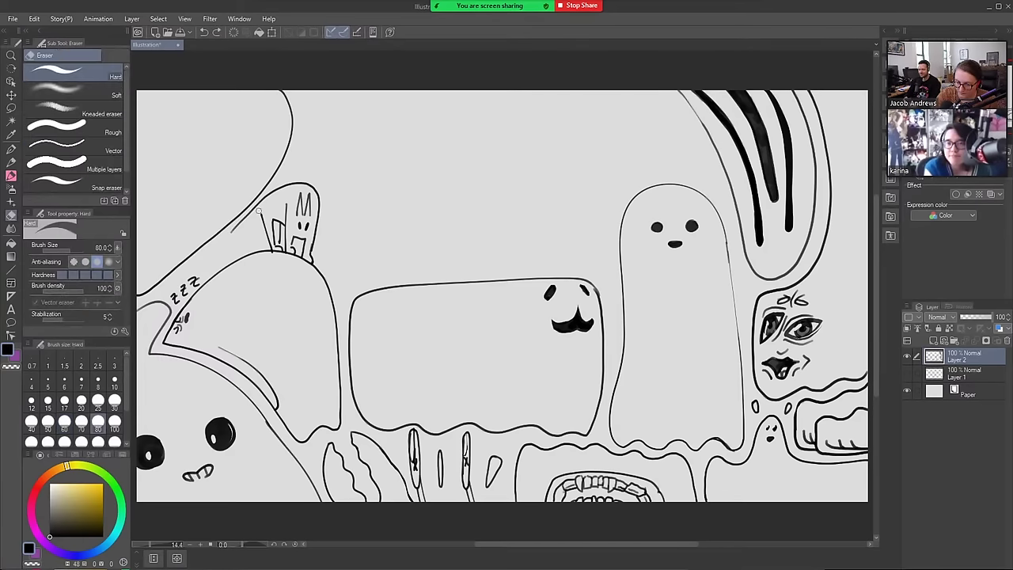
{"action": "key", "text": "b"}
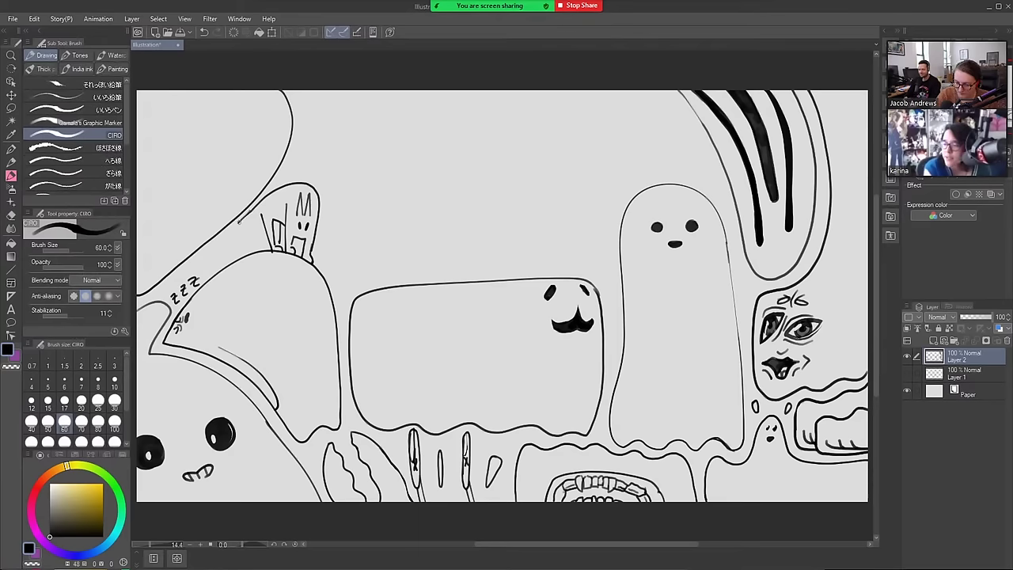
{"action": "left_click_drag", "start_coordinate": [242, 218], "coordinate": [217, 259]}
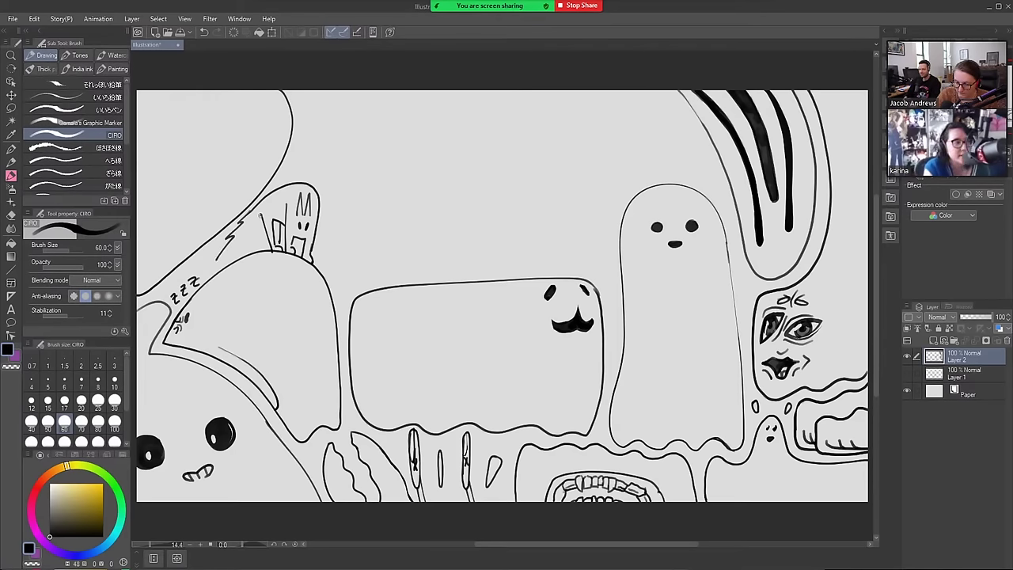
{"action": "mouse_move", "coordinate": [261, 214]}
{"action": "left_mouse_down"}
{"action": "mouse_move", "coordinate": [210, 271]}
{"action": "mouse_move", "coordinate": [227, 244]}
{"action": "left_mouse_up"}
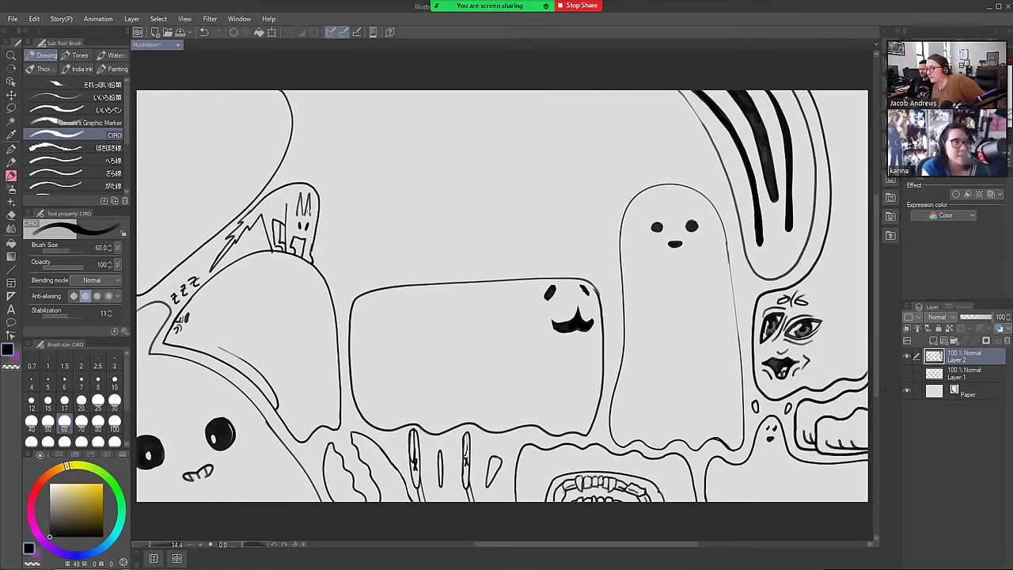
Erase the small eared ghost's slit eyes and replace them with two tiny dots
{"action": "key", "text": "e"}
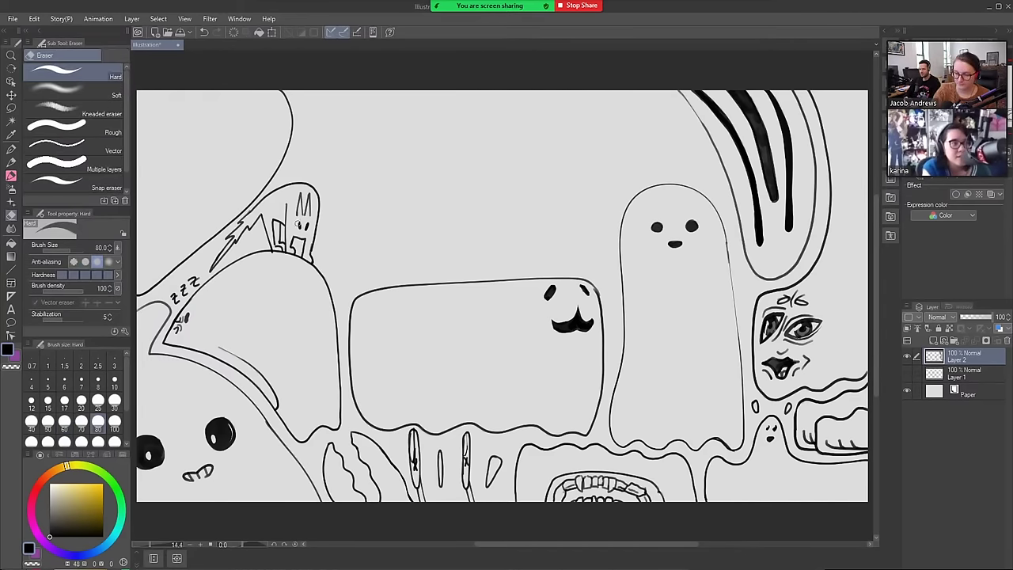
{"action": "key", "text": "b"}
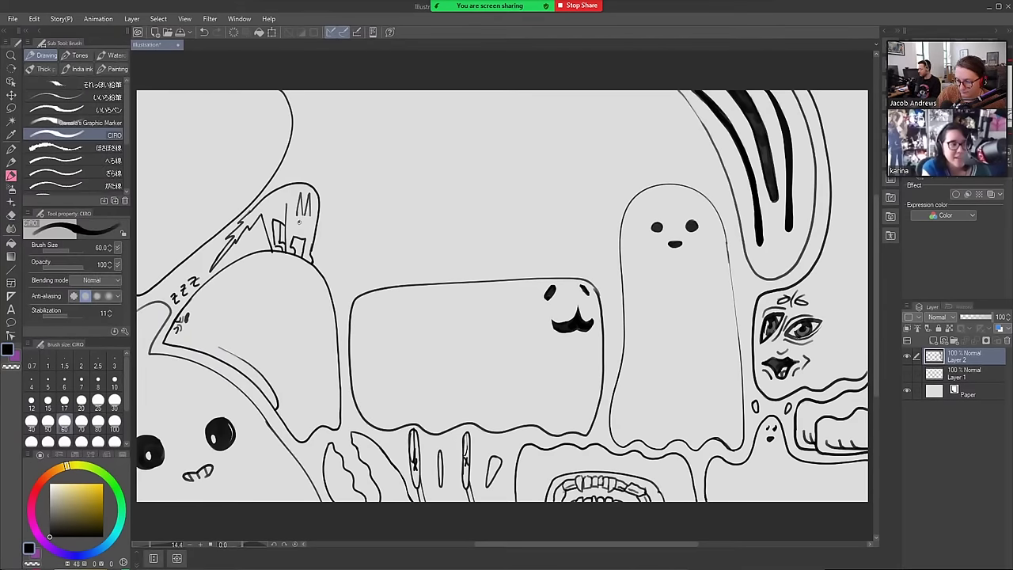
{"action": "left_click", "coordinate": [300, 221]}
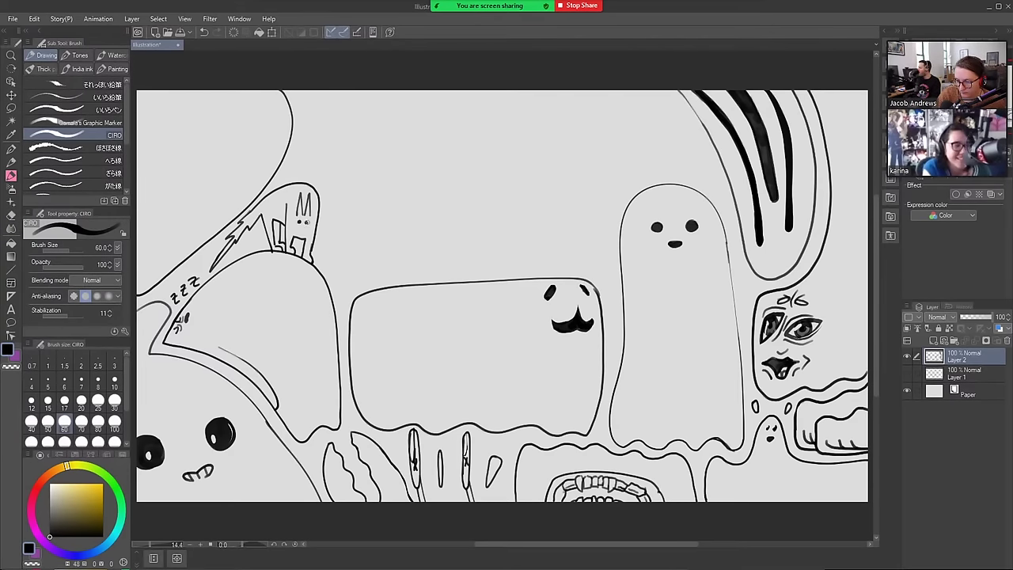
Tidy the small eared ghost's dot eyes
{"action": "left_click", "coordinate": [306, 222]}
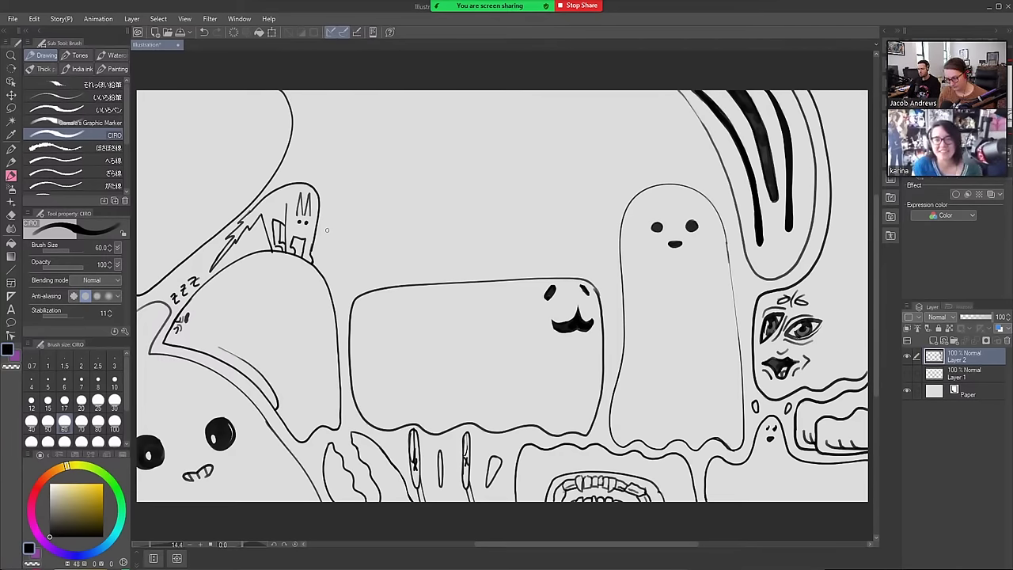
{"action": "key", "text": "e"}
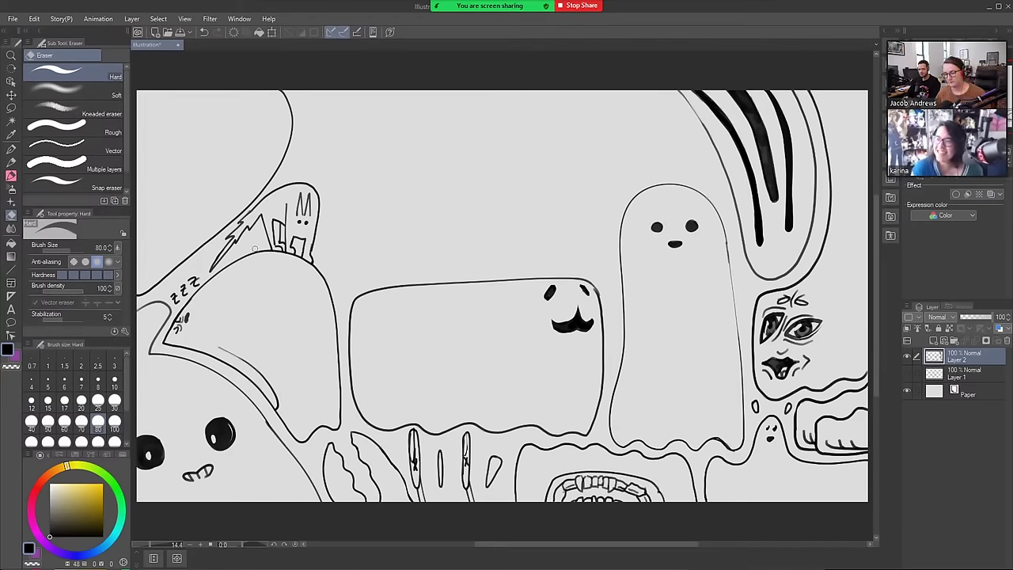
{"action": "key", "text": "b"}
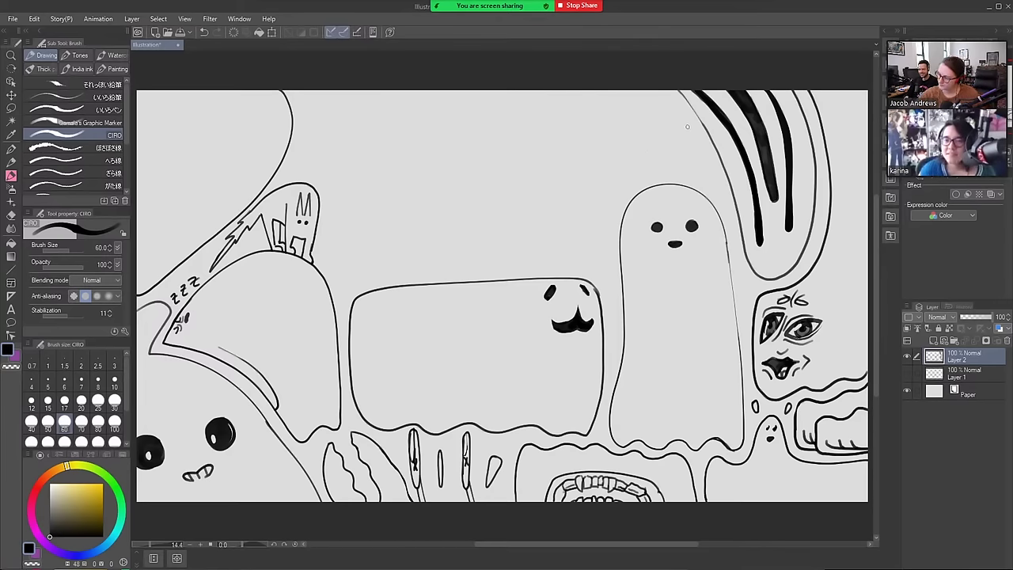
Draw a large ghost arching over the tall ghost's head, with a rounded face panel holding crossed shapes at the canvas's top edge
{"action": "mouse_move", "coordinate": [694, 130]}
{"action": "left_mouse_down"}
{"action": "mouse_move", "coordinate": [707, 170]}
{"action": "mouse_move", "coordinate": [630, 183]}
{"action": "mouse_move", "coordinate": [601, 264]}
{"action": "mouse_move", "coordinate": [579, 269]}
{"action": "mouse_move", "coordinate": [551, 253]}
{"action": "mouse_move", "coordinate": [538, 199]}
{"action": "mouse_move", "coordinate": [544, 126]}
{"action": "mouse_move", "coordinate": [576, 90]}
{"action": "mouse_move", "coordinate": [664, 94]}
{"action": "mouse_move", "coordinate": [704, 168]}
{"action": "left_mouse_up"}
{"action": "mouse_move", "coordinate": [567, 111]}
{"action": "left_mouse_down"}
{"action": "mouse_move", "coordinate": [549, 136]}
{"action": "mouse_move", "coordinate": [554, 150]}
{"action": "mouse_move", "coordinate": [637, 114]}
{"action": "mouse_move", "coordinate": [642, 89]}
{"action": "left_mouse_up"}
{"action": "mouse_move", "coordinate": [551, 126]}
{"action": "left_mouse_down"}
{"action": "mouse_move", "coordinate": [600, 90]}
{"action": "mouse_move", "coordinate": [560, 125]}
{"action": "mouse_move", "coordinate": [612, 93]}
{"action": "mouse_move", "coordinate": [587, 125]}
{"action": "mouse_move", "coordinate": [610, 113]}
{"action": "mouse_move", "coordinate": [595, 90]}
{"action": "mouse_move", "coordinate": [569, 110]}
{"action": "left_mouse_up"}
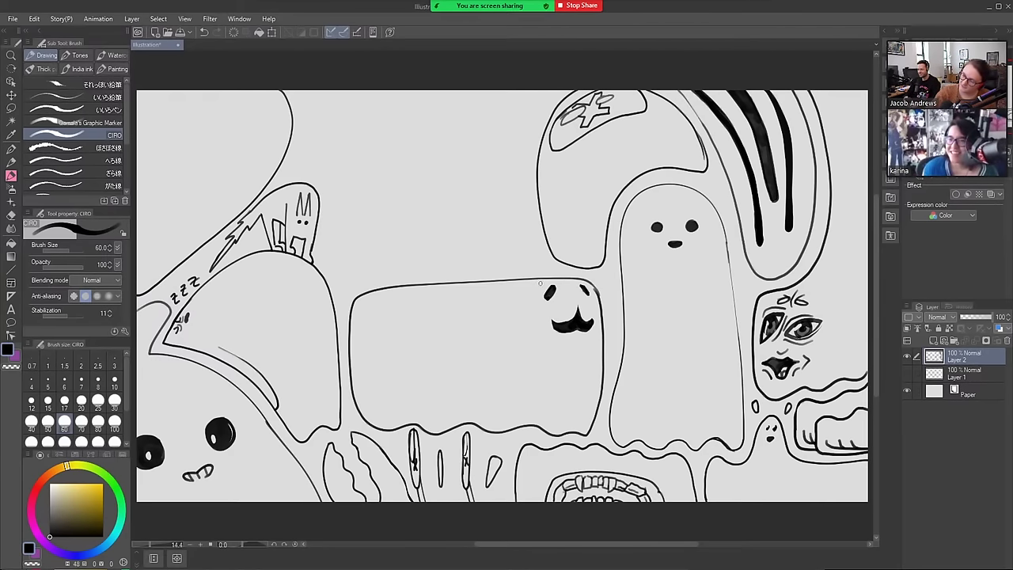
Add flared corners to both ends of the arching ghost's hem and erase the old outline inside them
{"action": "mouse_move", "coordinate": [551, 255]}
{"action": "left_mouse_down"}
{"action": "mouse_move", "coordinate": [540, 266]}
{"action": "mouse_move", "coordinate": [588, 268]}
{"action": "mouse_move", "coordinate": [541, 269]}
{"action": "mouse_move", "coordinate": [597, 269]}
{"action": "mouse_move", "coordinate": [605, 252]}
{"action": "left_mouse_up"}
{"action": "key", "text": "ctrl+z"}
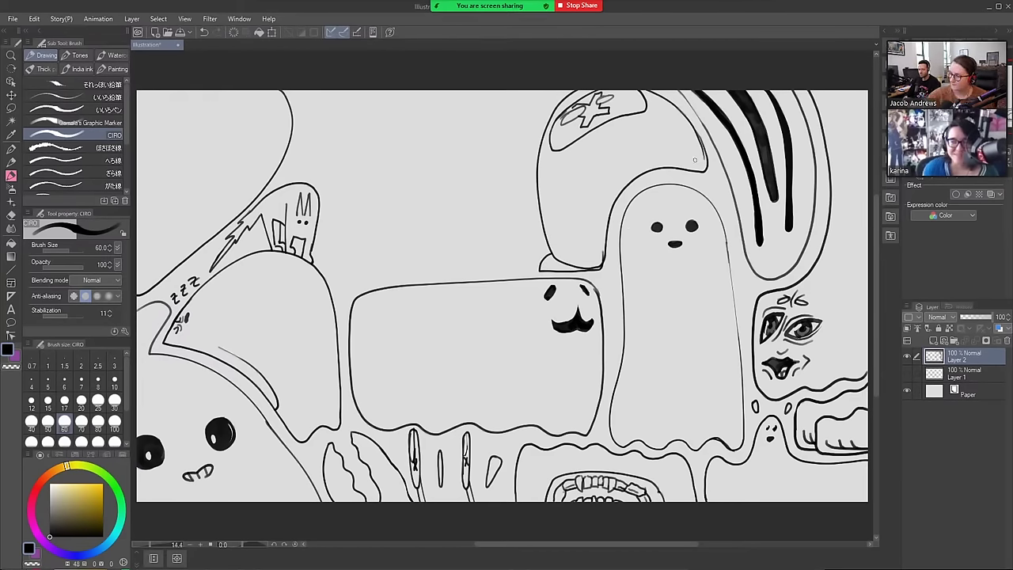
{"action": "mouse_move", "coordinate": [690, 170]}
{"action": "left_mouse_down"}
{"action": "mouse_move", "coordinate": [712, 190]}
{"action": "mouse_move", "coordinate": [702, 147]}
{"action": "left_mouse_up"}
{"action": "key", "text": "e"}
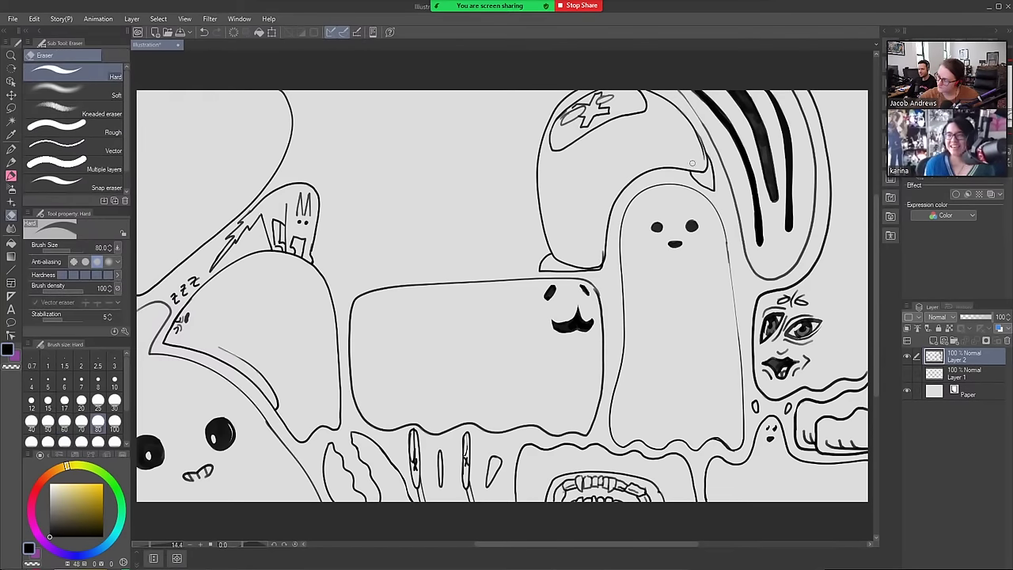
{"action": "mouse_move", "coordinate": [600, 253]}
{"action": "left_mouse_down"}
{"action": "mouse_move", "coordinate": [599, 266]}
{"action": "mouse_move", "coordinate": [553, 255]}
{"action": "left_mouse_up"}
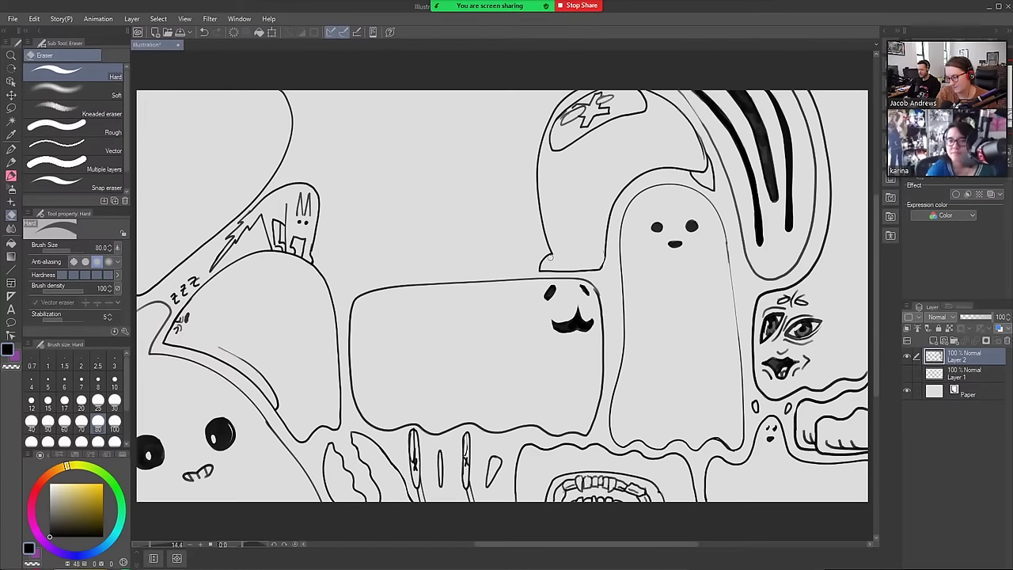
{"action": "mouse_move", "coordinate": [693, 133]}
{"action": "left_mouse_down"}
{"action": "mouse_move", "coordinate": [708, 158]}
{"action": "mouse_move", "coordinate": [694, 169]}
{"action": "mouse_move", "coordinate": [706, 158]}
{"action": "left_mouse_up"}
{"action": "key", "text": "b"}
{"action": "key", "text": "ctrl+z"}
{"action": "key", "text": "e"}
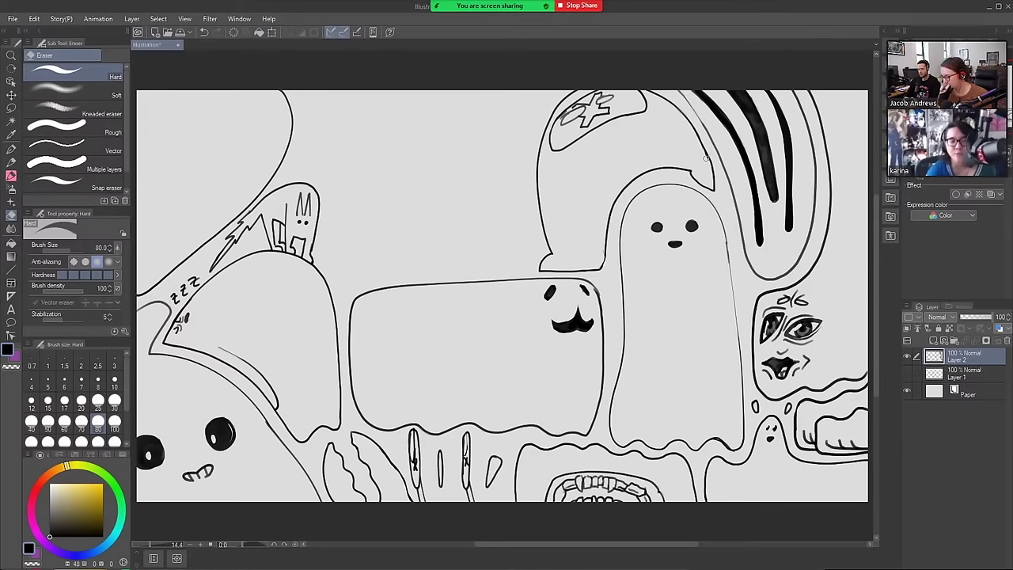
Draw a pointed ghost hanging from the canvas's top edge beside the small eared ghost, with eyes and a small mouth at the edge
{"action": "key", "text": "b"}
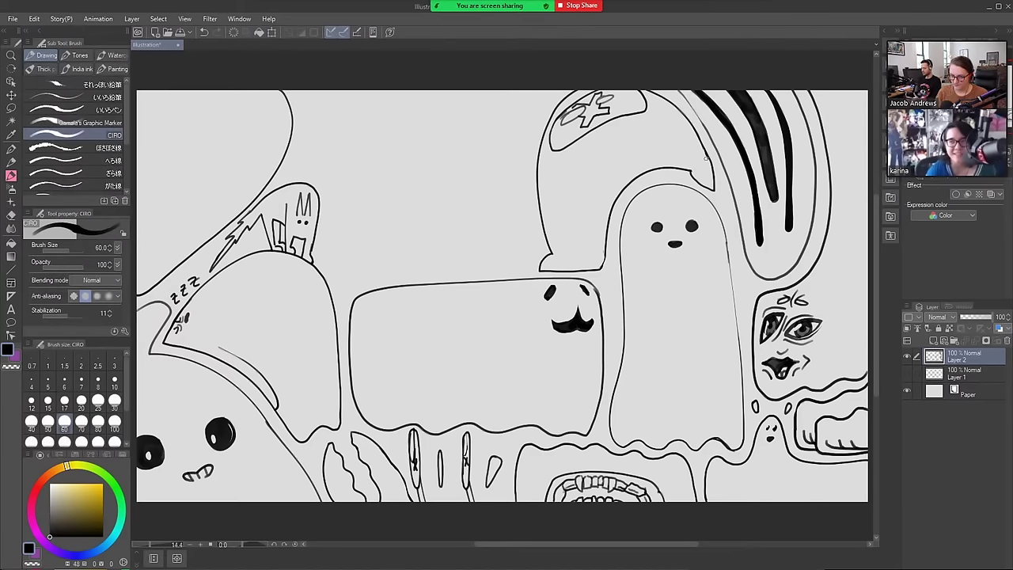
{"action": "mouse_move", "coordinate": [299, 85]}
{"action": "left_mouse_down"}
{"action": "mouse_move", "coordinate": [303, 109]}
{"action": "mouse_move", "coordinate": [286, 168]}
{"action": "mouse_move", "coordinate": [316, 167]}
{"action": "mouse_move", "coordinate": [327, 178]}
{"action": "mouse_move", "coordinate": [331, 225]}
{"action": "mouse_move", "coordinate": [418, 136]}
{"action": "mouse_move", "coordinate": [421, 79]}
{"action": "left_mouse_up"}
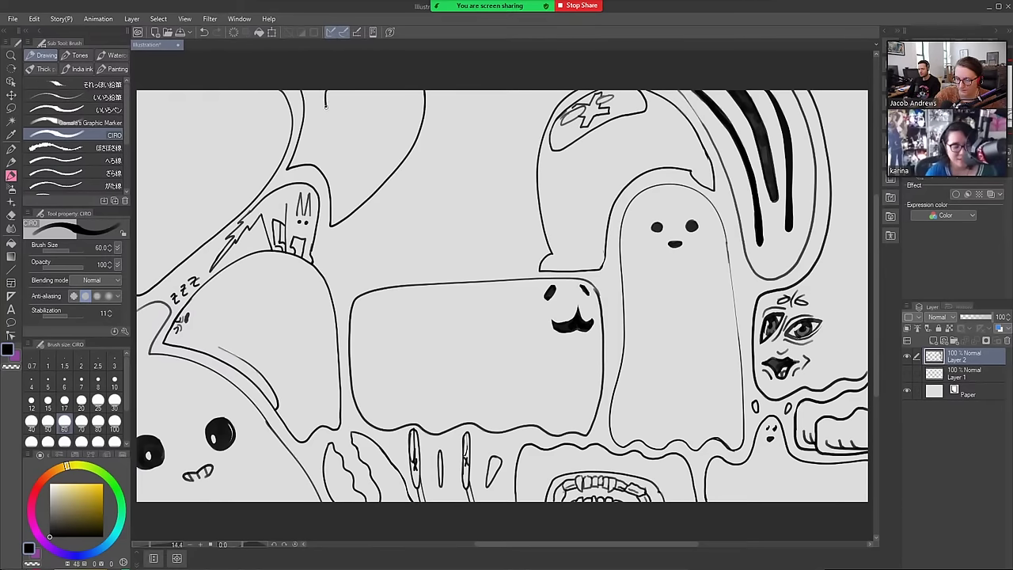
{"action": "key", "text": "ctrl+z"}
{"action": "mouse_move", "coordinate": [325, 102]}
{"action": "left_mouse_down"}
{"action": "mouse_move", "coordinate": [349, 86]}
{"action": "mouse_move", "coordinate": [340, 102]}
{"action": "mouse_move", "coordinate": [356, 91]}
{"action": "left_mouse_up"}
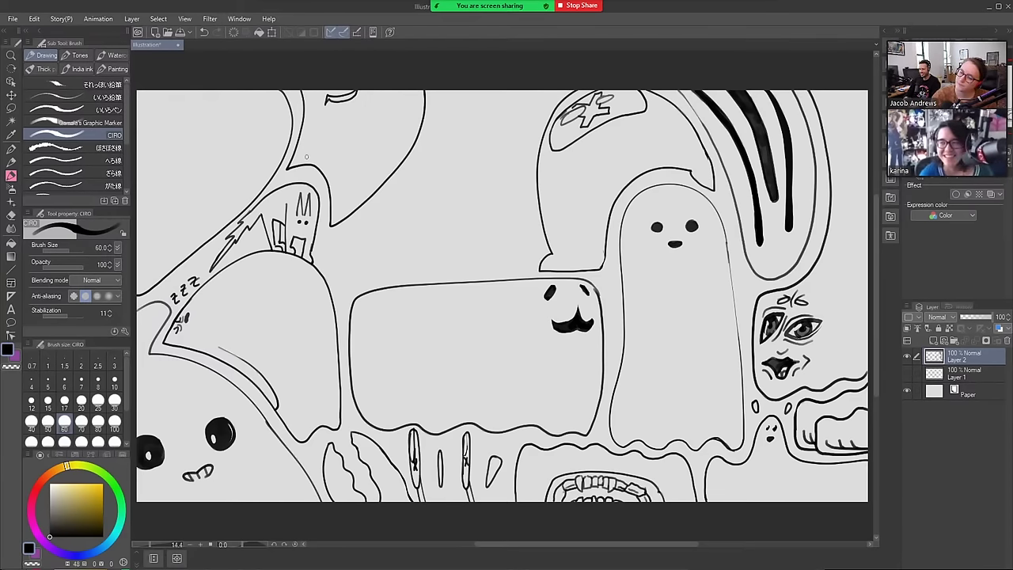
{"action": "key", "text": "ctrl+z"}
{"action": "key", "text": "ctrl+z"}
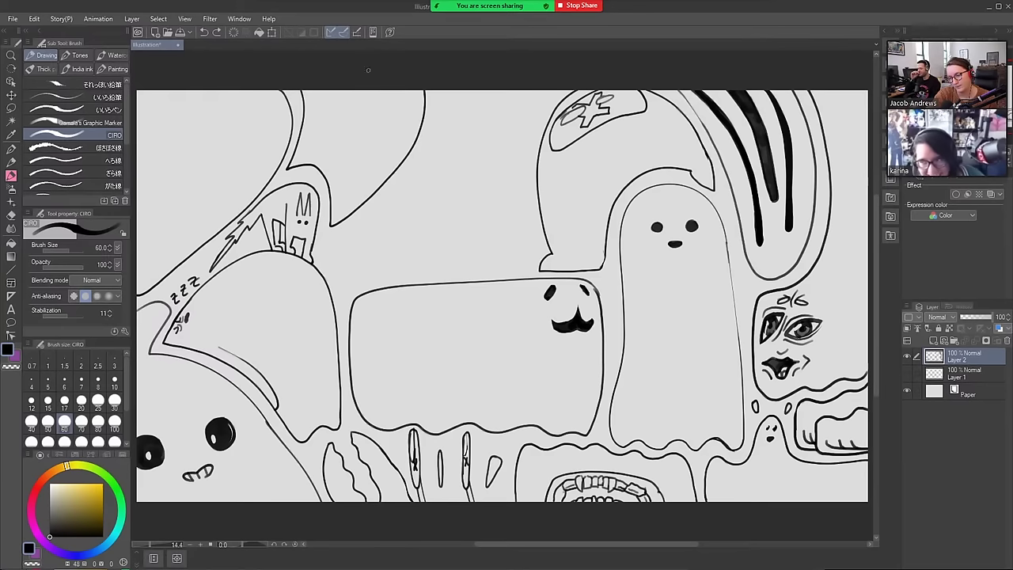
{"action": "left_click_drag", "start_coordinate": [335, 89], "coordinate": [348, 100]}
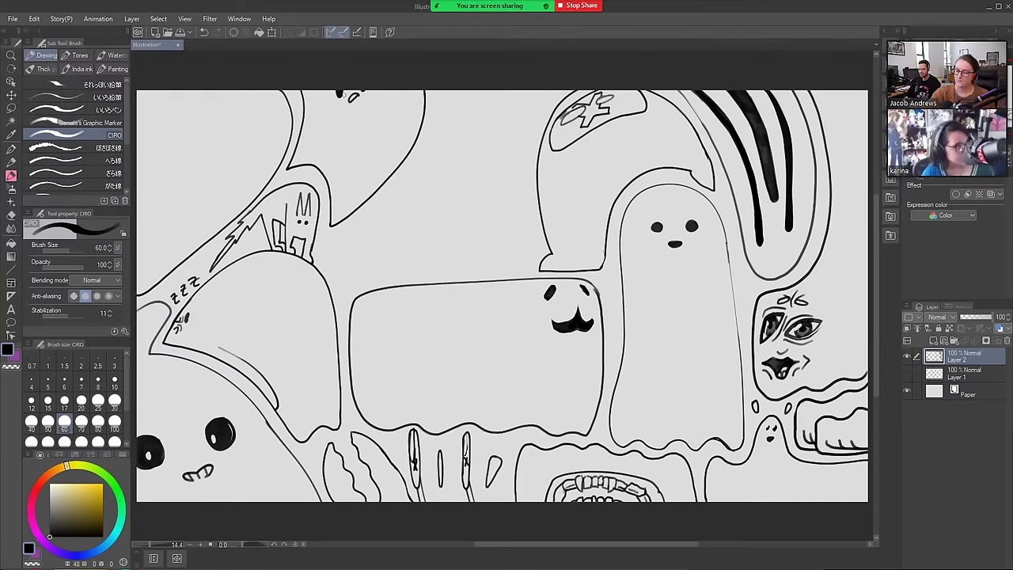
Fill the connected background between the creatures with black
{"action": "key", "text": "g"}
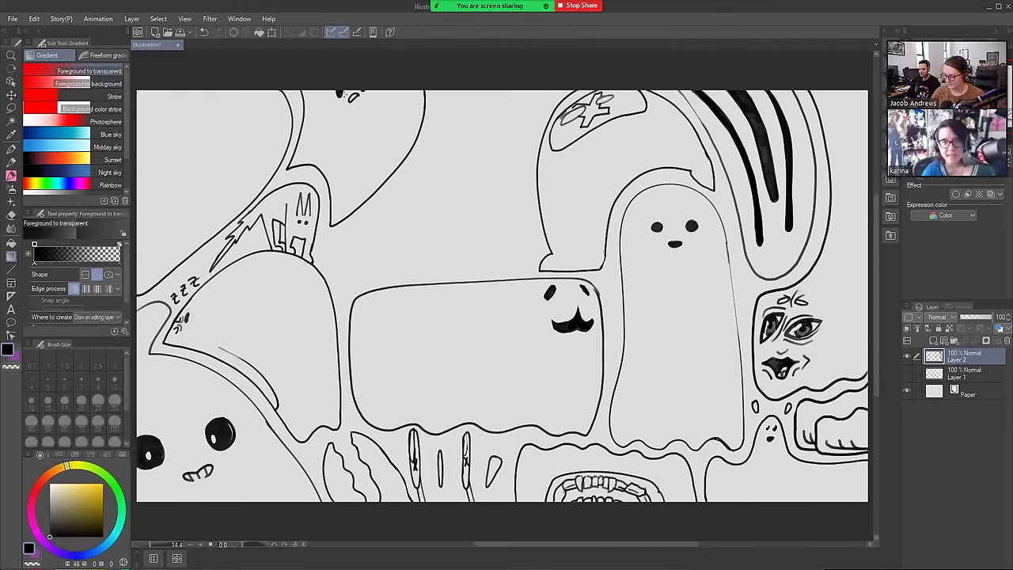
{"action": "key", "text": "g"}
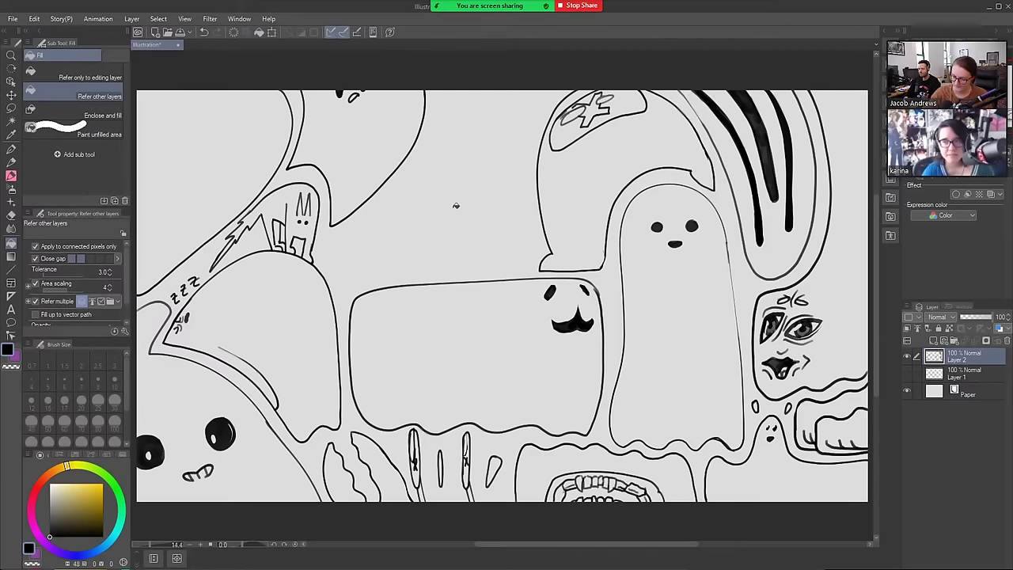
{"action": "left_click", "coordinate": [456, 206]}
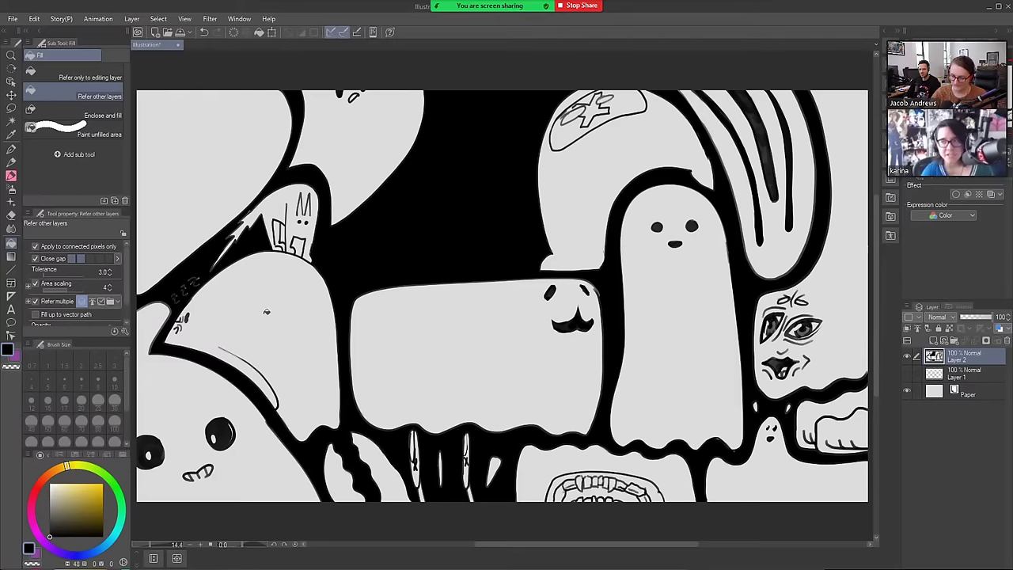
Erase a "zzz" out of the black background above the slumped ghost's face
{"action": "key", "text": "b"}
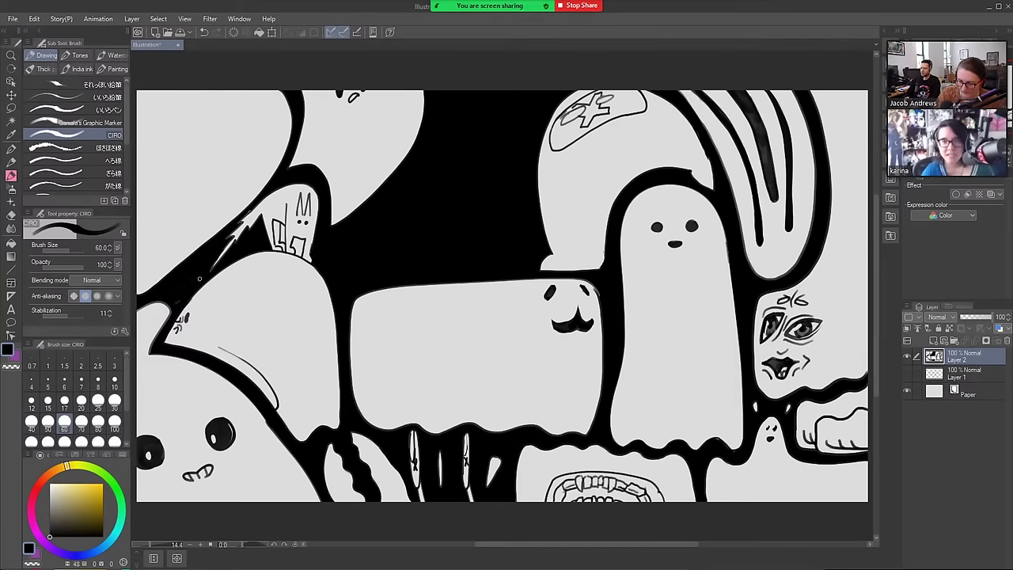
{"action": "key", "text": "e"}
{"action": "left_click_drag", "start_coordinate": [172, 292], "coordinate": [196, 286]}
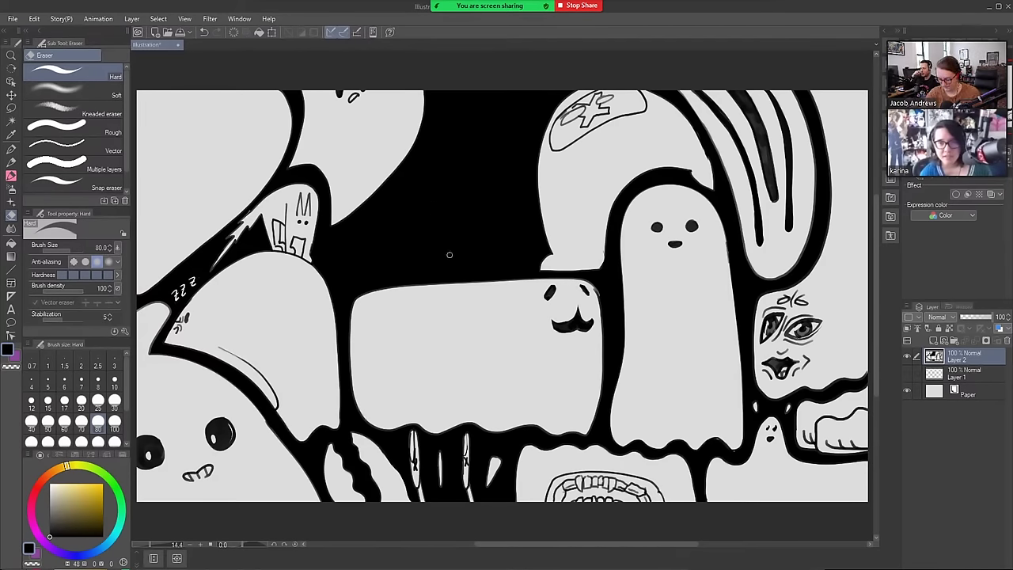
Enlarge the eraser to size 170 and carve a solid almond-shaped eye out of the black area above the wide rectangular ghost
{"action": "key", "text": "bracketright"}
{"action": "key", "text": "bracketright"}
{"action": "key", "text": "bracketright"}
{"action": "key", "text": "bracketright"}
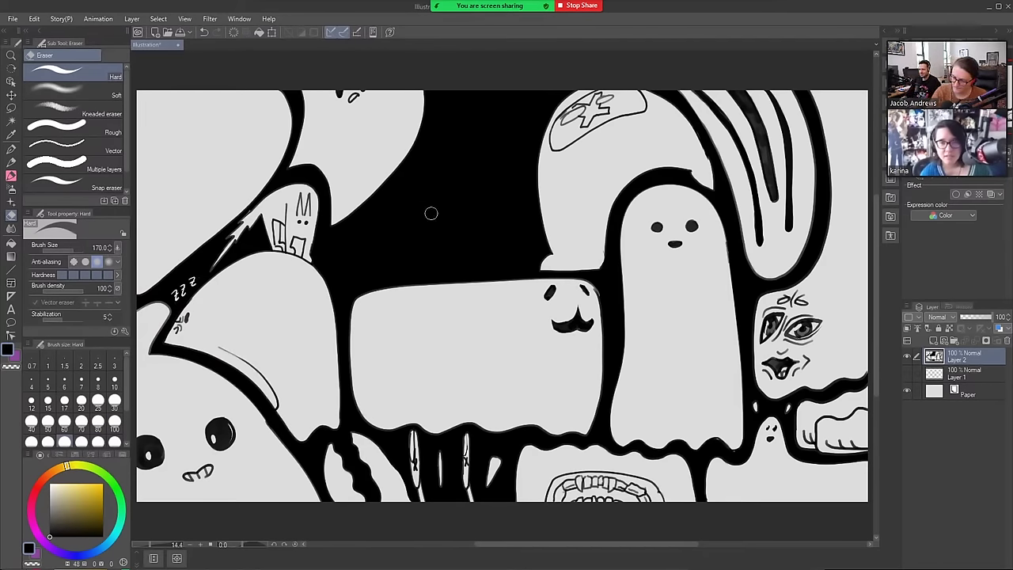
{"action": "left_click_drag", "start_coordinate": [424, 217], "coordinate": [391, 214]}
{"action": "key", "text": "ctrl+z"}
{"action": "mouse_move", "coordinate": [433, 242]}
{"action": "left_mouse_down"}
{"action": "mouse_move", "coordinate": [409, 224]}
{"action": "mouse_move", "coordinate": [381, 230]}
{"action": "mouse_move", "coordinate": [368, 253]}
{"action": "mouse_move", "coordinate": [407, 263]}
{"action": "mouse_move", "coordinate": [432, 242]}
{"action": "left_mouse_up"}
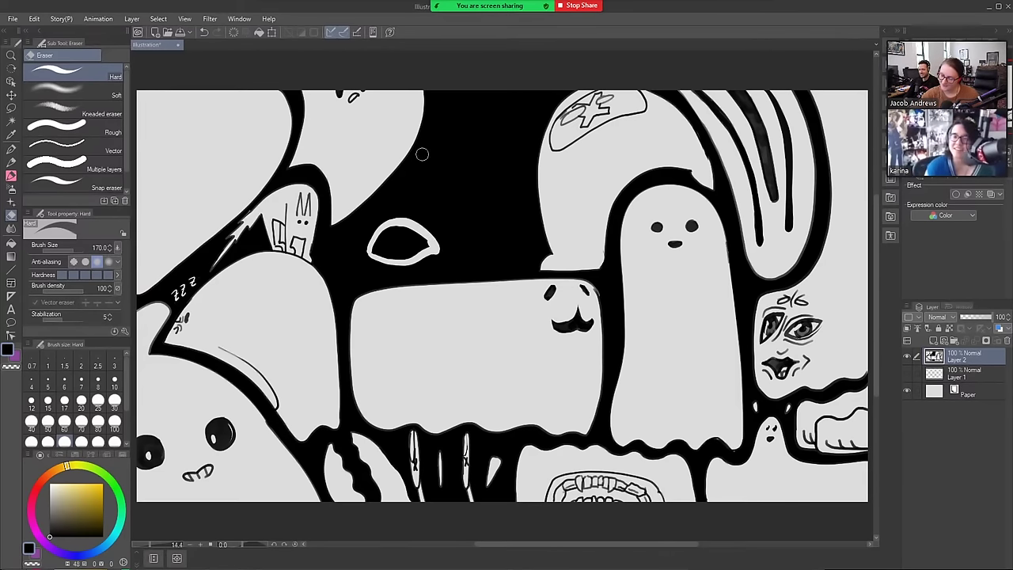
{"action": "mouse_move", "coordinate": [405, 229]}
{"action": "left_mouse_down"}
{"action": "mouse_move", "coordinate": [372, 247]}
{"action": "mouse_move", "coordinate": [380, 257]}
{"action": "mouse_move", "coordinate": [427, 242]}
{"action": "mouse_move", "coordinate": [388, 253]}
{"action": "mouse_move", "coordinate": [403, 237]}
{"action": "mouse_move", "coordinate": [415, 247]}
{"action": "mouse_move", "coordinate": [399, 255]}
{"action": "mouse_move", "coordinate": [423, 252]}
{"action": "mouse_move", "coordinate": [389, 253]}
{"action": "mouse_move", "coordinate": [384, 238]}
{"action": "left_mouse_up"}
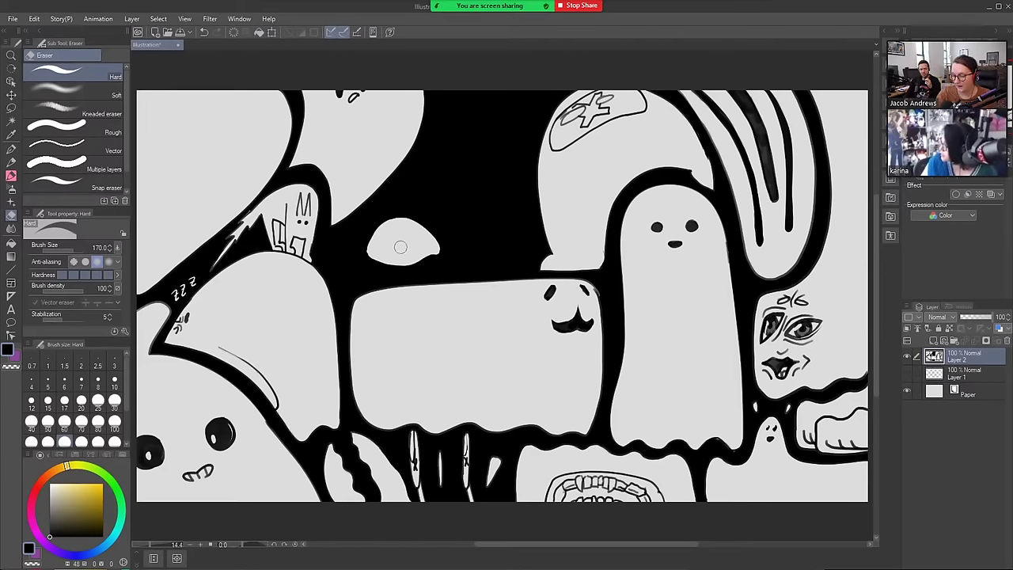
Draw a round iris outline inside the carved eye
{"action": "key", "text": "b"}
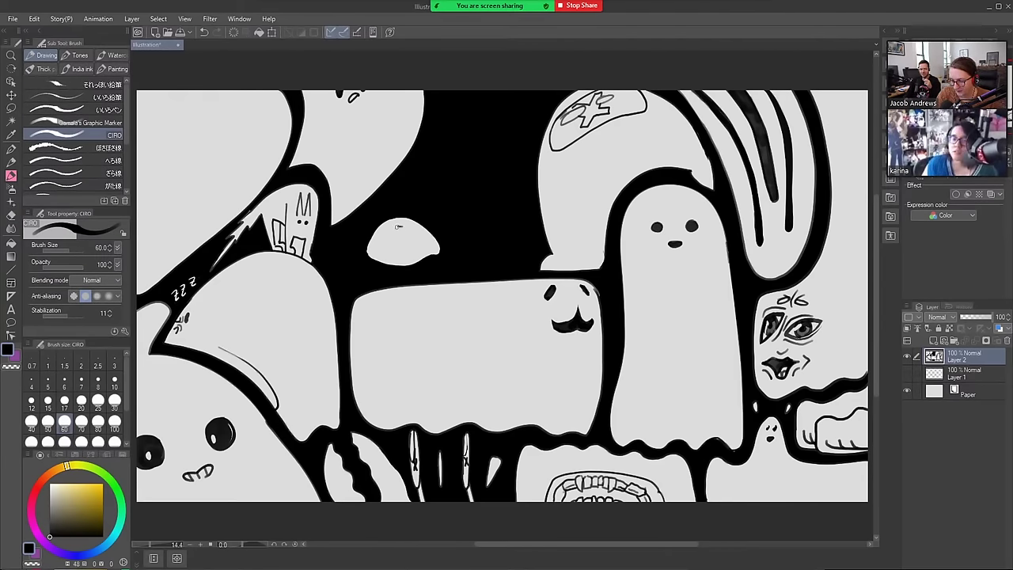
{"action": "mouse_move", "coordinate": [398, 227]}
{"action": "left_mouse_down"}
{"action": "mouse_move", "coordinate": [392, 228]}
{"action": "mouse_move", "coordinate": [388, 253]}
{"action": "mouse_move", "coordinate": [415, 231]}
{"action": "left_mouse_up"}
{"action": "key", "text": "ctrl+z"}
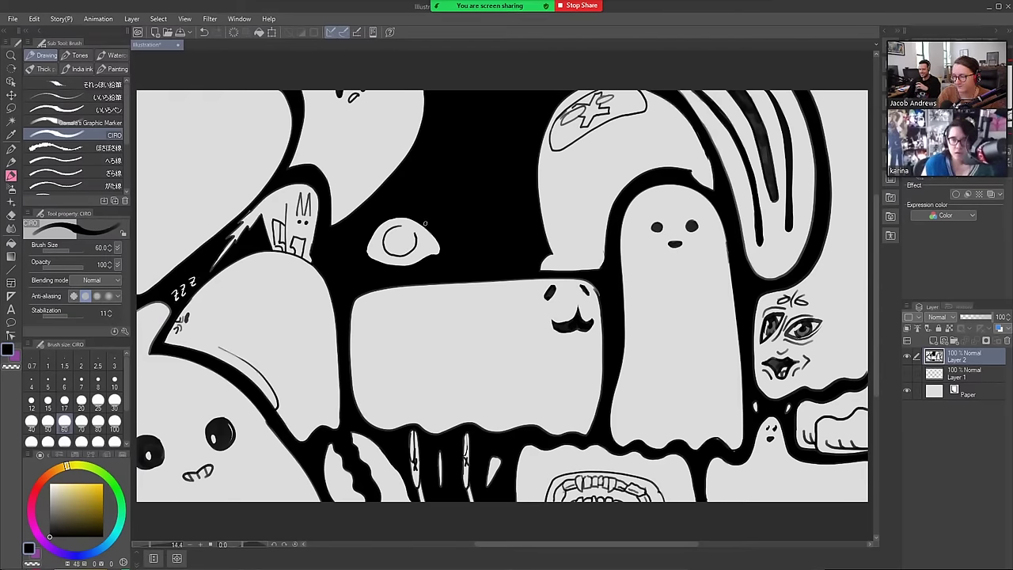
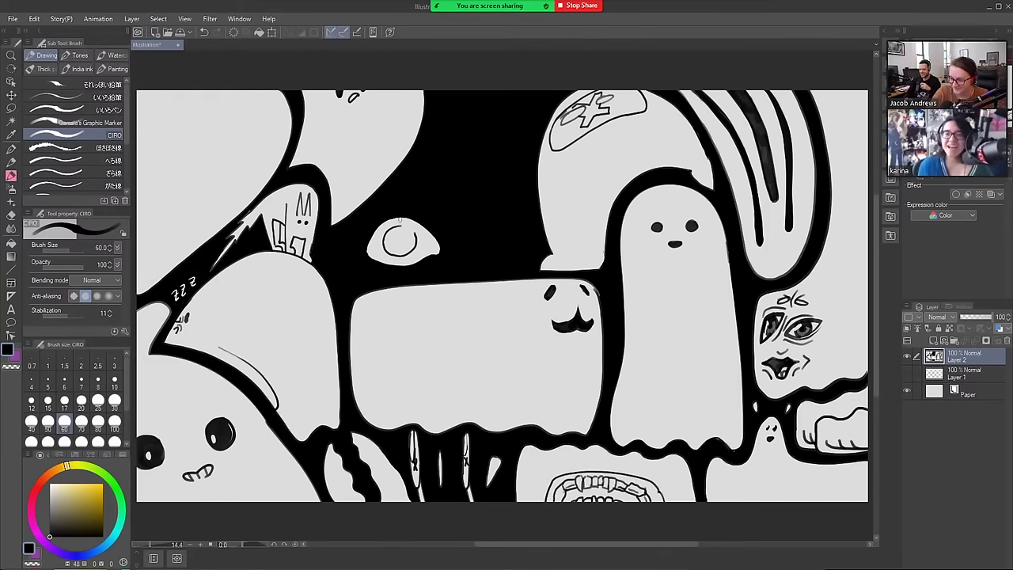
{"action": "left_click_drag", "start_coordinate": [395, 241], "coordinate": [404, 245]}
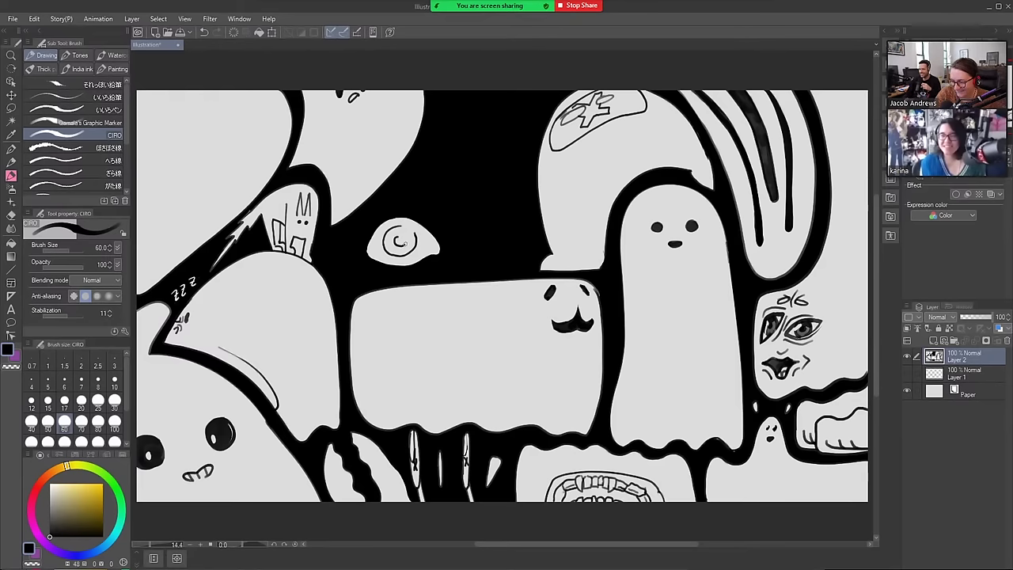
{"action": "key", "text": "ctrl+z"}
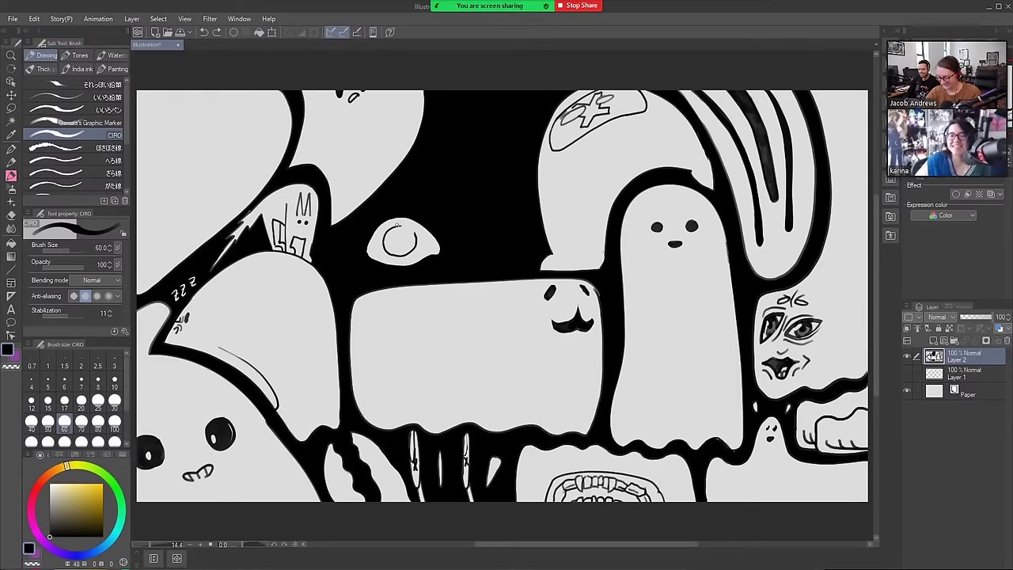
Set the brush size to 120 and paint a solid pupil in the iris, with a small highlight erased at its edge
{"action": "left_click", "coordinate": [31, 441]}
{"action": "mouse_move", "coordinate": [396, 231]}
{"action": "left_mouse_down"}
{"action": "mouse_move", "coordinate": [396, 246]}
{"action": "mouse_move", "coordinate": [402, 236]}
{"action": "left_mouse_up"}
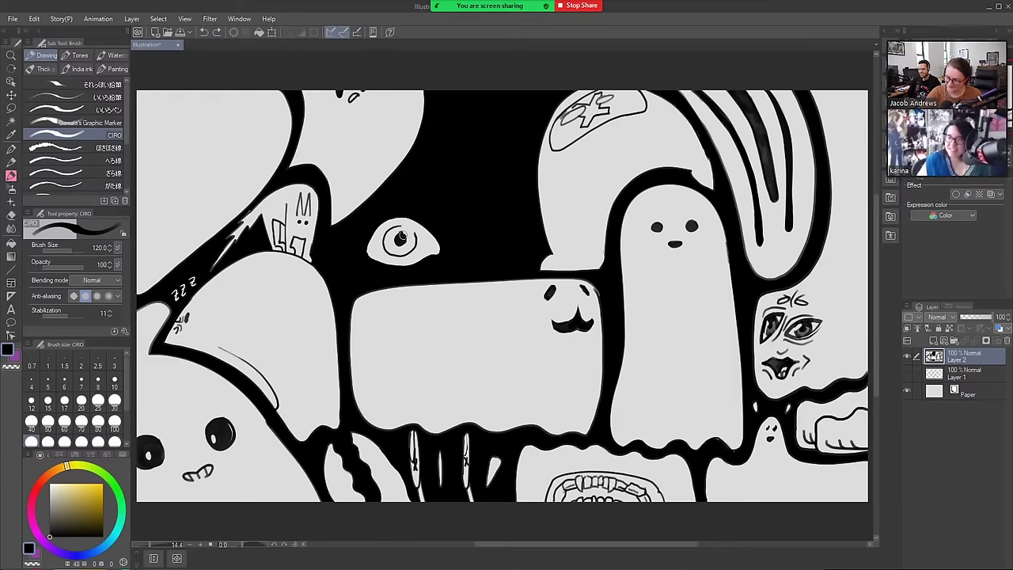
{"action": "key", "text": "e"}
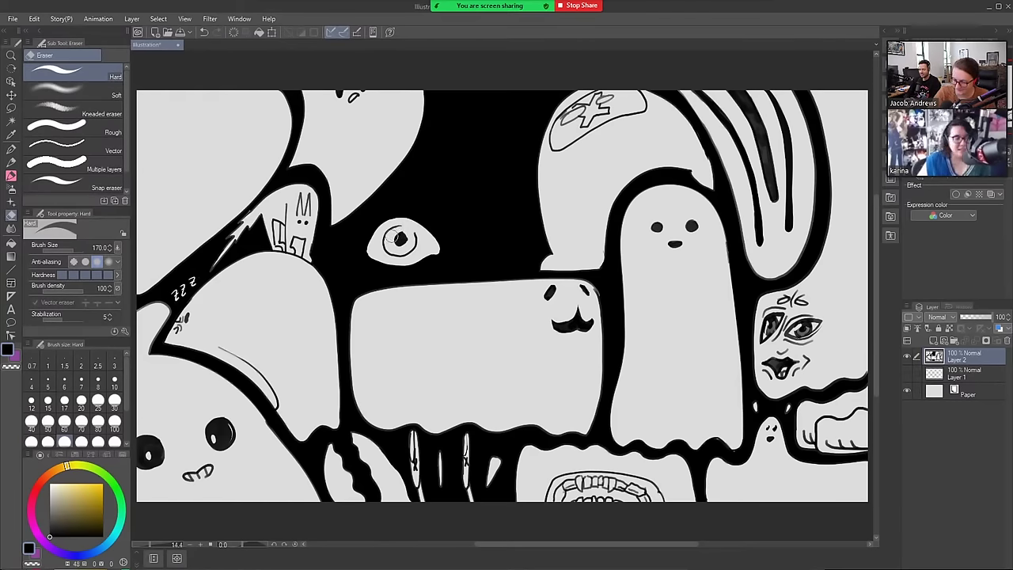
{"action": "left_click", "coordinate": [405, 234]}
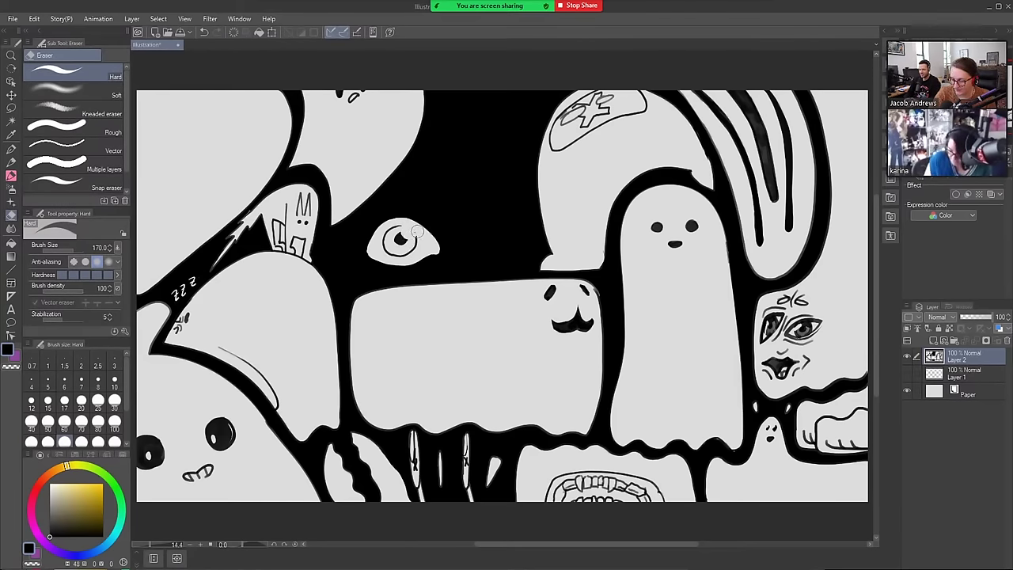
{"action": "key", "text": "b"}
{"action": "left_click_drag", "start_coordinate": [399, 235], "coordinate": [406, 241]}
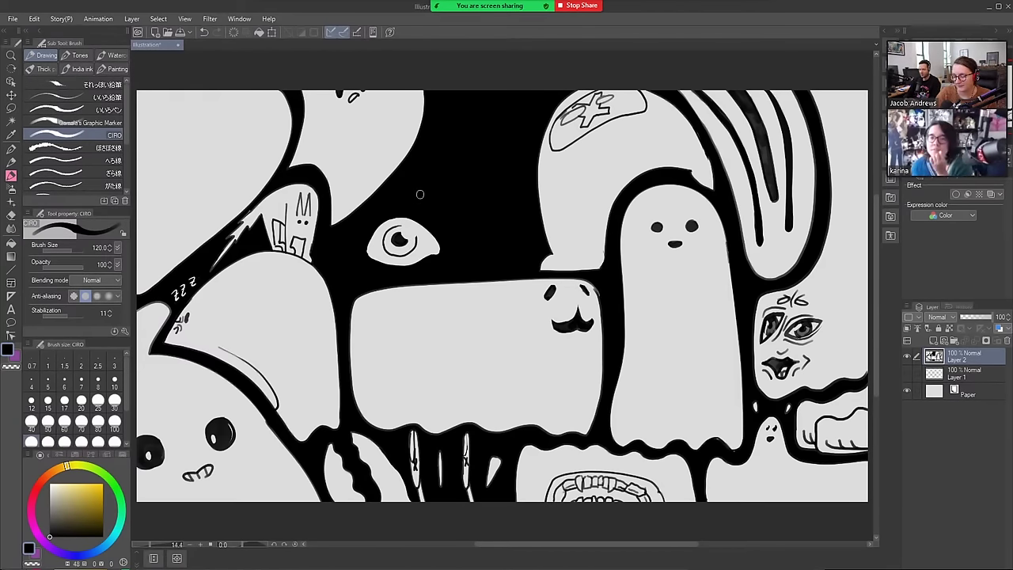
Reduce the eraser to size 60 and carve a thin eyelid line along the eye's lower edge and up its left side
{"action": "key", "text": "e"}
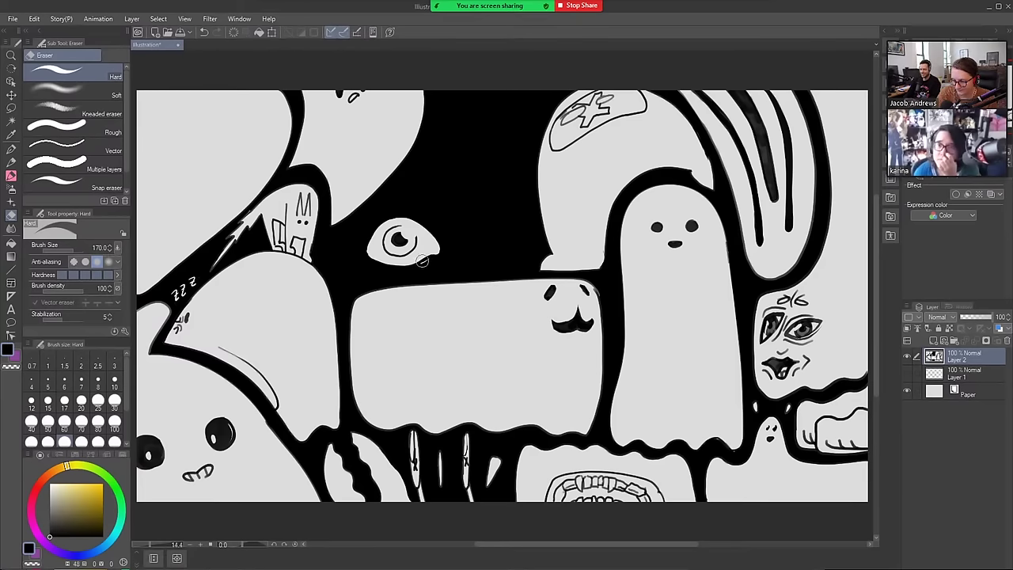
{"action": "key", "text": "bracketleft"}
{"action": "key", "text": "bracketleft"}
{"action": "key", "text": "bracketleft"}
{"action": "key", "text": "bracketleft"}
{"action": "key", "text": "bracketleft"}
{"action": "key", "text": "bracketleft"}
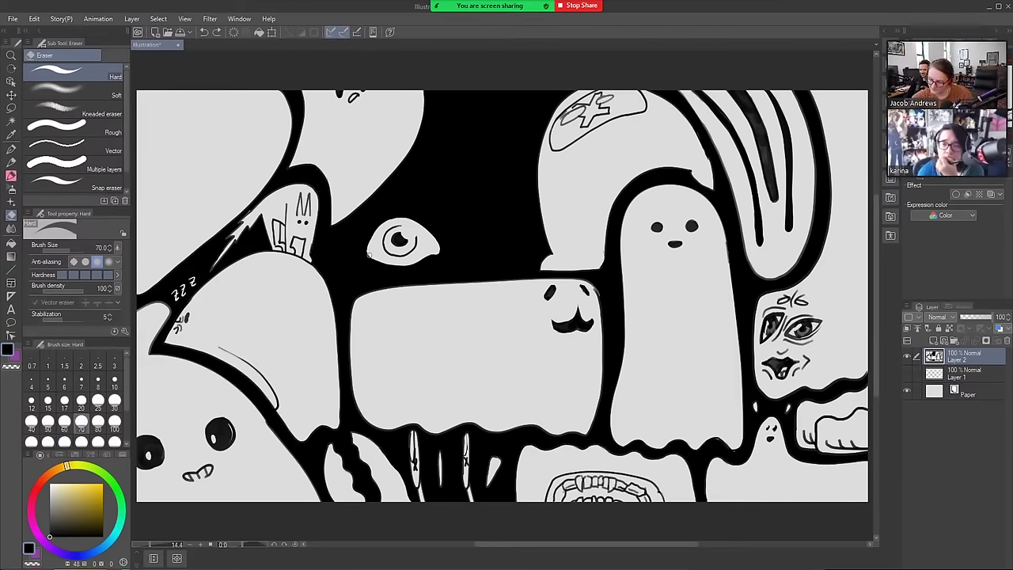
{"action": "left_click_drag", "start_coordinate": [369, 258], "coordinate": [400, 269]}
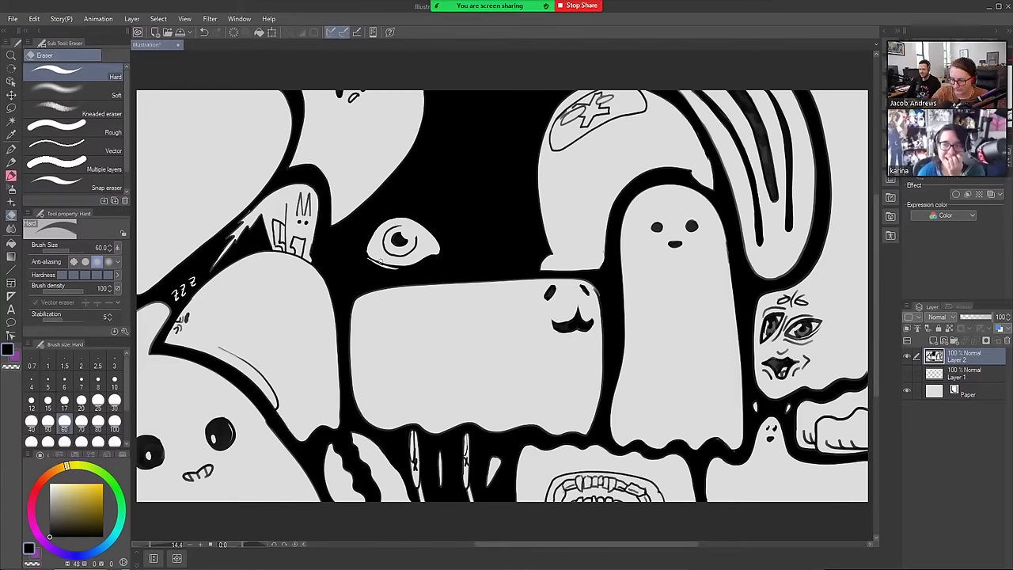
{"action": "key", "text": "ctrl+z"}
{"action": "mouse_move", "coordinate": [363, 255]}
{"action": "left_mouse_down"}
{"action": "mouse_move", "coordinate": [397, 269]}
{"action": "mouse_move", "coordinate": [431, 257]}
{"action": "left_mouse_up"}
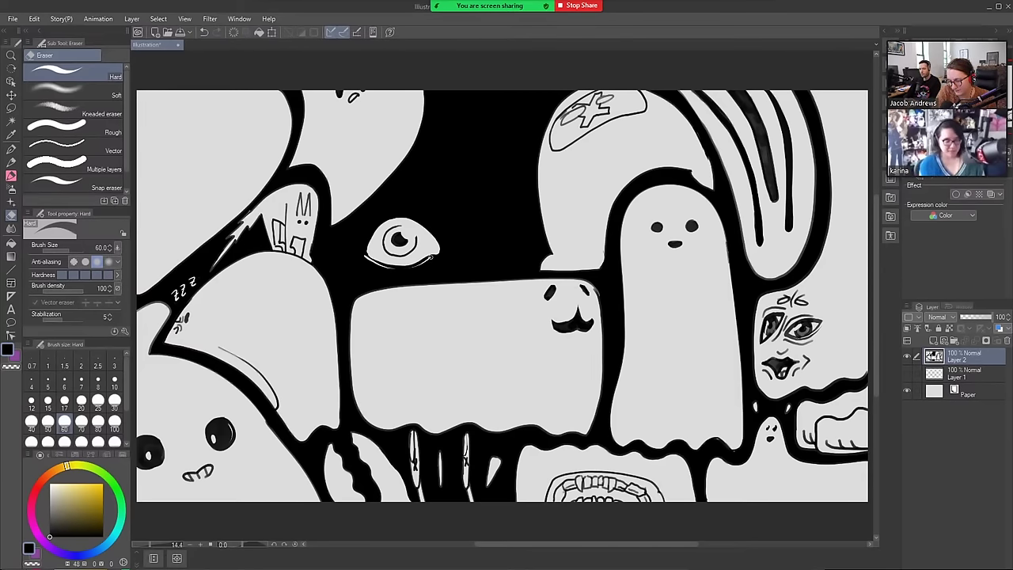
{"action": "left_click_drag", "start_coordinate": [362, 253], "coordinate": [387, 218]}
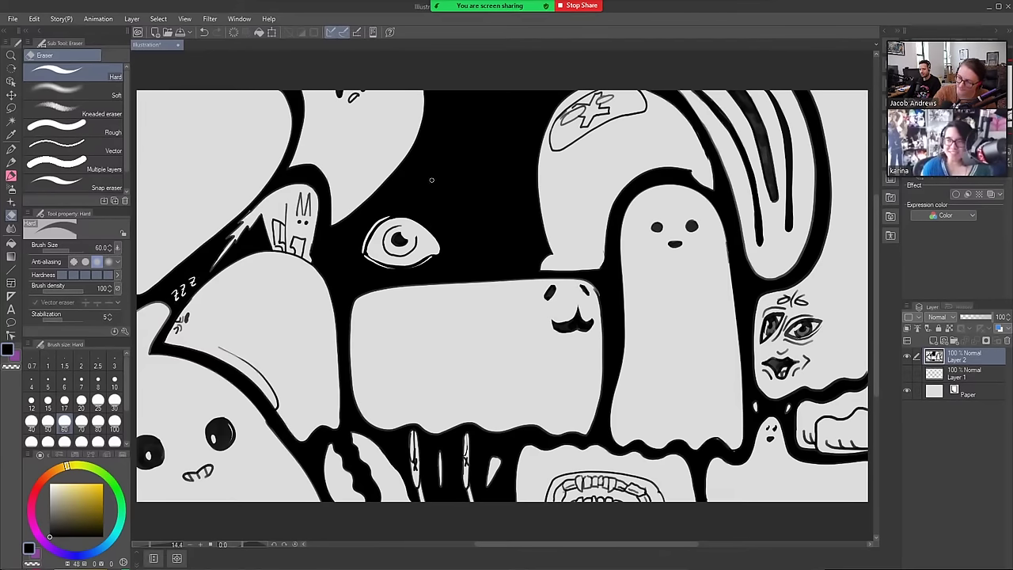
Set the brush size to 60 and touch up the black edge at the carved eye's inner corner
{"action": "key", "text": "b"}
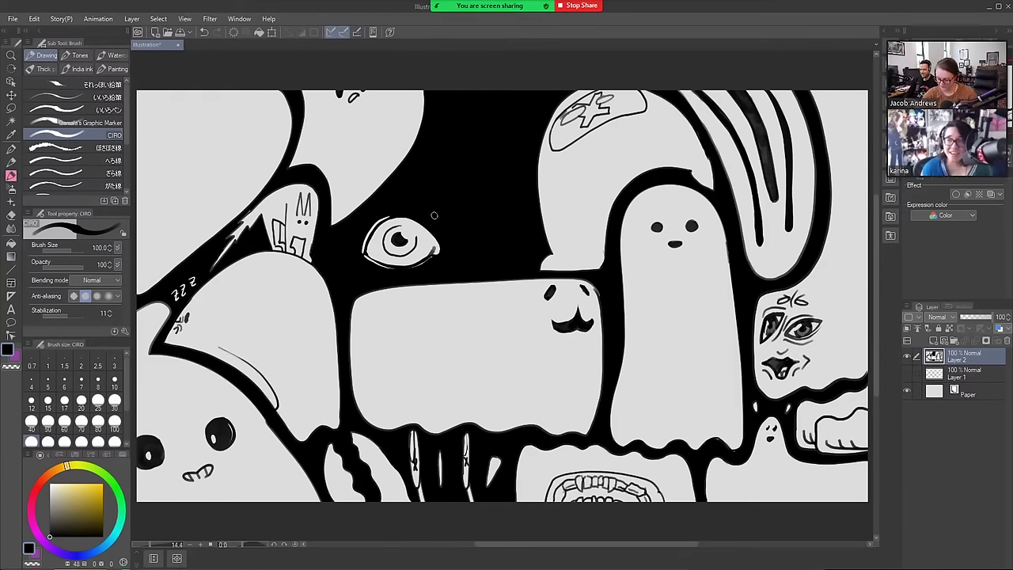
{"action": "key", "text": "bracketleft"}
{"action": "key", "text": "bracketleft"}
{"action": "key", "text": "bracketleft"}
{"action": "key", "text": "bracketleft"}
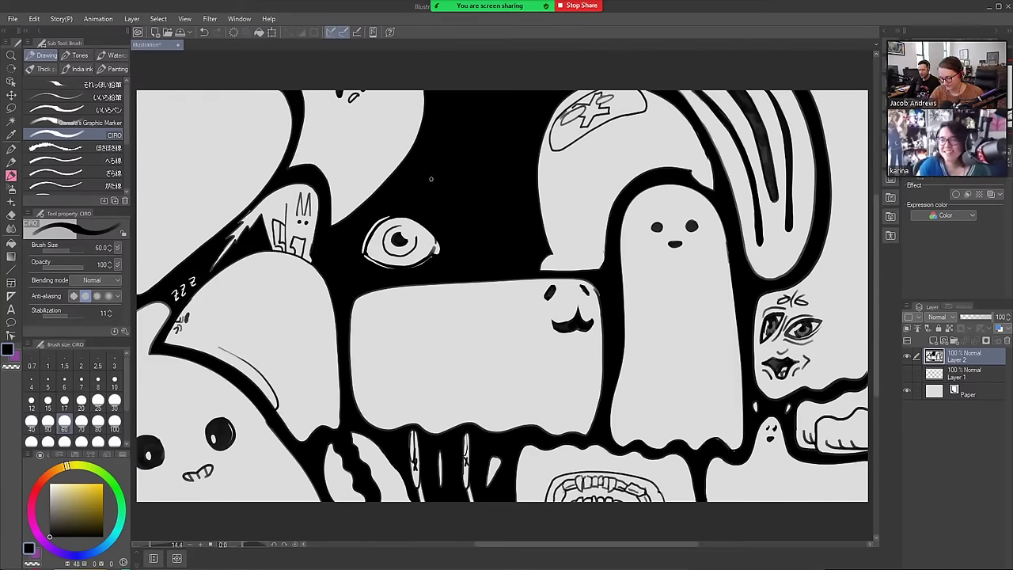
Enlarge the brush to size 400 for shading the eye's iris
{"action": "key", "text": "bracketright"}
{"action": "key", "text": "bracketright"}
{"action": "key", "text": "bracketright"}
{"action": "key", "text": "bracketright"}
{"action": "key", "text": "bracketright"}
{"action": "key", "text": "bracketright"}
{"action": "key", "text": "bracketright"}
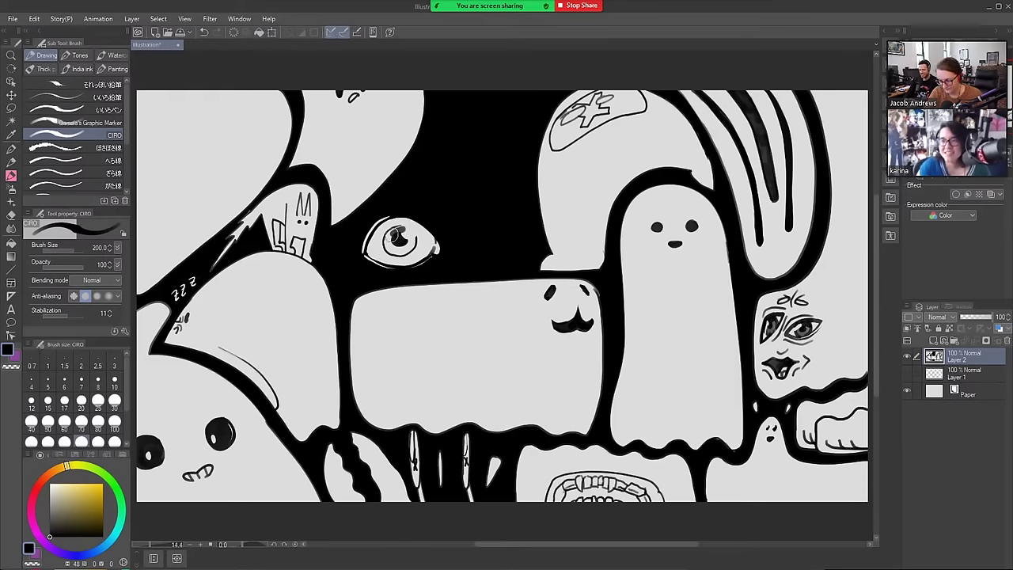
{"action": "key", "text": "bracketright"}
{"action": "key", "text": "bracketright"}
{"action": "key", "text": "bracketright"}
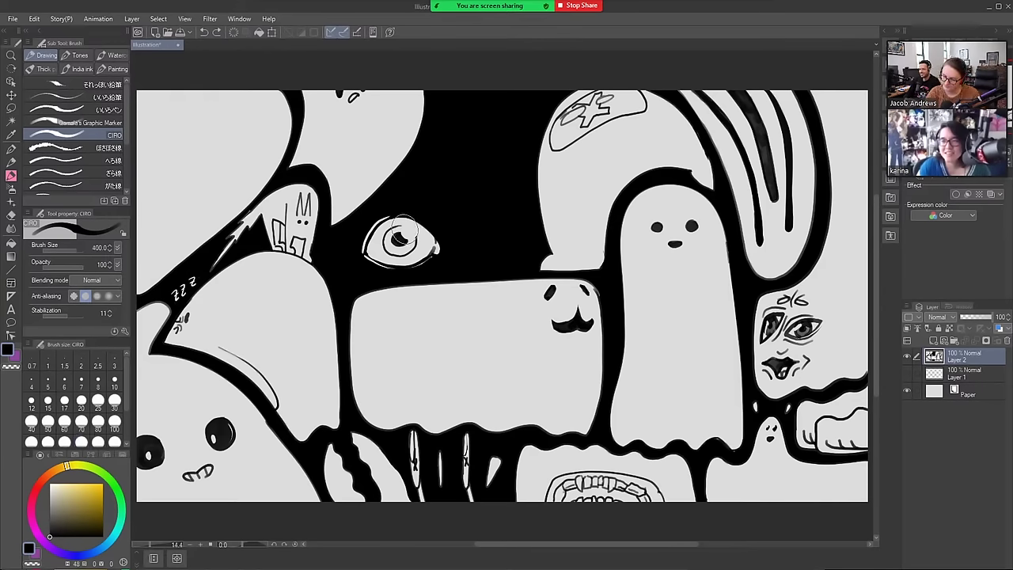
{"action": "left_click", "coordinate": [400, 237]}
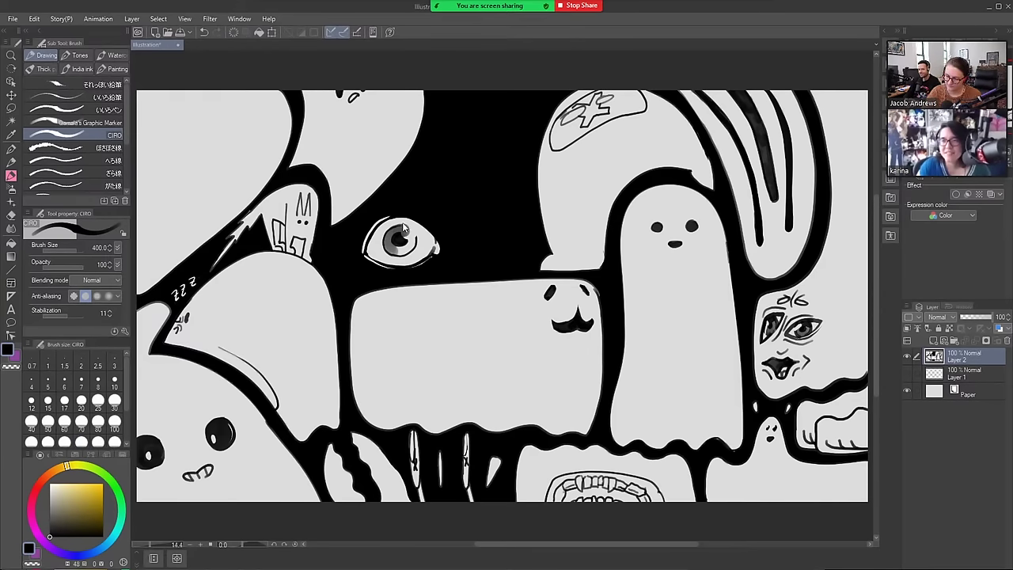
{"action": "key", "text": "ctrl+z"}
{"action": "left_click_drag", "start_coordinate": [391, 240], "coordinate": [403, 247]}
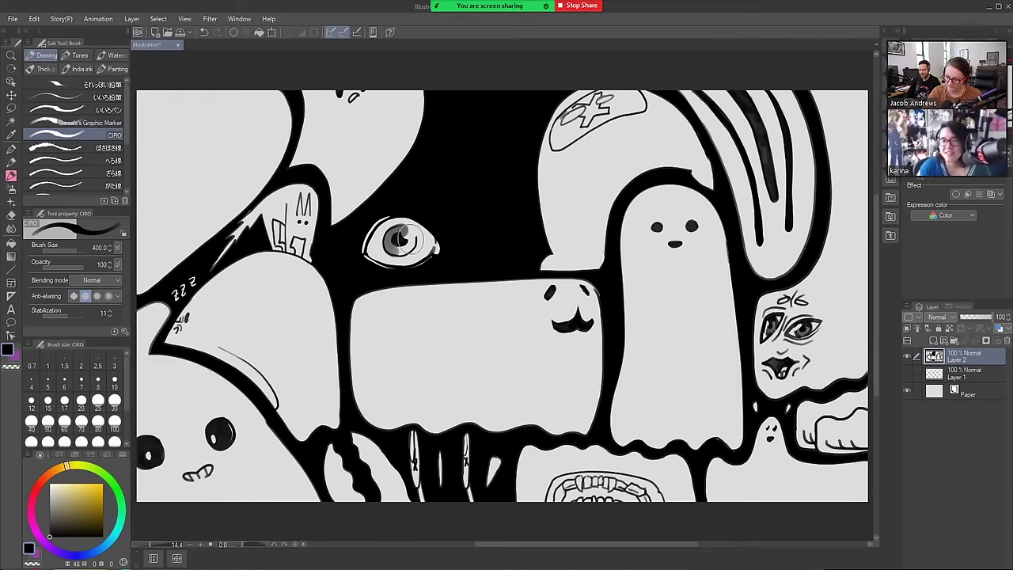
{"action": "key", "text": "e"}
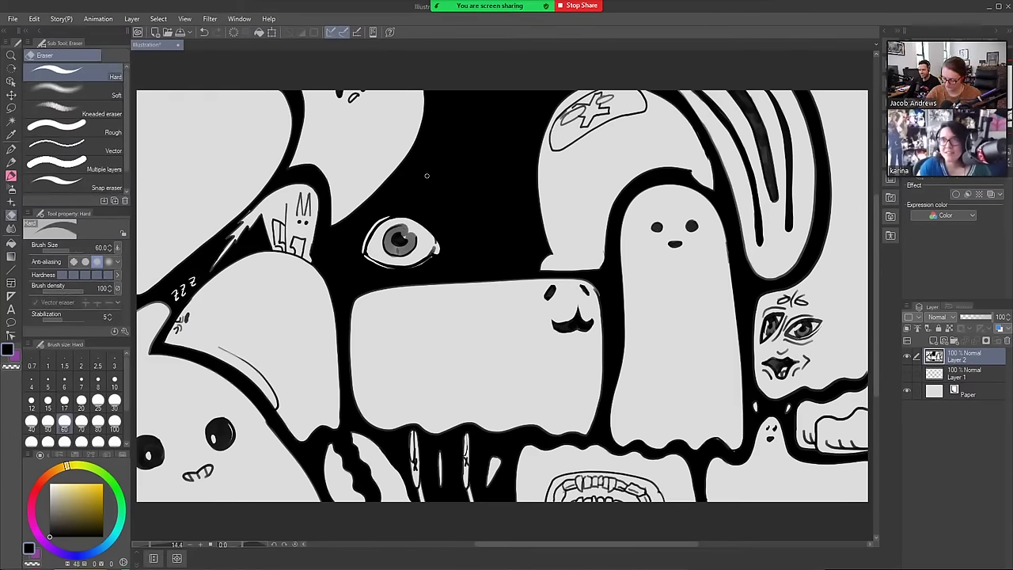
{"action": "key", "text": "ctrl+z"}
{"action": "key", "text": "ctrl+z"}
{"action": "key", "text": "b"}
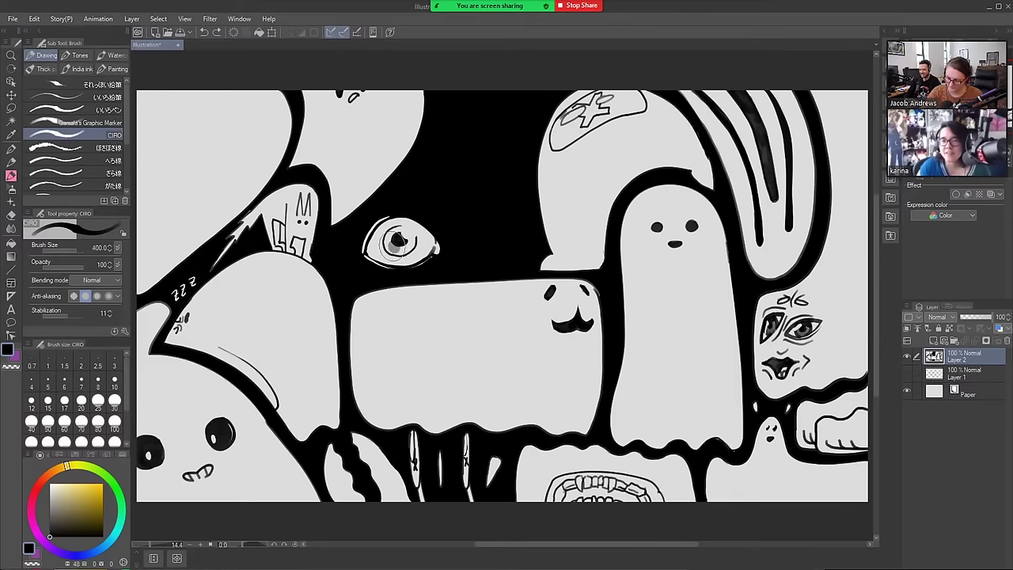
{"action": "left_click_drag", "start_coordinate": [393, 246], "coordinate": [396, 234]}
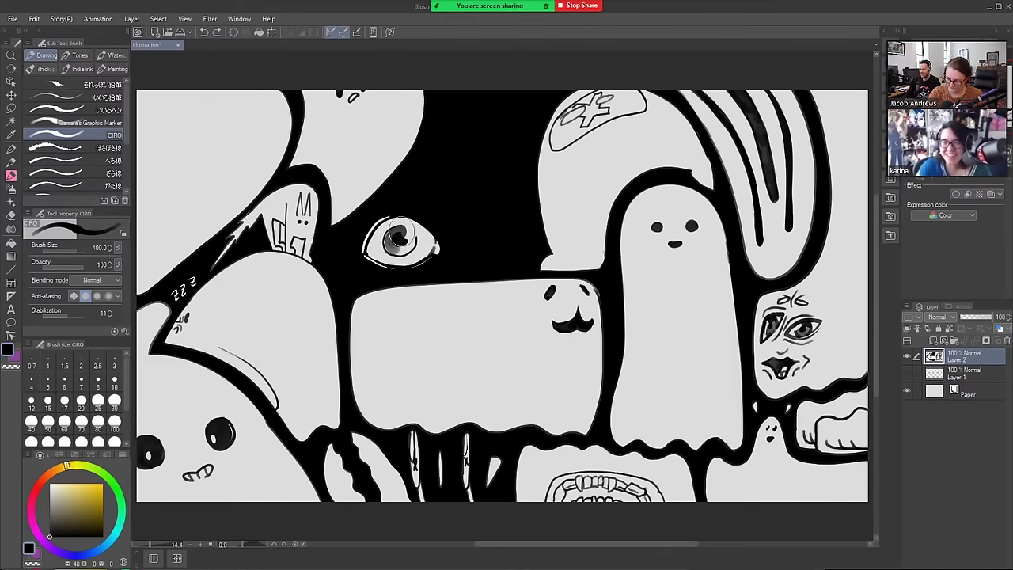
{"action": "key", "text": "ctrl+z"}
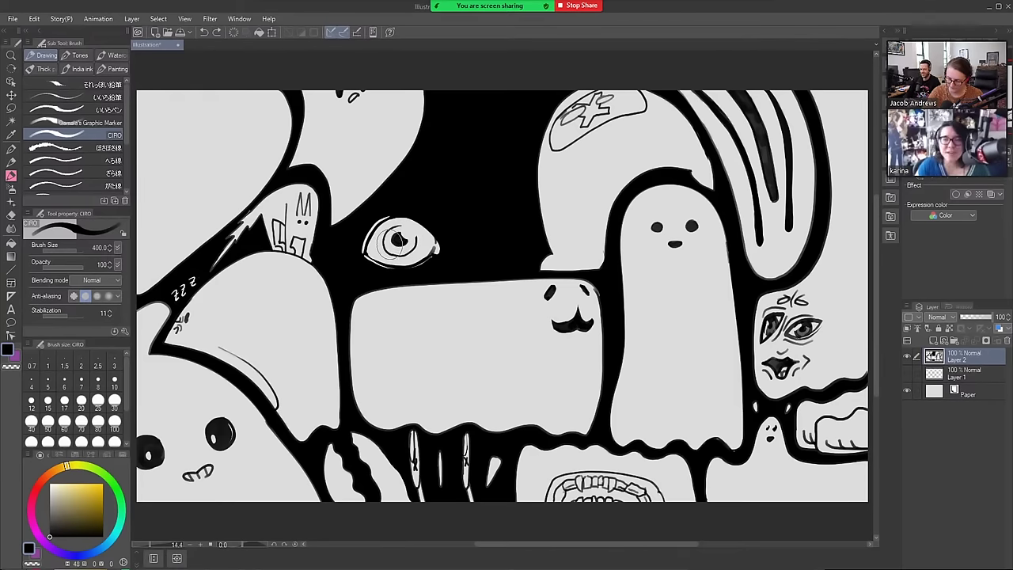
Shade the iris gray around the pupil, then set the eraser to size 170 and carve a highlight beside the pupil
{"action": "left_click", "coordinate": [399, 234]}
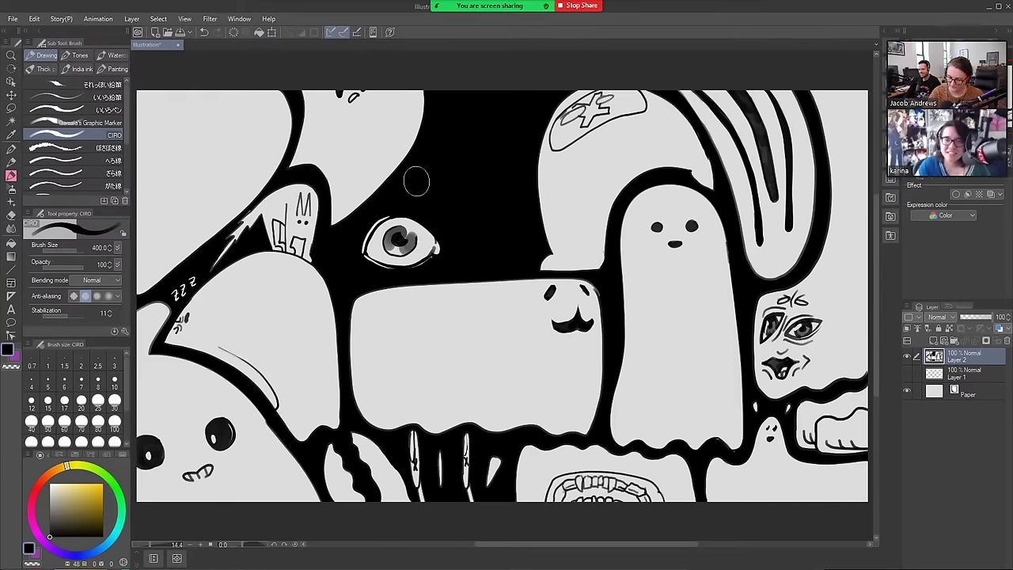
{"action": "key", "text": "e"}
{"action": "key", "text": "bracketright"}
{"action": "key", "text": "bracketright"}
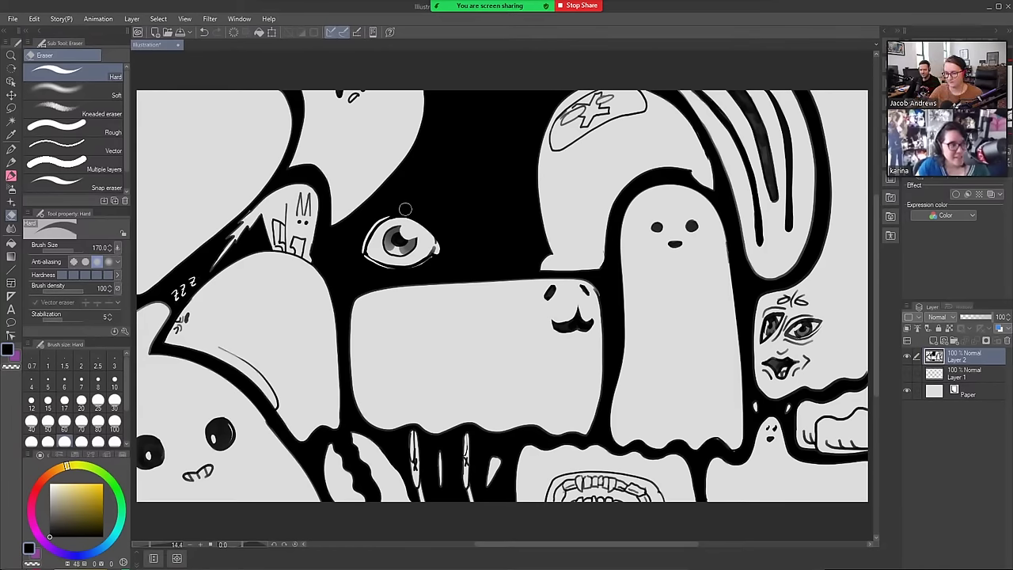
Paint a gray shadow across the upper eyeball and erase a large round highlight at the iris's upper edge
{"action": "key", "text": "b"}
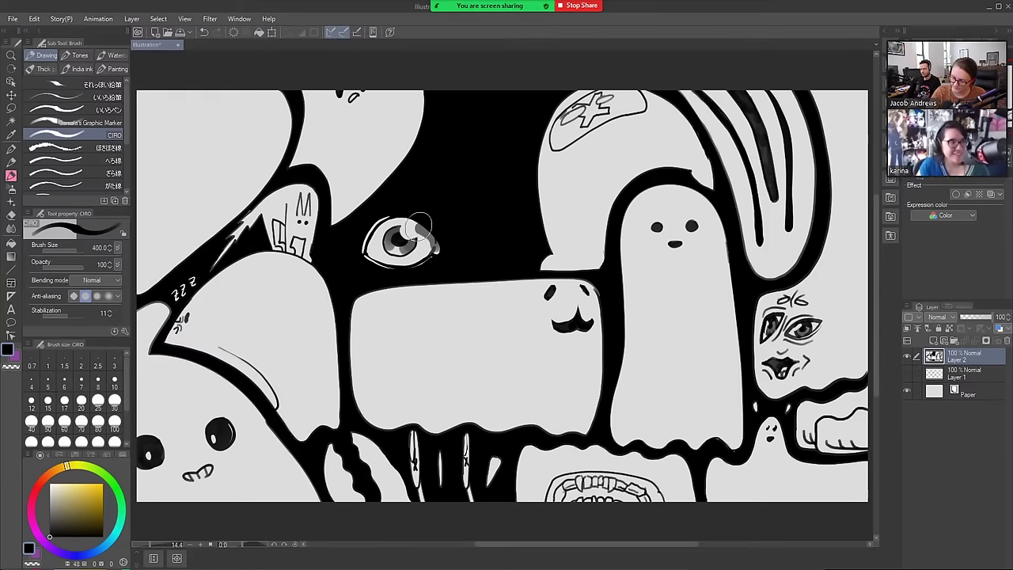
{"action": "key", "text": "e"}
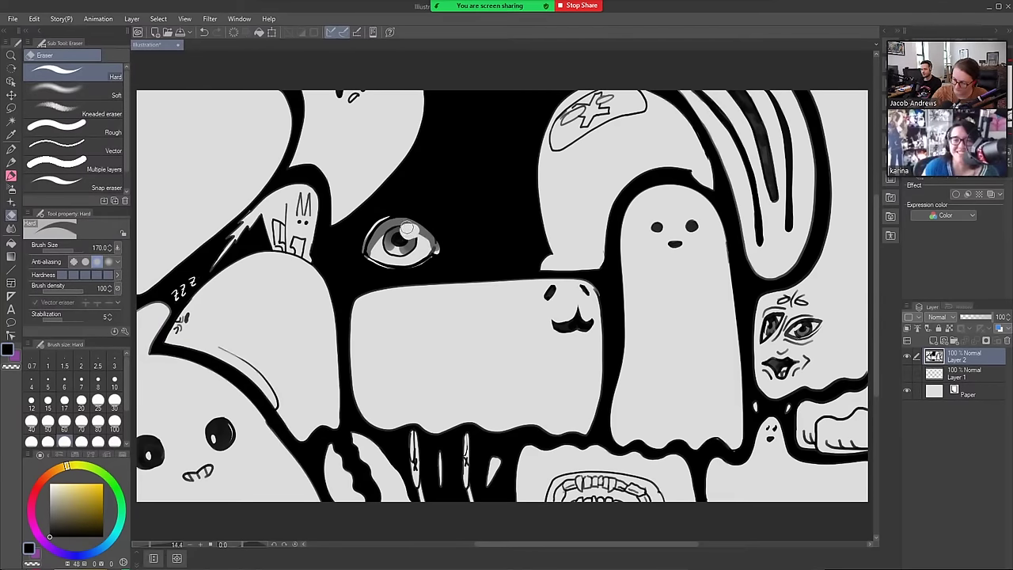
{"action": "key", "text": "b"}
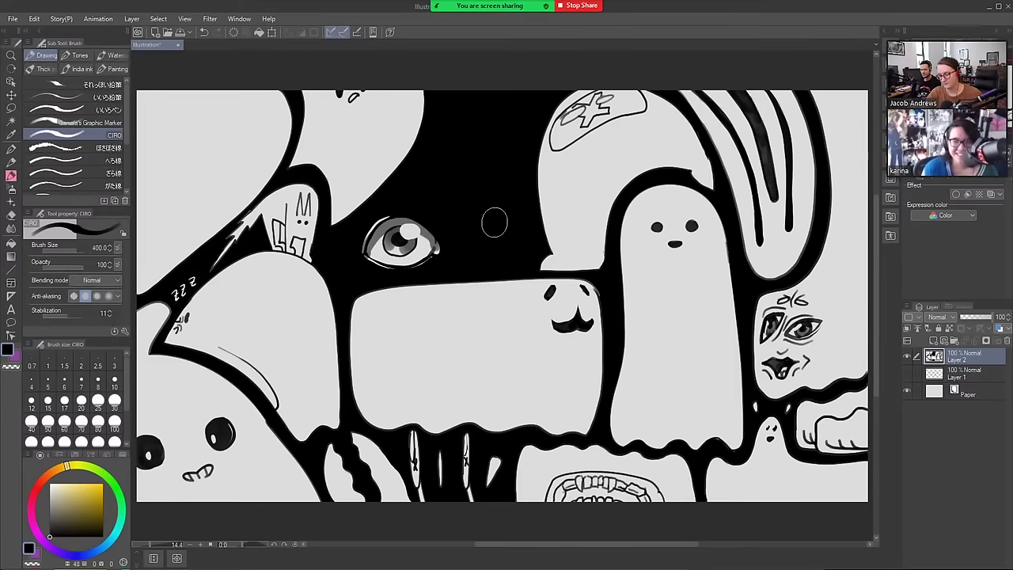
Carve a second, partly hidden eye out of the black area next to the ghost with the head patch, clearing its inside completely
{"action": "key", "text": "e"}
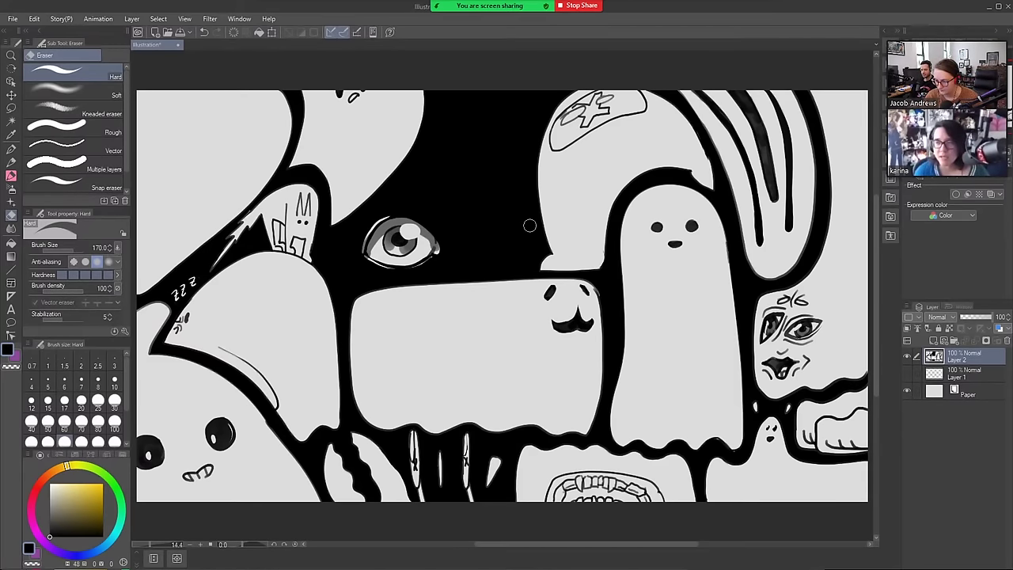
{"action": "mouse_move", "coordinate": [529, 211]}
{"action": "left_mouse_down"}
{"action": "mouse_move", "coordinate": [495, 221]}
{"action": "mouse_move", "coordinate": [484, 244]}
{"action": "mouse_move", "coordinate": [495, 253]}
{"action": "mouse_move", "coordinate": [542, 248]}
{"action": "left_mouse_up"}
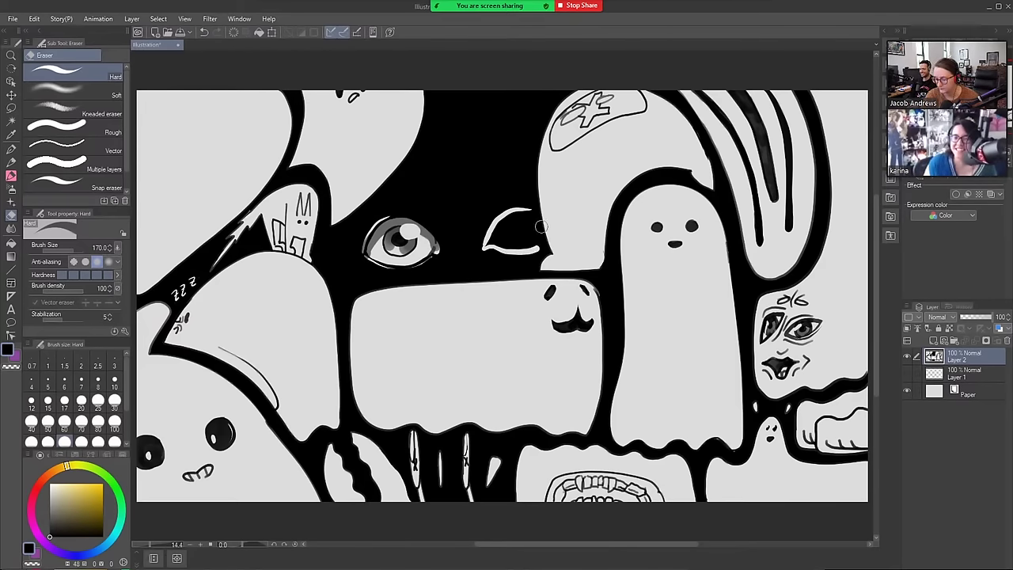
{"action": "left_click_drag", "start_coordinate": [529, 212], "coordinate": [541, 250]}
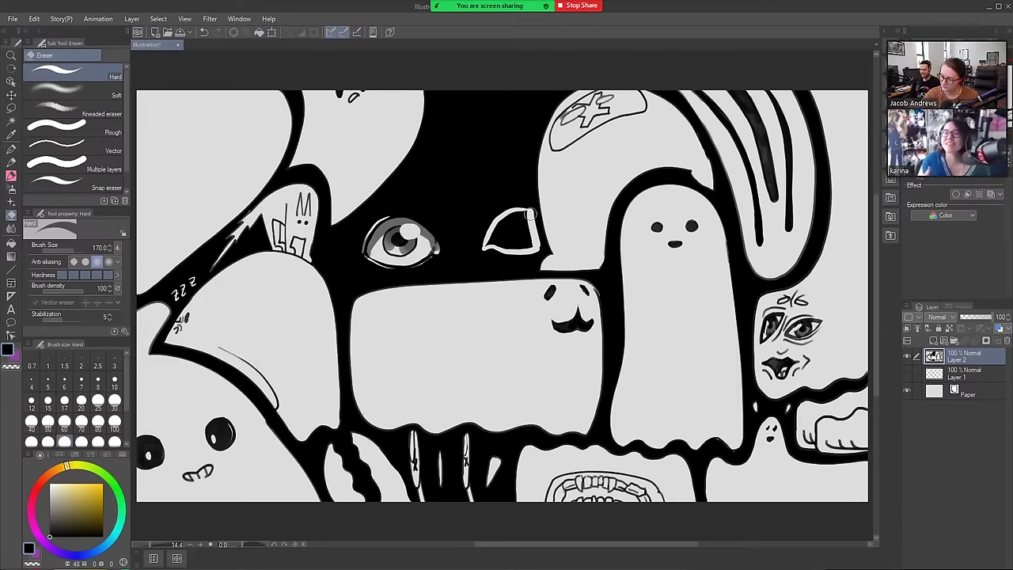
{"action": "mouse_move", "coordinate": [530, 213]}
{"action": "left_mouse_down"}
{"action": "mouse_move", "coordinate": [486, 243]}
{"action": "mouse_move", "coordinate": [518, 219]}
{"action": "mouse_move", "coordinate": [527, 246]}
{"action": "mouse_move", "coordinate": [515, 249]}
{"action": "mouse_move", "coordinate": [495, 223]}
{"action": "left_mouse_up"}
Reduce the brush to size 80 for detailing the second eye
{"action": "key", "text": "b"}
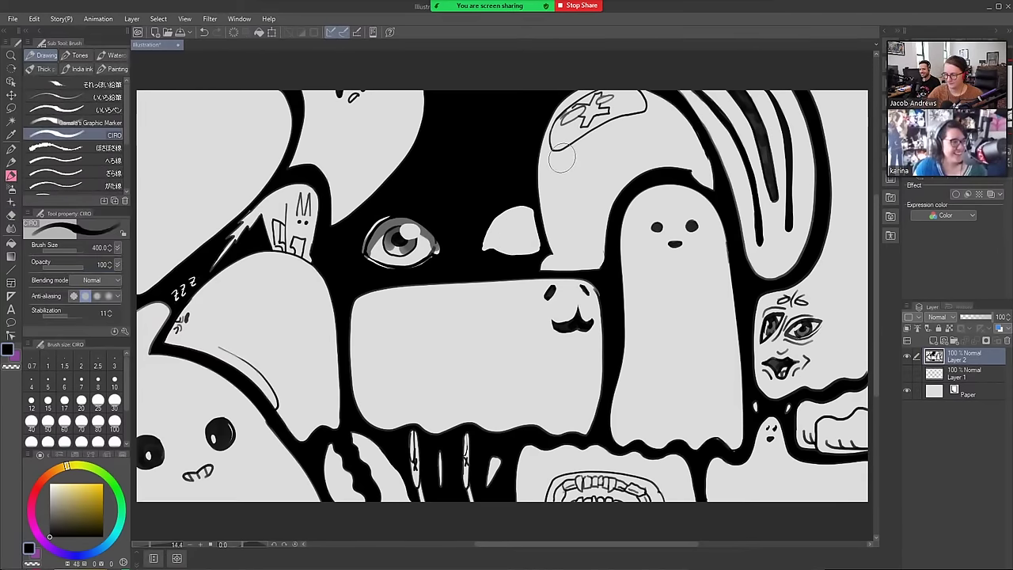
{"action": "key", "text": "["}
{"action": "key", "text": "["}
{"action": "key", "text": "["}
{"action": "key", "text": "["}
{"action": "key", "text": "["}
{"action": "key", "text": "["}
{"action": "key", "text": "["}
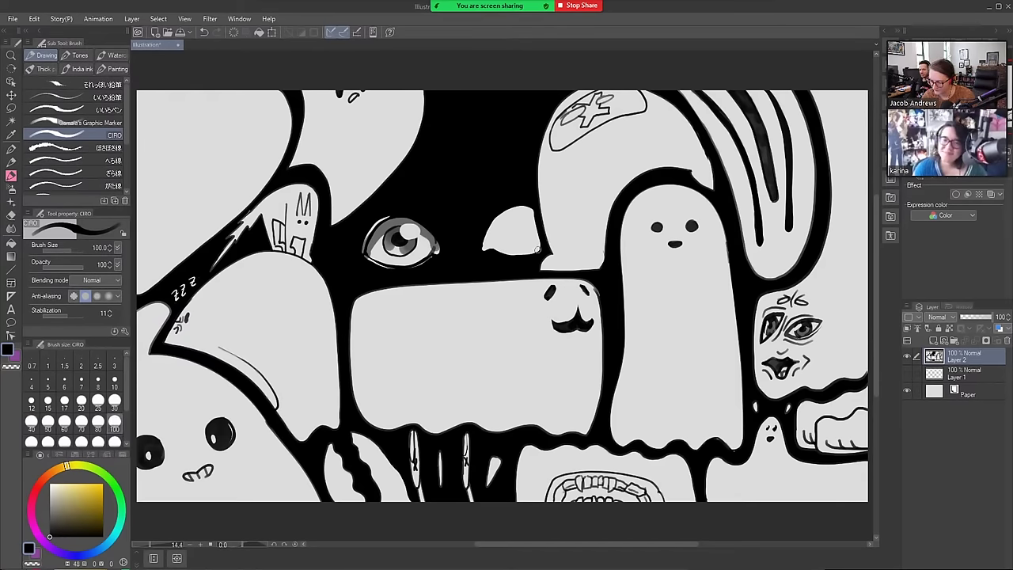
{"action": "key", "text": "bracketleft"}
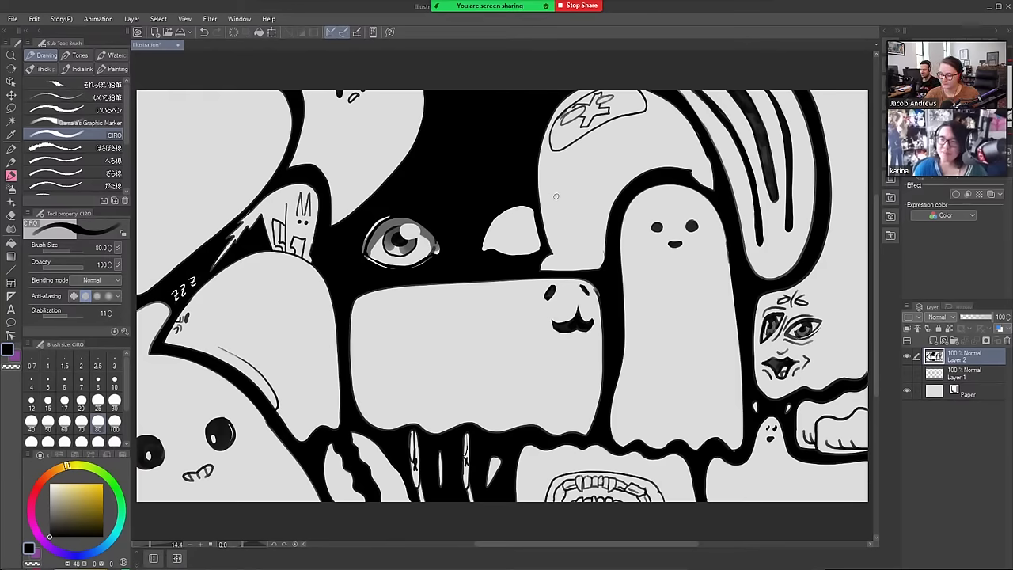
Set the Soft airbrush to size 40 and lightly shade the second eye's inner corner
{"action": "key", "text": "b"}
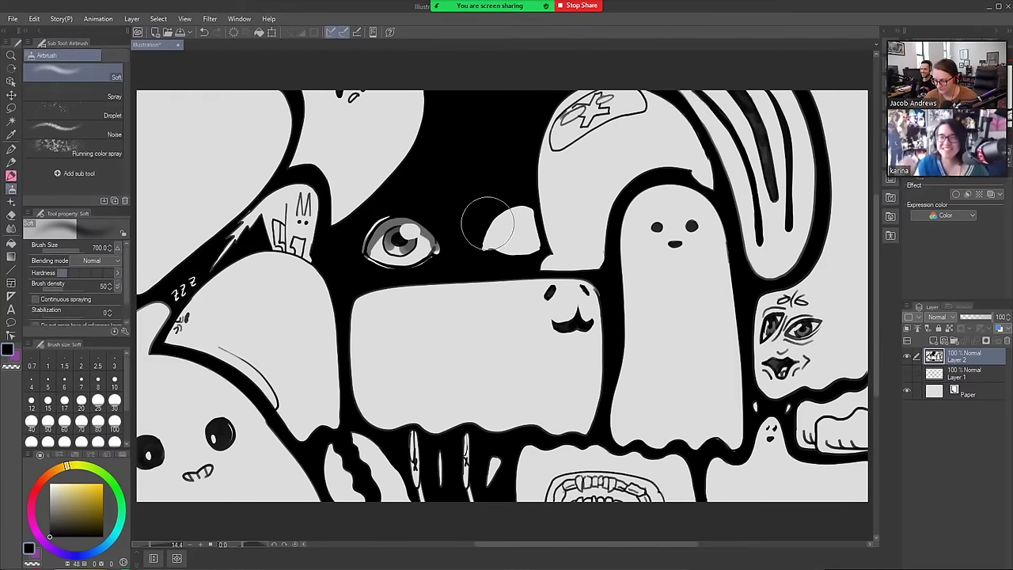
{"action": "key", "text": "bracketleft"}
{"action": "key", "text": "bracketleft"}
{"action": "key", "text": "bracketleft"}
{"action": "key", "text": "bracketleft"}
{"action": "key", "text": "bracketleft"}
{"action": "key", "text": "bracketleft"}
{"action": "key", "text": "bracketleft"}
{"action": "key", "text": "bracketleft"}
{"action": "key", "text": "bracketleft"}
{"action": "key", "text": "bracketleft"}
{"action": "key", "text": "bracketleft"}
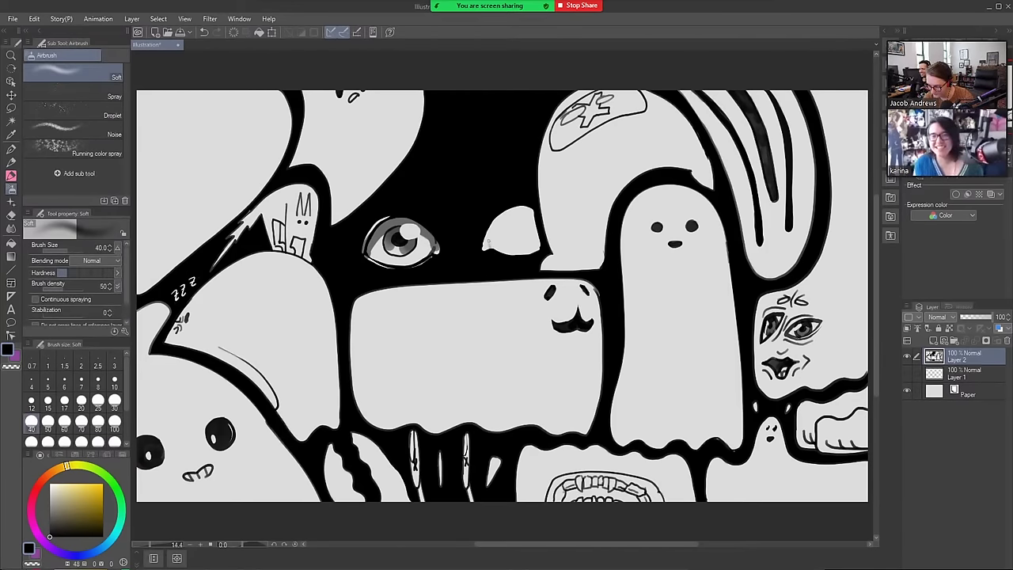
Draw a round iris outline with a small pupil inside the second eye using the CIRO brush
{"action": "key", "text": "b"}
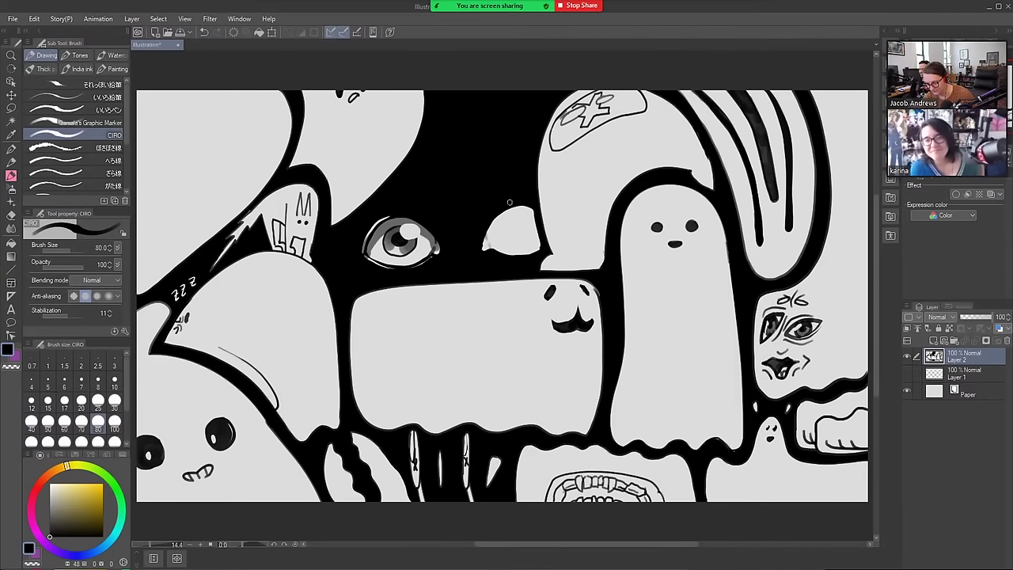
{"action": "mouse_move", "coordinate": [516, 220]}
{"action": "left_mouse_down"}
{"action": "mouse_move", "coordinate": [511, 231]}
{"action": "mouse_move", "coordinate": [539, 233]}
{"action": "mouse_move", "coordinate": [527, 231]}
{"action": "left_mouse_up"}
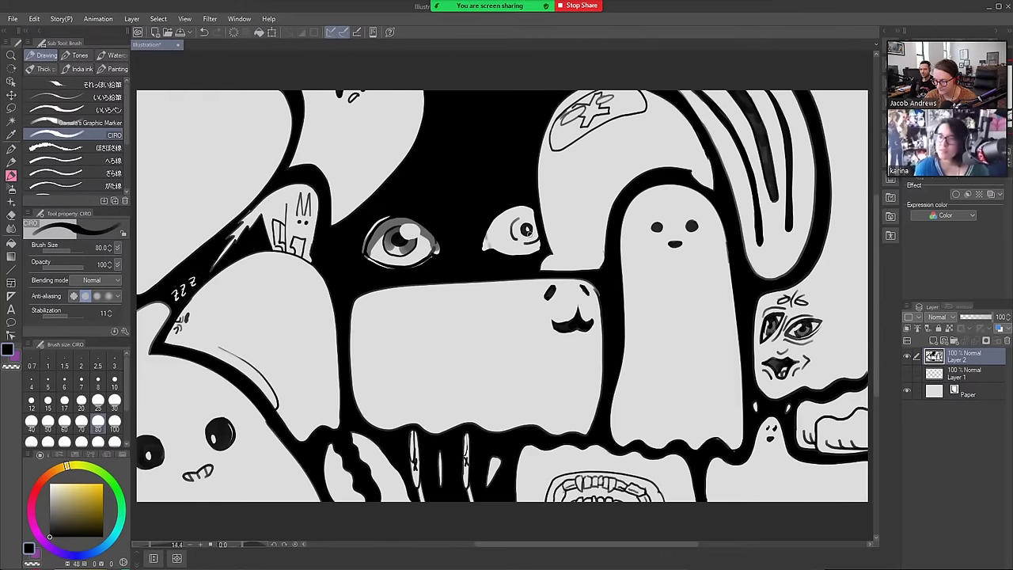
Darken the second eye's pupil, enlarge the brush to size 400, and shade its iris and upper eyeball gray
{"action": "key", "text": "bracketright"}
{"action": "key", "text": "bracketright"}
{"action": "key", "text": "bracketright"}
{"action": "key", "text": "bracketright"}
{"action": "key", "text": "bracketright"}
{"action": "key", "text": "bracketright"}
{"action": "key", "text": "bracketright"}
{"action": "key", "text": "bracketright"}
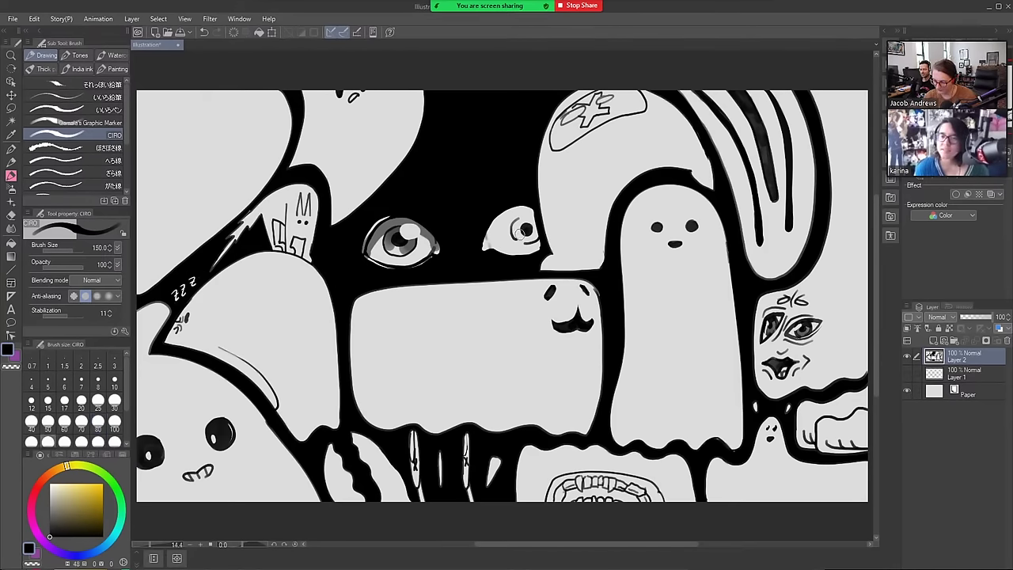
{"action": "left_click_drag", "start_coordinate": [518, 238], "coordinate": [535, 216]}
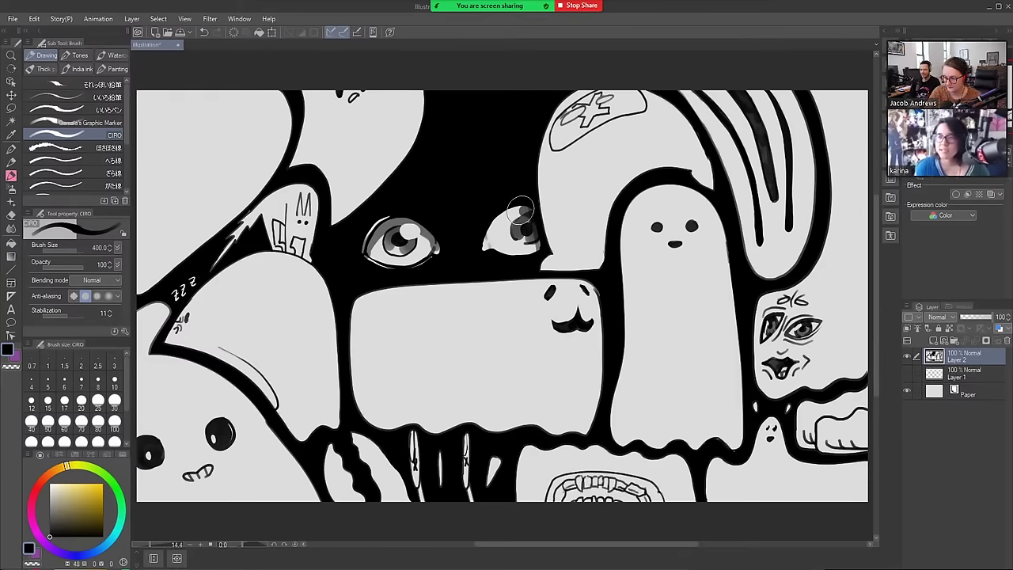
Fill an enclosed part of the building doodle on the small ghost with black, using the Refer other layers fill
{"action": "key", "text": "g"}
{"action": "key", "text": "g"}
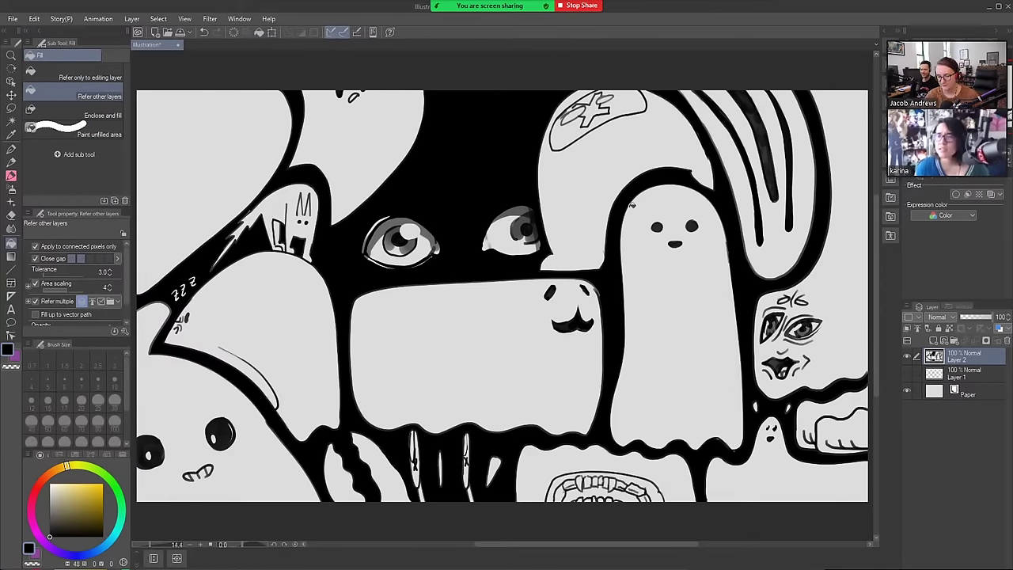
Reduce the CIRO brush to size 60 and touch up the second eye's lower inner corner
{"action": "key", "text": "b"}
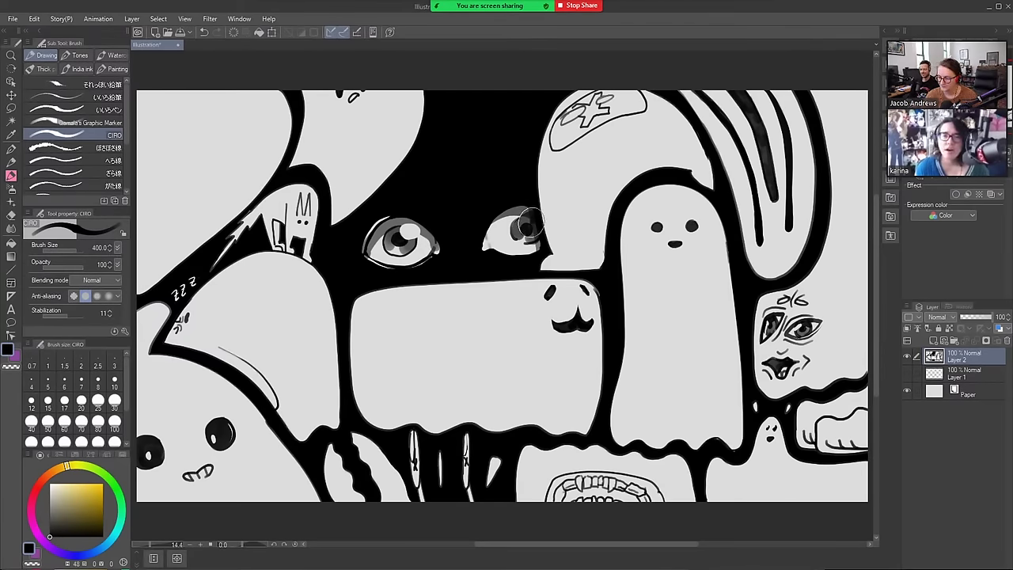
{"action": "key", "text": "bracketleft"}
{"action": "key", "text": "bracketleft"}
{"action": "key", "text": "bracketleft"}
{"action": "key", "text": "bracketleft"}
{"action": "key", "text": "bracketleft"}
{"action": "key", "text": "bracketleft"}
{"action": "key", "text": "bracketleft"}
{"action": "key", "text": "bracketleft"}
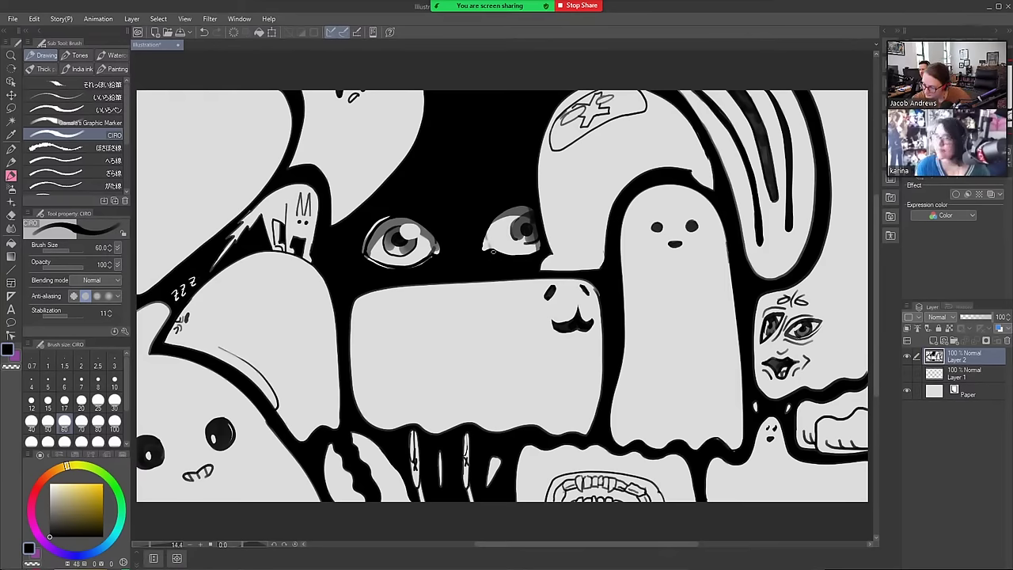
Reduce the eraser to size 80 and refine the second eye's lower edge near the inner corner
{"action": "key", "text": "e"}
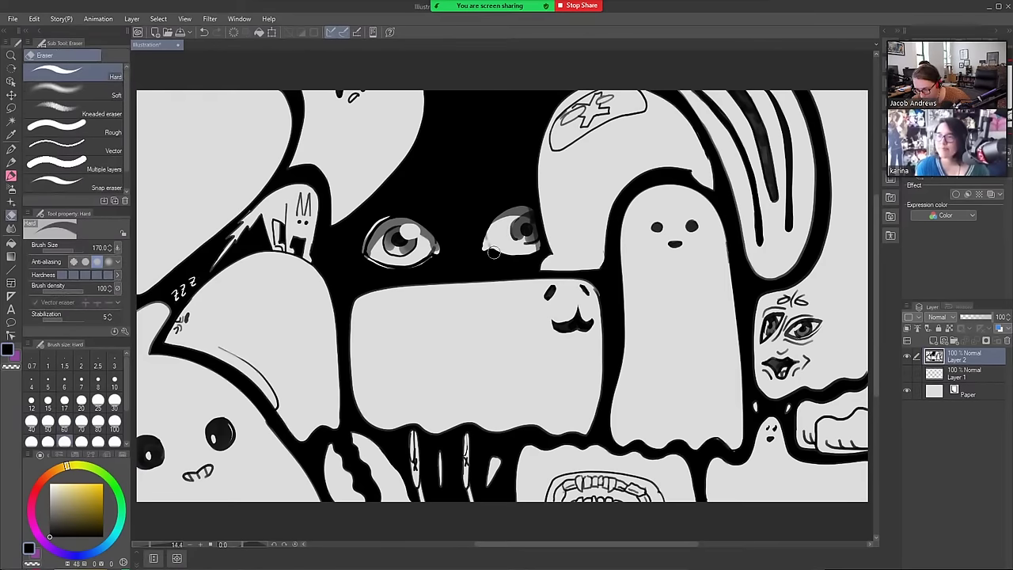
{"action": "key", "text": "bracketleft"}
{"action": "key", "text": "bracketleft"}
{"action": "key", "text": "bracketleft"}
{"action": "key", "text": "bracketleft"}
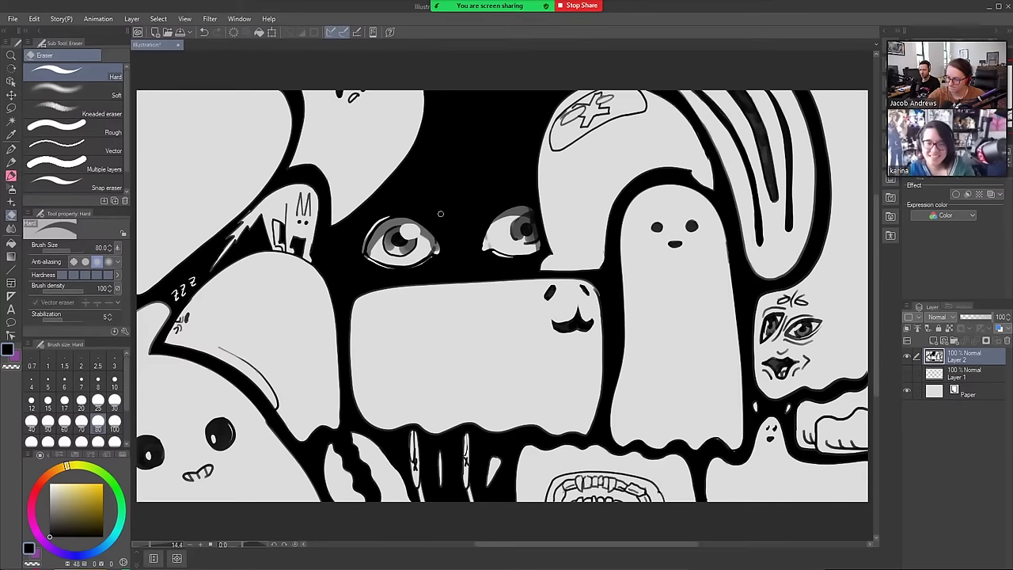
Enlarge the eraser to size 150 and carve short crease lines around the inner corners and undersides of both eyes
{"action": "key", "text": "bracketright"}
{"action": "key", "text": "bracketright"}
{"action": "key", "text": "bracketright"}
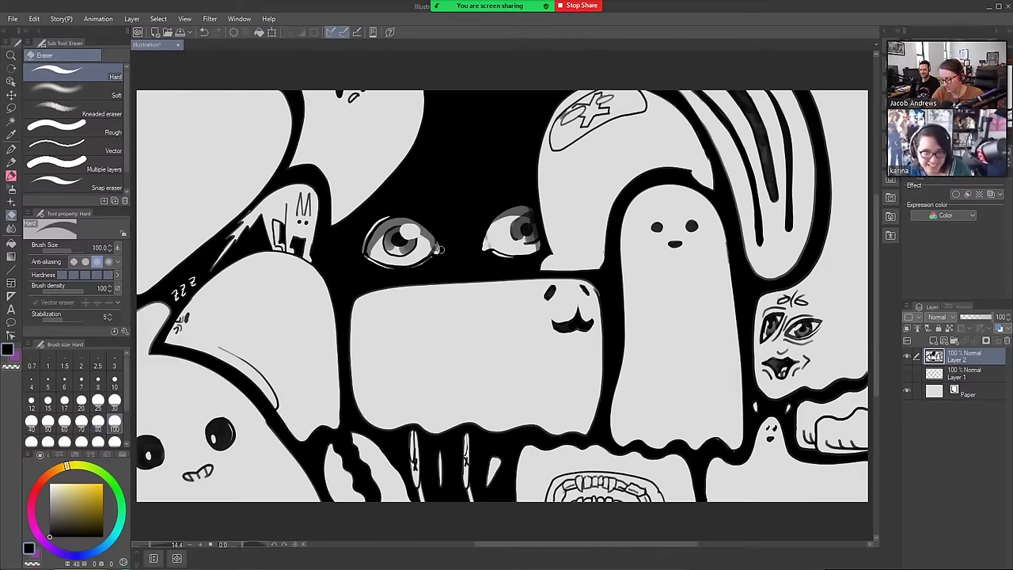
{"action": "mouse_move", "coordinate": [427, 276]}
{"action": "left_mouse_down"}
{"action": "mouse_move", "coordinate": [421, 280]}
{"action": "mouse_move", "coordinate": [430, 266]}
{"action": "mouse_move", "coordinate": [422, 272]}
{"action": "left_mouse_up"}
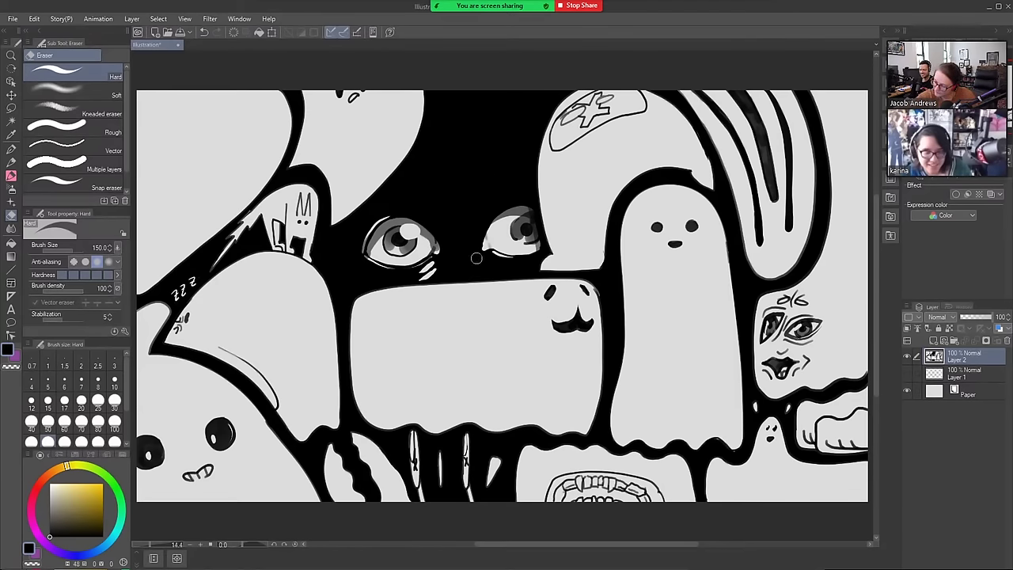
{"action": "left_click_drag", "start_coordinate": [476, 255], "coordinate": [494, 271]}
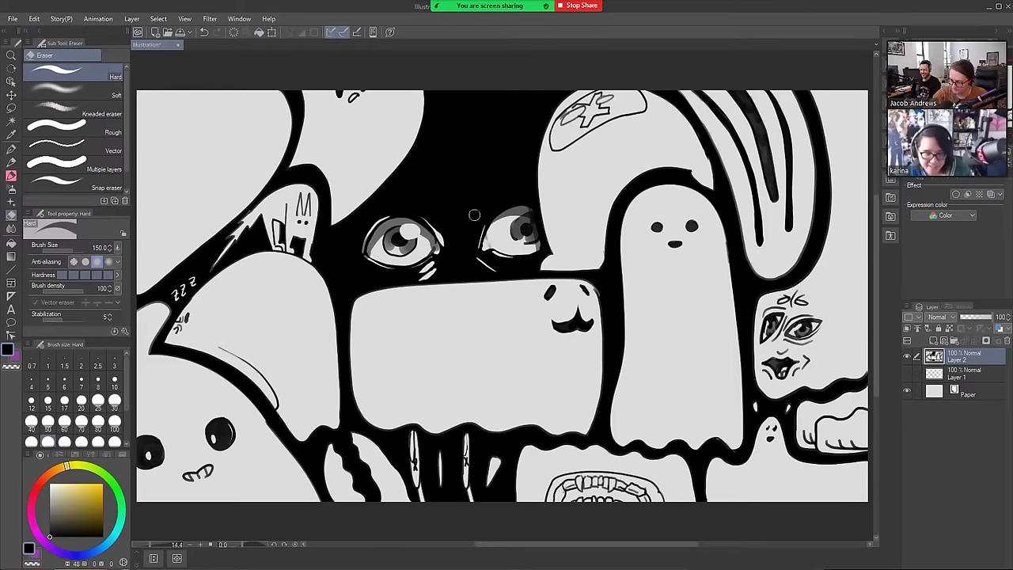
Carve a nose-bridge line between the two realistic eyes and a curved brow stroke above each eye with the Hard eraser at size 150
{"action": "mouse_move", "coordinate": [474, 215]}
{"action": "left_mouse_down"}
{"action": "mouse_move", "coordinate": [471, 275]}
{"action": "mouse_move", "coordinate": [475, 215]}
{"action": "mouse_move", "coordinate": [524, 176]}
{"action": "left_mouse_up"}
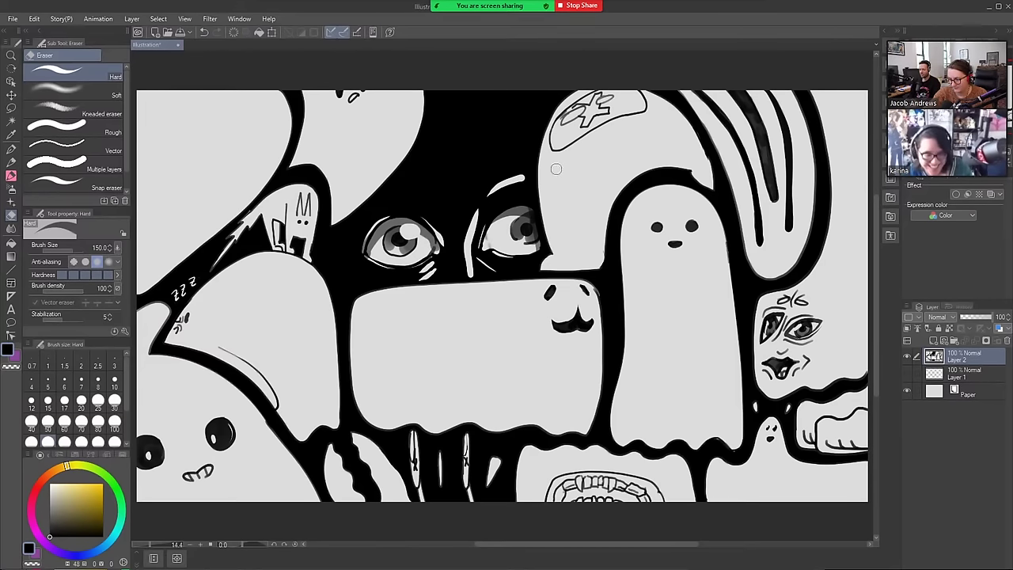
{"action": "left_click_drag", "start_coordinate": [435, 188], "coordinate": [398, 186]}
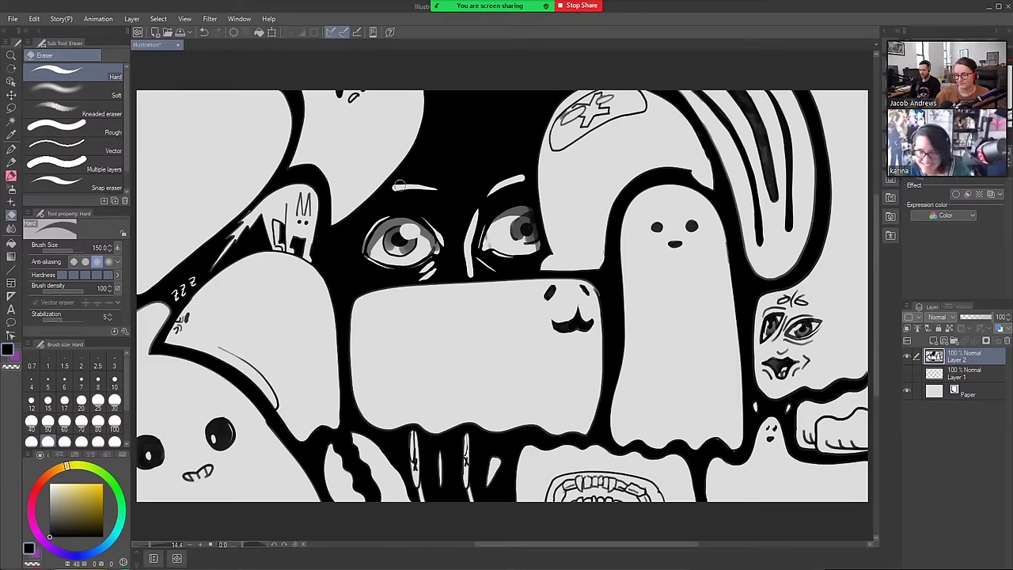
Set the CIRO brush to size 70 and touch up the nose line between the realistic eyes in black
{"action": "key", "text": "b"}
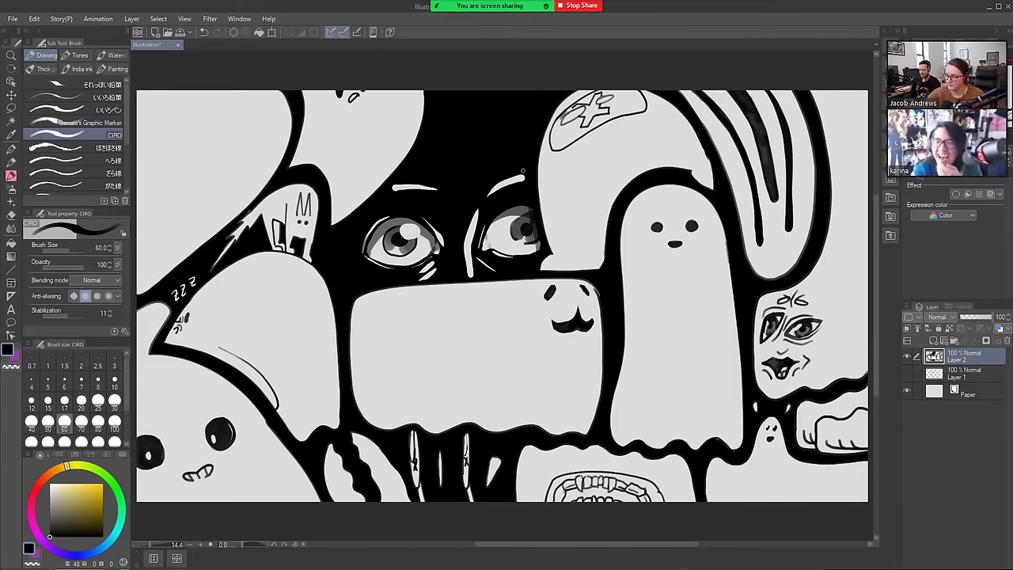
{"action": "key", "text": "bracketright"}
{"action": "key", "text": "bracketright"}
{"action": "key", "text": "bracketright"}
{"action": "key", "text": "bracketright"}
{"action": "key", "text": "bracketright"}
{"action": "key", "text": "bracketright"}
{"action": "key", "text": "bracketright"}
{"action": "key", "text": "bracketright"}
{"action": "key", "text": "bracketright"}
{"action": "key", "text": "bracketright"}
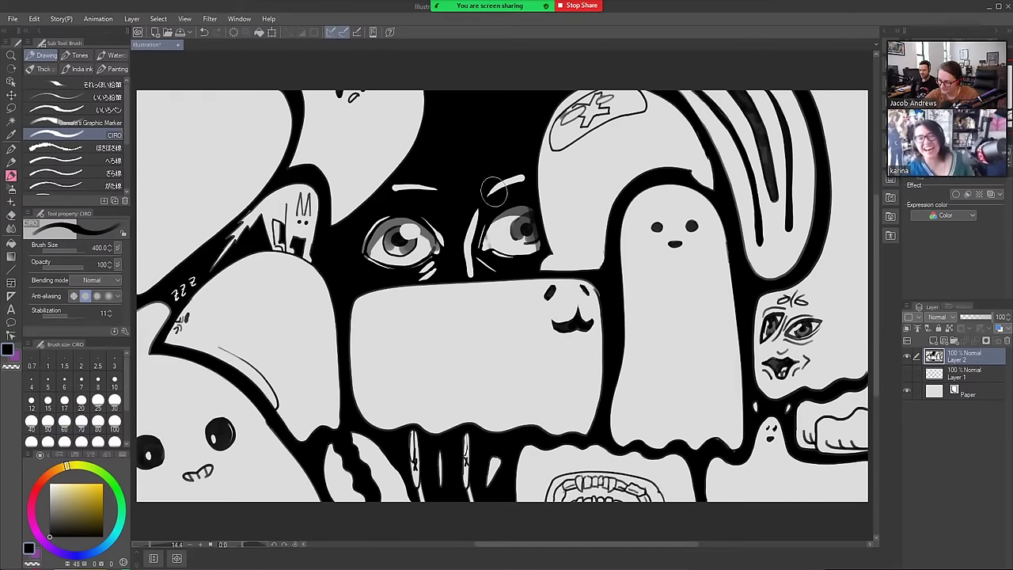
{"action": "key", "text": "bracketleft"}
{"action": "key", "text": "bracketleft"}
{"action": "key", "text": "bracketleft"}
{"action": "key", "text": "bracketleft"}
{"action": "key", "text": "bracketleft"}
{"action": "key", "text": "bracketleft"}
{"action": "key", "text": "bracketleft"}
{"action": "key", "text": "bracketleft"}
{"action": "key", "text": "bracketleft"}
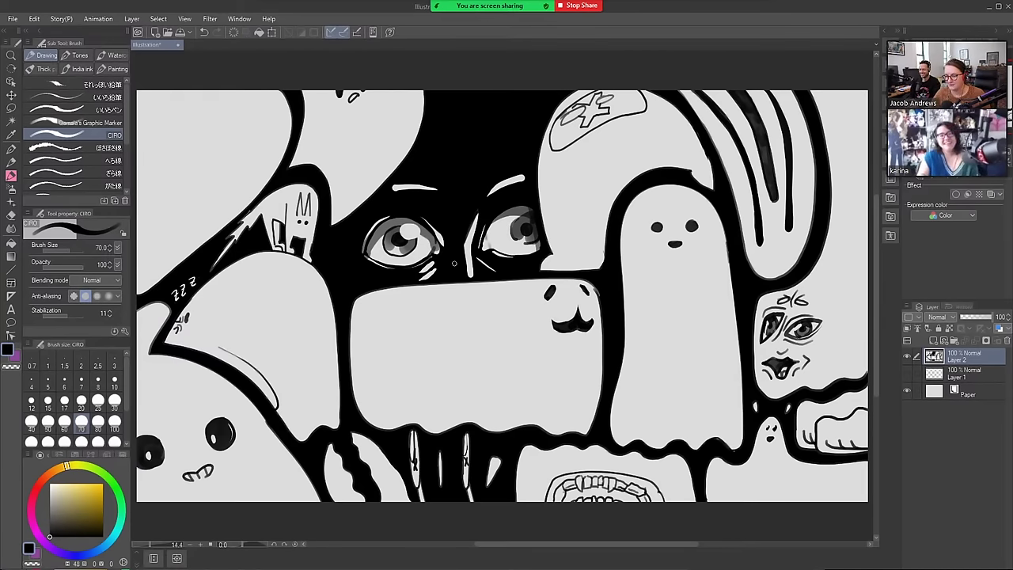
Paint both brow strokes over with black using the Soft airbrush at size 250
{"action": "key", "text": "b"}
{"action": "left_click", "coordinate": [98, 442]}
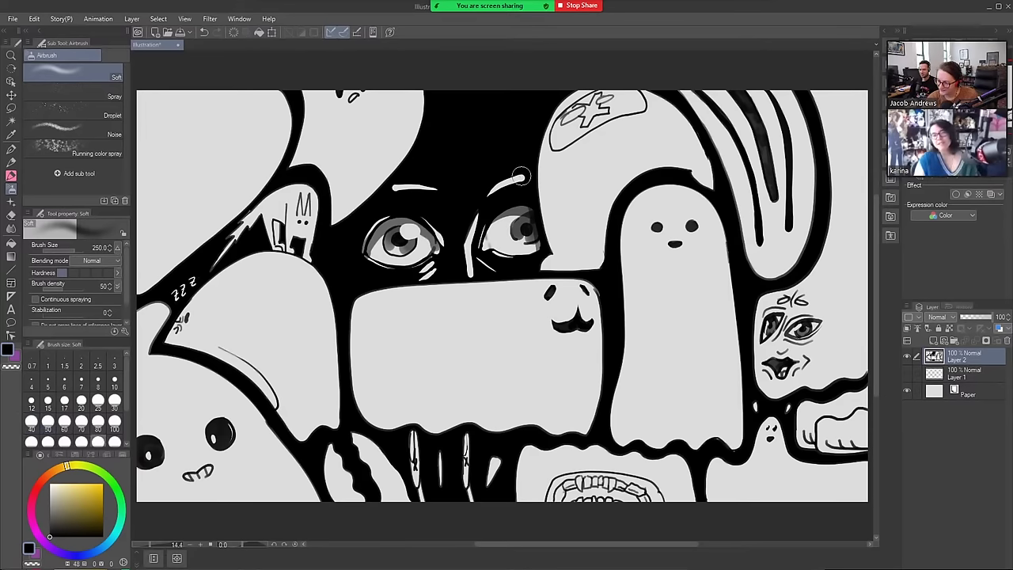
{"action": "mouse_move", "coordinate": [507, 184]}
{"action": "left_mouse_down"}
{"action": "mouse_move", "coordinate": [430, 191]}
{"action": "mouse_move", "coordinate": [417, 165]}
{"action": "left_mouse_up"}
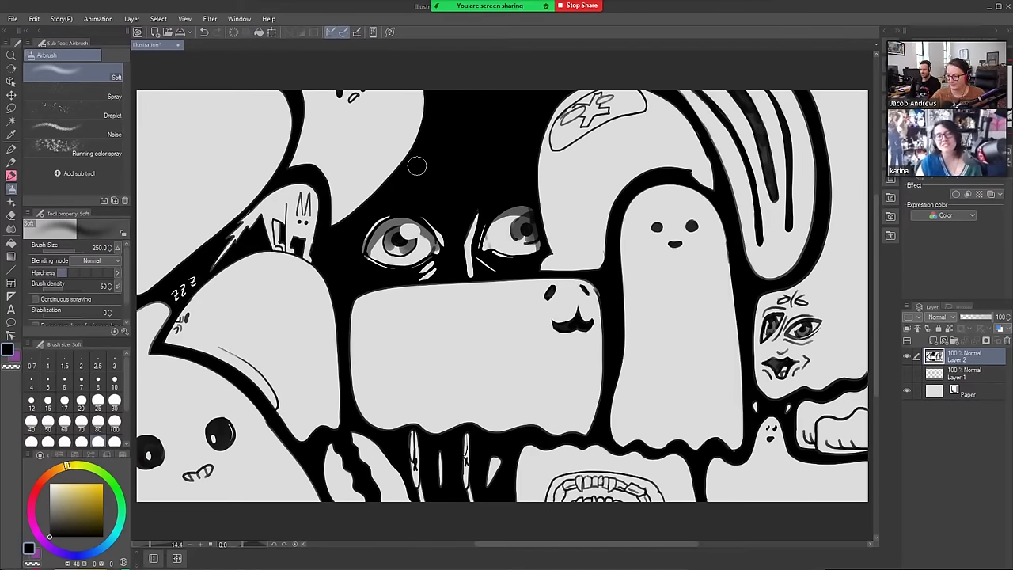
Outline a rounded ghost hanging upside down from the canvas's upper edge above the realistic eyes with the Hard eraser at size 150
{"action": "key", "text": "w"}
{"action": "key", "text": "e"}
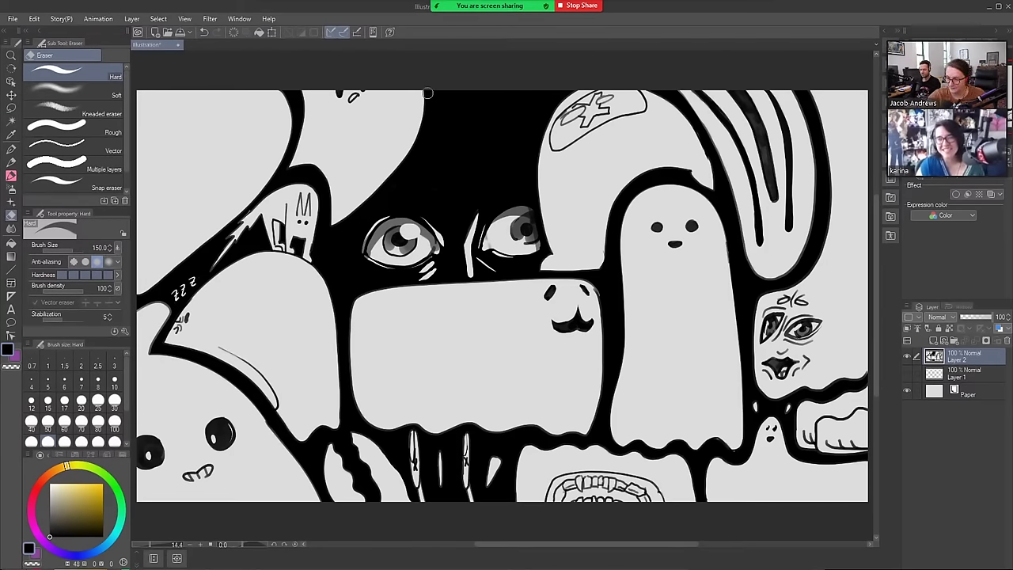
{"action": "mouse_move", "coordinate": [430, 88]}
{"action": "left_mouse_down"}
{"action": "mouse_move", "coordinate": [431, 163]}
{"action": "mouse_move", "coordinate": [441, 180]}
{"action": "mouse_move", "coordinate": [479, 190]}
{"action": "mouse_move", "coordinate": [523, 173]}
{"action": "mouse_move", "coordinate": [542, 112]}
{"action": "mouse_move", "coordinate": [581, 75]}
{"action": "left_mouse_up"}
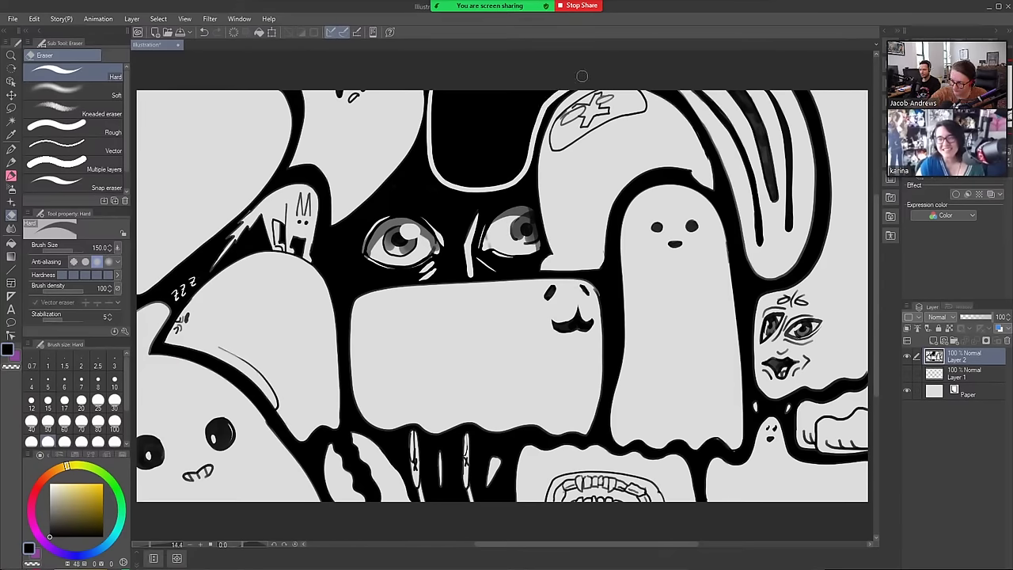
Auto-select the black area inside the hanging ghost's outline with Refer to all layers, clear it, and deselect
{"action": "key", "text": "w"}
{"action": "left_click", "coordinate": [467, 136]}
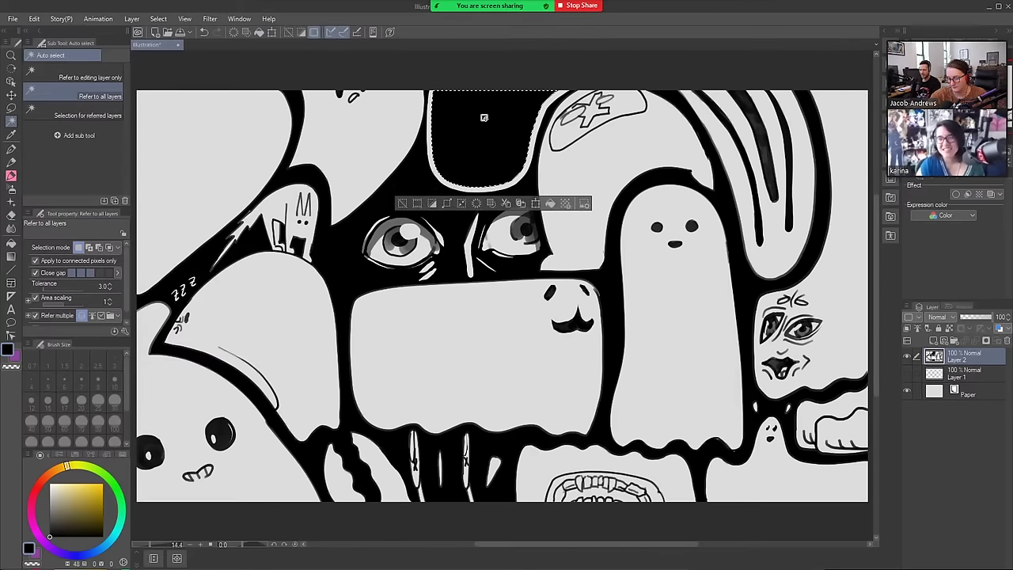
{"action": "key", "text": "Delete"}
{"action": "key", "text": "ctrl+d"}
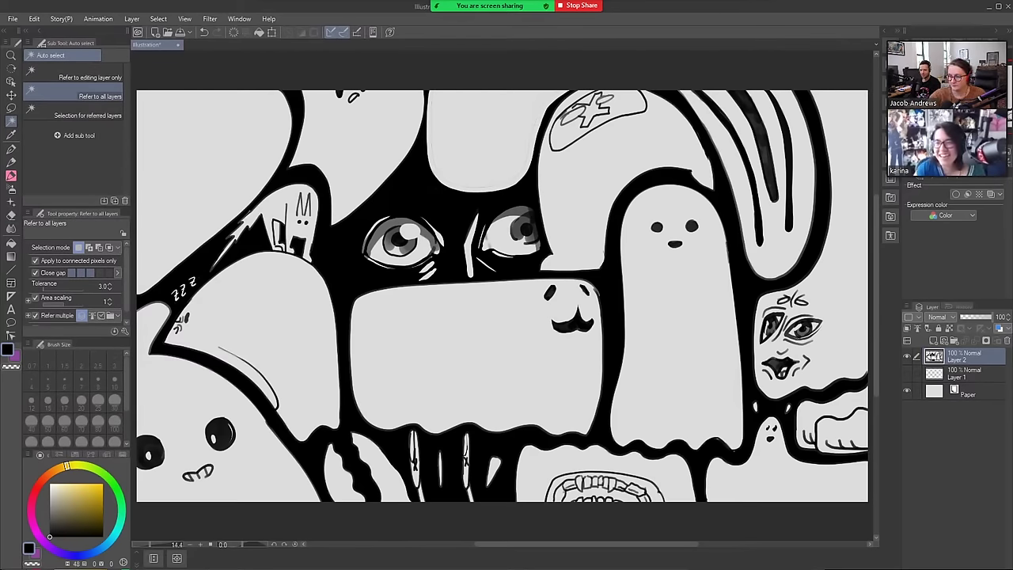
Draw an upside-down face on the hanging ghost with the CIRO brush at size 70: two oval eyes and a small filled mouth above them
{"action": "key", "text": "e"}
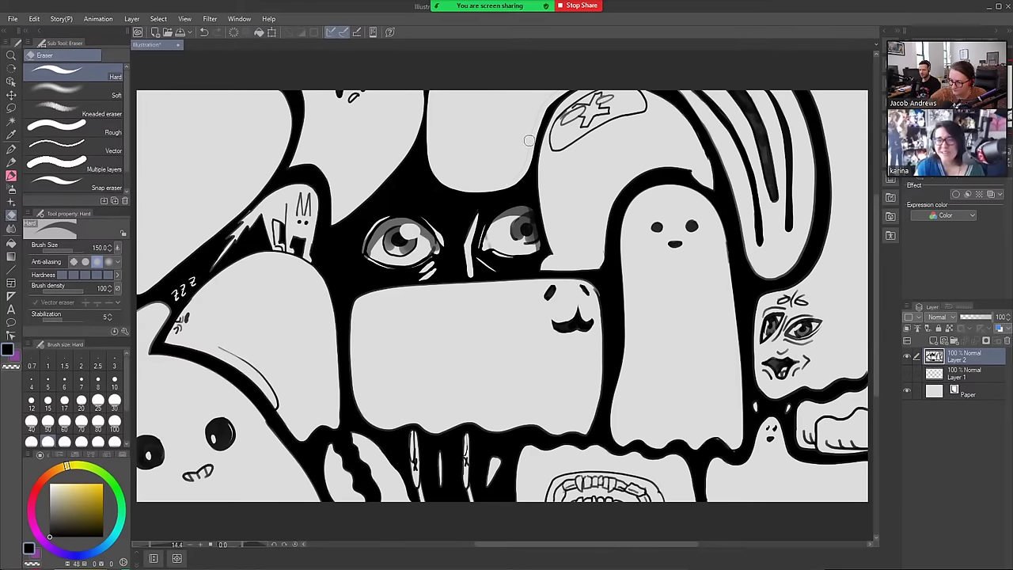
{"action": "key", "text": "b"}
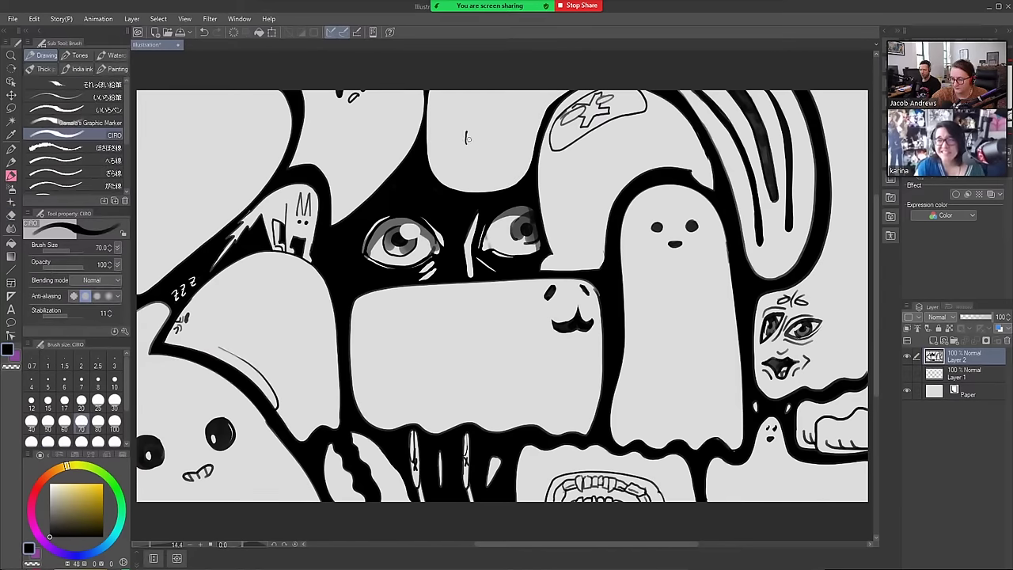
{"action": "left_click_drag", "start_coordinate": [468, 138], "coordinate": [497, 141]}
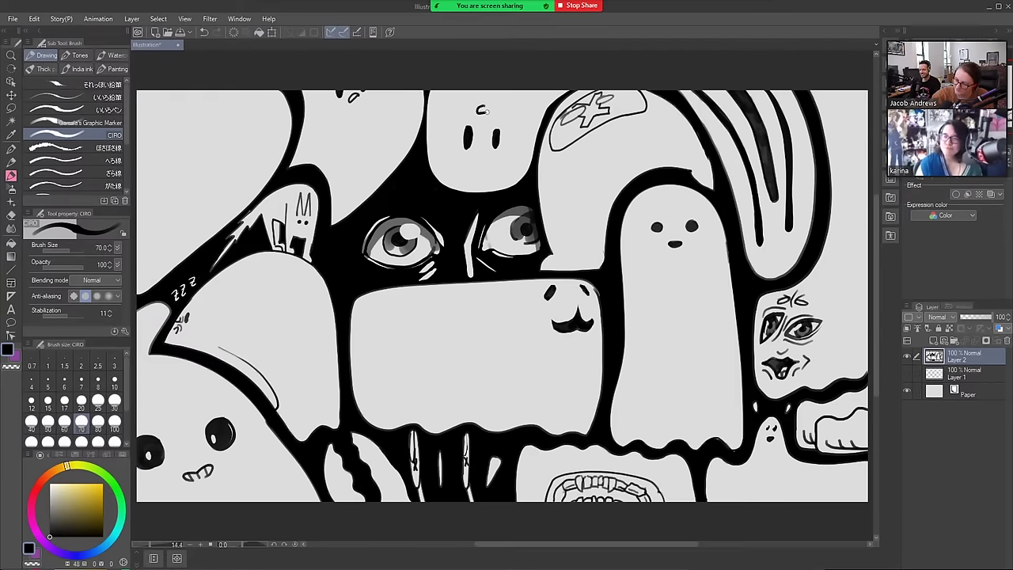
{"action": "key", "text": "ctrl+z"}
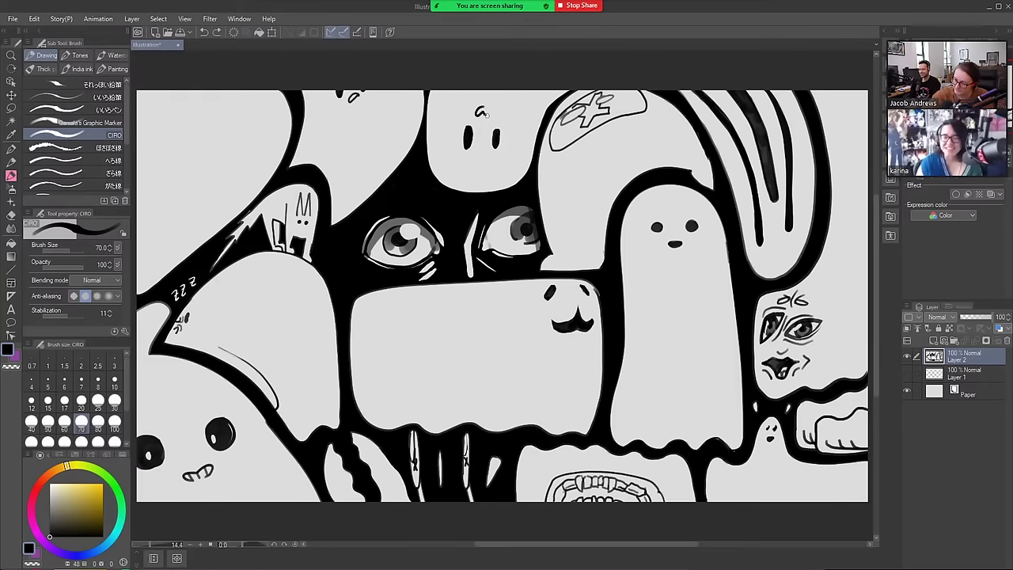
{"action": "left_click_drag", "start_coordinate": [480, 112], "coordinate": [484, 103]}
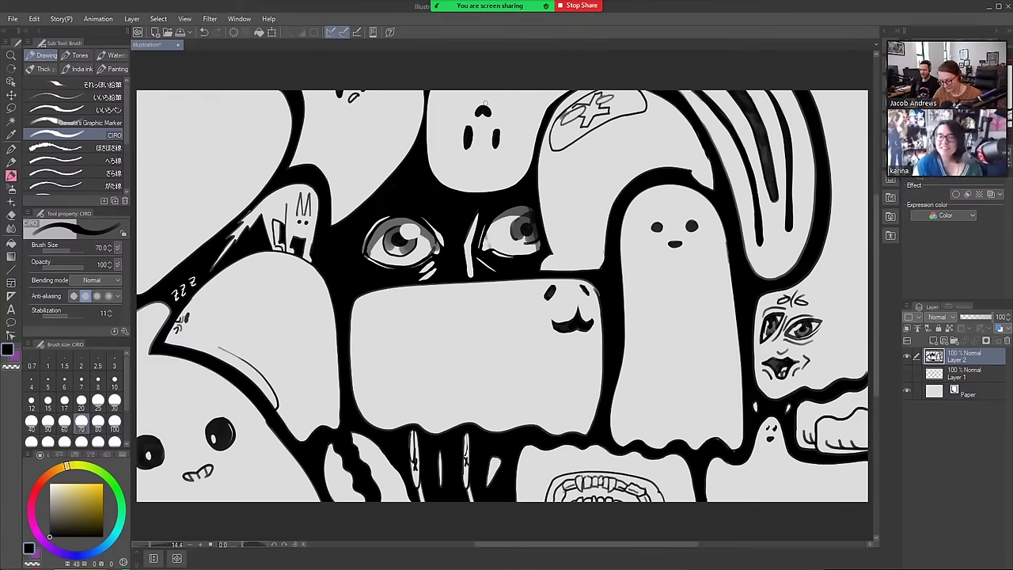
Draw a tilted face on the upper-left creature with the CIRO brush at size 80, adding slit eyes, brows, a long nose and a mouth
{"action": "key", "text": "bracketright"}
{"action": "mouse_move", "coordinate": [247, 154]}
{"action": "left_mouse_down"}
{"action": "mouse_move", "coordinate": [233, 174]}
{"action": "mouse_move", "coordinate": [251, 157]}
{"action": "mouse_move", "coordinate": [234, 171]}
{"action": "mouse_move", "coordinate": [243, 163]}
{"action": "mouse_move", "coordinate": [227, 148]}
{"action": "mouse_move", "coordinate": [193, 192]}
{"action": "left_mouse_up"}
{"action": "key", "text": "ctrl+z"}
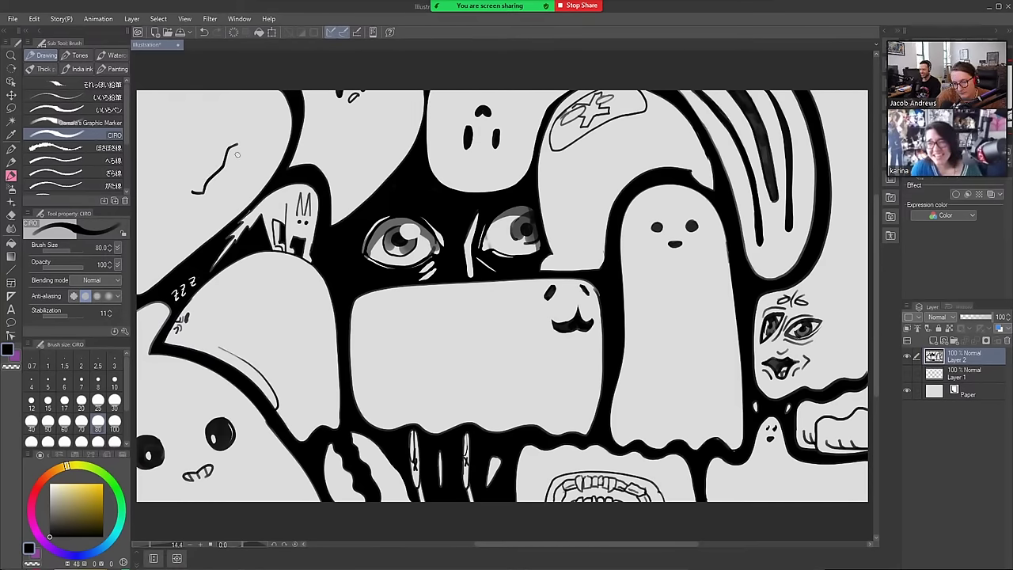
{"action": "mouse_move", "coordinate": [236, 154]}
{"action": "left_mouse_down"}
{"action": "mouse_move", "coordinate": [234, 170]}
{"action": "mouse_move", "coordinate": [235, 158]}
{"action": "left_mouse_up"}
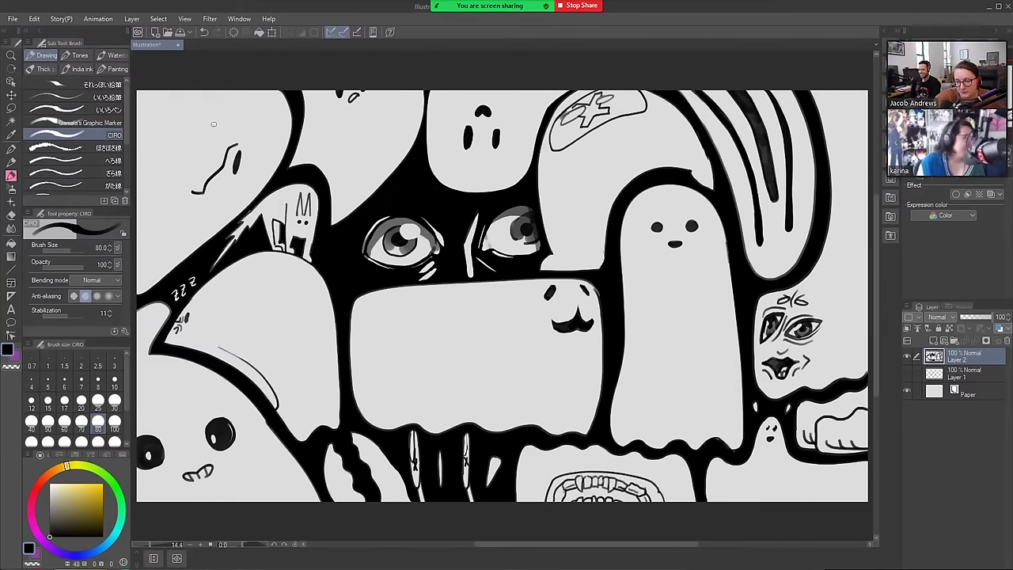
{"action": "left_click_drag", "start_coordinate": [198, 130], "coordinate": [218, 136]}
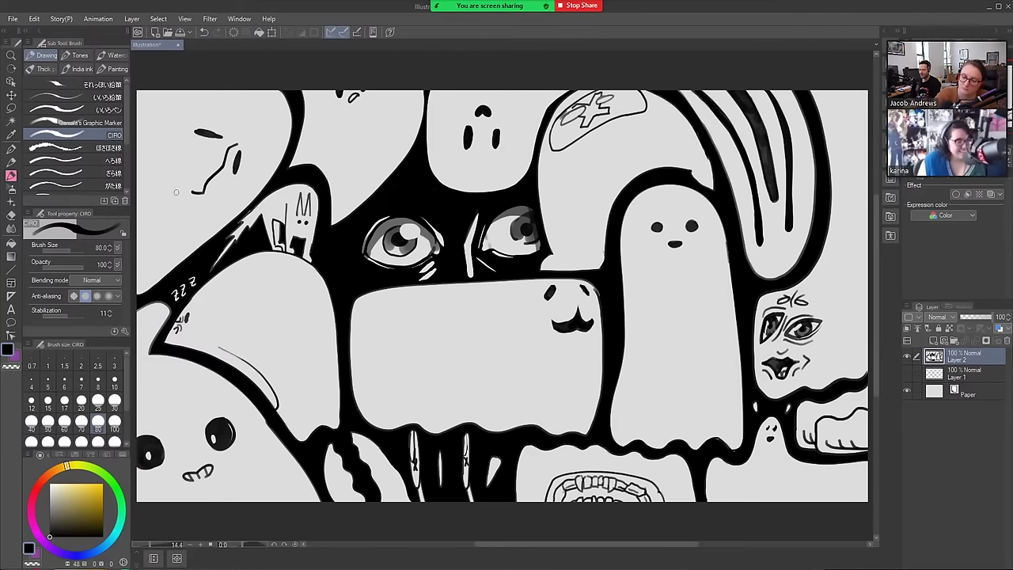
{"action": "mouse_move", "coordinate": [174, 202]}
{"action": "left_mouse_down"}
{"action": "mouse_move", "coordinate": [158, 206]}
{"action": "mouse_move", "coordinate": [179, 204]}
{"action": "mouse_move", "coordinate": [179, 221]}
{"action": "mouse_move", "coordinate": [182, 203]}
{"action": "mouse_move", "coordinate": [172, 203]}
{"action": "left_mouse_up"}
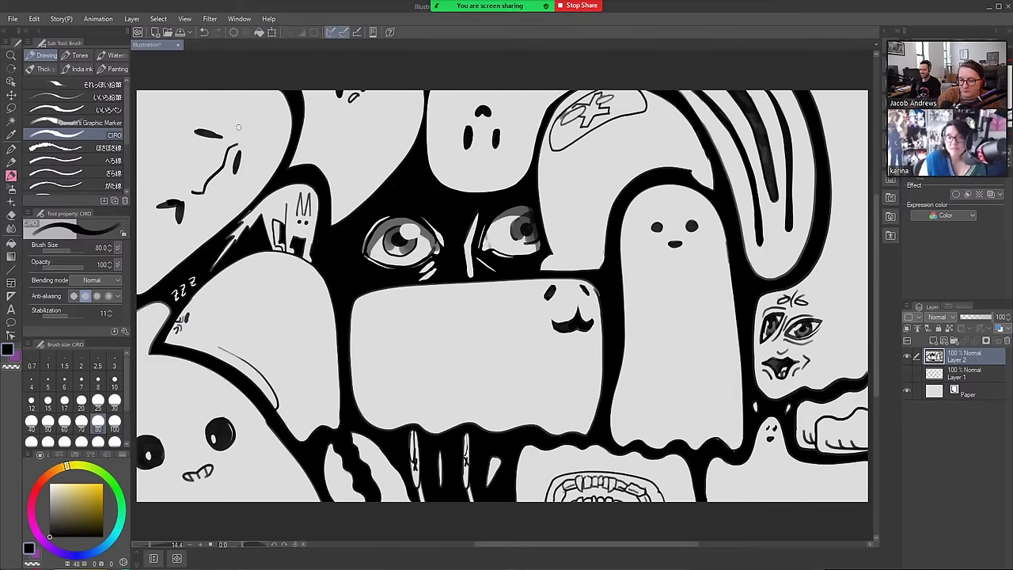
{"action": "mouse_move", "coordinate": [232, 126]}
{"action": "left_mouse_down"}
{"action": "mouse_move", "coordinate": [248, 158]}
{"action": "mouse_move", "coordinate": [247, 149]}
{"action": "left_mouse_up"}
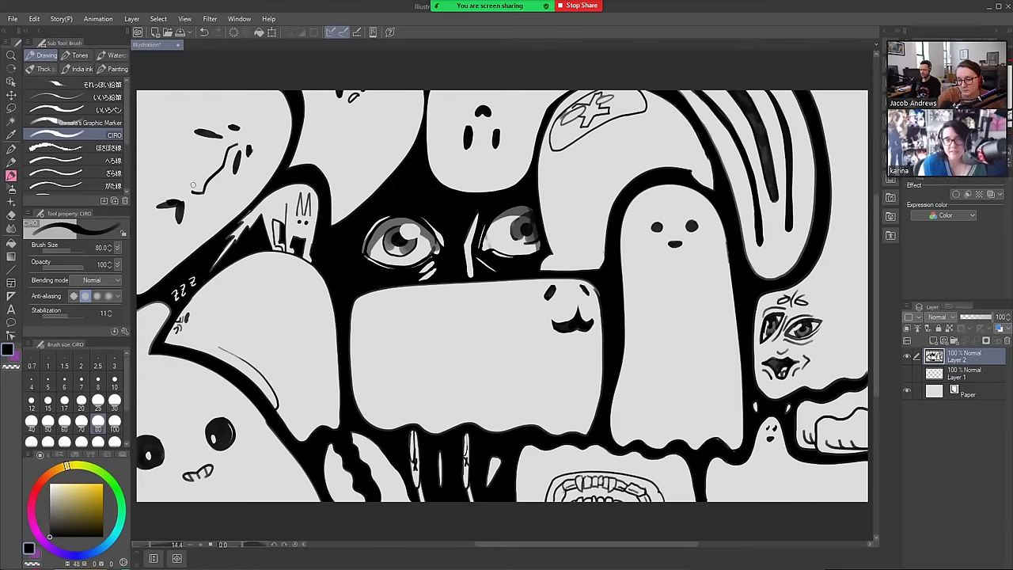
{"action": "left_click_drag", "start_coordinate": [190, 184], "coordinate": [182, 179]}
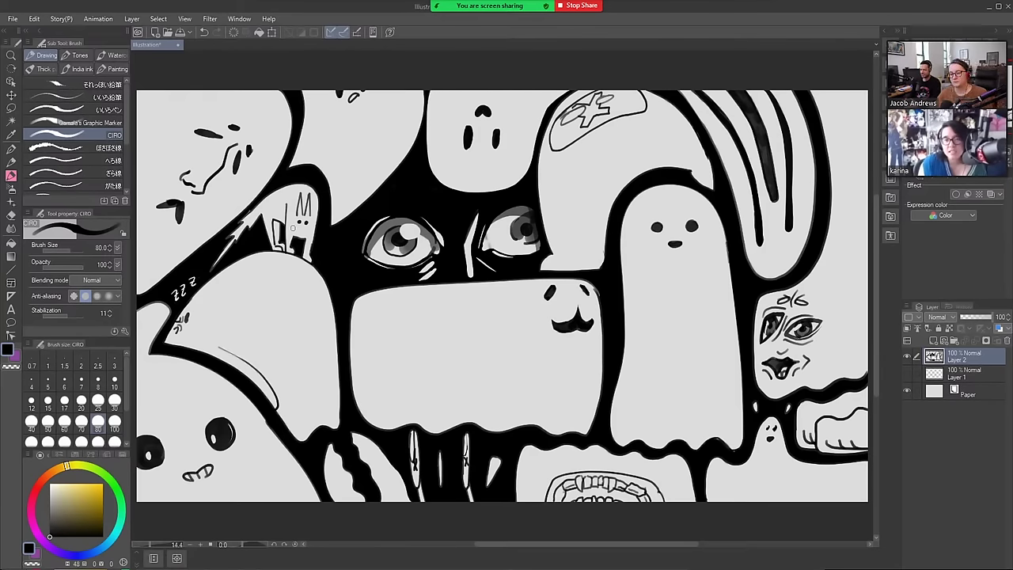
Draw long curved contour lines along both sides of the upper-left creature's tilted face, redoing the first lower line
{"action": "left_click_drag", "start_coordinate": [243, 194], "coordinate": [190, 237]}
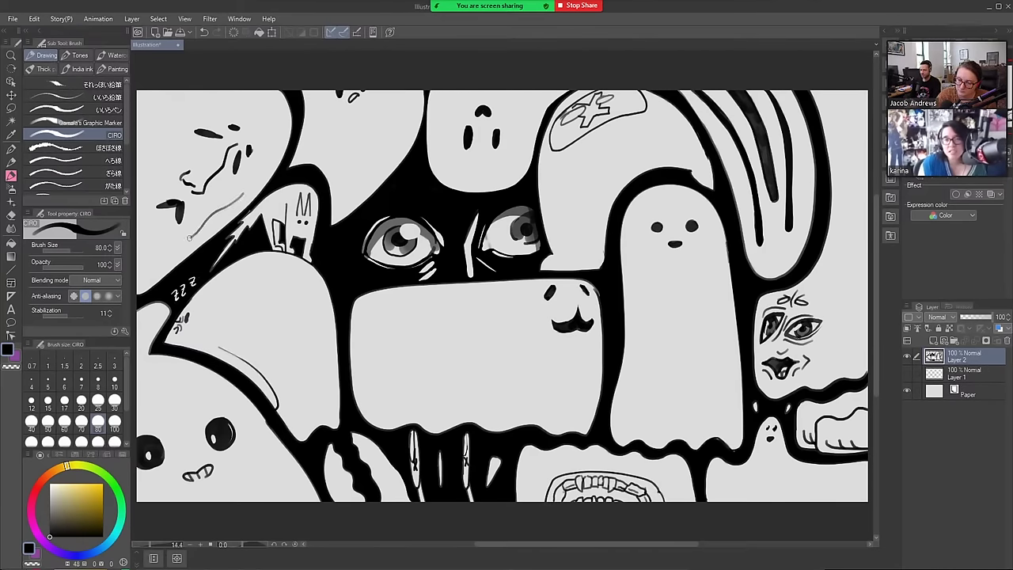
{"action": "key", "text": "ctrl+z"}
{"action": "left_click_drag", "start_coordinate": [255, 176], "coordinate": [148, 261]}
{"action": "mouse_move", "coordinate": [204, 108]}
{"action": "left_mouse_down"}
{"action": "mouse_move", "coordinate": [174, 132]}
{"action": "mouse_move", "coordinate": [153, 179]}
{"action": "mouse_move", "coordinate": [168, 193]}
{"action": "mouse_move", "coordinate": [168, 223]}
{"action": "left_mouse_up"}
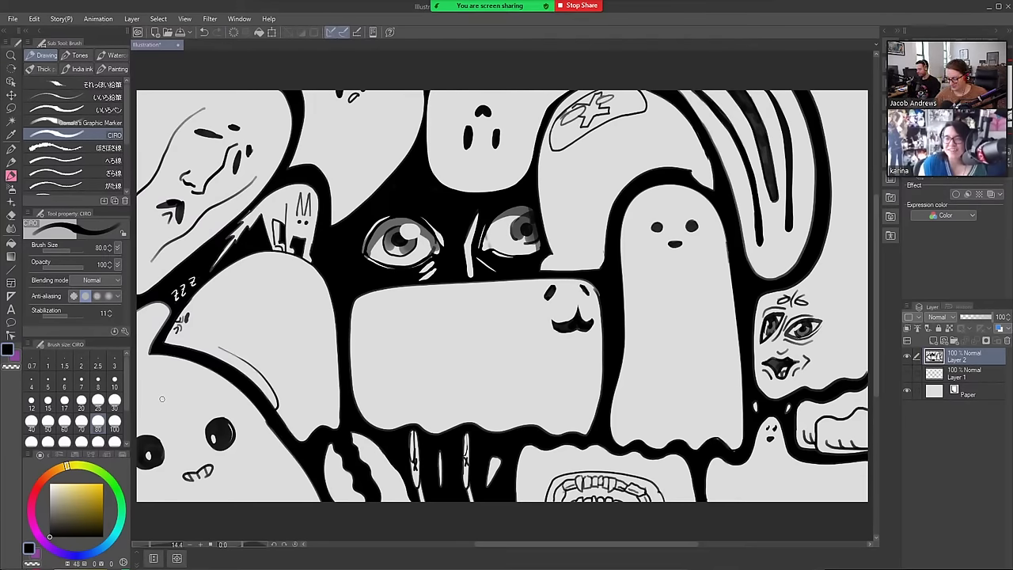
{"action": "key", "text": "b"}
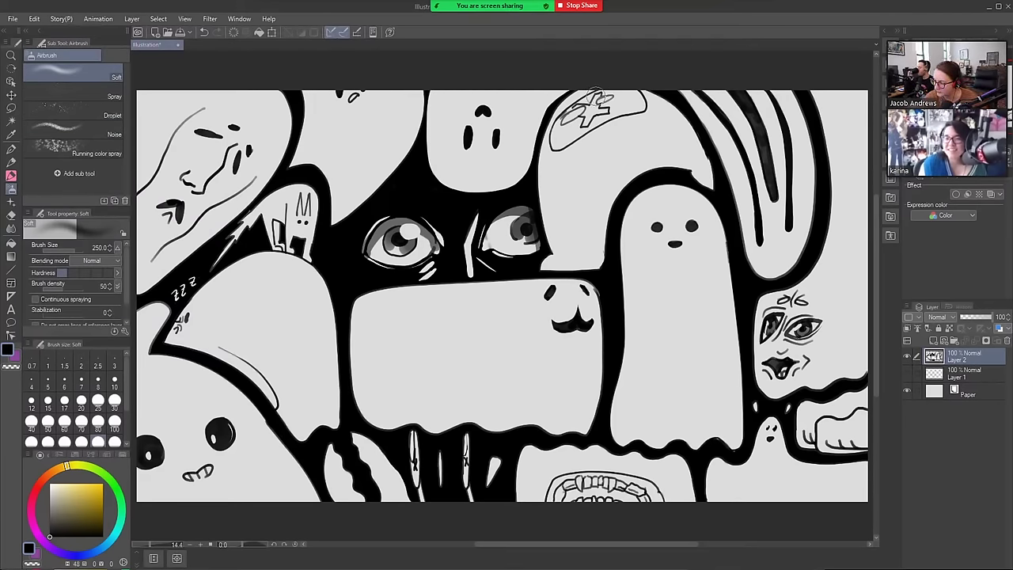
{"action": "left_click_drag", "start_coordinate": [595, 102], "coordinate": [589, 112]}
{"action": "key", "text": "ctrl+z"}
{"action": "key", "text": "b"}
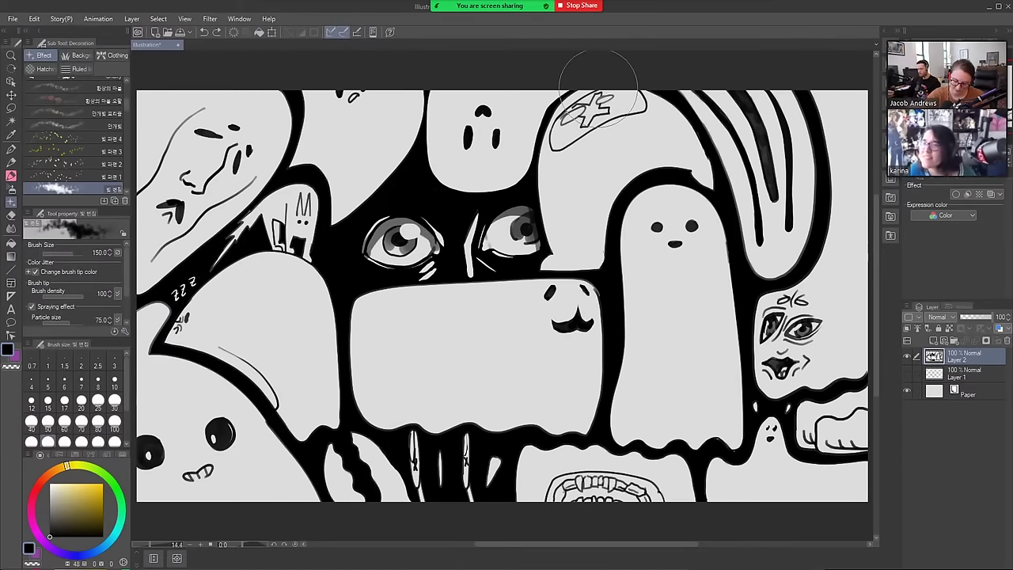
{"action": "key", "text": "b"}
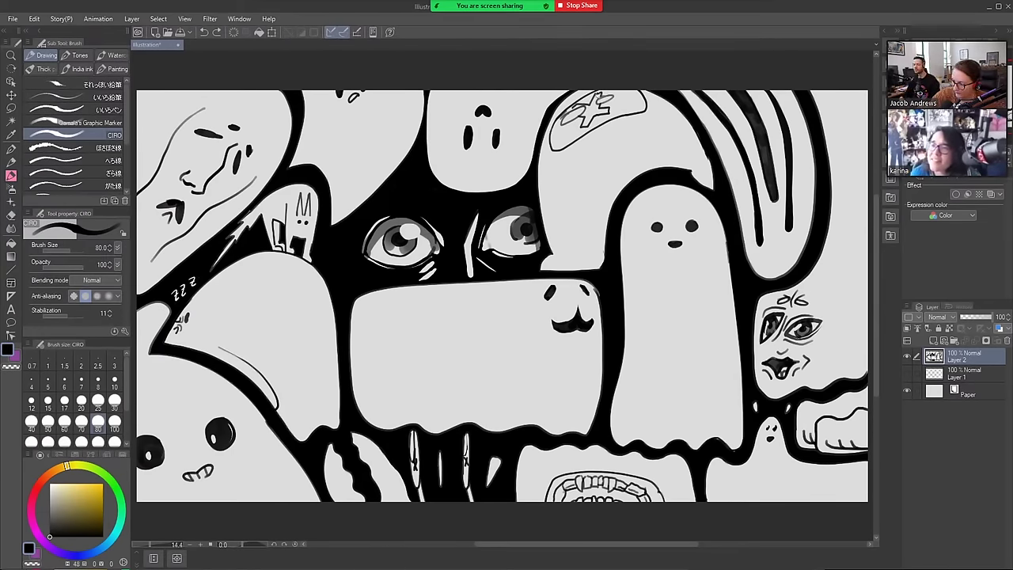
Fill the cross on the arched creature's head patch with black CIRO strokes and enlarge the brush to size 170
{"action": "mouse_move", "coordinate": [598, 96]}
{"action": "left_mouse_down"}
{"action": "mouse_move", "coordinate": [585, 130]}
{"action": "mouse_move", "coordinate": [577, 110]}
{"action": "mouse_move", "coordinate": [599, 108]}
{"action": "mouse_move", "coordinate": [586, 113]}
{"action": "left_mouse_up"}
{"action": "key", "text": "bracketright"}
{"action": "key", "text": "bracketright"}
{"action": "key", "text": "bracketright"}
{"action": "key", "text": "bracketright"}
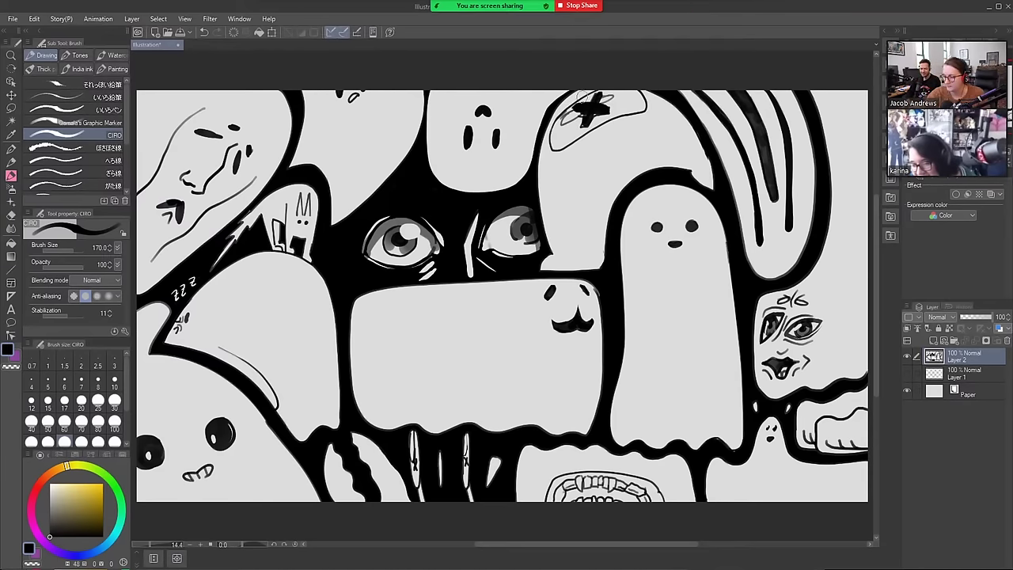
Enlarge the two raised hands beside the tiny ghost using the Hard eraser at size 150
{"action": "key", "text": "e"}
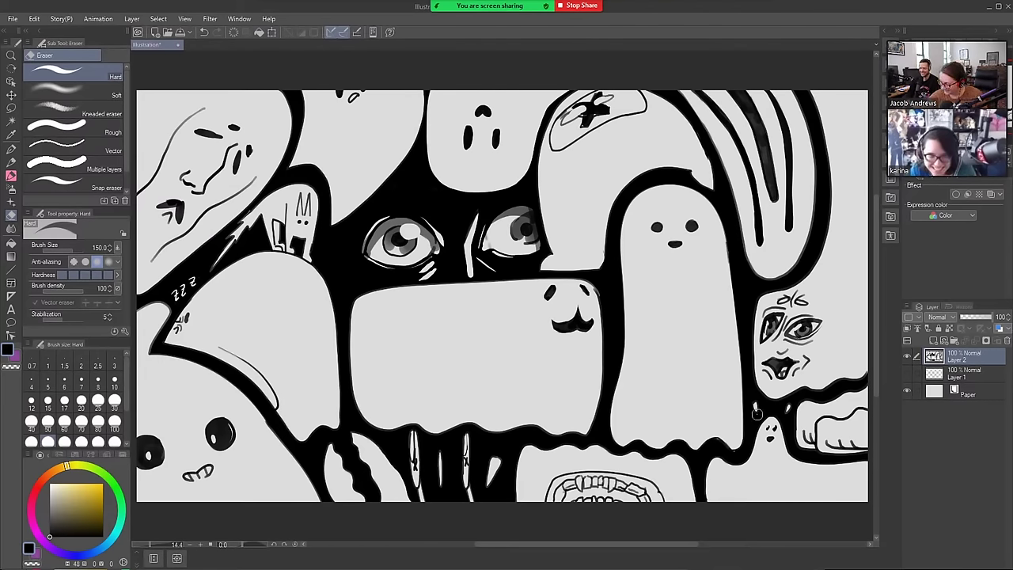
{"action": "mouse_move", "coordinate": [757, 414]}
{"action": "left_mouse_down"}
{"action": "mouse_move", "coordinate": [755, 402]}
{"action": "mouse_move", "coordinate": [795, 396]}
{"action": "left_mouse_up"}
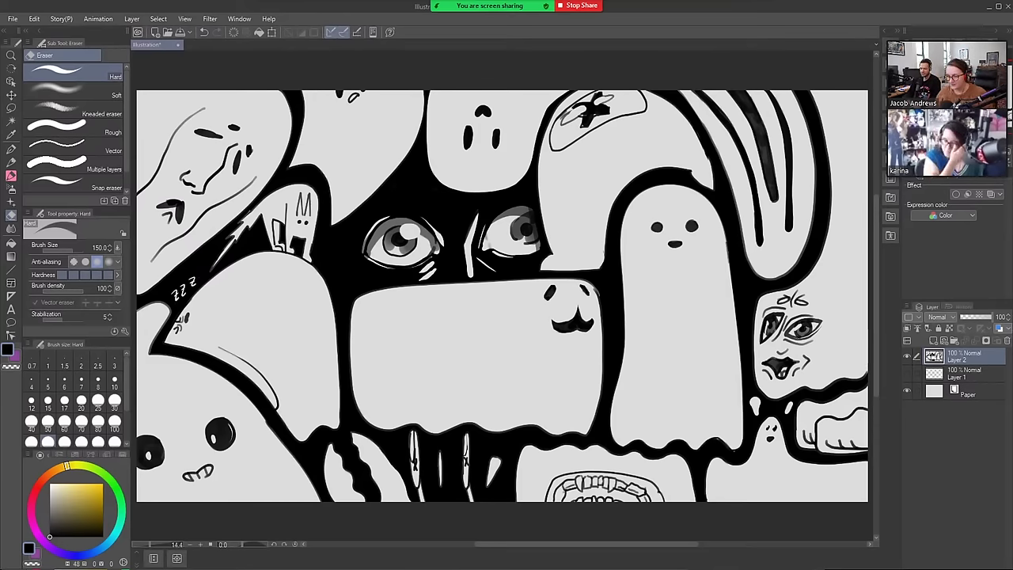
Stop sharing the screen in the Zoom meeting and turn off side-by-side mode for the other participant's shared screen
{"action": "left_click", "coordinate": [578, 6]}
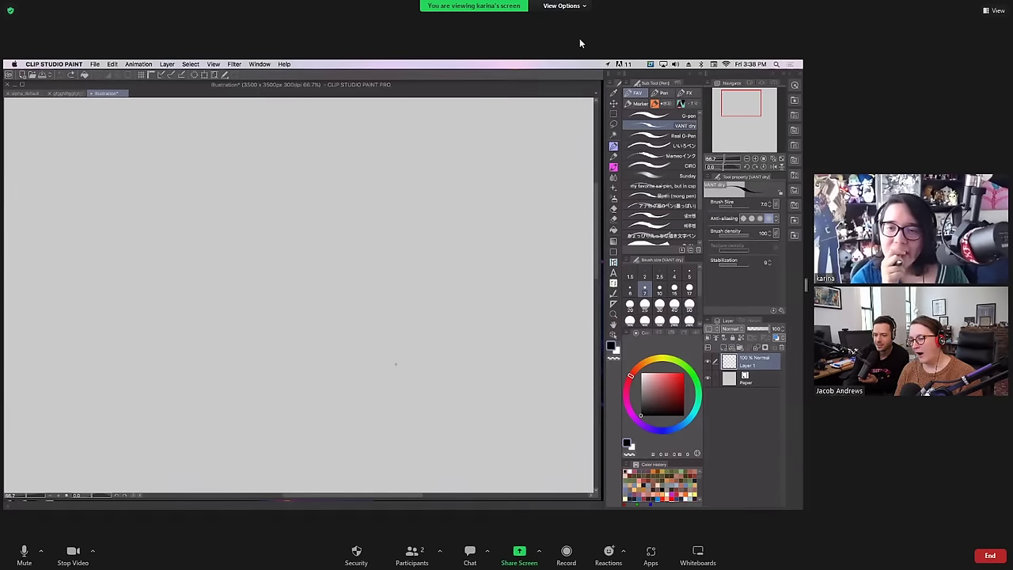
{"action": "left_click", "coordinate": [585, 7]}
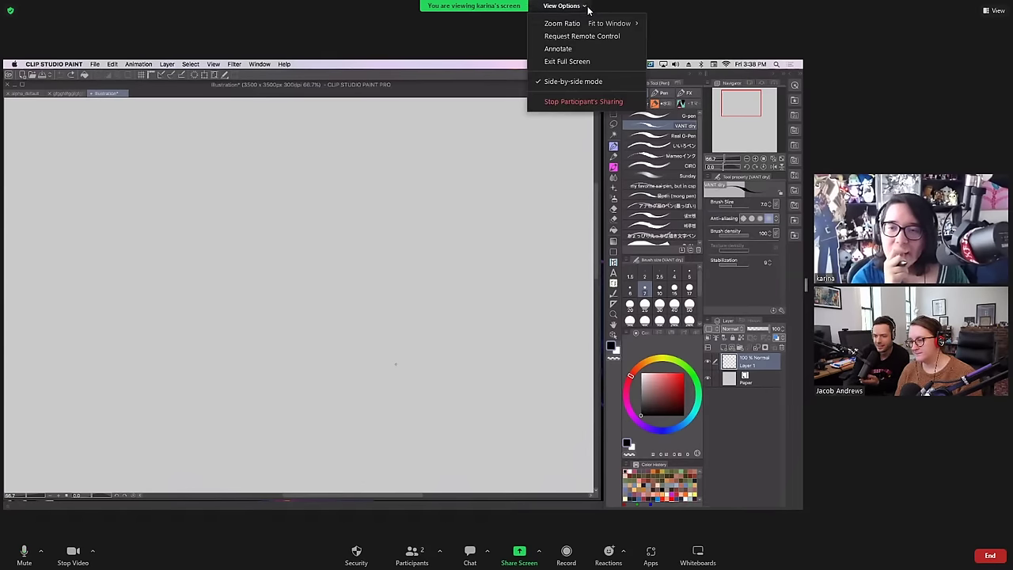
{"action": "left_click", "coordinate": [592, 81]}
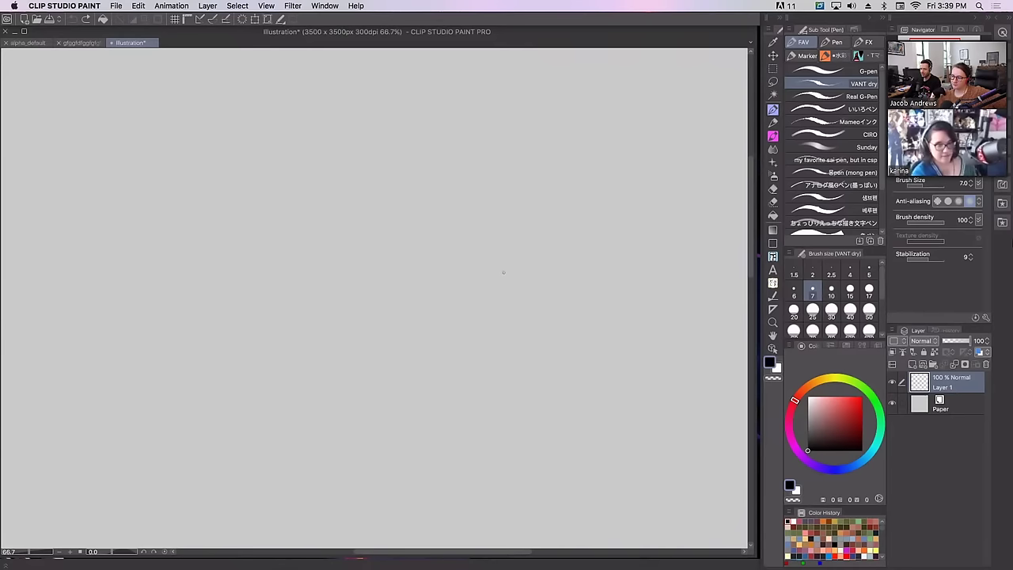
Undo the test stroke on the blank canvas and set the VANT dry brush size to 6
{"action": "mouse_move", "coordinate": [503, 272]}
{"action": "left_mouse_down"}
{"action": "mouse_move", "coordinate": [509, 239]}
{"action": "mouse_move", "coordinate": [544, 238]}
{"action": "left_mouse_up"}
{"action": "key", "text": "super+z"}
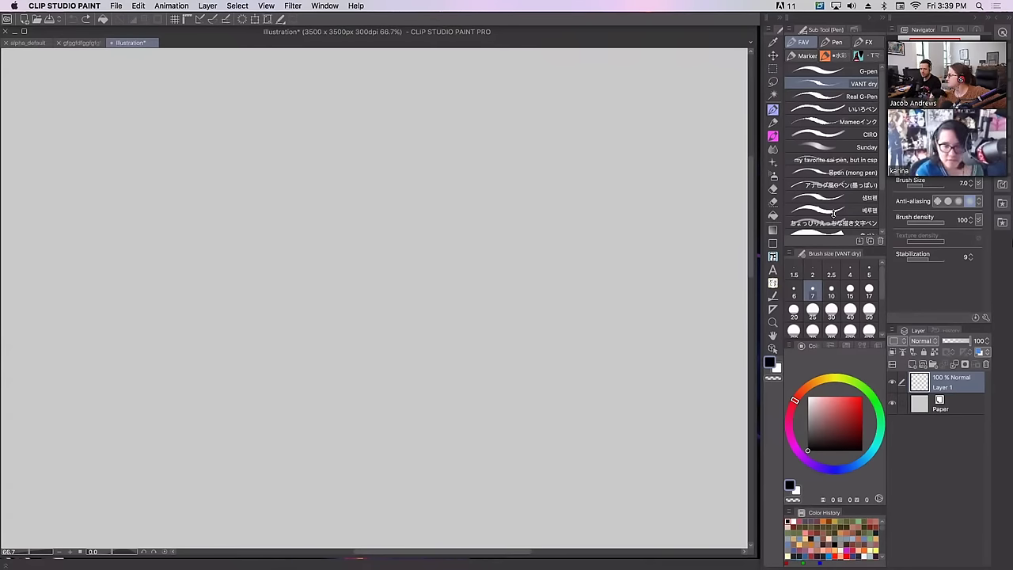
{"action": "left_click", "coordinate": [794, 291]}
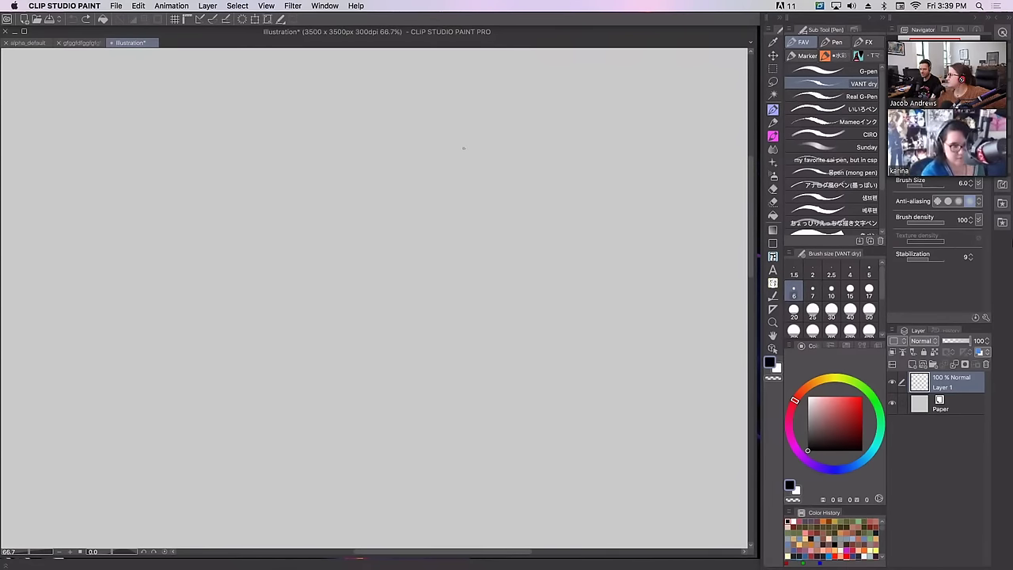
{"action": "left_click", "coordinate": [480, 206]}
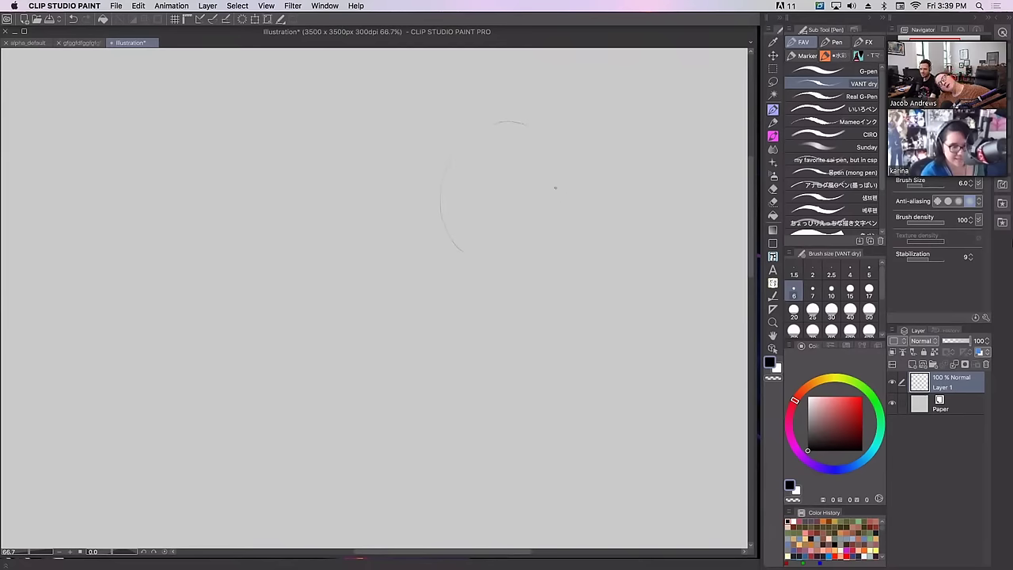
{"action": "key", "text": "super+z"}
{"action": "left_click_drag", "start_coordinate": [500, 123], "coordinate": [548, 135]}
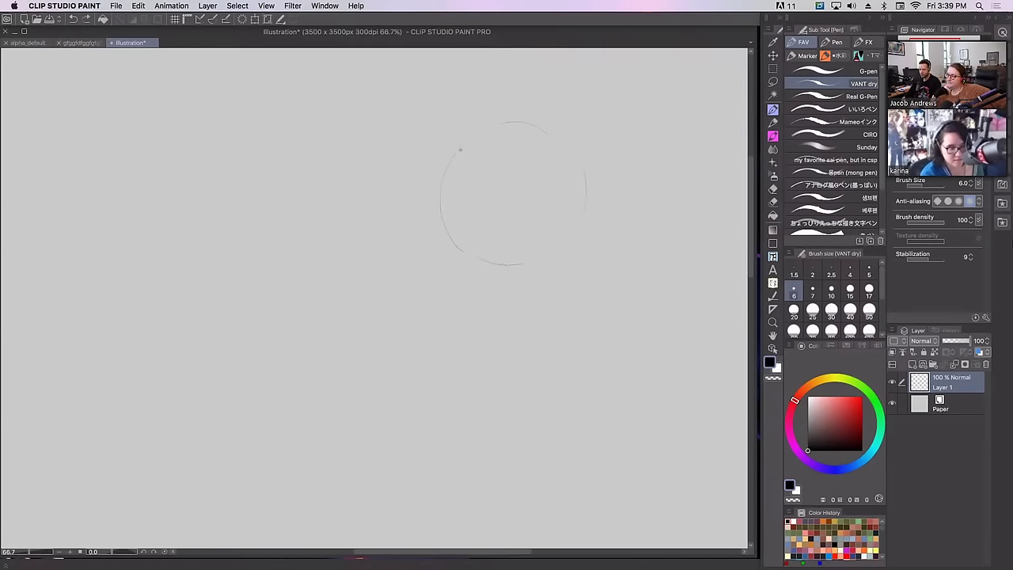
{"action": "left_click_drag", "start_coordinate": [440, 167], "coordinate": [460, 252]}
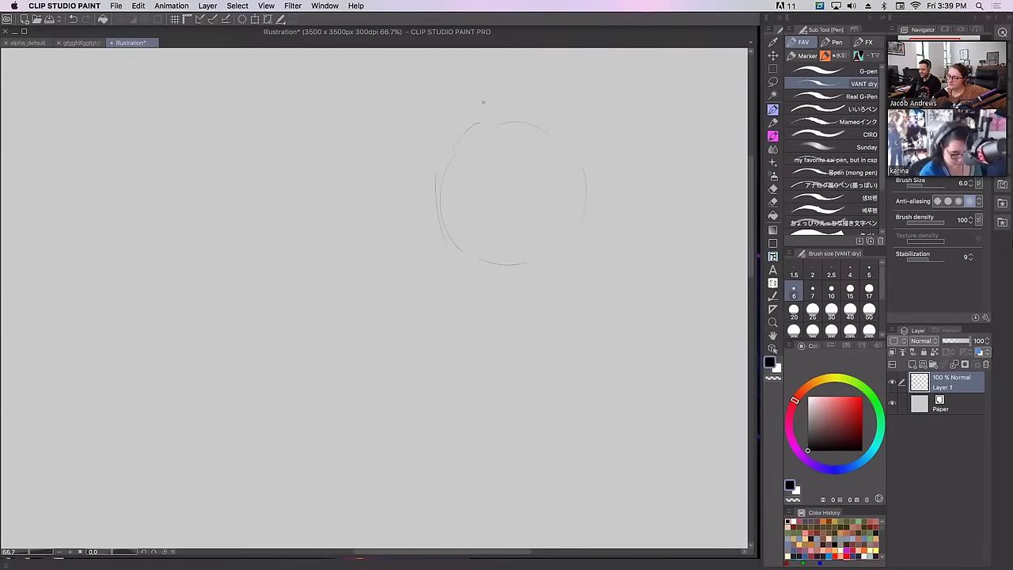
{"action": "key", "text": "super+z"}
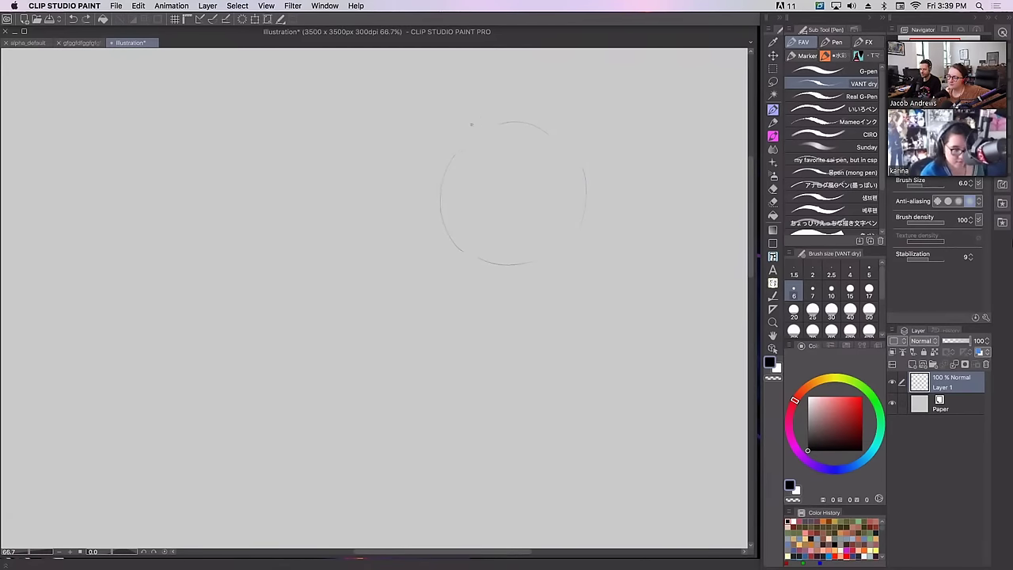
{"action": "mouse_move", "coordinate": [471, 125]}
{"action": "left_mouse_down"}
{"action": "mouse_move", "coordinate": [432, 178]}
{"action": "mouse_move", "coordinate": [466, 267]}
{"action": "left_mouse_up"}
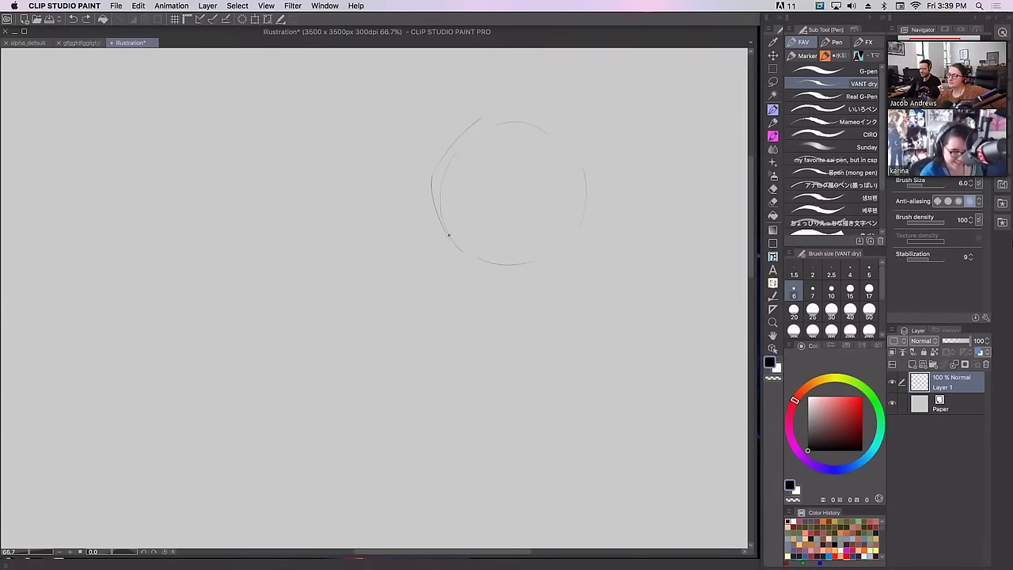
{"action": "mouse_move", "coordinate": [455, 246]}
{"action": "left_mouse_down"}
{"action": "mouse_move", "coordinate": [478, 278]}
{"action": "mouse_move", "coordinate": [452, 258]}
{"action": "mouse_move", "coordinate": [479, 280]}
{"action": "mouse_move", "coordinate": [553, 267]}
{"action": "left_mouse_up"}
{"action": "key", "text": "super+z"}
{"action": "key", "text": "ctrl+z"}
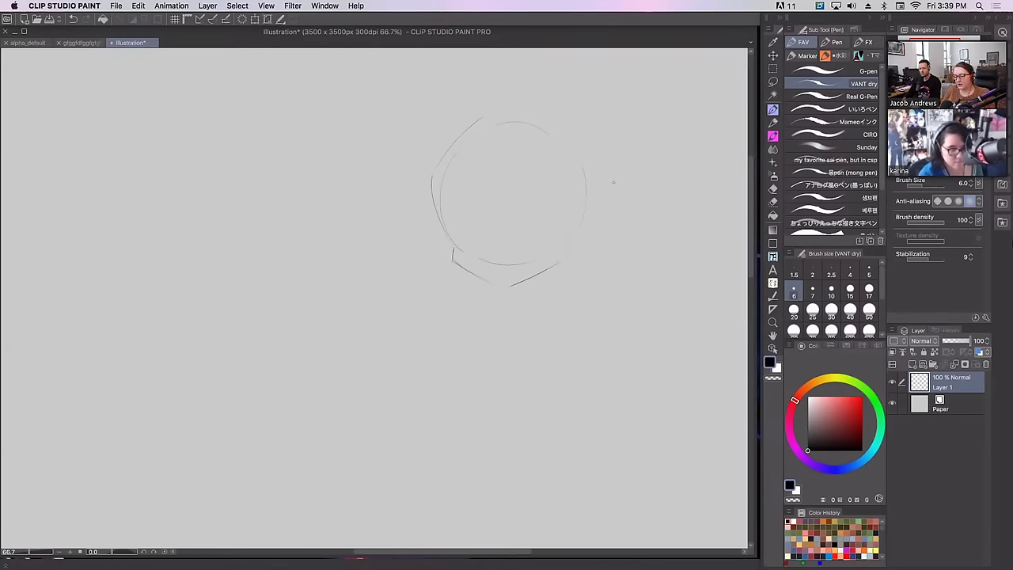
{"action": "mouse_move", "coordinate": [613, 183]}
{"action": "left_mouse_down"}
{"action": "mouse_move", "coordinate": [549, 219]}
{"action": "mouse_move", "coordinate": [543, 241]}
{"action": "left_mouse_up"}
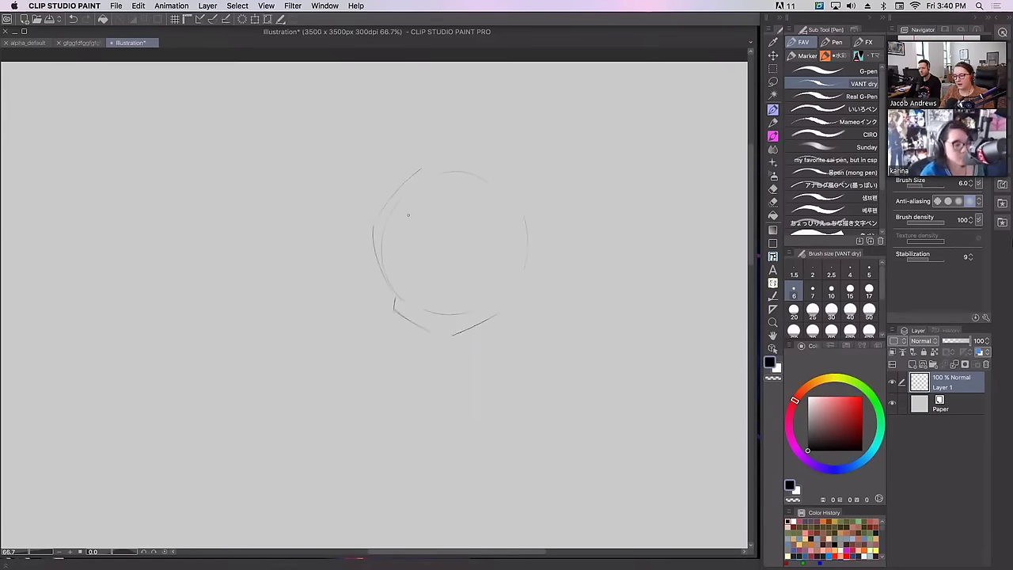
{"action": "key", "text": "ctrl+z"}
{"action": "key", "text": "ctrl+z"}
{"action": "key", "text": "ctrl+z"}
{"action": "key", "text": "ctrl+z"}
{"action": "key", "text": "ctrl+z"}
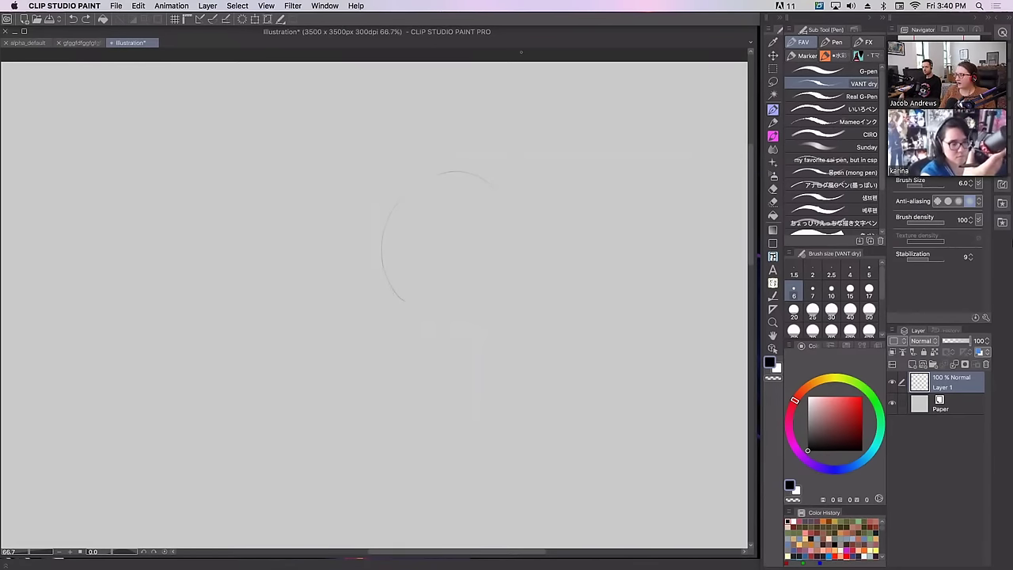
{"action": "key", "text": "ctrl+z"}
{"action": "key", "text": "ctrl+z"}
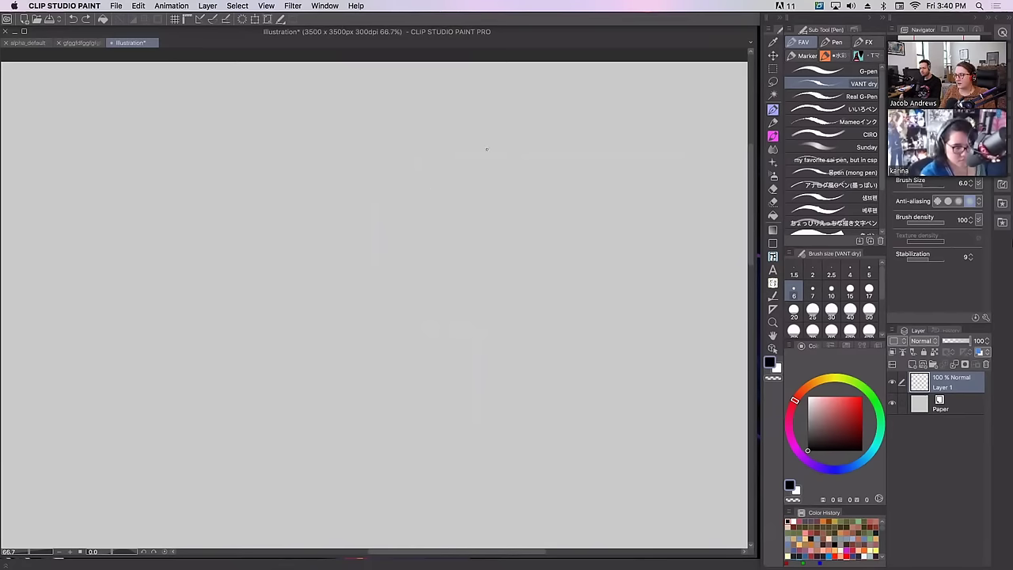
Sketch a small round head in the upper part of the canvas, with a curved vertical centre line and a curved horizontal guideline
{"action": "left_click_drag", "start_coordinate": [520, 151], "coordinate": [453, 242]}
{"action": "left_click_drag", "start_coordinate": [465, 137], "coordinate": [435, 207]}
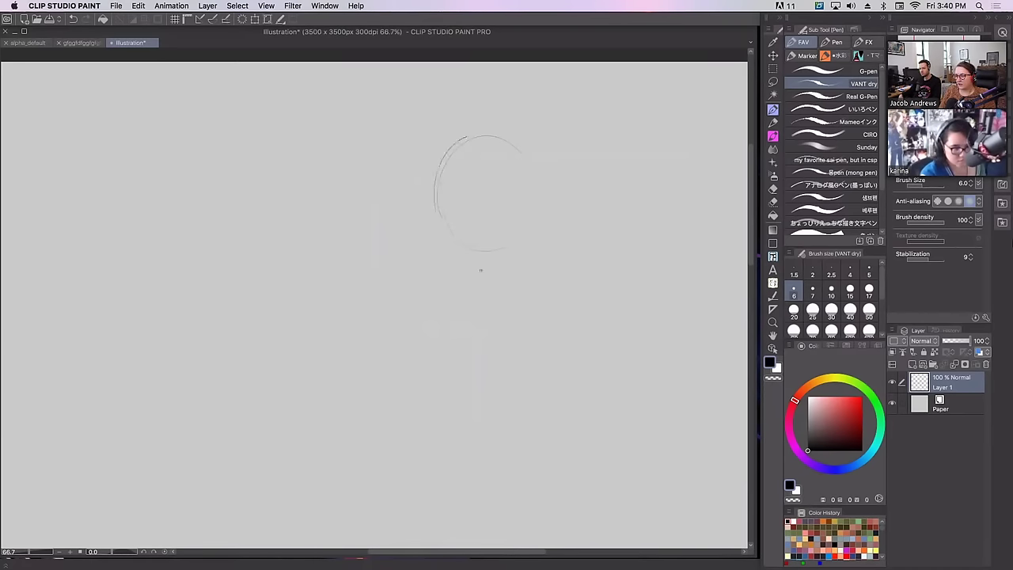
{"action": "mouse_move", "coordinate": [494, 132]}
{"action": "left_mouse_down"}
{"action": "mouse_move", "coordinate": [519, 242]}
{"action": "mouse_move", "coordinate": [457, 198]}
{"action": "left_mouse_up"}
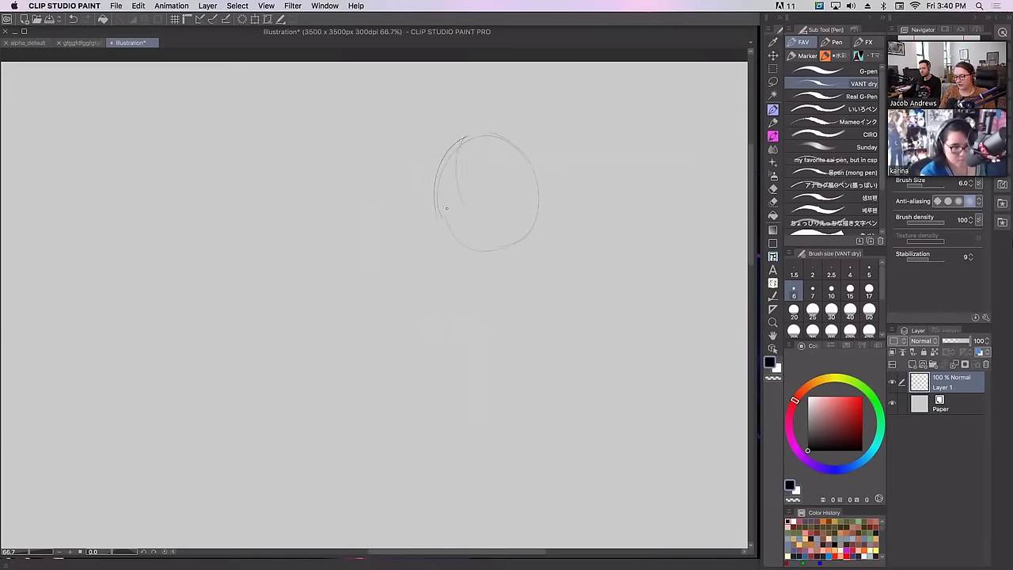
{"action": "key", "text": "super+z"}
{"action": "left_click_drag", "start_coordinate": [438, 207], "coordinate": [492, 160]}
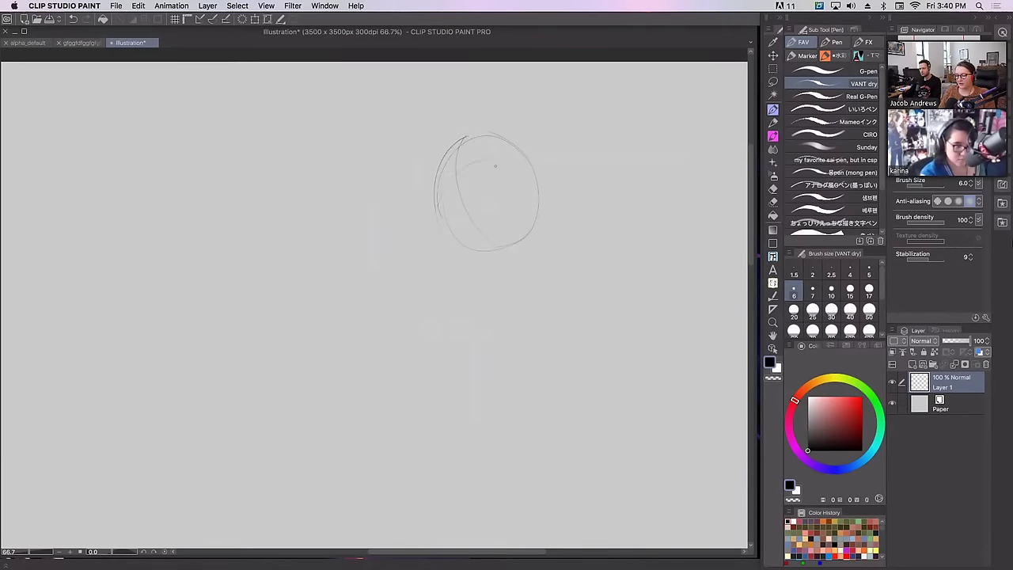
{"action": "key", "text": "ctrl+z"}
Add short facial guide marks, redraw the cheek and jaw on the head's left side, and reinforce the skull outline
{"action": "mouse_move", "coordinate": [456, 219]}
{"action": "left_mouse_down"}
{"action": "mouse_move", "coordinate": [463, 216]}
{"action": "mouse_move", "coordinate": [439, 225]}
{"action": "mouse_move", "coordinate": [456, 242]}
{"action": "left_mouse_up"}
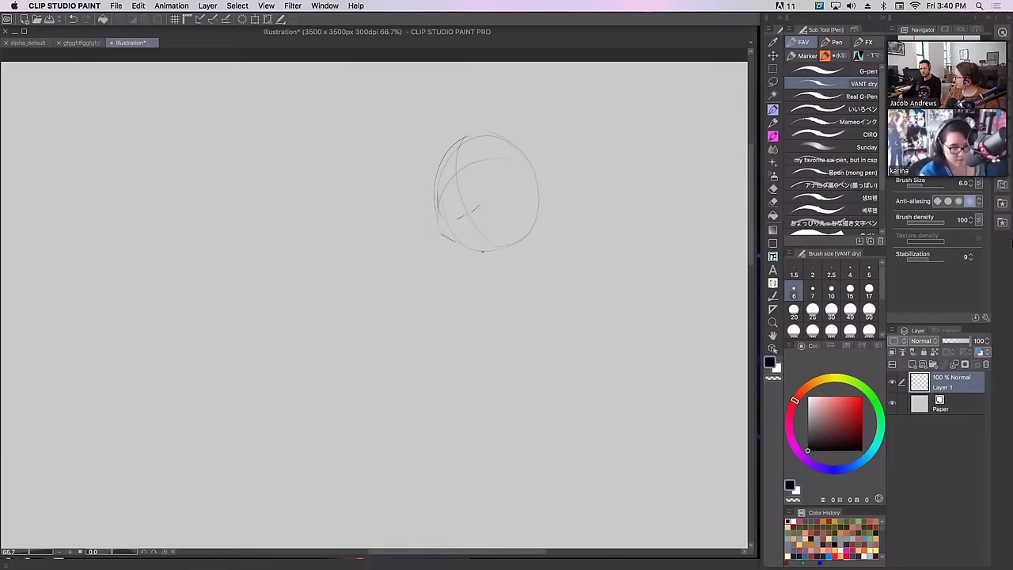
{"action": "key", "text": "super+z"}
{"action": "key", "text": "super+z"}
{"action": "left_click_drag", "start_coordinate": [439, 201], "coordinate": [447, 240]}
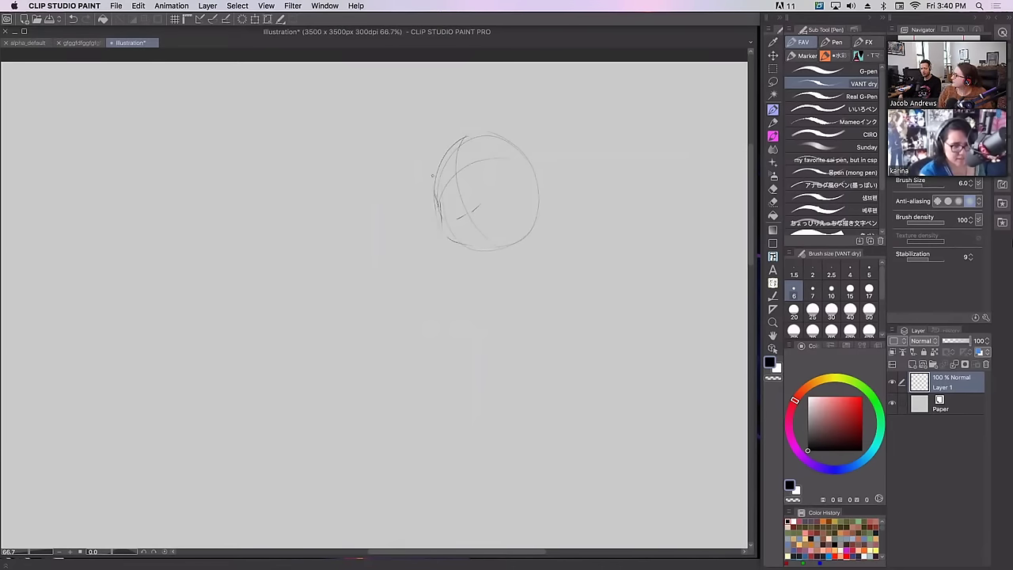
{"action": "mouse_move", "coordinate": [434, 177]}
{"action": "left_mouse_down"}
{"action": "mouse_move", "coordinate": [453, 144]}
{"action": "mouse_move", "coordinate": [506, 135]}
{"action": "left_mouse_up"}
{"action": "left_click_drag", "start_coordinate": [537, 173], "coordinate": [533, 225]}
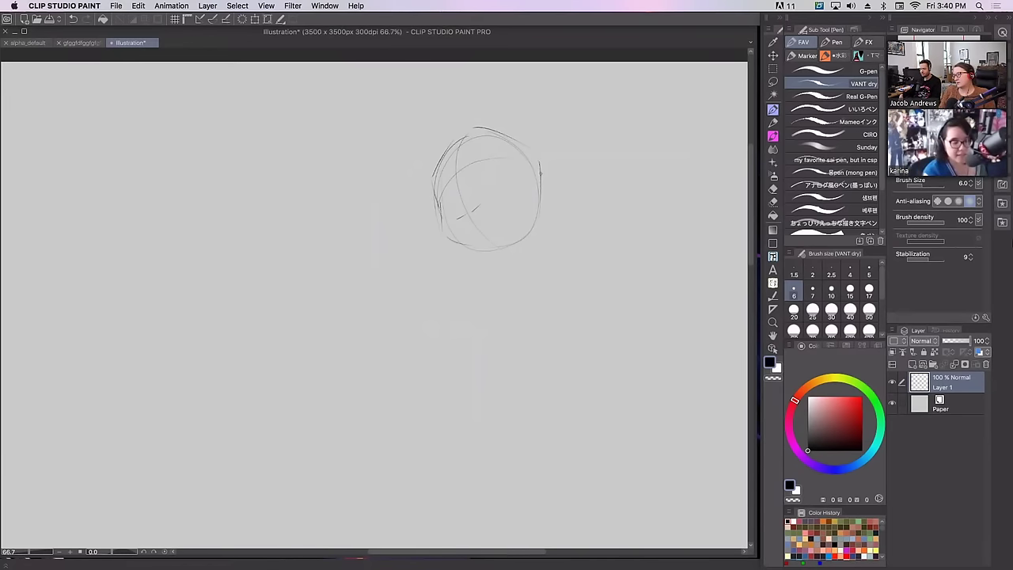
Sketch a pointed ear on the head's right side and a wavy, tapering lock hanging outside the left side of the face
{"action": "left_click_drag", "start_coordinate": [540, 170], "coordinate": [564, 174]}
{"action": "key", "text": "super+z"}
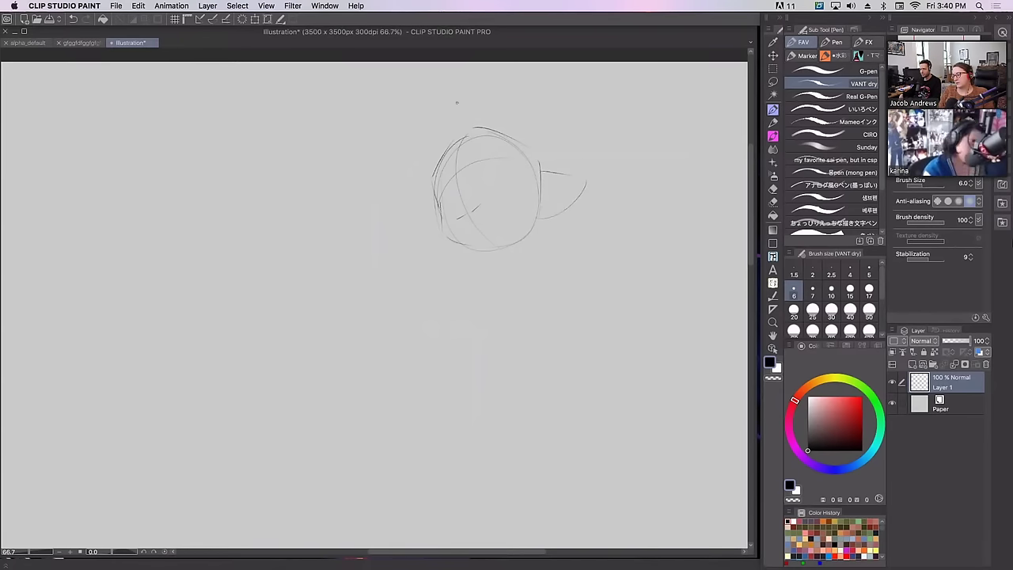
{"action": "mouse_move", "coordinate": [418, 153]}
{"action": "left_mouse_down"}
{"action": "mouse_move", "coordinate": [443, 131]}
{"action": "mouse_move", "coordinate": [460, 144]}
{"action": "mouse_move", "coordinate": [427, 151]}
{"action": "mouse_move", "coordinate": [397, 182]}
{"action": "mouse_move", "coordinate": [394, 220]}
{"action": "mouse_move", "coordinate": [416, 251]}
{"action": "mouse_move", "coordinate": [413, 212]}
{"action": "mouse_move", "coordinate": [431, 190]}
{"action": "left_mouse_up"}
{"action": "key", "text": "ctrl+z"}
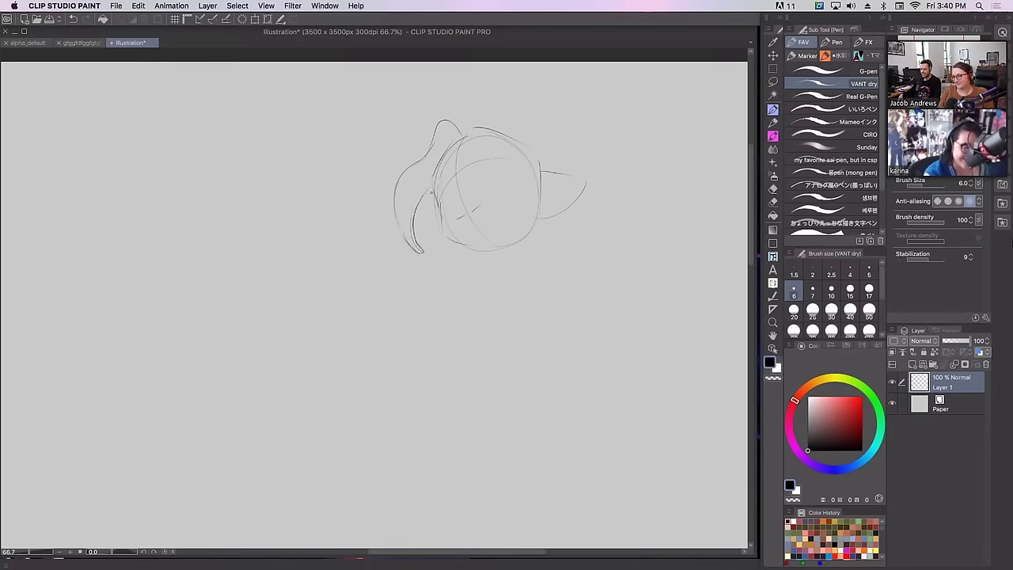
Sketch a broad lock sweeping from a peak above the head down to a pointed tip over the right ear
{"action": "mouse_move", "coordinate": [461, 141]}
{"action": "left_mouse_down"}
{"action": "mouse_move", "coordinate": [475, 109]}
{"action": "mouse_move", "coordinate": [512, 122]}
{"action": "mouse_move", "coordinate": [495, 150]}
{"action": "mouse_move", "coordinate": [559, 171]}
{"action": "mouse_move", "coordinate": [547, 179]}
{"action": "mouse_move", "coordinate": [578, 227]}
{"action": "mouse_move", "coordinate": [570, 163]}
{"action": "left_mouse_up"}
{"action": "key", "text": "super+z"}
{"action": "key", "text": "super+z"}
{"action": "key", "text": "super+z"}
{"action": "key", "text": "super+z"}
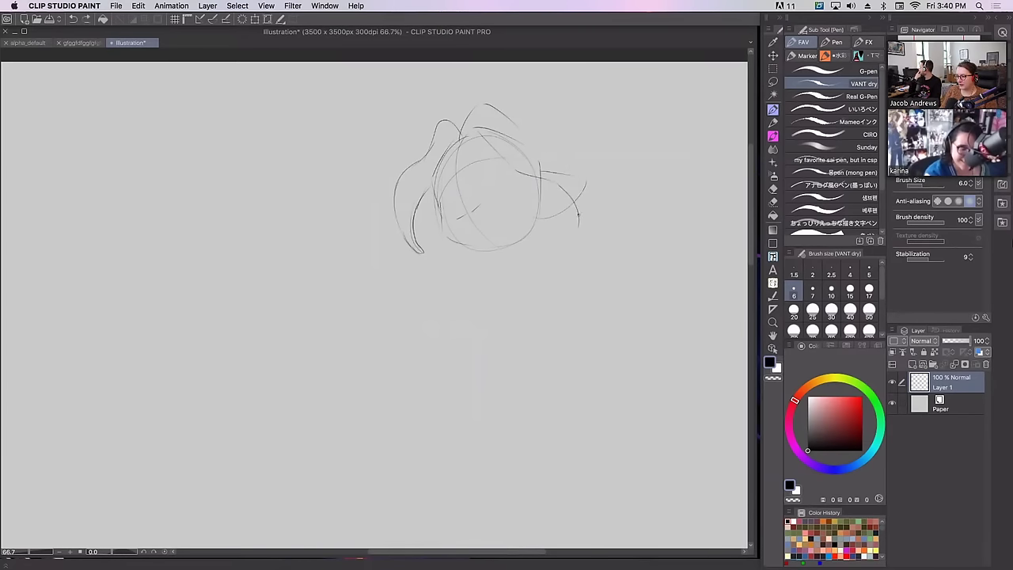
{"action": "left_click_drag", "start_coordinate": [580, 214], "coordinate": [571, 176]}
{"action": "key", "text": "h"}
{"action": "key", "text": "h"}
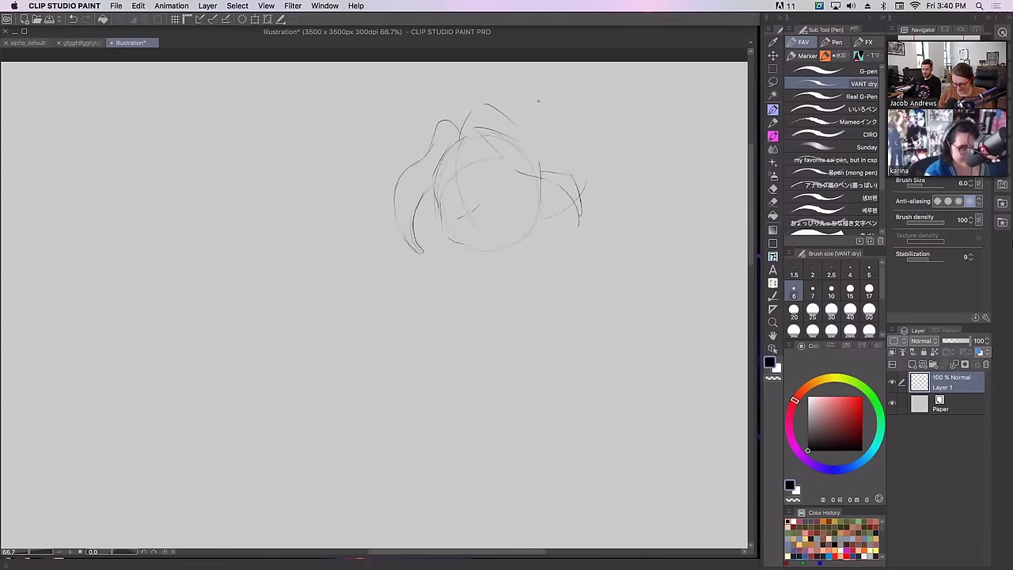
{"action": "left_click_drag", "start_coordinate": [526, 137], "coordinate": [550, 151]}
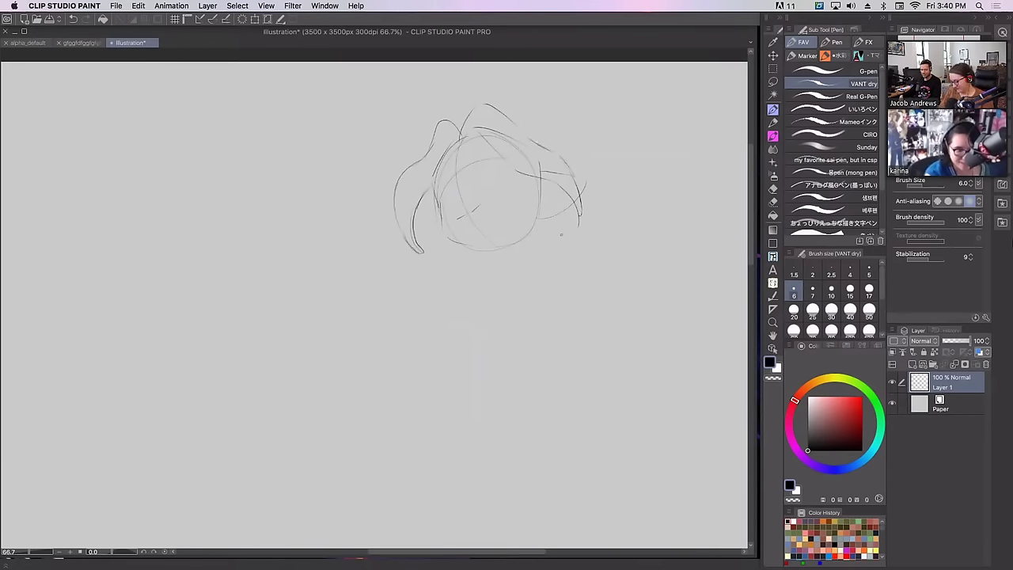
{"action": "left_click_drag", "start_coordinate": [569, 196], "coordinate": [577, 206]}
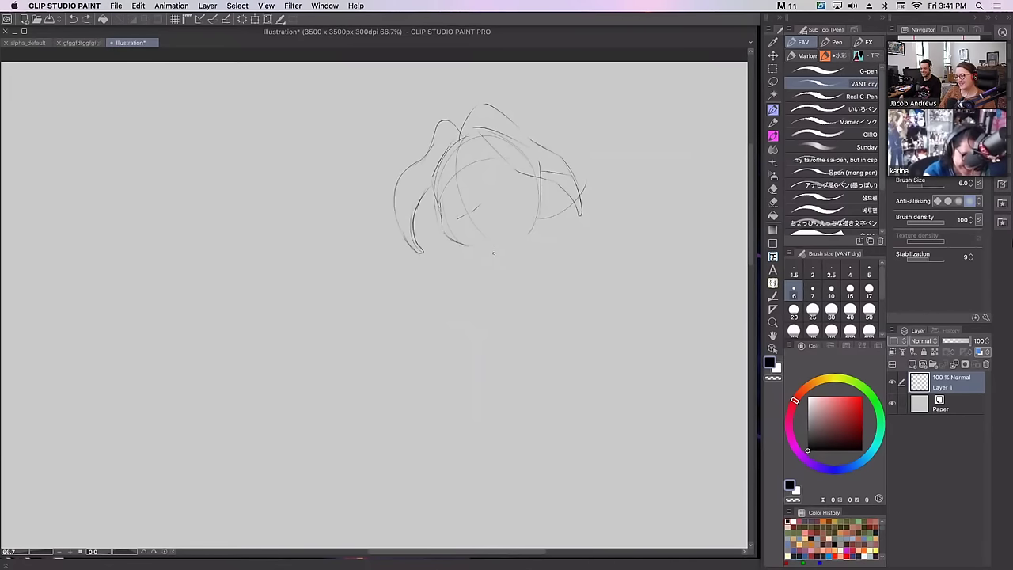
Redraw the rounded jaw and darken the left face contour from the temple to the chin with a heavier line
{"action": "mouse_move", "coordinate": [445, 235]}
{"action": "left_mouse_down"}
{"action": "mouse_move", "coordinate": [480, 247]}
{"action": "mouse_move", "coordinate": [516, 239]}
{"action": "mouse_move", "coordinate": [537, 218]}
{"action": "left_mouse_up"}
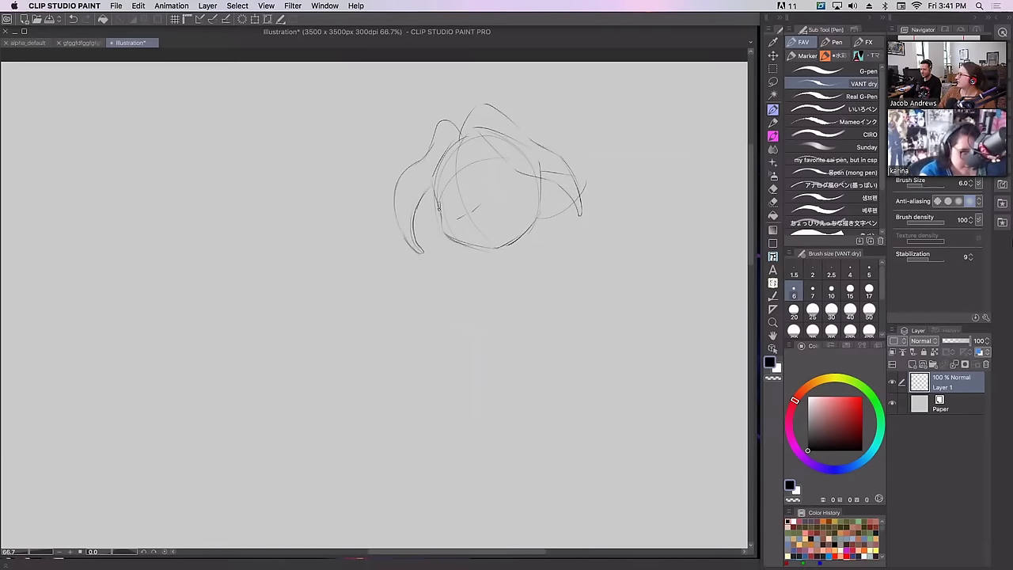
{"action": "left_click_drag", "start_coordinate": [434, 185], "coordinate": [439, 212]}
{"action": "mouse_move", "coordinate": [440, 157]}
{"action": "left_mouse_down"}
{"action": "mouse_move", "coordinate": [435, 184]}
{"action": "mouse_move", "coordinate": [443, 234]}
{"action": "mouse_move", "coordinate": [454, 239]}
{"action": "mouse_move", "coordinate": [442, 232]}
{"action": "mouse_move", "coordinate": [487, 248]}
{"action": "left_mouse_up"}
{"action": "key", "text": "super+z"}
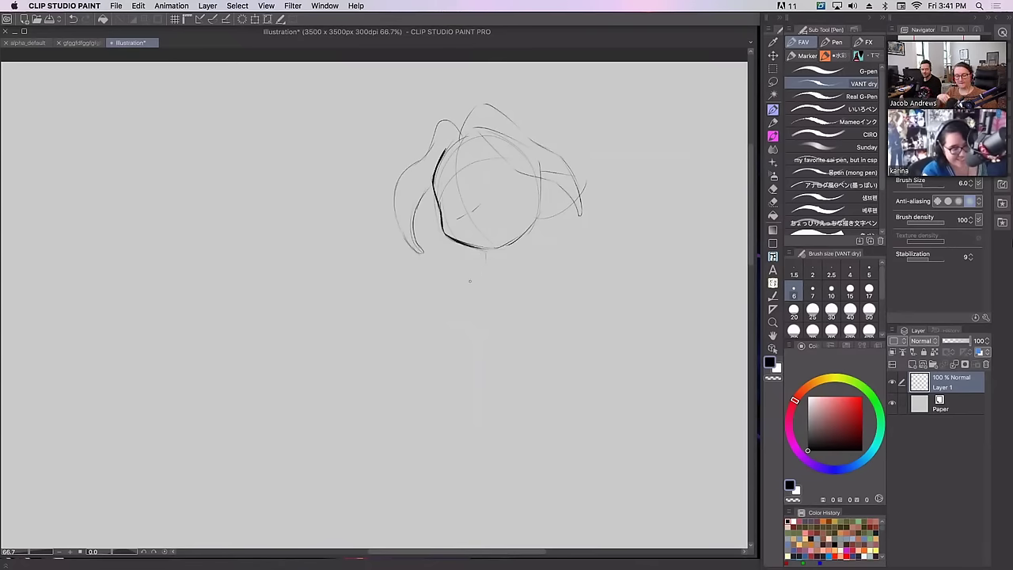
Sketch a tilted oval torso below the head and connect it to the jaw with two short neck lines
{"action": "mouse_move", "coordinate": [475, 294]}
{"action": "left_mouse_down"}
{"action": "mouse_move", "coordinate": [507, 273]}
{"action": "mouse_move", "coordinate": [516, 353]}
{"action": "left_mouse_up"}
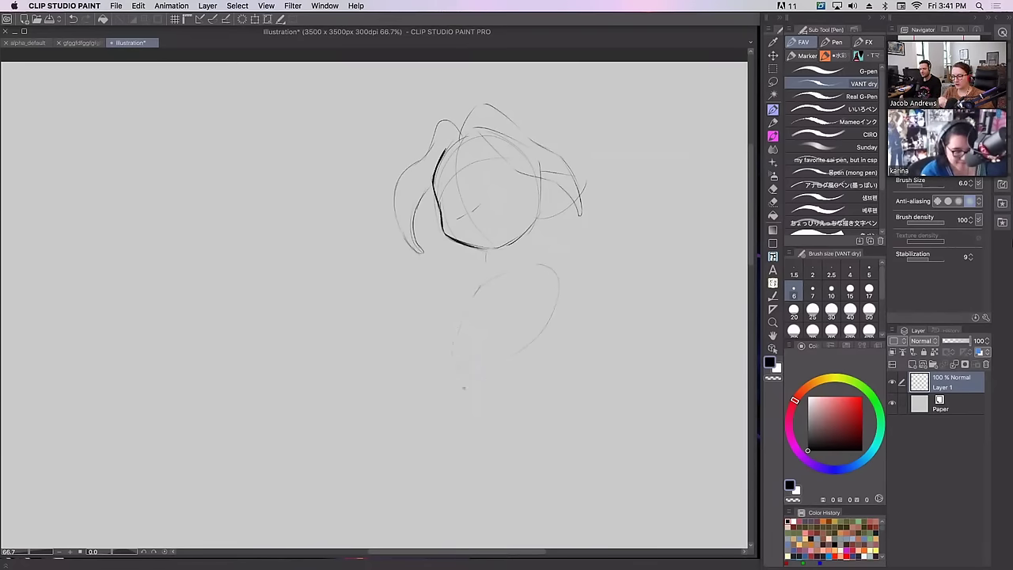
{"action": "key", "text": "super+z"}
{"action": "left_click_drag", "start_coordinate": [448, 341], "coordinate": [442, 361]}
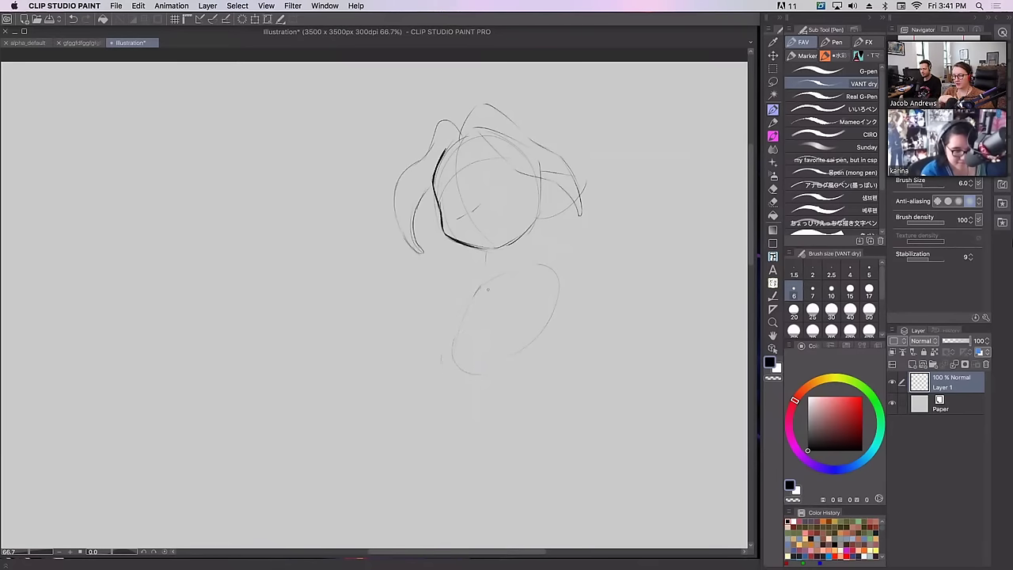
{"action": "left_click_drag", "start_coordinate": [502, 268], "coordinate": [544, 261]}
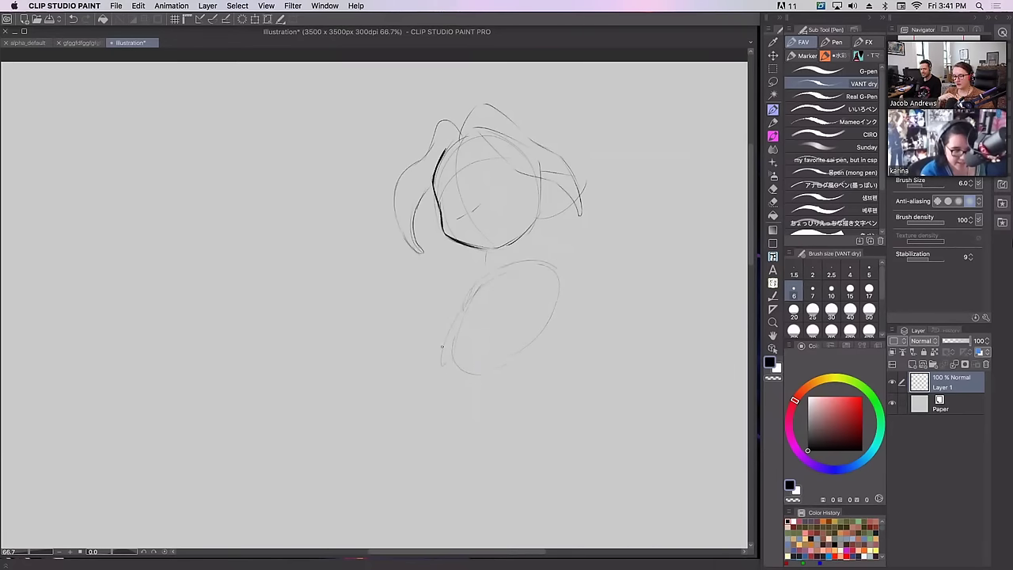
{"action": "key", "text": "super+z"}
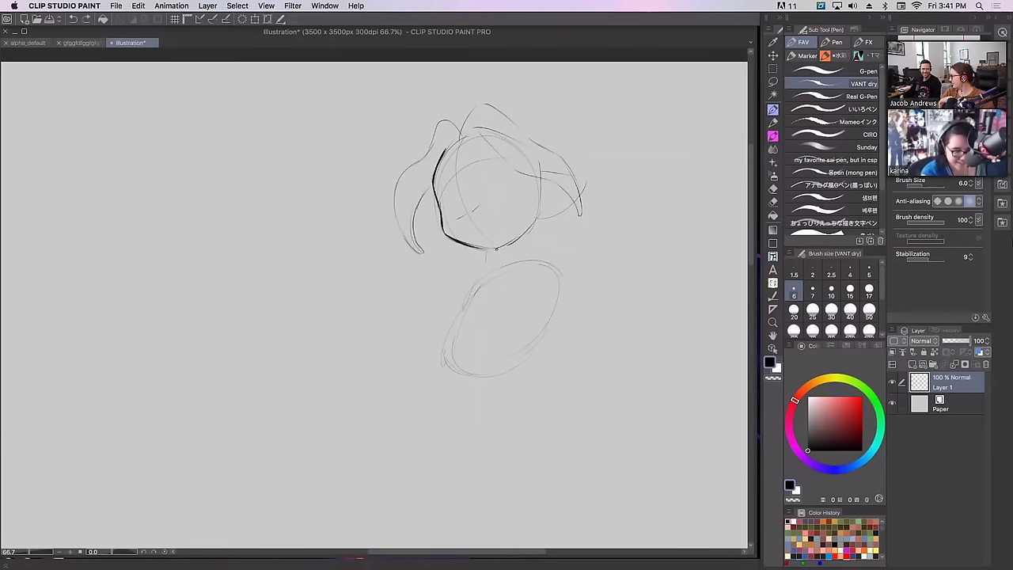
{"action": "left_click_drag", "start_coordinate": [494, 248], "coordinate": [490, 273]}
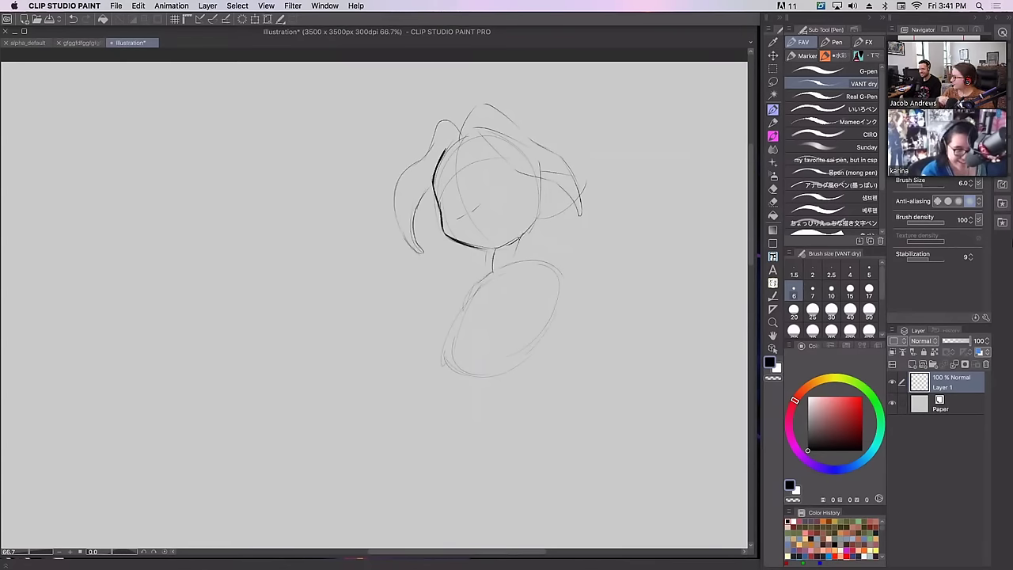
{"action": "left_click_drag", "start_coordinate": [515, 236], "coordinate": [513, 265]}
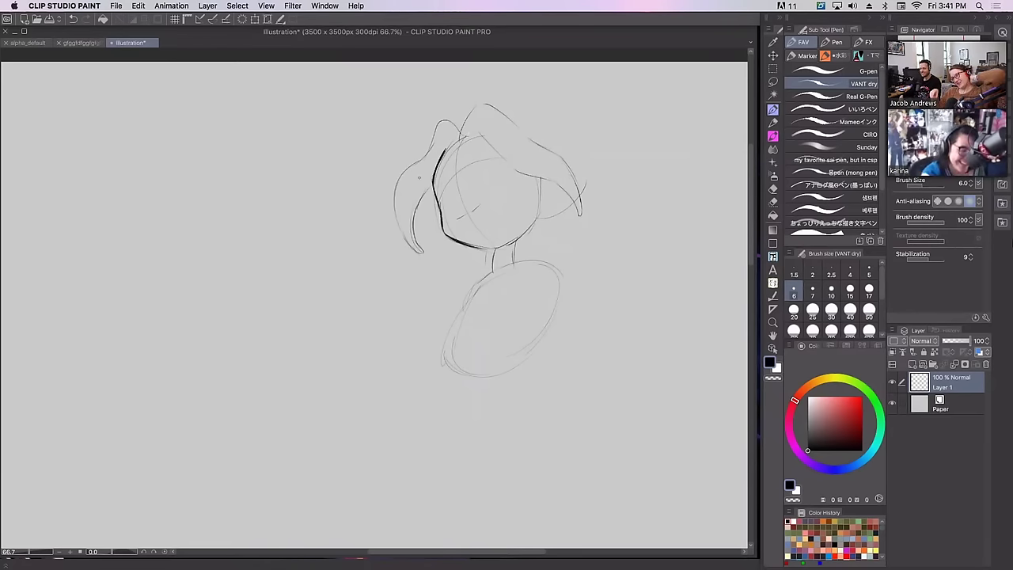
Draw two small oval spots on the hanging left lock and darken its upper contour around a small bump
{"action": "left_click_drag", "start_coordinate": [402, 229], "coordinate": [400, 231]}
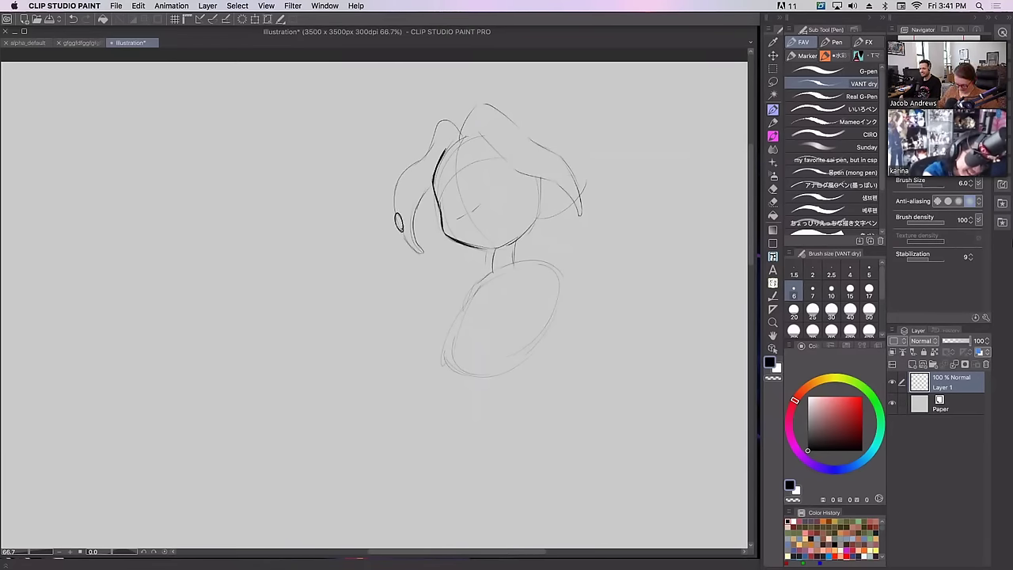
{"action": "mouse_move", "coordinate": [420, 181]}
{"action": "left_mouse_down"}
{"action": "mouse_move", "coordinate": [416, 200]}
{"action": "mouse_move", "coordinate": [421, 155]}
{"action": "mouse_move", "coordinate": [440, 122]}
{"action": "mouse_move", "coordinate": [461, 138]}
{"action": "left_mouse_up"}
{"action": "key", "text": "super+z"}
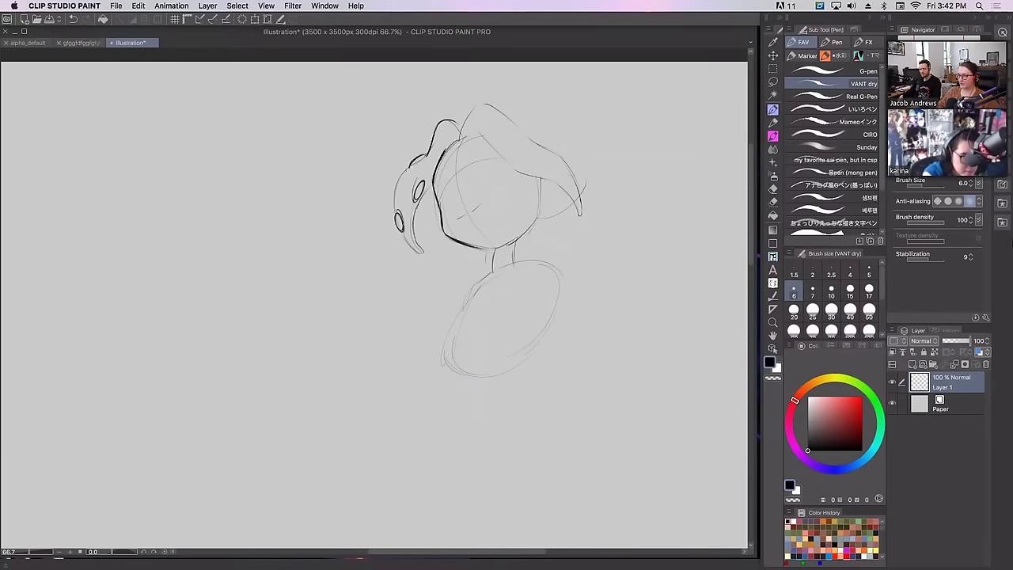
{"action": "mouse_move", "coordinate": [411, 165]}
{"action": "left_mouse_down"}
{"action": "mouse_move", "coordinate": [395, 212]}
{"action": "mouse_move", "coordinate": [409, 167]}
{"action": "left_mouse_up"}
{"action": "key", "text": "ctrl+z"}
{"action": "key", "text": "ctrl+z"}
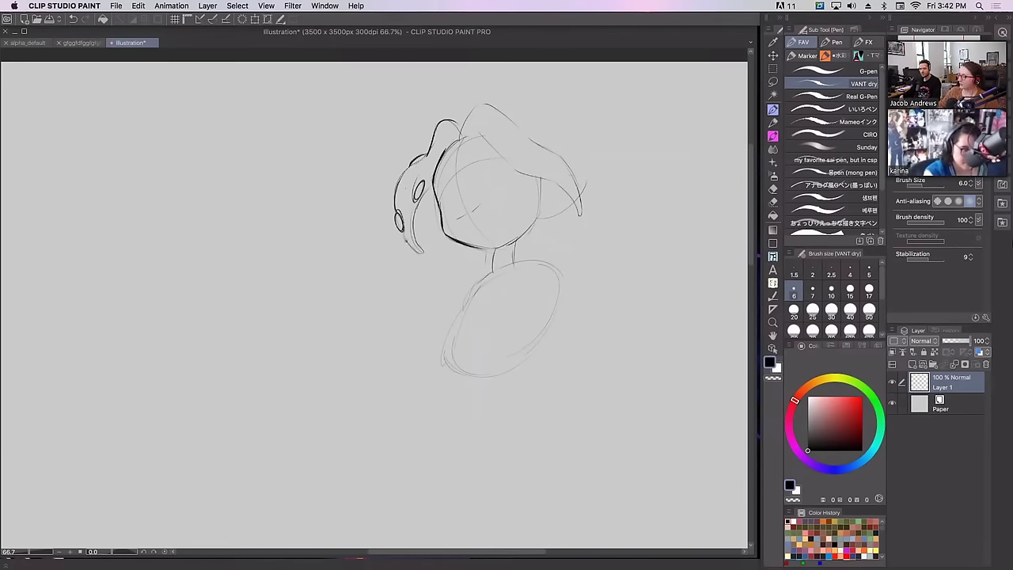
Darken the left lock's lower tip and inner edge, and add a curved line between it and the cheek
{"action": "mouse_move", "coordinate": [403, 234]}
{"action": "left_mouse_down"}
{"action": "mouse_move", "coordinate": [421, 252]}
{"action": "mouse_move", "coordinate": [416, 207]}
{"action": "mouse_move", "coordinate": [427, 187]}
{"action": "mouse_move", "coordinate": [438, 221]}
{"action": "left_mouse_up"}
{"action": "key", "text": "ctrl+z"}
{"action": "key", "text": "super+z"}
{"action": "key", "text": "super+z"}
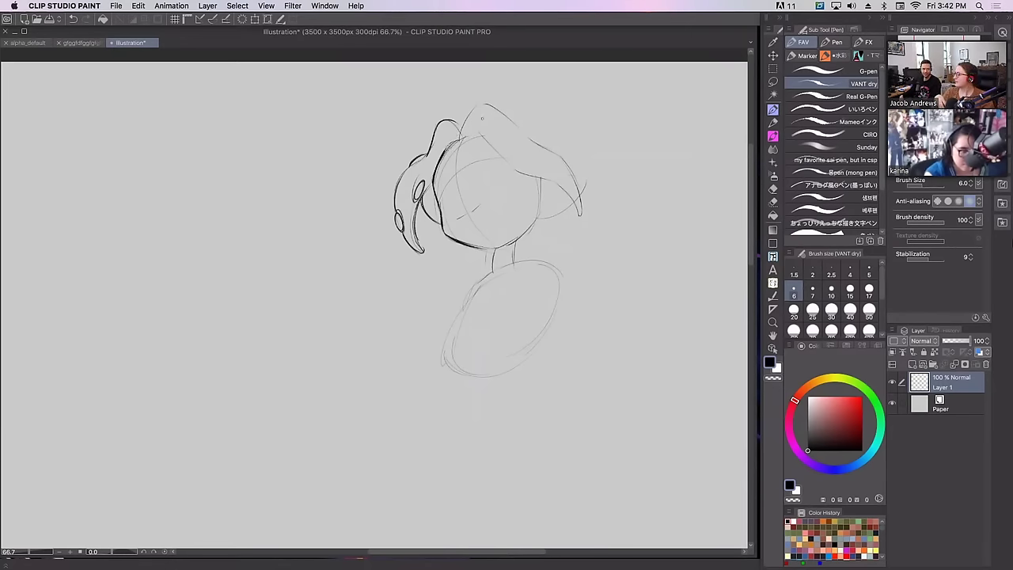
Round off the crown of the right lock and sketch a second pointed lock curving up and away to the upper right
{"action": "mouse_move", "coordinate": [490, 109]}
{"action": "left_mouse_down"}
{"action": "mouse_move", "coordinate": [462, 138]}
{"action": "mouse_move", "coordinate": [568, 124]}
{"action": "mouse_move", "coordinate": [567, 149]}
{"action": "mouse_move", "coordinate": [611, 106]}
{"action": "mouse_move", "coordinate": [601, 133]}
{"action": "left_mouse_up"}
{"action": "key", "text": "ctrl+z"}
{"action": "key", "text": "ctrl+z"}
{"action": "key", "text": "ctrl+z"}
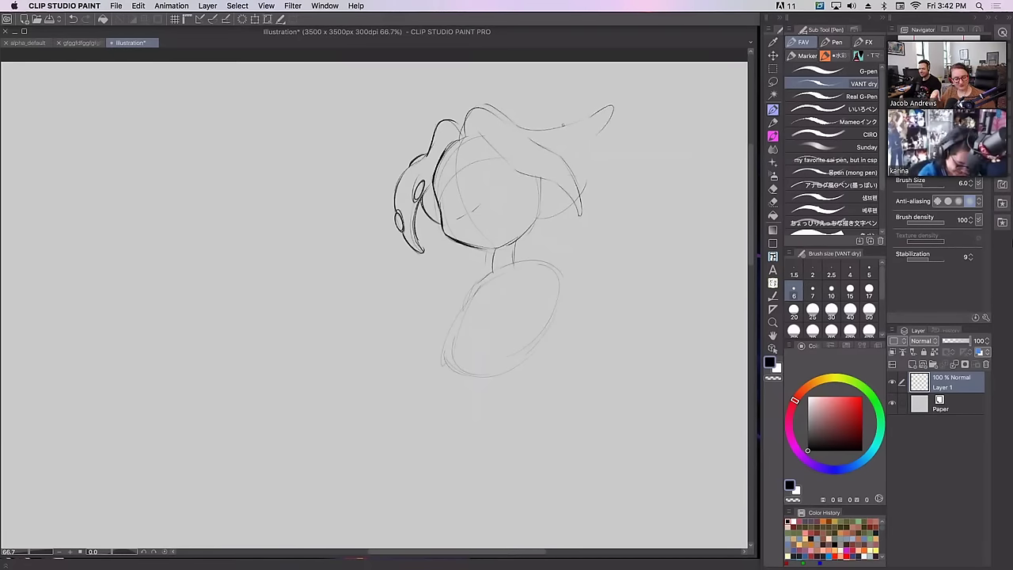
{"action": "mouse_move", "coordinate": [485, 111]}
{"action": "left_mouse_down"}
{"action": "mouse_move", "coordinate": [520, 112]}
{"action": "mouse_move", "coordinate": [518, 102]}
{"action": "mouse_move", "coordinate": [498, 111]}
{"action": "mouse_move", "coordinate": [530, 130]}
{"action": "left_mouse_up"}
{"action": "key", "text": "ctrl+z"}
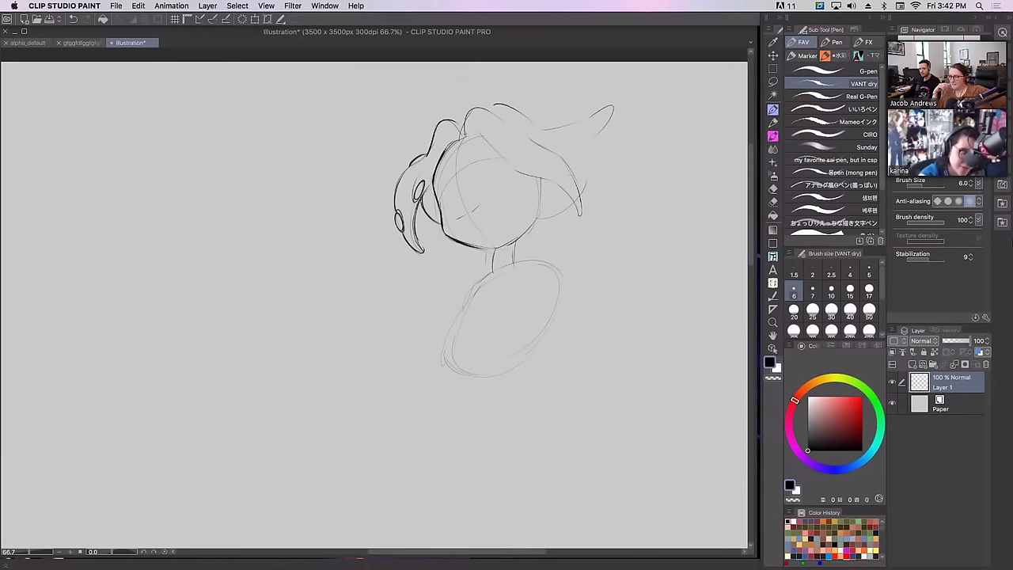
Darken the right lock's lower edge across the forehead and its upper edge down toward the pointed tip
{"action": "mouse_move", "coordinate": [464, 134]}
{"action": "left_mouse_down"}
{"action": "mouse_move", "coordinate": [474, 110]}
{"action": "mouse_move", "coordinate": [507, 121]}
{"action": "mouse_move", "coordinate": [489, 138]}
{"action": "mouse_move", "coordinate": [540, 180]}
{"action": "left_mouse_up"}
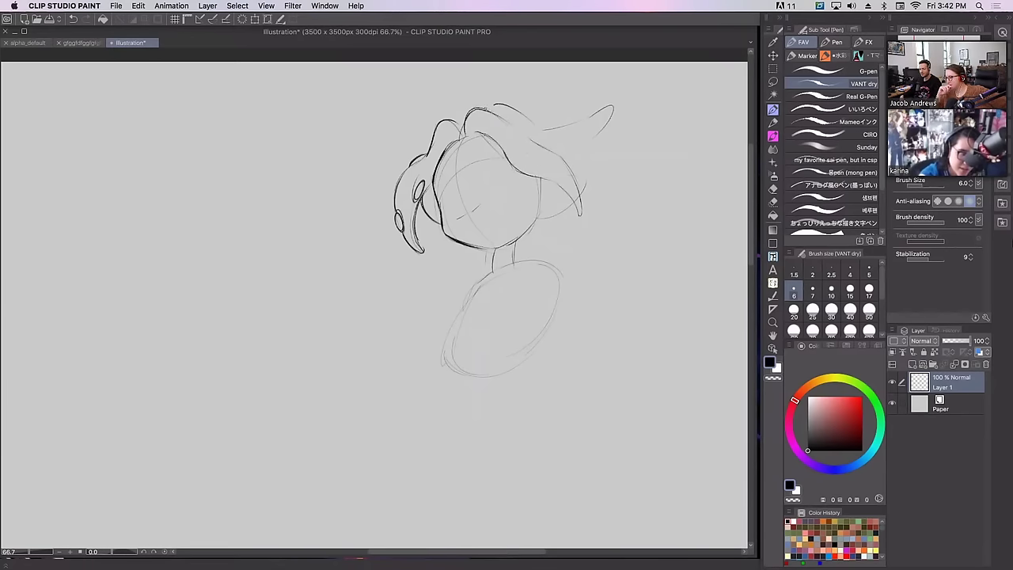
{"action": "left_click_drag", "start_coordinate": [485, 109], "coordinate": [528, 134]}
{"action": "key", "text": "super+z"}
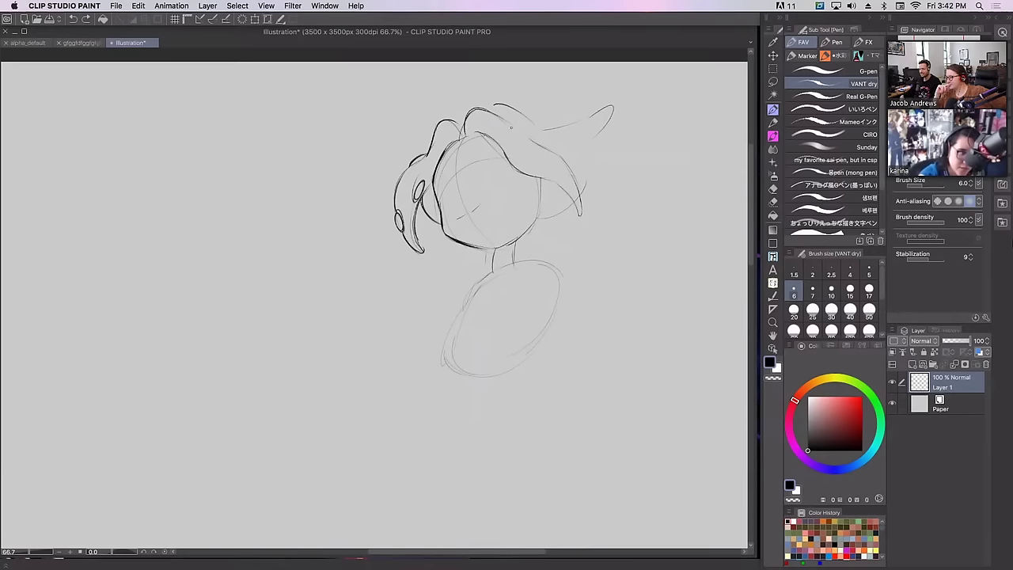
{"action": "mouse_move", "coordinate": [503, 121]}
{"action": "left_mouse_down"}
{"action": "mouse_move", "coordinate": [562, 153]}
{"action": "mouse_move", "coordinate": [576, 176]}
{"action": "left_mouse_up"}
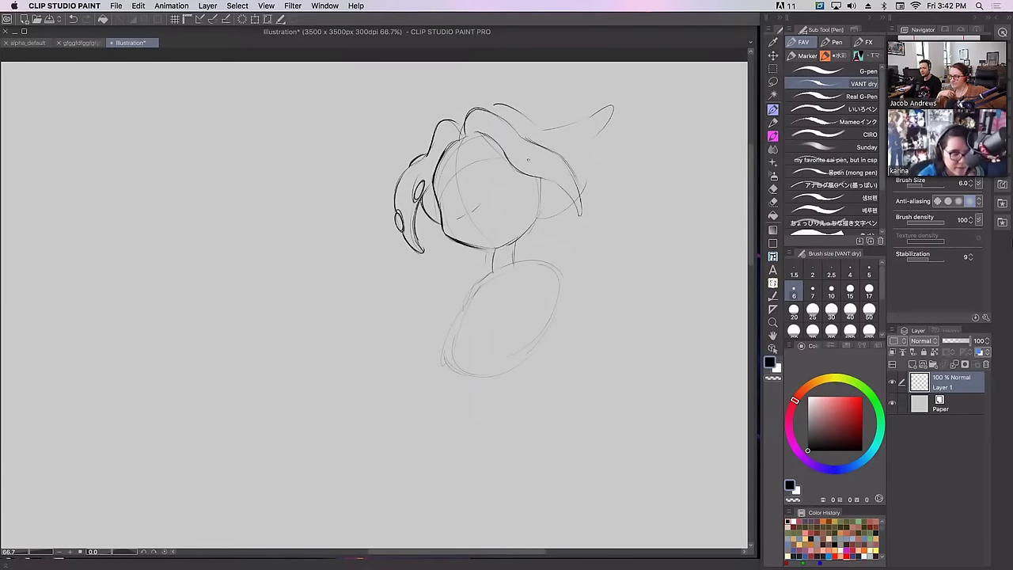
Draw an oval sucker on the front tentacle hair lock and redraw the lock's outer edge down to its tip
{"action": "mouse_move", "coordinate": [527, 159]}
{"action": "left_mouse_down"}
{"action": "mouse_move", "coordinate": [515, 163]}
{"action": "mouse_move", "coordinate": [533, 162]}
{"action": "left_mouse_up"}
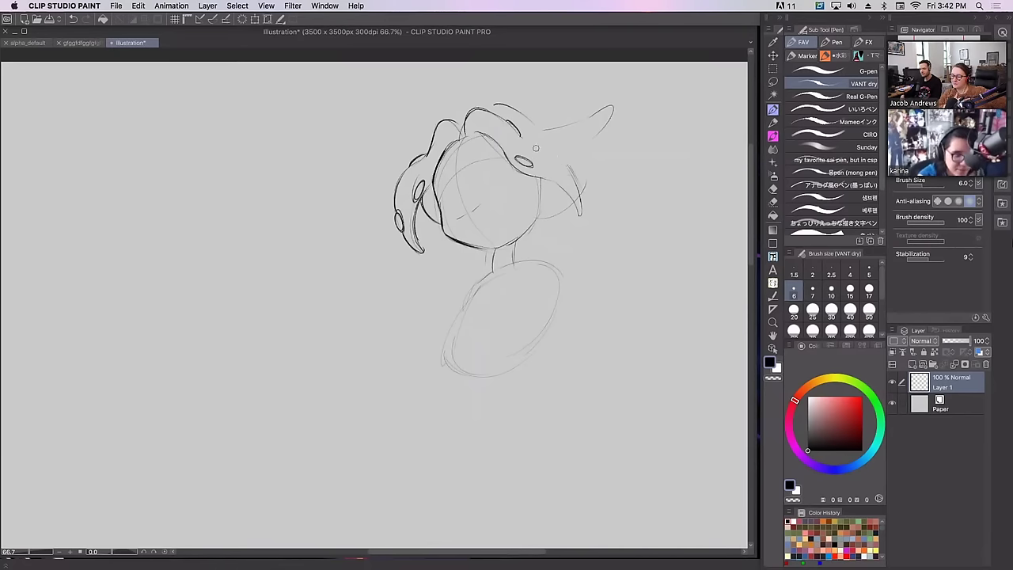
{"action": "mouse_move", "coordinate": [543, 136]}
{"action": "left_mouse_down"}
{"action": "mouse_move", "coordinate": [590, 161]}
{"action": "mouse_move", "coordinate": [582, 192]}
{"action": "left_mouse_up"}
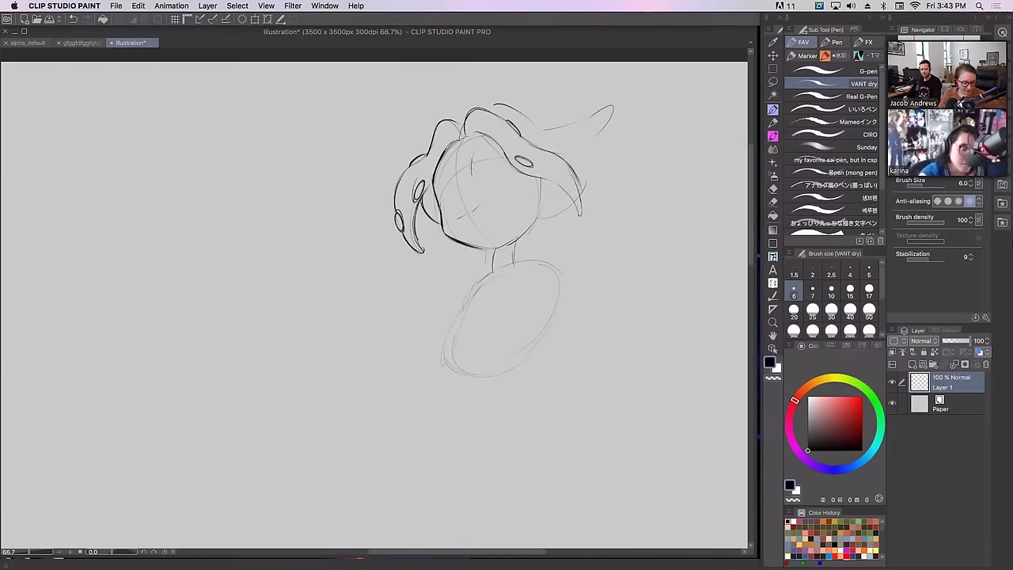
Rough in both eyes and a round open mouth on the face with light strokes
{"action": "mouse_move", "coordinate": [472, 168]}
{"action": "left_mouse_down"}
{"action": "mouse_move", "coordinate": [499, 155]}
{"action": "mouse_move", "coordinate": [486, 179]}
{"action": "mouse_move", "coordinate": [507, 159]}
{"action": "left_mouse_up"}
{"action": "key", "text": "super+z"}
{"action": "key", "text": "super+z"}
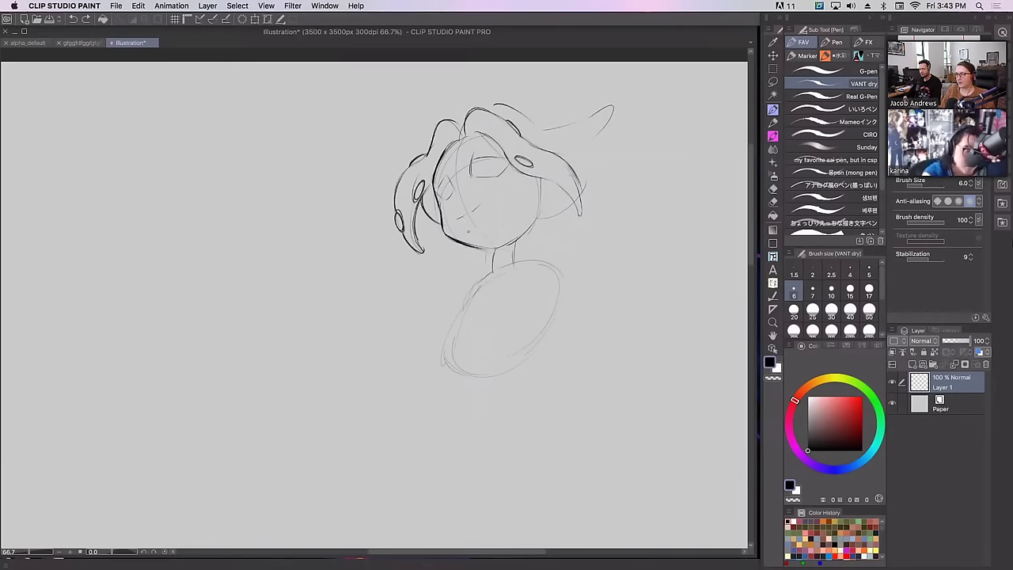
{"action": "mouse_move", "coordinate": [462, 212]}
{"action": "left_mouse_down"}
{"action": "mouse_move", "coordinate": [460, 228]}
{"action": "mouse_move", "coordinate": [477, 202]}
{"action": "left_mouse_up"}
{"action": "mouse_move", "coordinate": [477, 202]}
{"action": "left_mouse_down"}
{"action": "mouse_move", "coordinate": [489, 199]}
{"action": "mouse_move", "coordinate": [495, 223]}
{"action": "left_mouse_up"}
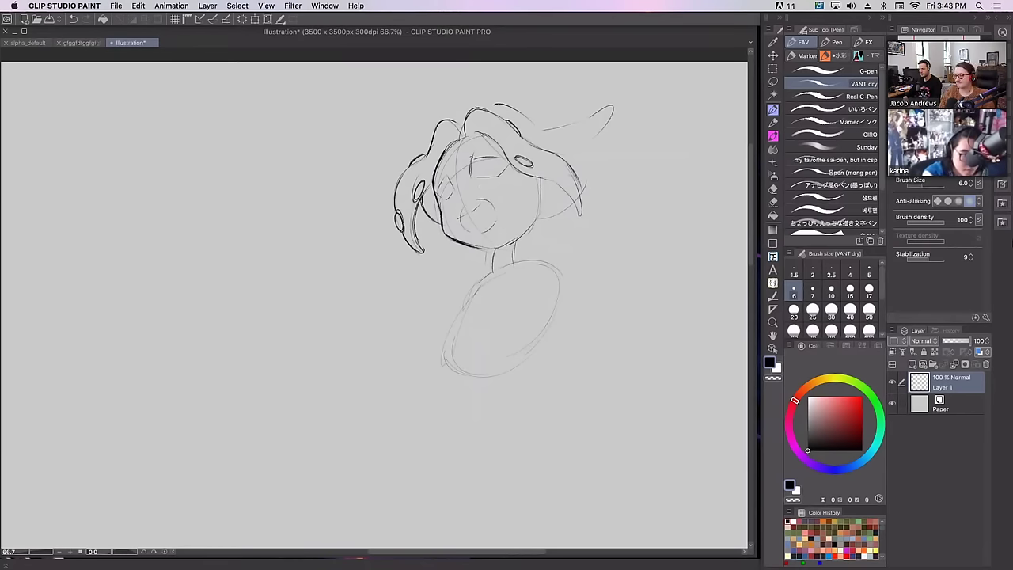
Darken the larger near eye with an angular upper lid, a straight lower line and a pointed outer lash
{"action": "mouse_move", "coordinate": [468, 155]}
{"action": "left_mouse_down"}
{"action": "mouse_move", "coordinate": [473, 164]}
{"action": "mouse_move", "coordinate": [509, 154]}
{"action": "left_mouse_up"}
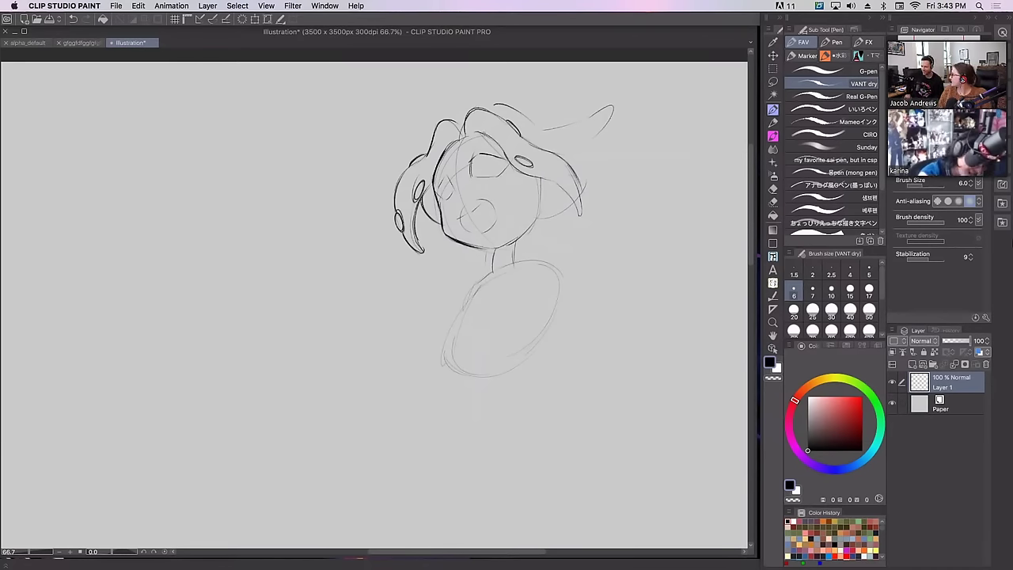
{"action": "mouse_move", "coordinate": [485, 154]}
{"action": "left_mouse_down"}
{"action": "mouse_move", "coordinate": [471, 178]}
{"action": "mouse_move", "coordinate": [503, 178]}
{"action": "left_mouse_up"}
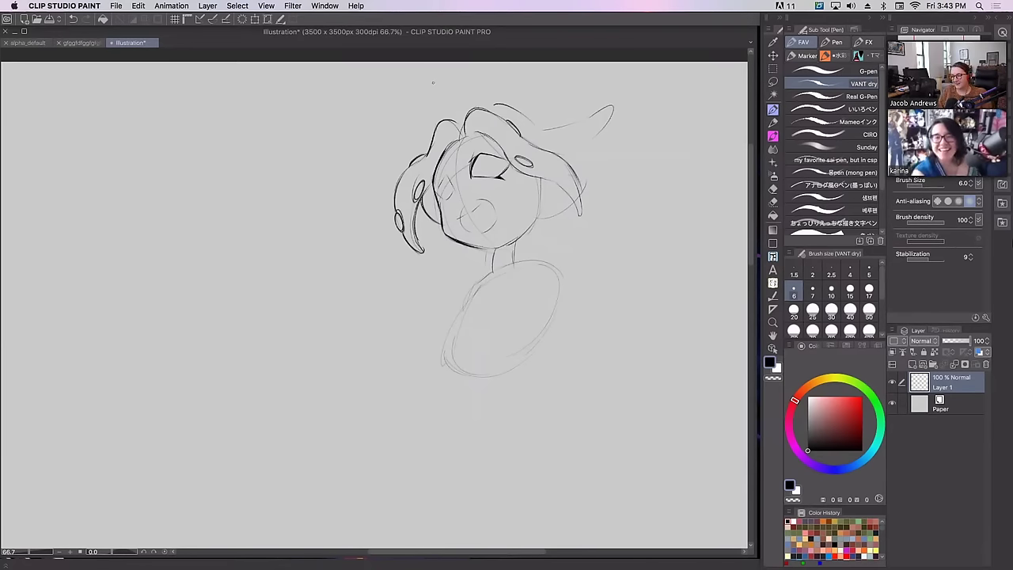
{"action": "mouse_move", "coordinate": [472, 177]}
{"action": "left_mouse_down"}
{"action": "mouse_move", "coordinate": [500, 179]}
{"action": "mouse_move", "coordinate": [481, 179]}
{"action": "mouse_move", "coordinate": [508, 165]}
{"action": "left_mouse_up"}
{"action": "key", "text": "super+z"}
{"action": "key", "text": "super+z"}
{"action": "key", "text": "super+z"}
{"action": "key", "text": "super+z"}
{"action": "key", "text": "super+z"}
{"action": "key", "text": "ctrl+z"}
{"action": "key", "text": "ctrl+z"}
{"action": "key", "text": "ctrl+z"}
{"action": "key", "text": "super+z"}
{"action": "key", "text": "ctrl+z"}
{"action": "key", "text": "ctrl+z"}
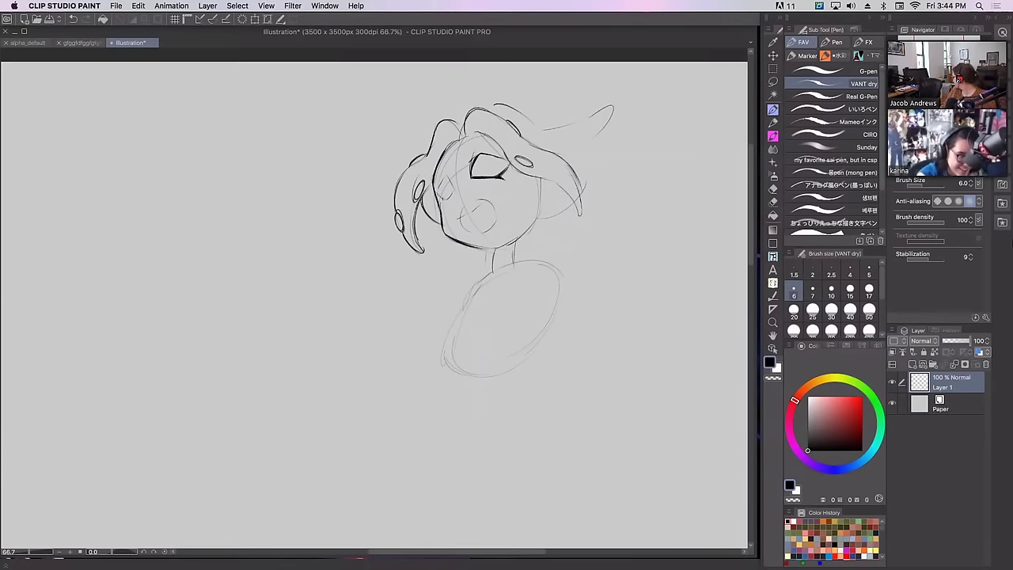
Redraw the smaller far eye at the face's edge with a dark slanted lid and a bold lower line
{"action": "left_click_drag", "start_coordinate": [437, 194], "coordinate": [456, 177]}
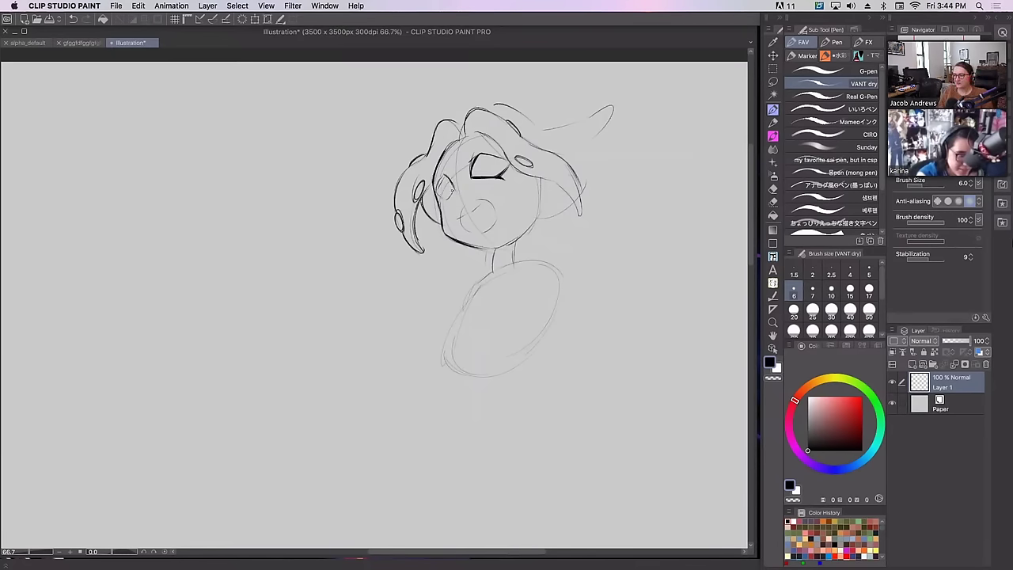
{"action": "key", "text": "super+z"}
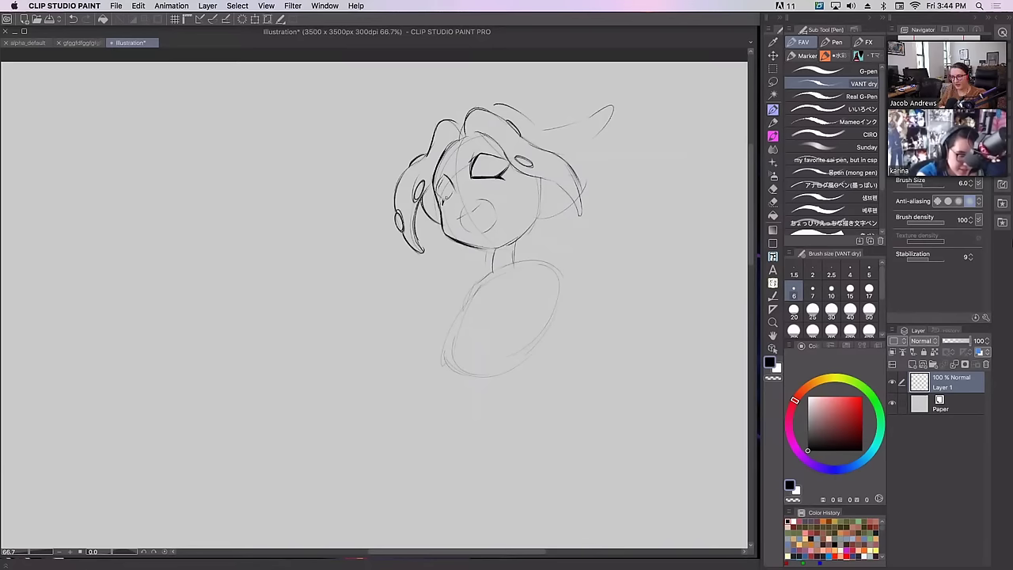
{"action": "key", "text": "super+z"}
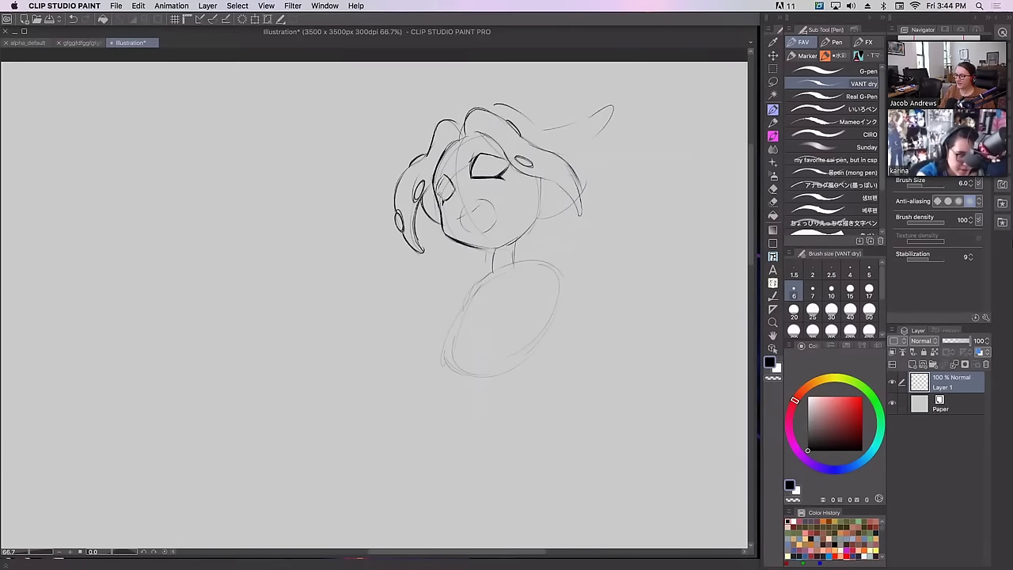
{"action": "mouse_move", "coordinate": [439, 181]}
{"action": "left_mouse_down"}
{"action": "mouse_move", "coordinate": [447, 174]}
{"action": "mouse_move", "coordinate": [441, 207]}
{"action": "mouse_move", "coordinate": [447, 200]}
{"action": "left_mouse_up"}
{"action": "key", "text": "super+z"}
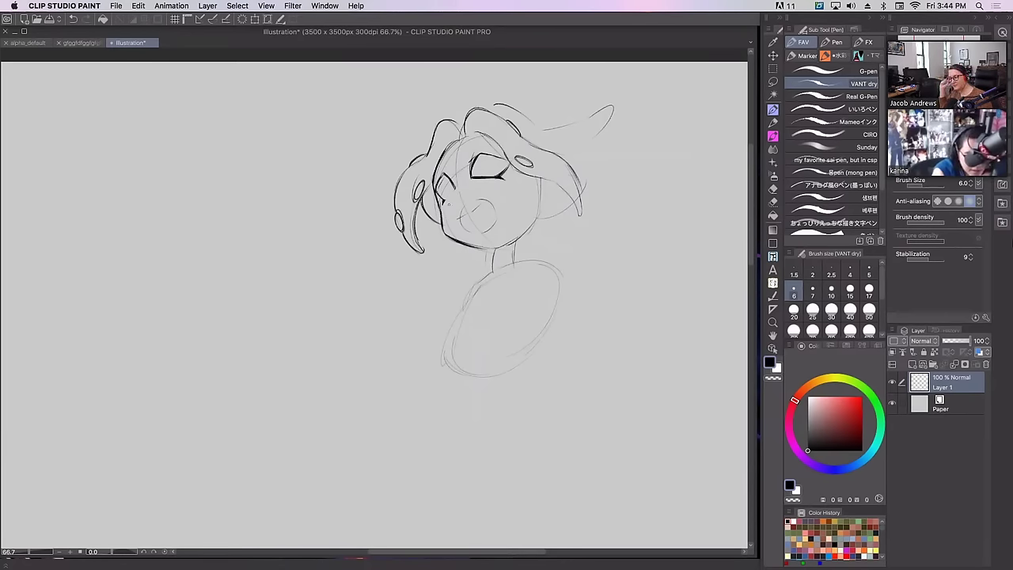
{"action": "left_click_drag", "start_coordinate": [453, 189], "coordinate": [446, 198]}
{"action": "key", "text": "super+z"}
{"action": "key", "text": "super+z"}
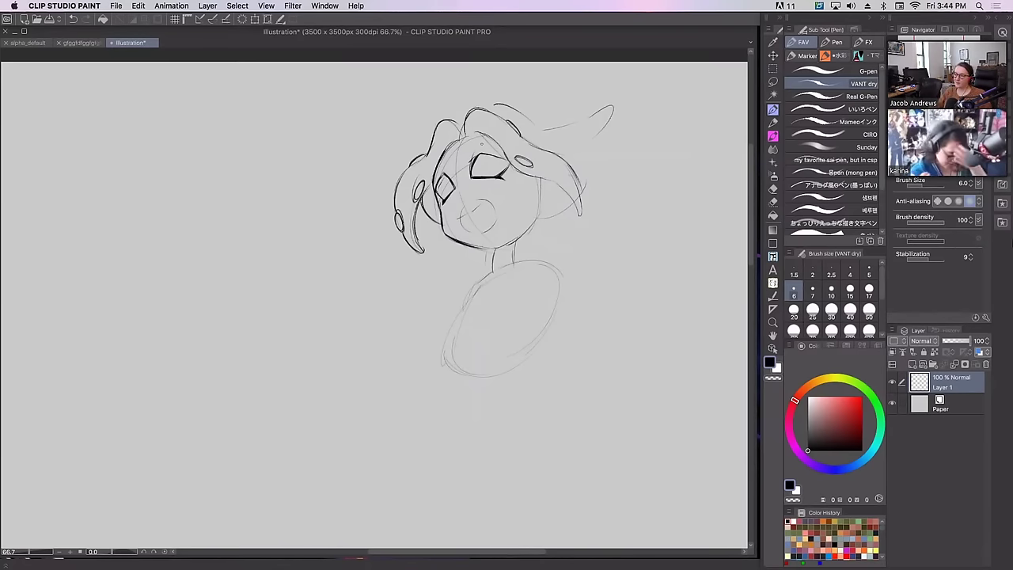
Round out the near eye's upper lid and draw an oval iris in each eye
{"action": "key", "text": "ctrl+z"}
{"action": "left_click_drag", "start_coordinate": [477, 156], "coordinate": [497, 154]}
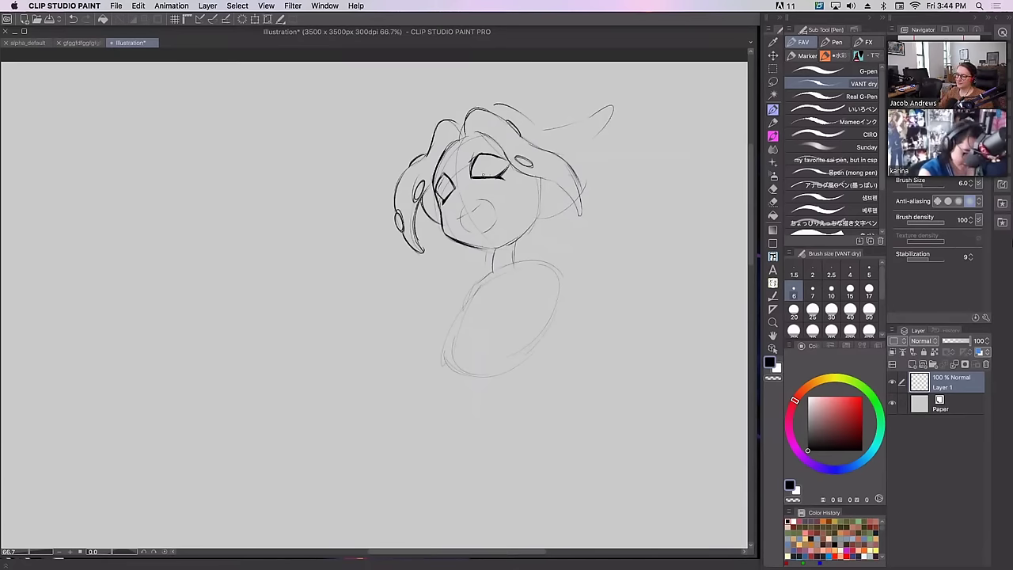
{"action": "mouse_move", "coordinate": [472, 158]}
{"action": "left_mouse_down"}
{"action": "mouse_move", "coordinate": [479, 153]}
{"action": "mouse_move", "coordinate": [479, 177]}
{"action": "mouse_move", "coordinate": [498, 171]}
{"action": "mouse_move", "coordinate": [448, 197]}
{"action": "left_mouse_up"}
{"action": "key", "text": "ctrl+z"}
{"action": "key", "text": "super+z"}
{"action": "key", "text": "super+z"}
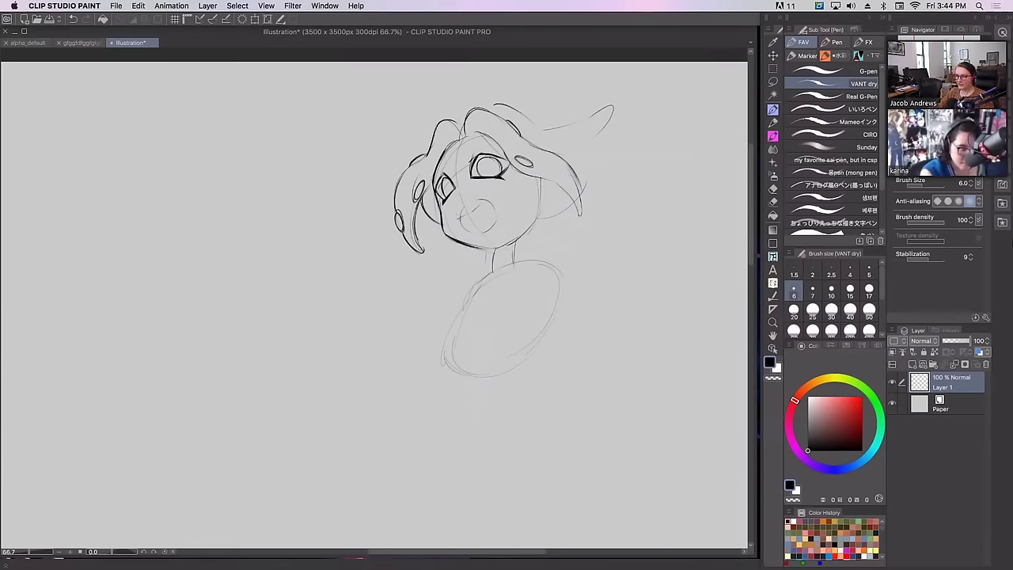
Sketch a small nose between the eyes and the mouth, and darken the open mouth's outline
{"action": "mouse_move", "coordinate": [458, 217]}
{"action": "left_mouse_down"}
{"action": "mouse_move", "coordinate": [472, 226]}
{"action": "mouse_move", "coordinate": [478, 200]}
{"action": "mouse_move", "coordinate": [468, 199]}
{"action": "left_mouse_up"}
{"action": "key", "text": "super+z"}
{"action": "key", "text": "ctrl+z"}
{"action": "key", "text": "ctrl+z"}
{"action": "key", "text": "super+z"}
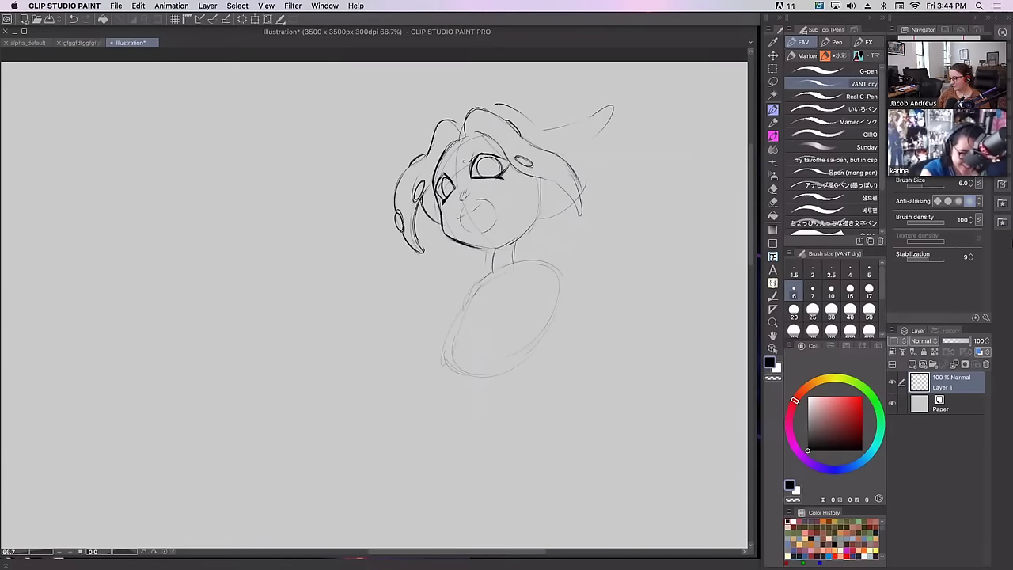
{"action": "mouse_move", "coordinate": [445, 233]}
{"action": "left_mouse_down"}
{"action": "mouse_move", "coordinate": [471, 245]}
{"action": "mouse_move", "coordinate": [460, 220]}
{"action": "mouse_move", "coordinate": [471, 205]}
{"action": "mouse_move", "coordinate": [461, 218]}
{"action": "mouse_move", "coordinate": [491, 224]}
{"action": "mouse_move", "coordinate": [460, 231]}
{"action": "left_mouse_up"}
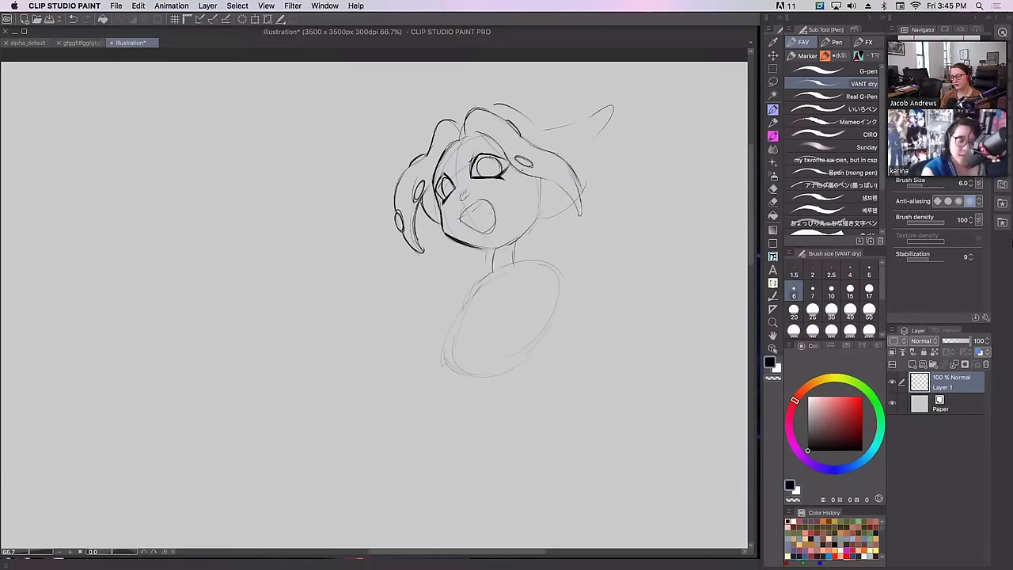
Refine the ear lines beside the front tentacle and draw a slanted eyebrow above each eye
{"action": "mouse_move", "coordinate": [543, 179]}
{"action": "left_mouse_down"}
{"action": "mouse_move", "coordinate": [566, 183]}
{"action": "mouse_move", "coordinate": [571, 212]}
{"action": "left_mouse_up"}
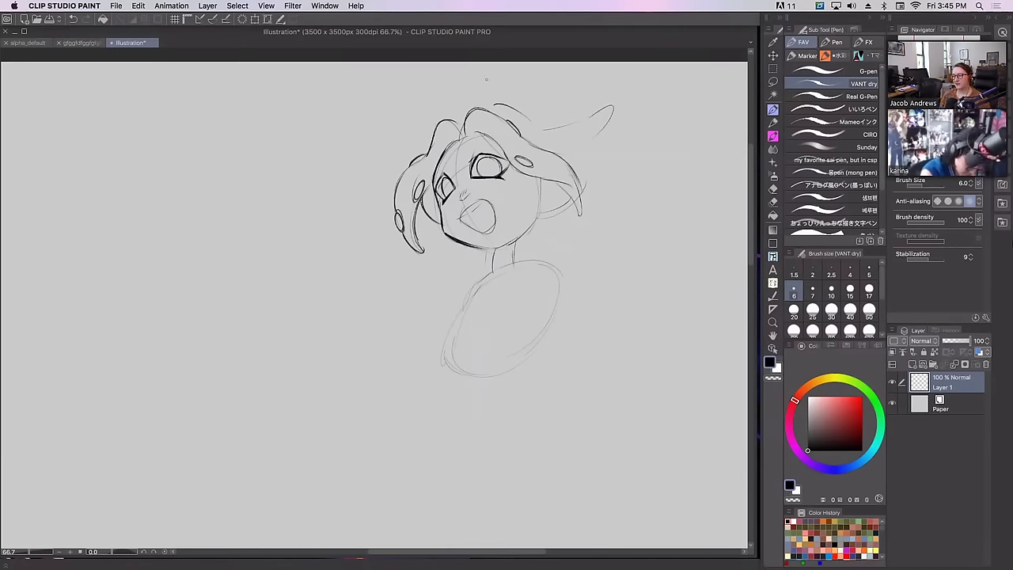
{"action": "left_click_drag", "start_coordinate": [467, 160], "coordinate": [500, 143]}
{"action": "left_click_drag", "start_coordinate": [432, 174], "coordinate": [448, 163]}
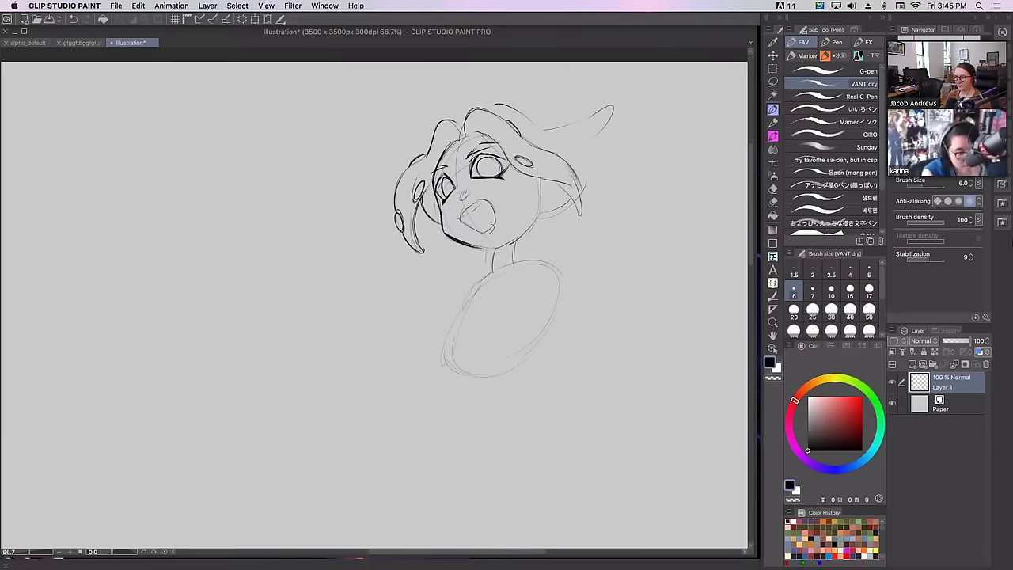
Redraw both sides of the neck with darker lines and add a small shadow under the chin
{"action": "mouse_move", "coordinate": [493, 249]}
{"action": "left_mouse_down"}
{"action": "mouse_move", "coordinate": [495, 264]}
{"action": "mouse_move", "coordinate": [520, 255]}
{"action": "left_mouse_up"}
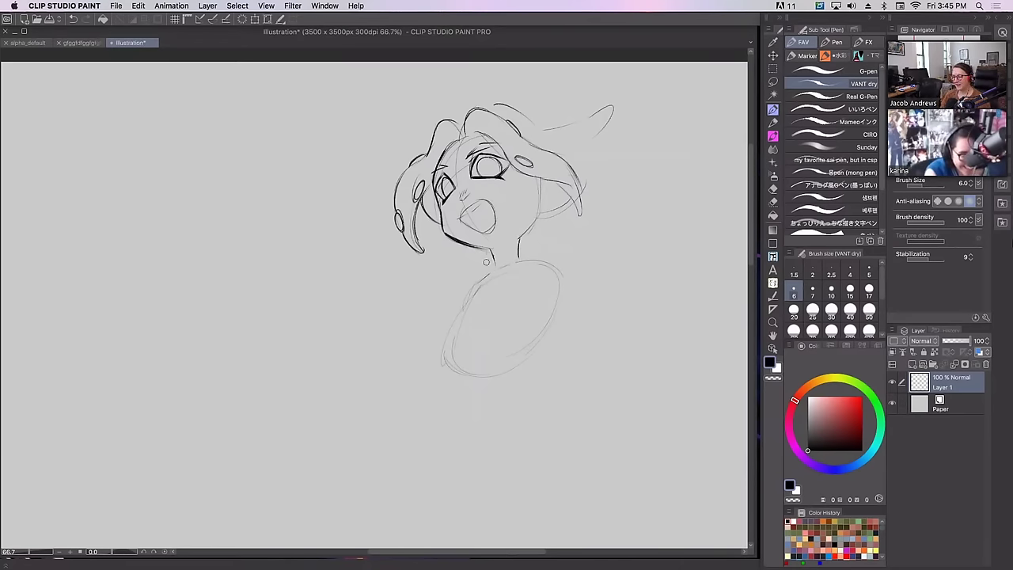
{"action": "left_click_drag", "start_coordinate": [482, 247], "coordinate": [492, 254]}
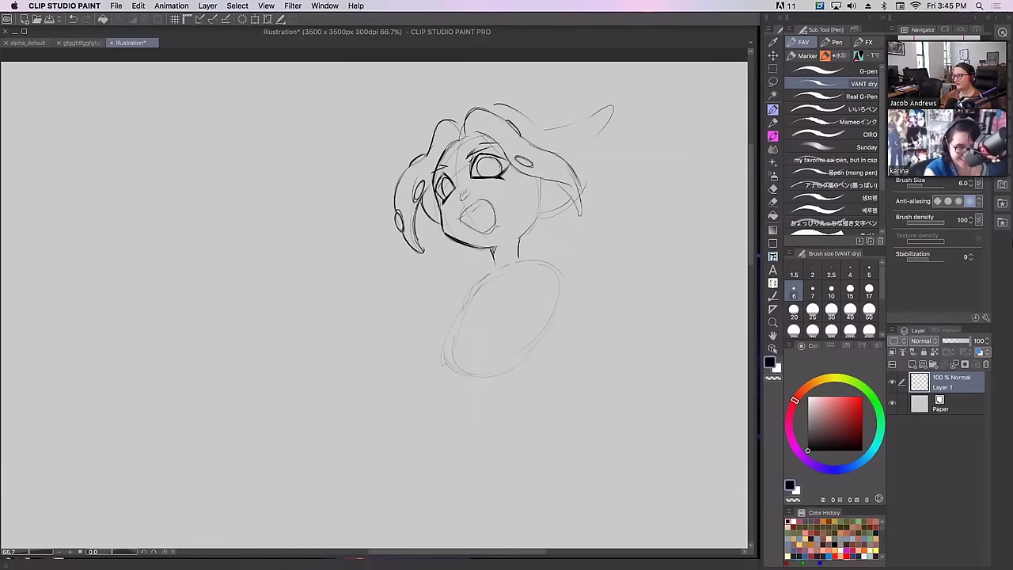
Replace the round mouth with a wide, tilted open smile and hatch its interior dark
{"action": "mouse_move", "coordinate": [467, 212]}
{"action": "left_mouse_down"}
{"action": "mouse_move", "coordinate": [488, 201]}
{"action": "mouse_move", "coordinate": [474, 232]}
{"action": "mouse_move", "coordinate": [495, 224]}
{"action": "left_mouse_up"}
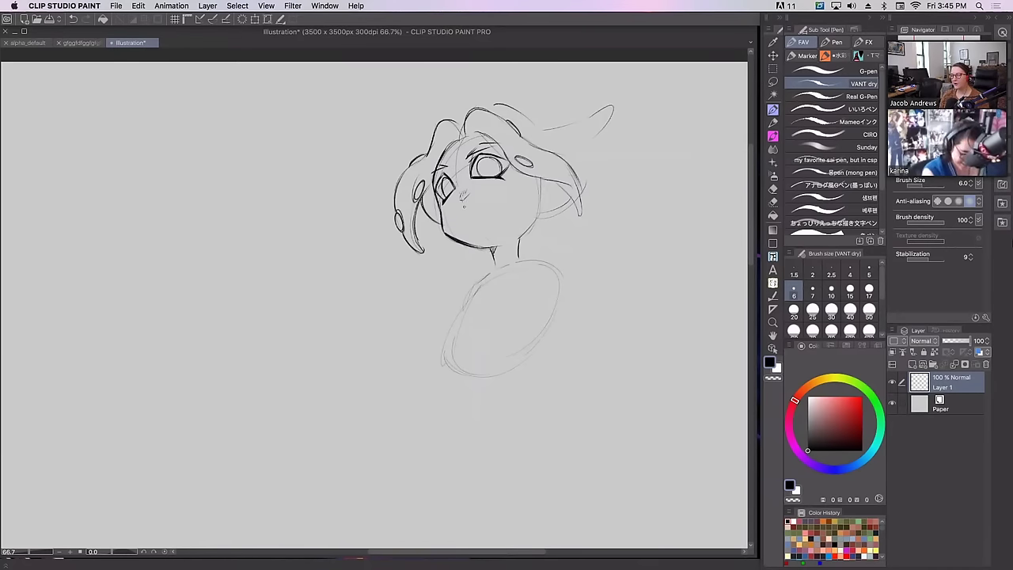
{"action": "mouse_move", "coordinate": [477, 223]}
{"action": "left_mouse_down"}
{"action": "mouse_move", "coordinate": [463, 219]}
{"action": "mouse_move", "coordinate": [493, 215]}
{"action": "mouse_move", "coordinate": [471, 219]}
{"action": "mouse_move", "coordinate": [480, 202]}
{"action": "mouse_move", "coordinate": [491, 219]}
{"action": "mouse_move", "coordinate": [470, 223]}
{"action": "mouse_move", "coordinate": [481, 220]}
{"action": "left_mouse_up"}
{"action": "key", "text": "super+z"}
{"action": "key", "text": "super+z"}
{"action": "key", "text": "super+z"}
{"action": "key", "text": "super+shift+z"}
{"action": "key", "text": "super+z"}
{"action": "key", "text": "super+z"}
{"action": "key", "text": "super+z"}
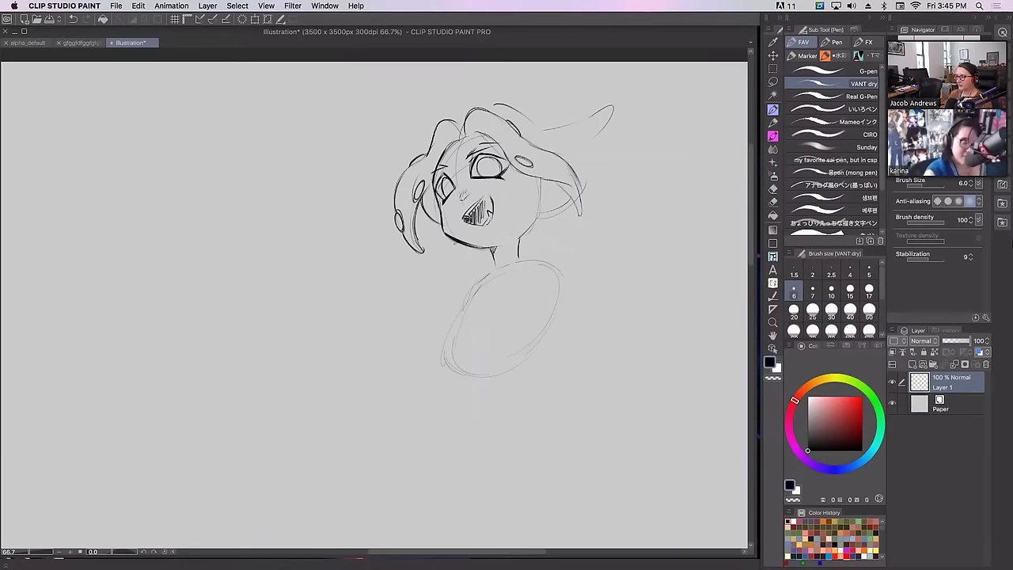
Redraw the jawline more angular from the chin up to the ear
{"action": "left_click_drag", "start_coordinate": [454, 237], "coordinate": [505, 250]}
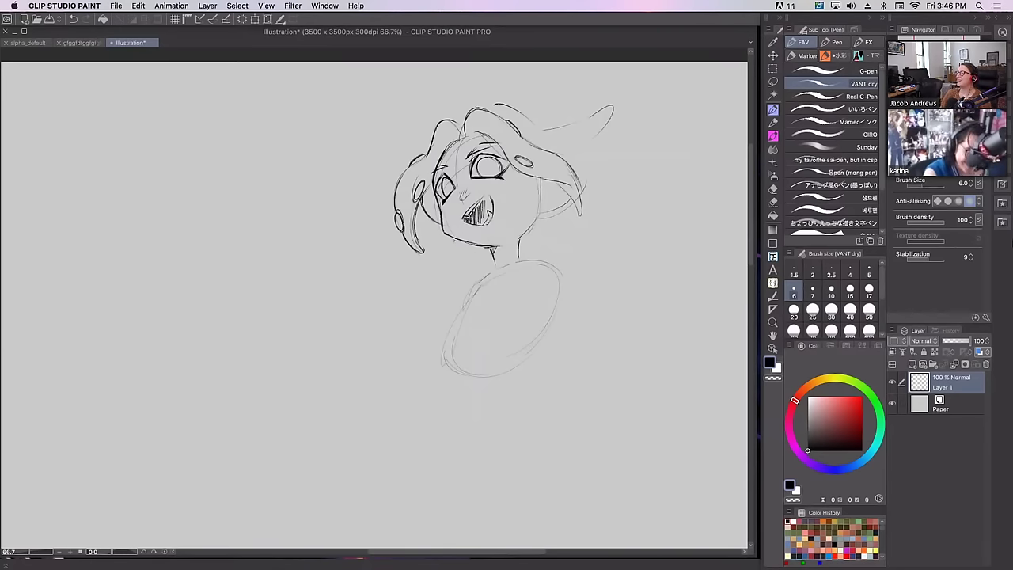
{"action": "mouse_move", "coordinate": [445, 236]}
{"action": "left_mouse_down"}
{"action": "mouse_move", "coordinate": [479, 246]}
{"action": "mouse_move", "coordinate": [556, 204]}
{"action": "left_mouse_up"}
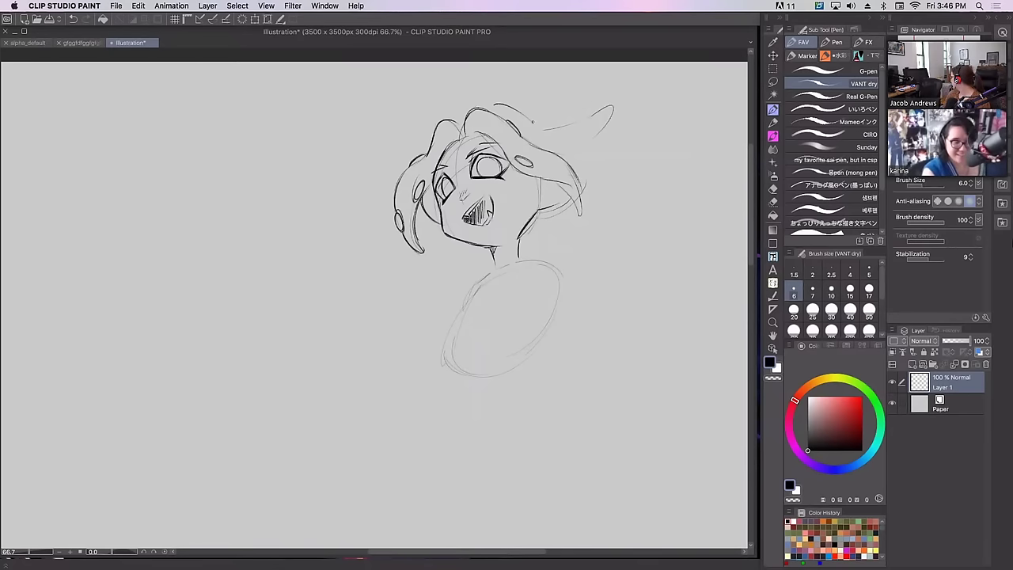
Outline the back-swept tentacle with suckers along its underside and darken the hairline above the forehead
{"action": "mouse_move", "coordinate": [532, 124]}
{"action": "left_mouse_down"}
{"action": "mouse_move", "coordinate": [598, 115]}
{"action": "mouse_move", "coordinate": [584, 144]}
{"action": "mouse_move", "coordinate": [577, 127]}
{"action": "mouse_move", "coordinate": [571, 142]}
{"action": "mouse_move", "coordinate": [590, 137]}
{"action": "left_mouse_up"}
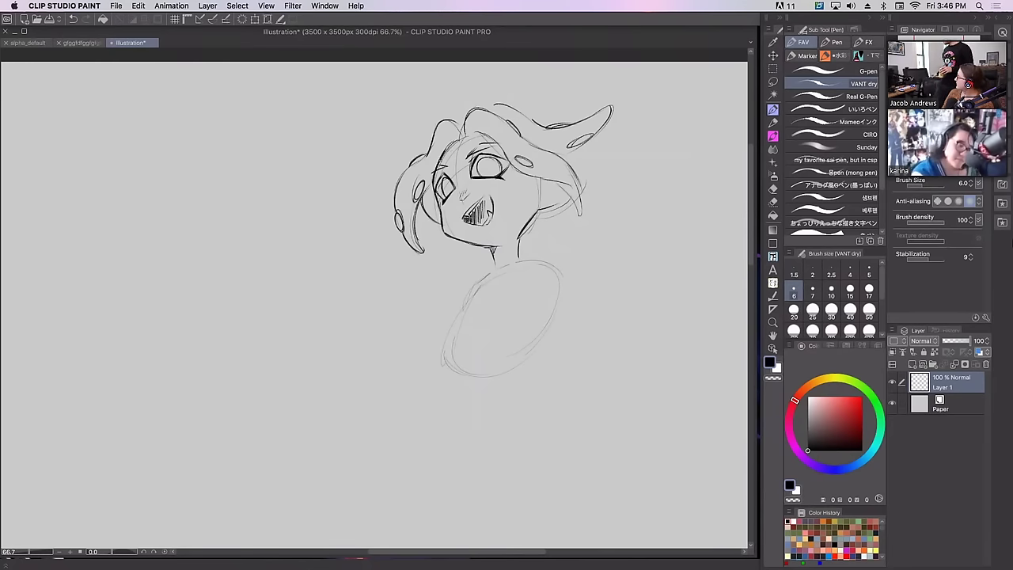
{"action": "mouse_move", "coordinate": [461, 140]}
{"action": "left_mouse_down"}
{"action": "mouse_move", "coordinate": [473, 110]}
{"action": "mouse_move", "coordinate": [482, 129]}
{"action": "mouse_move", "coordinate": [468, 133]}
{"action": "mouse_move", "coordinate": [496, 142]}
{"action": "left_mouse_up"}
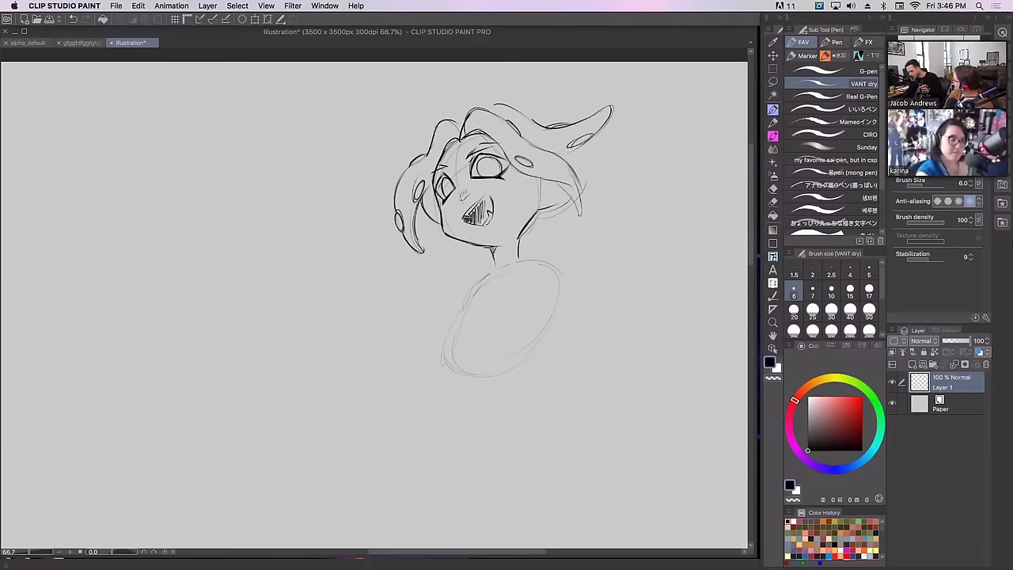
Lightly sketch three upright tentacle tips rising from the top of the head
{"action": "left_click_drag", "start_coordinate": [418, 126], "coordinate": [419, 148]}
{"action": "left_click_drag", "start_coordinate": [419, 95], "coordinate": [430, 104]}
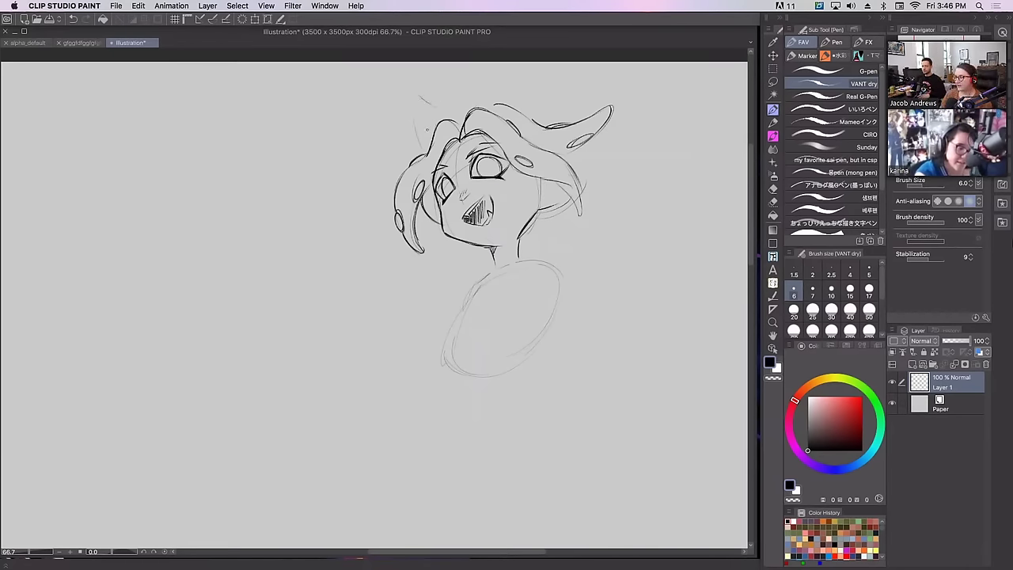
{"action": "key", "text": "super+z"}
{"action": "key", "text": "super+z"}
{"action": "mouse_move", "coordinate": [421, 157]}
{"action": "left_mouse_down"}
{"action": "mouse_move", "coordinate": [418, 126]}
{"action": "mouse_move", "coordinate": [477, 77]}
{"action": "mouse_move", "coordinate": [554, 86]}
{"action": "mouse_move", "coordinate": [571, 116]}
{"action": "left_mouse_up"}
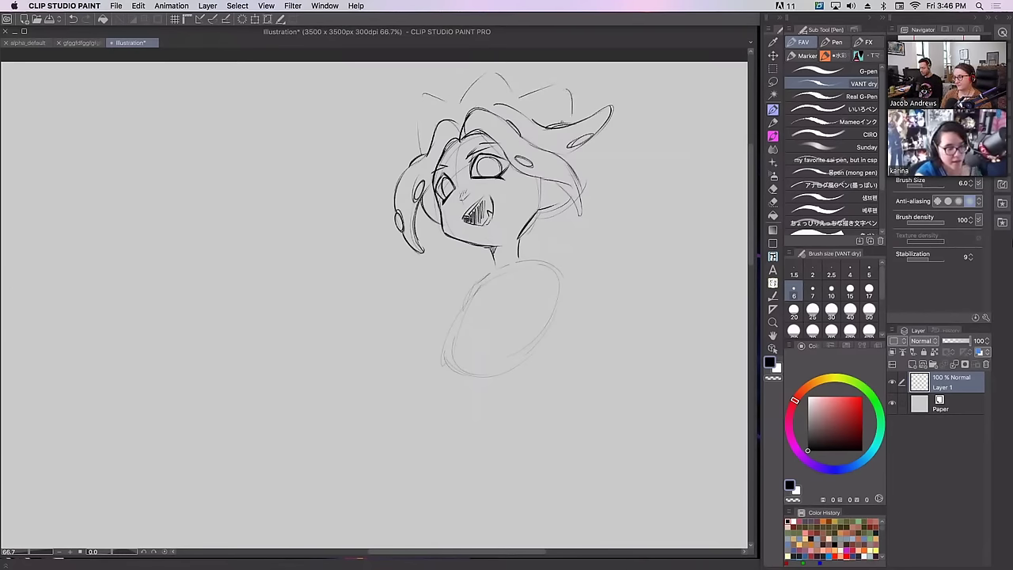
Add a small pointed tip behind the front tentacle and darken the pointed ear below it
{"action": "mouse_move", "coordinate": [569, 155]}
{"action": "left_mouse_down"}
{"action": "mouse_move", "coordinate": [587, 154]}
{"action": "mouse_move", "coordinate": [577, 168]}
{"action": "left_mouse_up"}
{"action": "key", "text": "super+z"}
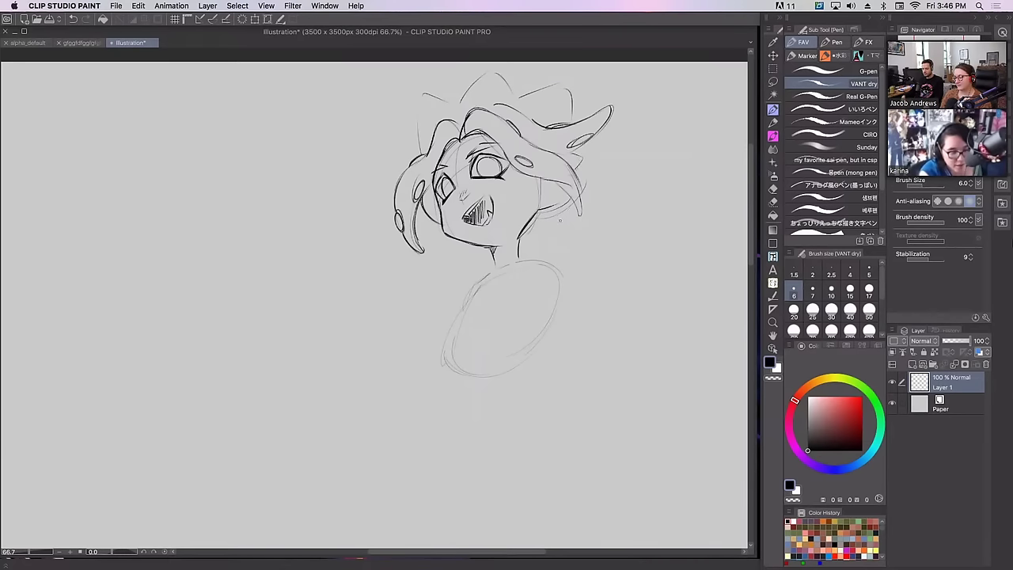
{"action": "mouse_move", "coordinate": [555, 210]}
{"action": "left_mouse_down"}
{"action": "mouse_move", "coordinate": [544, 216]}
{"action": "mouse_move", "coordinate": [549, 228]}
{"action": "mouse_move", "coordinate": [563, 218]}
{"action": "left_mouse_up"}
{"action": "key", "text": "super+z"}
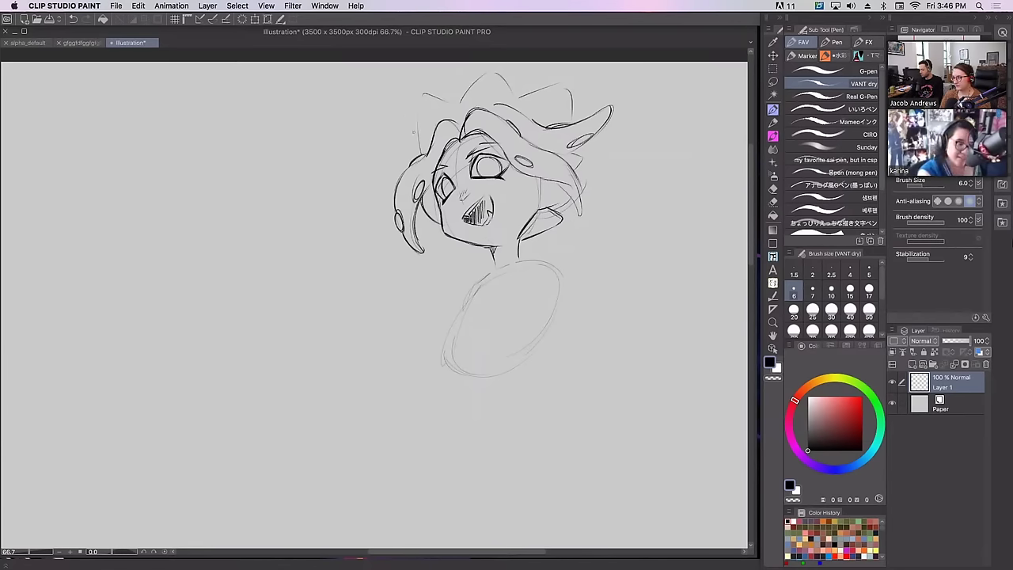
Darken the outlines of the far and middle upright tentacles and draw an oval sucker on each
{"action": "mouse_move", "coordinate": [421, 155]}
{"action": "left_mouse_down"}
{"action": "mouse_move", "coordinate": [421, 94]}
{"action": "mouse_move", "coordinate": [456, 103]}
{"action": "mouse_move", "coordinate": [459, 89]}
{"action": "mouse_move", "coordinate": [484, 73]}
{"action": "left_mouse_up"}
{"action": "key", "text": "super+z"}
{"action": "key", "text": "super+z"}
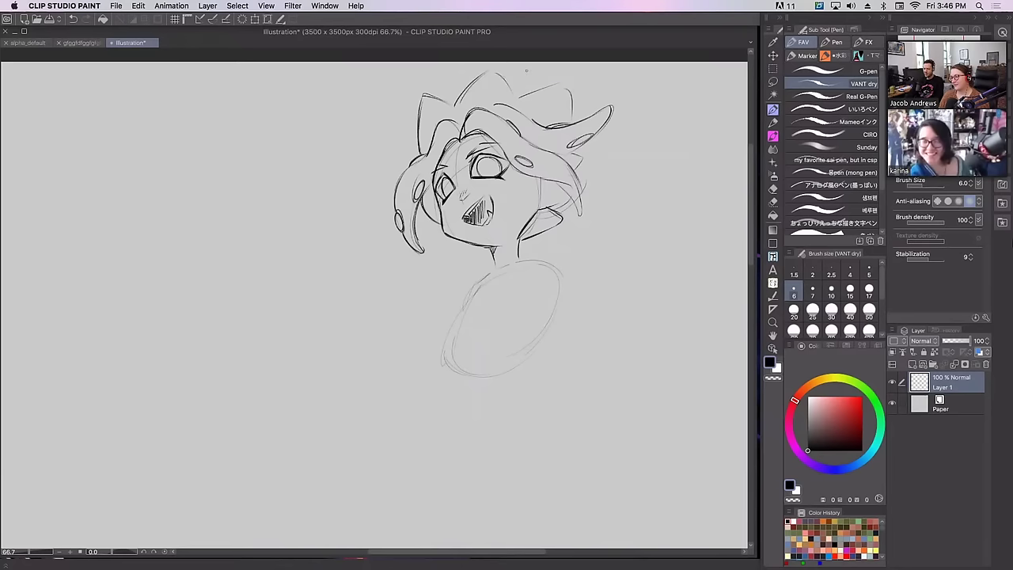
{"action": "left_click_drag", "start_coordinate": [494, 71], "coordinate": [514, 94]}
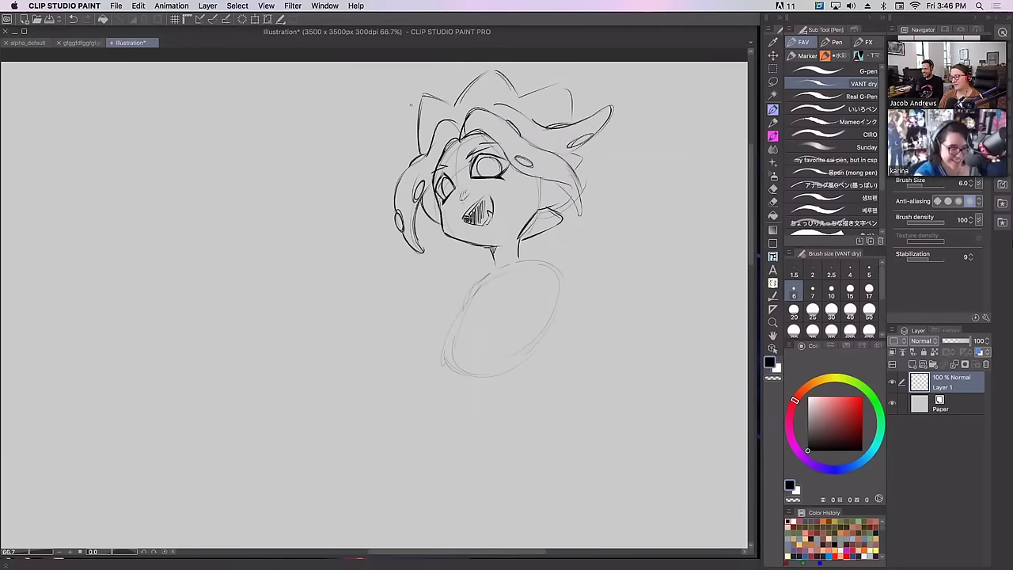
{"action": "mouse_move", "coordinate": [425, 146]}
{"action": "left_mouse_down"}
{"action": "mouse_move", "coordinate": [436, 116]}
{"action": "mouse_move", "coordinate": [427, 140]}
{"action": "left_mouse_up"}
{"action": "mouse_move", "coordinate": [502, 74]}
{"action": "left_mouse_down"}
{"action": "mouse_move", "coordinate": [517, 93]}
{"action": "mouse_move", "coordinate": [481, 86]}
{"action": "left_mouse_up"}
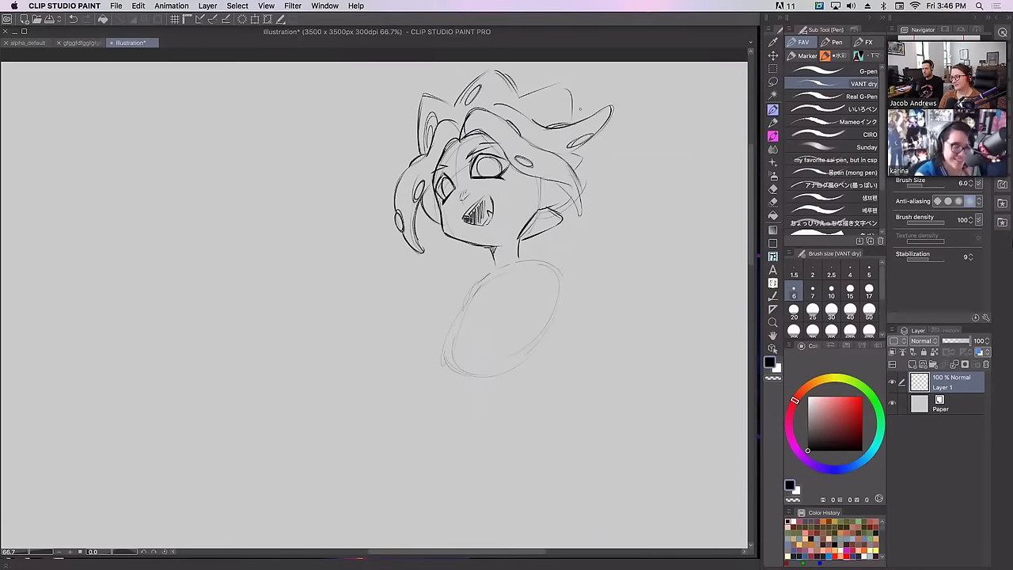
Sharpen the rear upright tentacle's pointed edge, then try an oval sucker on it and undo that sucker
{"action": "left_click_drag", "start_coordinate": [563, 79], "coordinate": [572, 123]}
{"action": "mouse_move", "coordinate": [568, 88]}
{"action": "left_mouse_down"}
{"action": "mouse_move", "coordinate": [556, 108]}
{"action": "mouse_move", "coordinate": [566, 115]}
{"action": "mouse_move", "coordinate": [570, 100]}
{"action": "mouse_move", "coordinate": [563, 112]}
{"action": "mouse_move", "coordinate": [566, 102]}
{"action": "mouse_move", "coordinate": [554, 97]}
{"action": "left_mouse_up"}
{"action": "key", "text": "super+z"}
{"action": "key", "text": "super+z"}
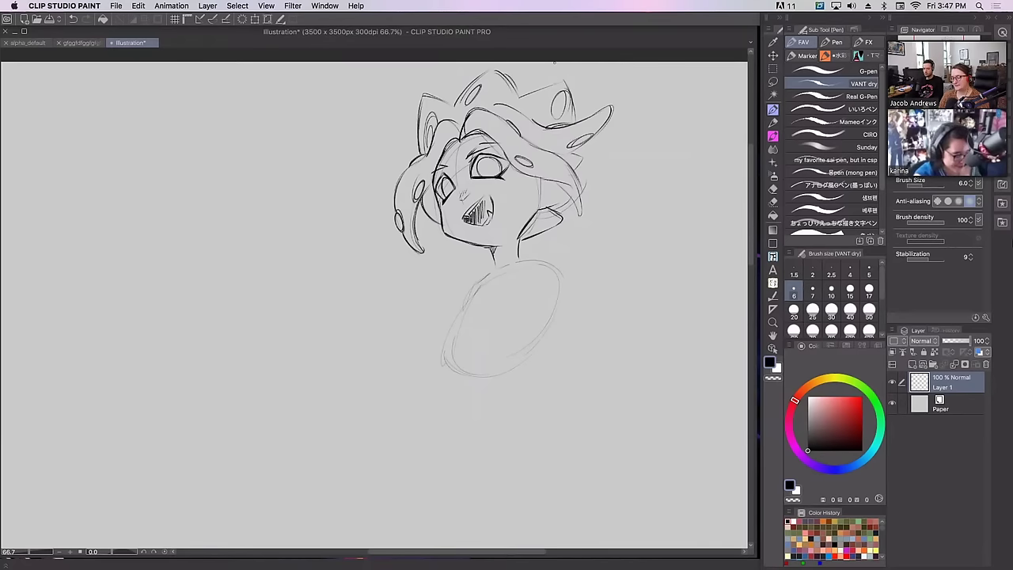
{"action": "key", "text": "ctrl+z"}
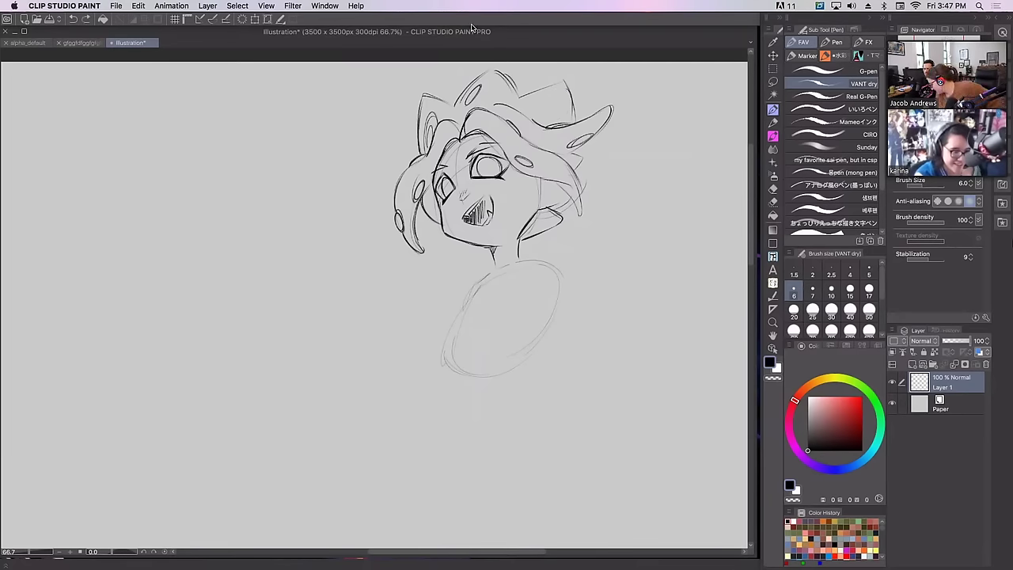
Shade the inner areas of the far and middle upright tentacles with fine parallel hatching
{"action": "mouse_move", "coordinate": [427, 123]}
{"action": "left_mouse_down"}
{"action": "mouse_move", "coordinate": [446, 102]}
{"action": "mouse_move", "coordinate": [435, 101]}
{"action": "mouse_move", "coordinate": [444, 108]}
{"action": "left_mouse_up"}
{"action": "left_click_drag", "start_coordinate": [443, 122], "coordinate": [453, 110]}
{"action": "left_click_drag", "start_coordinate": [452, 123], "coordinate": [459, 117]}
{"action": "left_click_drag", "start_coordinate": [457, 128], "coordinate": [465, 110]}
{"action": "left_click_drag", "start_coordinate": [460, 119], "coordinate": [494, 85]}
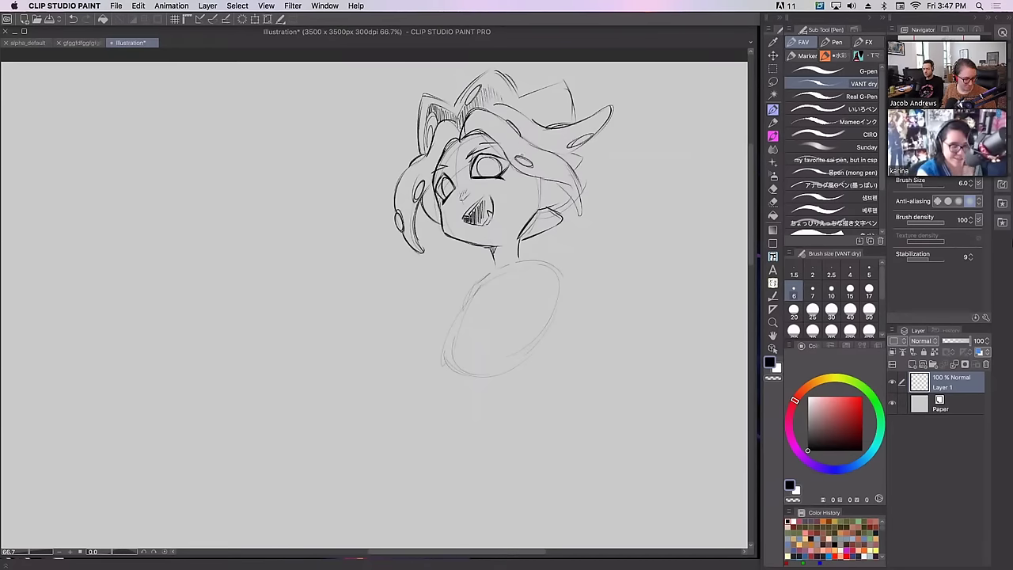
Hatch the inside of the pointed ear and of the rear upright tentacle, undoing misplaced strokes
{"action": "left_click_drag", "start_coordinate": [524, 234], "coordinate": [547, 210]}
{"action": "mouse_move", "coordinate": [517, 106]}
{"action": "left_mouse_down"}
{"action": "mouse_move", "coordinate": [552, 95]}
{"action": "mouse_move", "coordinate": [565, 109]}
{"action": "mouse_move", "coordinate": [527, 101]}
{"action": "mouse_move", "coordinate": [561, 96]}
{"action": "left_mouse_up"}
{"action": "key", "text": "super+z"}
{"action": "key", "text": "super+z"}
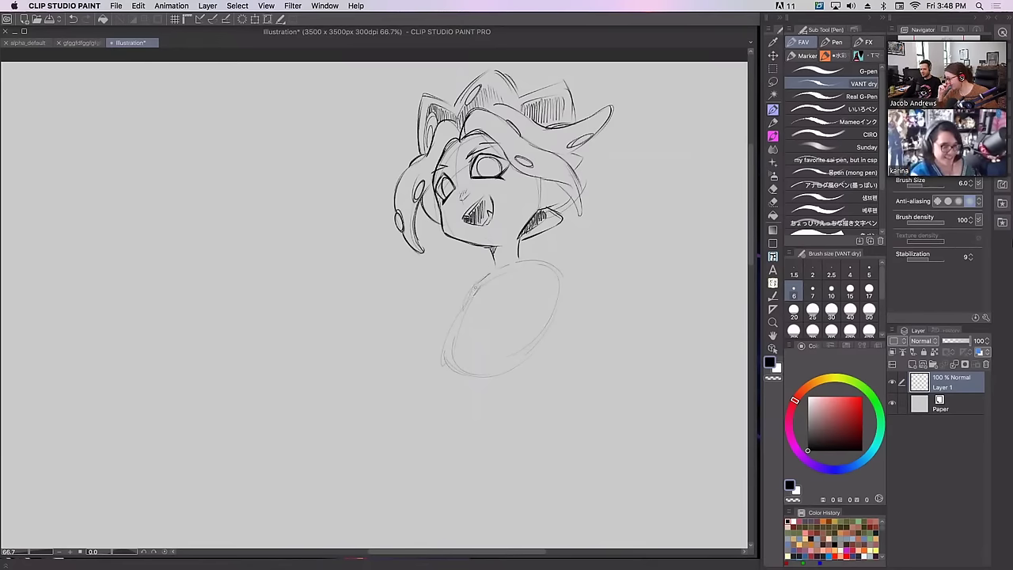
Sketch the torso around the ribcage oval, with a curved belly and hip line in front and a sloping back line
{"action": "mouse_move", "coordinate": [445, 346]}
{"action": "left_mouse_down"}
{"action": "mouse_move", "coordinate": [422, 413]}
{"action": "mouse_move", "coordinate": [403, 409]}
{"action": "mouse_move", "coordinate": [406, 447]}
{"action": "mouse_move", "coordinate": [429, 467]}
{"action": "mouse_move", "coordinate": [457, 470]}
{"action": "left_mouse_up"}
{"action": "key", "text": "super+z"}
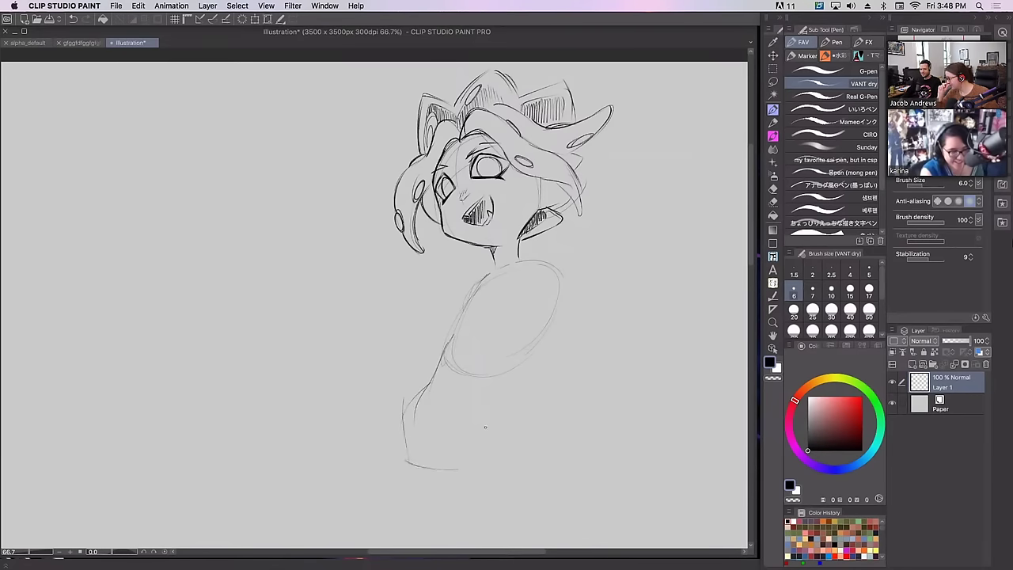
{"action": "key", "text": "super+z"}
{"action": "key", "text": "super+z"}
{"action": "key", "text": "super+z"}
{"action": "key", "text": "super+z"}
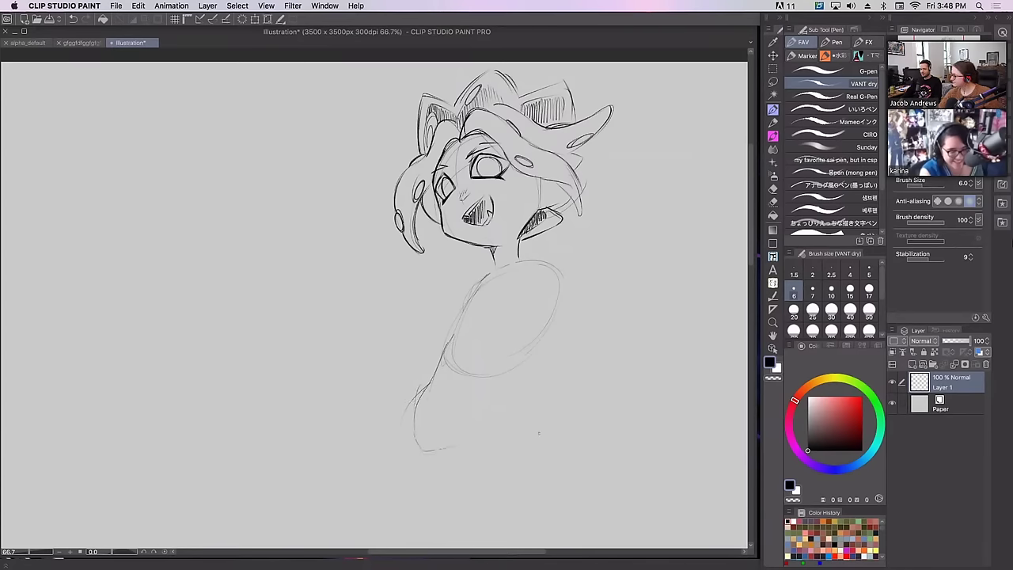
{"action": "mouse_move", "coordinate": [528, 264]}
{"action": "left_mouse_down"}
{"action": "mouse_move", "coordinate": [540, 277]}
{"action": "mouse_move", "coordinate": [532, 377]}
{"action": "left_mouse_up"}
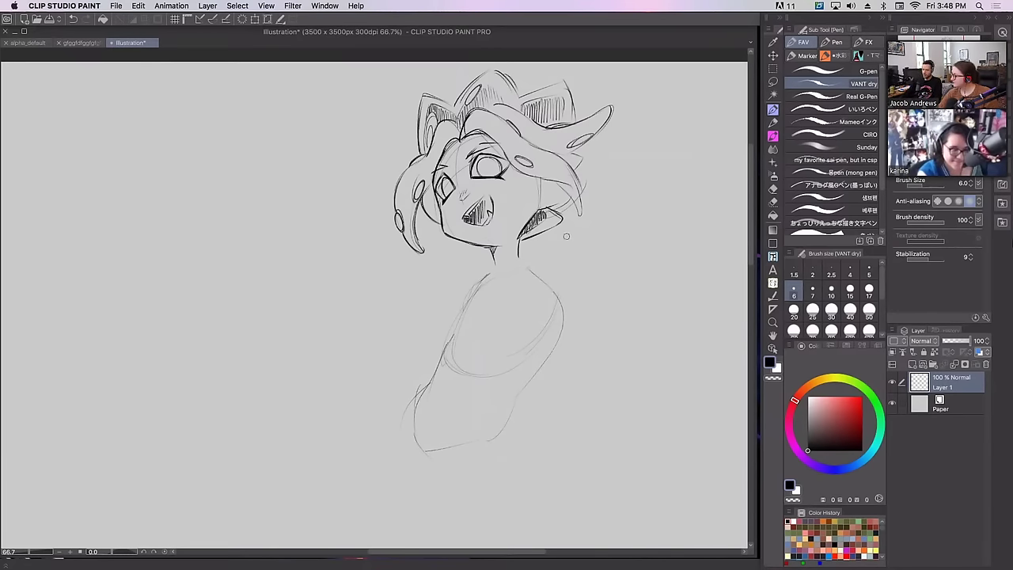
Draw a collar band wrapped around the base of the neck
{"action": "mouse_move", "coordinate": [489, 254]}
{"action": "left_mouse_down"}
{"action": "mouse_move", "coordinate": [526, 254]}
{"action": "mouse_move", "coordinate": [484, 272]}
{"action": "mouse_move", "coordinate": [534, 269]}
{"action": "left_mouse_up"}
{"action": "key", "text": "super+z"}
{"action": "key", "text": "super+z"}
{"action": "key", "text": "ctrl+z"}
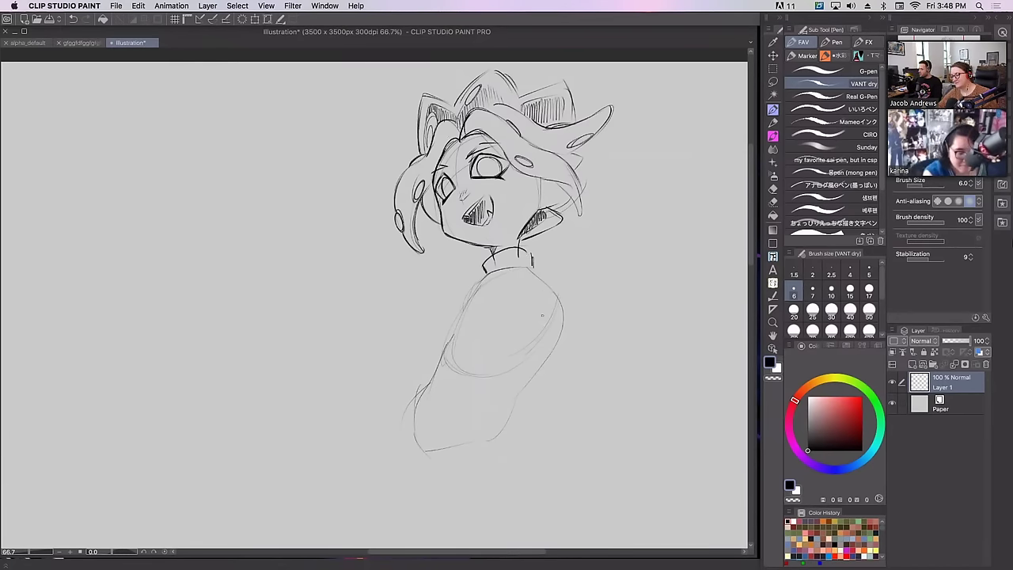
Try to sketch a shoulder circle and a bent arm reaching out behind the back and across the torso
{"action": "key", "text": "super+z"}
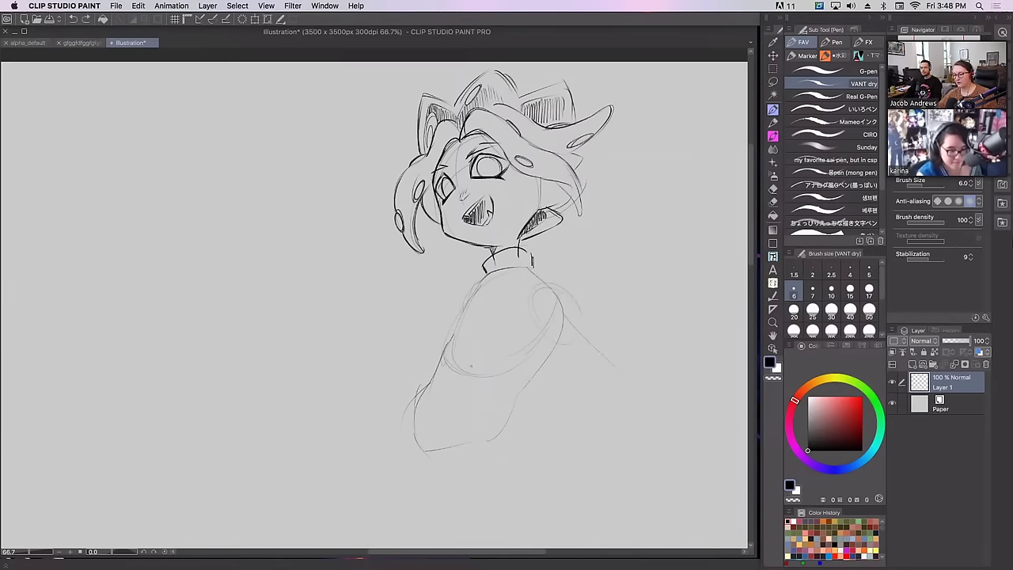
{"action": "mouse_move", "coordinate": [470, 365]}
{"action": "left_mouse_down"}
{"action": "mouse_move", "coordinate": [526, 360]}
{"action": "mouse_move", "coordinate": [491, 339]}
{"action": "mouse_move", "coordinate": [500, 351]}
{"action": "mouse_move", "coordinate": [465, 352]}
{"action": "mouse_move", "coordinate": [510, 368]}
{"action": "mouse_move", "coordinate": [482, 322]}
{"action": "mouse_move", "coordinate": [569, 377]}
{"action": "mouse_move", "coordinate": [633, 369]}
{"action": "left_mouse_up"}
{"action": "key", "text": "super+z"}
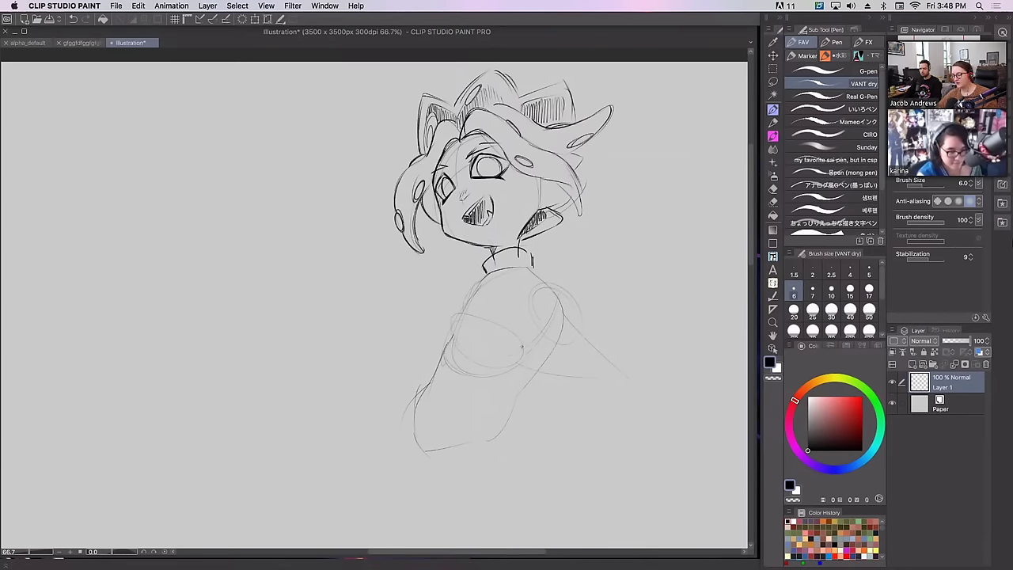
{"action": "left_click_drag", "start_coordinate": [606, 362], "coordinate": [629, 366]}
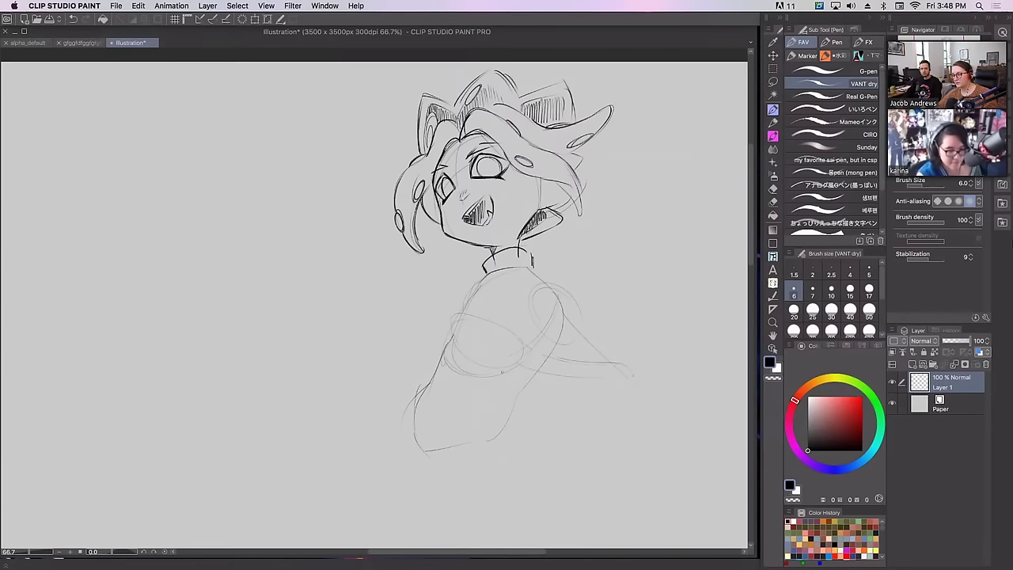
{"action": "left_click_drag", "start_coordinate": [519, 385], "coordinate": [632, 378]}
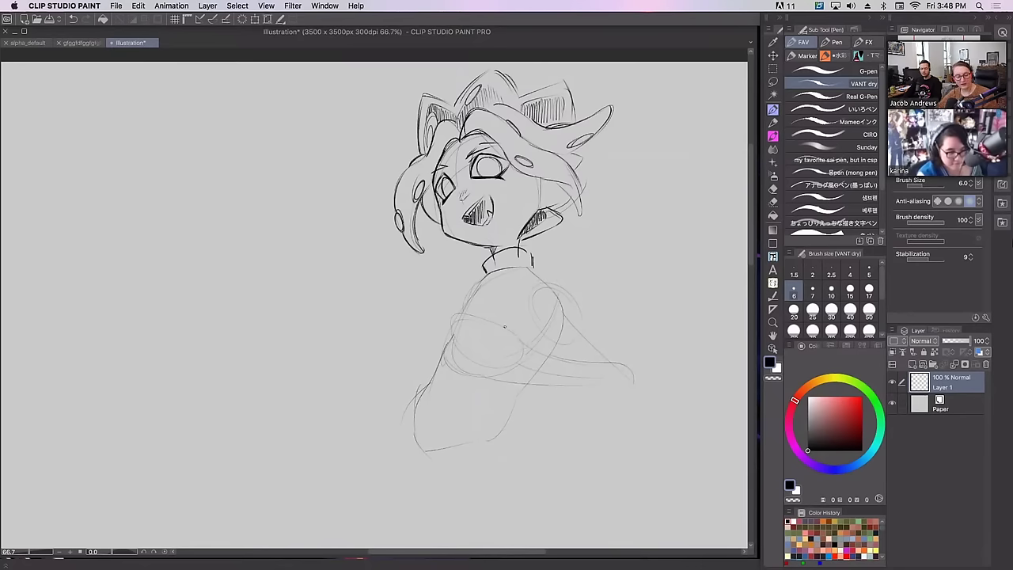
{"action": "key", "text": "super+z"}
{"action": "key", "text": "super+z"}
{"action": "key", "text": "super+z"}
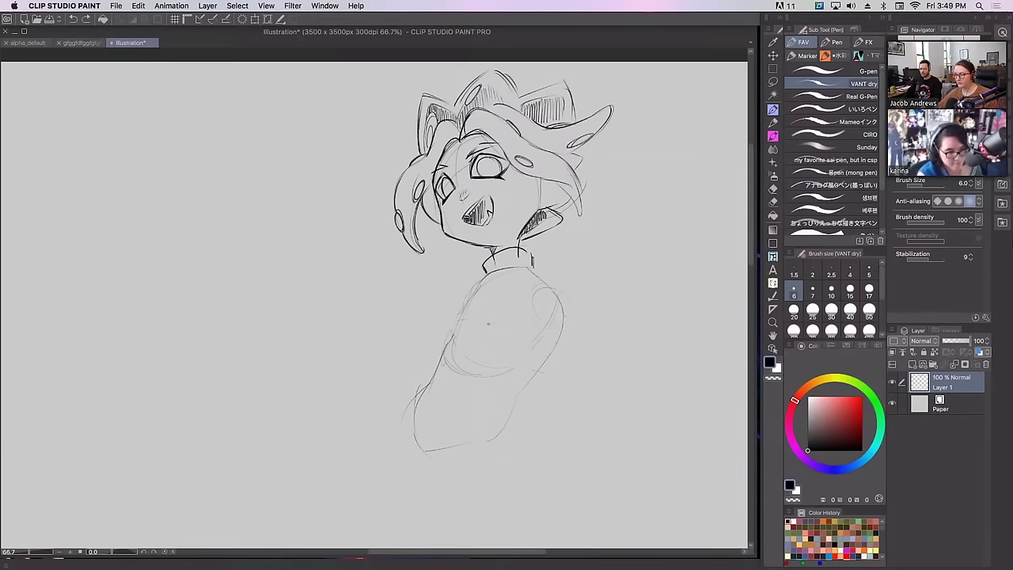
{"action": "key", "text": "super+z"}
{"action": "key", "text": "super+z"}
{"action": "key", "text": "super+shift+z"}
Redraw the collar's upper and rear edges into a clean, closed band outline
{"action": "mouse_move", "coordinate": [530, 266]}
{"action": "left_mouse_down"}
{"action": "mouse_move", "coordinate": [529, 251]}
{"action": "mouse_move", "coordinate": [532, 264]}
{"action": "left_mouse_up"}
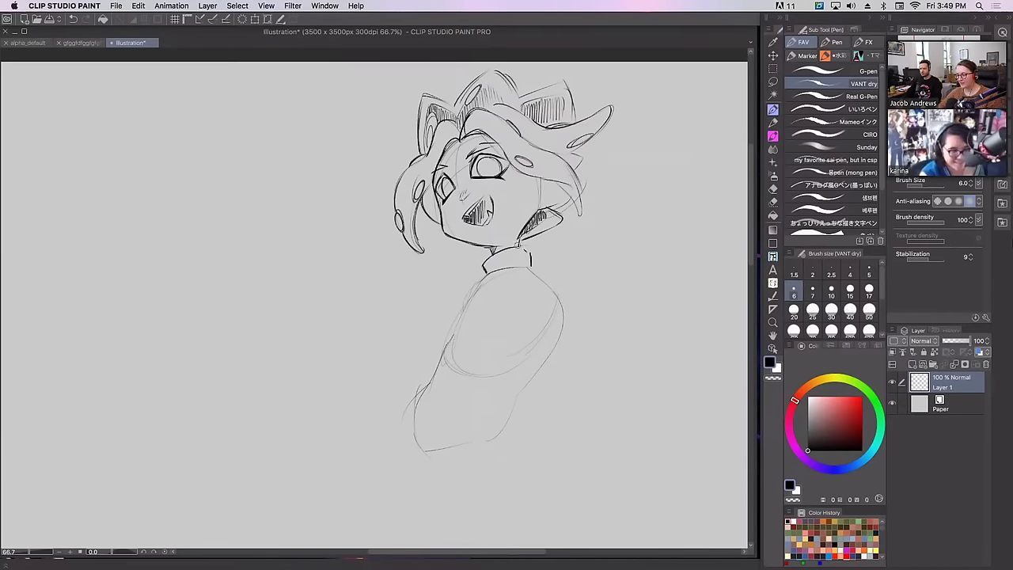
{"action": "key", "text": "super+z"}
{"action": "key", "text": "super+z"}
{"action": "left_click_drag", "start_coordinate": [517, 247], "coordinate": [531, 255]}
{"action": "key", "text": "super+z"}
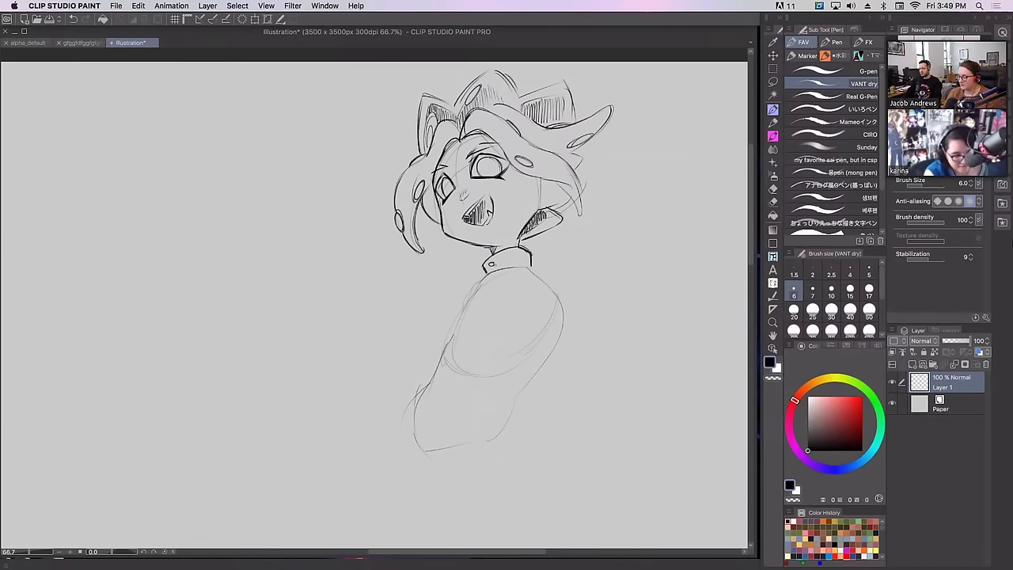
Add small round studs along the collar and fill the band around them with solid black
{"action": "left_click_drag", "start_coordinate": [521, 253], "coordinate": [520, 254]}
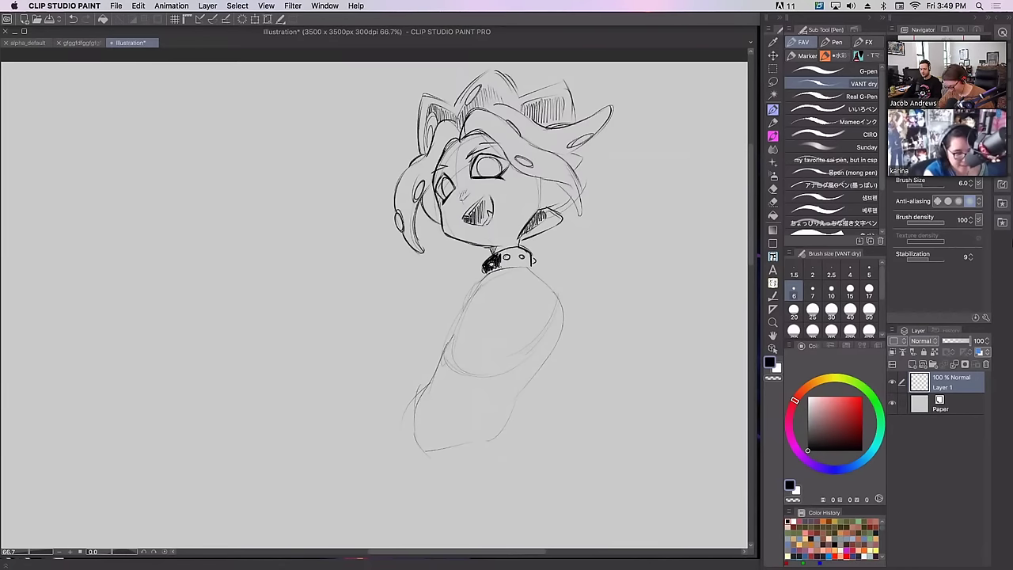
{"action": "mouse_move", "coordinate": [494, 261]}
{"action": "left_mouse_down"}
{"action": "mouse_move", "coordinate": [505, 250]}
{"action": "mouse_move", "coordinate": [527, 262]}
{"action": "mouse_move", "coordinate": [513, 249]}
{"action": "mouse_move", "coordinate": [529, 248]}
{"action": "left_mouse_up"}
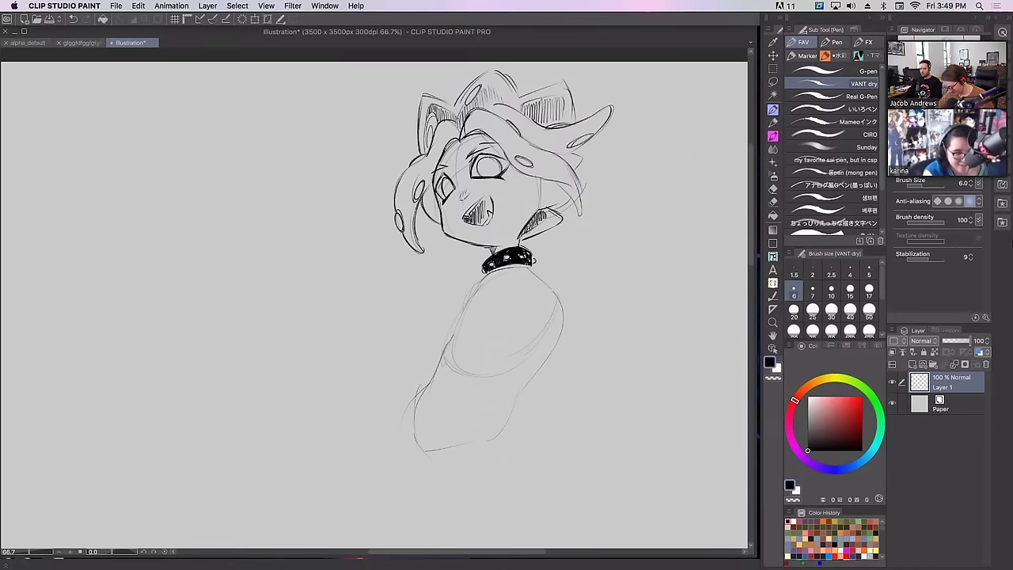
{"action": "left_click_drag", "start_coordinate": [481, 265], "coordinate": [528, 248]}
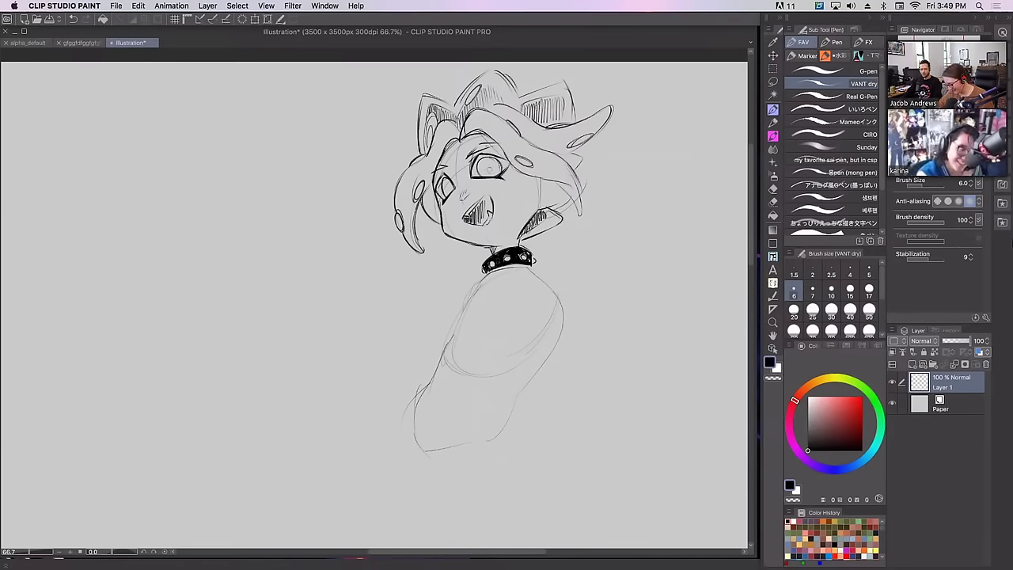
Draw small pupils in both eyes and darken the hair edge behind the cheek
{"action": "mouse_move", "coordinate": [445, 185]}
{"action": "left_mouse_down"}
{"action": "mouse_move", "coordinate": [493, 166]}
{"action": "mouse_move", "coordinate": [452, 189]}
{"action": "left_mouse_up"}
{"action": "key", "text": "ctrl+z"}
{"action": "key", "text": "super+z"}
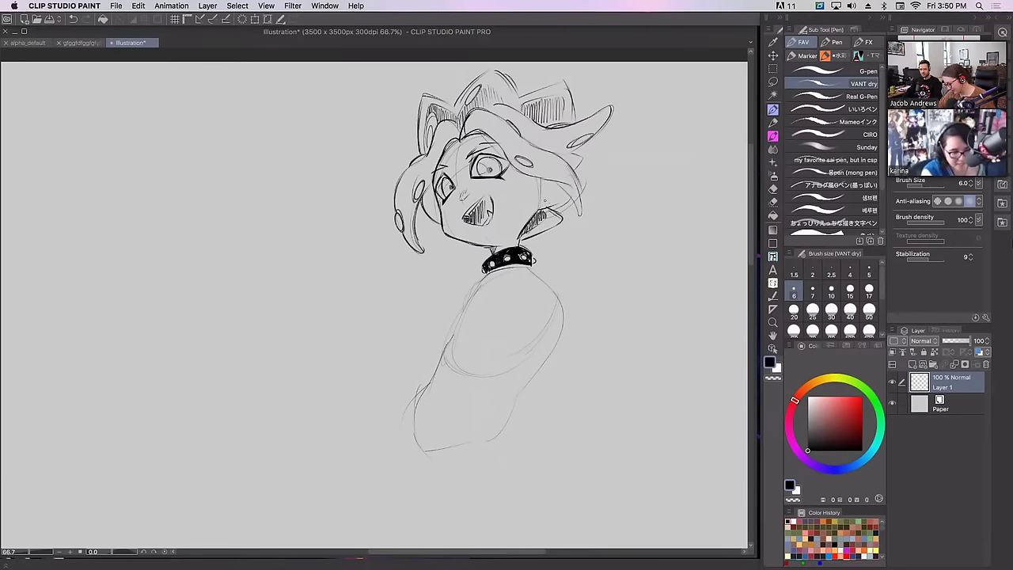
{"action": "mouse_move", "coordinate": [545, 193]}
{"action": "left_mouse_down"}
{"action": "mouse_move", "coordinate": [541, 203]}
{"action": "mouse_move", "coordinate": [539, 190]}
{"action": "left_mouse_up"}
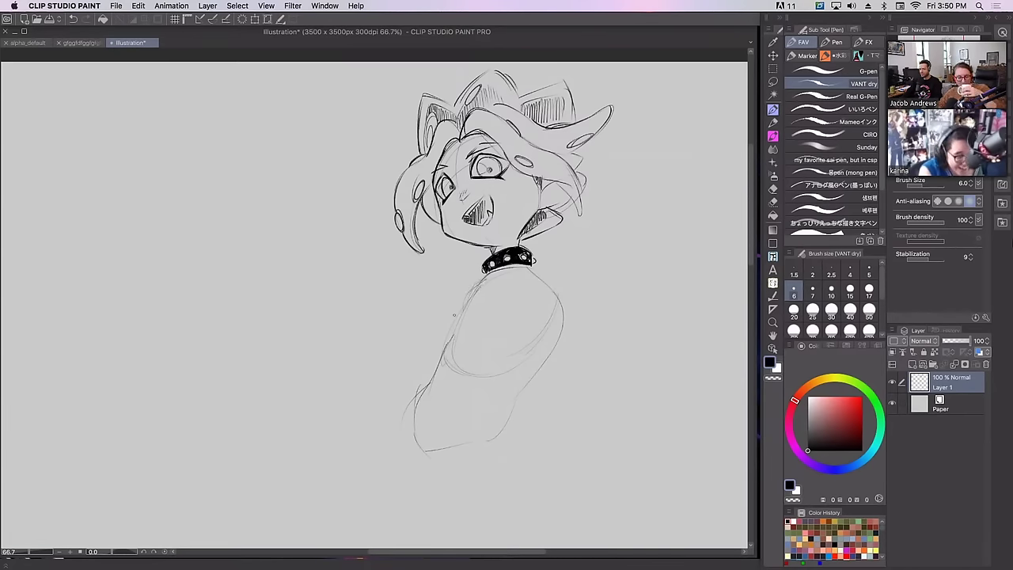
Clear the ribcage oval and redraw the chest's front contour, then try short lines below the collar and undo them
{"action": "left_click_drag", "start_coordinate": [457, 301], "coordinate": [449, 335]}
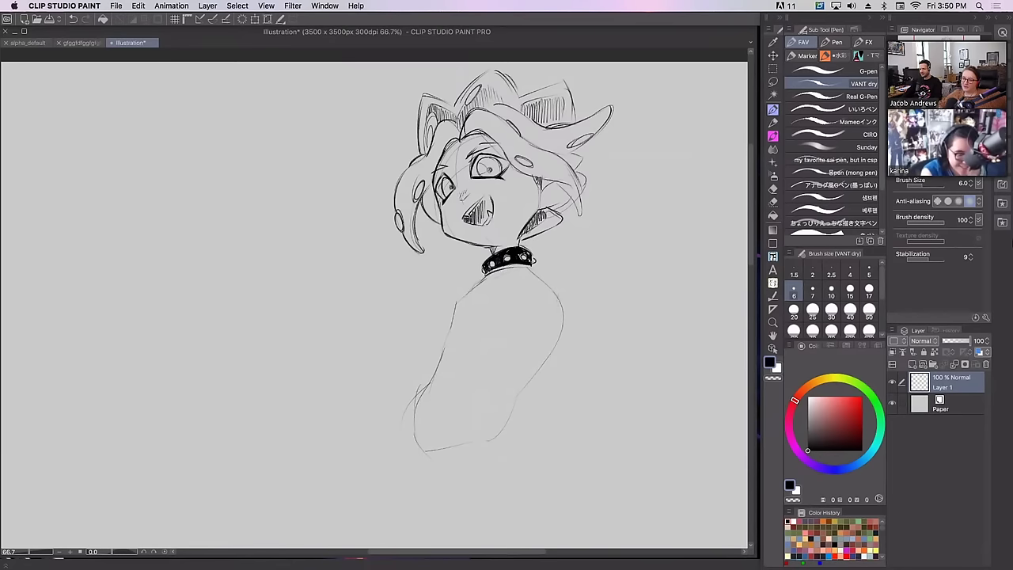
{"action": "mouse_move", "coordinate": [484, 273]}
{"action": "left_mouse_down"}
{"action": "mouse_move", "coordinate": [519, 265]}
{"action": "mouse_move", "coordinate": [493, 294]}
{"action": "left_mouse_up"}
{"action": "key", "text": "ctrl+z"}
{"action": "key", "text": "super+z"}
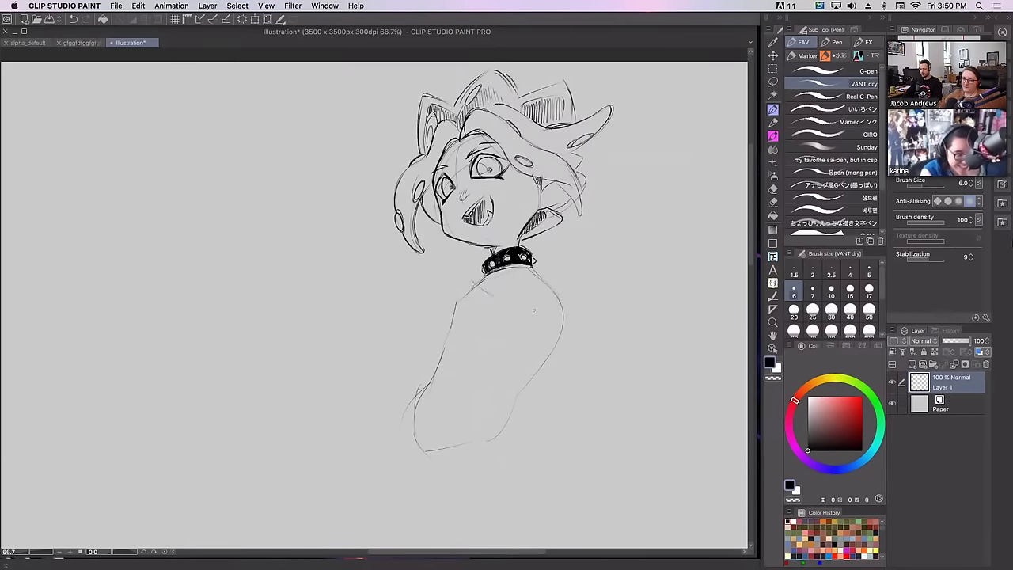
{"action": "key", "text": "super+z"}
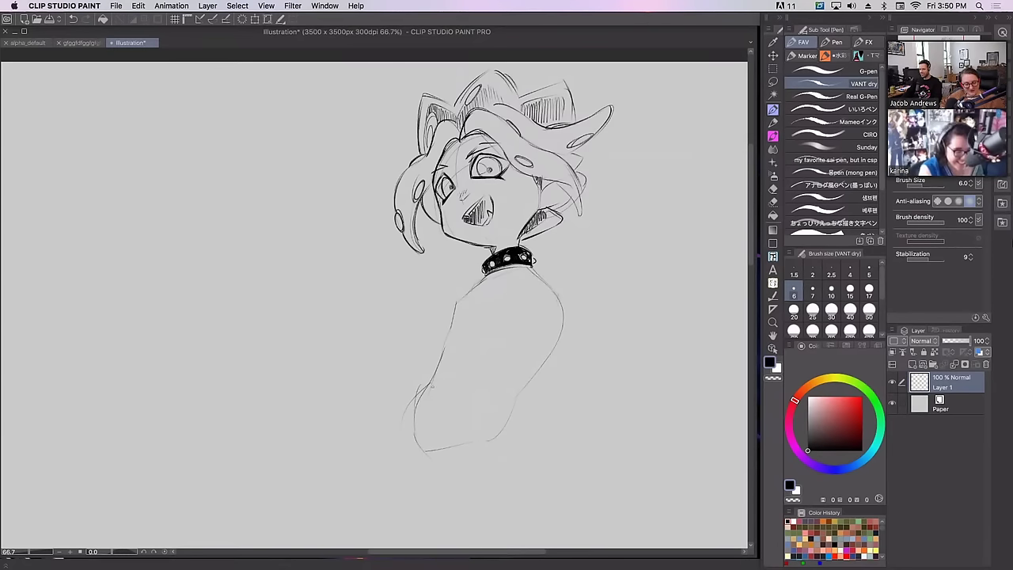
Try to sketch two thighs angled forward and downward from the hips
{"action": "left_click_drag", "start_coordinate": [415, 392], "coordinate": [348, 515]}
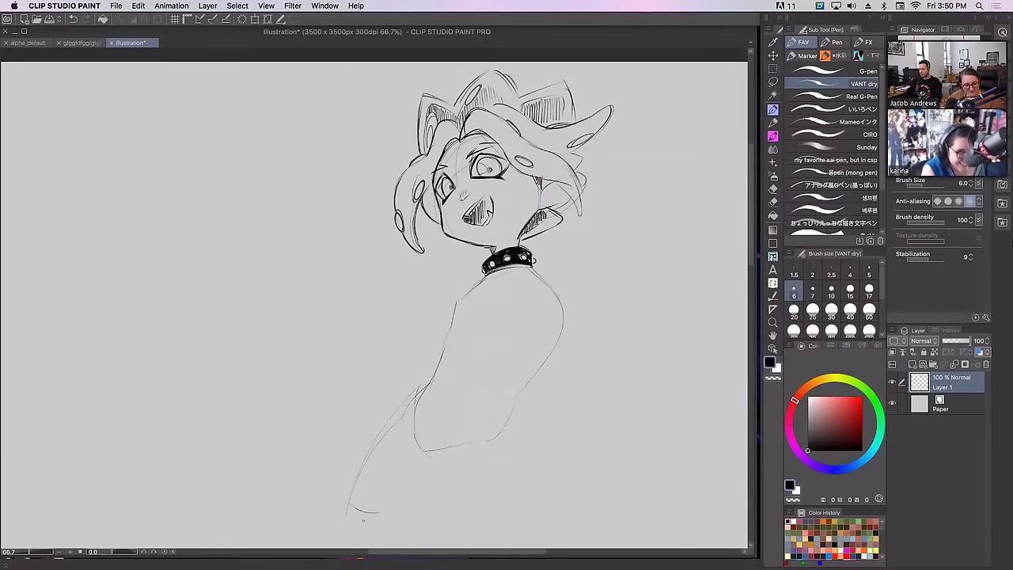
{"action": "mouse_move", "coordinate": [345, 498]}
{"action": "left_mouse_down"}
{"action": "mouse_move", "coordinate": [367, 508]}
{"action": "mouse_move", "coordinate": [420, 454]}
{"action": "left_mouse_up"}
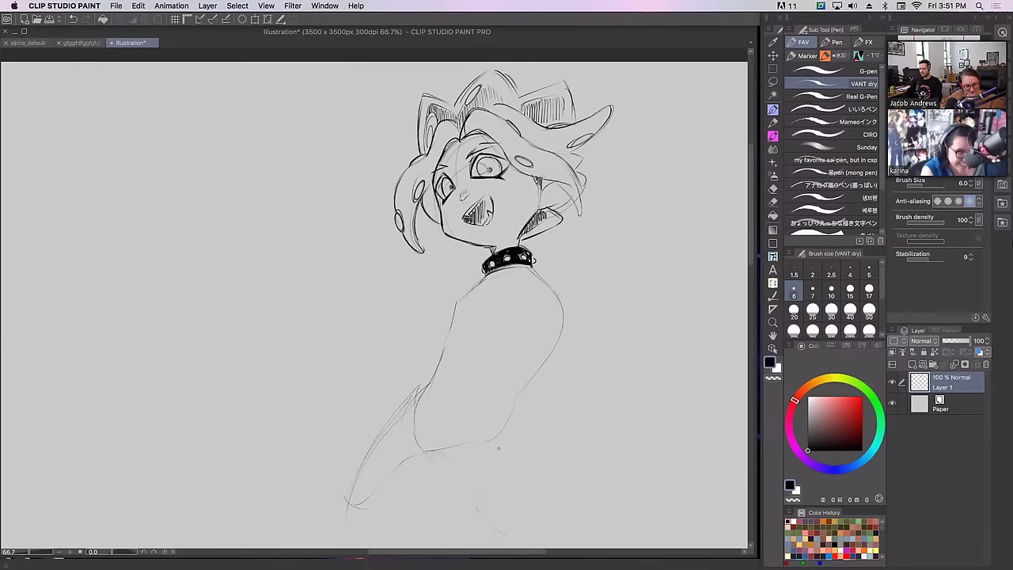
{"action": "key", "text": "super+z"}
{"action": "left_click_drag", "start_coordinate": [439, 530], "coordinate": [491, 451]}
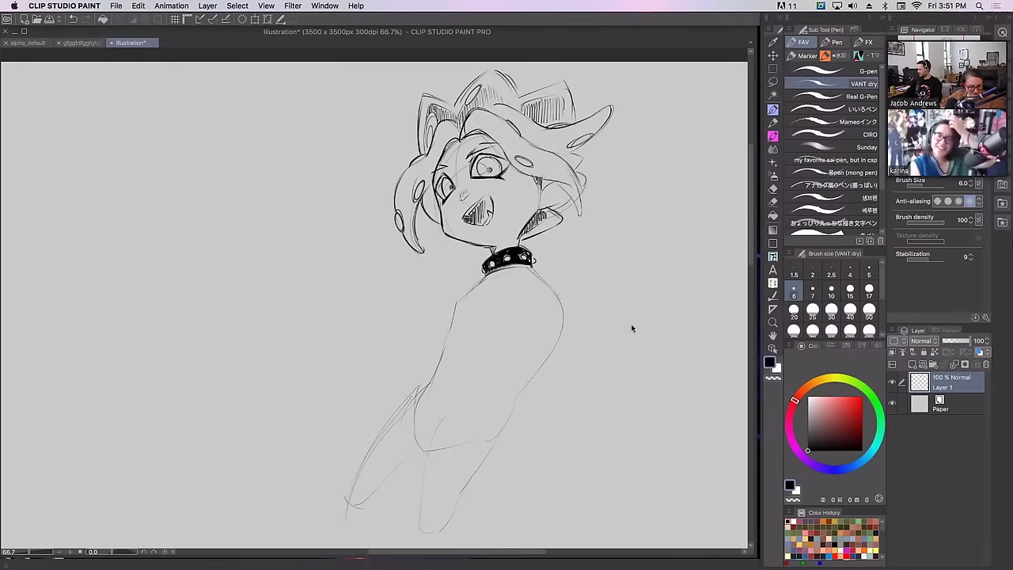
{"action": "key", "text": "super+z"}
{"action": "key", "text": "super+z"}
{"action": "key", "text": "super+z"}
{"action": "key", "text": "super+z"}
{"action": "key", "text": "super+z"}
{"action": "key", "text": "super+z"}
{"action": "key", "text": "super+z"}
{"action": "key", "text": "super+z"}
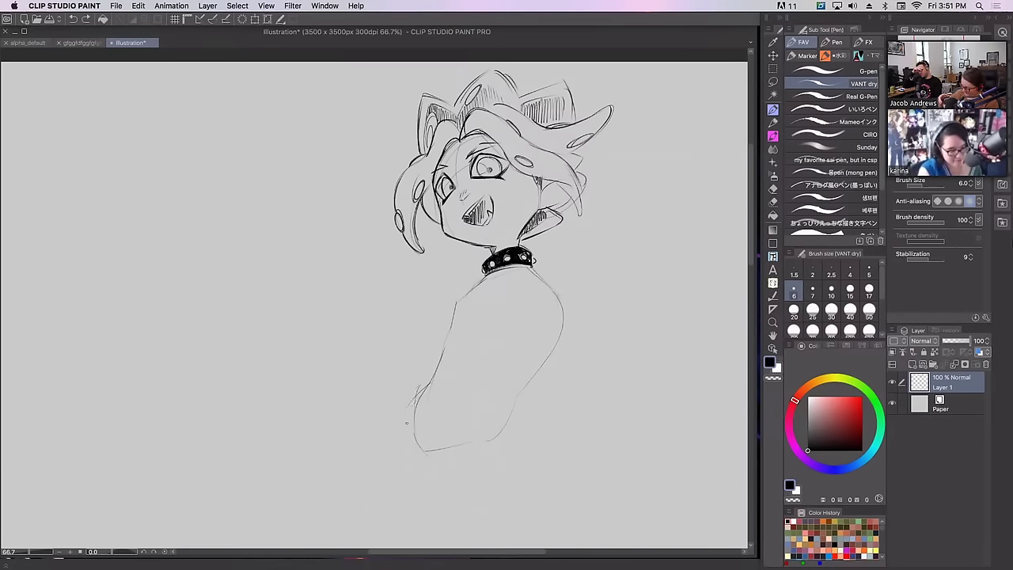
Sketch two standing legs below the hips, the far one nearly straight and the near one angled backward
{"action": "left_click_drag", "start_coordinate": [406, 423], "coordinate": [410, 530]}
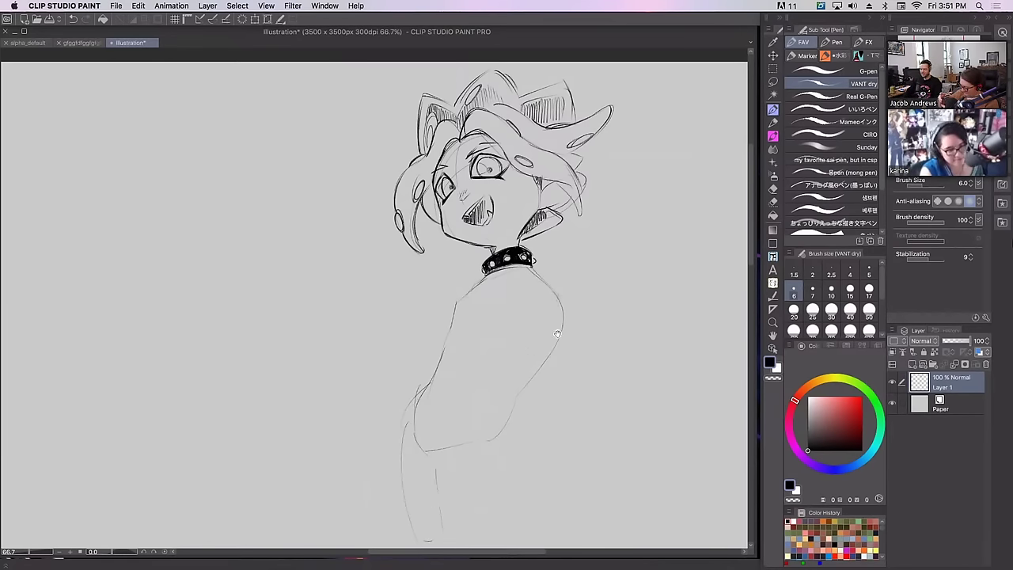
{"action": "scroll", "coordinate": [459, 478], "scroll_direction": "down", "scroll_amount": 2}
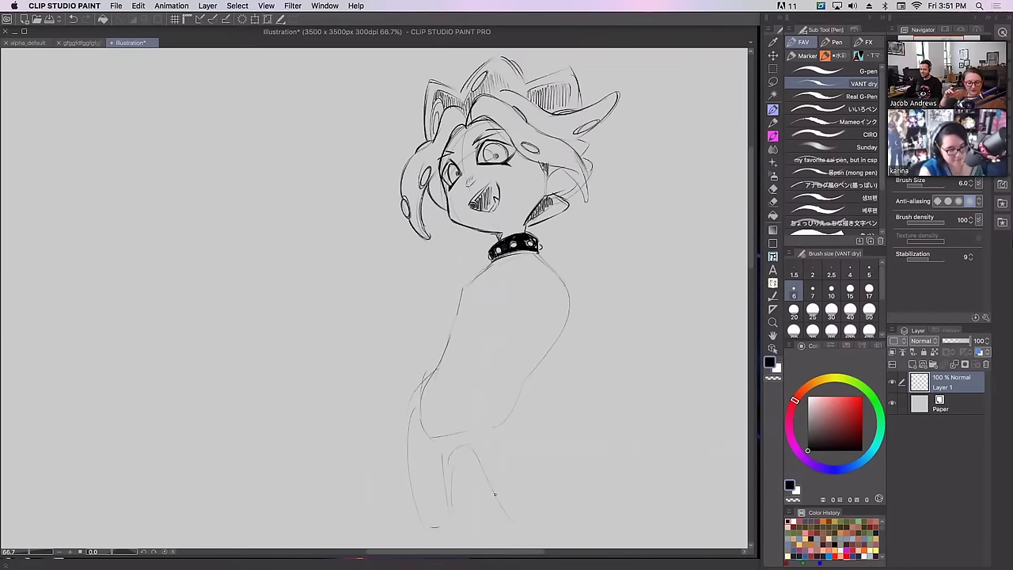
{"action": "left_click_drag", "start_coordinate": [495, 494], "coordinate": [543, 531]}
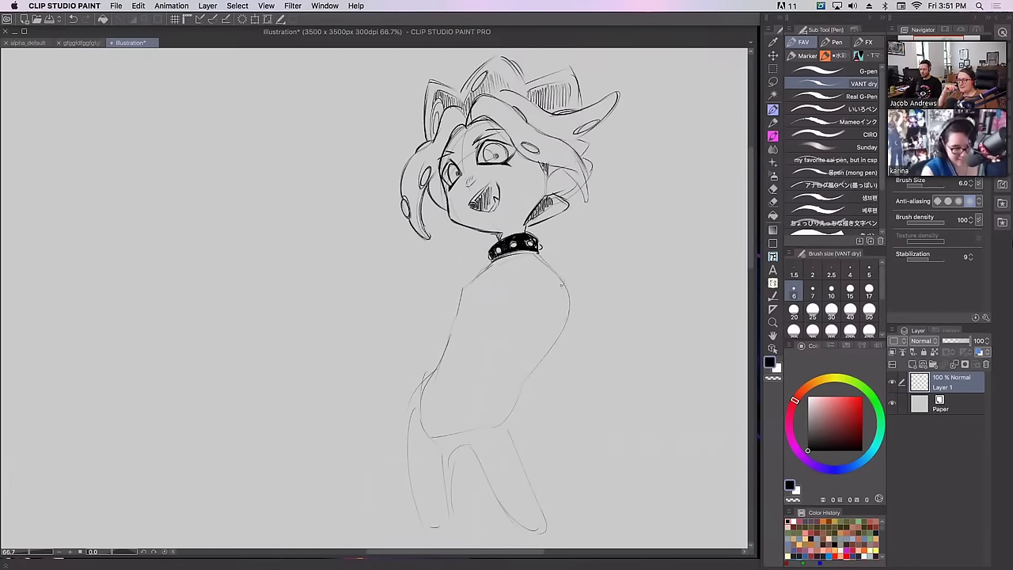
Try to sketch the near arm hanging from the shoulder and bending toward the waist
{"action": "left_click_drag", "start_coordinate": [598, 204], "coordinate": [568, 228]}
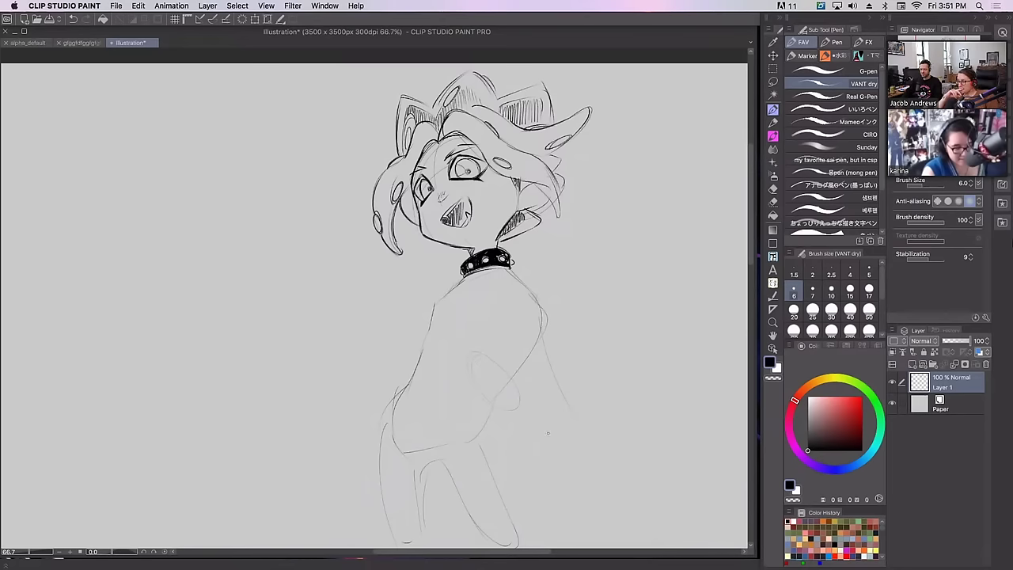
{"action": "key", "text": "super+z"}
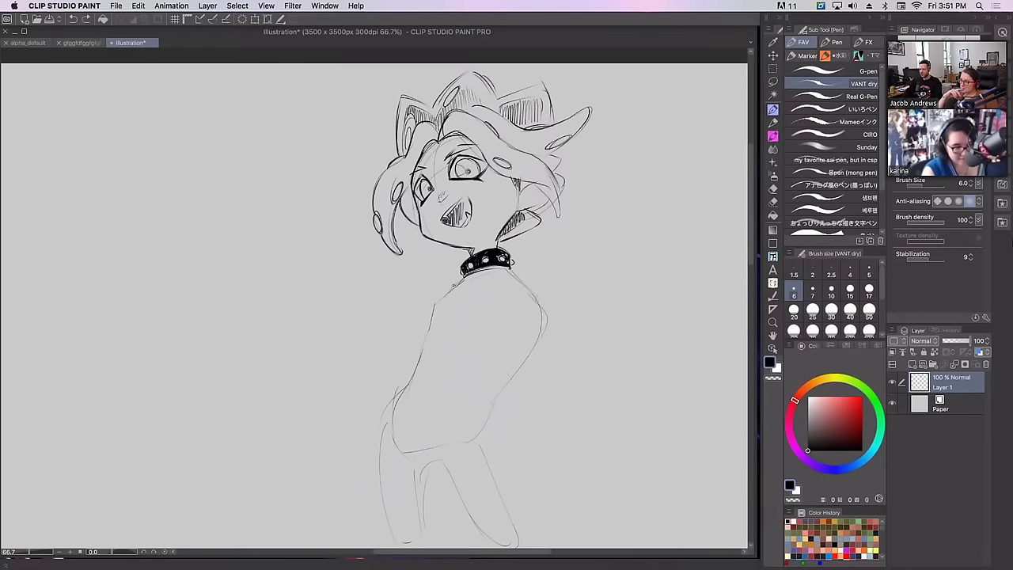
Sketch a small tilted square with a diagonal line across it in front of the waist, darkening its edges
{"action": "mouse_move", "coordinate": [421, 396]}
{"action": "left_mouse_down"}
{"action": "mouse_move", "coordinate": [411, 369]}
{"action": "mouse_move", "coordinate": [420, 340]}
{"action": "mouse_move", "coordinate": [433, 362]}
{"action": "mouse_move", "coordinate": [416, 379]}
{"action": "left_mouse_up"}
{"action": "key", "text": "super+z"}
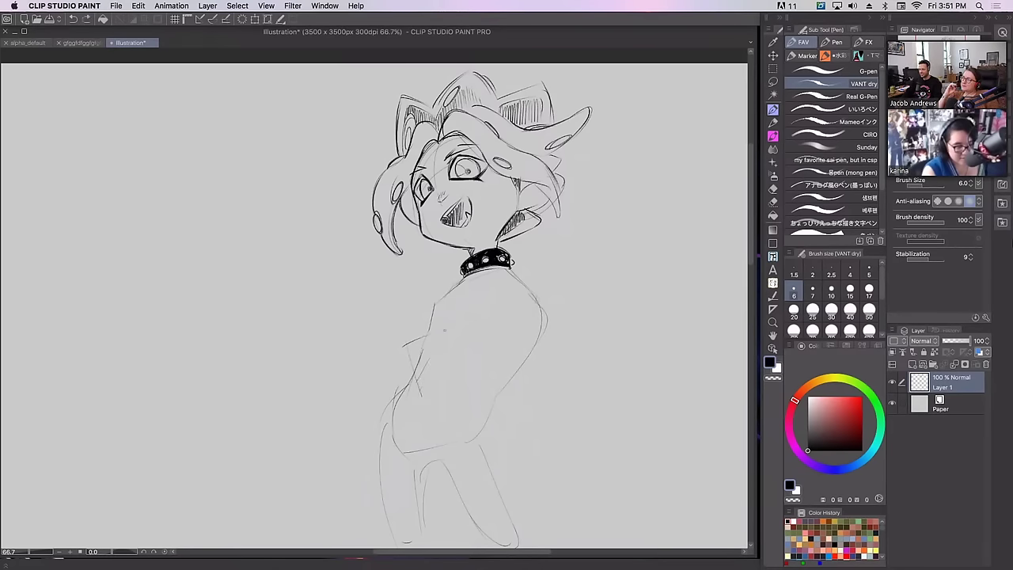
{"action": "mouse_move", "coordinate": [424, 338]}
{"action": "left_mouse_down"}
{"action": "mouse_move", "coordinate": [399, 350]}
{"action": "mouse_move", "coordinate": [404, 380]}
{"action": "mouse_move", "coordinate": [453, 354]}
{"action": "mouse_move", "coordinate": [451, 370]}
{"action": "left_mouse_up"}
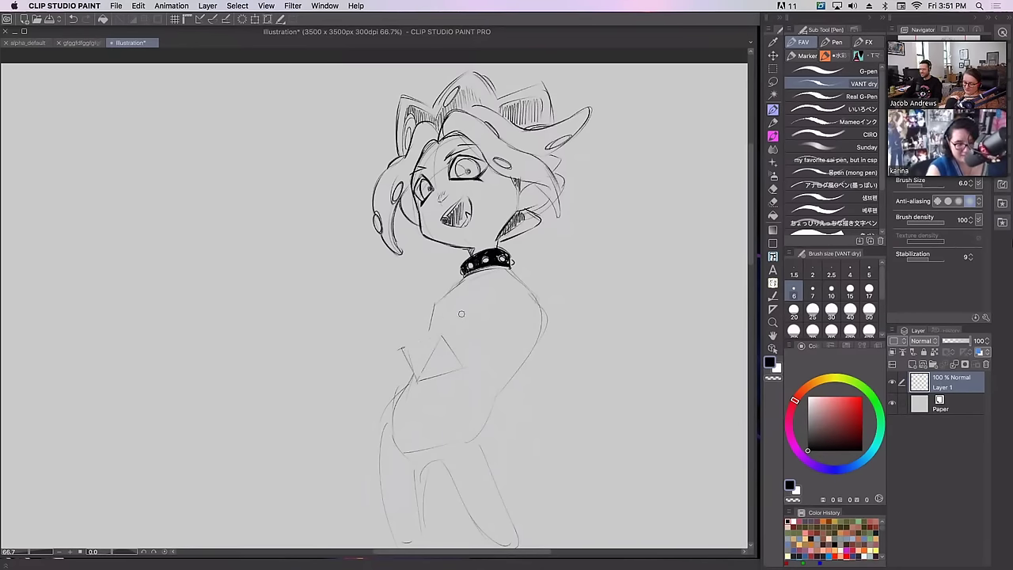
{"action": "mouse_move", "coordinate": [401, 348]}
{"action": "left_mouse_down"}
{"action": "mouse_move", "coordinate": [423, 338]}
{"action": "mouse_move", "coordinate": [412, 374]}
{"action": "mouse_move", "coordinate": [432, 349]}
{"action": "mouse_move", "coordinate": [456, 371]}
{"action": "left_mouse_up"}
{"action": "key", "text": "super+z"}
{"action": "key", "text": "ctrl+z"}
{"action": "left_click_drag", "start_coordinate": [441, 336], "coordinate": [462, 371]}
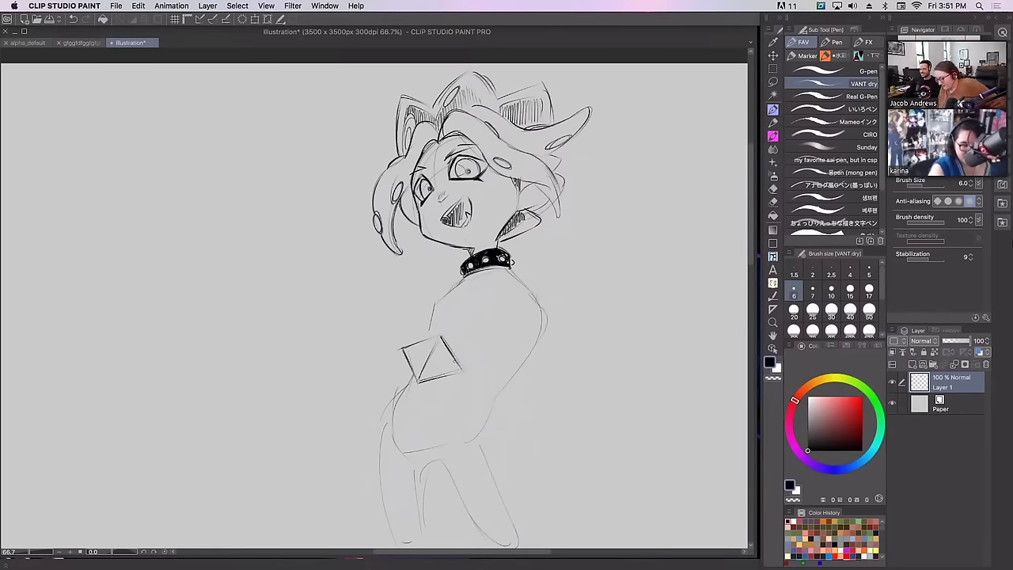
Sketch a small hook on the square's upper corner and two straps running up from it to the collar
{"action": "left_click_drag", "start_coordinate": [440, 336], "coordinate": [463, 370]}
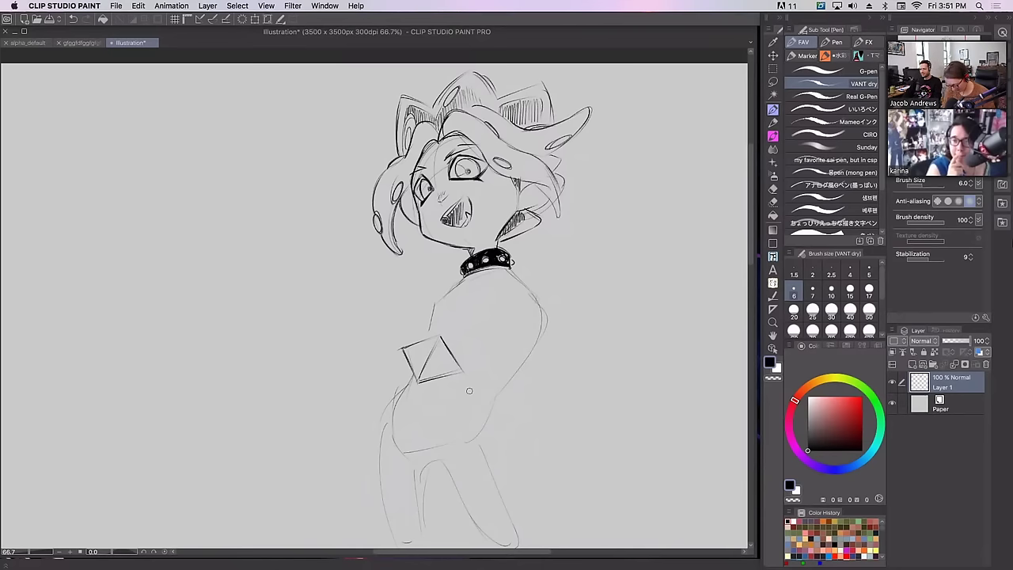
{"action": "left_click_drag", "start_coordinate": [440, 338], "coordinate": [453, 351]}
{"action": "key", "text": "super+z"}
{"action": "key", "text": "super+z"}
{"action": "key", "text": "super+z"}
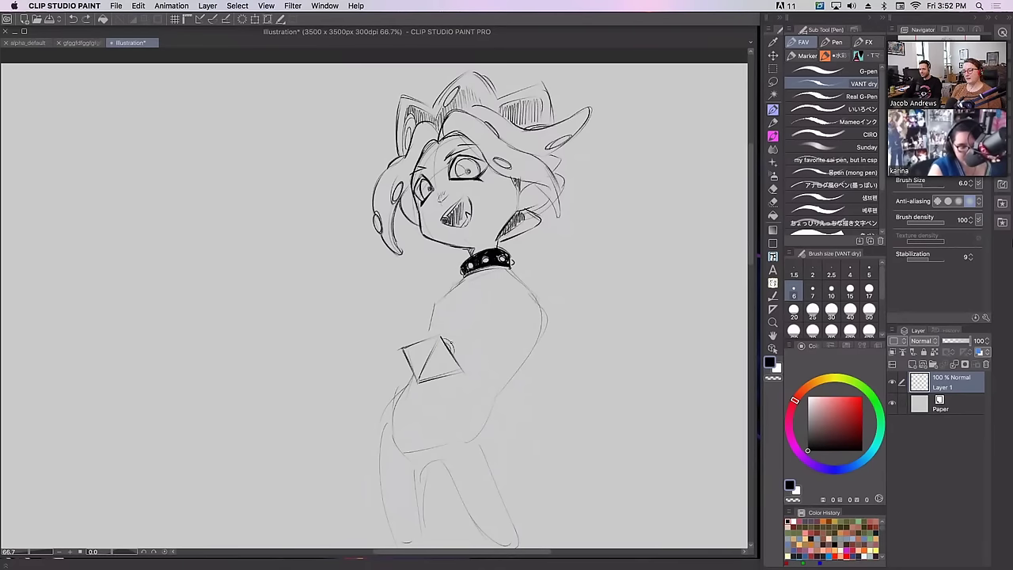
{"action": "left_click_drag", "start_coordinate": [454, 336], "coordinate": [485, 290]}
{"action": "mouse_move", "coordinate": [454, 337]}
{"action": "left_mouse_down"}
{"action": "mouse_move", "coordinate": [472, 308]}
{"action": "mouse_move", "coordinate": [453, 349]}
{"action": "mouse_move", "coordinate": [498, 276]}
{"action": "left_mouse_up"}
{"action": "mouse_move", "coordinate": [451, 299]}
{"action": "left_mouse_down"}
{"action": "mouse_move", "coordinate": [439, 343]}
{"action": "mouse_move", "coordinate": [465, 273]}
{"action": "mouse_move", "coordinate": [443, 336]}
{"action": "left_mouse_up"}
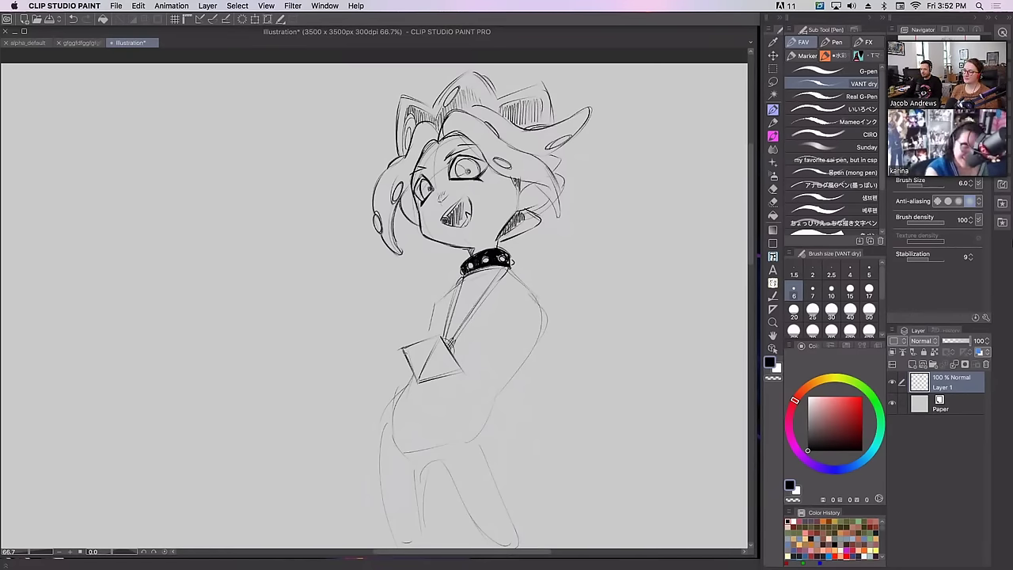
Refine the dividing lines inside the hanging square
{"action": "key", "text": "super+z"}
{"action": "mouse_move", "coordinate": [405, 355]}
{"action": "left_mouse_down"}
{"action": "mouse_move", "coordinate": [438, 345]}
{"action": "mouse_move", "coordinate": [458, 374]}
{"action": "mouse_move", "coordinate": [415, 378]}
{"action": "mouse_move", "coordinate": [442, 345]}
{"action": "left_mouse_up"}
{"action": "key", "text": "super+z"}
{"action": "key", "text": "super+z"}
{"action": "key", "text": "super+z"}
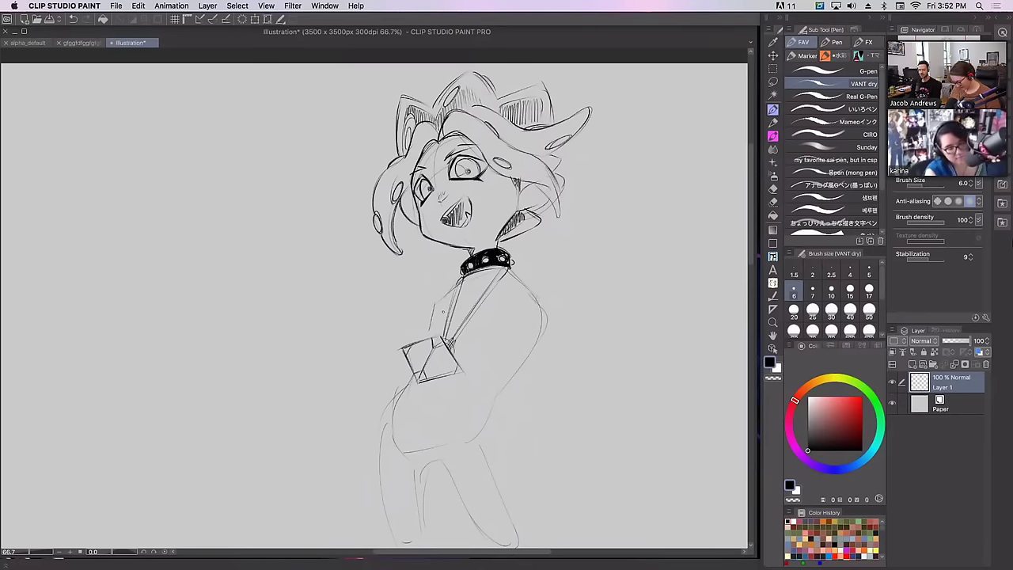
Draw a tiny eye symbol with short rays on the front section of the hanging square
{"action": "key", "text": "super+z"}
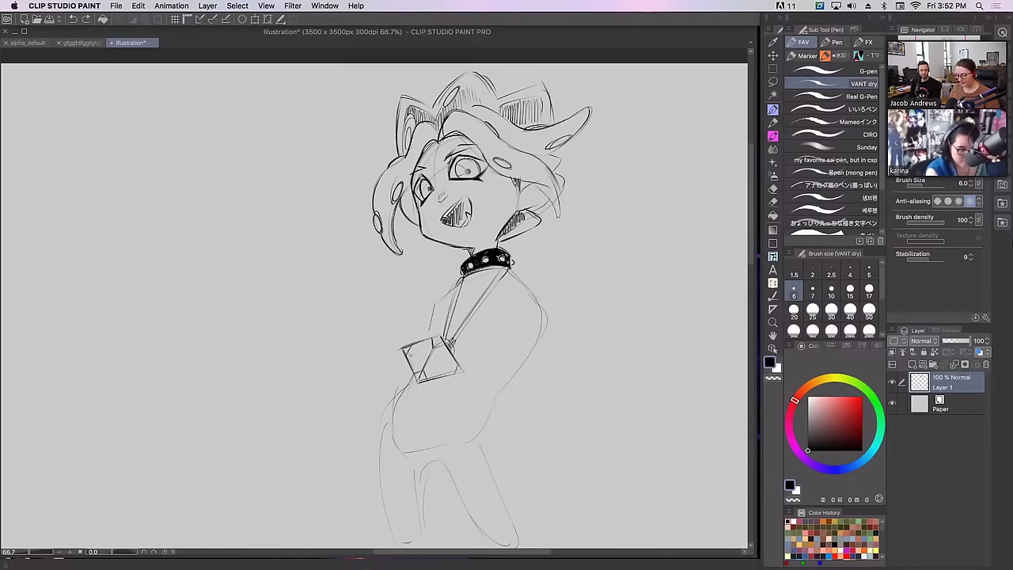
{"action": "key", "text": "super+shift+z"}
{"action": "key", "text": "super+z"}
{"action": "left_click_drag", "start_coordinate": [414, 353], "coordinate": [429, 350]}
{"action": "key", "text": "super+z"}
{"action": "key", "text": "super+z"}
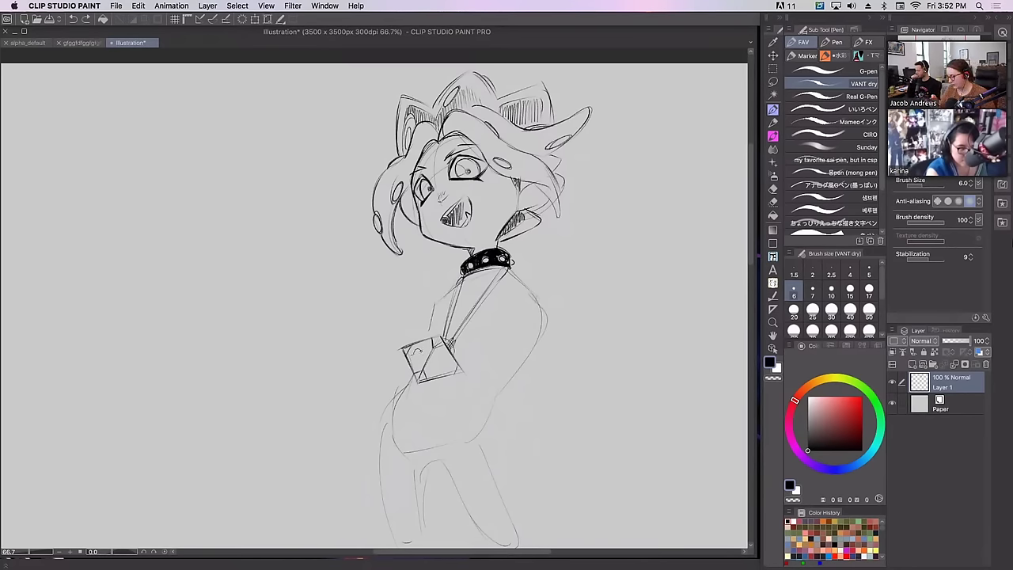
{"action": "key", "text": "super+shift+z"}
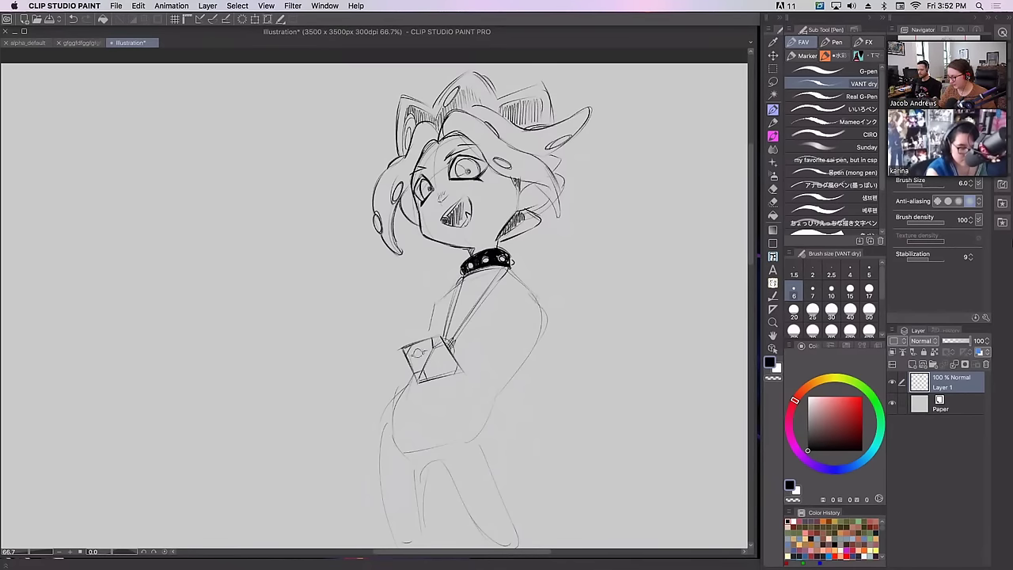
{"action": "key", "text": "super+z"}
{"action": "key", "text": "super+shift+z"}
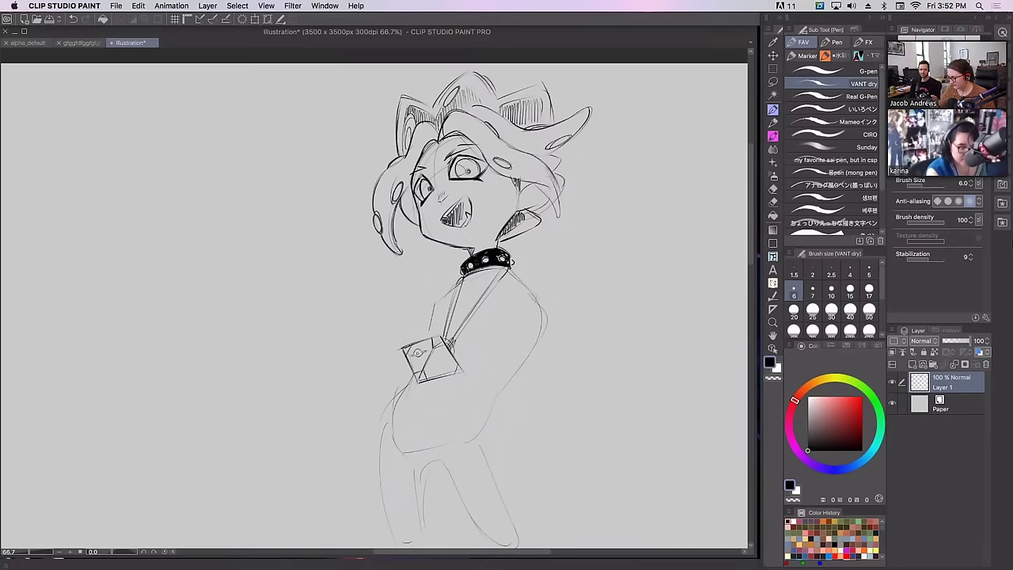
{"action": "left_click_drag", "start_coordinate": [416, 352], "coordinate": [415, 361]}
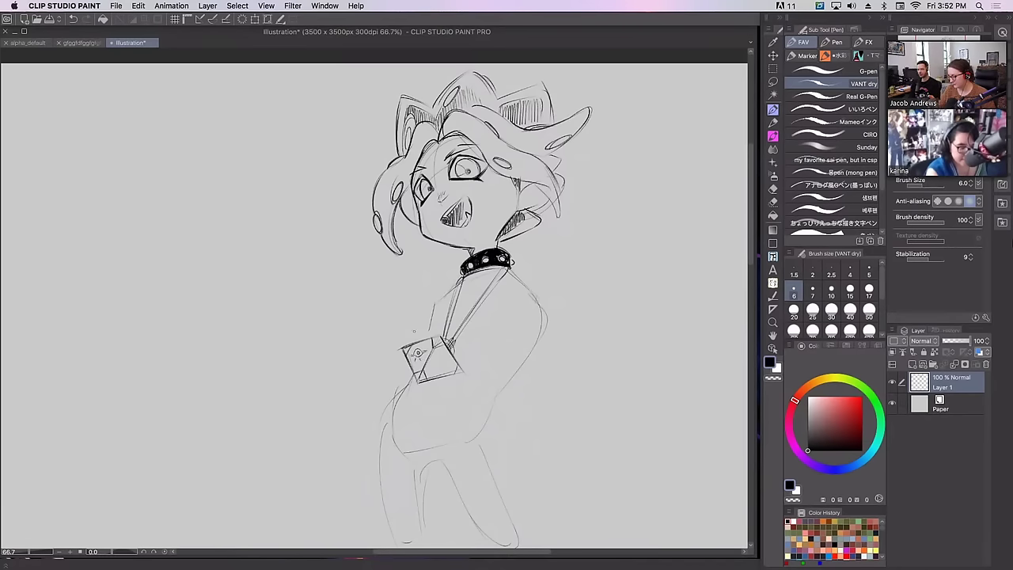
{"action": "key", "text": "super+z"}
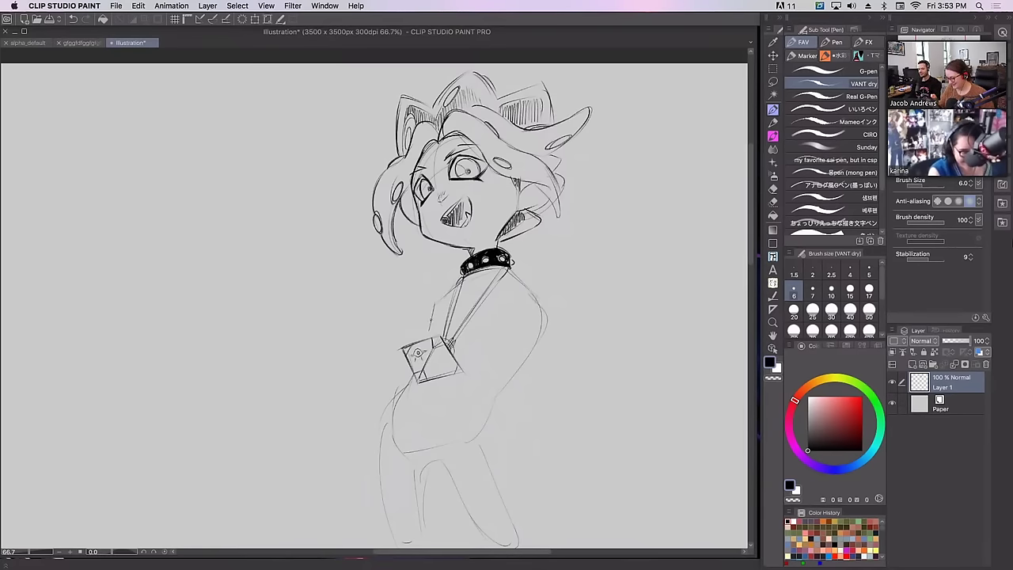
Sketch a curved line across the ribs and a shirt hem and waistband around the hips, firming the waist contours
{"action": "mouse_move", "coordinate": [477, 343]}
{"action": "left_mouse_down"}
{"action": "mouse_move", "coordinate": [515, 360]}
{"action": "mouse_move", "coordinate": [518, 387]}
{"action": "left_mouse_up"}
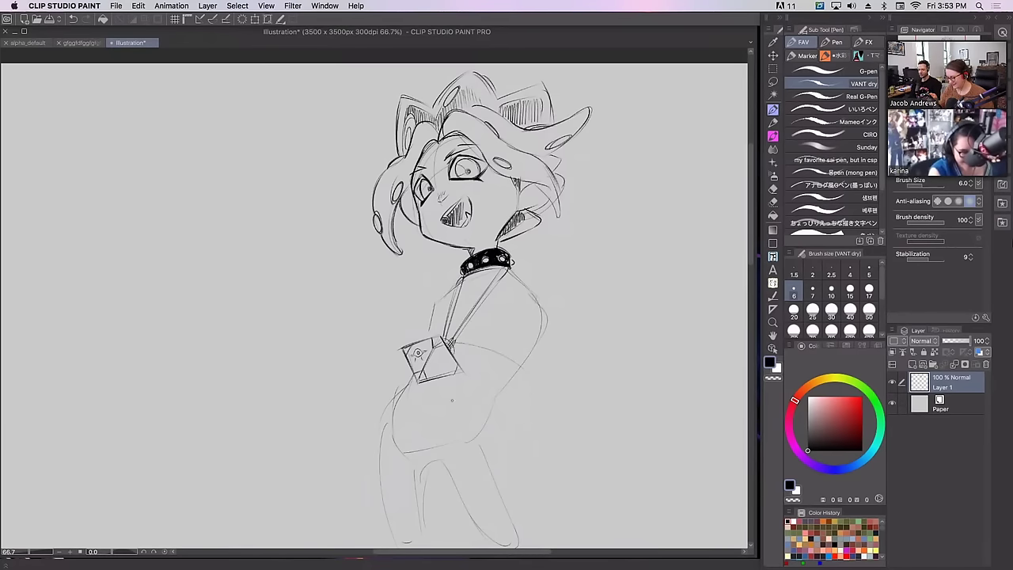
{"action": "left_click_drag", "start_coordinate": [418, 386], "coordinate": [464, 415]}
{"action": "mouse_move", "coordinate": [401, 390]}
{"action": "left_mouse_down"}
{"action": "mouse_move", "coordinate": [477, 431]}
{"action": "mouse_move", "coordinate": [462, 387]}
{"action": "mouse_move", "coordinate": [412, 391]}
{"action": "mouse_move", "coordinate": [496, 412]}
{"action": "mouse_move", "coordinate": [432, 414]}
{"action": "mouse_move", "coordinate": [487, 427]}
{"action": "left_mouse_up"}
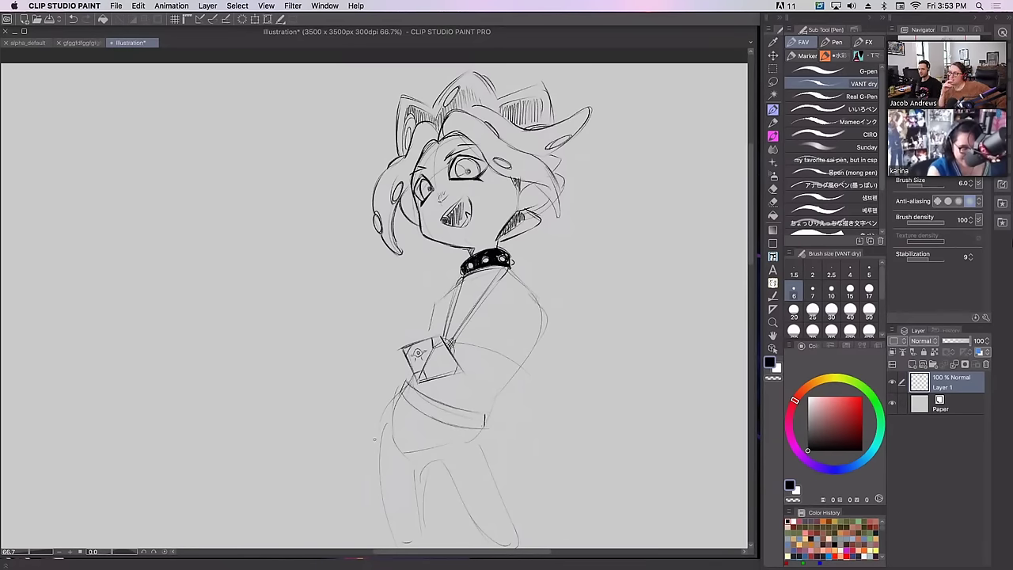
{"action": "mouse_move", "coordinate": [374, 438]}
{"action": "left_mouse_down"}
{"action": "mouse_move", "coordinate": [507, 417]}
{"action": "mouse_move", "coordinate": [377, 425]}
{"action": "mouse_move", "coordinate": [426, 429]}
{"action": "mouse_move", "coordinate": [492, 408]}
{"action": "mouse_move", "coordinate": [466, 436]}
{"action": "left_mouse_up"}
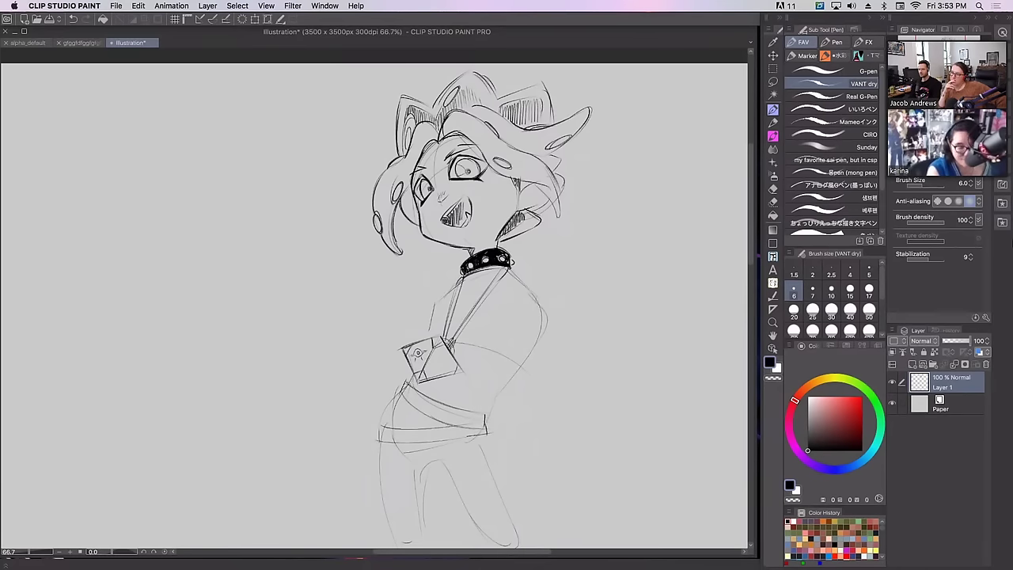
{"action": "left_click_drag", "start_coordinate": [404, 386], "coordinate": [385, 428]}
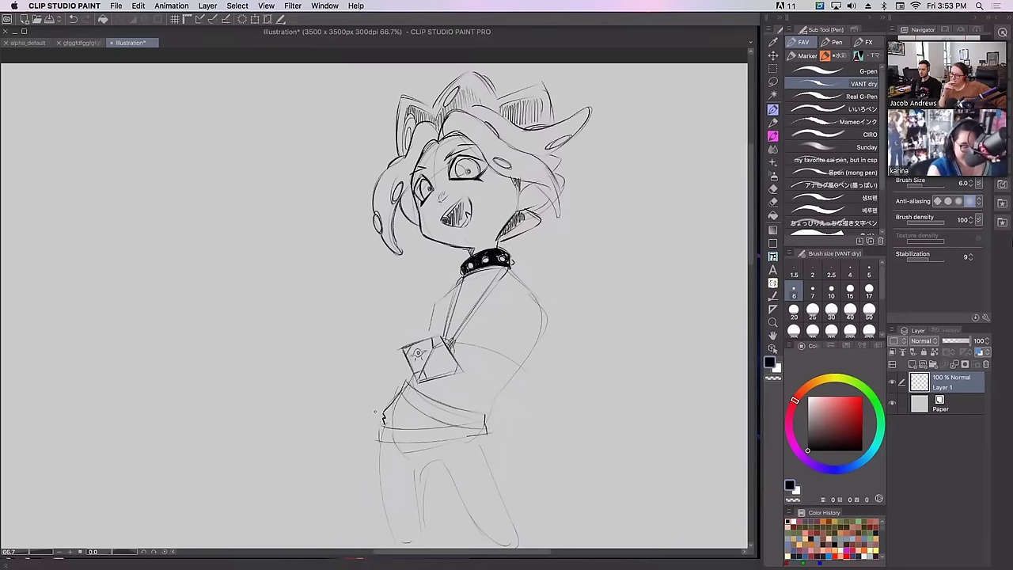
{"action": "mouse_move", "coordinate": [480, 424]}
{"action": "left_mouse_down"}
{"action": "mouse_move", "coordinate": [458, 427]}
{"action": "mouse_move", "coordinate": [484, 435]}
{"action": "mouse_move", "coordinate": [470, 425]}
{"action": "mouse_move", "coordinate": [520, 370]}
{"action": "left_mouse_up"}
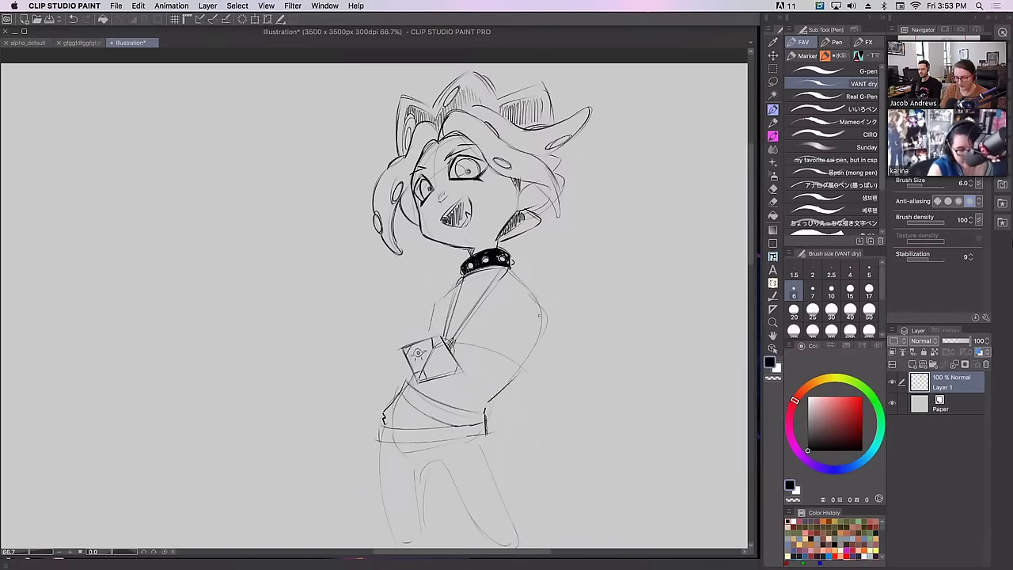
Darken the front of the chest, widen both shoulders and sketch the near arm hanging straight down
{"action": "left_click_drag", "start_coordinate": [428, 338], "coordinate": [446, 292]}
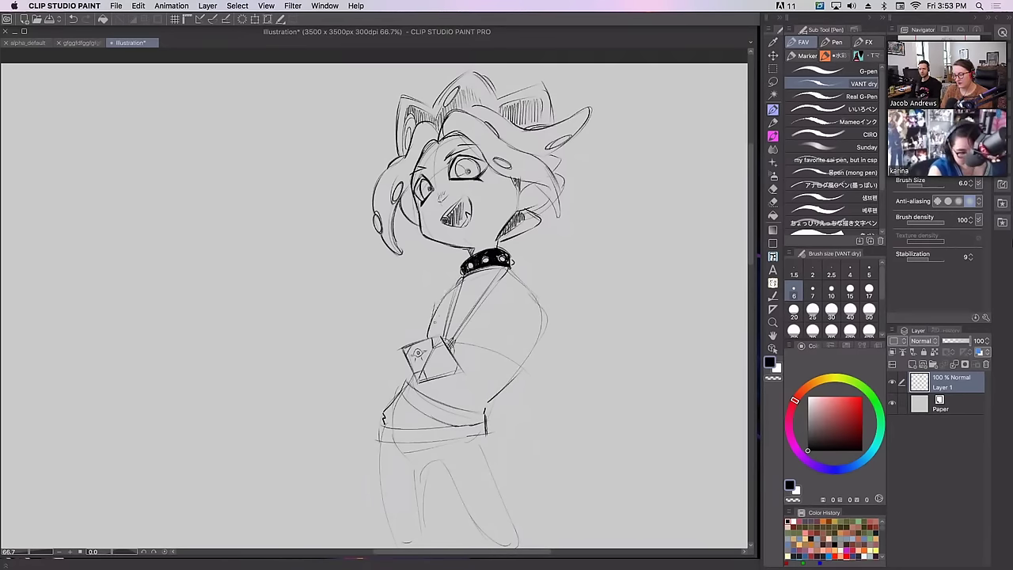
{"action": "mouse_move", "coordinate": [428, 329]}
{"action": "left_mouse_down"}
{"action": "mouse_move", "coordinate": [442, 303]}
{"action": "mouse_move", "coordinate": [425, 305]}
{"action": "left_mouse_up"}
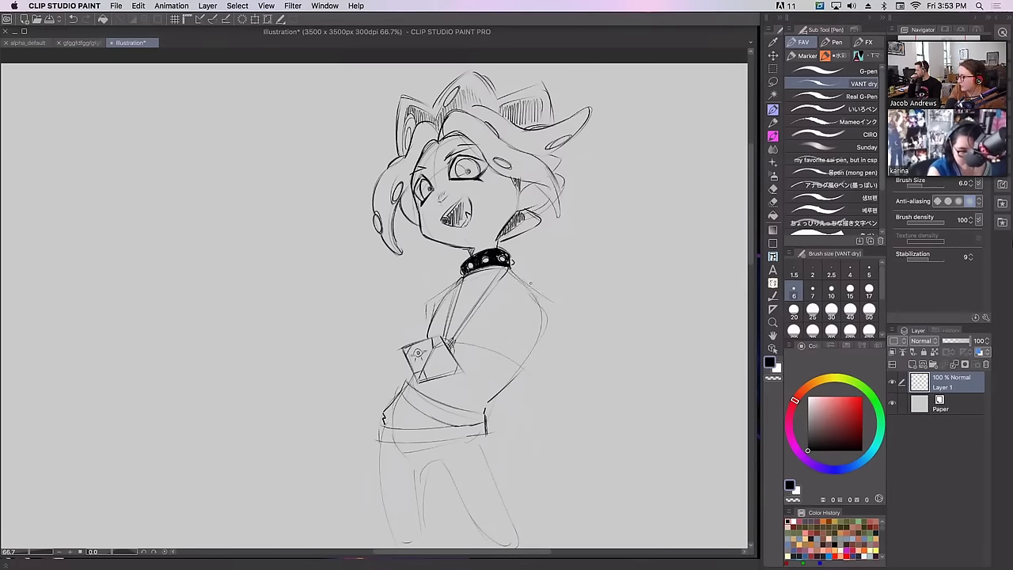
{"action": "left_click_drag", "start_coordinate": [564, 314], "coordinate": [553, 342]}
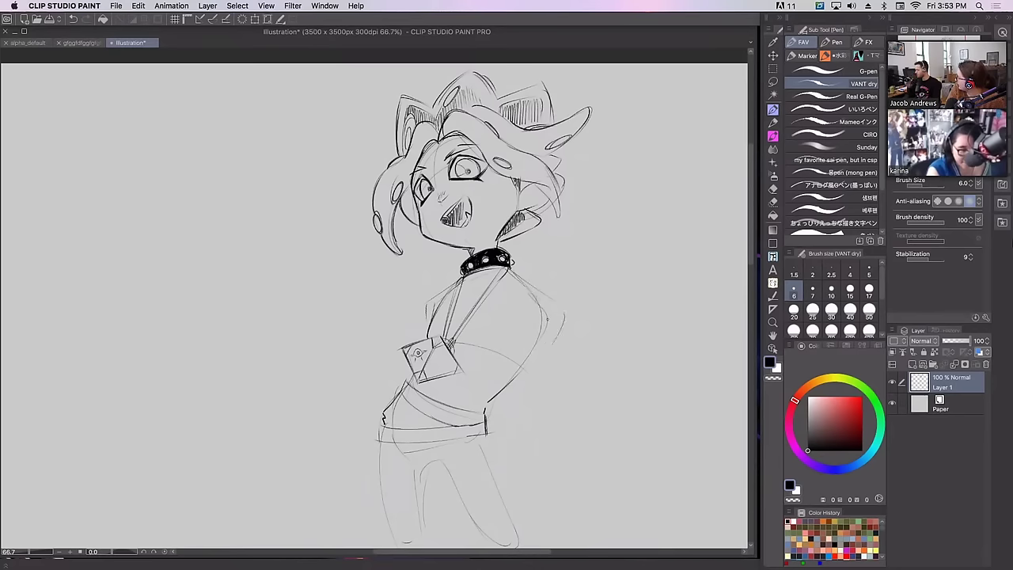
{"action": "left_click_drag", "start_coordinate": [528, 289], "coordinate": [537, 307]}
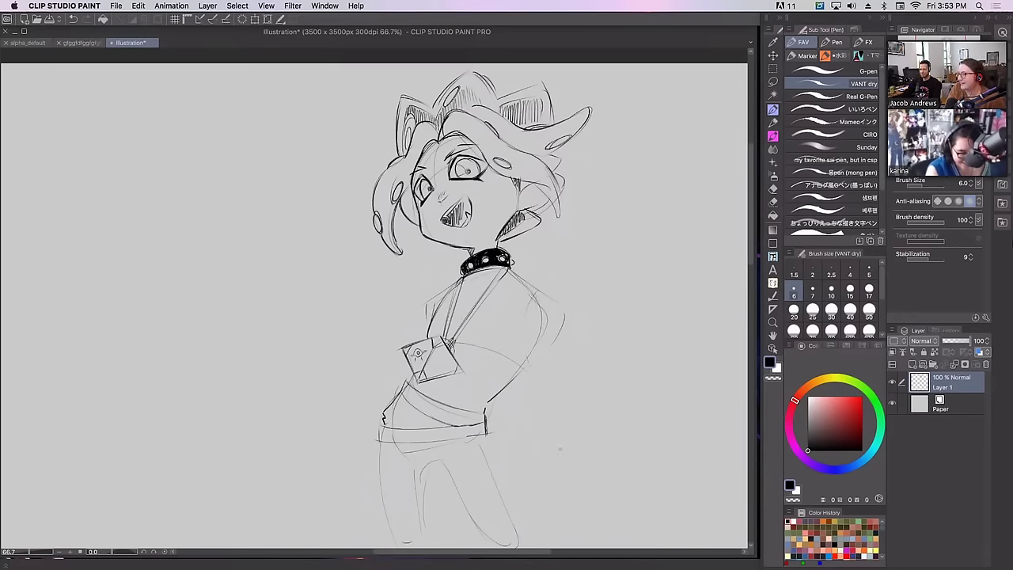
{"action": "left_click_drag", "start_coordinate": [553, 348], "coordinate": [565, 453]}
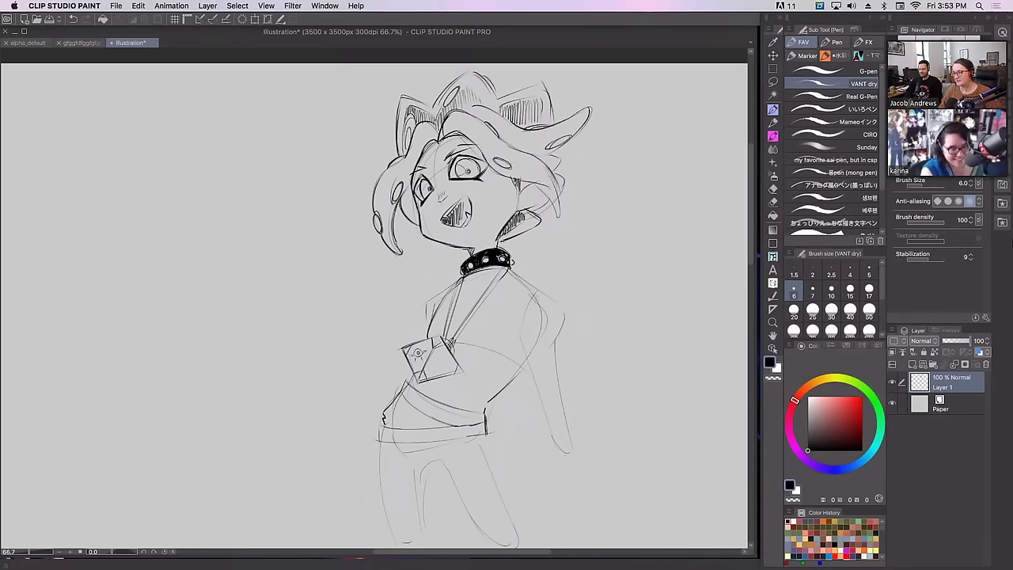
Hatch shading across the chest around the straps and firm up the near shoulder's outline
{"action": "left_click_drag", "start_coordinate": [432, 319], "coordinate": [426, 336]}
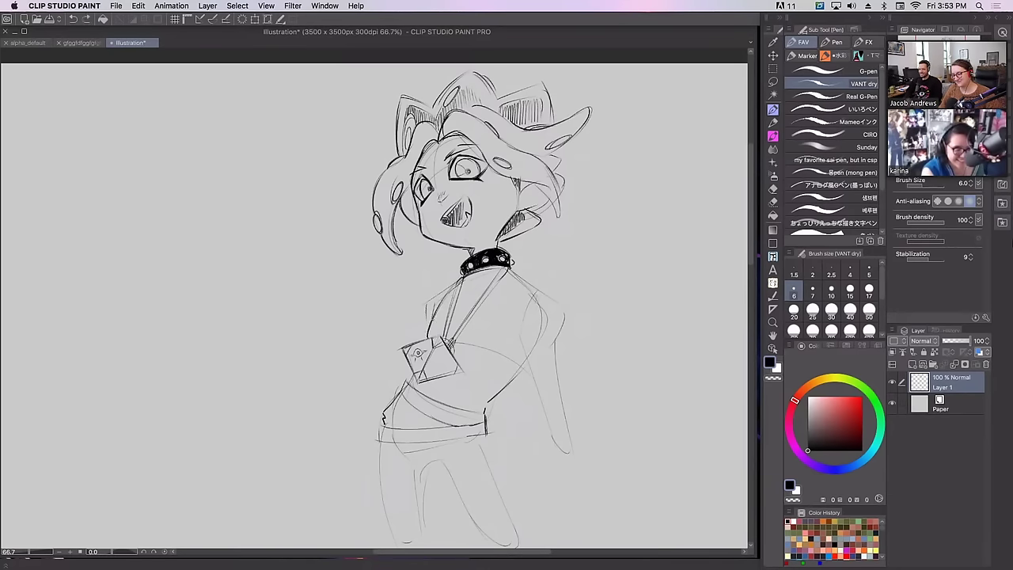
{"action": "mouse_move", "coordinate": [428, 330]}
{"action": "left_mouse_down"}
{"action": "mouse_move", "coordinate": [438, 337]}
{"action": "mouse_move", "coordinate": [449, 295]}
{"action": "mouse_move", "coordinate": [450, 330]}
{"action": "mouse_move", "coordinate": [467, 278]}
{"action": "mouse_move", "coordinate": [486, 267]}
{"action": "left_mouse_up"}
{"action": "left_click_drag", "start_coordinate": [449, 345], "coordinate": [479, 319]}
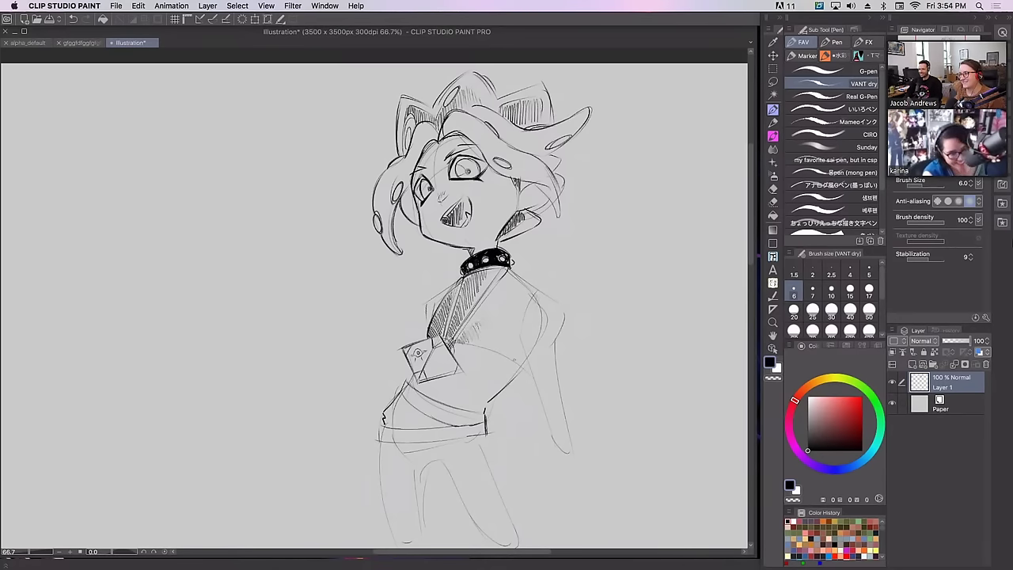
{"action": "left_click_drag", "start_coordinate": [516, 273], "coordinate": [563, 330]}
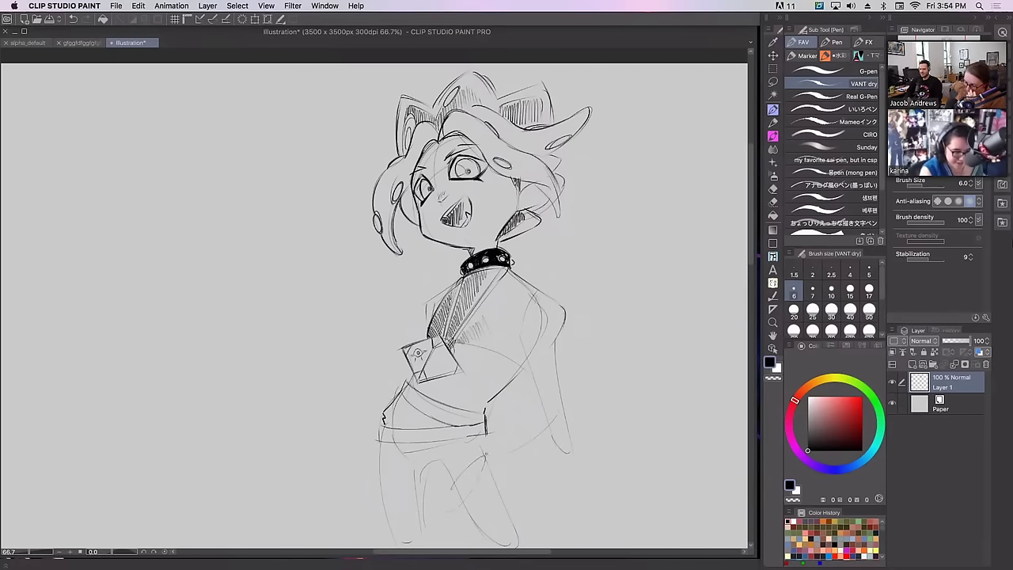
Try to sketch a bent near forearm reaching from the elbow across to the front of the thigh
{"action": "mouse_move", "coordinate": [484, 454]}
{"action": "left_mouse_down"}
{"action": "mouse_move", "coordinate": [535, 416]}
{"action": "mouse_move", "coordinate": [573, 415]}
{"action": "left_mouse_up"}
{"action": "key", "text": "super+z"}
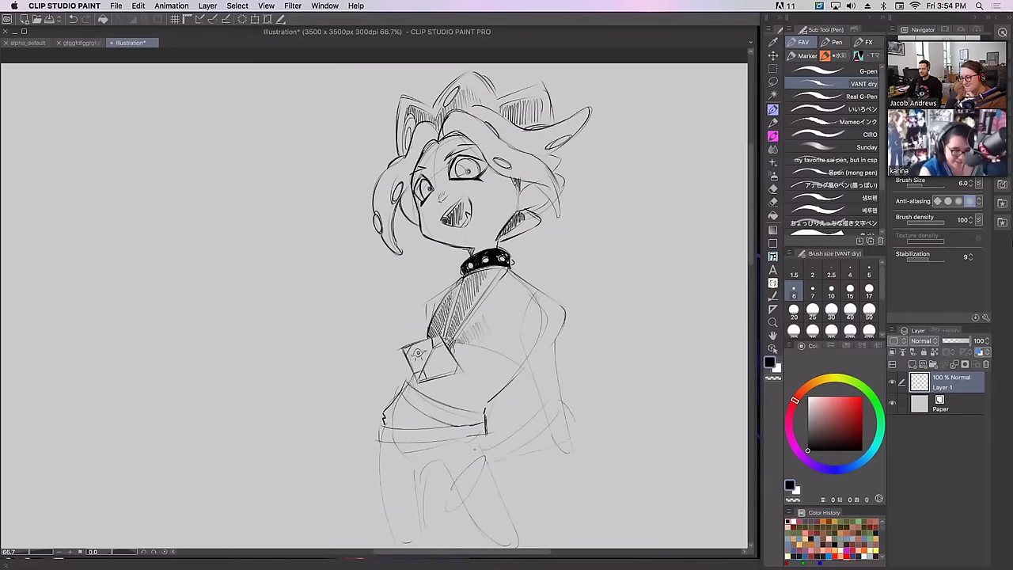
{"action": "left_click_drag", "start_coordinate": [481, 445], "coordinate": [457, 470]}
{"action": "left_click_drag", "start_coordinate": [445, 507], "coordinate": [441, 523]}
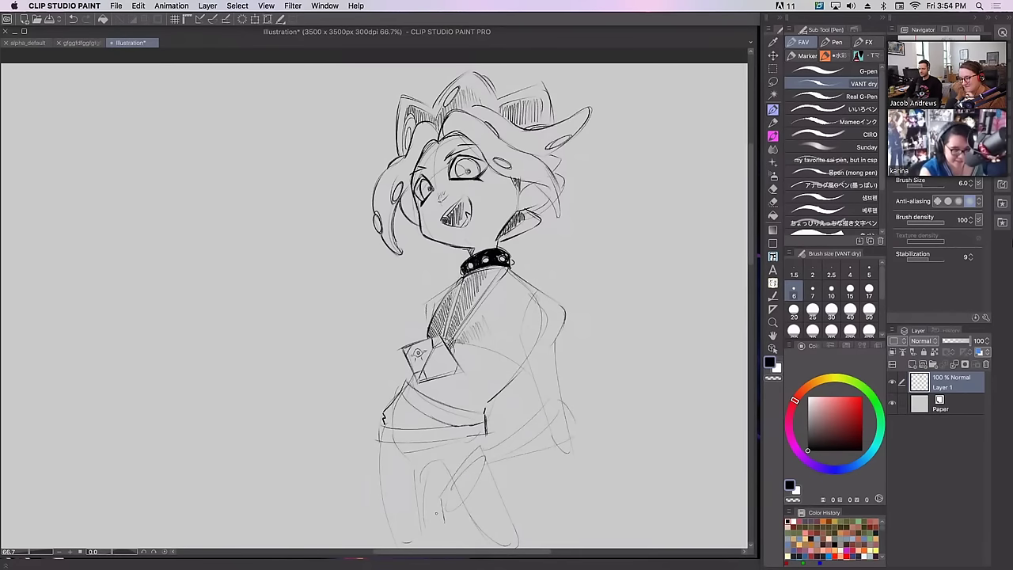
Erase the lower end of the hanging arm and the stray elbow curves with the Quick Lasso Eraser
{"action": "left_click", "coordinate": [773, 202]}
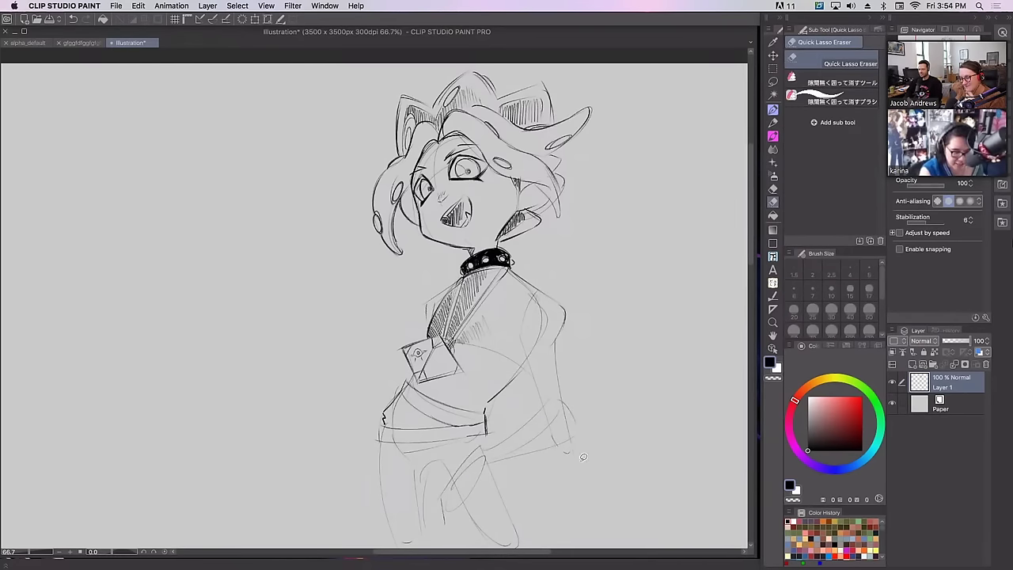
{"action": "left_click_drag", "start_coordinate": [582, 441], "coordinate": [609, 424]}
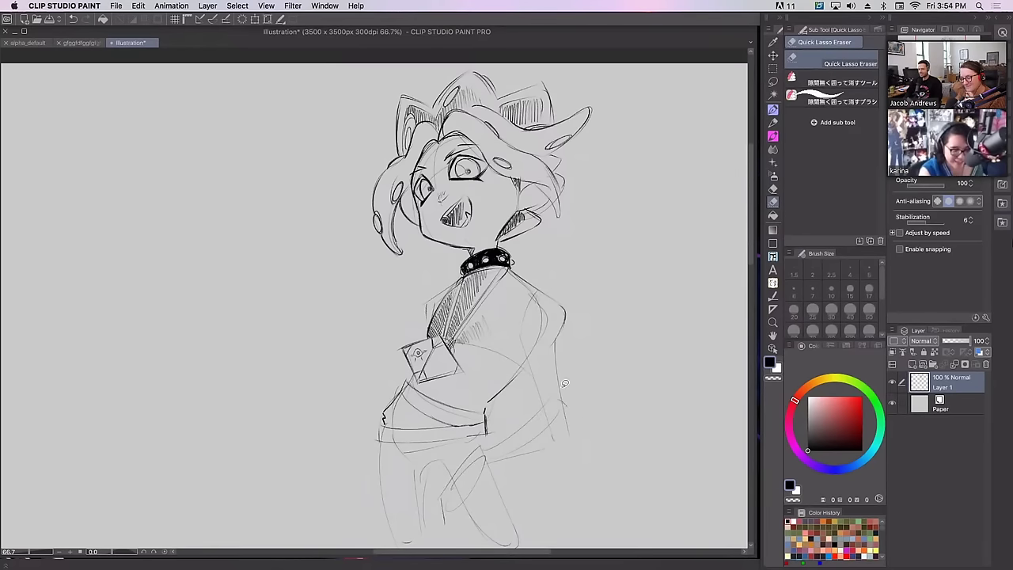
{"action": "mouse_move", "coordinate": [565, 383]}
{"action": "left_mouse_down"}
{"action": "mouse_move", "coordinate": [587, 433]}
{"action": "mouse_move", "coordinate": [470, 464]}
{"action": "mouse_move", "coordinate": [554, 427]}
{"action": "left_mouse_up"}
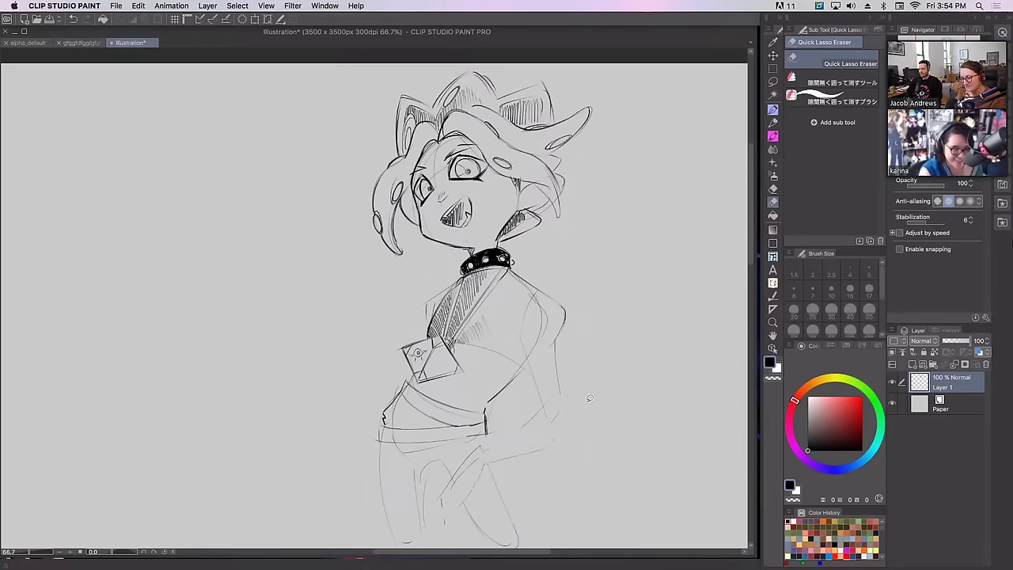
Try to sketch a rounded elbow and a hand with fingers over the thigh, and lasso-erase the whole forearm
{"action": "left_click", "coordinate": [773, 109]}
{"action": "left_click_drag", "start_coordinate": [453, 476], "coordinate": [441, 517]}
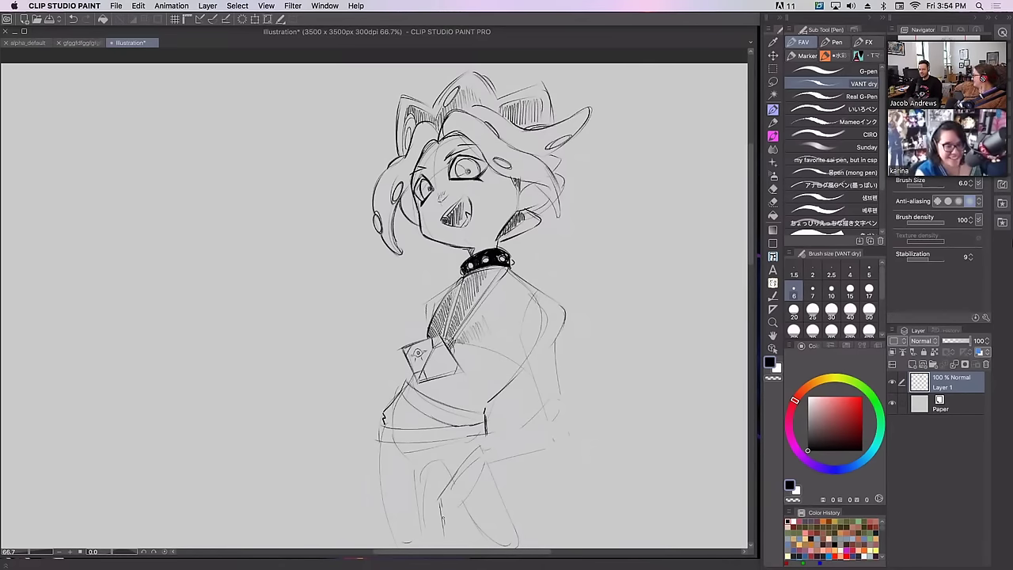
{"action": "mouse_move", "coordinate": [439, 502]}
{"action": "left_mouse_down"}
{"action": "mouse_move", "coordinate": [451, 527]}
{"action": "mouse_move", "coordinate": [453, 479]}
{"action": "mouse_move", "coordinate": [456, 509]}
{"action": "mouse_move", "coordinate": [470, 530]}
{"action": "left_mouse_up"}
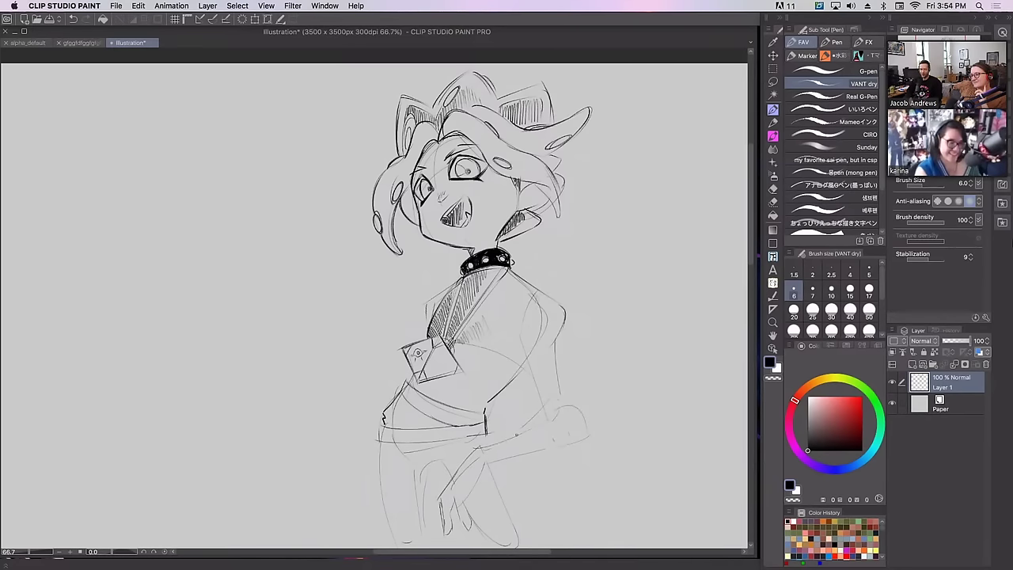
{"action": "left_click", "coordinate": [773, 202]}
{"action": "mouse_move", "coordinate": [477, 425]}
{"action": "left_mouse_down"}
{"action": "mouse_move", "coordinate": [510, 470]}
{"action": "mouse_move", "coordinate": [558, 446]}
{"action": "mouse_move", "coordinate": [545, 428]}
{"action": "mouse_move", "coordinate": [470, 446]}
{"action": "mouse_move", "coordinate": [439, 522]}
{"action": "left_mouse_up"}
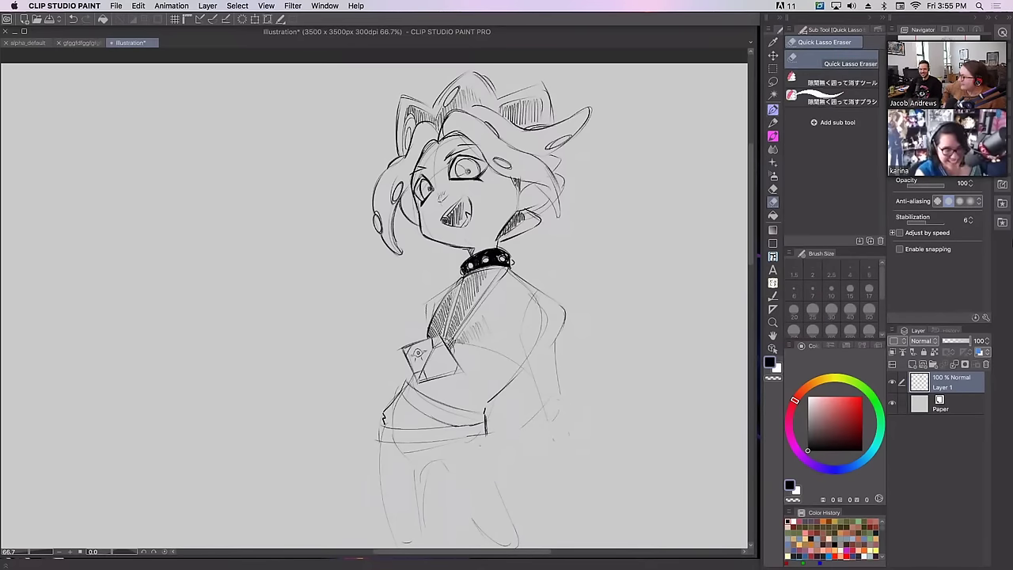
Try to sketch the near forearm hanging straight down beside the legs
{"action": "left_click", "coordinate": [772, 110]}
{"action": "left_click_drag", "start_coordinate": [591, 275], "coordinate": [596, 259]}
{"action": "mouse_move", "coordinate": [544, 382]}
{"action": "left_mouse_down"}
{"action": "mouse_move", "coordinate": [543, 450]}
{"action": "mouse_move", "coordinate": [558, 530]}
{"action": "left_mouse_up"}
{"action": "key", "text": "super+z"}
{"action": "left_click_drag", "start_coordinate": [560, 347], "coordinate": [566, 530]}
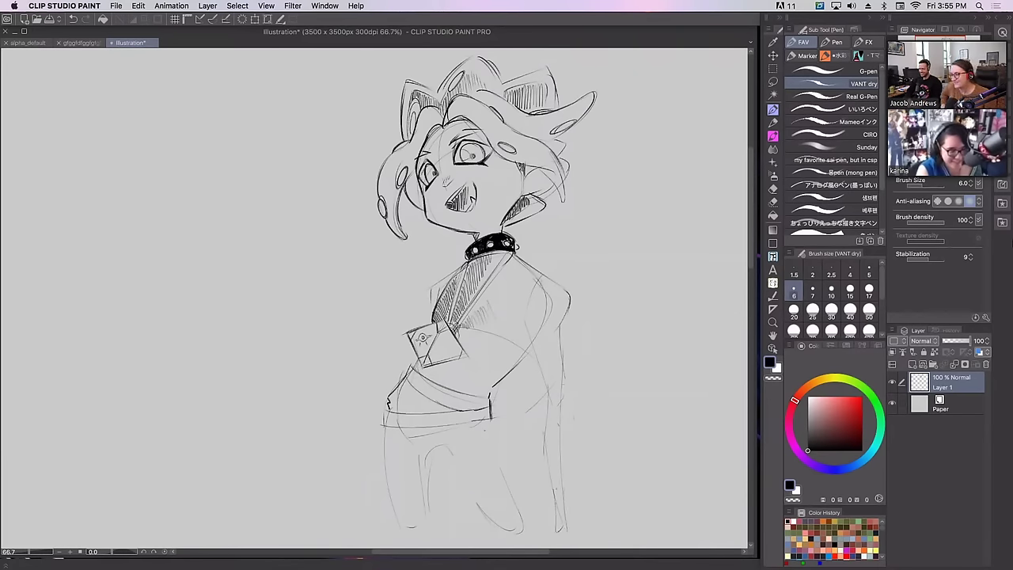
{"action": "key", "text": "super+z"}
{"action": "mouse_move", "coordinate": [560, 363]}
{"action": "left_mouse_down"}
{"action": "mouse_move", "coordinate": [568, 421]}
{"action": "mouse_move", "coordinate": [547, 401]}
{"action": "mouse_move", "coordinate": [560, 528]}
{"action": "left_mouse_up"}
{"action": "left_click_drag", "start_coordinate": [569, 443], "coordinate": [566, 528]}
{"action": "key", "text": "ctrl+z"}
{"action": "key", "text": "ctrl+z"}
{"action": "key", "text": "ctrl+z"}
{"action": "key", "text": "ctrl+z"}
{"action": "key", "text": "ctrl+z"}
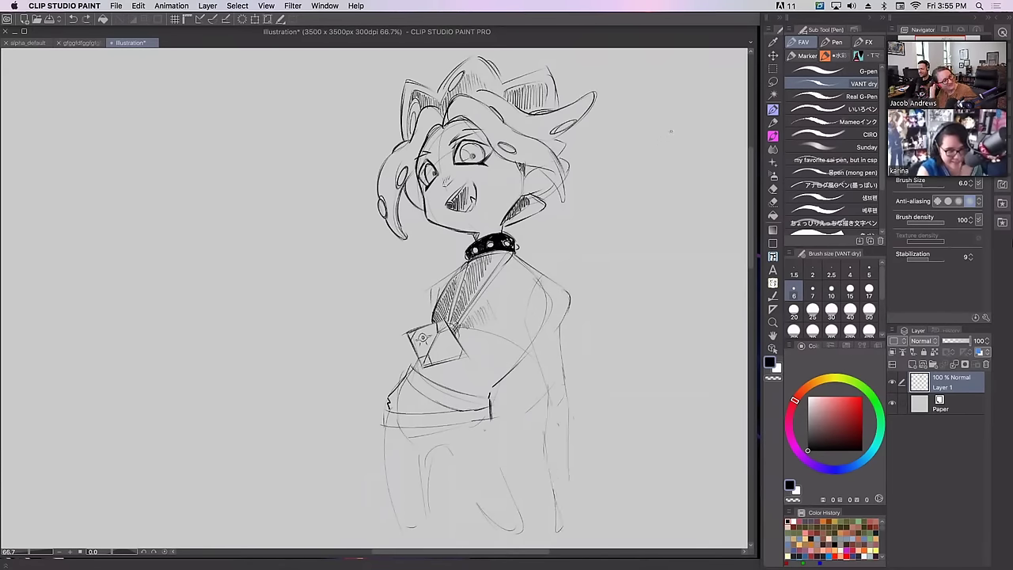
Sketch the near forearm hanging down and slightly backward from the elbow, erasing stray lines along its inner side
{"action": "left_click_drag", "start_coordinate": [542, 379], "coordinate": [580, 524]}
{"action": "left_click_drag", "start_coordinate": [572, 405], "coordinate": [584, 514]}
{"action": "left_click", "coordinate": [773, 201]}
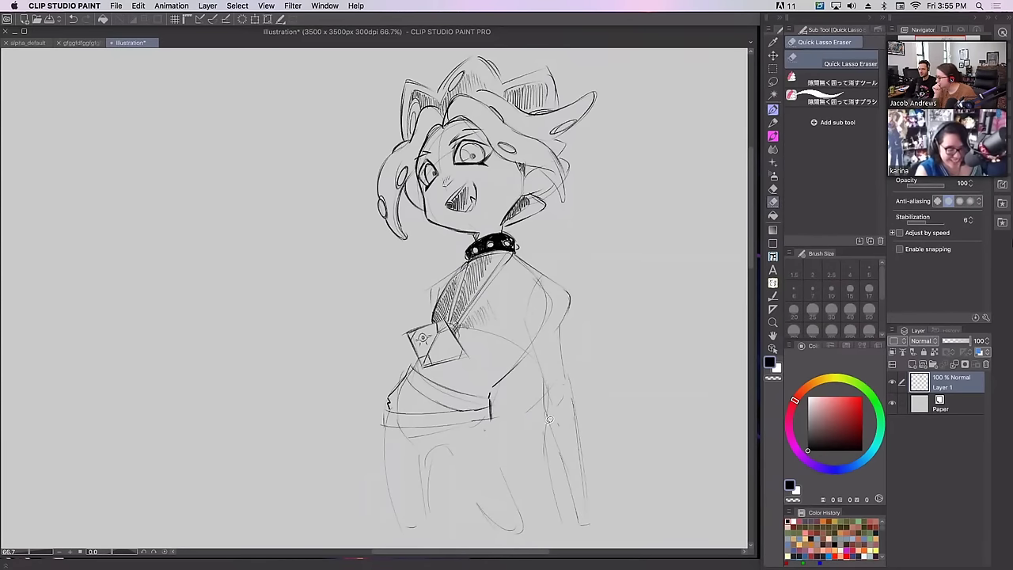
{"action": "mouse_move", "coordinate": [558, 386]}
{"action": "left_mouse_down"}
{"action": "mouse_move", "coordinate": [568, 533]}
{"action": "mouse_move", "coordinate": [551, 382]}
{"action": "mouse_move", "coordinate": [558, 393]}
{"action": "mouse_move", "coordinate": [533, 445]}
{"action": "mouse_move", "coordinate": [524, 427]}
{"action": "mouse_move", "coordinate": [505, 486]}
{"action": "left_mouse_up"}
Redraw the back contour of the near thigh from the waistband down to the lower leg
{"action": "left_click", "coordinate": [773, 109]}
{"action": "key", "text": "super+z"}
{"action": "left_click_drag", "start_coordinate": [490, 424], "coordinate": [502, 468]}
{"action": "key", "text": "super+z"}
{"action": "left_click_drag", "start_coordinate": [491, 419], "coordinate": [520, 523]}
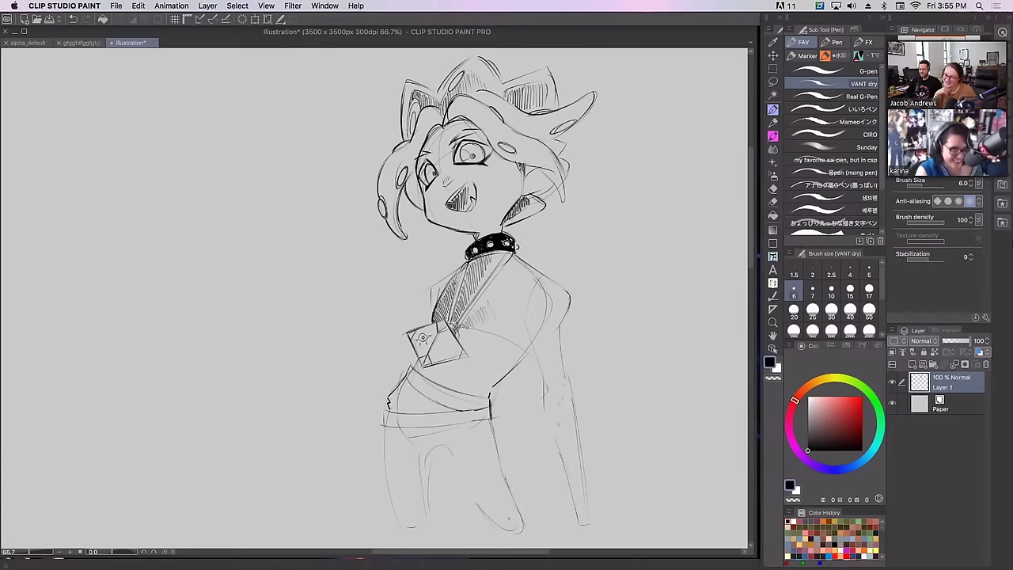
Darken the near arm's inner and outer contours from the shoulder to the forearm, undoing the misplaced strokes
{"action": "left_click_drag", "start_coordinate": [466, 483], "coordinate": [476, 506]}
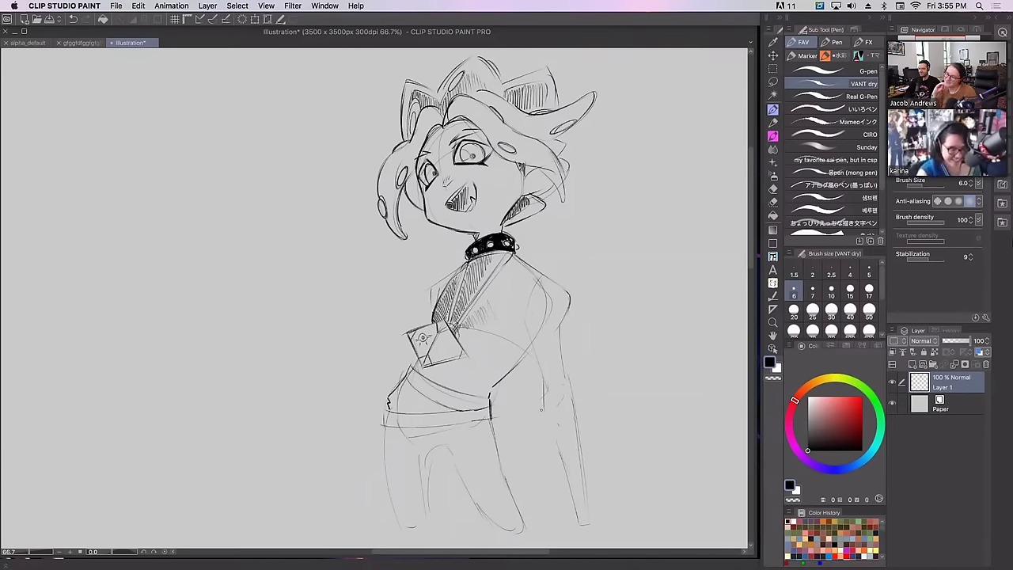
{"action": "left_click_drag", "start_coordinate": [545, 407], "coordinate": [565, 484]}
{"action": "left_click_drag", "start_coordinate": [556, 450], "coordinate": [563, 487]}
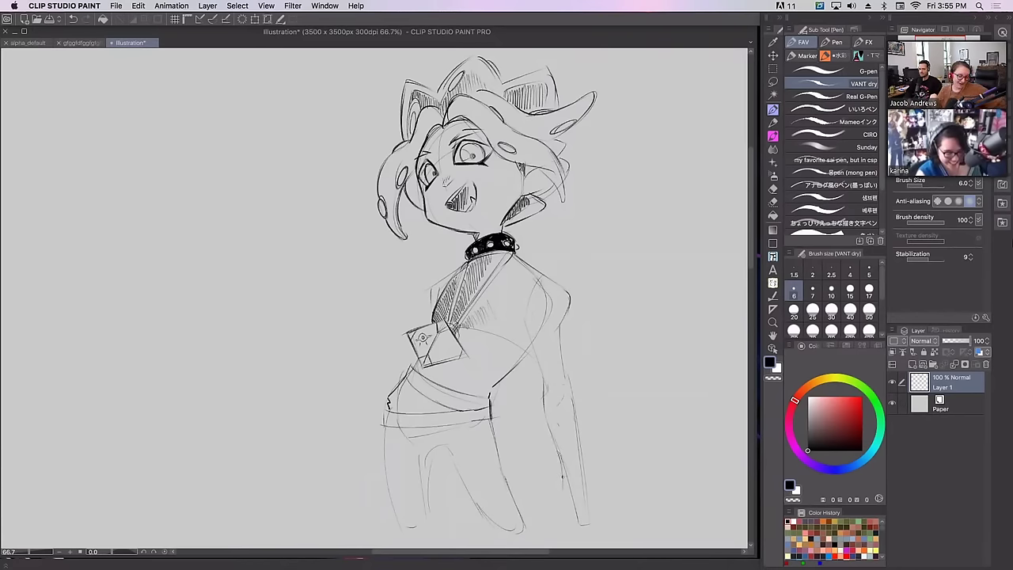
{"action": "key", "text": "super+z"}
{"action": "mouse_move", "coordinate": [553, 442]}
{"action": "left_mouse_down"}
{"action": "mouse_move", "coordinate": [562, 465]}
{"action": "mouse_move", "coordinate": [531, 356]}
{"action": "left_mouse_up"}
{"action": "key", "text": "super+z"}
{"action": "left_click_drag", "start_coordinate": [542, 392], "coordinate": [530, 304]}
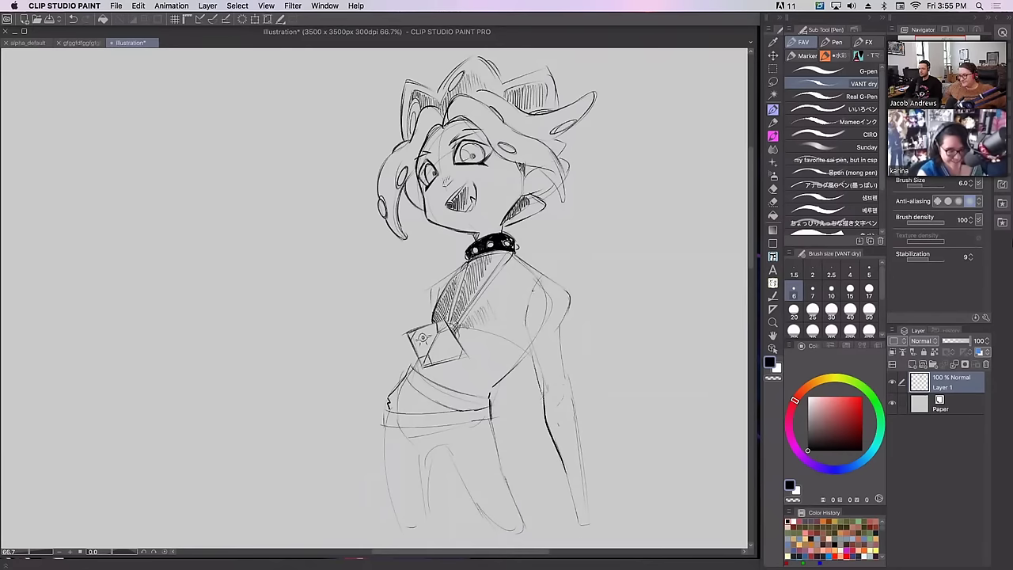
{"action": "left_click_drag", "start_coordinate": [572, 384], "coordinate": [563, 286]}
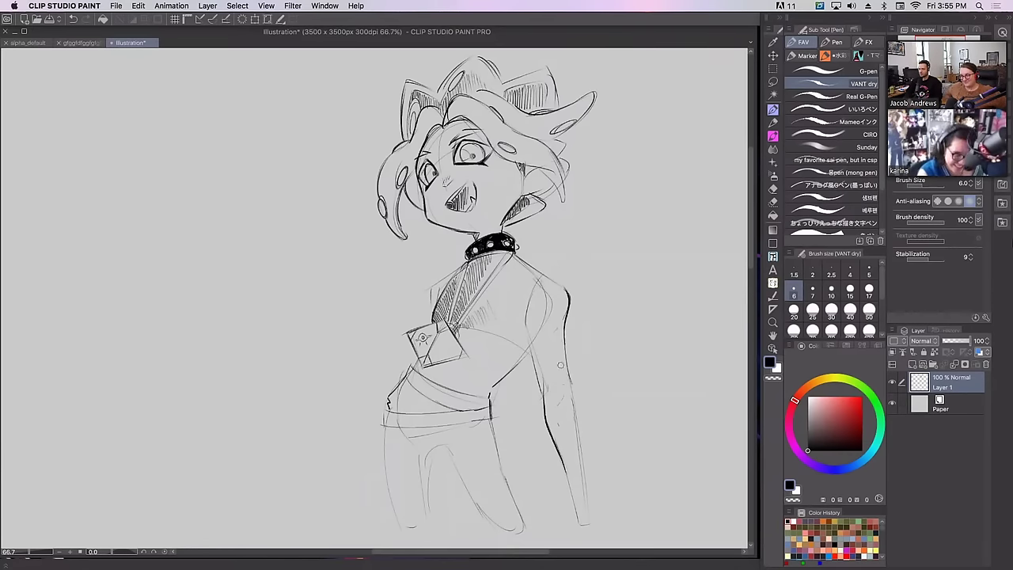
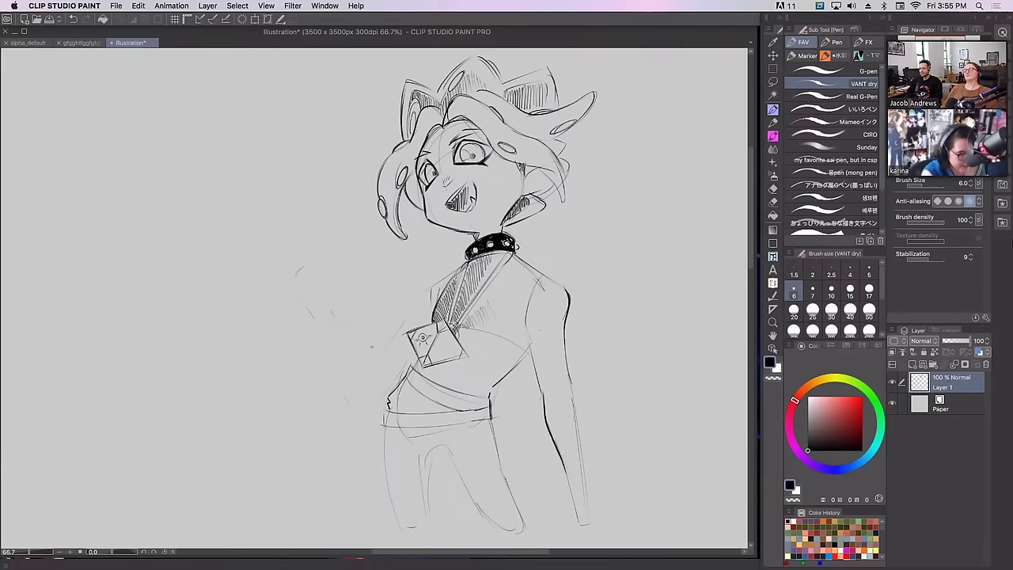
Try to sketch the far arm bent at the elbow with the forearm raised outward and an open hand
{"action": "left_click_drag", "start_coordinate": [299, 275], "coordinate": [321, 335]}
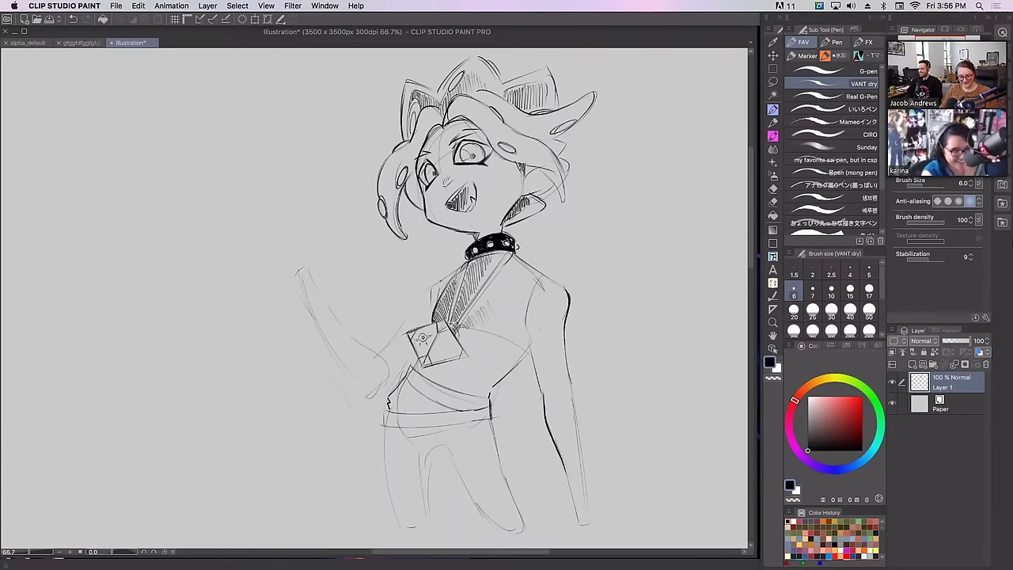
{"action": "key", "text": "super+z"}
{"action": "key", "text": "super+z"}
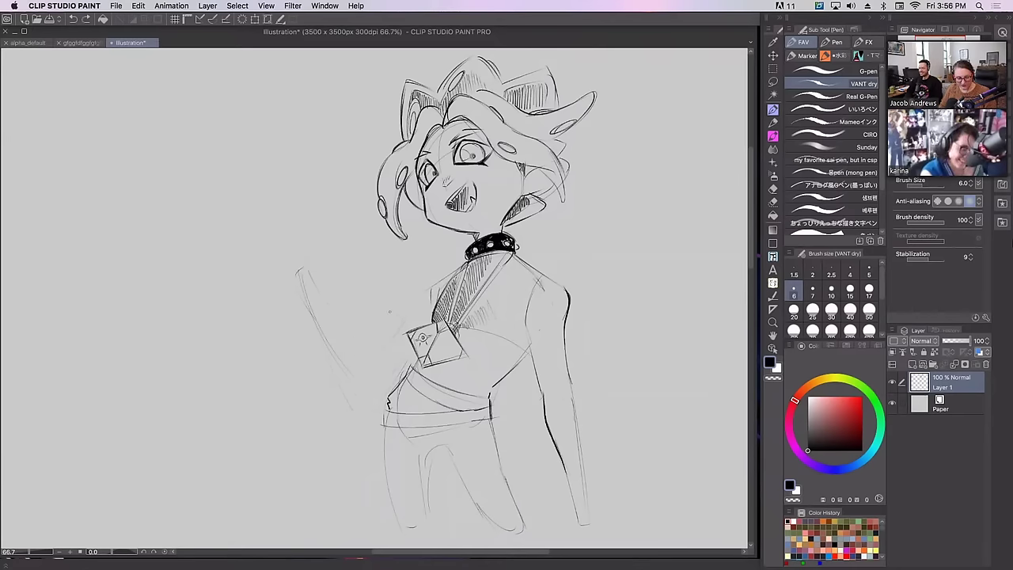
{"action": "left_click_drag", "start_coordinate": [306, 289], "coordinate": [315, 321]}
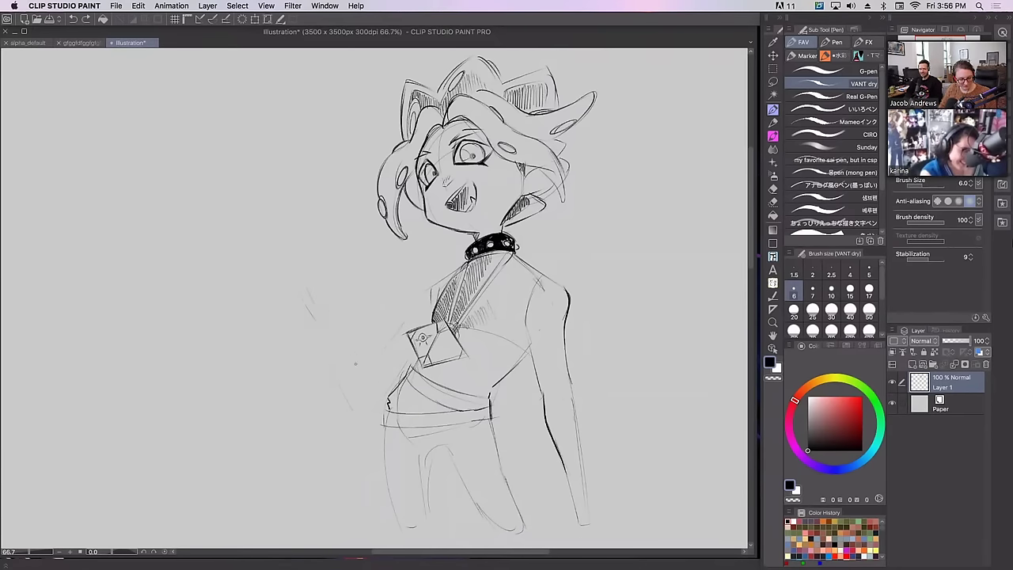
{"action": "left_click_drag", "start_coordinate": [377, 389], "coordinate": [388, 375]}
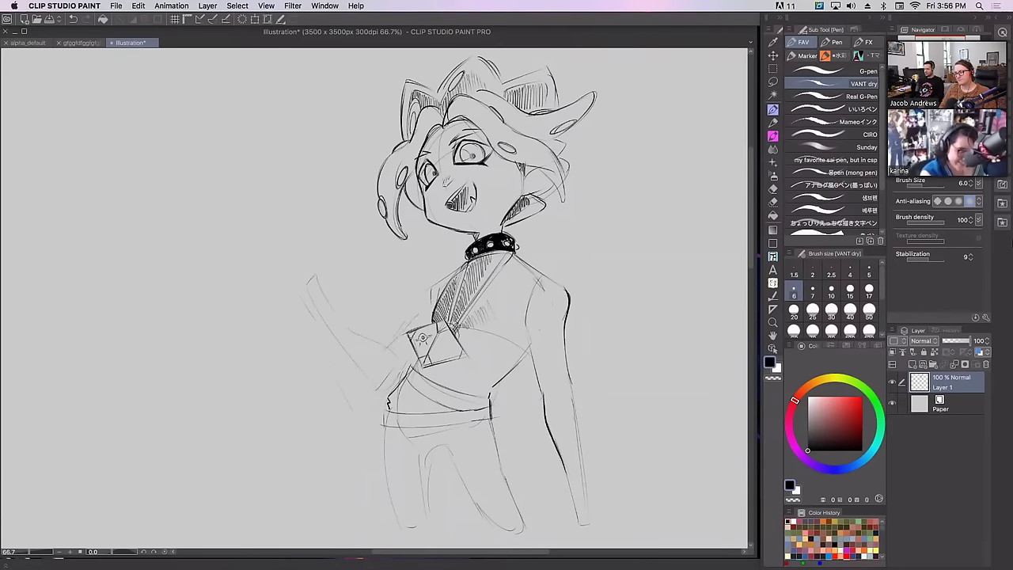
{"action": "left_click_drag", "start_coordinate": [386, 347], "coordinate": [415, 316]}
{"action": "left_click_drag", "start_coordinate": [431, 283], "coordinate": [450, 273]}
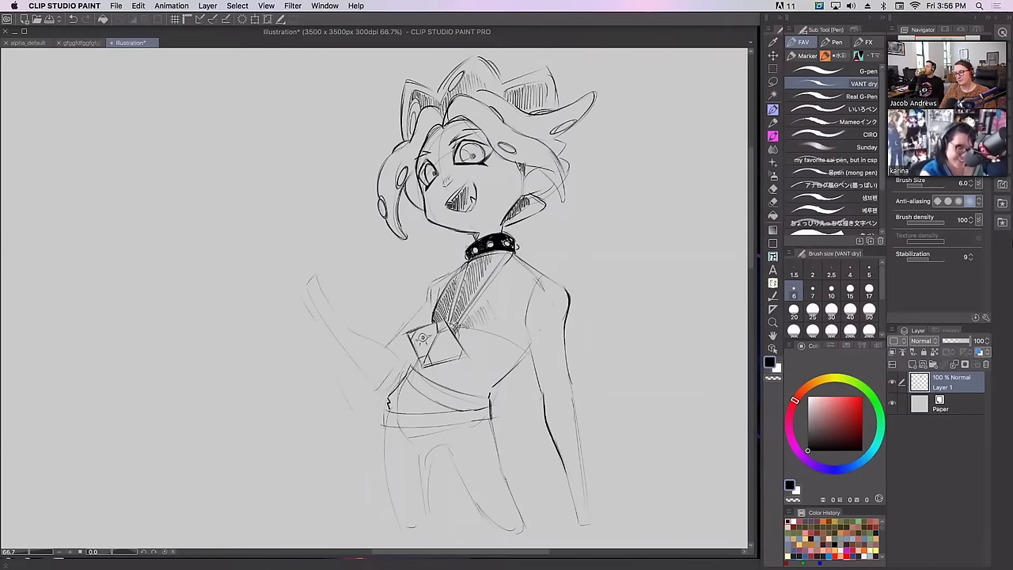
{"action": "left_click_drag", "start_coordinate": [375, 393], "coordinate": [394, 390]}
{"action": "left_click_drag", "start_coordinate": [320, 302], "coordinate": [324, 317]}
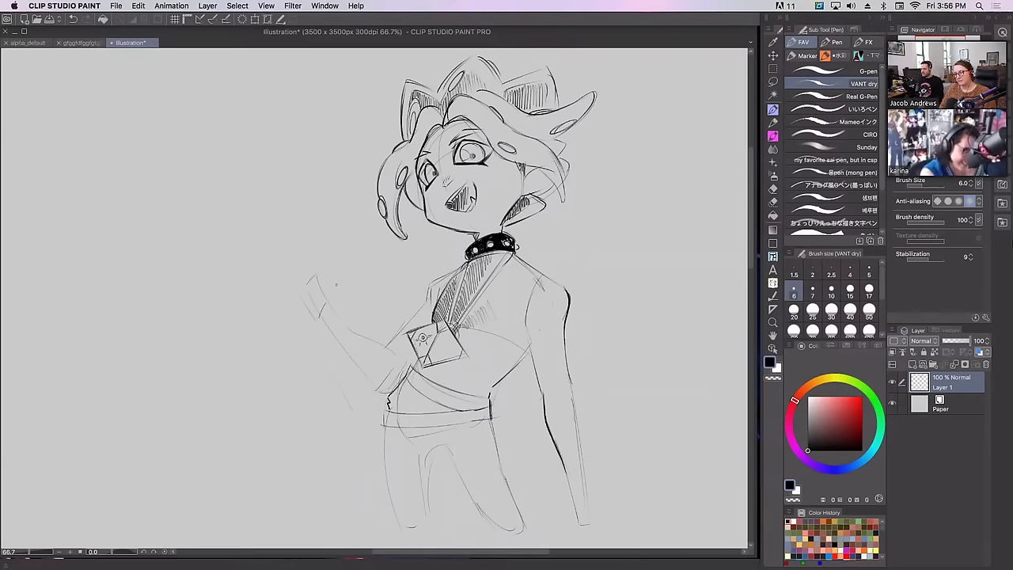
{"action": "left_click_drag", "start_coordinate": [335, 281], "coordinate": [351, 242]}
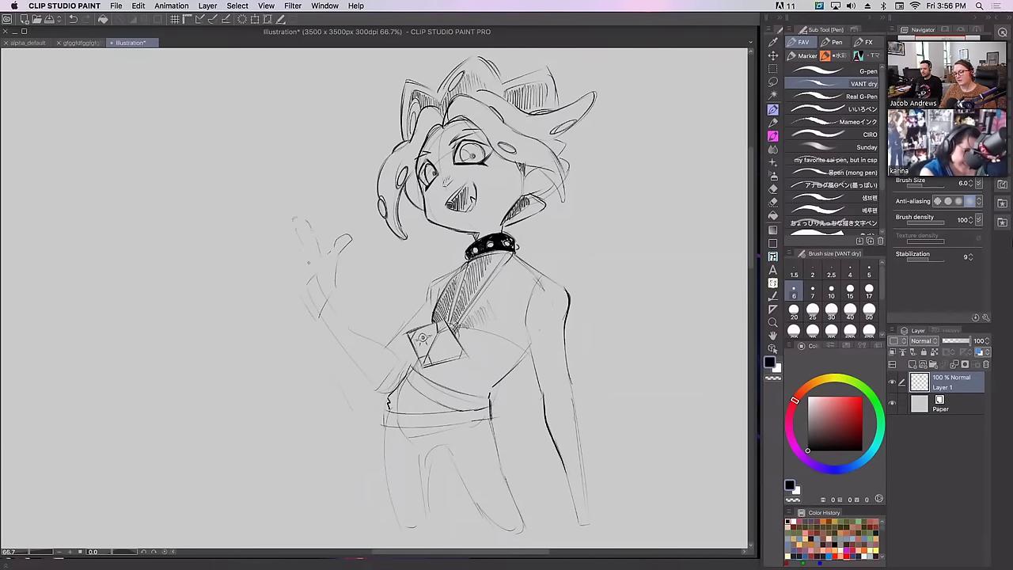
{"action": "mouse_move", "coordinate": [308, 262]}
{"action": "left_mouse_down"}
{"action": "mouse_move", "coordinate": [270, 242]}
{"action": "mouse_move", "coordinate": [297, 272]}
{"action": "left_mouse_up"}
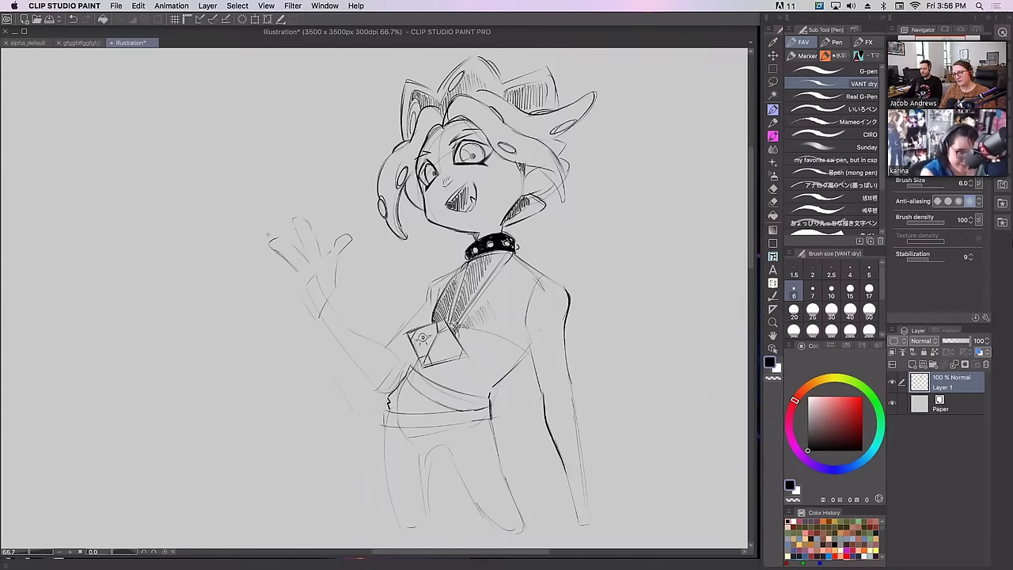
Undo the strokes of the raised far forearm and its open hand
{"action": "key", "text": "super+z"}
{"action": "key", "text": "super+z"}
{"action": "key", "text": "super+z"}
{"action": "key", "text": "super+z"}
{"action": "key", "text": "super+z"}
{"action": "key", "text": "super+z"}
{"action": "key", "text": "super+z"}
{"action": "key", "text": "super+z"}
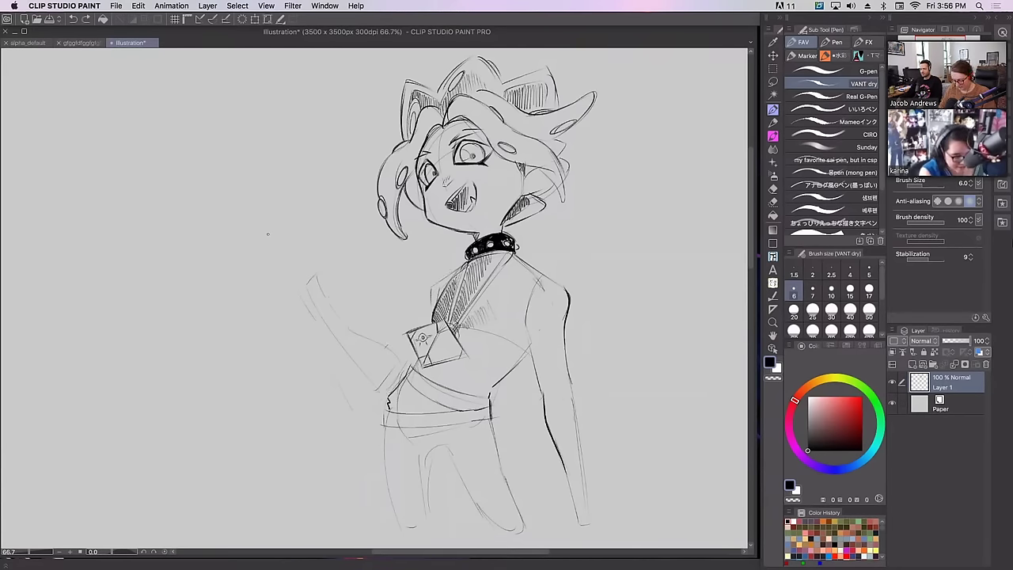
{"action": "key", "text": "super+z"}
{"action": "key", "text": "super+z"}
{"action": "key", "text": "super+z"}
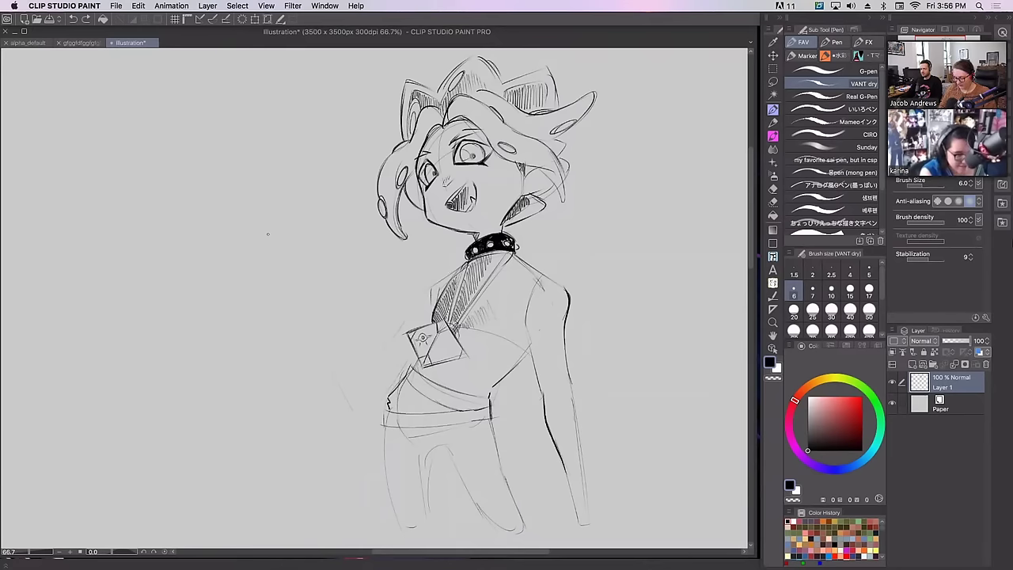
Try to sketch a rounded hand block beside the far hip
{"action": "left_click_drag", "start_coordinate": [381, 441], "coordinate": [362, 489]}
{"action": "mouse_move", "coordinate": [367, 398]}
{"action": "left_mouse_down"}
{"action": "mouse_move", "coordinate": [350, 451]}
{"action": "mouse_move", "coordinate": [381, 429]}
{"action": "left_mouse_up"}
{"action": "mouse_move", "coordinate": [383, 432]}
{"action": "left_mouse_down"}
{"action": "mouse_move", "coordinate": [351, 452]}
{"action": "mouse_move", "coordinate": [383, 452]}
{"action": "left_mouse_up"}
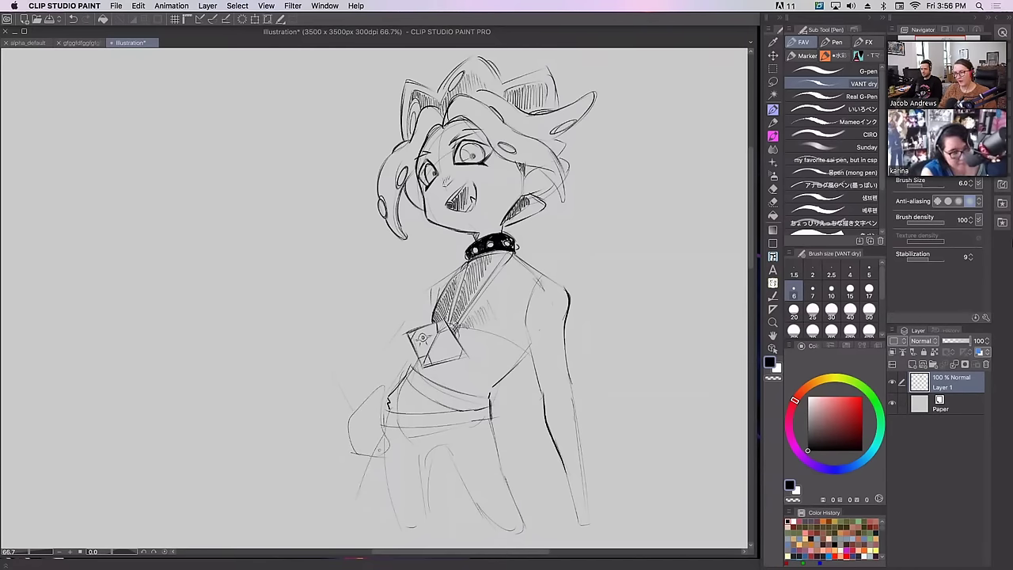
{"action": "key", "text": "super+z"}
{"action": "key", "text": "super+z"}
{"action": "key", "text": "super+z"}
{"action": "key", "text": "super+z"}
Try to sketch an angular hand outline at the far hip below the waistband
{"action": "mouse_move", "coordinate": [357, 414]}
{"action": "left_mouse_down"}
{"action": "mouse_move", "coordinate": [365, 452]}
{"action": "mouse_move", "coordinate": [359, 426]}
{"action": "left_mouse_up"}
{"action": "mouse_move", "coordinate": [373, 402]}
{"action": "left_mouse_down"}
{"action": "mouse_move", "coordinate": [360, 457]}
{"action": "mouse_move", "coordinate": [394, 455]}
{"action": "left_mouse_up"}
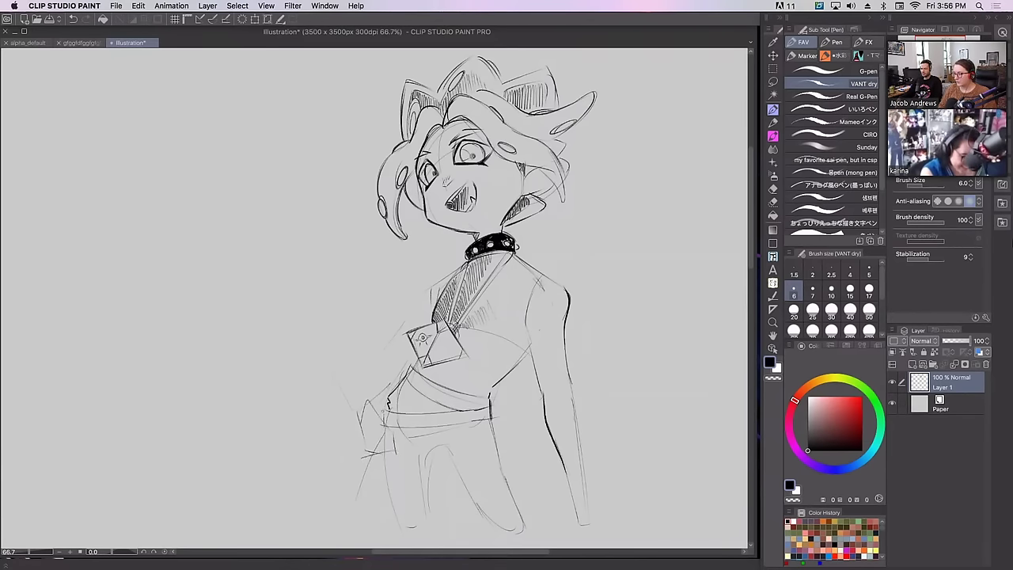
{"action": "key", "text": "super+z"}
{"action": "key", "text": "super+z"}
{"action": "key", "text": "super+z"}
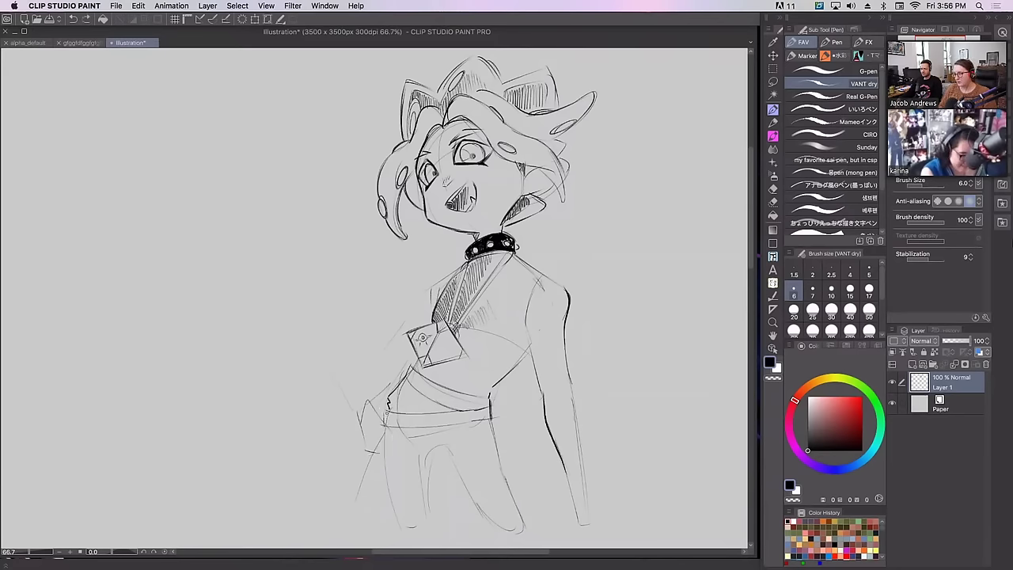
Try to draw bold fingers reaching over the far thigh, and undo the whole hand sketch
{"action": "mouse_move", "coordinate": [372, 412]}
{"action": "left_mouse_down"}
{"action": "mouse_move", "coordinate": [373, 440]}
{"action": "mouse_move", "coordinate": [395, 461]}
{"action": "mouse_move", "coordinate": [358, 448]}
{"action": "mouse_move", "coordinate": [373, 468]}
{"action": "mouse_move", "coordinate": [412, 473]}
{"action": "left_mouse_up"}
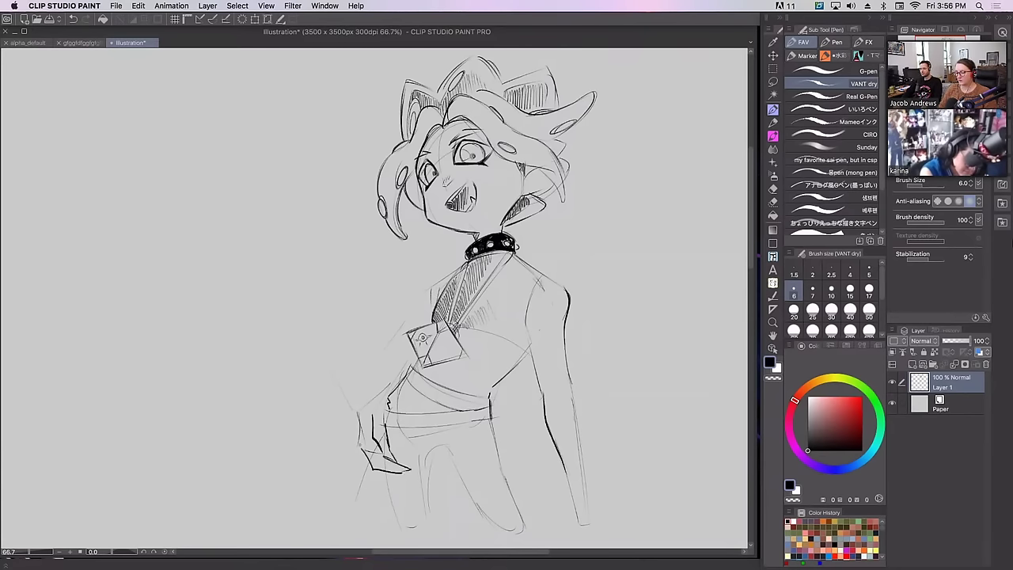
{"action": "mouse_move", "coordinate": [358, 440]}
{"action": "left_mouse_down"}
{"action": "mouse_move", "coordinate": [369, 476]}
{"action": "mouse_move", "coordinate": [402, 478]}
{"action": "left_mouse_up"}
{"action": "key", "text": "ctrl+z"}
{"action": "key", "text": "ctrl+z"}
{"action": "key", "text": "ctrl+z"}
{"action": "key", "text": "ctrl+z"}
{"action": "key", "text": "ctrl+z"}
{"action": "key", "text": "ctrl+z"}
{"action": "key", "text": "ctrl+z"}
{"action": "key", "text": "ctrl+z"}
{"action": "key", "text": "ctrl+z"}
{"action": "key", "text": "ctrl+z"}
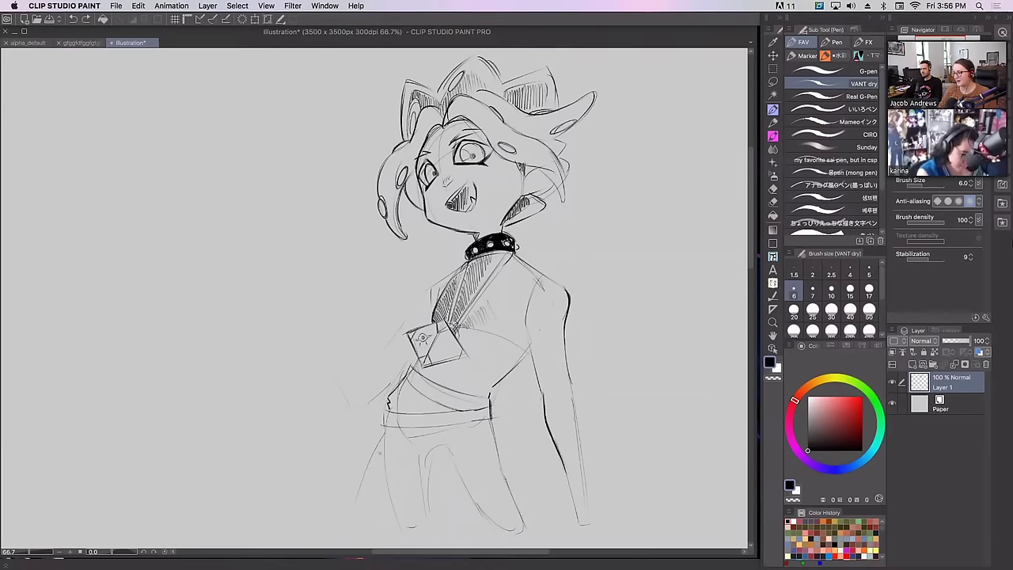
Sketch an angular far hand with bent fingers resting beside the hip, and erase the stray line below it
{"action": "mouse_move", "coordinate": [379, 453]}
{"action": "left_mouse_down"}
{"action": "mouse_move", "coordinate": [357, 398]}
{"action": "mouse_move", "coordinate": [377, 414]}
{"action": "mouse_move", "coordinate": [367, 402]}
{"action": "mouse_move", "coordinate": [371, 413]}
{"action": "mouse_move", "coordinate": [358, 416]}
{"action": "mouse_move", "coordinate": [381, 454]}
{"action": "left_mouse_up"}
{"action": "left_click_drag", "start_coordinate": [362, 410], "coordinate": [359, 421]}
{"action": "mouse_move", "coordinate": [358, 416]}
{"action": "left_mouse_down"}
{"action": "mouse_move", "coordinate": [367, 410]}
{"action": "mouse_move", "coordinate": [356, 397]}
{"action": "mouse_move", "coordinate": [364, 367]}
{"action": "left_mouse_up"}
{"action": "mouse_move", "coordinate": [364, 481]}
{"action": "left_mouse_down"}
{"action": "mouse_move", "coordinate": [366, 464]}
{"action": "mouse_move", "coordinate": [357, 487]}
{"action": "left_mouse_up"}
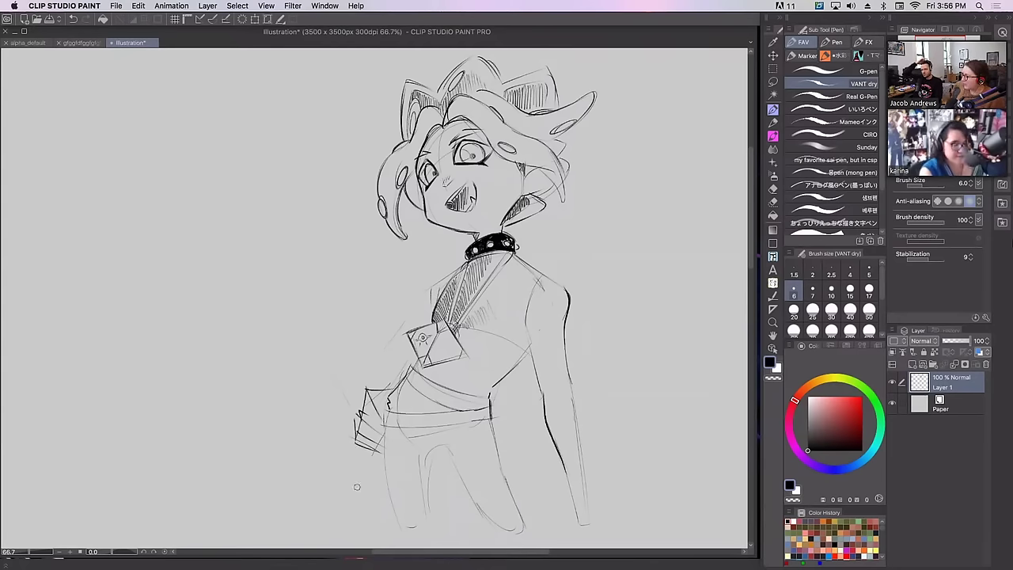
Darken the contours of both thighs and the crotch, and draw round studs along the diagonal upper belt
{"action": "mouse_move", "coordinate": [378, 426]}
{"action": "left_mouse_down"}
{"action": "mouse_move", "coordinate": [396, 516]}
{"action": "mouse_move", "coordinate": [427, 528]}
{"action": "mouse_move", "coordinate": [424, 487]}
{"action": "mouse_move", "coordinate": [441, 459]}
{"action": "mouse_move", "coordinate": [479, 510]}
{"action": "left_mouse_up"}
{"action": "key", "text": "super+z"}
{"action": "left_click_drag", "start_coordinate": [459, 476], "coordinate": [492, 529]}
{"action": "left_click_drag", "start_coordinate": [488, 416], "coordinate": [514, 527]}
{"action": "left_click_drag", "start_coordinate": [416, 377], "coordinate": [458, 398]}
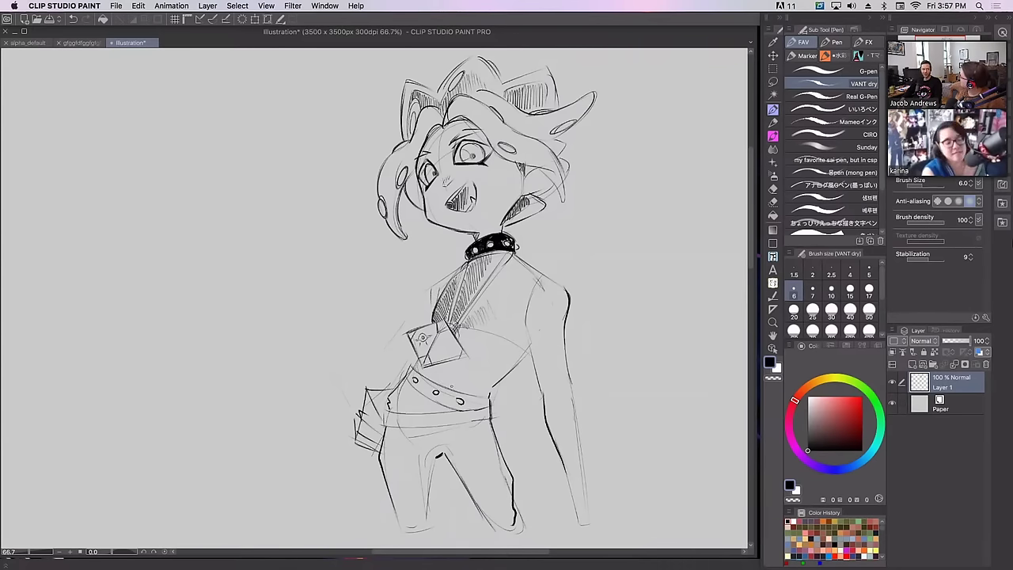
Draw the near forearm's lower inner contour bending inward toward the wrist, with an outer line flaring away from the arm
{"action": "left_click_drag", "start_coordinate": [572, 485], "coordinate": [562, 530]}
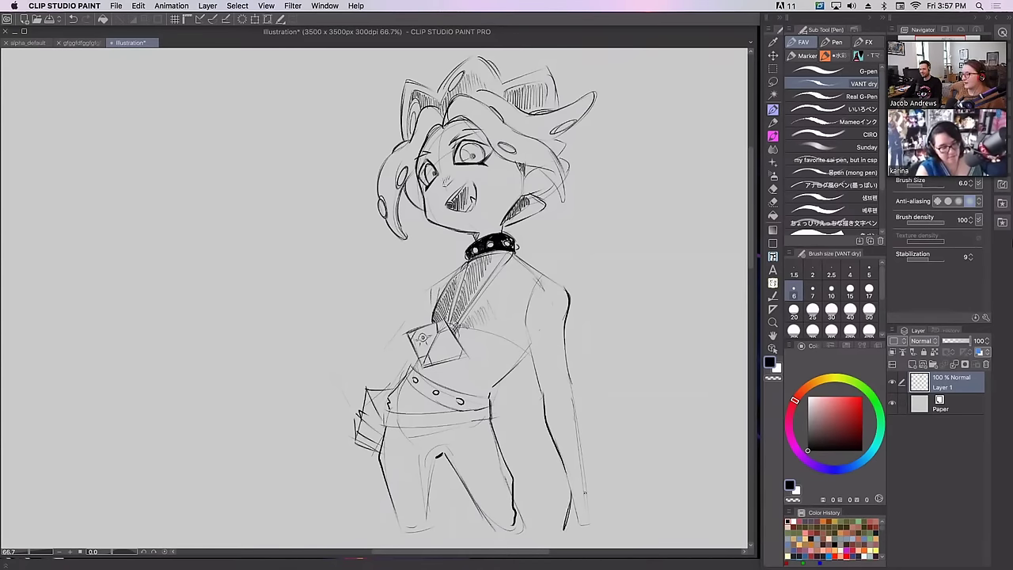
{"action": "key", "text": "super+z"}
{"action": "left_click_drag", "start_coordinate": [568, 480], "coordinate": [559, 520]}
{"action": "left_click_drag", "start_coordinate": [574, 403], "coordinate": [589, 524]}
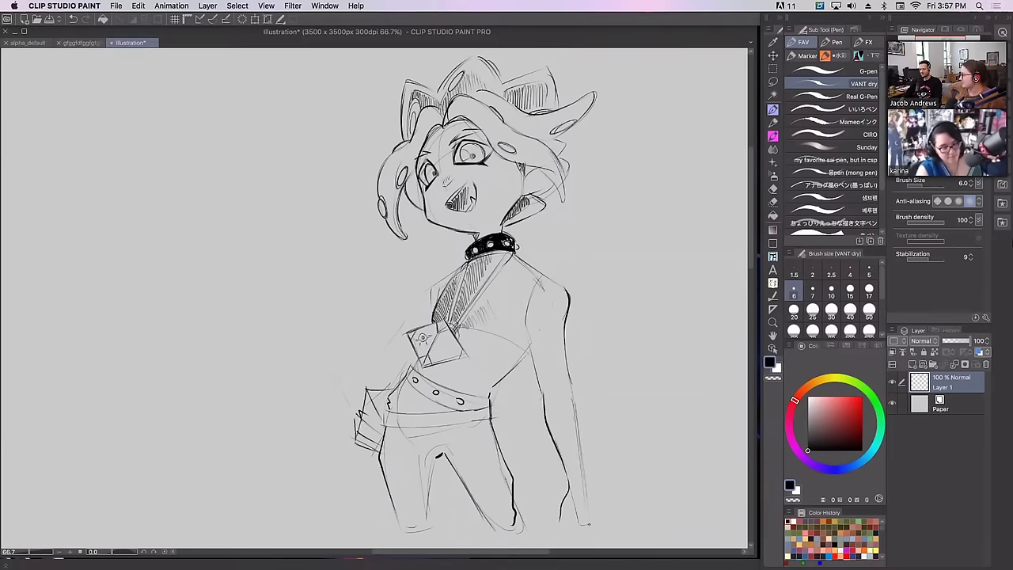
{"action": "key", "text": "super+z"}
{"action": "key", "text": "super+z"}
{"action": "left_click_drag", "start_coordinate": [568, 476], "coordinate": [560, 523]}
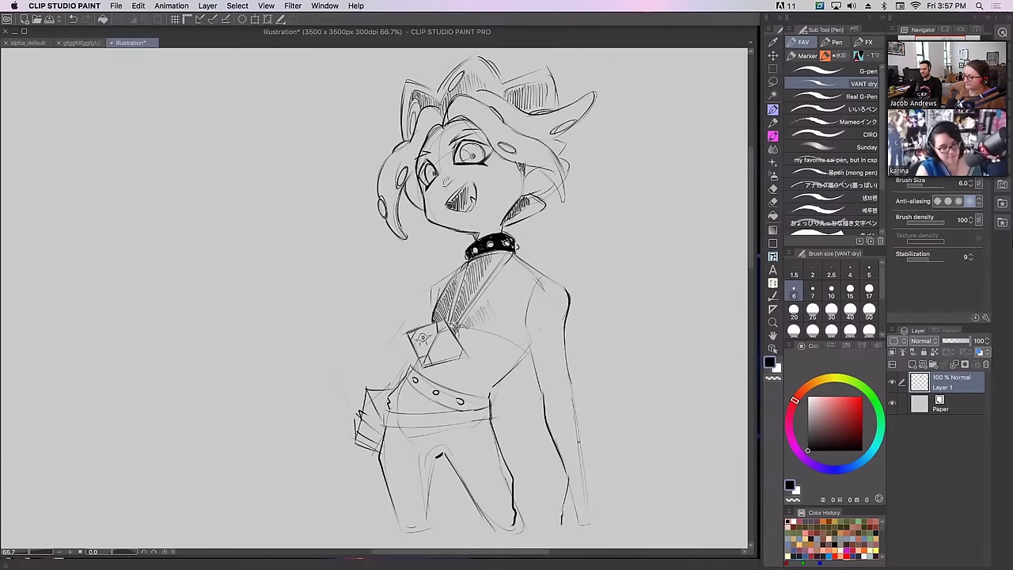
{"action": "left_click_drag", "start_coordinate": [578, 400], "coordinate": [595, 499]}
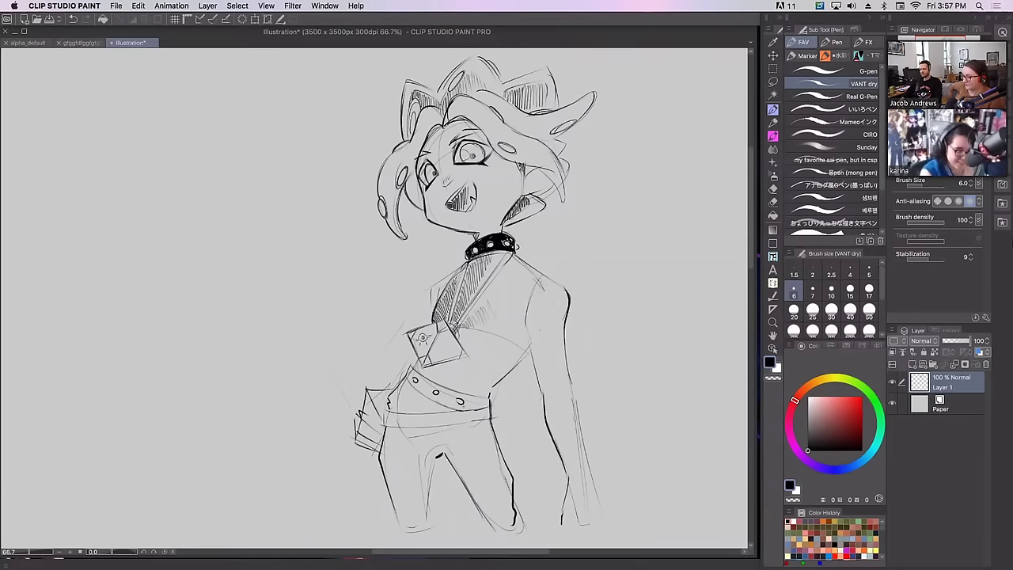
Add studs at both ends of the upper belt and darken the cropped top's hem beside the pendant
{"action": "left_click_drag", "start_coordinate": [480, 402], "coordinate": [479, 402]}
{"action": "mouse_move", "coordinate": [408, 367]}
{"action": "left_mouse_down"}
{"action": "mouse_move", "coordinate": [423, 374]}
{"action": "mouse_move", "coordinate": [411, 366]}
{"action": "left_mouse_up"}
{"action": "key", "text": "super+z"}
{"action": "left_click_drag", "start_coordinate": [459, 338], "coordinate": [504, 327]}
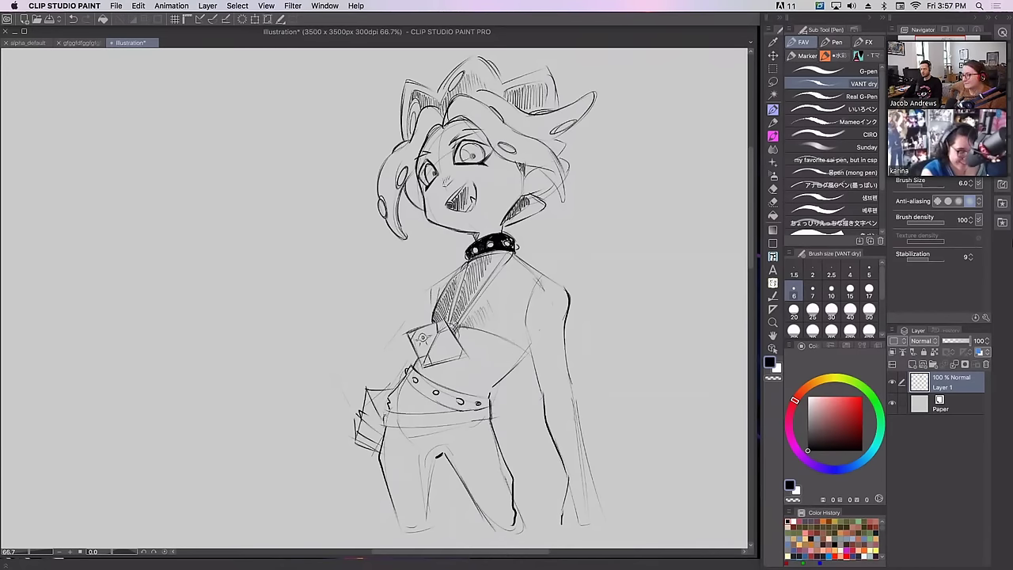
Draw round studs along the full length of the lower belt
{"action": "left_click_drag", "start_coordinate": [382, 415], "coordinate": [447, 420]}
{"action": "key", "text": "super+z"}
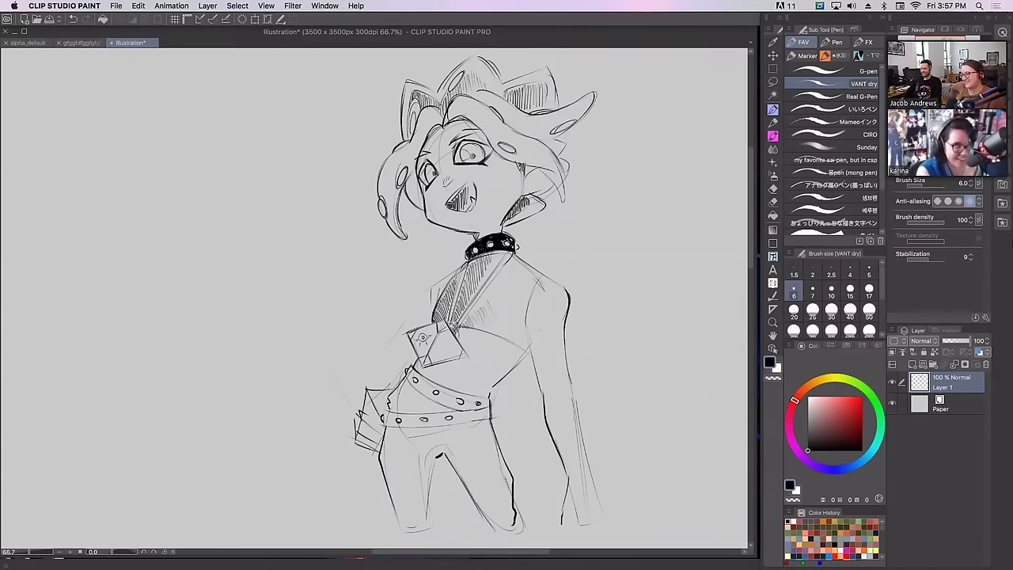
{"action": "left_click_drag", "start_coordinate": [469, 412], "coordinate": [493, 417]}
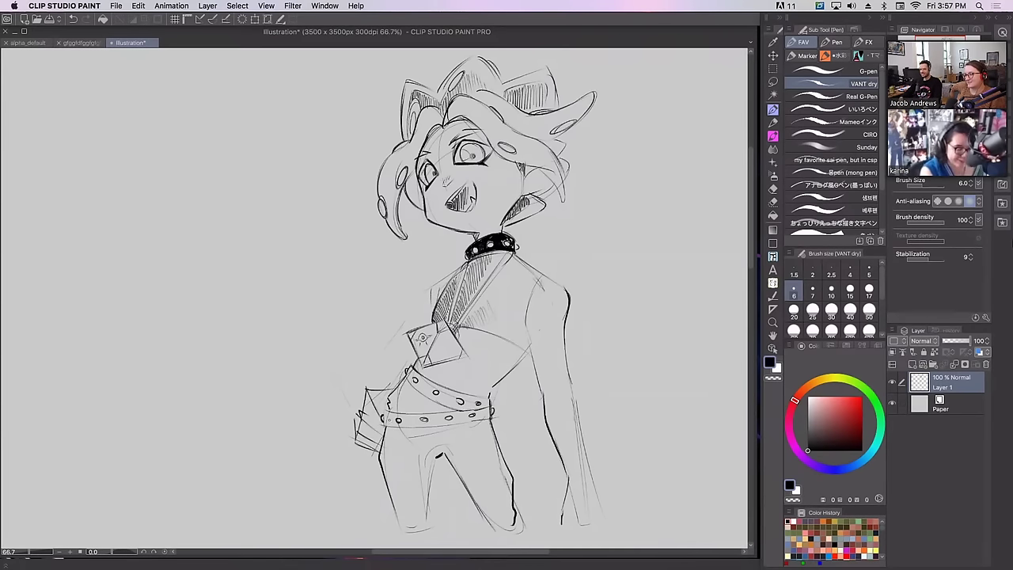
Hatch shading between the studs at both ends of the lower belt and darken its edges
{"action": "mouse_move", "coordinate": [385, 412]}
{"action": "left_mouse_down"}
{"action": "mouse_move", "coordinate": [387, 424]}
{"action": "mouse_move", "coordinate": [406, 425]}
{"action": "left_mouse_up"}
{"action": "left_click_drag", "start_coordinate": [406, 415], "coordinate": [413, 424]}
{"action": "left_click_drag", "start_coordinate": [416, 416], "coordinate": [421, 424]}
{"action": "left_click_drag", "start_coordinate": [491, 406], "coordinate": [474, 423]}
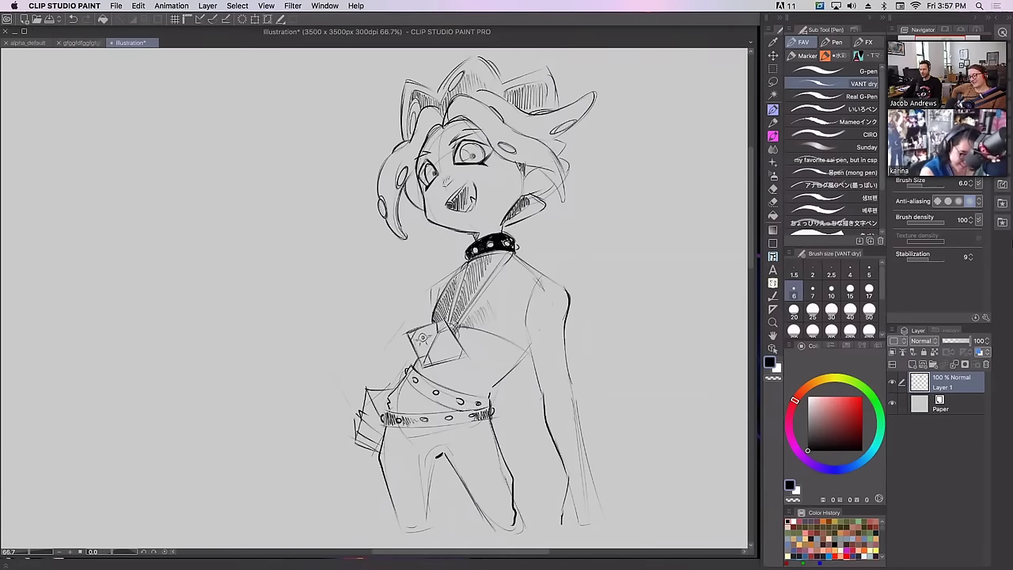
{"action": "mouse_move", "coordinate": [389, 424]}
{"action": "left_mouse_down"}
{"action": "mouse_move", "coordinate": [485, 420]}
{"action": "mouse_move", "coordinate": [428, 410]}
{"action": "left_mouse_up"}
{"action": "key", "text": "super+z"}
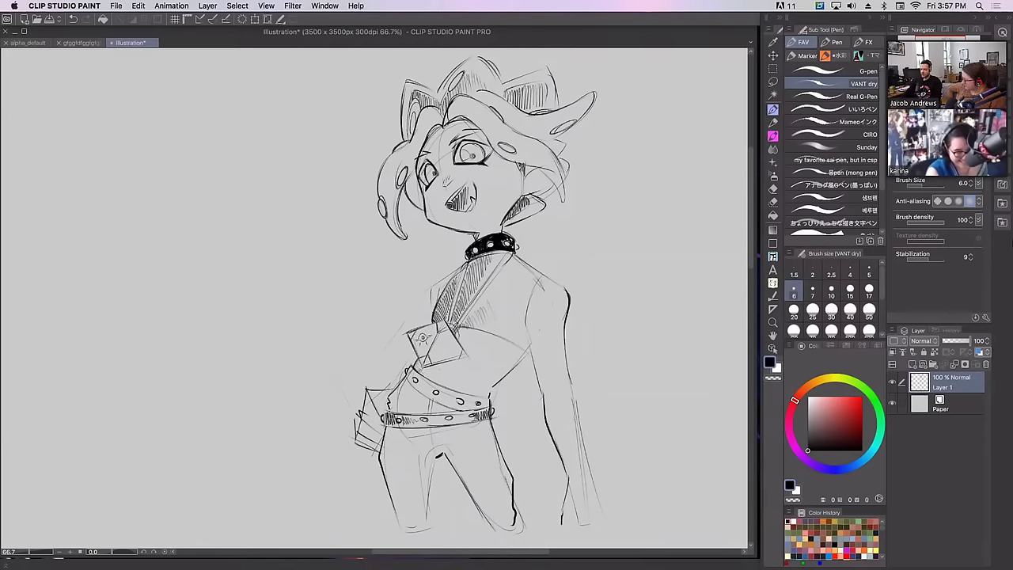
Darken the edges of the diagonal upper belt and hatch shading at both of its ends
{"action": "mouse_move", "coordinate": [414, 367]}
{"action": "left_mouse_down"}
{"action": "mouse_move", "coordinate": [473, 399]}
{"action": "mouse_move", "coordinate": [498, 397]}
{"action": "mouse_move", "coordinate": [483, 412]}
{"action": "mouse_move", "coordinate": [451, 400]}
{"action": "mouse_move", "coordinate": [444, 408]}
{"action": "left_mouse_up"}
{"action": "key", "text": "super+z"}
{"action": "key", "text": "super+z"}
{"action": "key", "text": "ctrl+z"}
{"action": "key", "text": "ctrl+z"}
{"action": "key", "text": "ctrl+z"}
{"action": "key", "text": "super+z"}
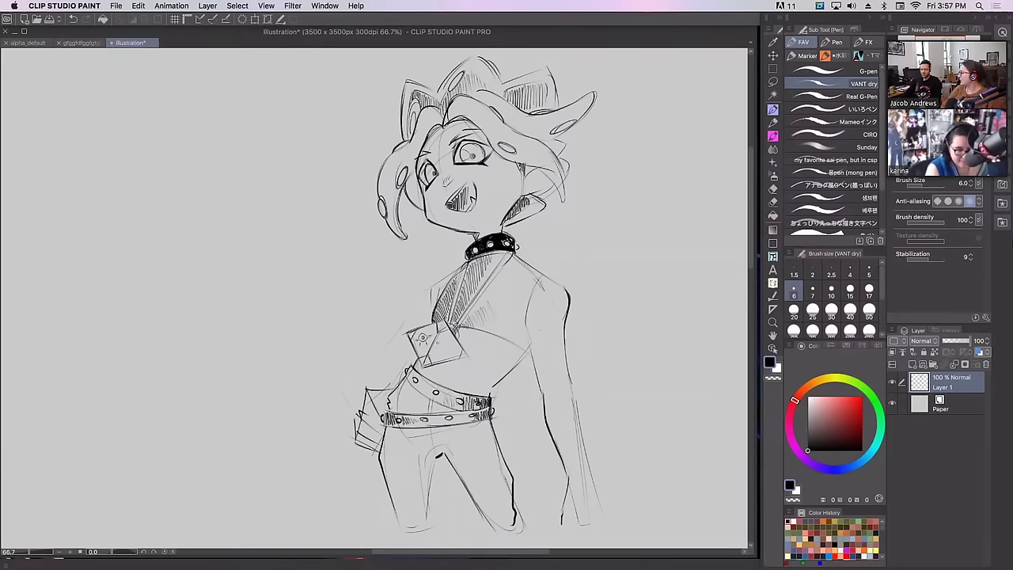
{"action": "left_click_drag", "start_coordinate": [411, 366], "coordinate": [417, 389]}
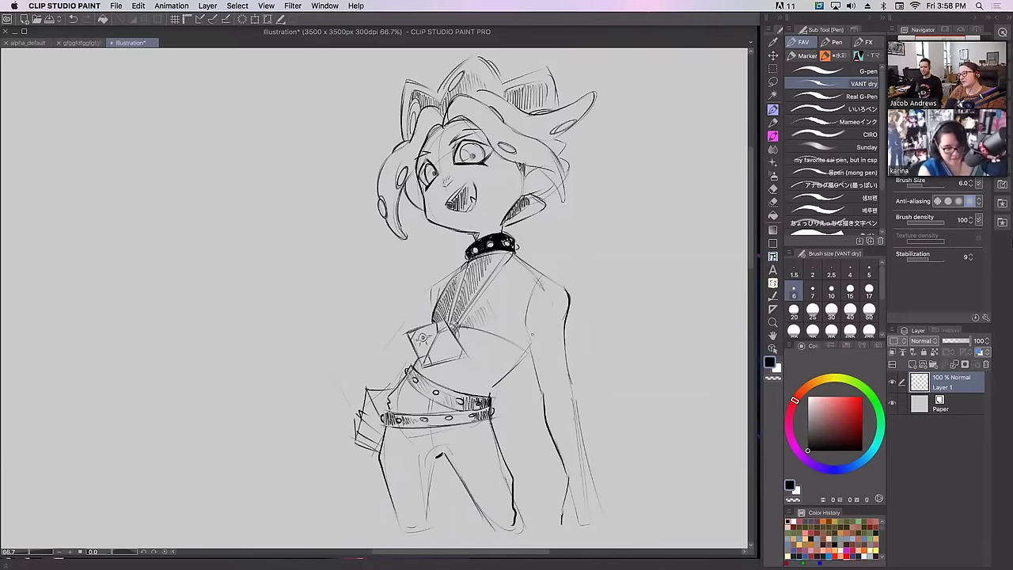
Draw a long hatched band around the near arm from below the shoulder to the elbow, and darken the far shoulder's contour
{"action": "left_click_drag", "start_coordinate": [528, 330], "coordinate": [554, 325]}
{"action": "mouse_move", "coordinate": [565, 422]}
{"action": "left_mouse_down"}
{"action": "mouse_move", "coordinate": [576, 420]}
{"action": "mouse_move", "coordinate": [547, 407]}
{"action": "mouse_move", "coordinate": [534, 348]}
{"action": "mouse_move", "coordinate": [567, 415]}
{"action": "left_mouse_up"}
{"action": "left_click_drag", "start_coordinate": [549, 330], "coordinate": [549, 395]}
{"action": "left_click_drag", "start_coordinate": [567, 331], "coordinate": [553, 366]}
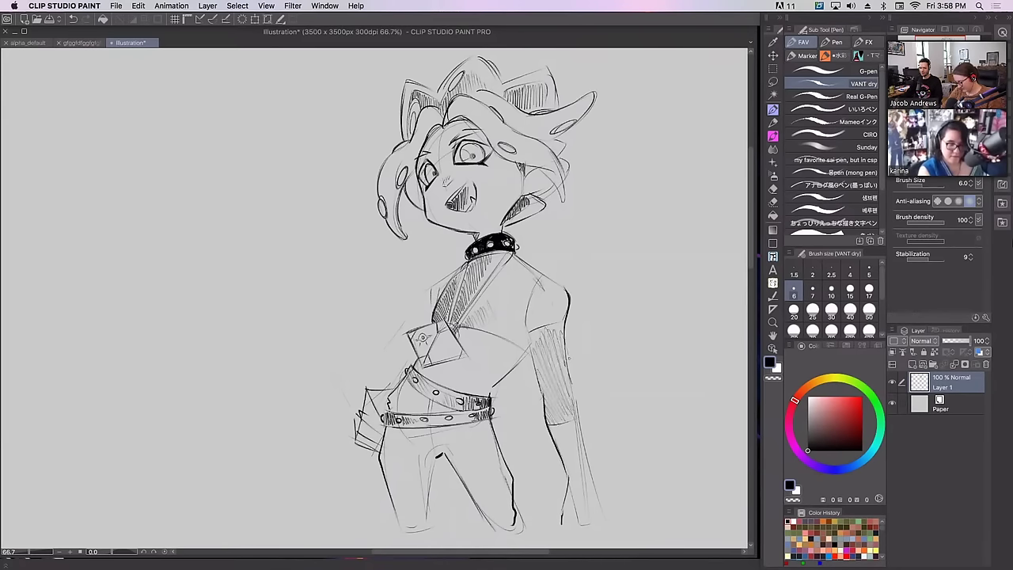
{"action": "mouse_move", "coordinate": [428, 326]}
{"action": "left_mouse_down"}
{"action": "mouse_move", "coordinate": [428, 299]}
{"action": "mouse_move", "coordinate": [450, 273]}
{"action": "left_mouse_up"}
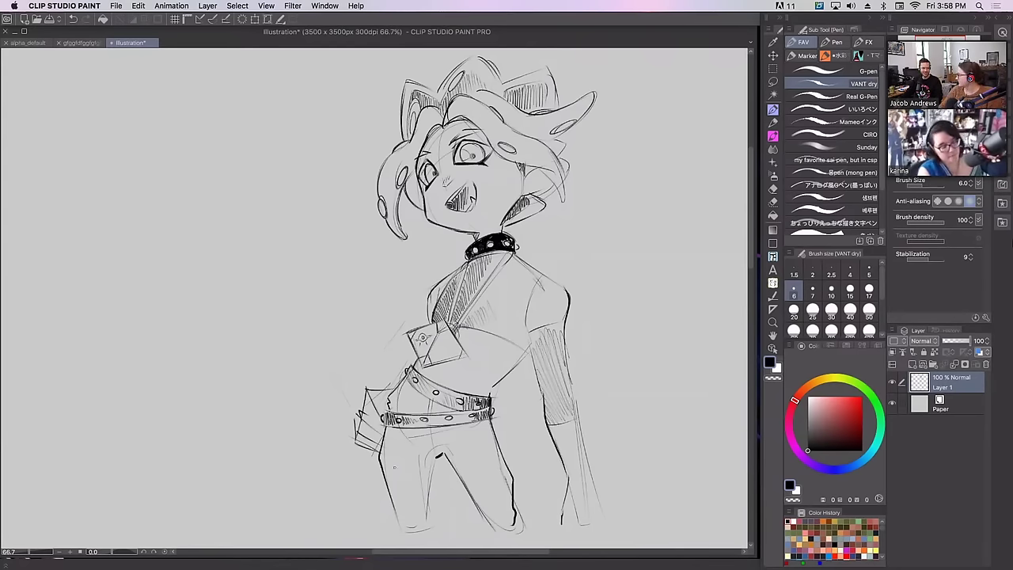
Draw a double bracelet around the near wrist and extend the outer contour of the forearm down into the hand
{"action": "mouse_move", "coordinate": [556, 466]}
{"action": "left_mouse_down"}
{"action": "mouse_move", "coordinate": [604, 480]}
{"action": "mouse_move", "coordinate": [577, 479]}
{"action": "mouse_move", "coordinate": [591, 480]}
{"action": "mouse_move", "coordinate": [591, 457]}
{"action": "mouse_move", "coordinate": [576, 460]}
{"action": "mouse_move", "coordinate": [589, 460]}
{"action": "left_mouse_up"}
{"action": "key", "text": "super+z"}
{"action": "left_click_drag", "start_coordinate": [576, 400], "coordinate": [597, 495]}
{"action": "left_click_drag", "start_coordinate": [580, 430], "coordinate": [599, 532]}
{"action": "left_click_drag", "start_coordinate": [592, 484], "coordinate": [598, 534]}
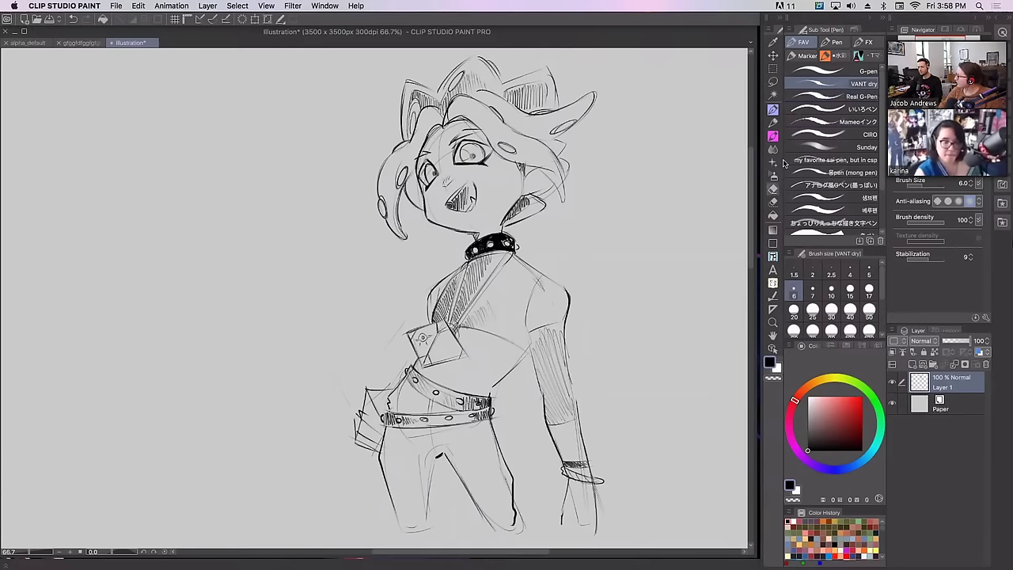
Erase the rough outer forearm line above the bracelet and redraw it as a cleaner, darker contour
{"action": "key", "text": "e"}
{"action": "mouse_move", "coordinate": [579, 436]}
{"action": "left_mouse_down"}
{"action": "mouse_move", "coordinate": [586, 410]}
{"action": "mouse_move", "coordinate": [582, 457]}
{"action": "mouse_move", "coordinate": [595, 474]}
{"action": "left_mouse_up"}
{"action": "left_click", "coordinate": [772, 111]}
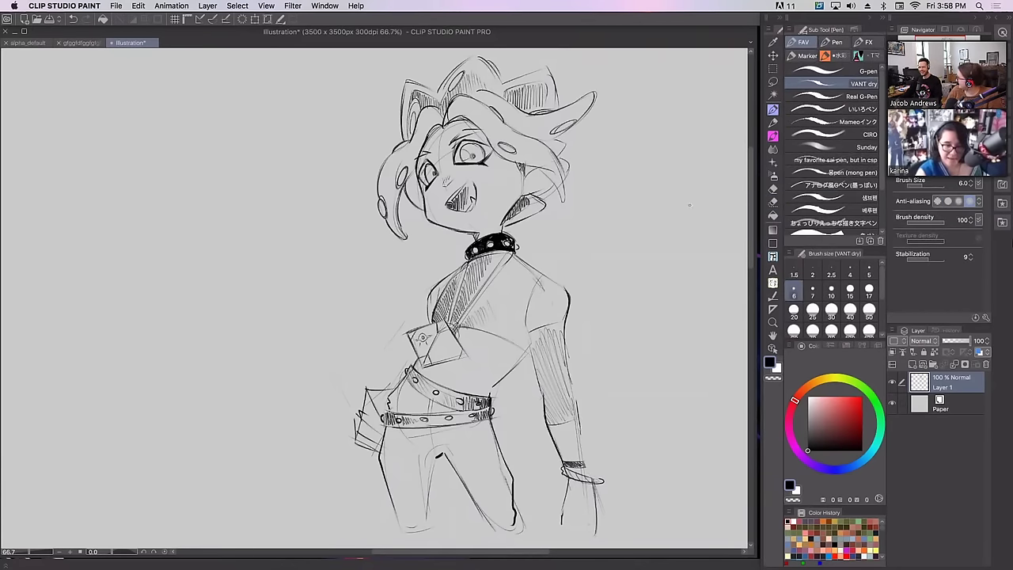
{"action": "left_click_drag", "start_coordinate": [576, 413], "coordinate": [587, 479]}
{"action": "left_click_drag", "start_coordinate": [576, 417], "coordinate": [586, 475]}
{"action": "left_click_drag", "start_coordinate": [579, 440], "coordinate": [587, 470]}
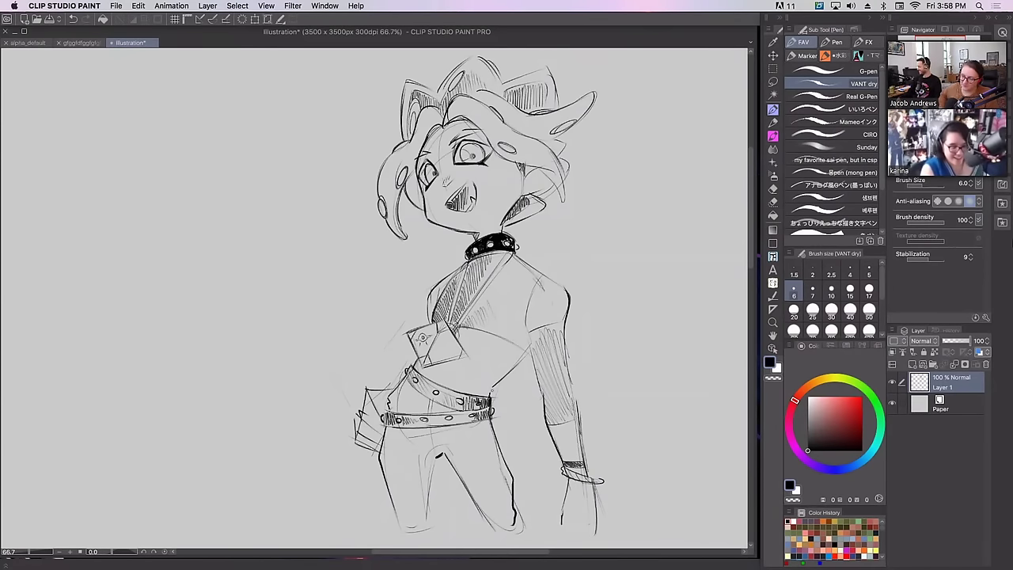
Move the whole character drawing toward the canvas's left side and slightly down, then return to the VANT dry pen
{"action": "key", "text": "k"}
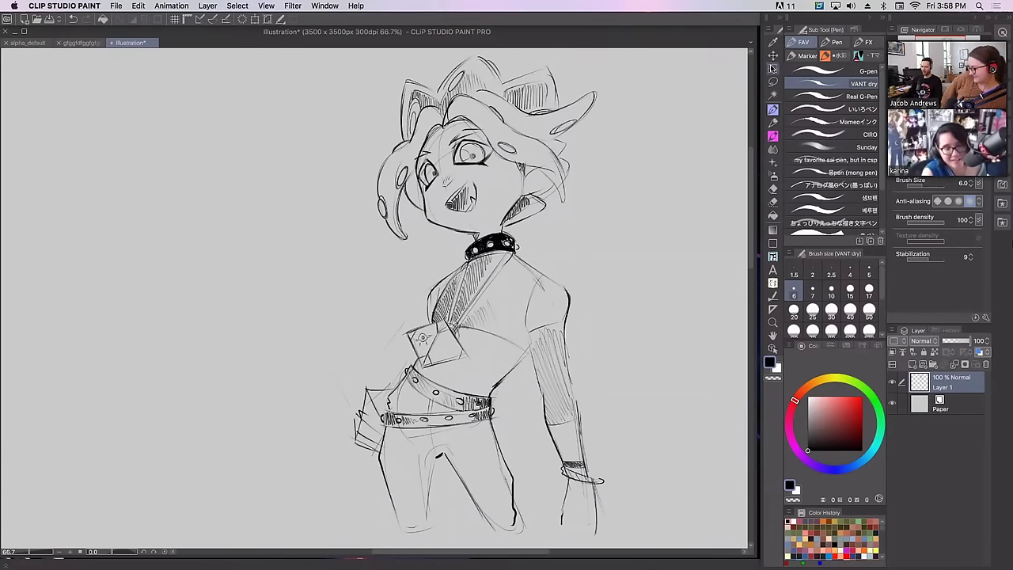
{"action": "left_click_drag", "start_coordinate": [433, 308], "coordinate": [239, 310]}
{"action": "left_click", "coordinate": [772, 109]}
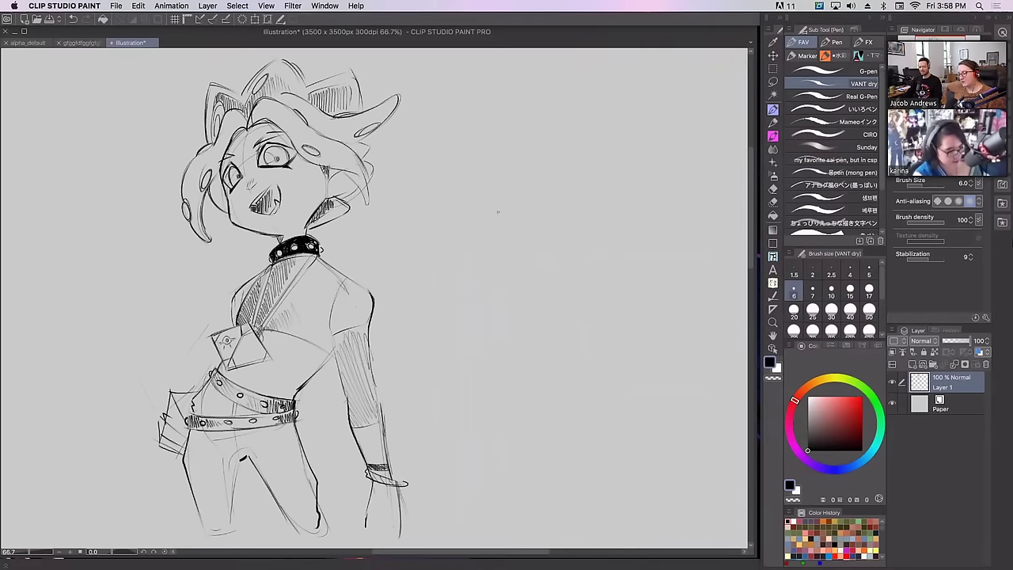
{"action": "mouse_move", "coordinate": [510, 192]}
{"action": "left_mouse_down"}
{"action": "mouse_move", "coordinate": [538, 169]}
{"action": "mouse_move", "coordinate": [486, 220]}
{"action": "mouse_move", "coordinate": [515, 135]}
{"action": "mouse_move", "coordinate": [577, 33]}
{"action": "left_mouse_up"}
{"action": "left_click", "coordinate": [772, 56]}
{"action": "left_click_drag", "start_coordinate": [294, 263], "coordinate": [245, 385]}
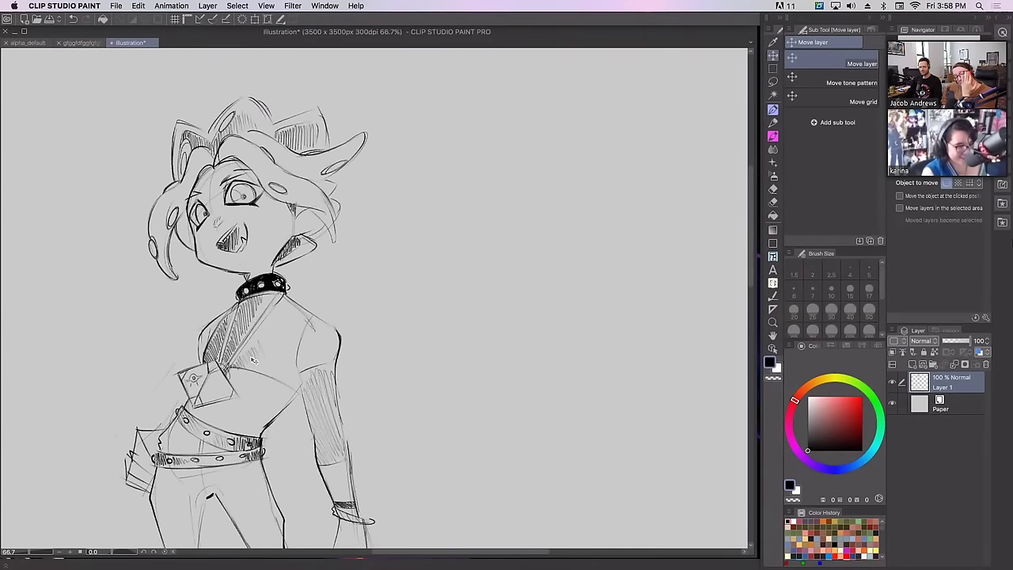
{"action": "left_click", "coordinate": [772, 109]}
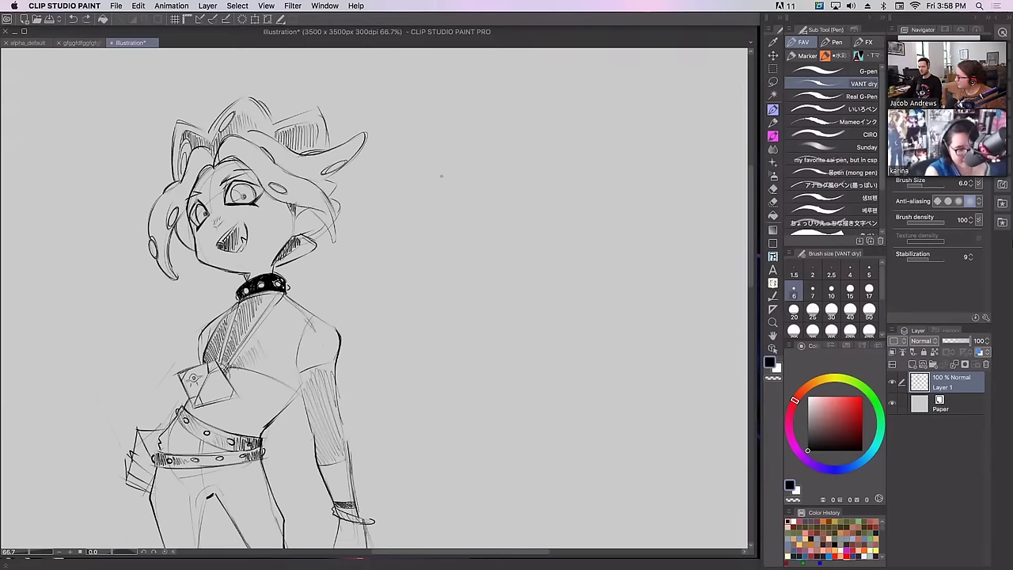
Sketch a light circle for a second head in the empty space beside the first character's head
{"action": "key", "text": "super+z"}
{"action": "mouse_move", "coordinate": [464, 74]}
{"action": "left_mouse_down"}
{"action": "mouse_move", "coordinate": [506, 73]}
{"action": "mouse_move", "coordinate": [466, 193]}
{"action": "left_mouse_up"}
{"action": "key", "text": "super+z"}
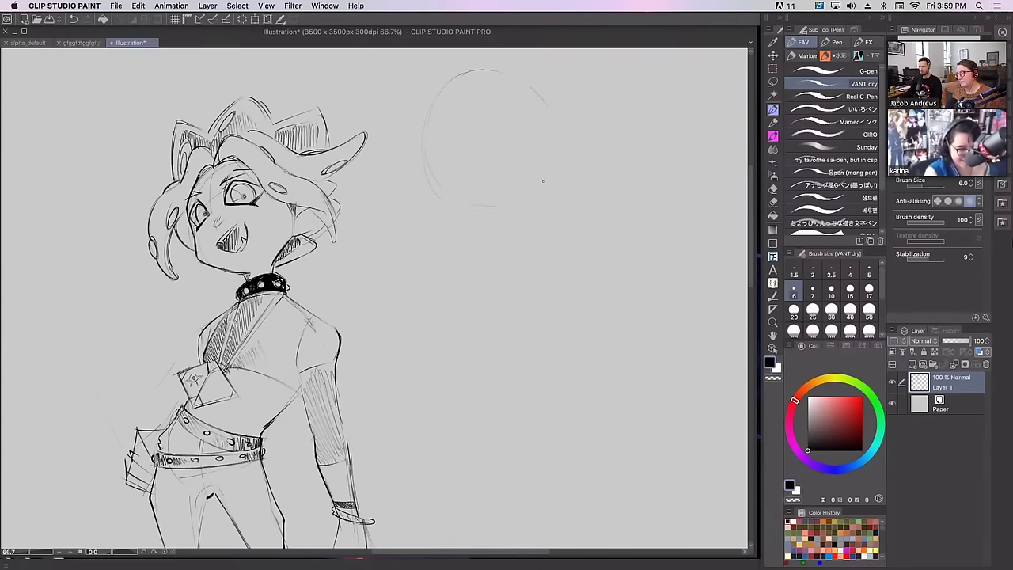
{"action": "key", "text": "super+z"}
{"action": "mouse_move", "coordinate": [458, 204]}
{"action": "left_mouse_down"}
{"action": "mouse_move", "coordinate": [498, 209]}
{"action": "mouse_move", "coordinate": [551, 168]}
{"action": "left_mouse_up"}
{"action": "key", "text": "super+z"}
{"action": "left_click_drag", "start_coordinate": [522, 87], "coordinate": [546, 124]}
{"action": "key", "text": "super+z"}
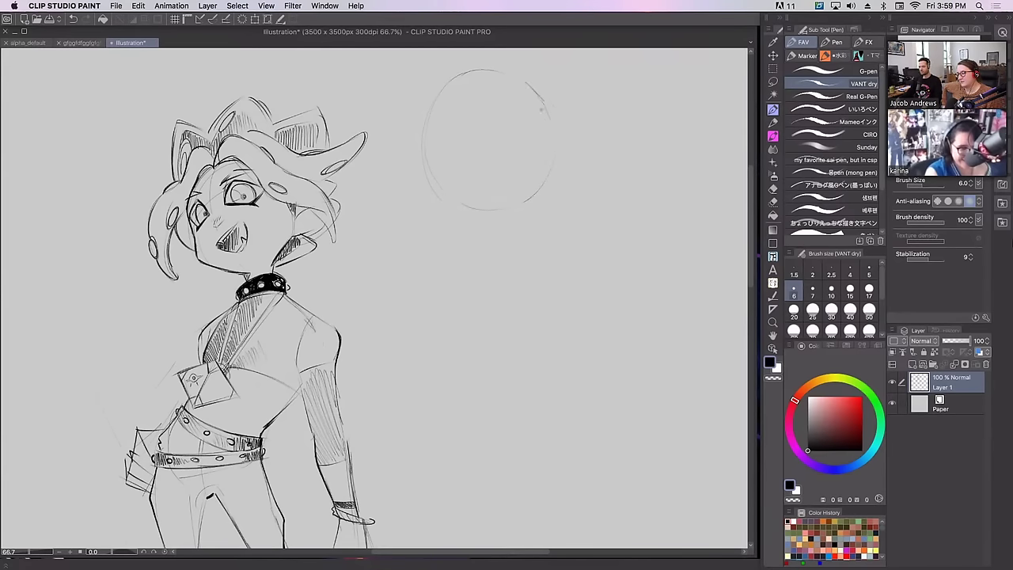
{"action": "key", "text": "ctrl+z"}
{"action": "left_click_drag", "start_coordinate": [521, 79], "coordinate": [542, 101]}
{"action": "key", "text": "ctrl+z"}
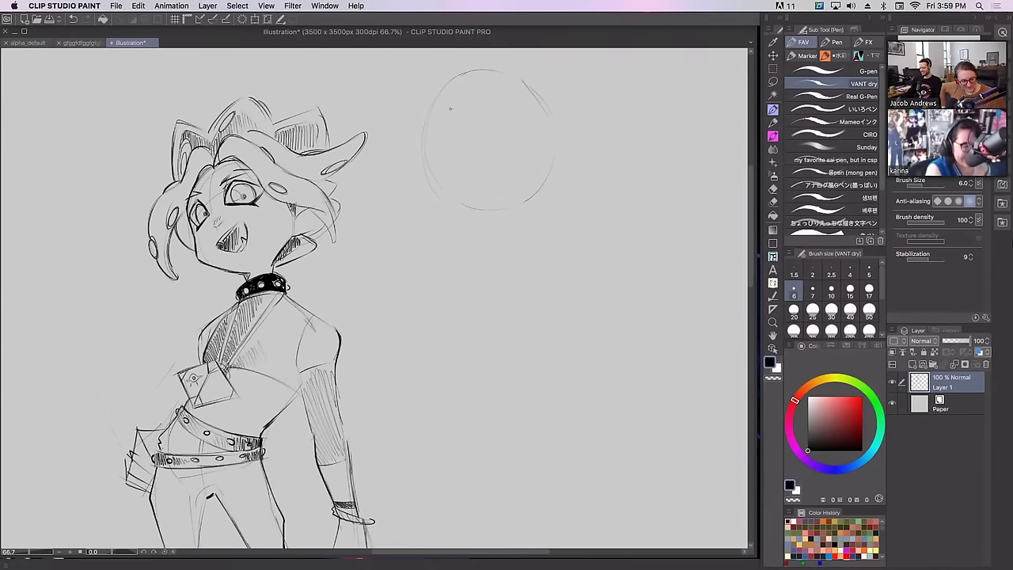
{"action": "mouse_move", "coordinate": [439, 102]}
{"action": "left_mouse_down"}
{"action": "mouse_move", "coordinate": [450, 204]}
{"action": "mouse_move", "coordinate": [438, 103]}
{"action": "mouse_move", "coordinate": [452, 189]}
{"action": "left_mouse_up"}
{"action": "key", "text": "super+z"}
{"action": "key", "text": "super+z"}
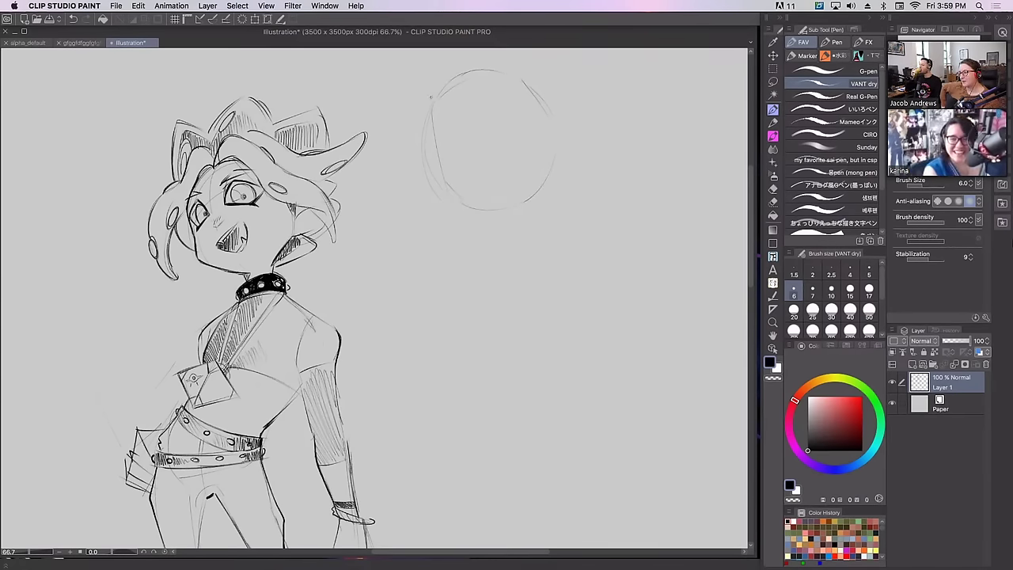
{"action": "key", "text": "super+z"}
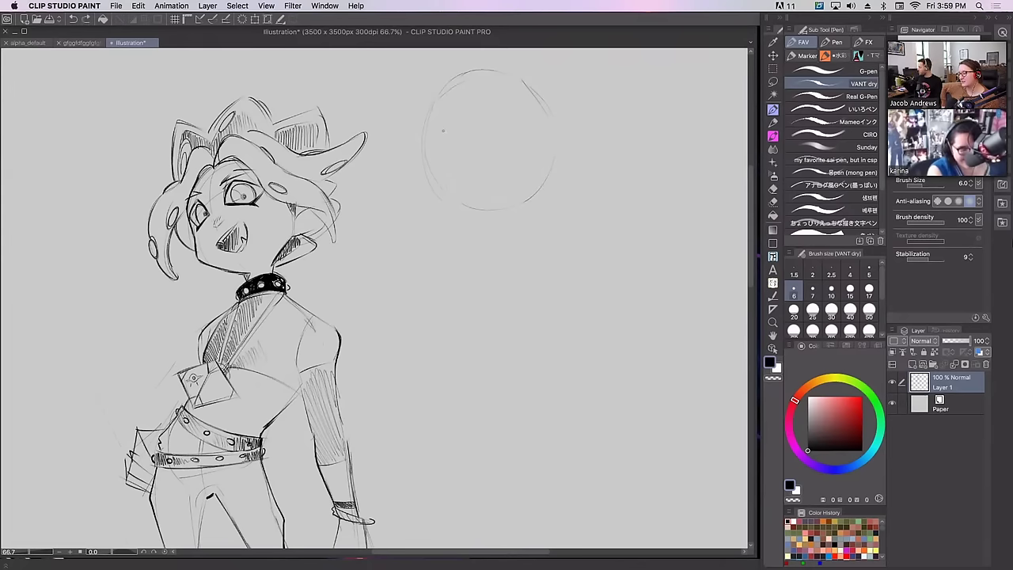
Shape the second head's cheeks and jaw over the circle, and add a tilted centre line and curved brow guides
{"action": "left_click_drag", "start_coordinate": [435, 111], "coordinate": [467, 213]}
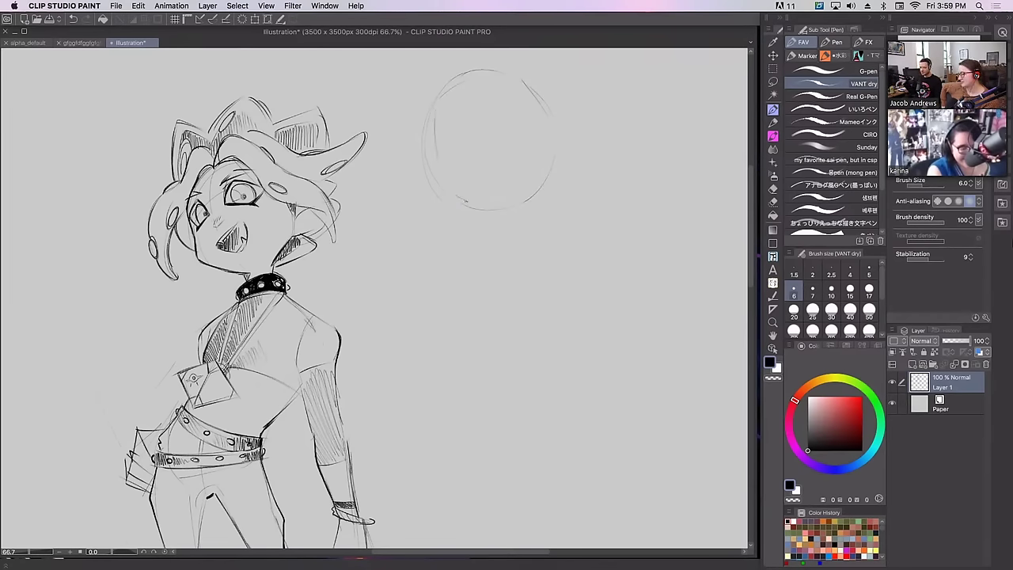
{"action": "left_click_drag", "start_coordinate": [539, 99], "coordinate": [544, 128]}
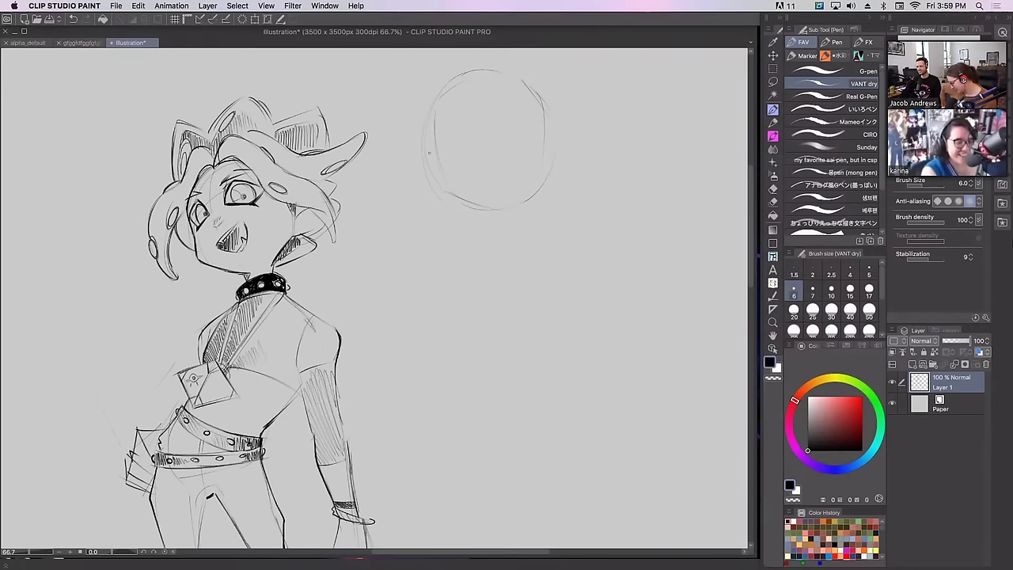
{"action": "mouse_move", "coordinate": [439, 184]}
{"action": "left_mouse_down"}
{"action": "mouse_move", "coordinate": [472, 202]}
{"action": "mouse_move", "coordinate": [531, 192]}
{"action": "mouse_move", "coordinate": [536, 90]}
{"action": "left_mouse_up"}
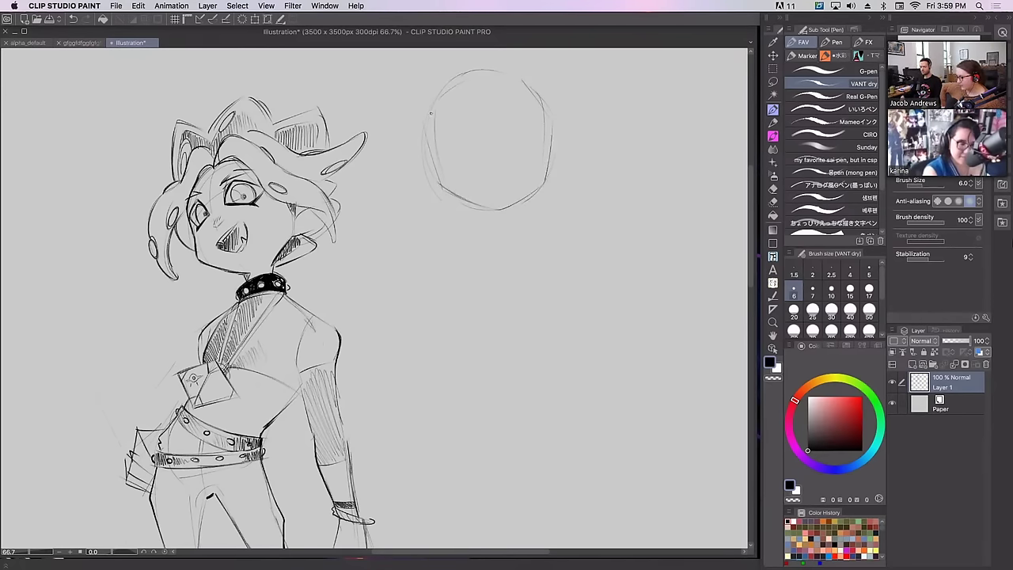
{"action": "mouse_move", "coordinate": [428, 112]}
{"action": "left_mouse_down"}
{"action": "mouse_move", "coordinate": [482, 68]}
{"action": "mouse_move", "coordinate": [561, 119]}
{"action": "mouse_move", "coordinate": [553, 112]}
{"action": "mouse_move", "coordinate": [531, 183]}
{"action": "mouse_move", "coordinate": [548, 165]}
{"action": "left_mouse_up"}
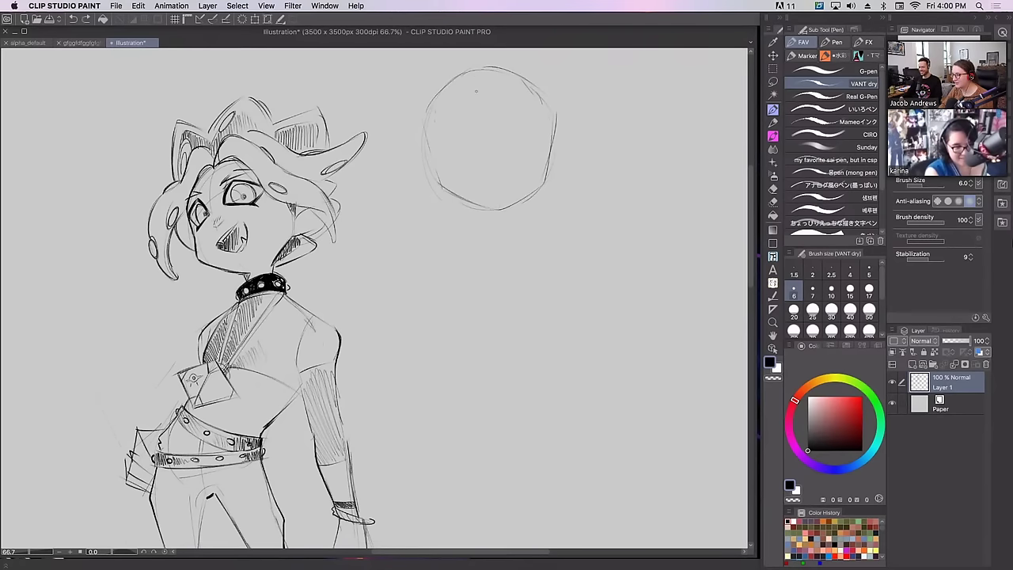
{"action": "left_click_drag", "start_coordinate": [477, 70], "coordinate": [494, 190]}
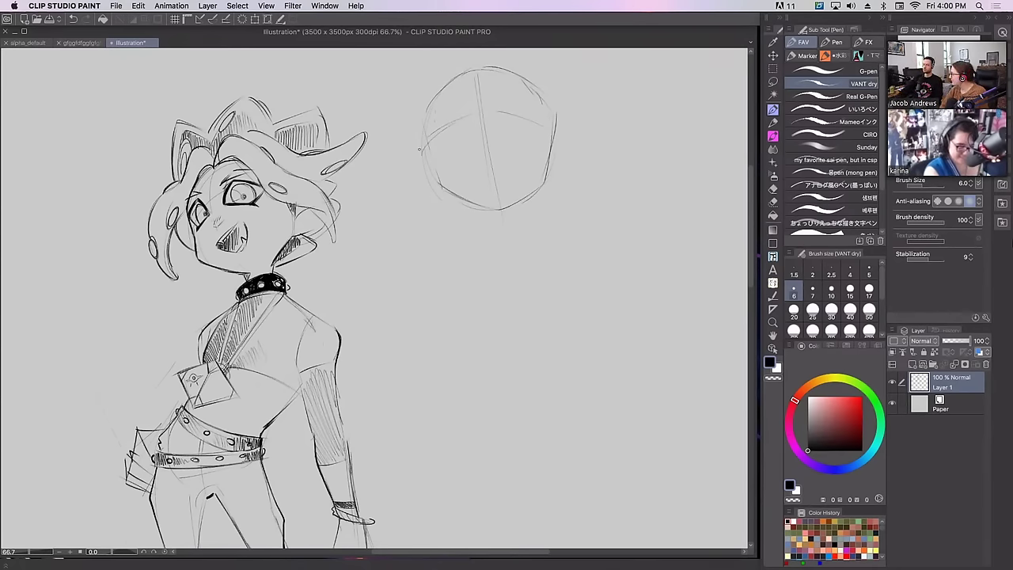
Draw long pointed ears on both sides of the second head and darken the face edge beside one ear
{"action": "left_click_drag", "start_coordinate": [422, 155], "coordinate": [379, 181]}
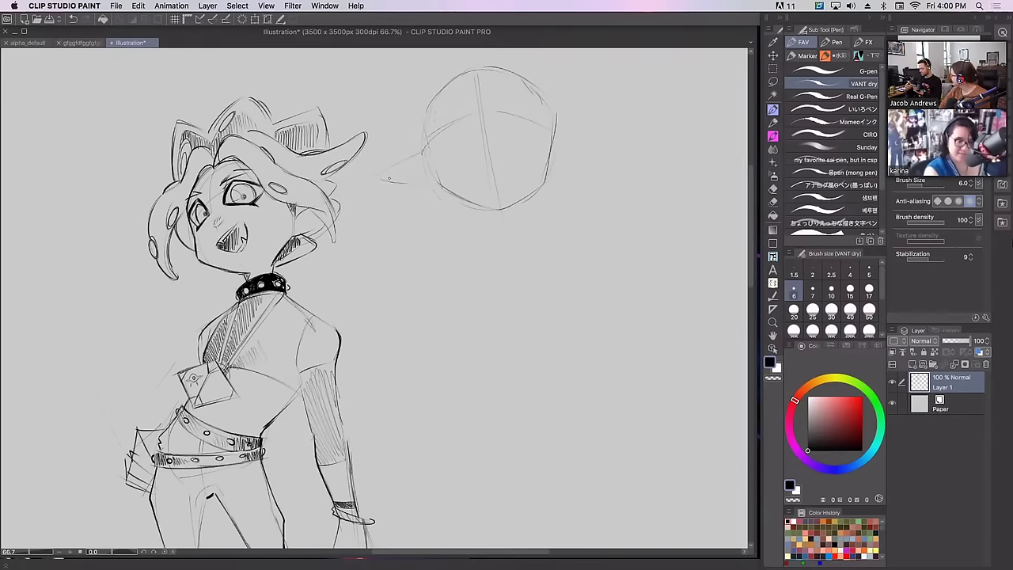
{"action": "left_click_drag", "start_coordinate": [556, 140], "coordinate": [590, 148]}
{"action": "left_click_drag", "start_coordinate": [557, 171], "coordinate": [605, 165]}
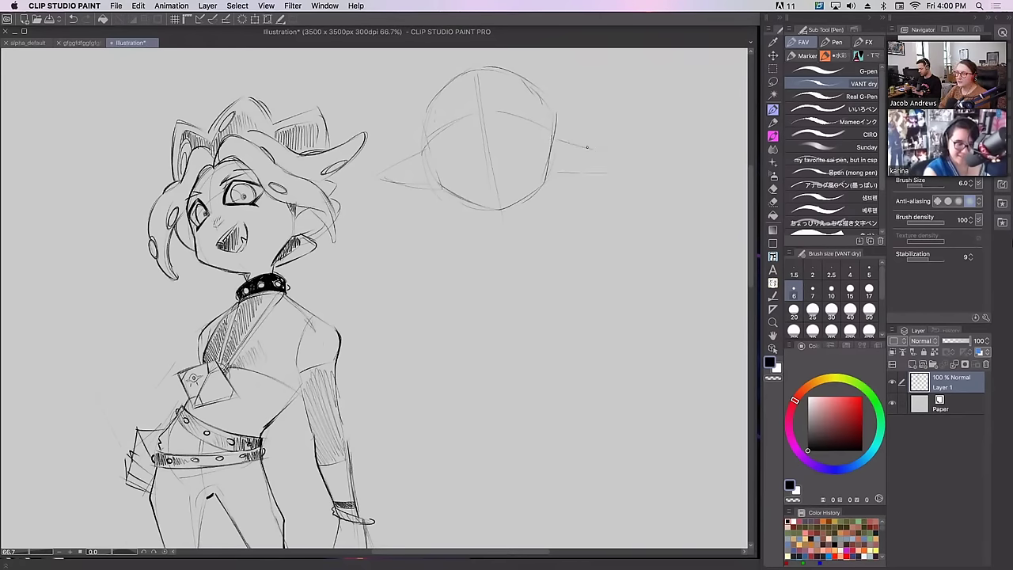
{"action": "left_click_drag", "start_coordinate": [574, 144], "coordinate": [606, 149]}
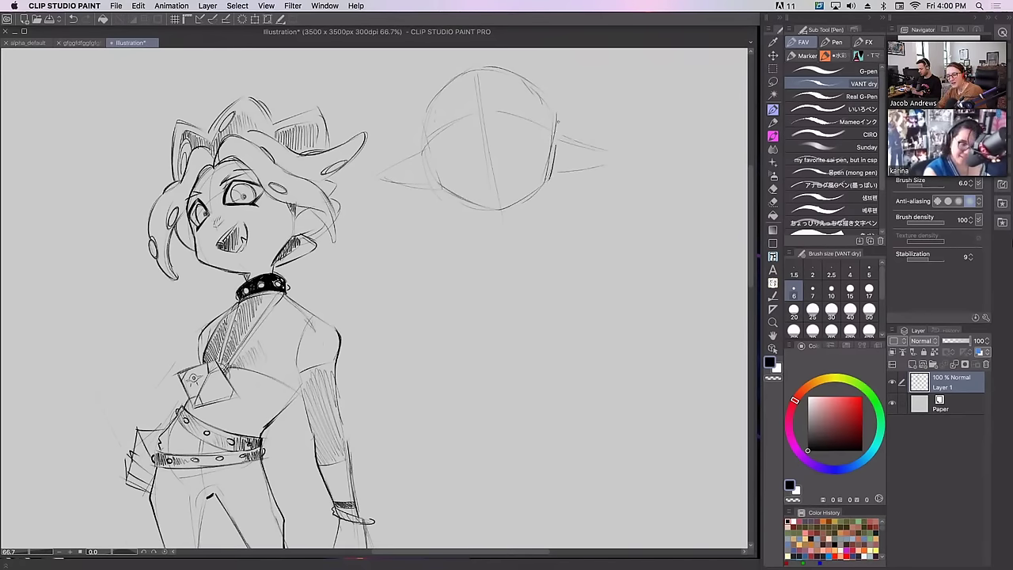
{"action": "left_click_drag", "start_coordinate": [555, 128], "coordinate": [549, 182]}
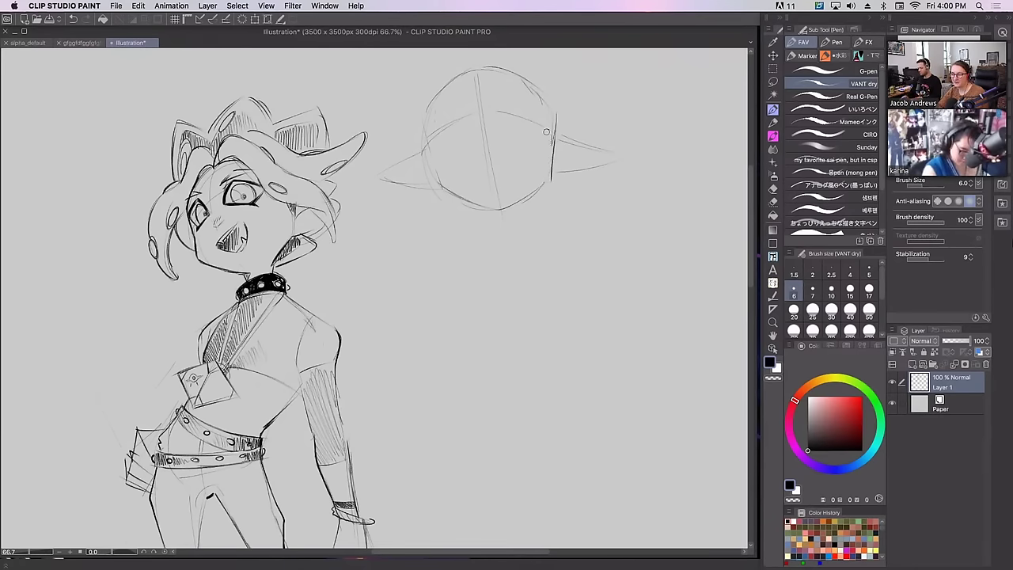
Sketch the second head's fringe, a long vertical side strand and a loose outer hair contour over the crown
{"action": "left_click_drag", "start_coordinate": [442, 118], "coordinate": [470, 111]}
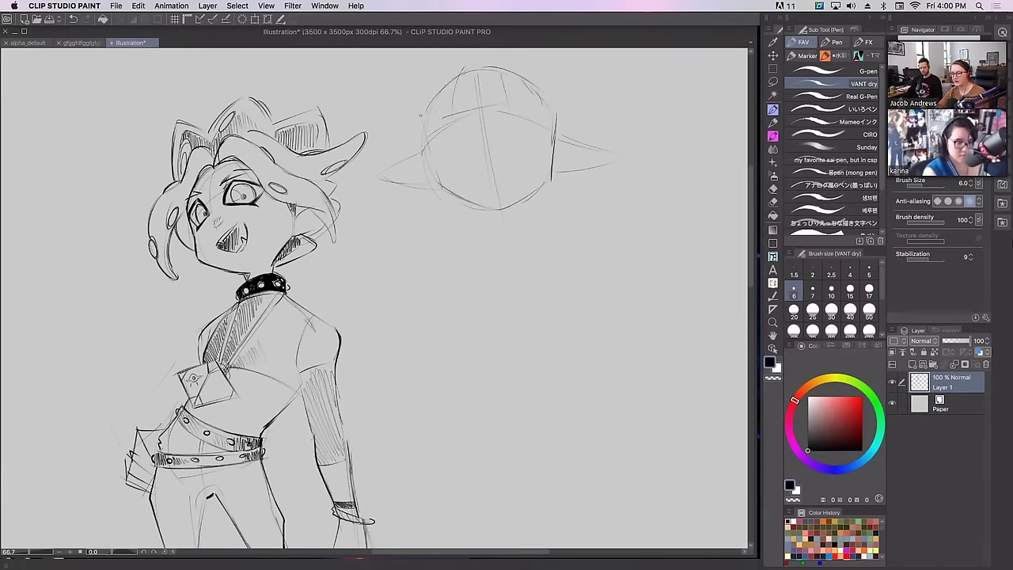
{"action": "left_click_drag", "start_coordinate": [425, 103], "coordinate": [422, 210]}
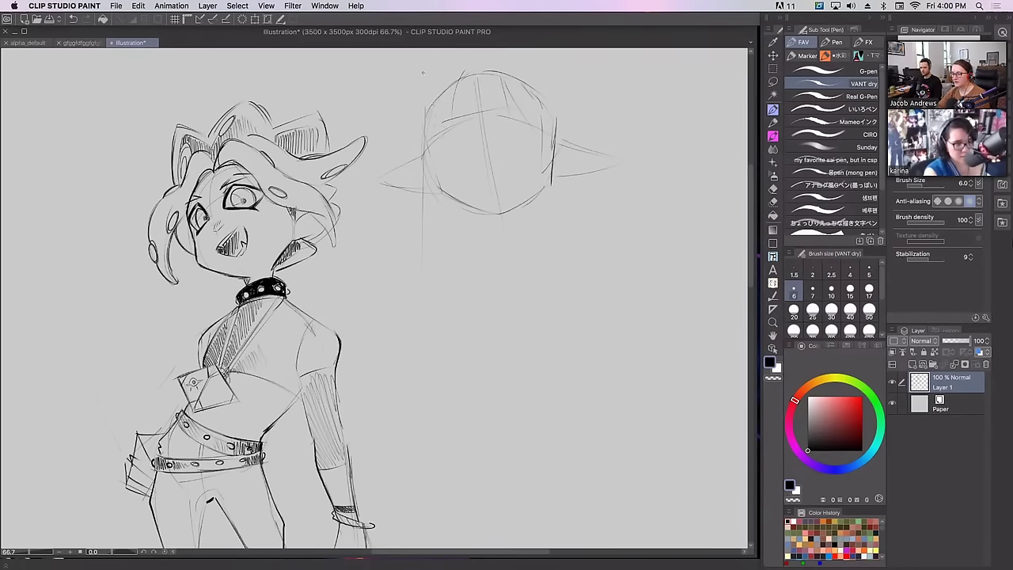
{"action": "left_click_drag", "start_coordinate": [455, 68], "coordinate": [433, 86]}
{"action": "left_click_drag", "start_coordinate": [427, 87], "coordinate": [395, 152]}
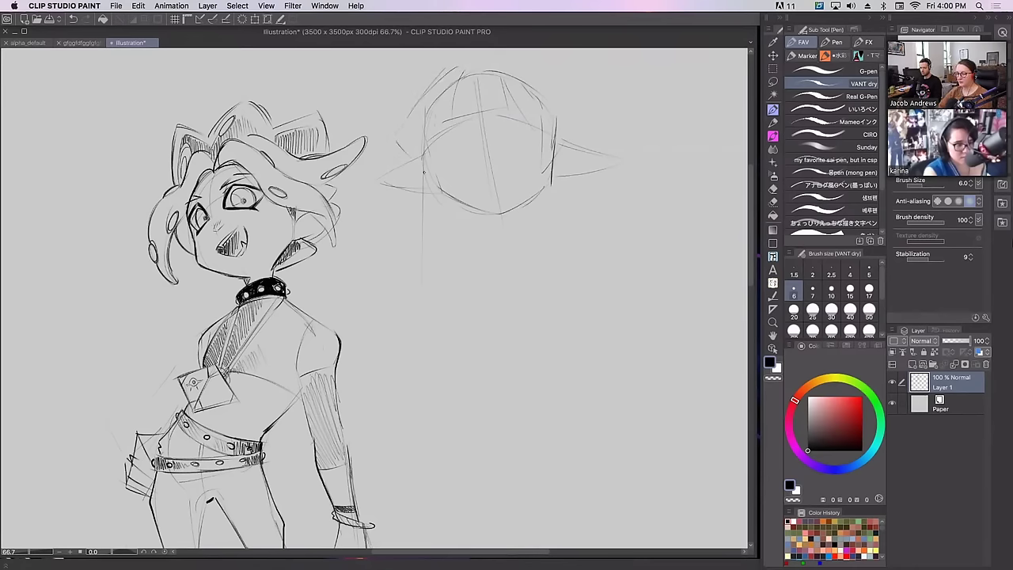
{"action": "left_click_drag", "start_coordinate": [475, 56], "coordinate": [500, 65]}
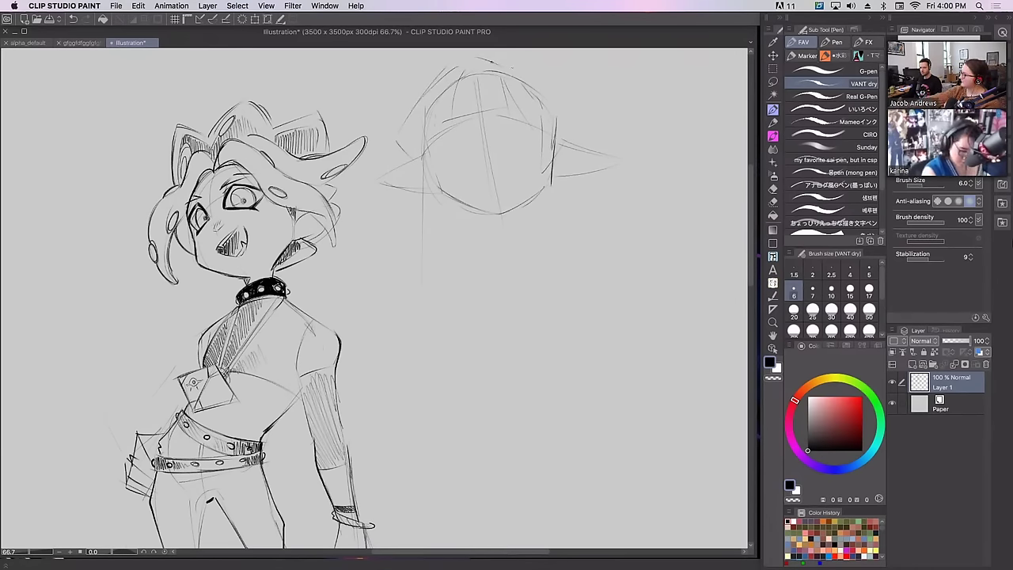
{"action": "left_click_drag", "start_coordinate": [468, 62], "coordinate": [544, 78]}
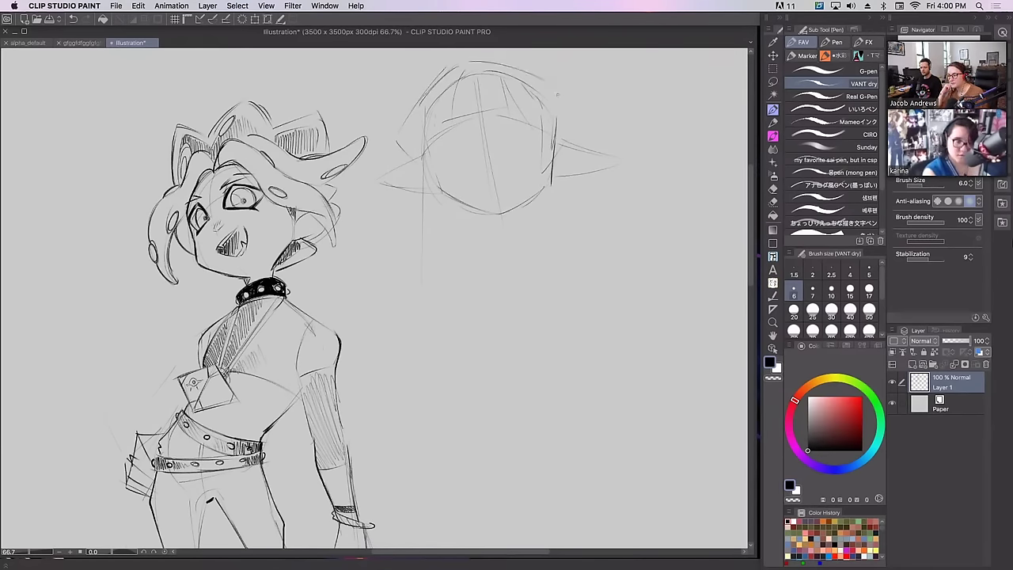
{"action": "left_click_drag", "start_coordinate": [554, 82], "coordinate": [574, 106]}
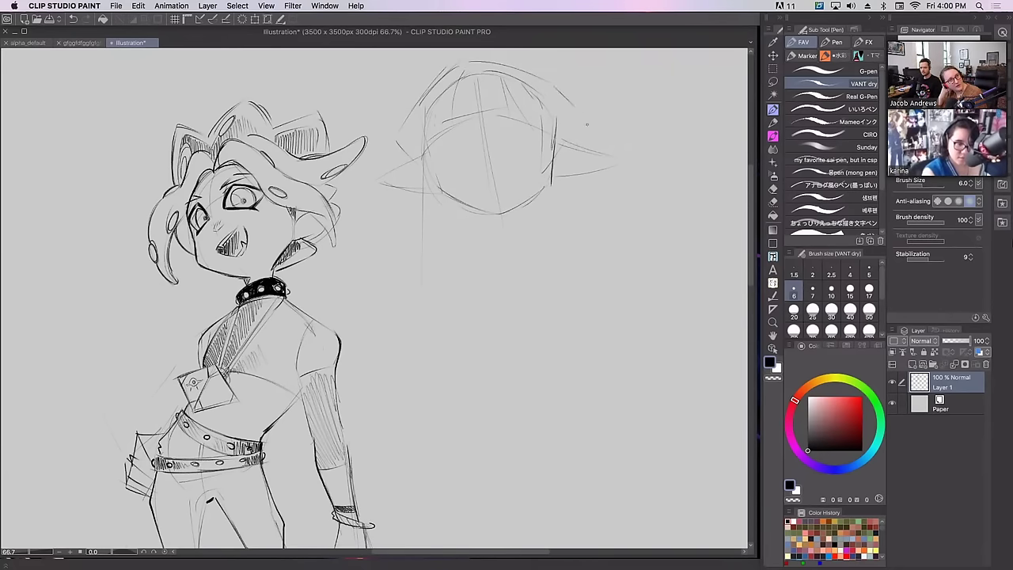
{"action": "left_click_drag", "start_coordinate": [575, 117], "coordinate": [578, 140]}
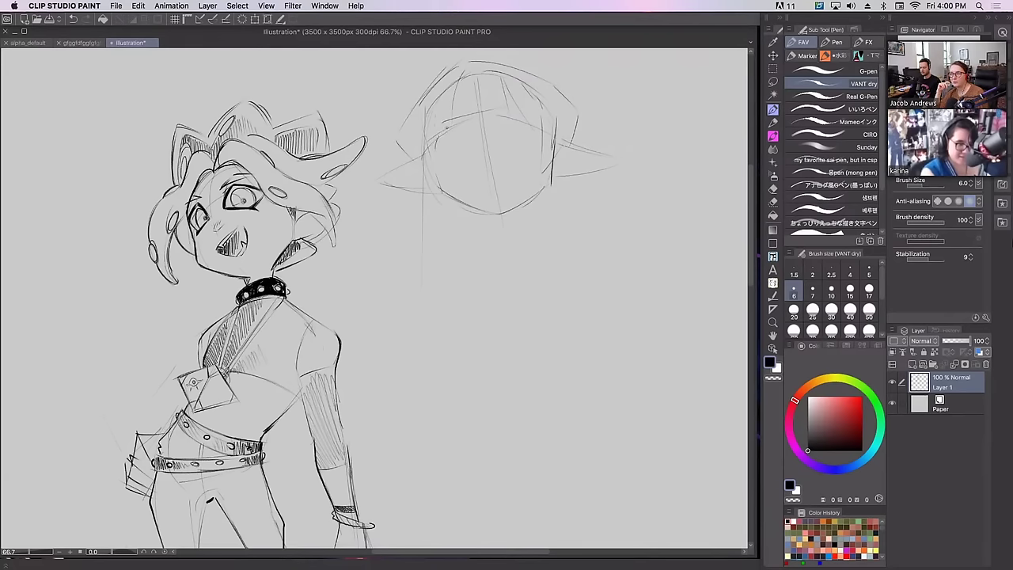
Draw the second face's first eye with a curved upper lid, a lower lid and an iris
{"action": "left_click_drag", "start_coordinate": [438, 132], "coordinate": [462, 127]}
{"action": "left_click_drag", "start_coordinate": [450, 125], "coordinate": [470, 132]}
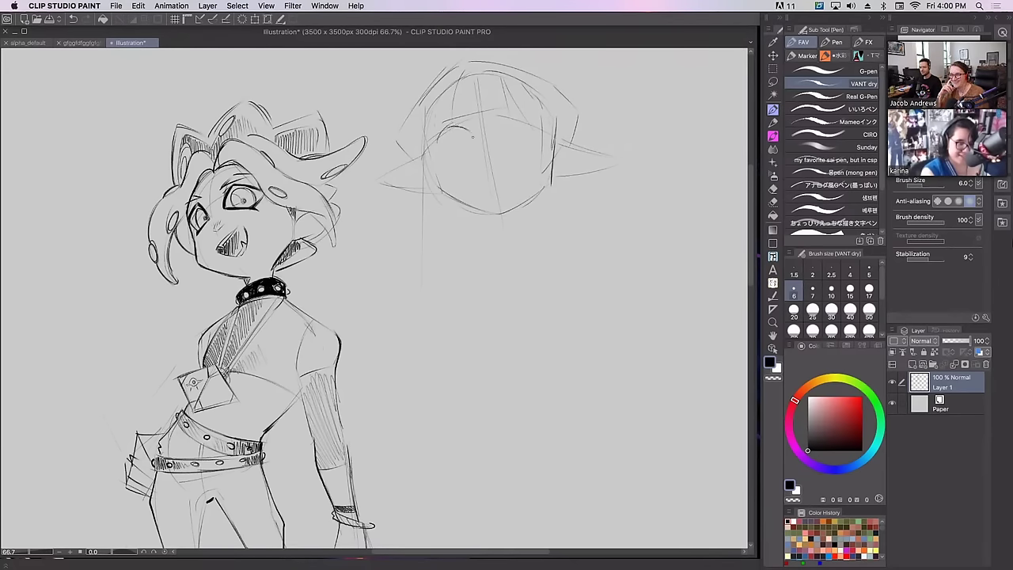
{"action": "left_click_drag", "start_coordinate": [440, 132], "coordinate": [436, 149]}
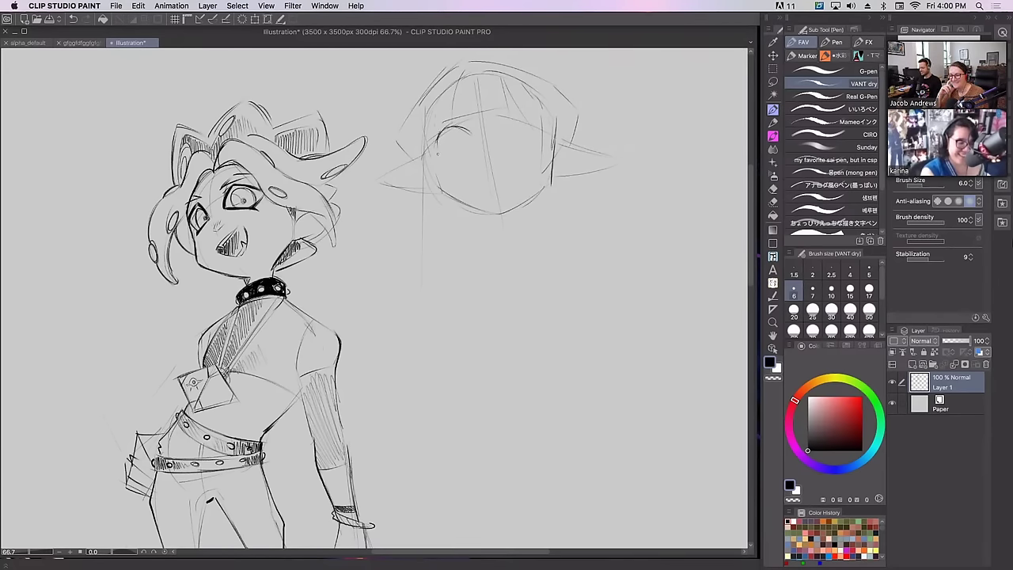
{"action": "key", "text": "super+z"}
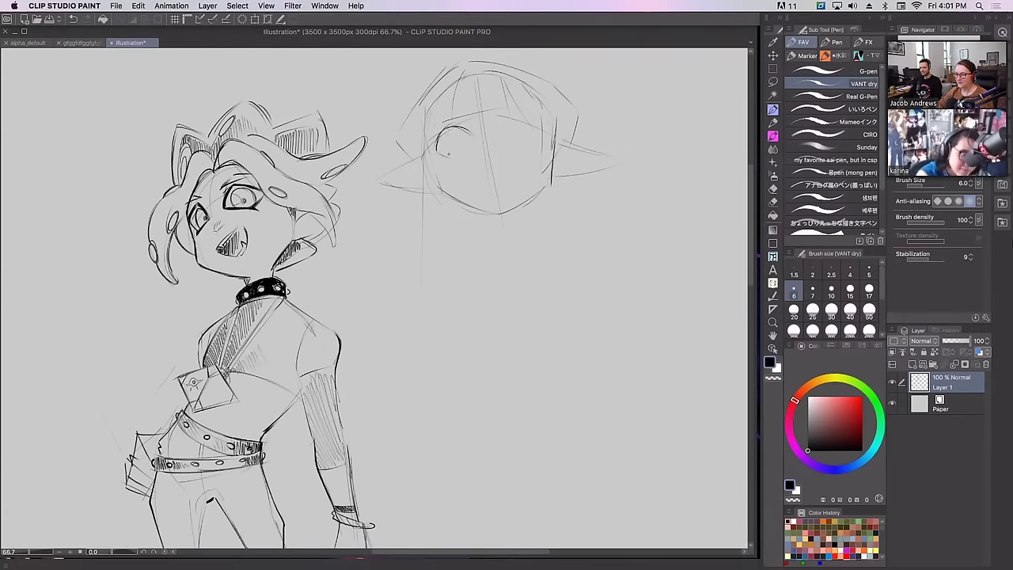
{"action": "mouse_move", "coordinate": [436, 155]}
{"action": "left_mouse_down"}
{"action": "mouse_move", "coordinate": [453, 155]}
{"action": "mouse_move", "coordinate": [458, 141]}
{"action": "left_mouse_up"}
{"action": "key", "text": "super+z"}
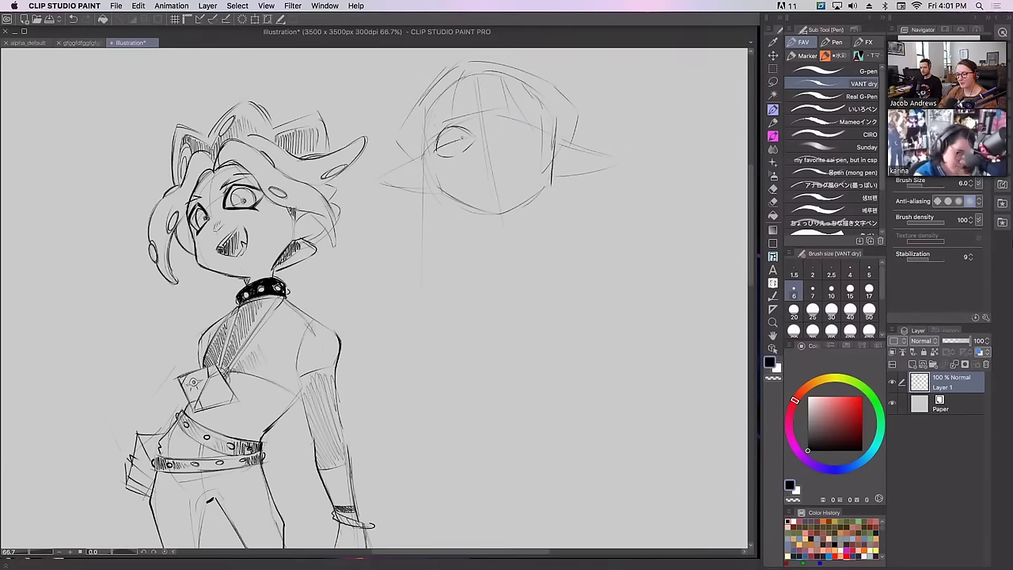
{"action": "left_click_drag", "start_coordinate": [457, 141], "coordinate": [453, 155]}
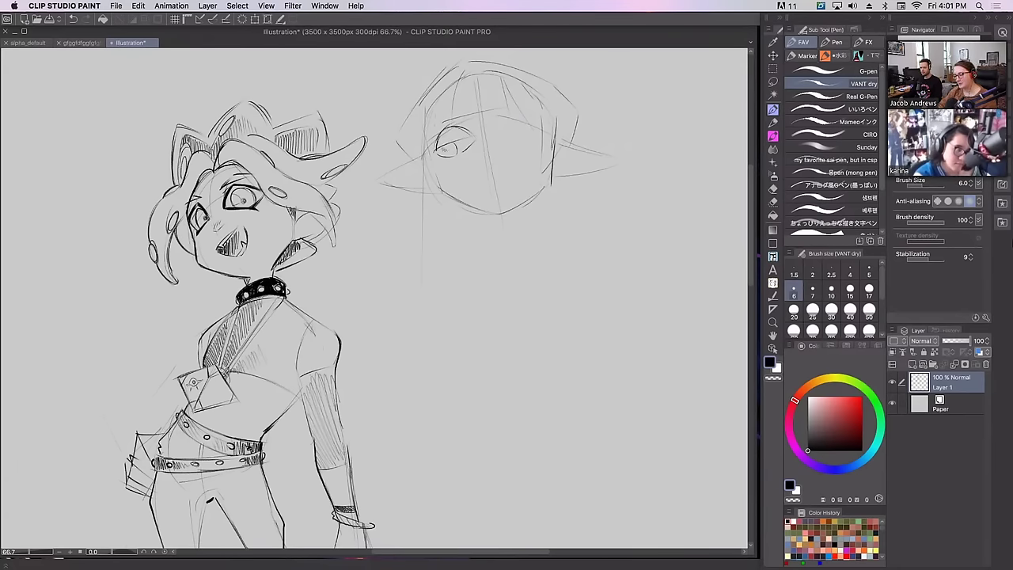
Sketch a low eyebrow line above the second face's eye and undo the heavy stroke at its outer end
{"action": "key", "text": "super+z"}
{"action": "mouse_move", "coordinate": [436, 124]}
{"action": "left_mouse_down"}
{"action": "mouse_move", "coordinate": [475, 128]}
{"action": "mouse_move", "coordinate": [466, 127]}
{"action": "left_mouse_up"}
{"action": "key", "text": "super+z"}
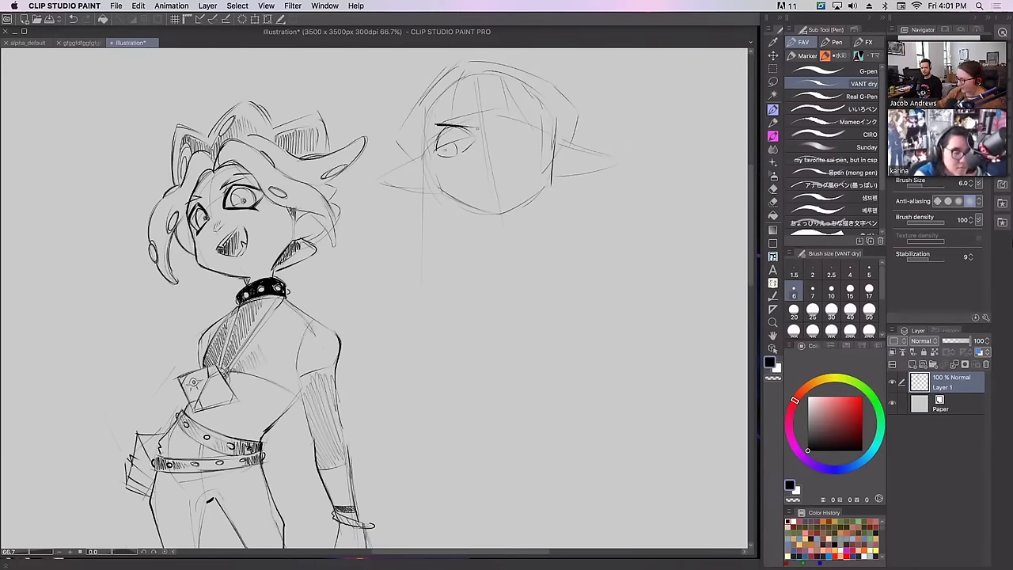
{"action": "key", "text": "super+z"}
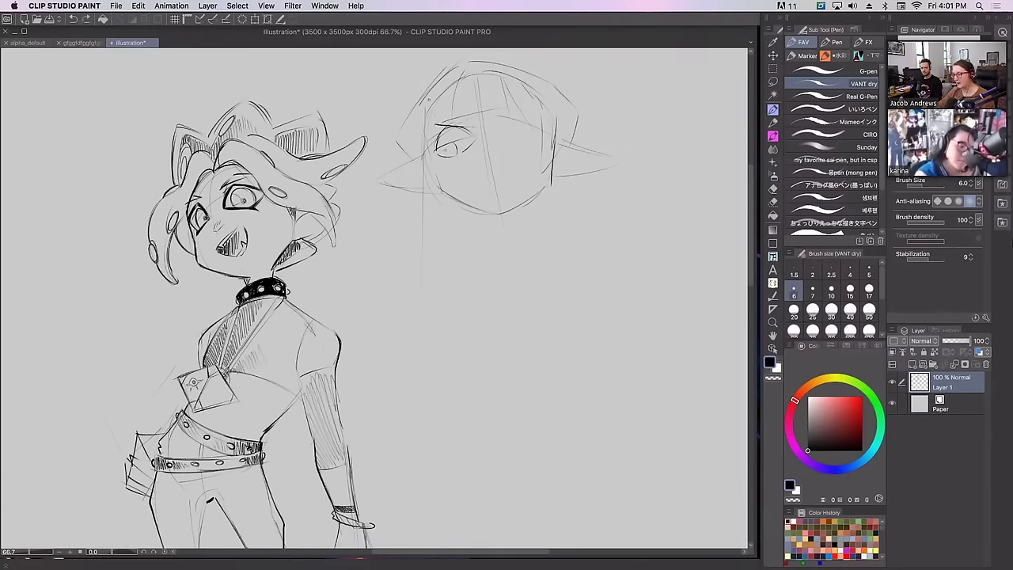
Draw short oval eyebrows on the second face, one above the finished eye and one on the other side
{"action": "left_click_drag", "start_coordinate": [459, 126], "coordinate": [476, 126]}
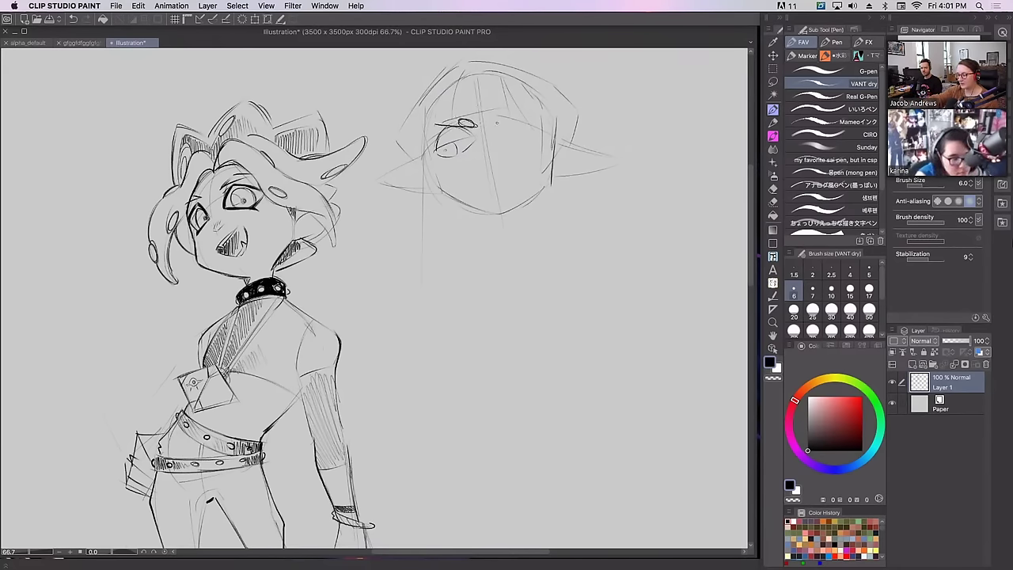
{"action": "key", "text": "super+z"}
{"action": "left_click_drag", "start_coordinate": [468, 120], "coordinate": [507, 111]}
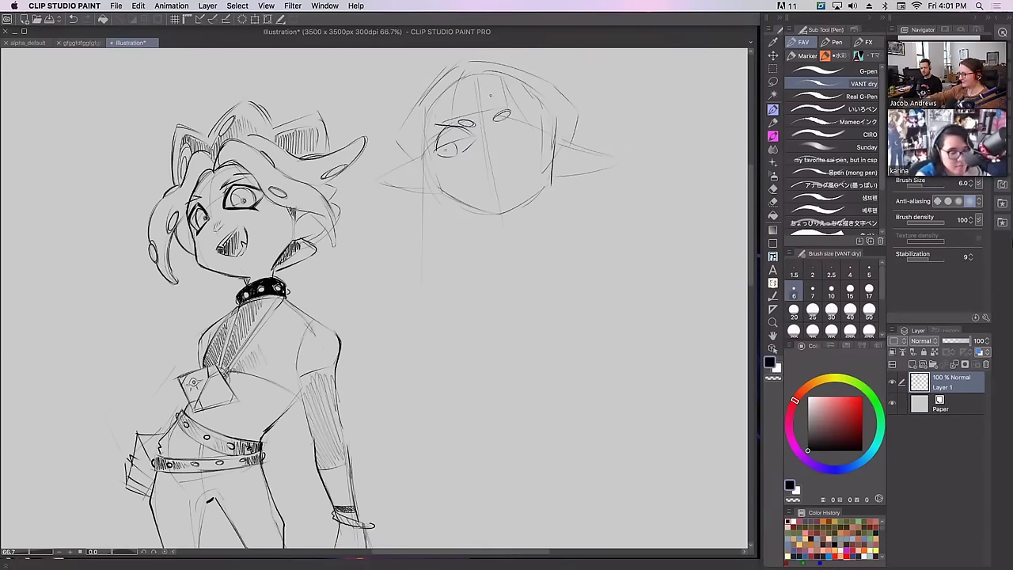
Remove the trial mouth line and mark the second face's nose with small nostril marks and a short bridge line
{"action": "left_click_drag", "start_coordinate": [493, 181], "coordinate": [511, 175]}
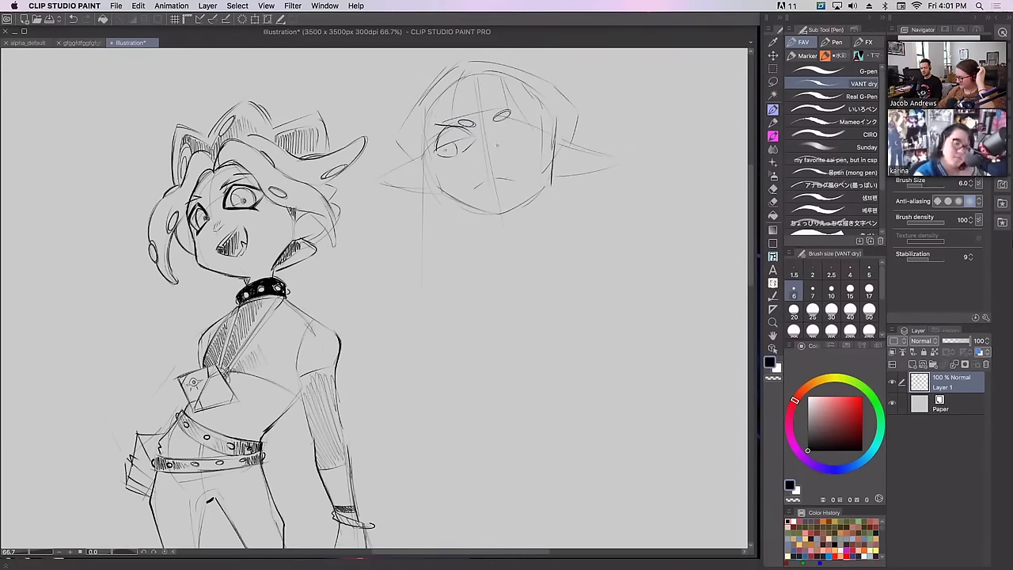
{"action": "key", "text": "super+z"}
{"action": "left_click_drag", "start_coordinate": [484, 161], "coordinate": [488, 162]}
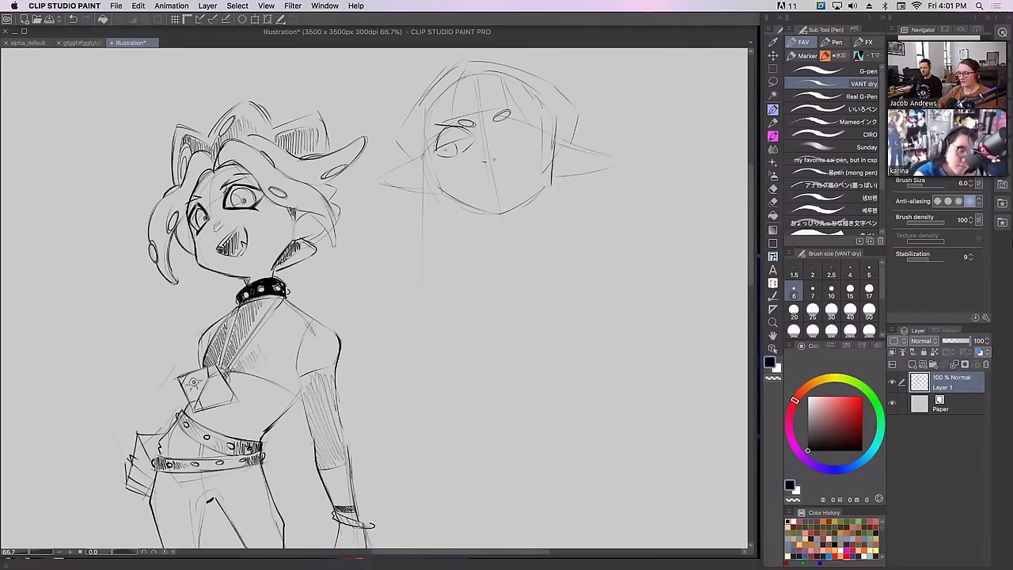
{"action": "key", "text": "super+z"}
{"action": "left_click", "coordinate": [497, 158]}
{"action": "key", "text": "super+z"}
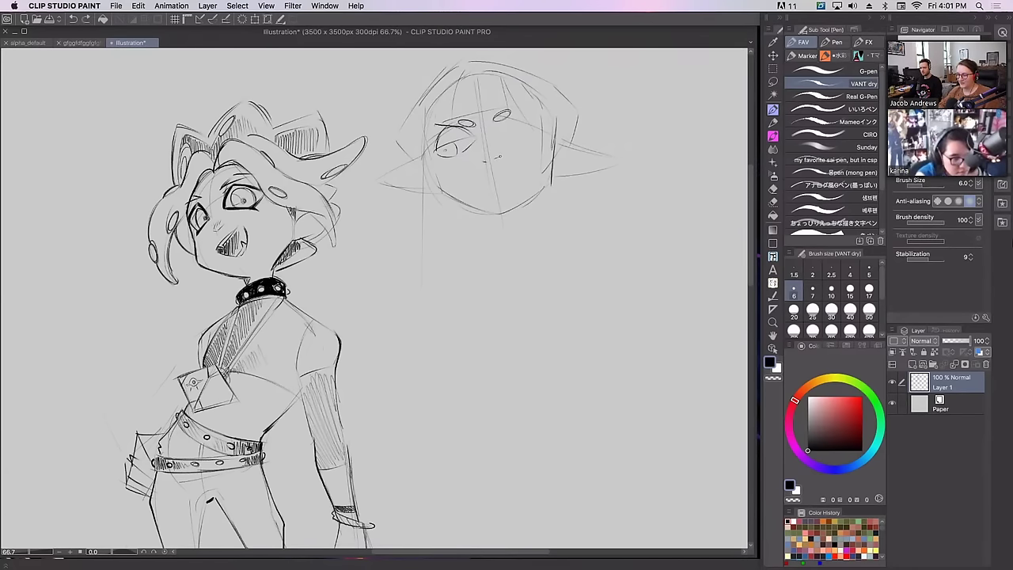
{"action": "left_click_drag", "start_coordinate": [488, 149], "coordinate": [485, 158]}
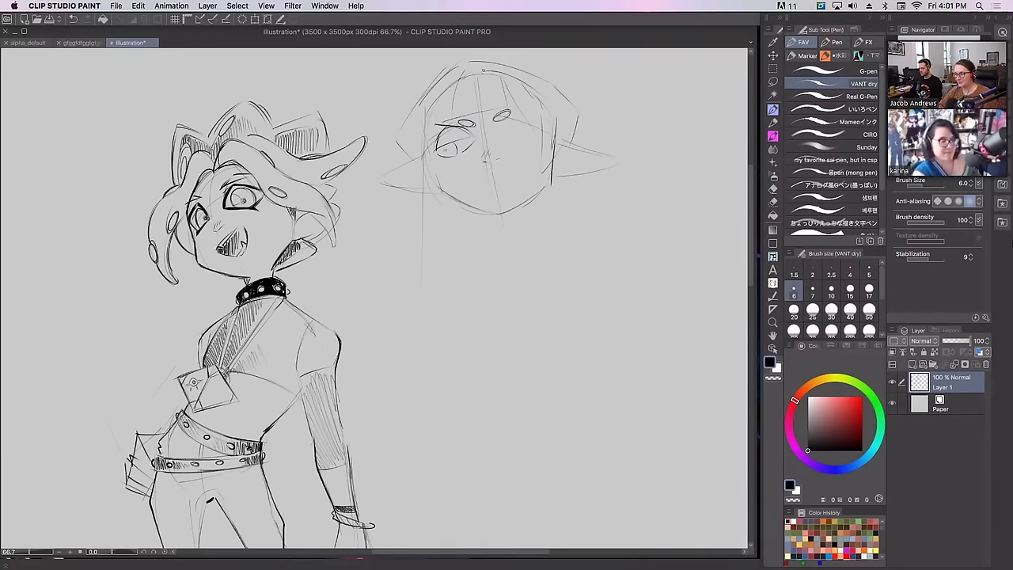
Lasso the whole second head, scale it down to 97 percent and clear the selection
{"action": "left_click", "coordinate": [773, 81]}
{"action": "mouse_move", "coordinate": [450, 316]}
{"action": "left_mouse_down"}
{"action": "mouse_move", "coordinate": [375, 198]}
{"action": "mouse_move", "coordinate": [537, 40]}
{"action": "mouse_move", "coordinate": [449, 320]}
{"action": "left_mouse_up"}
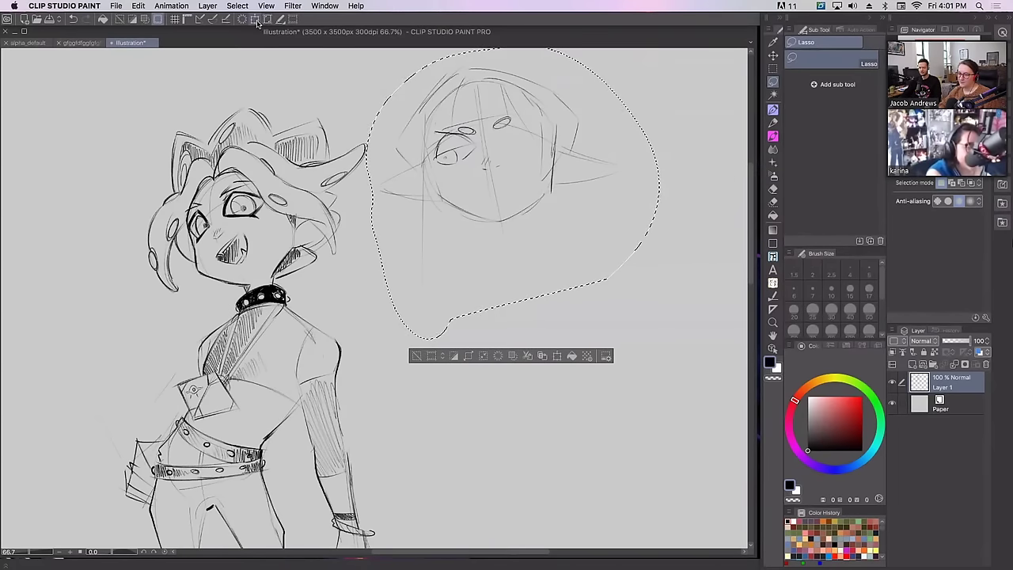
{"action": "key", "text": "super+t"}
{"action": "mouse_move", "coordinate": [659, 338]}
{"action": "left_mouse_down"}
{"action": "mouse_move", "coordinate": [646, 325]}
{"action": "mouse_move", "coordinate": [654, 341]}
{"action": "left_mouse_up"}
{"action": "left_click_drag", "start_coordinate": [592, 268], "coordinate": [588, 261]}
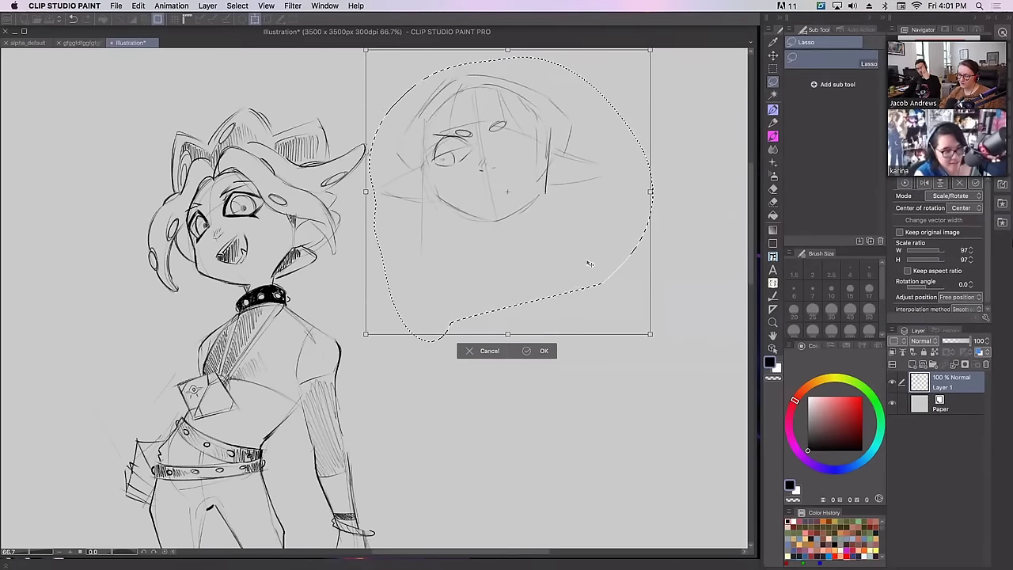
{"action": "left_click", "coordinate": [541, 351]}
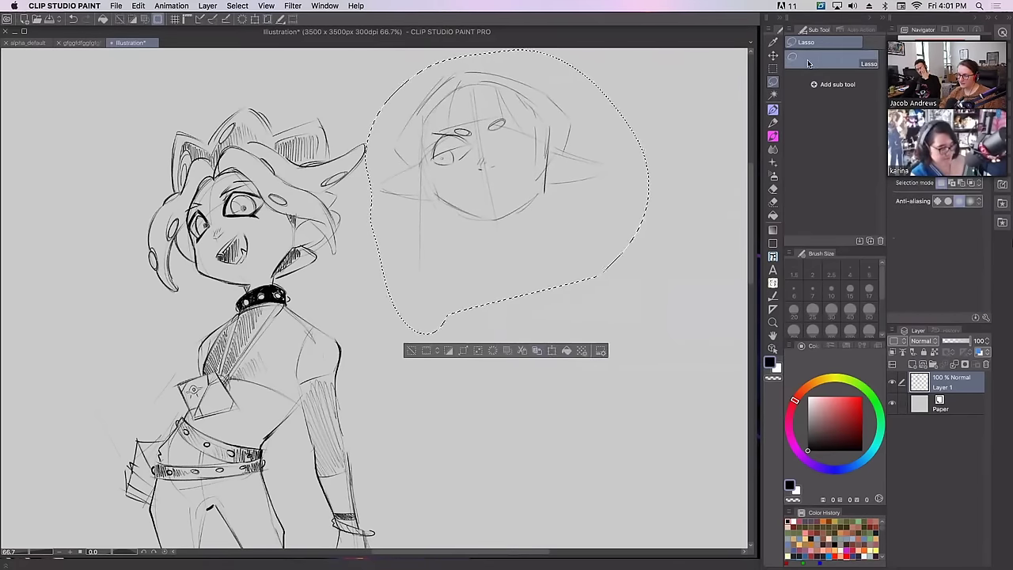
{"action": "key", "text": "ctrl+d"}
Redraw the second face's jaw and chin with a heavier line and add a short, flat, unsmiling mouth with the VANT dry pen
{"action": "key", "text": "p"}
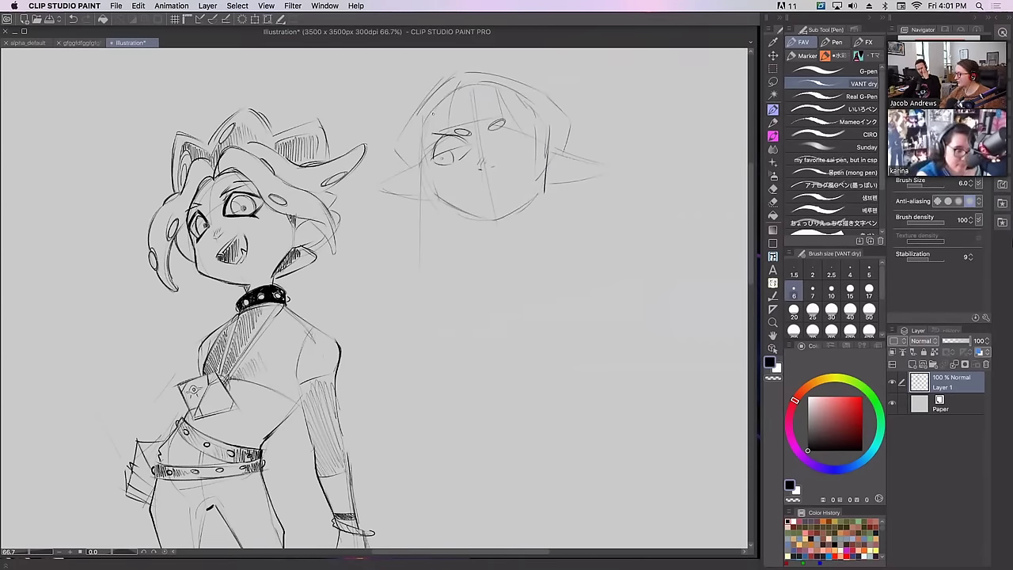
{"action": "left_click_drag", "start_coordinate": [486, 220], "coordinate": [518, 226]}
{"action": "key", "text": "super+z"}
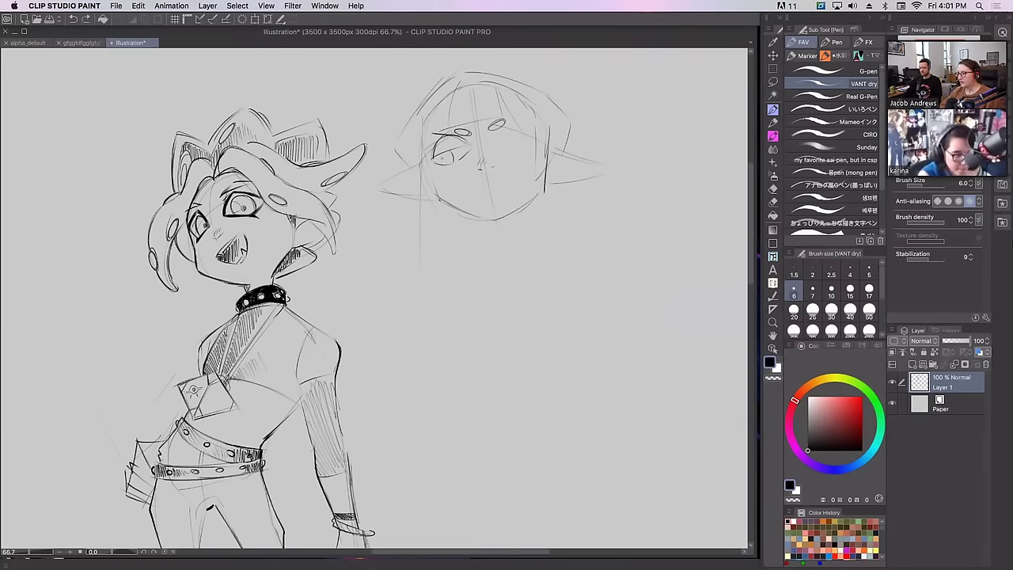
{"action": "mouse_move", "coordinate": [431, 185]}
{"action": "left_mouse_down"}
{"action": "mouse_move", "coordinate": [494, 215]}
{"action": "mouse_move", "coordinate": [490, 195]}
{"action": "mouse_move", "coordinate": [506, 207]}
{"action": "mouse_move", "coordinate": [489, 213]}
{"action": "mouse_move", "coordinate": [528, 199]}
{"action": "mouse_move", "coordinate": [492, 214]}
{"action": "mouse_move", "coordinate": [548, 166]}
{"action": "left_mouse_up"}
{"action": "key", "text": "super+z"}
{"action": "key", "text": "super+z"}
{"action": "key", "text": "super+z"}
{"action": "key", "text": "super+z"}
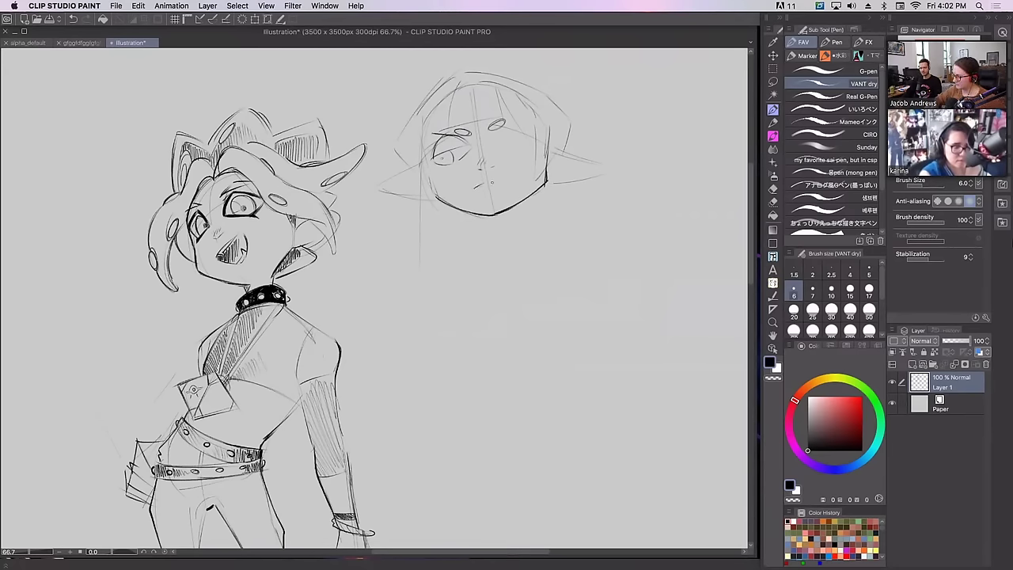
{"action": "left_click_drag", "start_coordinate": [491, 182], "coordinate": [509, 178]}
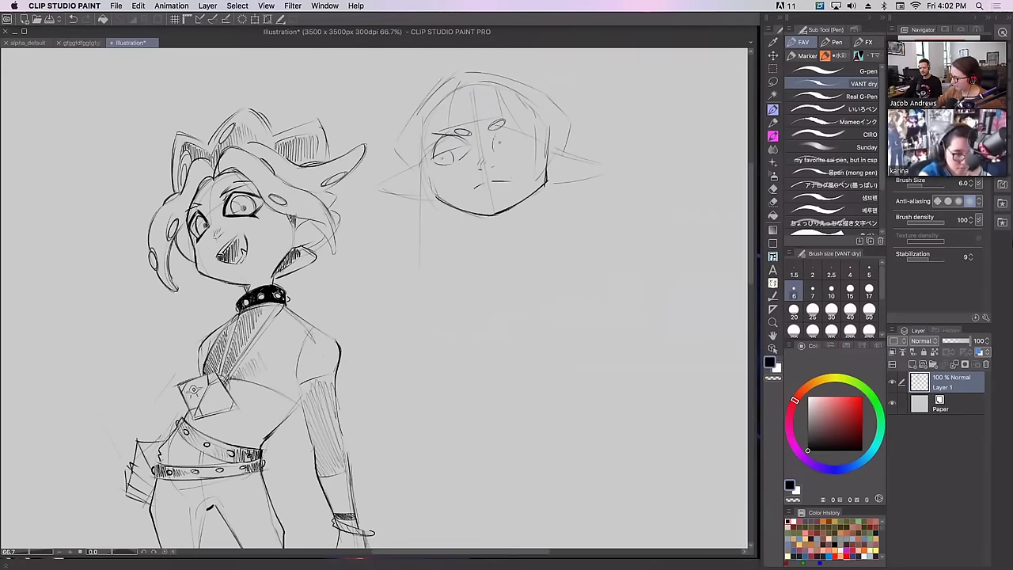
Draw the second face's other eye with a low upper lid, a lower lid and an iris with a small pupil
{"action": "mouse_move", "coordinate": [499, 125]}
{"action": "left_mouse_down"}
{"action": "mouse_move", "coordinate": [532, 136]}
{"action": "mouse_move", "coordinate": [511, 153]}
{"action": "mouse_move", "coordinate": [534, 139]}
{"action": "mouse_move", "coordinate": [512, 142]}
{"action": "left_mouse_up"}
{"action": "key", "text": "super+z"}
{"action": "key", "text": "super+z"}
{"action": "key", "text": "super+z"}
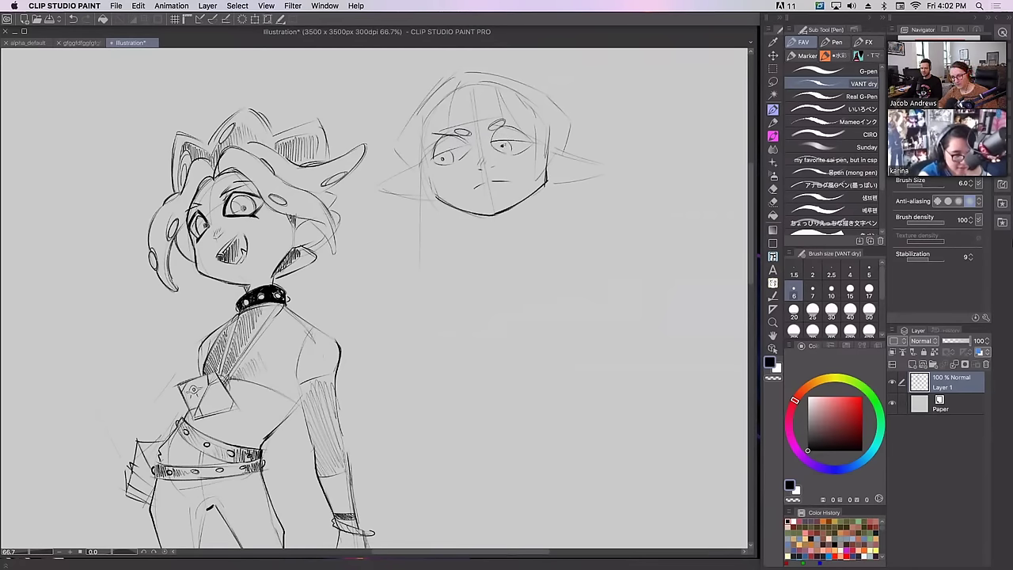
Outline an eye mask around both of the second face's eyes, reworking the strokes beneath and between them
{"action": "left_click_drag", "start_coordinate": [431, 164], "coordinate": [471, 155]}
{"action": "key", "text": "super+z"}
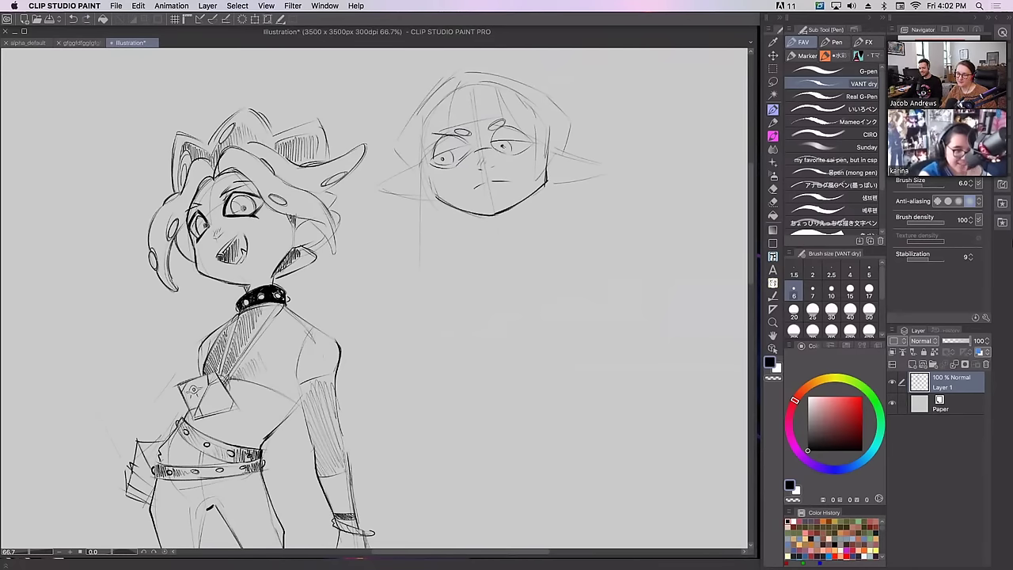
{"action": "mouse_move", "coordinate": [502, 146]}
{"action": "left_mouse_down"}
{"action": "mouse_move", "coordinate": [496, 152]}
{"action": "mouse_move", "coordinate": [514, 155]}
{"action": "mouse_move", "coordinate": [504, 154]}
{"action": "mouse_move", "coordinate": [534, 146]}
{"action": "left_mouse_up"}
{"action": "key", "text": "super+z"}
{"action": "key", "text": "super+z"}
{"action": "key", "text": "super+z"}
{"action": "mouse_move", "coordinate": [426, 160]}
{"action": "left_mouse_down"}
{"action": "mouse_move", "coordinate": [439, 135]}
{"action": "mouse_move", "coordinate": [515, 125]}
{"action": "left_mouse_up"}
{"action": "key", "text": "super+z"}
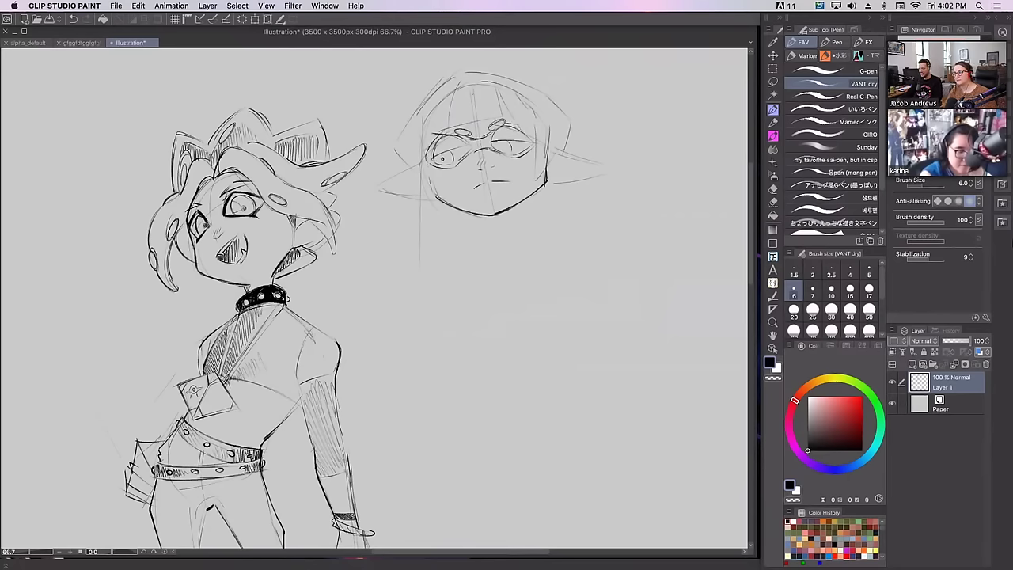
Darken the eye mask's rims and fill its bridge across the nose with dense black strokes
{"action": "mouse_move", "coordinate": [426, 154]}
{"action": "left_mouse_down"}
{"action": "mouse_move", "coordinate": [433, 167]}
{"action": "mouse_move", "coordinate": [435, 139]}
{"action": "mouse_move", "coordinate": [428, 159]}
{"action": "mouse_move", "coordinate": [435, 165]}
{"action": "mouse_move", "coordinate": [435, 148]}
{"action": "mouse_move", "coordinate": [443, 168]}
{"action": "mouse_move", "coordinate": [454, 167]}
{"action": "mouse_move", "coordinate": [473, 138]}
{"action": "mouse_move", "coordinate": [492, 133]}
{"action": "left_mouse_up"}
{"action": "key", "text": "super+z"}
{"action": "left_click_drag", "start_coordinate": [483, 142], "coordinate": [492, 133]}
{"action": "mouse_move", "coordinate": [501, 158]}
{"action": "left_mouse_down"}
{"action": "mouse_move", "coordinate": [531, 148]}
{"action": "mouse_move", "coordinate": [491, 150]}
{"action": "mouse_move", "coordinate": [485, 134]}
{"action": "left_mouse_up"}
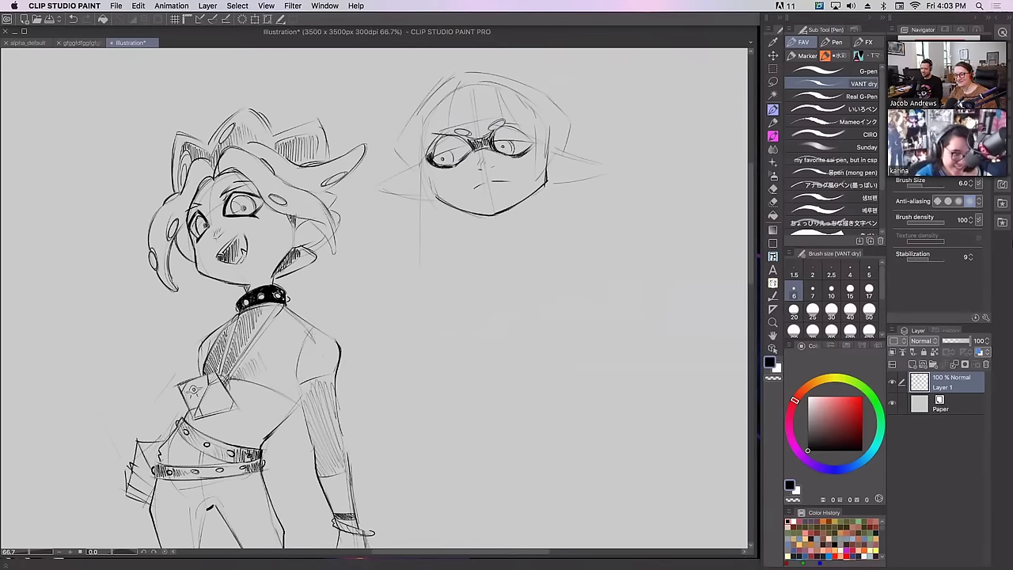
{"action": "left_click_drag", "start_coordinate": [513, 155], "coordinate": [506, 141]}
{"action": "key", "text": "ctrl+z"}
{"action": "key", "text": "ctrl+z"}
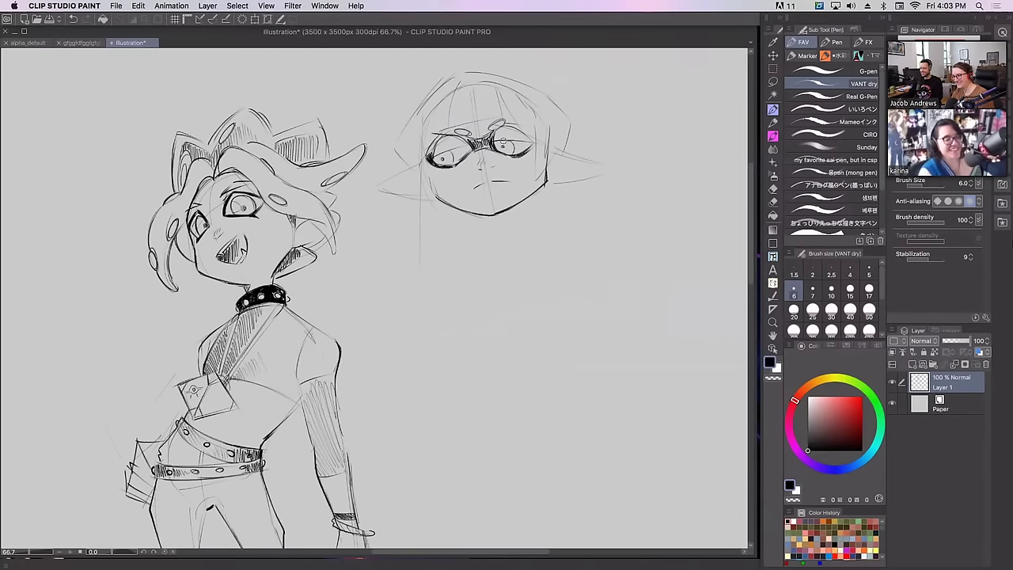
{"action": "key", "text": "ctrl+z"}
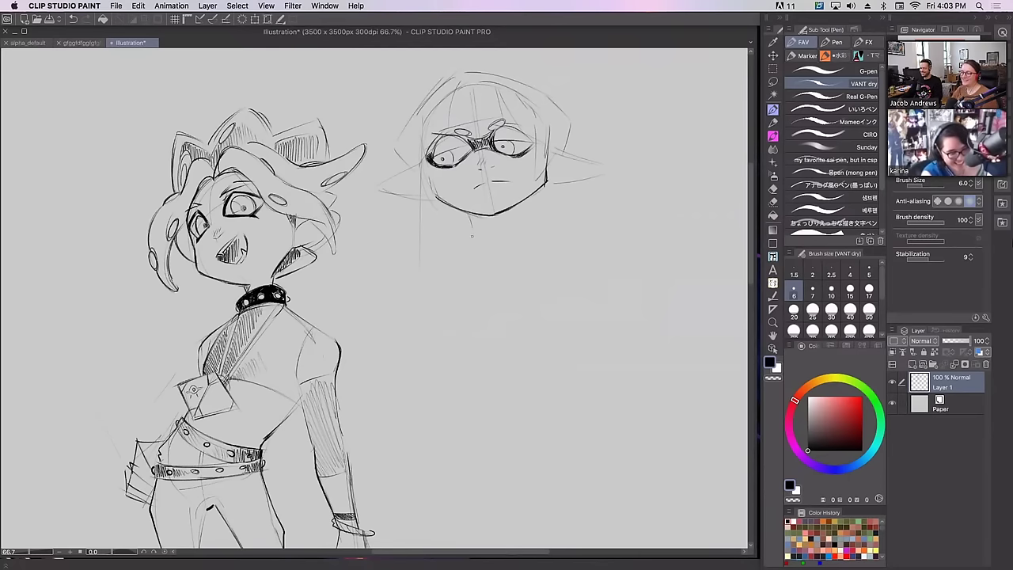
{"action": "key", "text": "ctrl+z"}
Rough in the second character's neck, sloping shoulders and long torso sides with a hem line at hip level
{"action": "mouse_move", "coordinate": [477, 215]}
{"action": "left_mouse_down"}
{"action": "mouse_move", "coordinate": [477, 237]}
{"action": "mouse_move", "coordinate": [510, 236]}
{"action": "left_mouse_up"}
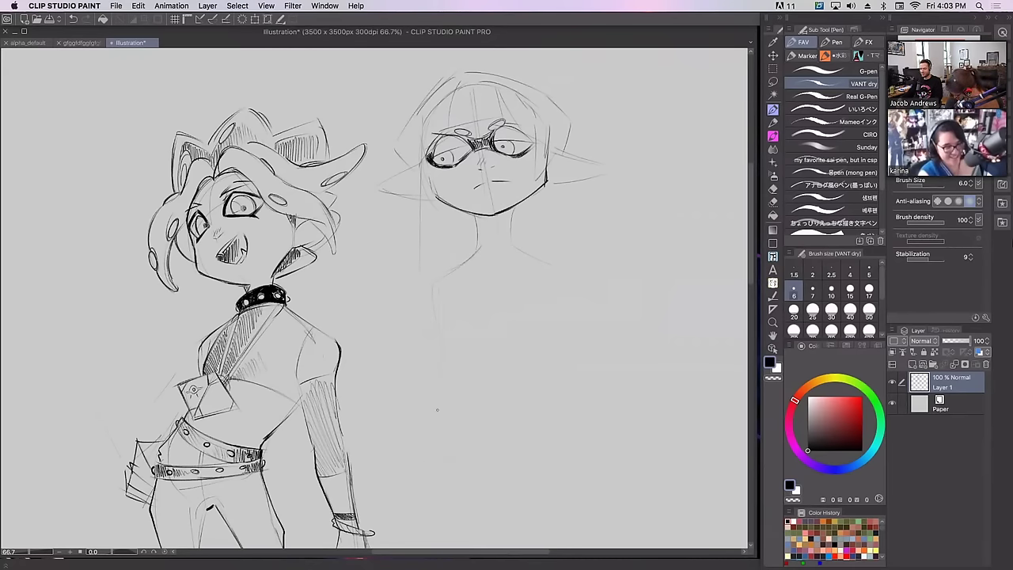
{"action": "left_click_drag", "start_coordinate": [416, 276], "coordinate": [433, 340]}
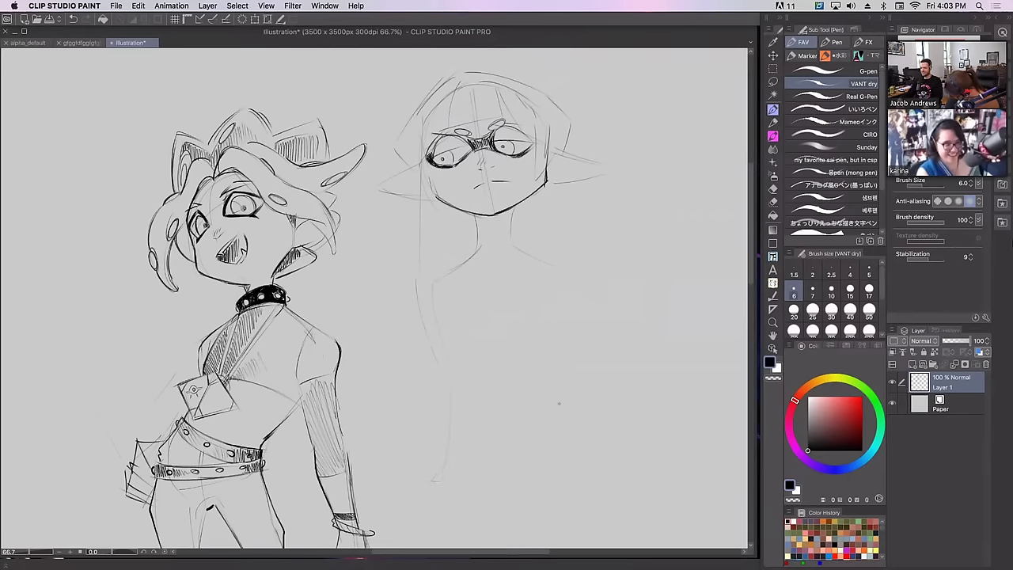
{"action": "left_click_drag", "start_coordinate": [547, 299], "coordinate": [551, 340]}
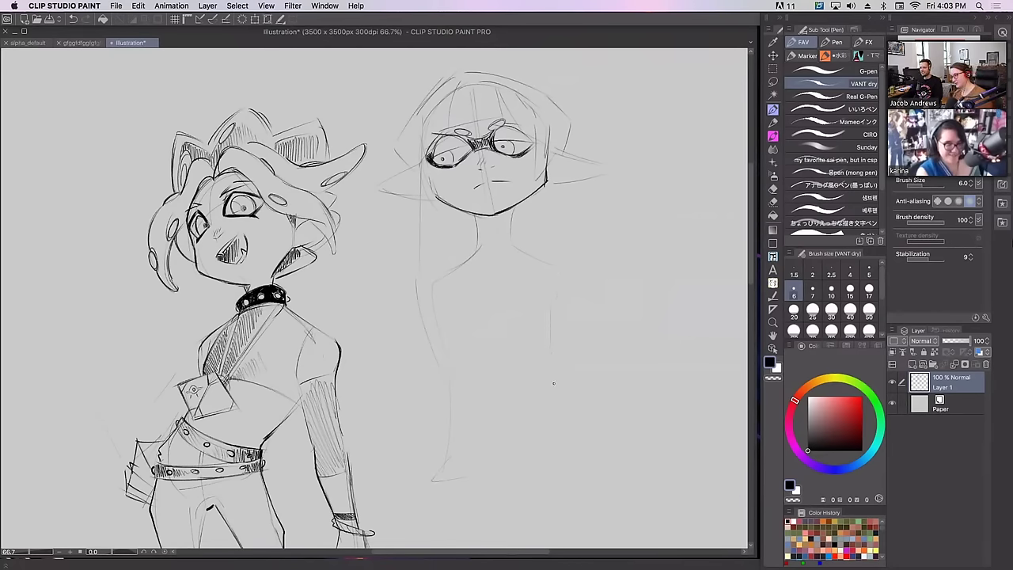
{"action": "left_click_drag", "start_coordinate": [478, 486], "coordinate": [498, 486]}
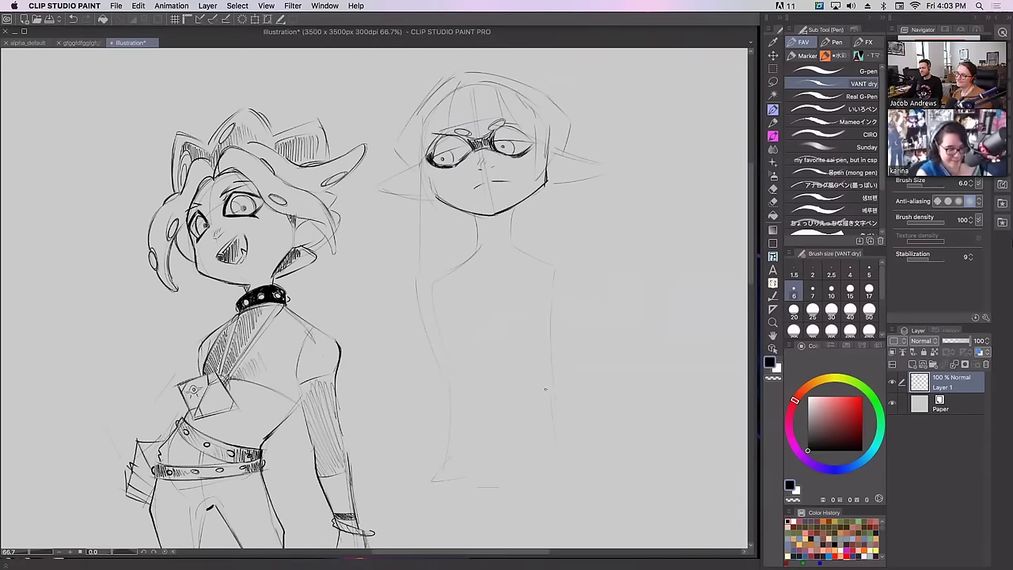
Add a small hair tuft beneath the second character's jaw and darken one side of the neck
{"action": "mouse_move", "coordinate": [525, 196]}
{"action": "left_mouse_down"}
{"action": "mouse_move", "coordinate": [532, 219]}
{"action": "mouse_move", "coordinate": [477, 224]}
{"action": "mouse_move", "coordinate": [479, 240]}
{"action": "mouse_move", "coordinate": [512, 233]}
{"action": "mouse_move", "coordinate": [479, 237]}
{"action": "mouse_move", "coordinate": [479, 248]}
{"action": "left_mouse_up"}
{"action": "key", "text": "super+z"}
{"action": "key", "text": "super+z"}
{"action": "key", "text": "super+z"}
{"action": "key", "text": "super+z"}
{"action": "key", "text": "ctrl+z"}
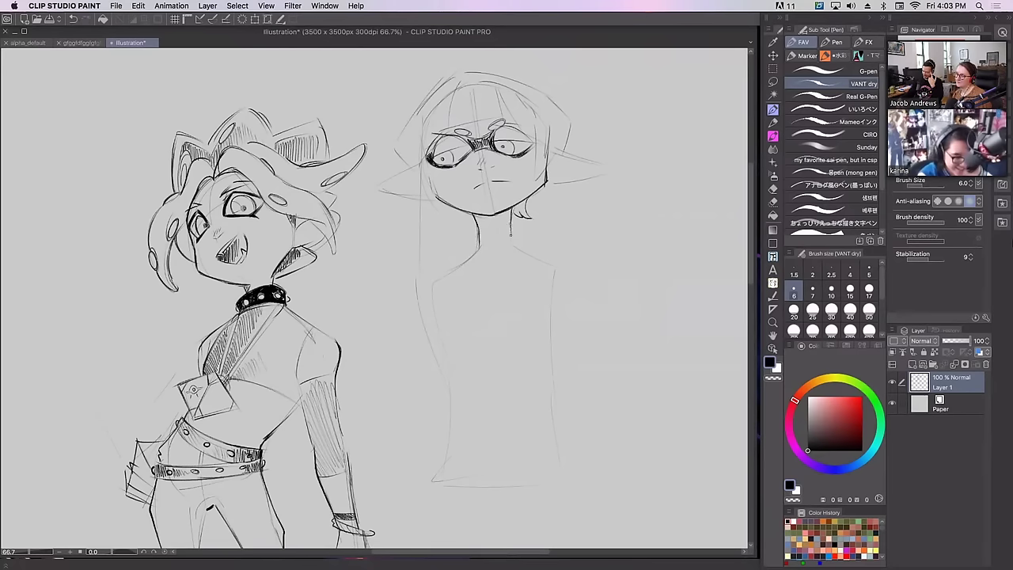
Redraw the second character's neck sides and shoulder slopes with firmer lines, extending the shoulders outward into the upper arm
{"action": "mouse_move", "coordinate": [511, 219]}
{"action": "left_mouse_down"}
{"action": "mouse_move", "coordinate": [511, 242]}
{"action": "mouse_move", "coordinate": [478, 247]}
{"action": "mouse_move", "coordinate": [421, 284]}
{"action": "mouse_move", "coordinate": [427, 311]}
{"action": "left_mouse_up"}
{"action": "key", "text": "super+z"}
{"action": "left_click_drag", "start_coordinate": [513, 237], "coordinate": [556, 265]}
{"action": "key", "text": "super+z"}
{"action": "key", "text": "super+z"}
{"action": "key", "text": "ctrl+z"}
{"action": "left_click_drag", "start_coordinate": [511, 233], "coordinate": [529, 247]}
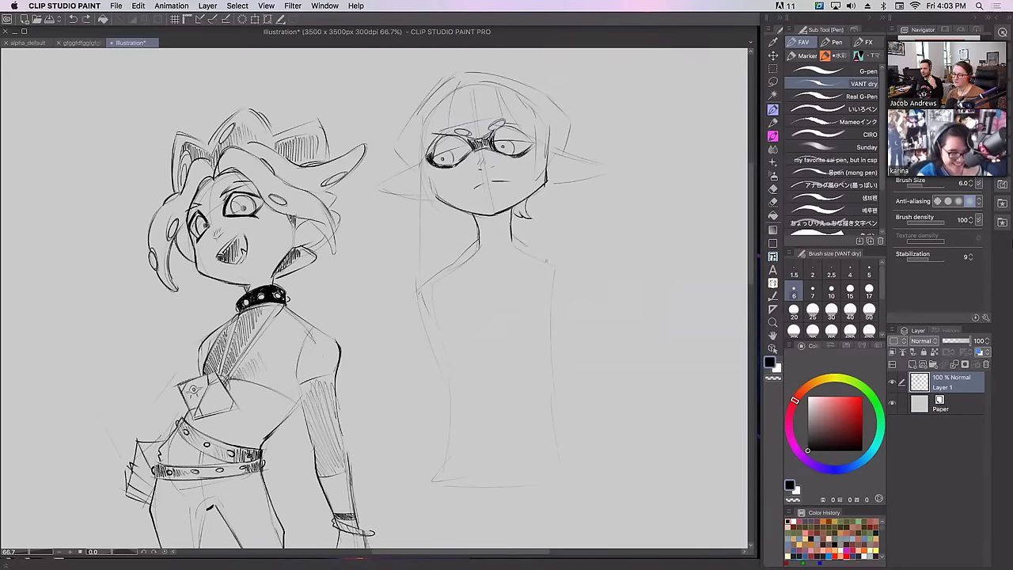
{"action": "left_click_drag", "start_coordinate": [569, 280], "coordinate": [557, 305]}
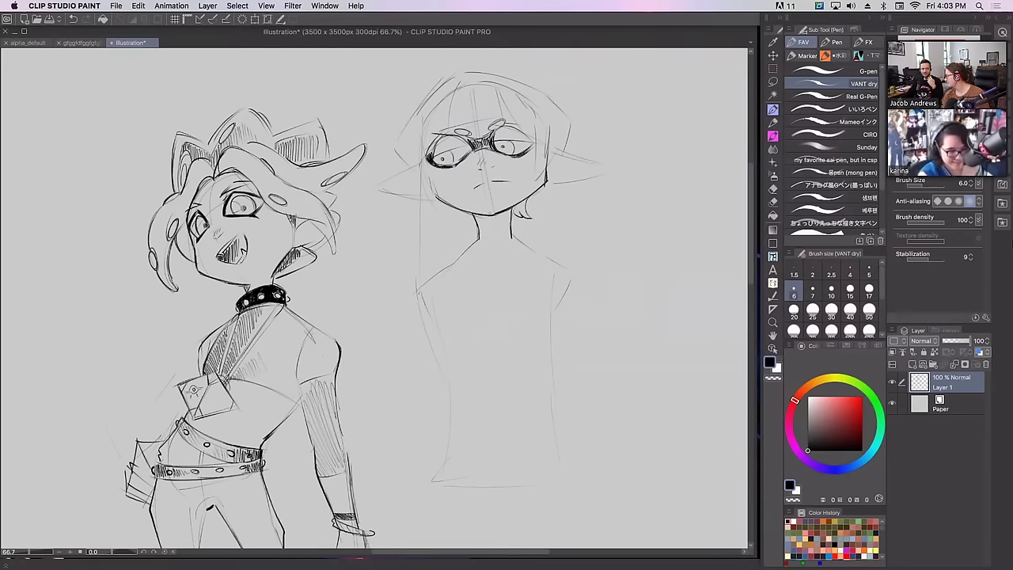
Draw a slightly curved neckband line across the second character's neck, replacing the first attempts
{"action": "left_click_drag", "start_coordinate": [476, 221], "coordinate": [503, 224]}
{"action": "key", "text": "super+z"}
{"action": "key", "text": "super+shift+z"}
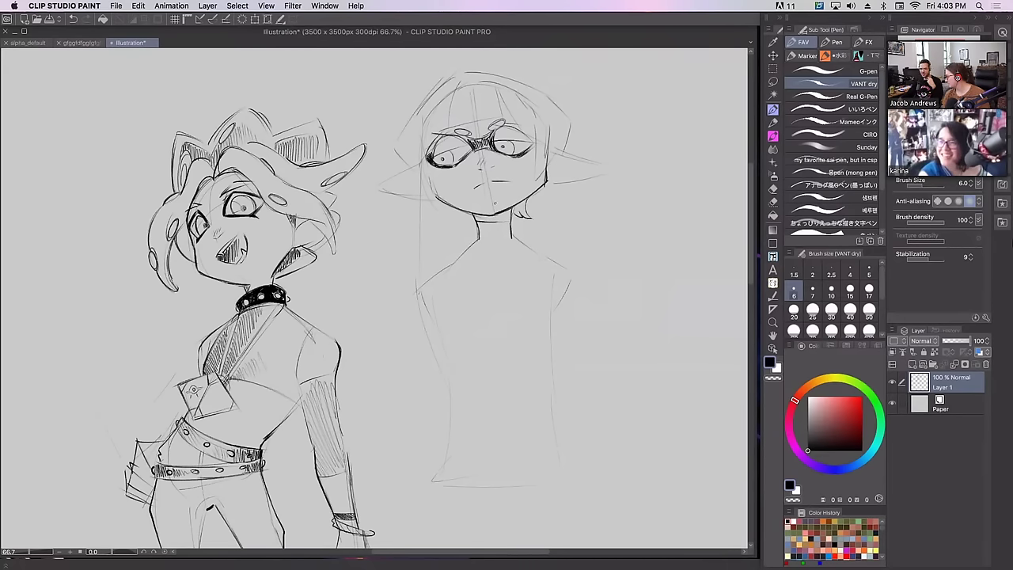
{"action": "key", "text": "super+z"}
{"action": "key", "text": "super+z"}
{"action": "left_click_drag", "start_coordinate": [480, 222], "coordinate": [510, 224]}
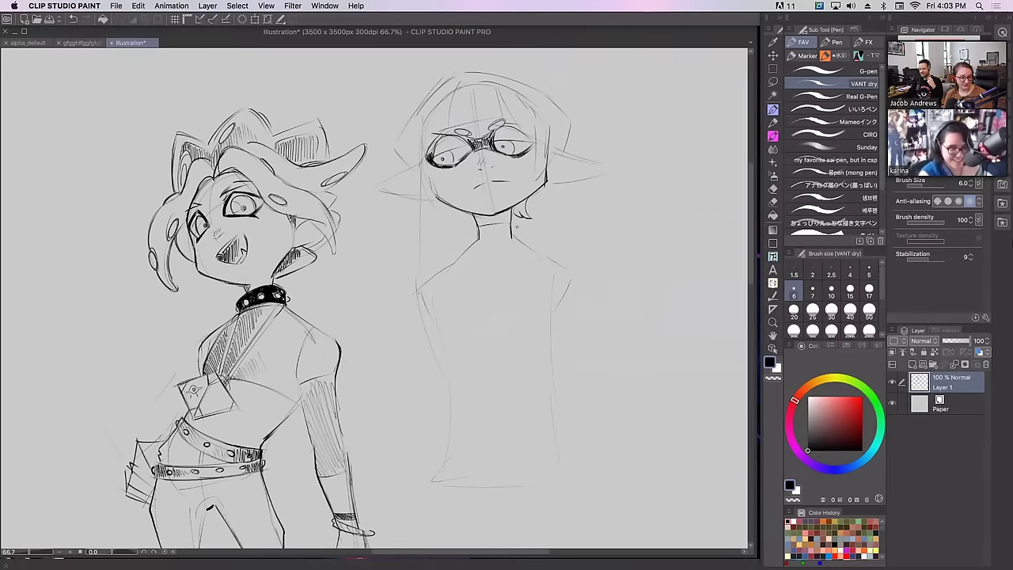
{"action": "left_click_drag", "start_coordinate": [407, 235], "coordinate": [431, 250]}
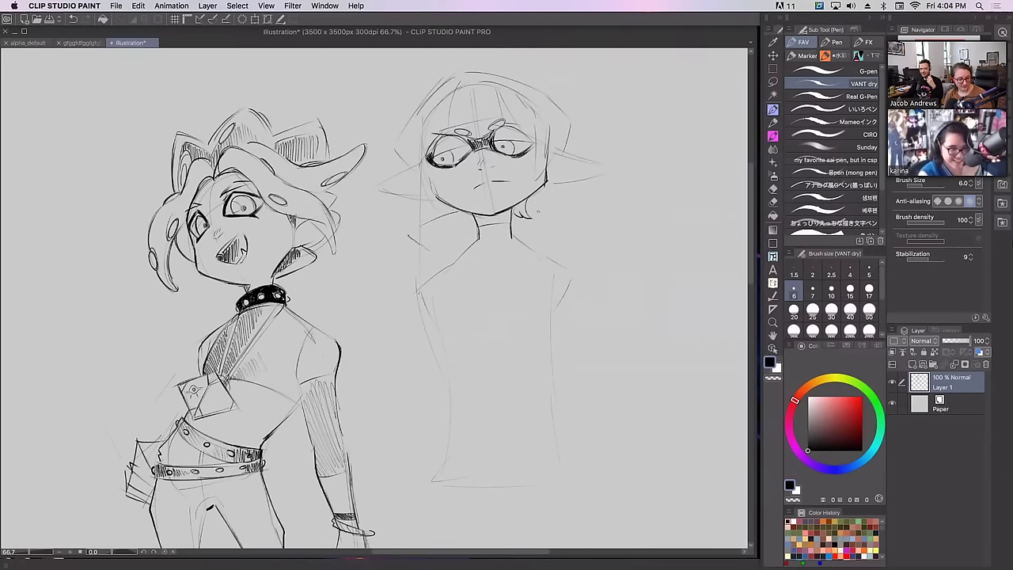
{"action": "mouse_move", "coordinate": [535, 209]}
{"action": "left_mouse_down"}
{"action": "mouse_move", "coordinate": [565, 217]}
{"action": "mouse_move", "coordinate": [563, 242]}
{"action": "left_mouse_up"}
{"action": "key", "text": "super+z"}
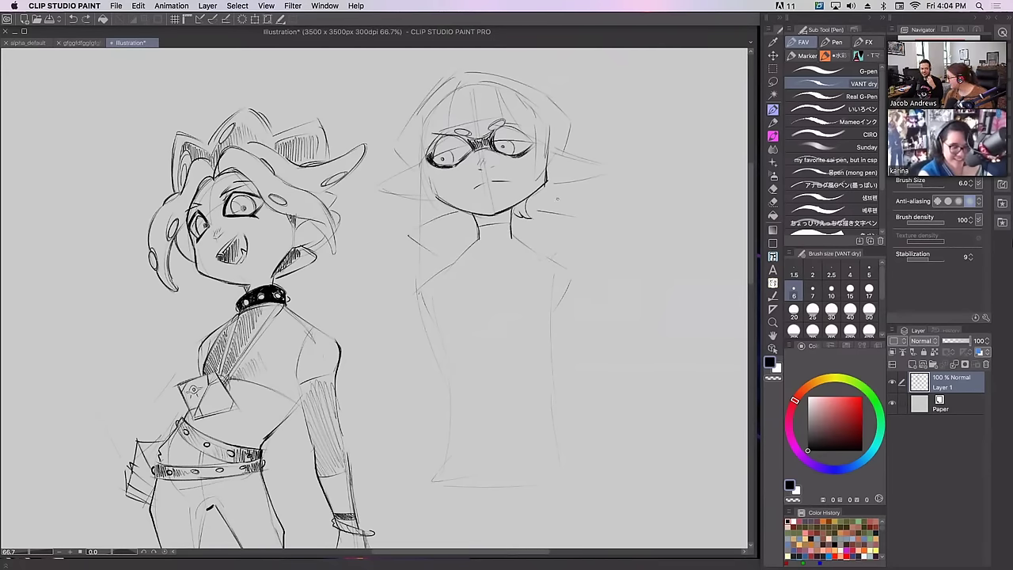
{"action": "mouse_move", "coordinate": [528, 205]}
{"action": "left_mouse_down"}
{"action": "mouse_move", "coordinate": [553, 210]}
{"action": "mouse_move", "coordinate": [562, 233]}
{"action": "left_mouse_up"}
{"action": "key", "text": "super+z"}
{"action": "key", "text": "super+z"}
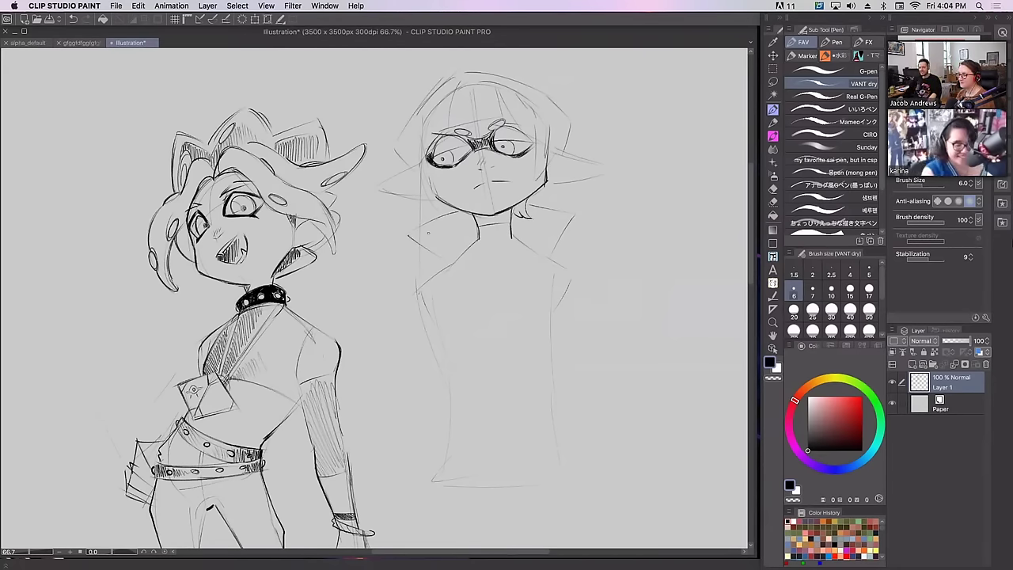
{"action": "left_click_drag", "start_coordinate": [413, 233], "coordinate": [444, 261]}
{"action": "key", "text": "super+z"}
{"action": "key", "text": "super+z"}
{"action": "key", "text": "super+z"}
{"action": "key", "text": "super+z"}
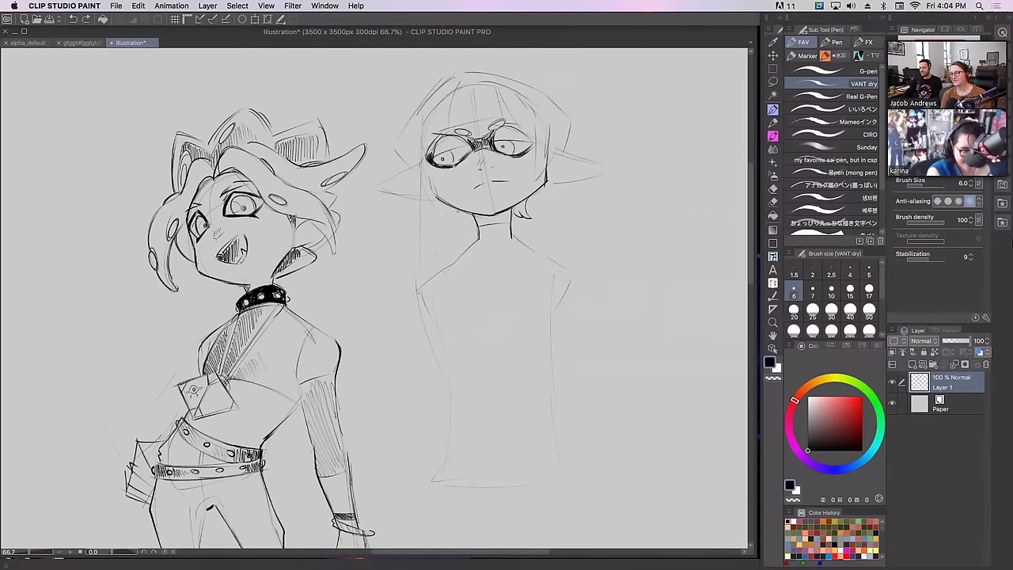
Draw the second character's coat with large pointed collar flaps beside the neck and two long front edges down the torso
{"action": "mouse_move", "coordinate": [461, 211]}
{"action": "left_mouse_down"}
{"action": "mouse_move", "coordinate": [419, 229]}
{"action": "mouse_move", "coordinate": [434, 256]}
{"action": "left_mouse_up"}
{"action": "mouse_move", "coordinate": [522, 207]}
{"action": "left_mouse_down"}
{"action": "mouse_move", "coordinate": [571, 212]}
{"action": "mouse_move", "coordinate": [555, 257]}
{"action": "left_mouse_up"}
{"action": "left_click_drag", "start_coordinate": [475, 224], "coordinate": [477, 240]}
{"action": "mouse_move", "coordinate": [477, 224]}
{"action": "left_mouse_down"}
{"action": "mouse_move", "coordinate": [507, 220]}
{"action": "mouse_move", "coordinate": [514, 239]}
{"action": "mouse_move", "coordinate": [459, 431]}
{"action": "left_mouse_up"}
{"action": "left_click_drag", "start_coordinate": [515, 231], "coordinate": [538, 523]}
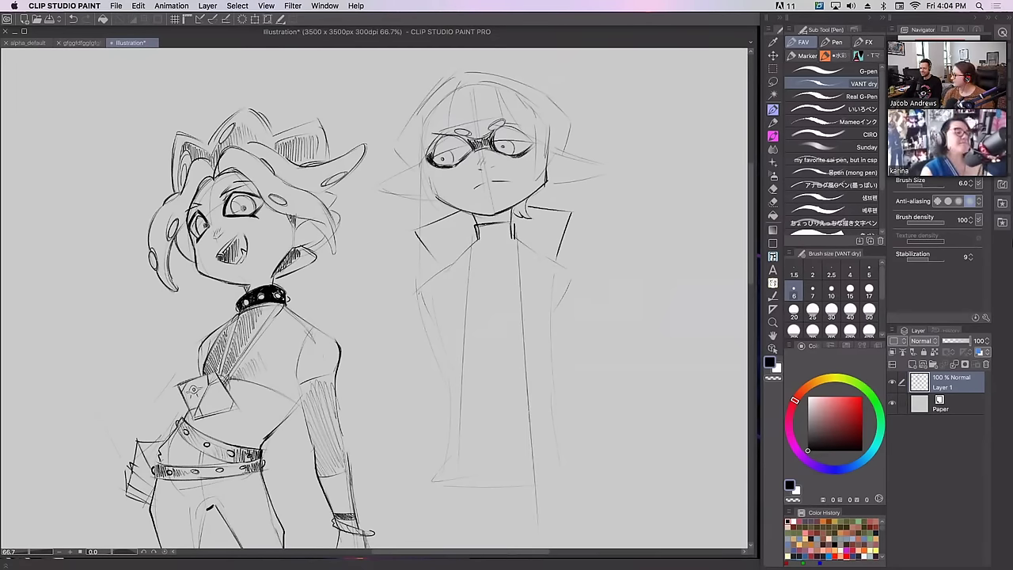
Sketch a horizontal belt between the coat's front edges with two short vertical lines marking a rectangular buckle
{"action": "mouse_move", "coordinate": [464, 387]}
{"action": "left_mouse_down"}
{"action": "mouse_move", "coordinate": [517, 385]}
{"action": "mouse_move", "coordinate": [481, 399]}
{"action": "mouse_move", "coordinate": [517, 403]}
{"action": "left_mouse_up"}
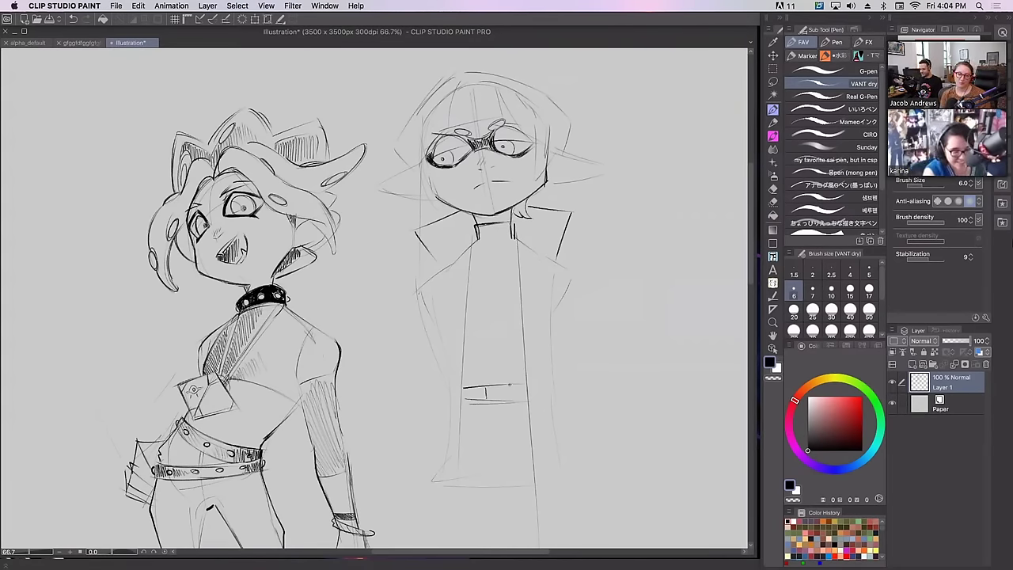
{"action": "left_click_drag", "start_coordinate": [508, 384], "coordinate": [509, 402]}
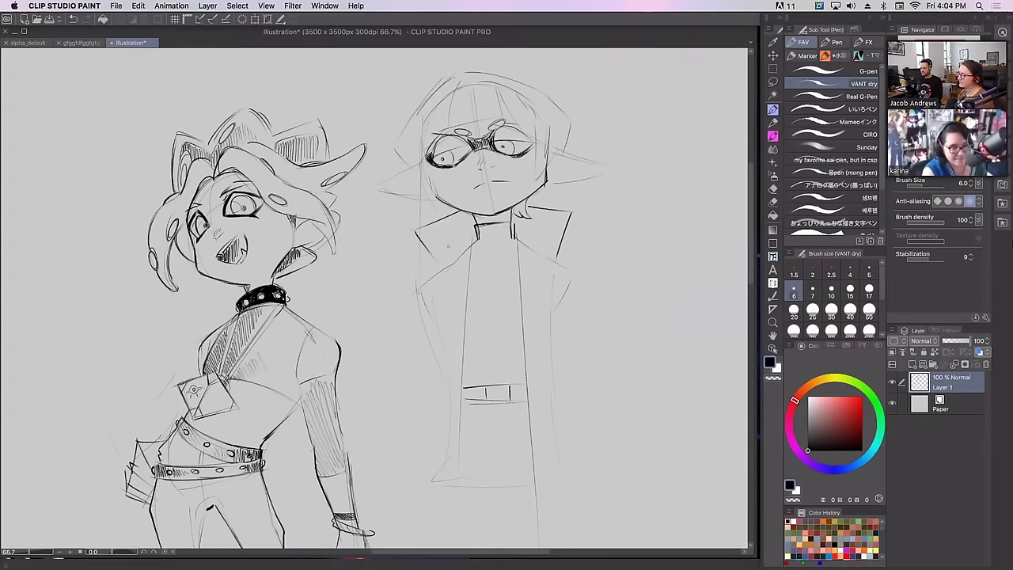
Firm up the second character's shoulder line, the lower edges of both collar flaps and the shirt edges just below the neckband
{"action": "mouse_move", "coordinate": [478, 237]}
{"action": "left_mouse_down"}
{"action": "mouse_move", "coordinate": [415, 277]}
{"action": "mouse_move", "coordinate": [404, 314]}
{"action": "left_mouse_up"}
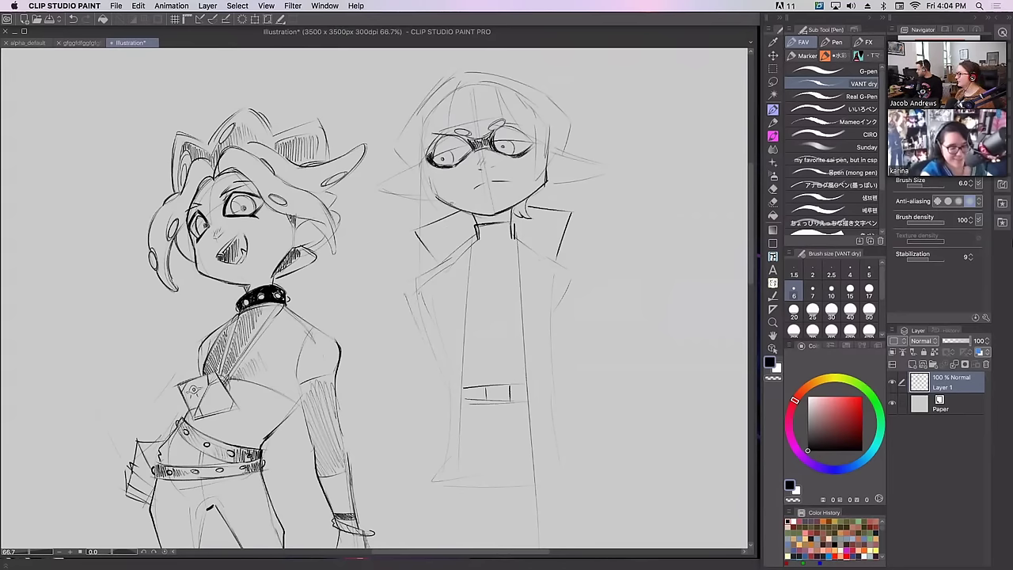
{"action": "left_click_drag", "start_coordinate": [454, 232], "coordinate": [419, 280]}
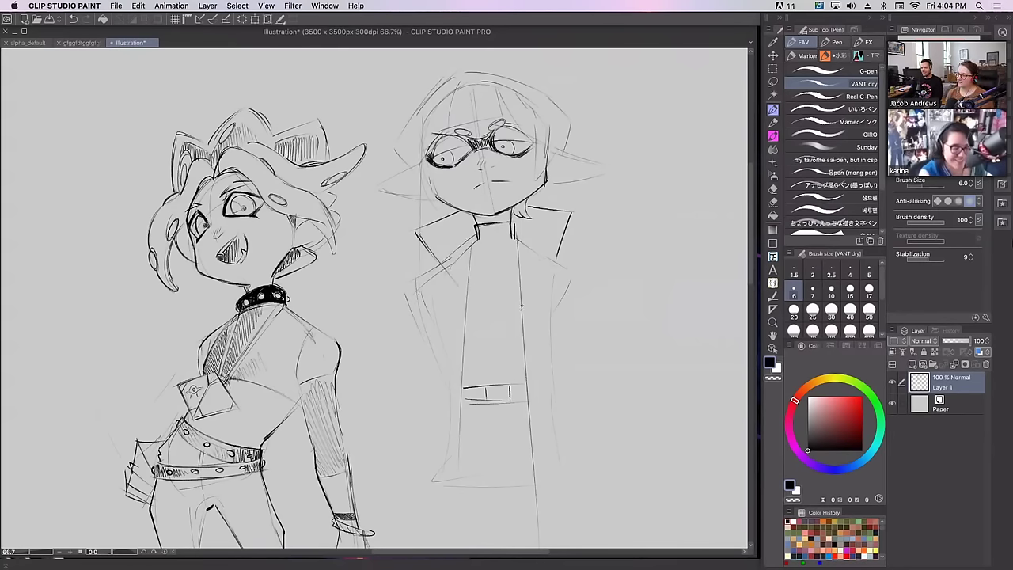
{"action": "left_click_drag", "start_coordinate": [568, 218], "coordinate": [549, 247]}
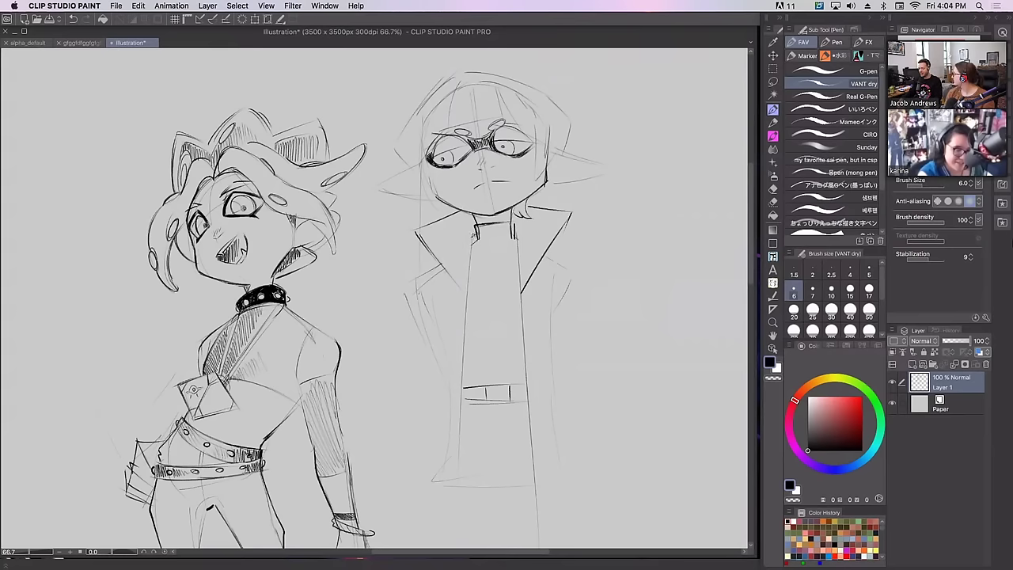
{"action": "left_click_drag", "start_coordinate": [475, 233], "coordinate": [468, 279]}
{"action": "left_click_drag", "start_coordinate": [515, 231], "coordinate": [519, 267]}
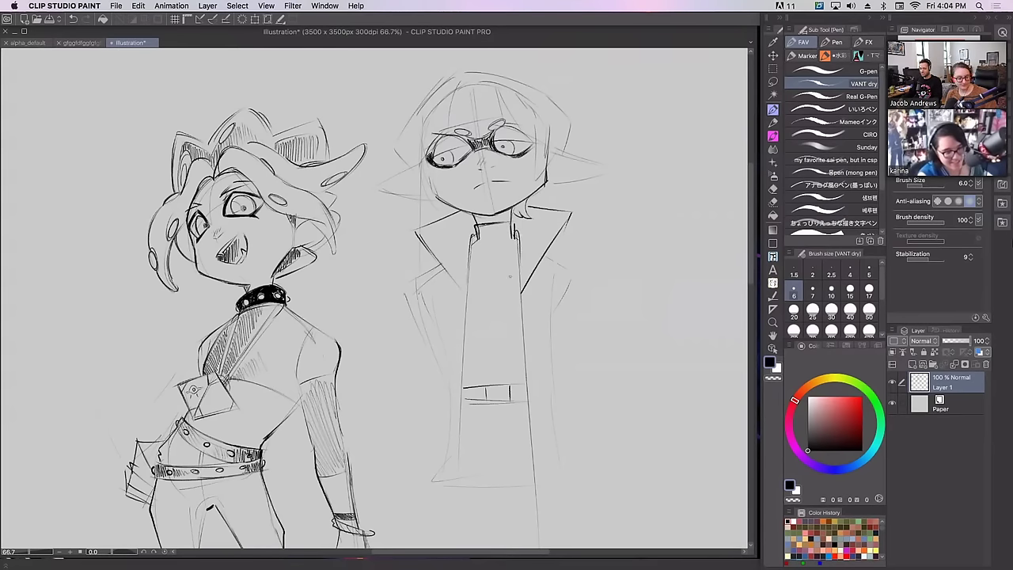
{"action": "key", "text": "super+z"}
{"action": "left_click_drag", "start_coordinate": [514, 232], "coordinate": [518, 265]}
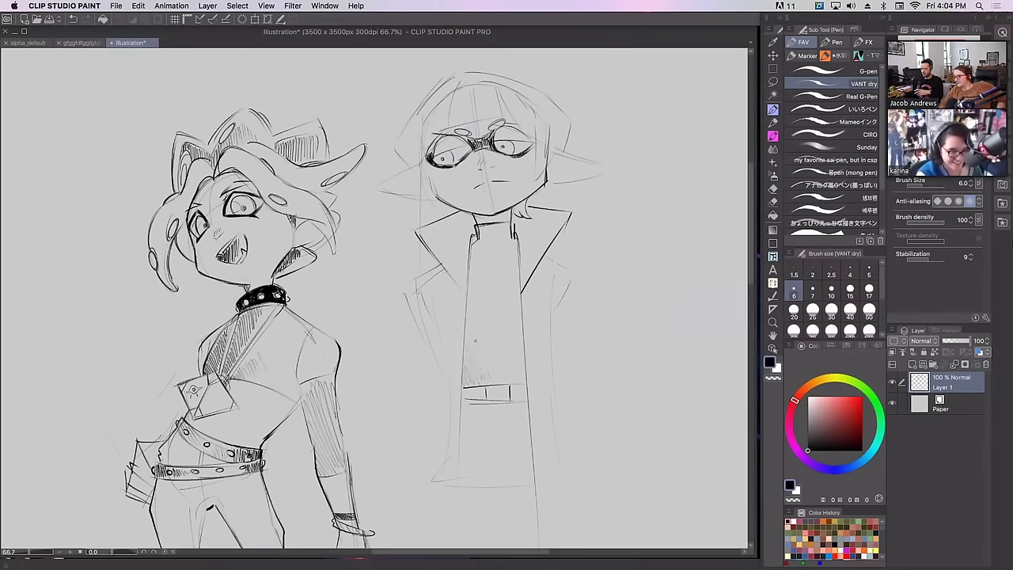
Shade the second character's shirt between the coat's front edges with light diagonal hatching from the neckband down to the belt
{"action": "left_click_drag", "start_coordinate": [515, 340], "coordinate": [508, 354]}
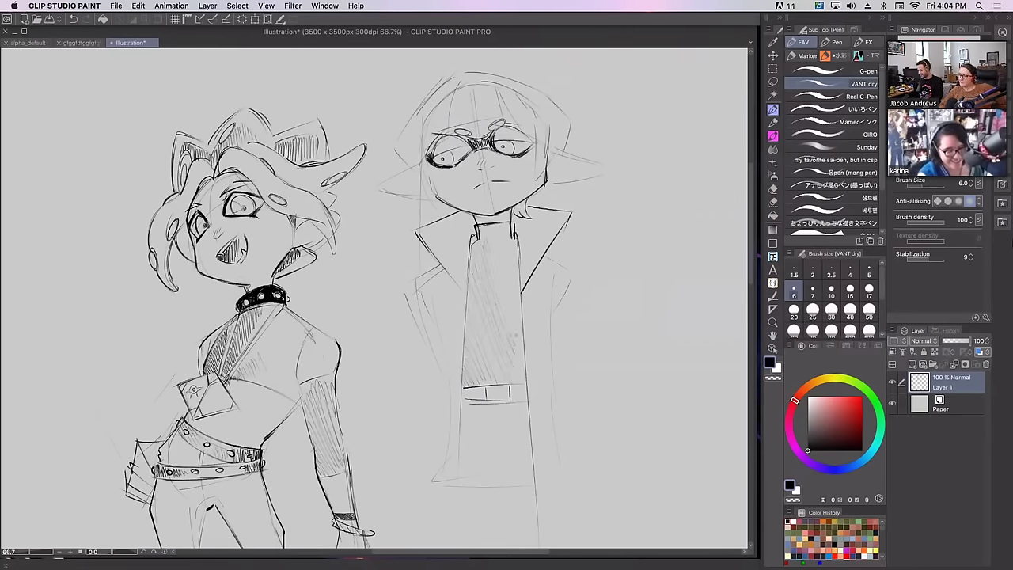
{"action": "left_click_drag", "start_coordinate": [494, 243], "coordinate": [487, 265]}
{"action": "left_click_drag", "start_coordinate": [516, 312], "coordinate": [508, 329]}
{"action": "left_click_drag", "start_coordinate": [511, 252], "coordinate": [500, 296]}
{"action": "left_click_drag", "start_coordinate": [516, 304], "coordinate": [509, 316]}
{"action": "left_click_drag", "start_coordinate": [509, 242], "coordinate": [500, 262]}
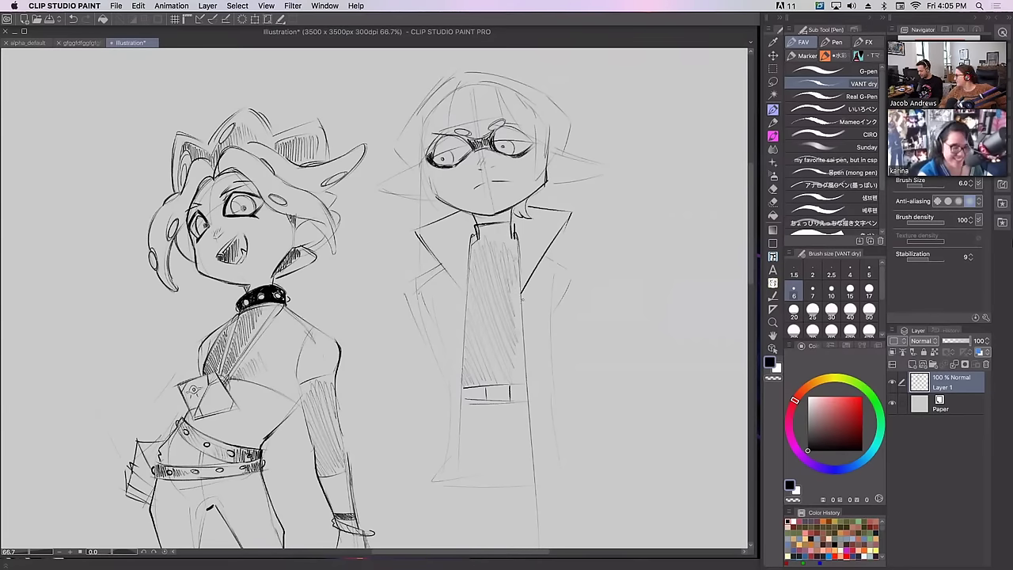
{"action": "left_click_drag", "start_coordinate": [410, 311], "coordinate": [394, 354]}
{"action": "left_click_drag", "start_coordinate": [375, 419], "coordinate": [364, 442]}
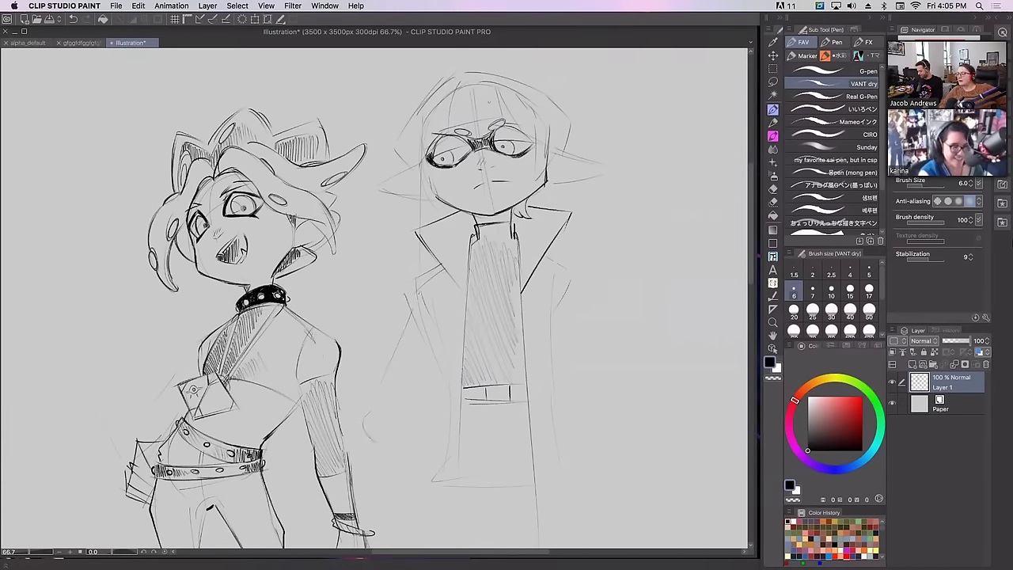
{"action": "key", "text": "super+z"}
{"action": "key", "text": "super+z"}
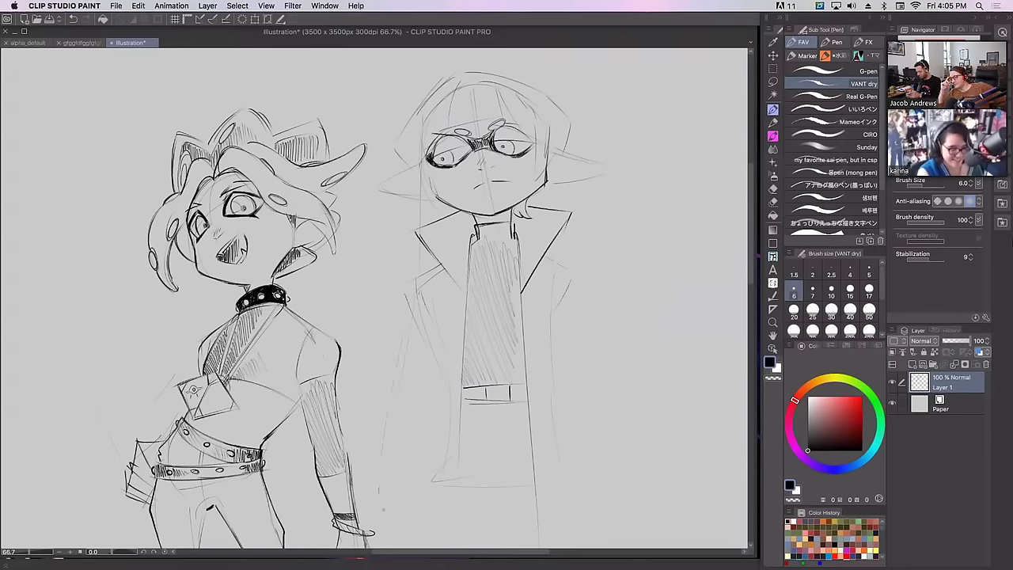
{"action": "left_click_drag", "start_coordinate": [400, 369], "coordinate": [373, 446]}
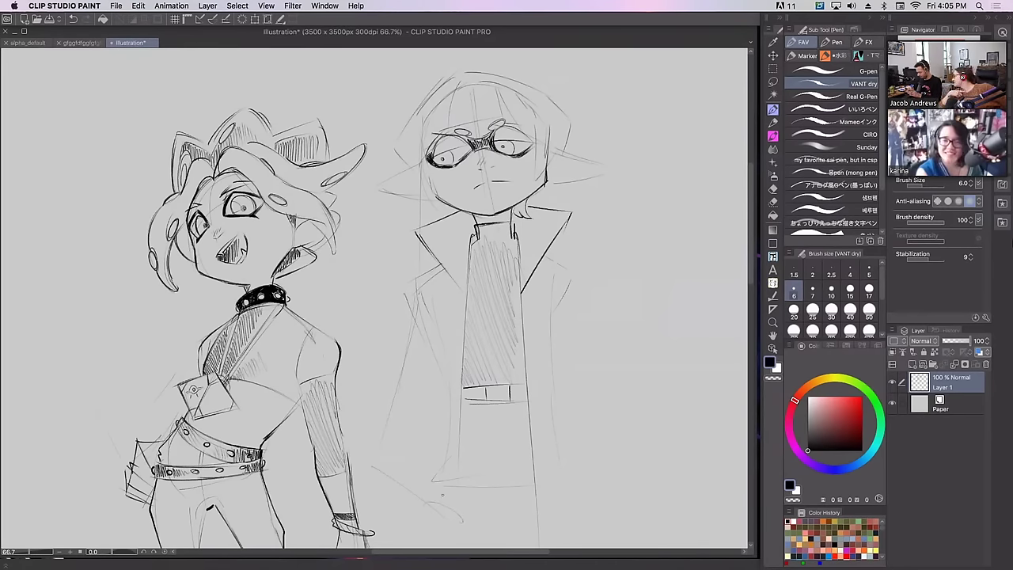
{"action": "key", "text": "super+z"}
{"action": "key", "text": "super+z"}
{"action": "key", "text": "super+z"}
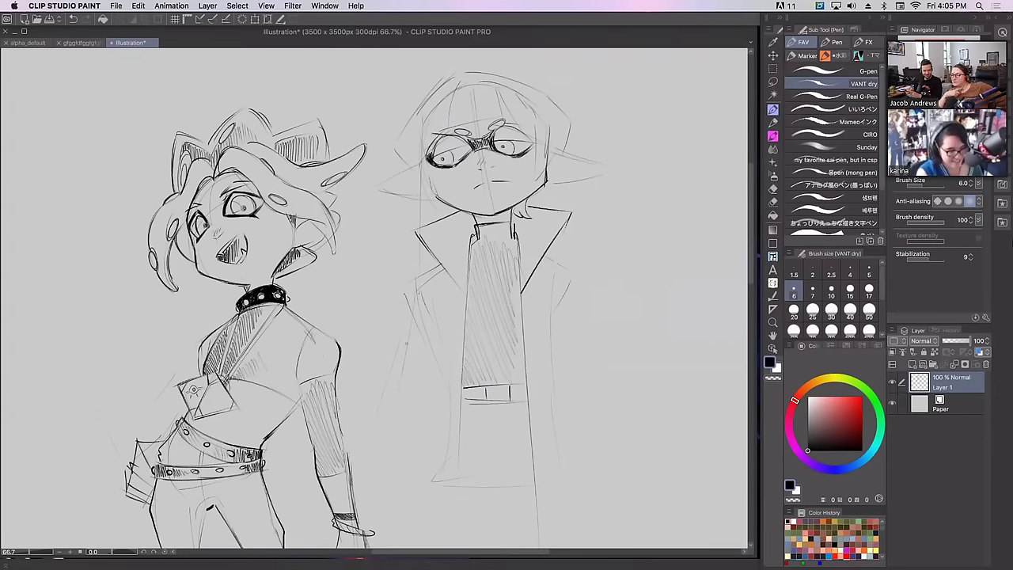
Sketch the second character's hanging arm with a small oval at its end, and add short zigzag strokes beside the first character's hip
{"action": "left_click_drag", "start_coordinate": [400, 522], "coordinate": [391, 519]}
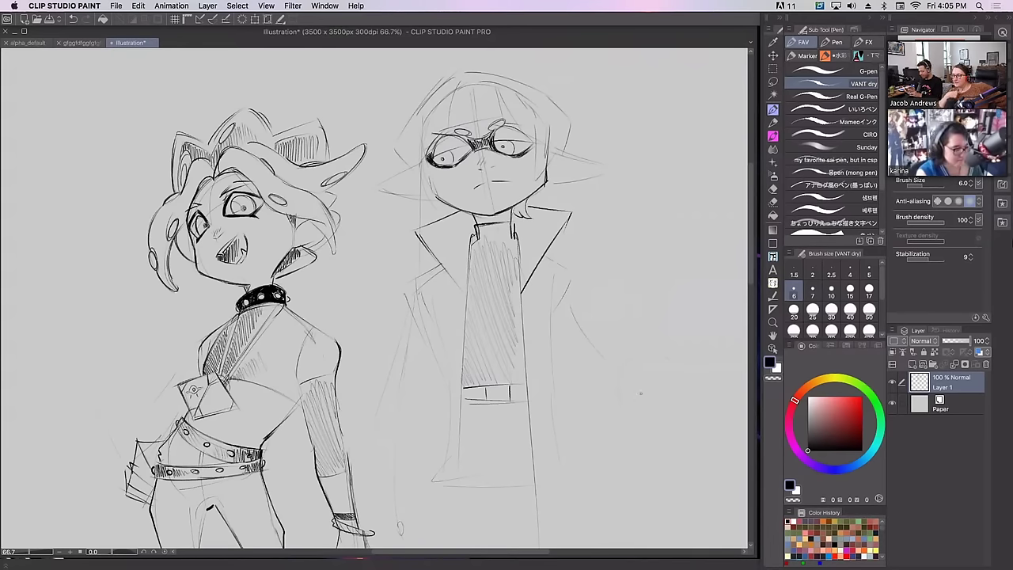
{"action": "mouse_move", "coordinate": [163, 491]}
{"action": "left_mouse_down"}
{"action": "mouse_move", "coordinate": [155, 472]}
{"action": "mouse_move", "coordinate": [150, 487]}
{"action": "left_mouse_up"}
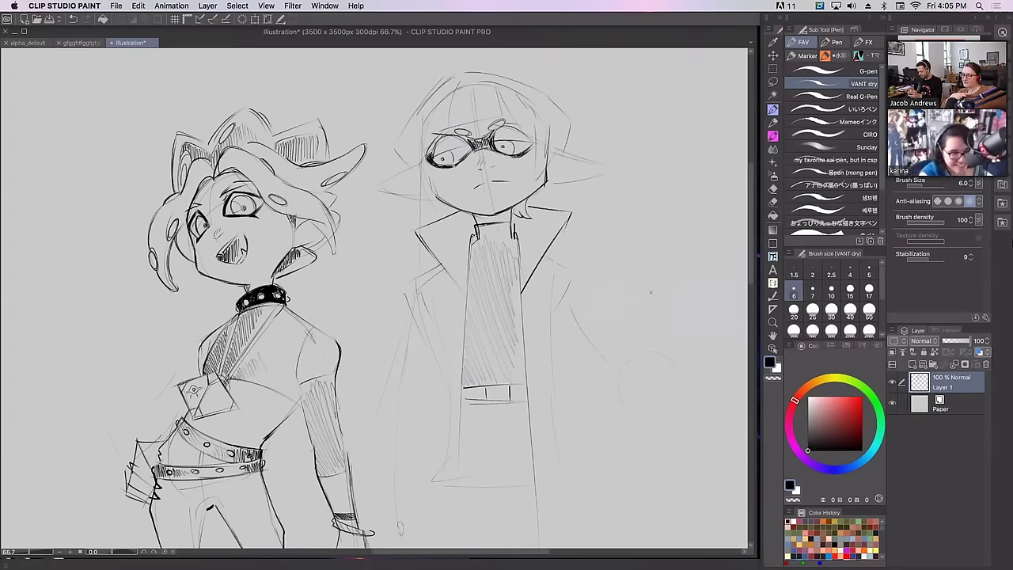
Rough in the second character's raised arm with a slanted upper sleeve, a long curved forearm line and an upright oval for the palm
{"action": "left_click_drag", "start_coordinate": [561, 296], "coordinate": [576, 335]}
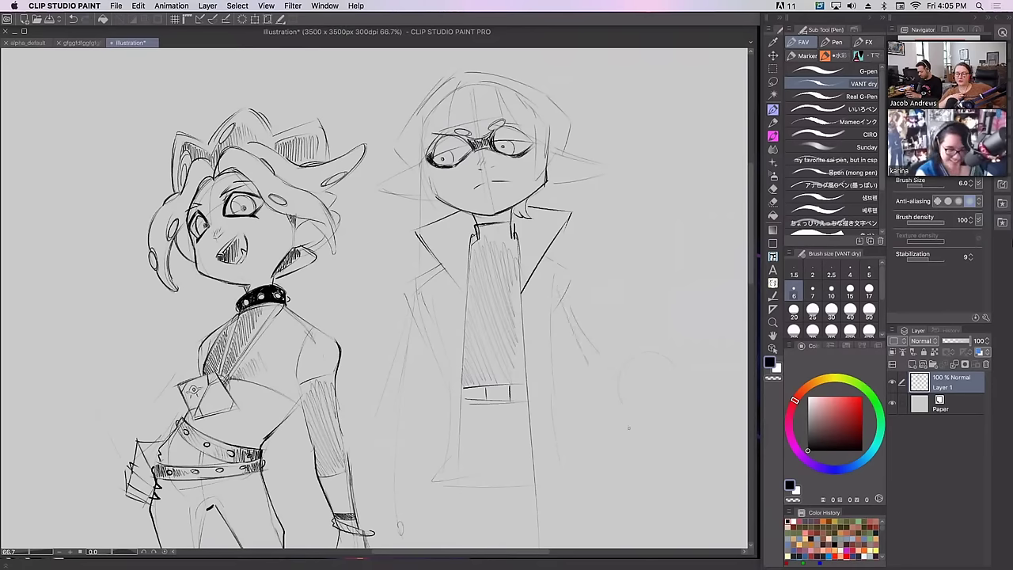
{"action": "left_click_drag", "start_coordinate": [651, 243], "coordinate": [655, 239]}
{"action": "left_click", "coordinate": [772, 201]}
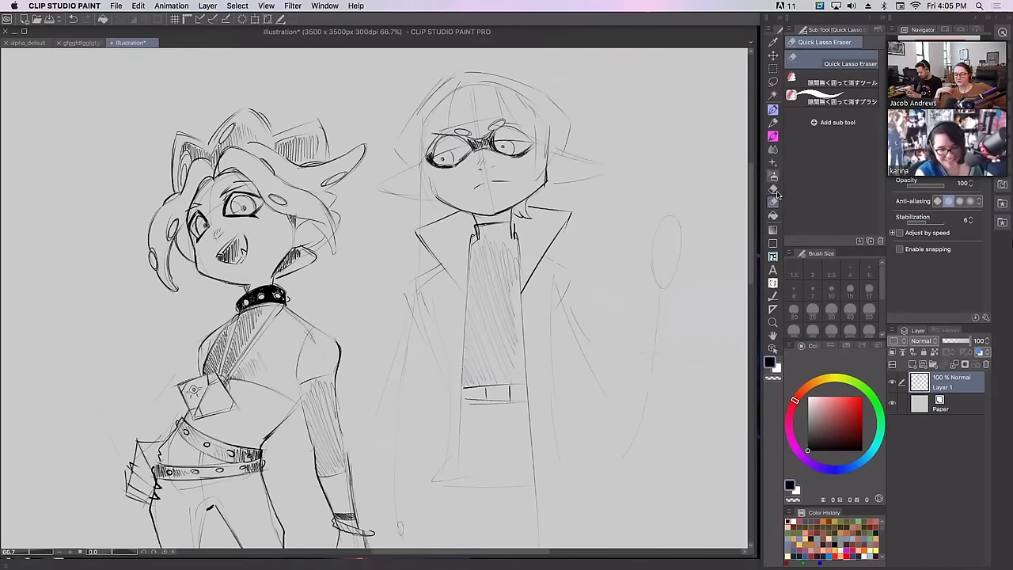
{"action": "left_click", "coordinate": [773, 109]}
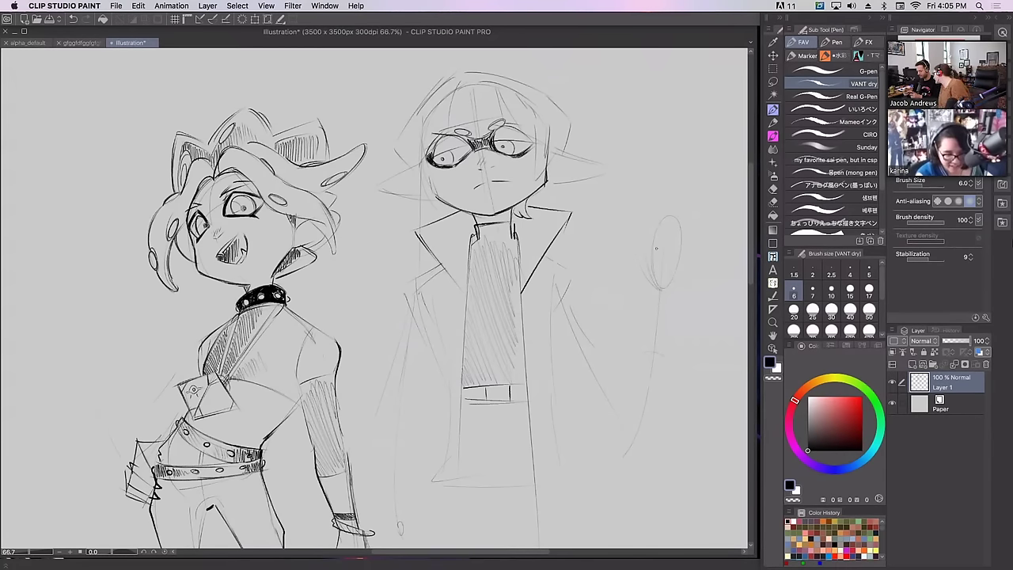
Lightly sketch curled fingers reaching from the raised palm toward the second character's face, undoing misplaced strokes
{"action": "left_click_drag", "start_coordinate": [680, 240], "coordinate": [652, 237]}
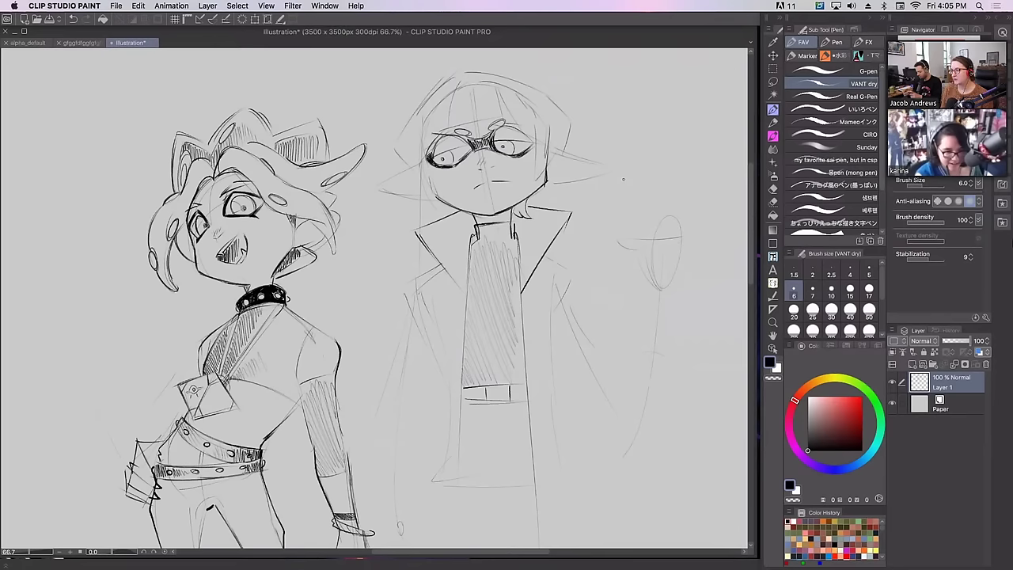
{"action": "mouse_move", "coordinate": [669, 229]}
{"action": "left_mouse_down"}
{"action": "mouse_move", "coordinate": [682, 236]}
{"action": "mouse_move", "coordinate": [638, 215]}
{"action": "mouse_move", "coordinate": [606, 217]}
{"action": "left_mouse_up"}
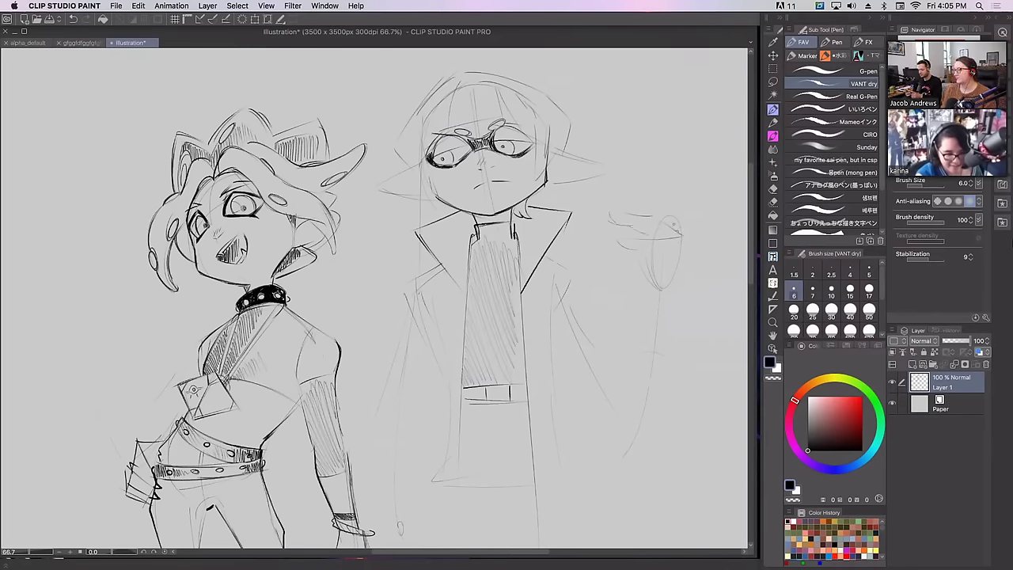
{"action": "mouse_move", "coordinate": [631, 212]}
{"action": "left_mouse_down"}
{"action": "mouse_move", "coordinate": [658, 185]}
{"action": "mouse_move", "coordinate": [609, 196]}
{"action": "mouse_move", "coordinate": [667, 223]}
{"action": "left_mouse_up"}
{"action": "key", "text": "super+z"}
{"action": "key", "text": "super+z"}
{"action": "key", "text": "super+z"}
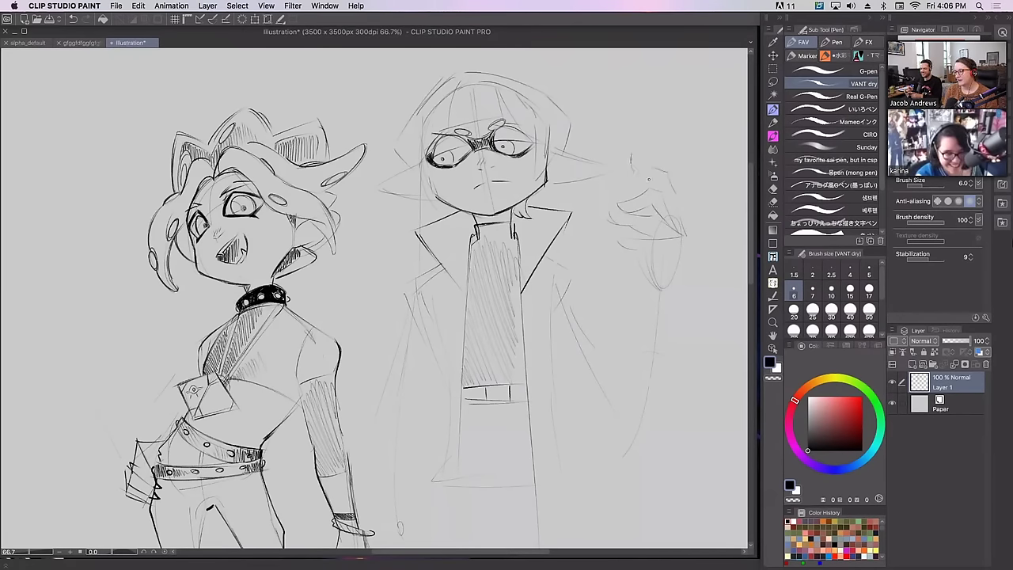
Refine the raised hand's rough outline, shaping the index finger and the outer edge of the palm down to the wrist
{"action": "mouse_move", "coordinate": [635, 170]}
{"action": "left_mouse_down"}
{"action": "mouse_move", "coordinate": [672, 187]}
{"action": "mouse_move", "coordinate": [685, 223]}
{"action": "mouse_move", "coordinate": [635, 237]}
{"action": "mouse_move", "coordinate": [674, 235]}
{"action": "mouse_move", "coordinate": [639, 234]}
{"action": "mouse_move", "coordinate": [629, 250]}
{"action": "mouse_move", "coordinate": [653, 246]}
{"action": "mouse_move", "coordinate": [671, 283]}
{"action": "left_mouse_up"}
{"action": "key", "text": "super+z"}
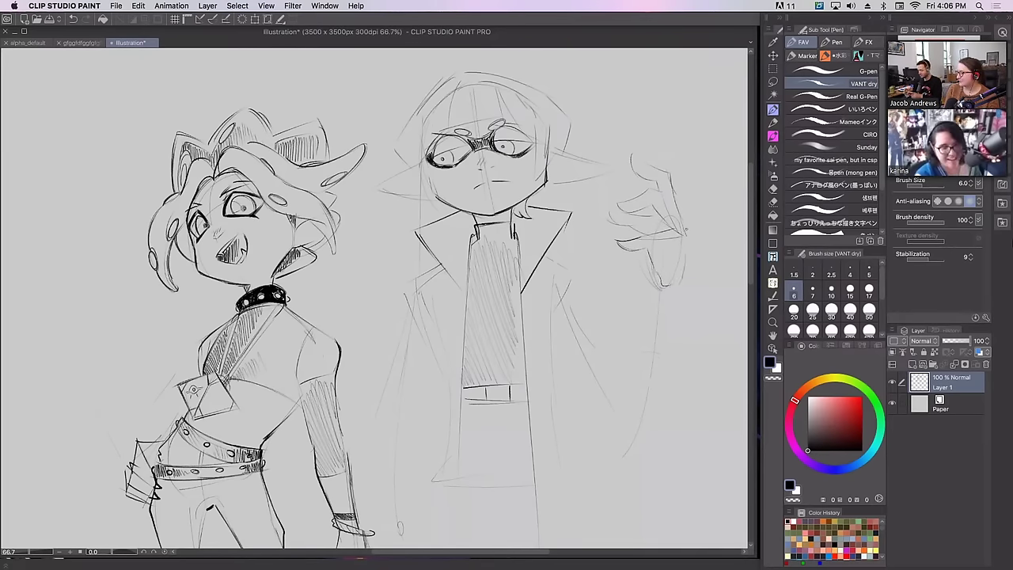
{"action": "left_click_drag", "start_coordinate": [686, 229], "coordinate": [681, 281]}
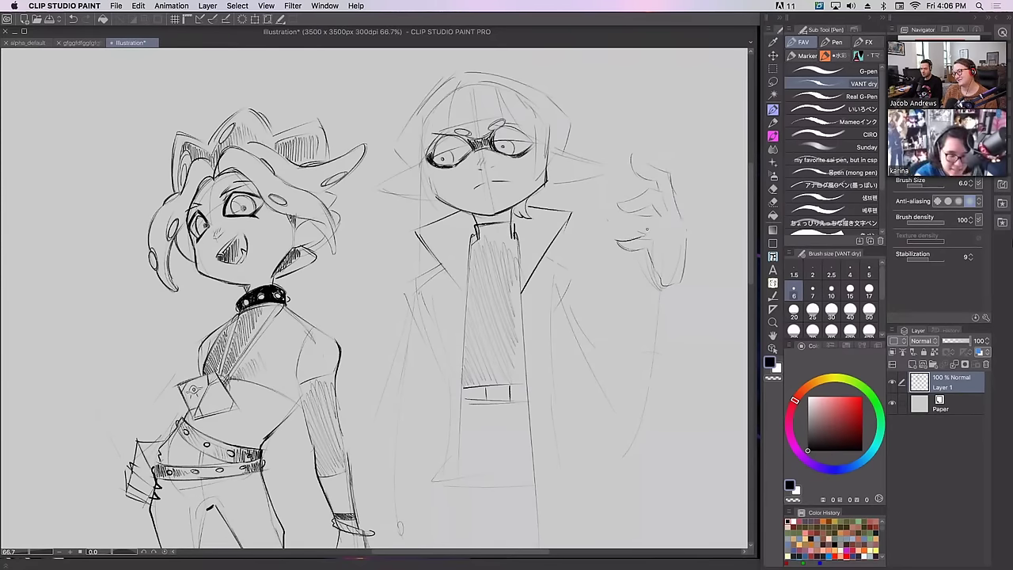
Redraw the raised hand's lower curled fingers with firm dark lines, replacing the first strokes
{"action": "mouse_move", "coordinate": [647, 230]}
{"action": "left_mouse_down"}
{"action": "mouse_move", "coordinate": [618, 237]}
{"action": "mouse_move", "coordinate": [644, 253]}
{"action": "left_mouse_up"}
{"action": "mouse_move", "coordinate": [668, 214]}
{"action": "left_mouse_down"}
{"action": "mouse_move", "coordinate": [610, 222]}
{"action": "mouse_move", "coordinate": [612, 234]}
{"action": "mouse_move", "coordinate": [659, 231]}
{"action": "left_mouse_up"}
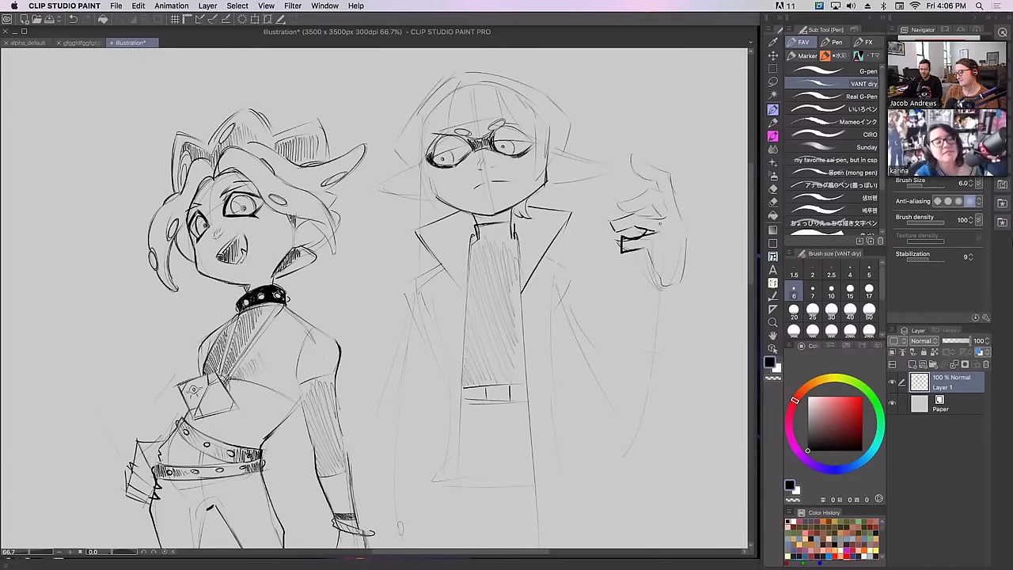
{"action": "key", "text": "super+z"}
{"action": "key", "text": "super+z"}
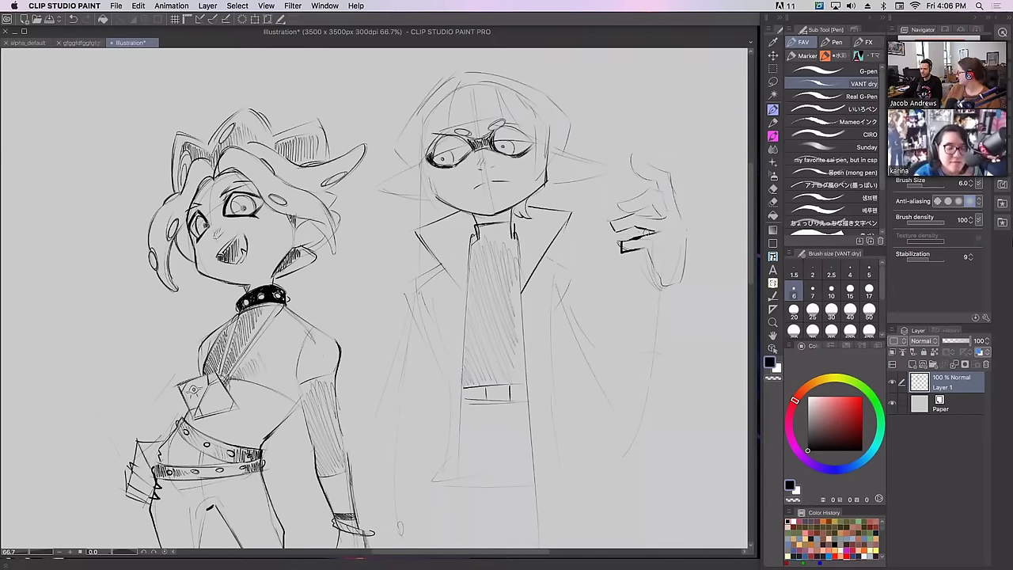
{"action": "key", "text": "ctrl+z"}
{"action": "left_click_drag", "start_coordinate": [621, 242], "coordinate": [650, 235]}
{"action": "mouse_move", "coordinate": [623, 201]}
{"action": "left_mouse_down"}
{"action": "mouse_move", "coordinate": [617, 210]}
{"action": "mouse_move", "coordinate": [655, 208]}
{"action": "mouse_move", "coordinate": [665, 218]}
{"action": "mouse_move", "coordinate": [636, 196]}
{"action": "mouse_move", "coordinate": [666, 193]}
{"action": "mouse_move", "coordinate": [679, 218]}
{"action": "left_mouse_up"}
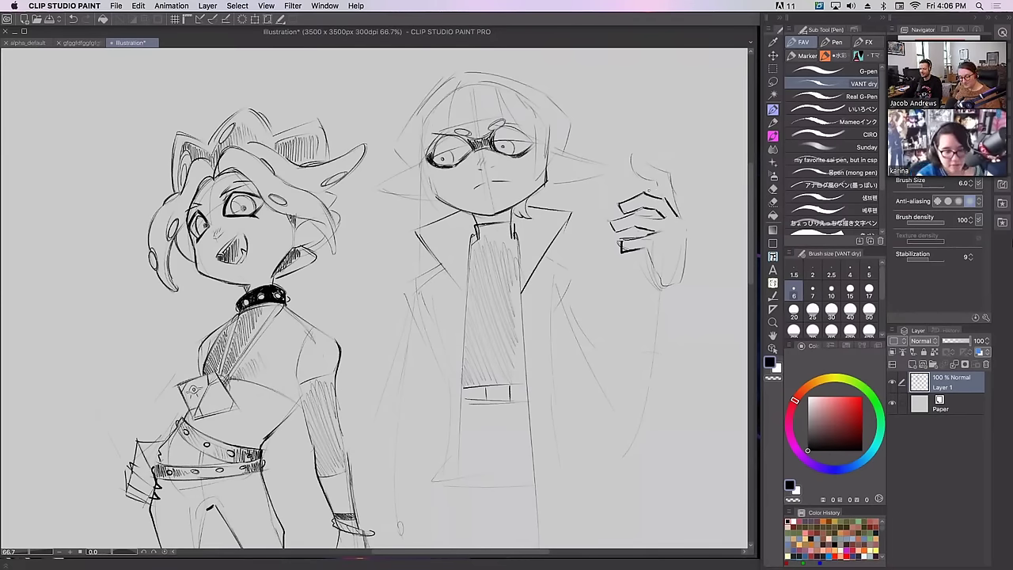
Draw the raised hand's bent index finger and both palm edges with firm lines, closing the wrist with a short line
{"action": "left_click_drag", "start_coordinate": [661, 199], "coordinate": [637, 176]}
{"action": "mouse_move", "coordinate": [637, 179]}
{"action": "left_mouse_down"}
{"action": "mouse_move", "coordinate": [638, 157]}
{"action": "mouse_move", "coordinate": [669, 173]}
{"action": "mouse_move", "coordinate": [680, 213]}
{"action": "mouse_move", "coordinate": [688, 265]}
{"action": "mouse_move", "coordinate": [660, 285]}
{"action": "left_mouse_up"}
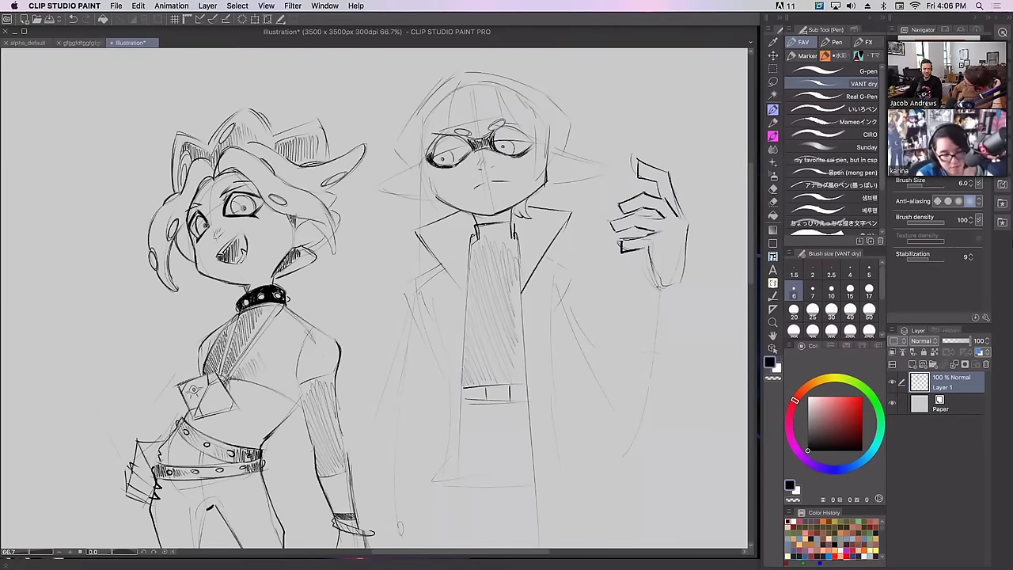
{"action": "mouse_move", "coordinate": [646, 245]}
{"action": "left_mouse_down"}
{"action": "mouse_move", "coordinate": [655, 285]}
{"action": "mouse_move", "coordinate": [684, 288]}
{"action": "left_mouse_up"}
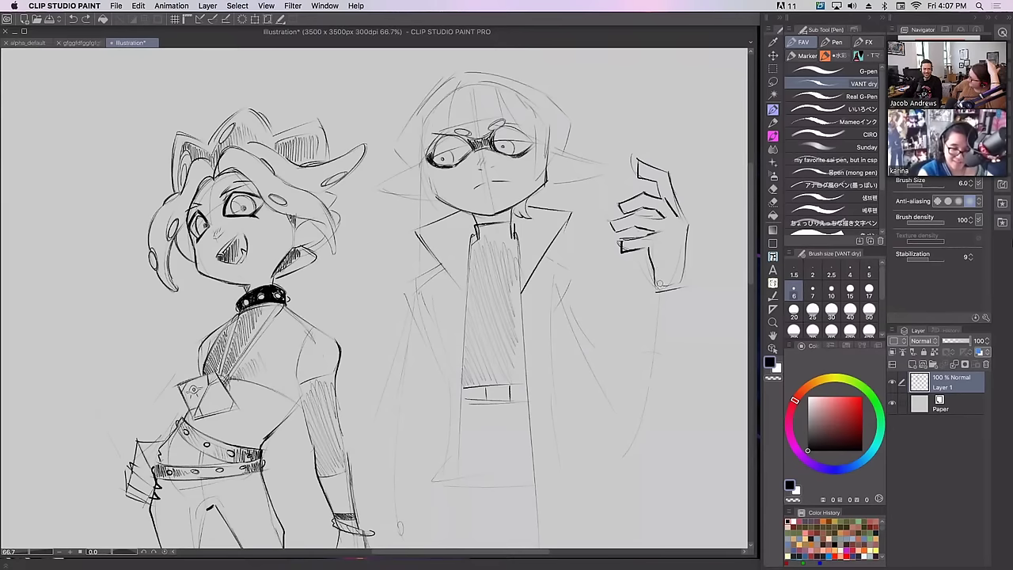
{"action": "mouse_move", "coordinate": [676, 290]}
{"action": "left_mouse_down"}
{"action": "mouse_move", "coordinate": [661, 380]}
{"action": "mouse_move", "coordinate": [656, 333]}
{"action": "mouse_move", "coordinate": [631, 380]}
{"action": "mouse_move", "coordinate": [641, 319]}
{"action": "left_mouse_up"}
{"action": "key", "text": "super+z"}
{"action": "mouse_move", "coordinate": [608, 351]}
{"action": "left_mouse_down"}
{"action": "mouse_move", "coordinate": [580, 365]}
{"action": "mouse_move", "coordinate": [585, 397]}
{"action": "left_mouse_up"}
{"action": "left_click_drag", "start_coordinate": [651, 369], "coordinate": [636, 400]}
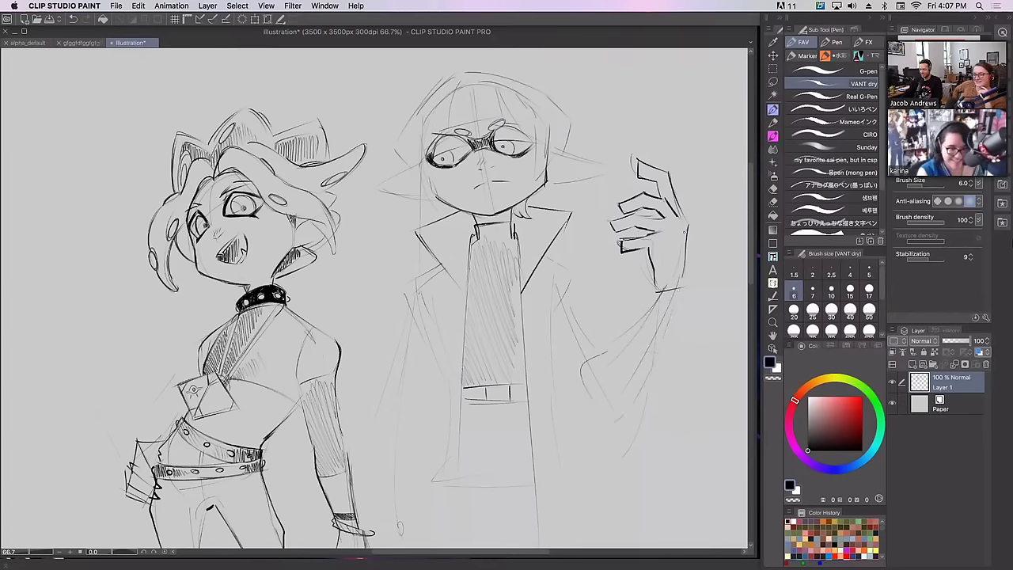
{"action": "key", "text": "super+z"}
{"action": "key", "text": "super+z"}
{"action": "key", "text": "super+z"}
{"action": "key", "text": "super+z"}
{"action": "key", "text": "super+z"}
Sketch both edges of the raised forearm running from the wrist down to a pointed elbow
{"action": "mouse_move", "coordinate": [663, 291]}
{"action": "left_mouse_down"}
{"action": "mouse_move", "coordinate": [610, 373]}
{"action": "mouse_move", "coordinate": [656, 324]}
{"action": "mouse_move", "coordinate": [593, 374]}
{"action": "mouse_move", "coordinate": [620, 425]}
{"action": "left_mouse_up"}
{"action": "left_click_drag", "start_coordinate": [682, 308], "coordinate": [647, 395]}
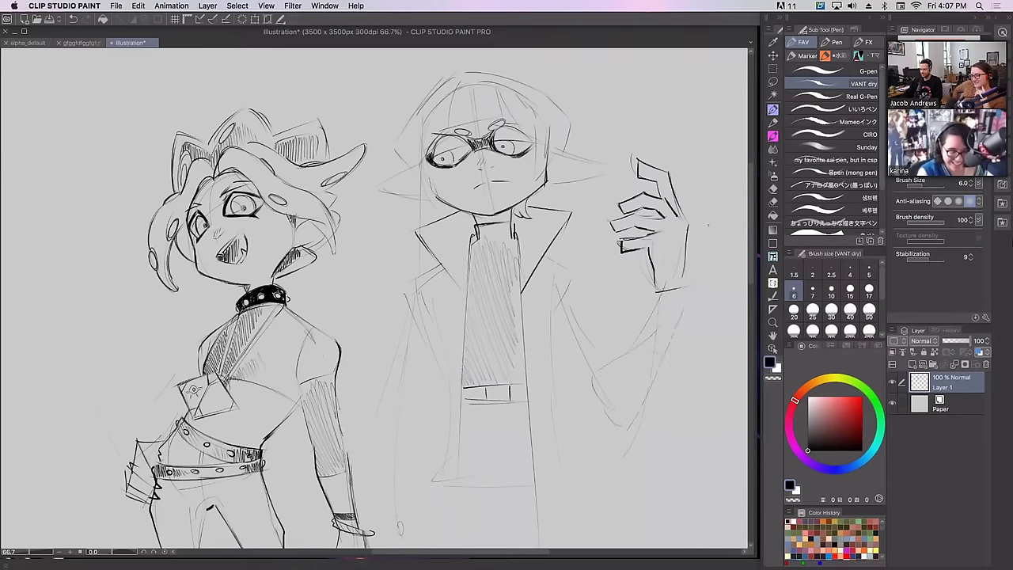
{"action": "key", "text": "super+z"}
{"action": "left_click_drag", "start_coordinate": [687, 282], "coordinate": [656, 372]}
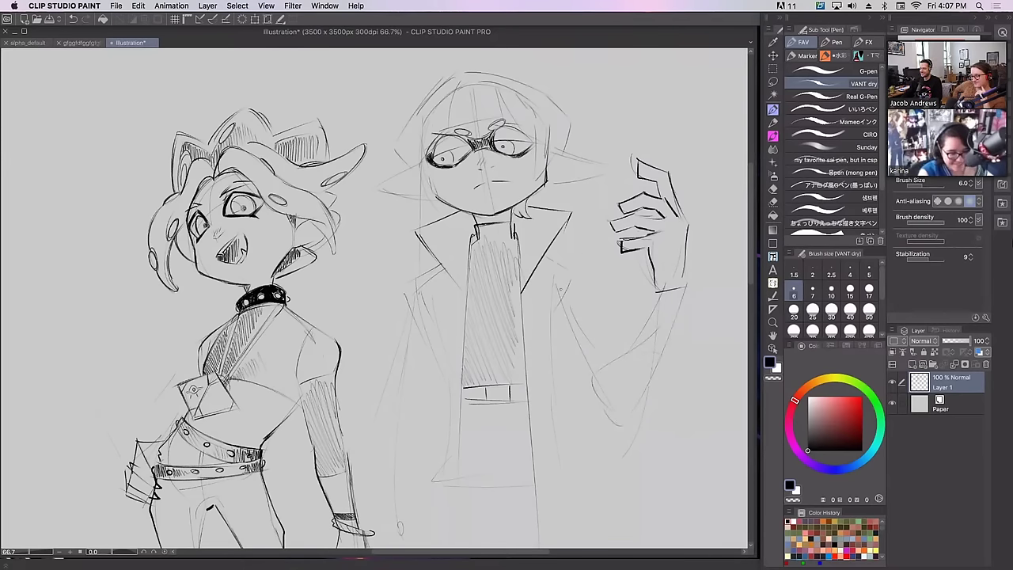
Sketch the coat sleeve's loose edges and crossing fold lines around the raised upper arm, undoing misplaced strokes
{"action": "mouse_move", "coordinate": [550, 256]}
{"action": "left_mouse_down"}
{"action": "mouse_move", "coordinate": [573, 269]}
{"action": "mouse_move", "coordinate": [566, 340]}
{"action": "mouse_move", "coordinate": [593, 406]}
{"action": "left_mouse_up"}
{"action": "key", "text": "super+z"}
{"action": "left_click_drag", "start_coordinate": [555, 337], "coordinate": [581, 381]}
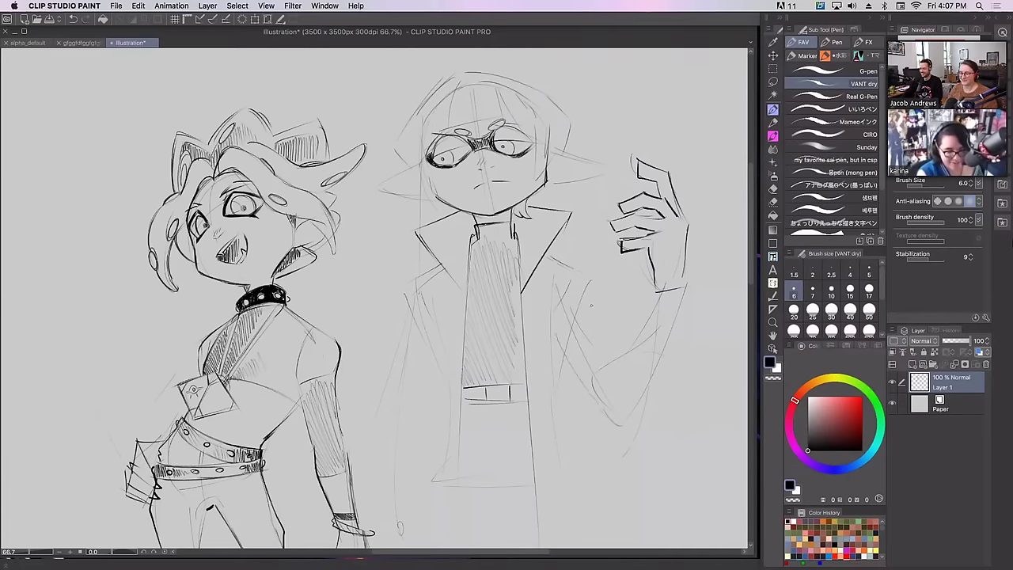
{"action": "key", "text": "super+z"}
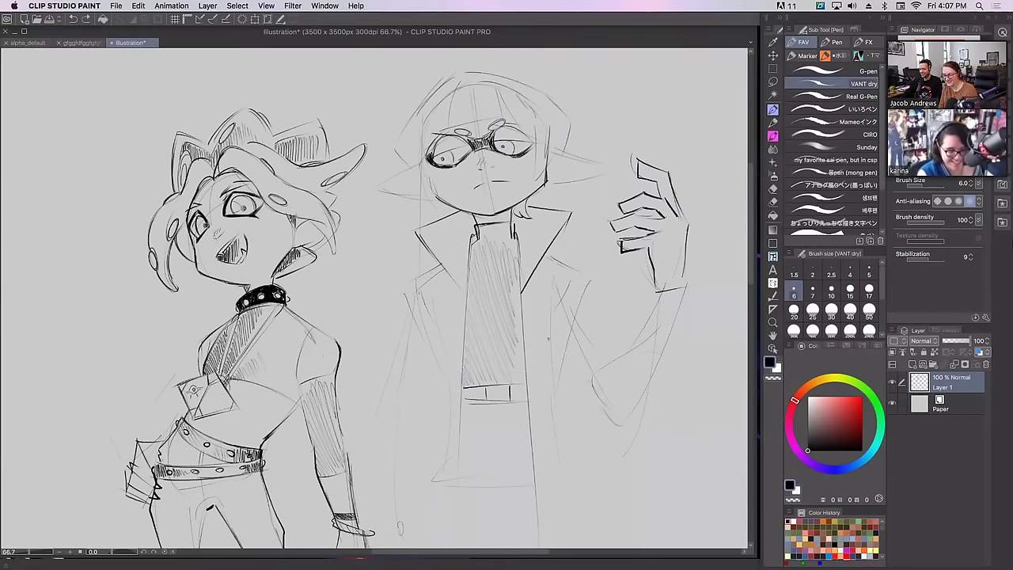
{"action": "left_click_drag", "start_coordinate": [548, 332], "coordinate": [590, 402]}
{"action": "left_click_drag", "start_coordinate": [588, 282], "coordinate": [582, 300]}
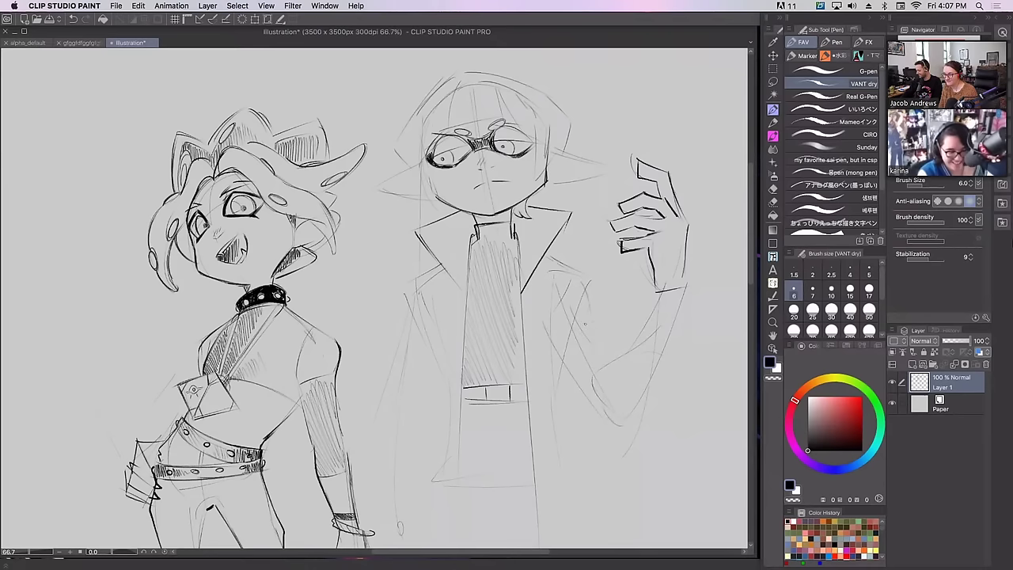
{"action": "key", "text": "super+z"}
{"action": "key", "text": "super+z"}
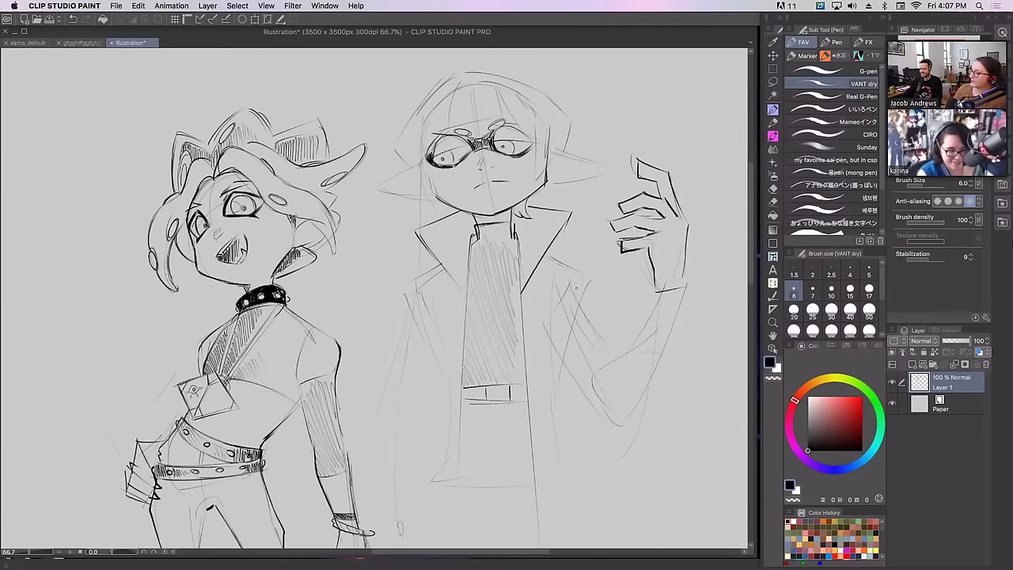
Draw a ribbed cuff around the raised forearm and a wavy sleeve underside curving toward the elbow
{"action": "mouse_move", "coordinate": [643, 325]}
{"action": "left_mouse_down"}
{"action": "mouse_move", "coordinate": [666, 345]}
{"action": "mouse_move", "coordinate": [641, 334]}
{"action": "mouse_move", "coordinate": [654, 359]}
{"action": "mouse_move", "coordinate": [661, 352]}
{"action": "mouse_move", "coordinate": [654, 360]}
{"action": "mouse_move", "coordinate": [636, 346]}
{"action": "left_mouse_up"}
{"action": "left_click_drag", "start_coordinate": [648, 333], "coordinate": [647, 350]}
{"action": "mouse_move", "coordinate": [657, 341]}
{"action": "left_mouse_down"}
{"action": "mouse_move", "coordinate": [602, 363]}
{"action": "mouse_move", "coordinate": [614, 349]}
{"action": "mouse_move", "coordinate": [600, 385]}
{"action": "mouse_move", "coordinate": [605, 357]}
{"action": "mouse_move", "coordinate": [619, 428]}
{"action": "left_mouse_up"}
{"action": "key", "text": "super+z"}
{"action": "key", "text": "ctrl+z"}
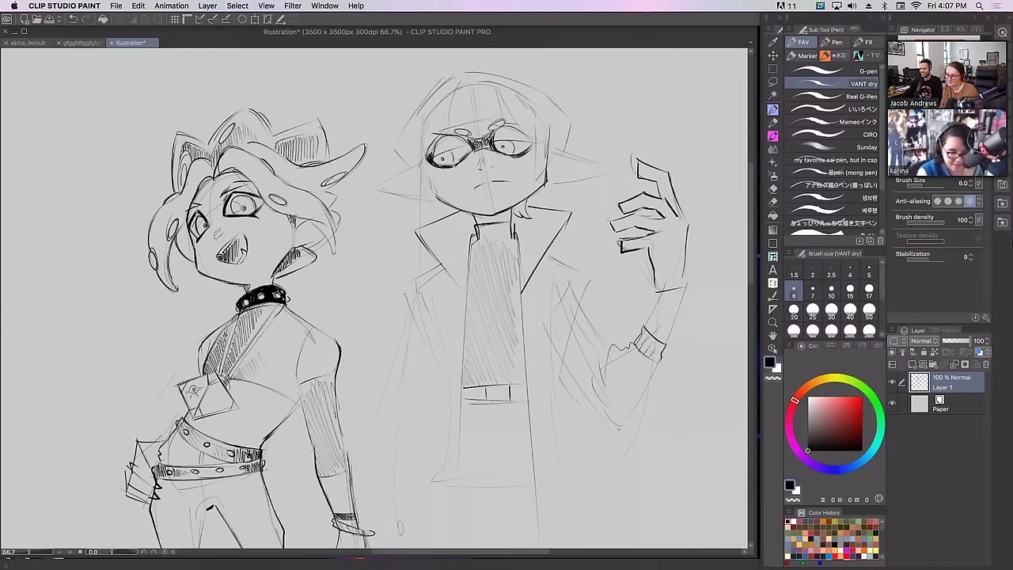
{"action": "key", "text": "ctrl+z"}
{"action": "left_click_drag", "start_coordinate": [558, 389], "coordinate": [589, 418]}
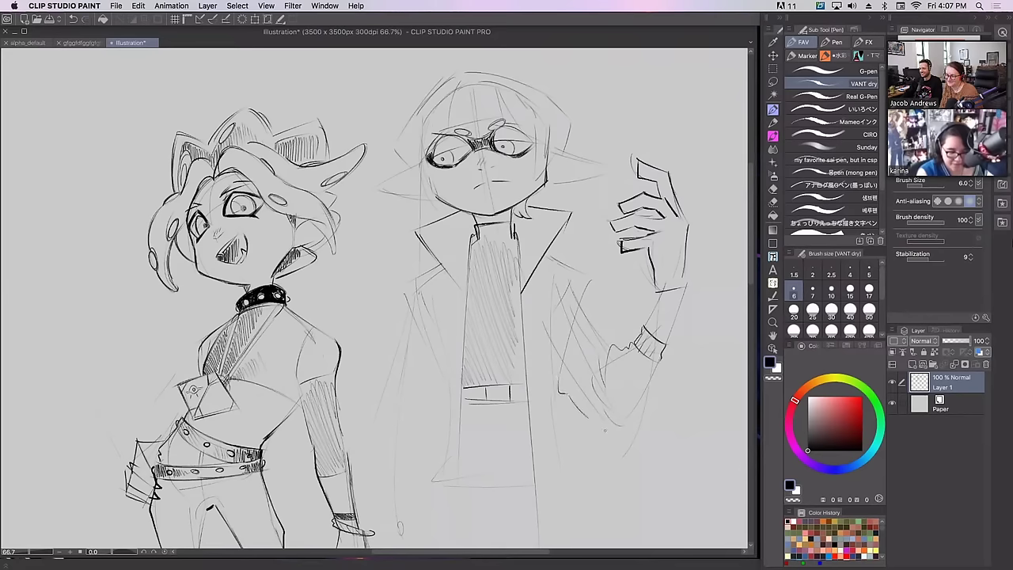
Draw the raised sleeve's underside and rounded elbow, and connect the coat's side up toward the shoulder
{"action": "left_click_drag", "start_coordinate": [562, 393], "coordinate": [605, 436]}
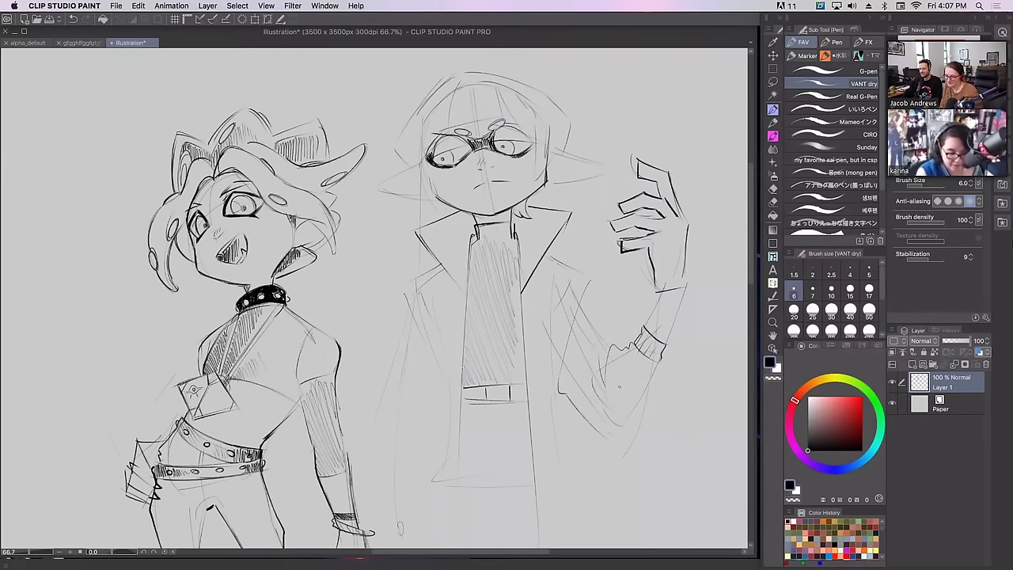
{"action": "mouse_move", "coordinate": [658, 362]}
{"action": "left_mouse_down"}
{"action": "mouse_move", "coordinate": [658, 387]}
{"action": "mouse_move", "coordinate": [607, 422]}
{"action": "mouse_move", "coordinate": [625, 443]}
{"action": "left_mouse_up"}
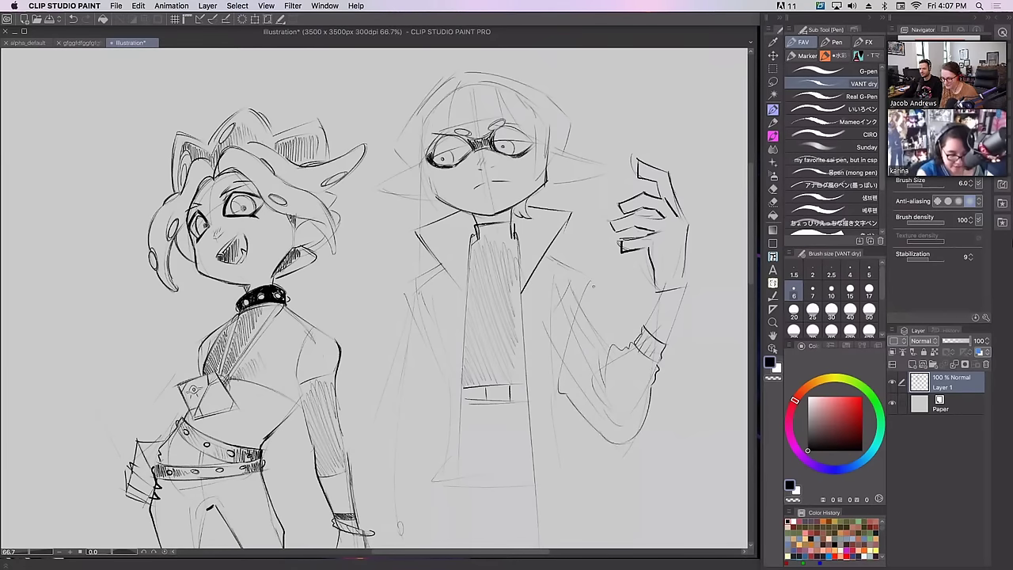
{"action": "mouse_move", "coordinate": [563, 365]}
{"action": "left_mouse_down"}
{"action": "mouse_move", "coordinate": [562, 387]}
{"action": "mouse_move", "coordinate": [589, 281]}
{"action": "left_mouse_up"}
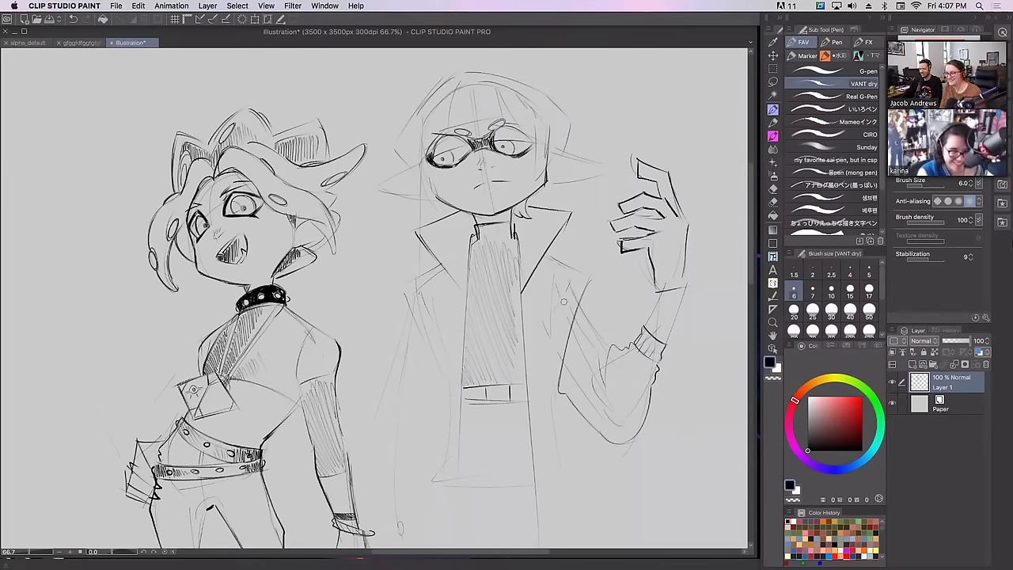
Erase the stray shoulder lines with the Quick Lasso Eraser, then draw the shoulder edge, two oval coat buttons and the raised sleeve's upper edge
{"action": "left_click", "coordinate": [773, 201]}
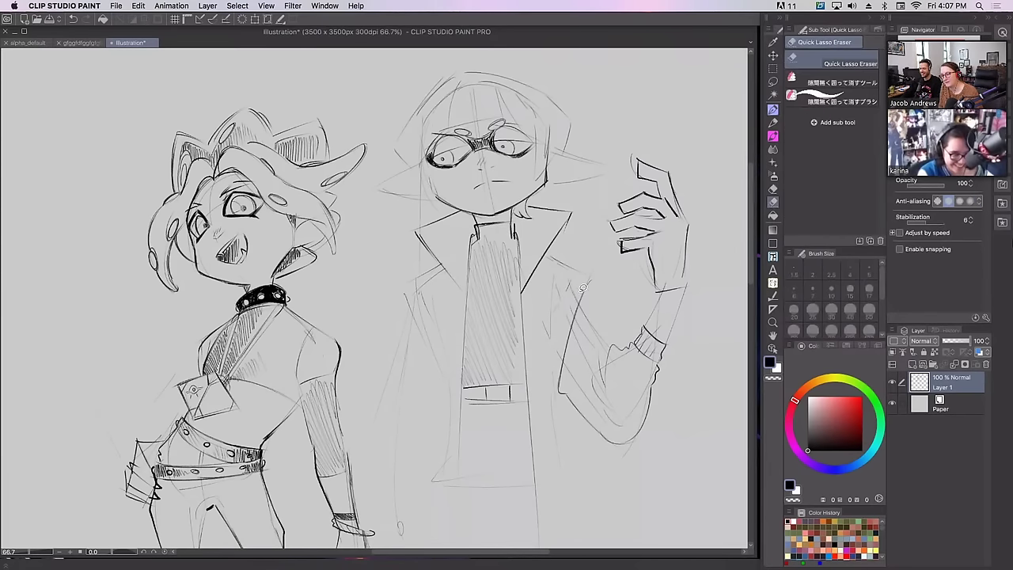
{"action": "mouse_move", "coordinate": [582, 289]}
{"action": "left_mouse_down"}
{"action": "mouse_move", "coordinate": [539, 301]}
{"action": "mouse_move", "coordinate": [585, 278]}
{"action": "mouse_move", "coordinate": [585, 268]}
{"action": "mouse_move", "coordinate": [575, 269]}
{"action": "mouse_move", "coordinate": [592, 274]}
{"action": "mouse_move", "coordinate": [558, 280]}
{"action": "left_mouse_up"}
{"action": "key", "text": "p"}
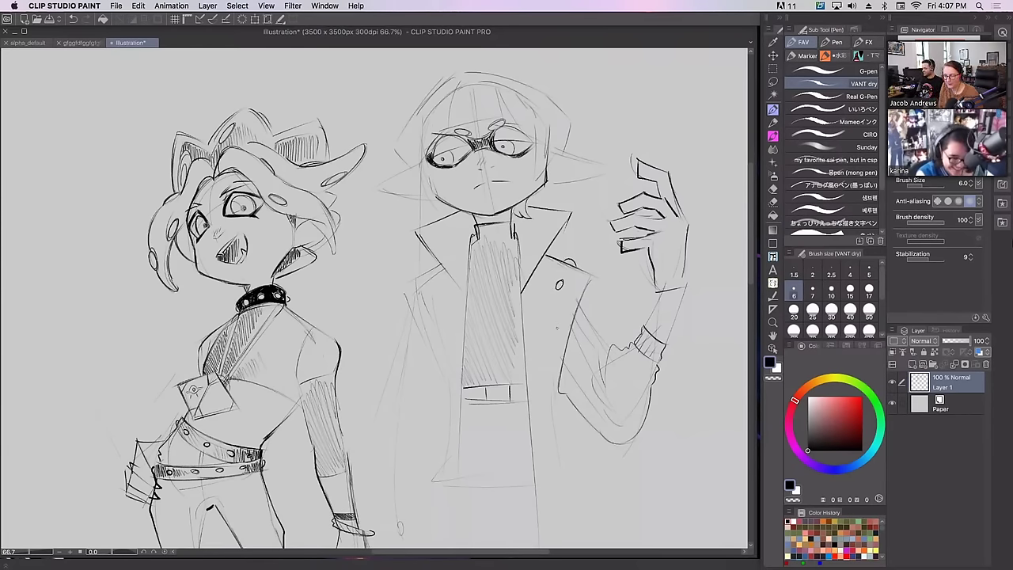
{"action": "left_click_drag", "start_coordinate": [557, 320], "coordinate": [554, 321]}
{"action": "mouse_move", "coordinate": [593, 276]}
{"action": "left_mouse_down"}
{"action": "mouse_move", "coordinate": [578, 308]}
{"action": "mouse_move", "coordinate": [609, 346]}
{"action": "left_mouse_up"}
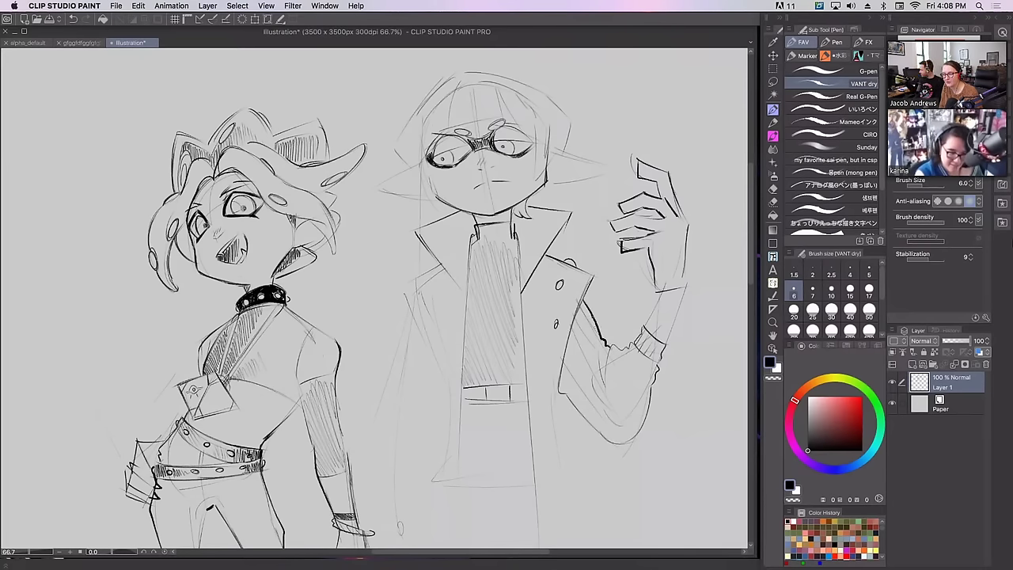
Draw the long coat's outer edge from beside the raised elbow down past the canvas's lower edge
{"action": "left_click_drag", "start_coordinate": [559, 387], "coordinate": [564, 566]}
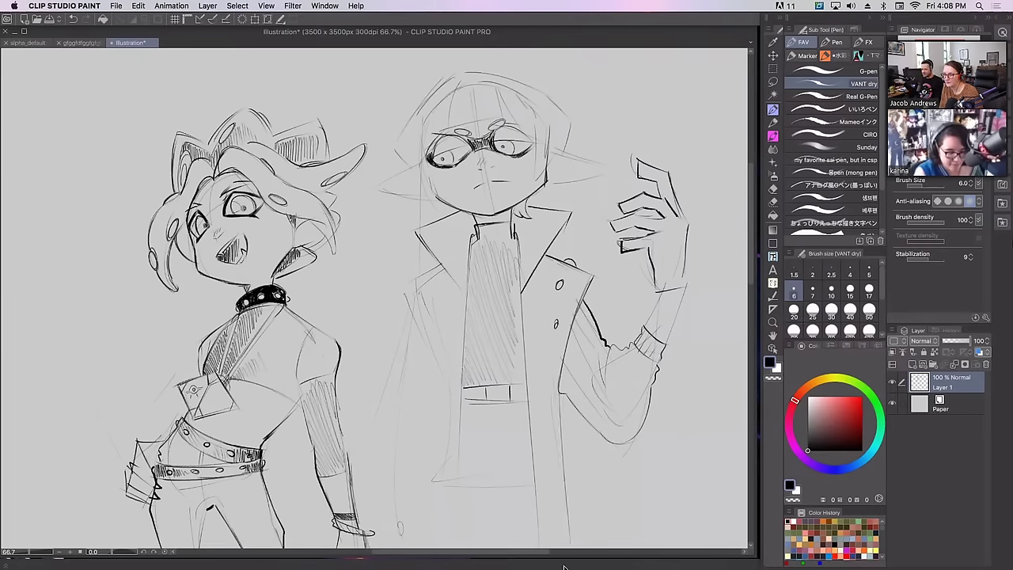
{"action": "left_click_drag", "start_coordinate": [557, 384], "coordinate": [566, 529]}
{"action": "key", "text": "super+z"}
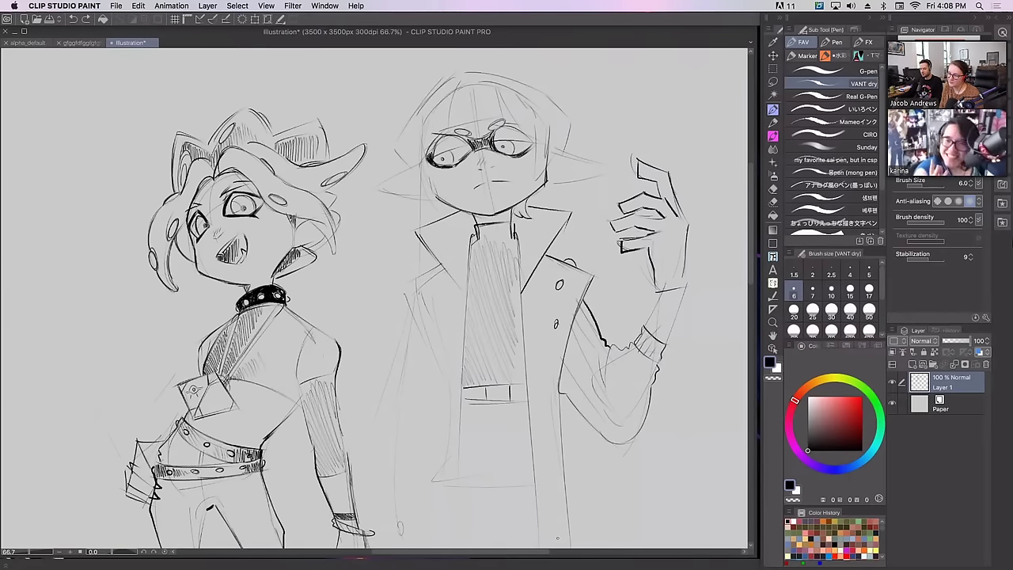
Draw the coat's opposite shoulder, long side edge and front opening on the lowered-arm side, undoing misplaced strokes
{"action": "mouse_move", "coordinate": [440, 265]}
{"action": "left_mouse_down"}
{"action": "mouse_move", "coordinate": [402, 287]}
{"action": "mouse_move", "coordinate": [421, 338]}
{"action": "left_mouse_up"}
{"action": "key", "text": "super+z"}
{"action": "key", "text": "super+z"}
{"action": "mouse_move", "coordinate": [440, 265]}
{"action": "left_mouse_down"}
{"action": "mouse_move", "coordinate": [406, 291]}
{"action": "mouse_move", "coordinate": [432, 353]}
{"action": "left_mouse_up"}
{"action": "key", "text": "super+z"}
{"action": "mouse_move", "coordinate": [405, 278]}
{"action": "left_mouse_down"}
{"action": "mouse_move", "coordinate": [433, 380]}
{"action": "mouse_move", "coordinate": [429, 546]}
{"action": "left_mouse_up"}
{"action": "left_click_drag", "start_coordinate": [464, 364], "coordinate": [461, 546]}
{"action": "mouse_move", "coordinate": [407, 309]}
{"action": "left_mouse_down"}
{"action": "mouse_move", "coordinate": [372, 474]}
{"action": "mouse_move", "coordinate": [387, 528]}
{"action": "mouse_move", "coordinate": [420, 526]}
{"action": "left_mouse_up"}
{"action": "key", "text": "super+z"}
{"action": "key", "text": "super+z"}
Outline the lowered arm's loose sleeve and close it with a narrow curved cuff
{"action": "left_click_drag", "start_coordinate": [382, 462], "coordinate": [393, 484]}
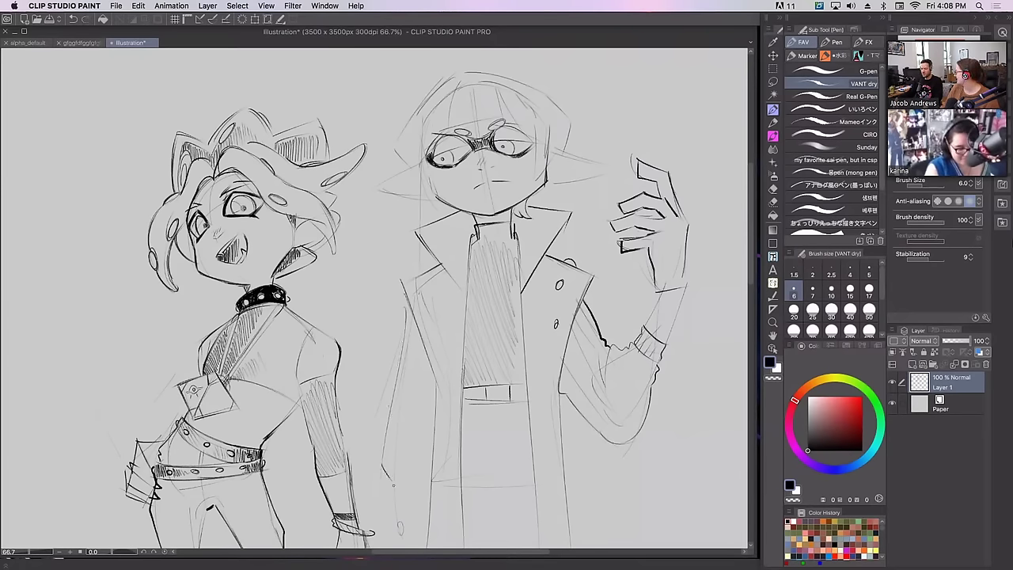
{"action": "key", "text": "super+z"}
{"action": "mouse_move", "coordinate": [394, 386]}
{"action": "left_mouse_down"}
{"action": "mouse_move", "coordinate": [399, 482]}
{"action": "mouse_move", "coordinate": [423, 453]}
{"action": "mouse_move", "coordinate": [416, 491]}
{"action": "left_mouse_up"}
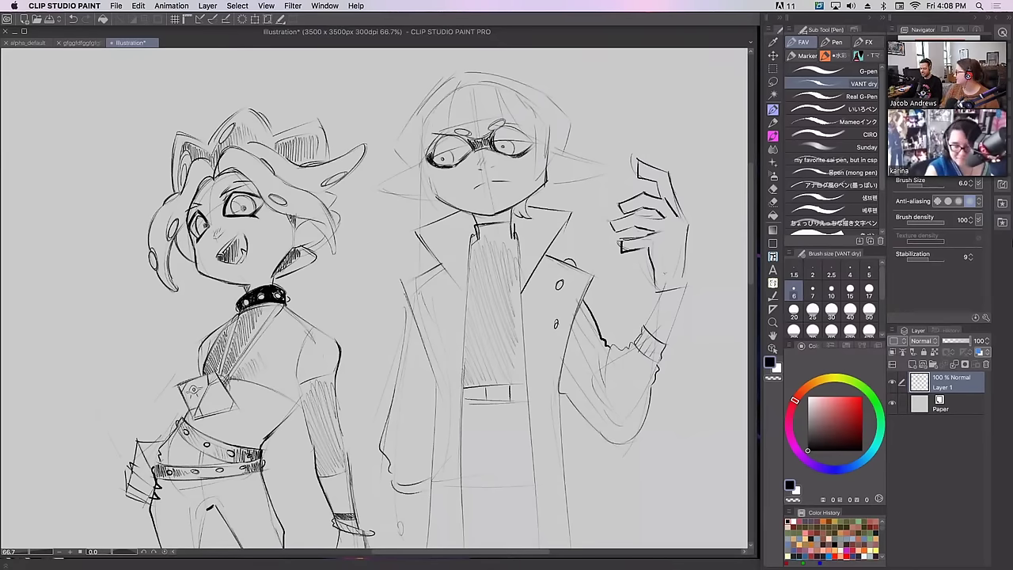
Firm up the raised forearm's inner edge and mark the glove openings across the raised fingers
{"action": "left_click_drag", "start_coordinate": [647, 330], "coordinate": [660, 296]}
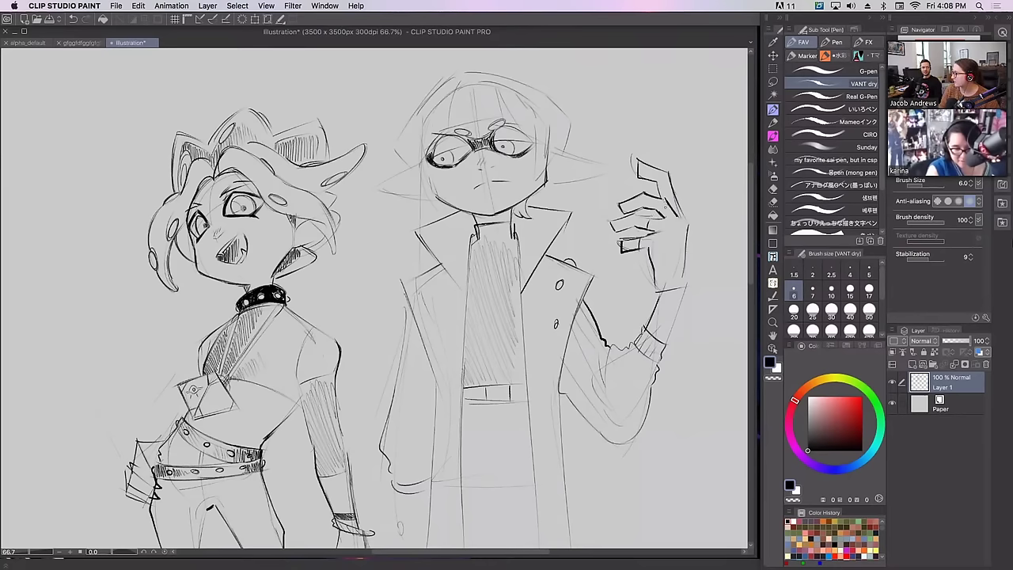
{"action": "mouse_move", "coordinate": [657, 213]}
{"action": "left_mouse_down"}
{"action": "mouse_move", "coordinate": [677, 198]}
{"action": "mouse_move", "coordinate": [652, 190]}
{"action": "left_mouse_up"}
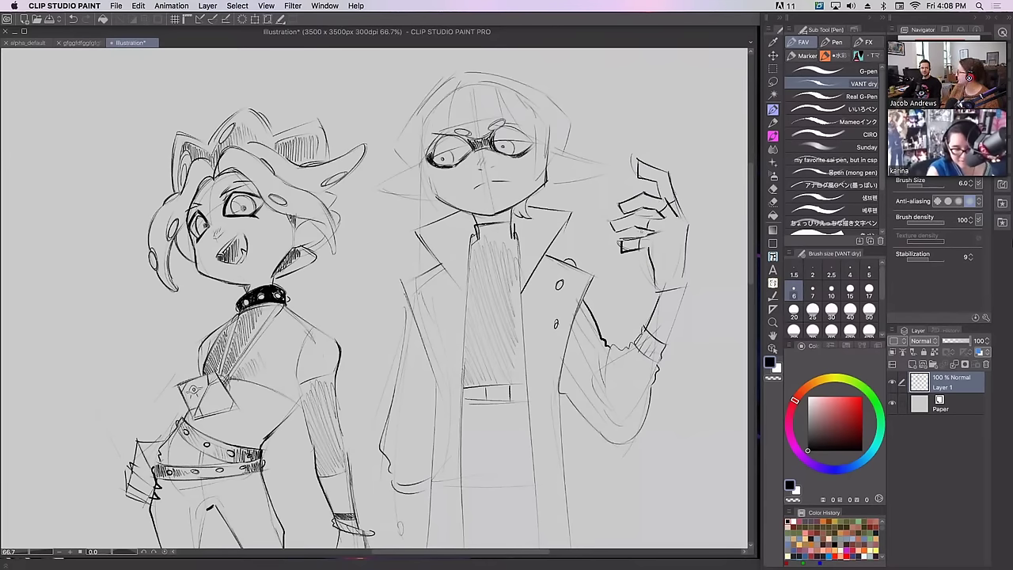
{"action": "mouse_move", "coordinate": [637, 234]}
{"action": "left_mouse_down"}
{"action": "mouse_move", "coordinate": [648, 226]}
{"action": "mouse_move", "coordinate": [644, 248]}
{"action": "left_mouse_up"}
Shade the raised glove's palm with dense diagonal hatching and sketch short strokes at the wrist
{"action": "mouse_move", "coordinate": [651, 238]}
{"action": "left_mouse_down"}
{"action": "mouse_move", "coordinate": [648, 247]}
{"action": "mouse_move", "coordinate": [651, 229]}
{"action": "left_mouse_up"}
{"action": "mouse_move", "coordinate": [651, 233]}
{"action": "left_mouse_down"}
{"action": "mouse_move", "coordinate": [647, 245]}
{"action": "mouse_move", "coordinate": [664, 212]}
{"action": "left_mouse_up"}
{"action": "mouse_move", "coordinate": [653, 268]}
{"action": "left_mouse_down"}
{"action": "mouse_move", "coordinate": [675, 208]}
{"action": "mouse_move", "coordinate": [677, 221]}
{"action": "left_mouse_up"}
{"action": "mouse_move", "coordinate": [661, 288]}
{"action": "left_mouse_down"}
{"action": "mouse_move", "coordinate": [679, 231]}
{"action": "mouse_move", "coordinate": [687, 236]}
{"action": "left_mouse_up"}
{"action": "left_click_drag", "start_coordinate": [682, 258], "coordinate": [688, 236]}
{"action": "mouse_move", "coordinate": [646, 338]}
{"action": "left_mouse_down"}
{"action": "mouse_move", "coordinate": [657, 324]}
{"action": "mouse_move", "coordinate": [662, 339]}
{"action": "left_mouse_up"}
{"action": "key", "text": "super+z"}
{"action": "left_click_drag", "start_coordinate": [656, 293], "coordinate": [667, 303]}
{"action": "left_click_drag", "start_coordinate": [666, 307], "coordinate": [681, 301]}
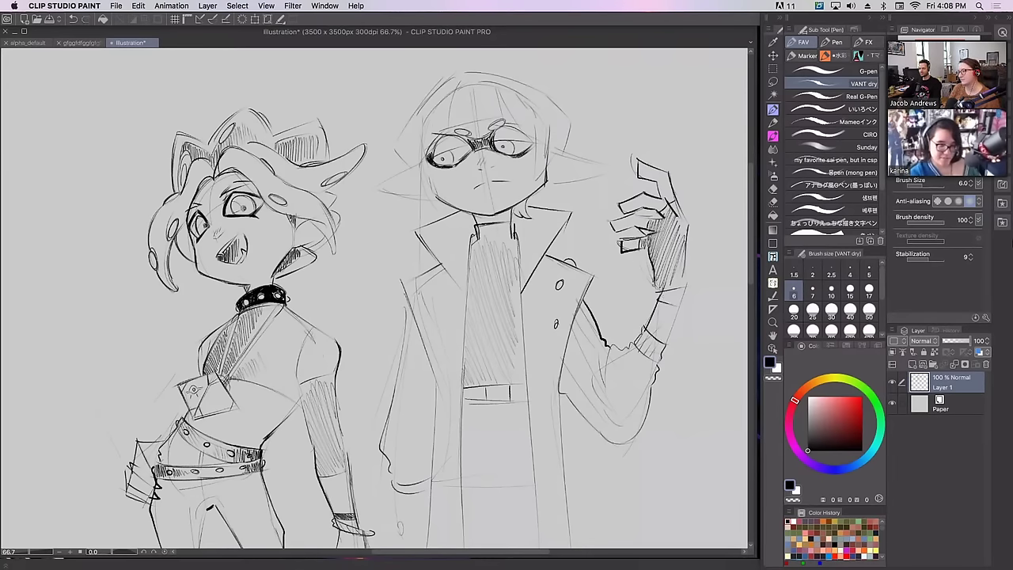
Hatch the raised coat sleeve and the lowered sleeve with long, light diagonal strokes
{"action": "left_click_drag", "start_coordinate": [569, 345], "coordinate": [576, 325]}
{"action": "left_click_drag", "start_coordinate": [576, 329], "coordinate": [581, 310]}
{"action": "left_click_drag", "start_coordinate": [574, 408], "coordinate": [582, 374]}
{"action": "left_click_drag", "start_coordinate": [581, 350], "coordinate": [585, 323]}
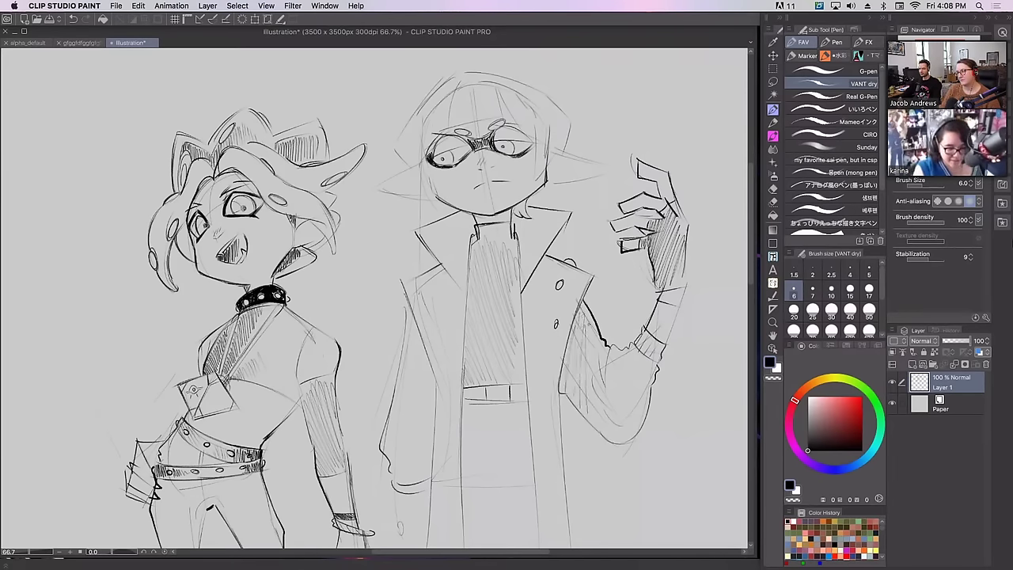
{"action": "left_click_drag", "start_coordinate": [590, 413], "coordinate": [596, 367]}
{"action": "left_click_drag", "start_coordinate": [592, 355], "coordinate": [595, 337]}
{"action": "left_click_drag", "start_coordinate": [601, 387], "coordinate": [612, 363]}
{"action": "left_click_drag", "start_coordinate": [609, 424], "coordinate": [616, 364]}
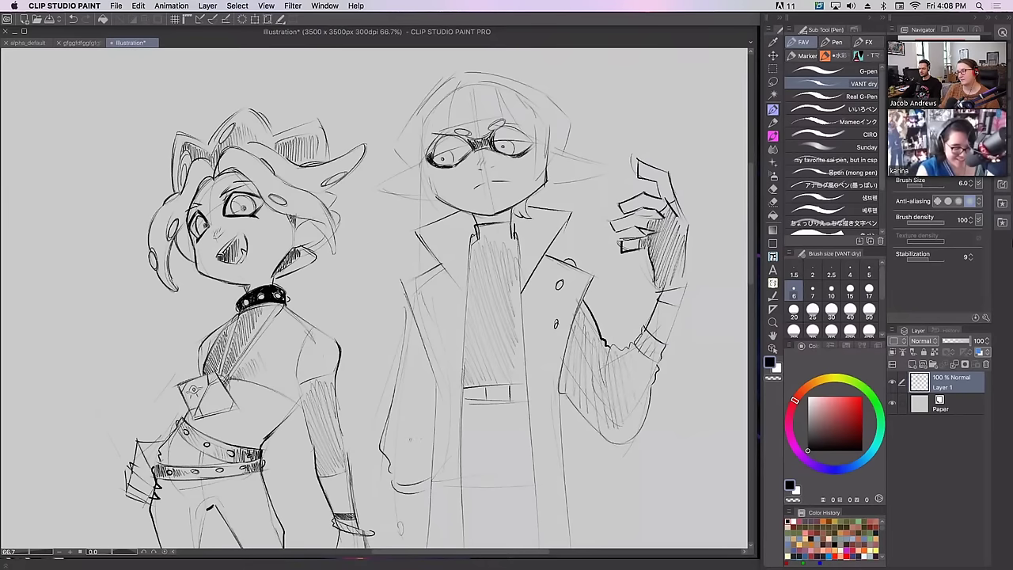
{"action": "left_click_drag", "start_coordinate": [413, 436], "coordinate": [428, 374]}
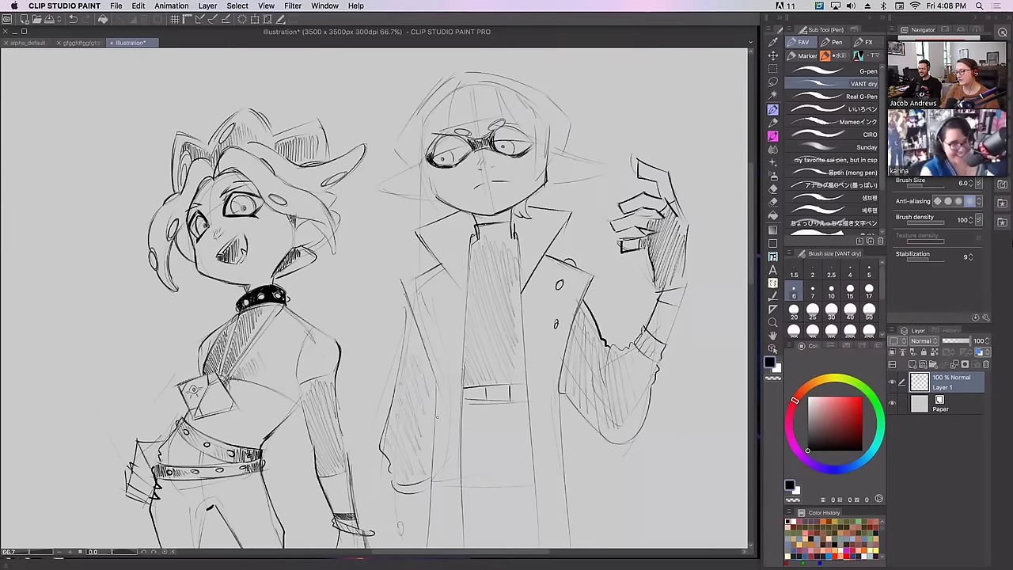
Draw the lowered forearm and studded bands on both wrists, and detail the belt with studs and the letters KC on its buckle
{"action": "left_click_drag", "start_coordinate": [407, 526], "coordinate": [403, 493]}
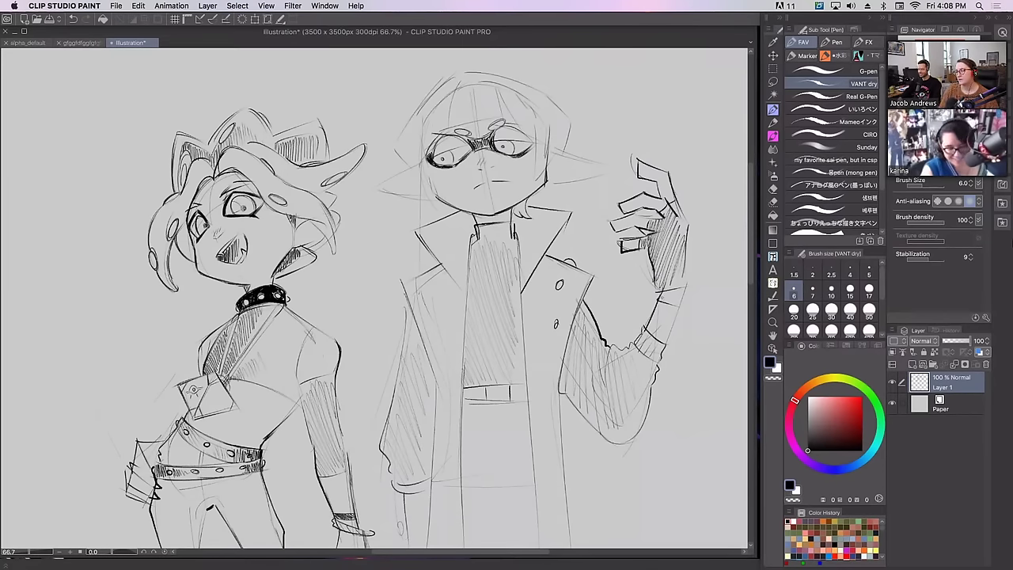
{"action": "left_click_drag", "start_coordinate": [658, 296], "coordinate": [687, 291]}
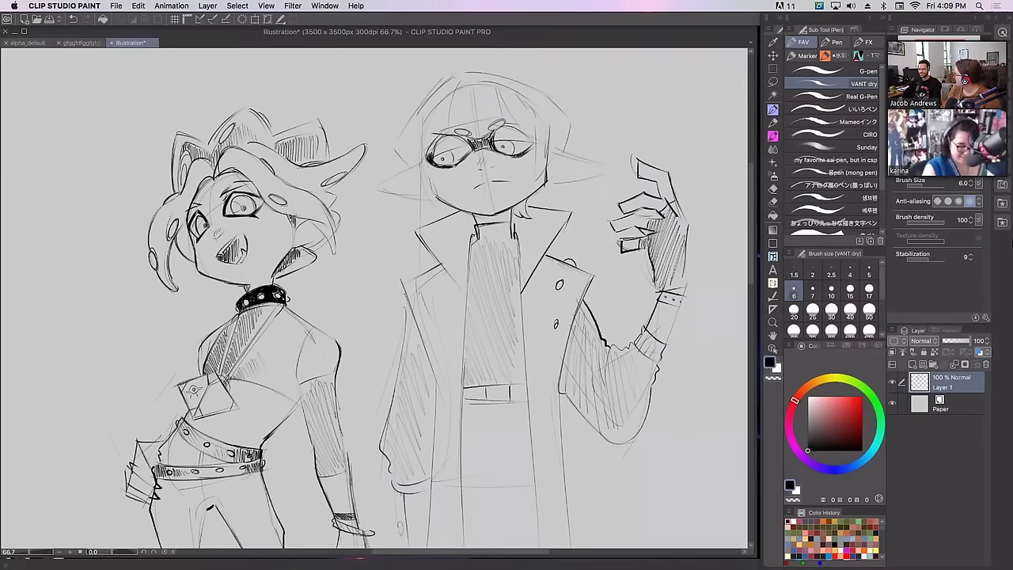
{"action": "mouse_move", "coordinate": [407, 527]}
{"action": "left_mouse_down"}
{"action": "mouse_move", "coordinate": [400, 493]}
{"action": "mouse_move", "coordinate": [432, 537]}
{"action": "mouse_move", "coordinate": [411, 542]}
{"action": "left_mouse_up"}
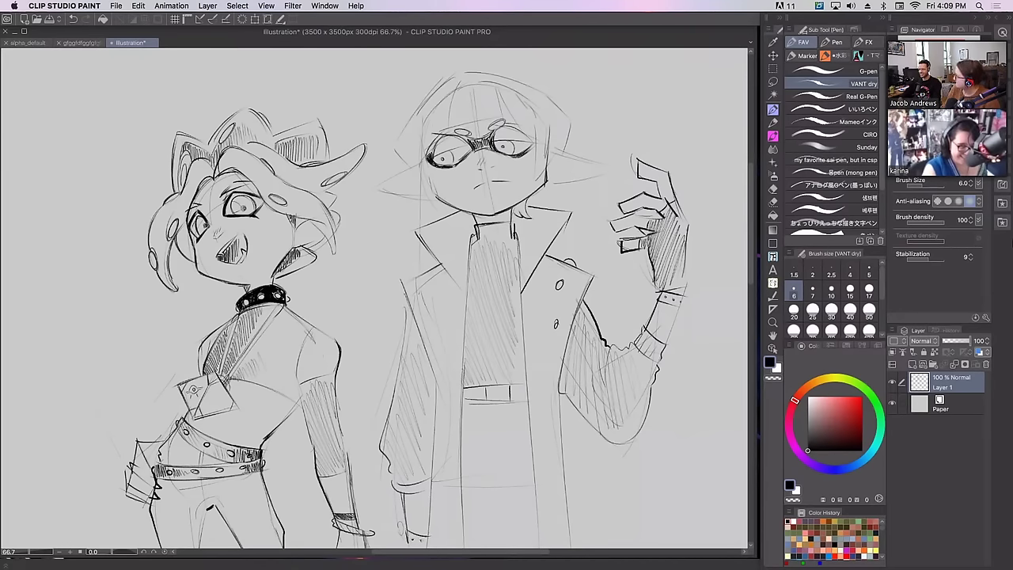
{"action": "left_click_drag", "start_coordinate": [432, 482], "coordinate": [428, 523]}
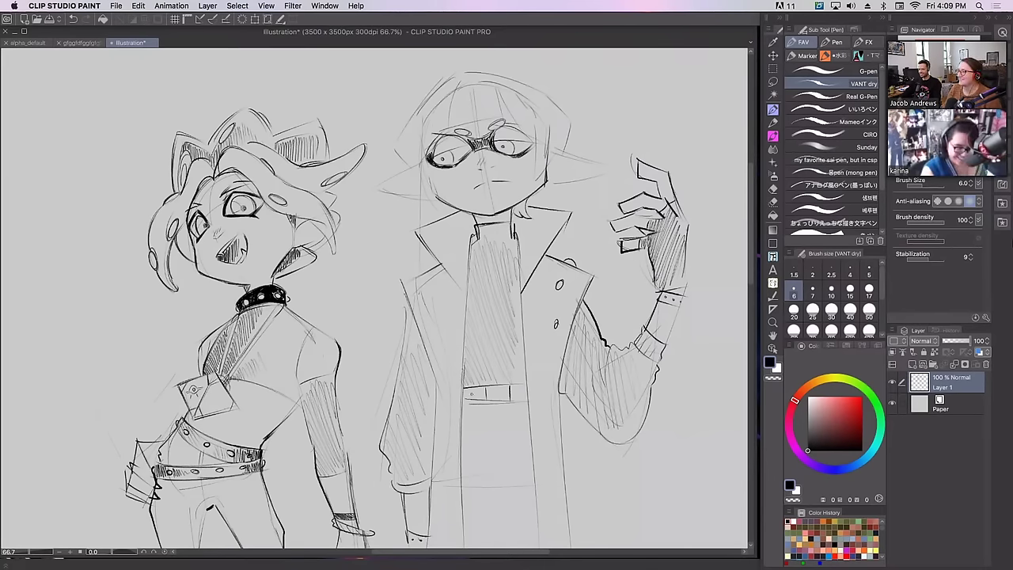
{"action": "left_click_drag", "start_coordinate": [489, 388], "coordinate": [519, 393]}
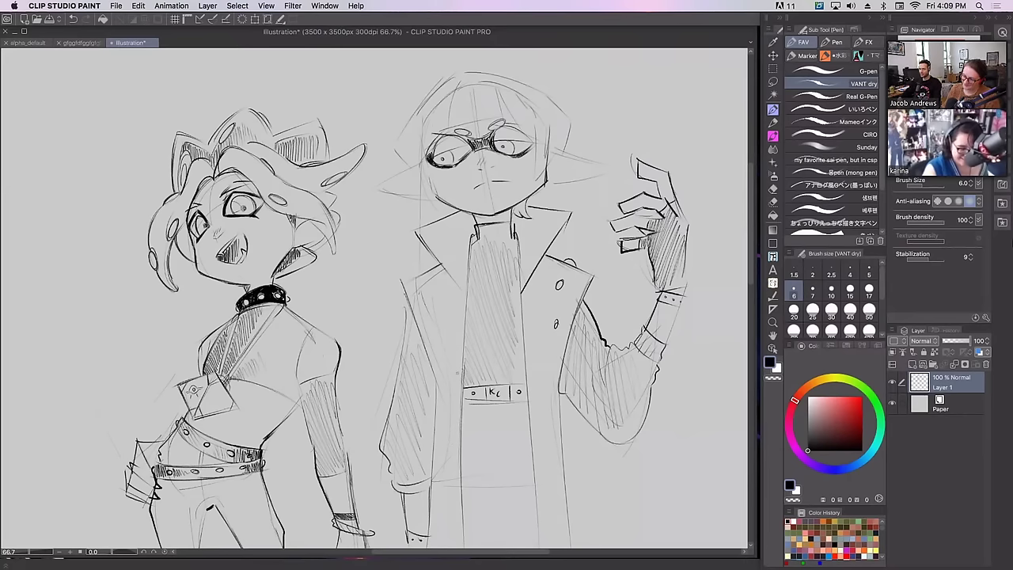
{"action": "left_click_drag", "start_coordinate": [493, 462], "coordinate": [496, 542]}
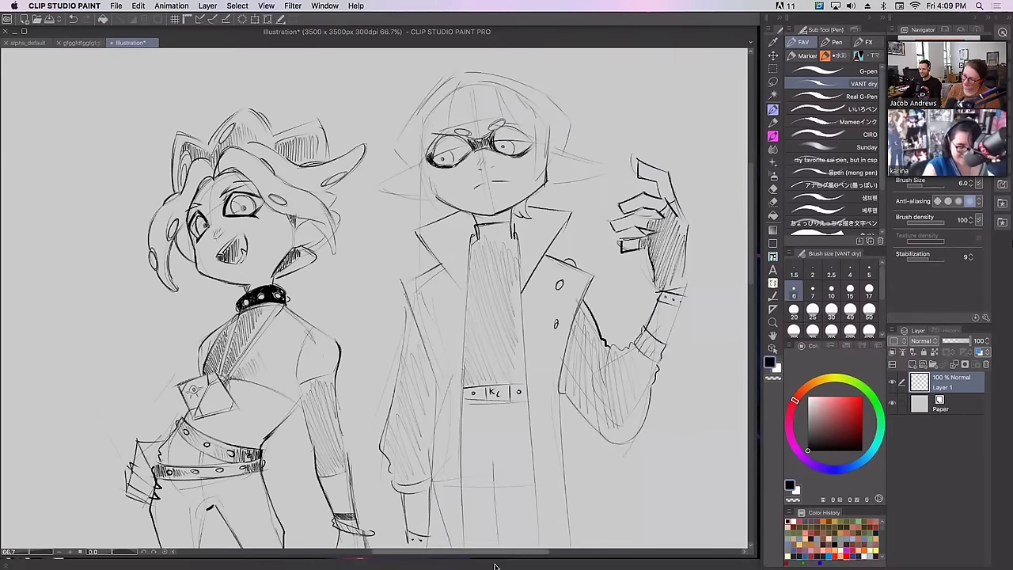
{"action": "left_click_drag", "start_coordinate": [558, 417], "coordinate": [614, 548]}
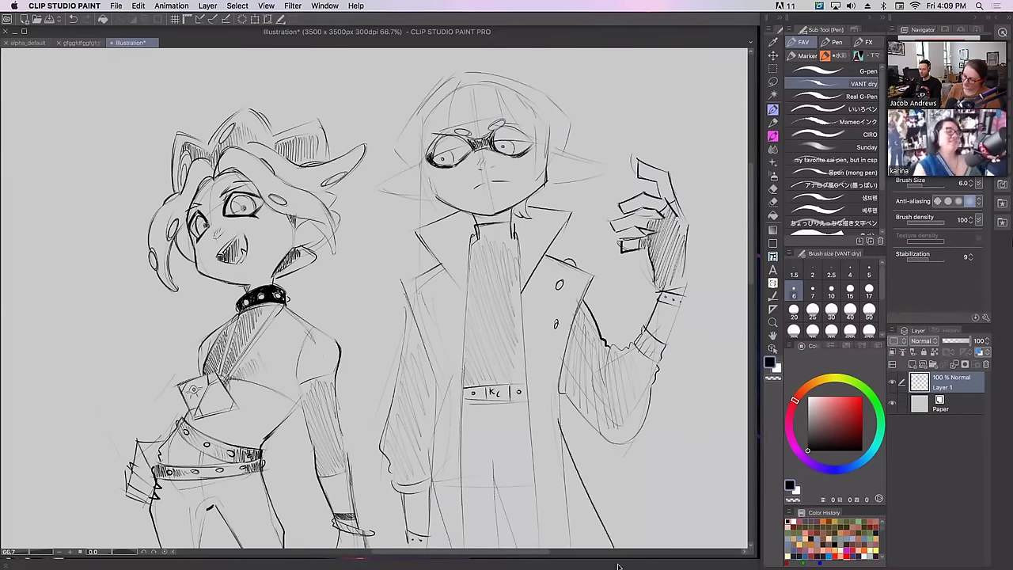
{"action": "key", "text": "super+z"}
{"action": "mouse_move", "coordinate": [561, 375]}
{"action": "left_mouse_down"}
{"action": "mouse_move", "coordinate": [556, 418]}
{"action": "mouse_move", "coordinate": [590, 530]}
{"action": "left_mouse_up"}
{"action": "key", "text": "super+z"}
{"action": "key", "text": "super+z"}
{"action": "left_click_drag", "start_coordinate": [560, 379], "coordinate": [559, 418]}
{"action": "key", "text": "super+z"}
{"action": "key", "text": "super+z"}
{"action": "key", "text": "super+z"}
{"action": "key", "text": "super+z"}
{"action": "key", "text": "super+z"}
{"action": "key", "text": "super+z"}
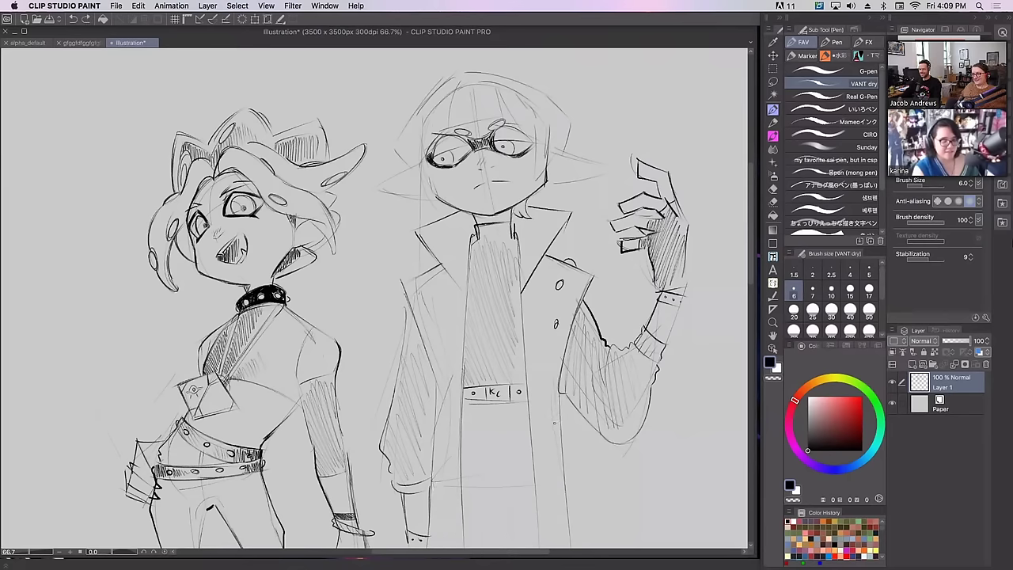
{"action": "key", "text": "super+y"}
{"action": "key", "text": "super+z"}
Sketch the trousers' inner-leg lines and replace the coat's straight side edge with one flaring outward toward the hem
{"action": "mouse_move", "coordinate": [494, 483]}
{"action": "left_mouse_down"}
{"action": "mouse_move", "coordinate": [487, 546]}
{"action": "mouse_move", "coordinate": [500, 527]}
{"action": "left_mouse_up"}
{"action": "left_click_drag", "start_coordinate": [555, 393], "coordinate": [570, 532]}
{"action": "key", "text": "super+z"}
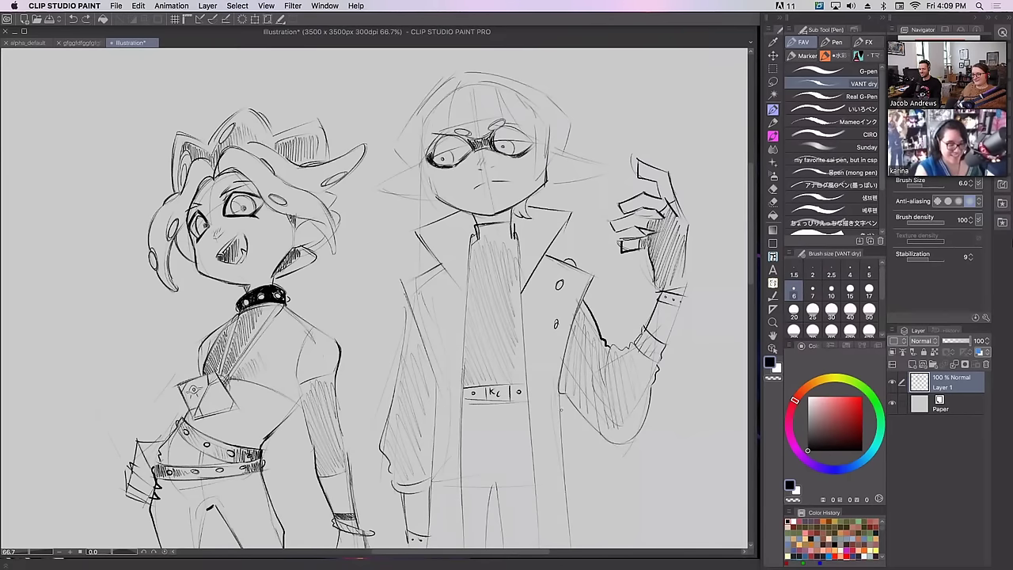
{"action": "left_click_drag", "start_coordinate": [558, 390], "coordinate": [581, 516]}
{"action": "key", "text": "super+z"}
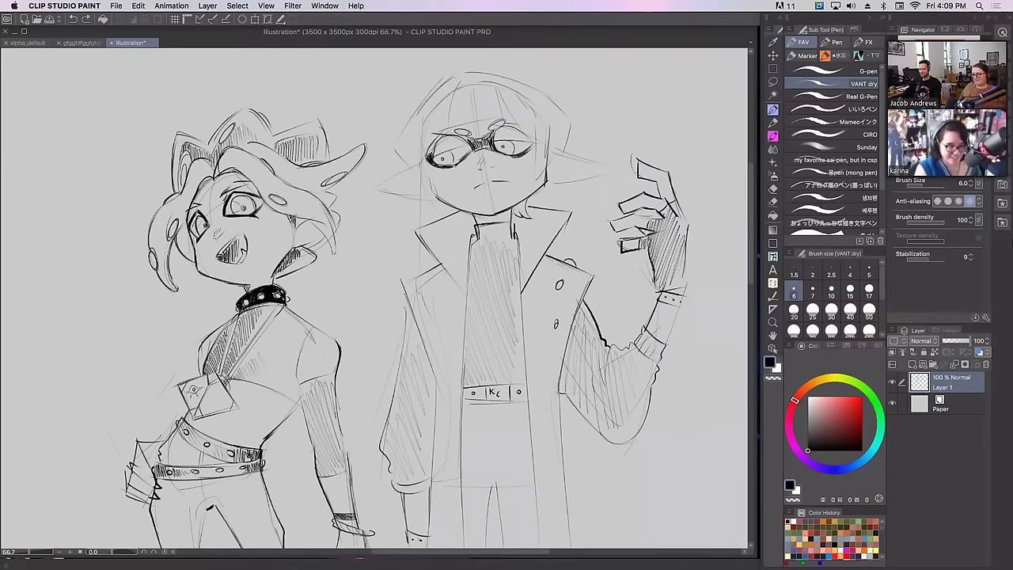
{"action": "key", "text": "super+shift+z"}
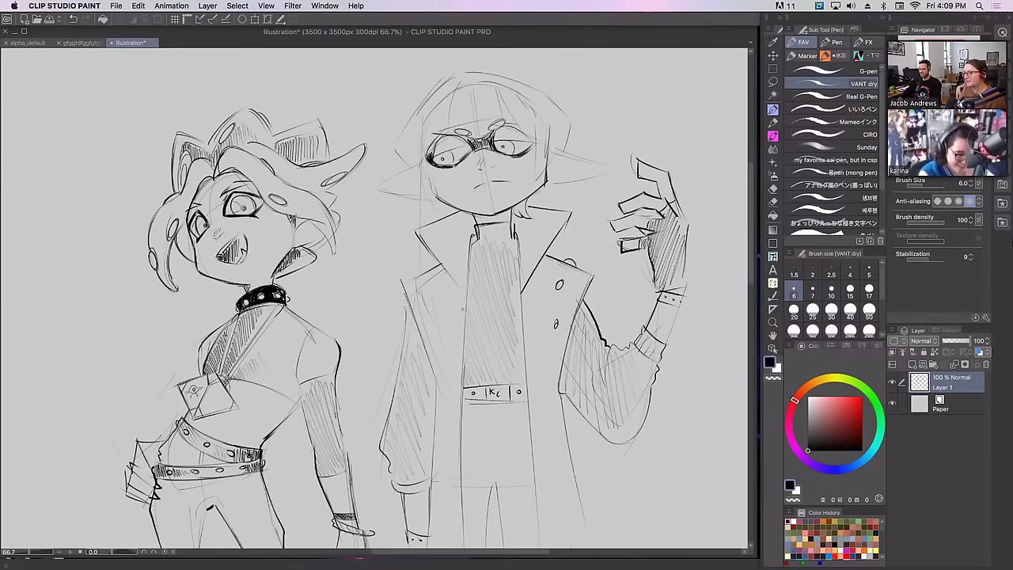
Draw angular lapel edges on both sides of the hatched shirt and small pinched creases at both sides of the coat's waist
{"action": "left_click_drag", "start_coordinate": [465, 292], "coordinate": [457, 351]}
{"action": "left_click_drag", "start_coordinate": [460, 311], "coordinate": [458, 359]}
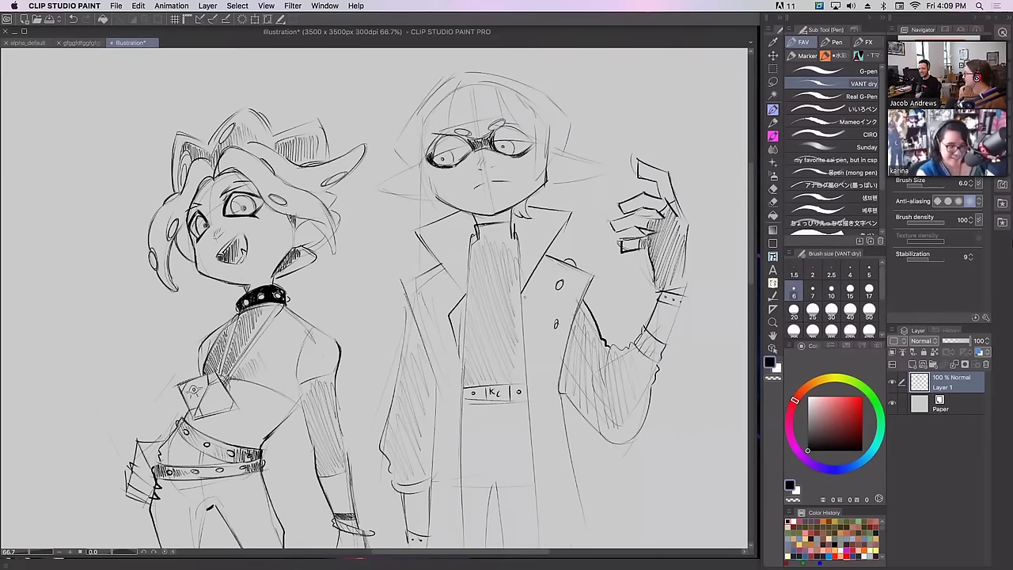
{"action": "left_click_drag", "start_coordinate": [525, 294], "coordinate": [541, 326]}
{"action": "left_click_drag", "start_coordinate": [541, 323], "coordinate": [529, 362]}
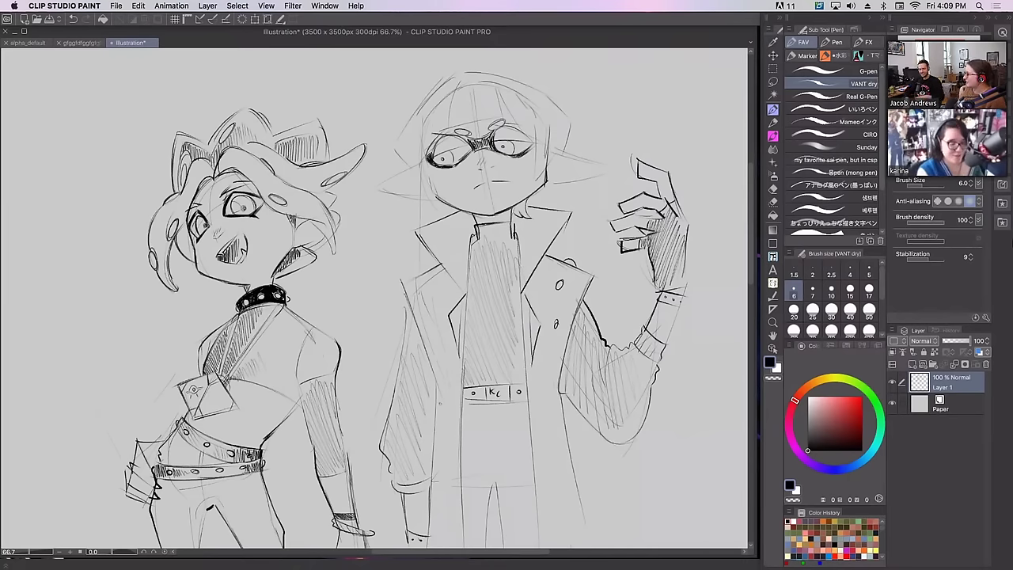
{"action": "left_click_drag", "start_coordinate": [438, 386], "coordinate": [437, 416]}
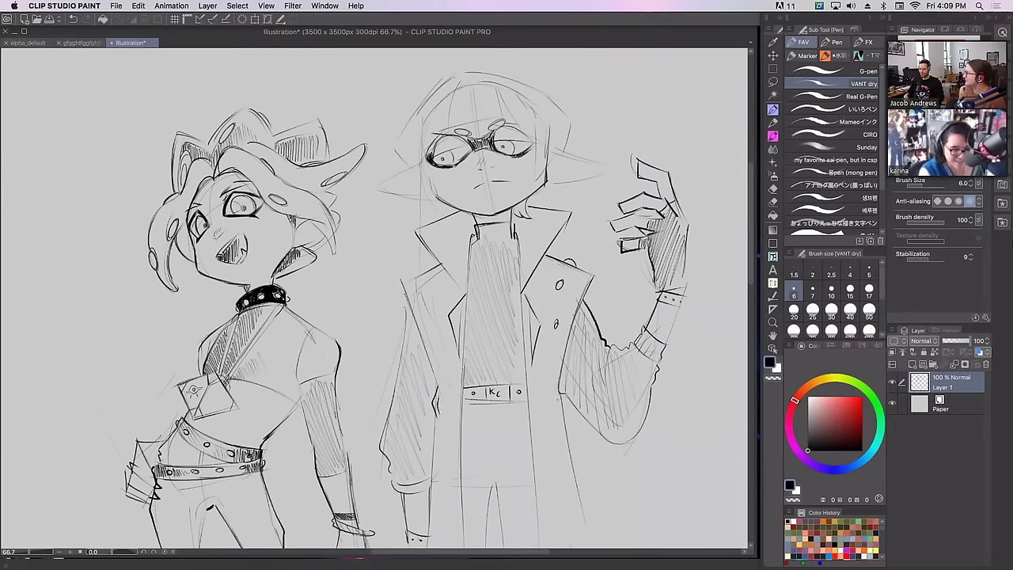
{"action": "left_click_drag", "start_coordinate": [563, 378], "coordinate": [553, 404]}
Reinforce the coat's front opening edge, the trousers' inner-leg lines and the coat's flared side edge with darker strokes
{"action": "left_click_drag", "start_coordinate": [461, 404], "coordinate": [463, 521]}
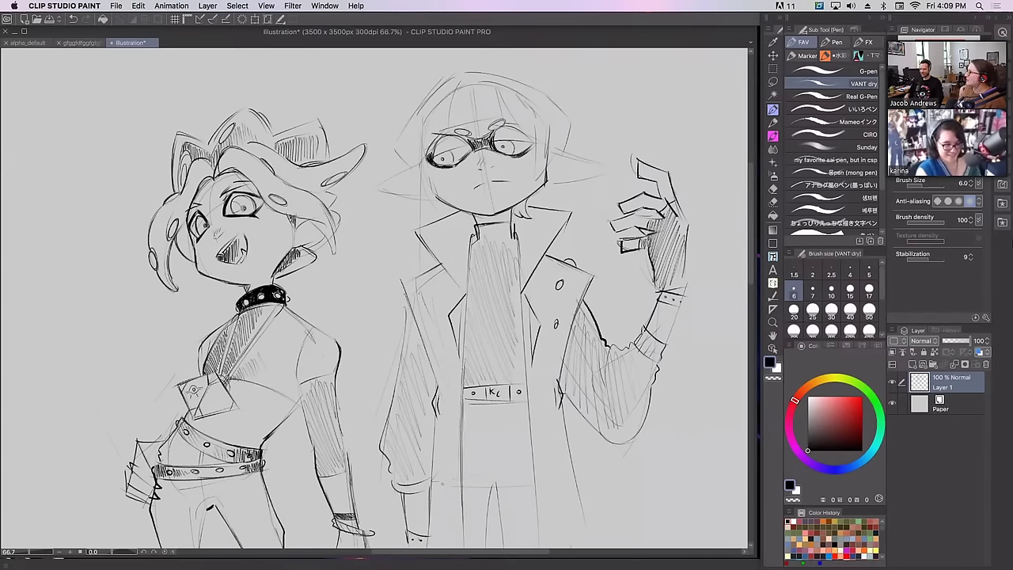
{"action": "mouse_move", "coordinate": [485, 486]}
{"action": "left_mouse_down"}
{"action": "mouse_move", "coordinate": [490, 547]}
{"action": "mouse_move", "coordinate": [507, 546]}
{"action": "left_mouse_up"}
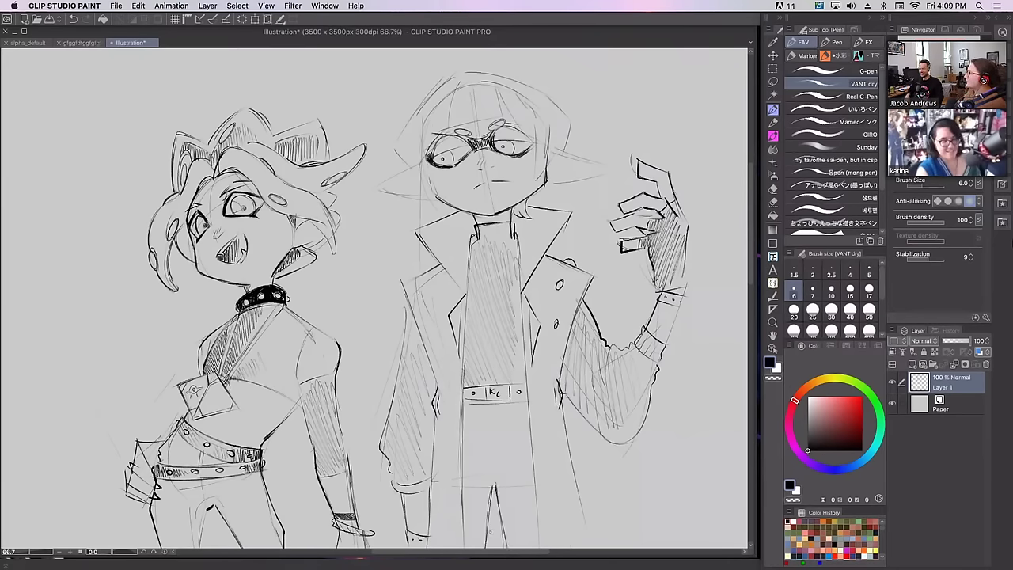
{"action": "left_click_drag", "start_coordinate": [566, 441], "coordinate": [586, 546]}
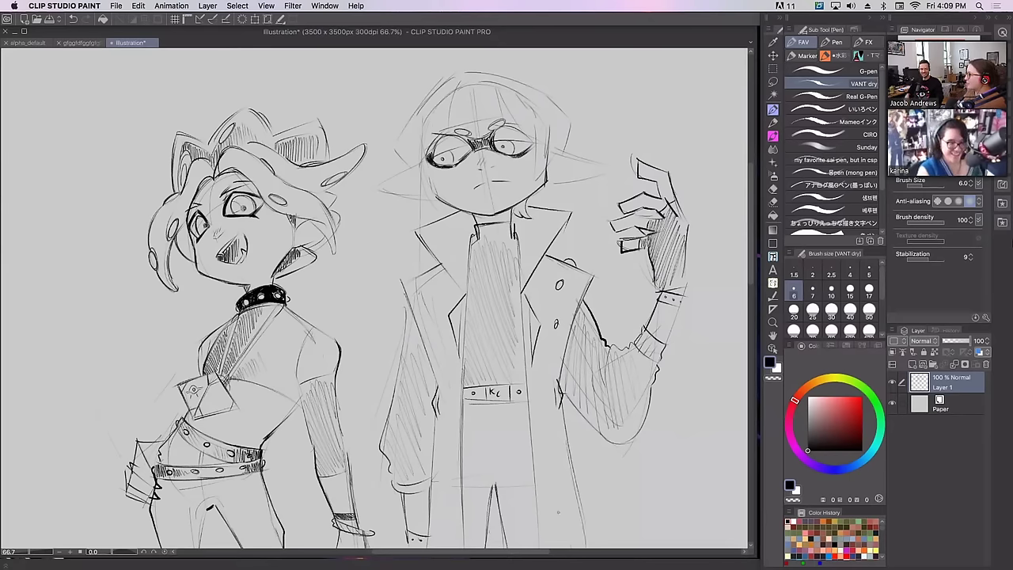
Hatch the coated character's trousers with diagonal strokes along the leg beside the coat's front edge
{"action": "left_click_drag", "start_coordinate": [470, 537], "coordinate": [466, 549]}
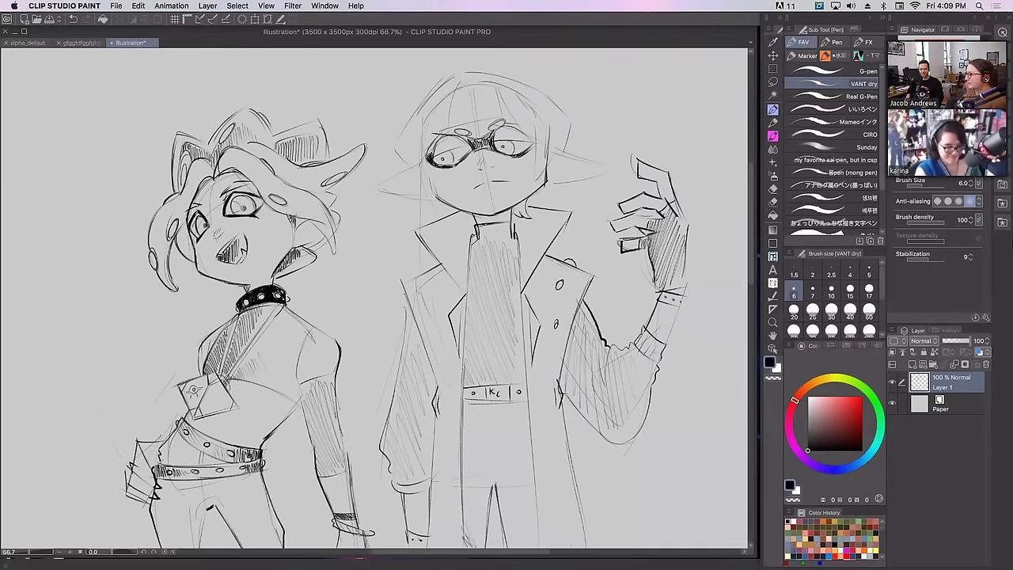
{"action": "left_click_drag", "start_coordinate": [478, 501], "coordinate": [468, 548]}
{"action": "left_click_drag", "start_coordinate": [479, 481], "coordinate": [464, 541]}
{"action": "left_click_drag", "start_coordinate": [473, 445], "coordinate": [461, 471]}
{"action": "left_click_drag", "start_coordinate": [481, 475], "coordinate": [470, 515]}
{"action": "left_click_drag", "start_coordinate": [470, 408], "coordinate": [464, 440]}
{"action": "left_click_drag", "start_coordinate": [484, 454], "coordinate": [471, 498]}
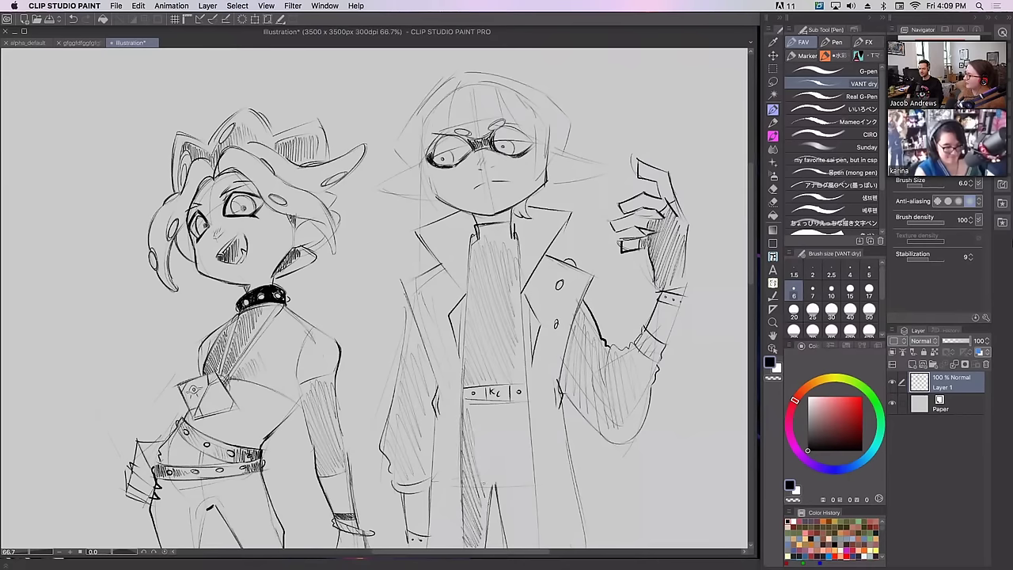
Extend the hatching across the trousers from the belt down to the other leg, leaving the inner-leg gap blank
{"action": "left_click_drag", "start_coordinate": [483, 404], "coordinate": [466, 478]}
{"action": "left_click_drag", "start_coordinate": [489, 442], "coordinate": [478, 487]}
{"action": "left_click_drag", "start_coordinate": [484, 411], "coordinate": [478, 448]}
{"action": "left_click_drag", "start_coordinate": [496, 414], "coordinate": [485, 440]}
{"action": "left_click_drag", "start_coordinate": [504, 493], "coordinate": [498, 546]}
{"action": "left_click_drag", "start_coordinate": [501, 471], "coordinate": [495, 485]}
{"action": "left_click_drag", "start_coordinate": [502, 431], "coordinate": [495, 474]}
{"action": "mouse_move", "coordinate": [511, 443]}
{"action": "left_mouse_down"}
{"action": "mouse_move", "coordinate": [499, 489]}
{"action": "mouse_move", "coordinate": [524, 535]}
{"action": "left_mouse_up"}
{"action": "mouse_move", "coordinate": [516, 413]}
{"action": "left_mouse_down"}
{"action": "mouse_move", "coordinate": [502, 474]}
{"action": "mouse_move", "coordinate": [521, 472]}
{"action": "left_mouse_up"}
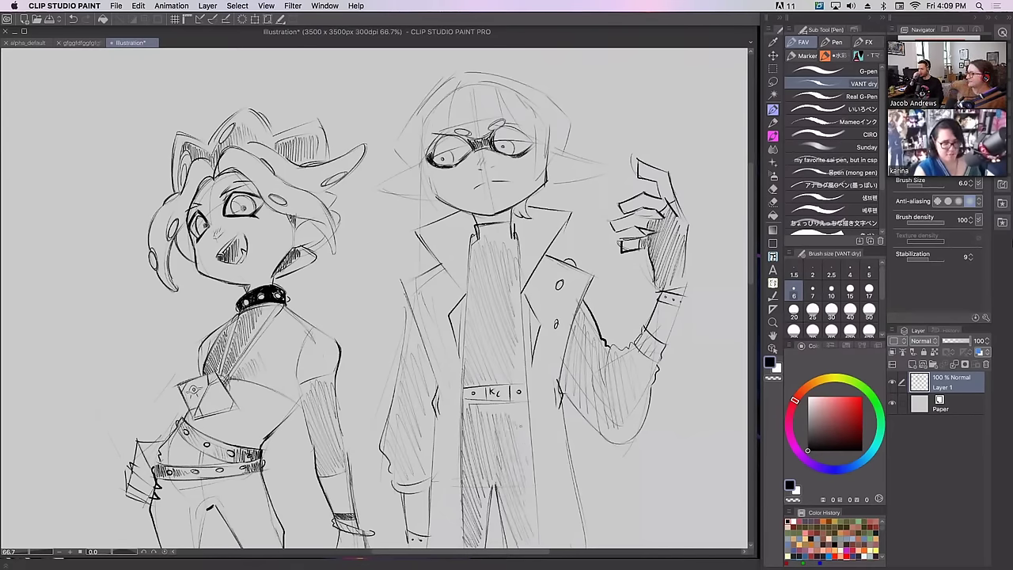
{"action": "left_click_drag", "start_coordinate": [522, 434], "coordinate": [524, 448]}
{"action": "mouse_move", "coordinate": [512, 408]}
{"action": "left_mouse_down"}
{"action": "mouse_move", "coordinate": [502, 427]}
{"action": "mouse_move", "coordinate": [479, 418]}
{"action": "mouse_move", "coordinate": [497, 418]}
{"action": "left_mouse_up"}
{"action": "mouse_move", "coordinate": [514, 410]}
{"action": "left_mouse_down"}
{"action": "mouse_move", "coordinate": [504, 418]}
{"action": "mouse_move", "coordinate": [526, 420]}
{"action": "mouse_move", "coordinate": [522, 412]}
{"action": "mouse_move", "coordinate": [516, 454]}
{"action": "mouse_move", "coordinate": [500, 436]}
{"action": "left_mouse_up"}
{"action": "key", "text": "super+z"}
{"action": "left_click_drag", "start_coordinate": [517, 484], "coordinate": [514, 508]}
{"action": "left_click_drag", "start_coordinate": [500, 449], "coordinate": [497, 471]}
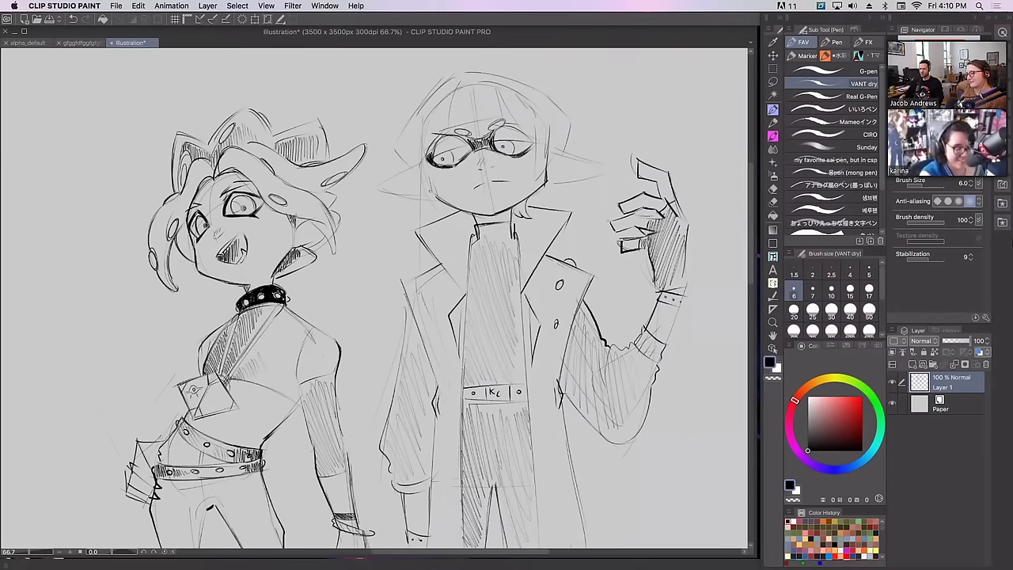
Draw a long pointed hair tentacle hanging beside the coated character's face and over the coat collar
{"action": "mouse_move", "coordinate": [424, 158]}
{"action": "left_mouse_down"}
{"action": "mouse_move", "coordinate": [420, 238]}
{"action": "mouse_move", "coordinate": [446, 302]}
{"action": "left_mouse_up"}
{"action": "left_click_drag", "start_coordinate": [448, 251], "coordinate": [445, 296]}
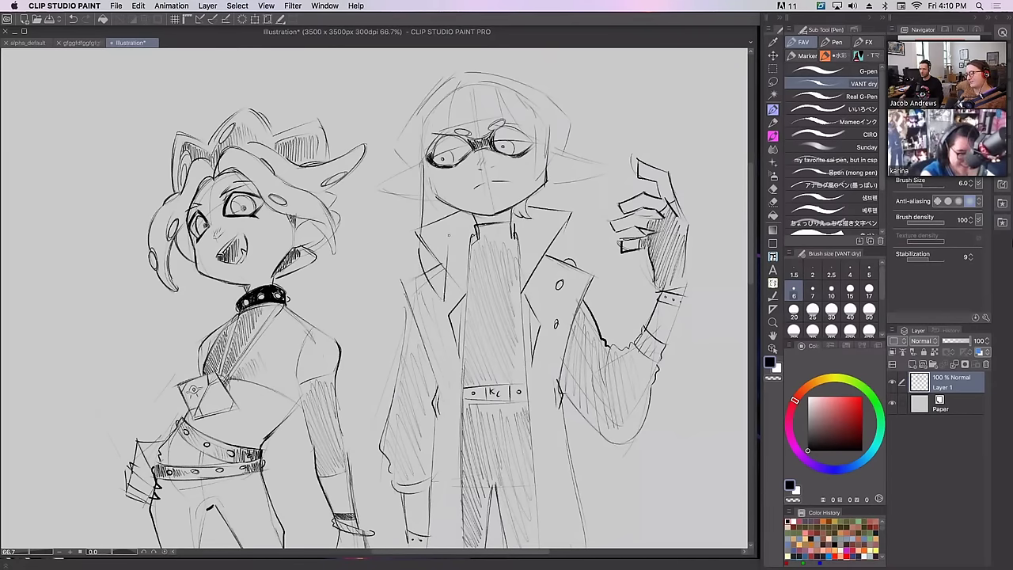
{"action": "left_click_drag", "start_coordinate": [442, 199], "coordinate": [449, 237]}
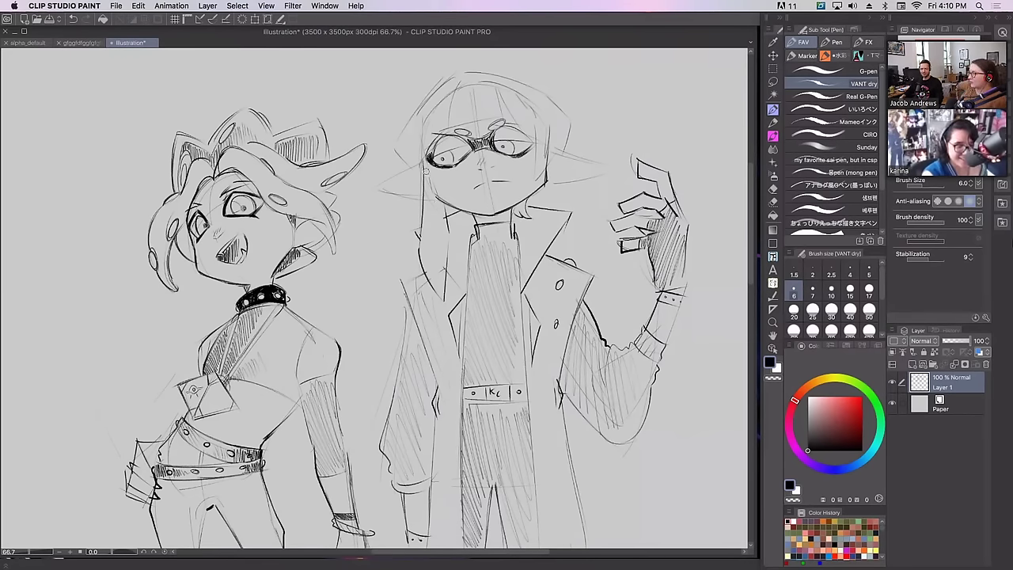
{"action": "mouse_move", "coordinate": [434, 171]}
{"action": "left_mouse_down"}
{"action": "mouse_move", "coordinate": [448, 218]}
{"action": "mouse_move", "coordinate": [442, 200]}
{"action": "left_mouse_up"}
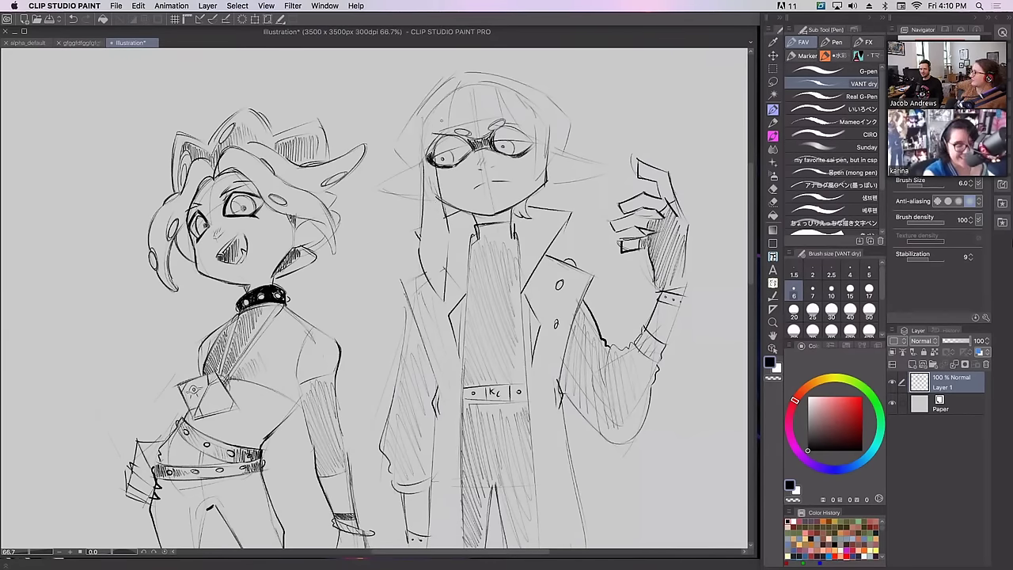
{"action": "left_click_drag", "start_coordinate": [432, 152], "coordinate": [428, 168]}
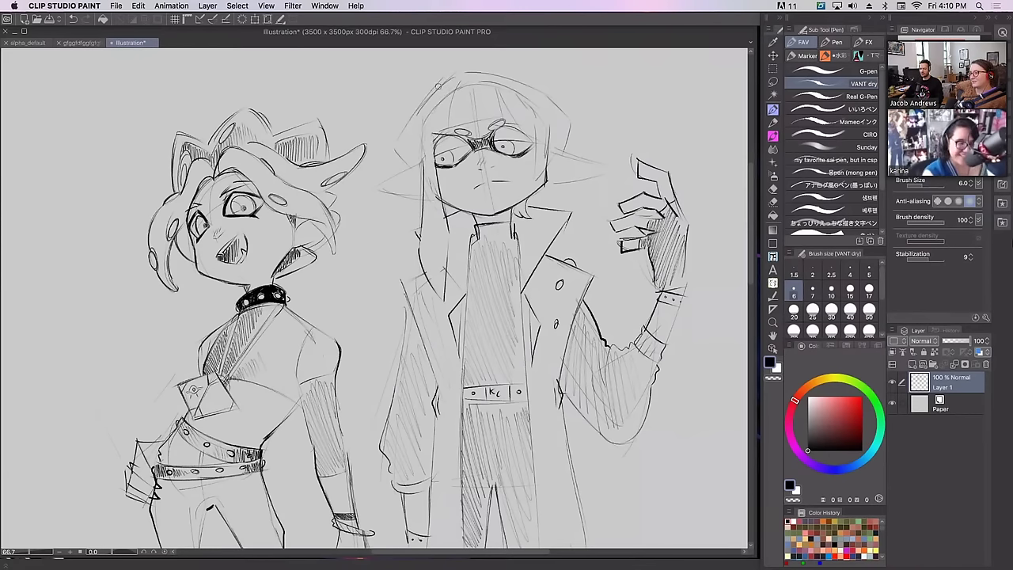
Outline the hair's crown and sides, sketch a swept fringe over the forehead, and define both long pointed ears
{"action": "mouse_move", "coordinate": [442, 79]}
{"action": "left_mouse_down"}
{"action": "mouse_move", "coordinate": [396, 145]}
{"action": "mouse_move", "coordinate": [420, 184]}
{"action": "left_mouse_up"}
{"action": "left_click_drag", "start_coordinate": [426, 147], "coordinate": [415, 178]}
{"action": "mouse_move", "coordinate": [433, 144]}
{"action": "left_mouse_down"}
{"action": "mouse_move", "coordinate": [450, 124]}
{"action": "mouse_move", "coordinate": [489, 116]}
{"action": "mouse_move", "coordinate": [496, 89]}
{"action": "mouse_move", "coordinate": [540, 165]}
{"action": "left_mouse_up"}
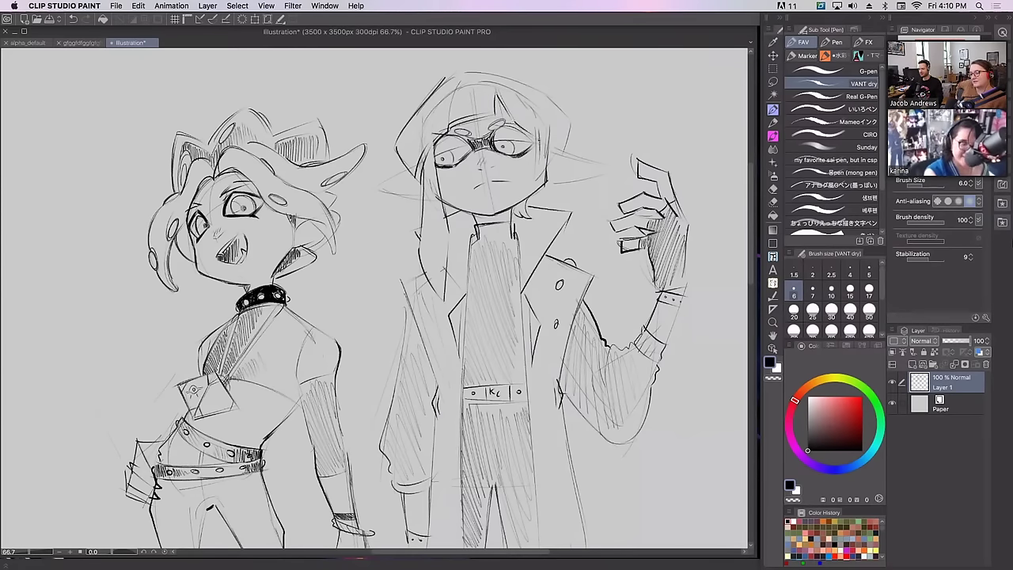
{"action": "mouse_move", "coordinate": [447, 79]}
{"action": "left_mouse_down"}
{"action": "mouse_move", "coordinate": [514, 68]}
{"action": "mouse_move", "coordinate": [554, 100]}
{"action": "mouse_move", "coordinate": [573, 147]}
{"action": "mouse_move", "coordinate": [598, 161]}
{"action": "mouse_move", "coordinate": [595, 182]}
{"action": "left_mouse_up"}
{"action": "left_click_drag", "start_coordinate": [410, 194], "coordinate": [380, 189]}
{"action": "left_click_drag", "start_coordinate": [380, 188], "coordinate": [396, 179]}
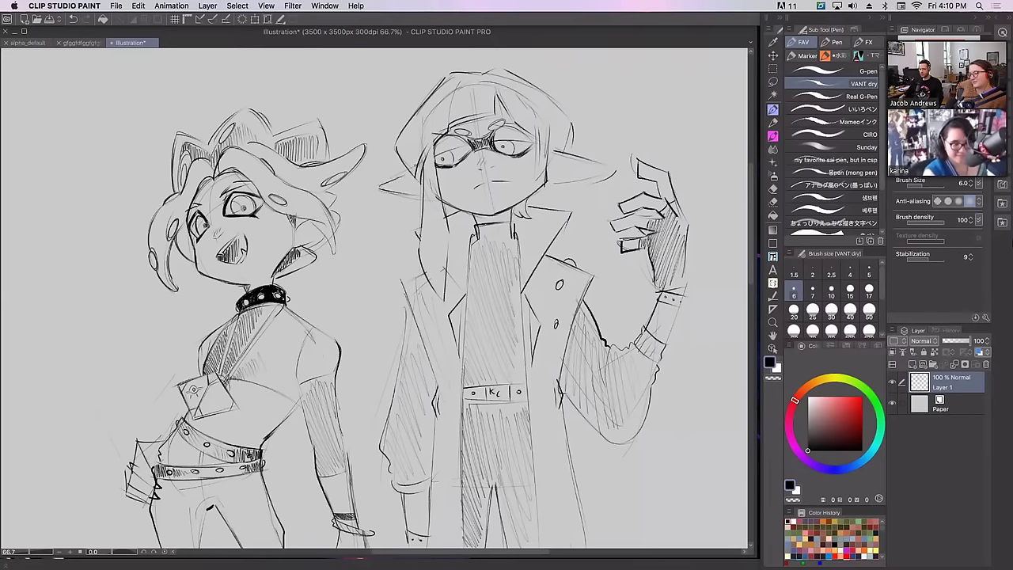
Add inner fold lines to both sides of the coat collar and reinforce the hair tentacle hanging over it
{"action": "left_click_drag", "start_coordinate": [521, 288], "coordinate": [554, 224]}
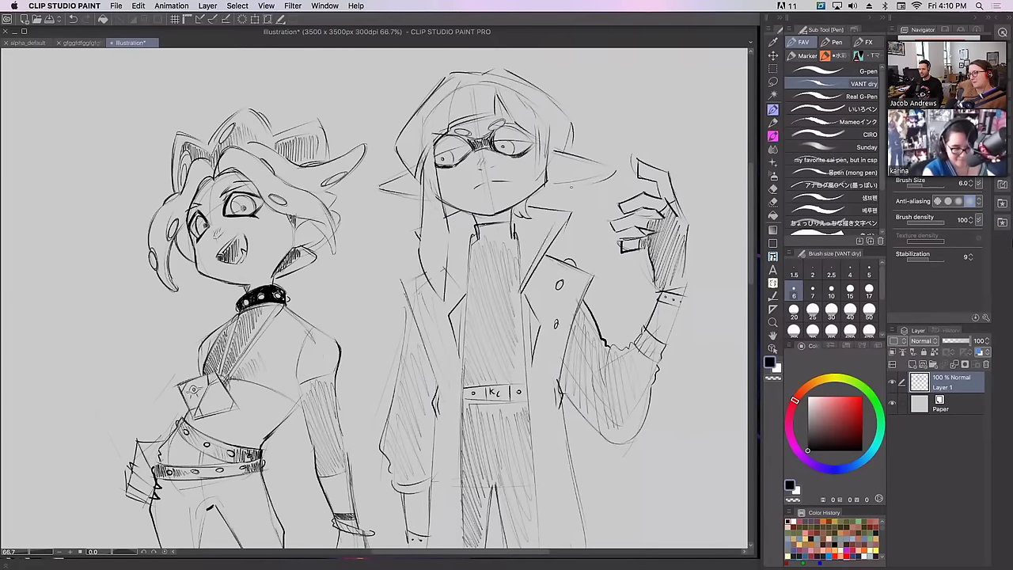
{"action": "left_click_drag", "start_coordinate": [446, 296], "coordinate": [462, 259]}
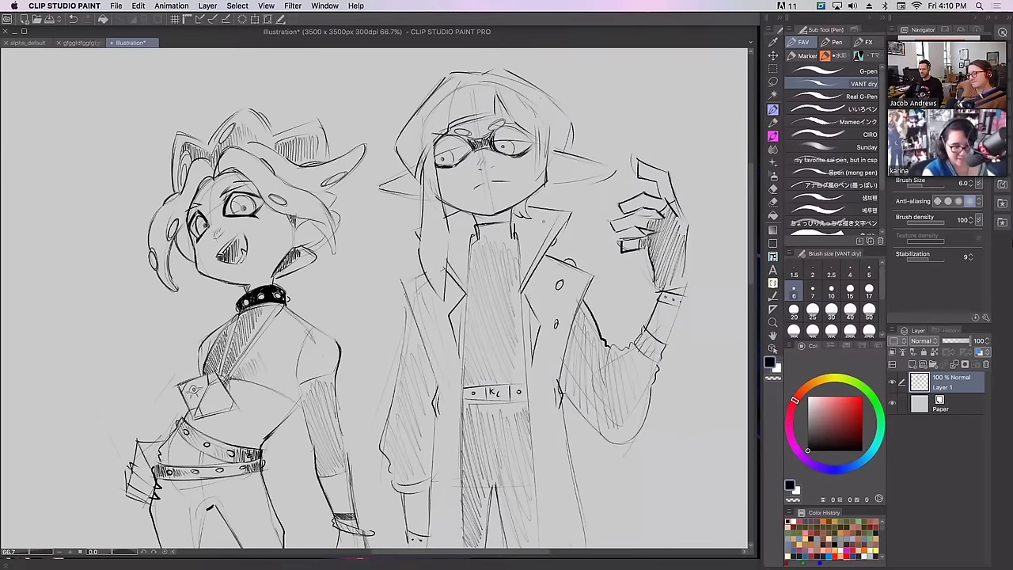
{"action": "left_click_drag", "start_coordinate": [420, 241], "coordinate": [420, 262]}
{"action": "left_click_drag", "start_coordinate": [421, 210], "coordinate": [444, 287]}
Add inner lines to both pointed ears and redraw the ear nearest the raised hand shorter
{"action": "left_click_drag", "start_coordinate": [557, 179], "coordinate": [581, 168]}
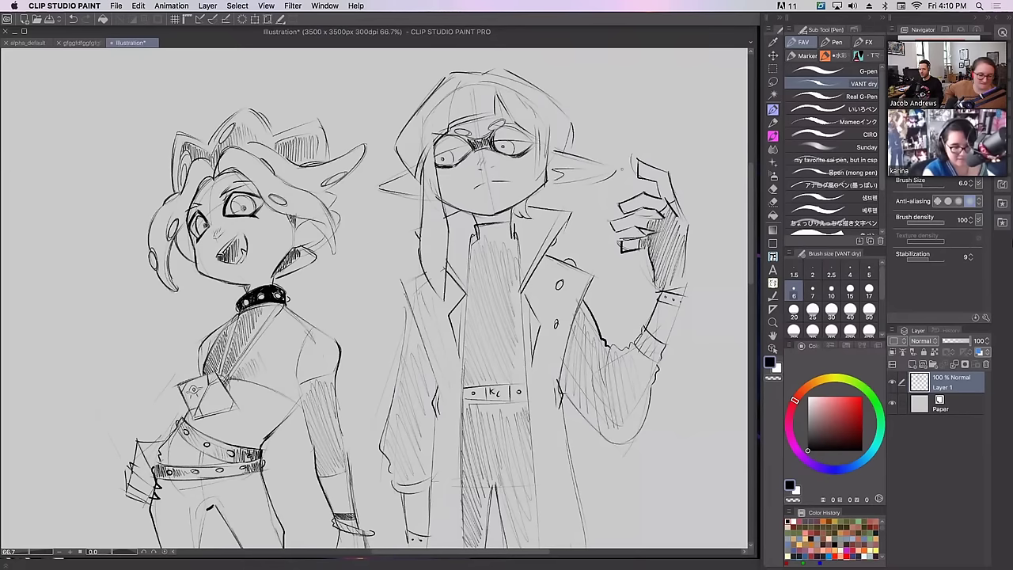
{"action": "left_click_drag", "start_coordinate": [417, 185], "coordinate": [391, 190]}
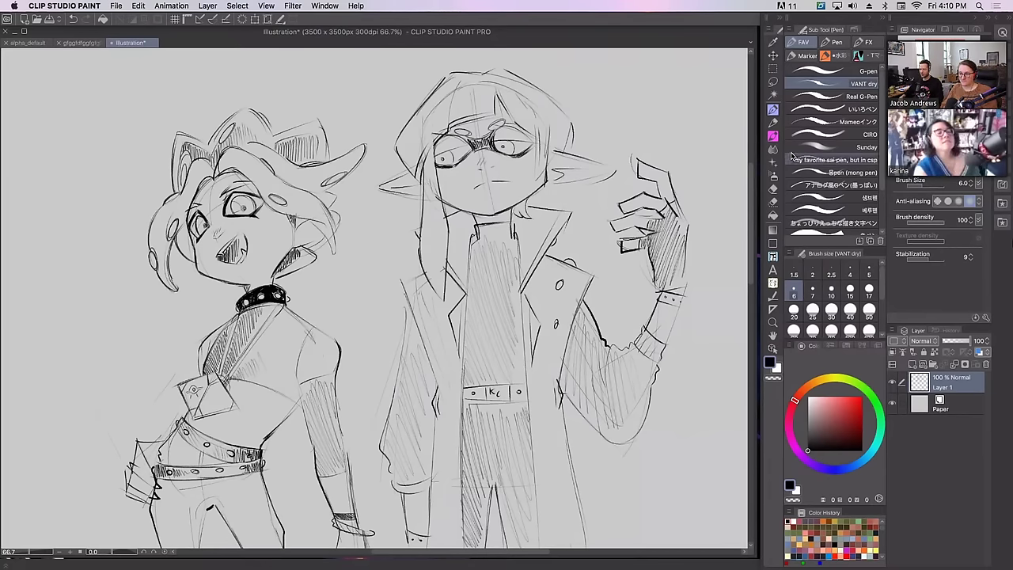
{"action": "left_click_drag", "start_coordinate": [559, 181], "coordinate": [610, 167]}
{"action": "key", "text": "super+z"}
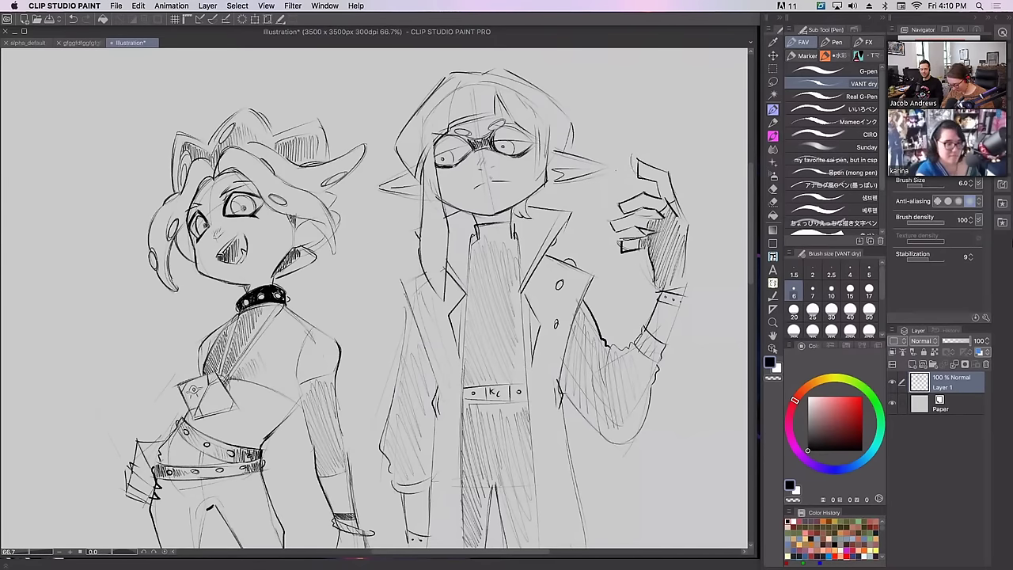
Redraw the mouth as a crooked frown, flatten the eyelids into a half-closed stare, and darken the mask between the eyes
{"action": "left_click_drag", "start_coordinate": [476, 189], "coordinate": [511, 182]}
{"action": "key", "text": "super+z"}
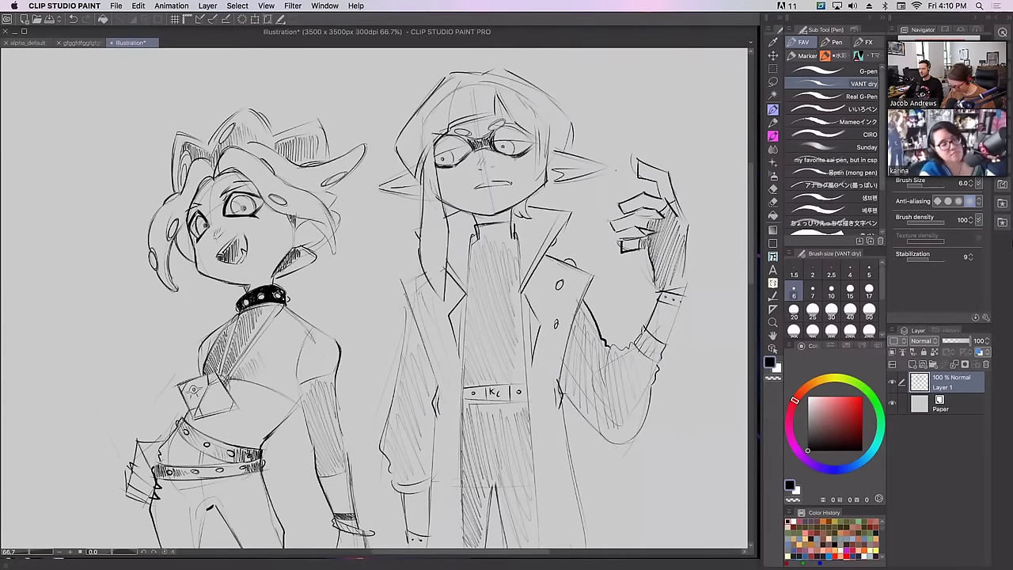
{"action": "mouse_move", "coordinate": [436, 156]}
{"action": "left_mouse_down"}
{"action": "mouse_move", "coordinate": [533, 139]}
{"action": "mouse_move", "coordinate": [511, 140]}
{"action": "left_mouse_up"}
{"action": "key", "text": "ctrl+z"}
{"action": "key", "text": "ctrl+z"}
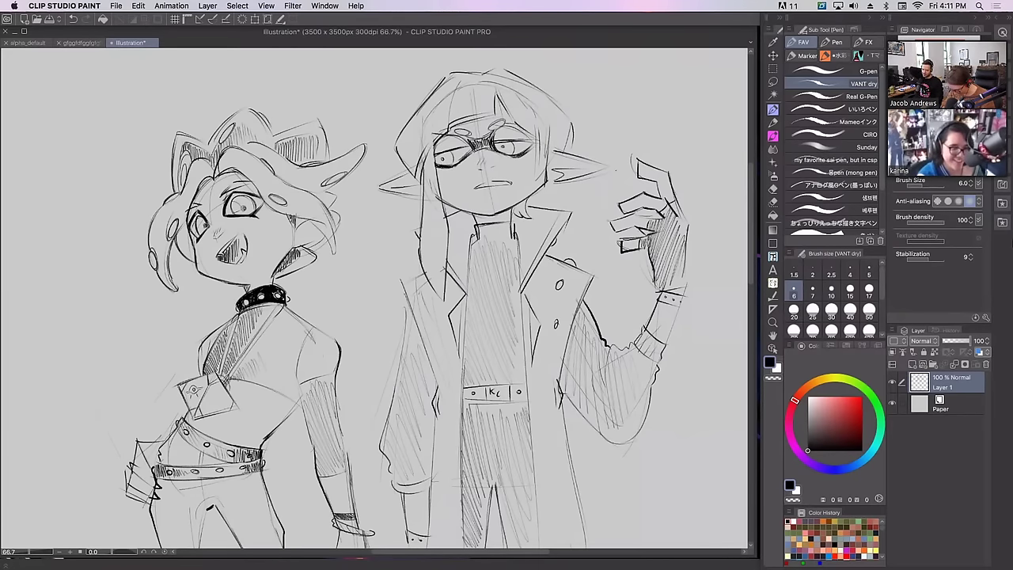
{"action": "mouse_move", "coordinate": [482, 144]}
{"action": "left_mouse_down"}
{"action": "mouse_move", "coordinate": [462, 140]}
{"action": "mouse_move", "coordinate": [488, 137]}
{"action": "mouse_move", "coordinate": [492, 148]}
{"action": "left_mouse_up"}
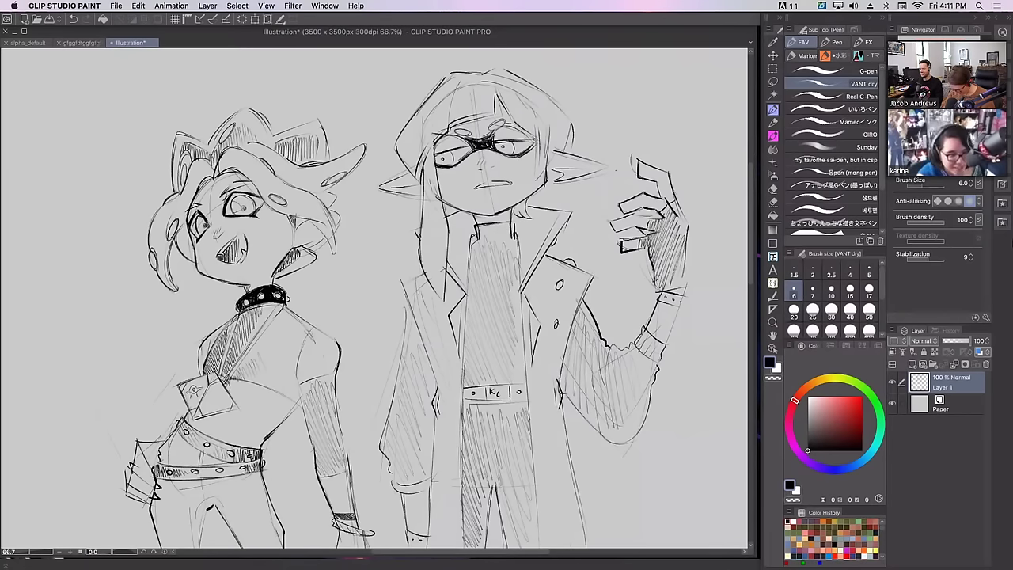
{"action": "mouse_move", "coordinate": [534, 139]}
{"action": "left_mouse_down"}
{"action": "mouse_move", "coordinate": [516, 127]}
{"action": "mouse_move", "coordinate": [530, 134]}
{"action": "left_mouse_up"}
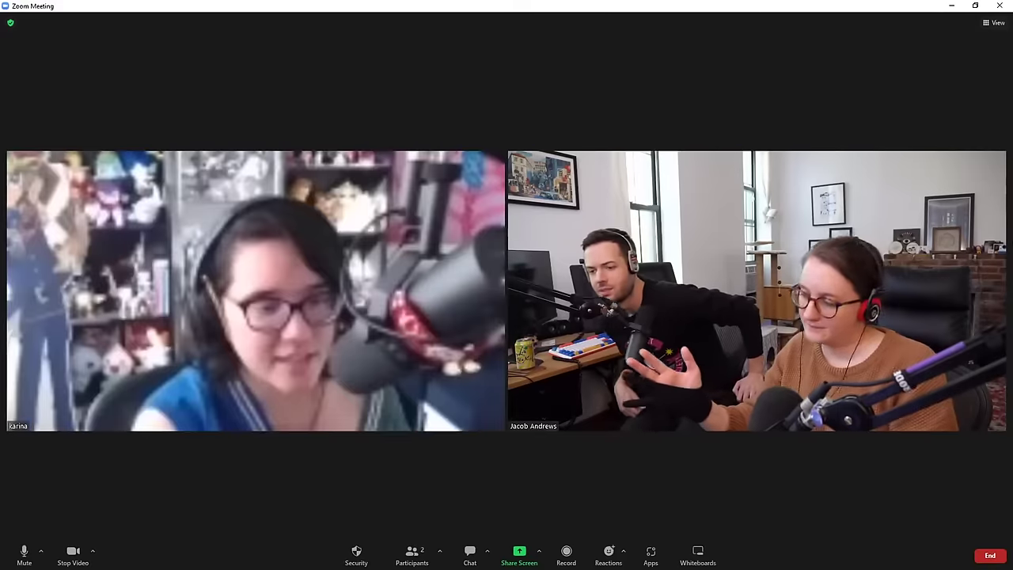
Share the CLIP STUDIO PAINT window in the Zoom meeting
{"action": "left_click", "coordinate": [519, 550]}
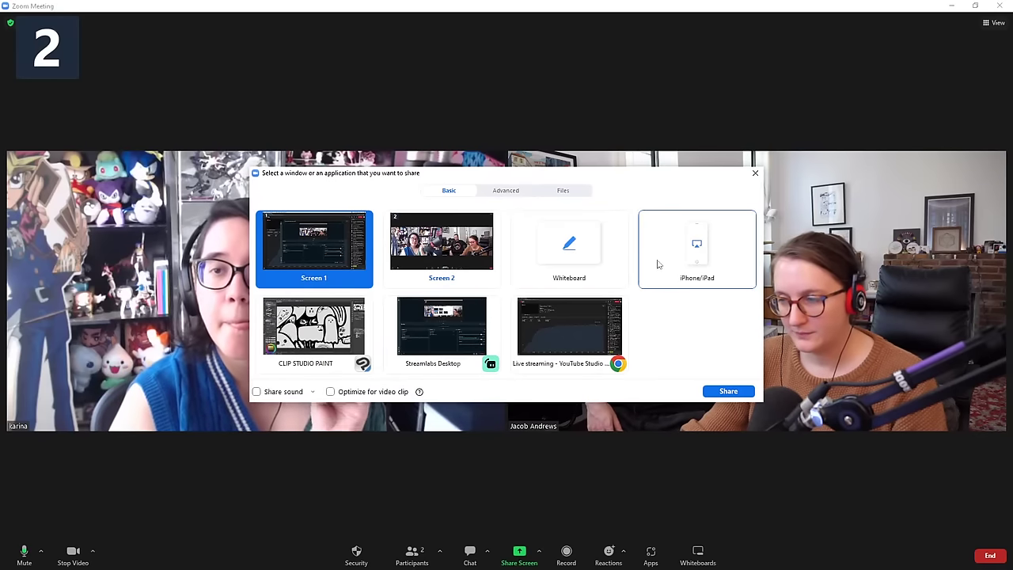
{"action": "left_click", "coordinate": [313, 328]}
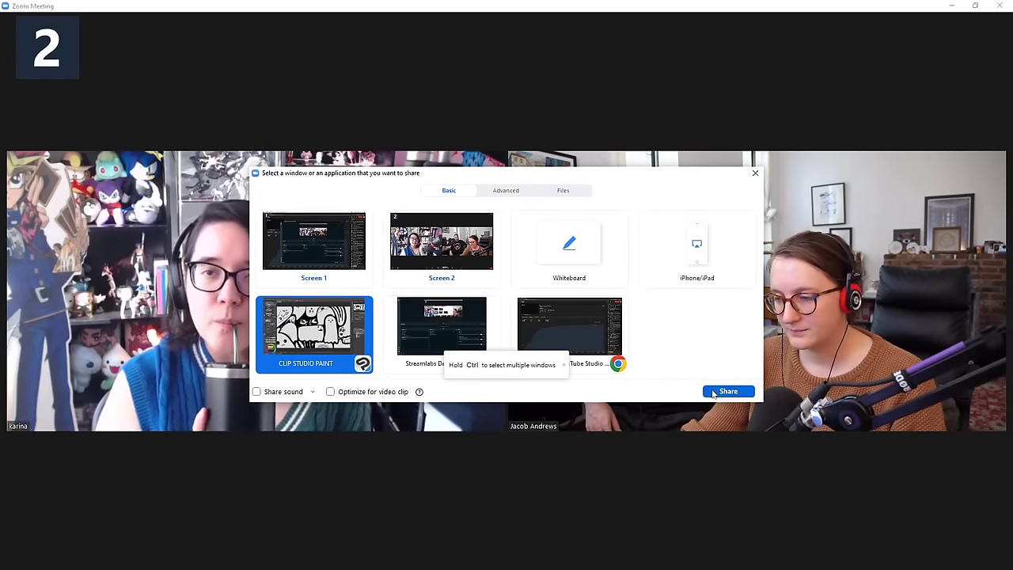
{"action": "left_click", "coordinate": [712, 392]}
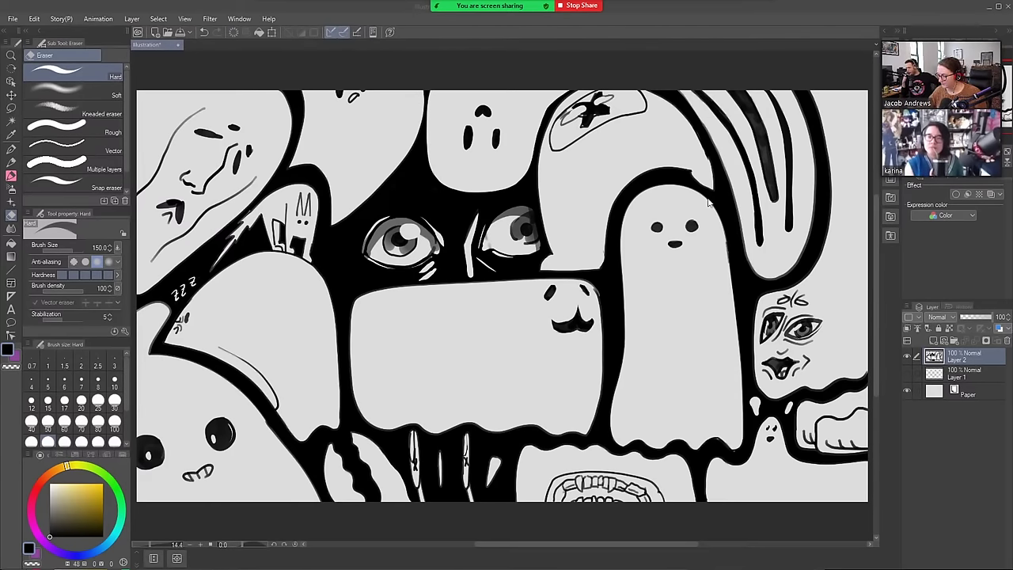
Hide the ghost doodle layer, add a new blank layer above it, and switch from the eraser to the CIRO brush
{"action": "left_click", "coordinate": [907, 356]}
{"action": "left_click", "coordinate": [933, 341]}
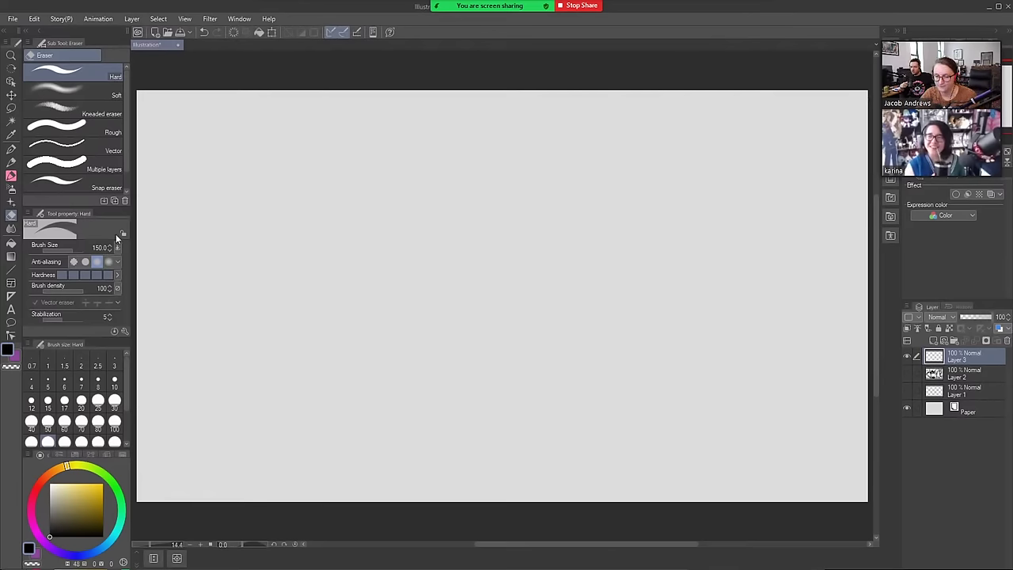
{"action": "left_click", "coordinate": [11, 175]}
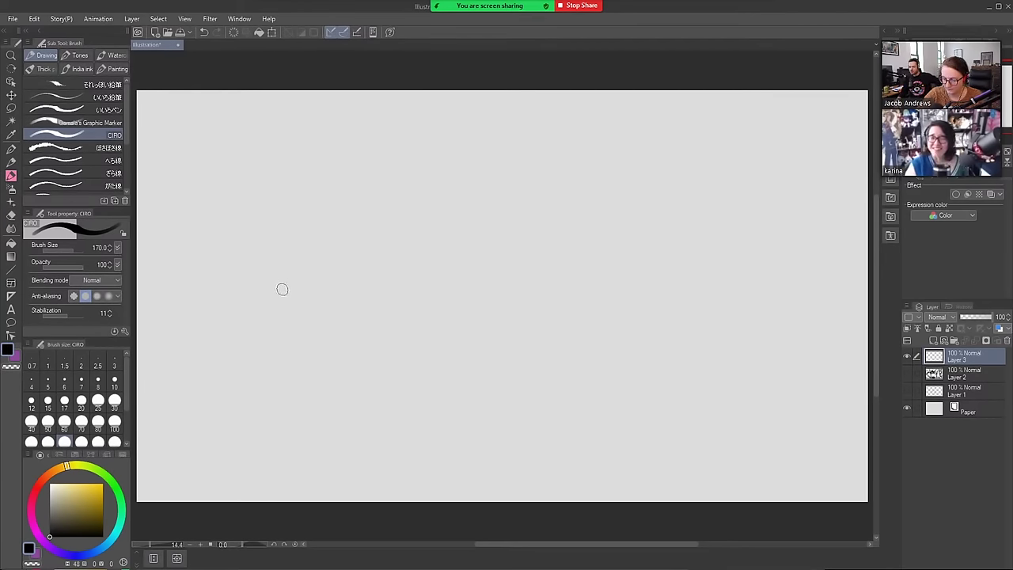
Test and undo a stroke, and reduce the CIRO brush size to 70
{"action": "left_click_drag", "start_coordinate": [262, 285], "coordinate": [279, 251]}
{"action": "key", "text": "ctrl+z"}
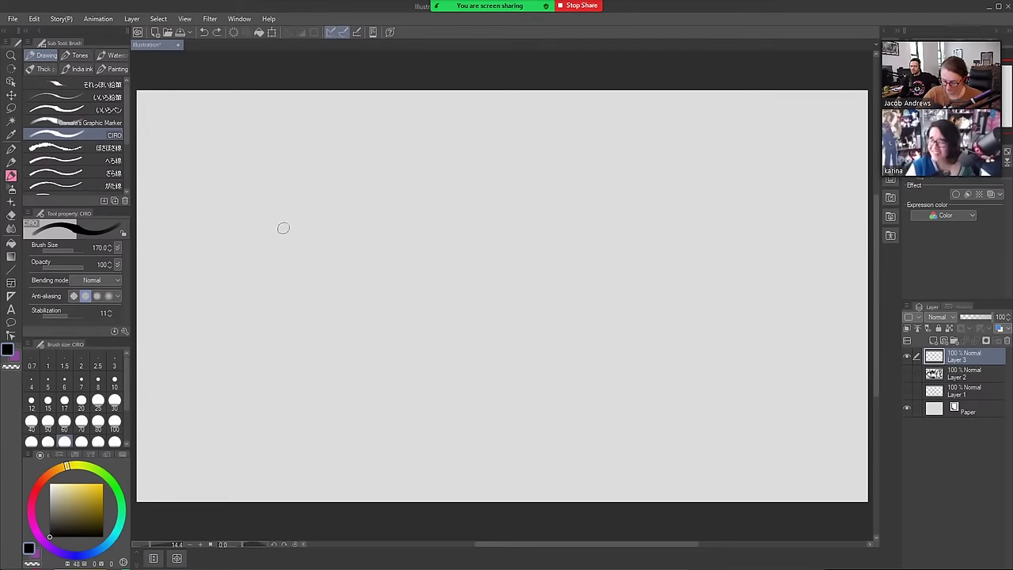
{"action": "key", "text": "bracketleft"}
{"action": "key", "text": "bracketleft"}
{"action": "key", "text": "bracketleft"}
{"action": "key", "text": "bracketleft"}
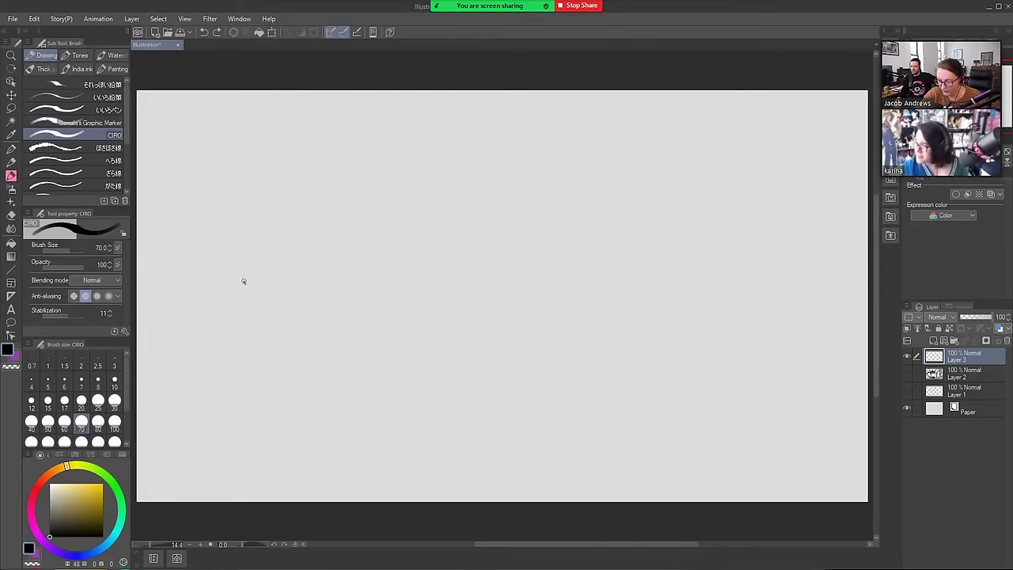
Draw a small head in the canvas's left area with a rounded cranium, a notched lower face edge and an angular jaw
{"action": "mouse_move", "coordinate": [243, 281]}
{"action": "left_mouse_down"}
{"action": "mouse_move", "coordinate": [252, 242]}
{"action": "mouse_move", "coordinate": [275, 233]}
{"action": "mouse_move", "coordinate": [300, 253]}
{"action": "mouse_move", "coordinate": [300, 298]}
{"action": "mouse_move", "coordinate": [277, 303]}
{"action": "mouse_move", "coordinate": [259, 284]}
{"action": "mouse_move", "coordinate": [247, 292]}
{"action": "mouse_move", "coordinate": [263, 322]}
{"action": "mouse_move", "coordinate": [296, 312]}
{"action": "mouse_move", "coordinate": [305, 299]}
{"action": "mouse_move", "coordinate": [250, 285]}
{"action": "mouse_move", "coordinate": [263, 318]}
{"action": "left_mouse_up"}
{"action": "key", "text": "ctrl+z"}
{"action": "key", "text": "ctrl+z"}
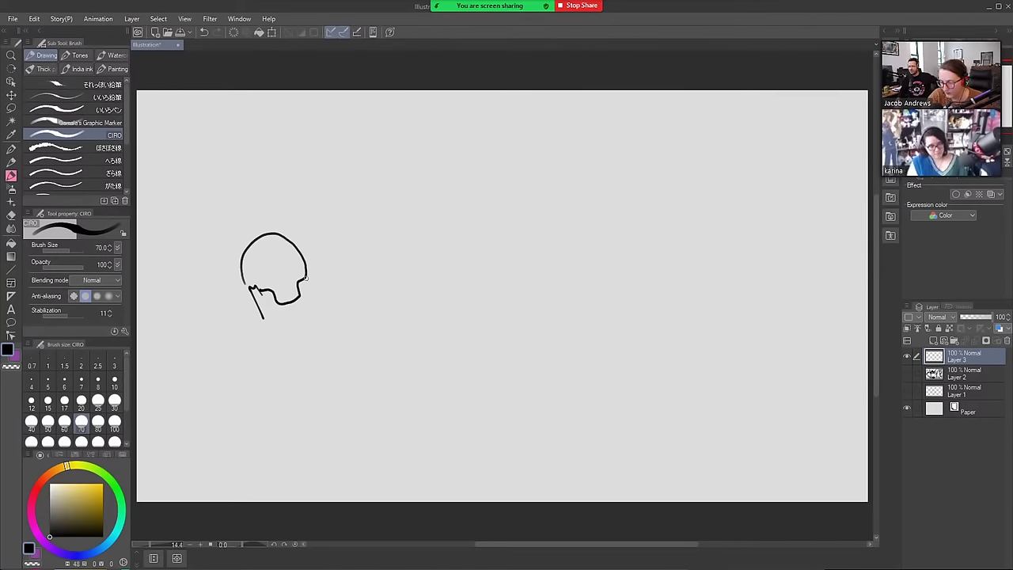
{"action": "mouse_move", "coordinate": [305, 275]}
{"action": "left_mouse_down"}
{"action": "mouse_move", "coordinate": [307, 310]}
{"action": "mouse_move", "coordinate": [264, 317]}
{"action": "left_mouse_up"}
{"action": "key", "text": "e"}
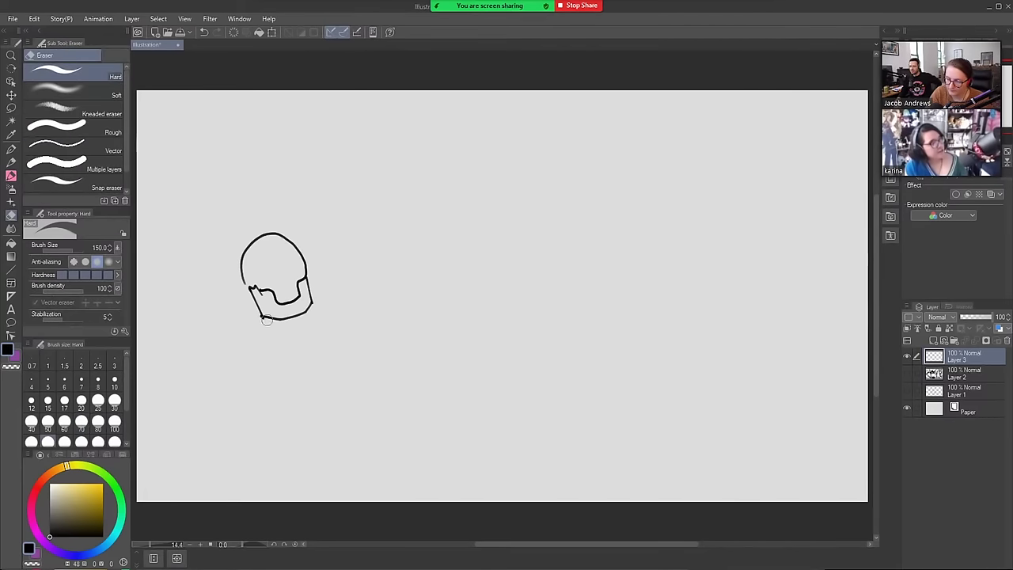
{"action": "key", "text": "b"}
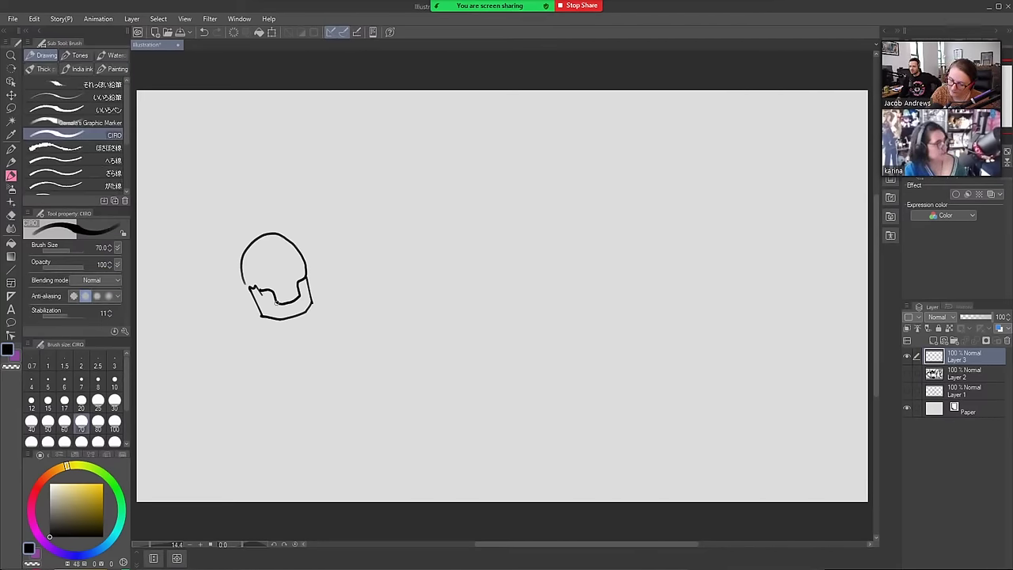
Draw tapered shapes at both sides of the head's open jaw and fill them with black
{"action": "mouse_move", "coordinate": [276, 304]}
{"action": "left_mouse_down"}
{"action": "mouse_move", "coordinate": [261, 294]}
{"action": "mouse_move", "coordinate": [303, 299]}
{"action": "mouse_move", "coordinate": [298, 284]}
{"action": "left_mouse_up"}
{"action": "key", "text": "e"}
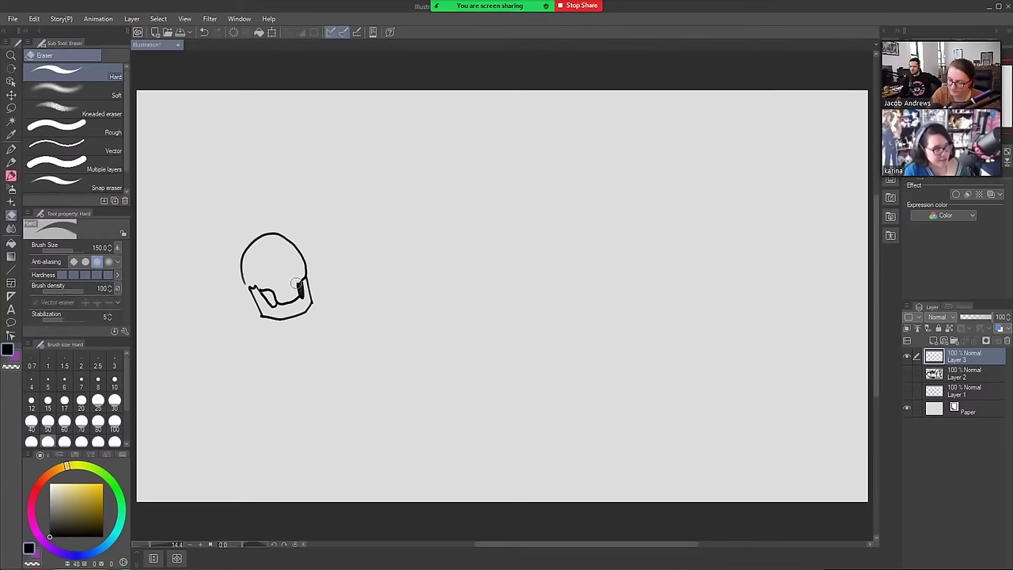
{"action": "key", "text": "b"}
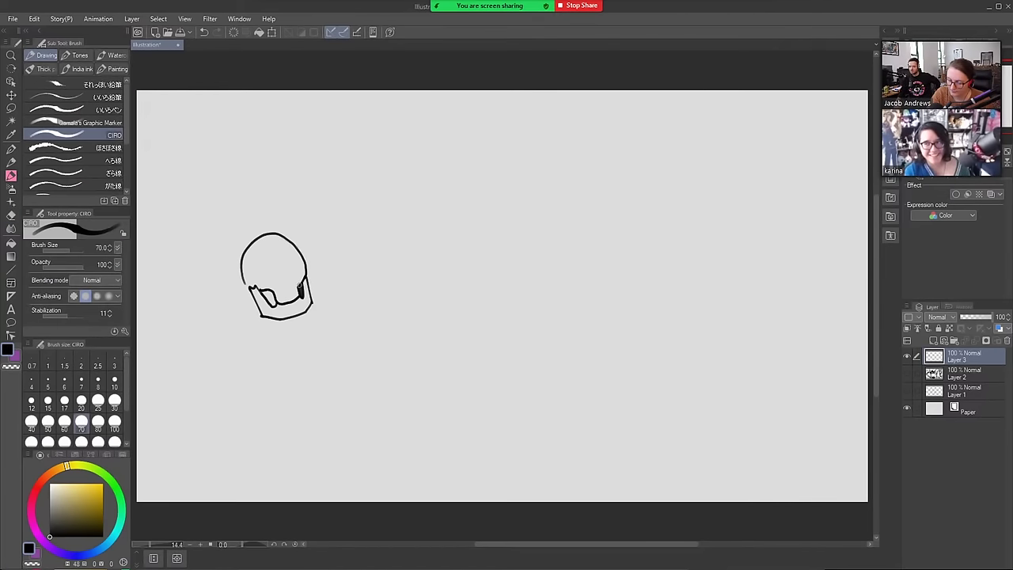
{"action": "left_click_drag", "start_coordinate": [300, 285], "coordinate": [302, 277]}
{"action": "key", "text": "e"}
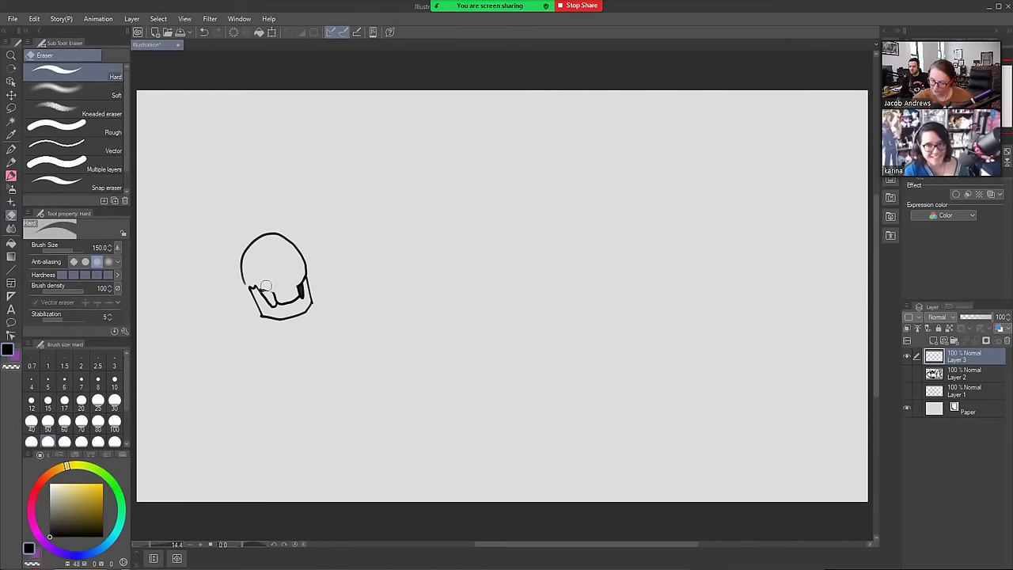
{"action": "key", "text": "b"}
{"action": "left_click_drag", "start_coordinate": [258, 291], "coordinate": [269, 297]}
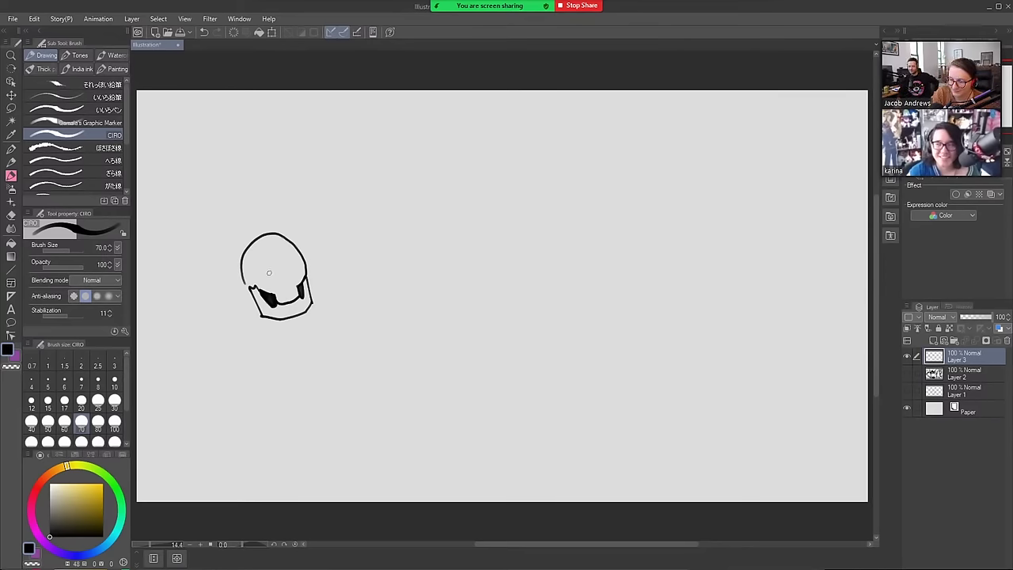
Draw two U-shaped closed eyes on the head, and try a small pointed nose between them and undo it
{"action": "mouse_move", "coordinate": [264, 270]}
{"action": "left_mouse_down"}
{"action": "mouse_move", "coordinate": [275, 262]}
{"action": "mouse_move", "coordinate": [266, 276]}
{"action": "mouse_move", "coordinate": [276, 275]}
{"action": "mouse_move", "coordinate": [277, 264]}
{"action": "left_mouse_up"}
{"action": "key", "text": "ctrl+z"}
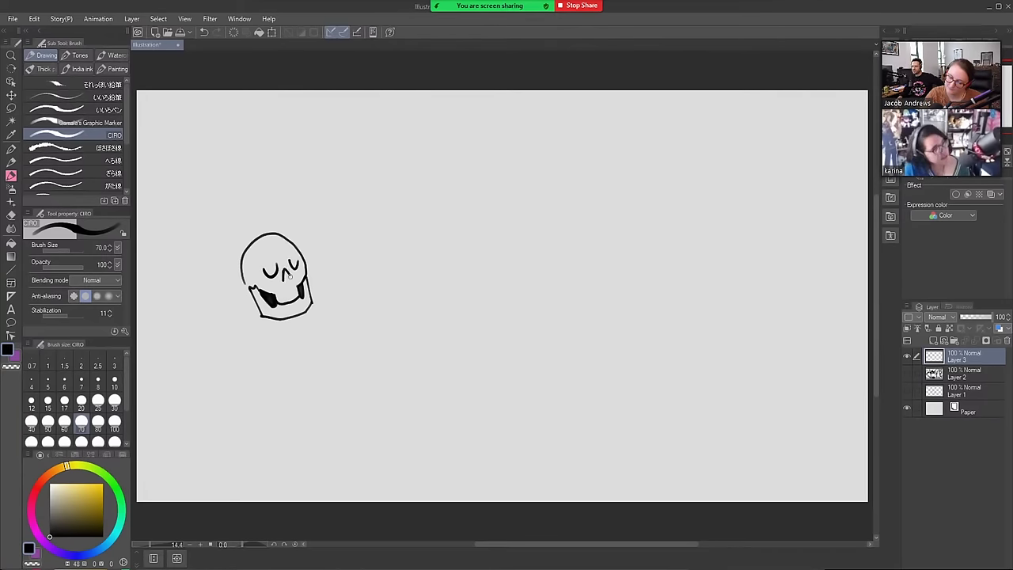
{"action": "key", "text": "ctrl+z"}
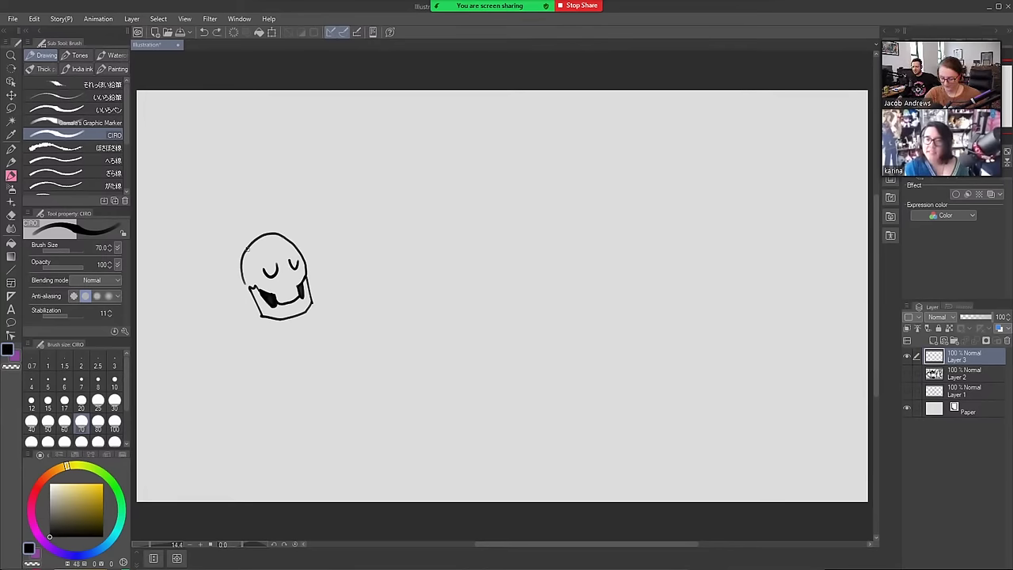
Rework the skull's face by respacing the two closed eyes, adding a pointed black nose, and drawing short teeth lines in the mouth
{"action": "key", "text": "e"}
{"action": "mouse_move", "coordinate": [290, 269]}
{"action": "left_mouse_down"}
{"action": "mouse_move", "coordinate": [276, 253]}
{"action": "mouse_move", "coordinate": [274, 279]}
{"action": "left_mouse_up"}
{"action": "key", "text": "m"}
{"action": "left_click", "coordinate": [11, 95]}
{"action": "key", "text": "ctrl+d"}
{"action": "key", "text": "b"}
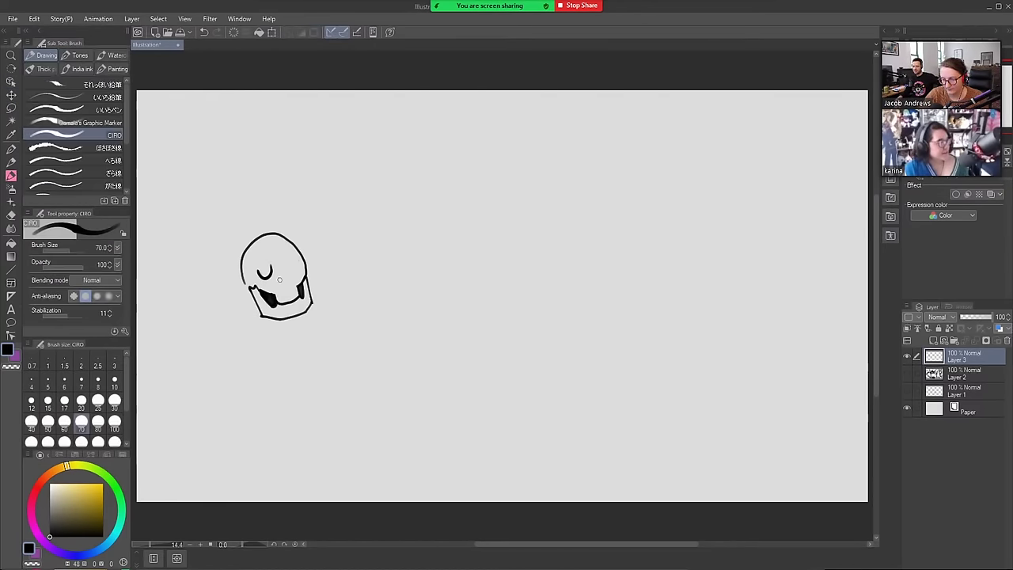
{"action": "key", "text": "ctrl+z"}
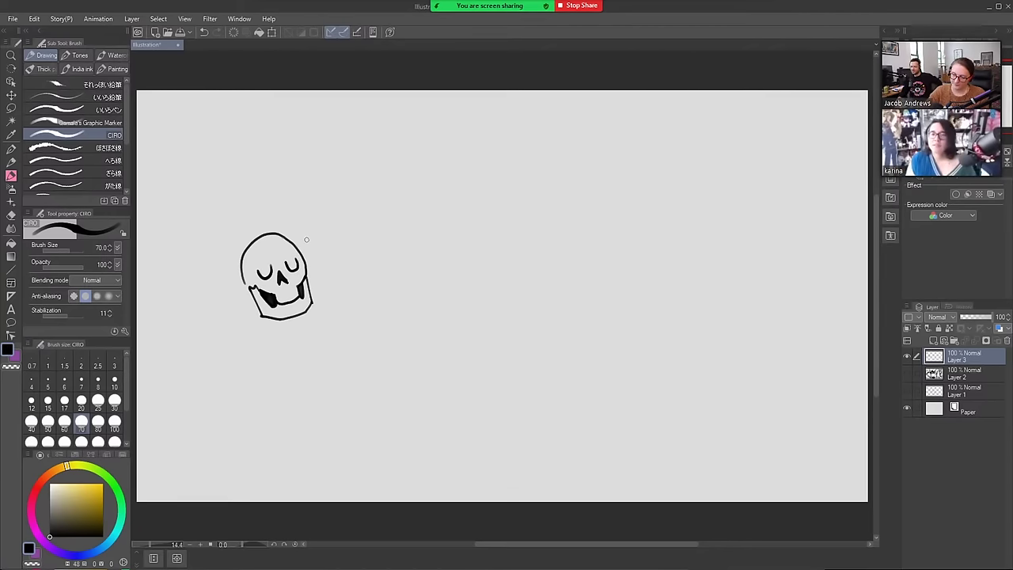
{"action": "left_click_drag", "start_coordinate": [288, 294], "coordinate": [282, 305]}
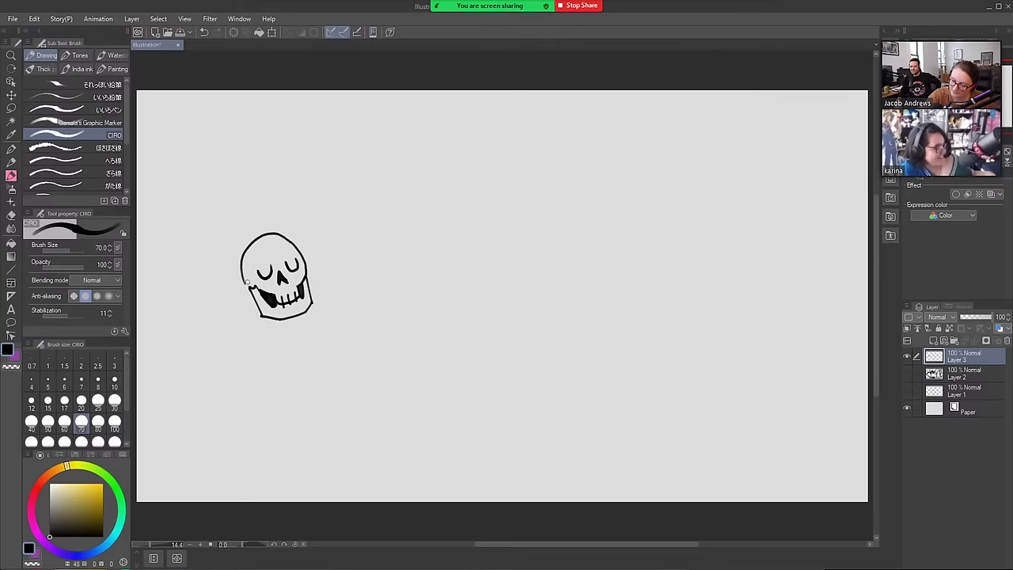
Draw a diagonal hood edge across the jaw and a pointed-fingered hand below the chin, erasing the jaw outline outside the edge
{"action": "left_click_drag", "start_coordinate": [245, 289], "coordinate": [290, 332]}
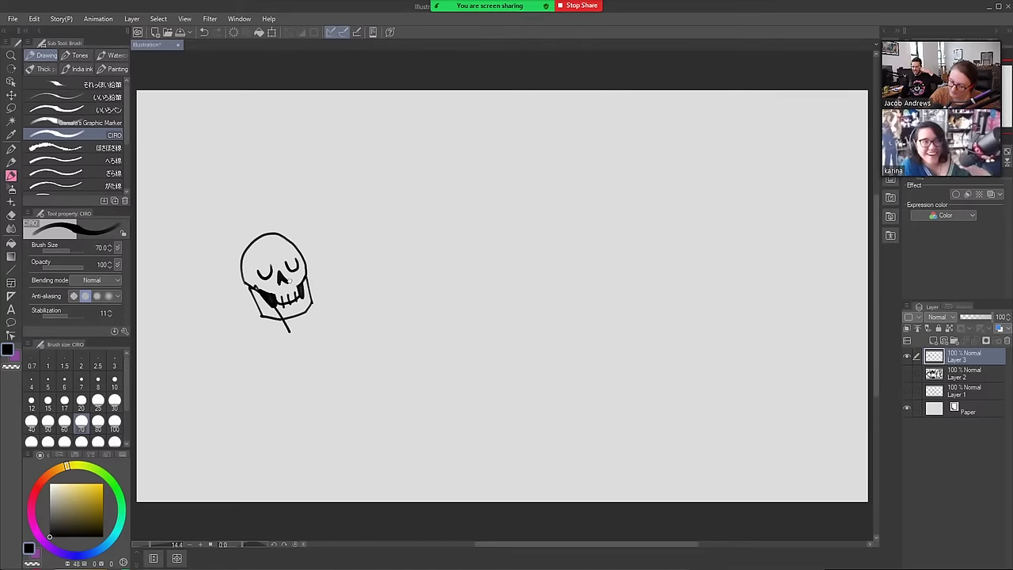
{"action": "key", "text": "ctrl+z"}
{"action": "mouse_move", "coordinate": [247, 285]}
{"action": "left_mouse_down"}
{"action": "mouse_move", "coordinate": [299, 334]}
{"action": "mouse_move", "coordinate": [284, 331]}
{"action": "mouse_move", "coordinate": [298, 325]}
{"action": "mouse_move", "coordinate": [288, 333]}
{"action": "mouse_move", "coordinate": [302, 338]}
{"action": "mouse_move", "coordinate": [306, 324]}
{"action": "left_mouse_up"}
{"action": "key", "text": "e"}
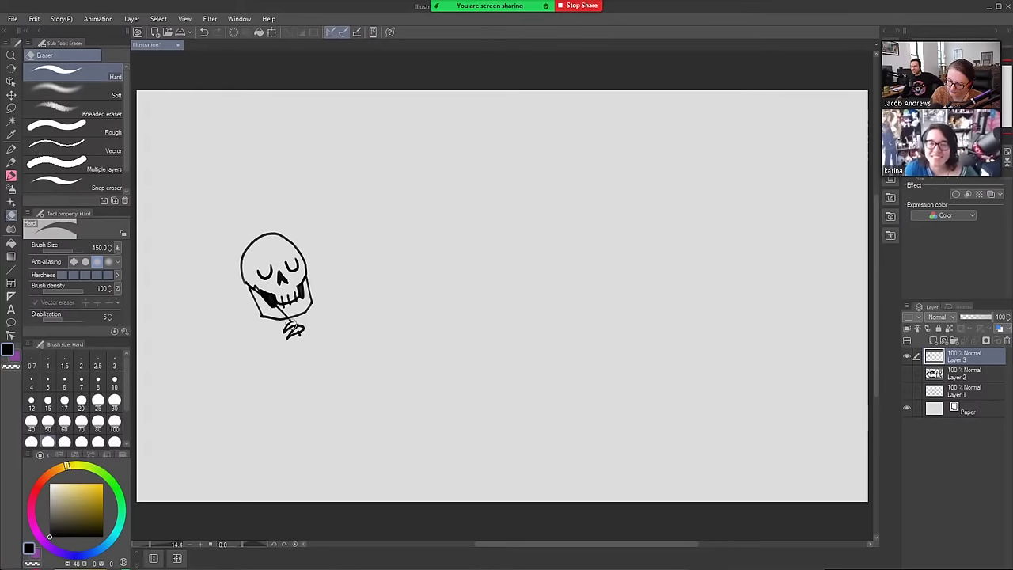
{"action": "key", "text": "b"}
{"action": "mouse_move", "coordinate": [292, 321]}
{"action": "left_mouse_down"}
{"action": "mouse_move", "coordinate": [302, 328]}
{"action": "mouse_move", "coordinate": [283, 330]}
{"action": "mouse_move", "coordinate": [307, 329]}
{"action": "mouse_move", "coordinate": [293, 345]}
{"action": "mouse_move", "coordinate": [305, 329]}
{"action": "left_mouse_up"}
{"action": "key", "text": "e"}
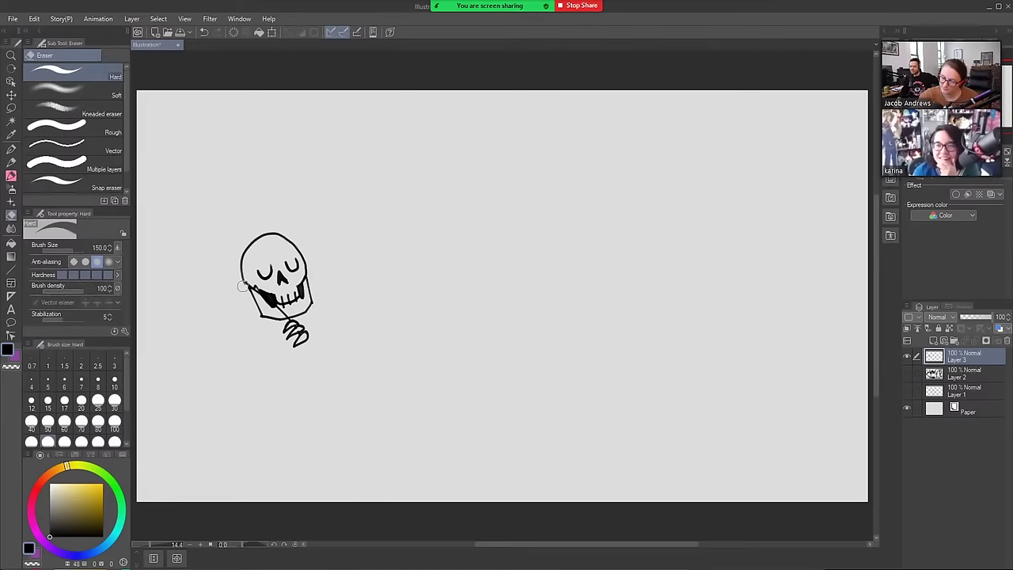
{"action": "mouse_move", "coordinate": [246, 290]}
{"action": "left_mouse_down"}
{"action": "mouse_move", "coordinate": [274, 313]}
{"action": "mouse_move", "coordinate": [241, 284]}
{"action": "mouse_move", "coordinate": [284, 320]}
{"action": "mouse_move", "coordinate": [247, 302]}
{"action": "mouse_move", "coordinate": [259, 302]}
{"action": "mouse_move", "coordinate": [243, 285]}
{"action": "mouse_move", "coordinate": [263, 299]}
{"action": "left_mouse_up"}
Draw the hood's outline and two long folds behind the skull, and try a body side line below them and undo it
{"action": "key", "text": "b"}
{"action": "mouse_move", "coordinate": [242, 256]}
{"action": "left_mouse_down"}
{"action": "mouse_move", "coordinate": [223, 293]}
{"action": "mouse_move", "coordinate": [273, 322]}
{"action": "left_mouse_up"}
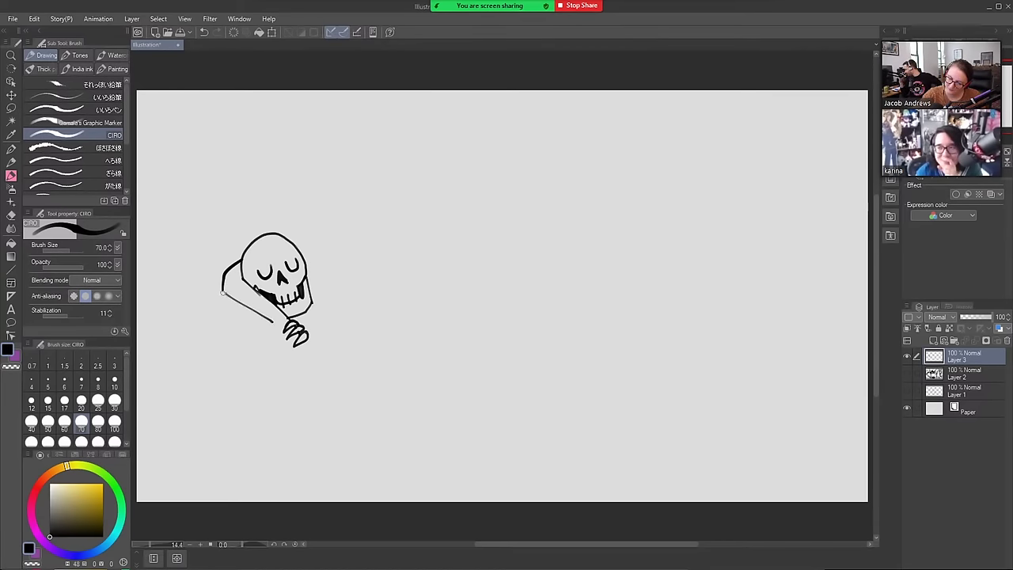
{"action": "mouse_move", "coordinate": [224, 283]}
{"action": "left_mouse_down"}
{"action": "mouse_move", "coordinate": [220, 304]}
{"action": "mouse_move", "coordinate": [272, 325]}
{"action": "mouse_move", "coordinate": [220, 326]}
{"action": "mouse_move", "coordinate": [221, 354]}
{"action": "left_mouse_up"}
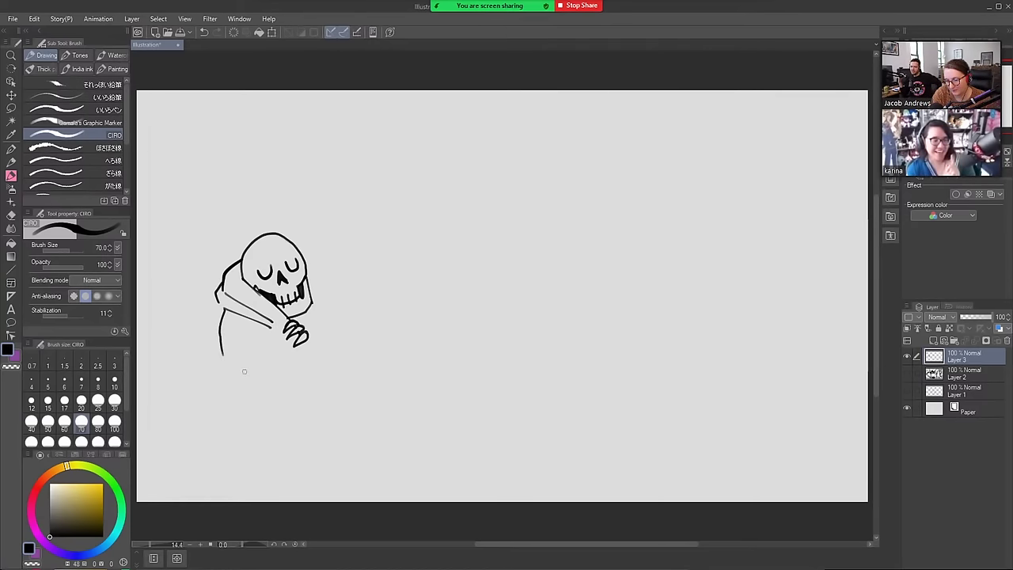
{"action": "key", "text": "ctrl+z"}
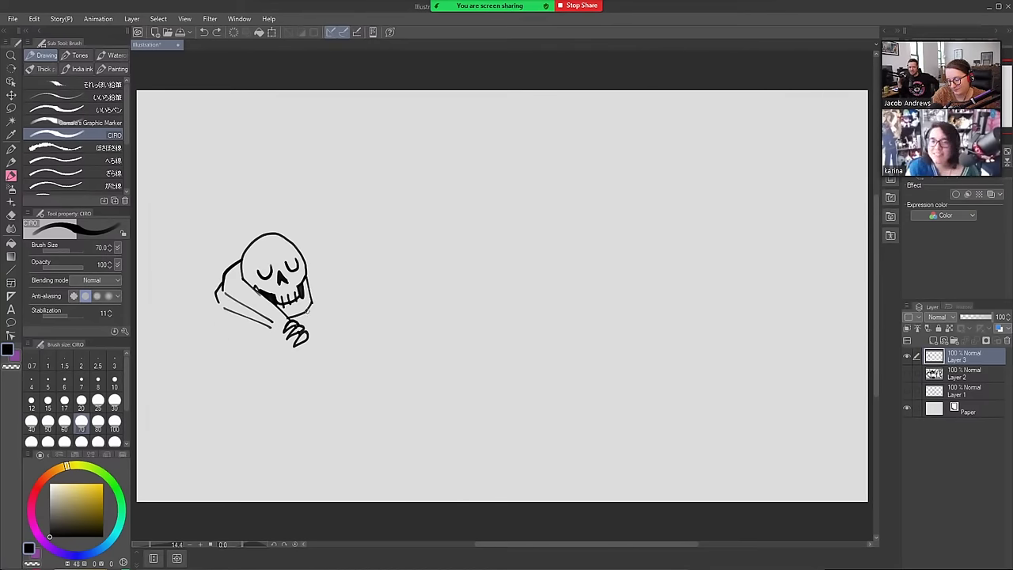
Draw a second pointed-fingered hand beside the first and fill the gap between jaw and hands with black at brush size 100
{"action": "mouse_move", "coordinate": [305, 330]}
{"action": "left_mouse_down"}
{"action": "mouse_move", "coordinate": [319, 322]}
{"action": "mouse_move", "coordinate": [331, 339]}
{"action": "mouse_move", "coordinate": [310, 331]}
{"action": "mouse_move", "coordinate": [324, 316]}
{"action": "mouse_move", "coordinate": [334, 326]}
{"action": "mouse_move", "coordinate": [328, 308]}
{"action": "left_mouse_up"}
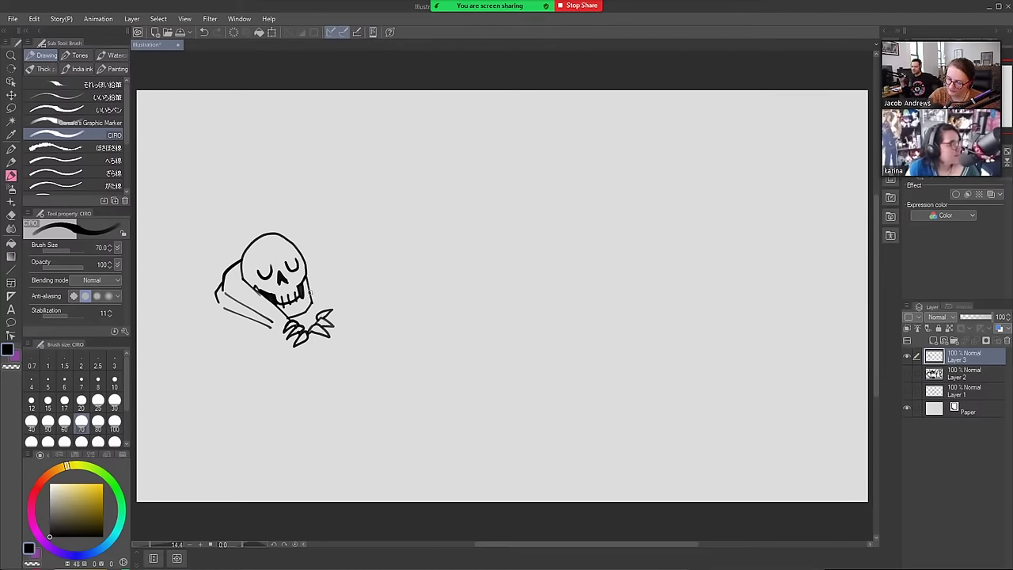
{"action": "left_click_drag", "start_coordinate": [309, 290], "coordinate": [318, 310]}
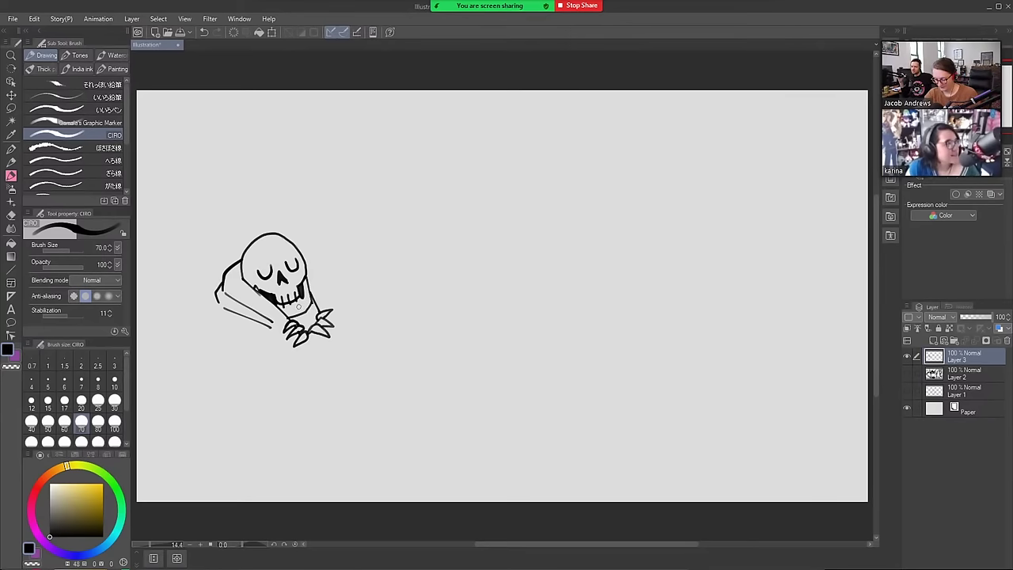
{"action": "key", "text": "bracketright"}
{"action": "key", "text": "bracketright"}
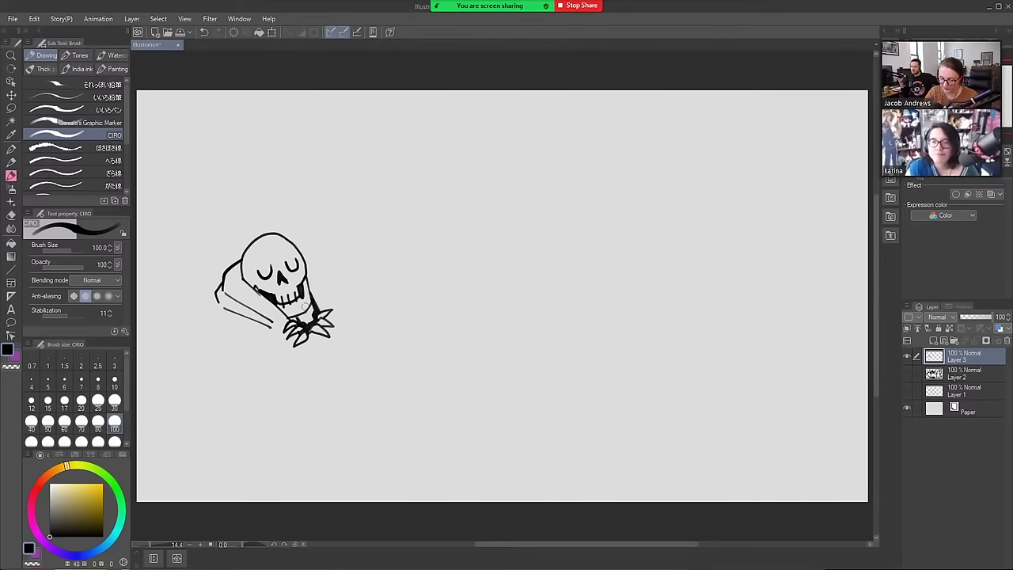
{"action": "mouse_move", "coordinate": [303, 315]}
{"action": "left_mouse_down"}
{"action": "mouse_move", "coordinate": [292, 319]}
{"action": "mouse_move", "coordinate": [301, 318]}
{"action": "left_mouse_up"}
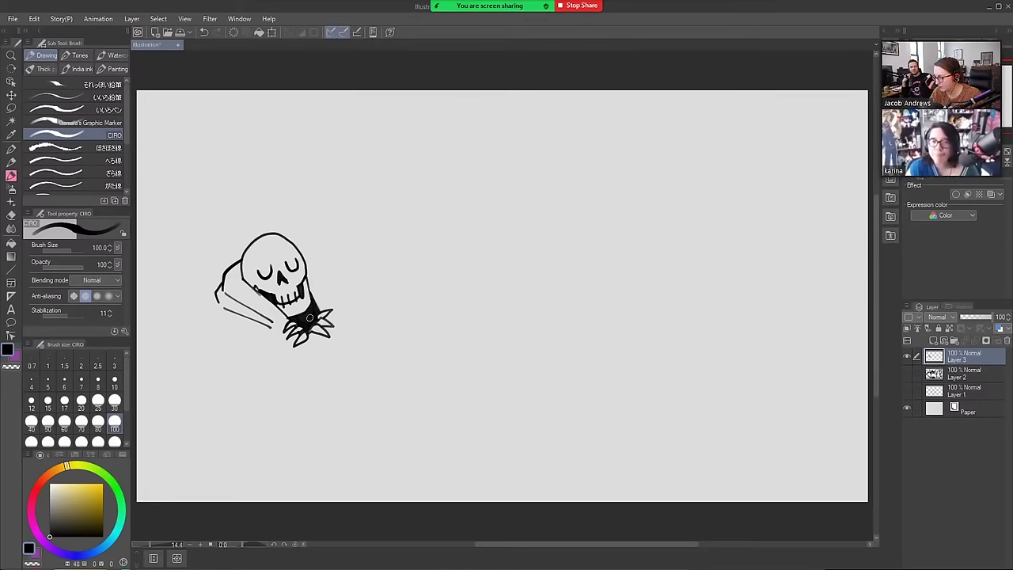
Set the brush size to 70 and draw fold lines around the hands plus a long curved outline for the figure's back
{"action": "key", "text": "bracketleft"}
{"action": "key", "text": "bracketleft"}
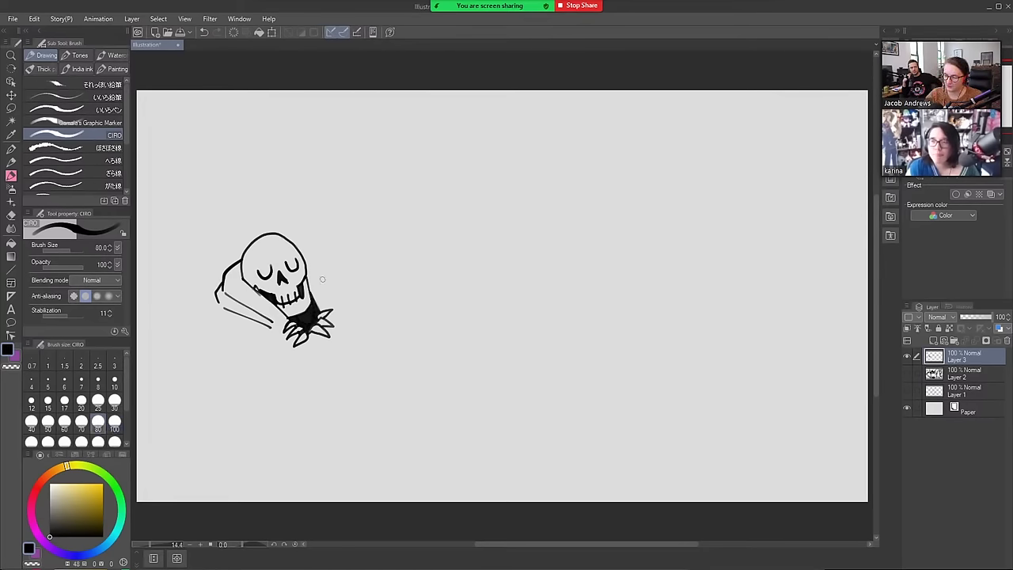
{"action": "left_click_drag", "start_coordinate": [305, 269], "coordinate": [356, 375]}
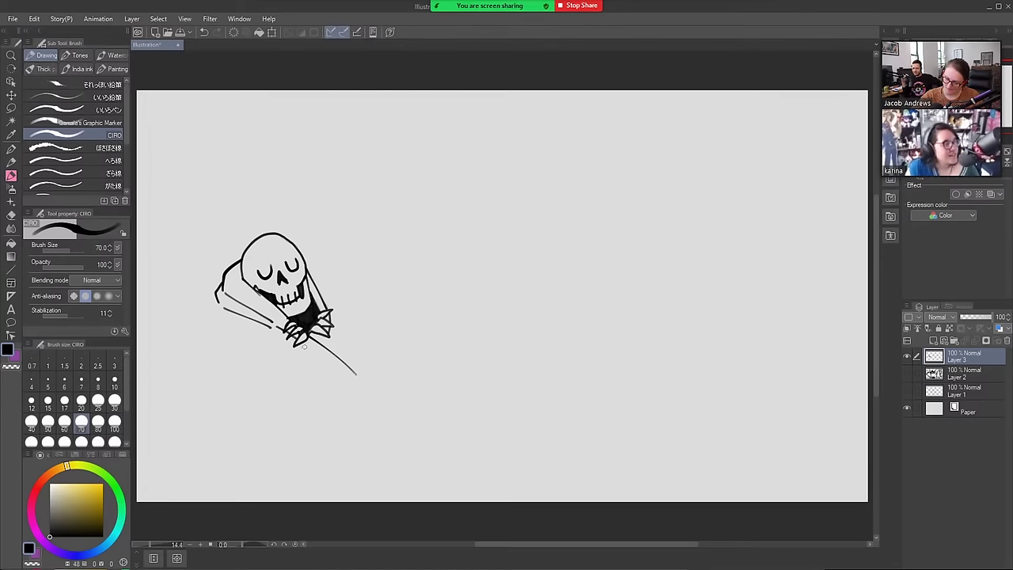
{"action": "left_click_drag", "start_coordinate": [303, 346], "coordinate": [332, 369]}
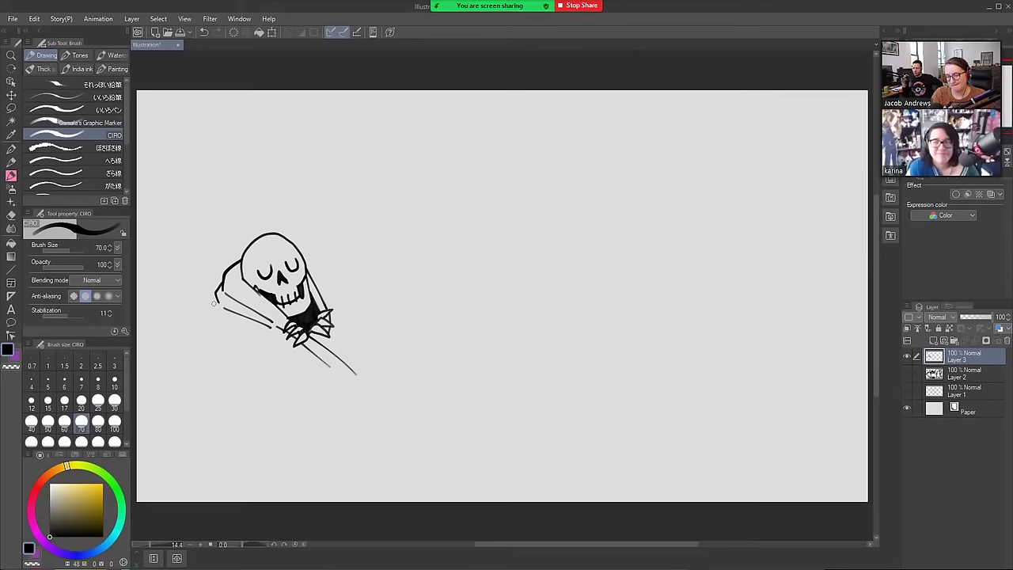
{"action": "mouse_move", "coordinate": [217, 298]}
{"action": "left_mouse_down"}
{"action": "mouse_move", "coordinate": [209, 375]}
{"action": "mouse_move", "coordinate": [243, 421]}
{"action": "mouse_move", "coordinate": [289, 438]}
{"action": "left_mouse_up"}
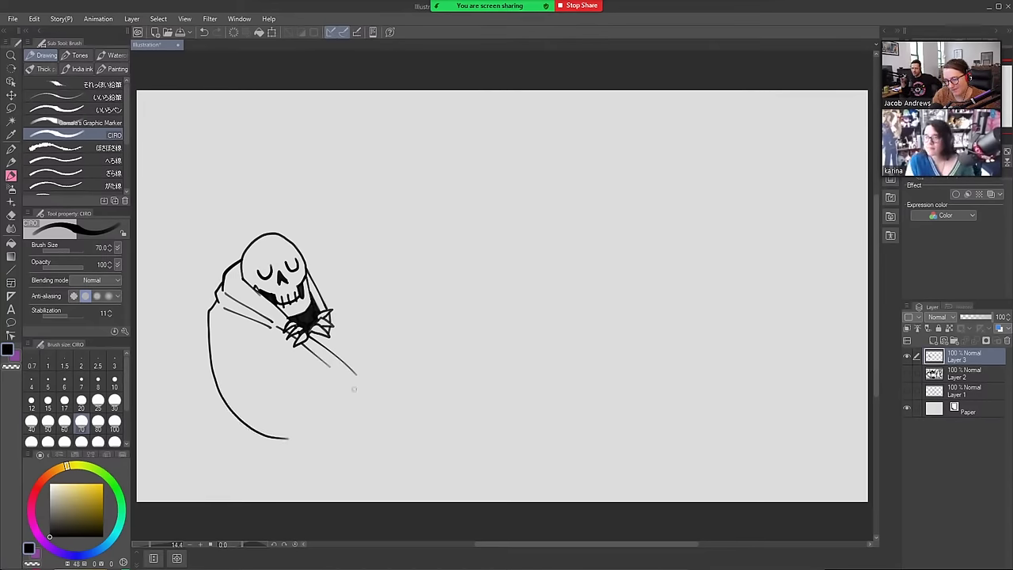
Replace the longer fold line below the hands with a tall arch for the raised knees, and draw a pillow behind the lower back
{"action": "key", "text": "e"}
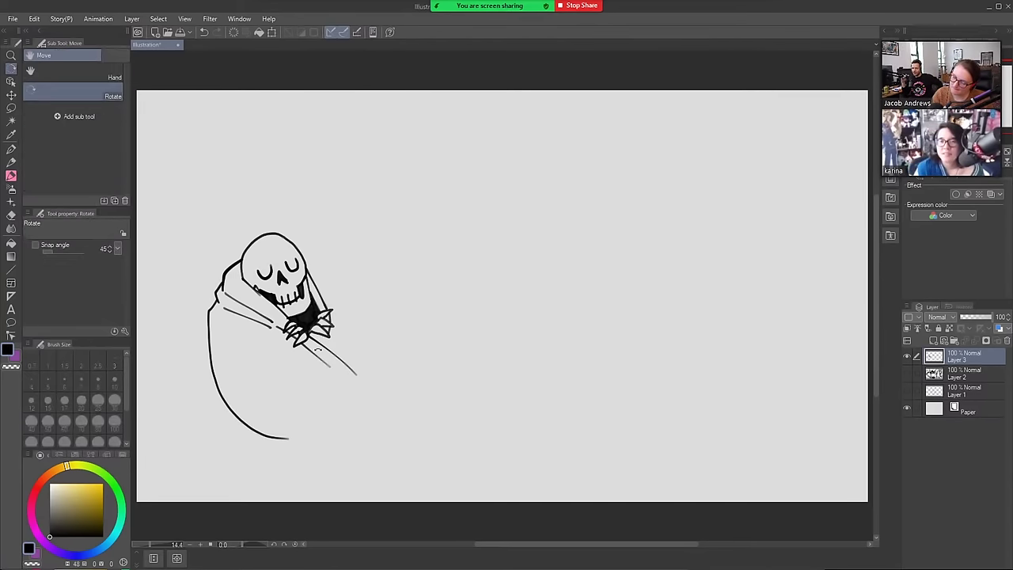
{"action": "left_click_drag", "start_coordinate": [313, 344], "coordinate": [357, 382]}
{"action": "key", "text": "b"}
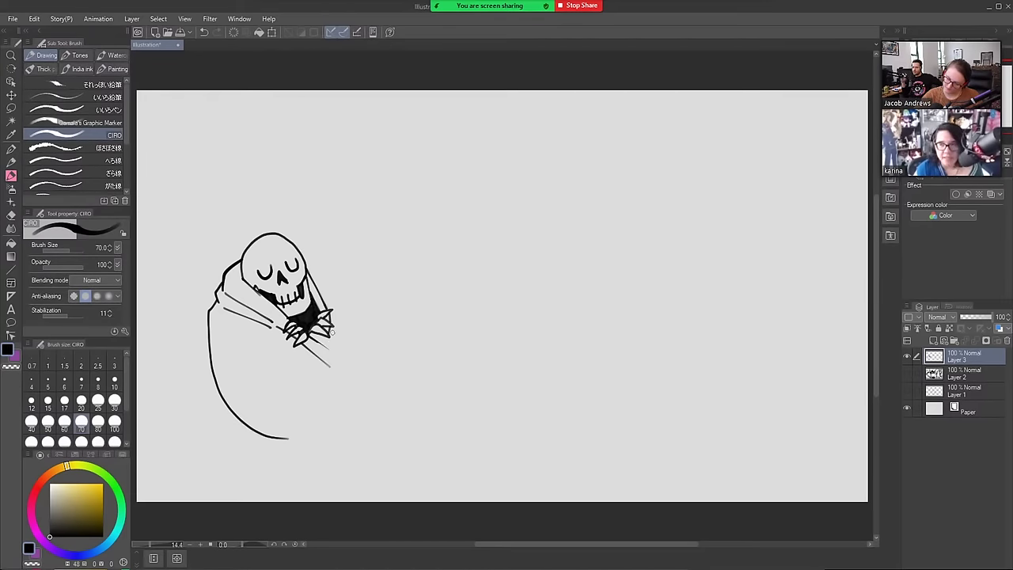
{"action": "mouse_move", "coordinate": [332, 332]}
{"action": "left_mouse_down"}
{"action": "mouse_move", "coordinate": [380, 284]}
{"action": "mouse_move", "coordinate": [432, 302]}
{"action": "mouse_move", "coordinate": [463, 382]}
{"action": "mouse_move", "coordinate": [454, 411]}
{"action": "left_mouse_up"}
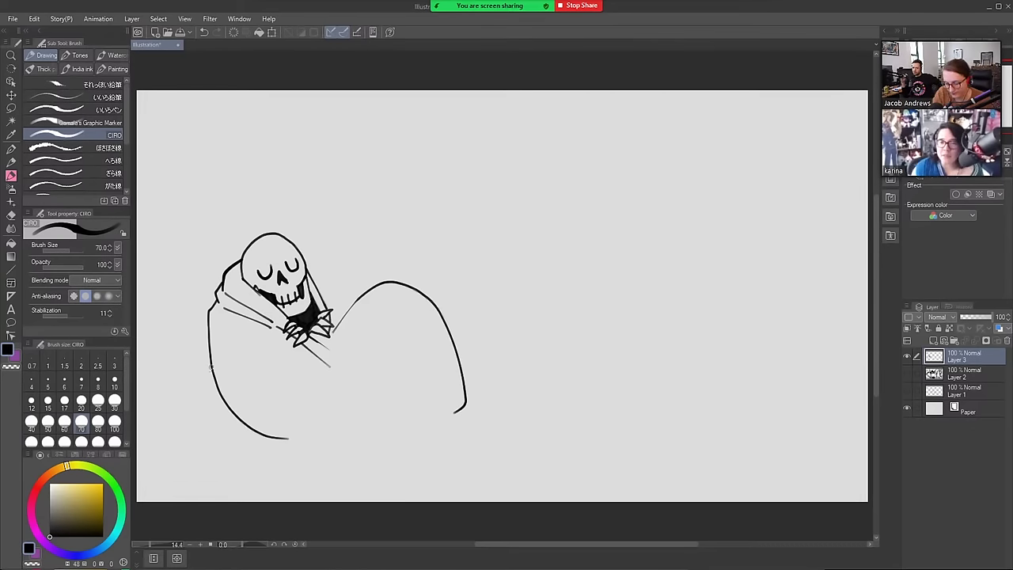
{"action": "mouse_move", "coordinate": [210, 365]}
{"action": "left_mouse_down"}
{"action": "mouse_move", "coordinate": [184, 374]}
{"action": "mouse_move", "coordinate": [190, 405]}
{"action": "mouse_move", "coordinate": [207, 434]}
{"action": "mouse_move", "coordinate": [243, 428]}
{"action": "left_mouse_up"}
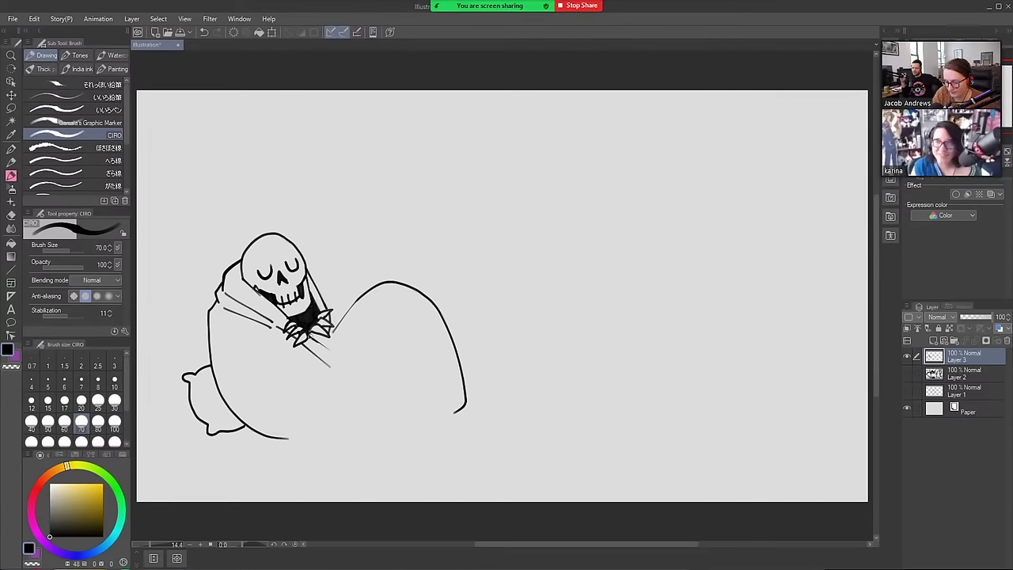
Erase the leftover fold lines below the hands and draw a curved cloth edge dipping beneath them and joining the knee arch
{"action": "key", "text": "e"}
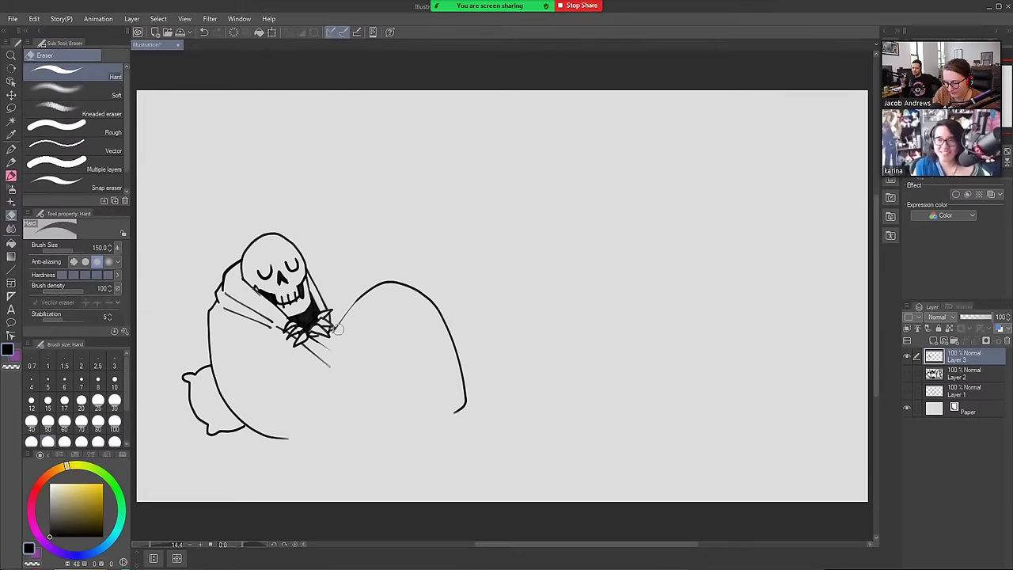
{"action": "mouse_move", "coordinate": [328, 349]}
{"action": "left_mouse_down"}
{"action": "mouse_move", "coordinate": [310, 341]}
{"action": "mouse_move", "coordinate": [300, 350]}
{"action": "mouse_move", "coordinate": [332, 367]}
{"action": "mouse_move", "coordinate": [317, 355]}
{"action": "mouse_move", "coordinate": [338, 322]}
{"action": "mouse_move", "coordinate": [324, 350]}
{"action": "mouse_move", "coordinate": [302, 340]}
{"action": "left_mouse_up"}
{"action": "key", "text": "b"}
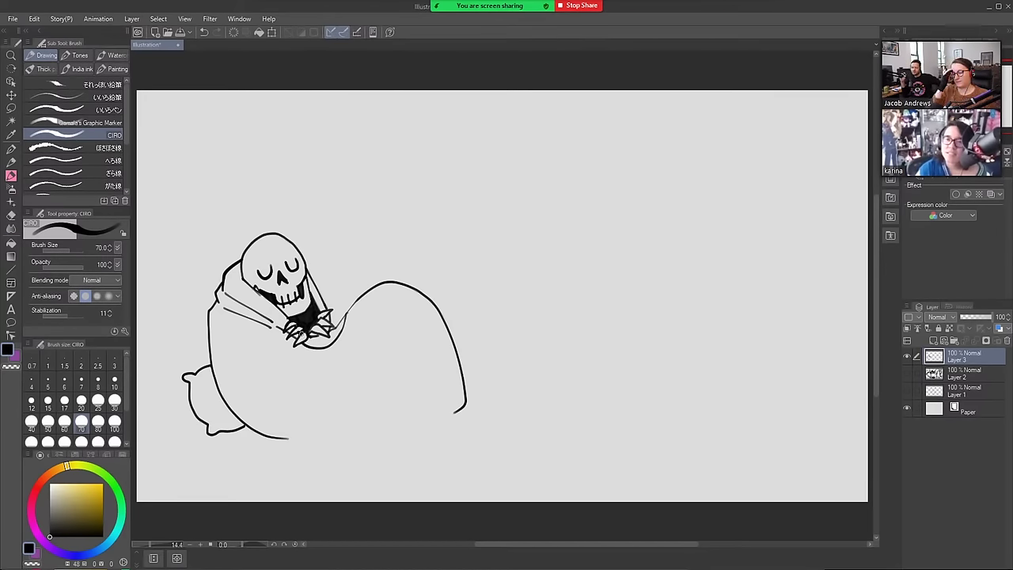
{"action": "left_click_drag", "start_coordinate": [348, 311], "coordinate": [330, 329]}
{"action": "key", "text": "e"}
{"action": "key", "text": "b"}
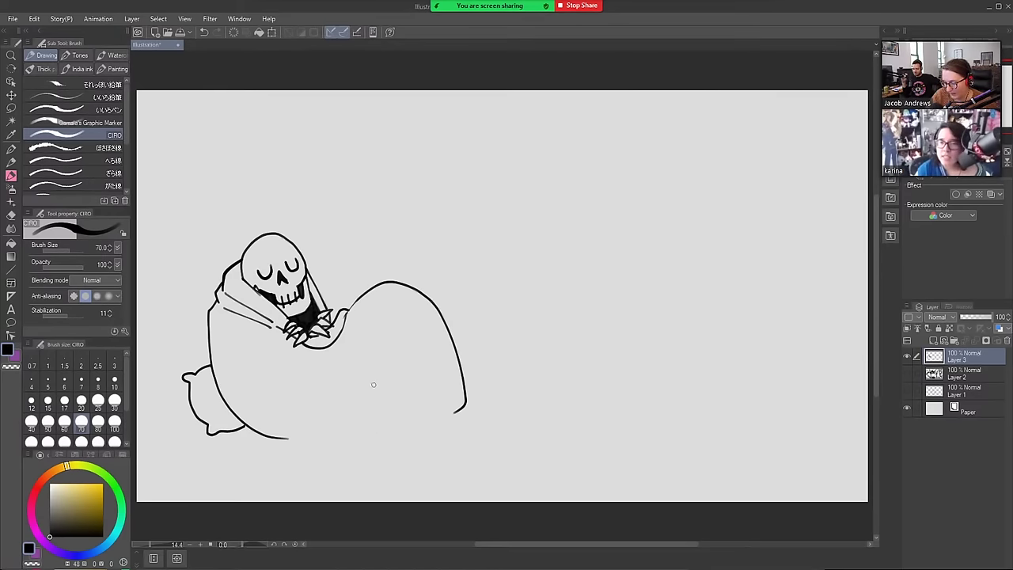
Draw two folds under the knee arch and the inner leg edge running down into a wide curved hem
{"action": "left_click_drag", "start_coordinate": [374, 385], "coordinate": [355, 349]}
{"action": "left_click_drag", "start_coordinate": [372, 392], "coordinate": [378, 340]}
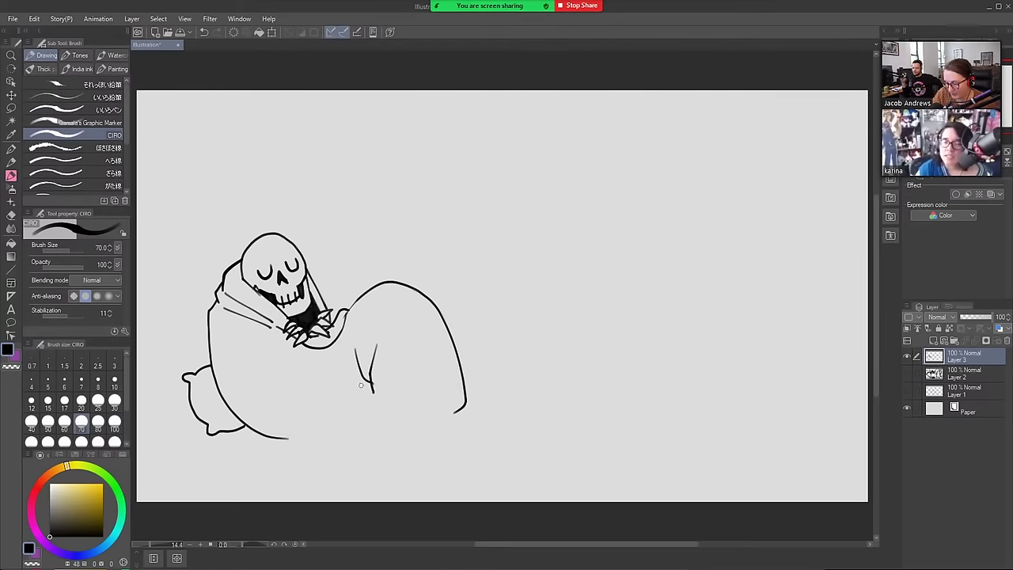
{"action": "mouse_move", "coordinate": [372, 387]}
{"action": "left_mouse_down"}
{"action": "mouse_move", "coordinate": [366, 451]}
{"action": "mouse_move", "coordinate": [336, 458]}
{"action": "mouse_move", "coordinate": [360, 471]}
{"action": "mouse_move", "coordinate": [468, 478]}
{"action": "mouse_move", "coordinate": [511, 455]}
{"action": "left_mouse_up"}
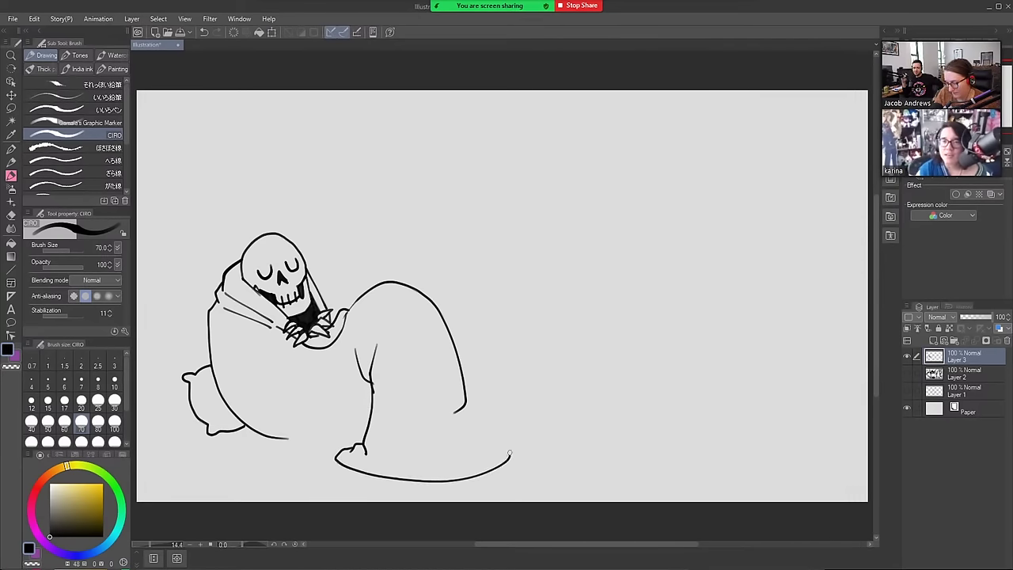
Erase the hooked end of the knee arch and extend its outer edge down to the hem's far tip, trimming the stray line
{"action": "key", "text": "e"}
{"action": "left_click_drag", "start_coordinate": [465, 396], "coordinate": [455, 411]}
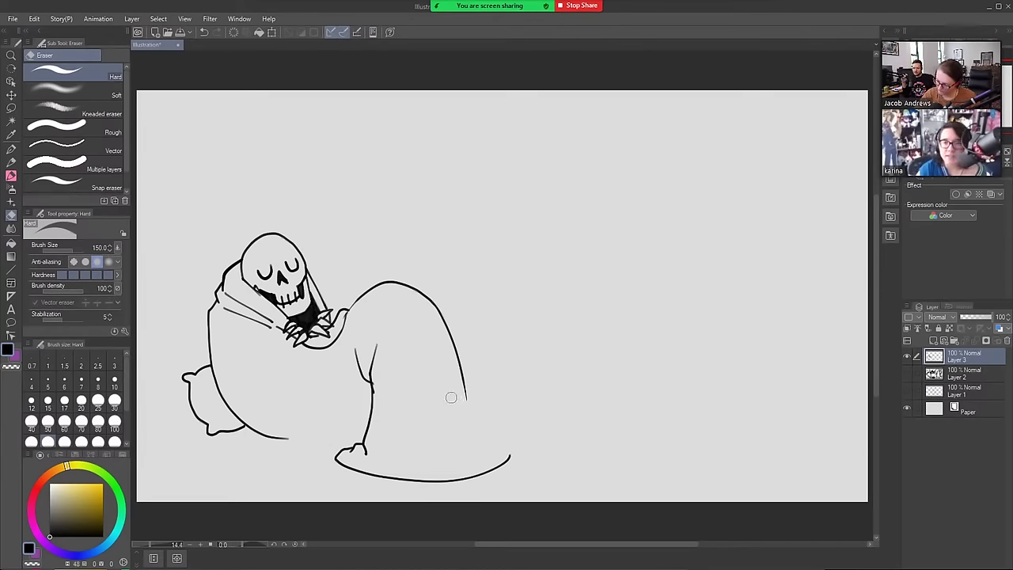
{"action": "key", "text": "b"}
{"action": "mouse_move", "coordinate": [442, 317]}
{"action": "left_mouse_down"}
{"action": "mouse_move", "coordinate": [488, 439]}
{"action": "mouse_move", "coordinate": [510, 452]}
{"action": "left_mouse_up"}
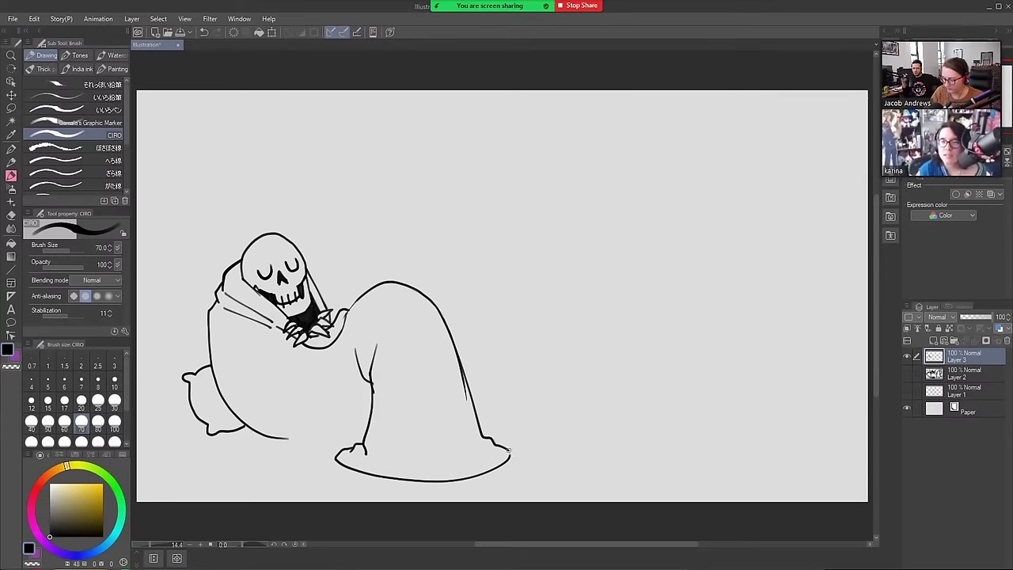
{"action": "key", "text": "e"}
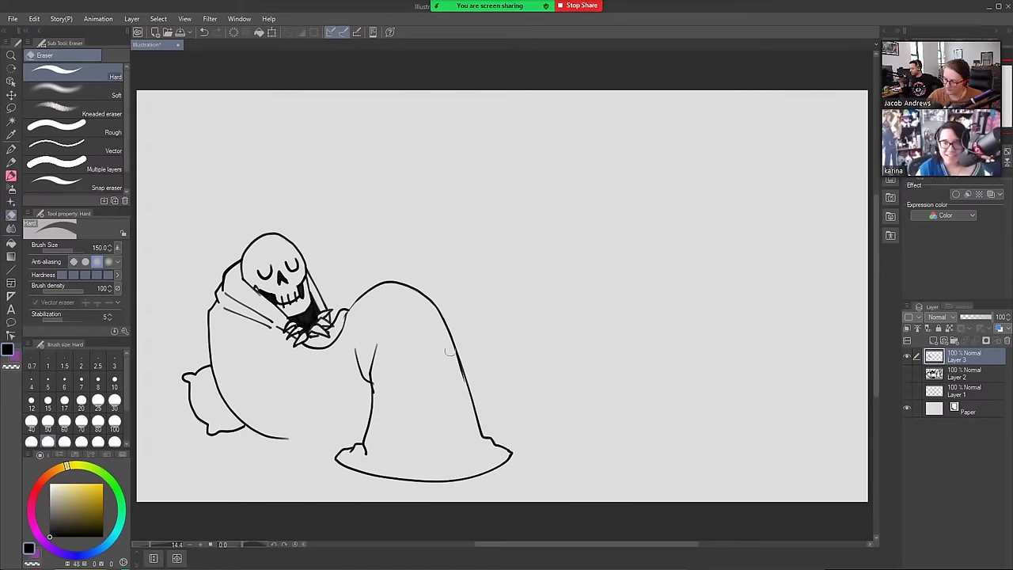
Redraw the inner leg edge with new folds, close the body's underside up to it, and add short folds below the hands
{"action": "mouse_move", "coordinate": [375, 383]}
{"action": "left_mouse_down"}
{"action": "mouse_move", "coordinate": [374, 416]}
{"action": "mouse_move", "coordinate": [357, 366]}
{"action": "left_mouse_up"}
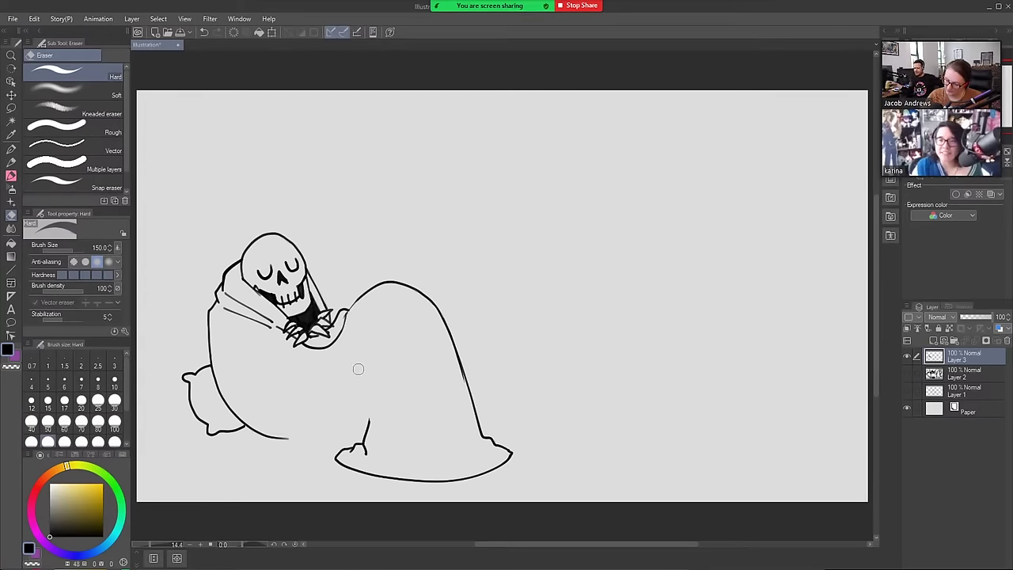
{"action": "key", "text": "b"}
{"action": "left_click_drag", "start_coordinate": [369, 434], "coordinate": [352, 356]}
{"action": "left_click_drag", "start_coordinate": [362, 400], "coordinate": [348, 381]}
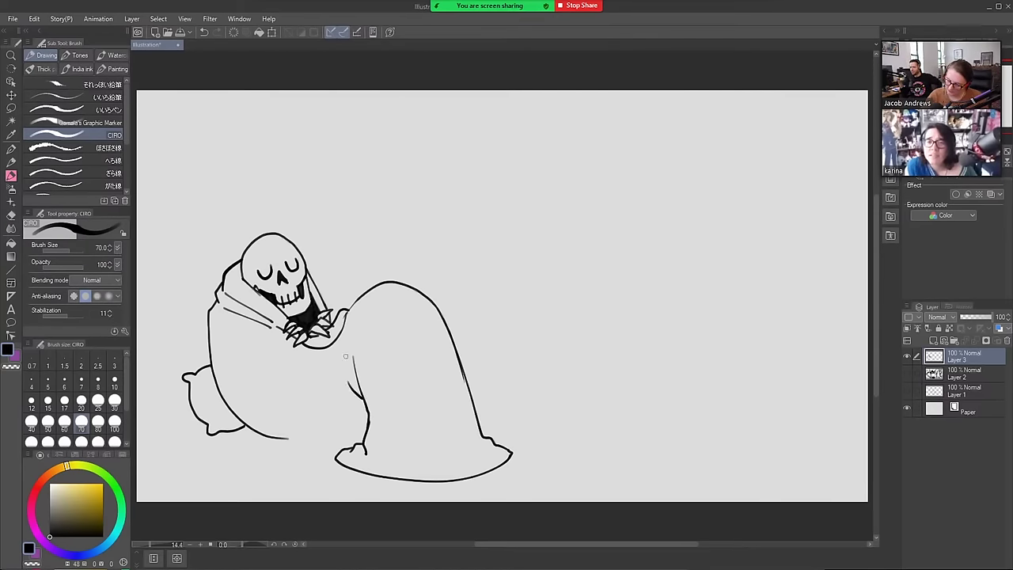
{"action": "mouse_move", "coordinate": [288, 437]}
{"action": "left_mouse_down"}
{"action": "mouse_move", "coordinate": [322, 446]}
{"action": "mouse_move", "coordinate": [366, 434]}
{"action": "mouse_move", "coordinate": [339, 391]}
{"action": "left_mouse_up"}
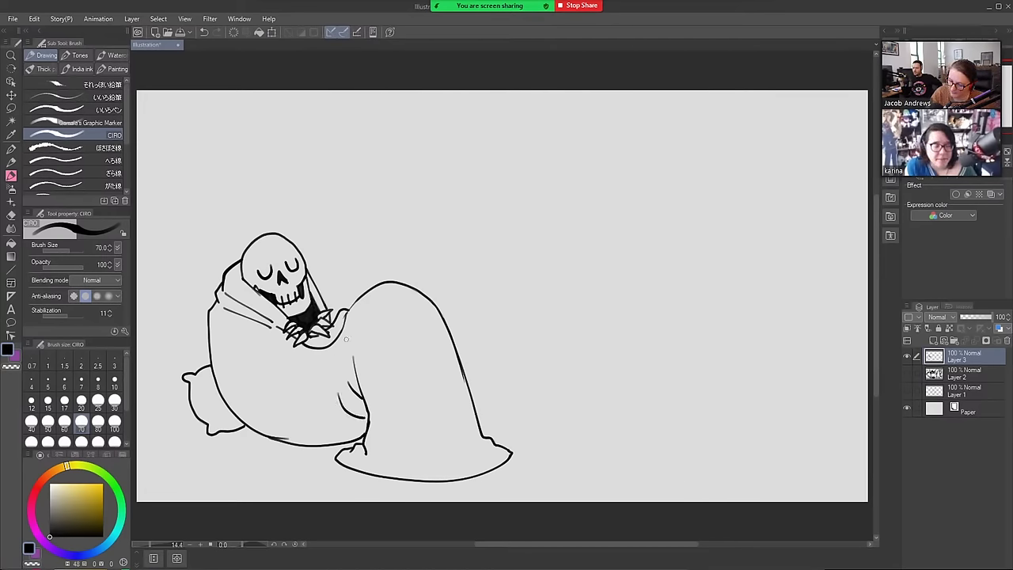
{"action": "mouse_move", "coordinate": [346, 350]}
{"action": "left_mouse_down"}
{"action": "mouse_move", "coordinate": [345, 316]}
{"action": "mouse_move", "coordinate": [332, 345]}
{"action": "mouse_move", "coordinate": [352, 384]}
{"action": "mouse_move", "coordinate": [326, 348]}
{"action": "mouse_move", "coordinate": [330, 373]}
{"action": "left_mouse_up"}
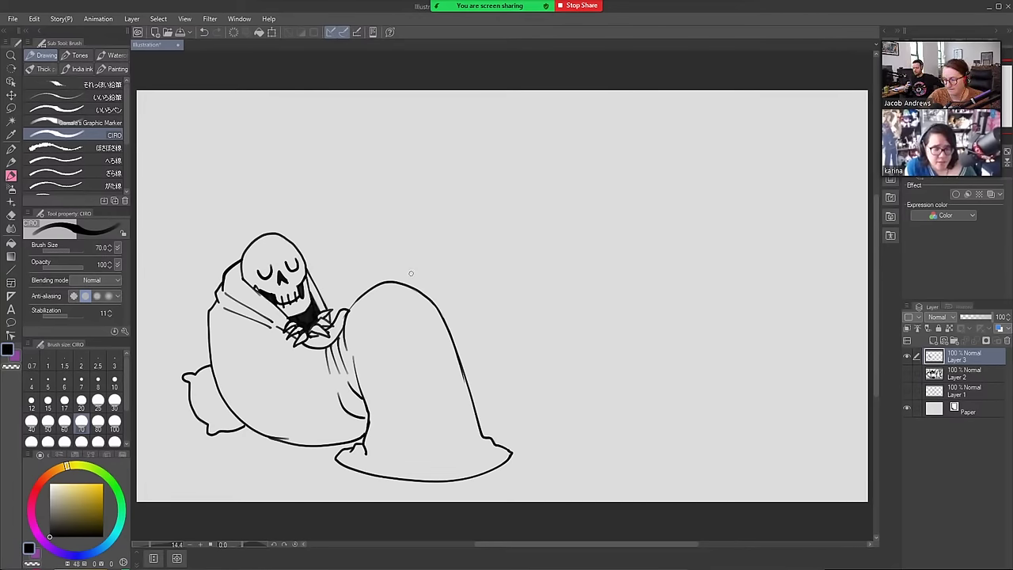
Draw a curved line down the outer side of the near leg to a notch in the hem, and add folds near the foot
{"action": "mouse_move", "coordinate": [458, 360]}
{"action": "left_mouse_down"}
{"action": "mouse_move", "coordinate": [456, 448]}
{"action": "mouse_move", "coordinate": [436, 479]}
{"action": "mouse_move", "coordinate": [451, 483]}
{"action": "mouse_move", "coordinate": [439, 482]}
{"action": "left_mouse_up"}
{"action": "key", "text": "e"}
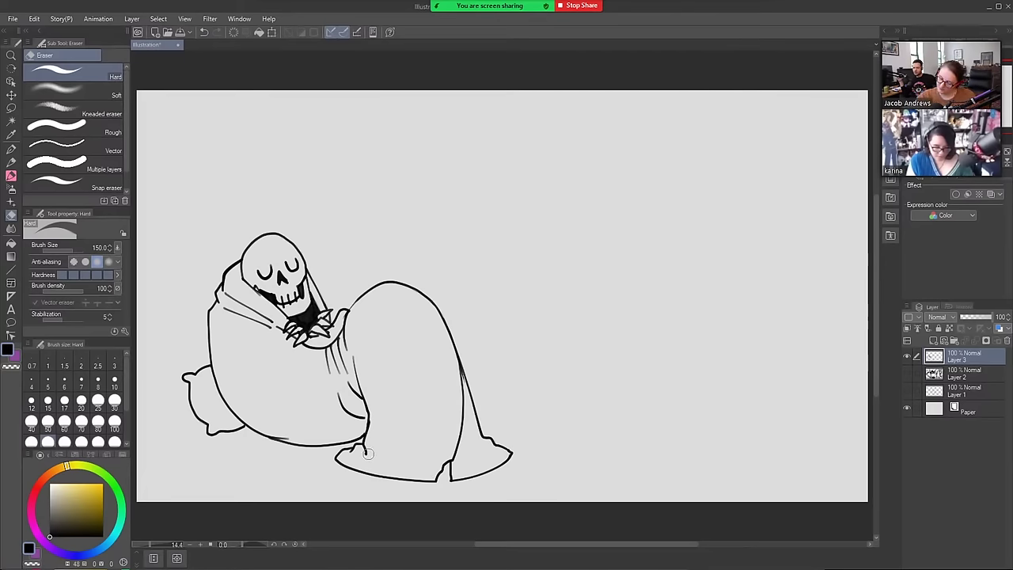
{"action": "left_click_drag", "start_coordinate": [368, 454], "coordinate": [407, 473]}
{"action": "key", "text": "b"}
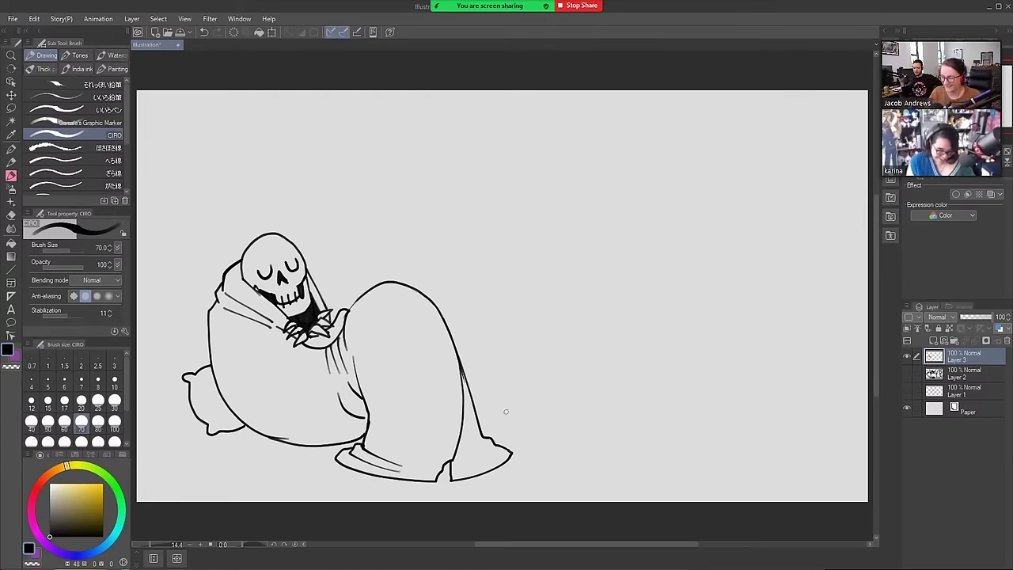
Undo the last stroke and draw short cloth folds above the far hem of the reclining skeleton's robe
{"action": "key", "text": "ctrl+z"}
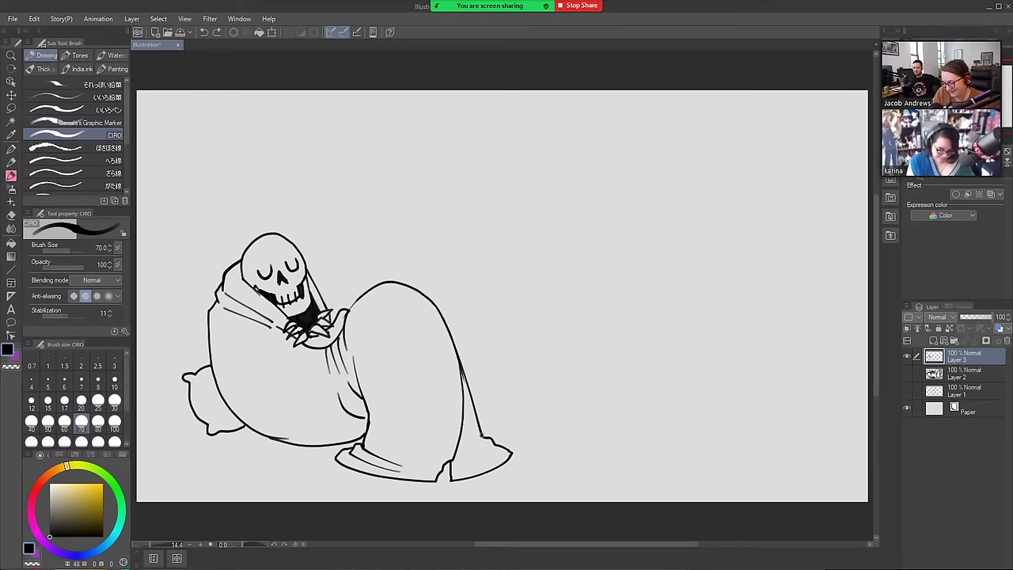
{"action": "mouse_move", "coordinate": [482, 443]}
{"action": "left_mouse_down"}
{"action": "mouse_move", "coordinate": [465, 456]}
{"action": "mouse_move", "coordinate": [497, 450]}
{"action": "mouse_move", "coordinate": [478, 465]}
{"action": "left_mouse_up"}
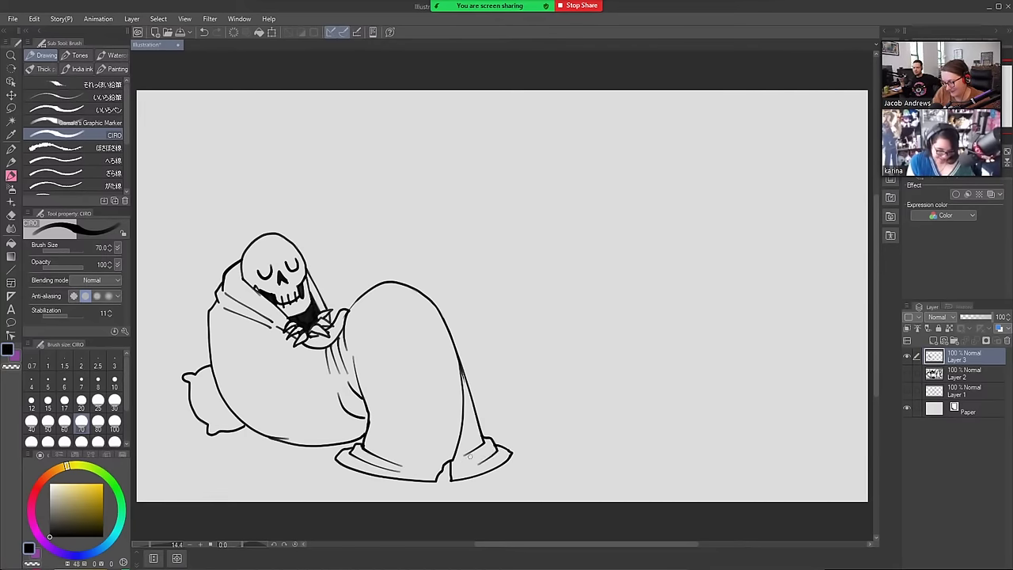
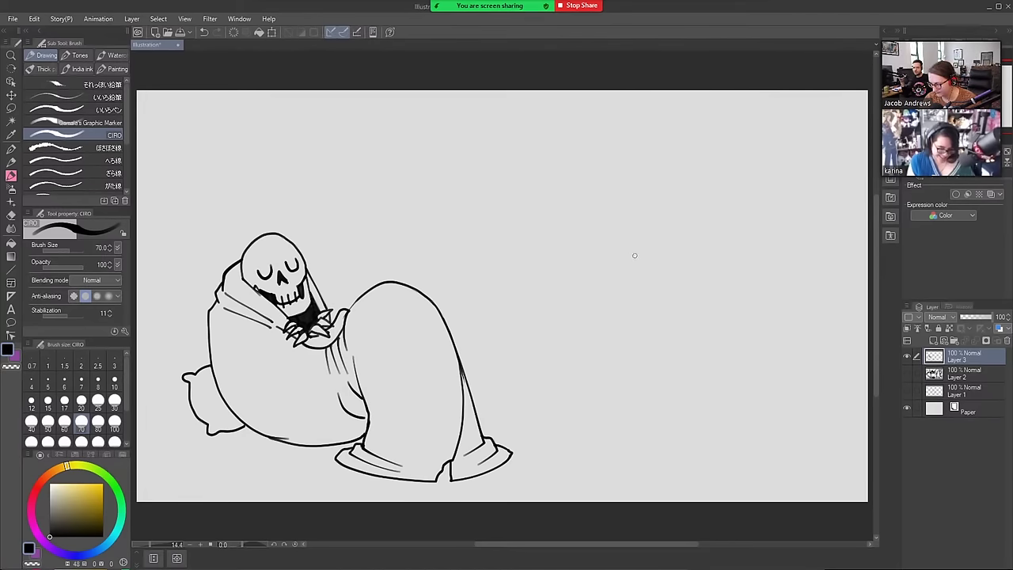
Draw a flat oval collar opening in the empty canvas beside the reclining skeleton, with a skull's brow and two dot eyes
{"action": "mouse_move", "coordinate": [685, 268]}
{"action": "left_mouse_down"}
{"action": "mouse_move", "coordinate": [649, 277]}
{"action": "mouse_move", "coordinate": [645, 300]}
{"action": "mouse_move", "coordinate": [653, 319]}
{"action": "mouse_move", "coordinate": [669, 320]}
{"action": "mouse_move", "coordinate": [651, 320]}
{"action": "mouse_move", "coordinate": [643, 296]}
{"action": "mouse_move", "coordinate": [635, 302]}
{"action": "mouse_move", "coordinate": [703, 303]}
{"action": "left_mouse_up"}
{"action": "key", "text": "e"}
{"action": "key", "text": "b"}
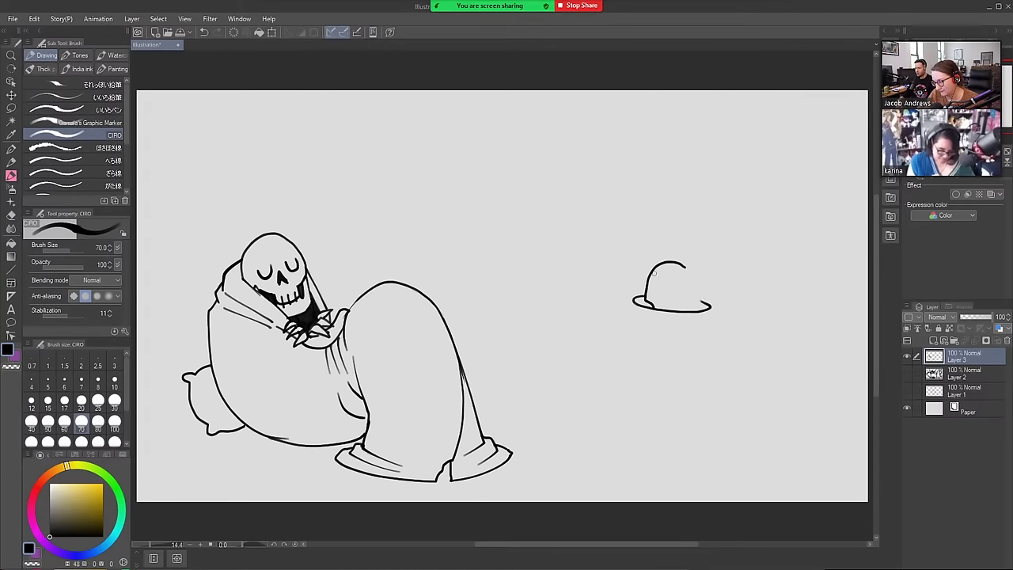
{"action": "mouse_move", "coordinate": [645, 281]}
{"action": "left_mouse_down"}
{"action": "mouse_move", "coordinate": [691, 286]}
{"action": "mouse_move", "coordinate": [657, 290]}
{"action": "mouse_move", "coordinate": [681, 293]}
{"action": "mouse_move", "coordinate": [645, 269]}
{"action": "mouse_move", "coordinate": [664, 265]}
{"action": "mouse_move", "coordinate": [642, 278]}
{"action": "left_mouse_up"}
{"action": "key", "text": "e"}
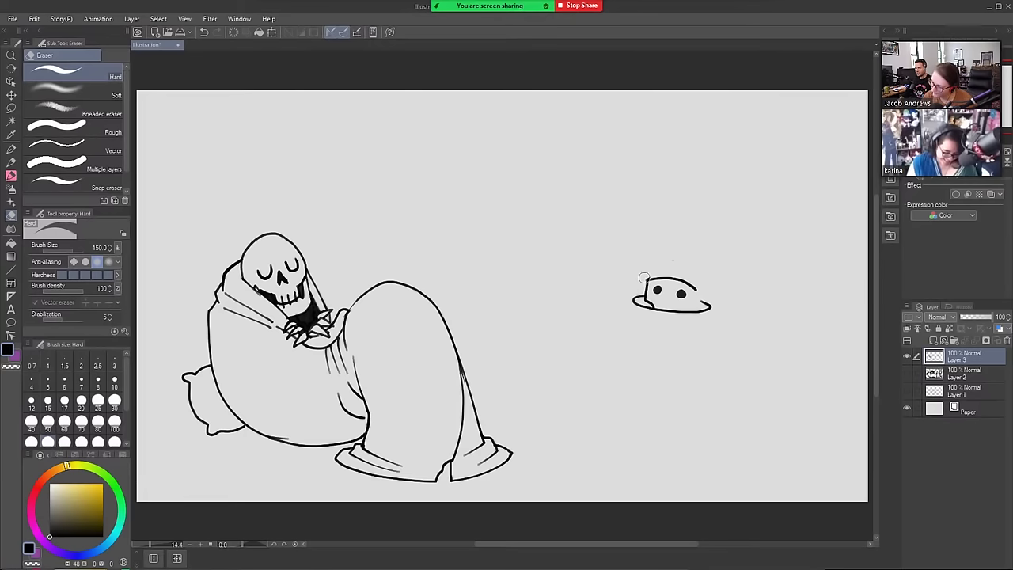
{"action": "key", "text": "b"}
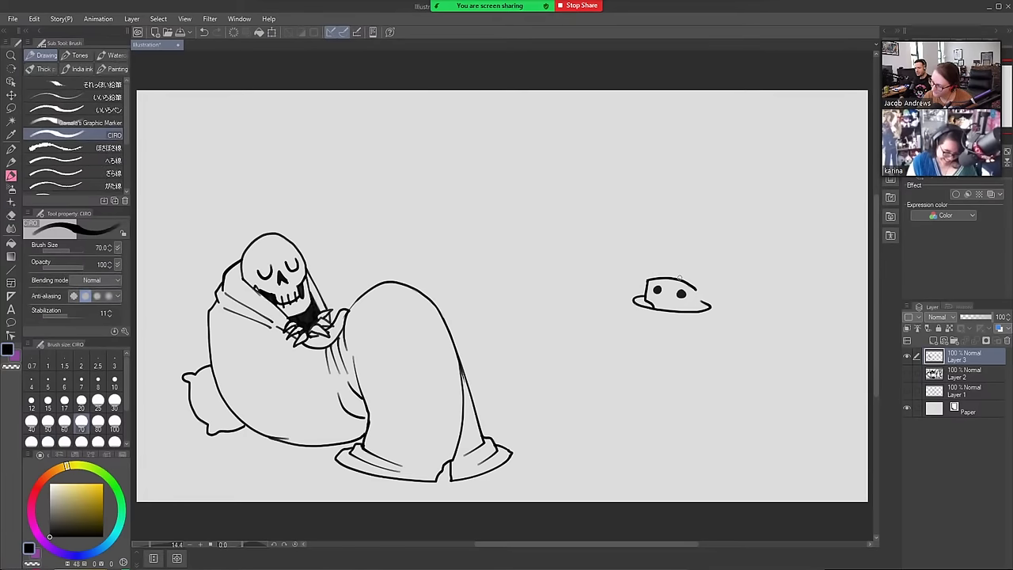
Draw a ribbed beanie on the second skull, finish its nose and mouth, and fill the collar opening black
{"action": "mouse_move", "coordinate": [642, 280]}
{"action": "left_mouse_down"}
{"action": "mouse_move", "coordinate": [647, 260]}
{"action": "mouse_move", "coordinate": [685, 242]}
{"action": "mouse_move", "coordinate": [709, 270]}
{"action": "mouse_move", "coordinate": [695, 303]}
{"action": "mouse_move", "coordinate": [677, 307]}
{"action": "mouse_move", "coordinate": [690, 305]}
{"action": "left_mouse_up"}
{"action": "mouse_move", "coordinate": [656, 265]}
{"action": "left_mouse_down"}
{"action": "mouse_move", "coordinate": [650, 277]}
{"action": "mouse_move", "coordinate": [703, 293]}
{"action": "left_mouse_up"}
{"action": "mouse_move", "coordinate": [636, 307]}
{"action": "left_mouse_down"}
{"action": "mouse_move", "coordinate": [638, 299]}
{"action": "mouse_move", "coordinate": [650, 308]}
{"action": "mouse_move", "coordinate": [642, 305]}
{"action": "left_mouse_up"}
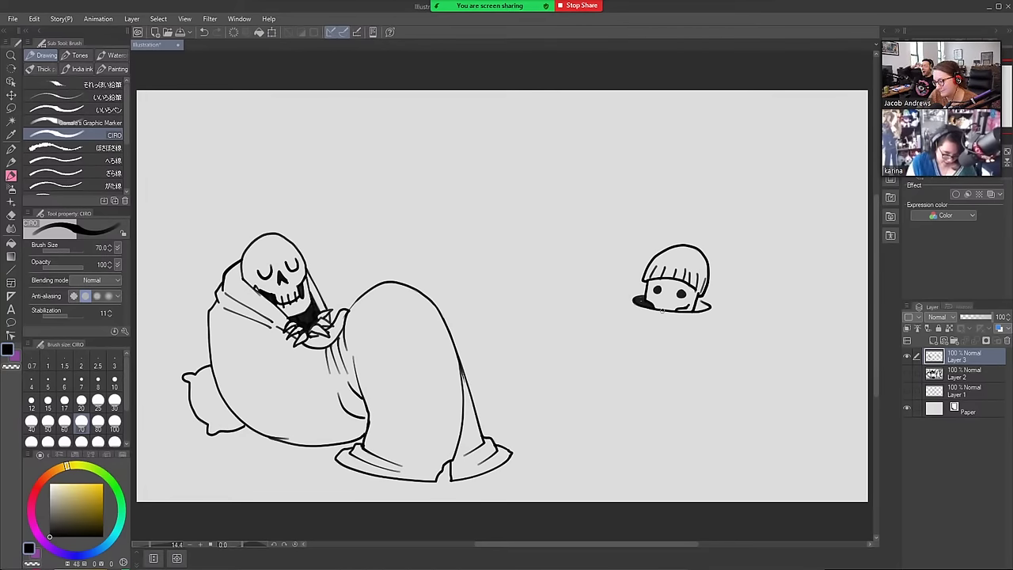
{"action": "left_click_drag", "start_coordinate": [664, 299], "coordinate": [672, 299]}
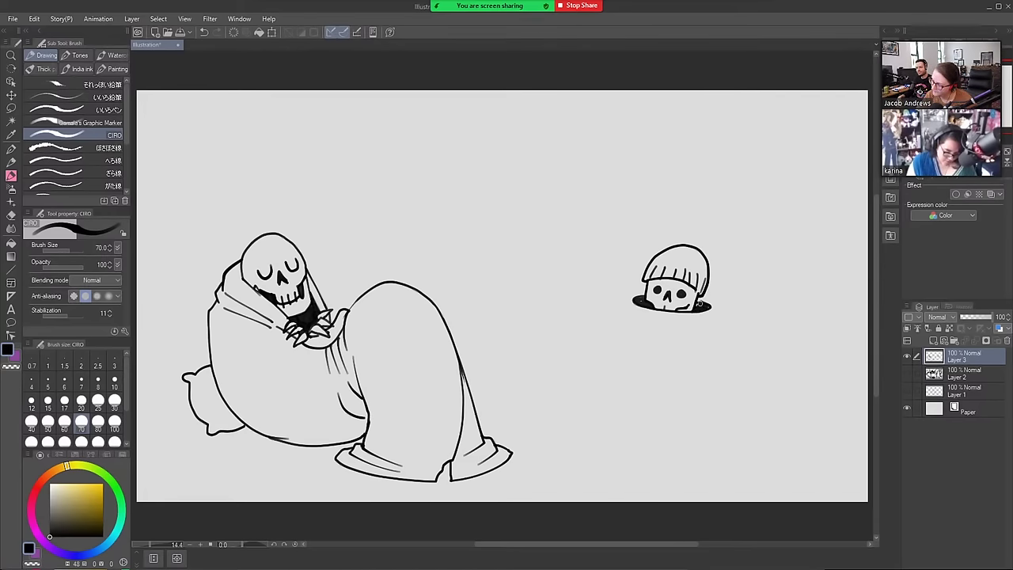
Clean up the edges of the black collar opening on both sides of the second skull
{"action": "key", "text": "e"}
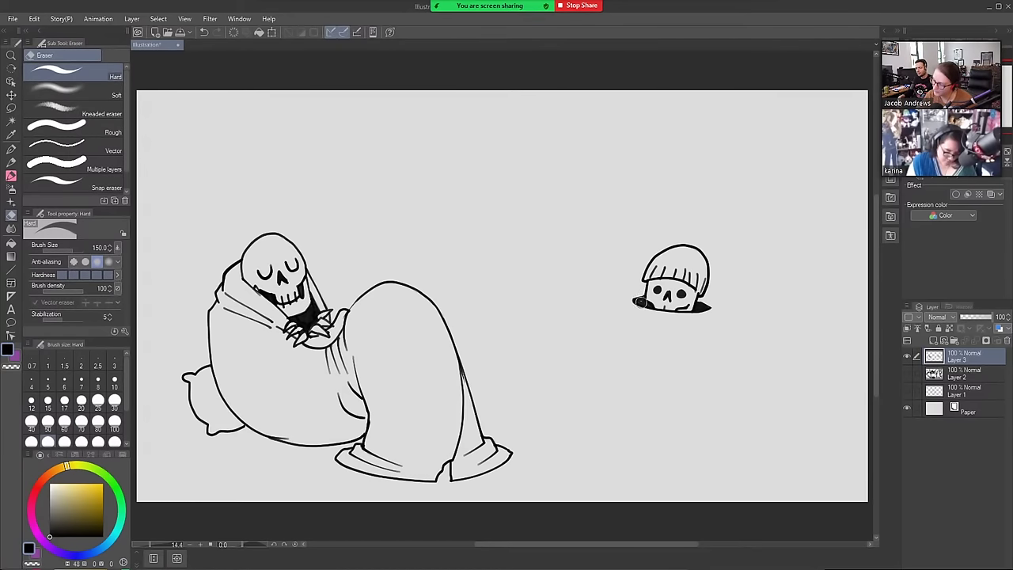
{"action": "key", "text": "b"}
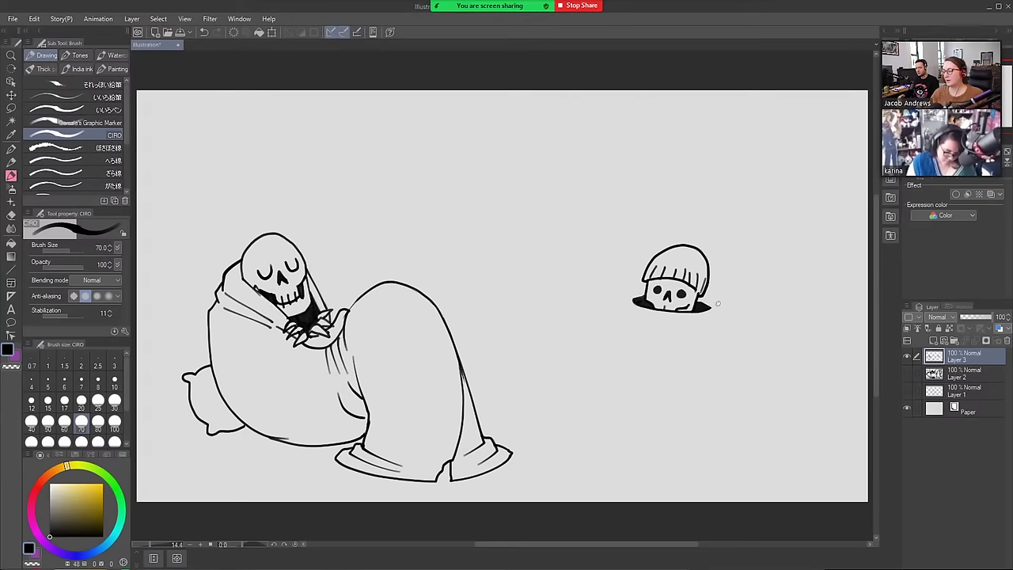
{"action": "left_click_drag", "start_coordinate": [699, 300], "coordinate": [709, 308]}
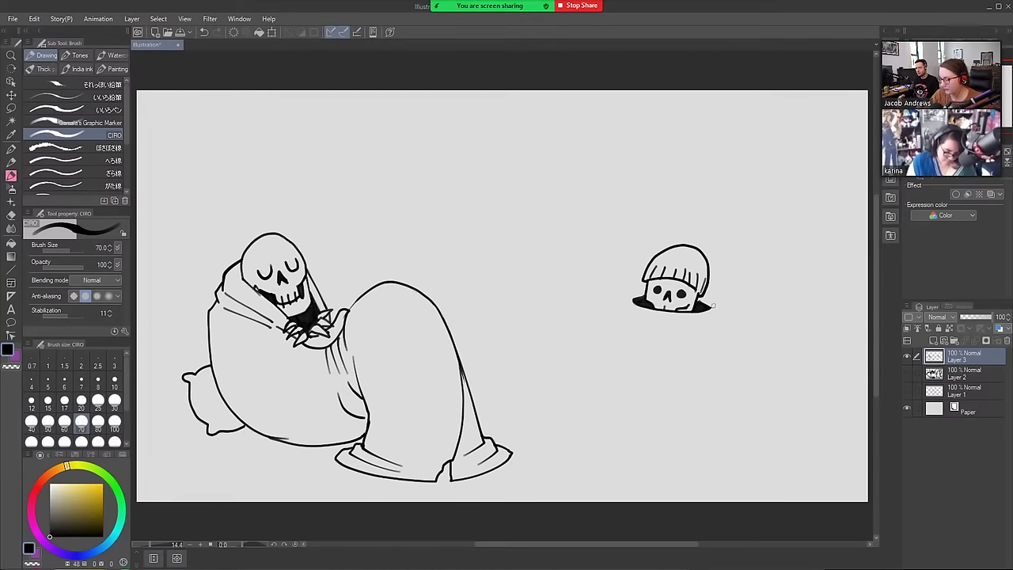
{"action": "key", "text": "e"}
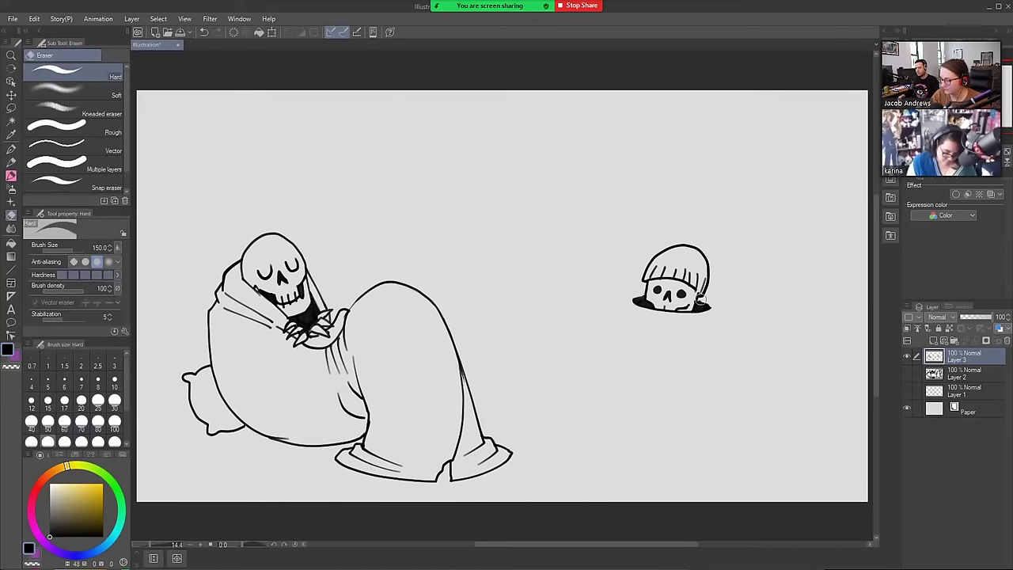
{"action": "key", "text": "b"}
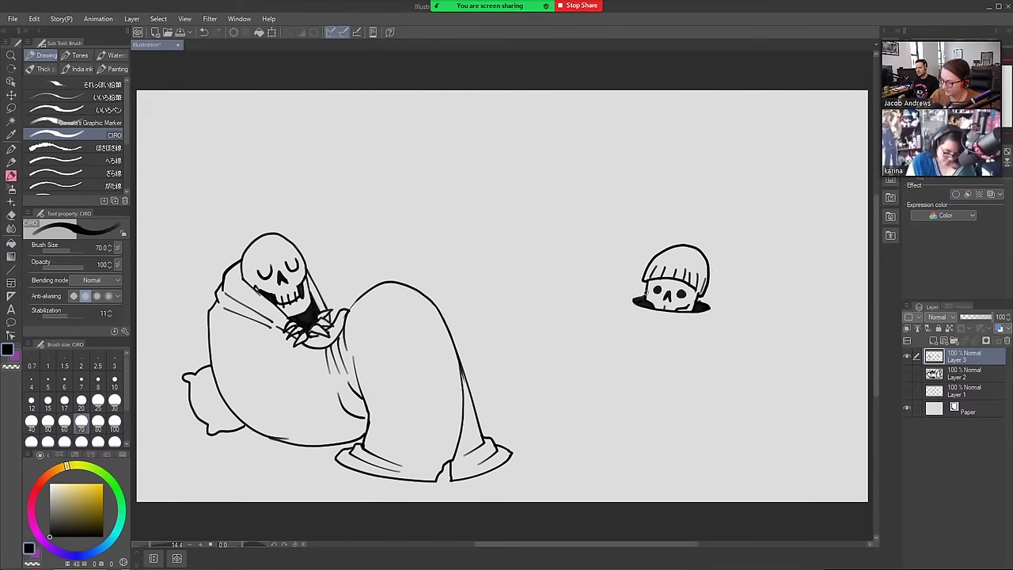
Draw the coat's collar edge and outstretched sleeve with a mitten toward the reclining skeleton, continuing down the coat's side and hem
{"action": "mouse_move", "coordinate": [626, 293]}
{"action": "left_mouse_down"}
{"action": "mouse_move", "coordinate": [619, 314]}
{"action": "mouse_move", "coordinate": [533, 334]}
{"action": "left_mouse_up"}
{"action": "mouse_move", "coordinate": [522, 337]}
{"action": "left_mouse_down"}
{"action": "mouse_move", "coordinate": [531, 358]}
{"action": "mouse_move", "coordinate": [590, 367]}
{"action": "left_mouse_up"}
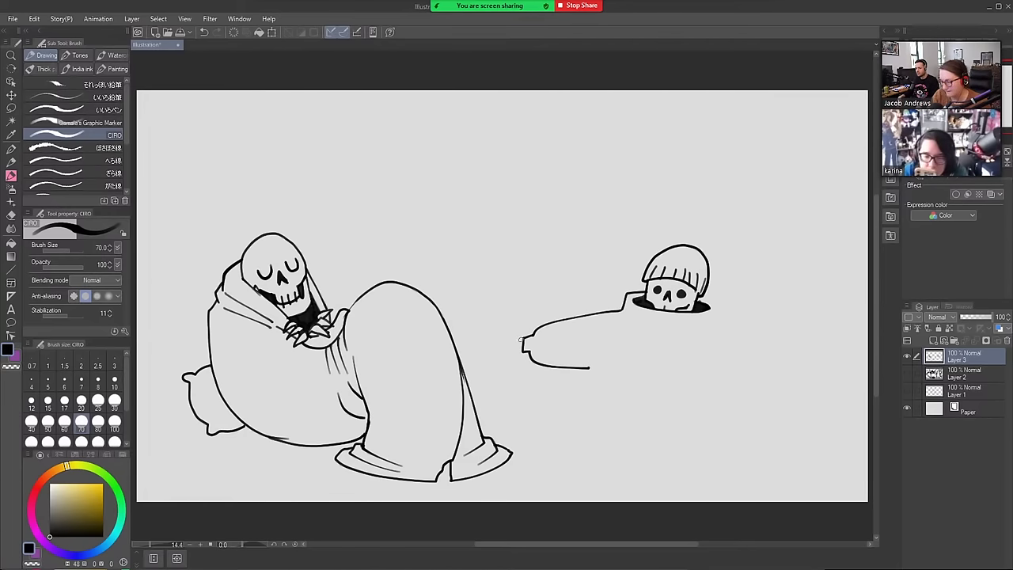
{"action": "mouse_move", "coordinate": [521, 339]}
{"action": "left_mouse_down"}
{"action": "mouse_move", "coordinate": [506, 333]}
{"action": "mouse_move", "coordinate": [519, 335]}
{"action": "mouse_move", "coordinate": [491, 349]}
{"action": "mouse_move", "coordinate": [509, 360]}
{"action": "mouse_move", "coordinate": [525, 351]}
{"action": "left_mouse_up"}
{"action": "key", "text": "ctrl+z"}
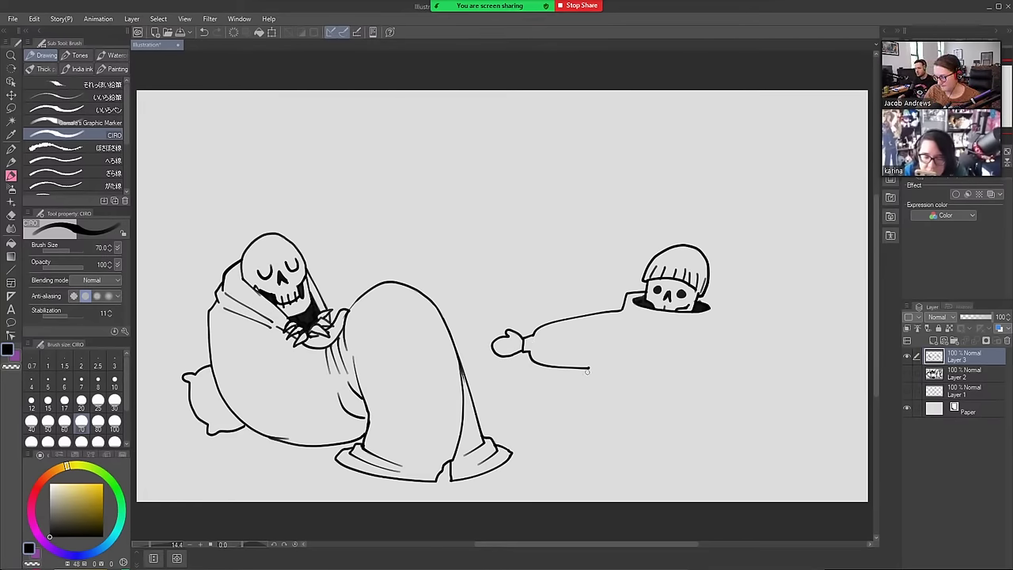
{"action": "mouse_move", "coordinate": [588, 369]}
{"action": "left_mouse_down"}
{"action": "mouse_move", "coordinate": [573, 435]}
{"action": "mouse_move", "coordinate": [603, 450]}
{"action": "mouse_move", "coordinate": [716, 450]}
{"action": "left_mouse_up"}
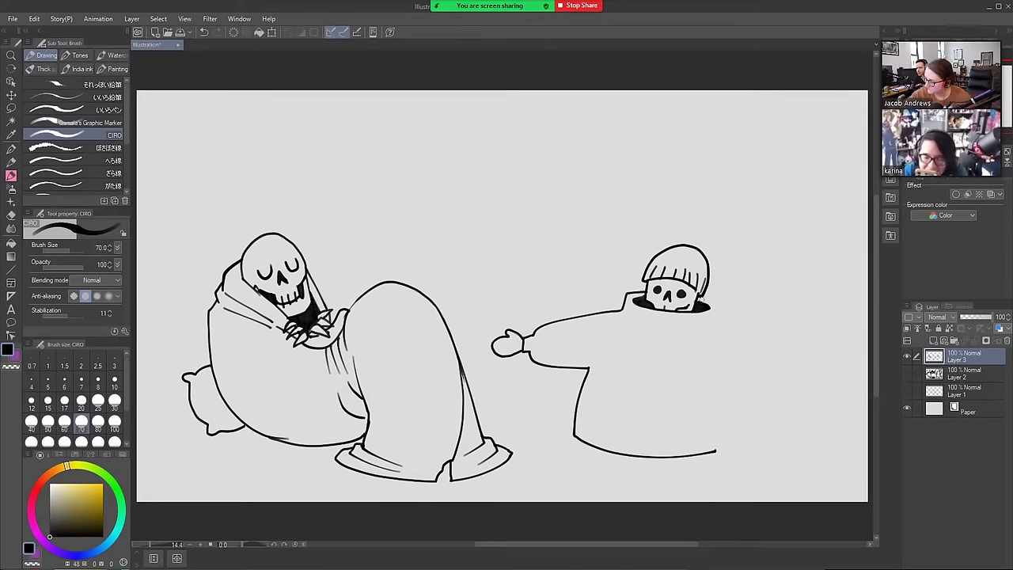
Trim the collar opening's outer tip, and draw the other collar edge, the second sleeve with its cuff, and the coat's straight side
{"action": "key", "text": "e"}
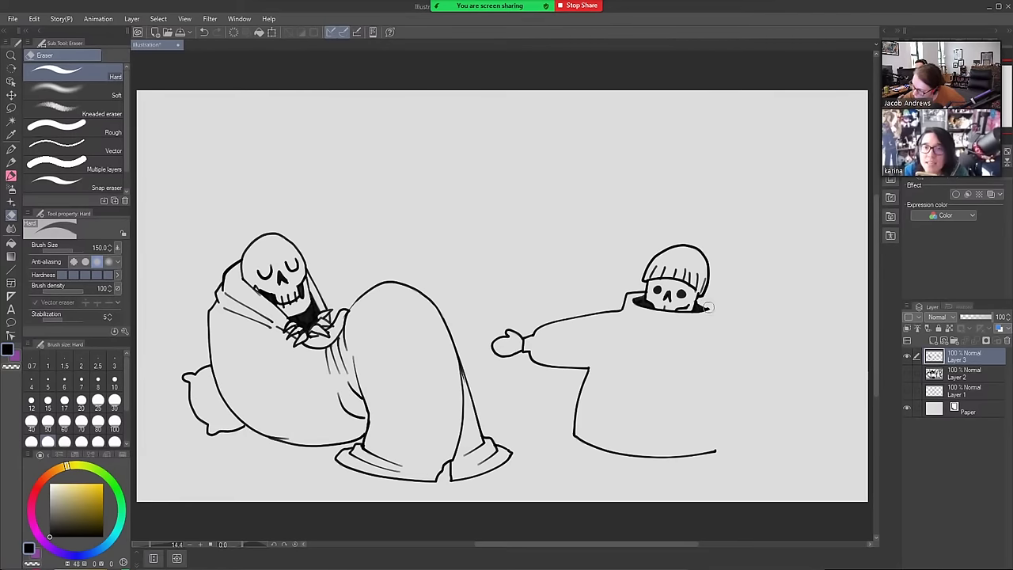
{"action": "key", "text": "p"}
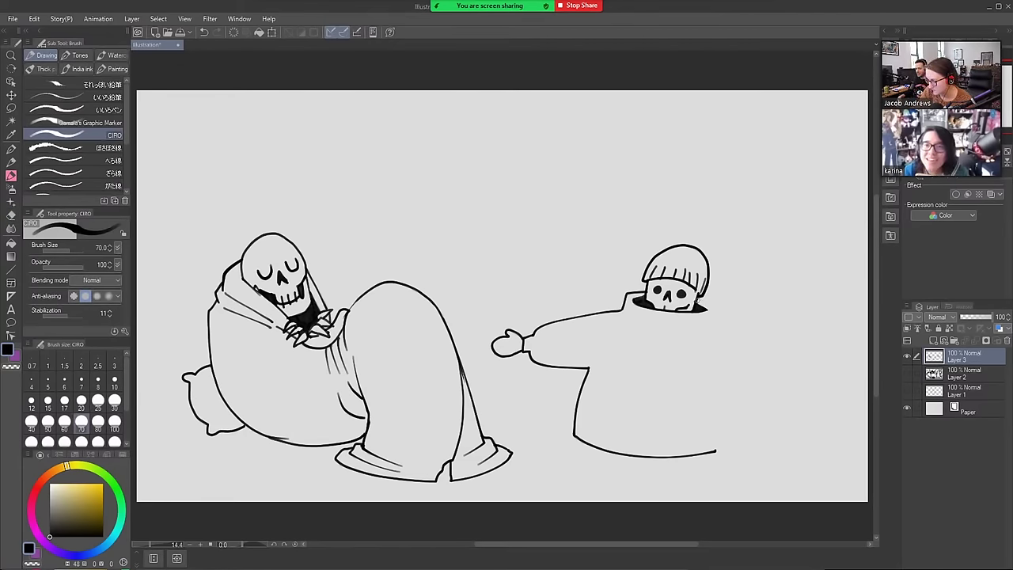
{"action": "mouse_move", "coordinate": [696, 299]}
{"action": "left_mouse_down"}
{"action": "mouse_move", "coordinate": [711, 320]}
{"action": "mouse_move", "coordinate": [797, 364]}
{"action": "left_mouse_up"}
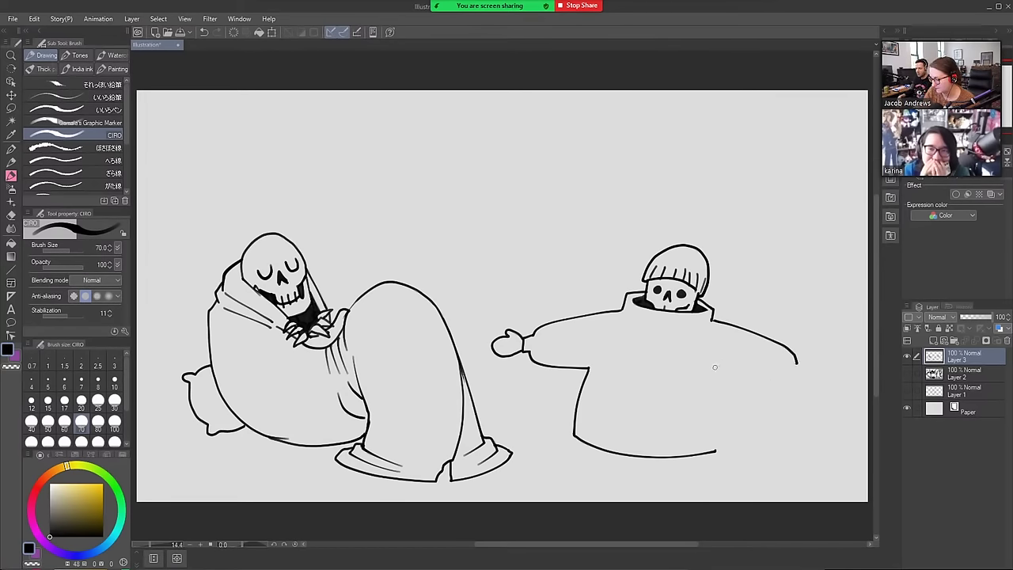
{"action": "left_click_drag", "start_coordinate": [716, 388], "coordinate": [716, 451]}
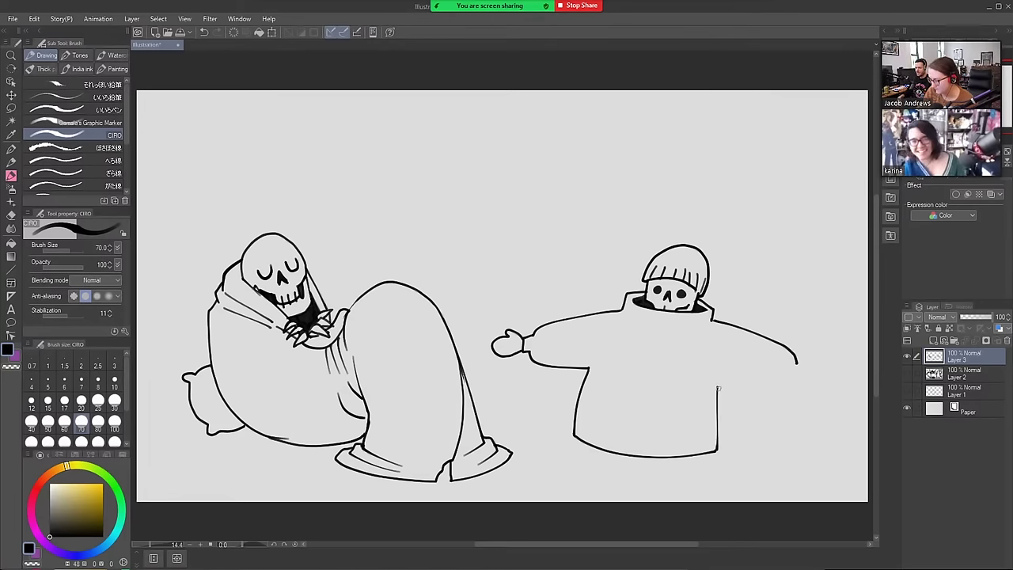
{"action": "mouse_move", "coordinate": [717, 388]}
{"action": "left_mouse_down"}
{"action": "mouse_move", "coordinate": [777, 390]}
{"action": "mouse_move", "coordinate": [803, 378]}
{"action": "mouse_move", "coordinate": [780, 394]}
{"action": "mouse_move", "coordinate": [732, 389]}
{"action": "left_mouse_up"}
Draw a mitten at the end of the second sleeve and add ribbing lines to both cuffs
{"action": "key", "text": "e"}
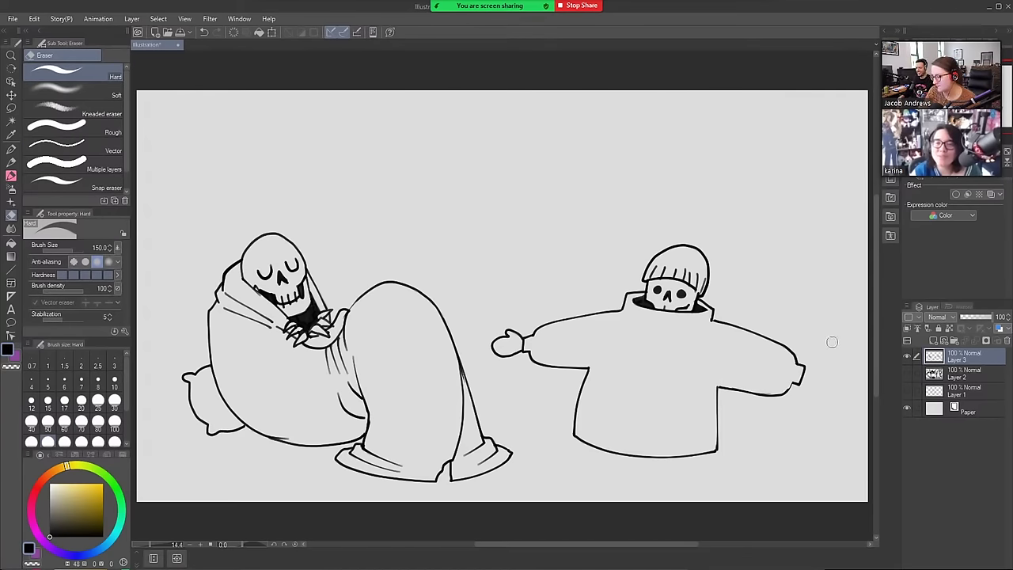
{"action": "key", "text": "p"}
{"action": "mouse_move", "coordinate": [804, 367]}
{"action": "left_mouse_down"}
{"action": "mouse_move", "coordinate": [822, 370]}
{"action": "mouse_move", "coordinate": [831, 387]}
{"action": "mouse_move", "coordinate": [801, 388]}
{"action": "mouse_move", "coordinate": [809, 368]}
{"action": "left_mouse_up"}
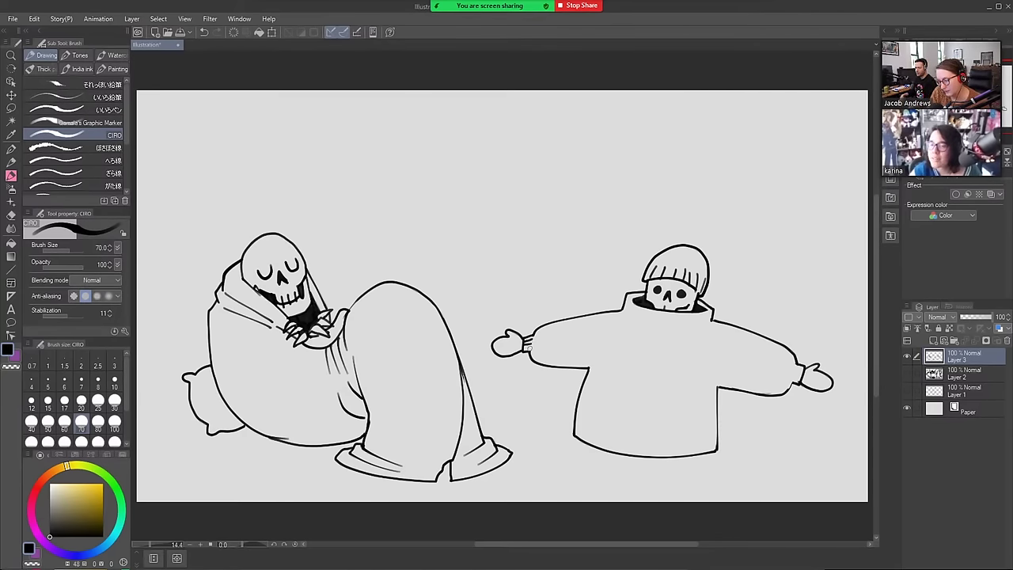
{"action": "left_click_drag", "start_coordinate": [530, 347], "coordinate": [523, 349]}
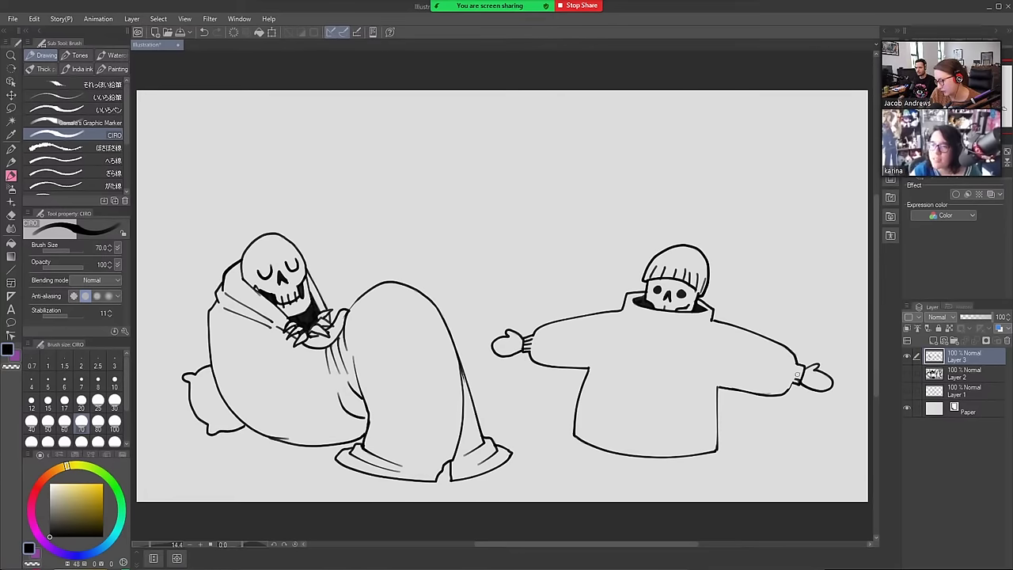
{"action": "left_click_drag", "start_coordinate": [797, 374], "coordinate": [810, 369]}
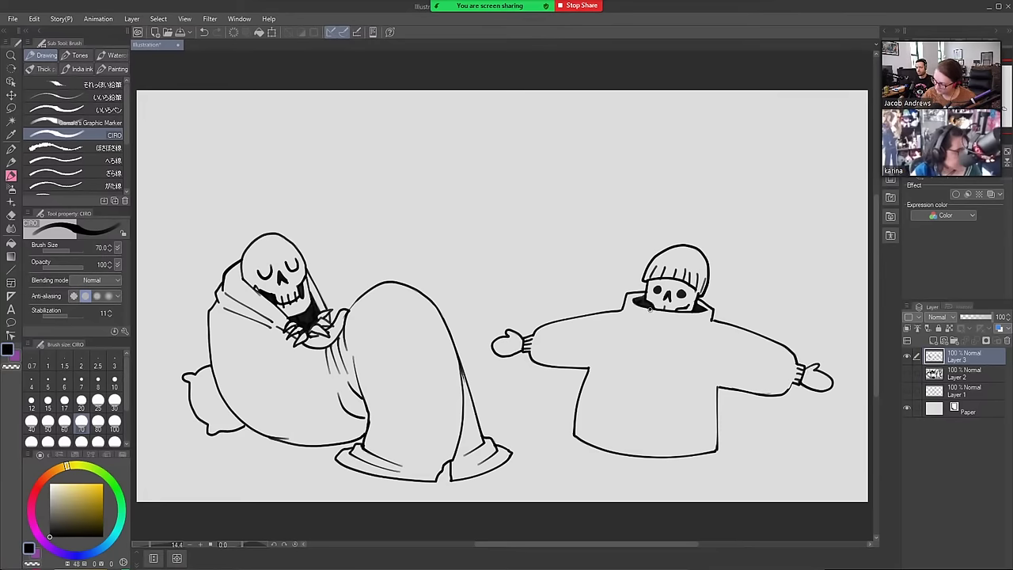
Draw the coat's front opening line from collar to hem, with one round button at each end
{"action": "left_click_drag", "start_coordinate": [649, 308], "coordinate": [639, 360]}
{"action": "key", "text": "ctrl+z"}
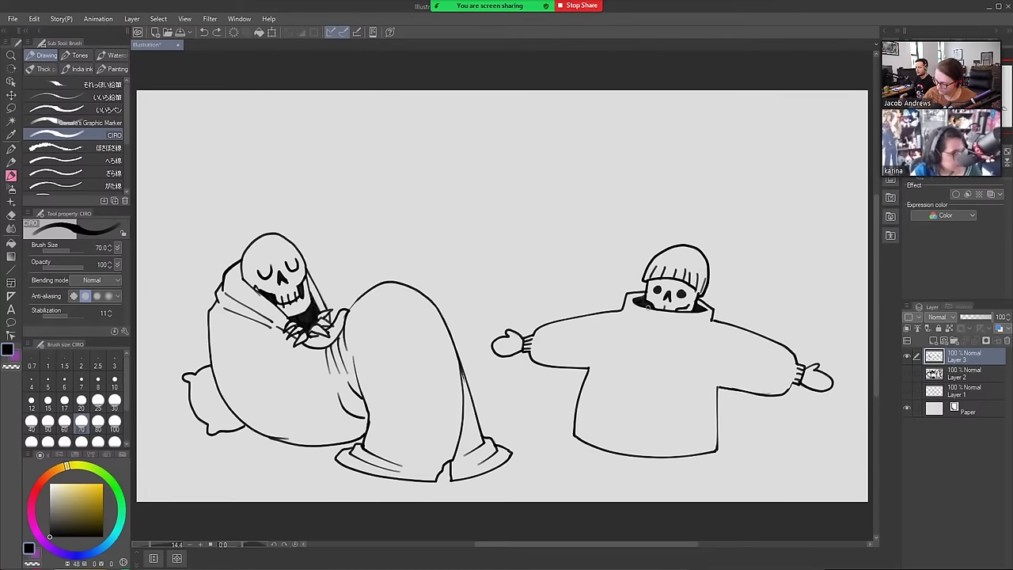
{"action": "left_click_drag", "start_coordinate": [647, 306], "coordinate": [618, 455]}
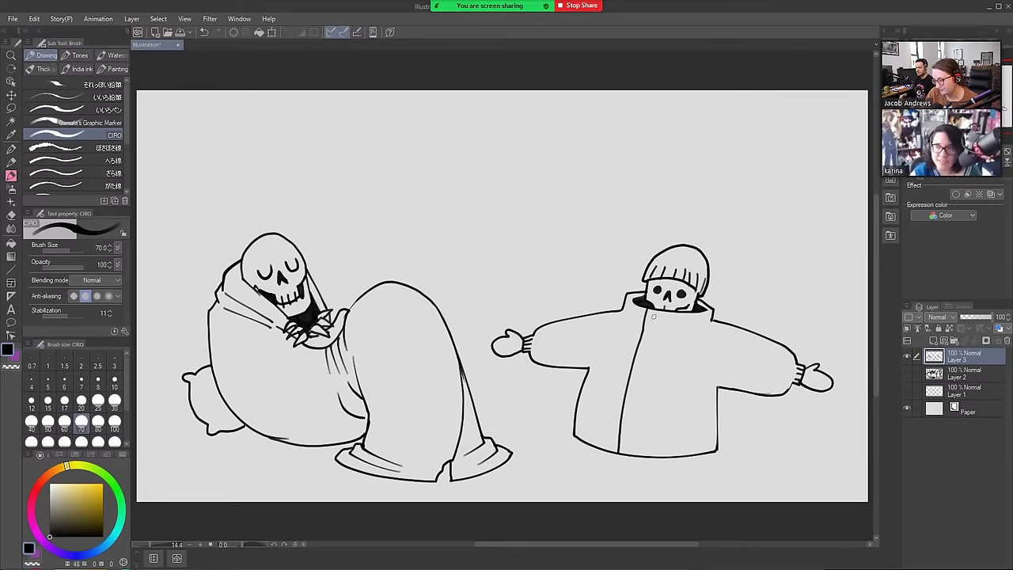
{"action": "left_click_drag", "start_coordinate": [653, 315], "coordinate": [653, 319]}
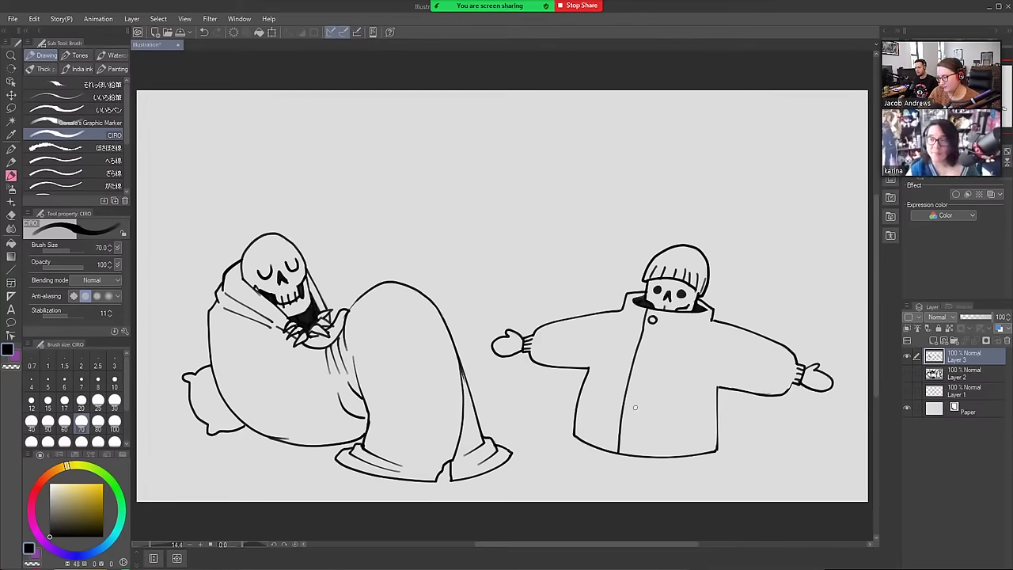
{"action": "mouse_move", "coordinate": [627, 440]}
{"action": "left_mouse_down"}
{"action": "mouse_move", "coordinate": [626, 452]}
{"action": "mouse_move", "coordinate": [631, 441]}
{"action": "left_mouse_up"}
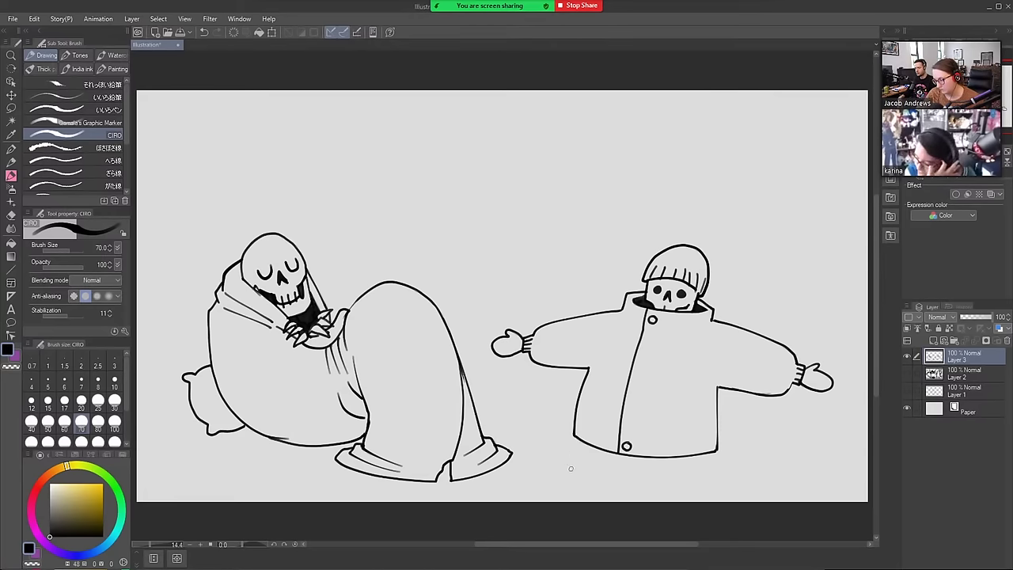
Draw two short trouser legs under the coat's hem and a flat rounded shoe on each foot, closing the gaps between them
{"action": "mouse_move", "coordinate": [592, 446]}
{"action": "left_mouse_down"}
{"action": "mouse_move", "coordinate": [598, 475]}
{"action": "mouse_move", "coordinate": [612, 477]}
{"action": "left_mouse_up"}
{"action": "key", "text": "ctrl+z"}
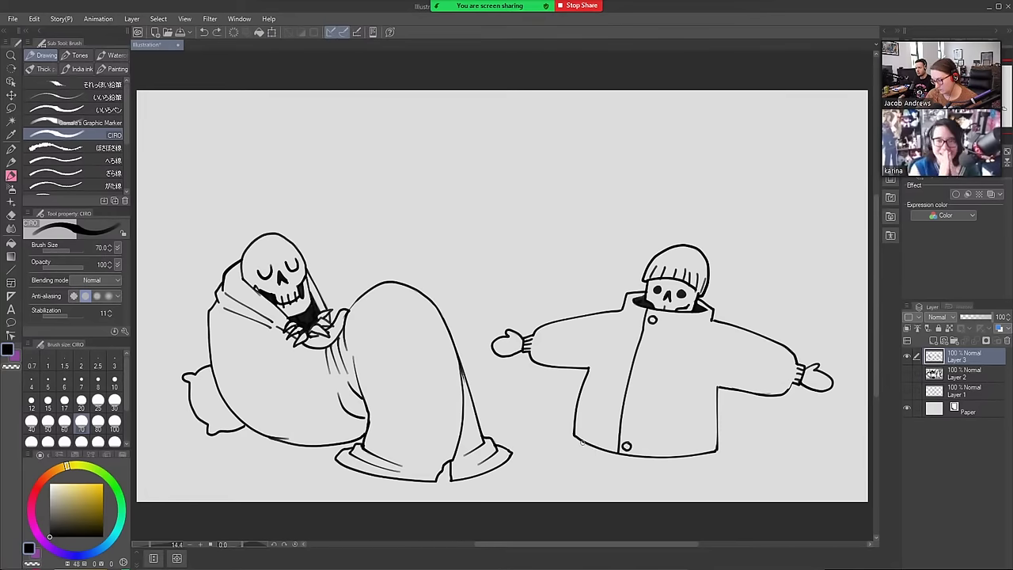
{"action": "mouse_move", "coordinate": [583, 442]}
{"action": "left_mouse_down"}
{"action": "mouse_move", "coordinate": [597, 477]}
{"action": "mouse_move", "coordinate": [631, 479]}
{"action": "left_mouse_up"}
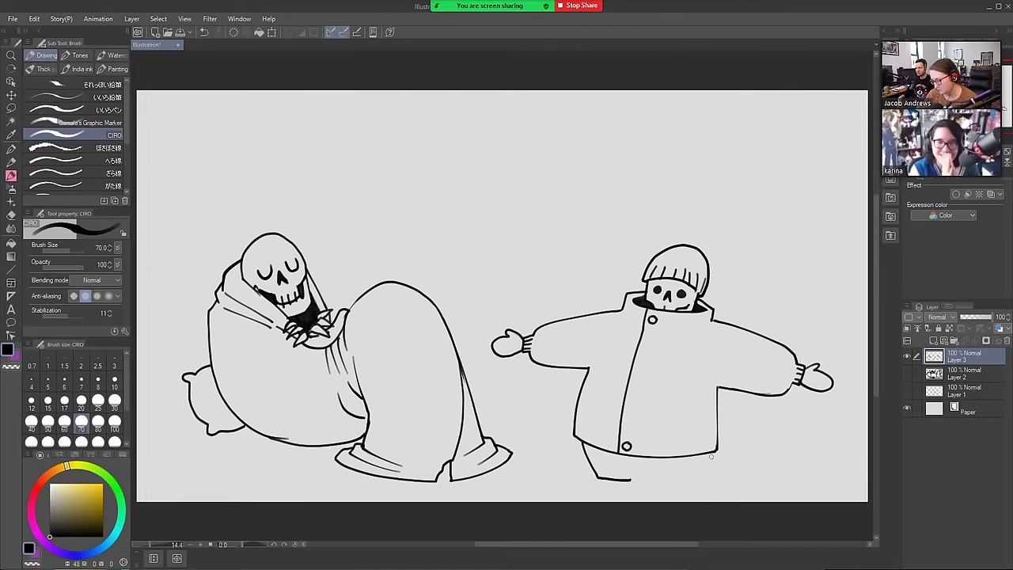
{"action": "left_click_drag", "start_coordinate": [712, 453], "coordinate": [702, 485]}
{"action": "key", "text": "ctrl+z"}
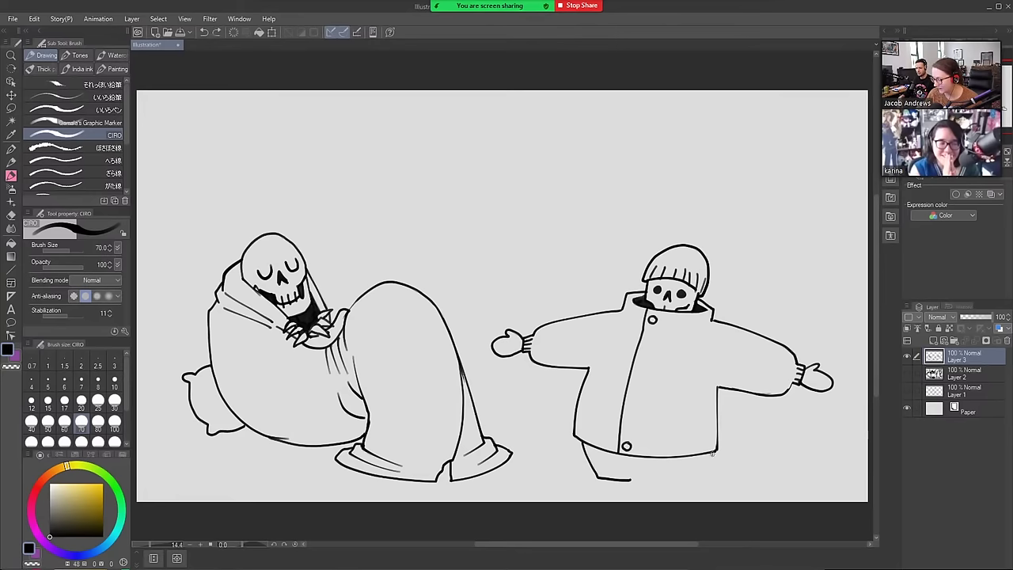
{"action": "left_click_drag", "start_coordinate": [714, 449], "coordinate": [699, 484]}
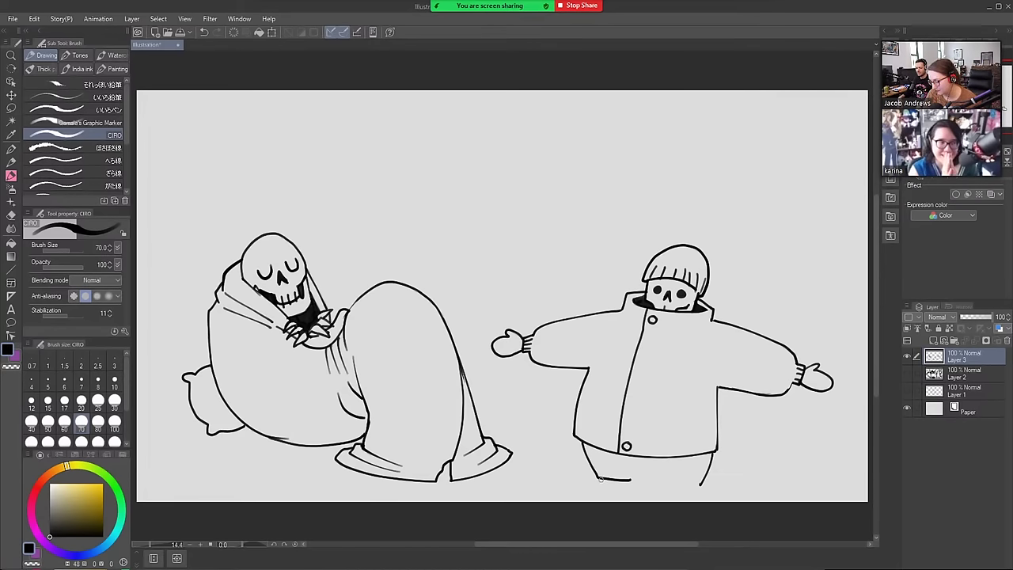
{"action": "mouse_move", "coordinate": [600, 479]}
{"action": "left_mouse_down"}
{"action": "mouse_move", "coordinate": [589, 490]}
{"action": "mouse_move", "coordinate": [631, 489]}
{"action": "mouse_move", "coordinate": [641, 478]}
{"action": "mouse_move", "coordinate": [703, 481]}
{"action": "mouse_move", "coordinate": [652, 495]}
{"action": "mouse_move", "coordinate": [705, 488]}
{"action": "left_mouse_up"}
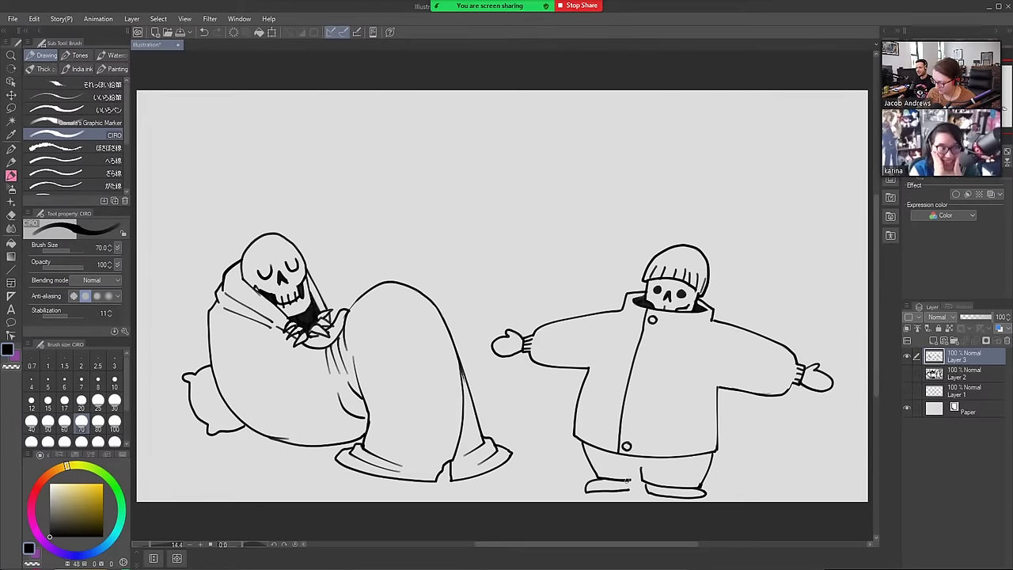
{"action": "mouse_move", "coordinate": [625, 480]}
{"action": "left_mouse_down"}
{"action": "mouse_move", "coordinate": [590, 488]}
{"action": "mouse_move", "coordinate": [641, 488]}
{"action": "mouse_move", "coordinate": [584, 490]}
{"action": "mouse_move", "coordinate": [649, 492]}
{"action": "left_mouse_up"}
{"action": "key", "text": "e"}
{"action": "key", "text": "b"}
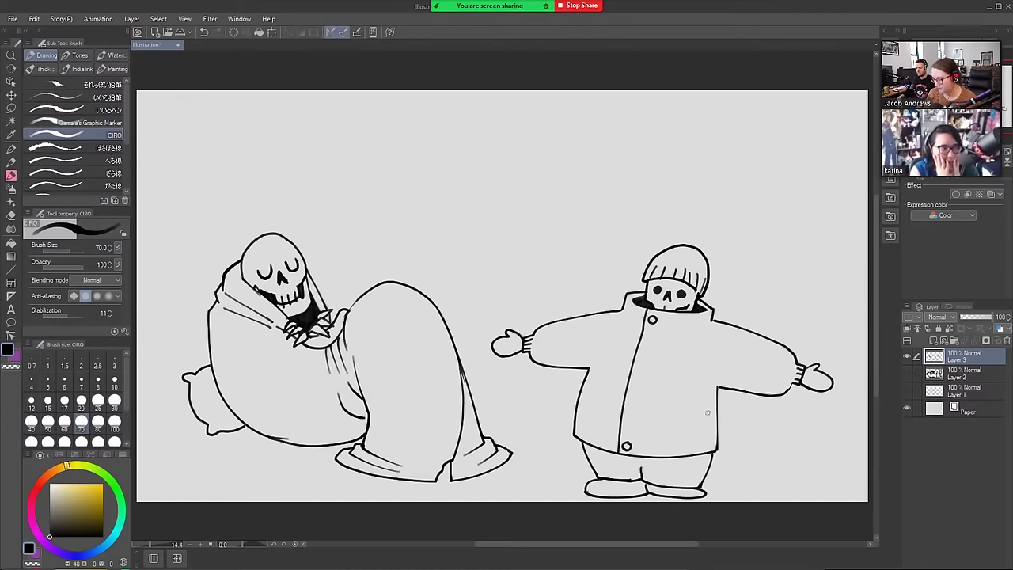
Draw a slanted pocket line on each side of the coat's lower half, replacing the first pocket attempt
{"action": "mouse_move", "coordinate": [679, 424]}
{"action": "left_mouse_down"}
{"action": "mouse_move", "coordinate": [713, 428]}
{"action": "mouse_move", "coordinate": [693, 421]}
{"action": "mouse_move", "coordinate": [701, 433]}
{"action": "left_mouse_up"}
{"action": "key", "text": "ctrl+z"}
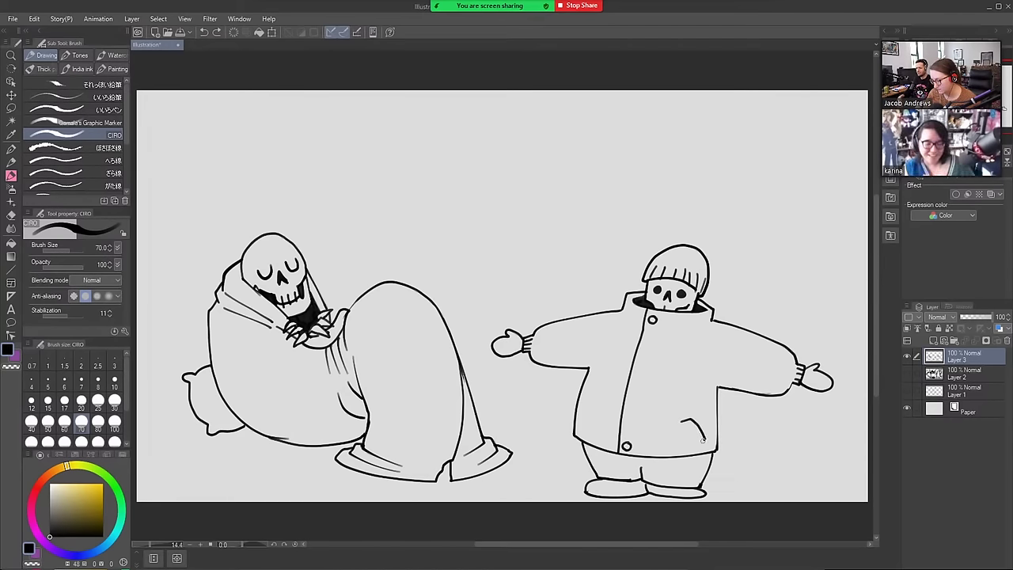
{"action": "key", "text": "ctrl+z"}
{"action": "left_click_drag", "start_coordinate": [695, 412], "coordinate": [706, 441]}
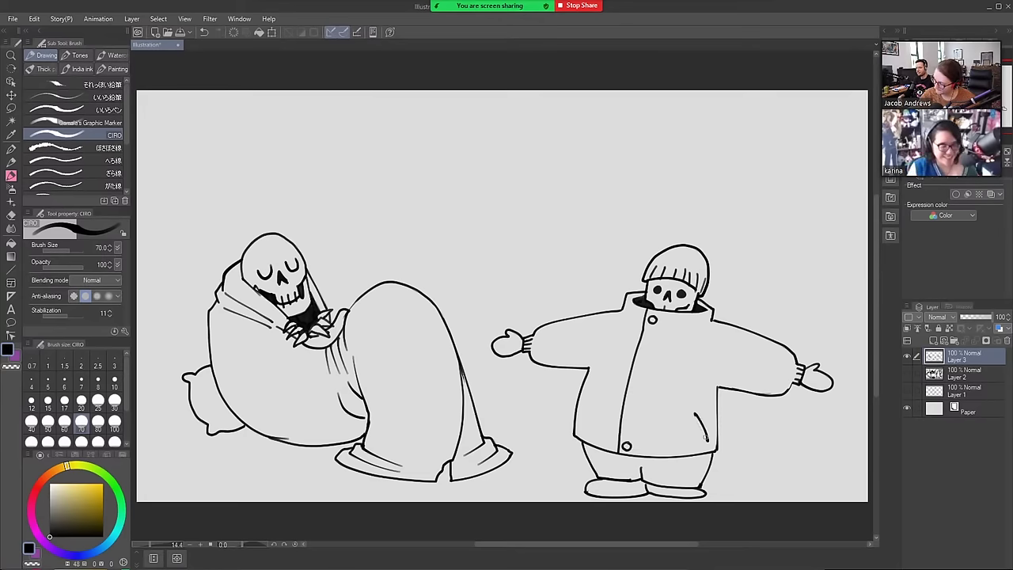
{"action": "left_click_drag", "start_coordinate": [590, 396], "coordinate": [573, 419]}
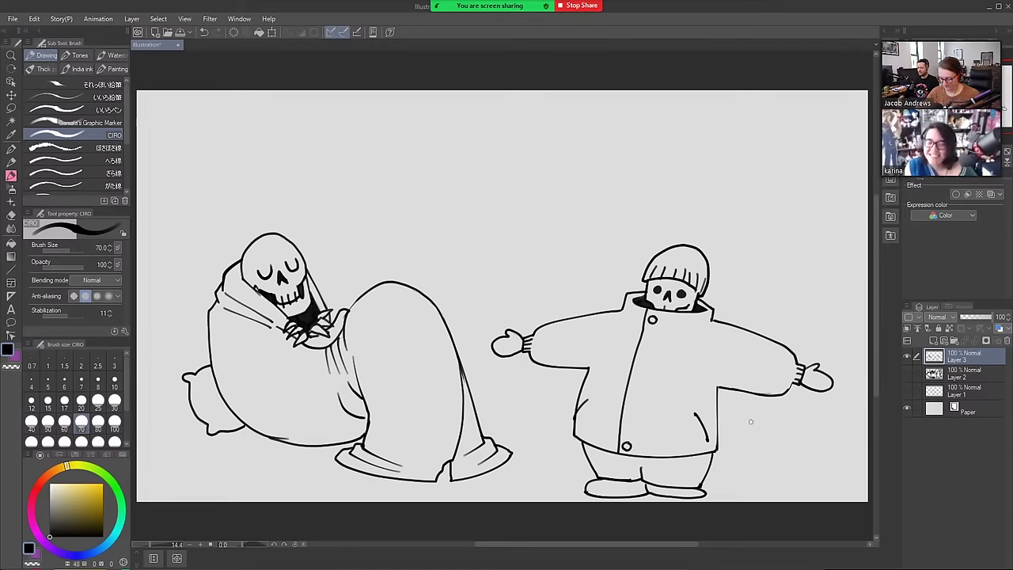
Lasso the whole coat-wearing skeleton and move it upward and closer to the reclining skeleton
{"action": "key", "text": "m"}
{"action": "mouse_move", "coordinate": [711, 503]}
{"action": "left_mouse_down"}
{"action": "mouse_move", "coordinate": [765, 410]}
{"action": "mouse_move", "coordinate": [848, 404]}
{"action": "mouse_move", "coordinate": [830, 298]}
{"action": "mouse_move", "coordinate": [666, 206]}
{"action": "mouse_move", "coordinate": [527, 258]}
{"action": "mouse_move", "coordinate": [484, 342]}
{"action": "mouse_move", "coordinate": [534, 392]}
{"action": "mouse_move", "coordinate": [563, 497]}
{"action": "left_mouse_up"}
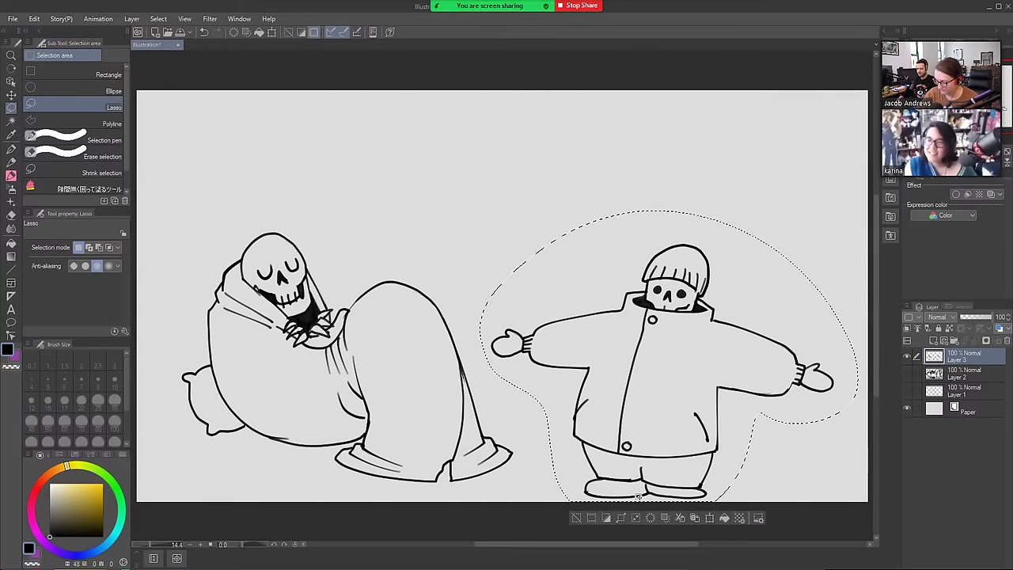
{"action": "left_click", "coordinate": [11, 94]}
{"action": "left_click_drag", "start_coordinate": [588, 376], "coordinate": [545, 333]}
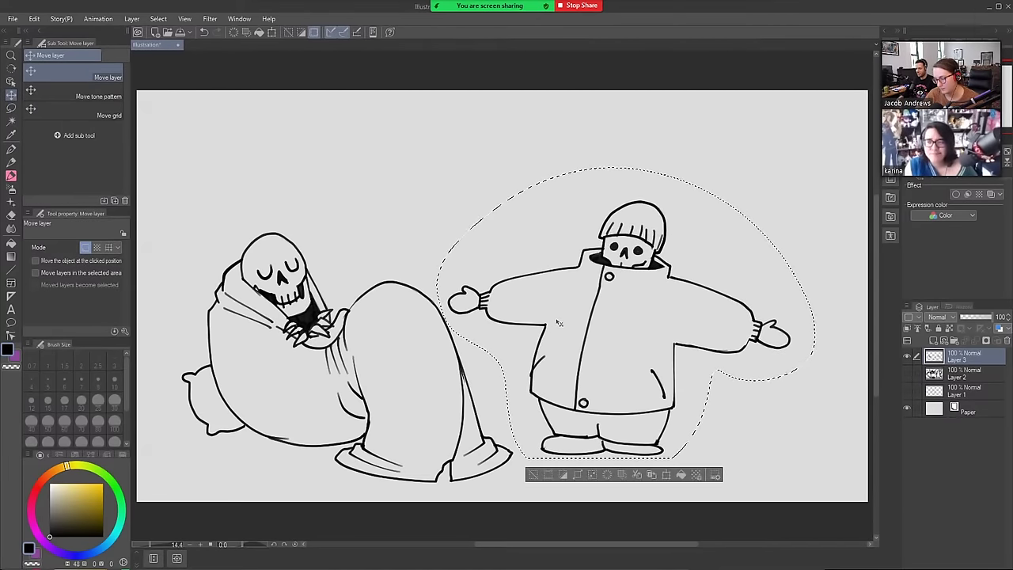
Shift the selected skeleton in the winter coat slightly downward and clear the selection
{"action": "mouse_move", "coordinate": [681, 349]}
{"action": "left_mouse_down"}
{"action": "mouse_move", "coordinate": [685, 363]}
{"action": "mouse_move", "coordinate": [683, 348]}
{"action": "left_mouse_up"}
{"action": "key", "text": "ctrl+d"}
Touch up the coat's side edge below the outstretched arm and add fold lines to the seated skeleton's blanket
{"action": "key", "text": "b"}
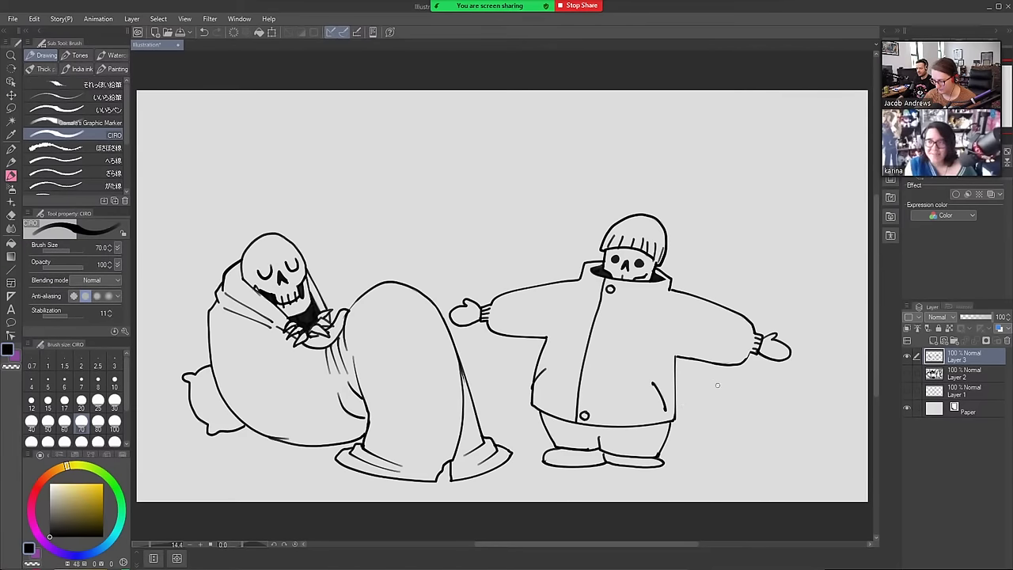
{"action": "left_click_drag", "start_coordinate": [676, 356], "coordinate": [672, 402]}
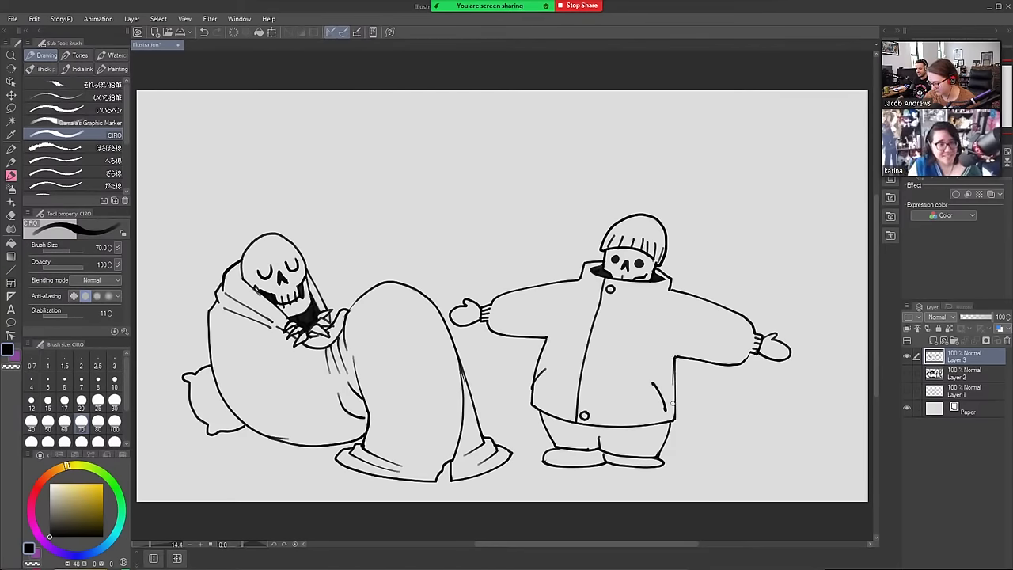
{"action": "key", "text": "ctrl+z"}
{"action": "left_click", "coordinate": [678, 358]}
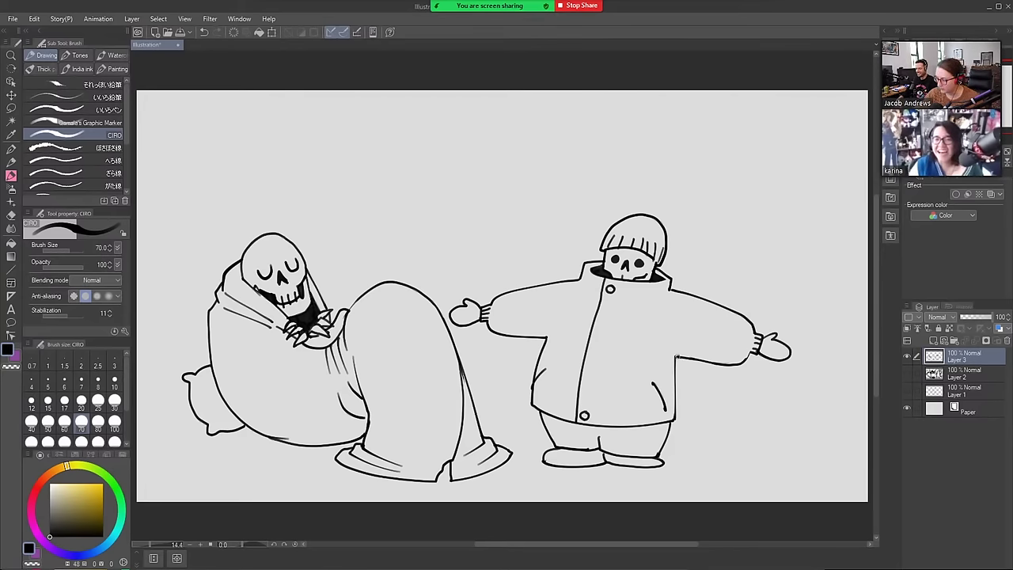
{"action": "key", "text": "ctrl+z"}
{"action": "left_click_drag", "start_coordinate": [675, 357], "coordinate": [672, 404]}
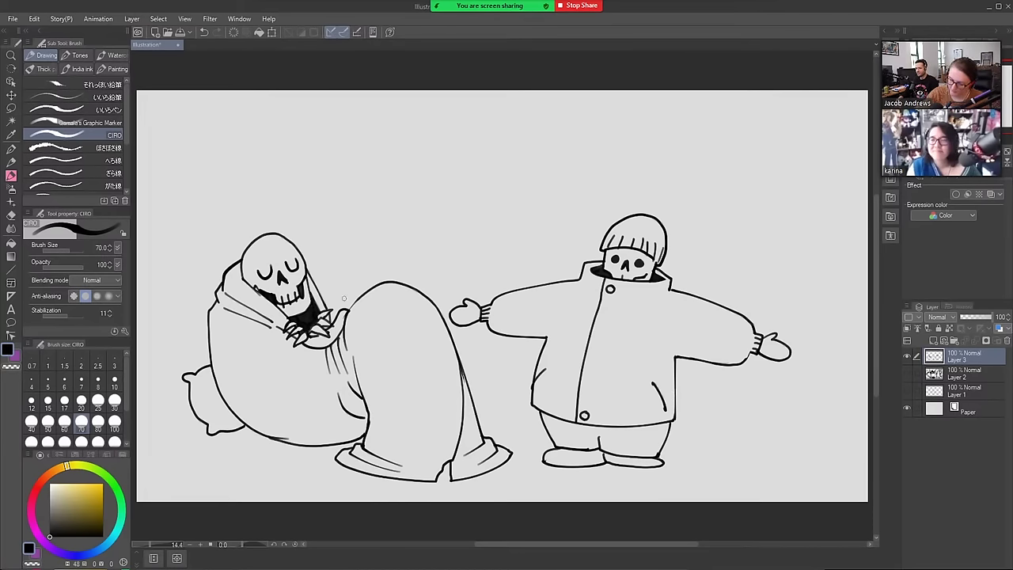
{"action": "mouse_move", "coordinate": [332, 347]}
{"action": "left_mouse_down"}
{"action": "mouse_move", "coordinate": [271, 366]}
{"action": "mouse_move", "coordinate": [297, 392]}
{"action": "left_mouse_up"}
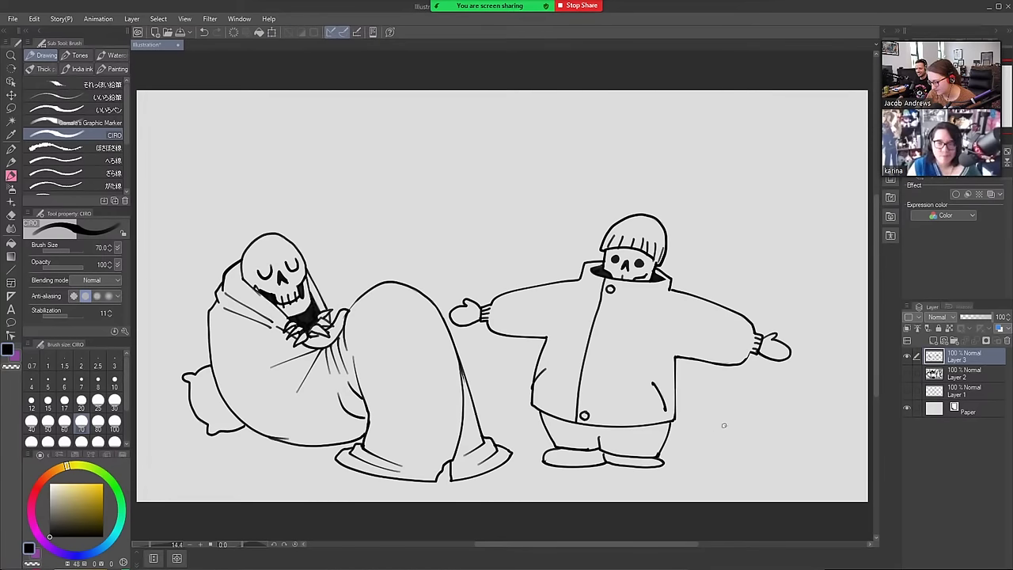
Draw a small reclining skeleton beside the coat figure's feet with a round head, cup, bony hand and pillow
{"action": "mouse_move", "coordinate": [723, 425]}
{"action": "left_mouse_down"}
{"action": "mouse_move", "coordinate": [699, 446]}
{"action": "mouse_move", "coordinate": [702, 461]}
{"action": "mouse_move", "coordinate": [727, 467]}
{"action": "mouse_move", "coordinate": [748, 452]}
{"action": "mouse_move", "coordinate": [750, 439]}
{"action": "mouse_move", "coordinate": [719, 427]}
{"action": "mouse_move", "coordinate": [716, 452]}
{"action": "mouse_move", "coordinate": [721, 440]}
{"action": "mouse_move", "coordinate": [734, 455]}
{"action": "mouse_move", "coordinate": [759, 451]}
{"action": "mouse_move", "coordinate": [730, 446]}
{"action": "mouse_move", "coordinate": [756, 457]}
{"action": "left_mouse_up"}
{"action": "key", "text": "e"}
{"action": "key", "text": "b"}
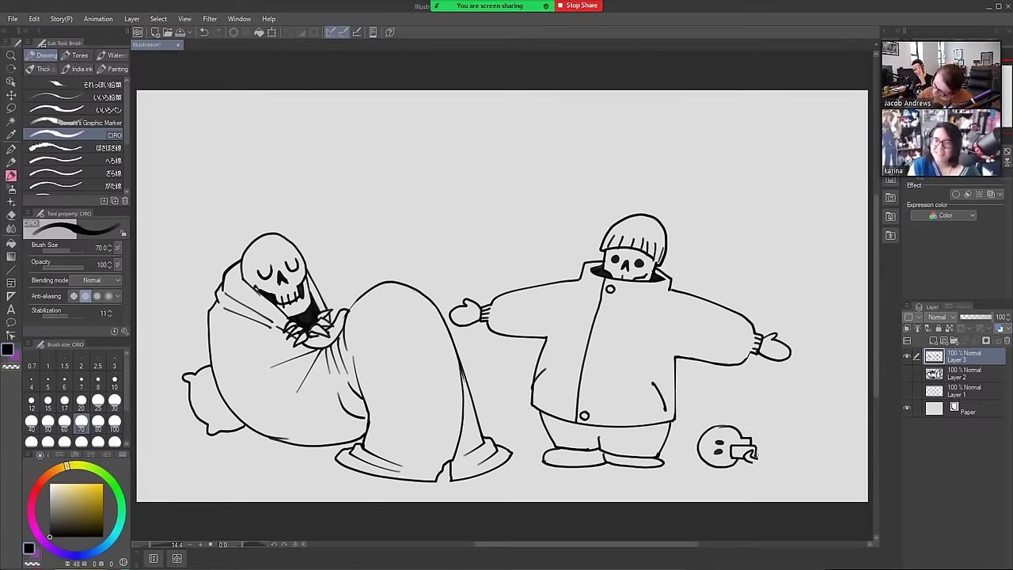
{"action": "left_click_drag", "start_coordinate": [755, 455], "coordinate": [769, 451]}
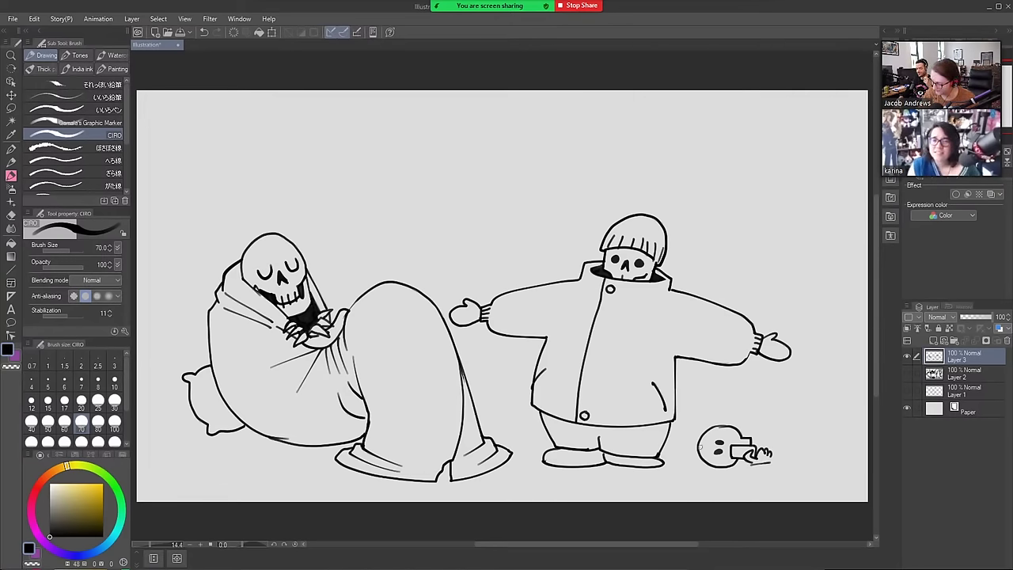
{"action": "mouse_move", "coordinate": [699, 434]}
{"action": "left_mouse_down"}
{"action": "mouse_move", "coordinate": [685, 420]}
{"action": "mouse_move", "coordinate": [667, 456]}
{"action": "mouse_move", "coordinate": [716, 472]}
{"action": "left_mouse_up"}
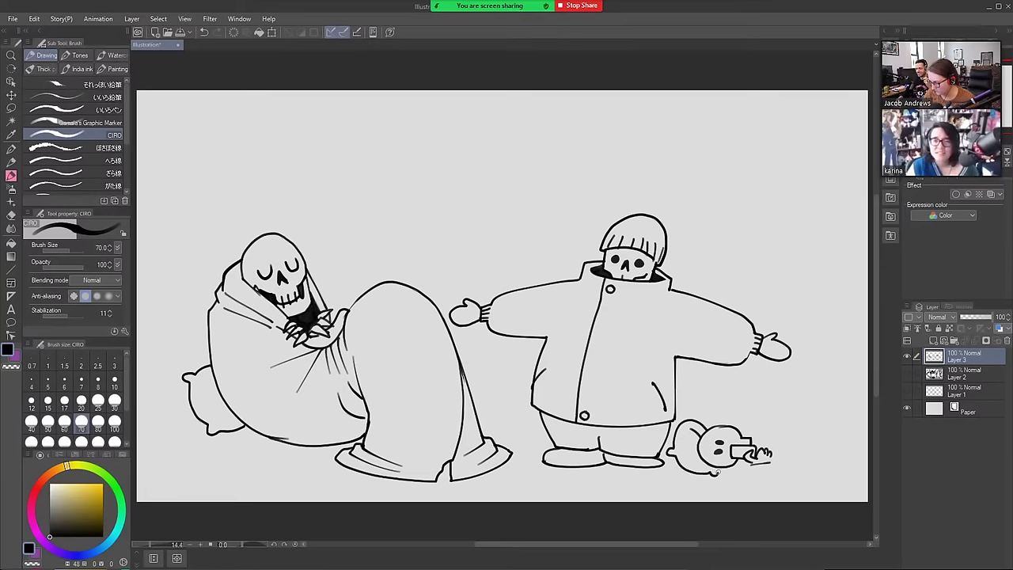
{"action": "left_click_drag", "start_coordinate": [696, 418], "coordinate": [701, 421]}
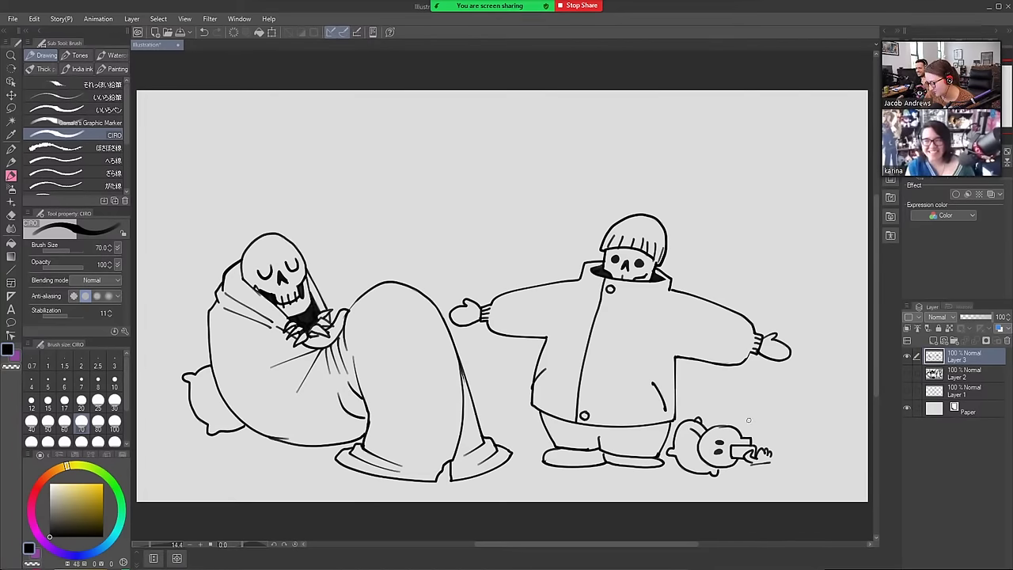
Outline the reclining skeleton's blanket with a humped top, an opening around the hand, and a bottom edge running off the canvas
{"action": "mouse_move", "coordinate": [744, 433]}
{"action": "left_mouse_down"}
{"action": "mouse_move", "coordinate": [777, 395]}
{"action": "mouse_move", "coordinate": [836, 388]}
{"action": "mouse_move", "coordinate": [857, 421]}
{"action": "left_mouse_up"}
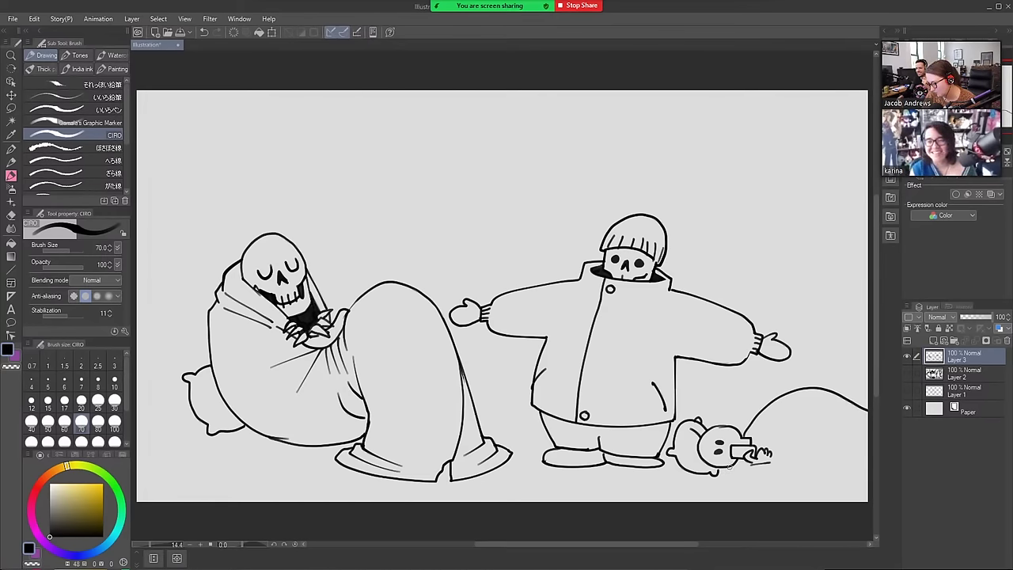
{"action": "mouse_move", "coordinate": [747, 434]}
{"action": "left_mouse_down"}
{"action": "mouse_move", "coordinate": [765, 427]}
{"action": "mouse_move", "coordinate": [774, 465]}
{"action": "mouse_move", "coordinate": [757, 478]}
{"action": "mouse_move", "coordinate": [726, 477]}
{"action": "mouse_move", "coordinate": [773, 464]}
{"action": "mouse_move", "coordinate": [738, 485]}
{"action": "mouse_move", "coordinate": [870, 474]}
{"action": "left_mouse_up"}
{"action": "key", "text": "ctrl+z"}
{"action": "key", "text": "e"}
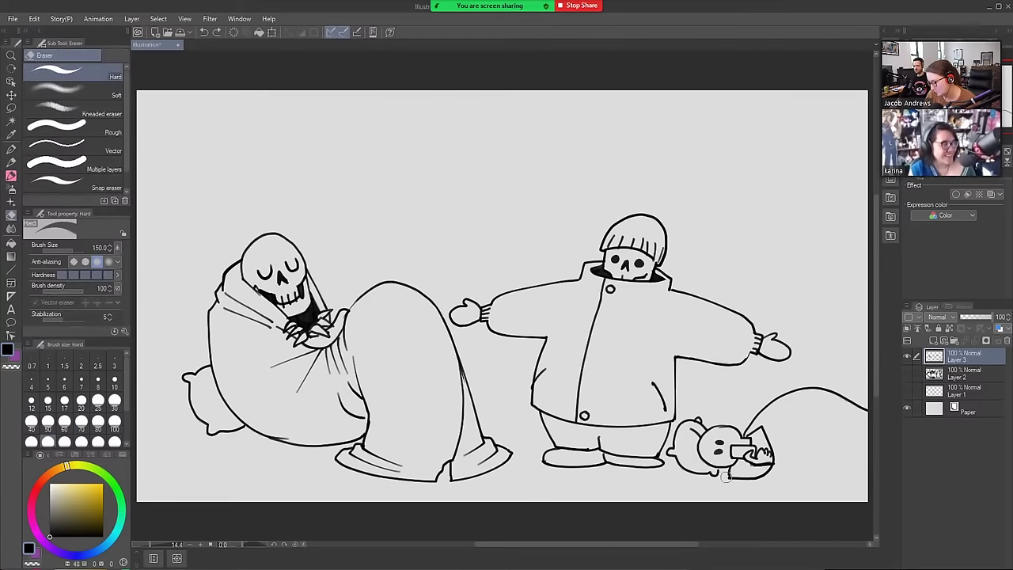
{"action": "key", "text": "b"}
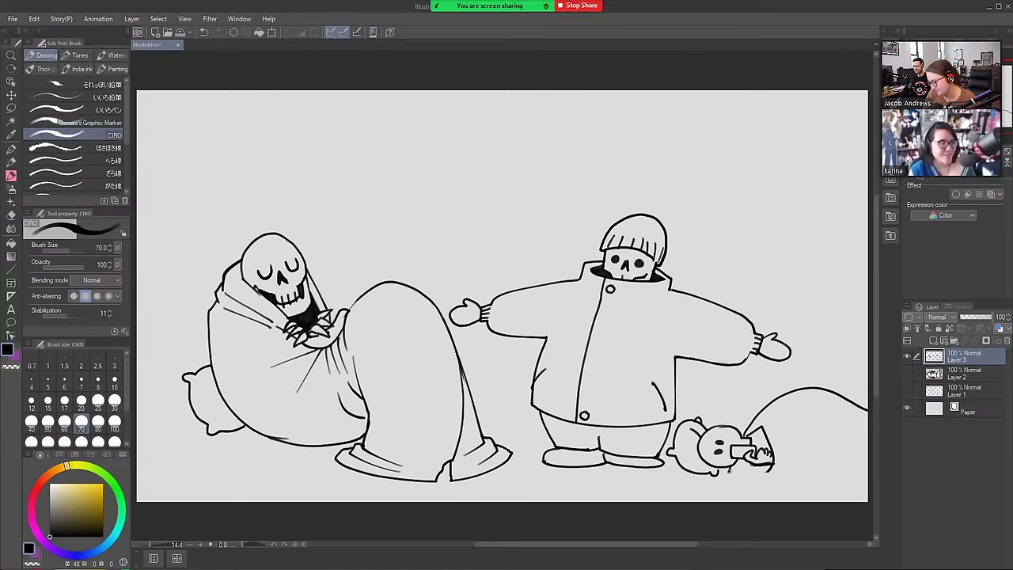
{"action": "left_click_drag", "start_coordinate": [726, 471], "coordinate": [880, 473]}
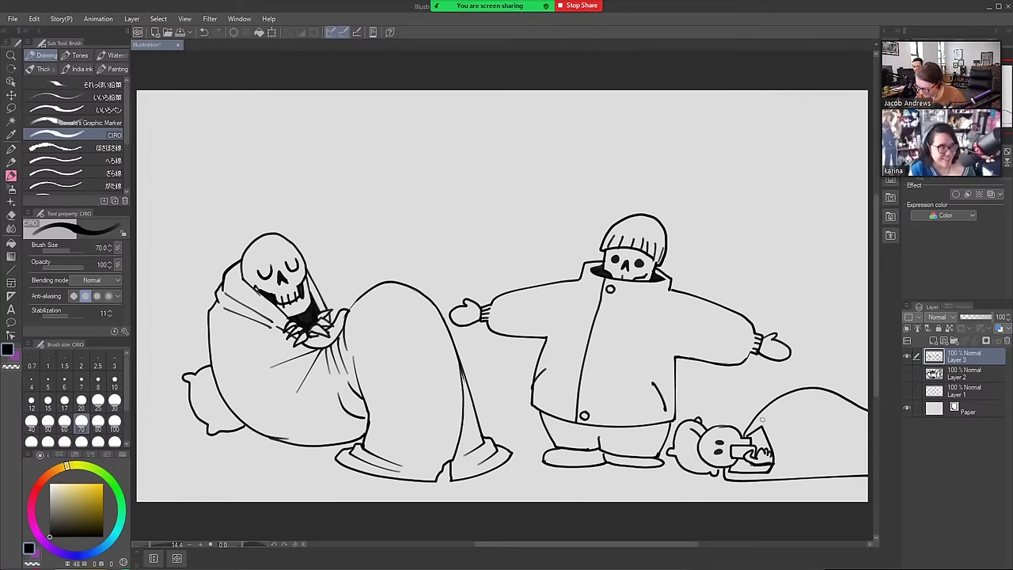
Fill the blanket opening around the reclining skeleton's hand solid black and add a second pillow behind the head
{"action": "left_click_drag", "start_coordinate": [762, 429], "coordinate": [768, 450]}
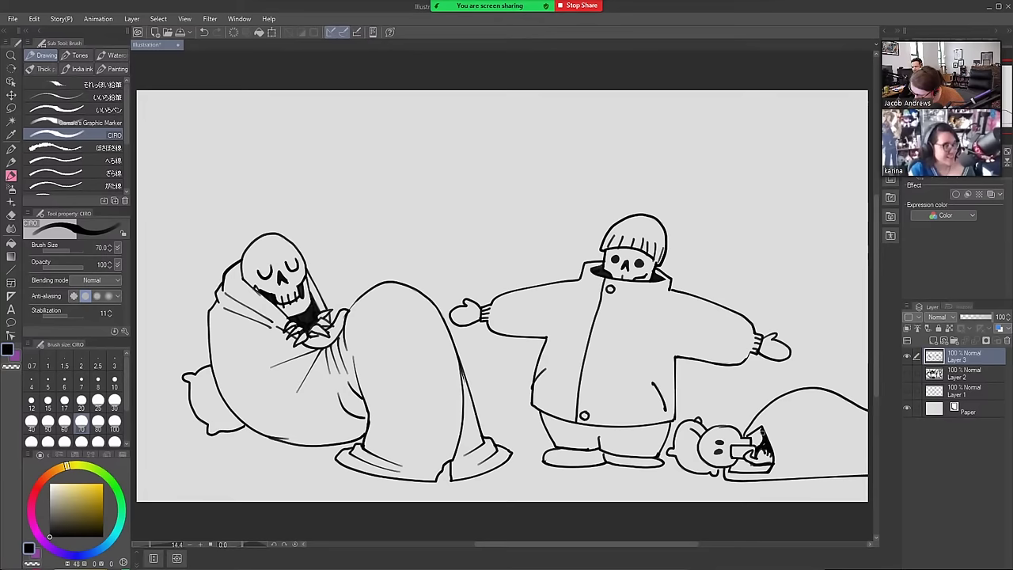
{"action": "mouse_move", "coordinate": [763, 429]}
{"action": "left_mouse_down"}
{"action": "mouse_move", "coordinate": [750, 437]}
{"action": "mouse_move", "coordinate": [762, 448]}
{"action": "mouse_move", "coordinate": [733, 468]}
{"action": "mouse_move", "coordinate": [768, 469]}
{"action": "mouse_move", "coordinate": [732, 468]}
{"action": "left_mouse_up"}
{"action": "left_click_drag", "start_coordinate": [737, 460], "coordinate": [750, 470]}
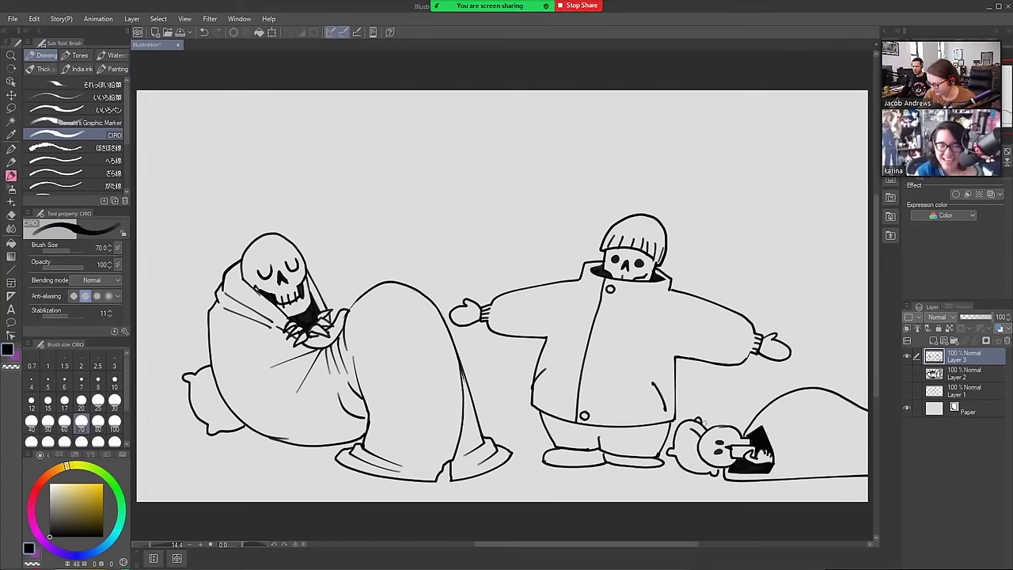
{"action": "mouse_move", "coordinate": [709, 416]}
{"action": "left_mouse_down"}
{"action": "mouse_move", "coordinate": [736, 410]}
{"action": "mouse_move", "coordinate": [755, 426]}
{"action": "mouse_move", "coordinate": [695, 418]}
{"action": "left_mouse_up"}
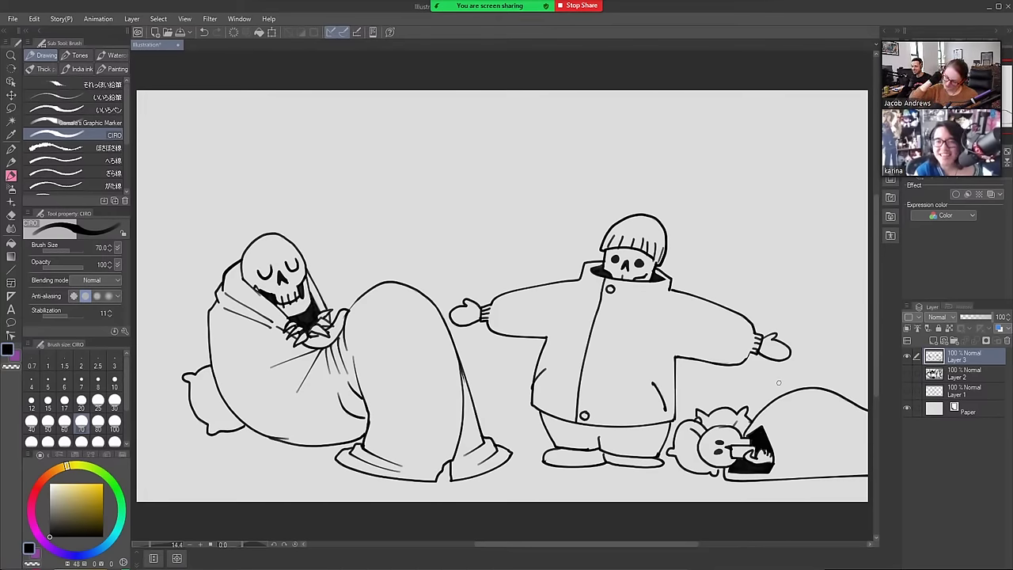
Add curved fold lines across the reclining skeleton's blanket and erase the overshoot below its bottom edge
{"action": "mouse_move", "coordinate": [772, 414]}
{"action": "left_mouse_down"}
{"action": "mouse_move", "coordinate": [785, 477]}
{"action": "mouse_move", "coordinate": [774, 483]}
{"action": "mouse_move", "coordinate": [796, 470]}
{"action": "left_mouse_up"}
{"action": "left_click_drag", "start_coordinate": [807, 432], "coordinate": [793, 478]}
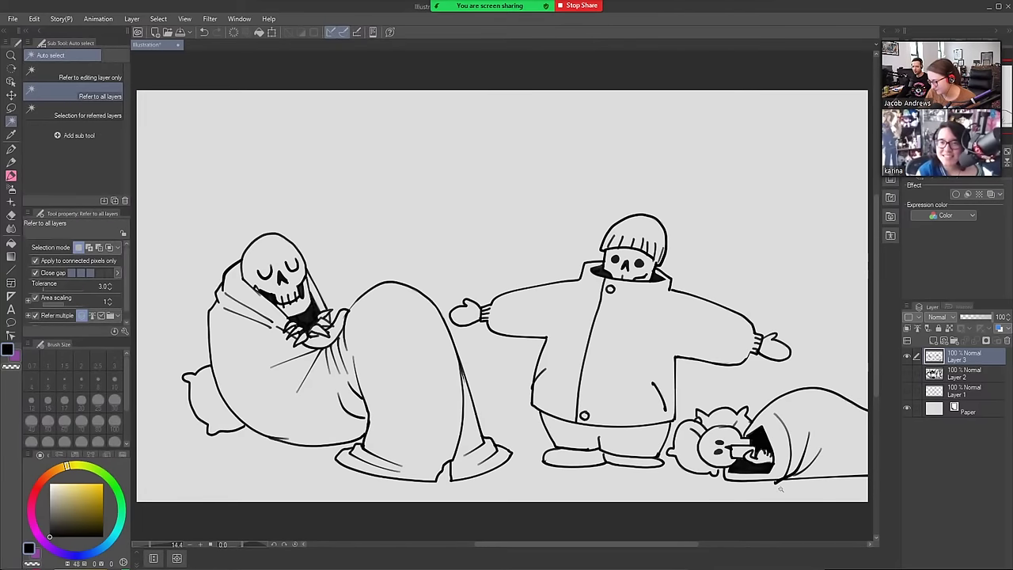
{"action": "key", "text": "w"}
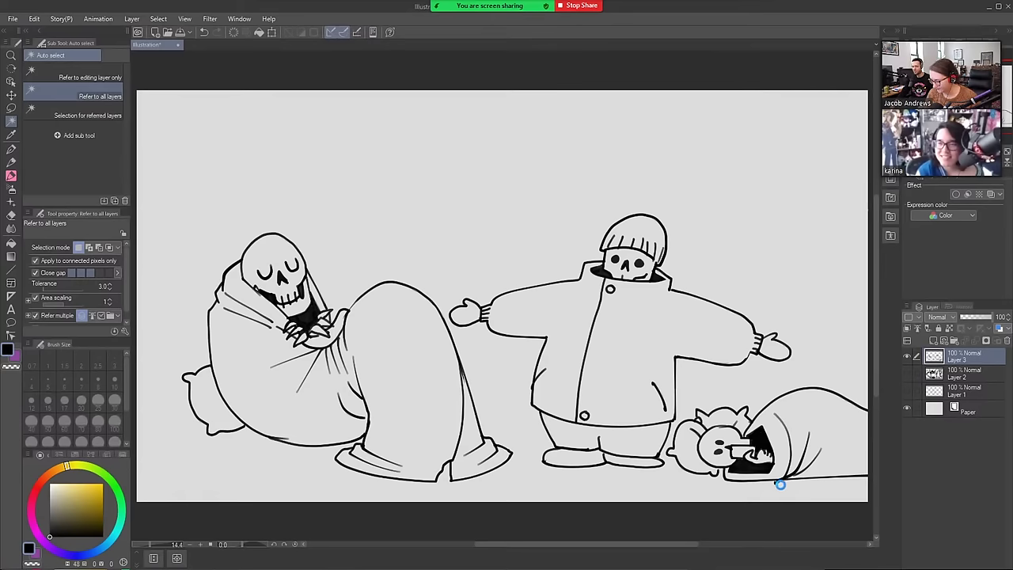
{"action": "key", "text": "e"}
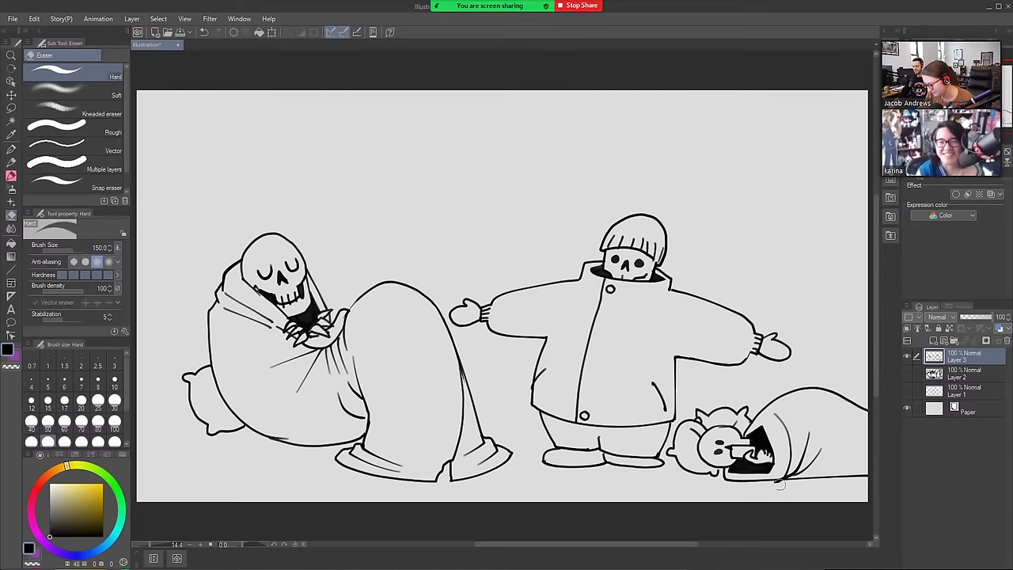
{"action": "key", "text": "b"}
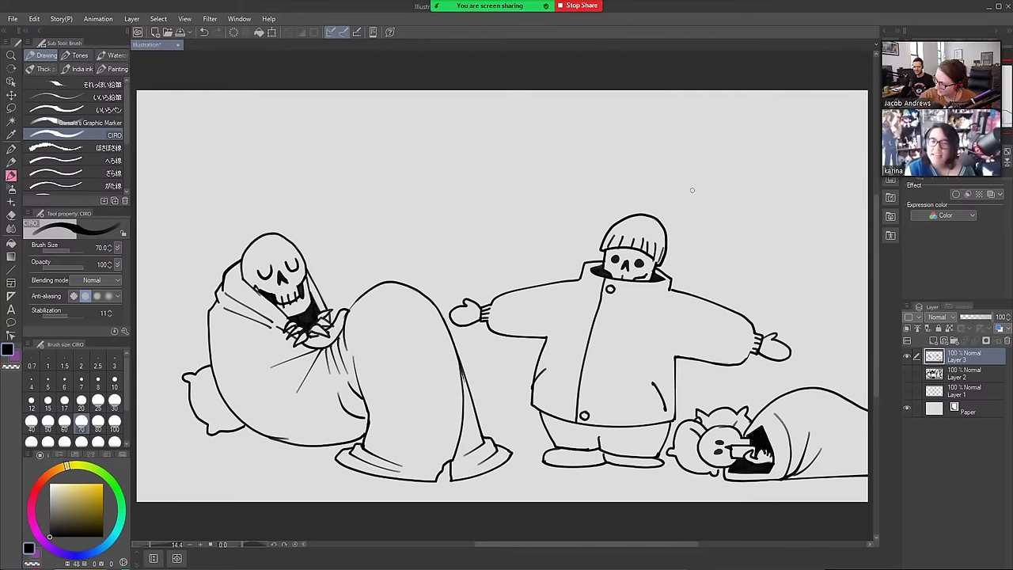
Draw the outline of another small skull above the coat figure's shoulder
{"action": "mouse_move", "coordinate": [709, 170]}
{"action": "left_mouse_down"}
{"action": "mouse_move", "coordinate": [694, 247]}
{"action": "mouse_move", "coordinate": [721, 281]}
{"action": "mouse_move", "coordinate": [766, 291]}
{"action": "left_mouse_up"}
{"action": "key", "text": "ctrl+z"}
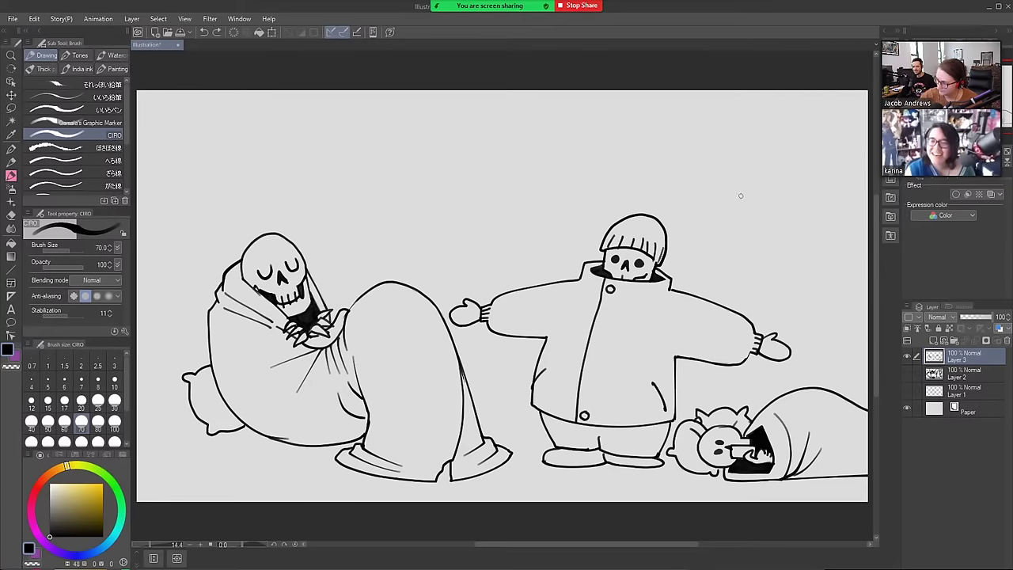
{"action": "mouse_move", "coordinate": [682, 183]}
{"action": "left_mouse_down"}
{"action": "mouse_move", "coordinate": [679, 174]}
{"action": "mouse_move", "coordinate": [718, 152]}
{"action": "mouse_move", "coordinate": [725, 182]}
{"action": "mouse_move", "coordinate": [715, 204]}
{"action": "mouse_move", "coordinate": [685, 191]}
{"action": "left_mouse_up"}
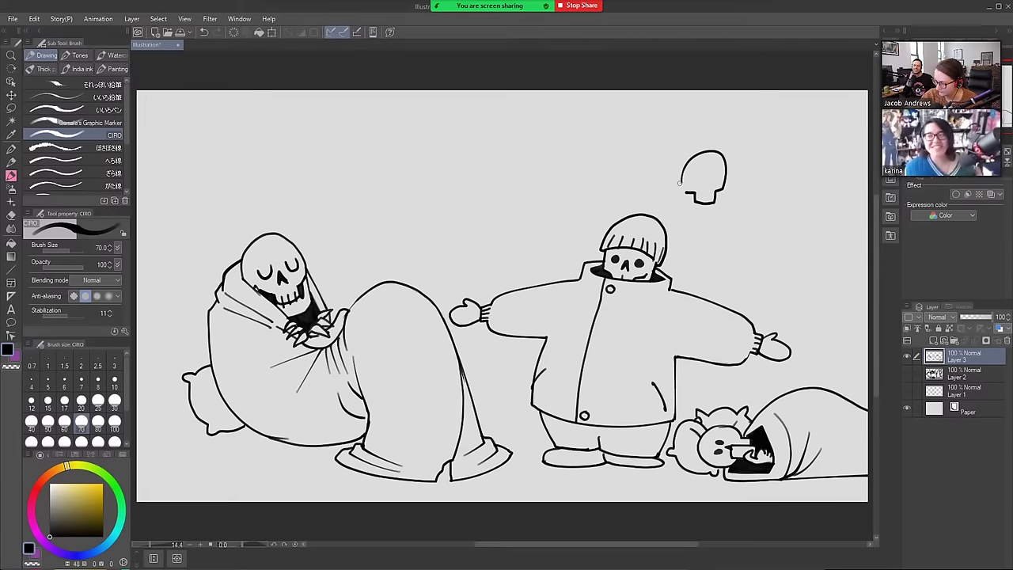
{"action": "key", "text": "e"}
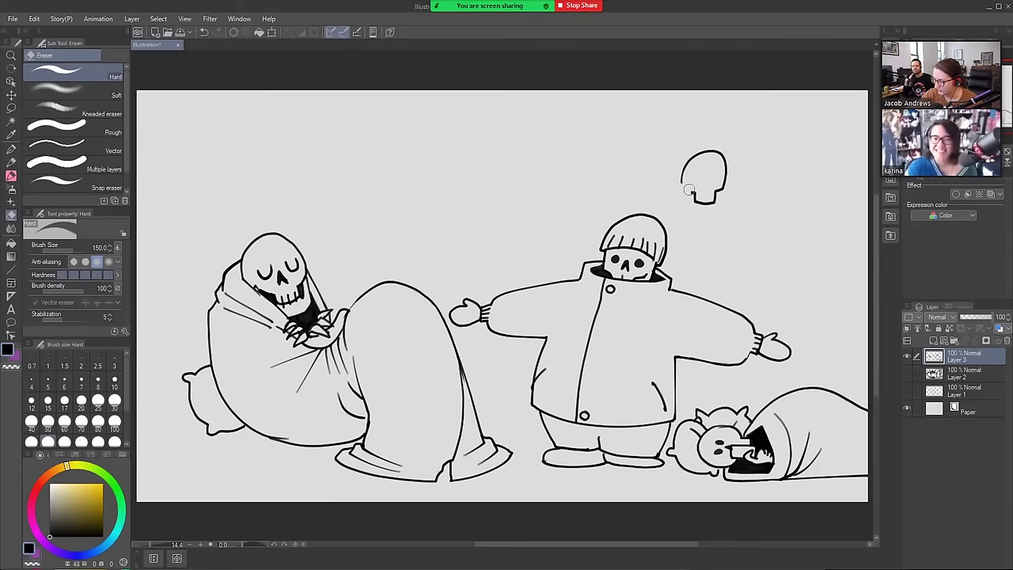
{"action": "key", "text": "b"}
{"action": "mouse_move", "coordinate": [688, 192]}
{"action": "left_mouse_down"}
{"action": "mouse_move", "coordinate": [683, 185]}
{"action": "mouse_move", "coordinate": [680, 207]}
{"action": "mouse_move", "coordinate": [696, 220]}
{"action": "mouse_move", "coordinate": [720, 200]}
{"action": "left_mouse_up"}
{"action": "key", "text": "ctrl+z"}
{"action": "key", "text": "ctrl+z"}
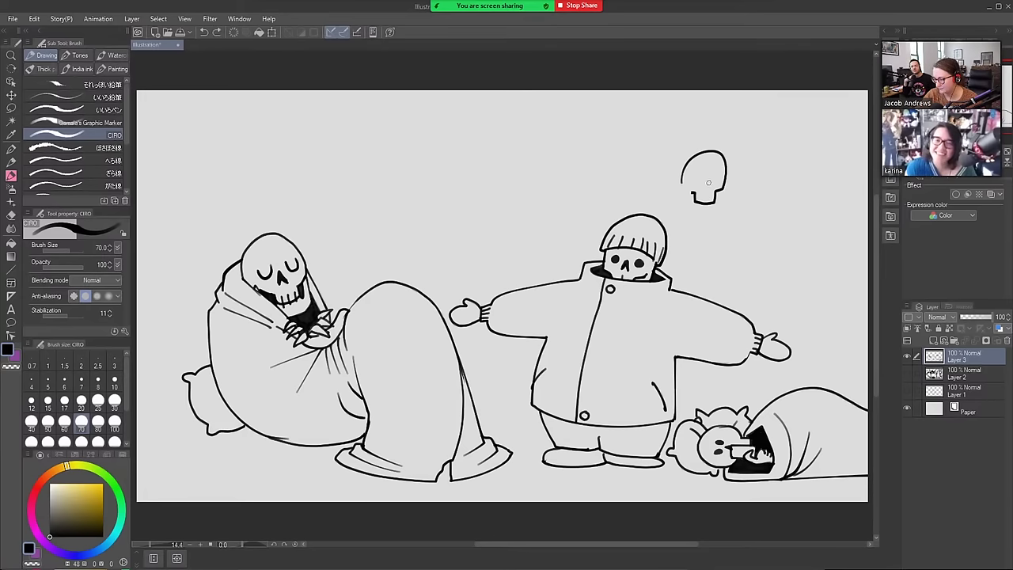
Replace the upper skull's jaw with the start of a square cup and draw closed eyes, a nose and a hand outline
{"action": "key", "text": "e"}
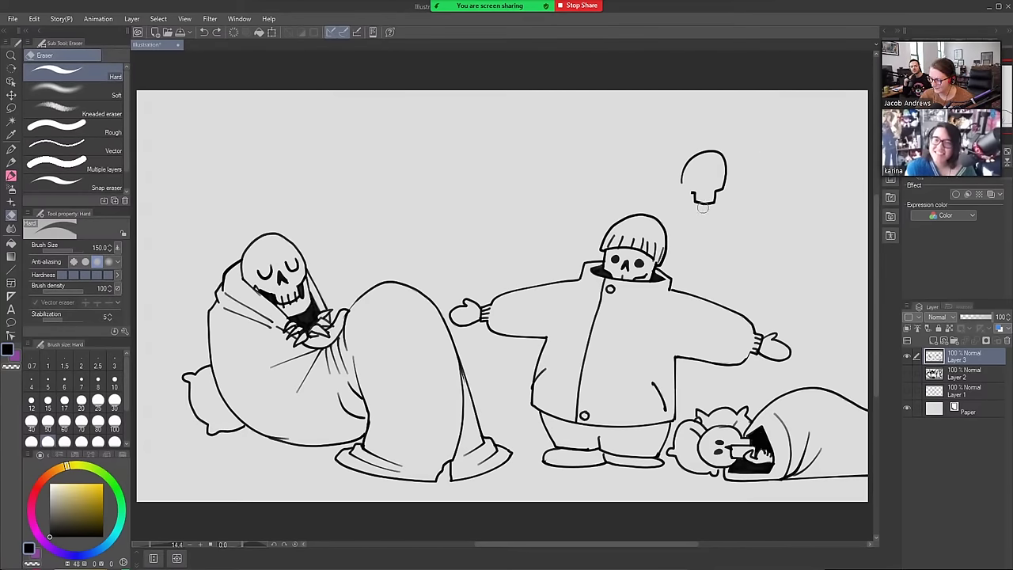
{"action": "mouse_move", "coordinate": [701, 207]}
{"action": "left_mouse_down"}
{"action": "mouse_move", "coordinate": [715, 204]}
{"action": "mouse_move", "coordinate": [712, 194]}
{"action": "mouse_move", "coordinate": [733, 197]}
{"action": "mouse_move", "coordinate": [732, 214]}
{"action": "left_mouse_up"}
{"action": "key", "text": "b"}
{"action": "left_click_drag", "start_coordinate": [703, 196], "coordinate": [702, 209]}
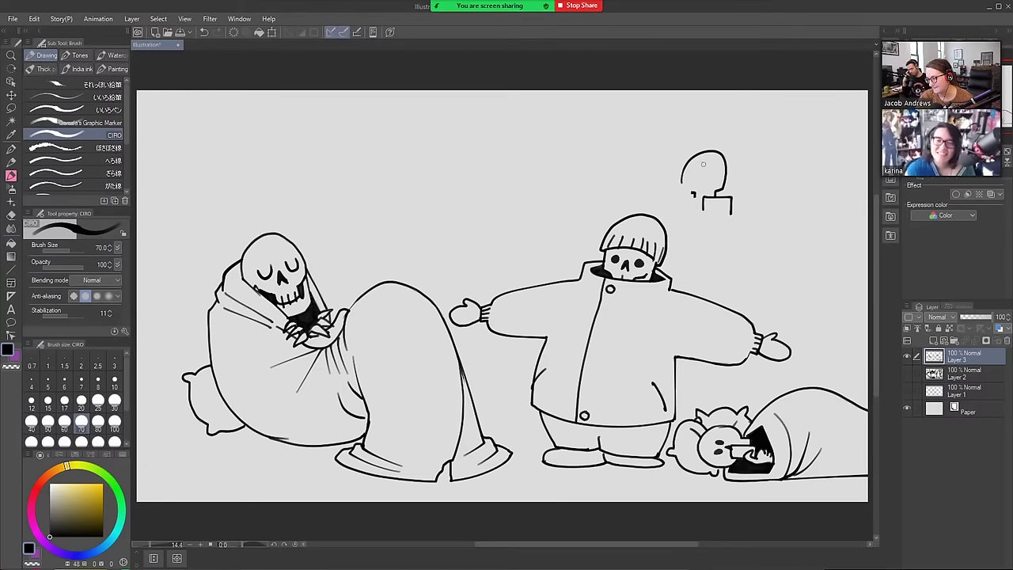
{"action": "mouse_move", "coordinate": [694, 173]}
{"action": "left_mouse_down"}
{"action": "mouse_move", "coordinate": [723, 176]}
{"action": "mouse_move", "coordinate": [707, 183]}
{"action": "left_mouse_up"}
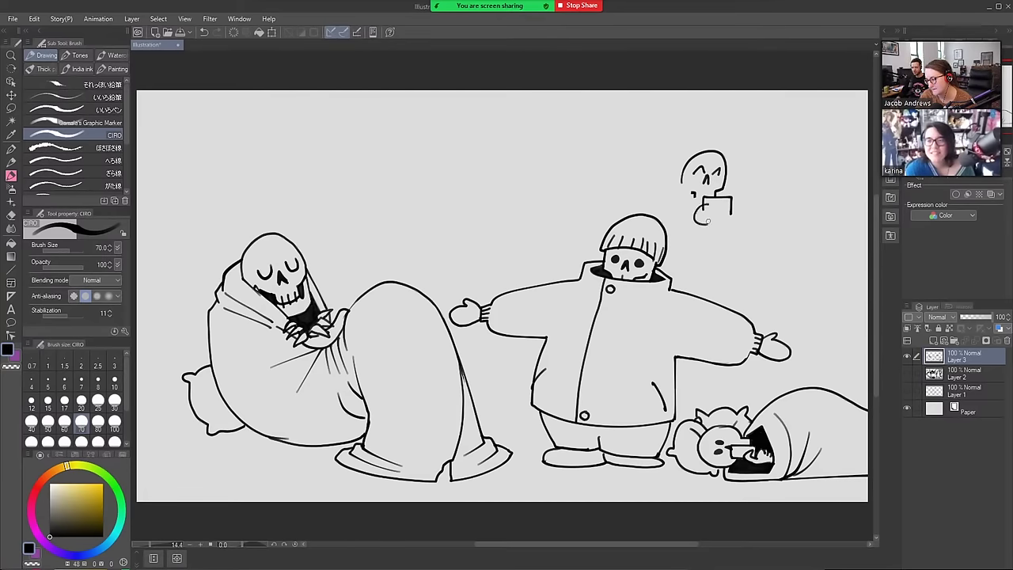
Draw fingers wrapped around the upper skeleton's cup and close the cup's outline
{"action": "key", "text": "e"}
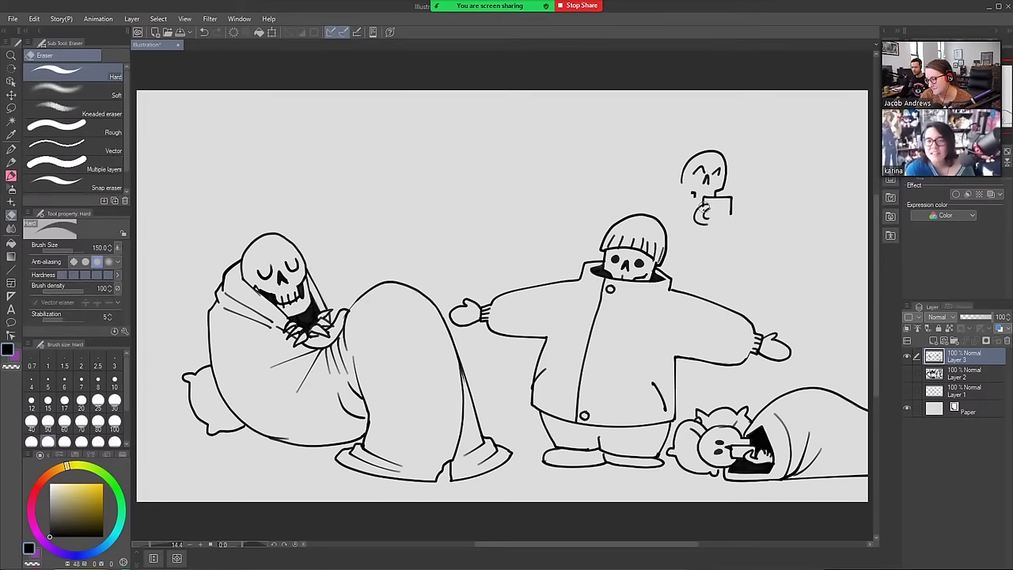
{"action": "key", "text": "b"}
{"action": "mouse_move", "coordinate": [705, 212]}
{"action": "left_mouse_down"}
{"action": "mouse_move", "coordinate": [715, 209]}
{"action": "mouse_move", "coordinate": [705, 218]}
{"action": "left_mouse_up"}
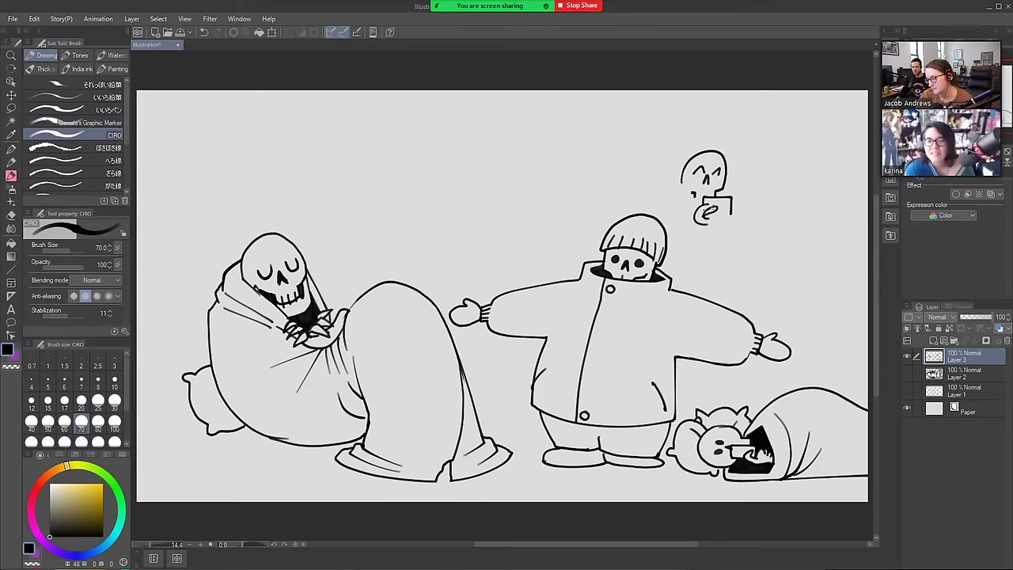
{"action": "key", "text": "e"}
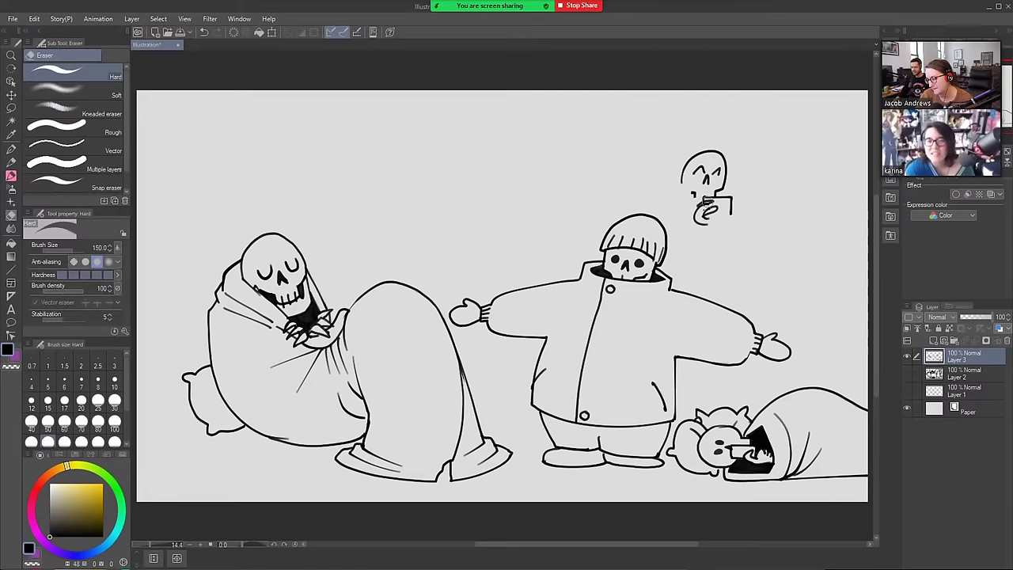
{"action": "key", "text": "b"}
{"action": "mouse_move", "coordinate": [705, 210]}
{"action": "left_mouse_down"}
{"action": "mouse_move", "coordinate": [711, 226]}
{"action": "mouse_move", "coordinate": [703, 226]}
{"action": "mouse_move", "coordinate": [732, 228]}
{"action": "mouse_move", "coordinate": [713, 229]}
{"action": "left_mouse_up"}
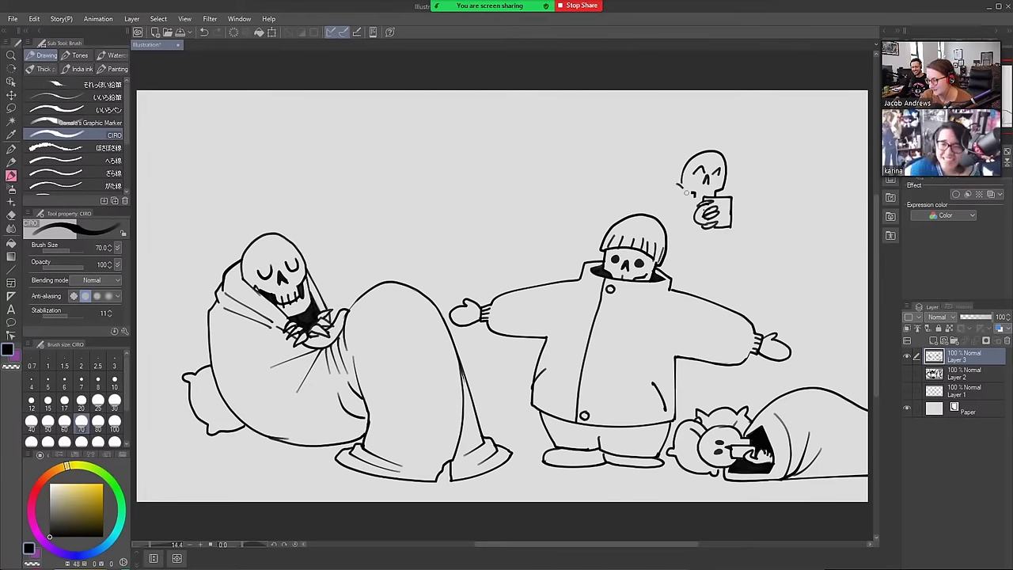
Wrap a blanket around the upper skeleton, following the coat figure's hat and shoulder, and add bunched folds beside the cup
{"action": "left_click_drag", "start_coordinate": [681, 188], "coordinate": [695, 206]}
{"action": "mouse_move", "coordinate": [724, 173]}
{"action": "left_mouse_down"}
{"action": "mouse_move", "coordinate": [658, 181]}
{"action": "mouse_move", "coordinate": [652, 201]}
{"action": "mouse_move", "coordinate": [678, 282]}
{"action": "mouse_move", "coordinate": [750, 311]}
{"action": "left_mouse_up"}
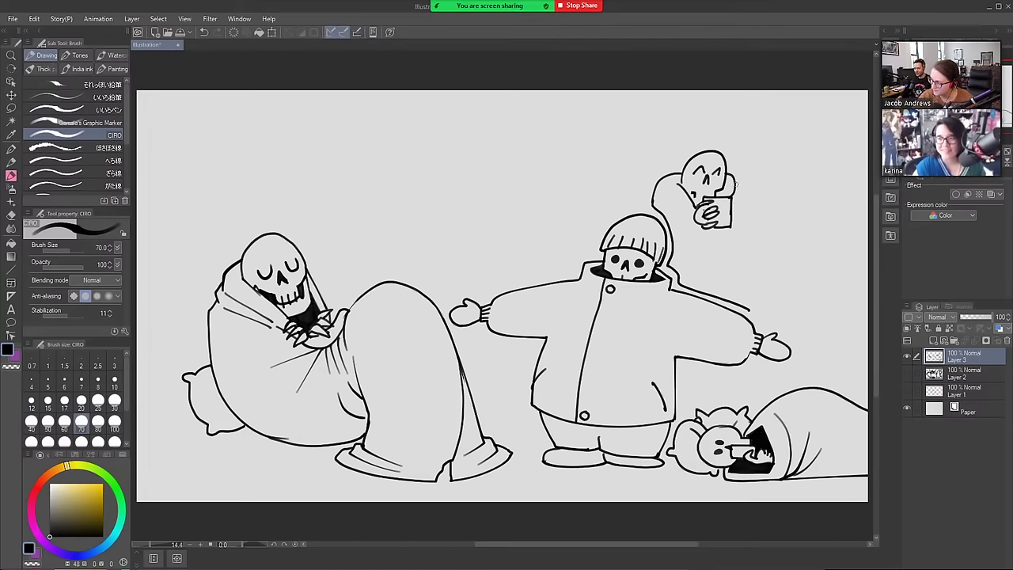
{"action": "mouse_move", "coordinate": [736, 184]}
{"action": "left_mouse_down"}
{"action": "mouse_move", "coordinate": [744, 225]}
{"action": "mouse_move", "coordinate": [726, 251]}
{"action": "mouse_move", "coordinate": [744, 256]}
{"action": "mouse_move", "coordinate": [738, 260]}
{"action": "left_mouse_up"}
{"action": "key", "text": "ctrl+z"}
{"action": "mouse_move", "coordinate": [748, 219]}
{"action": "left_mouse_down"}
{"action": "mouse_move", "coordinate": [752, 258]}
{"action": "mouse_move", "coordinate": [745, 250]}
{"action": "mouse_move", "coordinate": [705, 259]}
{"action": "mouse_move", "coordinate": [761, 257]}
{"action": "mouse_move", "coordinate": [727, 269]}
{"action": "left_mouse_up"}
{"action": "key", "text": "ctrl+z"}
{"action": "key", "text": "ctrl+z"}
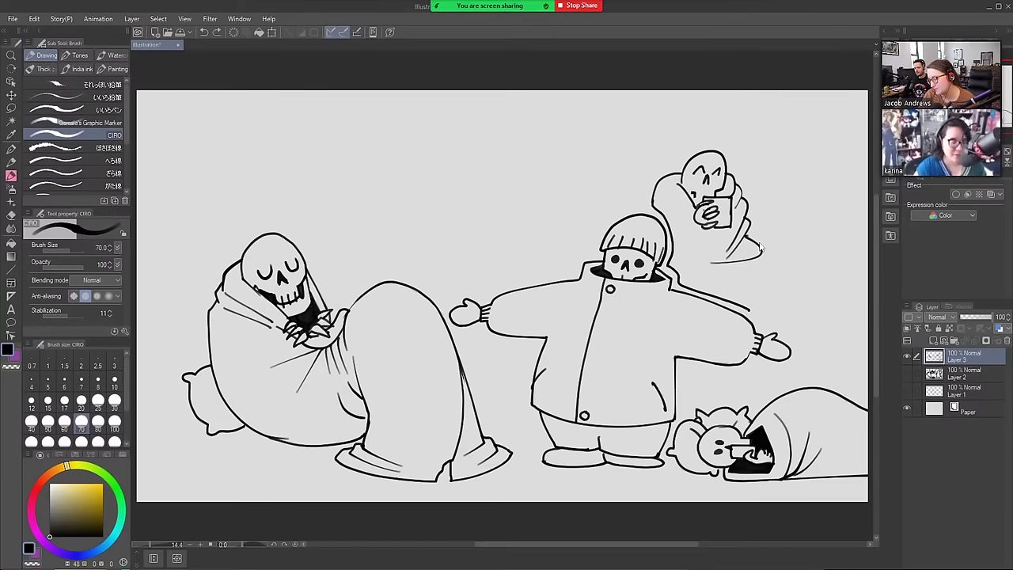
{"action": "key", "text": "ctrl+z"}
{"action": "mouse_move", "coordinate": [745, 234]}
{"action": "left_mouse_down"}
{"action": "mouse_move", "coordinate": [713, 265]}
{"action": "mouse_move", "coordinate": [725, 280]}
{"action": "left_mouse_up"}
Extend the upper skeleton's blanket top to the canvas edge, try a matching lower line, and erase that lower line
{"action": "left_click_drag", "start_coordinate": [762, 249], "coordinate": [870, 255]}
{"action": "left_click_drag", "start_coordinate": [749, 311], "coordinate": [869, 319]}
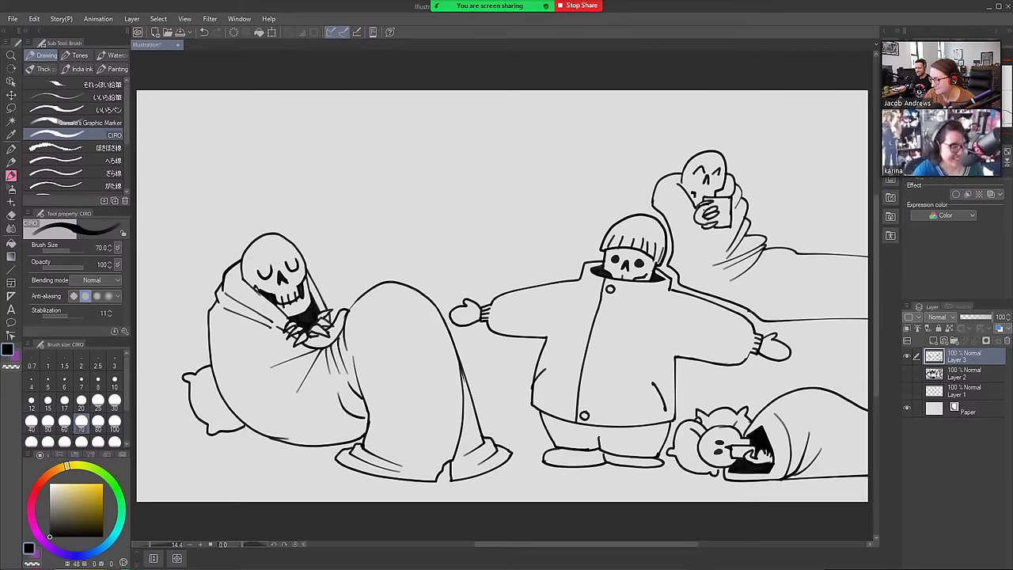
{"action": "key", "text": "e"}
{"action": "left_click_drag", "start_coordinate": [771, 317], "coordinate": [866, 321]}
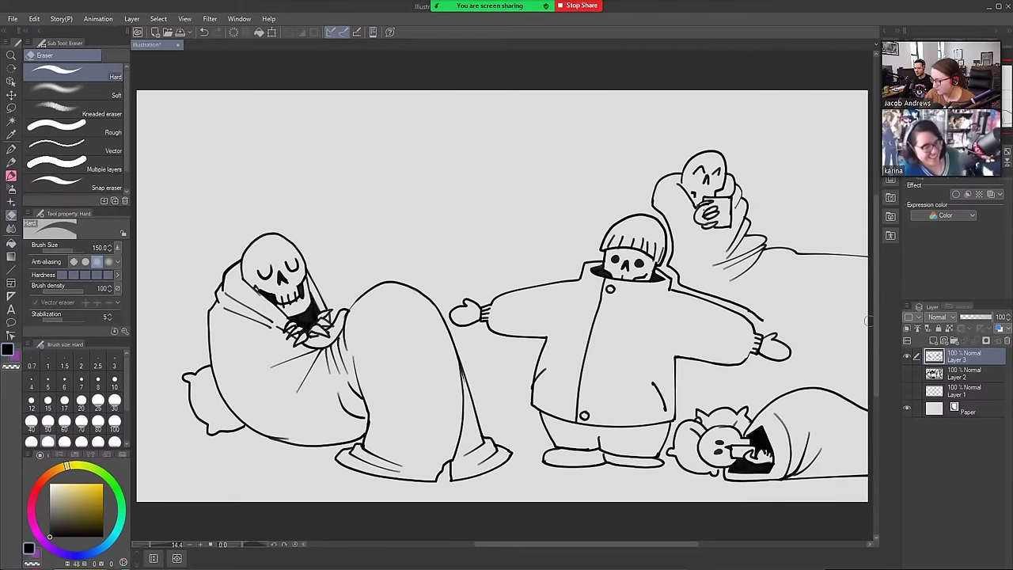
Replace the doubled line above the coat's shoulder with a blanket edge reaching the canvas edge, and blacken the gap beside the upper skull
{"action": "key", "text": "b"}
{"action": "key", "text": "e"}
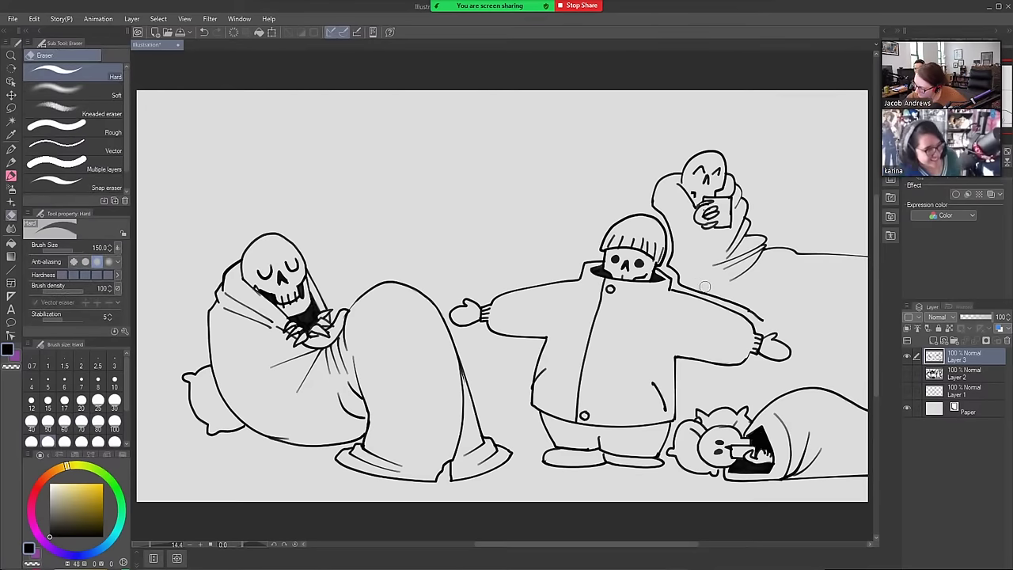
{"action": "left_click_drag", "start_coordinate": [724, 295], "coordinate": [763, 320]}
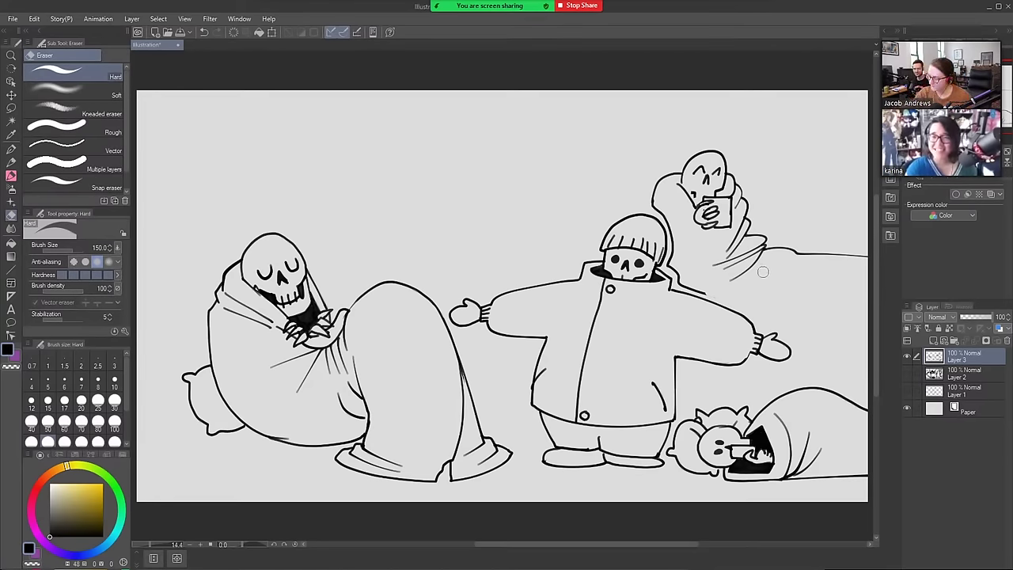
{"action": "key", "text": "p"}
{"action": "mouse_move", "coordinate": [870, 324]}
{"action": "left_mouse_down"}
{"action": "mouse_move", "coordinate": [763, 321]}
{"action": "mouse_move", "coordinate": [667, 281]}
{"action": "left_mouse_up"}
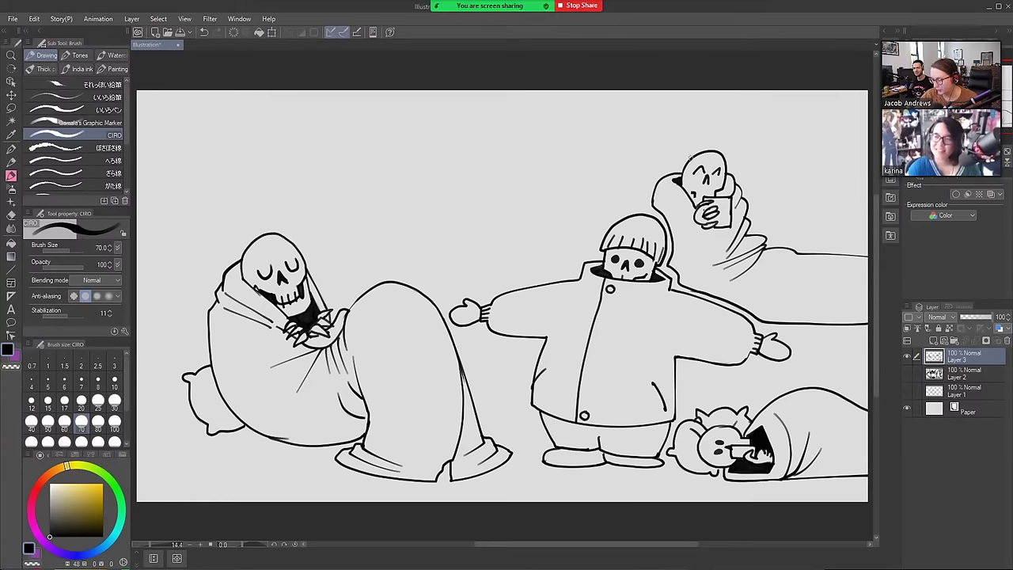
Add a short fold line and a small black-filled gap in the blanket beneath the upper skeleton's hand
{"action": "key", "text": "e"}
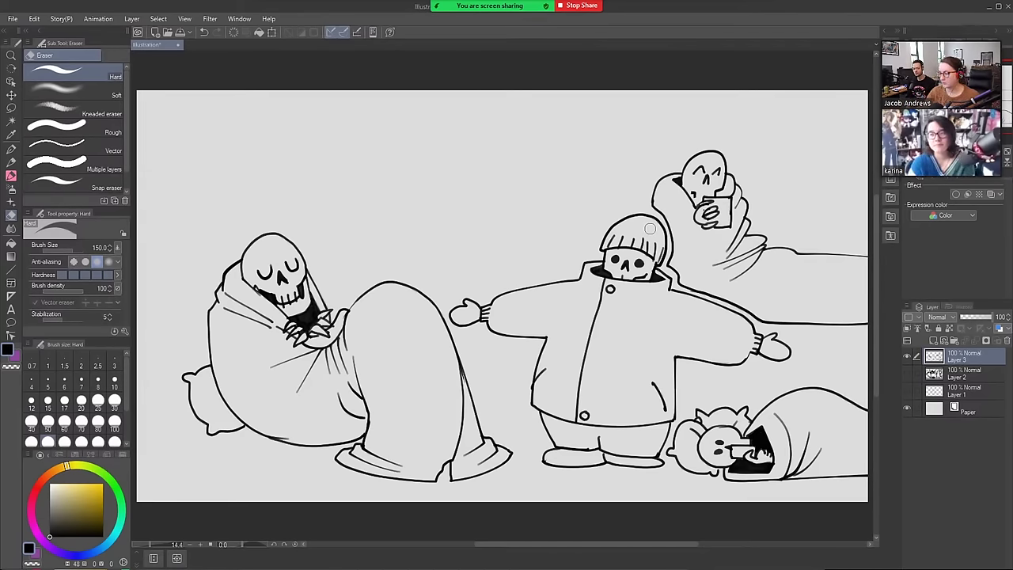
{"action": "key", "text": "b"}
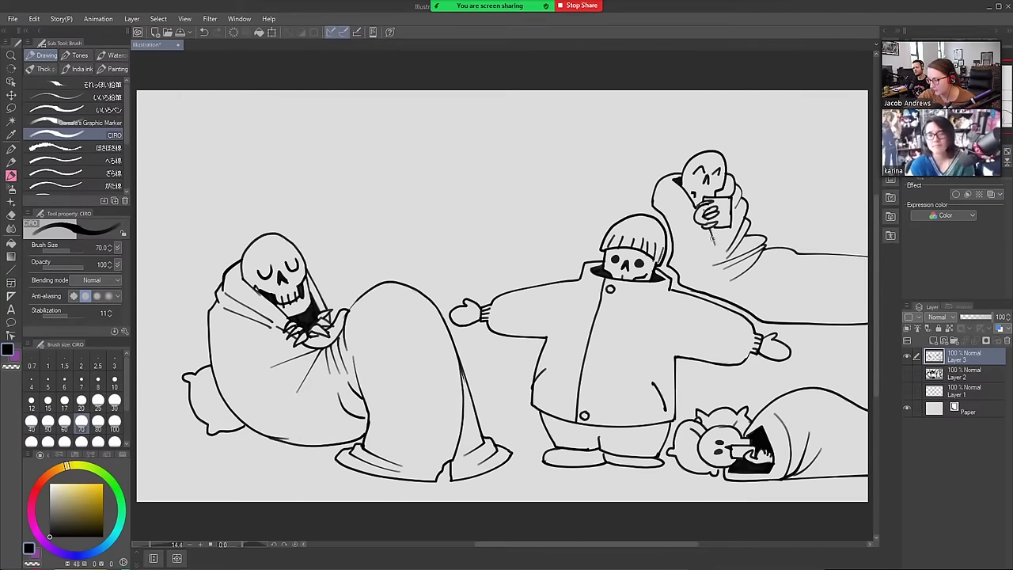
{"action": "left_click_drag", "start_coordinate": [716, 227], "coordinate": [712, 234]}
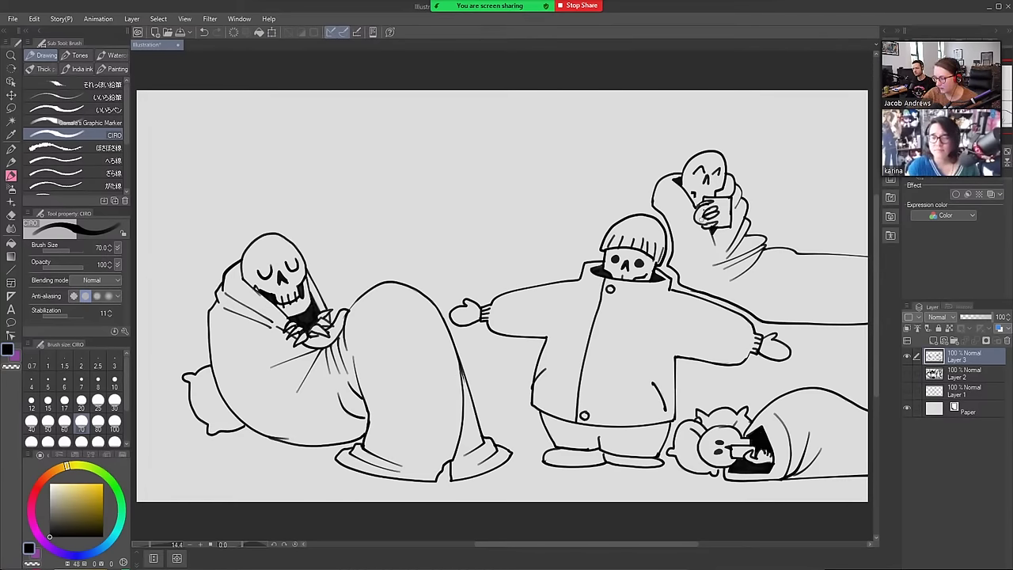
Erase the outer curve of the upper skeleton's blanket behind the winter hat and redraw it slightly wider
{"action": "key", "text": "e"}
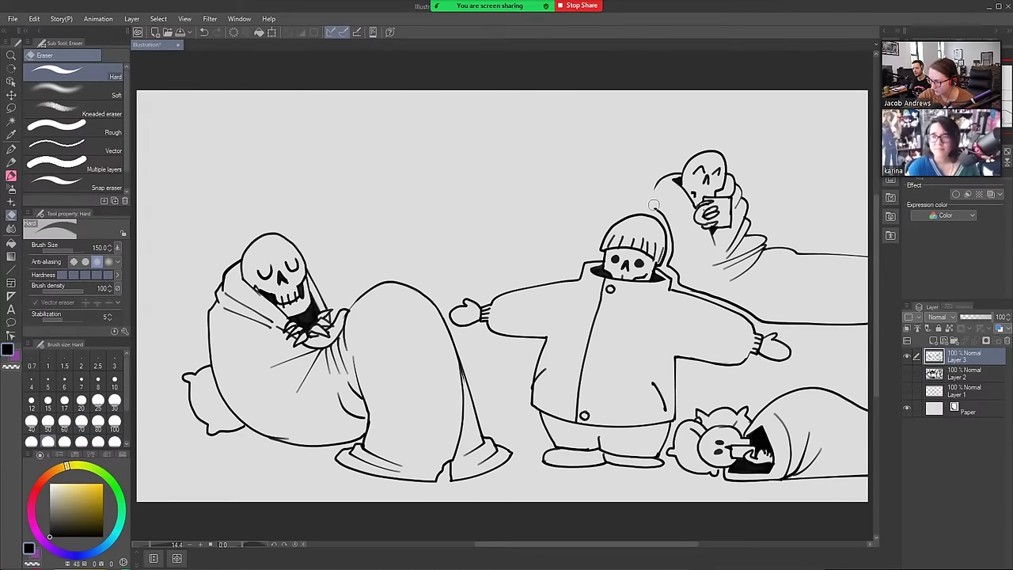
{"action": "key", "text": "b"}
{"action": "mouse_move", "coordinate": [656, 181]}
{"action": "left_mouse_down"}
{"action": "mouse_move", "coordinate": [647, 203]}
{"action": "mouse_move", "coordinate": [674, 242]}
{"action": "mouse_move", "coordinate": [667, 260]}
{"action": "left_mouse_up"}
{"action": "key", "text": "ctrl+z"}
{"action": "key", "text": "e"}
{"action": "key", "text": "b"}
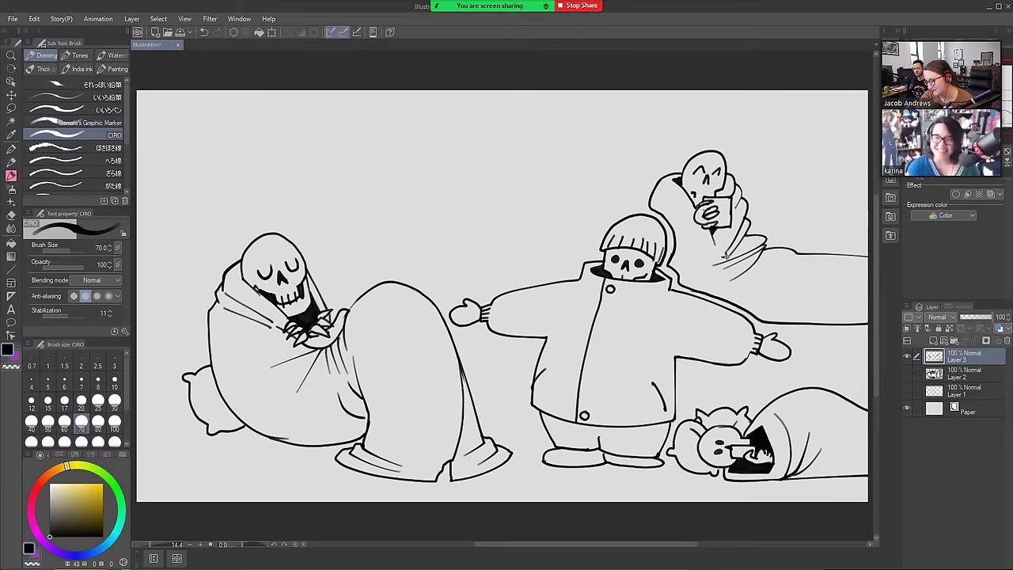
Draw more fold lines in the upper skeleton's blanket and a long crease running to the canvas edge
{"action": "mouse_move", "coordinate": [725, 255]}
{"action": "left_mouse_down"}
{"action": "mouse_move", "coordinate": [742, 269]}
{"action": "mouse_move", "coordinate": [876, 281]}
{"action": "left_mouse_up"}
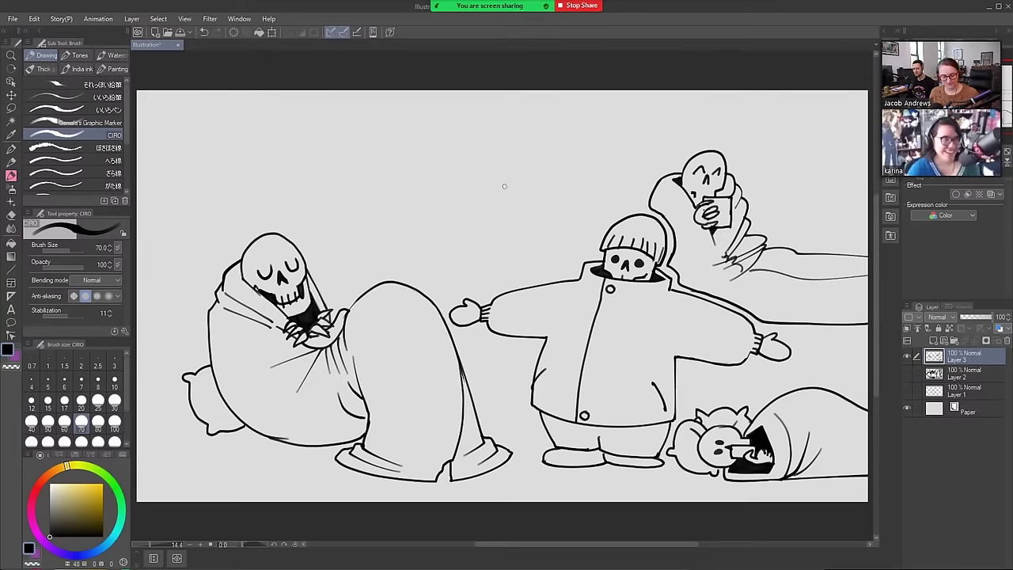
{"action": "key", "text": "b"}
{"action": "key", "text": "b"}
{"action": "key", "text": "b"}
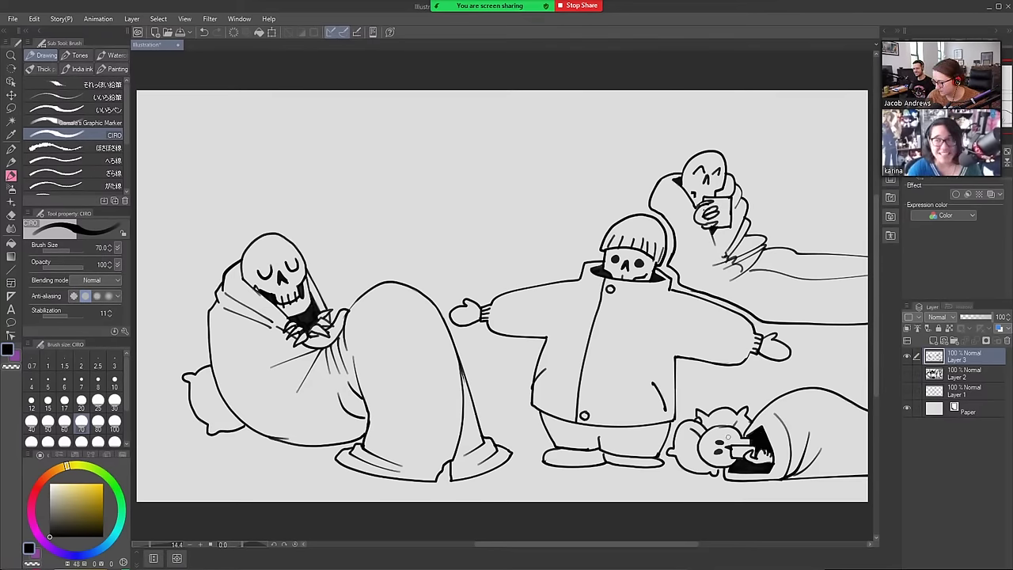
Add thin curved strokes across the forehead and cheek of the lying skeleton's skull
{"action": "key", "text": "ctrl+z"}
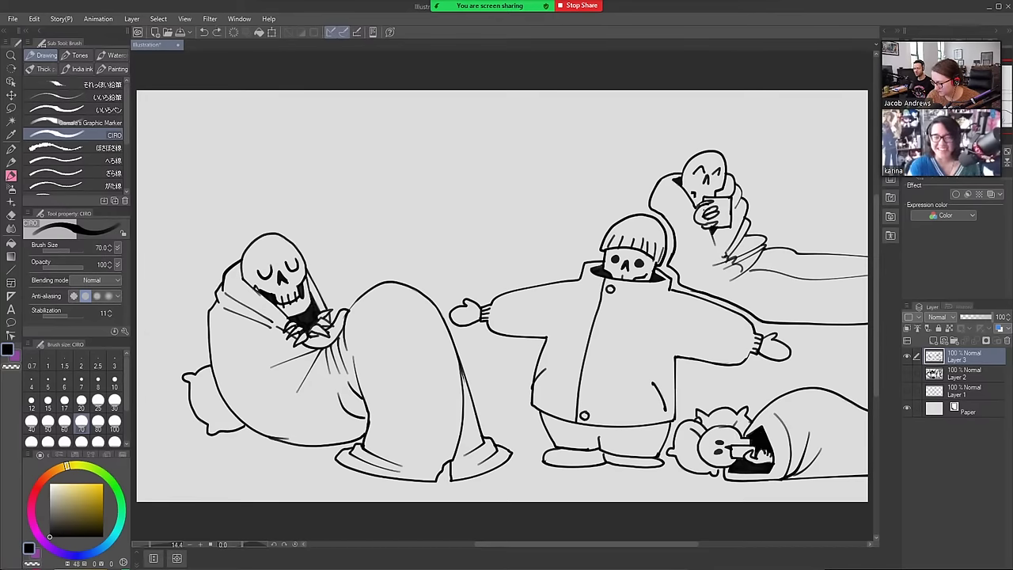
{"action": "left_click_drag", "start_coordinate": [722, 431], "coordinate": [711, 434]}
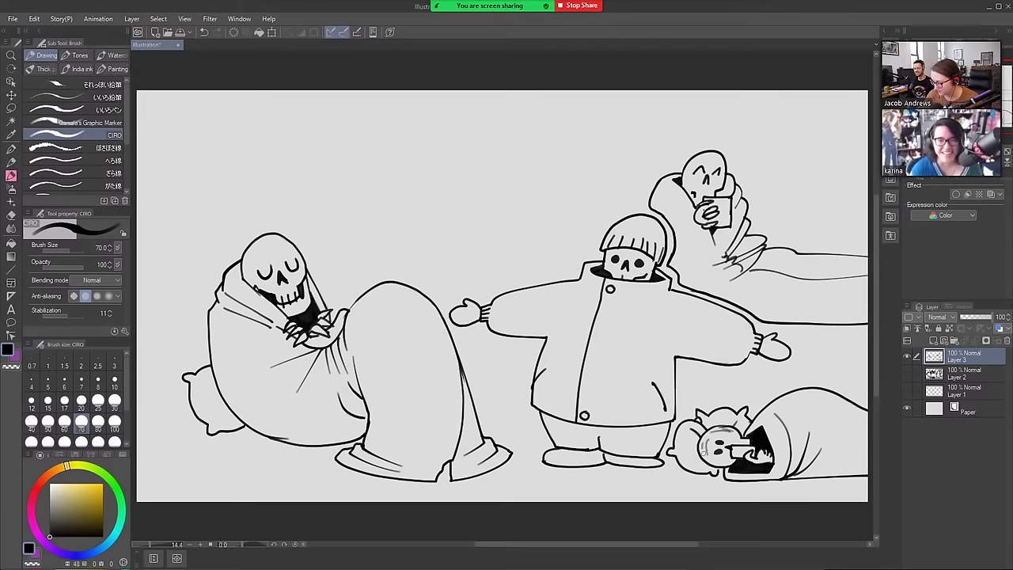
{"action": "left_click_drag", "start_coordinate": [703, 452], "coordinate": [725, 465]}
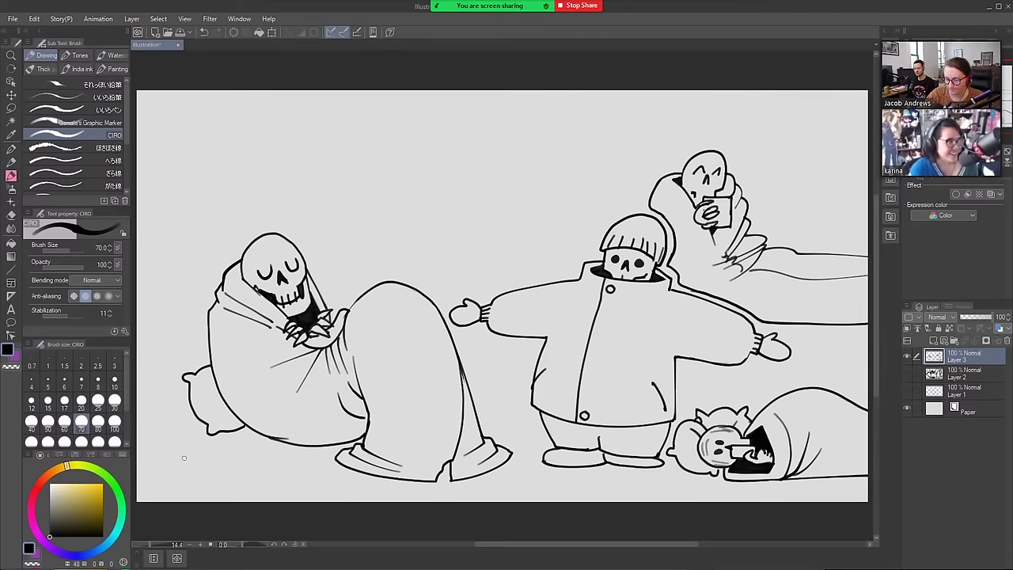
Draw a new skull with oval eyes, nose and jaw rising from the canvas edge below the seated skeleton's pillow
{"action": "mouse_move", "coordinate": [158, 478]}
{"action": "left_mouse_down"}
{"action": "mouse_move", "coordinate": [171, 454]}
{"action": "mouse_move", "coordinate": [196, 456]}
{"action": "mouse_move", "coordinate": [214, 480]}
{"action": "mouse_move", "coordinate": [174, 480]}
{"action": "mouse_move", "coordinate": [194, 448]}
{"action": "mouse_move", "coordinate": [223, 465]}
{"action": "mouse_move", "coordinate": [227, 500]}
{"action": "left_mouse_up"}
{"action": "key", "text": "ctrl+z"}
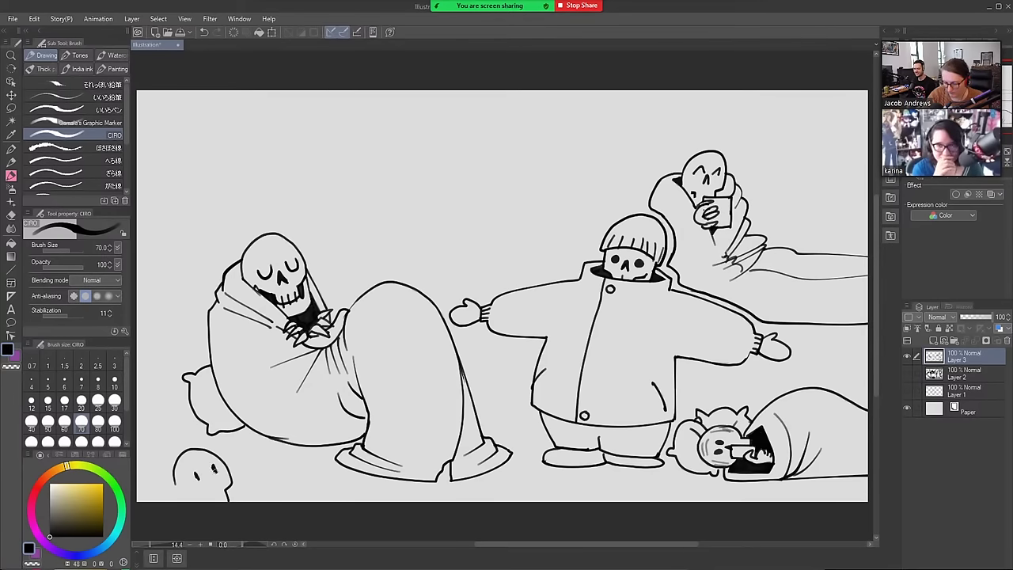
{"action": "mouse_move", "coordinate": [210, 471]}
{"action": "left_mouse_down"}
{"action": "mouse_move", "coordinate": [212, 485]}
{"action": "mouse_move", "coordinate": [214, 473]}
{"action": "mouse_move", "coordinate": [182, 472]}
{"action": "mouse_move", "coordinate": [192, 501]}
{"action": "left_mouse_up"}
Draw headphones with a headband and ear cups around the new small skull, and add its teeth
{"action": "left_click_drag", "start_coordinate": [224, 462], "coordinate": [236, 489]}
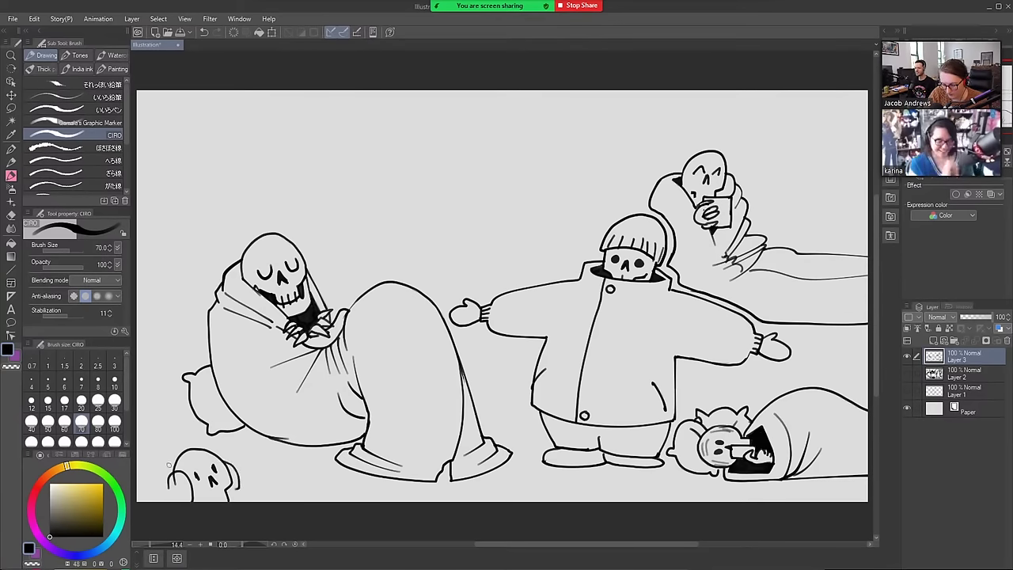
{"action": "mouse_move", "coordinate": [169, 476]}
{"action": "left_mouse_down"}
{"action": "mouse_move", "coordinate": [171, 448]}
{"action": "mouse_move", "coordinate": [201, 436]}
{"action": "mouse_move", "coordinate": [218, 447]}
{"action": "mouse_move", "coordinate": [231, 484]}
{"action": "mouse_move", "coordinate": [201, 455]}
{"action": "mouse_move", "coordinate": [184, 473]}
{"action": "mouse_move", "coordinate": [202, 444]}
{"action": "mouse_move", "coordinate": [168, 480]}
{"action": "left_mouse_up"}
{"action": "key", "text": "e"}
{"action": "key", "text": "b"}
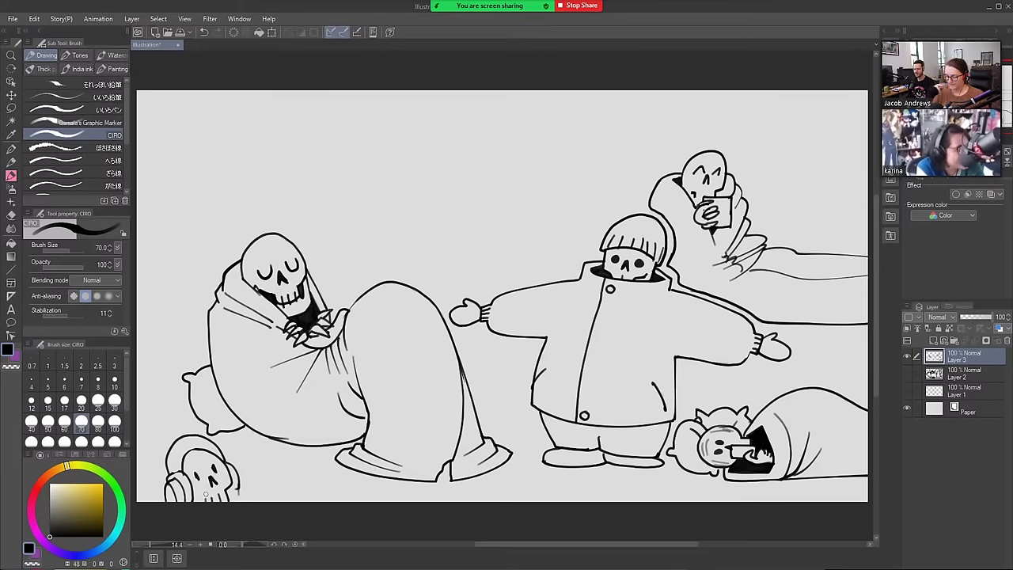
{"action": "key", "text": "e"}
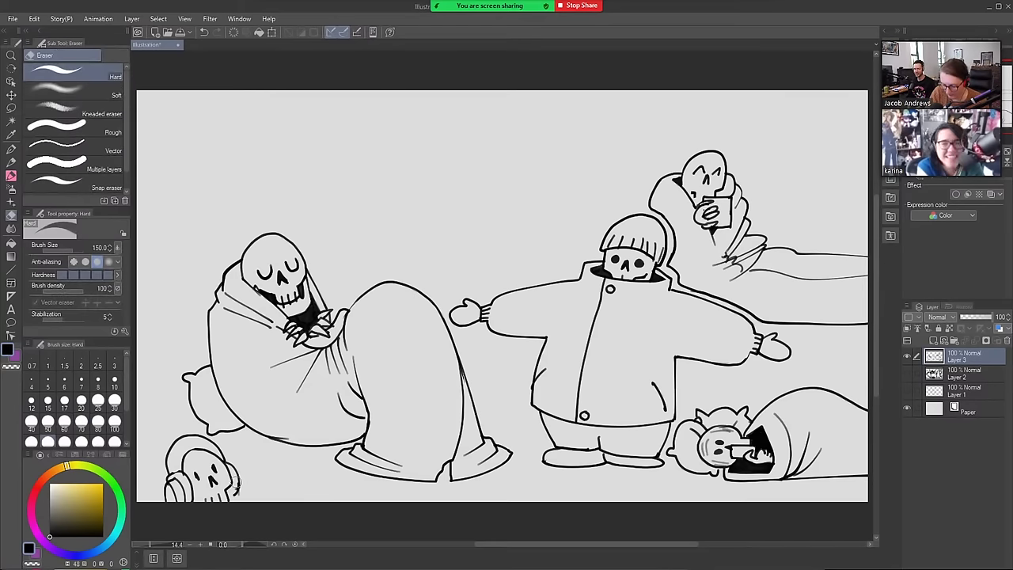
{"action": "key", "text": "b"}
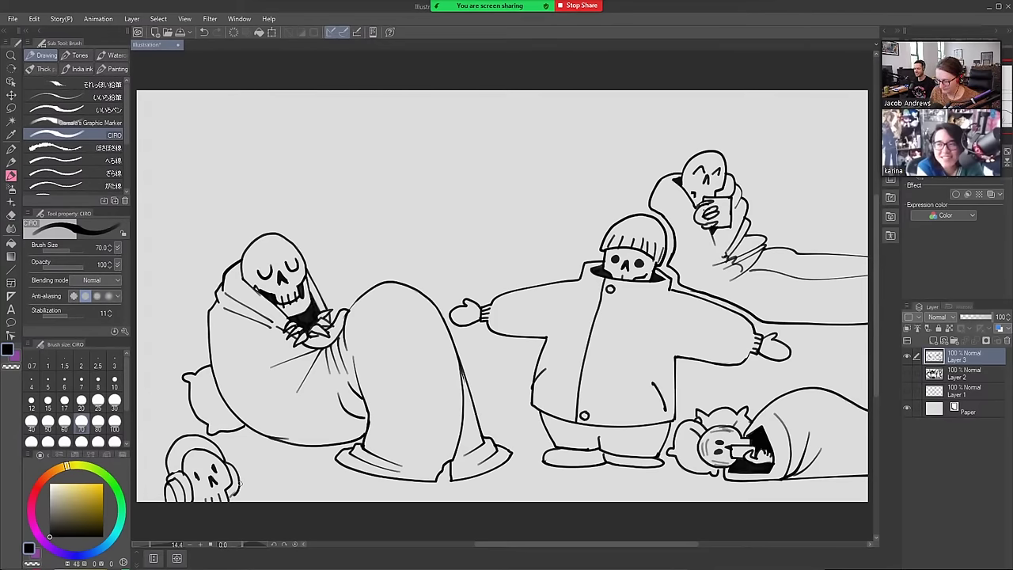
Draw a small cup held by bony fingers beside the headphone-wearing skull and clean up the finger lines
{"action": "mouse_move", "coordinate": [252, 473]}
{"action": "left_mouse_down"}
{"action": "mouse_move", "coordinate": [284, 470]}
{"action": "mouse_move", "coordinate": [281, 489]}
{"action": "mouse_move", "coordinate": [254, 505]}
{"action": "mouse_move", "coordinate": [272, 468]}
{"action": "left_mouse_up"}
{"action": "key", "text": "ctrl+z"}
{"action": "key", "text": "ctrl+z"}
{"action": "mouse_move", "coordinate": [273, 500]}
{"action": "left_mouse_down"}
{"action": "mouse_move", "coordinate": [271, 467]}
{"action": "mouse_move", "coordinate": [272, 480]}
{"action": "mouse_move", "coordinate": [247, 478]}
{"action": "mouse_move", "coordinate": [266, 474]}
{"action": "mouse_move", "coordinate": [269, 501]}
{"action": "mouse_move", "coordinate": [253, 480]}
{"action": "mouse_move", "coordinate": [267, 471]}
{"action": "mouse_move", "coordinate": [261, 500]}
{"action": "mouse_move", "coordinate": [272, 490]}
{"action": "mouse_move", "coordinate": [275, 498]}
{"action": "left_mouse_up"}
{"action": "key", "text": "ctrl+z"}
{"action": "key", "text": "ctrl+z"}
{"action": "key", "text": "ctrl+z"}
{"action": "key", "text": "ctrl+z"}
{"action": "key", "text": "ctrl+z"}
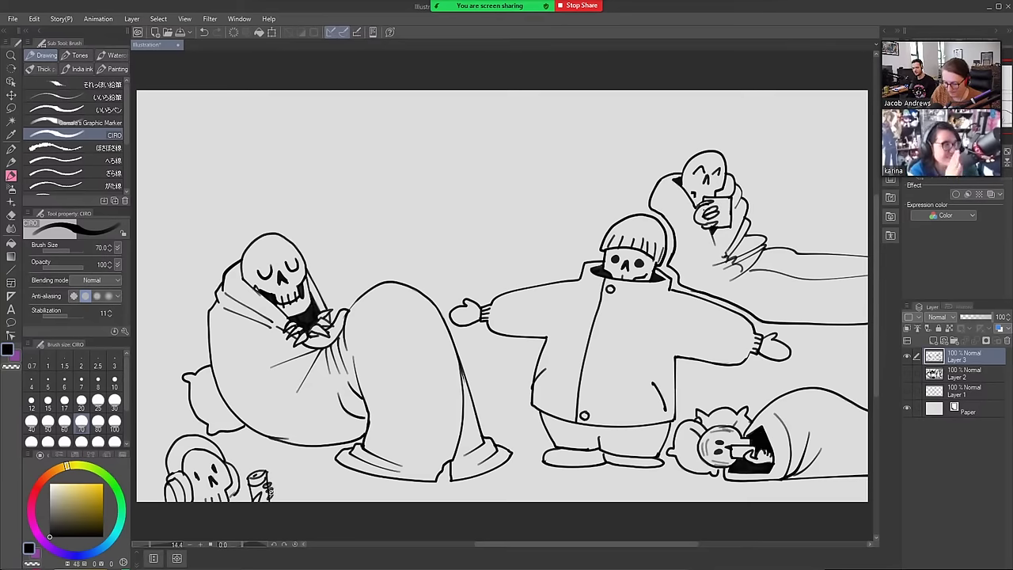
{"action": "key", "text": "e"}
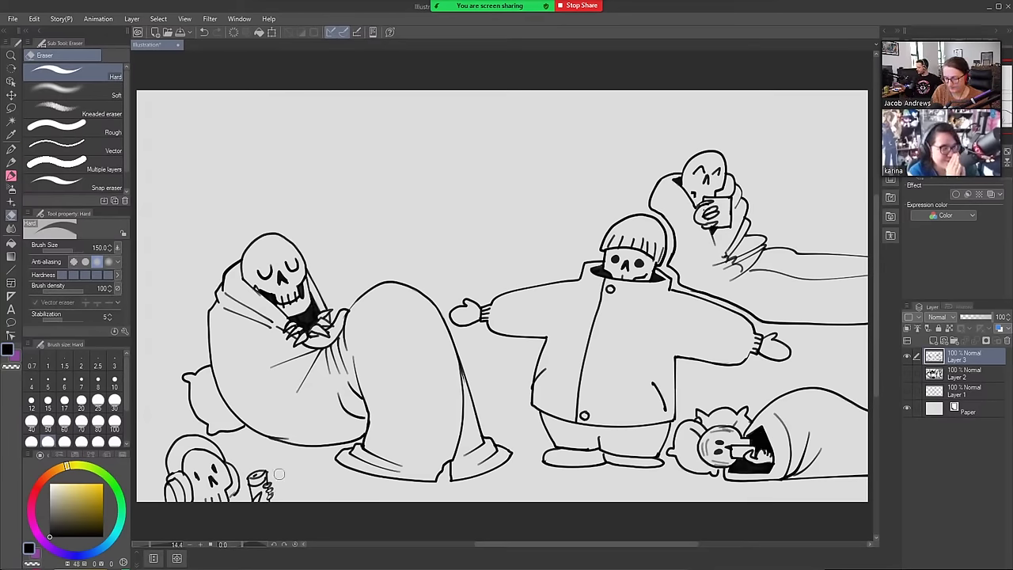
{"action": "key", "text": "b"}
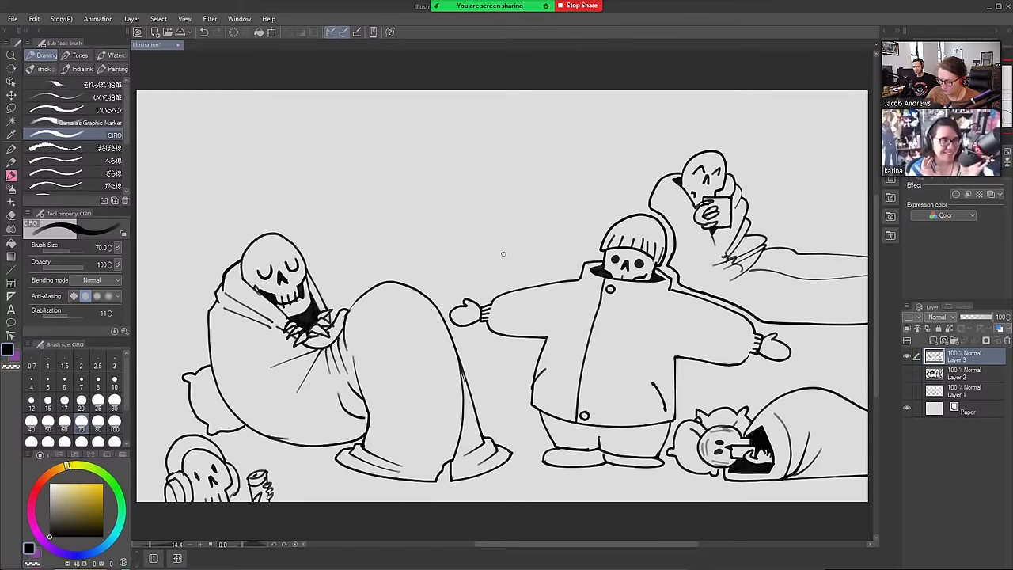
{"action": "mouse_move", "coordinate": [402, 166]}
{"action": "left_mouse_down"}
{"action": "mouse_move", "coordinate": [370, 166]}
{"action": "mouse_move", "coordinate": [351, 181]}
{"action": "mouse_move", "coordinate": [356, 219]}
{"action": "mouse_move", "coordinate": [396, 229]}
{"action": "mouse_move", "coordinate": [428, 219]}
{"action": "mouse_move", "coordinate": [441, 173]}
{"action": "mouse_move", "coordinate": [424, 160]}
{"action": "mouse_move", "coordinate": [387, 158]}
{"action": "mouse_move", "coordinate": [336, 170]}
{"action": "mouse_move", "coordinate": [318, 191]}
{"action": "mouse_move", "coordinate": [321, 216]}
{"action": "mouse_move", "coordinate": [336, 228]}
{"action": "mouse_move", "coordinate": [399, 217]}
{"action": "mouse_move", "coordinate": [410, 172]}
{"action": "mouse_move", "coordinate": [393, 159]}
{"action": "mouse_move", "coordinate": [326, 167]}
{"action": "left_mouse_up"}
{"action": "key", "text": "ctrl+z"}
{"action": "key", "text": "ctrl+z"}
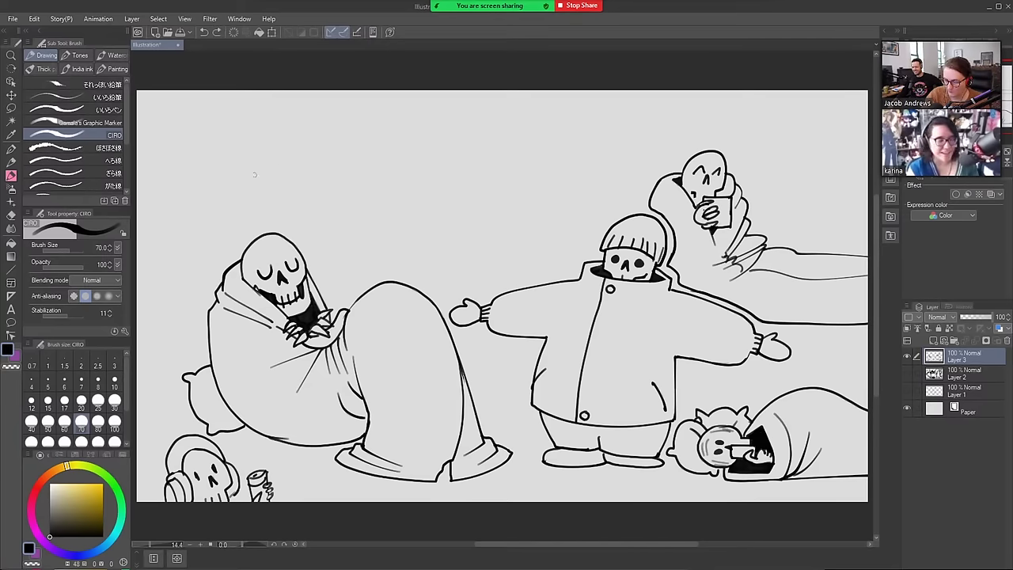
Draw a round head above the seated skeleton with closed curved eyes, a pointed nose and a jagged black-filled mouth
{"action": "mouse_move", "coordinate": [161, 108]}
{"action": "left_mouse_down"}
{"action": "mouse_move", "coordinate": [200, 114]}
{"action": "mouse_move", "coordinate": [214, 161]}
{"action": "left_mouse_up"}
{"action": "key", "text": "ctrl+z"}
{"action": "mouse_move", "coordinate": [197, 106]}
{"action": "left_mouse_down"}
{"action": "mouse_move", "coordinate": [227, 144]}
{"action": "mouse_move", "coordinate": [218, 171]}
{"action": "mouse_move", "coordinate": [193, 180]}
{"action": "mouse_move", "coordinate": [162, 169]}
{"action": "mouse_move", "coordinate": [158, 120]}
{"action": "mouse_move", "coordinate": [172, 106]}
{"action": "mouse_move", "coordinate": [201, 108]}
{"action": "mouse_move", "coordinate": [183, 139]}
{"action": "mouse_move", "coordinate": [214, 133]}
{"action": "mouse_move", "coordinate": [184, 151]}
{"action": "mouse_move", "coordinate": [214, 156]}
{"action": "mouse_move", "coordinate": [208, 167]}
{"action": "mouse_move", "coordinate": [184, 163]}
{"action": "mouse_move", "coordinate": [181, 146]}
{"action": "mouse_move", "coordinate": [204, 145]}
{"action": "mouse_move", "coordinate": [188, 133]}
{"action": "mouse_move", "coordinate": [213, 141]}
{"action": "mouse_move", "coordinate": [191, 131]}
{"action": "mouse_move", "coordinate": [211, 130]}
{"action": "mouse_move", "coordinate": [212, 141]}
{"action": "mouse_move", "coordinate": [182, 155]}
{"action": "mouse_move", "coordinate": [204, 167]}
{"action": "left_mouse_up"}
{"action": "key", "text": "e"}
{"action": "key", "text": "b"}
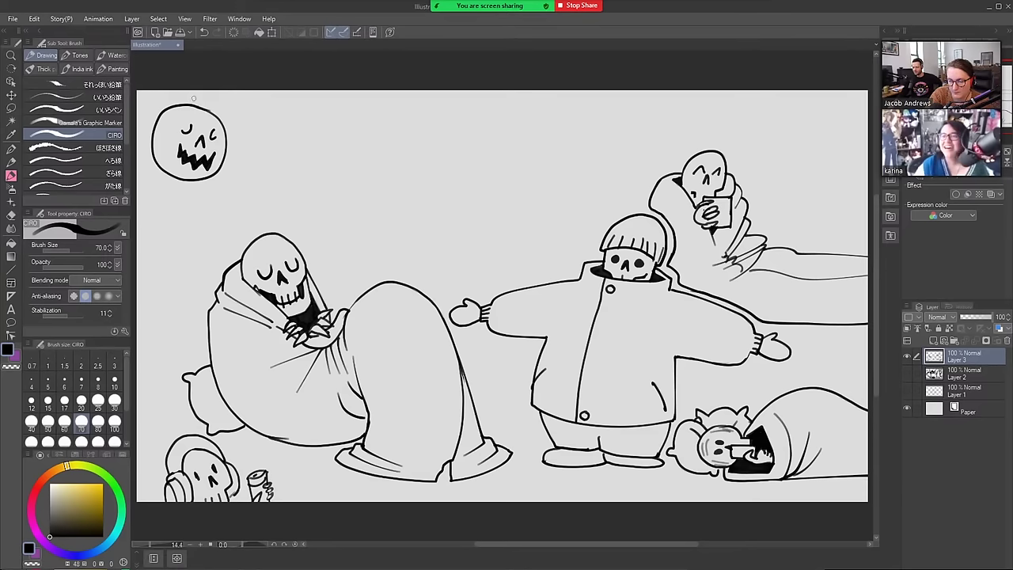
Turn the round head into a pumpkin by adding curved ribs and a short stem
{"action": "mouse_move", "coordinate": [195, 108]}
{"action": "left_mouse_down"}
{"action": "mouse_move", "coordinate": [198, 95]}
{"action": "mouse_move", "coordinate": [207, 106]}
{"action": "mouse_move", "coordinate": [174, 113]}
{"action": "mouse_move", "coordinate": [160, 134]}
{"action": "mouse_move", "coordinate": [158, 155]}
{"action": "mouse_move", "coordinate": [178, 178]}
{"action": "left_mouse_up"}
{"action": "mouse_move", "coordinate": [202, 109]}
{"action": "left_mouse_down"}
{"action": "mouse_move", "coordinate": [220, 136]}
{"action": "mouse_move", "coordinate": [194, 180]}
{"action": "left_mouse_up"}
{"action": "key", "text": "ctrl+z"}
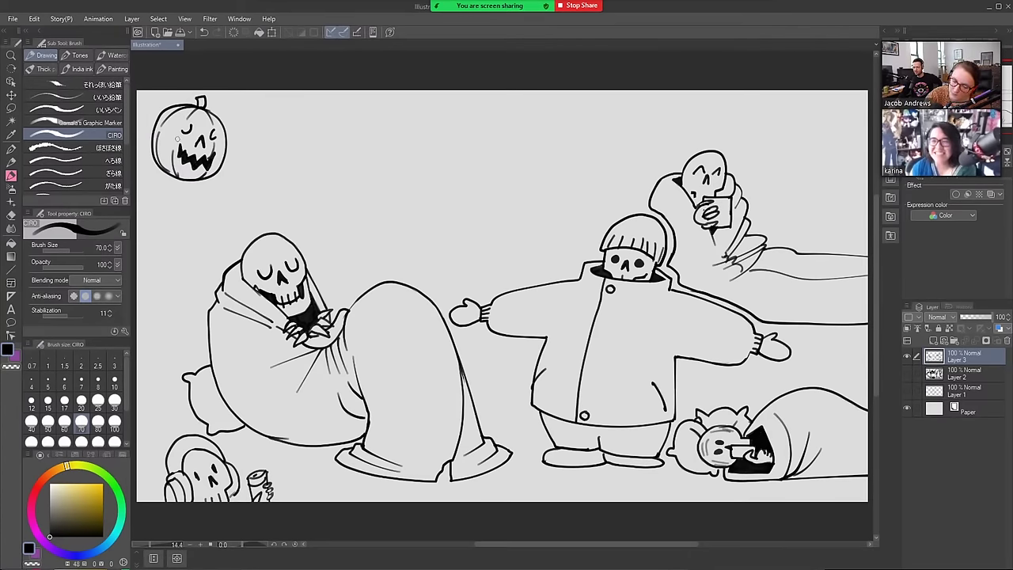
Begin a draped body below the pumpkin head with a long outer side line and a narrow pointed sleeve
{"action": "mouse_move", "coordinate": [162, 175]}
{"action": "left_mouse_down"}
{"action": "mouse_move", "coordinate": [146, 208]}
{"action": "mouse_move", "coordinate": [154, 350]}
{"action": "left_mouse_up"}
{"action": "key", "text": "ctrl+z"}
{"action": "mouse_move", "coordinate": [158, 168]}
{"action": "left_mouse_down"}
{"action": "mouse_move", "coordinate": [147, 237]}
{"action": "mouse_move", "coordinate": [162, 347]}
{"action": "left_mouse_up"}
{"action": "left_click_drag", "start_coordinate": [200, 186], "coordinate": [229, 227]}
{"action": "key", "text": "ctrl+z"}
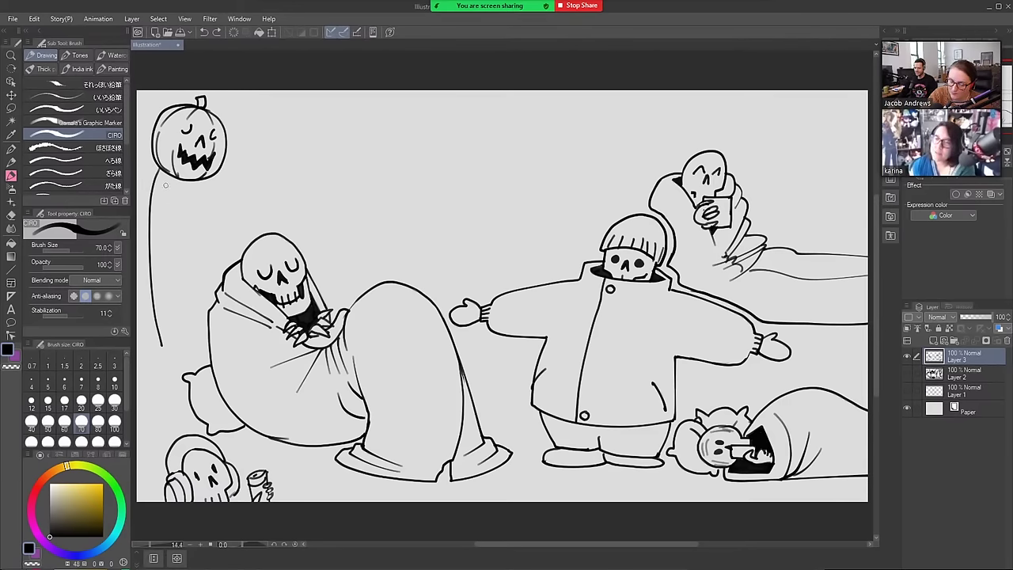
{"action": "mouse_move", "coordinate": [157, 190]}
{"action": "left_mouse_down"}
{"action": "mouse_move", "coordinate": [152, 233]}
{"action": "mouse_move", "coordinate": [167, 309]}
{"action": "mouse_move", "coordinate": [176, 202]}
{"action": "mouse_move", "coordinate": [182, 284]}
{"action": "mouse_move", "coordinate": [166, 310]}
{"action": "left_mouse_up"}
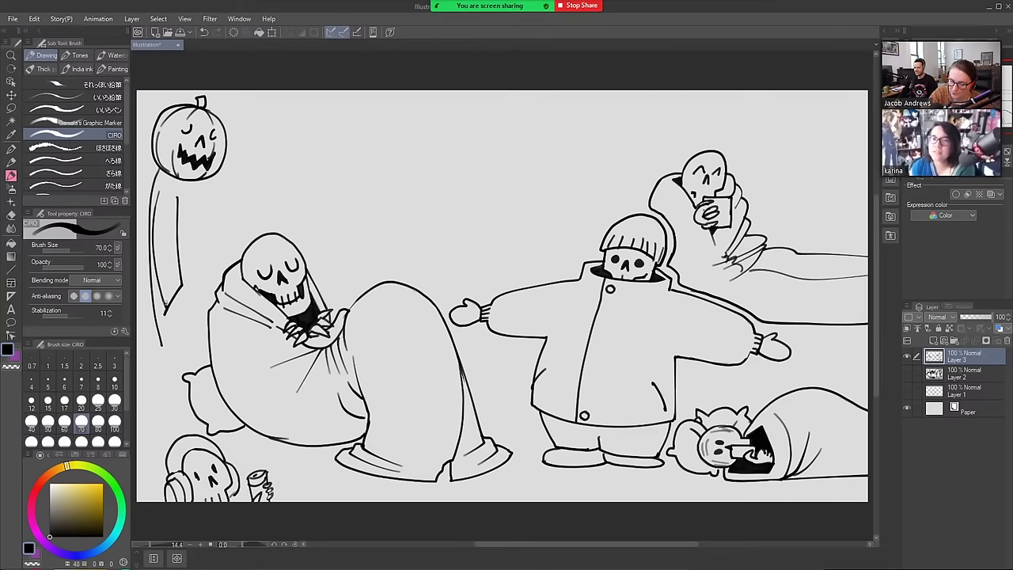
Draw the pumpkin figure's other body side and second sleeve as long lines hanging towards the seated skeleton's shoulder
{"action": "left_click_drag", "start_coordinate": [192, 181], "coordinate": [213, 261]}
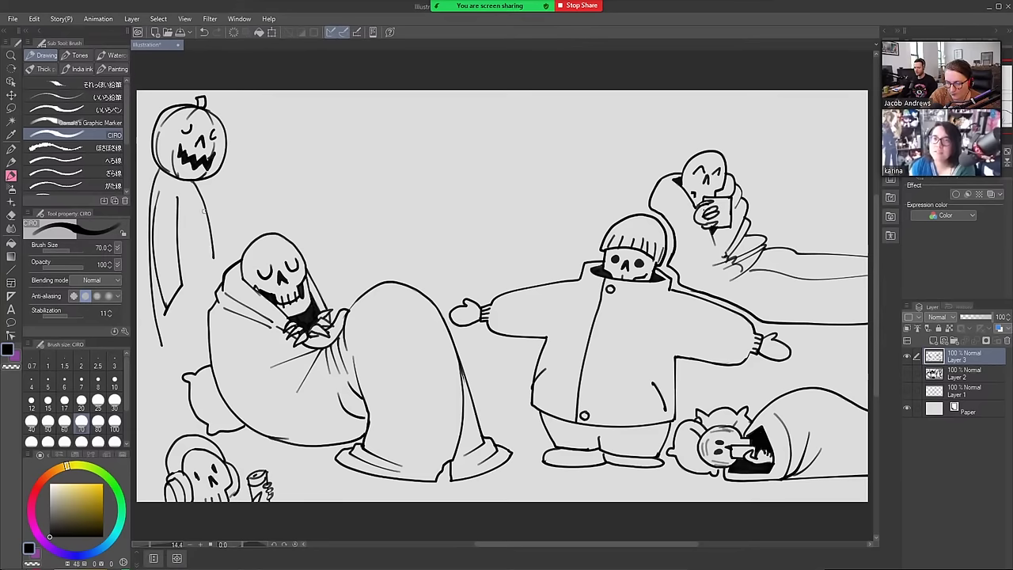
{"action": "key", "text": "ctrl+z"}
{"action": "left_click_drag", "start_coordinate": [192, 181], "coordinate": [193, 272]}
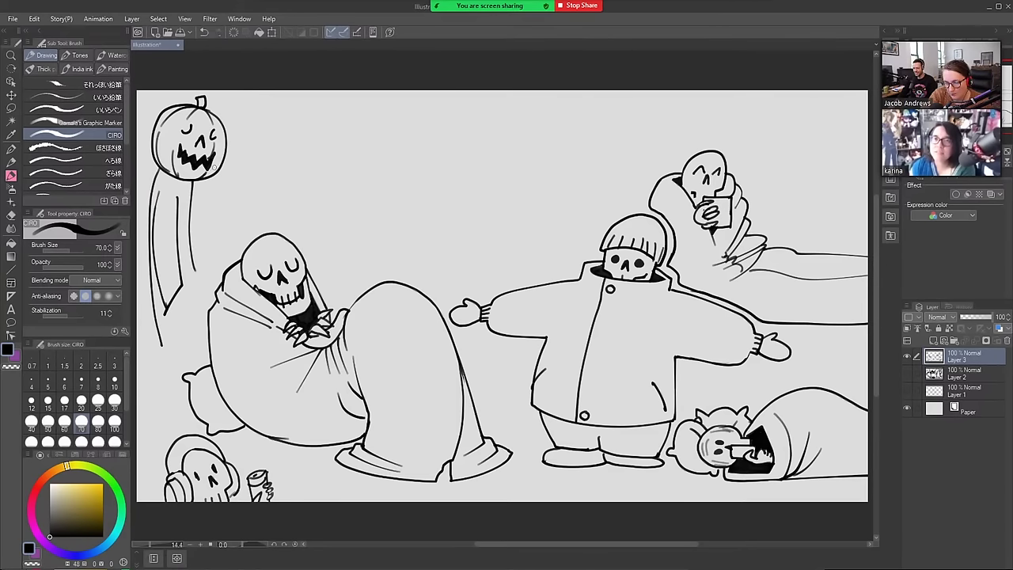
{"action": "left_click_drag", "start_coordinate": [207, 179], "coordinate": [202, 280]}
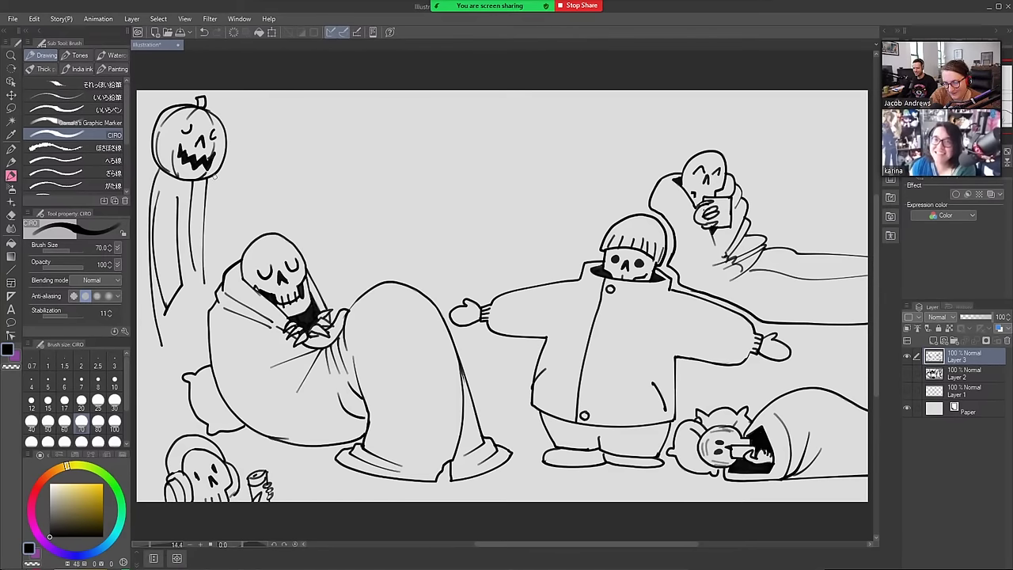
{"action": "left_click_drag", "start_coordinate": [214, 177], "coordinate": [209, 291]}
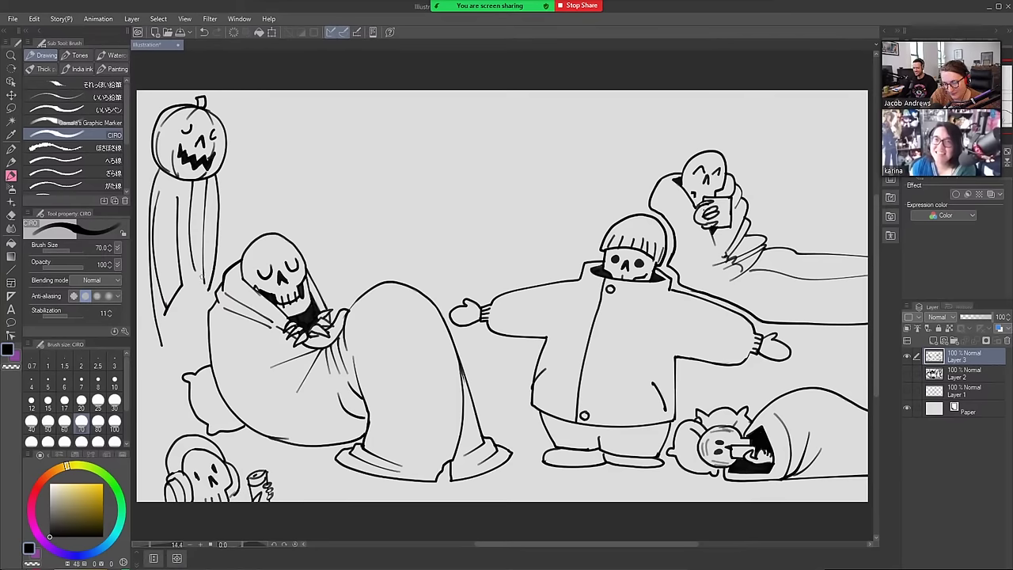
Erase the pumpkin figure's short inner body line and replace it with a longer one that curves into a hem
{"action": "key", "text": "e"}
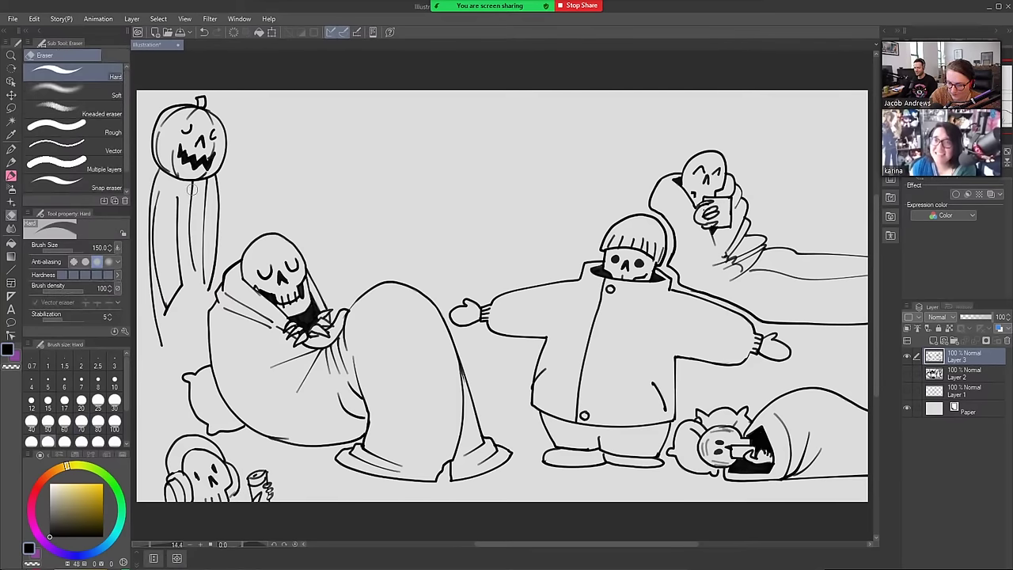
{"action": "left_click_drag", "start_coordinate": [193, 185], "coordinate": [193, 276]}
{"action": "key", "text": "b"}
{"action": "left_click_drag", "start_coordinate": [192, 180], "coordinate": [203, 348]}
{"action": "key", "text": "ctrl+z"}
{"action": "mouse_move", "coordinate": [193, 178]}
{"action": "left_mouse_down"}
{"action": "mouse_move", "coordinate": [204, 362]}
{"action": "mouse_move", "coordinate": [151, 367]}
{"action": "left_mouse_up"}
Replace the pumpkin figure's outer side line with a wider robe edge down to the hem, and touch up the opposite sleeve
{"action": "key", "text": "e"}
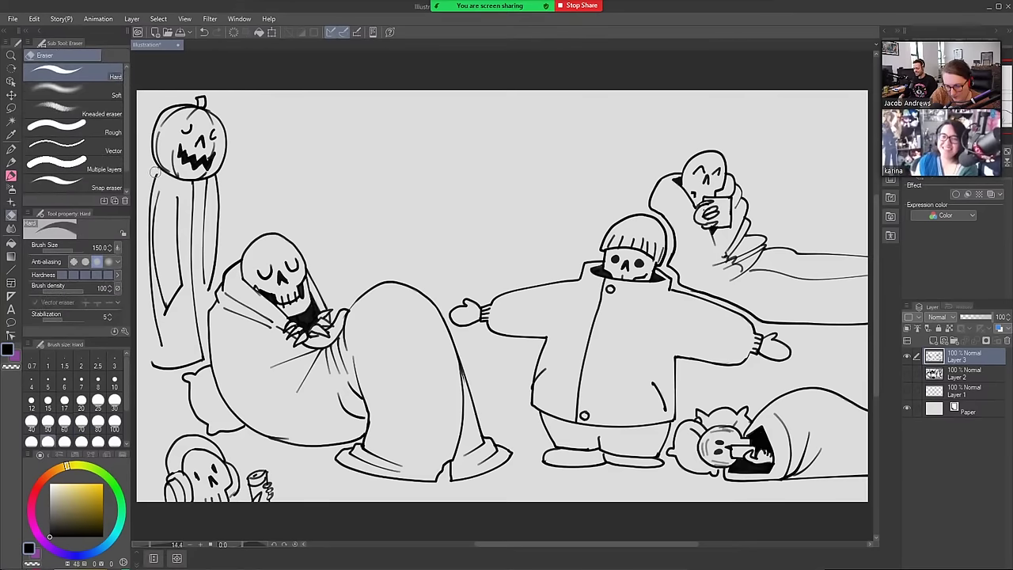
{"action": "mouse_move", "coordinate": [159, 173]}
{"action": "left_mouse_down"}
{"action": "mouse_move", "coordinate": [149, 275]}
{"action": "mouse_move", "coordinate": [158, 171]}
{"action": "mouse_move", "coordinate": [146, 259]}
{"action": "mouse_move", "coordinate": [148, 239]}
{"action": "mouse_move", "coordinate": [163, 345]}
{"action": "left_mouse_up"}
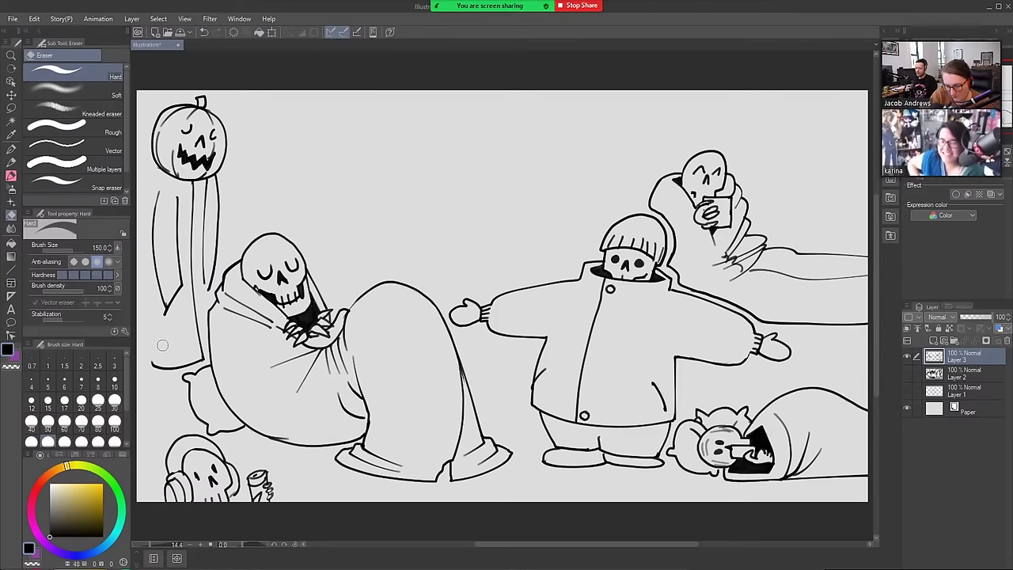
{"action": "key", "text": "b"}
{"action": "mouse_move", "coordinate": [156, 165]}
{"action": "left_mouse_down"}
{"action": "mouse_move", "coordinate": [142, 365]}
{"action": "mouse_move", "coordinate": [175, 366]}
{"action": "left_mouse_up"}
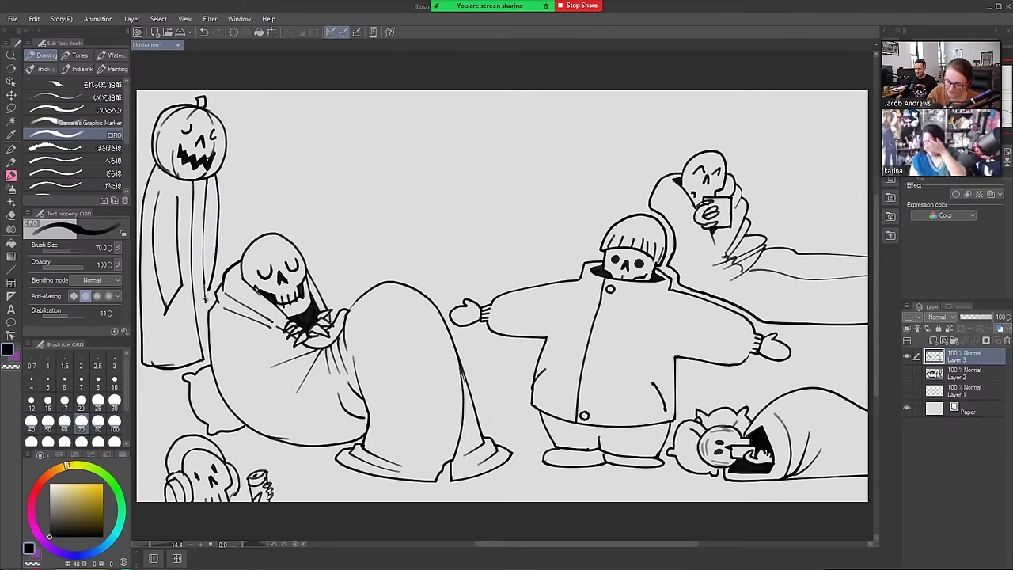
{"action": "left_click_drag", "start_coordinate": [211, 191], "coordinate": [204, 302]}
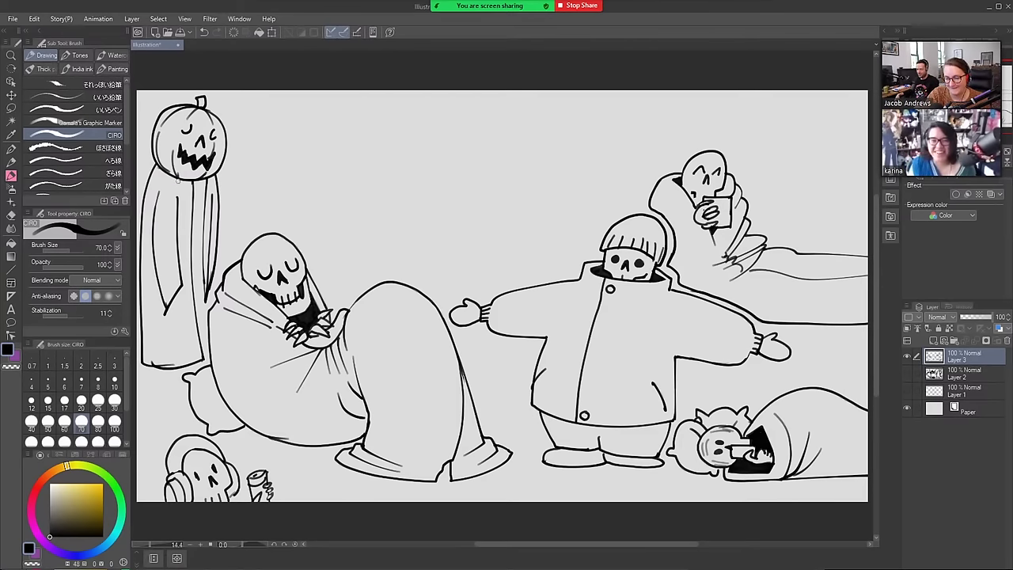
Draw lapels and a front opening line on the pumpkin figure's coat, and add a short trouser leg below the hem
{"action": "mouse_move", "coordinate": [179, 181]}
{"action": "left_mouse_down"}
{"action": "mouse_move", "coordinate": [192, 255]}
{"action": "mouse_move", "coordinate": [207, 170]}
{"action": "left_mouse_up"}
{"action": "key", "text": "e"}
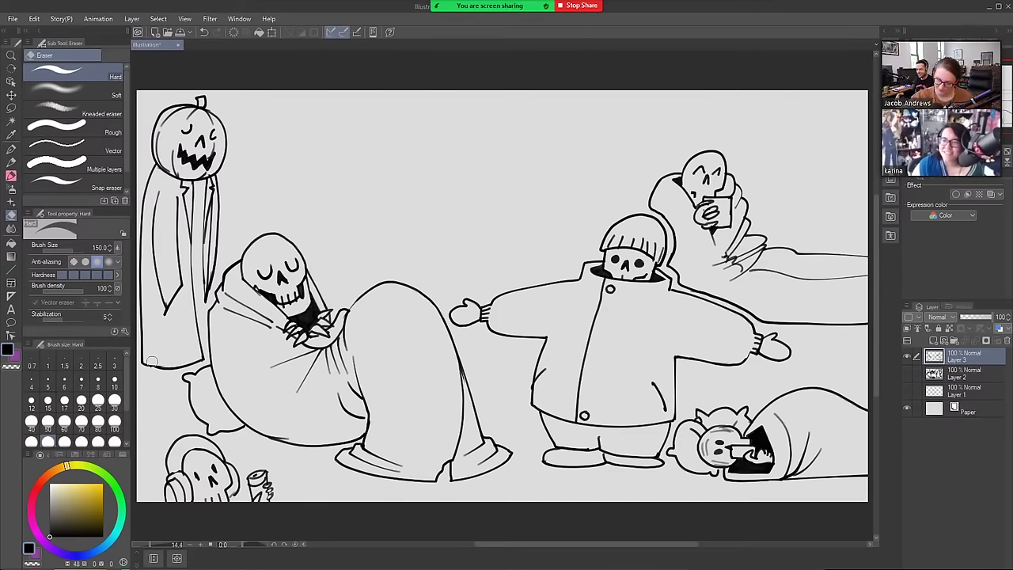
{"action": "key", "text": "b"}
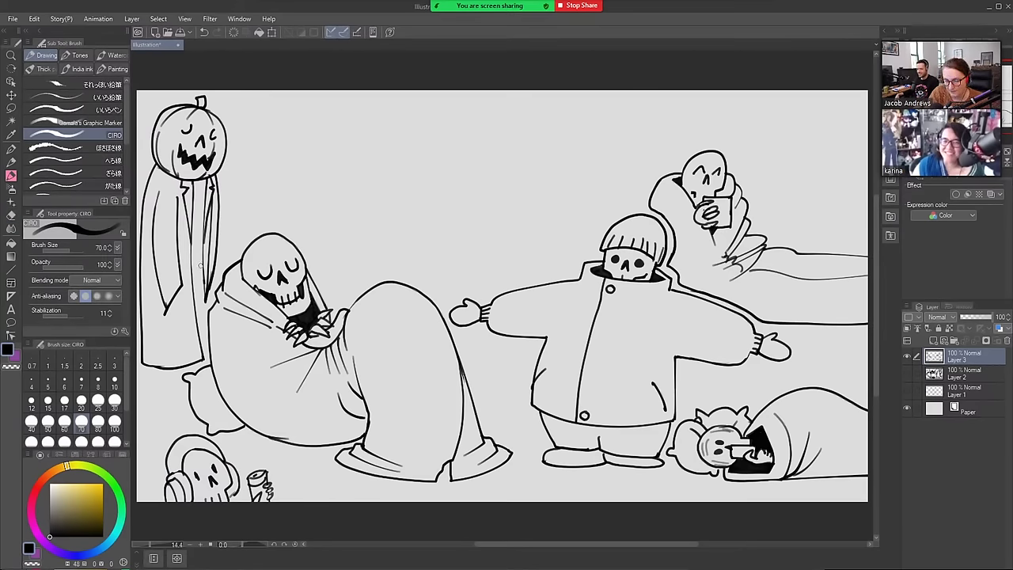
{"action": "mouse_move", "coordinate": [153, 367]}
{"action": "left_mouse_down"}
{"action": "mouse_move", "coordinate": [153, 391]}
{"action": "mouse_move", "coordinate": [181, 390]}
{"action": "mouse_move", "coordinate": [181, 364]}
{"action": "left_mouse_up"}
{"action": "left_click_drag", "start_coordinate": [204, 298], "coordinate": [207, 342]}
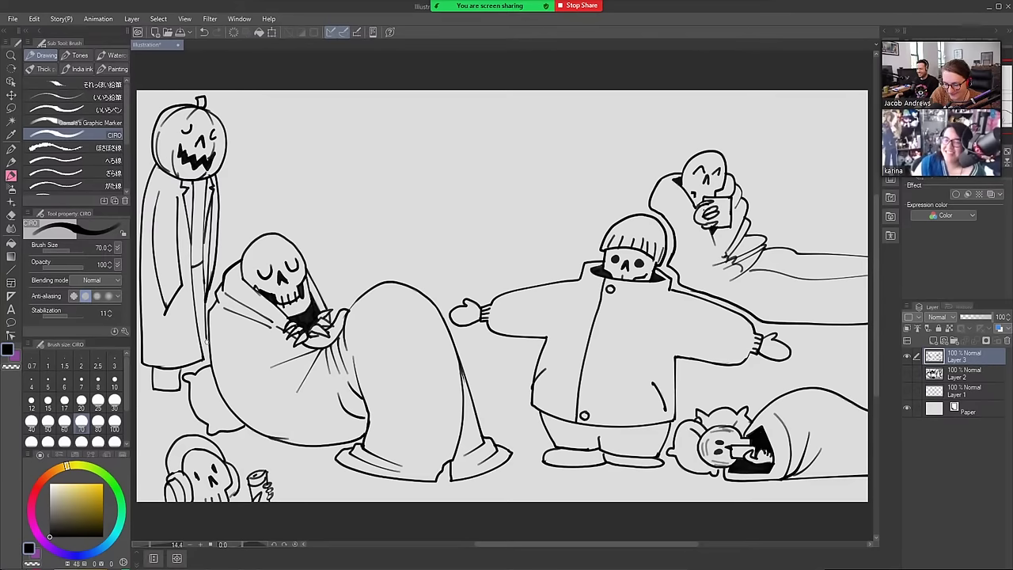
{"action": "key", "text": "ctrl+z"}
{"action": "left_click_drag", "start_coordinate": [203, 295], "coordinate": [201, 353]}
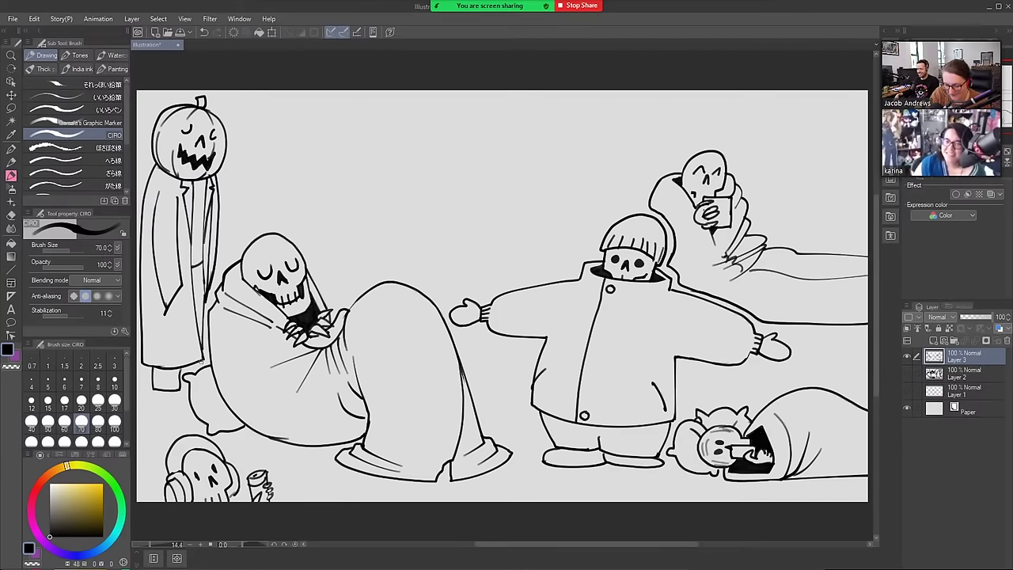
{"action": "mouse_move", "coordinate": [156, 390]}
{"action": "left_mouse_down"}
{"action": "mouse_move", "coordinate": [159, 407]}
{"action": "mouse_move", "coordinate": [178, 394]}
{"action": "mouse_move", "coordinate": [192, 404]}
{"action": "left_mouse_up"}
{"action": "key", "text": "ctrl+z"}
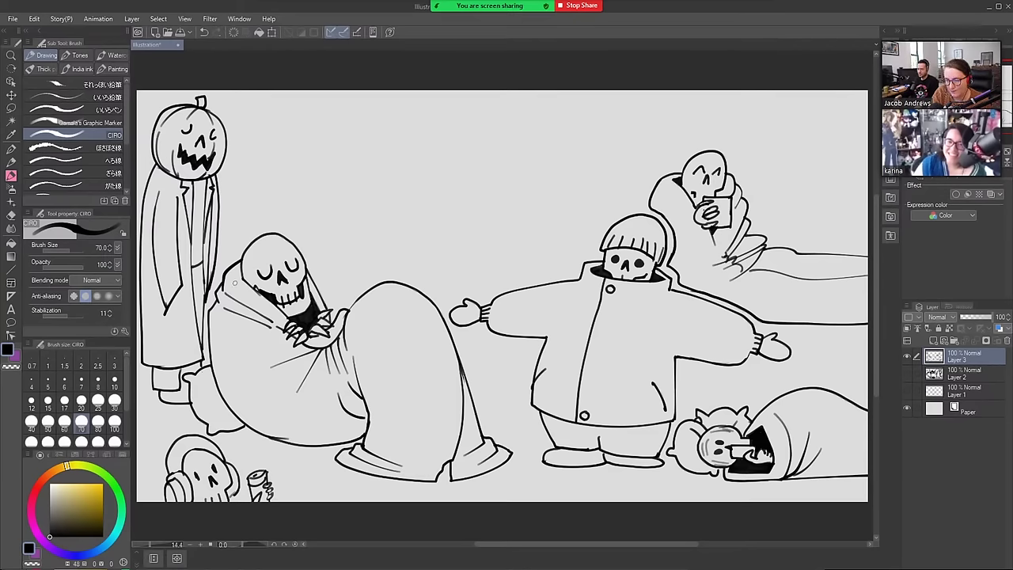
{"action": "key", "text": "ctrl+z"}
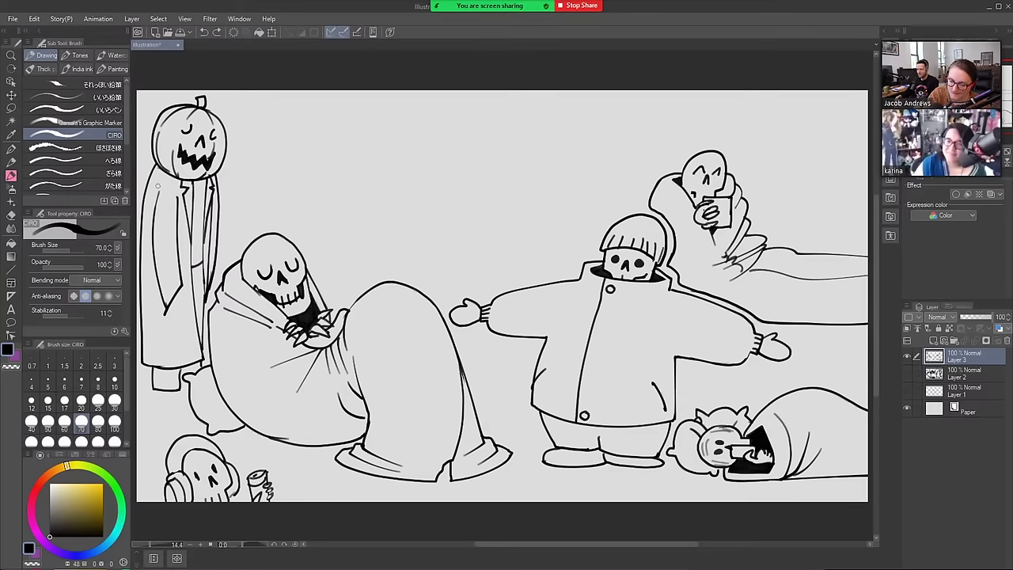
Add shoulder fold lines to the pumpkin figure's coat sleeve and reshape the opposite sleeve's shoulder with a slightly wider edge
{"action": "mouse_move", "coordinate": [156, 186]}
{"action": "left_mouse_down"}
{"action": "mouse_move", "coordinate": [151, 229]}
{"action": "mouse_move", "coordinate": [172, 197]}
{"action": "mouse_move", "coordinate": [170, 207]}
{"action": "left_mouse_up"}
{"action": "key", "text": "e"}
{"action": "key", "text": "b"}
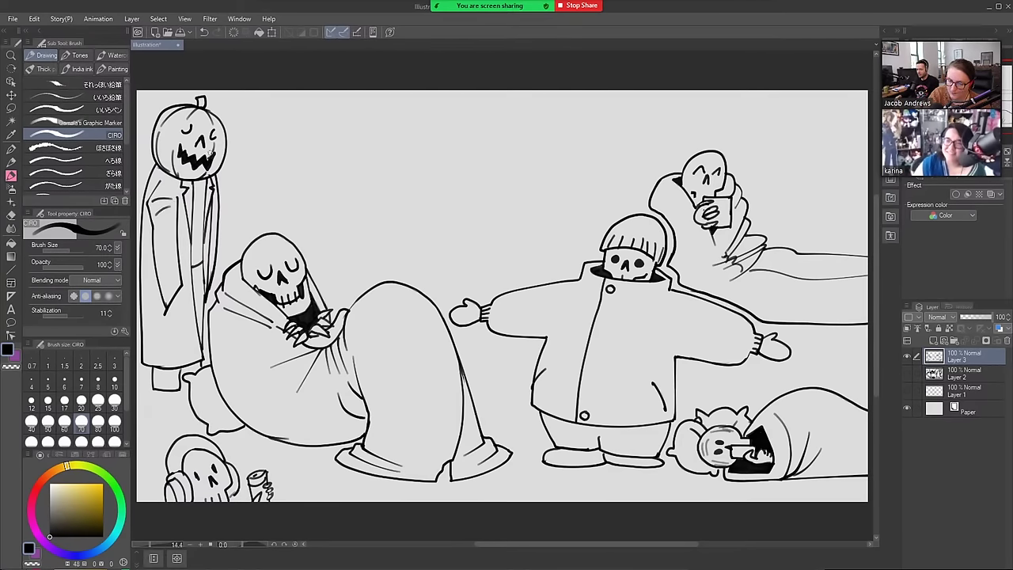
{"action": "key", "text": "e"}
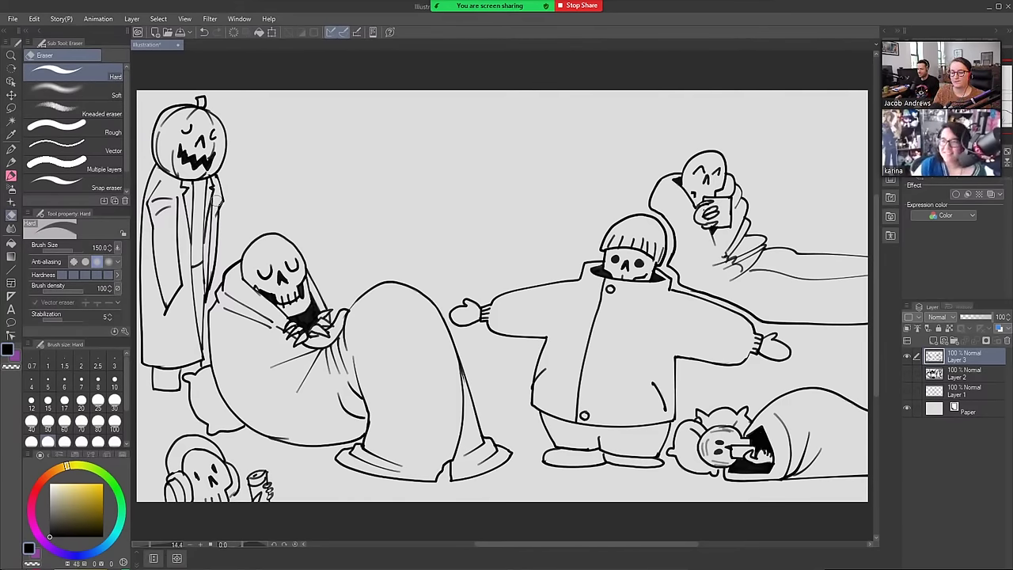
{"action": "key", "text": "b"}
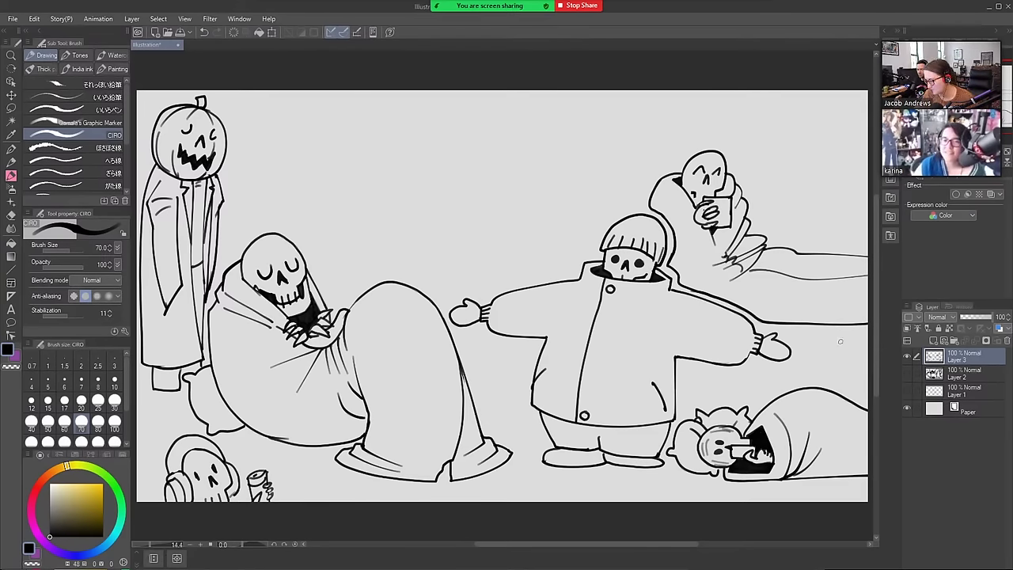
Draw a skull cut off by the canvas's side edge above the sleeping skeleton, with a long arm stretched towards the coat figure
{"action": "mouse_move", "coordinate": [866, 333]}
{"action": "left_mouse_down"}
{"action": "mouse_move", "coordinate": [844, 345]}
{"action": "mouse_move", "coordinate": [846, 375]}
{"action": "mouse_move", "coordinate": [866, 368]}
{"action": "mouse_move", "coordinate": [860, 342]}
{"action": "mouse_move", "coordinate": [866, 353]}
{"action": "left_mouse_up"}
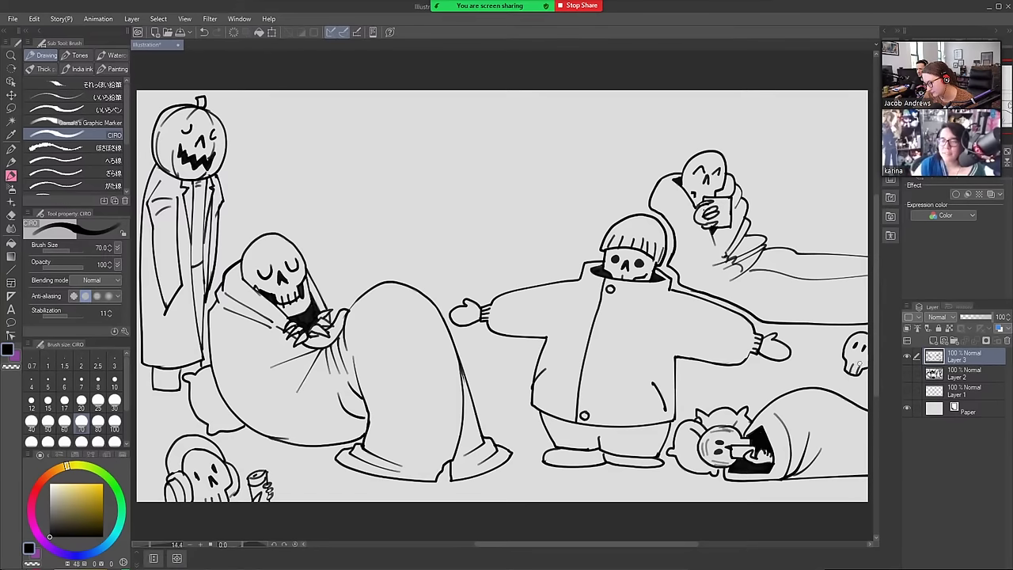
{"action": "mouse_move", "coordinate": [845, 363]}
{"action": "left_mouse_down"}
{"action": "mouse_move", "coordinate": [771, 375]}
{"action": "mouse_move", "coordinate": [772, 391]}
{"action": "mouse_move", "coordinate": [834, 389]}
{"action": "mouse_move", "coordinate": [870, 403]}
{"action": "left_mouse_up"}
{"action": "key", "text": "ctrl+z"}
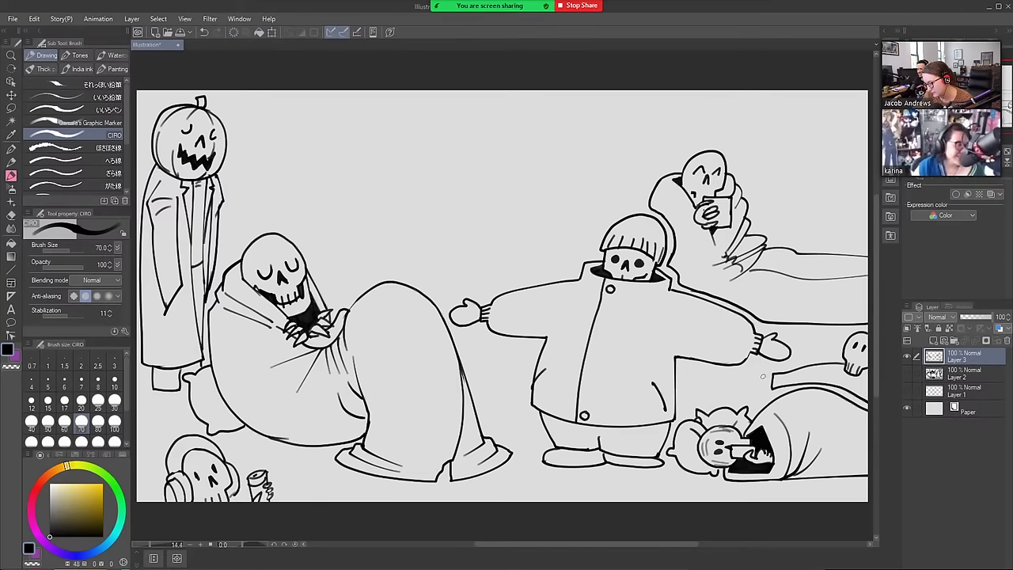
Draw a cup gripped by bony fingers at the end of the outstretched arm, and fill the neck below the skull black
{"action": "mouse_move", "coordinate": [762, 376]}
{"action": "left_mouse_down"}
{"action": "mouse_move", "coordinate": [745, 370]}
{"action": "mouse_move", "coordinate": [745, 393]}
{"action": "mouse_move", "coordinate": [766, 387]}
{"action": "left_mouse_up"}
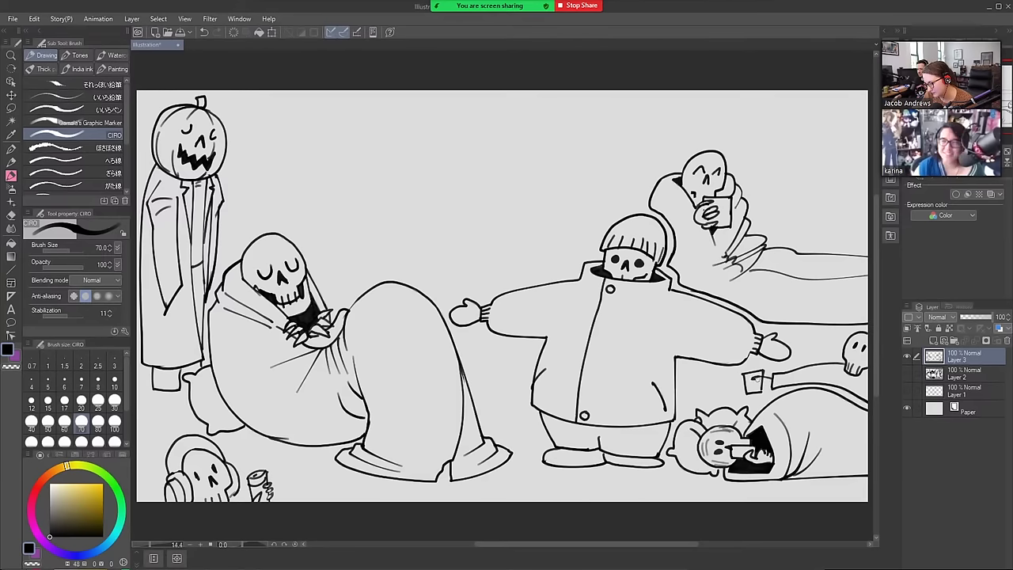
{"action": "key", "text": "e"}
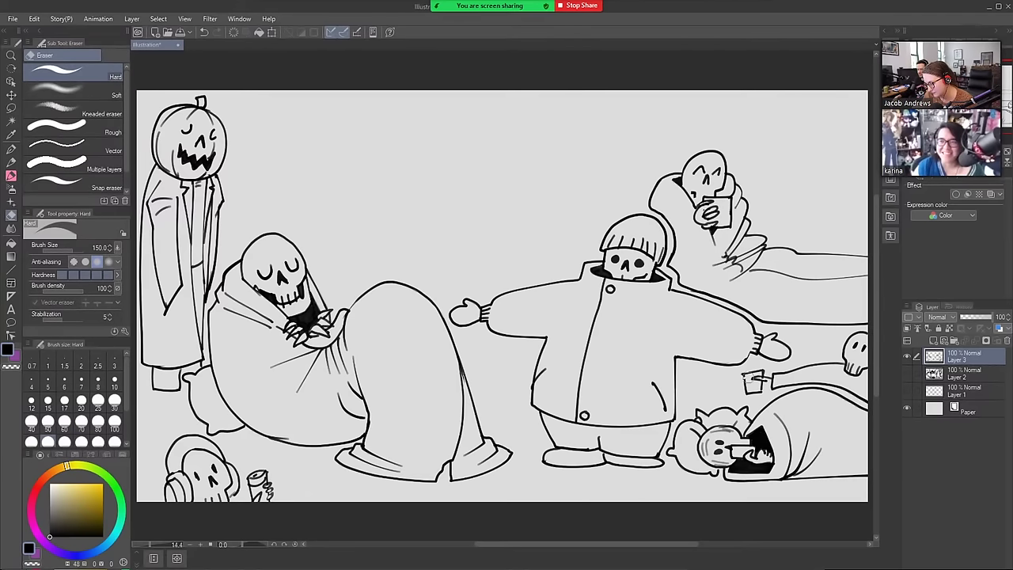
{"action": "mouse_move", "coordinate": [746, 379]}
{"action": "left_mouse_down"}
{"action": "mouse_move", "coordinate": [757, 384]}
{"action": "mouse_move", "coordinate": [740, 386]}
{"action": "mouse_move", "coordinate": [749, 389]}
{"action": "left_mouse_up"}
{"action": "key", "text": "b"}
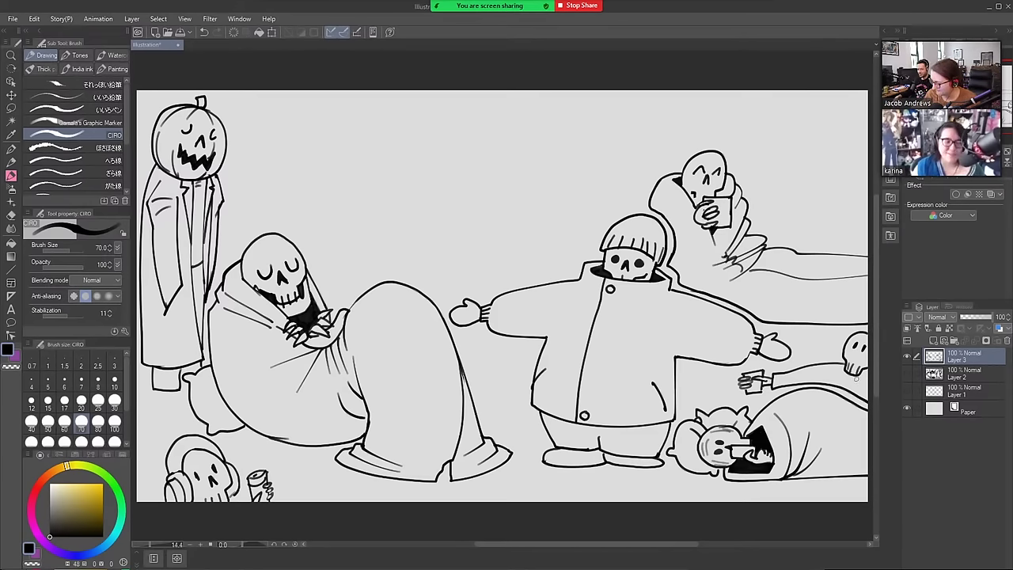
{"action": "mouse_move", "coordinate": [865, 369]}
{"action": "left_mouse_down"}
{"action": "mouse_move", "coordinate": [864, 381]}
{"action": "mouse_move", "coordinate": [867, 369]}
{"action": "left_mouse_up"}
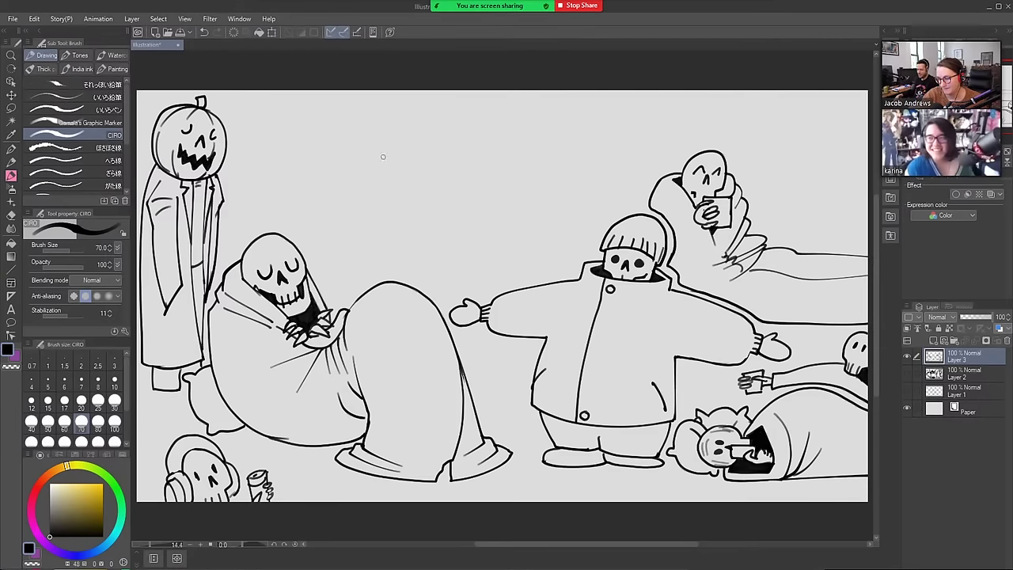
Draw a round skull with two oval eyes peeking above the canvas's lower edge, and add a shoe below the pumpkin figure's trouser leg
{"action": "mouse_move", "coordinate": [324, 208]}
{"action": "left_mouse_down"}
{"action": "mouse_move", "coordinate": [323, 193]}
{"action": "mouse_move", "coordinate": [367, 188]}
{"action": "mouse_move", "coordinate": [361, 221]}
{"action": "mouse_move", "coordinate": [347, 227]}
{"action": "mouse_move", "coordinate": [326, 200]}
{"action": "left_mouse_up"}
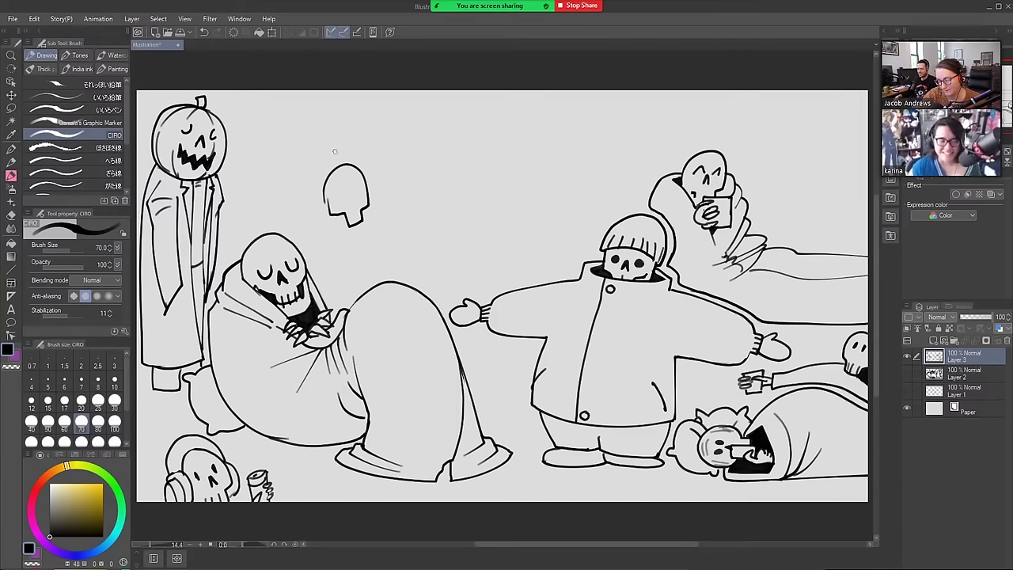
{"action": "key", "text": "ctrl+z"}
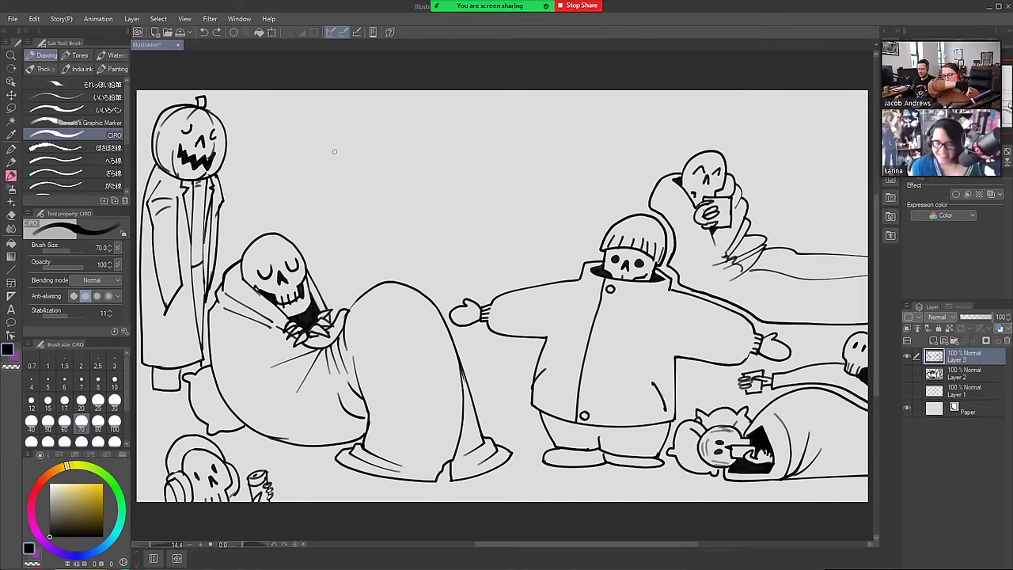
{"action": "mouse_move", "coordinate": [500, 501]}
{"action": "left_mouse_down"}
{"action": "mouse_move", "coordinate": [527, 473]}
{"action": "mouse_move", "coordinate": [557, 502]}
{"action": "mouse_move", "coordinate": [515, 493]}
{"action": "mouse_move", "coordinate": [538, 491]}
{"action": "left_mouse_up"}
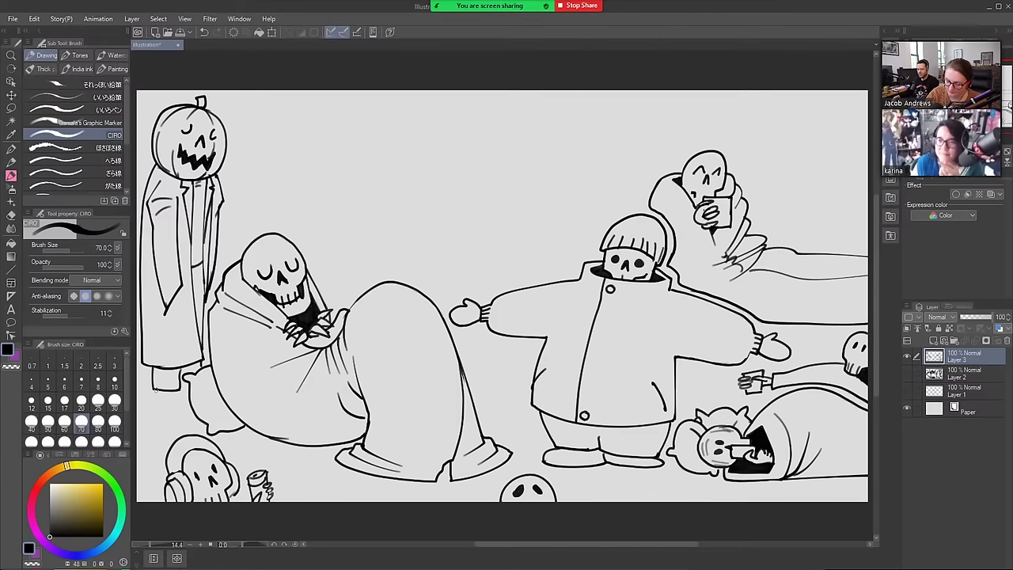
{"action": "mouse_move", "coordinate": [156, 388]}
{"action": "left_mouse_down"}
{"action": "mouse_move", "coordinate": [163, 401]}
{"action": "mouse_move", "coordinate": [153, 405]}
{"action": "mouse_move", "coordinate": [190, 402]}
{"action": "left_mouse_up"}
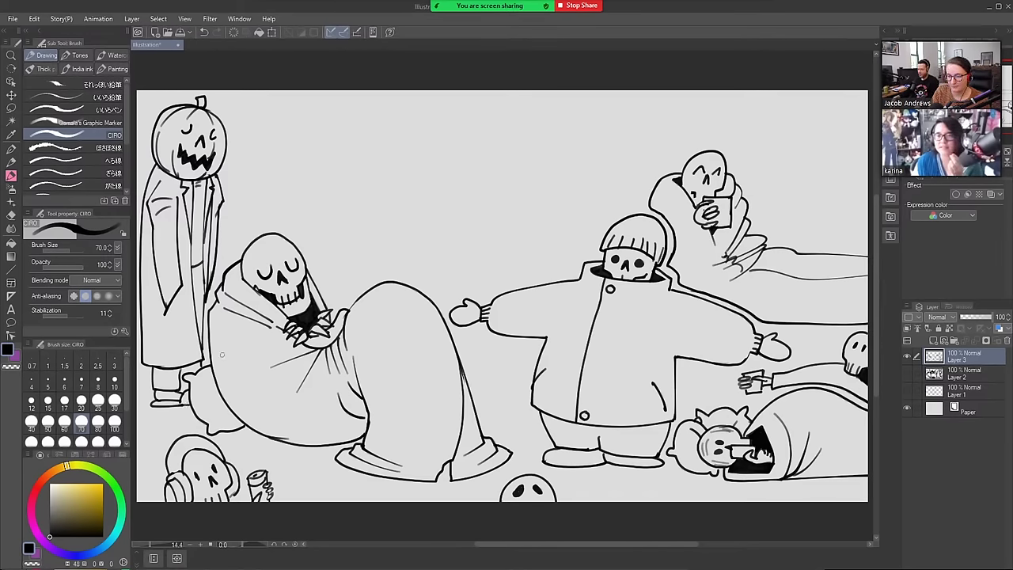
Erase the upper side of the large seated skeleton's cranium and redraw it as a smooth rounded curve down to the cheek
{"action": "key", "text": "e"}
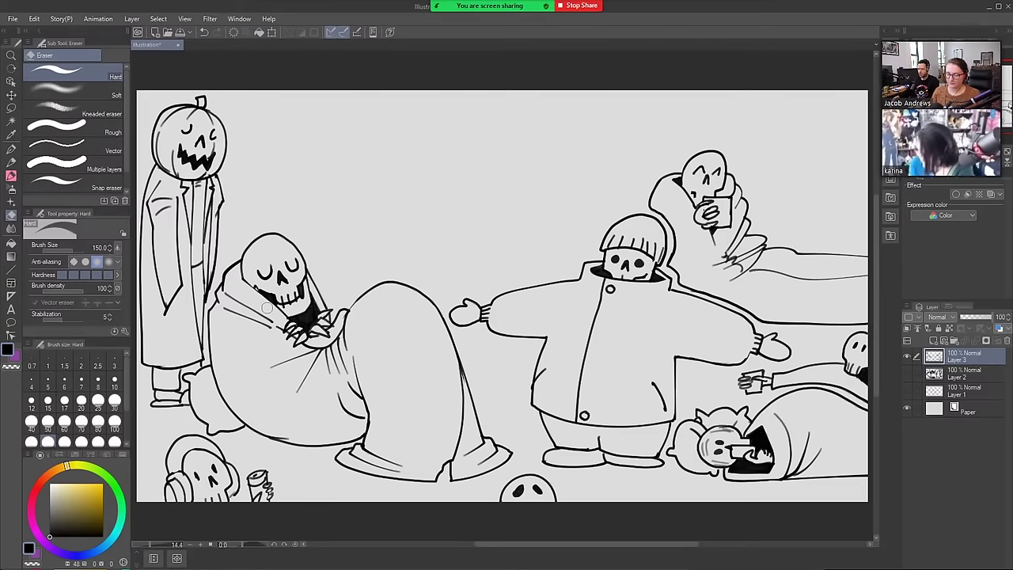
{"action": "key", "text": "b"}
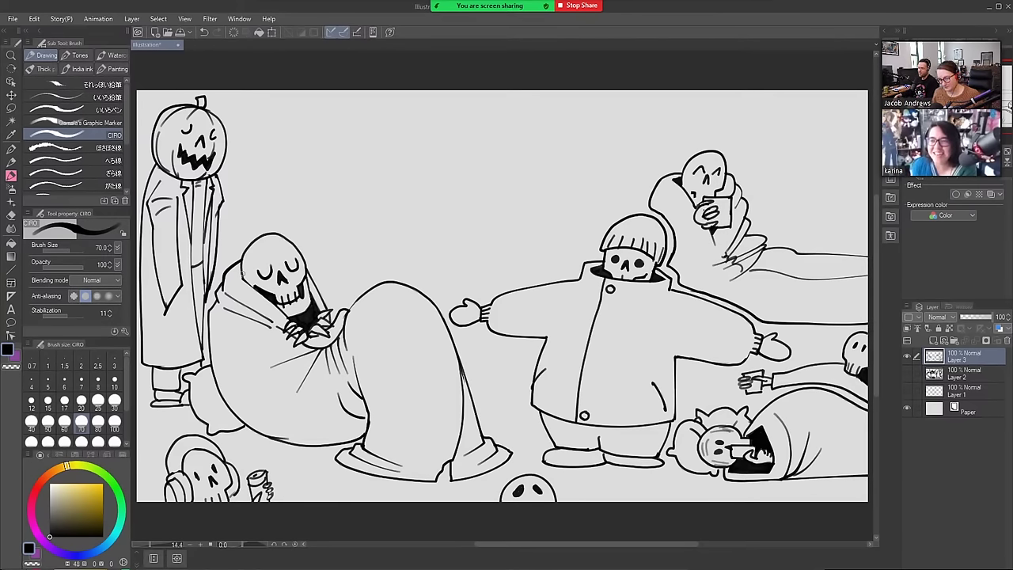
{"action": "key", "text": "e"}
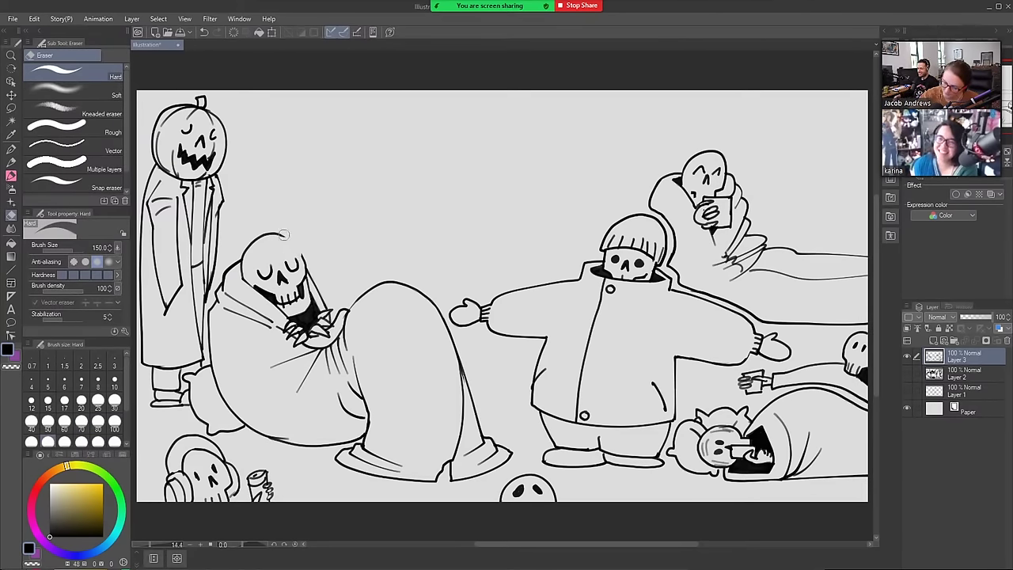
{"action": "key", "text": "b"}
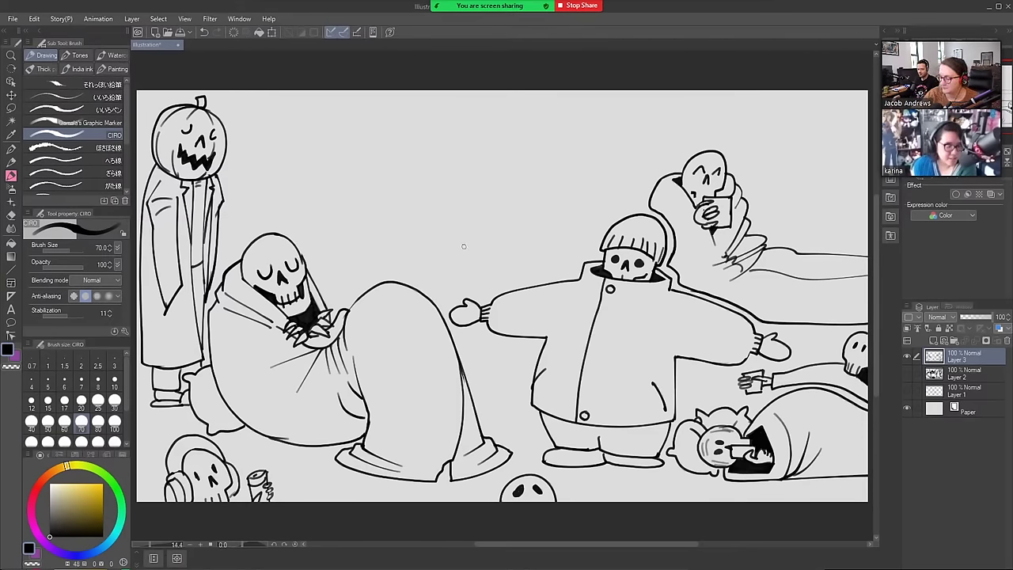
{"action": "key", "text": "e"}
{"action": "left_click_drag", "start_coordinate": [274, 236], "coordinate": [302, 266]}
{"action": "key", "text": "b"}
{"action": "mouse_move", "coordinate": [276, 234]}
{"action": "left_mouse_down"}
{"action": "mouse_move", "coordinate": [299, 249]}
{"action": "mouse_move", "coordinate": [305, 270]}
{"action": "left_mouse_up"}
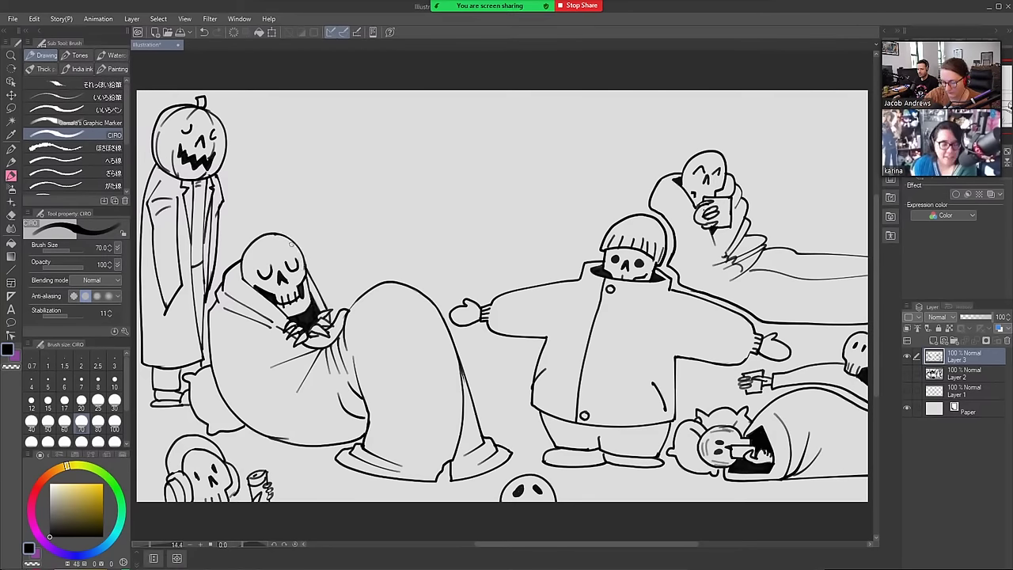
{"action": "key", "text": "ctrl+z"}
{"action": "left_click_drag", "start_coordinate": [275, 235], "coordinate": [301, 278]}
{"action": "key", "text": "ctrl+z"}
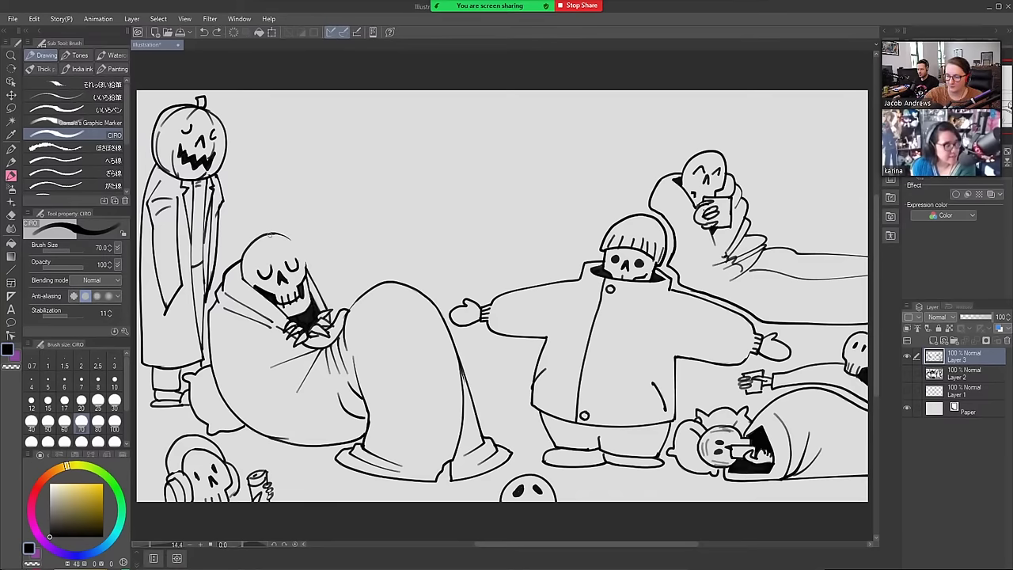
{"action": "left_click_drag", "start_coordinate": [270, 234], "coordinate": [299, 272]}
{"action": "key", "text": "ctrl+z"}
{"action": "mouse_move", "coordinate": [267, 233]}
{"action": "left_mouse_down"}
{"action": "mouse_move", "coordinate": [304, 250]}
{"action": "mouse_move", "coordinate": [308, 277]}
{"action": "left_mouse_up"}
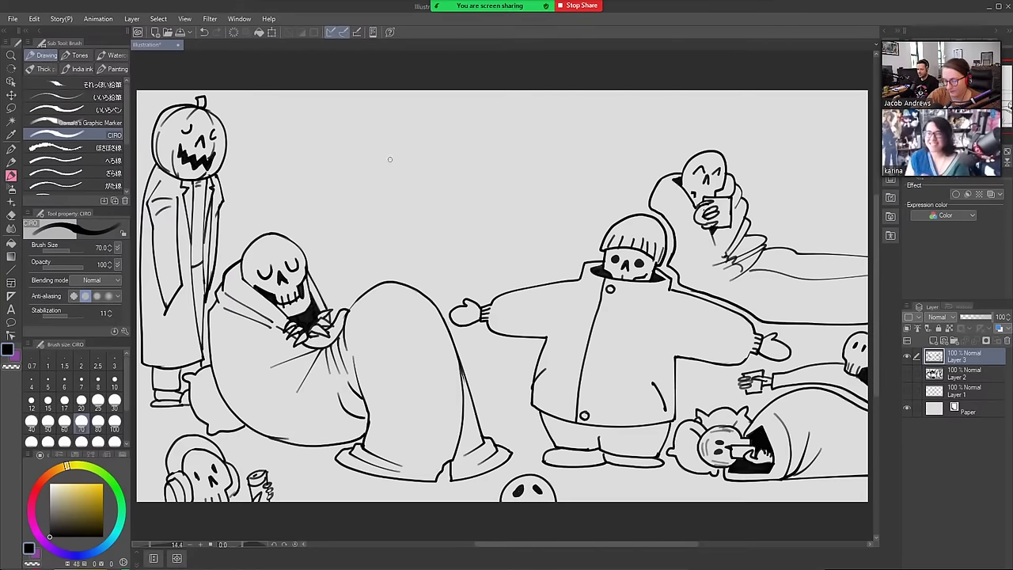
Draw a small skull with two eyes and a toothed jaw in the empty background above the large skeleton's knees
{"action": "mouse_move", "coordinate": [354, 148]}
{"action": "left_mouse_down"}
{"action": "mouse_move", "coordinate": [367, 117]}
{"action": "mouse_move", "coordinate": [394, 115]}
{"action": "mouse_move", "coordinate": [402, 141]}
{"action": "left_mouse_up"}
{"action": "key", "text": "ctrl+z"}
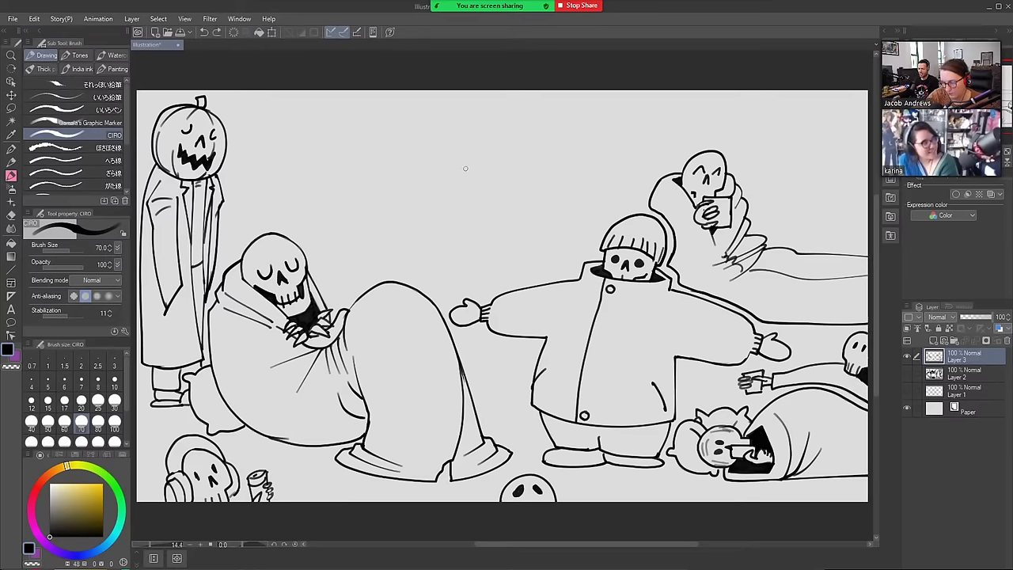
{"action": "mouse_move", "coordinate": [488, 180]}
{"action": "left_mouse_down"}
{"action": "mouse_move", "coordinate": [483, 168]}
{"action": "mouse_move", "coordinate": [465, 187]}
{"action": "mouse_move", "coordinate": [470, 198]}
{"action": "mouse_move", "coordinate": [488, 184]}
{"action": "mouse_move", "coordinate": [467, 205]}
{"action": "mouse_move", "coordinate": [487, 190]}
{"action": "mouse_move", "coordinate": [480, 177]}
{"action": "left_mouse_up"}
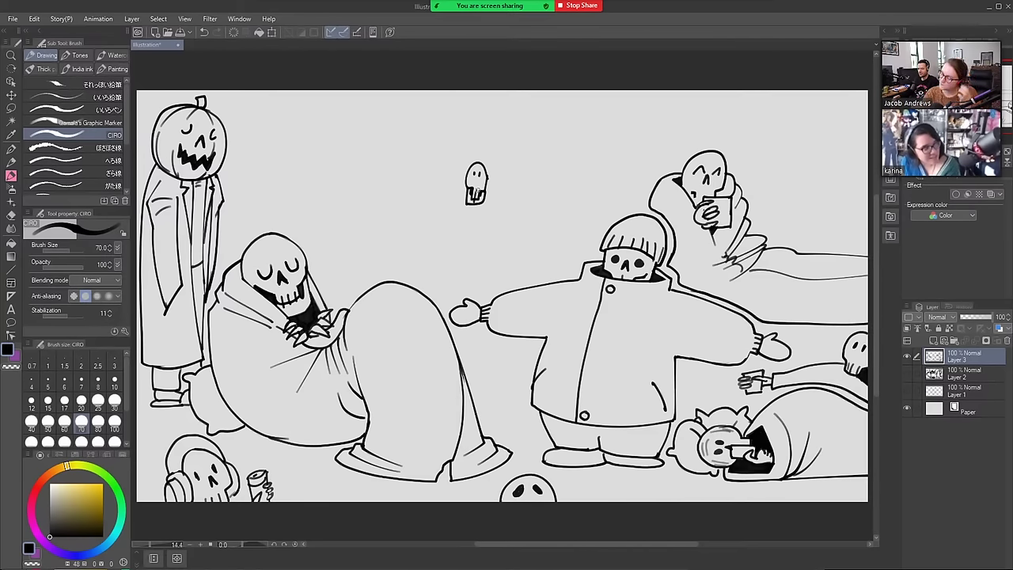
Draw a seated body under the small skull with a rounded back, a folded arm and a bent leg, and clean up its lines
{"action": "mouse_move", "coordinate": [467, 198]}
{"action": "left_mouse_down"}
{"action": "mouse_move", "coordinate": [449, 205]}
{"action": "mouse_move", "coordinate": [433, 184]}
{"action": "mouse_move", "coordinate": [415, 195]}
{"action": "mouse_move", "coordinate": [427, 212]}
{"action": "left_mouse_up"}
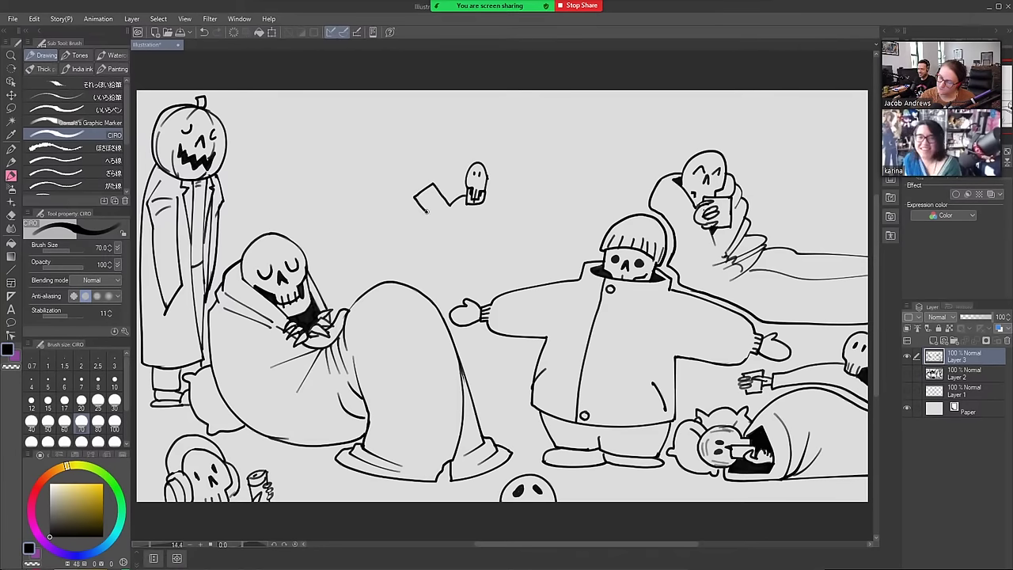
{"action": "key", "text": "ctrl+z"}
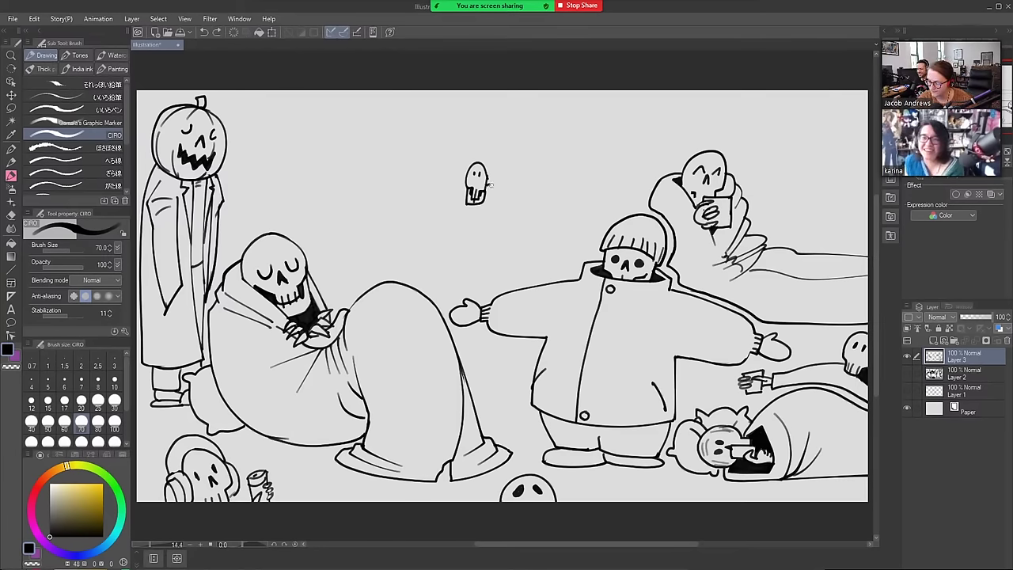
{"action": "mouse_move", "coordinate": [487, 184]}
{"action": "left_mouse_down"}
{"action": "mouse_move", "coordinate": [492, 224]}
{"action": "mouse_move", "coordinate": [462, 212]}
{"action": "mouse_move", "coordinate": [471, 205]}
{"action": "mouse_move", "coordinate": [445, 227]}
{"action": "mouse_move", "coordinate": [479, 227]}
{"action": "mouse_move", "coordinate": [418, 237]}
{"action": "mouse_move", "coordinate": [421, 260]}
{"action": "mouse_move", "coordinate": [444, 259]}
{"action": "mouse_move", "coordinate": [448, 243]}
{"action": "mouse_move", "coordinate": [482, 228]}
{"action": "left_mouse_up"}
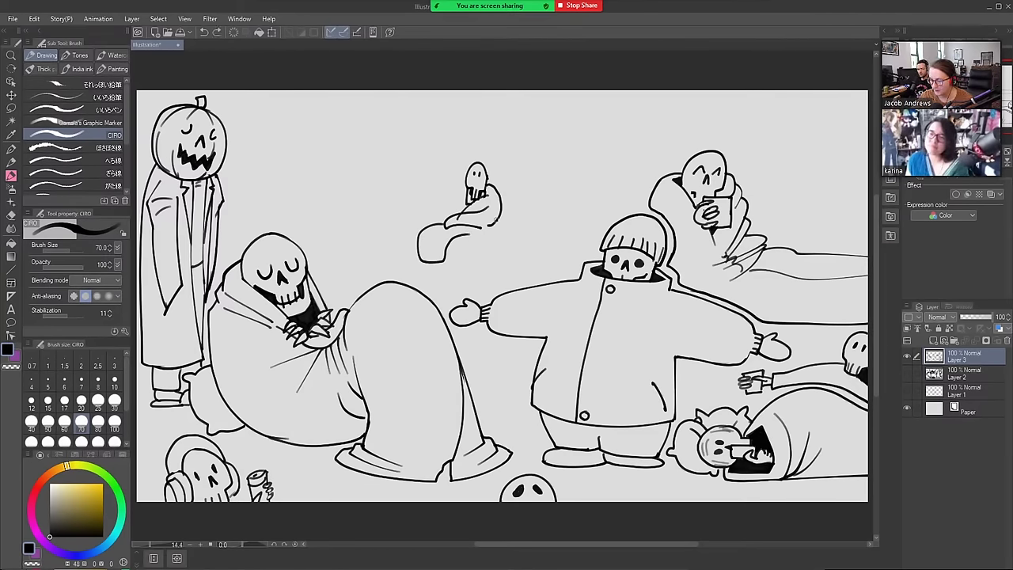
{"action": "key", "text": "e"}
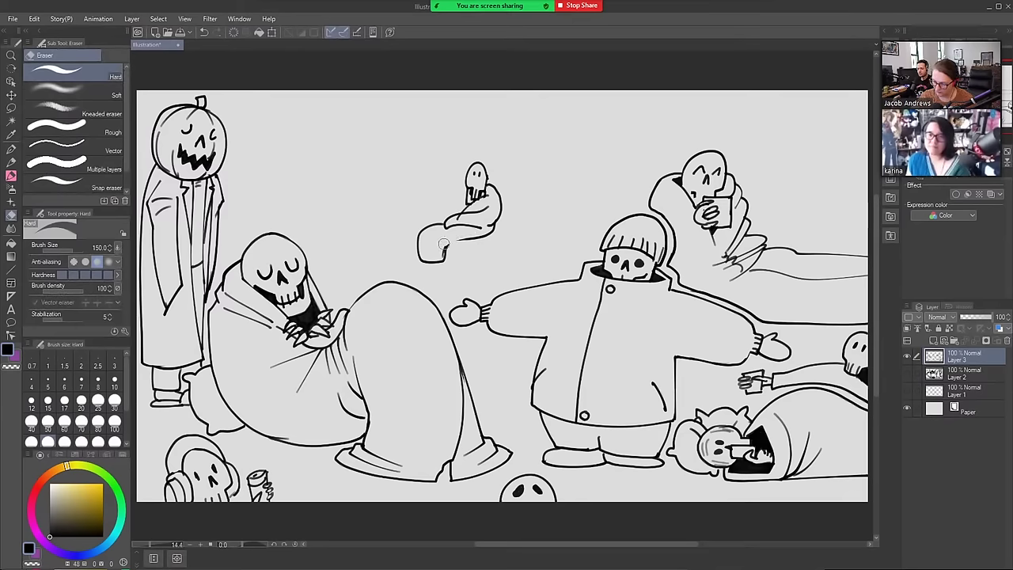
{"action": "key", "text": "b"}
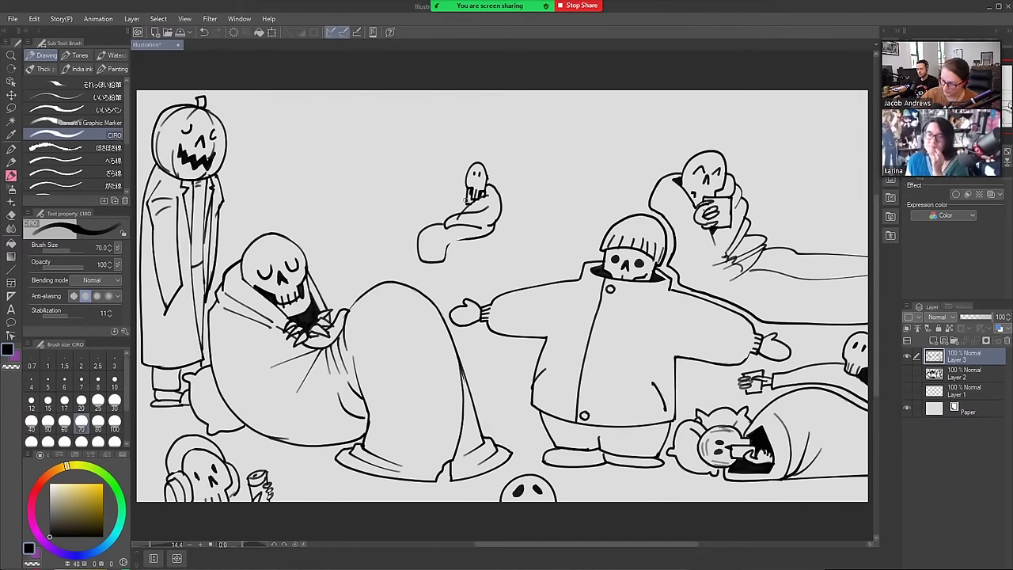
Give the small seated skeleton a raised waving arm with spread fingers, and draw a tall pointed chair back behind it
{"action": "mouse_move", "coordinate": [466, 200]}
{"action": "left_mouse_down"}
{"action": "mouse_move", "coordinate": [456, 212]}
{"action": "mouse_move", "coordinate": [417, 179]}
{"action": "mouse_move", "coordinate": [424, 209]}
{"action": "mouse_move", "coordinate": [451, 204]}
{"action": "mouse_move", "coordinate": [422, 154]}
{"action": "mouse_move", "coordinate": [410, 164]}
{"action": "left_mouse_up"}
{"action": "left_click_drag", "start_coordinate": [421, 182], "coordinate": [413, 167]}
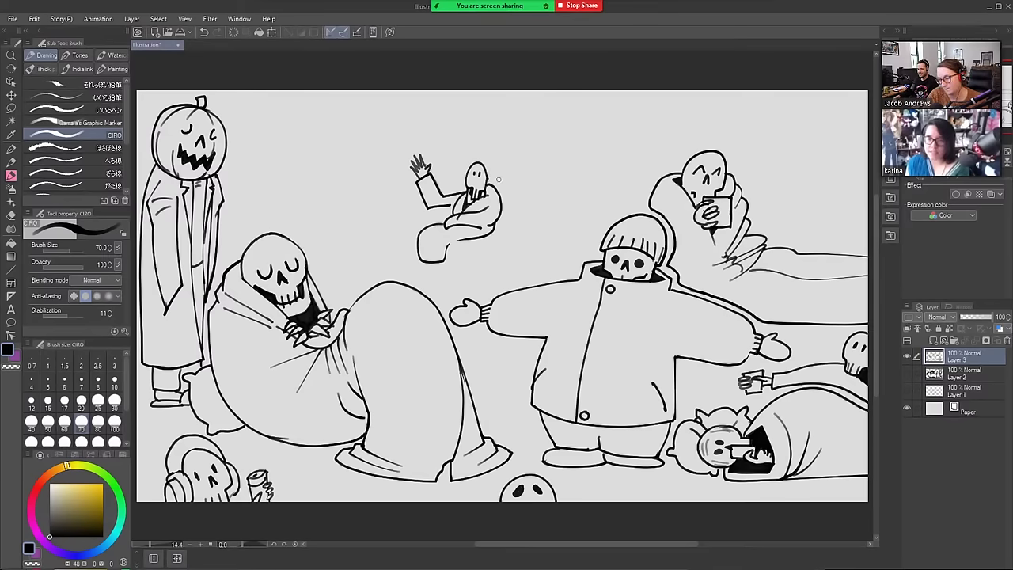
{"action": "left_click_drag", "start_coordinate": [502, 174], "coordinate": [493, 195]}
{"action": "mouse_move", "coordinate": [512, 156]}
{"action": "left_mouse_down"}
{"action": "mouse_move", "coordinate": [498, 241]}
{"action": "mouse_move", "coordinate": [491, 232]}
{"action": "mouse_move", "coordinate": [500, 231]}
{"action": "left_mouse_up"}
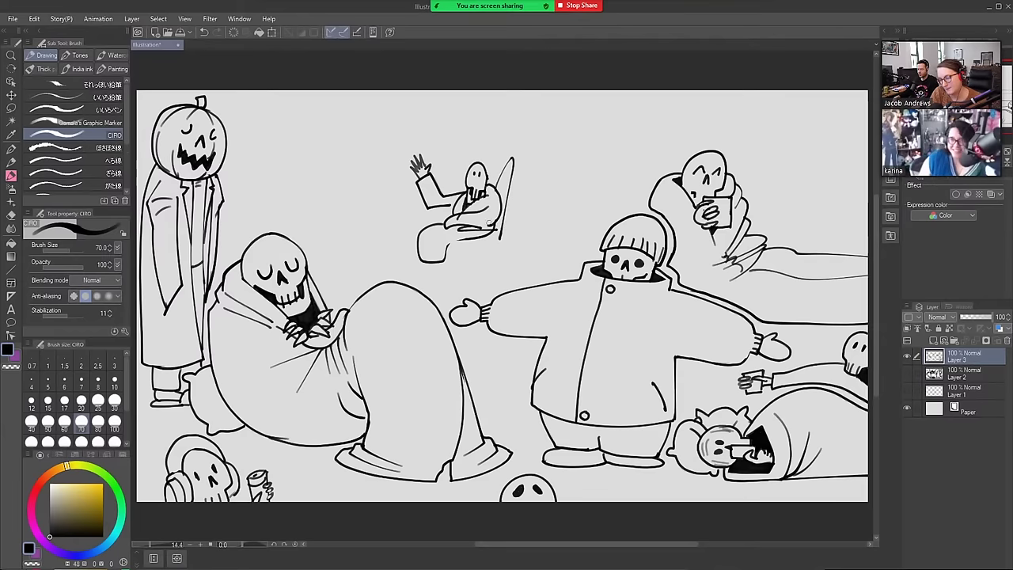
Draw the seat edge and splayed legs of the chair, and add the small skeleton's feet and trouser folds
{"action": "key", "text": "e"}
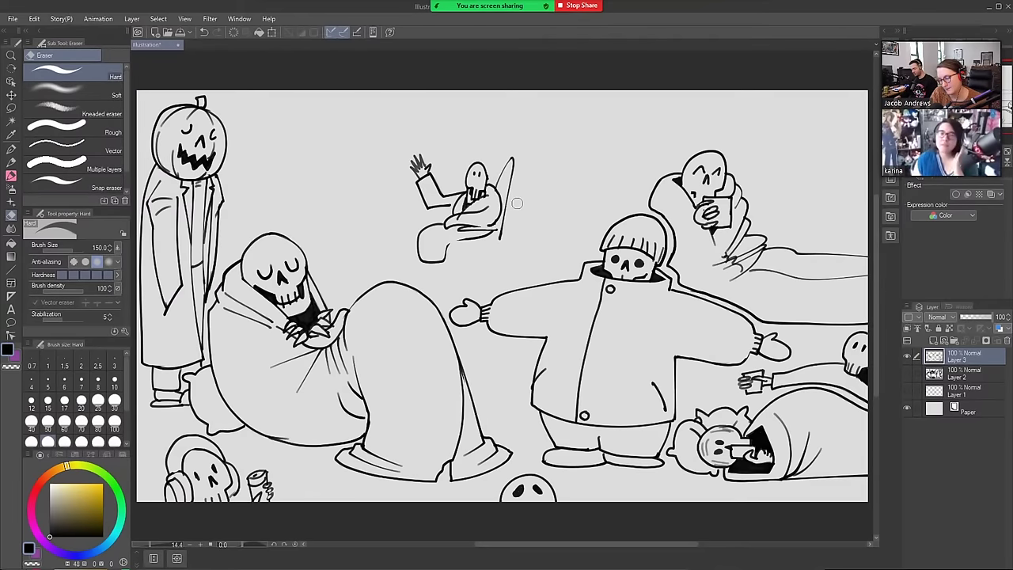
{"action": "key", "text": "b"}
{"action": "mouse_move", "coordinate": [498, 239]}
{"action": "left_mouse_down"}
{"action": "mouse_move", "coordinate": [451, 246]}
{"action": "mouse_move", "coordinate": [416, 269]}
{"action": "mouse_move", "coordinate": [426, 275]}
{"action": "left_mouse_up"}
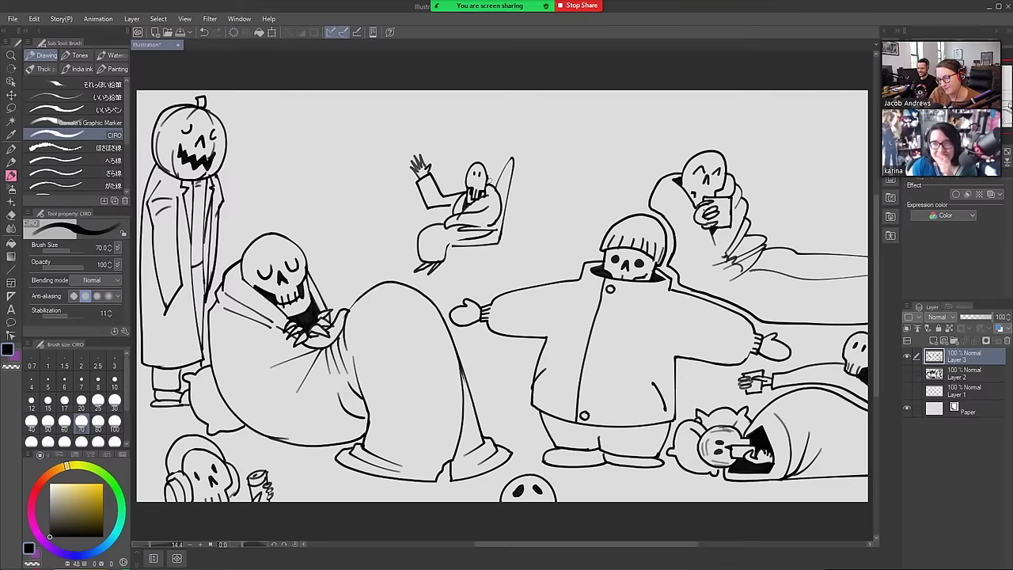
{"action": "mouse_move", "coordinate": [440, 225]}
{"action": "left_mouse_down"}
{"action": "mouse_move", "coordinate": [461, 257]}
{"action": "mouse_move", "coordinate": [486, 212]}
{"action": "mouse_move", "coordinate": [507, 278]}
{"action": "left_mouse_up"}
{"action": "left_click_drag", "start_coordinate": [481, 244], "coordinate": [489, 267]}
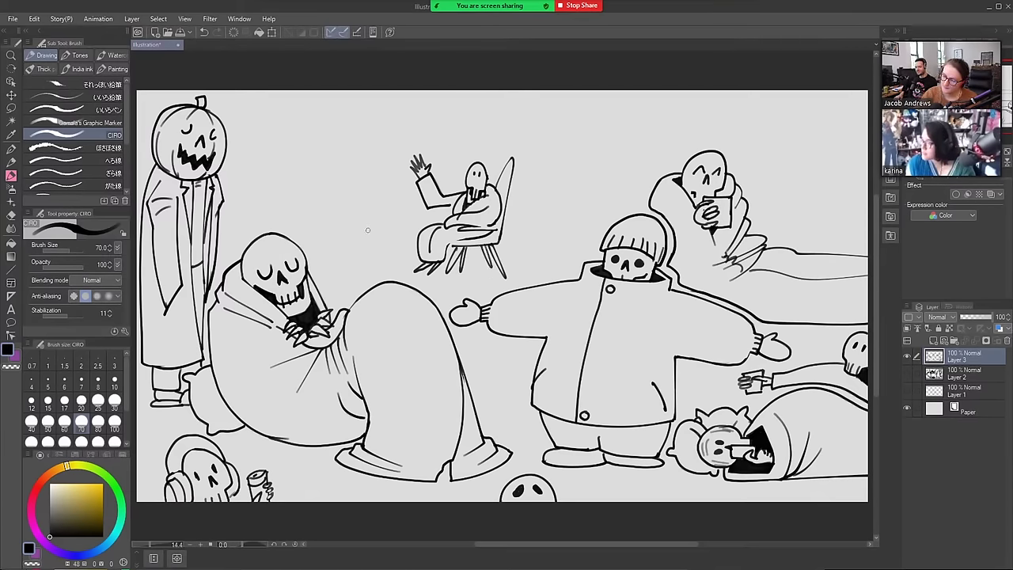
Draw a small campfire with crossed logs, wavy flames and rising sparks in front of the waving skeleton
{"action": "mouse_move", "coordinate": [346, 256]}
{"action": "left_mouse_down"}
{"action": "mouse_move", "coordinate": [391, 255]}
{"action": "mouse_move", "coordinate": [347, 250]}
{"action": "mouse_move", "coordinate": [361, 191]}
{"action": "left_mouse_up"}
{"action": "mouse_move", "coordinate": [372, 245]}
{"action": "left_mouse_down"}
{"action": "mouse_move", "coordinate": [362, 203]}
{"action": "mouse_move", "coordinate": [362, 193]}
{"action": "mouse_move", "coordinate": [367, 211]}
{"action": "mouse_move", "coordinate": [370, 171]}
{"action": "mouse_move", "coordinate": [352, 131]}
{"action": "mouse_move", "coordinate": [380, 114]}
{"action": "mouse_move", "coordinate": [362, 95]}
{"action": "left_mouse_up"}
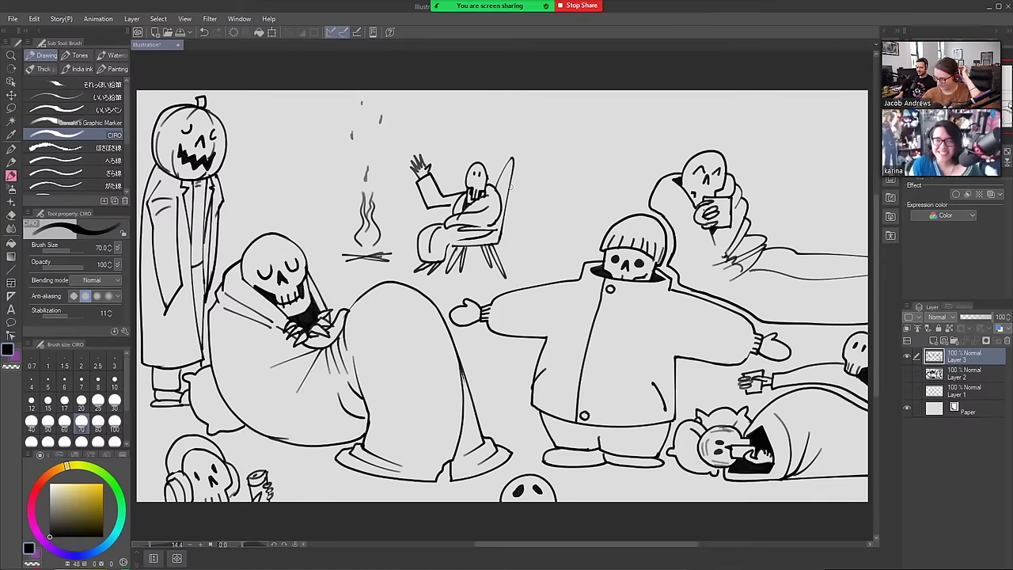
Shade the inside of the chair back and the side of the seat with dark hatching strokes
{"action": "left_click_drag", "start_coordinate": [505, 173], "coordinate": [496, 205]}
{"action": "left_click_drag", "start_coordinate": [506, 188], "coordinate": [492, 223]}
{"action": "mouse_move", "coordinate": [499, 199]}
{"action": "left_mouse_down"}
{"action": "mouse_move", "coordinate": [493, 221]}
{"action": "mouse_move", "coordinate": [439, 258]}
{"action": "left_mouse_up"}
{"action": "left_click_drag", "start_coordinate": [454, 235], "coordinate": [451, 245]}
{"action": "mouse_move", "coordinate": [466, 234]}
{"action": "left_mouse_down"}
{"action": "mouse_move", "coordinate": [457, 242]}
{"action": "mouse_move", "coordinate": [471, 239]}
{"action": "left_mouse_up"}
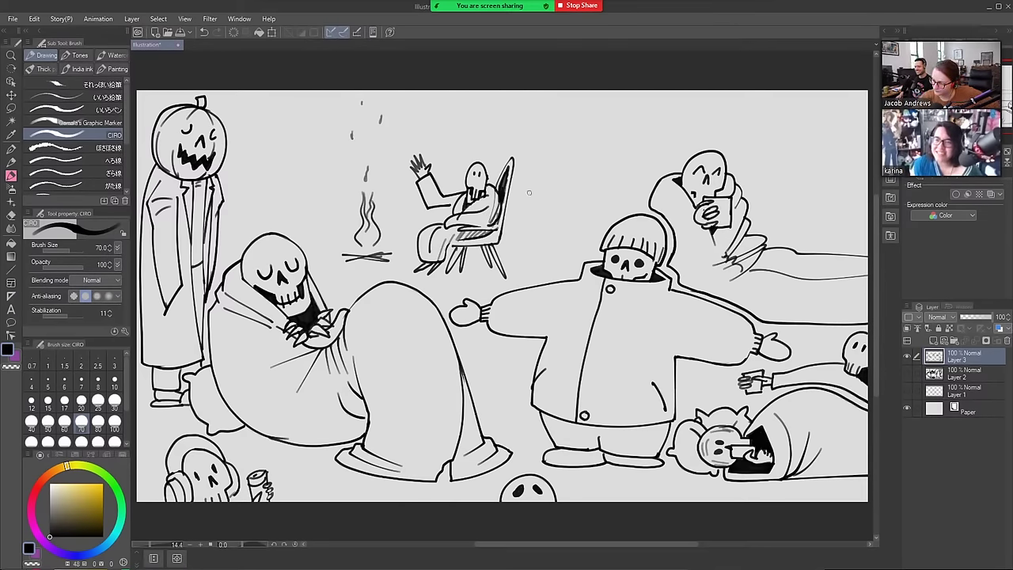
Draw a small skeleton behind the chair with a domed skull, a ruffled collar, a wide bundled body and little feet
{"action": "left_click_drag", "start_coordinate": [532, 182], "coordinate": [556, 202]}
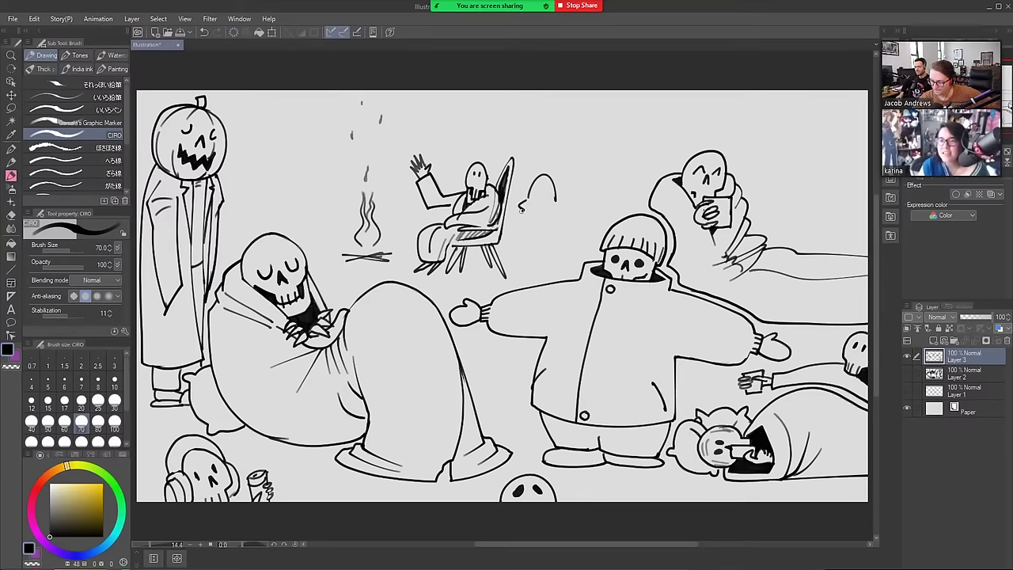
{"action": "mouse_move", "coordinate": [523, 203]}
{"action": "left_mouse_down"}
{"action": "mouse_move", "coordinate": [518, 218]}
{"action": "mouse_move", "coordinate": [564, 201]}
{"action": "mouse_move", "coordinate": [560, 218]}
{"action": "left_mouse_up"}
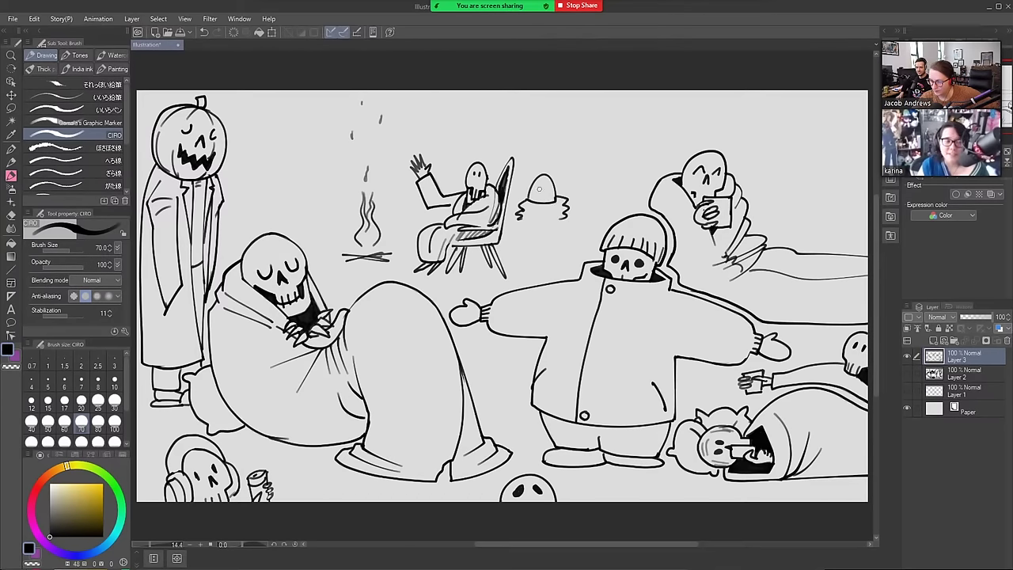
{"action": "mouse_move", "coordinate": [545, 185]}
{"action": "left_mouse_down"}
{"action": "mouse_move", "coordinate": [537, 200]}
{"action": "mouse_move", "coordinate": [550, 197]}
{"action": "mouse_move", "coordinate": [509, 236]}
{"action": "mouse_move", "coordinate": [559, 241]}
{"action": "mouse_move", "coordinate": [572, 218]}
{"action": "mouse_move", "coordinate": [552, 219]}
{"action": "mouse_move", "coordinate": [565, 218]}
{"action": "left_mouse_up"}
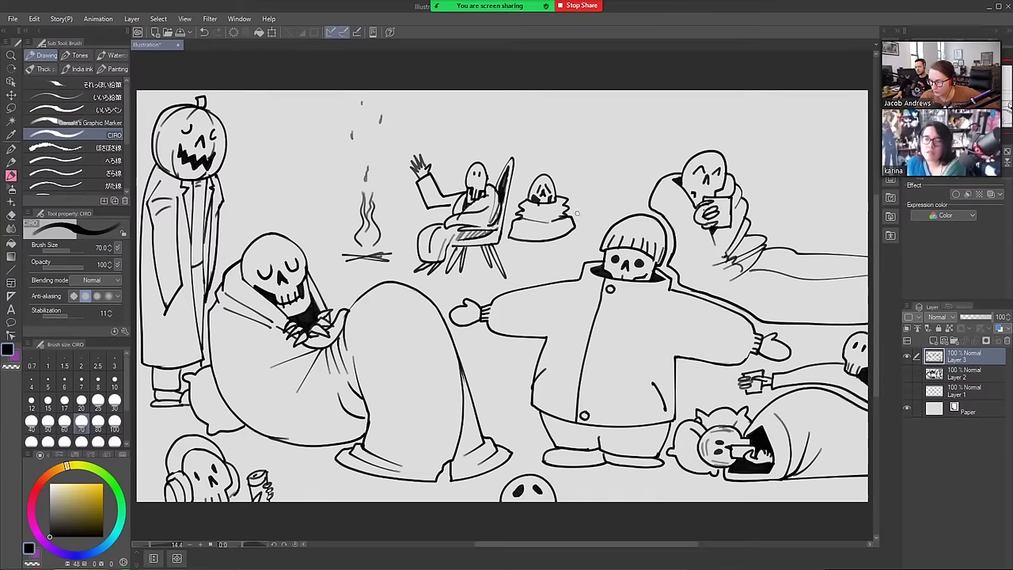
{"action": "mouse_move", "coordinate": [513, 239]}
{"action": "left_mouse_down"}
{"action": "mouse_move", "coordinate": [526, 240]}
{"action": "mouse_move", "coordinate": [541, 244]}
{"action": "mouse_move", "coordinate": [572, 236]}
{"action": "left_mouse_up"}
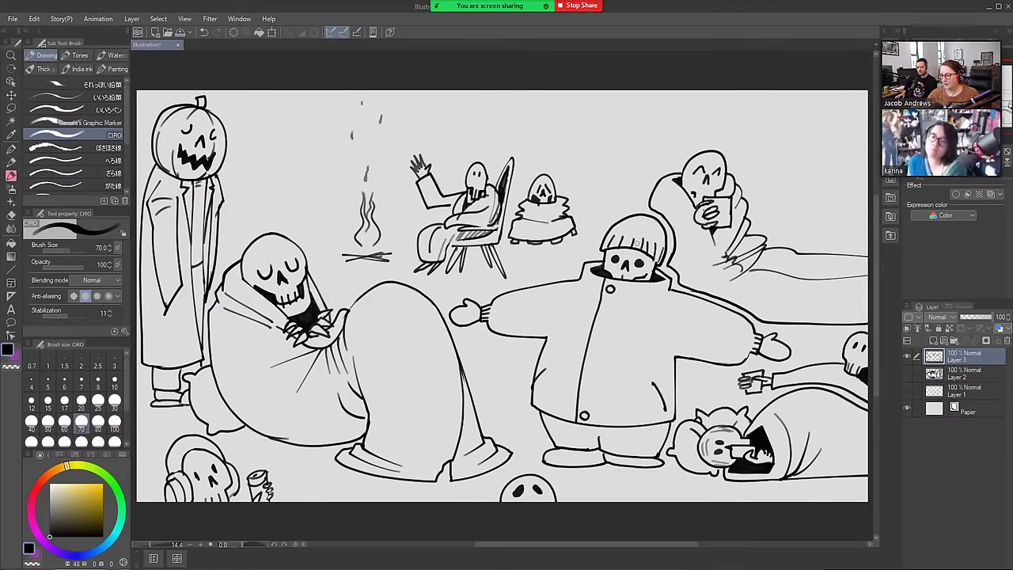
Lasso the small bundled skeleton, move it slightly down beside the chair legs, and deselect it
{"action": "key", "text": "m"}
{"action": "mouse_move", "coordinate": [545, 270]}
{"action": "left_mouse_down"}
{"action": "mouse_move", "coordinate": [571, 163]}
{"action": "mouse_move", "coordinate": [514, 205]}
{"action": "mouse_move", "coordinate": [506, 237]}
{"action": "mouse_move", "coordinate": [522, 257]}
{"action": "left_mouse_up"}
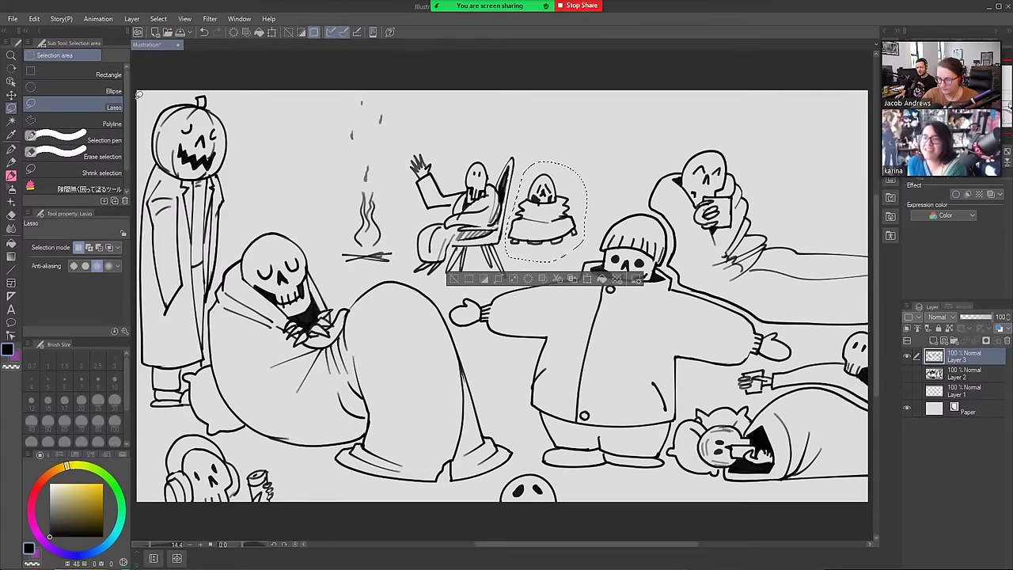
{"action": "left_click", "coordinate": [11, 94]}
{"action": "left_click_drag", "start_coordinate": [550, 204], "coordinate": [554, 231]}
{"action": "key", "text": "ctrl+d"}
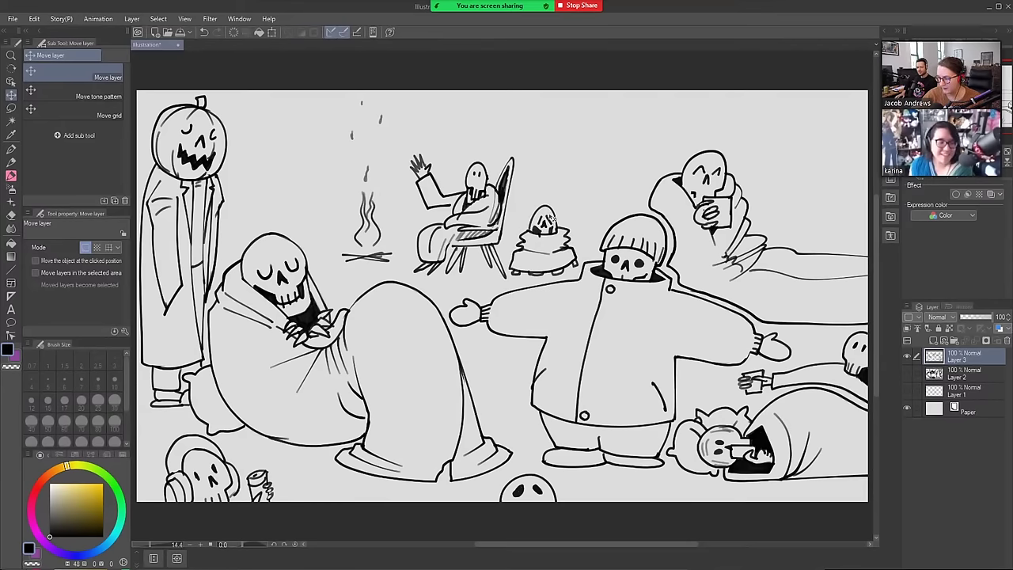
Draw the black-filled oval opening of a bucket with pointed pieces sticking out, between the large skeleton's knees and the coated skeleton
{"action": "key", "text": "b"}
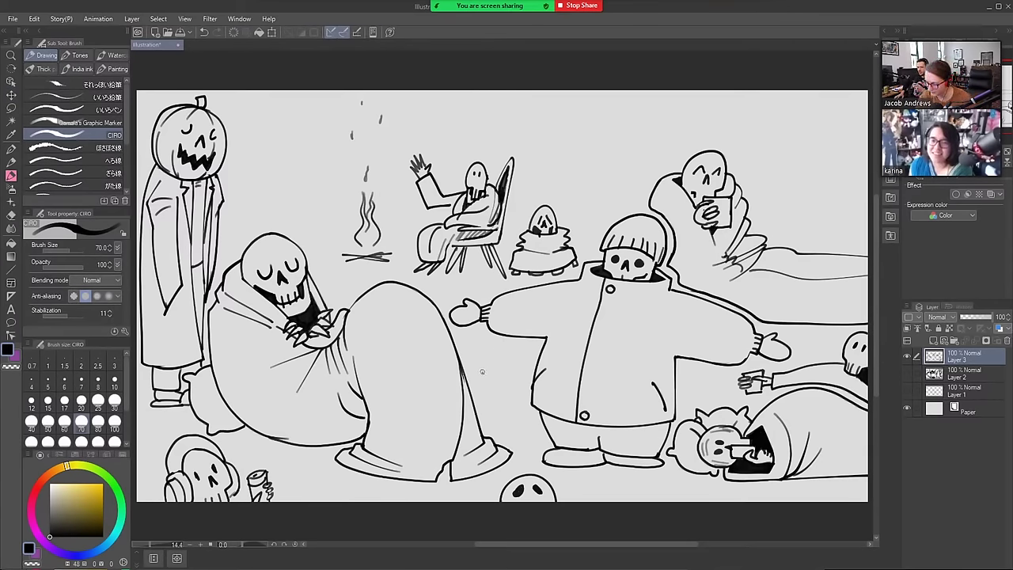
{"action": "mouse_move", "coordinate": [481, 374]}
{"action": "left_mouse_down"}
{"action": "mouse_move", "coordinate": [515, 371]}
{"action": "mouse_move", "coordinate": [506, 389]}
{"action": "mouse_move", "coordinate": [495, 383]}
{"action": "left_mouse_up"}
{"action": "key", "text": "ctrl+z"}
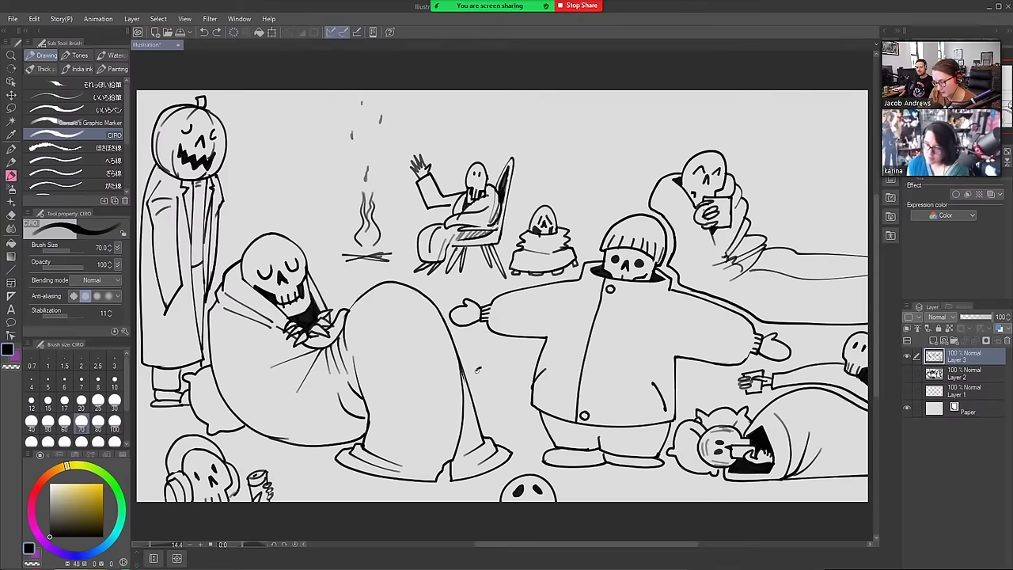
{"action": "mouse_move", "coordinate": [476, 369]}
{"action": "left_mouse_down"}
{"action": "mouse_move", "coordinate": [525, 367]}
{"action": "mouse_move", "coordinate": [500, 360]}
{"action": "left_mouse_up"}
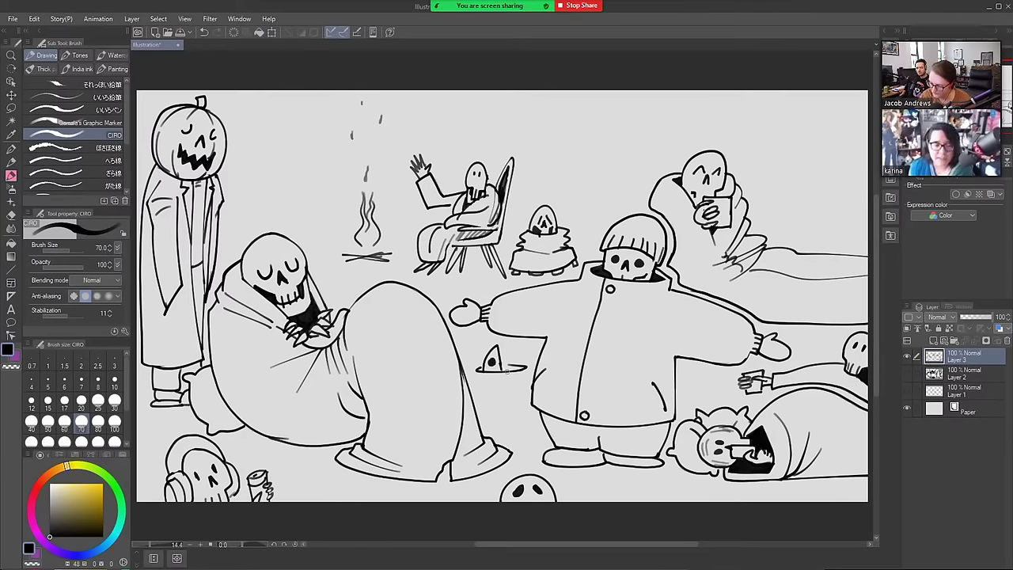
{"action": "mouse_move", "coordinate": [507, 370]}
{"action": "left_mouse_down"}
{"action": "mouse_move", "coordinate": [510, 347]}
{"action": "mouse_move", "coordinate": [518, 370]}
{"action": "mouse_move", "coordinate": [502, 371]}
{"action": "left_mouse_up"}
{"action": "key", "text": "e"}
{"action": "key", "text": "p"}
{"action": "key", "text": "e"}
{"action": "key", "text": "b"}
{"action": "key", "text": "ctrl+z"}
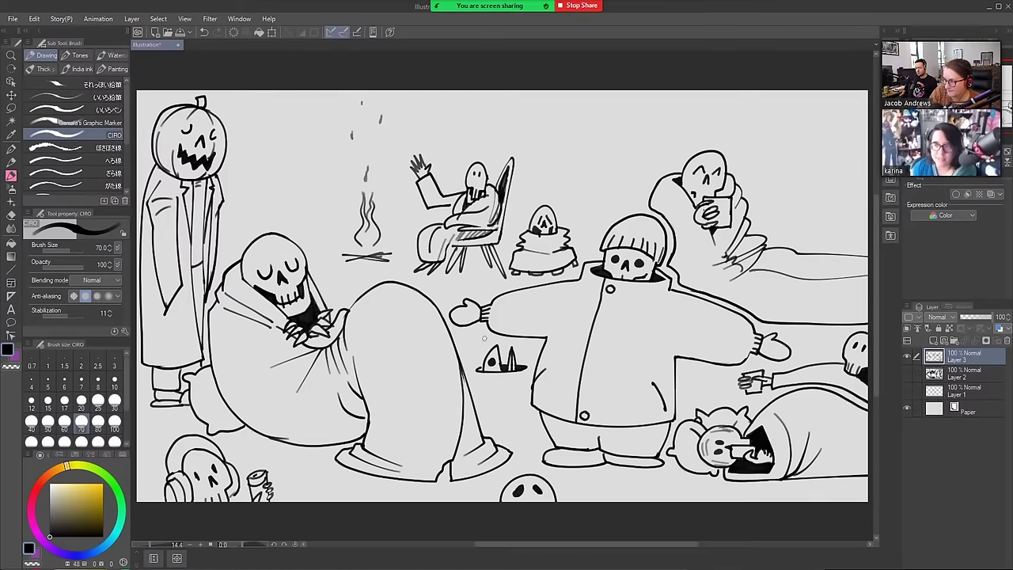
Draw the bucket's tapered sides, base and front handle, and add wavy heat lines rising above it
{"action": "mouse_move", "coordinate": [486, 360]}
{"action": "left_mouse_down"}
{"action": "mouse_move", "coordinate": [471, 370]}
{"action": "mouse_move", "coordinate": [473, 399]}
{"action": "left_mouse_up"}
{"action": "key", "text": "e"}
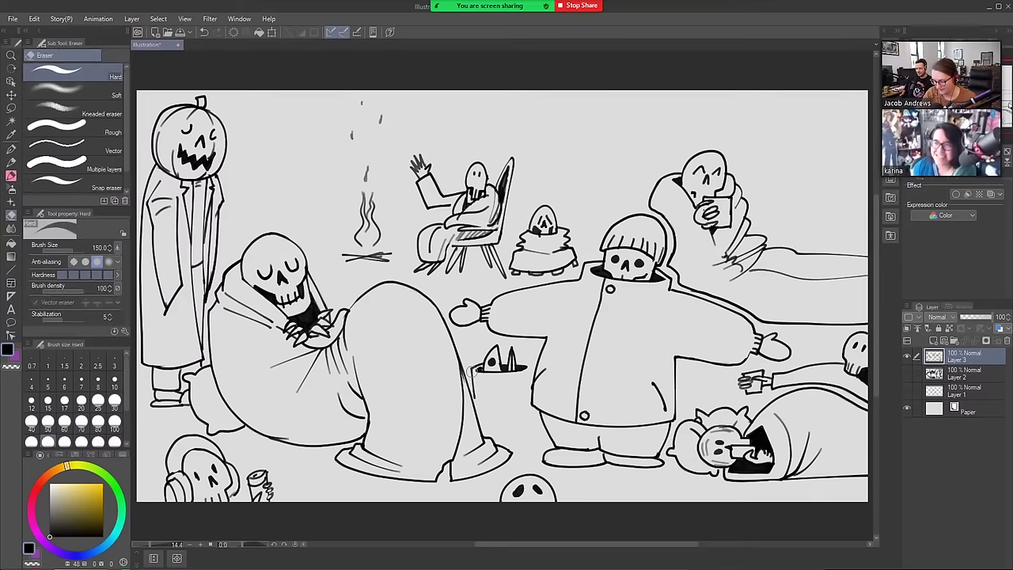
{"action": "key", "text": "p"}
{"action": "mouse_move", "coordinate": [473, 372]}
{"action": "left_mouse_down"}
{"action": "mouse_move", "coordinate": [482, 407]}
{"action": "mouse_move", "coordinate": [520, 405]}
{"action": "left_mouse_up"}
{"action": "mouse_move", "coordinate": [528, 362]}
{"action": "left_mouse_down"}
{"action": "mouse_move", "coordinate": [525, 406]}
{"action": "mouse_move", "coordinate": [510, 405]}
{"action": "mouse_move", "coordinate": [485, 387]}
{"action": "mouse_move", "coordinate": [509, 386]}
{"action": "mouse_move", "coordinate": [503, 375]}
{"action": "mouse_move", "coordinate": [487, 382]}
{"action": "mouse_move", "coordinate": [476, 334]}
{"action": "mouse_move", "coordinate": [504, 351]}
{"action": "mouse_move", "coordinate": [503, 341]}
{"action": "mouse_move", "coordinate": [523, 343]}
{"action": "mouse_move", "coordinate": [474, 331]}
{"action": "mouse_move", "coordinate": [486, 329]}
{"action": "left_mouse_up"}
{"action": "key", "text": "ctrl+z"}
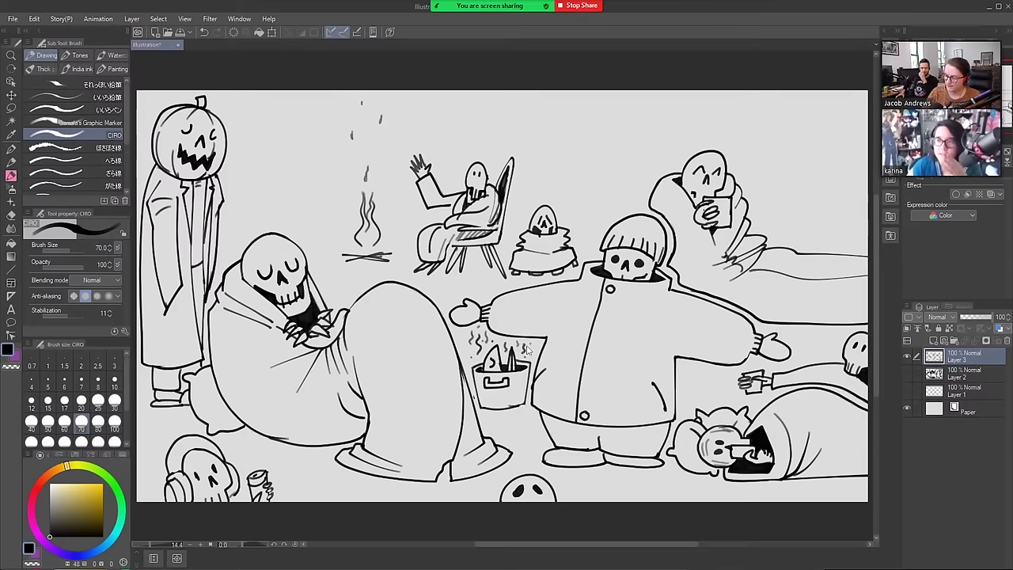
{"action": "left_click", "coordinate": [492, 364]}
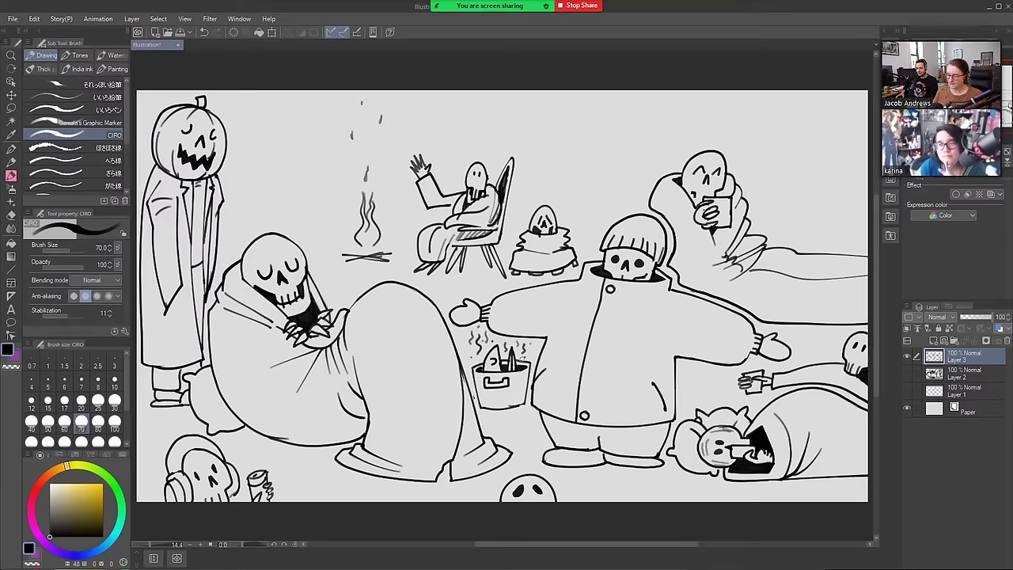
{"action": "key", "text": "e"}
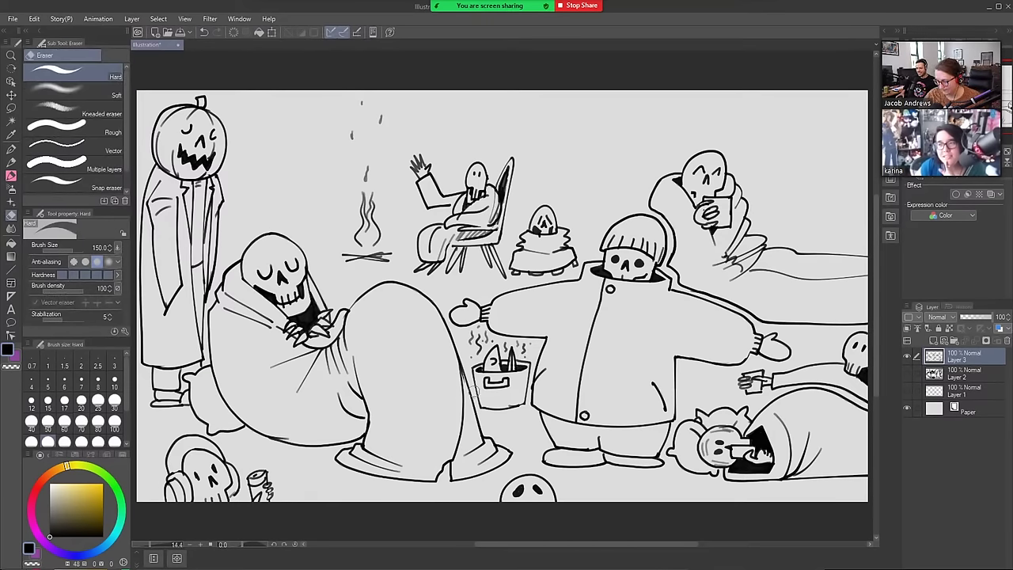
Draw the brow, round black eye and angular snout of a skeletal dog in the empty space above the bundled skeleton
{"action": "key", "text": "b"}
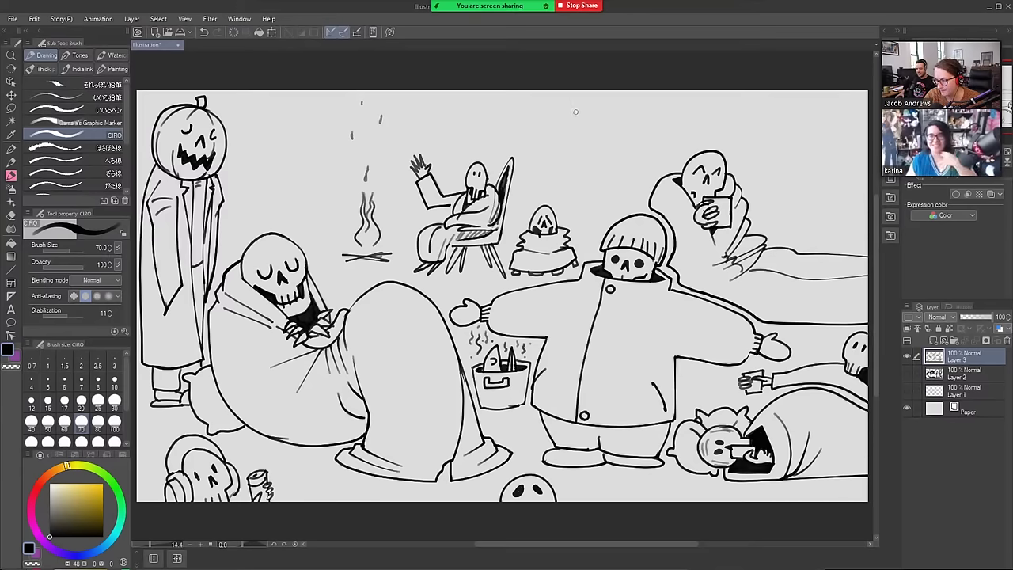
{"action": "mouse_move", "coordinate": [573, 110]}
{"action": "left_mouse_down"}
{"action": "mouse_move", "coordinate": [532, 139]}
{"action": "mouse_move", "coordinate": [532, 151]}
{"action": "left_mouse_up"}
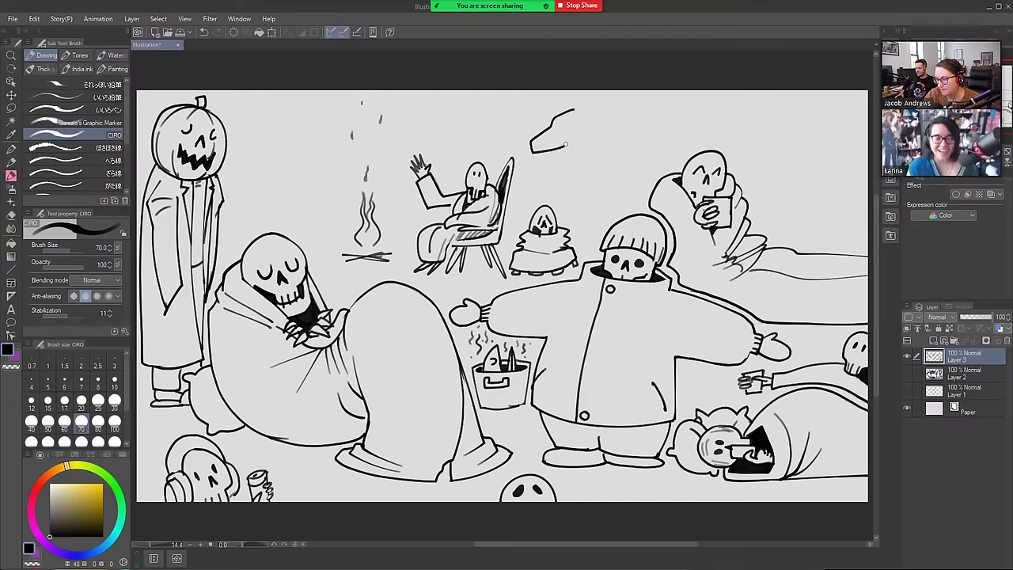
{"action": "key", "text": "ctrl+z"}
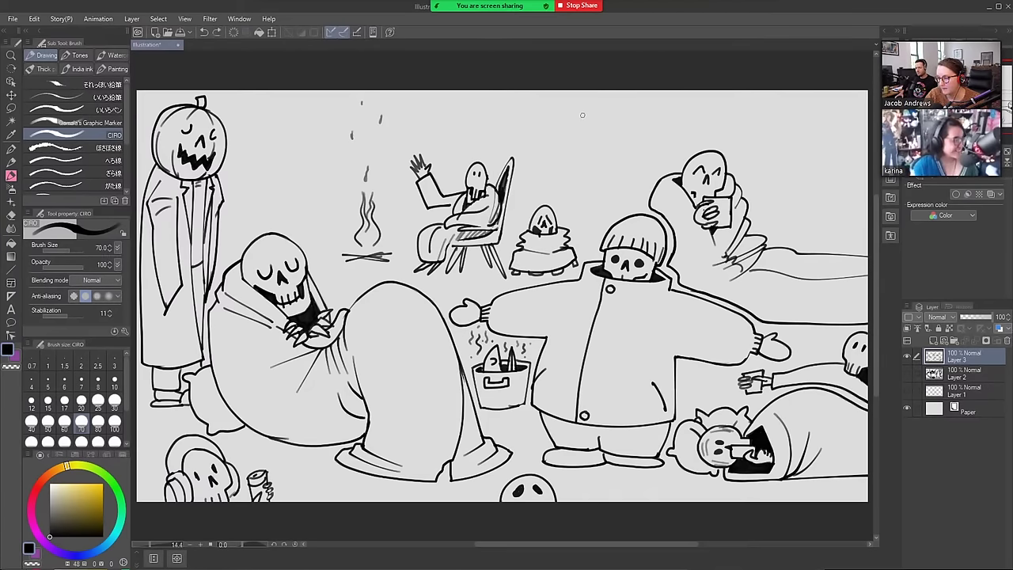
{"action": "left_click_drag", "start_coordinate": [585, 114], "coordinate": [560, 124]}
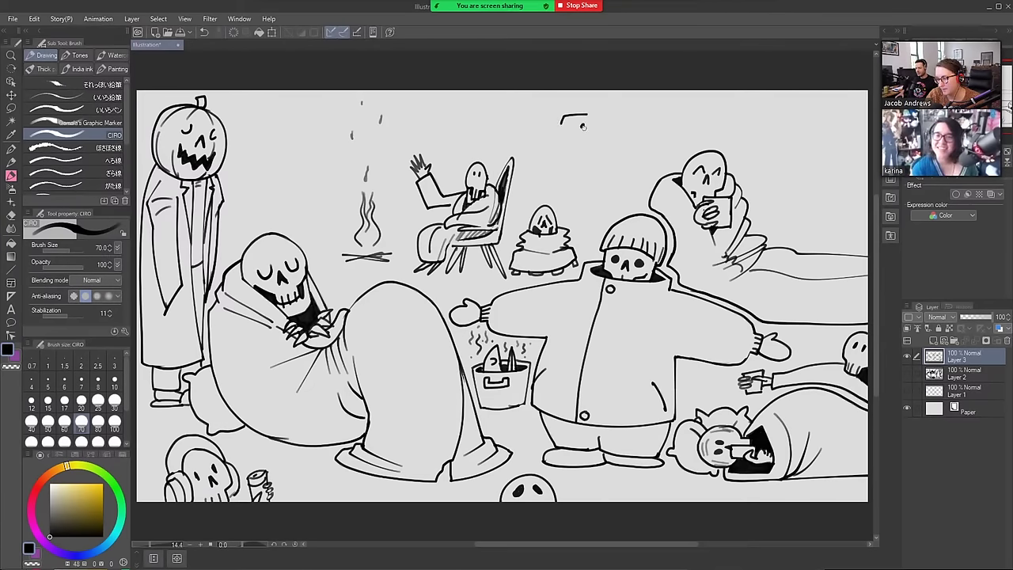
{"action": "left_click", "coordinate": [582, 126]}
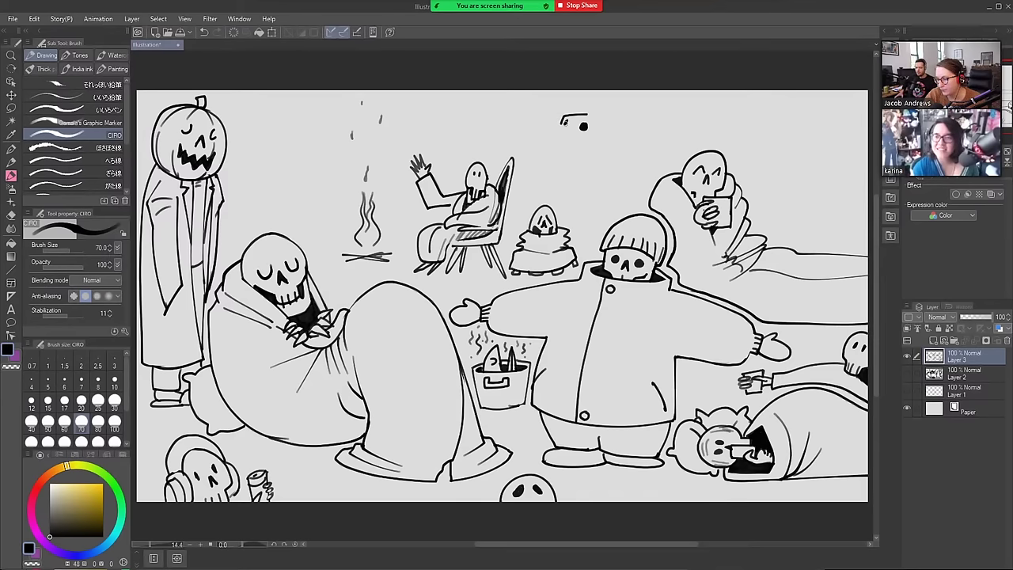
{"action": "left_click_drag", "start_coordinate": [560, 125], "coordinate": [543, 136]}
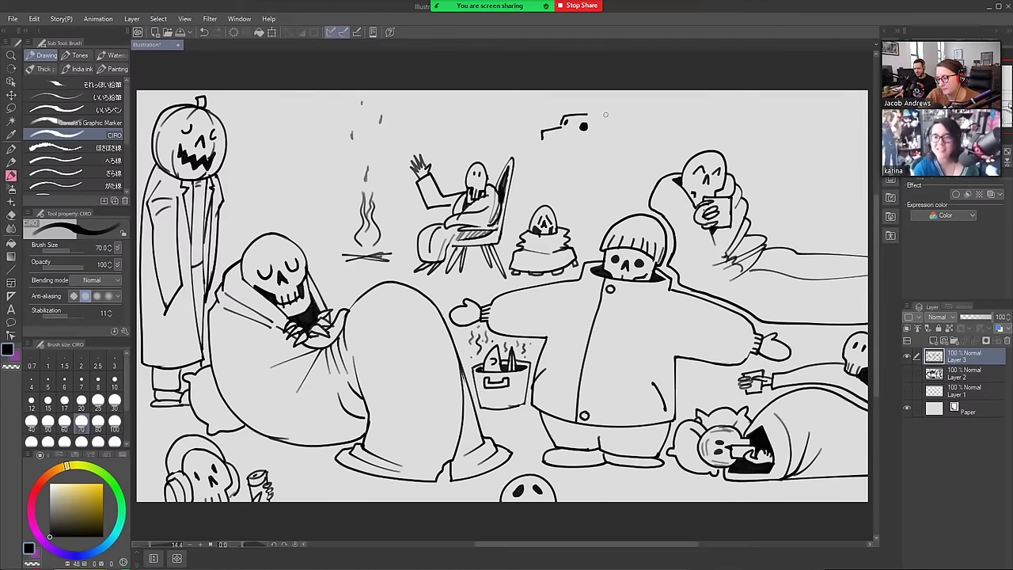
Draw the dog's lower jaw, the back of its head, a long straight back line and a thin front leg
{"action": "mouse_move", "coordinate": [597, 117]}
{"action": "left_mouse_down"}
{"action": "mouse_move", "coordinate": [608, 126]}
{"action": "mouse_move", "coordinate": [619, 118]}
{"action": "mouse_move", "coordinate": [617, 130]}
{"action": "mouse_move", "coordinate": [746, 127]}
{"action": "left_mouse_up"}
{"action": "mouse_move", "coordinate": [546, 140]}
{"action": "left_mouse_down"}
{"action": "mouse_move", "coordinate": [573, 145]}
{"action": "mouse_move", "coordinate": [585, 244]}
{"action": "mouse_move", "coordinate": [591, 177]}
{"action": "left_mouse_up"}
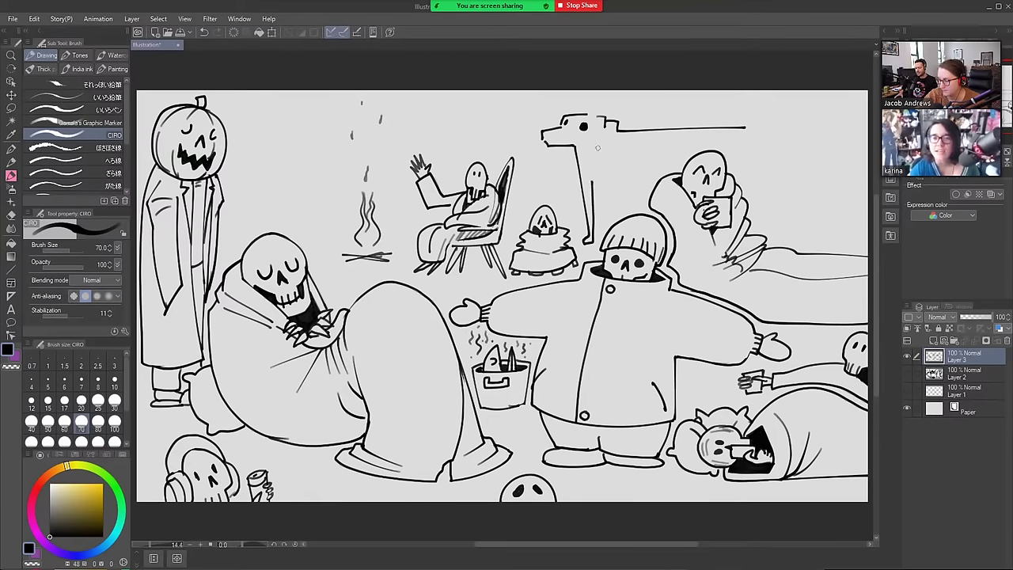
{"action": "mouse_move", "coordinate": [606, 125]}
{"action": "left_mouse_down"}
{"action": "mouse_move", "coordinate": [566, 147]}
{"action": "mouse_move", "coordinate": [573, 164]}
{"action": "mouse_move", "coordinate": [598, 157]}
{"action": "mouse_move", "coordinate": [618, 131]}
{"action": "mouse_move", "coordinate": [576, 151]}
{"action": "mouse_move", "coordinate": [577, 160]}
{"action": "mouse_move", "coordinate": [607, 142]}
{"action": "mouse_move", "coordinate": [618, 125]}
{"action": "left_mouse_up"}
Clean up the dog's throat and wrap a folded scarf around its neck
{"action": "key", "text": "e"}
{"action": "key", "text": "b"}
{"action": "left_click_drag", "start_coordinate": [571, 152], "coordinate": [595, 142]}
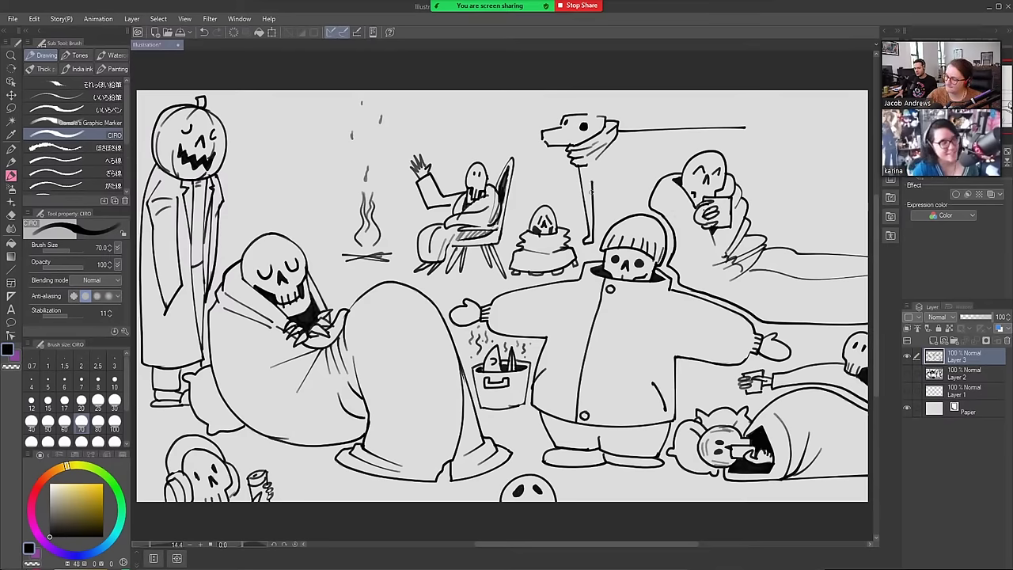
Redraw the dog's chest and front legs as puffy sleeves ending in thin bony paws, and start the belly line
{"action": "mouse_move", "coordinate": [573, 163]}
{"action": "left_mouse_down"}
{"action": "mouse_move", "coordinate": [575, 214]}
{"action": "mouse_move", "coordinate": [597, 210]}
{"action": "mouse_move", "coordinate": [597, 171]}
{"action": "mouse_move", "coordinate": [587, 212]}
{"action": "mouse_move", "coordinate": [578, 173]}
{"action": "mouse_move", "coordinate": [589, 228]}
{"action": "left_mouse_up"}
{"action": "key", "text": "e"}
{"action": "key", "text": "b"}
{"action": "mouse_move", "coordinate": [587, 163]}
{"action": "left_mouse_down"}
{"action": "mouse_move", "coordinate": [607, 215]}
{"action": "mouse_move", "coordinate": [628, 196]}
{"action": "mouse_move", "coordinate": [633, 165]}
{"action": "left_mouse_up"}
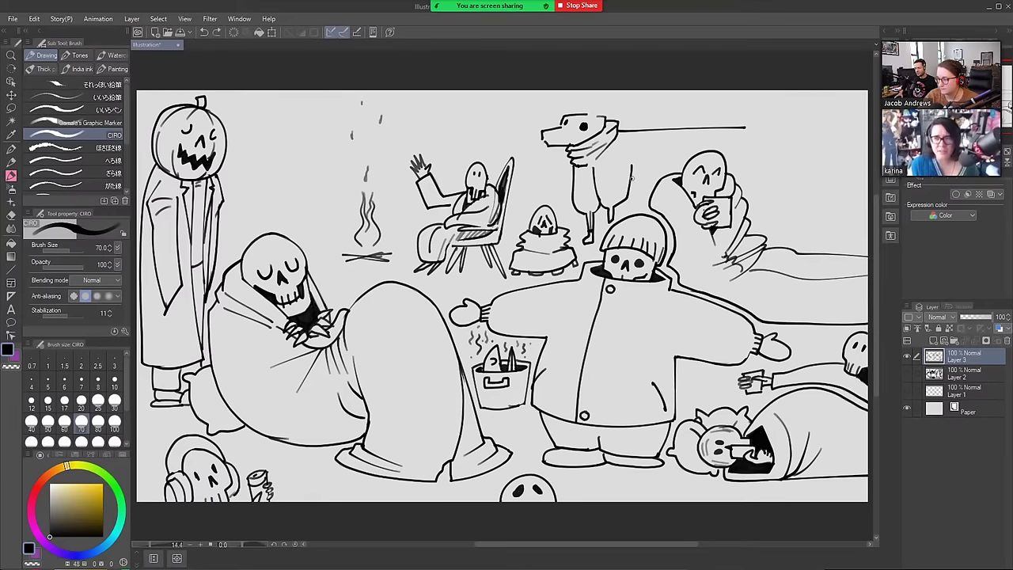
Replace the dog's straight back line with a curved coat over the body, and add the belly, rump and thin raised tail
{"action": "key", "text": "e"}
{"action": "mouse_move", "coordinate": [749, 128]}
{"action": "left_mouse_down"}
{"action": "mouse_move", "coordinate": [633, 131]}
{"action": "mouse_move", "coordinate": [623, 136]}
{"action": "mouse_move", "coordinate": [664, 121]}
{"action": "mouse_move", "coordinate": [692, 132]}
{"action": "mouse_move", "coordinate": [680, 160]}
{"action": "mouse_move", "coordinate": [640, 176]}
{"action": "left_mouse_up"}
{"action": "key", "text": "b"}
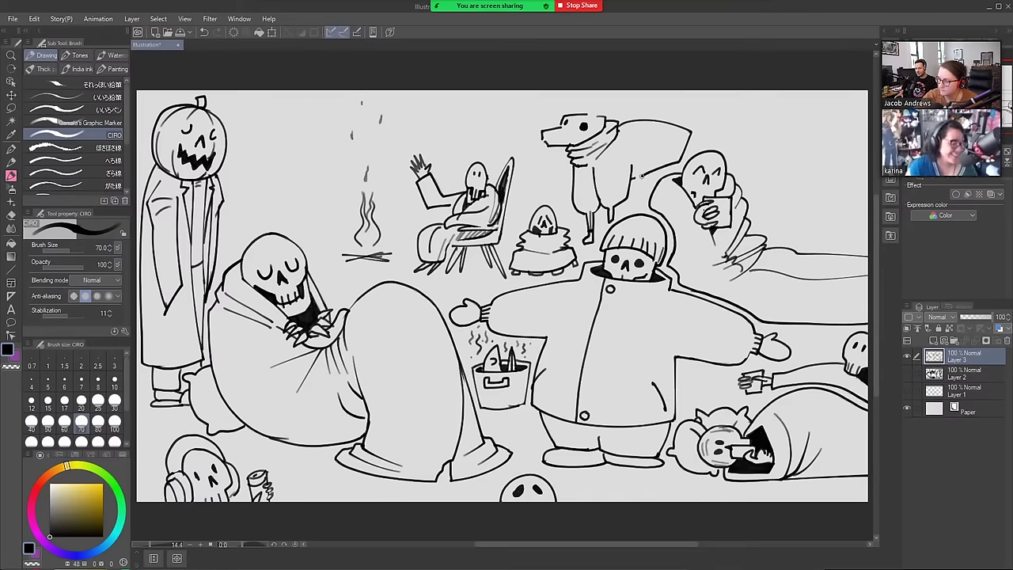
{"action": "mouse_move", "coordinate": [688, 133]}
{"action": "left_mouse_down"}
{"action": "mouse_move", "coordinate": [726, 127]}
{"action": "mouse_move", "coordinate": [721, 147]}
{"action": "mouse_move", "coordinate": [679, 161]}
{"action": "left_mouse_up"}
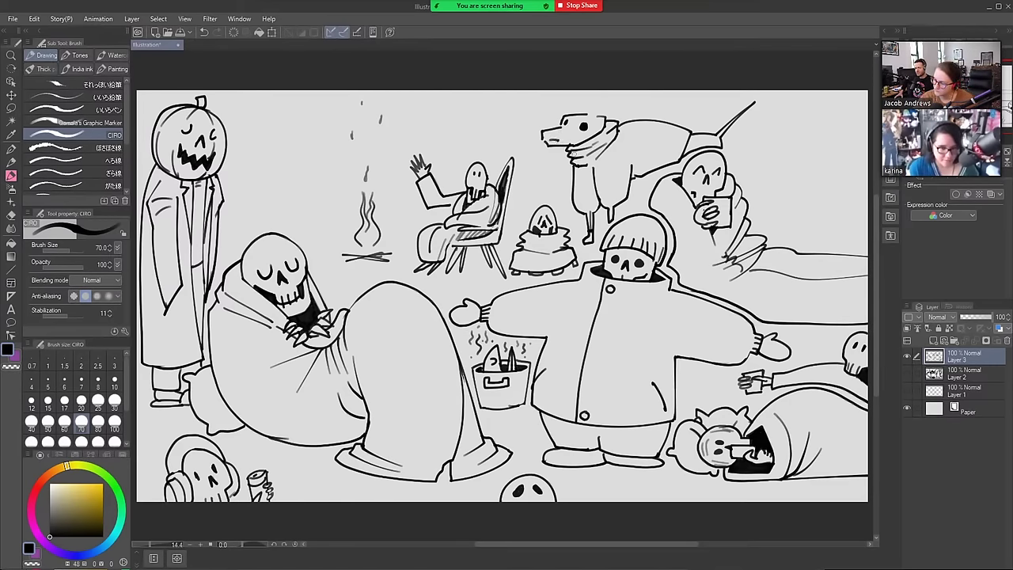
Add a row of teeth to the dog's snout, erase the scarf folds, and redraw the jaw and neck lines
{"action": "left_click_drag", "start_coordinate": [545, 139], "coordinate": [566, 138]}
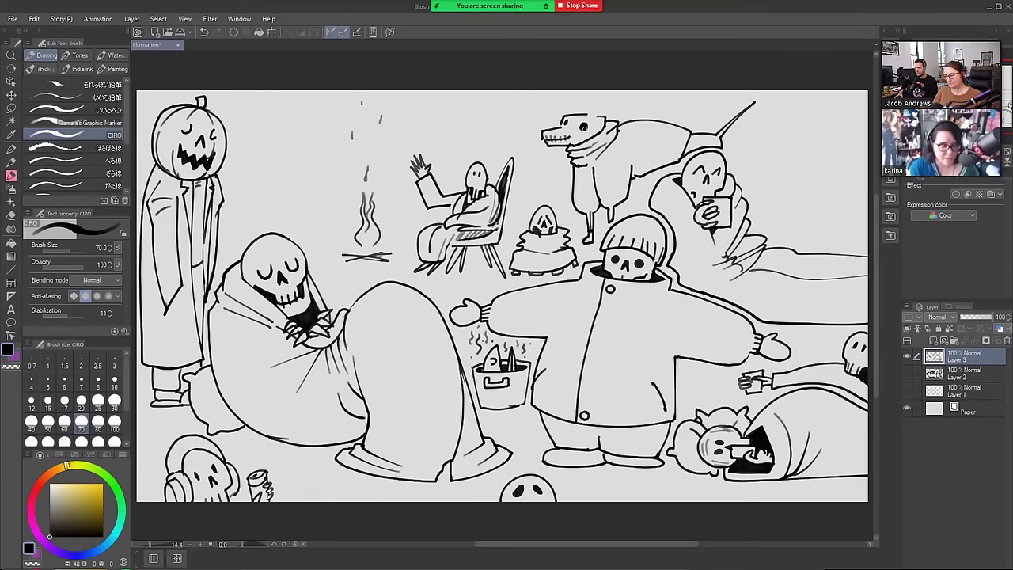
{"action": "key", "text": "e"}
{"action": "mouse_move", "coordinate": [614, 128]}
{"action": "left_mouse_down"}
{"action": "mouse_move", "coordinate": [597, 147]}
{"action": "mouse_move", "coordinate": [570, 153]}
{"action": "mouse_move", "coordinate": [603, 146]}
{"action": "left_mouse_up"}
{"action": "key", "text": "b"}
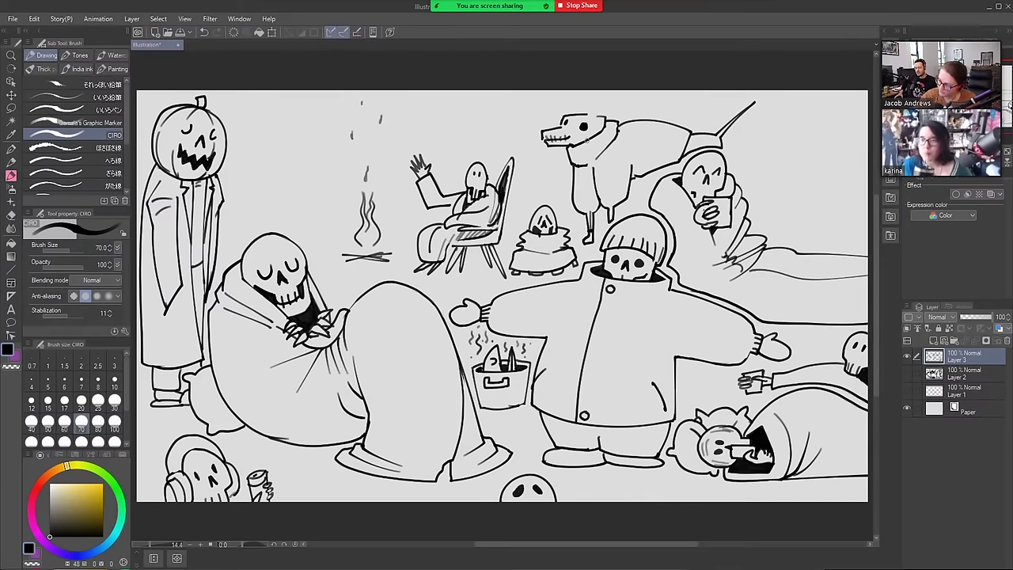
{"action": "left_click_drag", "start_coordinate": [610, 124], "coordinate": [590, 138]}
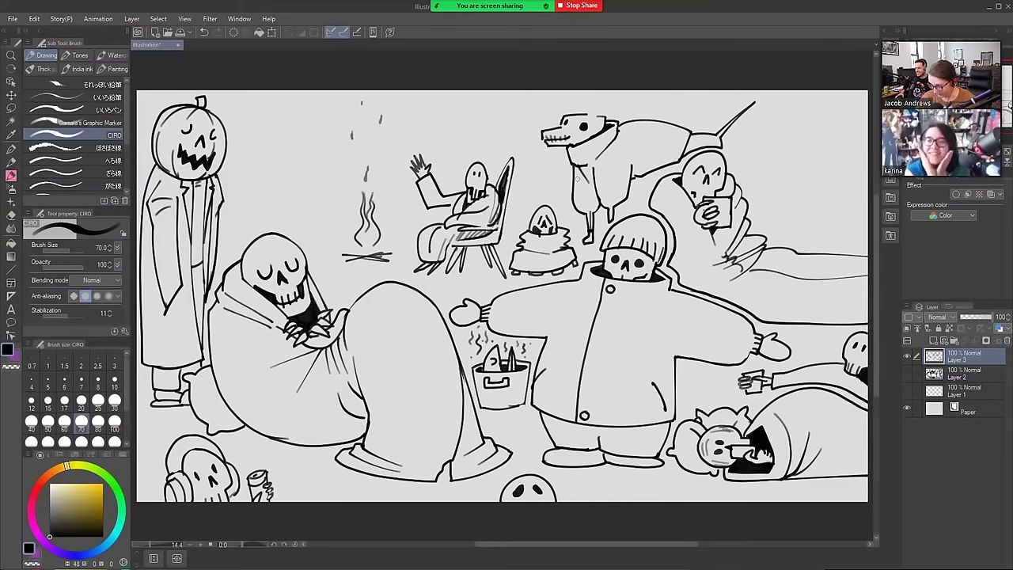
Add a small knotted tie to the front of the dog's scarf and touch up its jaw line
{"action": "left_click_drag", "start_coordinate": [580, 166], "coordinate": [583, 172]}
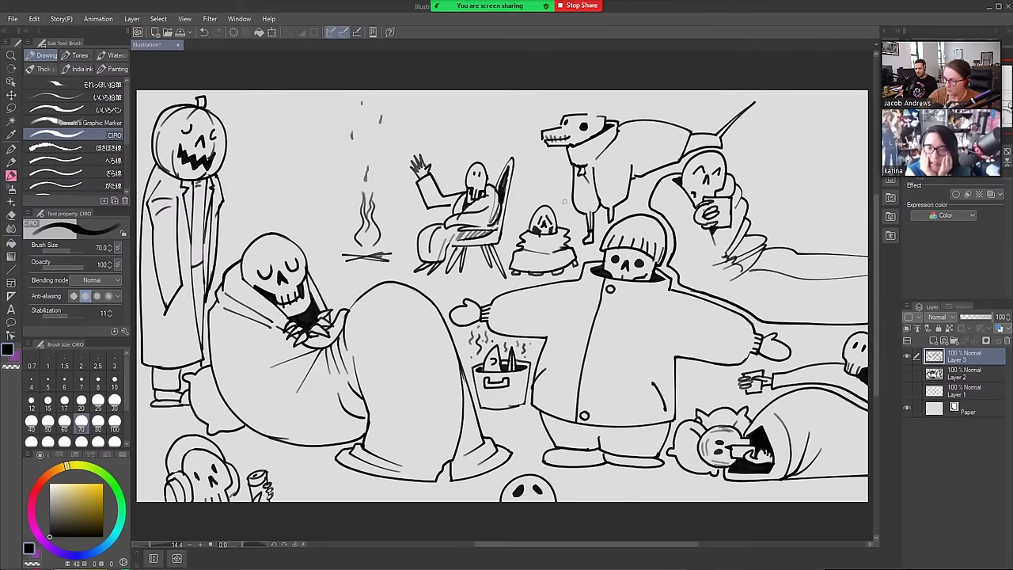
{"action": "left_click_drag", "start_coordinate": [580, 113], "coordinate": [598, 115]}
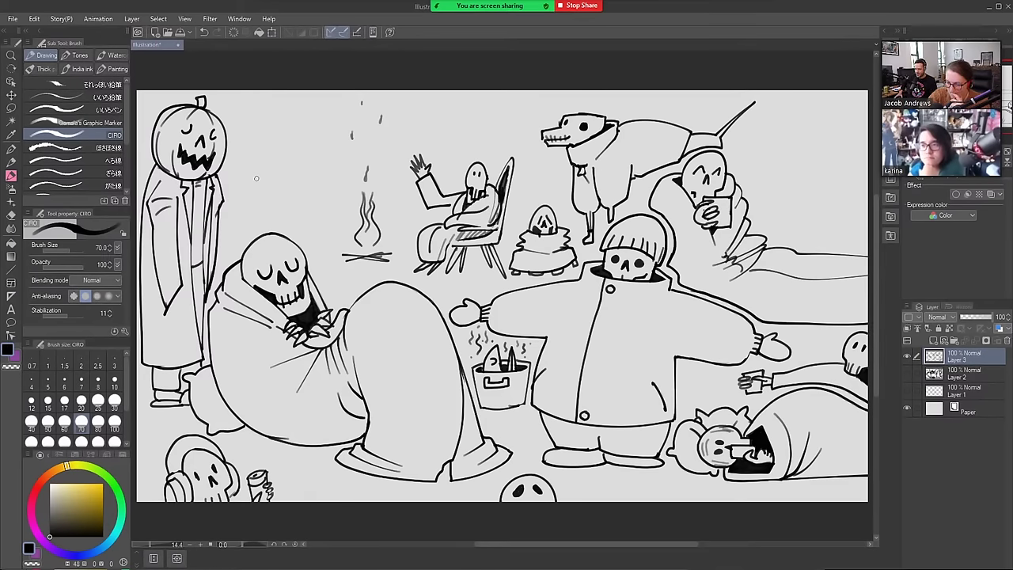
Draw a skull with slanted eyes, a nose and an open jaw between the pumpkin-headed figure and the campfire smoke
{"action": "mouse_move", "coordinate": [299, 130]}
{"action": "left_mouse_down"}
{"action": "mouse_move", "coordinate": [289, 119]}
{"action": "mouse_move", "coordinate": [251, 152]}
{"action": "mouse_move", "coordinate": [250, 166]}
{"action": "left_mouse_up"}
{"action": "left_click_drag", "start_coordinate": [301, 138], "coordinate": [305, 148]}
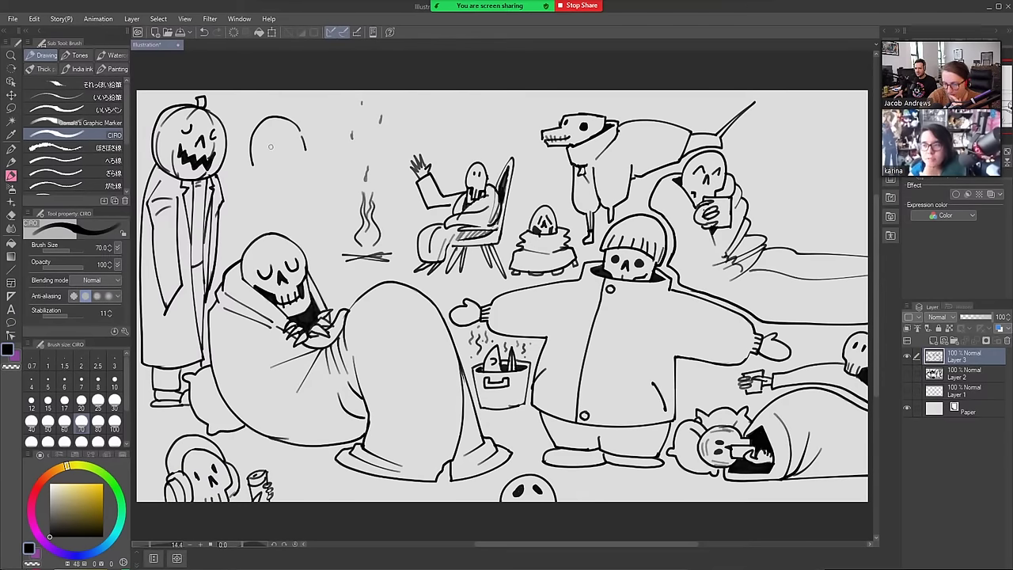
{"action": "mouse_move", "coordinate": [275, 136]}
{"action": "left_mouse_down"}
{"action": "mouse_move", "coordinate": [267, 151]}
{"action": "mouse_move", "coordinate": [276, 135]}
{"action": "mouse_move", "coordinate": [270, 147]}
{"action": "mouse_move", "coordinate": [296, 144]}
{"action": "mouse_move", "coordinate": [286, 130]}
{"action": "mouse_move", "coordinate": [285, 154]}
{"action": "left_mouse_up"}
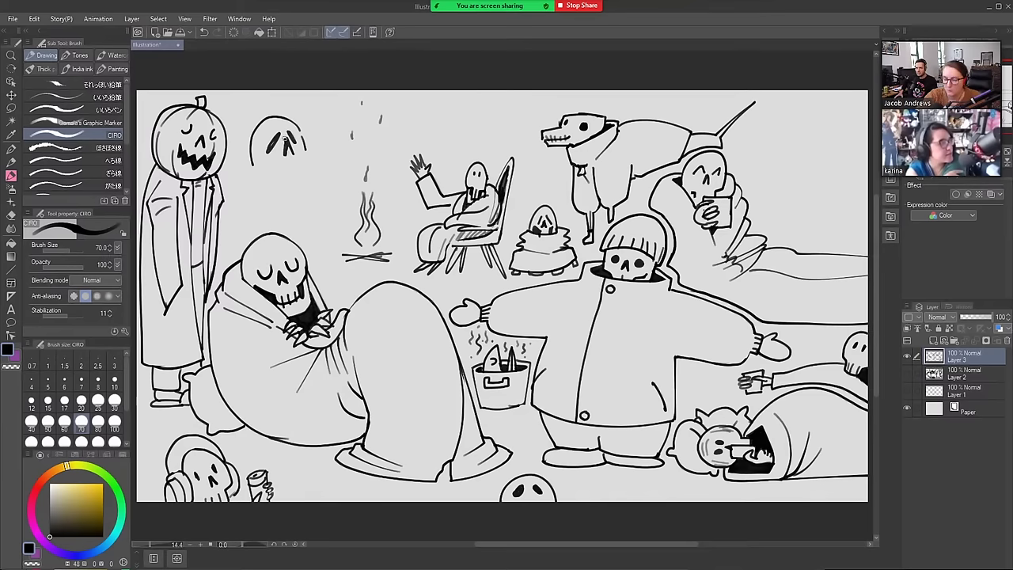
{"action": "mouse_move", "coordinate": [291, 166]}
{"action": "left_mouse_down"}
{"action": "mouse_move", "coordinate": [290, 176]}
{"action": "mouse_move", "coordinate": [294, 168]}
{"action": "mouse_move", "coordinate": [272, 167]}
{"action": "mouse_move", "coordinate": [299, 179]}
{"action": "mouse_move", "coordinate": [306, 160]}
{"action": "mouse_move", "coordinate": [307, 182]}
{"action": "mouse_move", "coordinate": [284, 189]}
{"action": "mouse_move", "coordinate": [270, 182]}
{"action": "mouse_move", "coordinate": [294, 188]}
{"action": "mouse_move", "coordinate": [257, 157]}
{"action": "mouse_move", "coordinate": [261, 186]}
{"action": "mouse_move", "coordinate": [304, 189]}
{"action": "mouse_move", "coordinate": [264, 186]}
{"action": "mouse_move", "coordinate": [294, 193]}
{"action": "mouse_move", "coordinate": [292, 182]}
{"action": "left_mouse_up"}
{"action": "key", "text": "e"}
{"action": "key", "text": "b"}
{"action": "key", "text": "ctrl+z"}
{"action": "key", "text": "e"}
{"action": "key", "text": "b"}
{"action": "key", "text": "e"}
{"action": "key", "text": "b"}
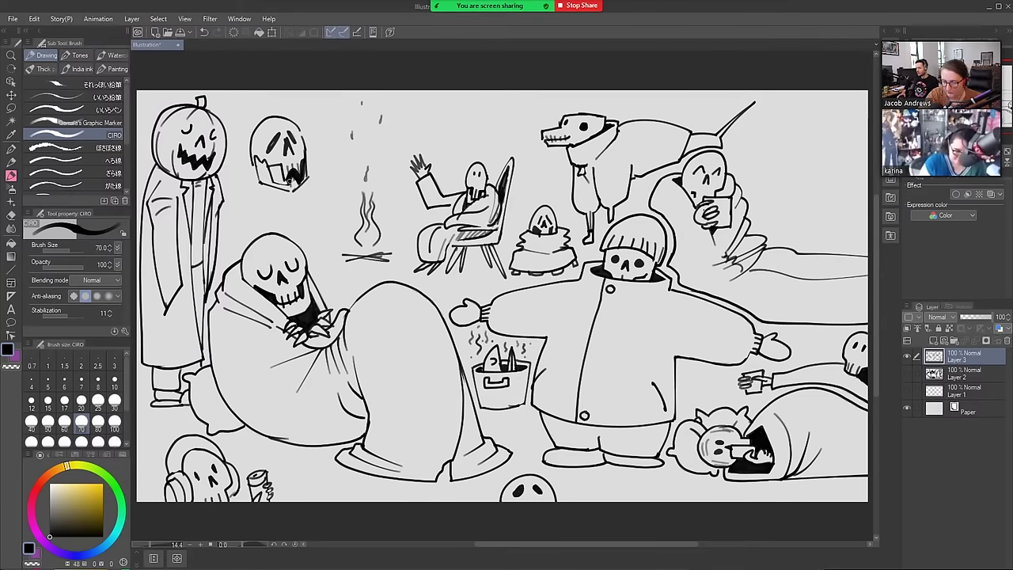
Blacken the inside of the new skull's mouth at brush size 120 and clean up its chin line
{"action": "key", "text": "bracketright"}
{"action": "key", "text": "bracketright"}
{"action": "key", "text": "bracketright"}
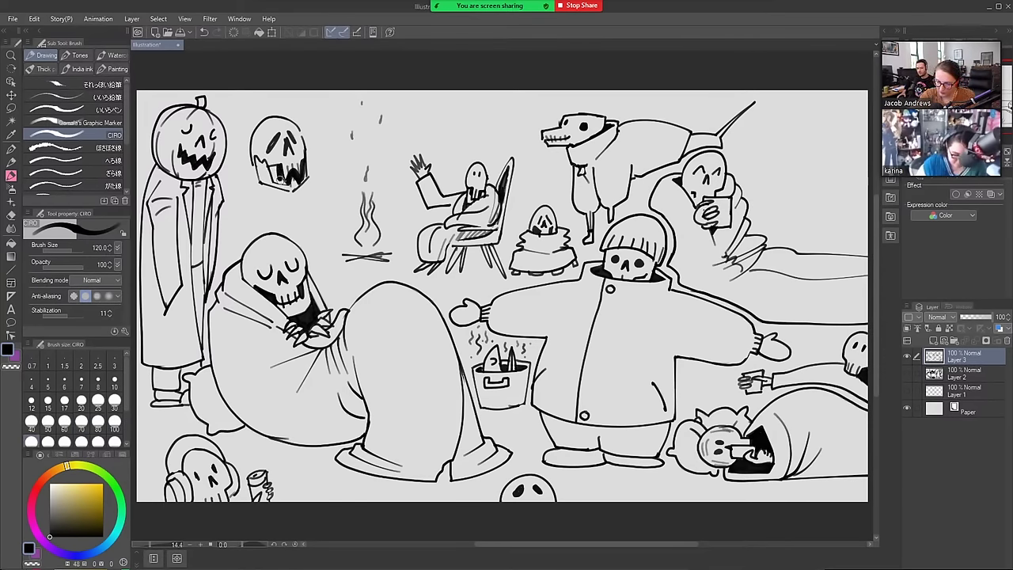
{"action": "mouse_move", "coordinate": [277, 178]}
{"action": "left_mouse_down"}
{"action": "mouse_move", "coordinate": [272, 169]}
{"action": "mouse_move", "coordinate": [274, 182]}
{"action": "left_mouse_up"}
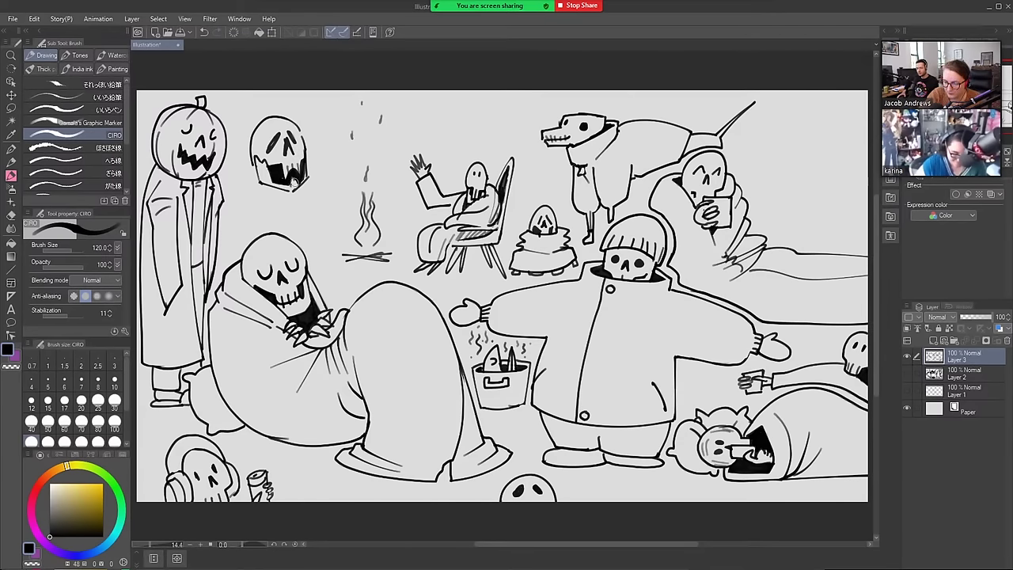
{"action": "key", "text": "e"}
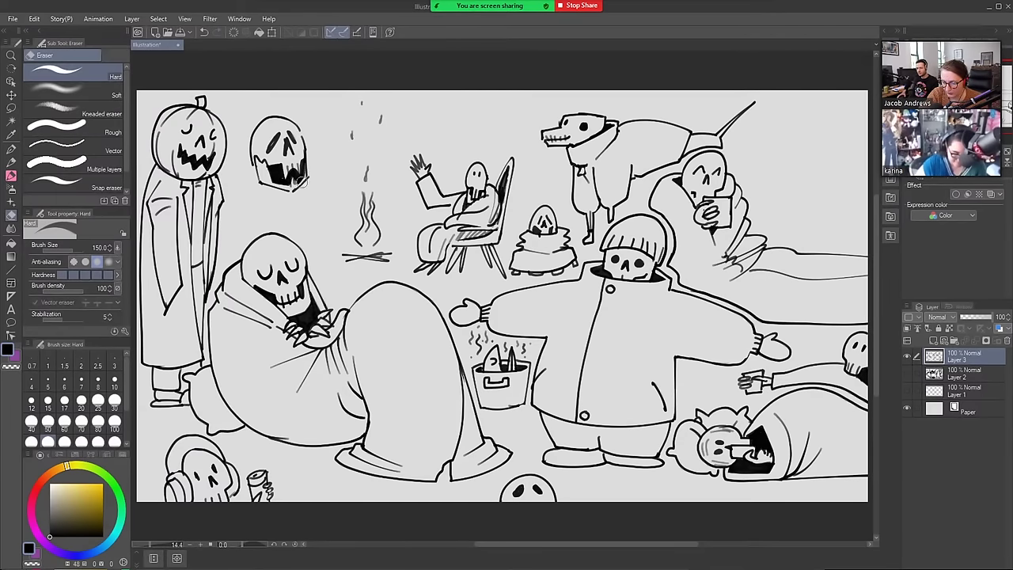
{"action": "key", "text": "b"}
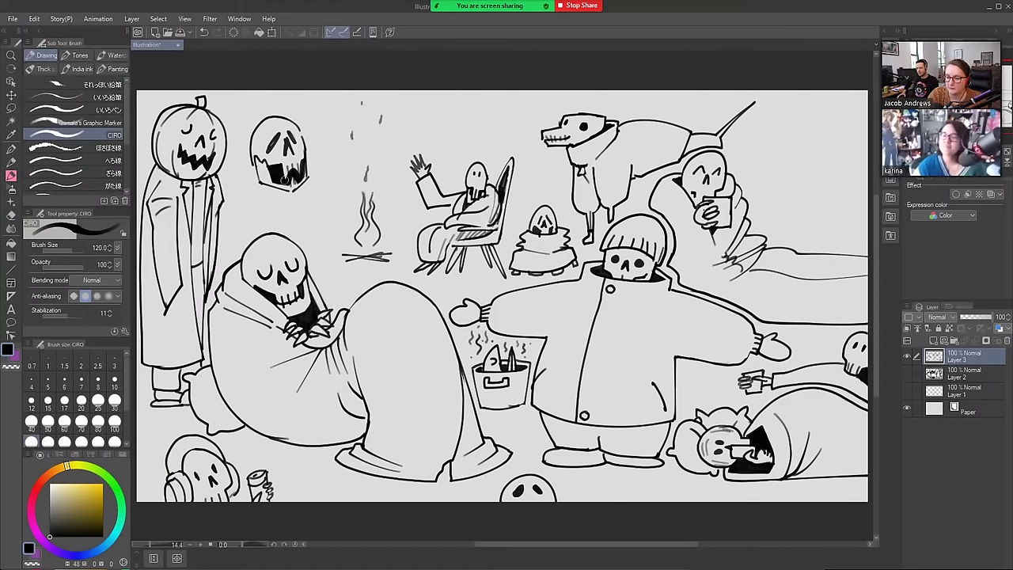
{"action": "key", "text": "ctrl+z"}
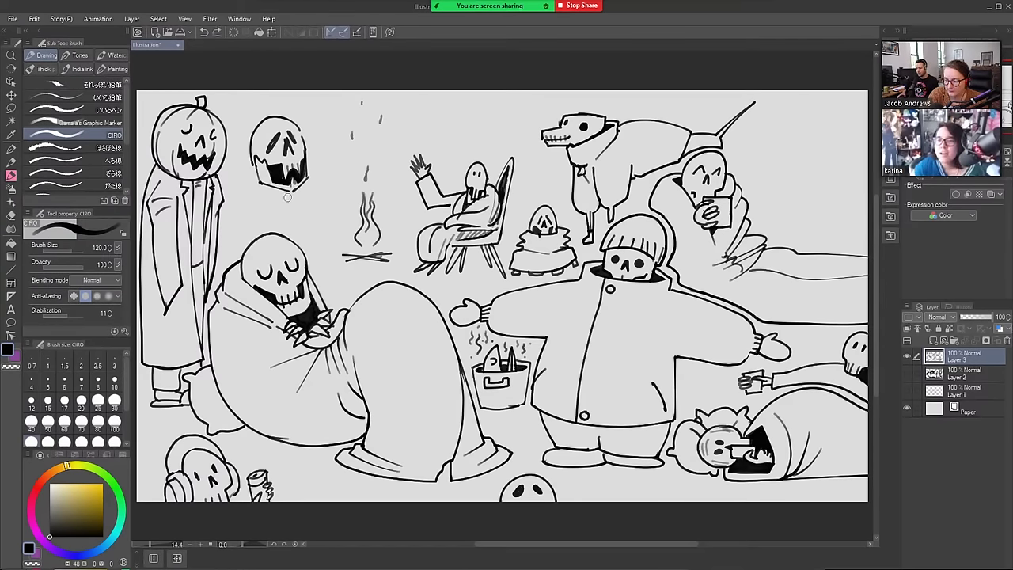
Draw a hand holding a mug at the new skull's mouth, with wavy steam rising above it
{"action": "mouse_move", "coordinate": [304, 190]}
{"action": "left_mouse_down"}
{"action": "mouse_move", "coordinate": [327, 180]}
{"action": "mouse_move", "coordinate": [302, 203]}
{"action": "mouse_move", "coordinate": [322, 173]}
{"action": "mouse_move", "coordinate": [329, 179]}
{"action": "mouse_move", "coordinate": [301, 187]}
{"action": "mouse_move", "coordinate": [327, 185]}
{"action": "mouse_move", "coordinate": [315, 124]}
{"action": "left_mouse_up"}
{"action": "key", "text": "e"}
{"action": "key", "text": "b"}
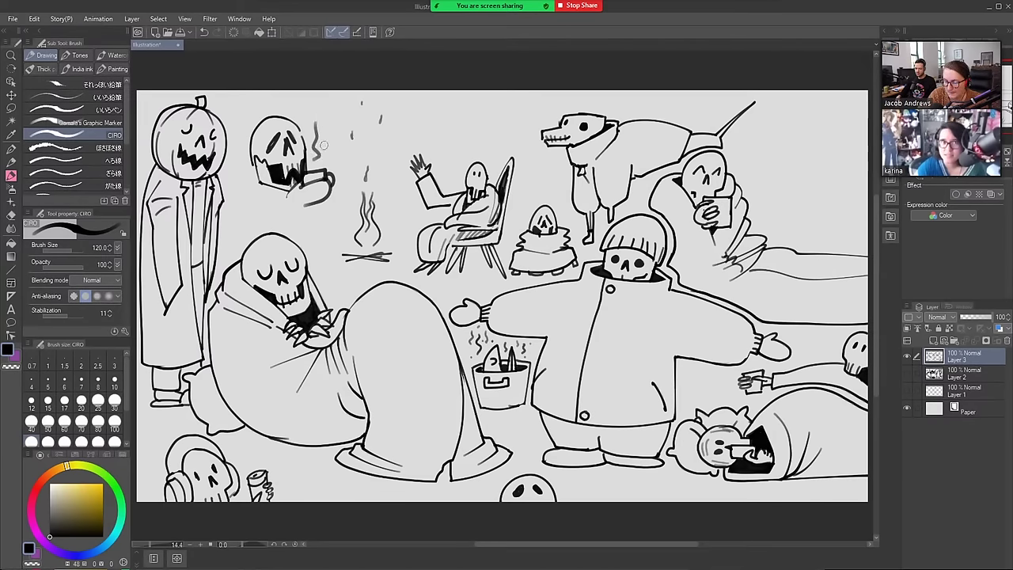
{"action": "mouse_move", "coordinate": [322, 158]}
{"action": "left_mouse_down"}
{"action": "mouse_move", "coordinate": [322, 121]}
{"action": "mouse_move", "coordinate": [309, 122]}
{"action": "mouse_move", "coordinate": [319, 104]}
{"action": "mouse_move", "coordinate": [334, 144]}
{"action": "left_mouse_up"}
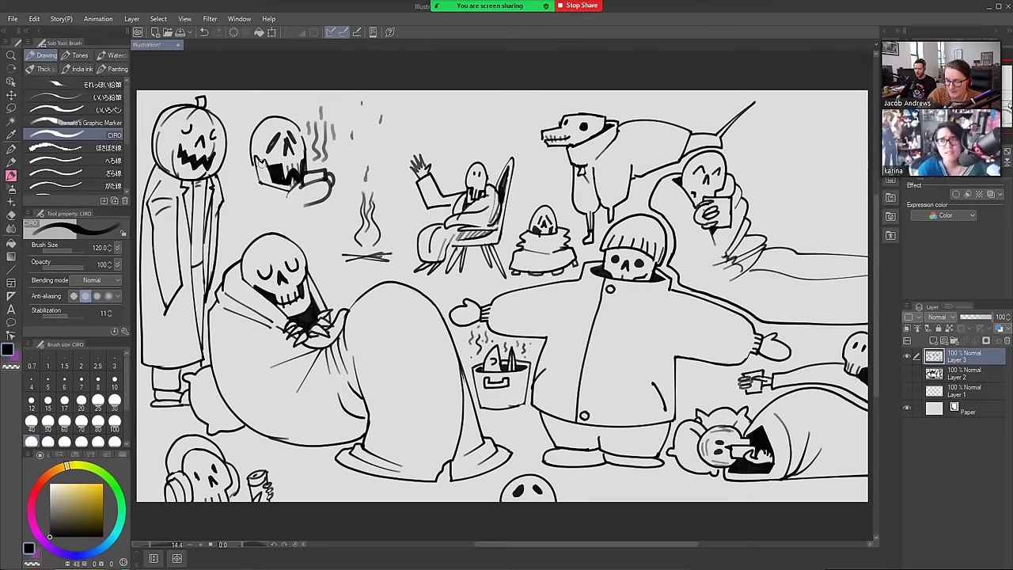
{"action": "mouse_move", "coordinate": [289, 188]}
{"action": "left_mouse_down"}
{"action": "mouse_move", "coordinate": [277, 204]}
{"action": "mouse_move", "coordinate": [281, 219]}
{"action": "mouse_move", "coordinate": [302, 206]}
{"action": "mouse_move", "coordinate": [283, 215]}
{"action": "left_mouse_up"}
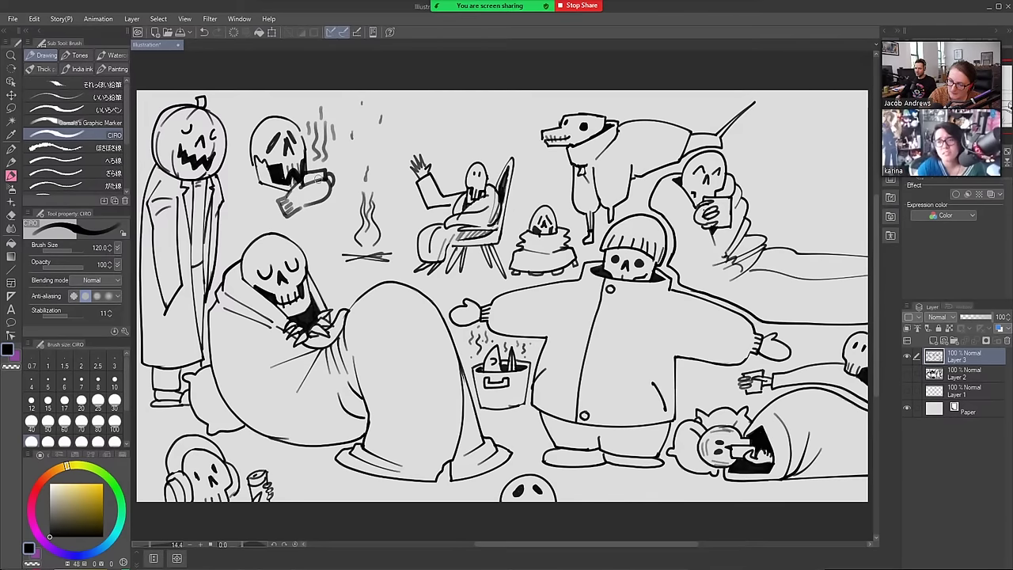
Reduce the brush size and outline the mug-holding skeleton's cloak, adding a hood line around the seated skeleton's head
{"action": "key", "text": "bracketleft"}
{"action": "key", "text": "bracketleft"}
{"action": "key", "text": "bracketleft"}
{"action": "key", "text": "bracketleft"}
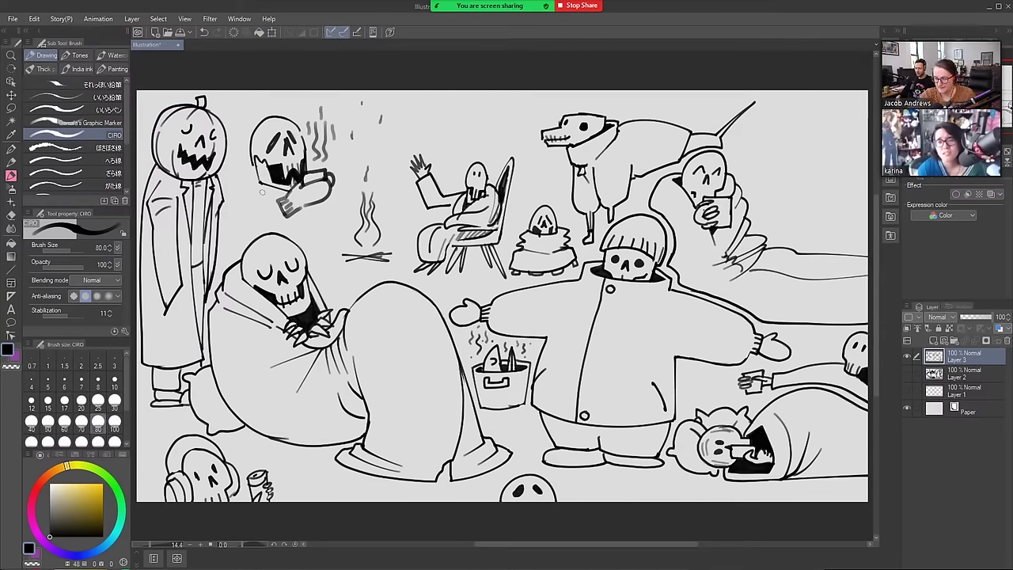
{"action": "mouse_move", "coordinate": [276, 192]}
{"action": "left_mouse_down"}
{"action": "mouse_move", "coordinate": [237, 184]}
{"action": "mouse_move", "coordinate": [238, 252]}
{"action": "mouse_move", "coordinate": [261, 227]}
{"action": "mouse_move", "coordinate": [297, 237]}
{"action": "mouse_move", "coordinate": [321, 278]}
{"action": "mouse_move", "coordinate": [306, 208]}
{"action": "mouse_move", "coordinate": [328, 270]}
{"action": "left_mouse_up"}
{"action": "left_click_drag", "start_coordinate": [336, 189], "coordinate": [310, 209]}
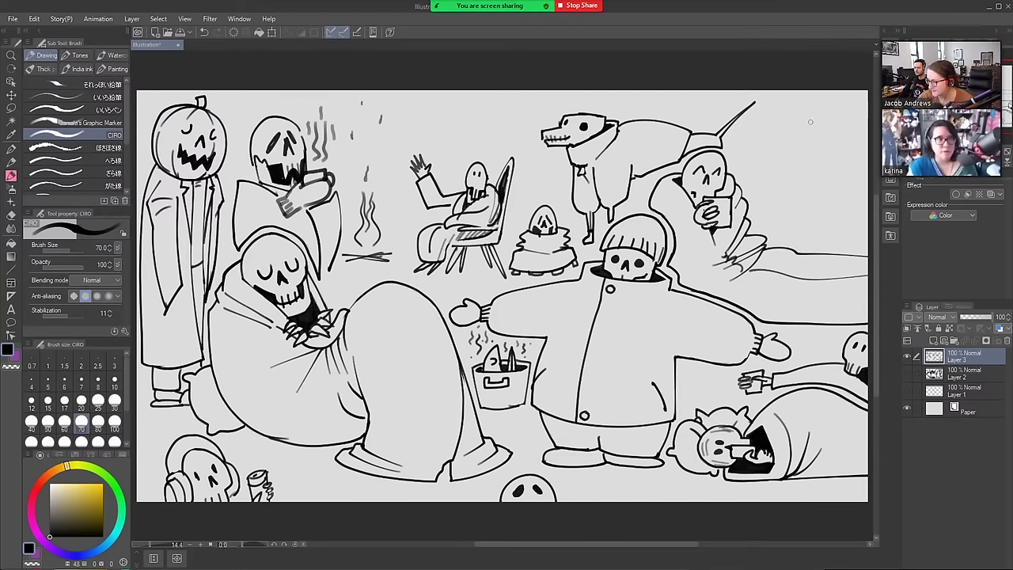
{"action": "mouse_move", "coordinate": [818, 107]}
{"action": "left_mouse_down"}
{"action": "mouse_move", "coordinate": [790, 149]}
{"action": "mouse_move", "coordinate": [791, 166]}
{"action": "left_mouse_up"}
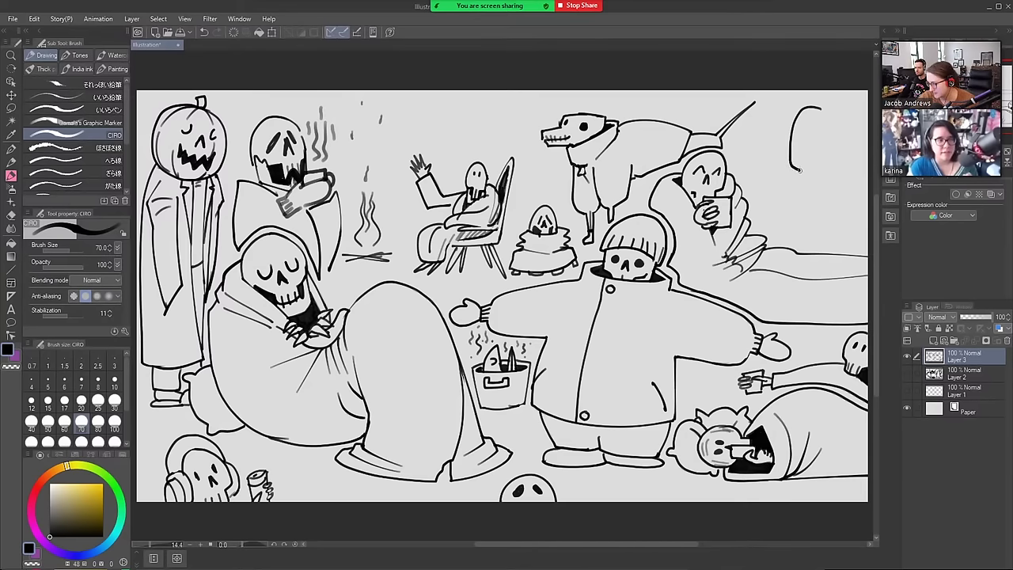
{"action": "key", "text": "ctrl+z"}
{"action": "mouse_move", "coordinate": [828, 105]}
{"action": "left_mouse_down"}
{"action": "mouse_move", "coordinate": [805, 110]}
{"action": "mouse_move", "coordinate": [788, 154]}
{"action": "mouse_move", "coordinate": [801, 186]}
{"action": "mouse_move", "coordinate": [817, 192]}
{"action": "mouse_move", "coordinate": [847, 173]}
{"action": "mouse_move", "coordinate": [799, 163]}
{"action": "mouse_move", "coordinate": [798, 187]}
{"action": "mouse_move", "coordinate": [830, 175]}
{"action": "left_mouse_up"}
{"action": "key", "text": "e"}
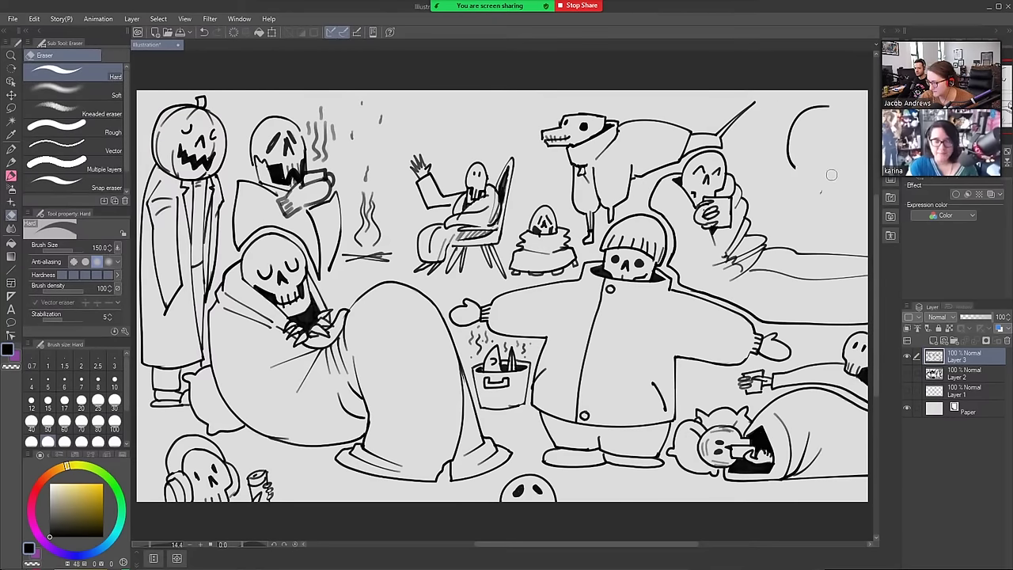
{"action": "mouse_move", "coordinate": [805, 122]}
{"action": "left_mouse_down"}
{"action": "mouse_move", "coordinate": [800, 170]}
{"action": "mouse_move", "coordinate": [824, 102]}
{"action": "mouse_move", "coordinate": [792, 165]}
{"action": "left_mouse_up"}
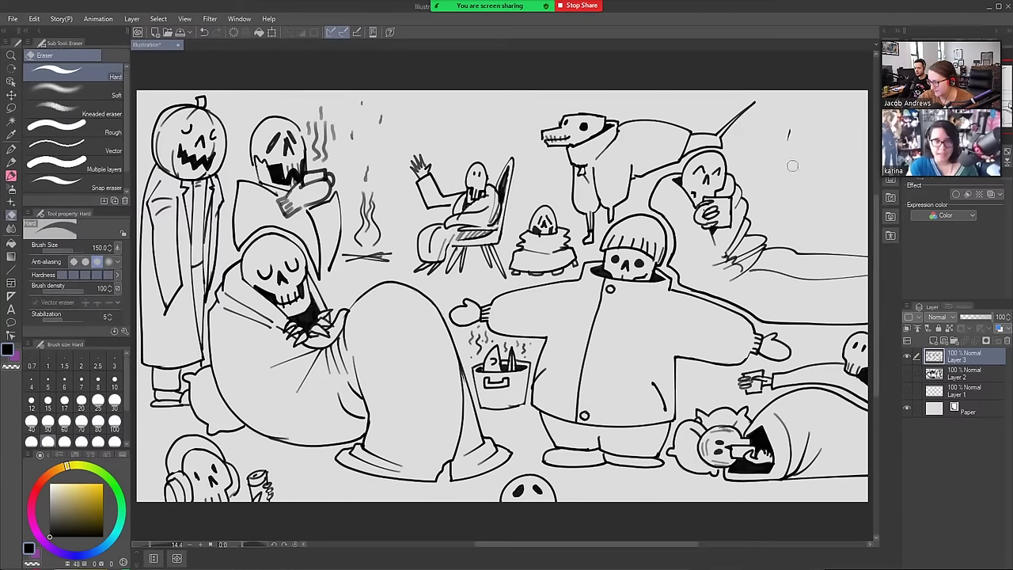
Draw a long blocky face with ringed round eyes and a curled smile in the canvas's upper-right corner, using brush size 80
{"action": "key", "text": "b"}
{"action": "mouse_move", "coordinate": [820, 111]}
{"action": "left_mouse_down"}
{"action": "mouse_move", "coordinate": [787, 175]}
{"action": "mouse_move", "coordinate": [789, 194]}
{"action": "mouse_move", "coordinate": [837, 194]}
{"action": "mouse_move", "coordinate": [804, 213]}
{"action": "mouse_move", "coordinate": [829, 216]}
{"action": "mouse_move", "coordinate": [862, 193]}
{"action": "mouse_move", "coordinate": [857, 116]}
{"action": "mouse_move", "coordinate": [832, 109]}
{"action": "mouse_move", "coordinate": [796, 115]}
{"action": "mouse_move", "coordinate": [798, 158]}
{"action": "mouse_move", "coordinate": [810, 140]}
{"action": "mouse_move", "coordinate": [845, 158]}
{"action": "mouse_move", "coordinate": [837, 139]}
{"action": "mouse_move", "coordinate": [807, 146]}
{"action": "mouse_move", "coordinate": [835, 147]}
{"action": "mouse_move", "coordinate": [798, 193]}
{"action": "mouse_move", "coordinate": [815, 123]}
{"action": "mouse_move", "coordinate": [810, 195]}
{"action": "left_mouse_up"}
{"action": "left_click", "coordinate": [31, 441]}
{"action": "left_click", "coordinate": [97, 421]}
{"action": "left_click_drag", "start_coordinate": [803, 158], "coordinate": [801, 181]}
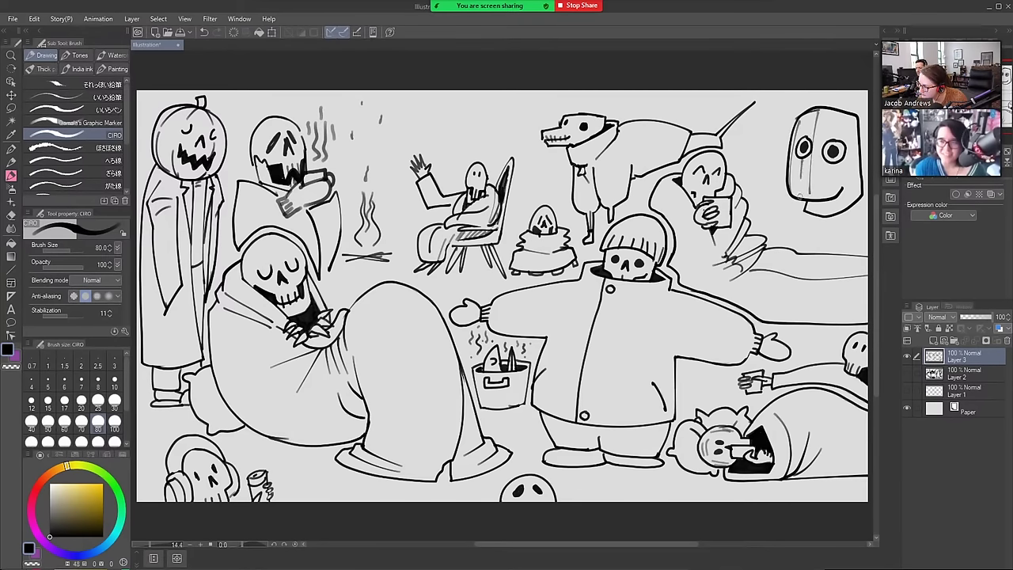
Cover the blocky face with vertical stripes and cut a notch into its side edge
{"action": "mouse_move", "coordinate": [806, 110]}
{"action": "left_mouse_down"}
{"action": "mouse_move", "coordinate": [808, 139]}
{"action": "mouse_move", "coordinate": [823, 141]}
{"action": "mouse_move", "coordinate": [822, 198]}
{"action": "mouse_move", "coordinate": [834, 140]}
{"action": "mouse_move", "coordinate": [834, 190]}
{"action": "left_mouse_up"}
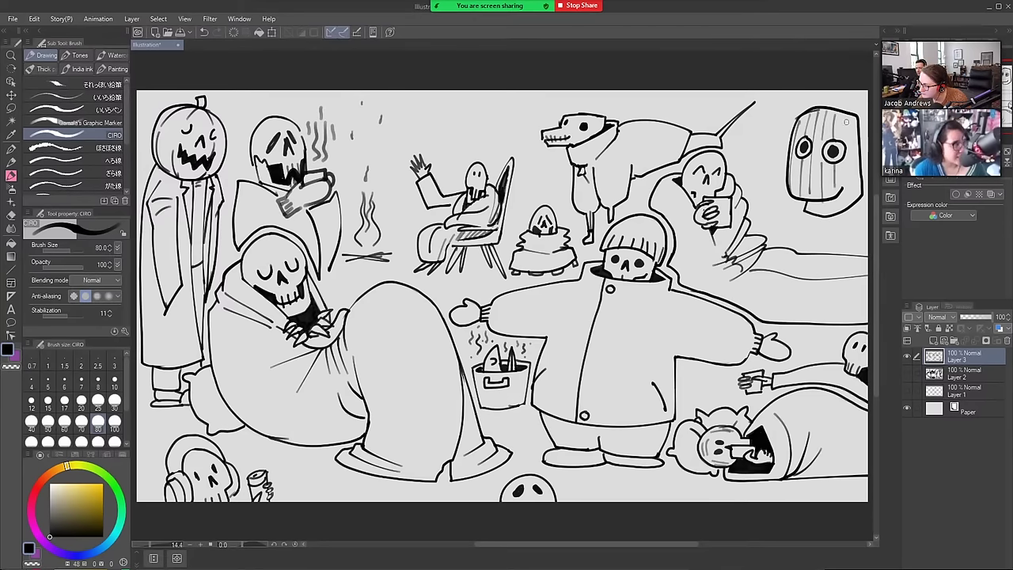
{"action": "mouse_move", "coordinate": [910, 62]}
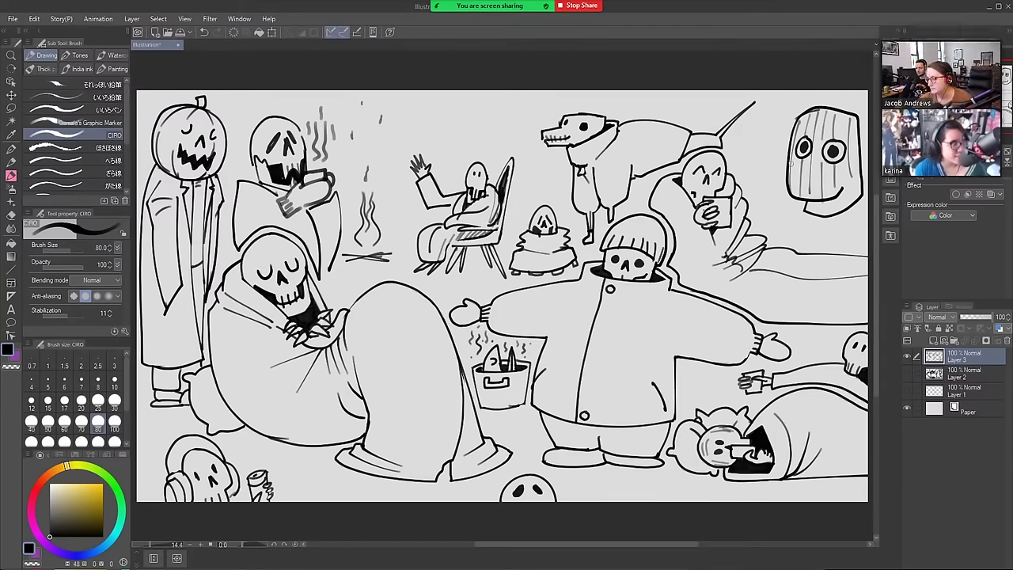
{"action": "mouse_move", "coordinate": [789, 161]}
{"action": "left_mouse_down"}
{"action": "mouse_move", "coordinate": [807, 134]}
{"action": "mouse_move", "coordinate": [789, 182]}
{"action": "left_mouse_up"}
{"action": "key", "text": "e"}
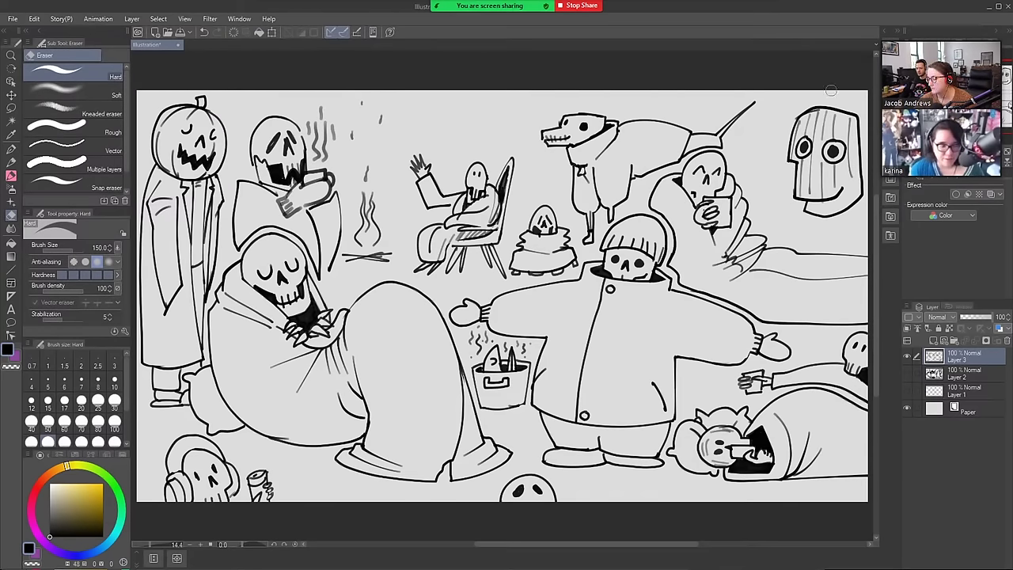
{"action": "key", "text": "b"}
Shade the blocky face's mouth and nose, extend the stripes to its chin, and make the lower edge ragged
{"action": "mouse_move", "coordinate": [848, 159]}
{"action": "left_mouse_down"}
{"action": "mouse_move", "coordinate": [827, 173]}
{"action": "mouse_move", "coordinate": [824, 191]}
{"action": "mouse_move", "coordinate": [825, 168]}
{"action": "mouse_move", "coordinate": [830, 179]}
{"action": "left_mouse_up"}
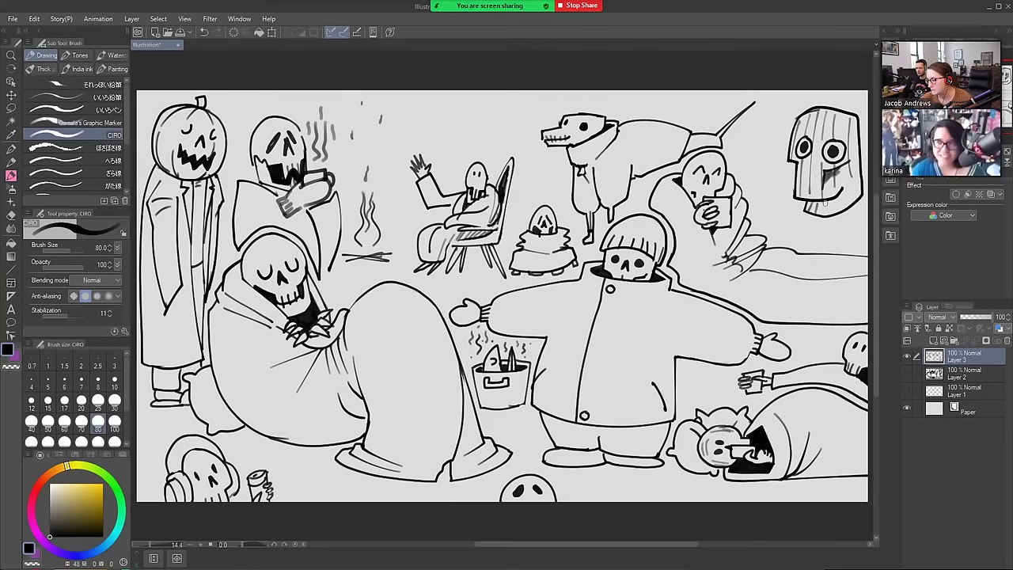
{"action": "mouse_move", "coordinate": [821, 213]}
{"action": "left_mouse_down"}
{"action": "mouse_move", "coordinate": [850, 188]}
{"action": "mouse_move", "coordinate": [856, 196]}
{"action": "mouse_move", "coordinate": [856, 135]}
{"action": "left_mouse_up"}
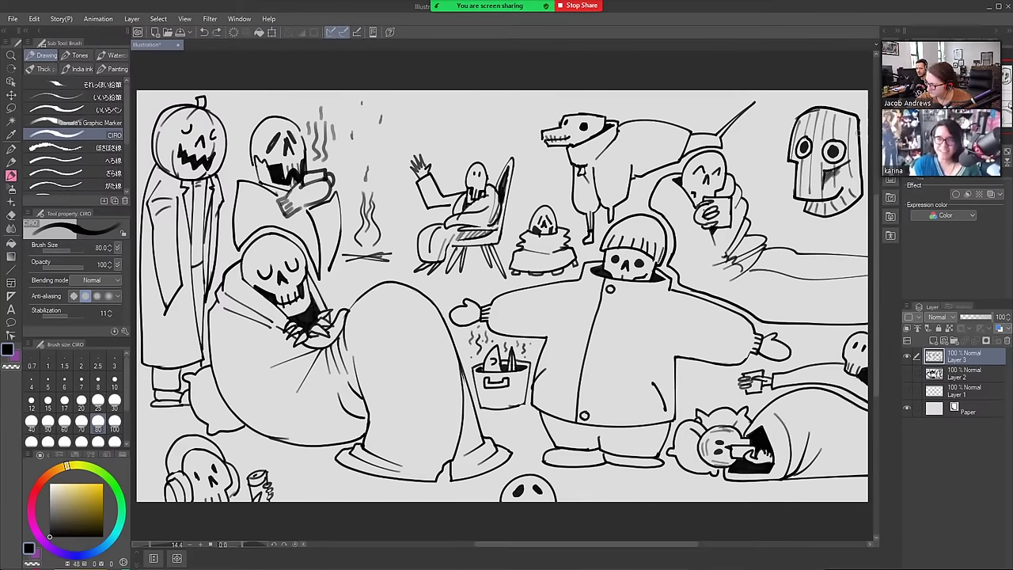
{"action": "key", "text": "e"}
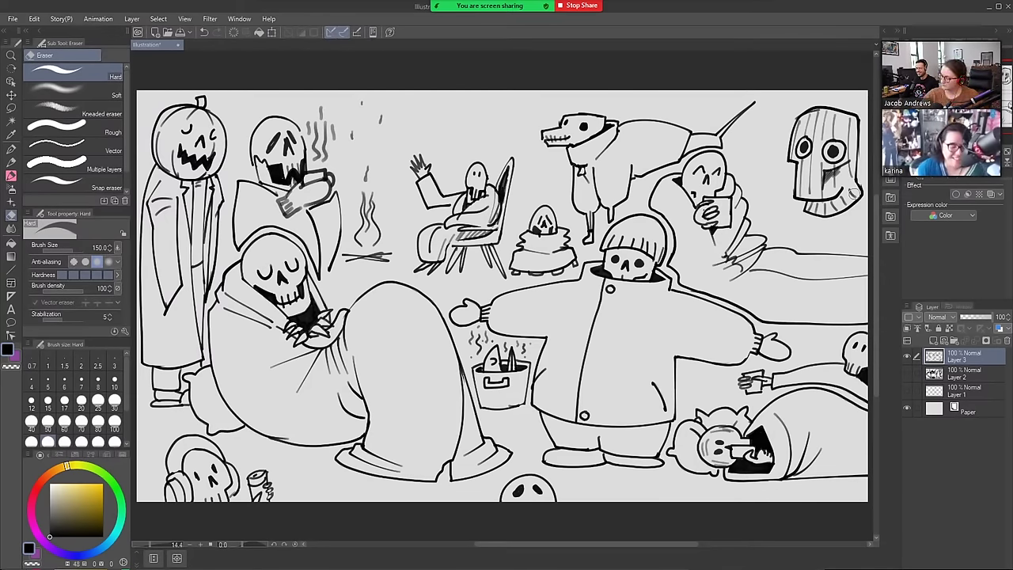
{"action": "key", "text": "p"}
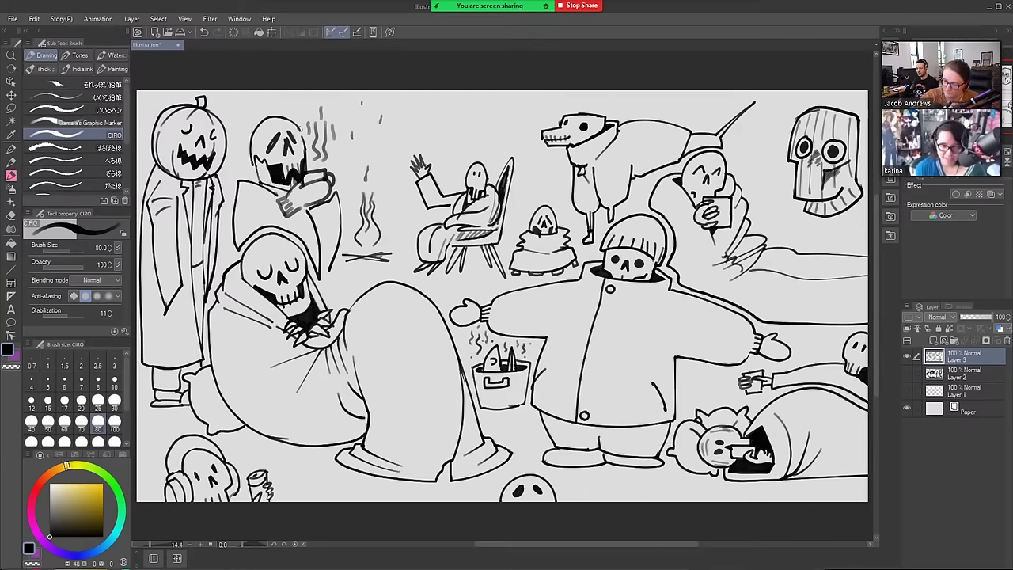
Thicken and close the campfire-side edge of the mug-holding skeleton's cloak
{"action": "left_click_drag", "start_coordinate": [320, 279], "coordinate": [330, 259]}
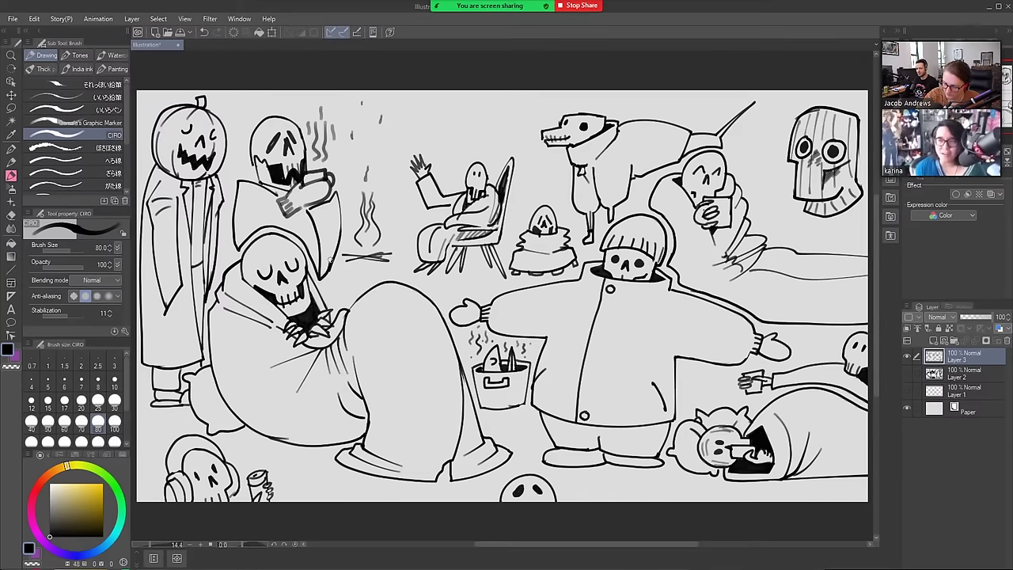
{"action": "left_click_drag", "start_coordinate": [336, 192], "coordinate": [338, 241]}
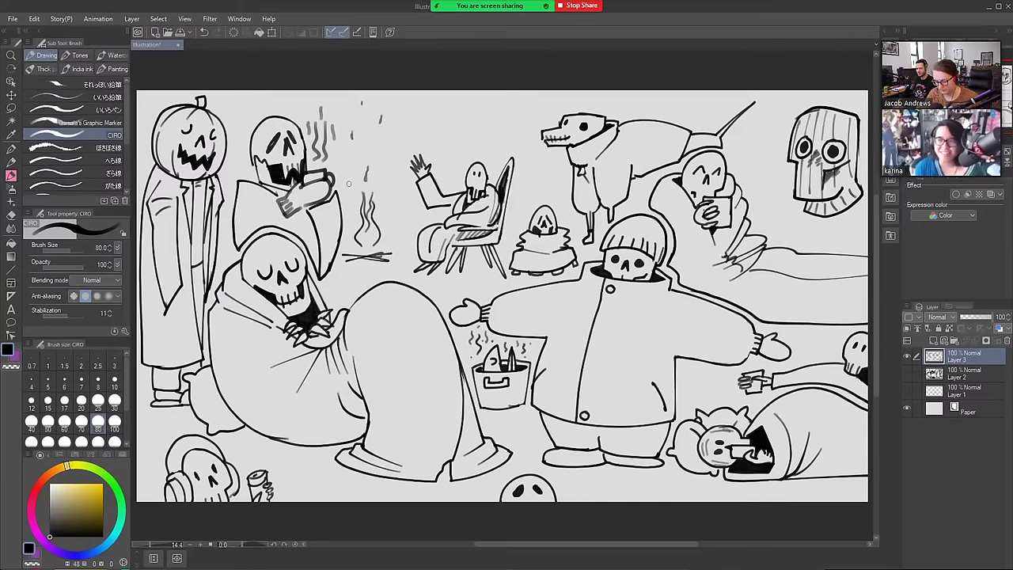
{"action": "key", "text": "g"}
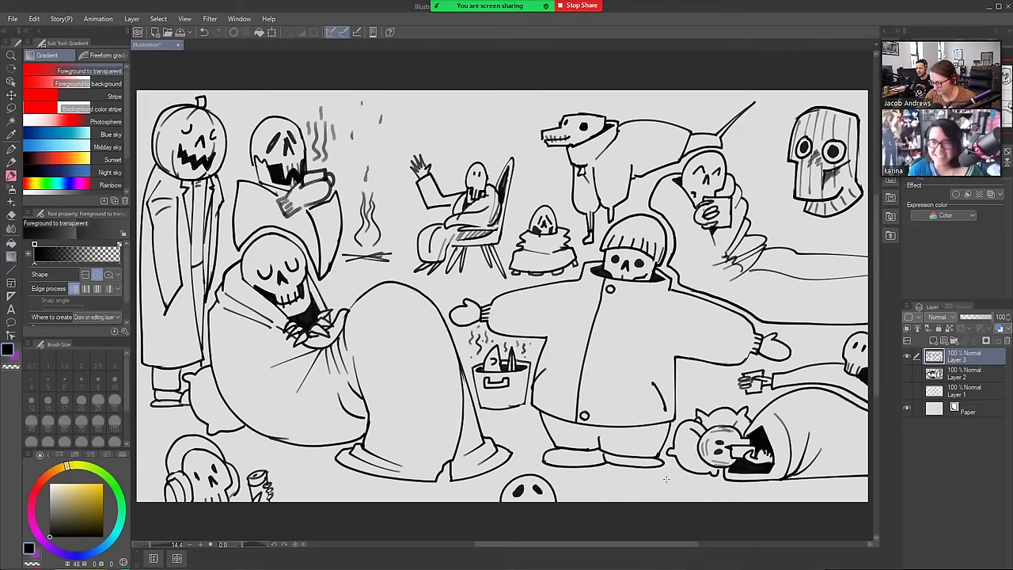
{"action": "key", "text": "g"}
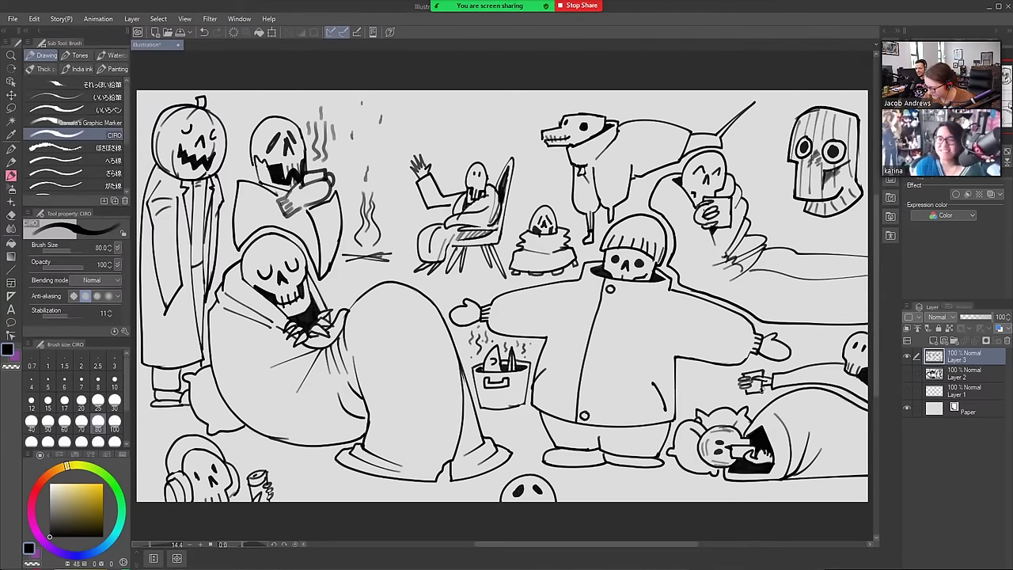
{"action": "key", "text": "g"}
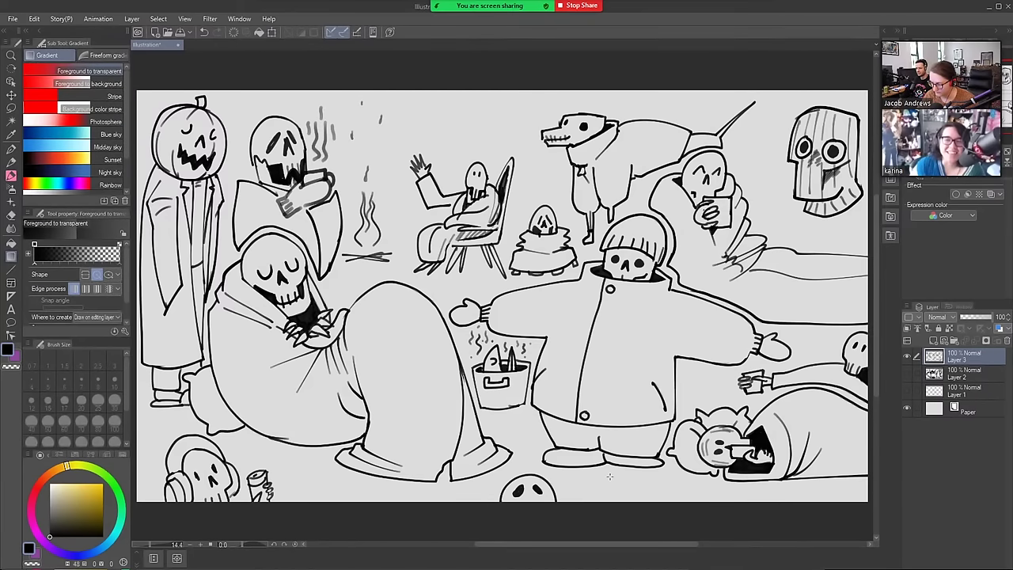
{"action": "key", "text": "g"}
{"action": "key", "text": "b"}
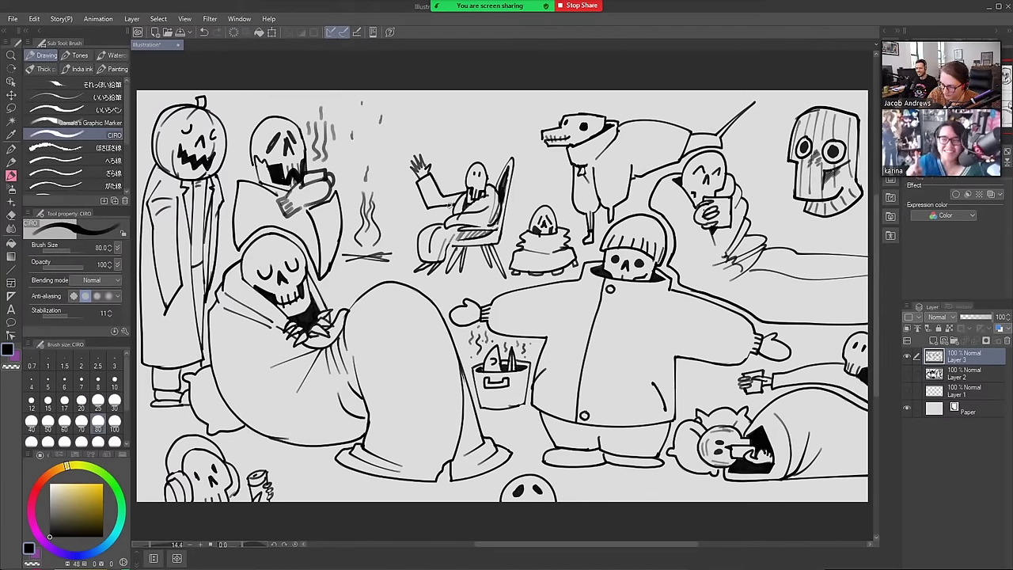
{"action": "key", "text": "g"}
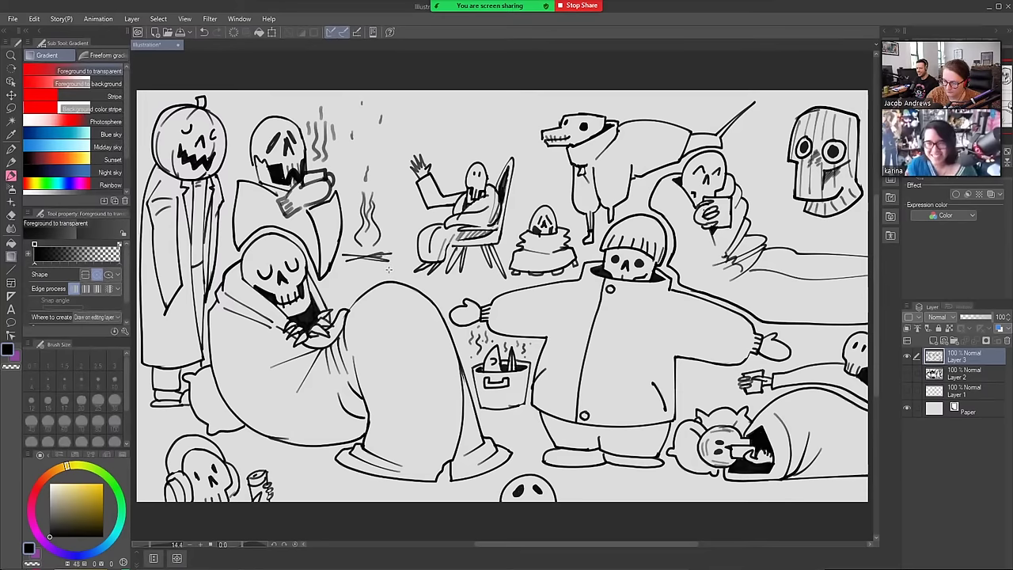
{"action": "key", "text": "b"}
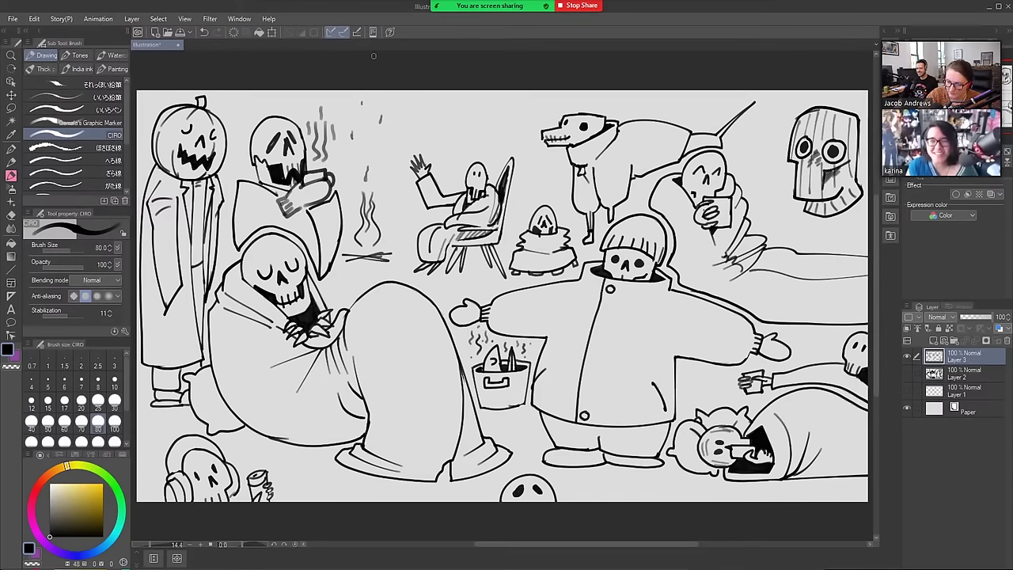
{"action": "key", "text": "g"}
{"action": "key", "text": "g"}
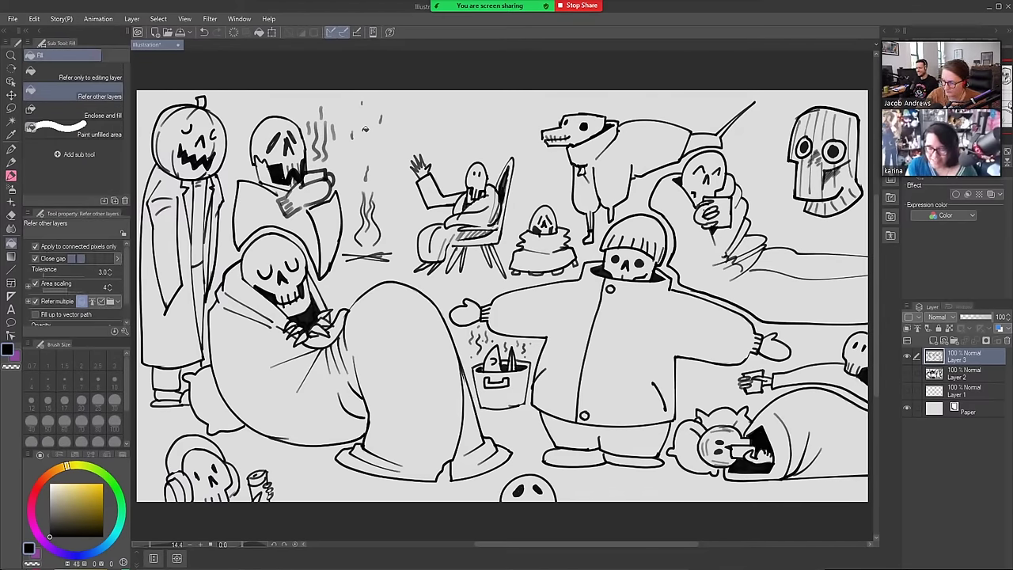
{"action": "left_click", "coordinate": [365, 129]}
{"action": "key", "text": "ctrl+z"}
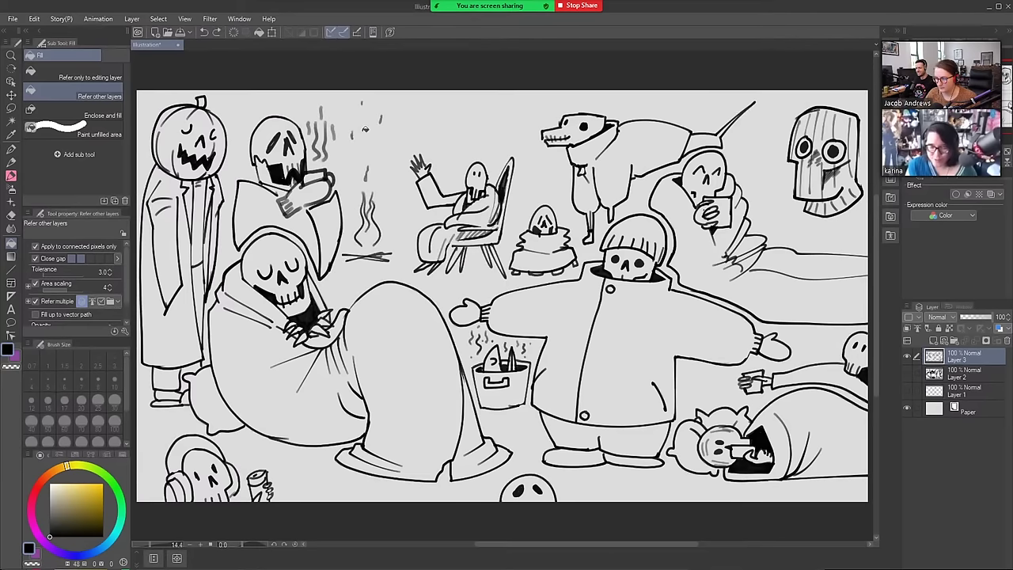
Thicken the front of the skeletal dog's toothy jaw outline with the brush
{"action": "key", "text": "b"}
{"action": "left_click_drag", "start_coordinate": [545, 138], "coordinate": [547, 136]}
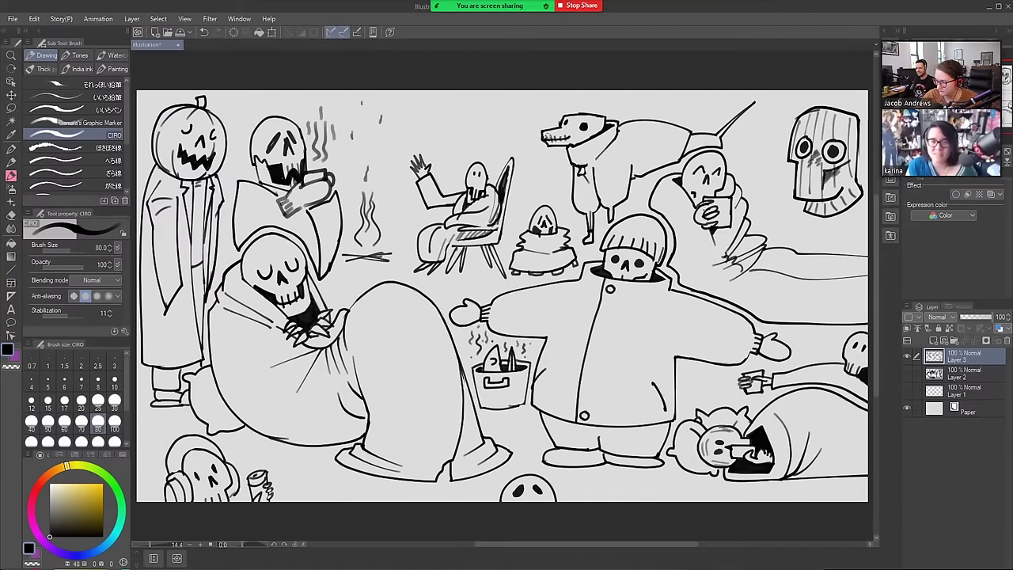
{"action": "key", "text": "g"}
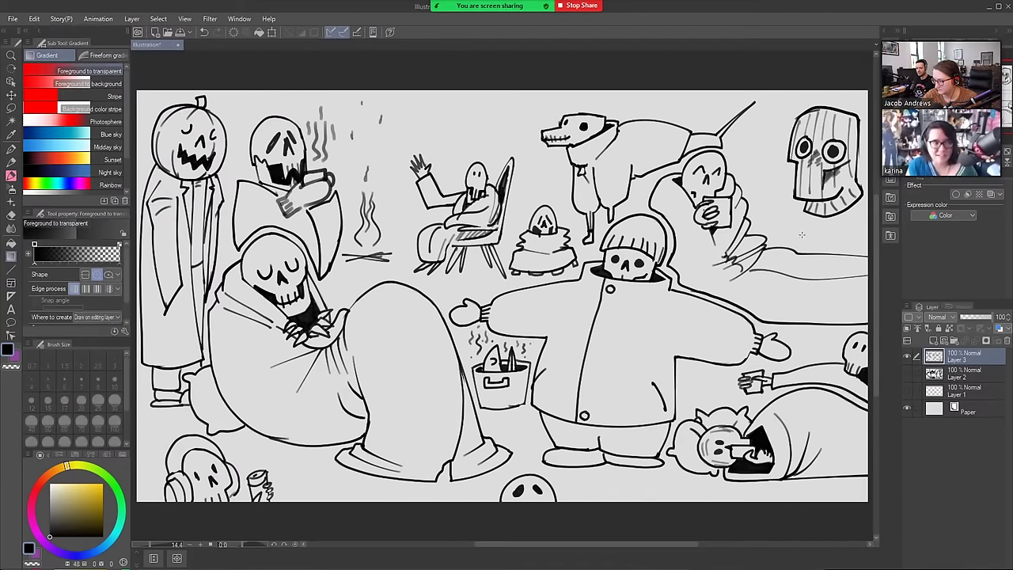
{"action": "key", "text": "g"}
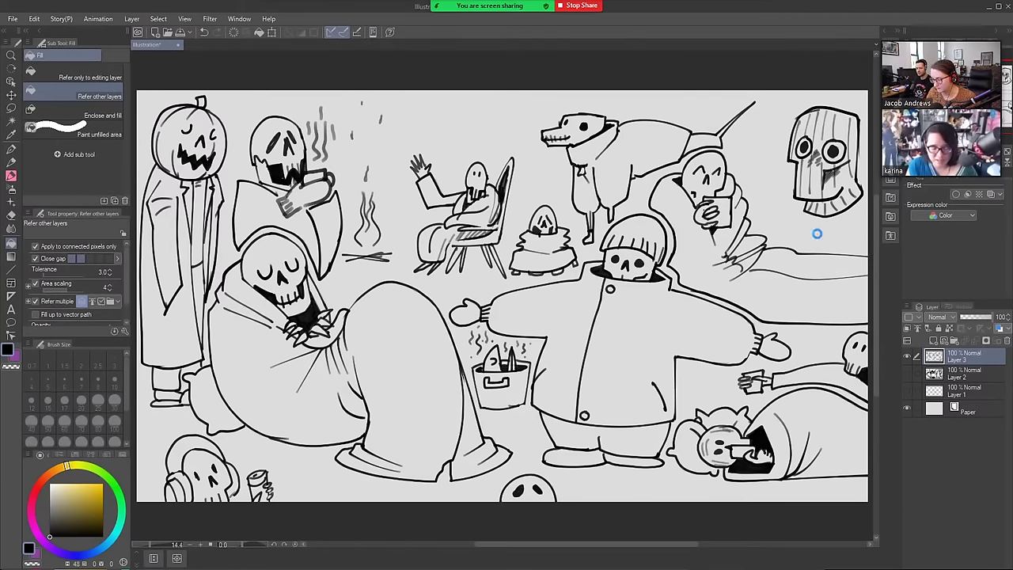
{"action": "left_click", "coordinate": [820, 231]}
{"action": "key", "text": "b"}
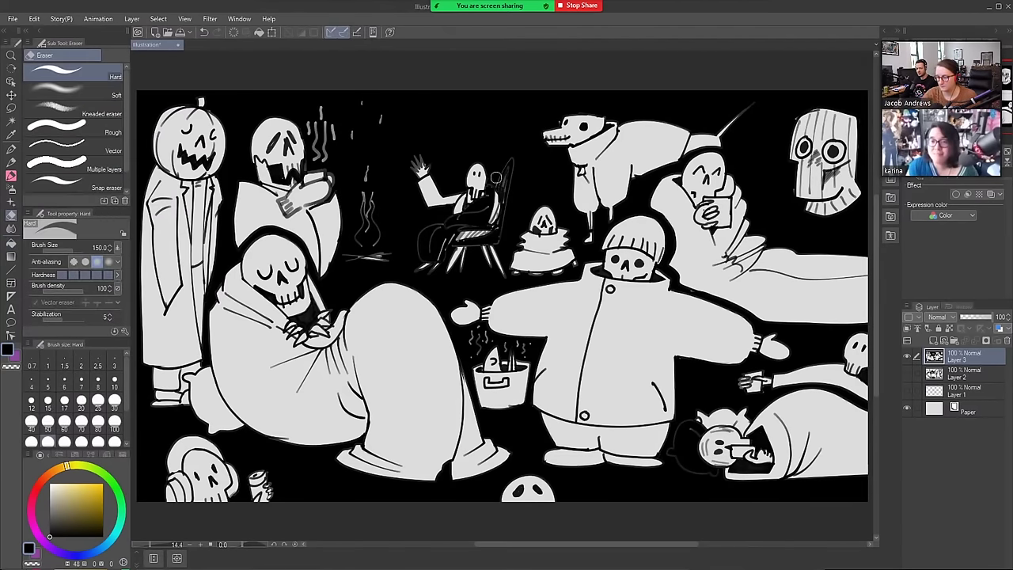
{"action": "key", "text": "ctrl+z"}
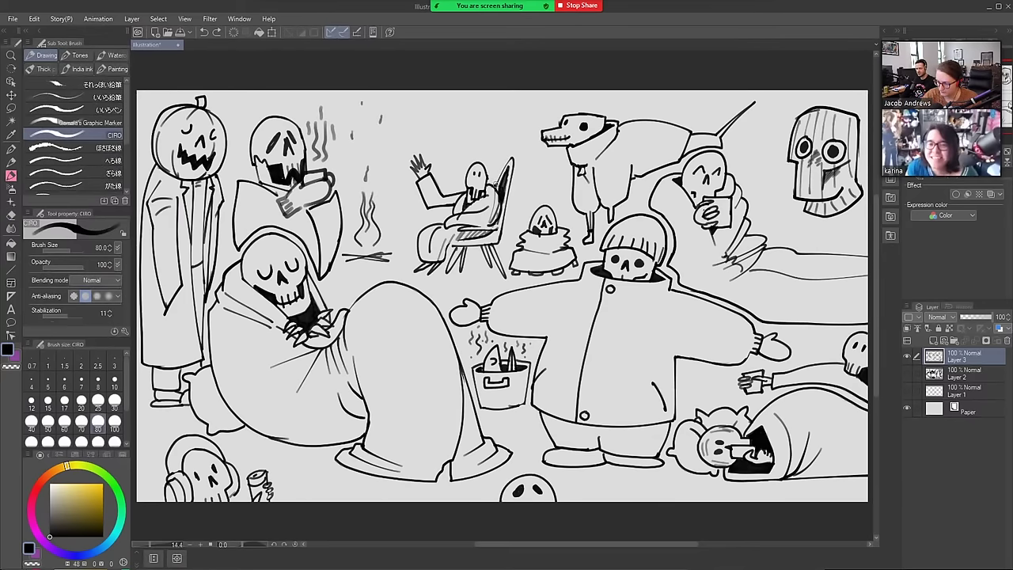
Close the line gaps in the waving skeleton's chair and blanket, and fill the background around the figures with black
{"action": "left_click_drag", "start_coordinate": [495, 186], "coordinate": [504, 165]}
{"action": "left_click_drag", "start_coordinate": [446, 246], "coordinate": [453, 246]}
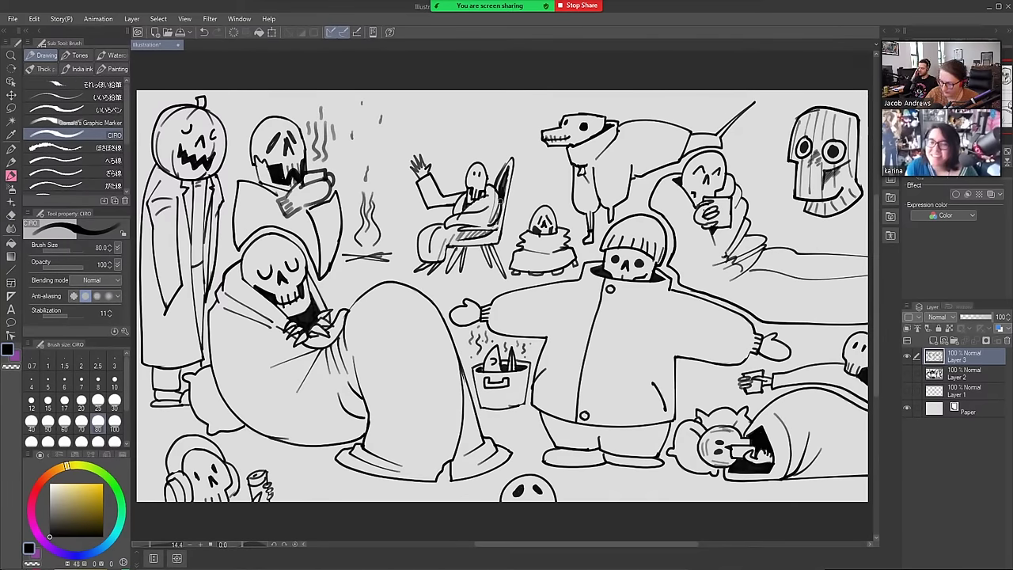
{"action": "key", "text": "g"}
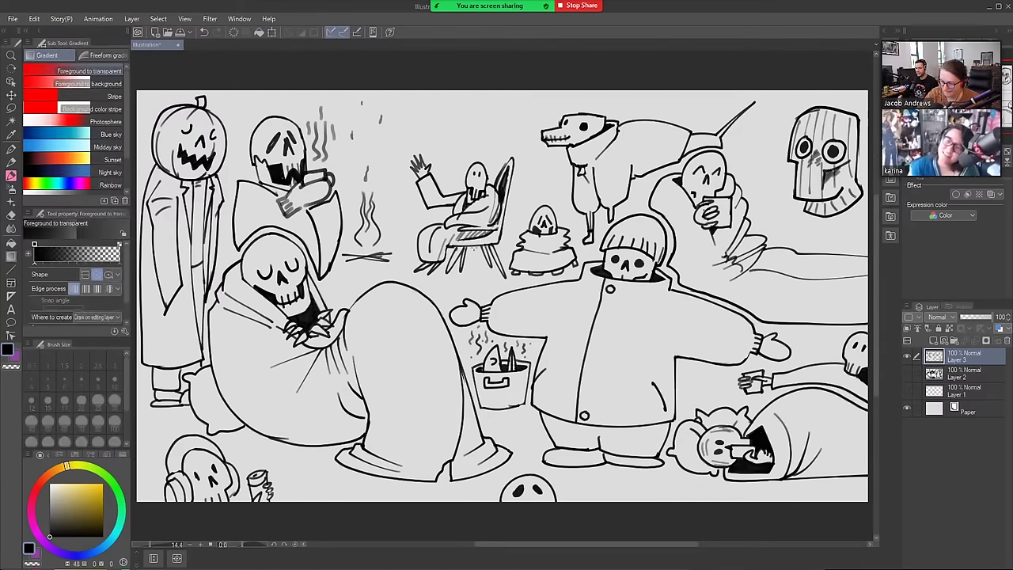
{"action": "key", "text": "g"}
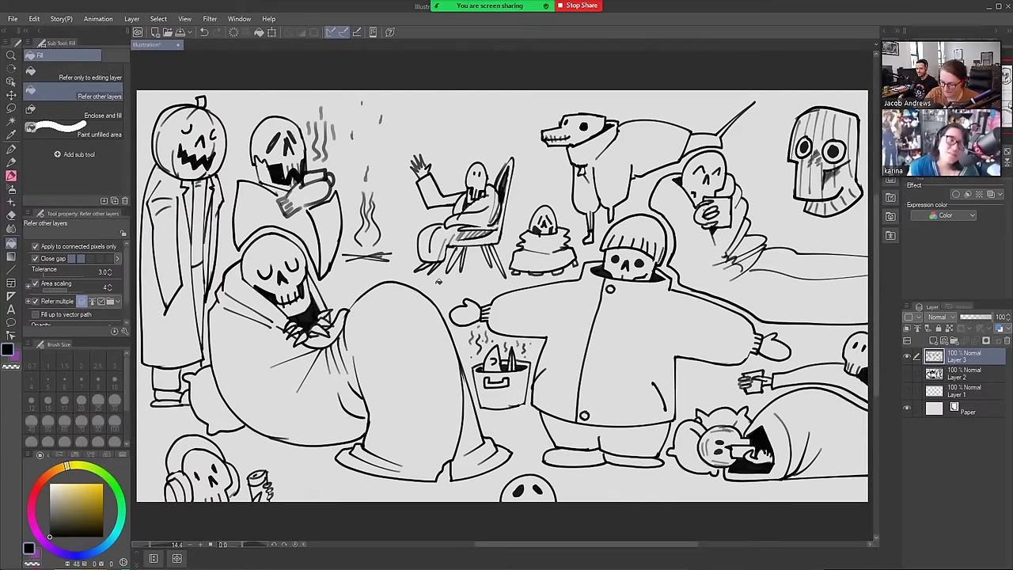
{"action": "left_click", "coordinate": [436, 284]}
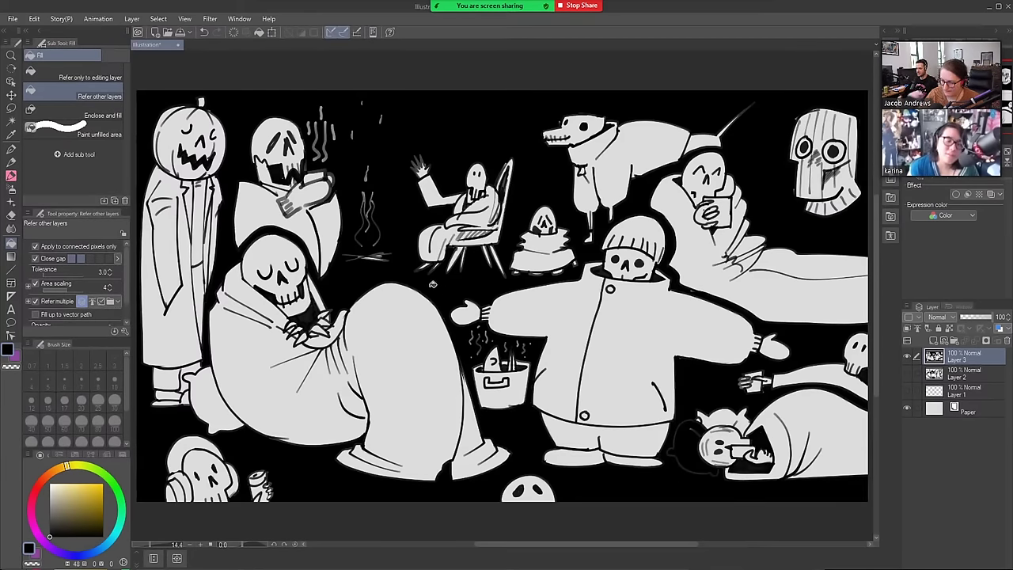
With the hard eraser at size 150, lighten the campfire, sparks, logs and bucket steam, and clear the black from the sleeping skeleton's pillow
{"action": "key", "text": "e"}
{"action": "mouse_move", "coordinate": [371, 188]}
{"action": "left_mouse_down"}
{"action": "mouse_move", "coordinate": [366, 244]}
{"action": "mouse_move", "coordinate": [369, 162]}
{"action": "left_mouse_up"}
{"action": "mouse_move", "coordinate": [377, 110]}
{"action": "left_mouse_down"}
{"action": "mouse_move", "coordinate": [380, 127]}
{"action": "mouse_move", "coordinate": [359, 111]}
{"action": "mouse_move", "coordinate": [363, 96]}
{"action": "mouse_move", "coordinate": [351, 141]}
{"action": "left_mouse_up"}
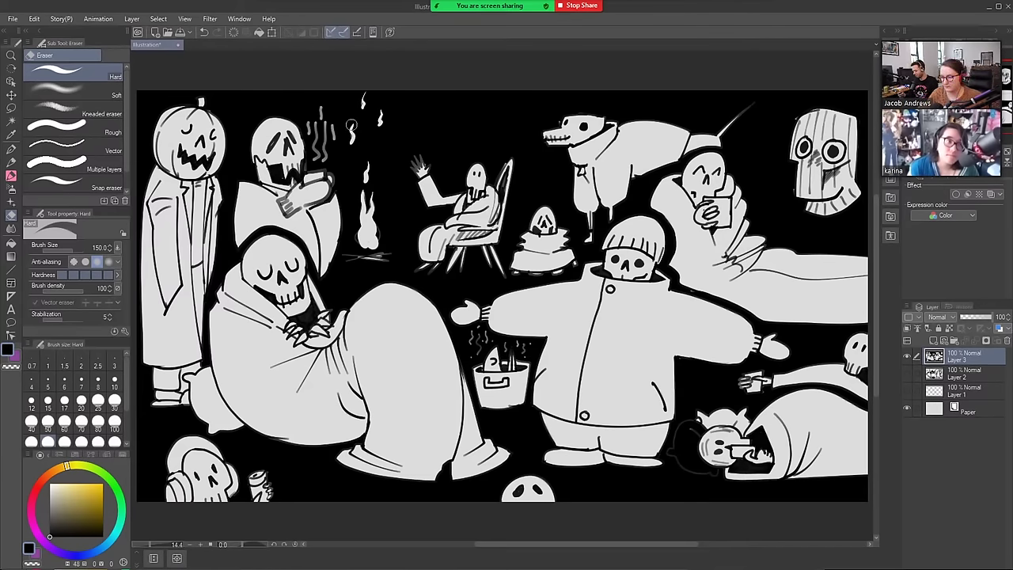
{"action": "mouse_move", "coordinate": [344, 264]}
{"action": "left_mouse_down"}
{"action": "mouse_move", "coordinate": [392, 269]}
{"action": "mouse_move", "coordinate": [340, 265]}
{"action": "left_mouse_up"}
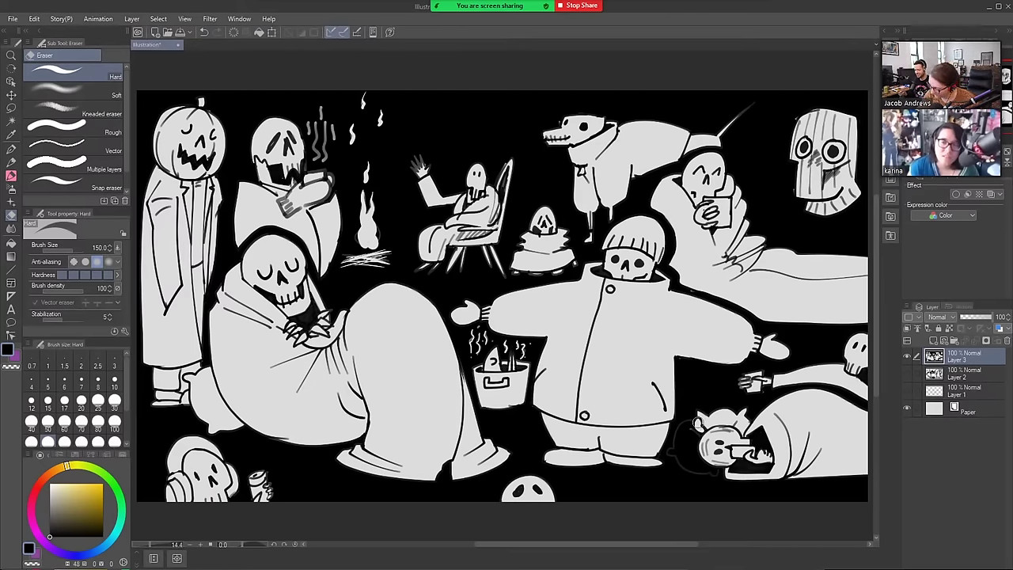
{"action": "mouse_move", "coordinate": [682, 427]}
{"action": "left_mouse_down"}
{"action": "mouse_move", "coordinate": [693, 469]}
{"action": "mouse_move", "coordinate": [717, 470]}
{"action": "mouse_move", "coordinate": [696, 468]}
{"action": "mouse_move", "coordinate": [710, 469]}
{"action": "mouse_move", "coordinate": [693, 450]}
{"action": "mouse_move", "coordinate": [697, 432]}
{"action": "mouse_move", "coordinate": [686, 434]}
{"action": "mouse_move", "coordinate": [697, 465]}
{"action": "mouse_move", "coordinate": [724, 430]}
{"action": "mouse_move", "coordinate": [696, 432]}
{"action": "mouse_move", "coordinate": [708, 432]}
{"action": "mouse_move", "coordinate": [712, 469]}
{"action": "left_mouse_up"}
{"action": "key", "text": "b"}
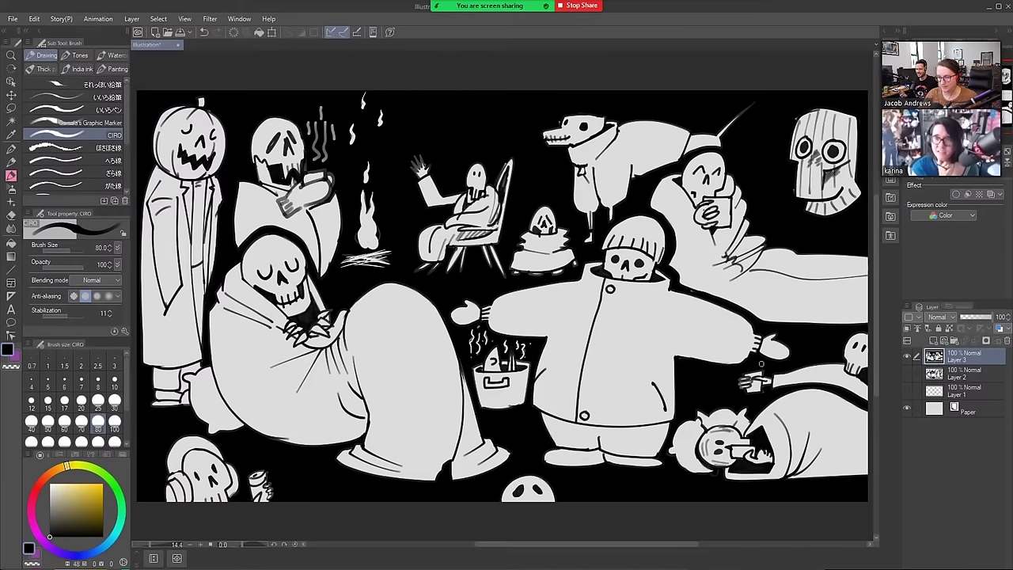
Erase three short surprise marks out of the black above the seated waving skeleton's head
{"action": "key", "text": "e"}
{"action": "left_click_drag", "start_coordinate": [457, 153], "coordinate": [466, 154]}
{"action": "left_click_drag", "start_coordinate": [477, 145], "coordinate": [478, 150]}
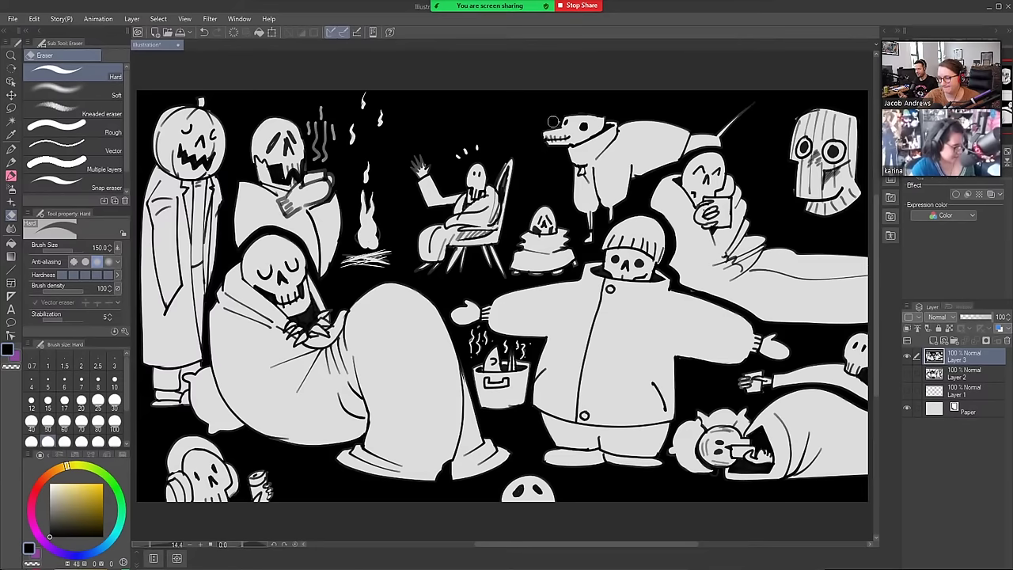
Rework the skeletal dog's snout into an open, jagged-toothed mouth with light bark marks in front of it
{"action": "key", "text": "b"}
{"action": "key", "text": "e"}
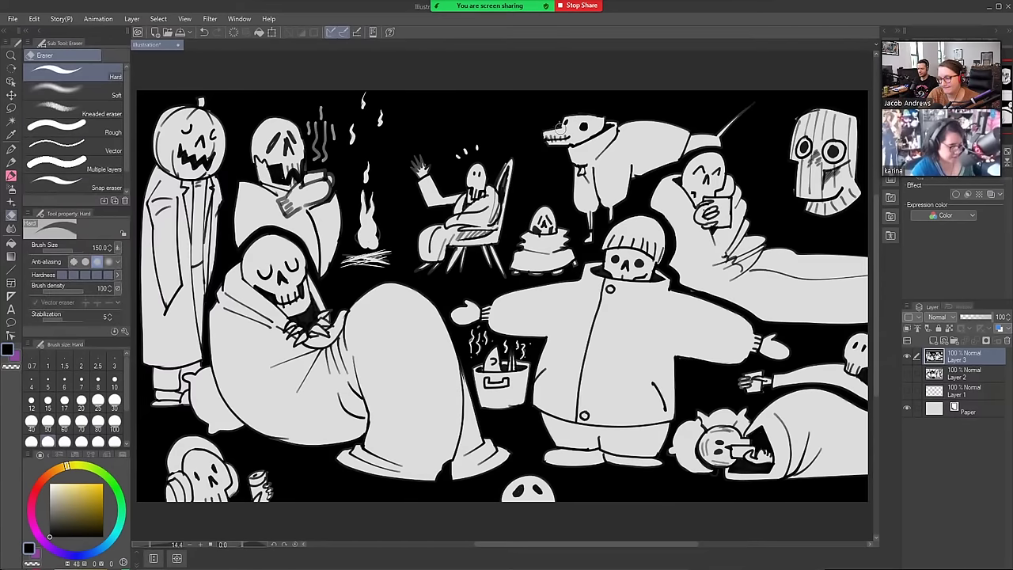
{"action": "mouse_move", "coordinate": [563, 129]}
{"action": "left_mouse_down"}
{"action": "mouse_move", "coordinate": [538, 137]}
{"action": "mouse_move", "coordinate": [569, 136]}
{"action": "mouse_move", "coordinate": [551, 145]}
{"action": "mouse_move", "coordinate": [566, 142]}
{"action": "mouse_move", "coordinate": [545, 135]}
{"action": "mouse_move", "coordinate": [538, 146]}
{"action": "mouse_move", "coordinate": [522, 131]}
{"action": "mouse_move", "coordinate": [536, 145]}
{"action": "mouse_move", "coordinate": [525, 126]}
{"action": "mouse_move", "coordinate": [539, 123]}
{"action": "mouse_move", "coordinate": [565, 141]}
{"action": "left_mouse_up"}
{"action": "key", "text": "b"}
{"action": "key", "text": "e"}
{"action": "key", "text": "b"}
{"action": "key", "text": "e"}
{"action": "key", "text": "b"}
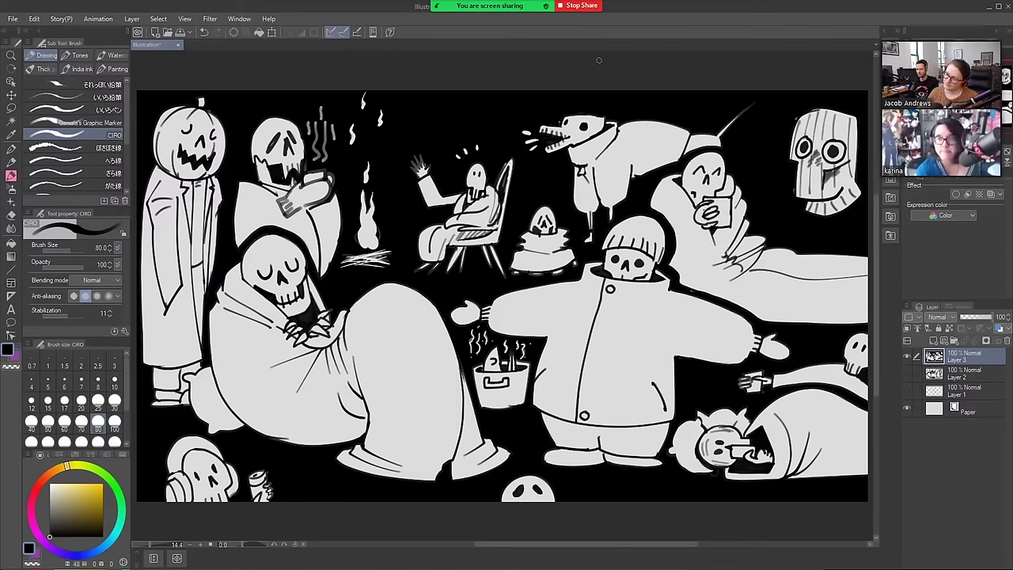
Erase curved motion lines around the seated skeleton's raised hand and in front of its body
{"action": "key", "text": "e"}
{"action": "mouse_move", "coordinate": [379, 157]}
{"action": "left_mouse_down"}
{"action": "mouse_move", "coordinate": [394, 179]}
{"action": "mouse_move", "coordinate": [395, 139]}
{"action": "mouse_move", "coordinate": [419, 155]}
{"action": "left_mouse_up"}
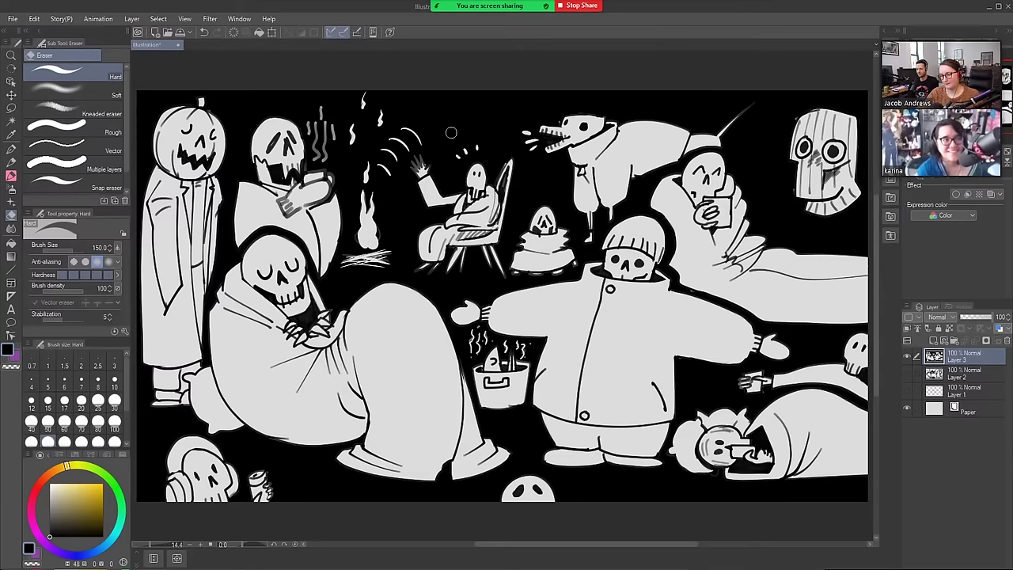
{"action": "mouse_move", "coordinate": [392, 197]}
{"action": "left_mouse_down"}
{"action": "mouse_move", "coordinate": [403, 233]}
{"action": "mouse_move", "coordinate": [429, 225]}
{"action": "left_mouse_up"}
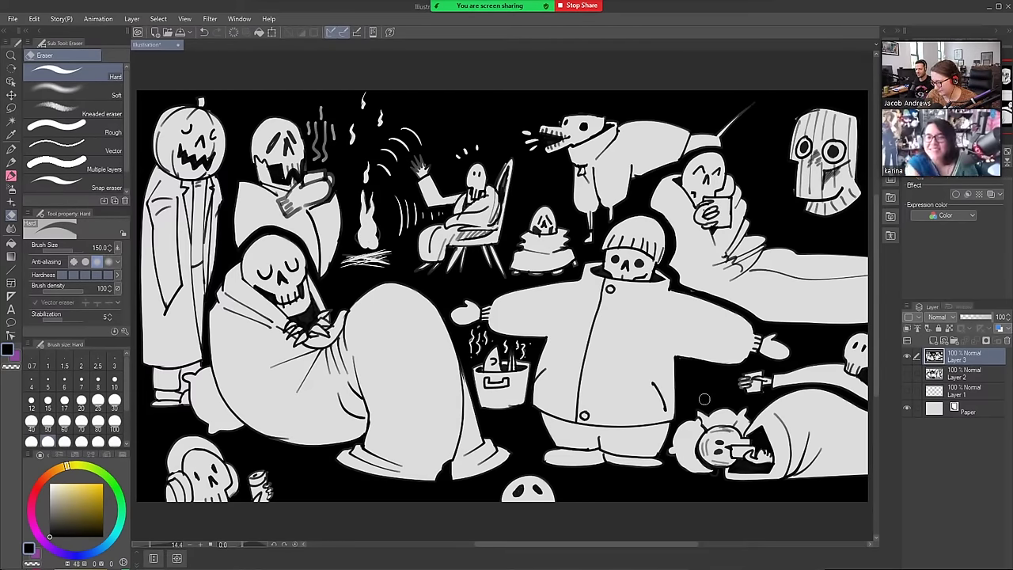
Erase short radiating marks above the sleeping skeleton's head and a trail of light dashes below the striped face
{"action": "left_click_drag", "start_coordinate": [705, 394], "coordinate": [721, 397]}
{"action": "left_click_drag", "start_coordinate": [731, 390], "coordinate": [734, 400]}
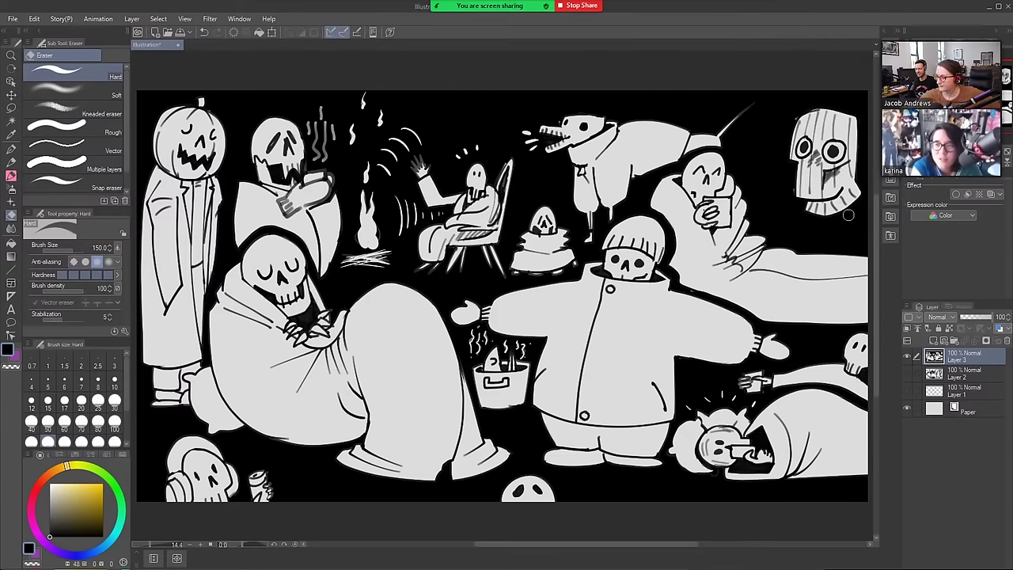
{"action": "left_click_drag", "start_coordinate": [852, 211], "coordinate": [855, 243]}
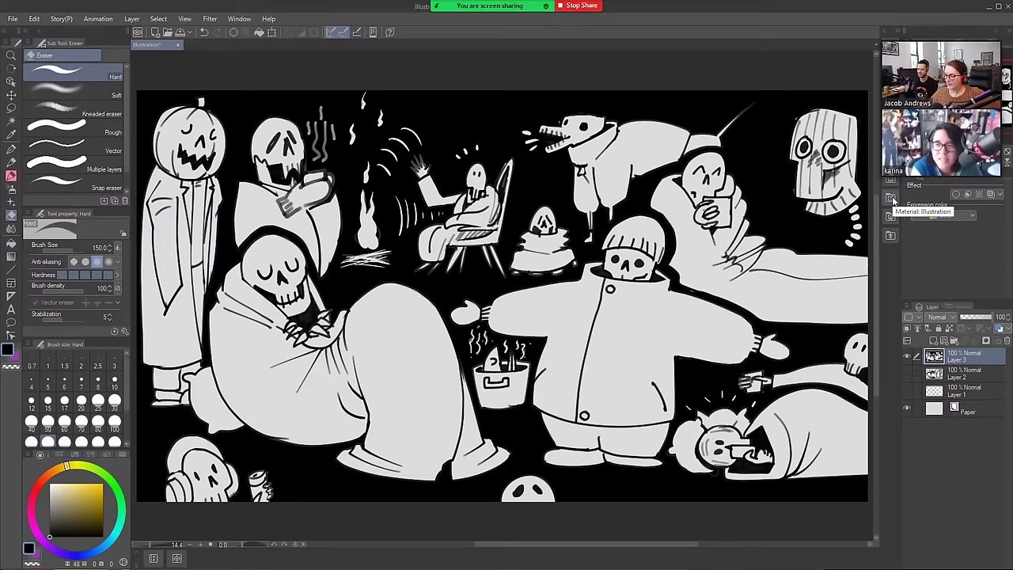
View the ghost drawing on Layer 2 on its own, and switch back to the skeleton drawing on Layer 3
{"action": "left_click", "coordinate": [907, 356]}
{"action": "left_click", "coordinate": [907, 374]}
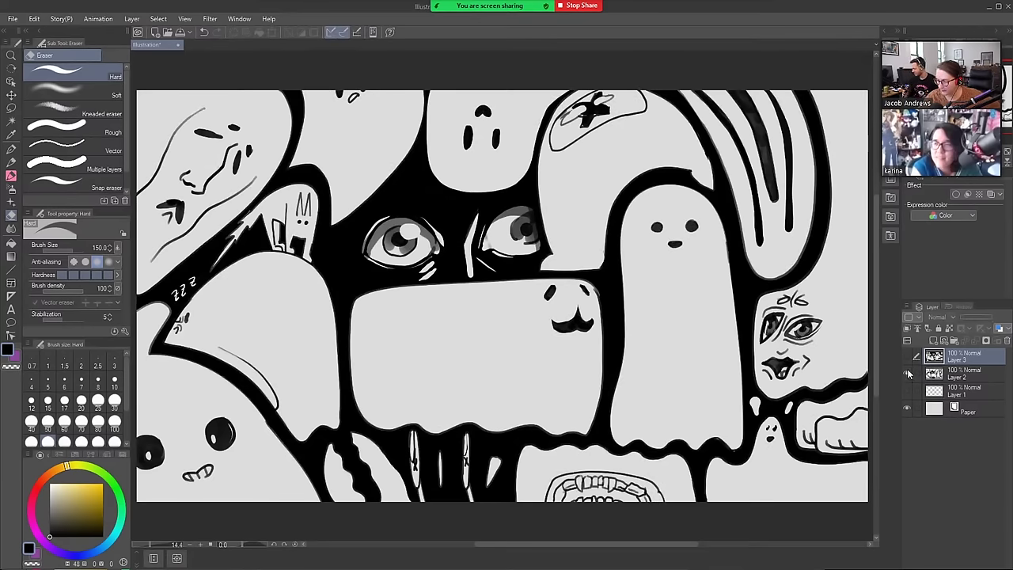
{"action": "left_click", "coordinate": [906, 373]}
{"action": "left_click", "coordinate": [907, 357]}
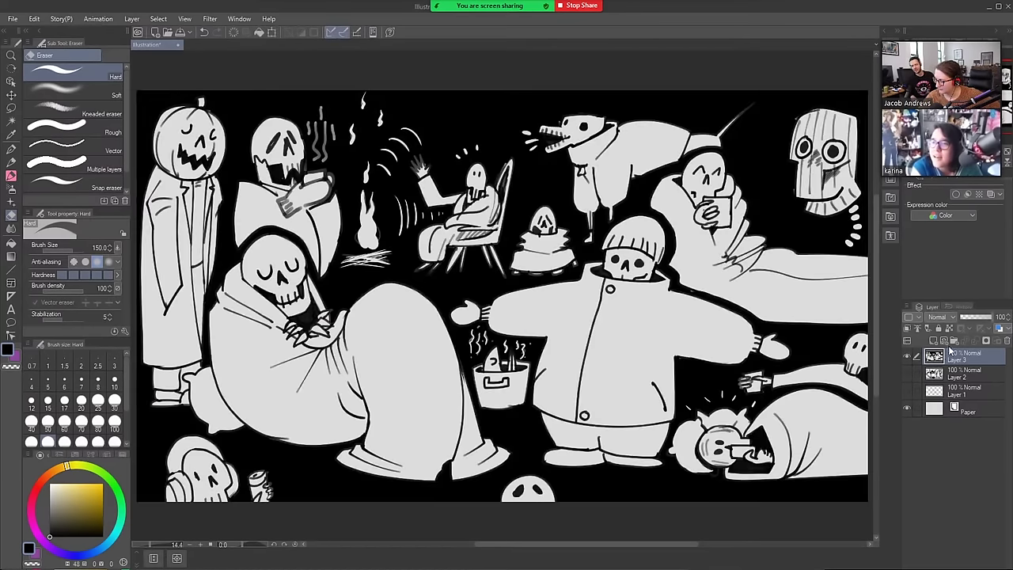
Add a new raster layer above the skeleton drawing and hide Layer 3 for a blank canvas
{"action": "left_click", "coordinate": [933, 341]}
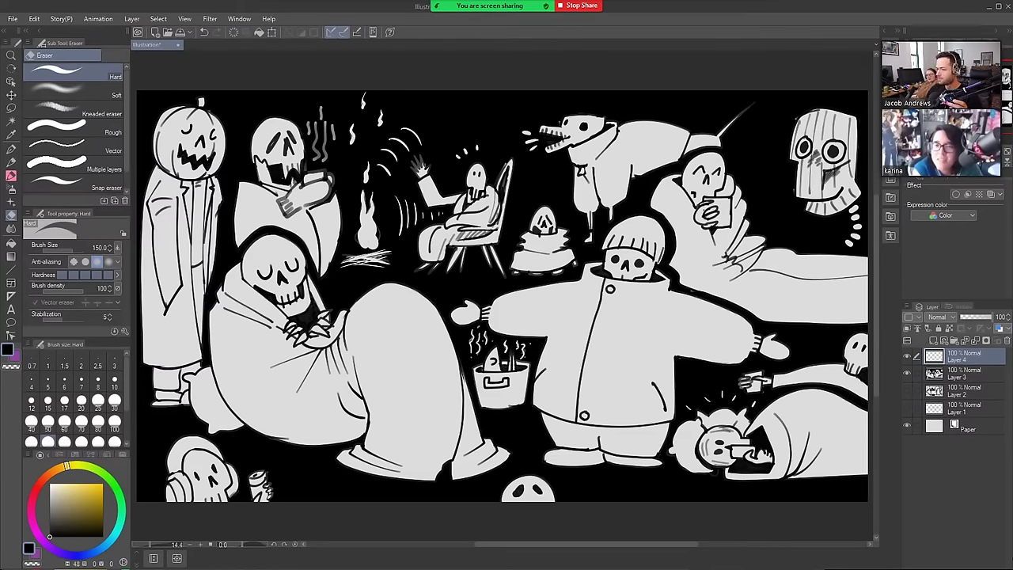
{"action": "left_click", "coordinate": [907, 372]}
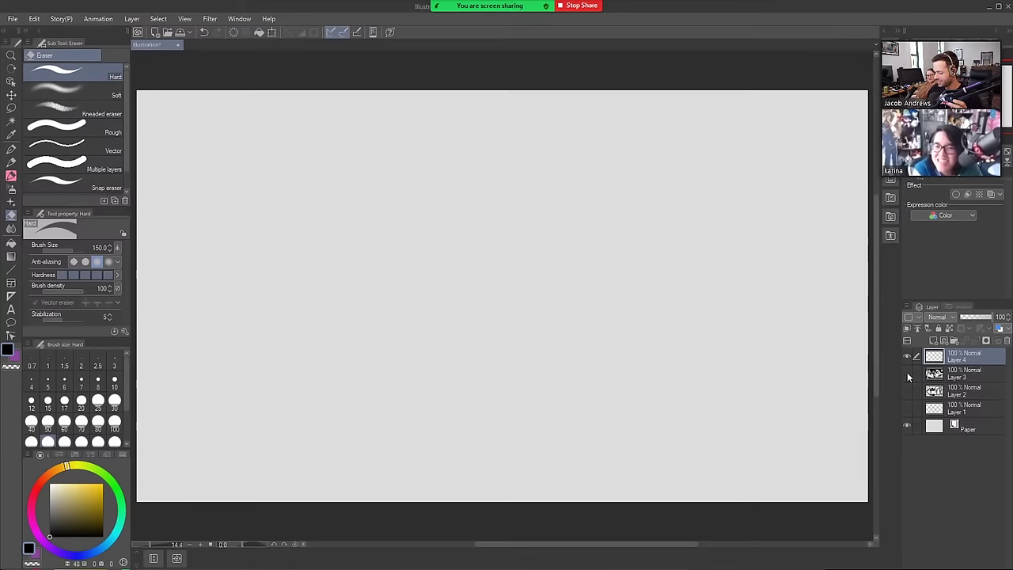
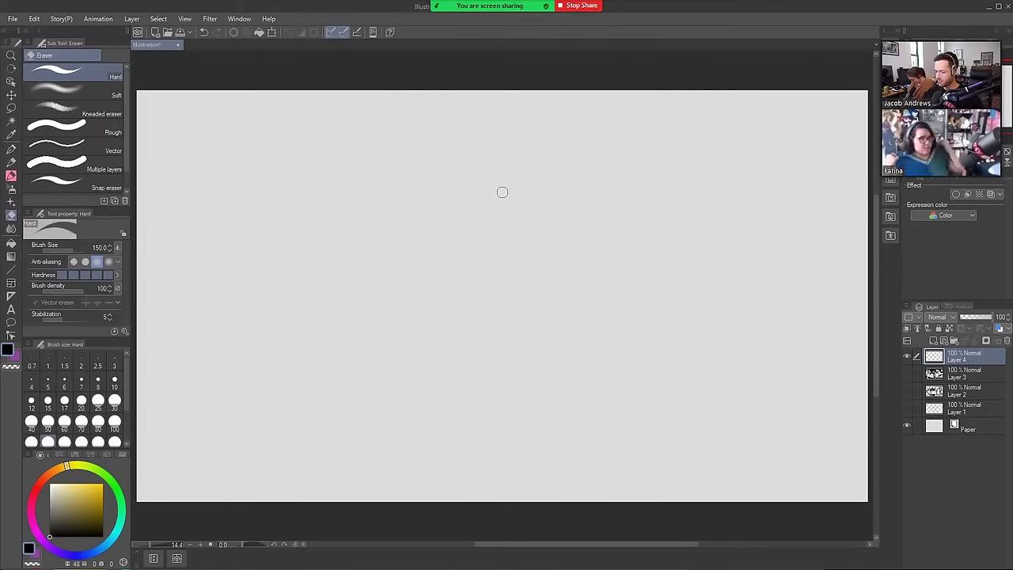
{"action": "key", "text": "b"}
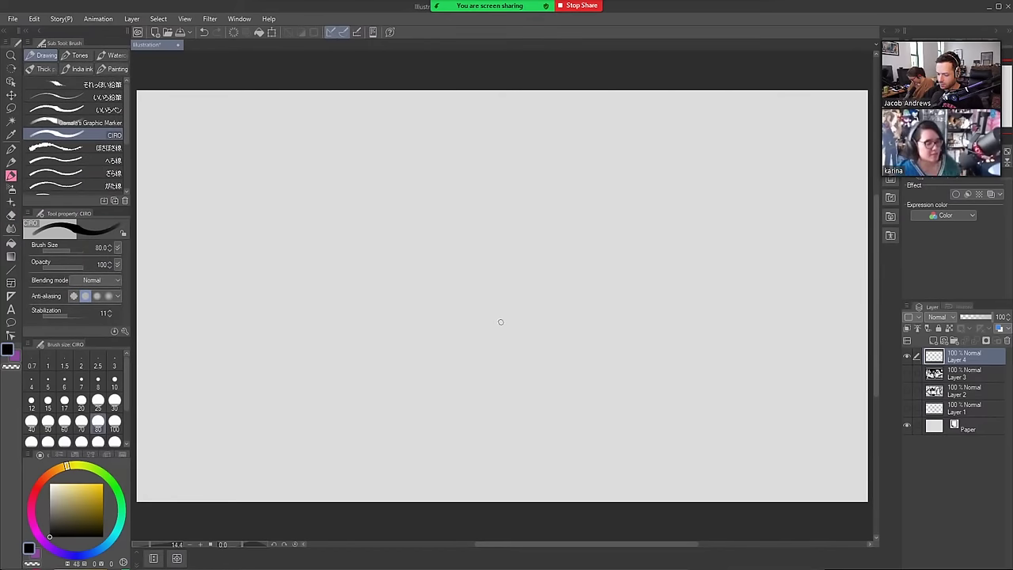
{"action": "mouse_move", "coordinate": [389, 348]}
{"action": "left_mouse_down"}
{"action": "mouse_move", "coordinate": [440, 356]}
{"action": "mouse_move", "coordinate": [524, 356]}
{"action": "left_mouse_up"}
{"action": "key", "text": "ctrl+z"}
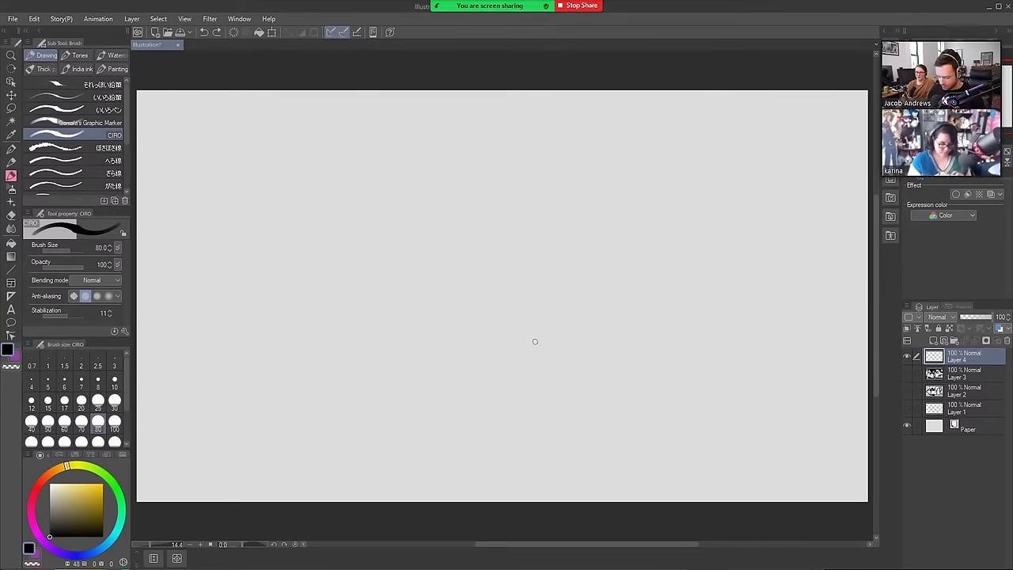
{"action": "mouse_move", "coordinate": [462, 339]}
{"action": "left_mouse_down"}
{"action": "mouse_move", "coordinate": [495, 270]}
{"action": "mouse_move", "coordinate": [483, 345]}
{"action": "mouse_move", "coordinate": [522, 281]}
{"action": "left_mouse_up"}
{"action": "key", "text": "ctrl+z"}
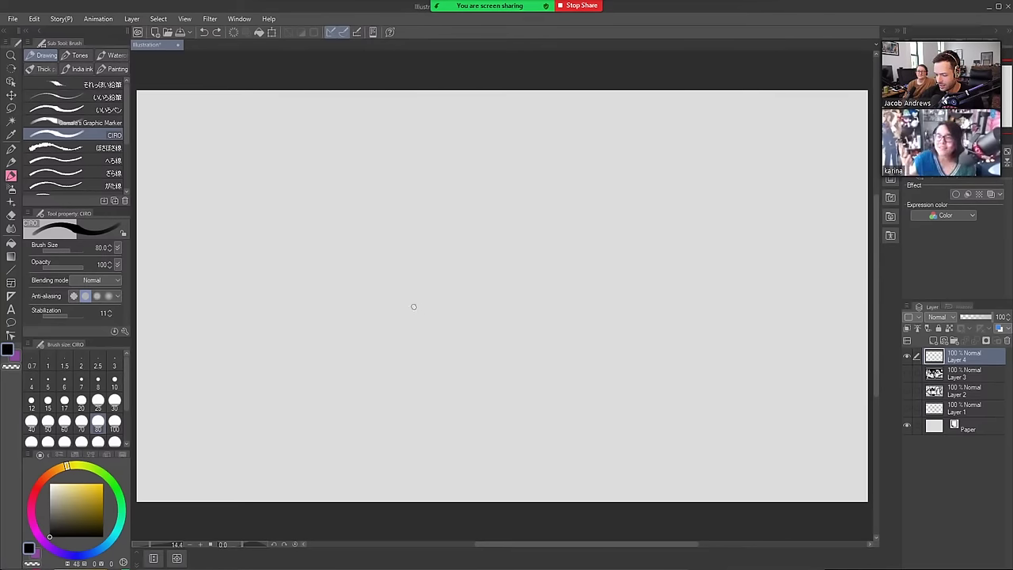
{"action": "mouse_move", "coordinate": [443, 310]}
{"action": "left_mouse_down"}
{"action": "mouse_move", "coordinate": [451, 204]}
{"action": "mouse_move", "coordinate": [455, 311]}
{"action": "mouse_move", "coordinate": [475, 293]}
{"action": "mouse_move", "coordinate": [480, 304]}
{"action": "mouse_move", "coordinate": [427, 315]}
{"action": "mouse_move", "coordinate": [485, 309]}
{"action": "mouse_move", "coordinate": [430, 215]}
{"action": "mouse_move", "coordinate": [432, 321]}
{"action": "left_mouse_up"}
{"action": "key", "text": "ctrl+z"}
{"action": "key", "text": "ctrl+z"}
{"action": "key", "text": "ctrl+z"}
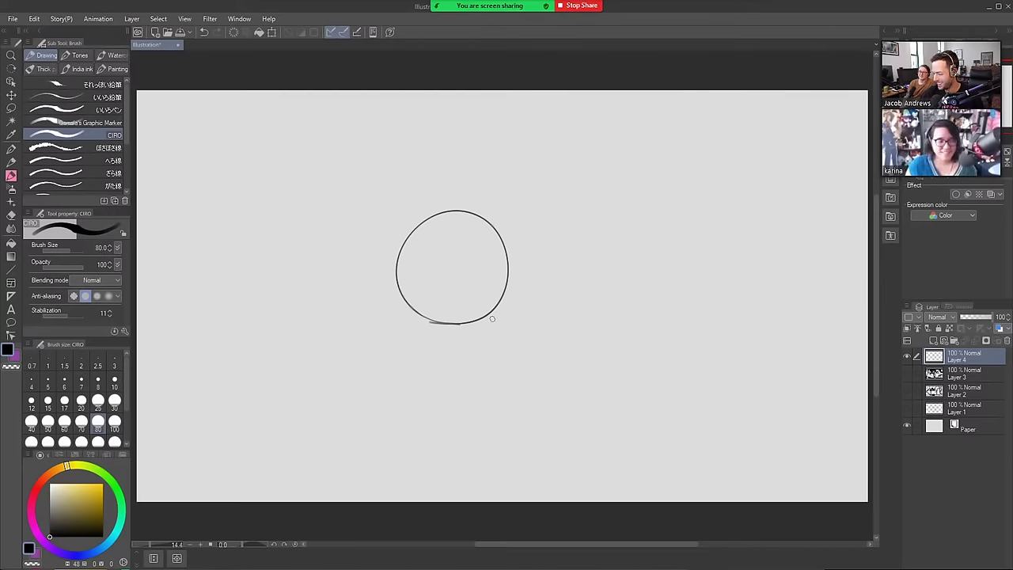
{"action": "key", "text": "ctrl+z"}
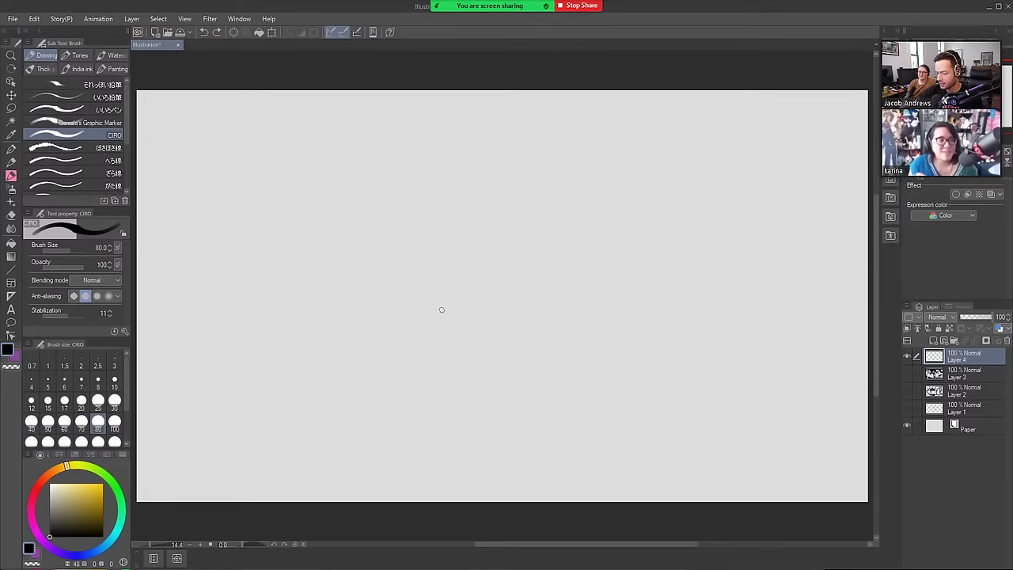
Draw a tall, boxy head outline with a pointed ear on each side and a single inner line in each ear
{"action": "mouse_move", "coordinate": [445, 310]}
{"action": "left_mouse_down"}
{"action": "mouse_move", "coordinate": [409, 310]}
{"action": "mouse_move", "coordinate": [394, 208]}
{"action": "mouse_move", "coordinate": [404, 200]}
{"action": "mouse_move", "coordinate": [396, 204]}
{"action": "mouse_move", "coordinate": [468, 216]}
{"action": "mouse_move", "coordinate": [460, 290]}
{"action": "left_mouse_up"}
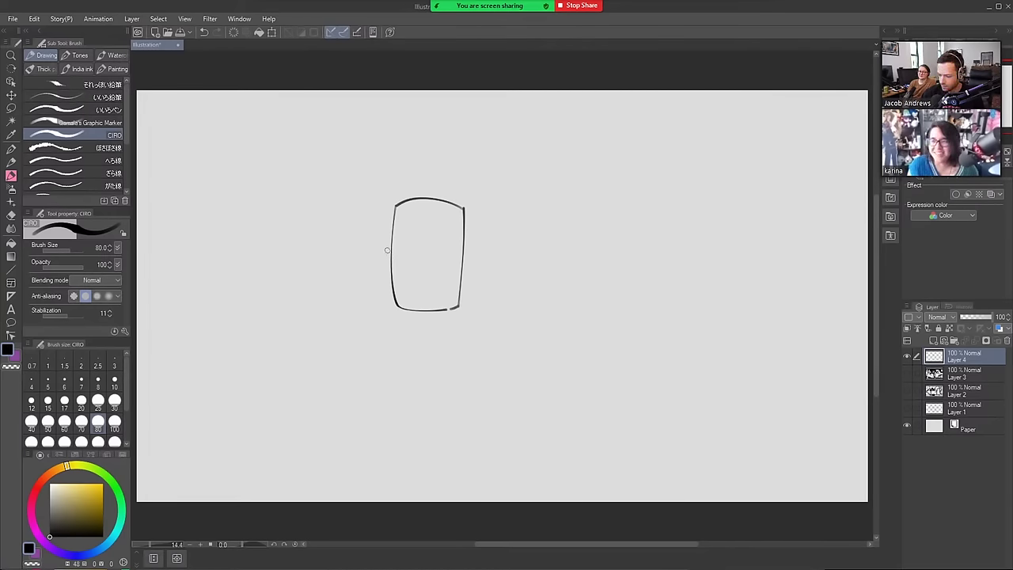
{"action": "left_click_drag", "start_coordinate": [378, 245], "coordinate": [390, 279]}
{"action": "key", "text": "ctrl+z"}
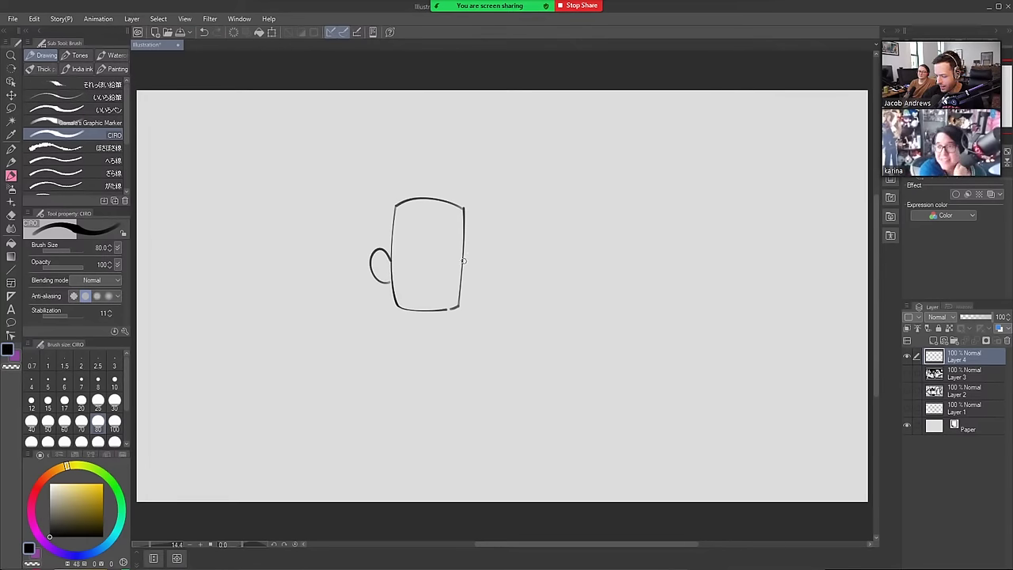
{"action": "left_click_drag", "start_coordinate": [465, 252], "coordinate": [468, 269]}
{"action": "key", "text": "ctrl+z"}
{"action": "key", "text": "ctrl+z"}
{"action": "mouse_move", "coordinate": [391, 261]}
{"action": "left_mouse_down"}
{"action": "mouse_move", "coordinate": [366, 246]}
{"action": "mouse_move", "coordinate": [389, 285]}
{"action": "left_mouse_up"}
{"action": "mouse_move", "coordinate": [463, 261]}
{"action": "left_mouse_down"}
{"action": "mouse_move", "coordinate": [491, 239]}
{"action": "mouse_move", "coordinate": [464, 278]}
{"action": "left_mouse_up"}
{"action": "key", "text": "ctrl+z"}
{"action": "left_click_drag", "start_coordinate": [488, 239], "coordinate": [461, 279]}
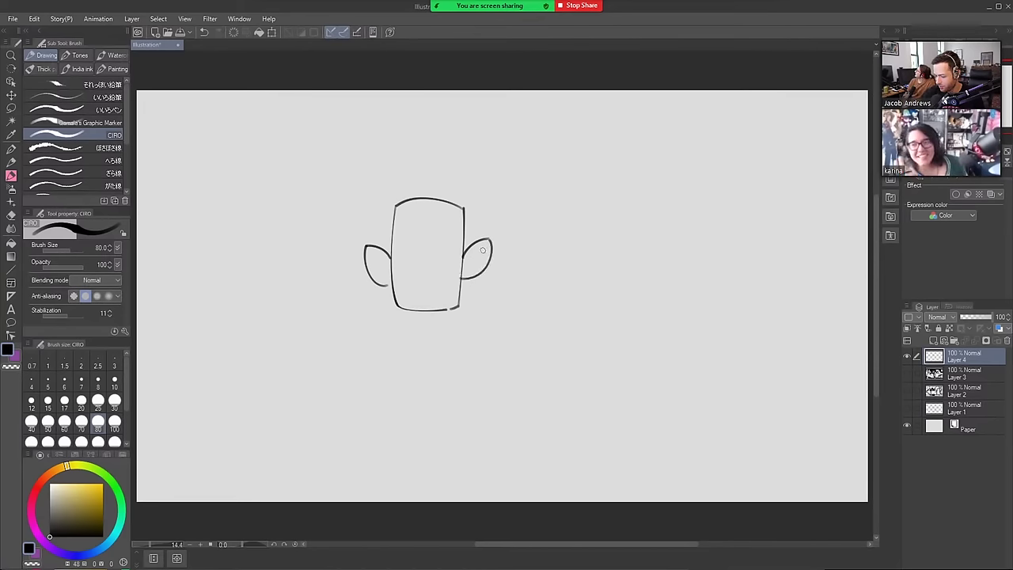
{"action": "key", "text": "ctrl+z"}
{"action": "left_click_drag", "start_coordinate": [488, 240], "coordinate": [464, 278]}
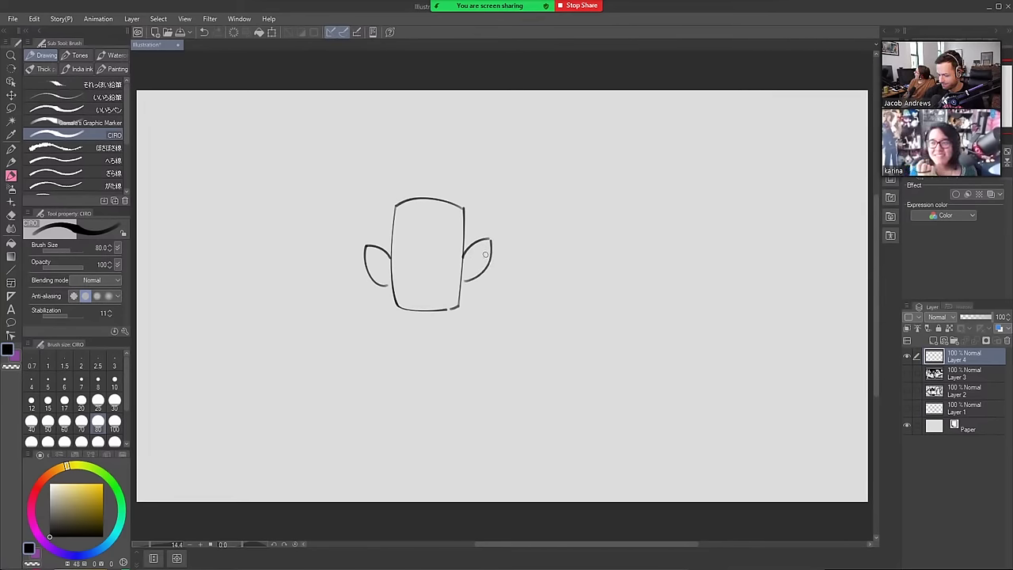
{"action": "left_click_drag", "start_coordinate": [370, 254], "coordinate": [387, 273]}
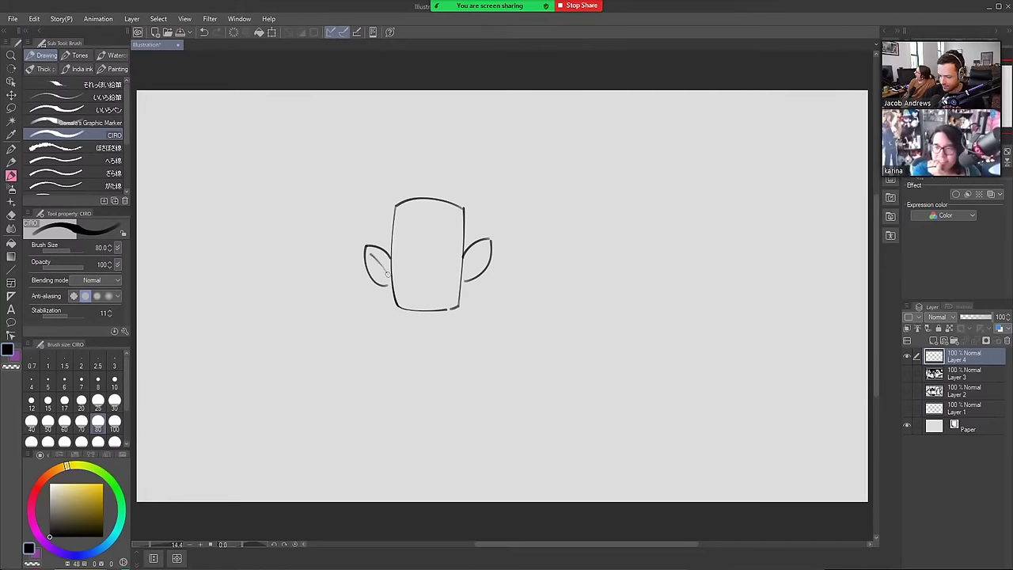
{"action": "left_click_drag", "start_coordinate": [467, 265], "coordinate": [488, 242]}
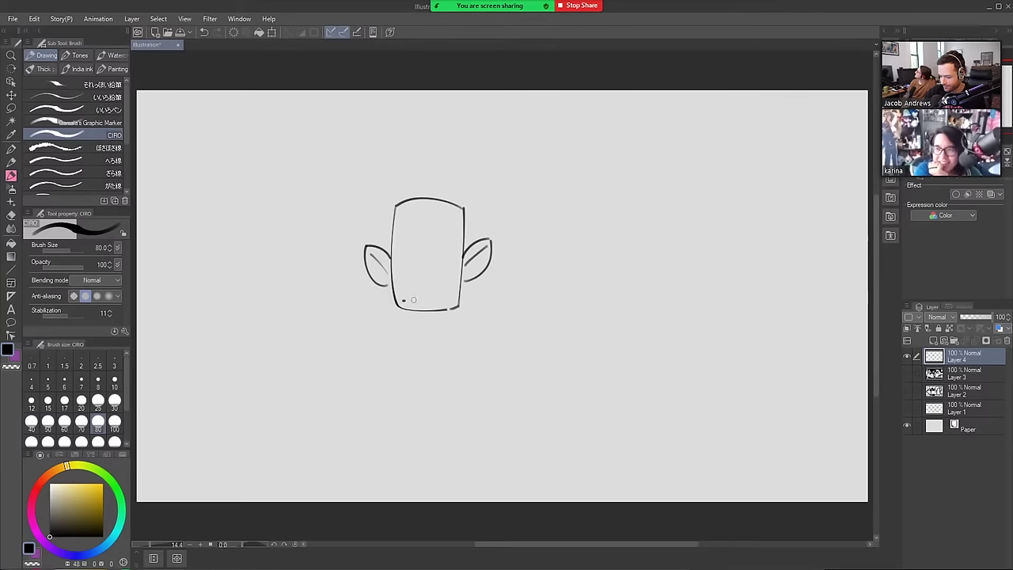
Draw a flat mouth, a narrow triangular nose and two half-lidded eyes inside the boxy head
{"action": "left_click_drag", "start_coordinate": [403, 300], "coordinate": [450, 297]}
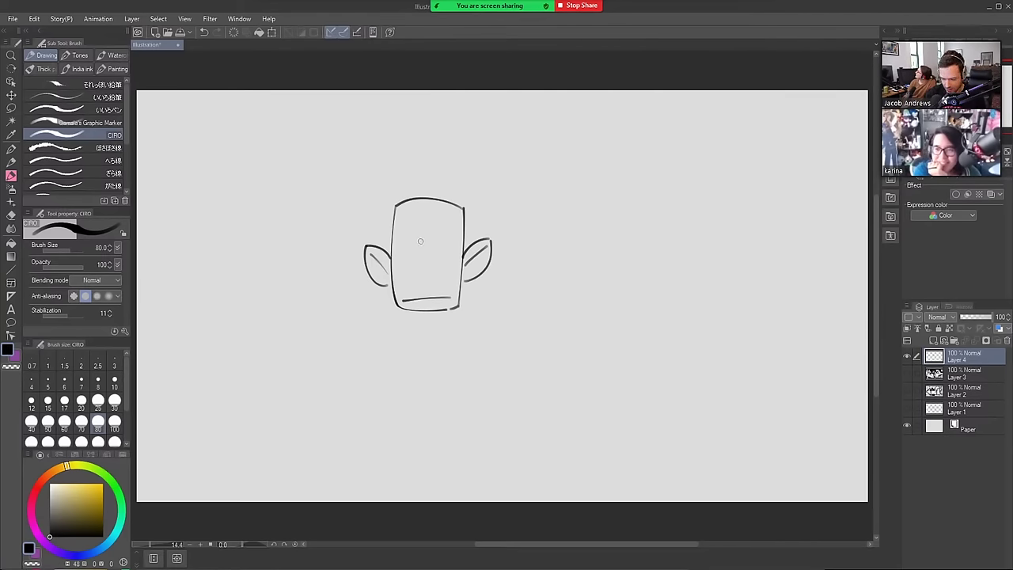
{"action": "mouse_move", "coordinate": [418, 272]}
{"action": "left_mouse_down"}
{"action": "mouse_move", "coordinate": [425, 239]}
{"action": "mouse_move", "coordinate": [431, 271]}
{"action": "left_mouse_up"}
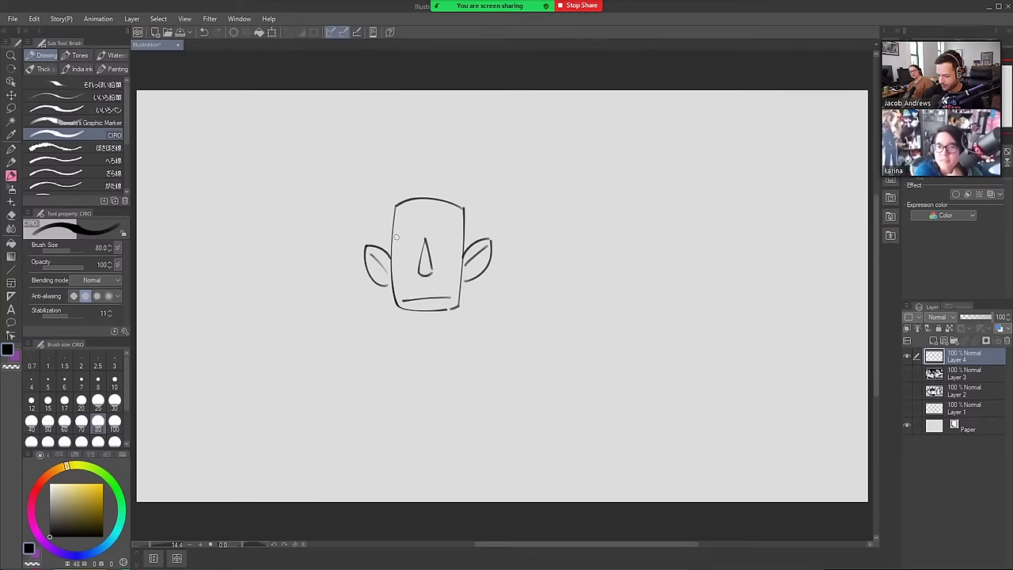
{"action": "mouse_move", "coordinate": [397, 237]}
{"action": "left_mouse_down"}
{"action": "mouse_move", "coordinate": [464, 236]}
{"action": "mouse_move", "coordinate": [392, 240]}
{"action": "mouse_move", "coordinate": [437, 247]}
{"action": "mouse_move", "coordinate": [457, 236]}
{"action": "left_mouse_up"}
{"action": "key", "text": "ctrl+z"}
{"action": "key", "text": "ctrl+z"}
{"action": "key", "text": "ctrl+z"}
{"action": "key", "text": "ctrl+z"}
{"action": "key", "text": "ctrl+z"}
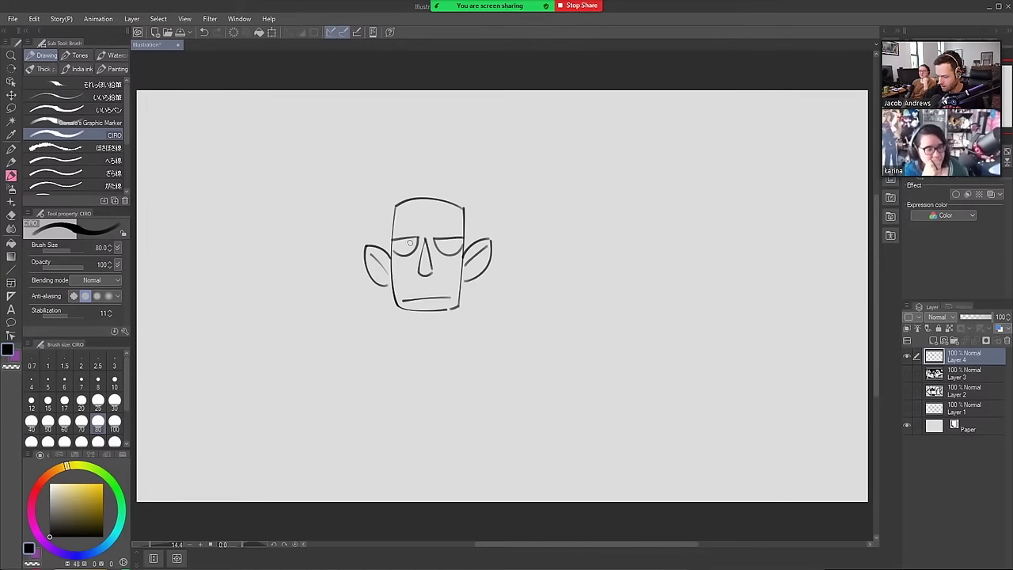
Detail the face with dark pupils under the eyelids, a small fang on the mouth and short slanted eyebrows
{"action": "left_click_drag", "start_coordinate": [406, 238], "coordinate": [449, 241]}
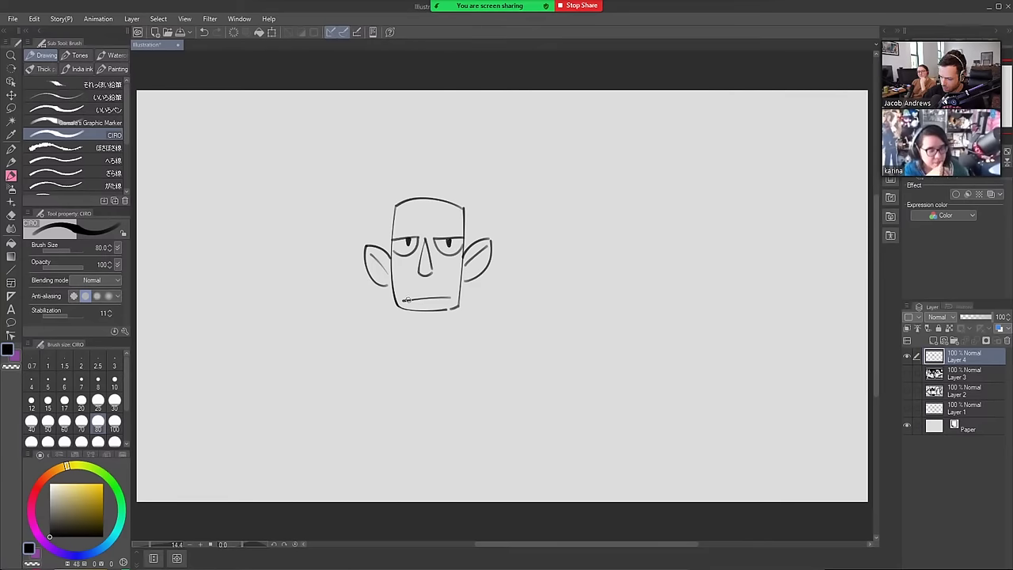
{"action": "left_click_drag", "start_coordinate": [406, 302], "coordinate": [413, 300]}
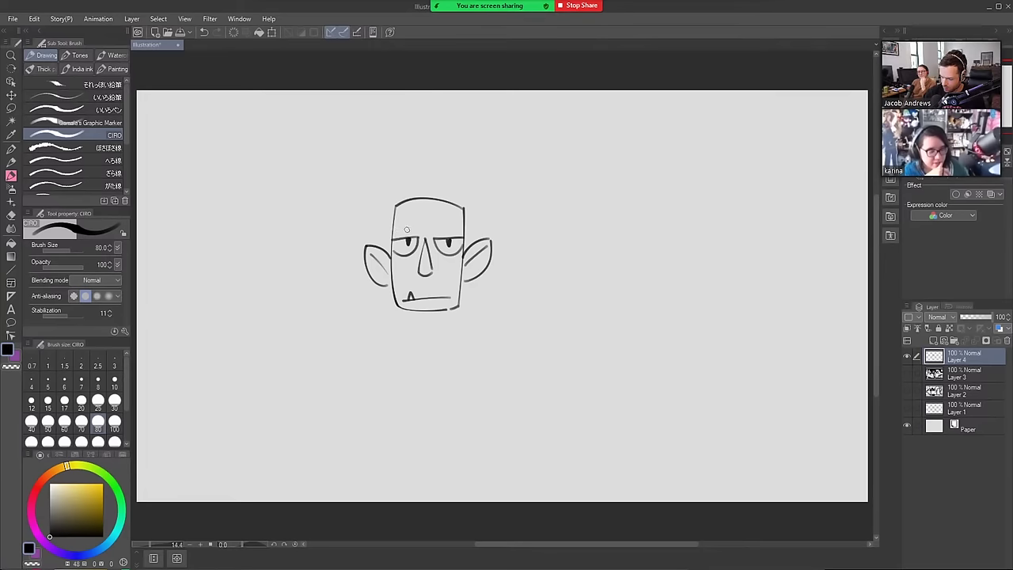
{"action": "left_click_drag", "start_coordinate": [404, 230], "coordinate": [458, 230]}
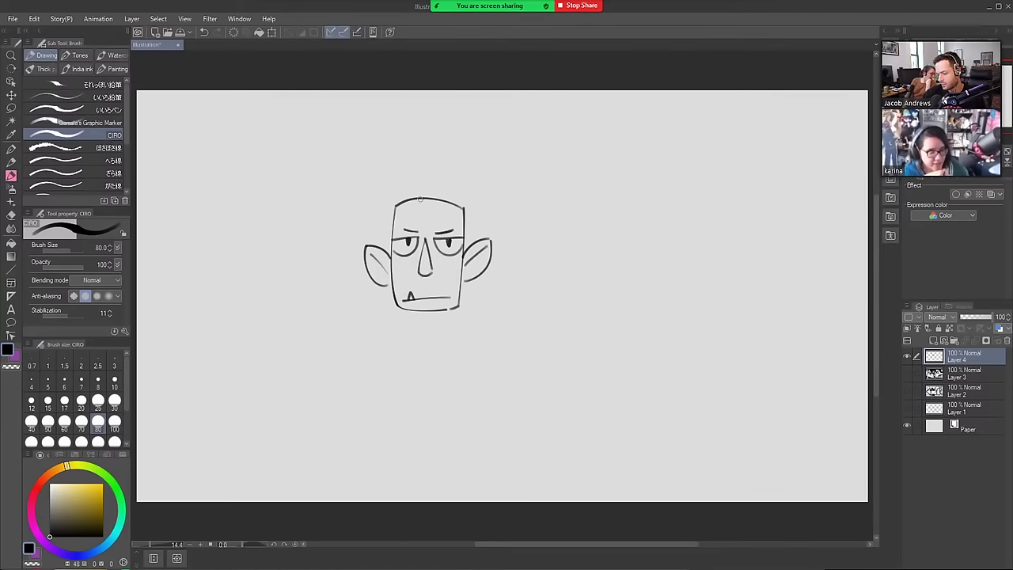
Draw the hair as two leaf-shaped tufts above the forehead, with angular side hair running down to both ears
{"action": "mouse_move", "coordinate": [420, 197]}
{"action": "left_mouse_down"}
{"action": "mouse_move", "coordinate": [429, 131]}
{"action": "mouse_move", "coordinate": [426, 196]}
{"action": "mouse_move", "coordinate": [464, 143]}
{"action": "mouse_move", "coordinate": [454, 174]}
{"action": "mouse_move", "coordinate": [427, 197]}
{"action": "mouse_move", "coordinate": [409, 174]}
{"action": "mouse_move", "coordinate": [477, 198]}
{"action": "mouse_move", "coordinate": [468, 210]}
{"action": "left_mouse_up"}
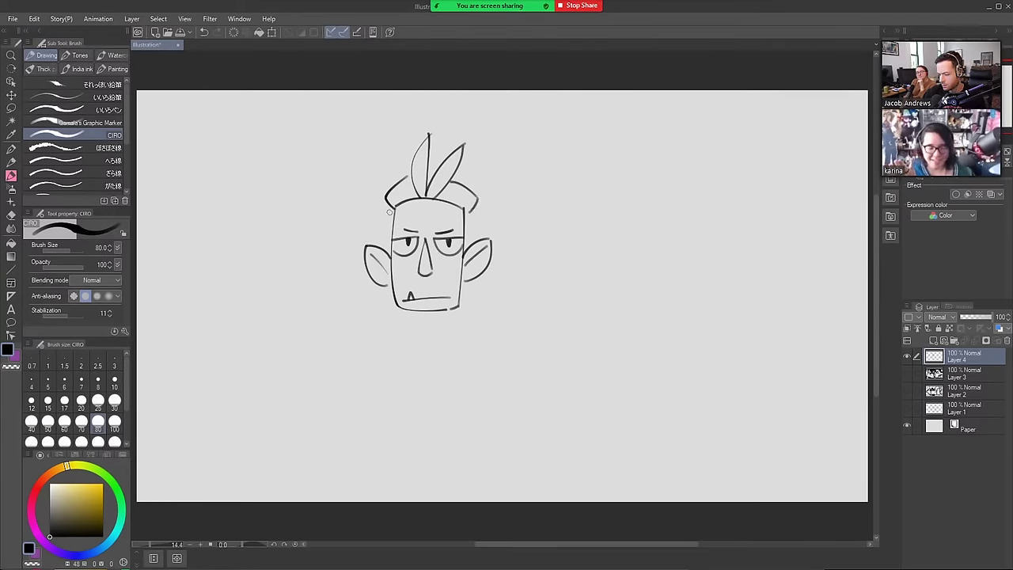
{"action": "left_click_drag", "start_coordinate": [388, 208], "coordinate": [385, 250]}
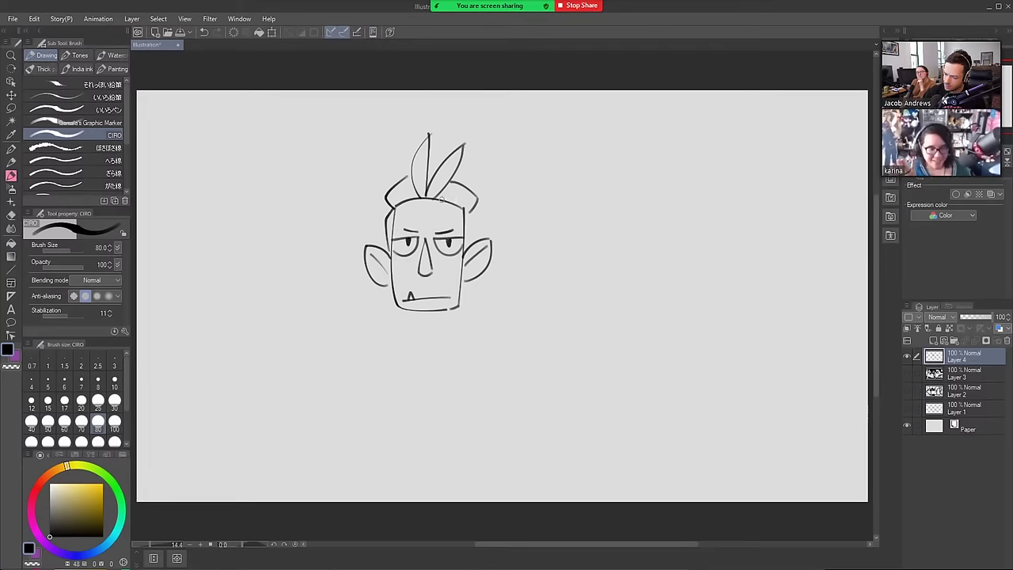
{"action": "key", "text": "ctrl+z"}
{"action": "left_click_drag", "start_coordinate": [394, 204], "coordinate": [383, 252]}
{"action": "left_click_drag", "start_coordinate": [466, 206], "coordinate": [477, 225]}
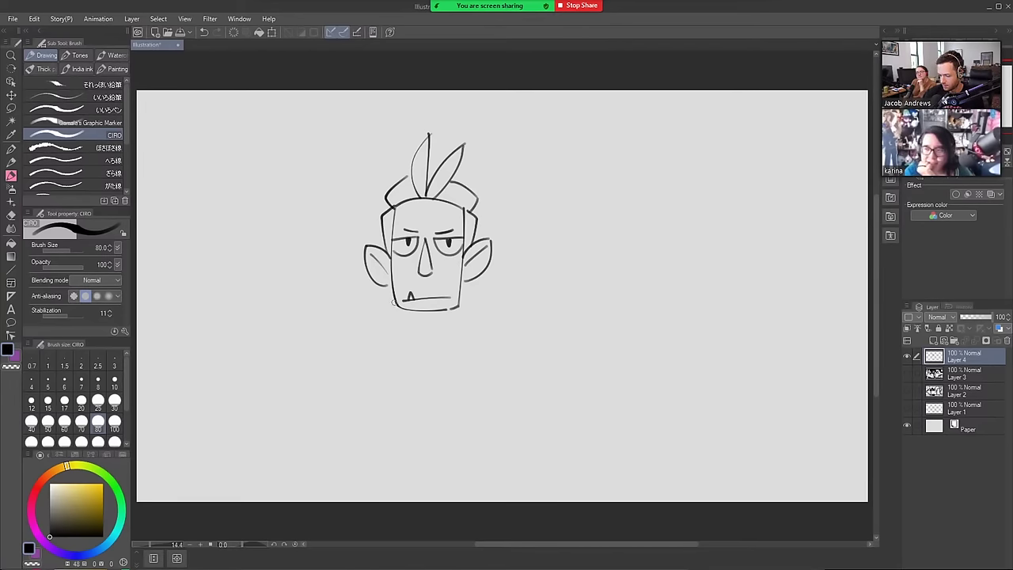
Draw sloping shoulders and a broad chest tapering down to a curved line at the waist
{"action": "left_click_drag", "start_coordinate": [394, 303], "coordinate": [342, 335]}
{"action": "left_click_drag", "start_coordinate": [459, 303], "coordinate": [514, 324]}
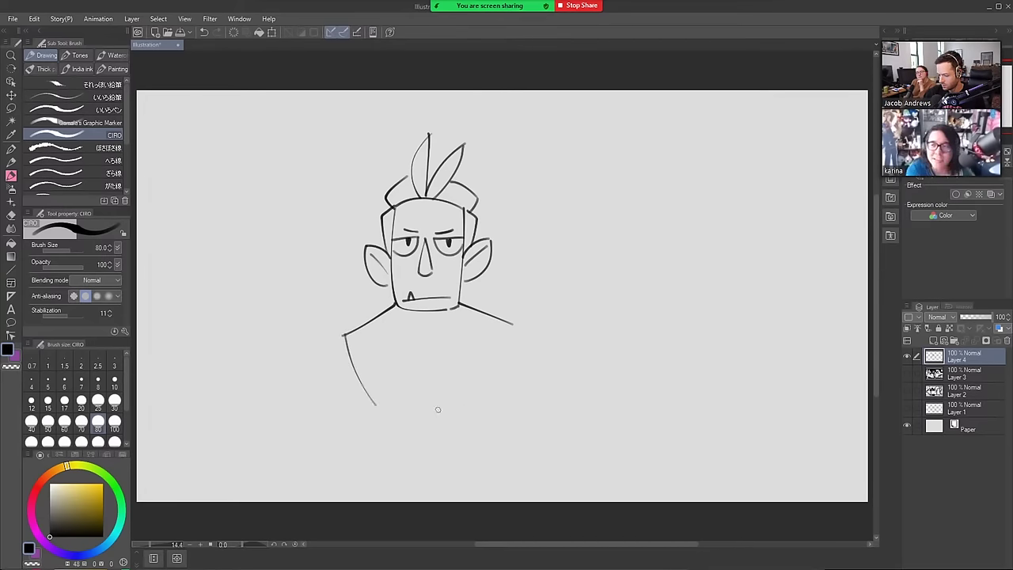
{"action": "key", "text": "ctrl+z"}
{"action": "mouse_move", "coordinate": [345, 334]}
{"action": "left_mouse_down"}
{"action": "mouse_move", "coordinate": [379, 406]}
{"action": "mouse_move", "coordinate": [423, 417]}
{"action": "mouse_move", "coordinate": [503, 412]}
{"action": "left_mouse_up"}
{"action": "left_click_drag", "start_coordinate": [515, 322], "coordinate": [496, 409]}
{"action": "key", "text": "ctrl+z"}
{"action": "left_click_drag", "start_coordinate": [515, 324], "coordinate": [480, 417]}
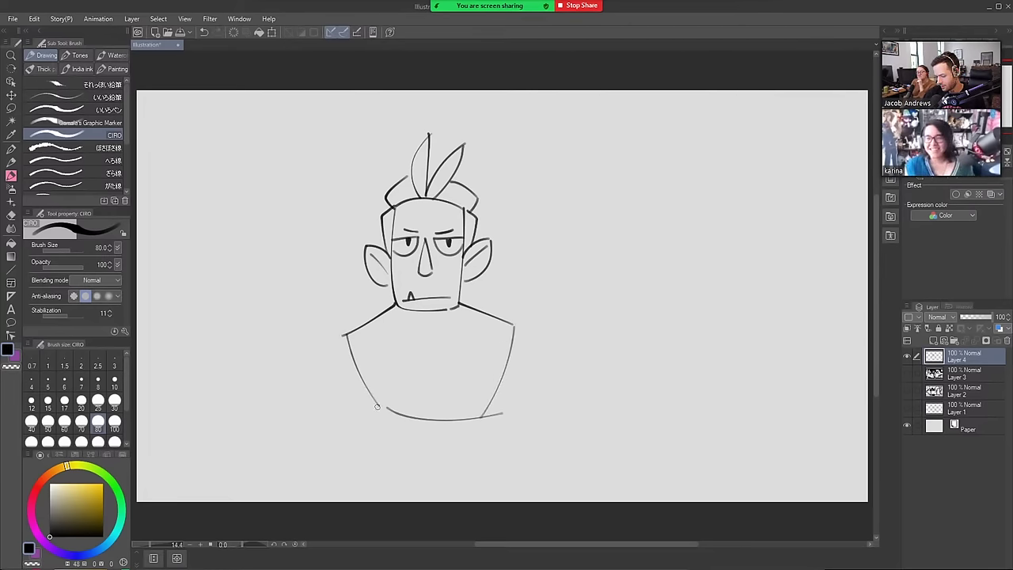
Draw a narrower abdomen below the chest, closed by a curved line at the hips
{"action": "mouse_move", "coordinate": [378, 406]}
{"action": "left_mouse_down"}
{"action": "mouse_move", "coordinate": [399, 454]}
{"action": "mouse_move", "coordinate": [481, 445]}
{"action": "left_mouse_up"}
{"action": "key", "text": "ctrl+z"}
{"action": "mouse_move", "coordinate": [386, 448]}
{"action": "left_mouse_down"}
{"action": "mouse_move", "coordinate": [478, 453]}
{"action": "mouse_move", "coordinate": [422, 468]}
{"action": "mouse_move", "coordinate": [388, 456]}
{"action": "left_mouse_up"}
{"action": "key", "text": "ctrl+z"}
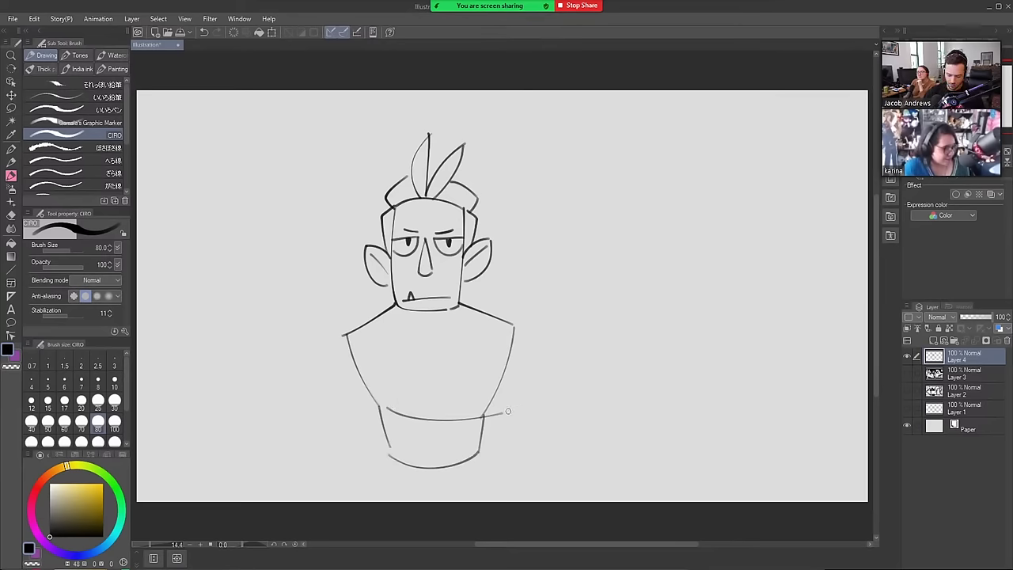
Move the character toward the upper-left part of the canvas and scale it down slightly to make room for legs
{"action": "key", "text": "k"}
{"action": "left_click_drag", "start_coordinate": [508, 410], "coordinate": [415, 376]}
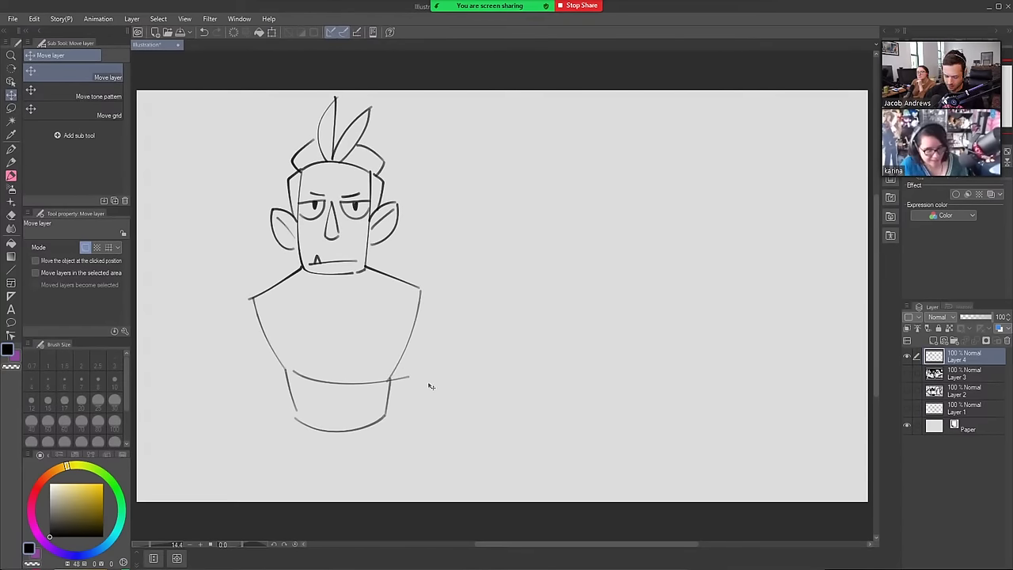
{"action": "key", "text": "ctrl+t"}
{"action": "left_click_drag", "start_coordinate": [425, 435], "coordinate": [399, 366]}
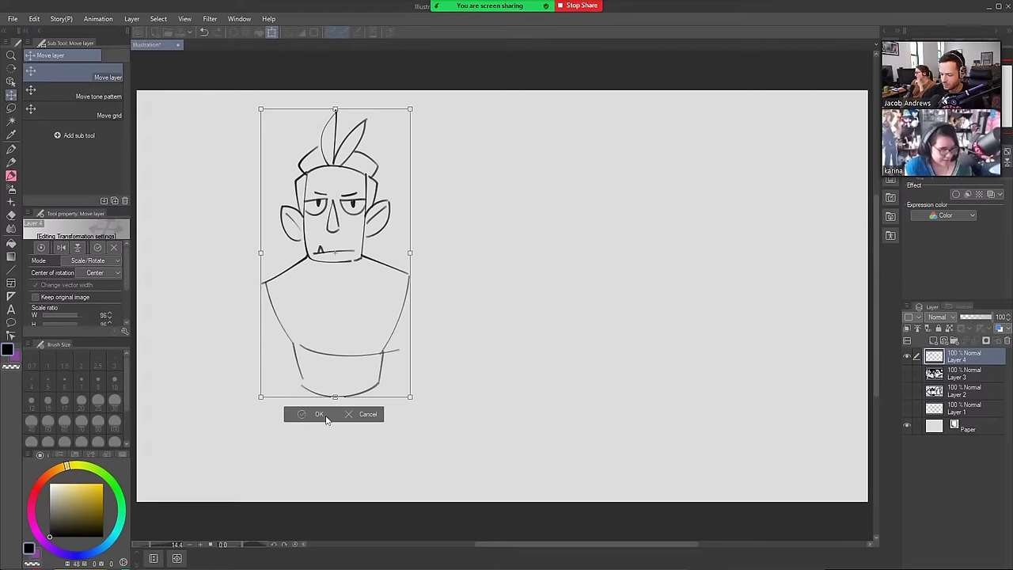
{"action": "left_click", "coordinate": [305, 417]}
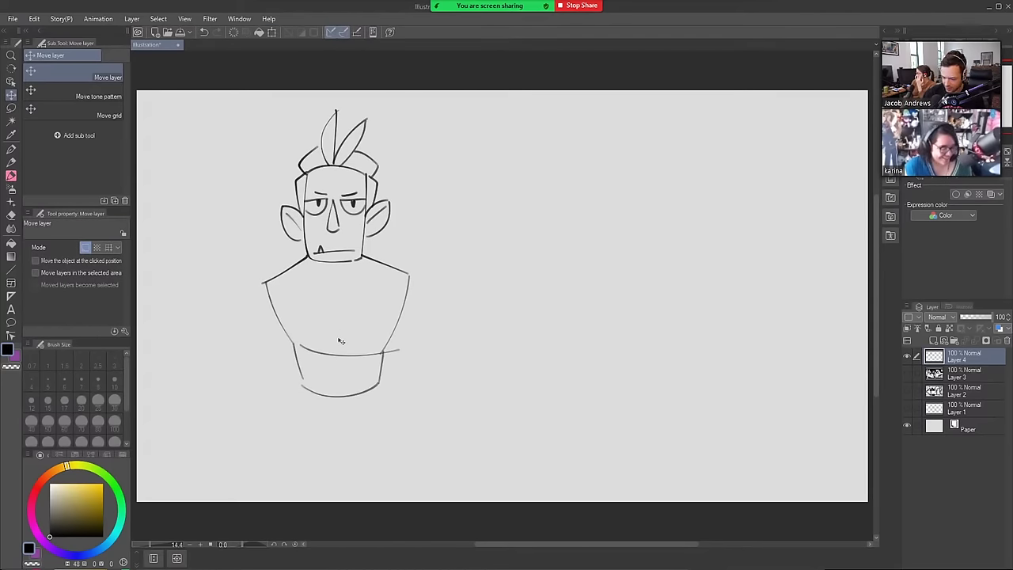
Draw the outer contours of both thighs straight down from the hips
{"action": "key", "text": "b"}
{"action": "left_click_drag", "start_coordinate": [300, 372], "coordinate": [309, 437]}
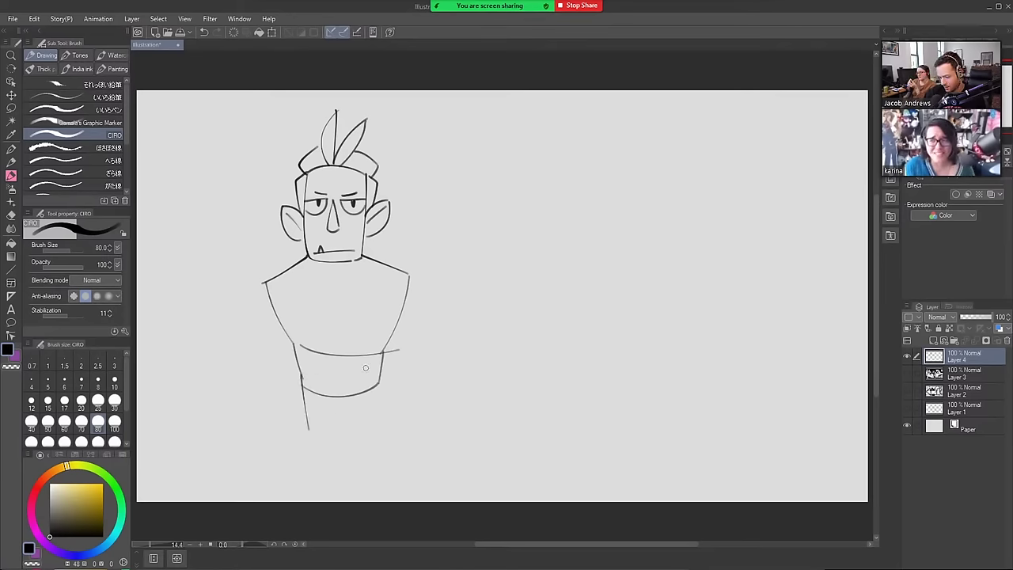
{"action": "key", "text": "ctrl+z"}
{"action": "left_click_drag", "start_coordinate": [299, 371], "coordinate": [307, 429]}
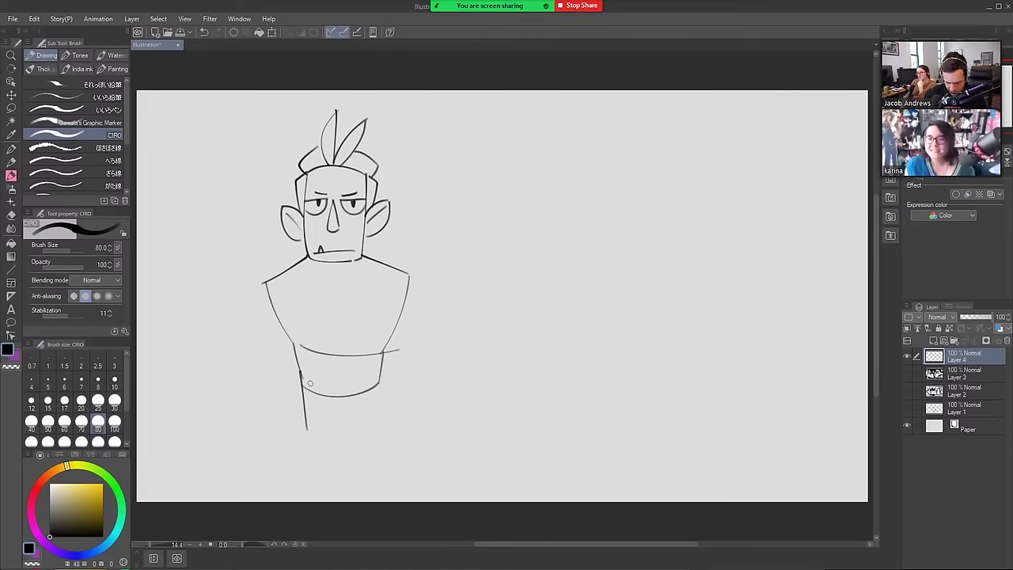
{"action": "key", "text": "ctrl+z"}
{"action": "left_click_drag", "start_coordinate": [301, 370], "coordinate": [302, 433]}
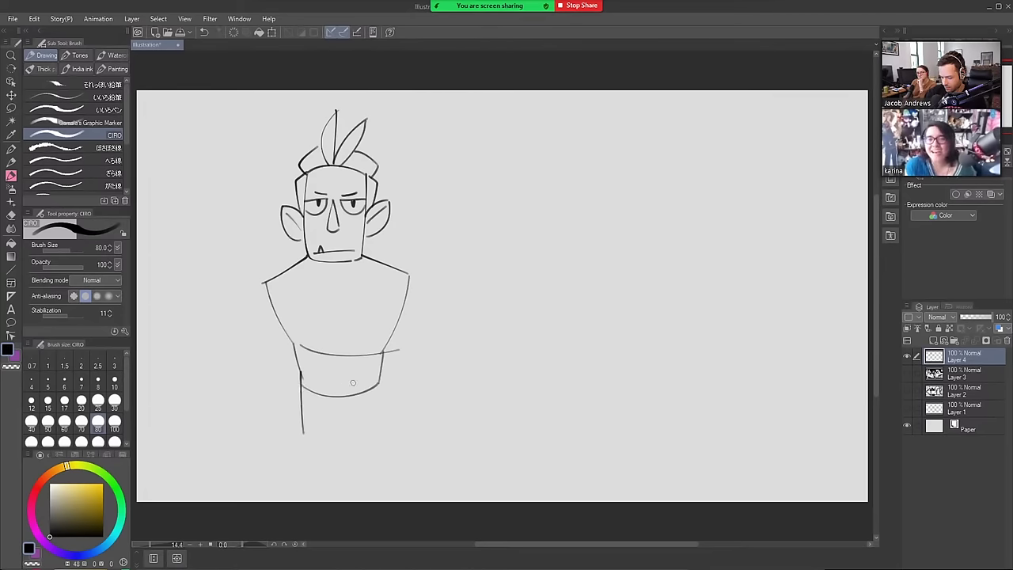
{"action": "left_click_drag", "start_coordinate": [381, 371], "coordinate": [384, 437]}
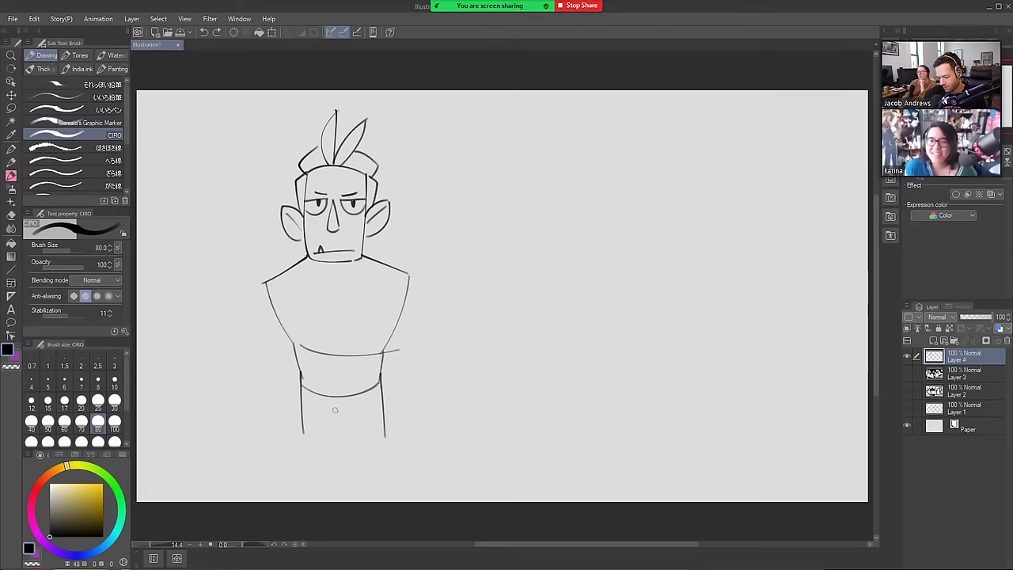
Draw an arched inner leg contour between the thighs and extend both legs down near the canvas's lower edge
{"action": "mouse_move", "coordinate": [335, 409]}
{"action": "left_mouse_down"}
{"action": "mouse_move", "coordinate": [360, 414]}
{"action": "mouse_move", "coordinate": [363, 444]}
{"action": "left_mouse_up"}
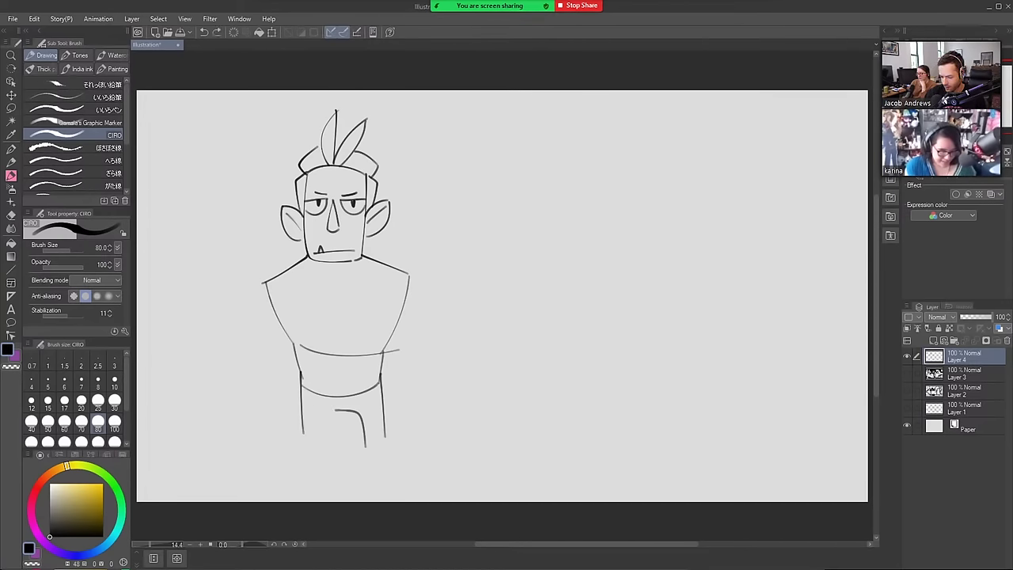
{"action": "mouse_move", "coordinate": [328, 412]}
{"action": "left_mouse_down"}
{"action": "mouse_move", "coordinate": [327, 448]}
{"action": "mouse_move", "coordinate": [308, 489]}
{"action": "left_mouse_up"}
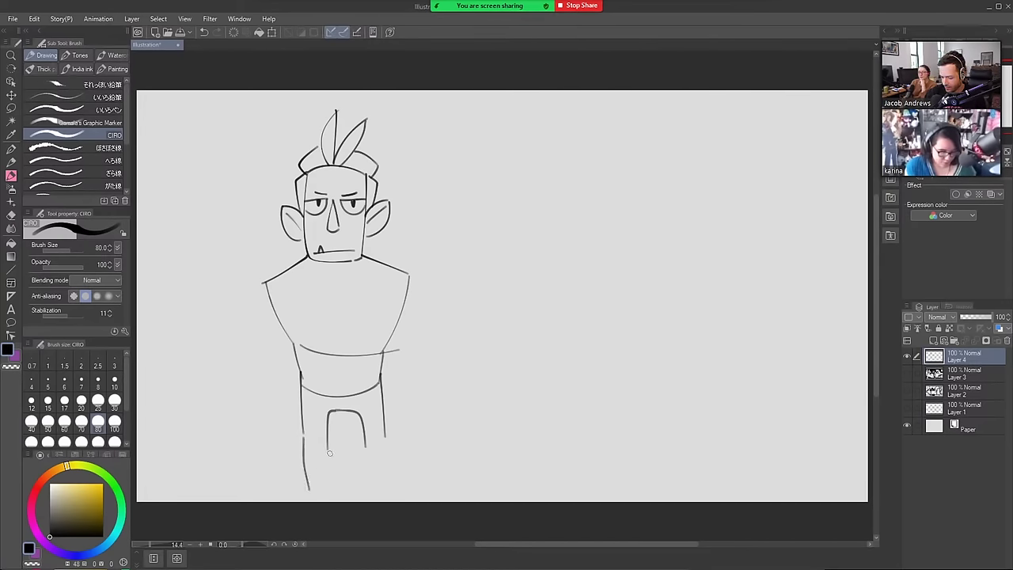
{"action": "left_click_drag", "start_coordinate": [328, 440], "coordinate": [334, 485]}
{"action": "left_click_drag", "start_coordinate": [365, 435], "coordinate": [367, 490]}
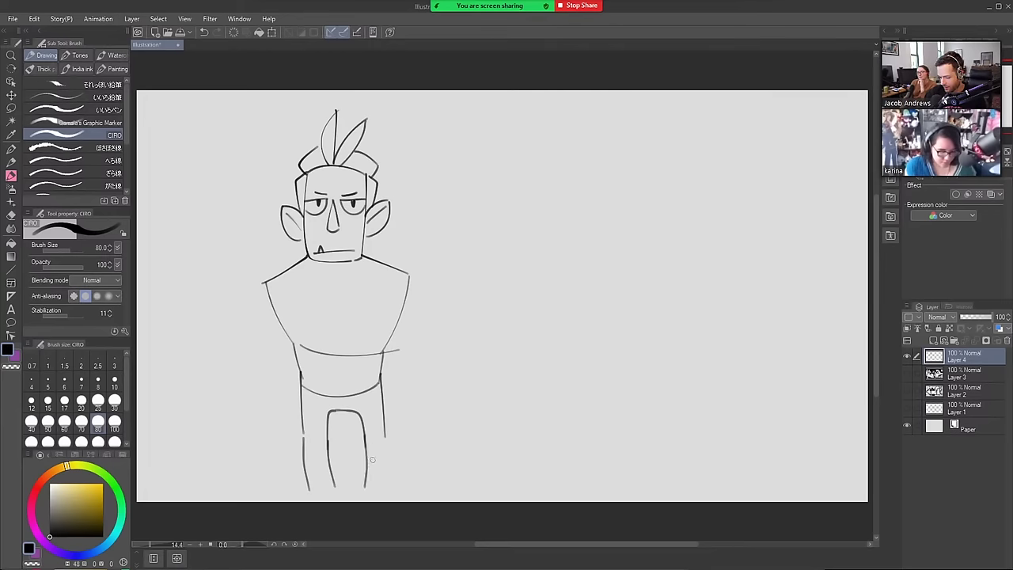
{"action": "key", "text": "ctrl+z"}
{"action": "mouse_move", "coordinate": [364, 437]}
{"action": "left_mouse_down"}
{"action": "mouse_move", "coordinate": [367, 475]}
{"action": "mouse_move", "coordinate": [387, 446]}
{"action": "mouse_move", "coordinate": [390, 490]}
{"action": "left_mouse_up"}
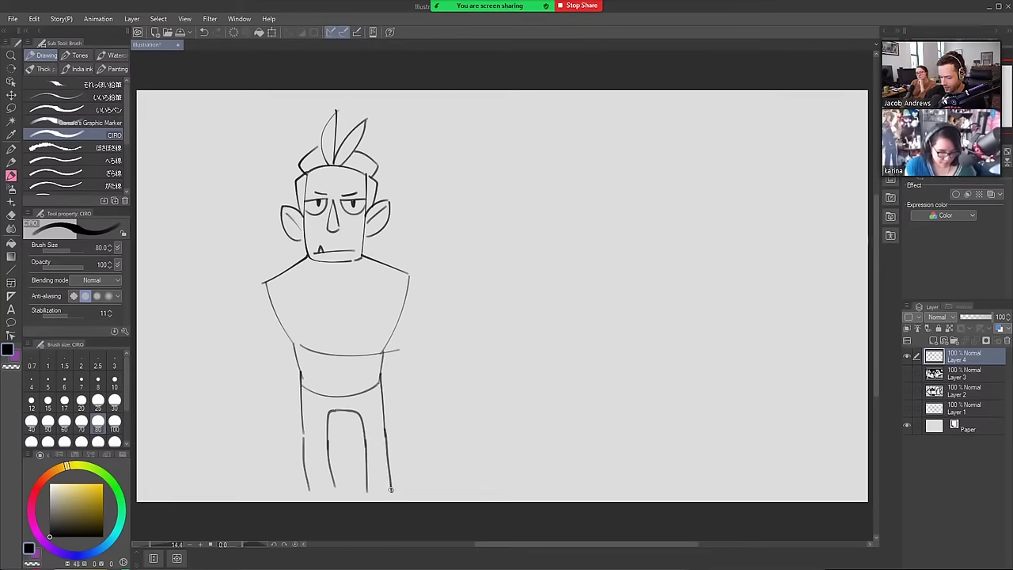
Erase the curved waist and hip lines across the torso, and scale the whole character down
{"action": "key", "text": "e"}
{"action": "mouse_move", "coordinate": [398, 350]}
{"action": "left_mouse_down"}
{"action": "mouse_move", "coordinate": [322, 355]}
{"action": "mouse_move", "coordinate": [304, 345]}
{"action": "mouse_move", "coordinate": [306, 386]}
{"action": "mouse_move", "coordinate": [374, 383]}
{"action": "left_mouse_up"}
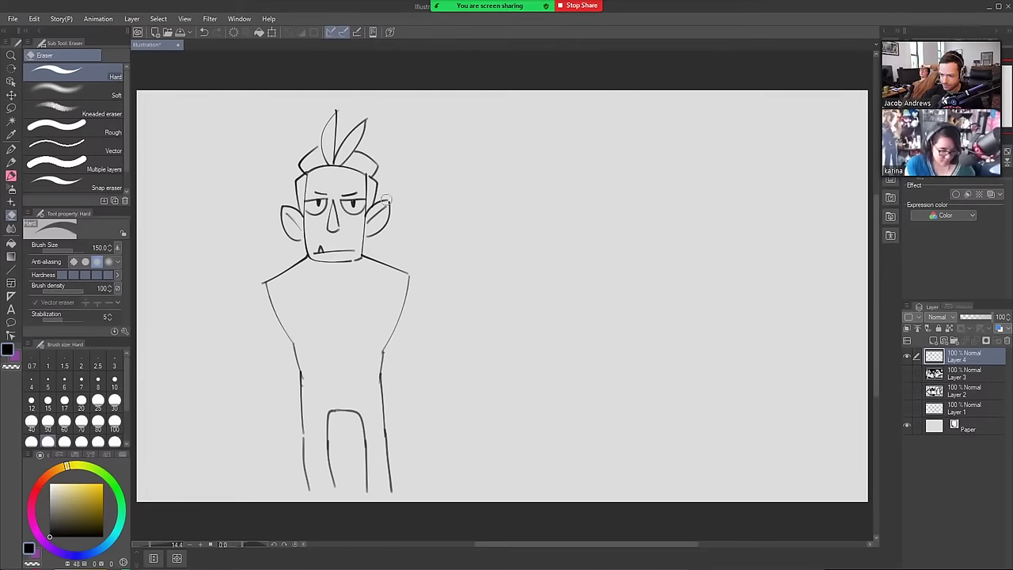
{"action": "left_click", "coordinate": [272, 31]}
{"action": "left_click_drag", "start_coordinate": [405, 488], "coordinate": [390, 437]}
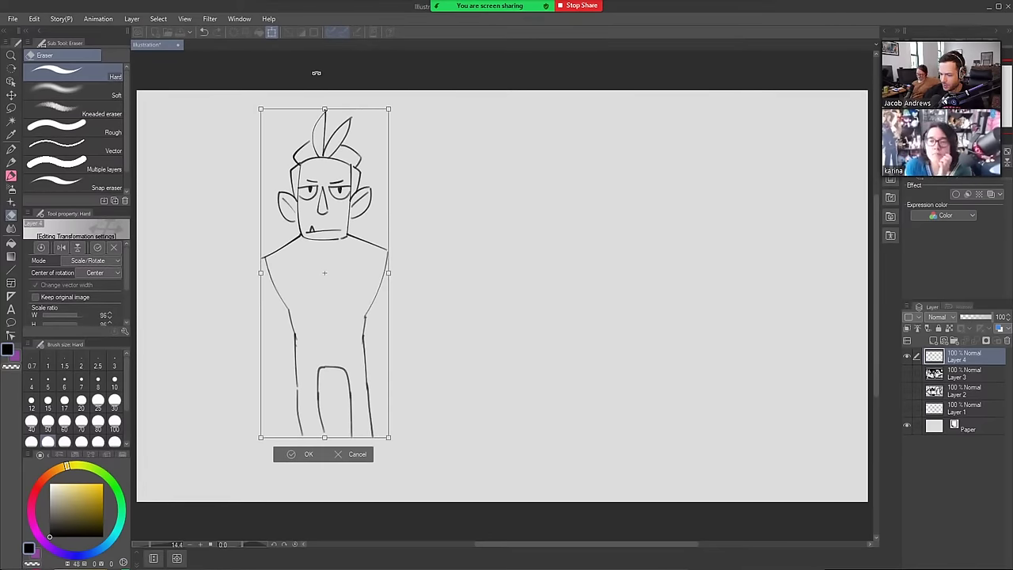
{"action": "left_click", "coordinate": [299, 454]}
Draw a small spiky ponytail sticking out from the right side of the character's hair
{"action": "key", "text": "b"}
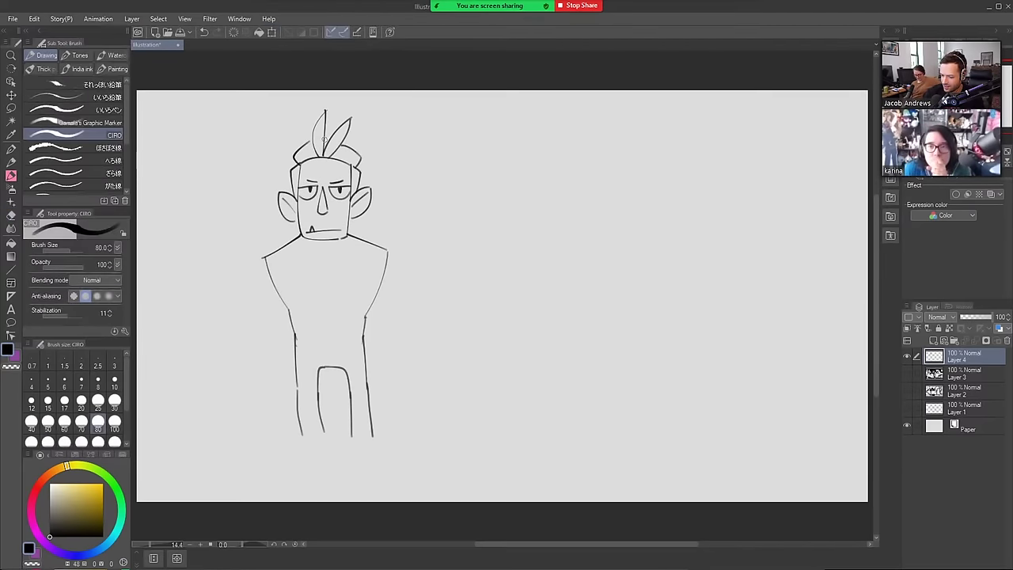
{"action": "mouse_move", "coordinate": [355, 150]}
{"action": "left_mouse_down"}
{"action": "mouse_move", "coordinate": [381, 145]}
{"action": "mouse_move", "coordinate": [370, 171]}
{"action": "mouse_move", "coordinate": [378, 145]}
{"action": "left_mouse_up"}
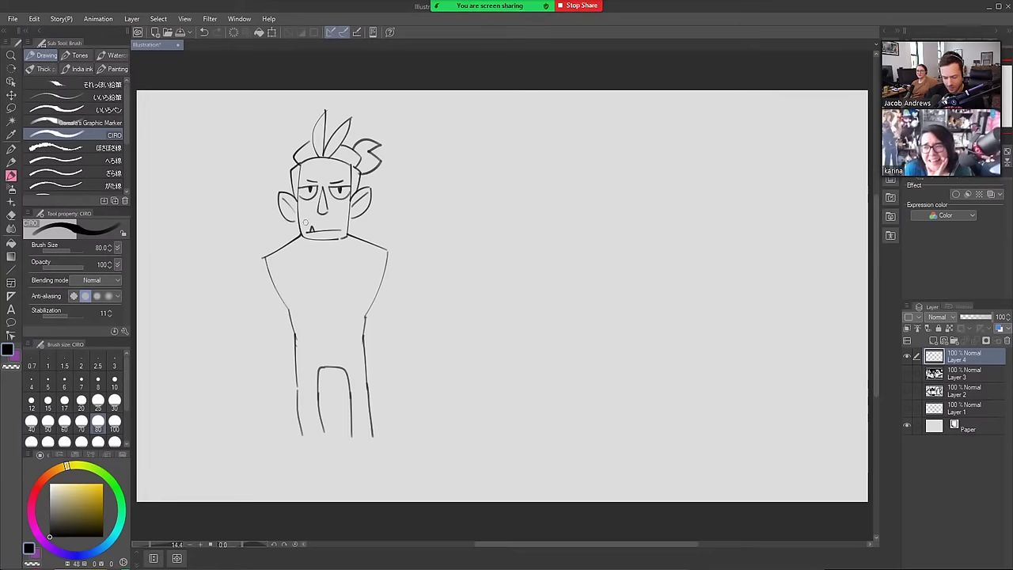
Draw rounded outer shoulder and upper-arm curves on both sides of the character's torso
{"action": "left_click_drag", "start_coordinate": [266, 256], "coordinate": [250, 305]}
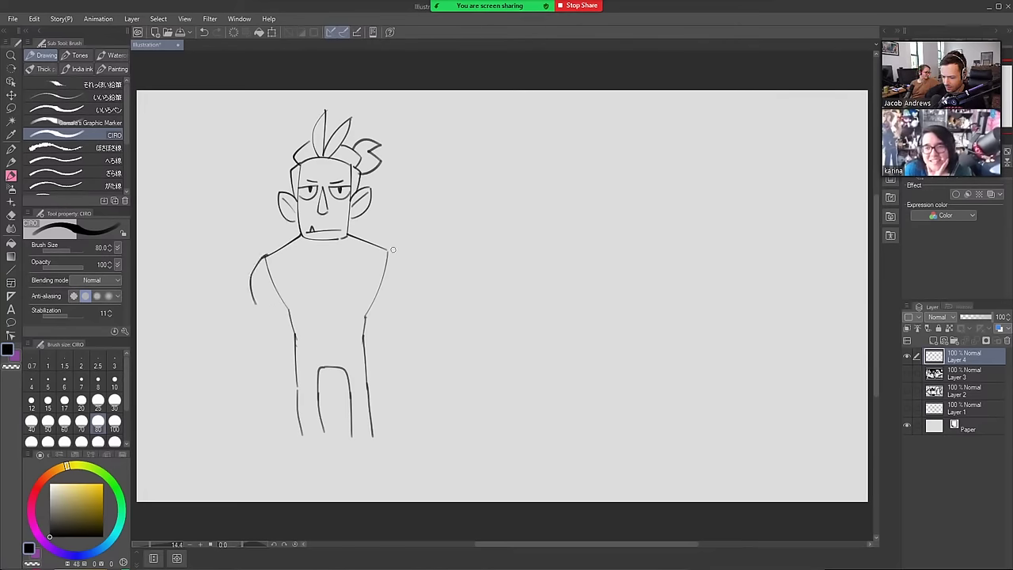
{"action": "key", "text": "ctrl+z"}
{"action": "left_click_drag", "start_coordinate": [269, 255], "coordinate": [251, 305]}
{"action": "left_click_drag", "start_coordinate": [388, 249], "coordinate": [394, 304]}
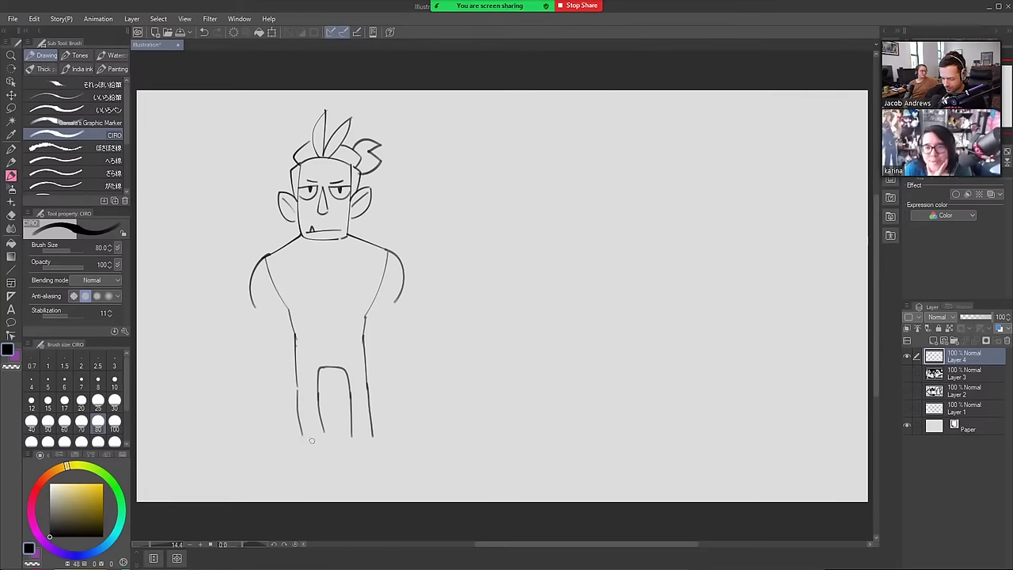
Draw the trouser hems, a waistline across the torso and a curved shirt neckline below the chin
{"action": "left_click_drag", "start_coordinate": [300, 436], "coordinate": [372, 435]}
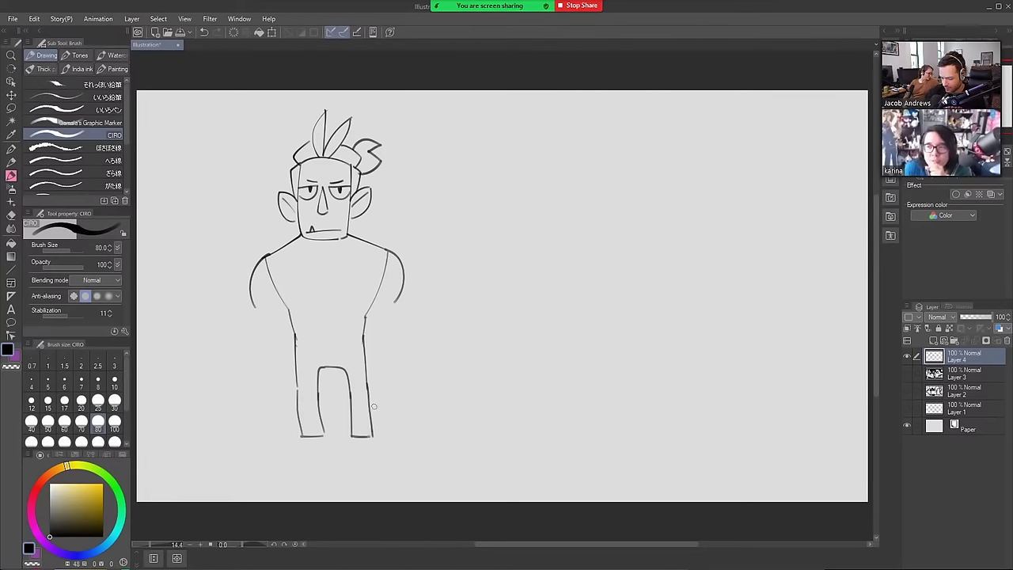
{"action": "left_click_drag", "start_coordinate": [294, 332], "coordinate": [364, 326]}
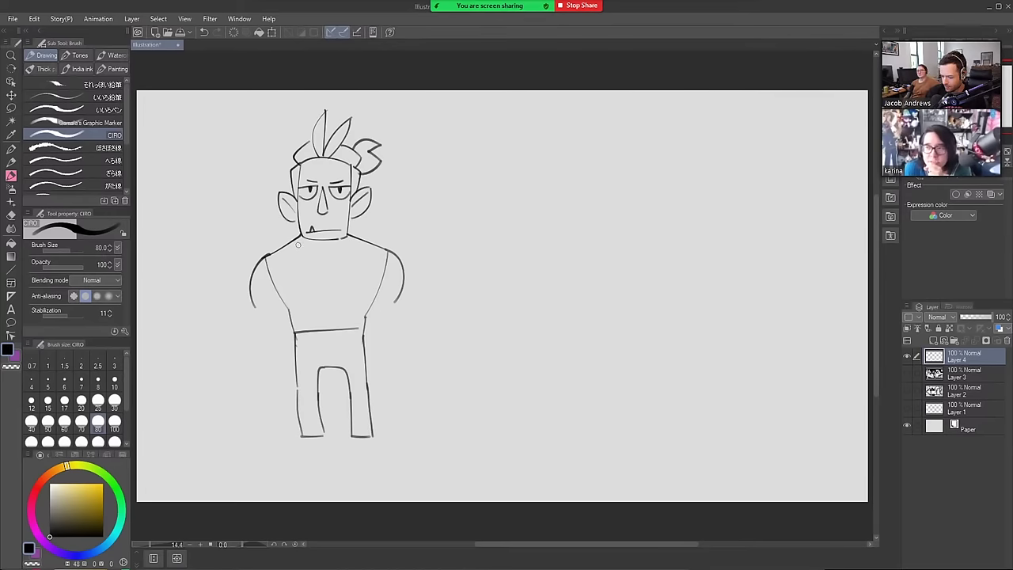
{"action": "left_click_drag", "start_coordinate": [294, 238], "coordinate": [366, 228]}
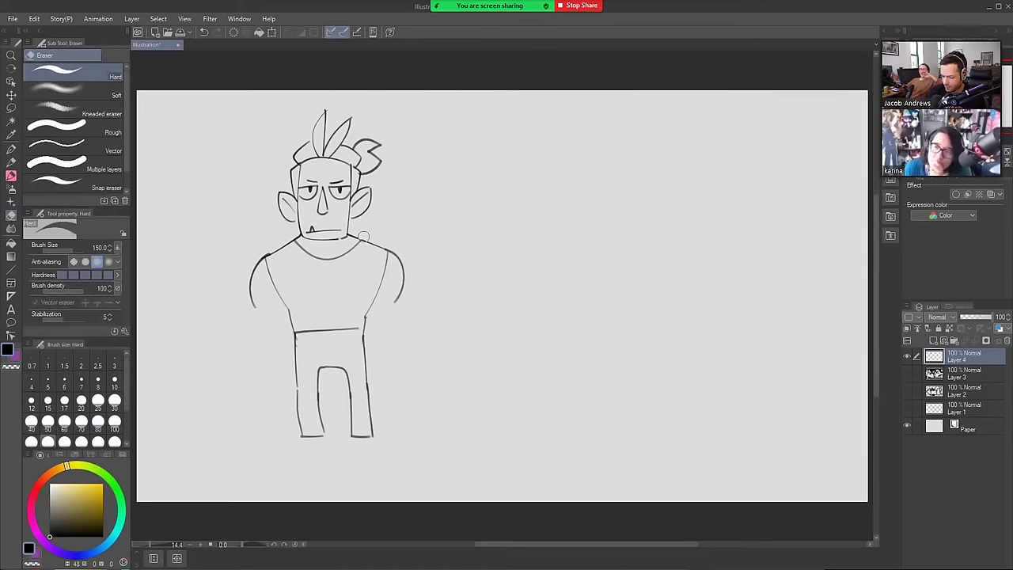
Draw ankles and rounded feet pointing outward below both trouser hems
{"action": "mouse_move", "coordinate": [308, 435]}
{"action": "left_mouse_down"}
{"action": "mouse_move", "coordinate": [296, 465]}
{"action": "mouse_move", "coordinate": [320, 452]}
{"action": "mouse_move", "coordinate": [322, 460]}
{"action": "mouse_move", "coordinate": [301, 459]}
{"action": "mouse_move", "coordinate": [388, 464]}
{"action": "mouse_move", "coordinate": [386, 476]}
{"action": "left_mouse_up"}
{"action": "key", "text": "e"}
{"action": "key", "text": "b"}
{"action": "key", "text": "ctrl+z"}
{"action": "key", "text": "ctrl+z"}
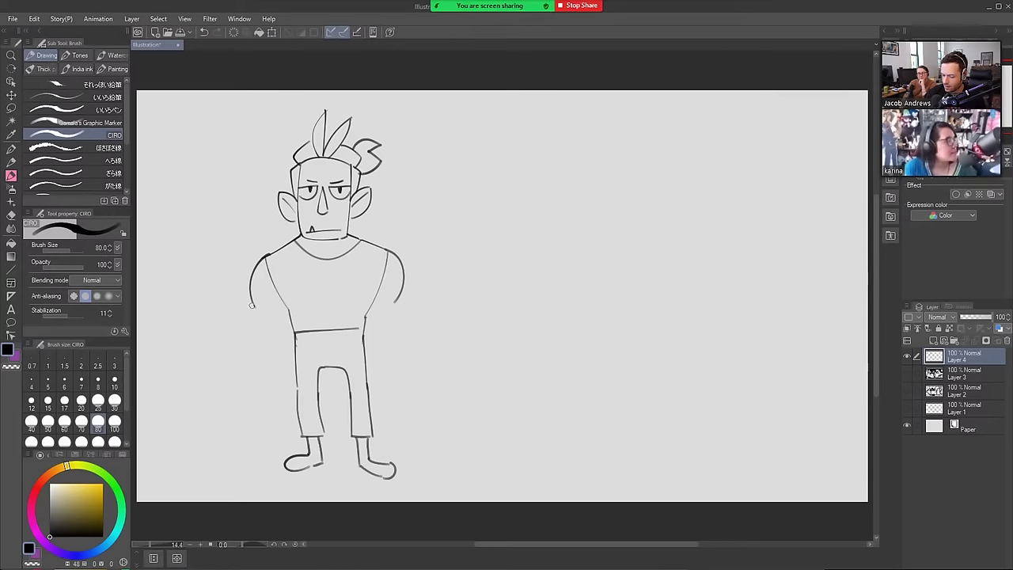
Draw the bulging outer contour of the left-hand forearm, bending back in toward the waist
{"action": "left_click_drag", "start_coordinate": [253, 305], "coordinate": [231, 340]}
{"action": "key", "text": "ctrl+z"}
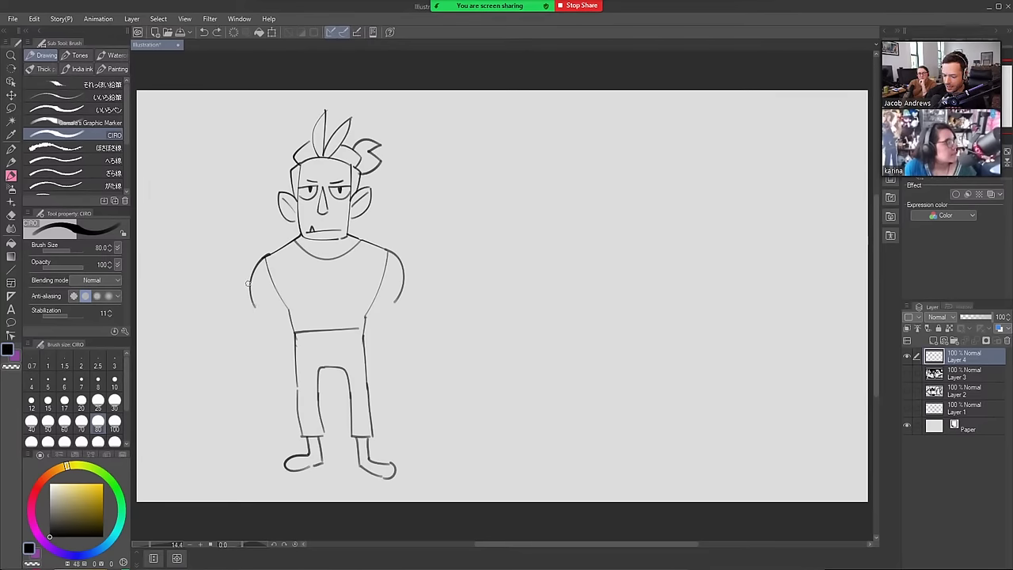
{"action": "left_click_drag", "start_coordinate": [250, 286], "coordinate": [228, 339]}
{"action": "key", "text": "ctrl+z"}
{"action": "left_click_drag", "start_coordinate": [250, 293], "coordinate": [228, 328]}
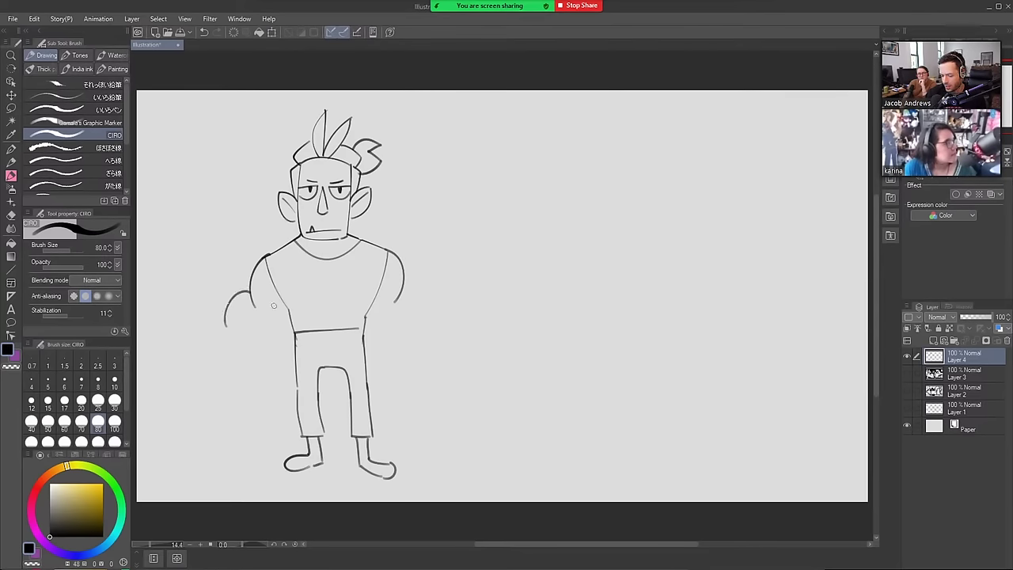
{"action": "key", "text": "ctrl+z"}
{"action": "mouse_move", "coordinate": [249, 293]}
{"action": "left_mouse_down"}
{"action": "mouse_move", "coordinate": [228, 338]}
{"action": "mouse_move", "coordinate": [277, 362]}
{"action": "left_mouse_up"}
{"action": "key", "text": "ctrl+z"}
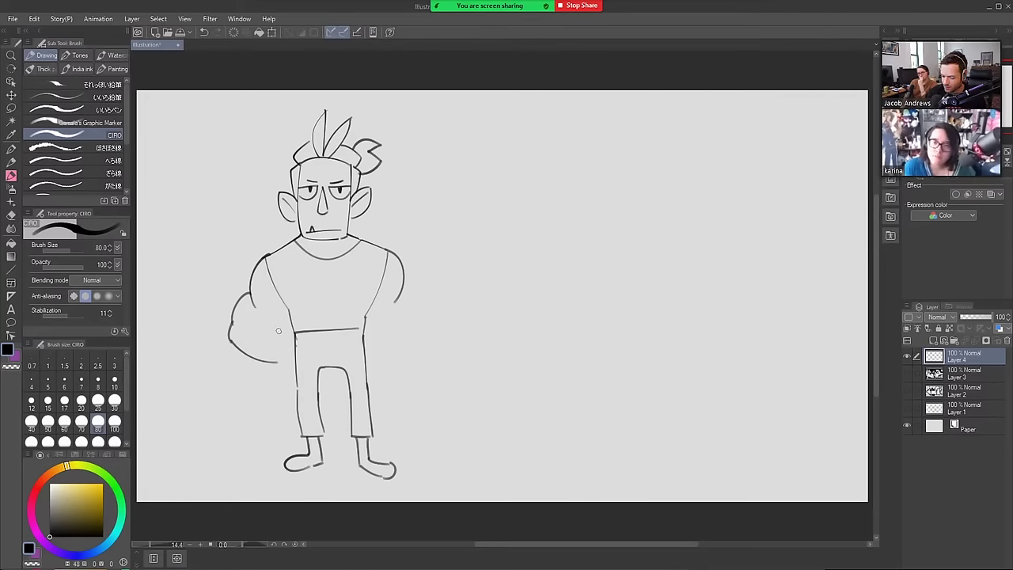
Draw the bent arm's inner contour and a clenched fist at the hip, erasing the body lines crossing the fist
{"action": "mouse_move", "coordinate": [240, 333]}
{"action": "left_mouse_down"}
{"action": "mouse_move", "coordinate": [305, 341]}
{"action": "mouse_move", "coordinate": [291, 348]}
{"action": "mouse_move", "coordinate": [307, 347]}
{"action": "mouse_move", "coordinate": [294, 364]}
{"action": "mouse_move", "coordinate": [295, 332]}
{"action": "mouse_move", "coordinate": [305, 335]}
{"action": "left_mouse_up"}
{"action": "key", "text": "ctrl+z"}
{"action": "key", "text": "e"}
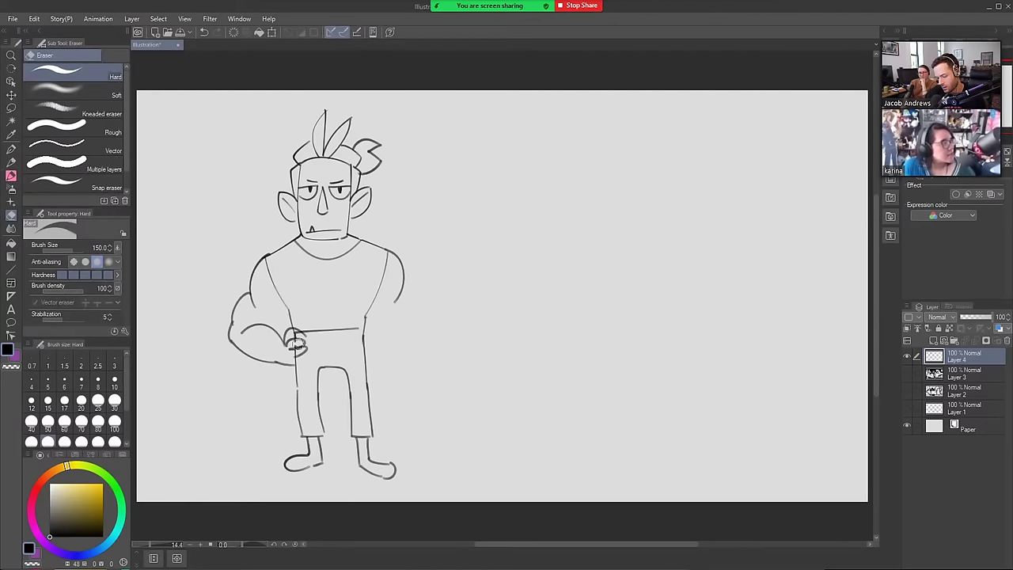
{"action": "left_click_drag", "start_coordinate": [298, 332], "coordinate": [299, 356]}
{"action": "key", "text": "b"}
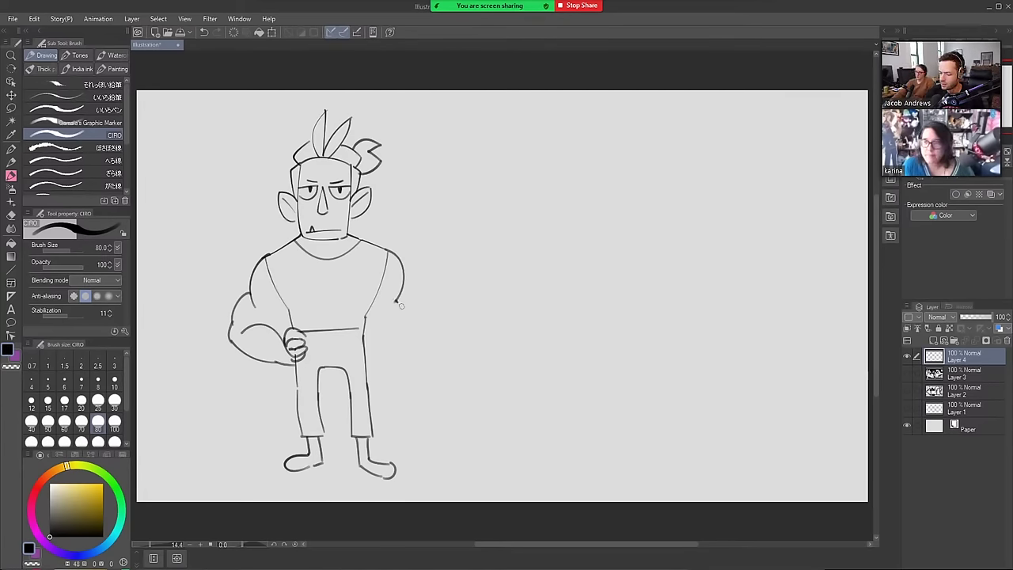
Draw the other muscular arm hanging straight down beside the body, ending in a relaxed hand with fingers
{"action": "mouse_move", "coordinate": [397, 301]}
{"action": "left_mouse_down"}
{"action": "mouse_move", "coordinate": [400, 343]}
{"action": "mouse_move", "coordinate": [376, 383]}
{"action": "left_mouse_up"}
{"action": "left_click_drag", "start_coordinate": [402, 335], "coordinate": [394, 380]}
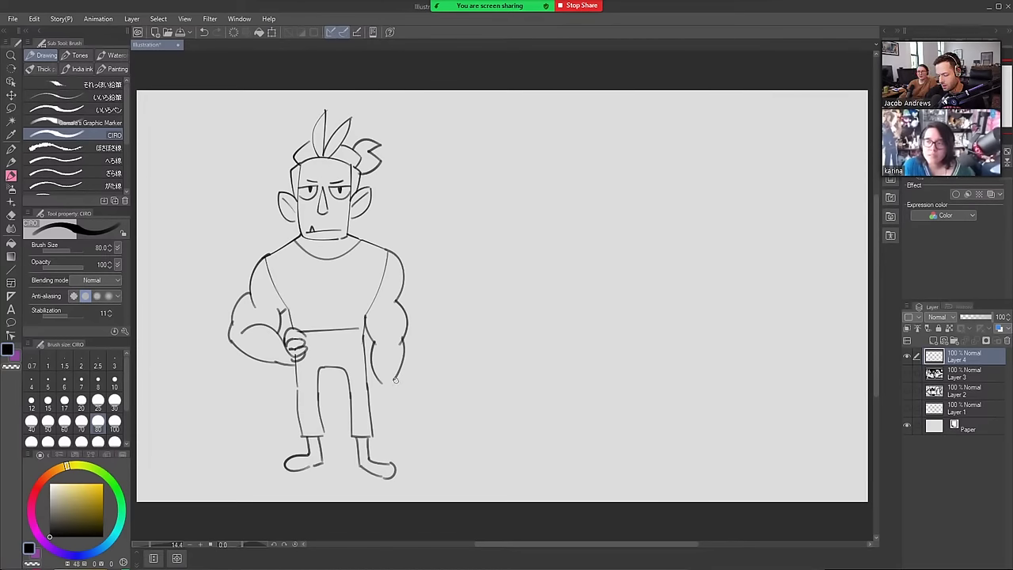
{"action": "mouse_move", "coordinate": [394, 380]}
{"action": "left_mouse_down"}
{"action": "mouse_move", "coordinate": [393, 417]}
{"action": "mouse_move", "coordinate": [381, 402]}
{"action": "mouse_move", "coordinate": [388, 420]}
{"action": "mouse_move", "coordinate": [398, 412]}
{"action": "left_mouse_up"}
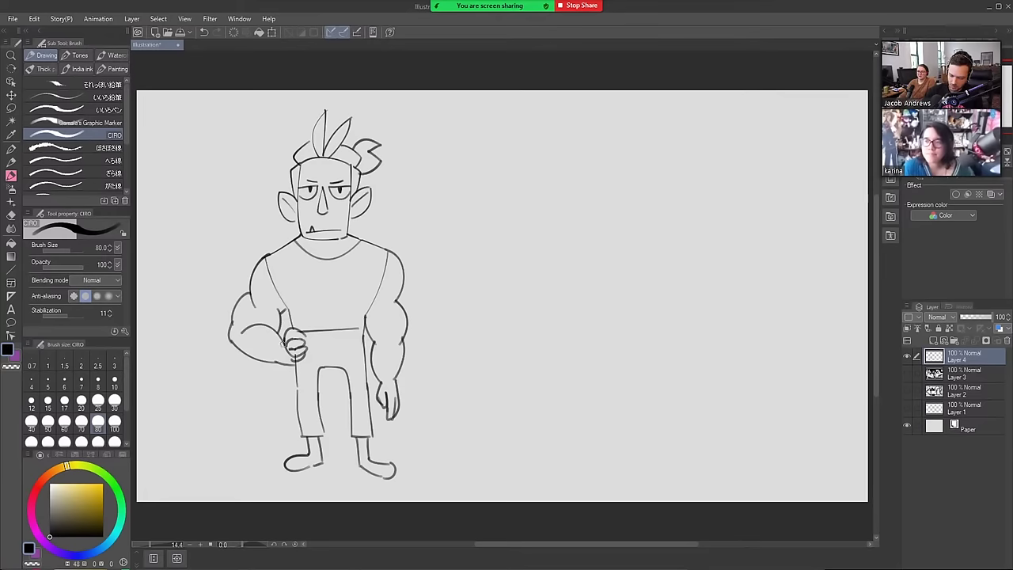
Lasso the bent arm, scale it to 94%, rotate it slightly to fit the shoulder, and deselect it
{"action": "key", "text": "m"}
{"action": "mouse_move", "coordinate": [257, 393]}
{"action": "left_mouse_down"}
{"action": "mouse_move", "coordinate": [241, 236]}
{"action": "mouse_move", "coordinate": [290, 322]}
{"action": "mouse_move", "coordinate": [308, 333]}
{"action": "mouse_move", "coordinate": [300, 366]}
{"action": "mouse_move", "coordinate": [272, 386]}
{"action": "left_mouse_up"}
{"action": "key", "text": "ctrl+t"}
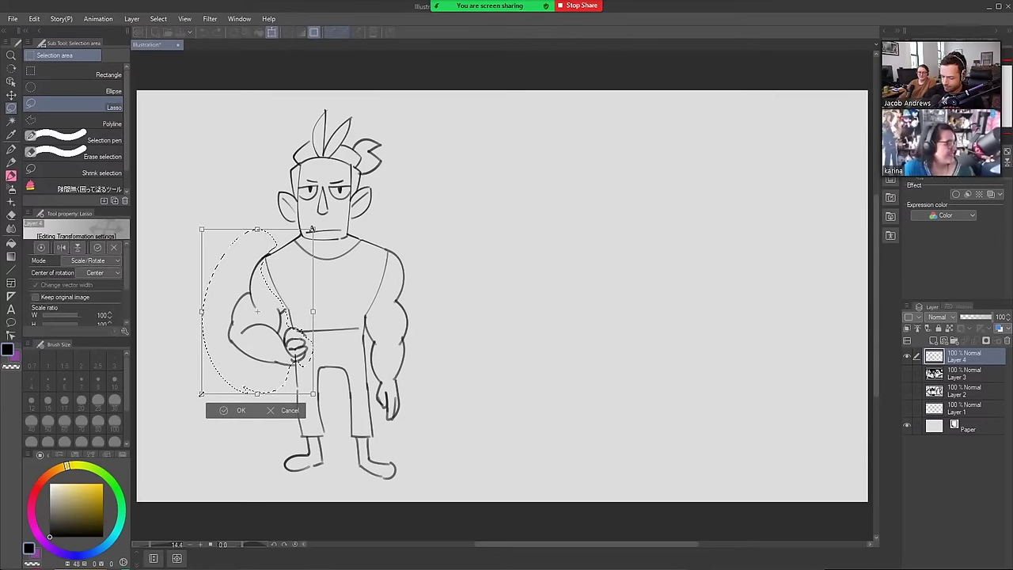
{"action": "left_click_drag", "start_coordinate": [202, 393], "coordinate": [208, 383]}
{"action": "left_click_drag", "start_coordinate": [332, 227], "coordinate": [336, 231]}
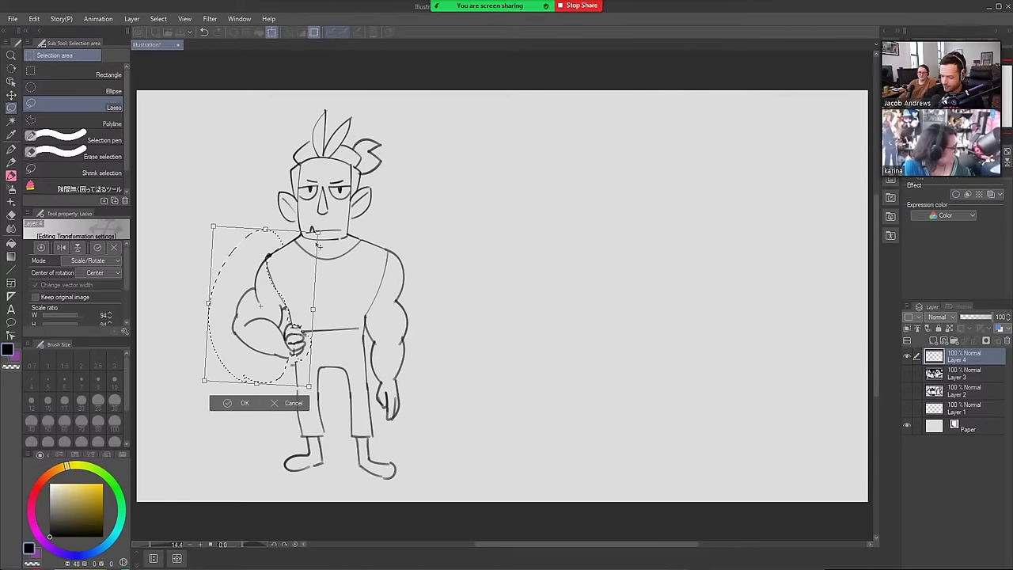
{"action": "left_click_drag", "start_coordinate": [273, 319], "coordinate": [270, 321]}
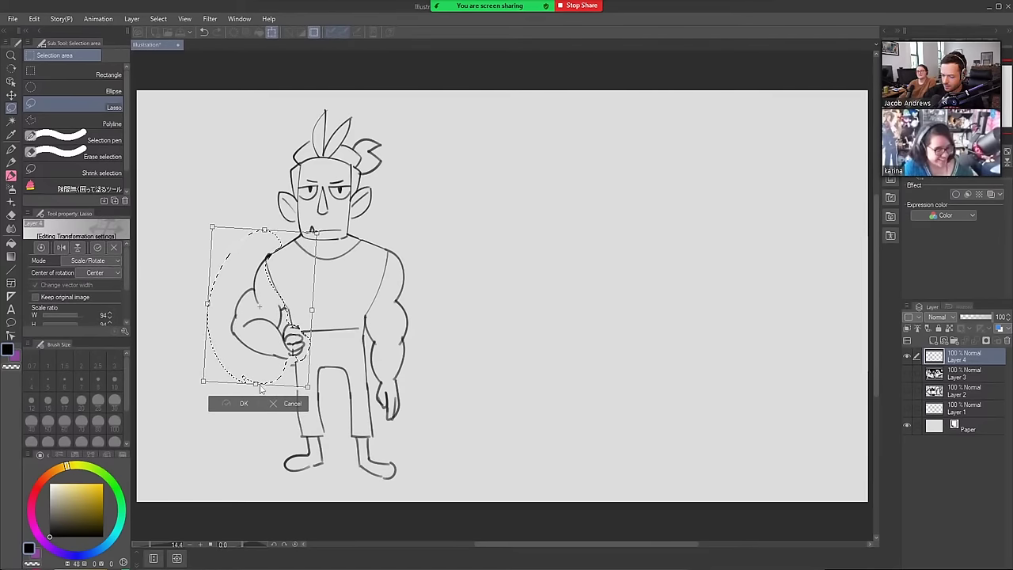
{"action": "left_click", "coordinate": [237, 404]}
{"action": "left_click", "coordinate": [177, 400]}
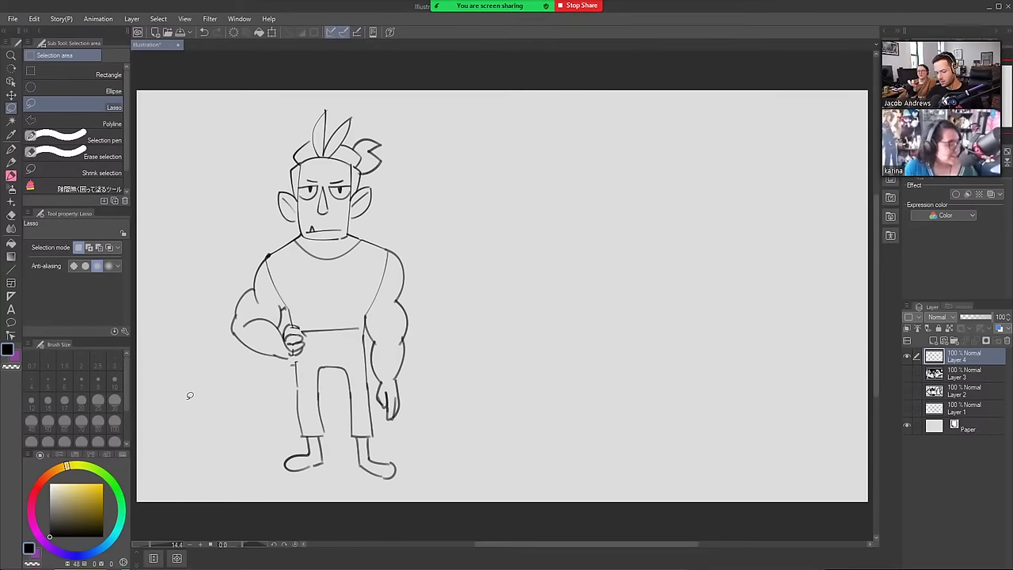
Move the whole character on Layer 4 left toward the canvas edge
{"action": "key", "text": "k"}
{"action": "left_click_drag", "start_coordinate": [351, 361], "coordinate": [312, 364]}
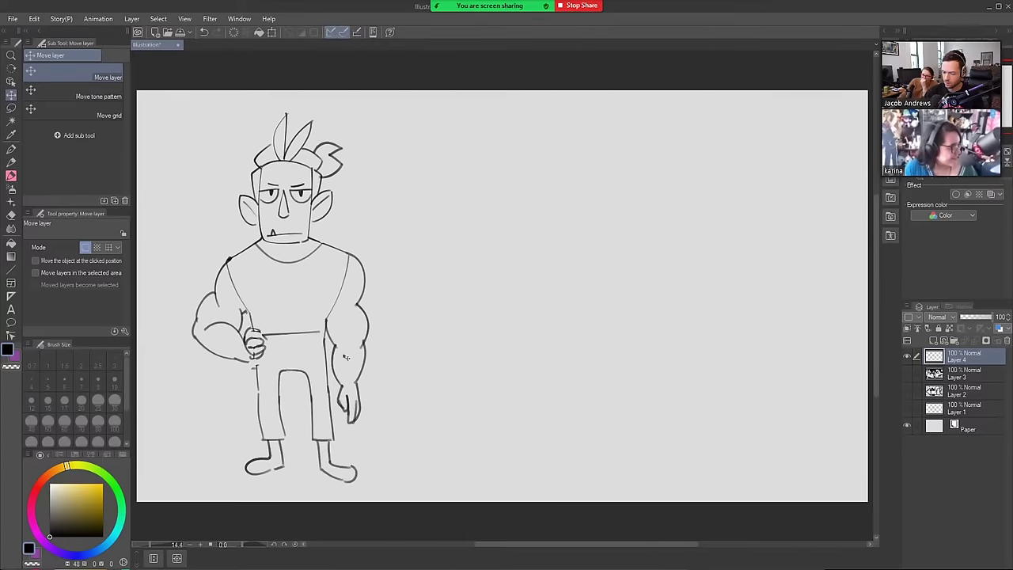
Draw a large round head for a second, shorter character to the right of the muscular one
{"action": "key", "text": "b"}
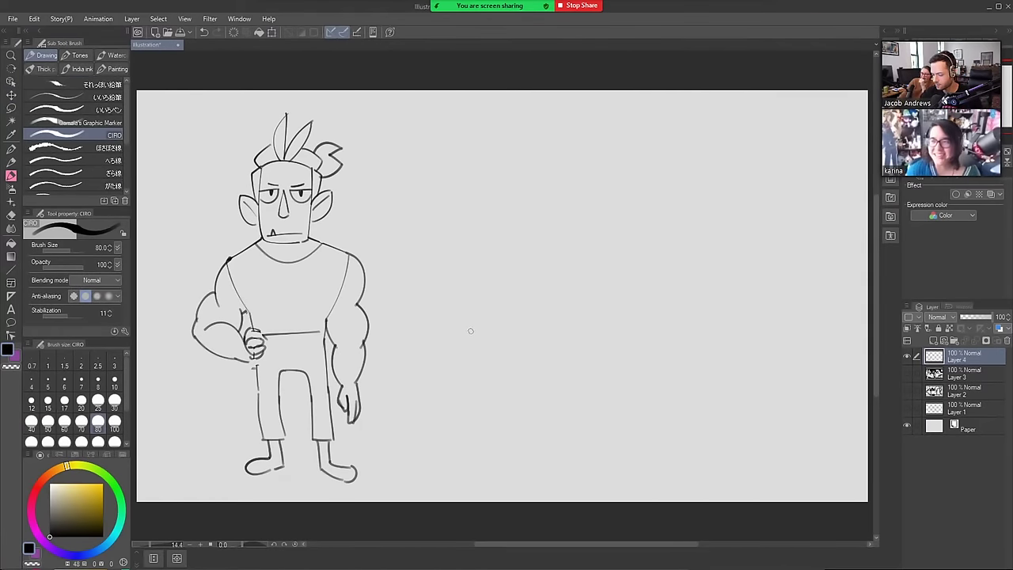
{"action": "left_click_drag", "start_coordinate": [457, 353], "coordinate": [493, 338]}
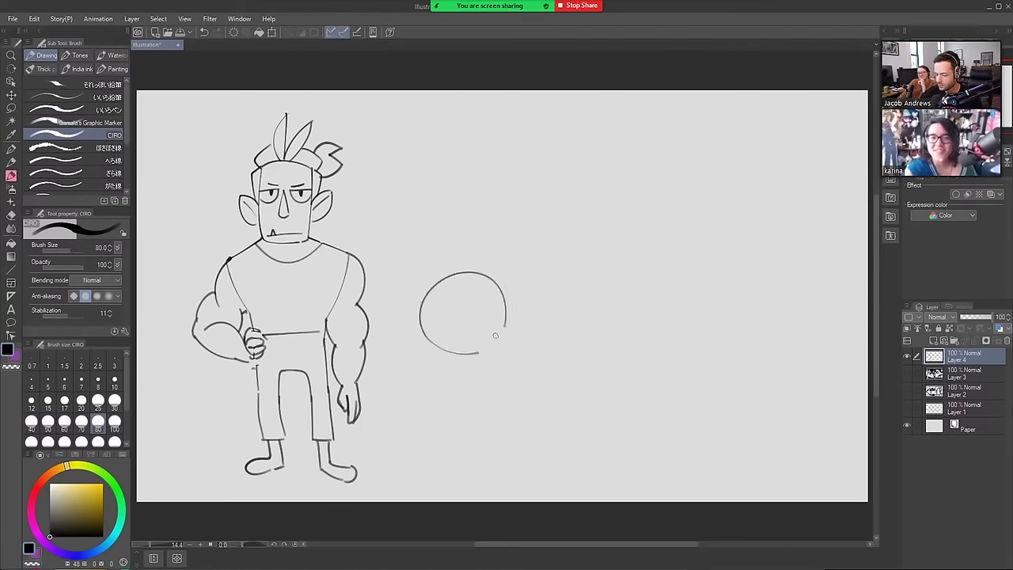
{"action": "key", "text": "ctrl+z"}
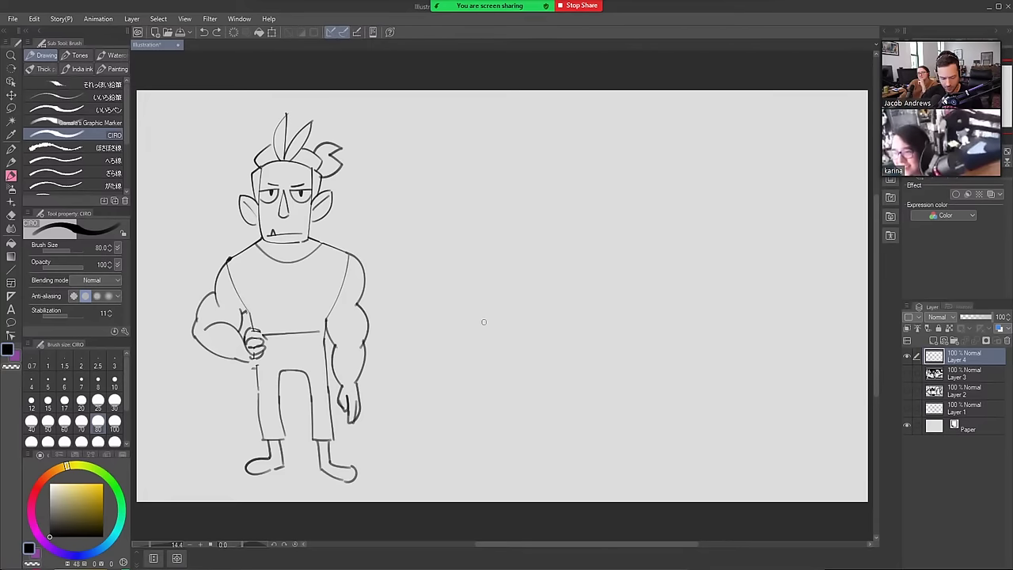
{"action": "mouse_move", "coordinate": [490, 376]}
{"action": "left_mouse_down"}
{"action": "mouse_move", "coordinate": [419, 357]}
{"action": "mouse_move", "coordinate": [519, 363]}
{"action": "mouse_move", "coordinate": [523, 340]}
{"action": "left_mouse_up"}
Draw a small, rounded, pear-shaped body beneath the second character's round head
{"action": "mouse_move", "coordinate": [440, 383]}
{"action": "left_mouse_down"}
{"action": "mouse_move", "coordinate": [431, 413]}
{"action": "mouse_move", "coordinate": [455, 447]}
{"action": "left_mouse_up"}
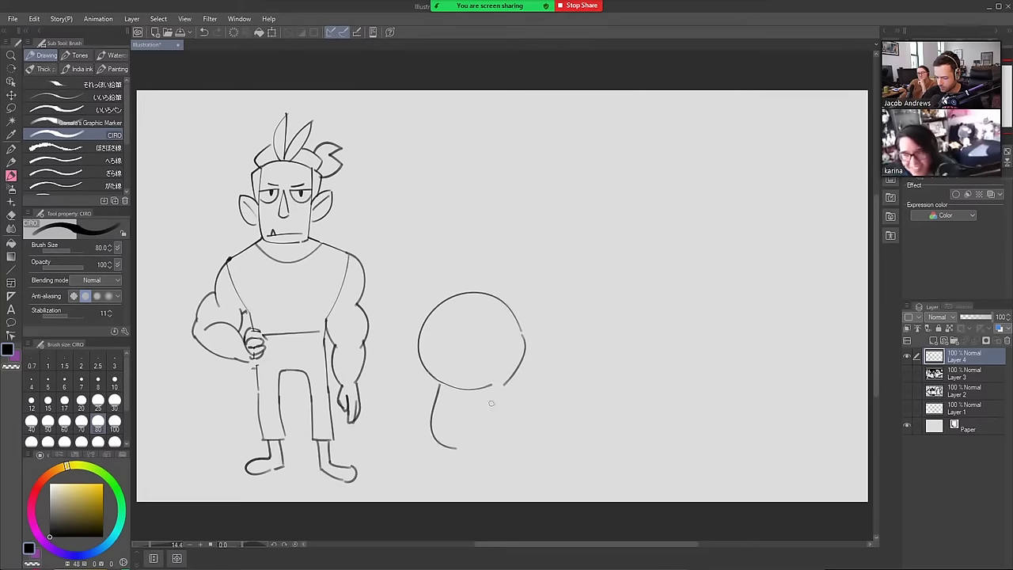
{"action": "key", "text": "ctrl+z"}
{"action": "left_click_drag", "start_coordinate": [439, 383], "coordinate": [439, 445]}
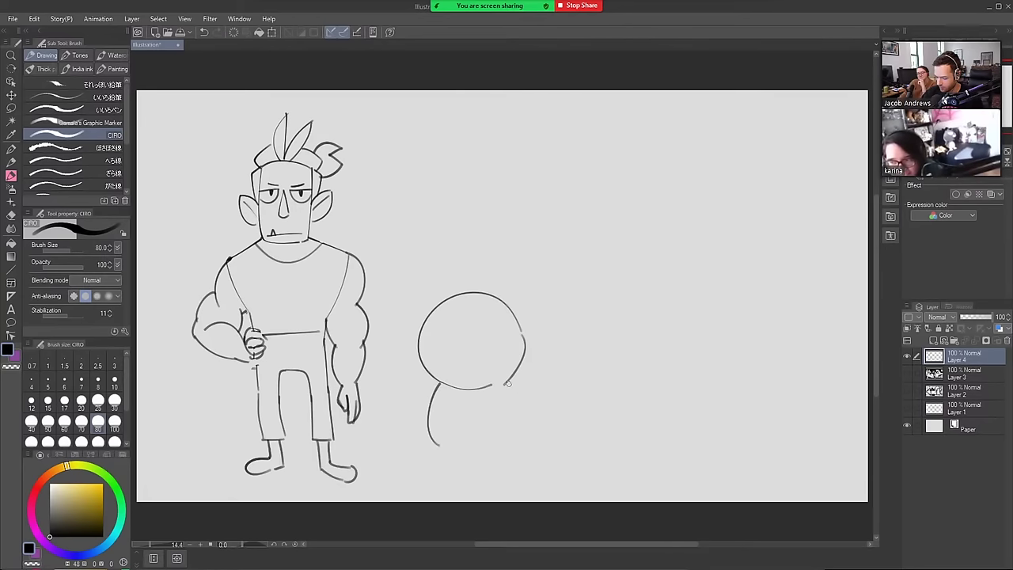
{"action": "left_click_drag", "start_coordinate": [507, 383], "coordinate": [502, 444]}
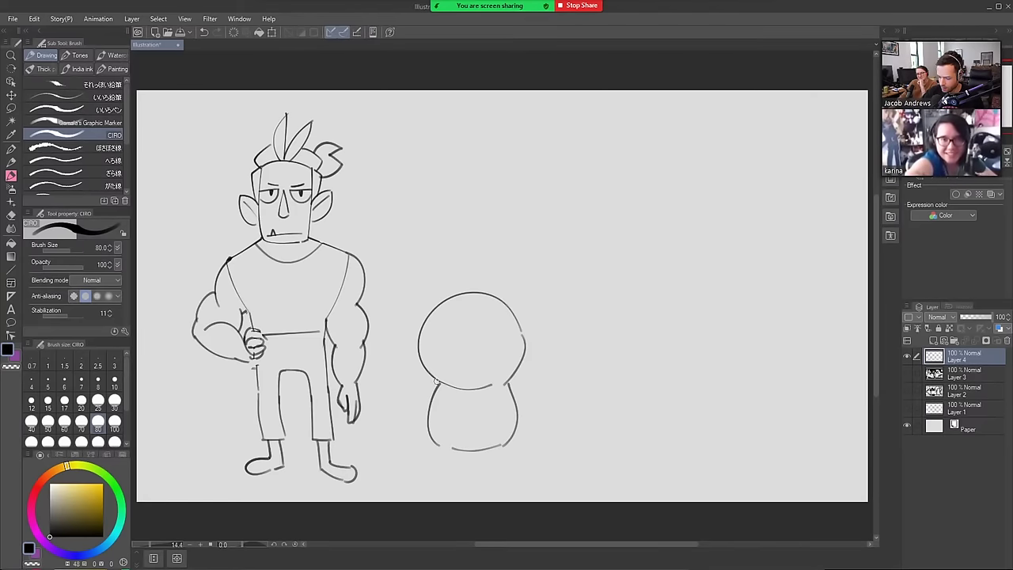
Draw two thin arms raised diagonally outward from the second character's shoulders
{"action": "mouse_move", "coordinate": [435, 382]}
{"action": "left_mouse_down"}
{"action": "mouse_move", "coordinate": [397, 360]}
{"action": "mouse_move", "coordinate": [388, 372]}
{"action": "left_mouse_up"}
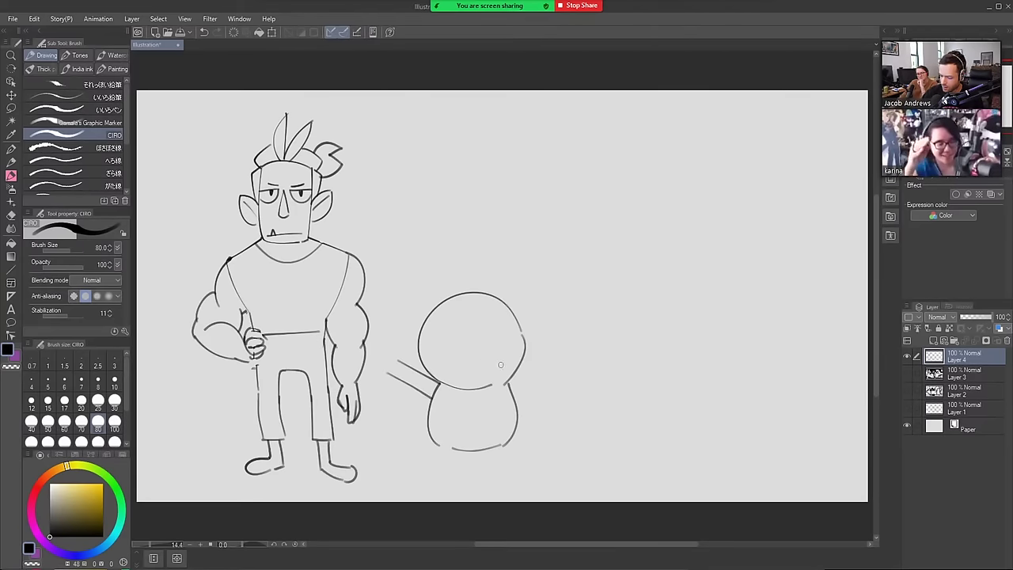
{"action": "key", "text": "ctrl+z"}
{"action": "left_click_drag", "start_coordinate": [432, 396], "coordinate": [396, 372]}
{"action": "left_click_drag", "start_coordinate": [506, 385], "coordinate": [545, 354]}
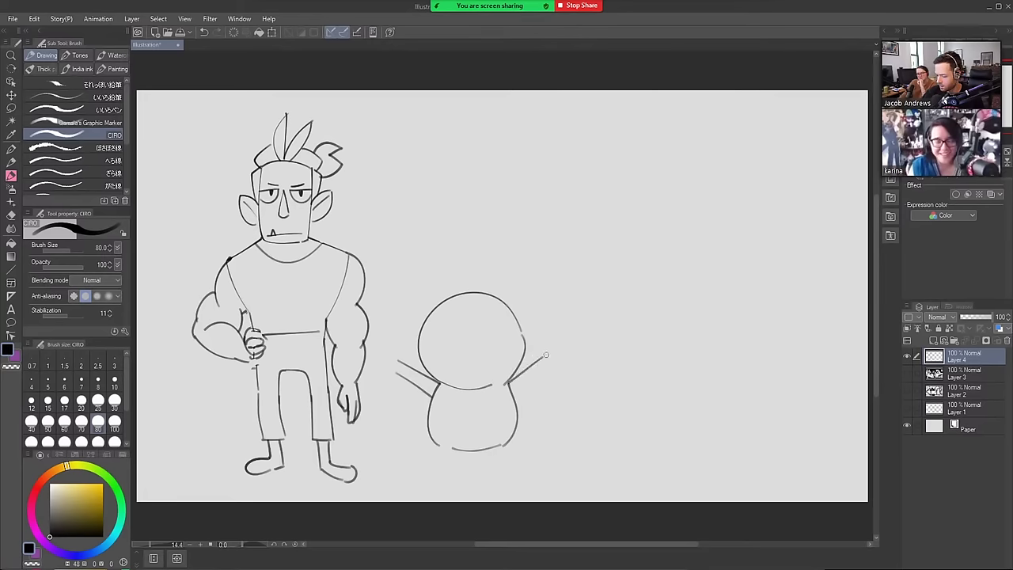
{"action": "left_click_drag", "start_coordinate": [518, 396], "coordinate": [558, 352]}
{"action": "key", "text": "ctrl+z"}
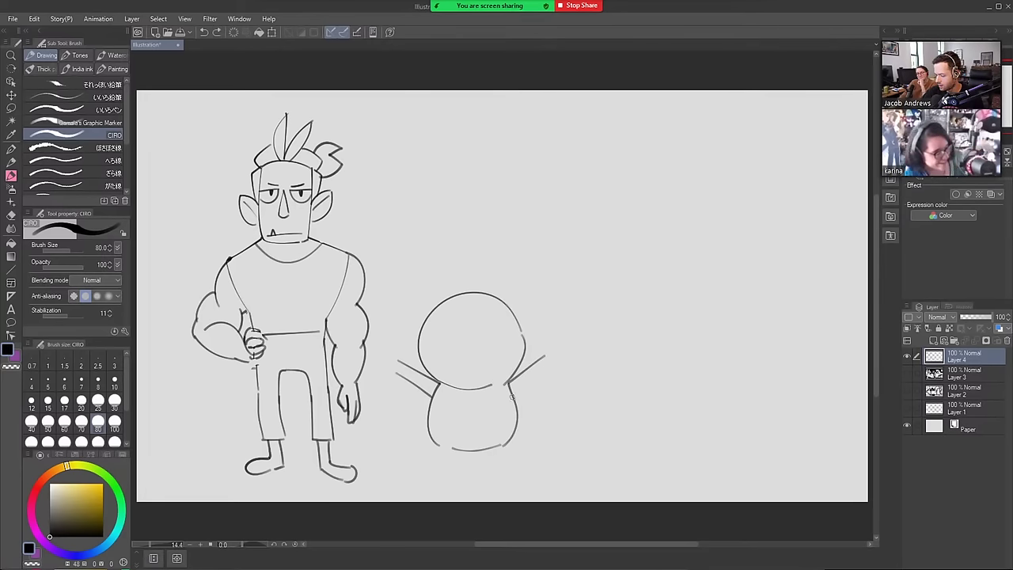
{"action": "left_click_drag", "start_coordinate": [511, 398], "coordinate": [554, 356]}
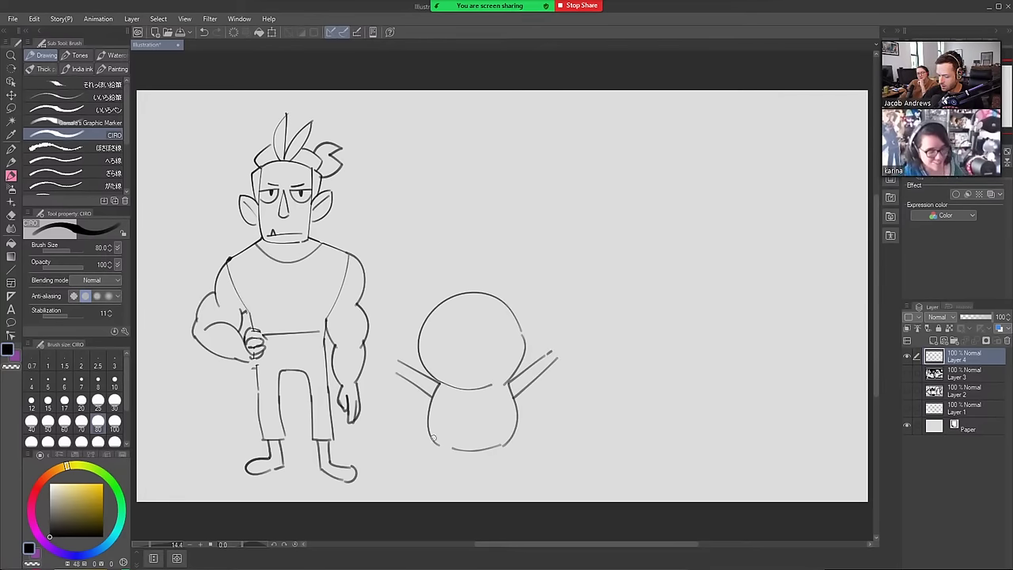
{"action": "key", "text": "ctrl+z"}
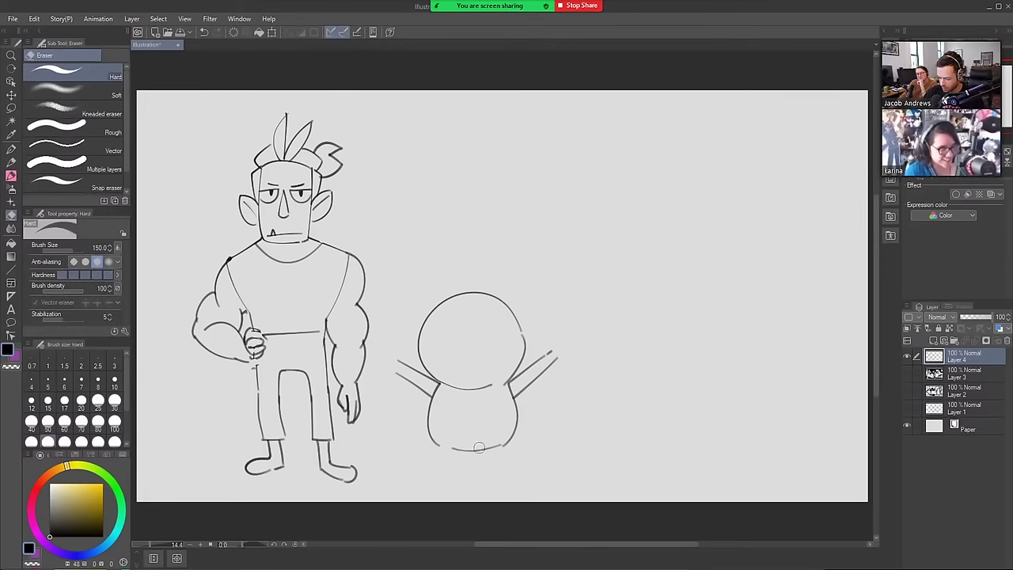
Erase the lower edge of the second character's body and redraw it with fuller, rounded hip curves
{"action": "key", "text": "e"}
{"action": "left_click_drag", "start_coordinate": [429, 427], "coordinate": [429, 446]}
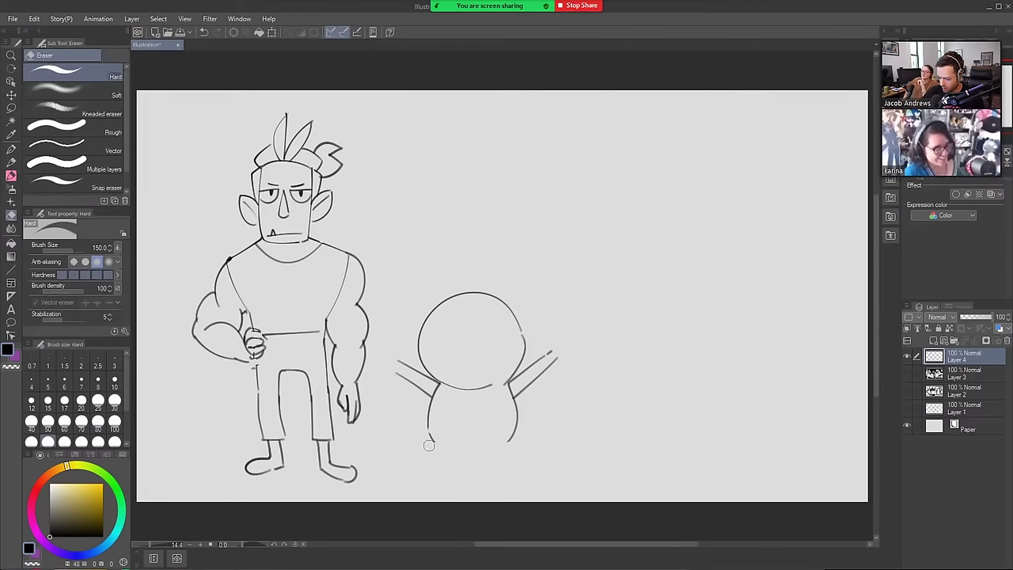
{"action": "key", "text": "b"}
{"action": "mouse_move", "coordinate": [429, 410]}
{"action": "left_mouse_down"}
{"action": "mouse_move", "coordinate": [472, 446]}
{"action": "mouse_move", "coordinate": [518, 423]}
{"action": "mouse_move", "coordinate": [479, 447]}
{"action": "left_mouse_up"}
{"action": "key", "text": "e"}
{"action": "key", "text": "b"}
{"action": "key", "text": "ctrl+z"}
{"action": "mouse_move", "coordinate": [517, 413]}
{"action": "left_mouse_down"}
{"action": "mouse_move", "coordinate": [520, 435]}
{"action": "mouse_move", "coordinate": [431, 477]}
{"action": "mouse_move", "coordinate": [448, 470]}
{"action": "left_mouse_up"}
Draw short thin legs with small outward-pointing feet under the second character's body
{"action": "key", "text": "ctrl+z"}
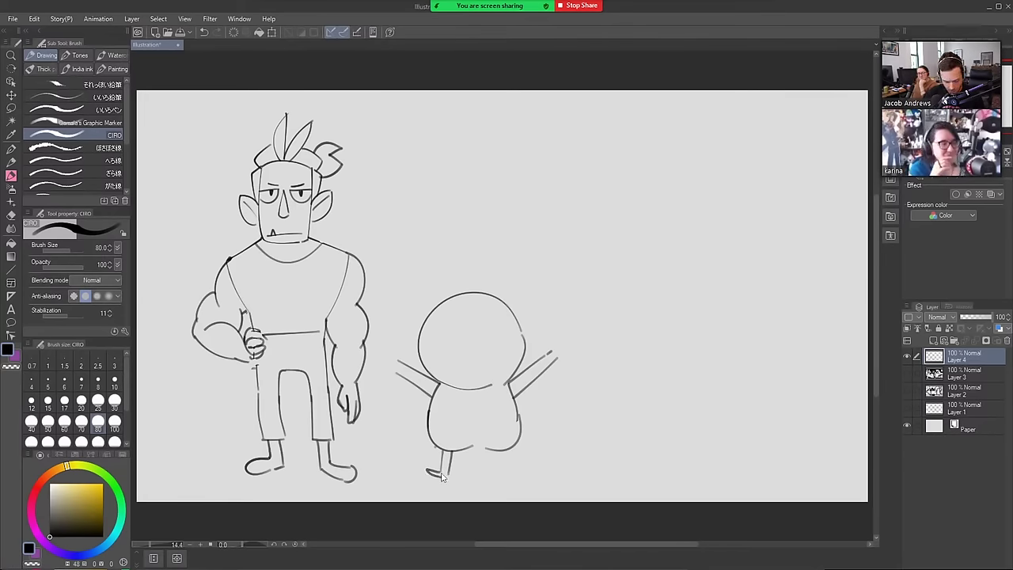
{"action": "mouse_move", "coordinate": [438, 470]}
{"action": "left_mouse_down"}
{"action": "mouse_move", "coordinate": [430, 475]}
{"action": "mouse_move", "coordinate": [445, 475]}
{"action": "left_mouse_up"}
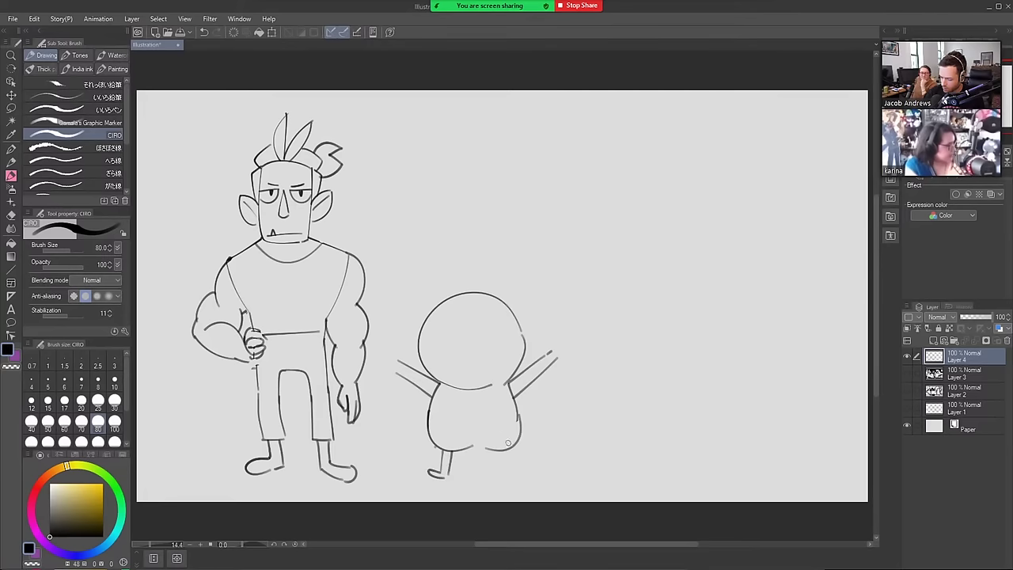
{"action": "left_click_drag", "start_coordinate": [501, 451], "coordinate": [508, 475]}
{"action": "key", "text": "ctrl+z"}
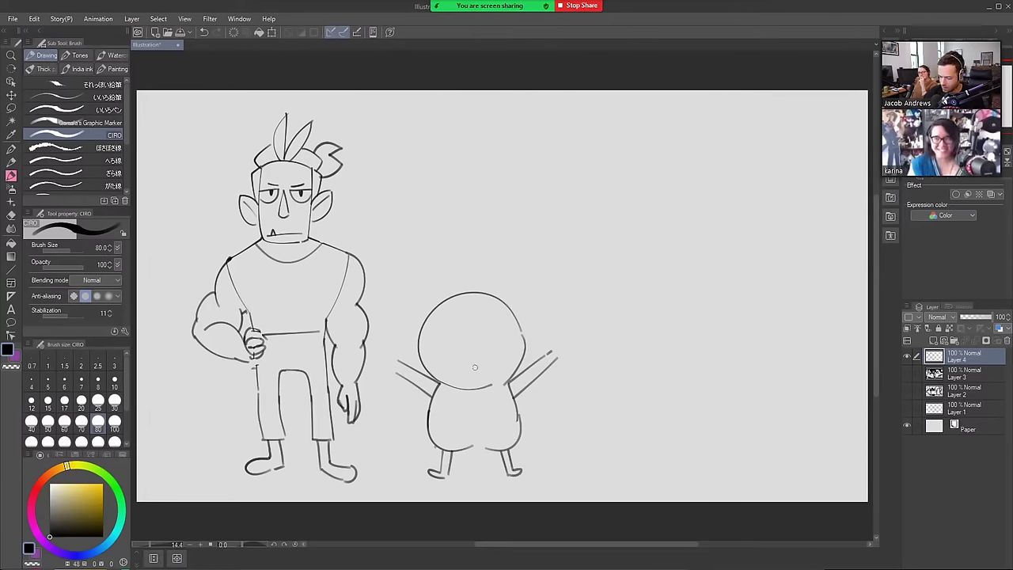
Draw two parallel waistband lines across the second character's belly and close the gap between the legs
{"action": "left_click_drag", "start_coordinate": [427, 414], "coordinate": [519, 415]}
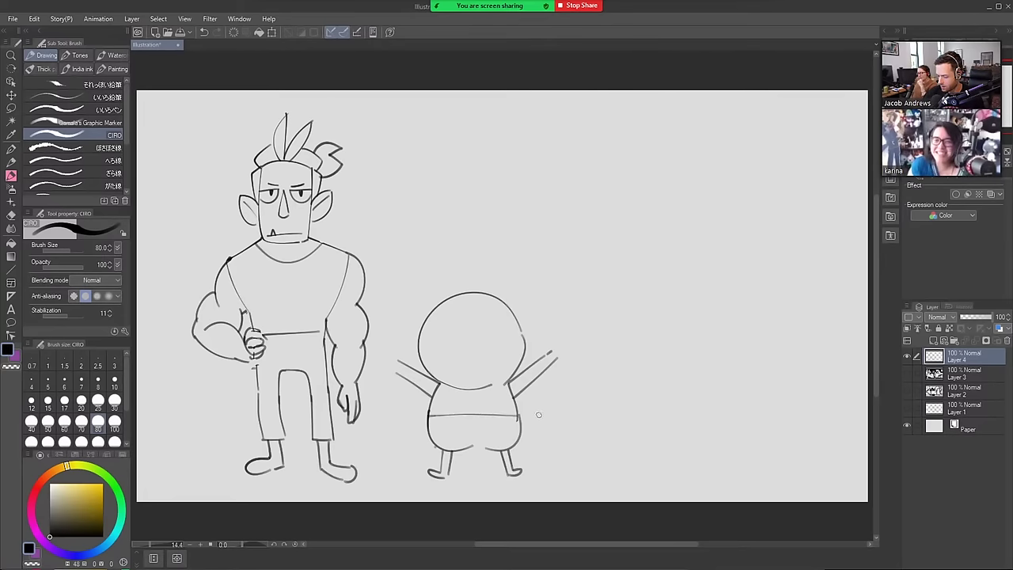
{"action": "left_click_drag", "start_coordinate": [428, 424], "coordinate": [526, 421]}
{"action": "left_click_drag", "start_coordinate": [477, 444], "coordinate": [485, 449]}
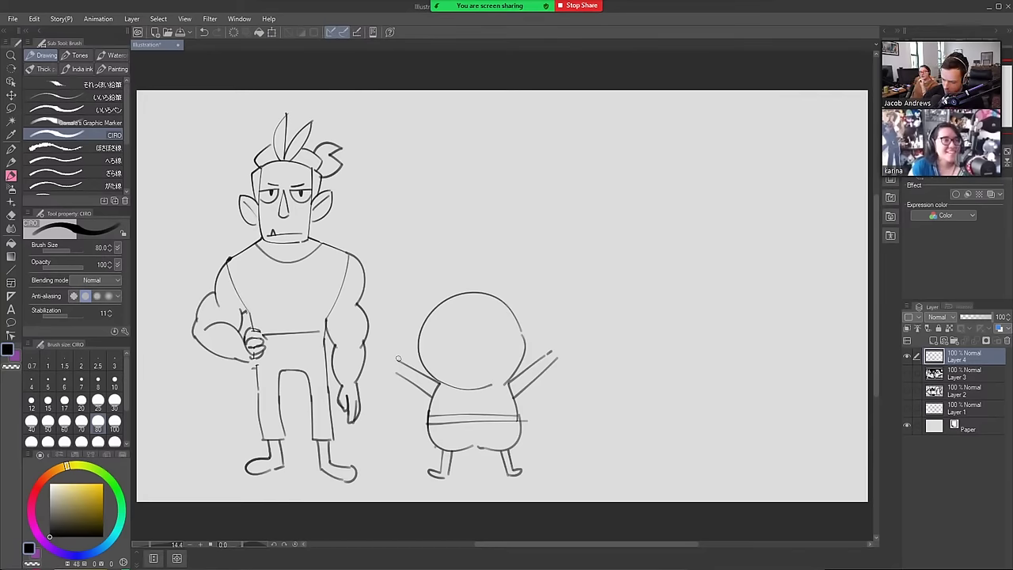
Draw small open hands with spread fingers at the ends of the second character's raised arms
{"action": "mouse_move", "coordinate": [395, 370]}
{"action": "left_mouse_down"}
{"action": "mouse_move", "coordinate": [400, 358]}
{"action": "mouse_move", "coordinate": [385, 358]}
{"action": "mouse_move", "coordinate": [382, 377]}
{"action": "left_mouse_up"}
{"action": "mouse_move", "coordinate": [554, 364]}
{"action": "left_mouse_down"}
{"action": "mouse_move", "coordinate": [547, 341]}
{"action": "mouse_move", "coordinate": [561, 356]}
{"action": "mouse_move", "coordinate": [554, 361]}
{"action": "left_mouse_up"}
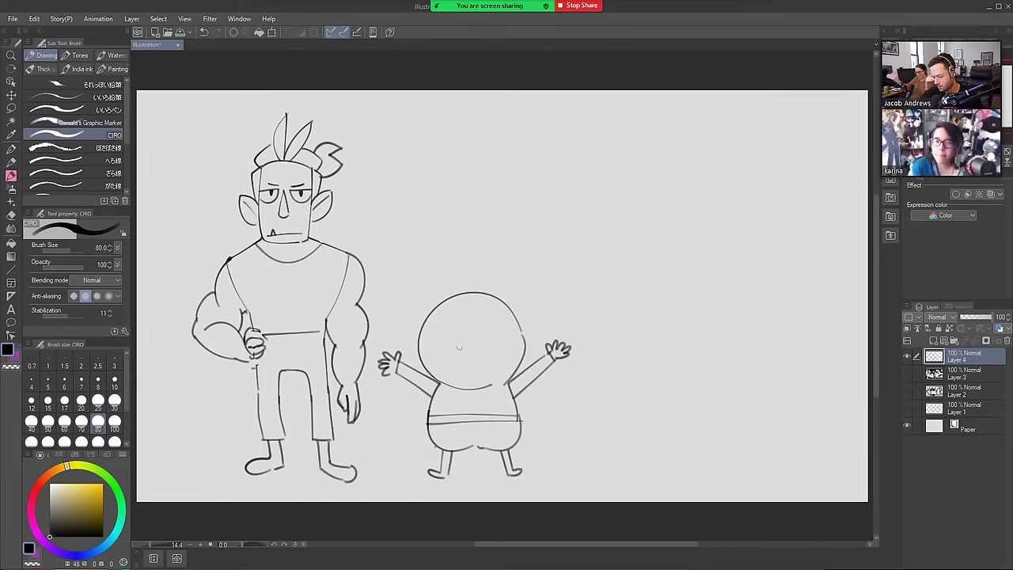
Draw a bushy beard outline with a scalloped lower edge around the second character's jaw and erase the old chin curve inside it
{"action": "left_click_drag", "start_coordinate": [419, 334], "coordinate": [440, 395]}
{"action": "key", "text": "ctrl+z"}
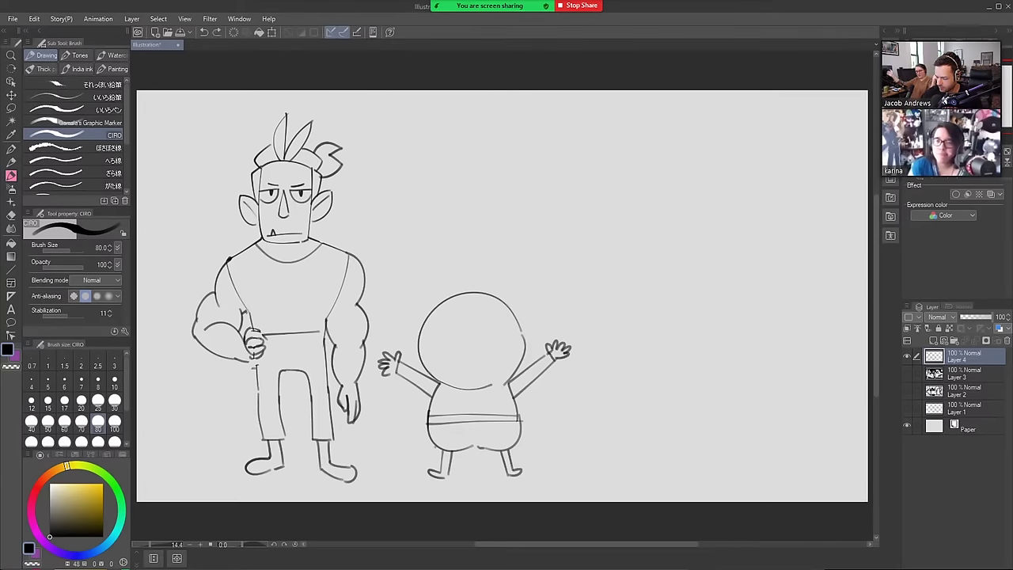
{"action": "mouse_move", "coordinate": [417, 342]}
{"action": "left_mouse_down"}
{"action": "mouse_move", "coordinate": [436, 392]}
{"action": "mouse_move", "coordinate": [455, 402]}
{"action": "mouse_move", "coordinate": [505, 391]}
{"action": "mouse_move", "coordinate": [490, 394]}
{"action": "mouse_move", "coordinate": [497, 399]}
{"action": "mouse_move", "coordinate": [527, 354]}
{"action": "mouse_move", "coordinate": [522, 329]}
{"action": "left_mouse_up"}
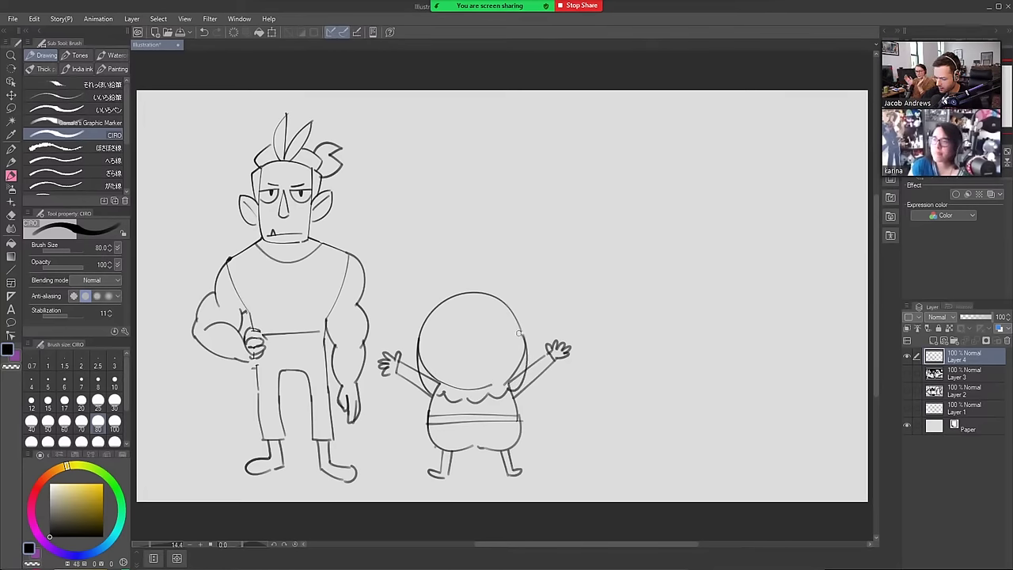
{"action": "key", "text": "e"}
{"action": "mouse_move", "coordinate": [424, 347]}
{"action": "left_mouse_down"}
{"action": "mouse_move", "coordinate": [435, 389]}
{"action": "mouse_move", "coordinate": [512, 382]}
{"action": "mouse_move", "coordinate": [518, 352]}
{"action": "mouse_move", "coordinate": [511, 383]}
{"action": "mouse_move", "coordinate": [473, 385]}
{"action": "left_mouse_up"}
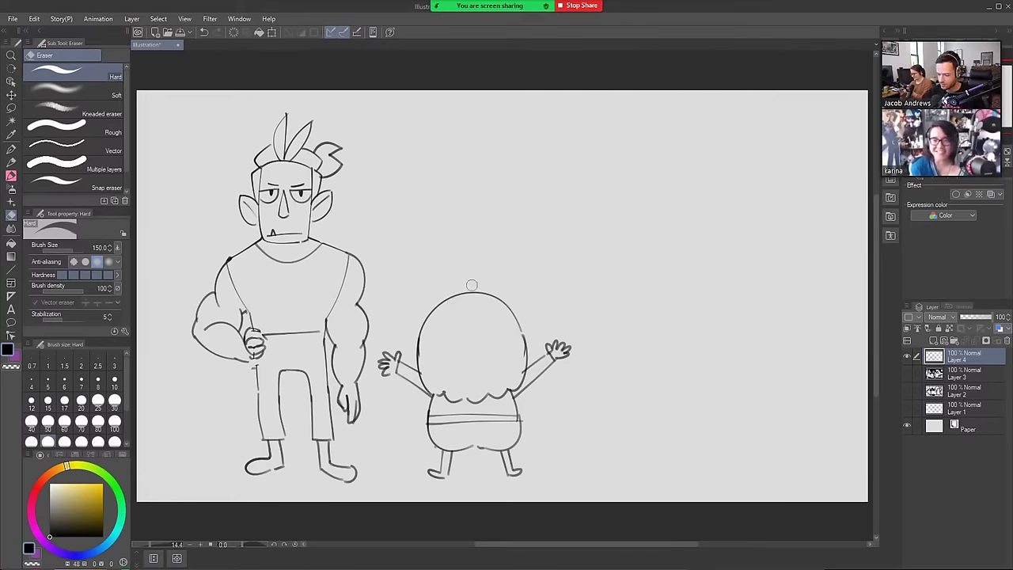
Draw the beard's scalloped upper edge across the second character's face from one side of the head to the other
{"action": "key", "text": "b"}
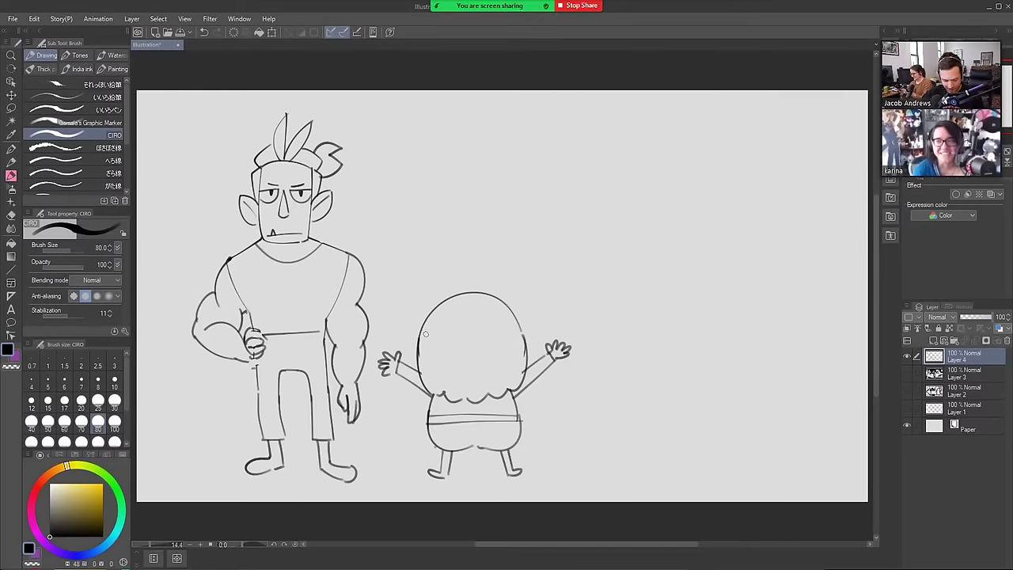
{"action": "mouse_move", "coordinate": [422, 330]}
{"action": "left_mouse_down"}
{"action": "mouse_move", "coordinate": [455, 366]}
{"action": "mouse_move", "coordinate": [448, 370]}
{"action": "mouse_move", "coordinate": [471, 365]}
{"action": "mouse_move", "coordinate": [466, 376]}
{"action": "mouse_move", "coordinate": [486, 378]}
{"action": "mouse_move", "coordinate": [515, 364]}
{"action": "mouse_move", "coordinate": [519, 325]}
{"action": "left_mouse_up"}
{"action": "key", "text": "ctrl+z"}
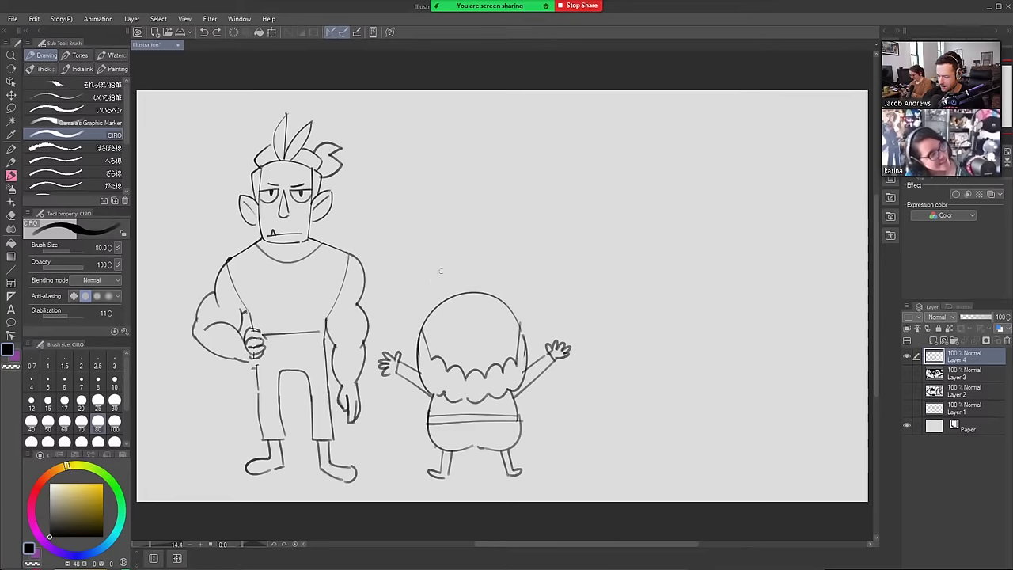
Draw a tiny oval nose and two wide round eyes with dark pupils on the second character's face
{"action": "left_click_drag", "start_coordinate": [473, 339], "coordinate": [473, 333]}
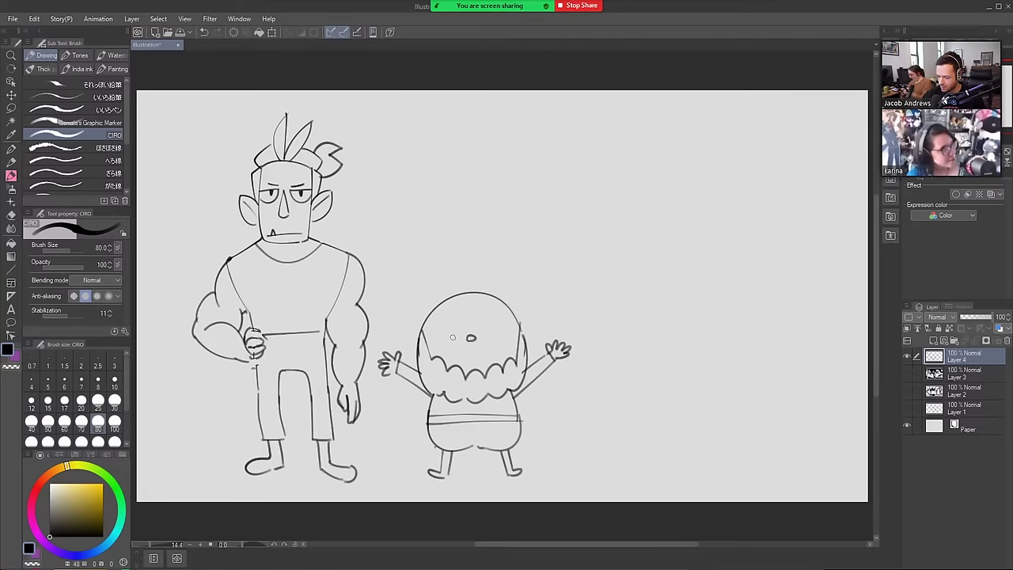
{"action": "mouse_move", "coordinate": [437, 325]}
{"action": "left_mouse_down"}
{"action": "mouse_move", "coordinate": [453, 332]}
{"action": "mouse_move", "coordinate": [447, 339]}
{"action": "mouse_move", "coordinate": [437, 321]}
{"action": "mouse_move", "coordinate": [456, 317]}
{"action": "mouse_move", "coordinate": [453, 337]}
{"action": "mouse_move", "coordinate": [502, 316]}
{"action": "left_mouse_up"}
{"action": "key", "text": "ctrl+z"}
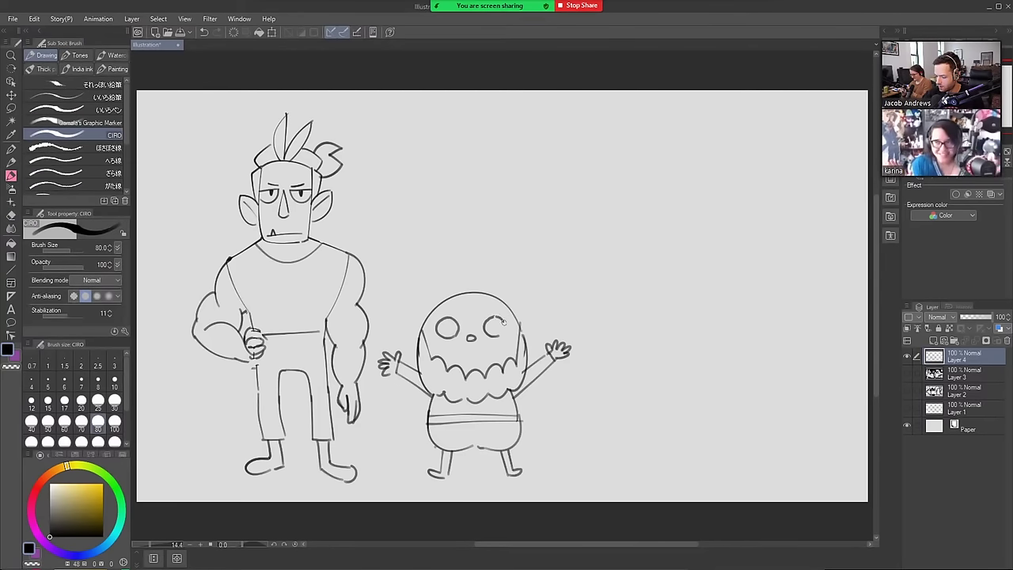
{"action": "key", "text": "ctrl+z"}
{"action": "mouse_move", "coordinate": [489, 314]}
{"action": "left_mouse_down"}
{"action": "mouse_move", "coordinate": [505, 326]}
{"action": "mouse_move", "coordinate": [499, 334]}
{"action": "mouse_move", "coordinate": [447, 326]}
{"action": "mouse_move", "coordinate": [493, 326]}
{"action": "left_mouse_up"}
{"action": "key", "text": "ctrl+z"}
{"action": "key", "text": "ctrl+z"}
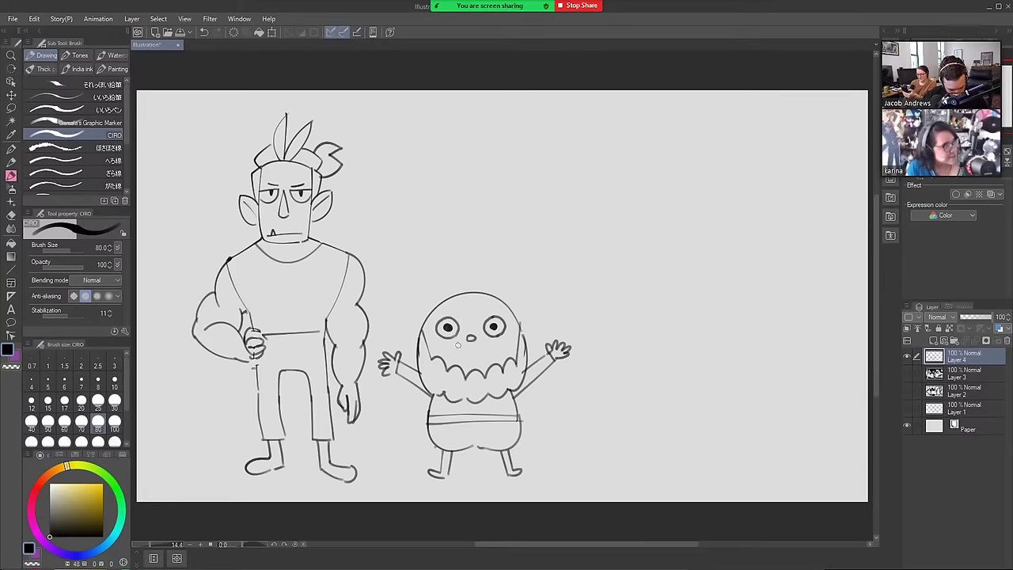
Draw a small smiling mouth under the nose and a short tuft of bangs on the second character's forehead
{"action": "mouse_move", "coordinate": [470, 348]}
{"action": "left_mouse_down"}
{"action": "mouse_move", "coordinate": [458, 352]}
{"action": "mouse_move", "coordinate": [486, 348]}
{"action": "mouse_move", "coordinate": [469, 356]}
{"action": "left_mouse_up"}
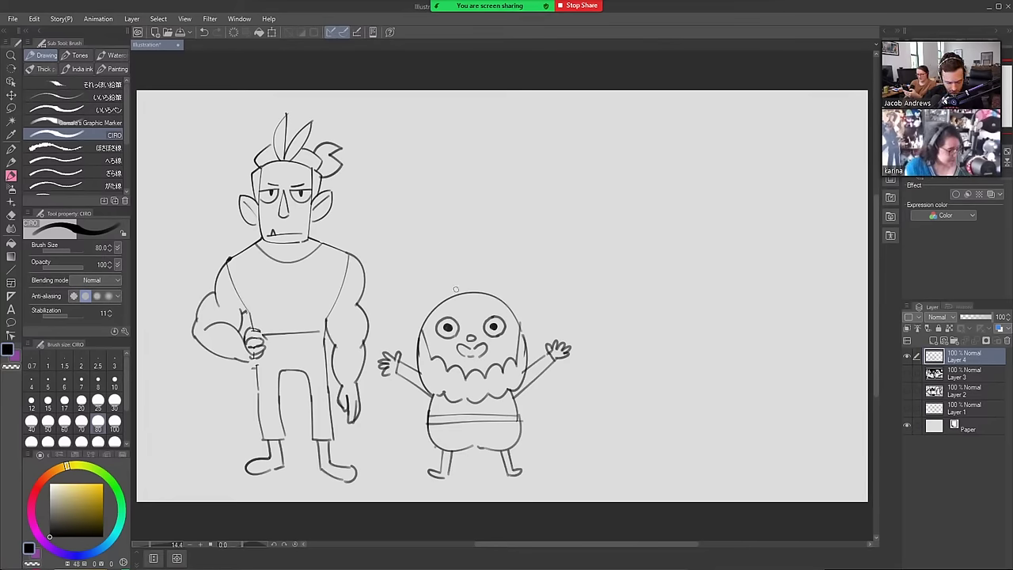
{"action": "mouse_move", "coordinate": [450, 299]}
{"action": "left_mouse_down"}
{"action": "mouse_move", "coordinate": [463, 315]}
{"action": "mouse_move", "coordinate": [487, 312]}
{"action": "left_mouse_up"}
{"action": "key", "text": "ctrl+z"}
{"action": "key", "text": "ctrl+z"}
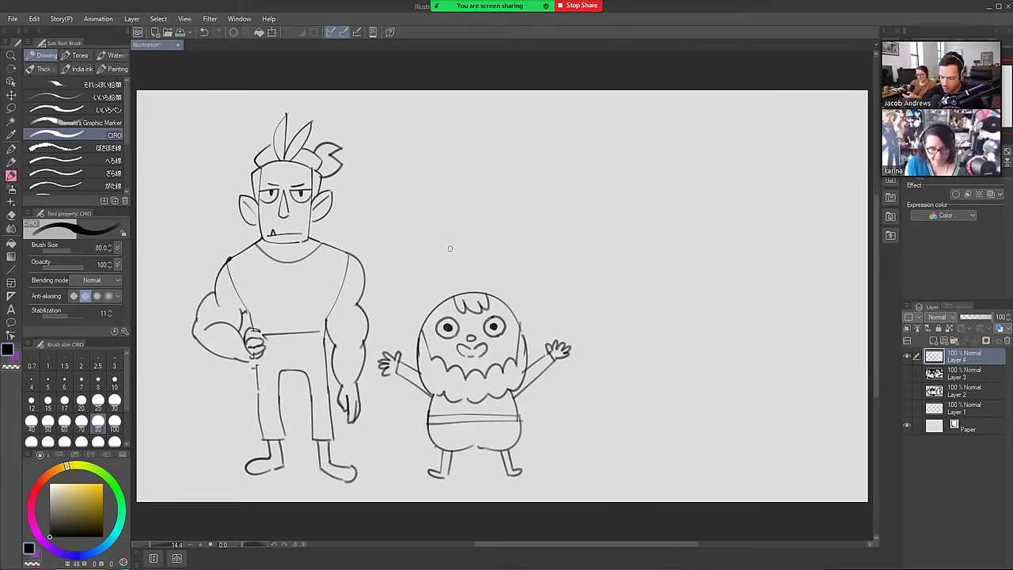
Draw a wide-brimmed hat with a low flat crown on the second character's head
{"action": "mouse_move", "coordinate": [411, 347]}
{"action": "left_mouse_down"}
{"action": "mouse_move", "coordinate": [390, 334]}
{"action": "mouse_move", "coordinate": [454, 283]}
{"action": "mouse_move", "coordinate": [493, 283]}
{"action": "mouse_move", "coordinate": [464, 277]}
{"action": "mouse_move", "coordinate": [571, 314]}
{"action": "mouse_move", "coordinate": [548, 300]}
{"action": "mouse_move", "coordinate": [554, 331]}
{"action": "mouse_move", "coordinate": [524, 342]}
{"action": "left_mouse_up"}
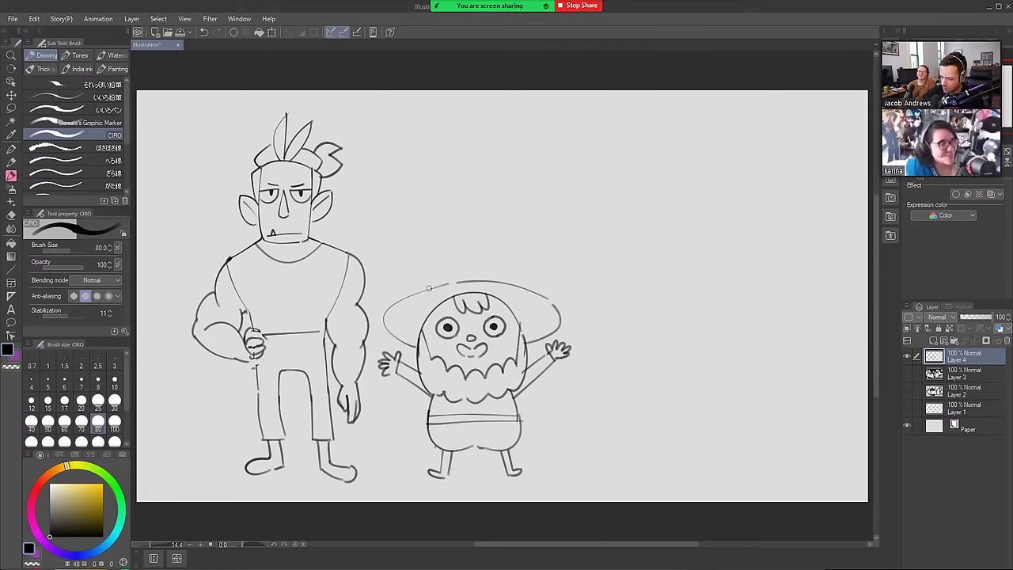
{"action": "mouse_move", "coordinate": [427, 289]}
{"action": "left_mouse_down"}
{"action": "mouse_move", "coordinate": [447, 269]}
{"action": "mouse_move", "coordinate": [507, 271]}
{"action": "mouse_move", "coordinate": [511, 287]}
{"action": "left_mouse_up"}
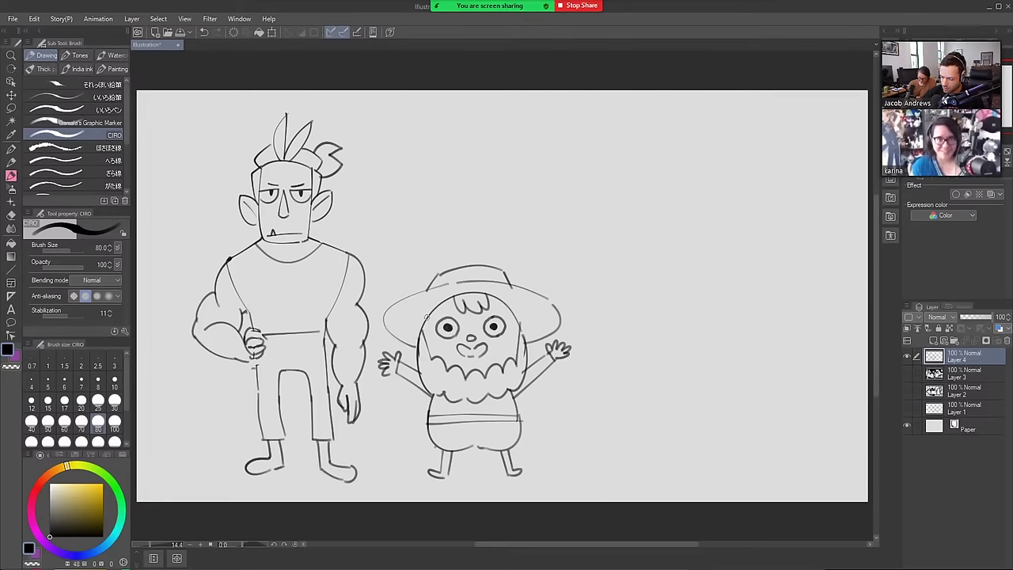
Draw curly hair beside the second character's face under the hat brim and clean up the overlapping head and beard lines
{"action": "mouse_move", "coordinate": [425, 317]}
{"action": "left_mouse_down"}
{"action": "mouse_move", "coordinate": [406, 342]}
{"action": "mouse_move", "coordinate": [404, 332]}
{"action": "mouse_move", "coordinate": [418, 358]}
{"action": "left_mouse_up"}
{"action": "key", "text": "ctrl+z"}
{"action": "mouse_move", "coordinate": [518, 321]}
{"action": "left_mouse_down"}
{"action": "mouse_move", "coordinate": [528, 337]}
{"action": "mouse_move", "coordinate": [534, 328]}
{"action": "mouse_move", "coordinate": [524, 356]}
{"action": "left_mouse_up"}
{"action": "key", "text": "ctrl+z"}
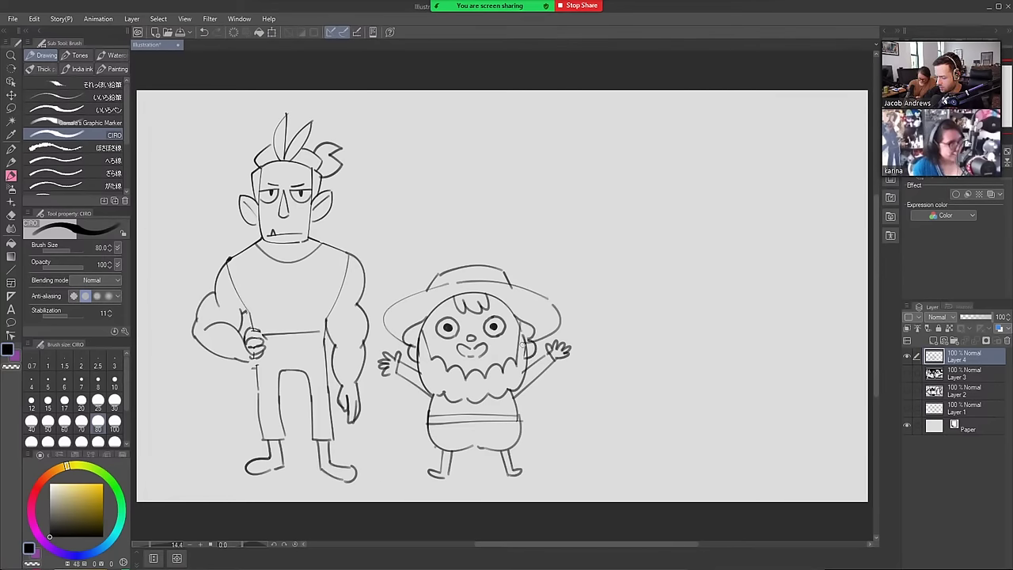
{"action": "key", "text": "e"}
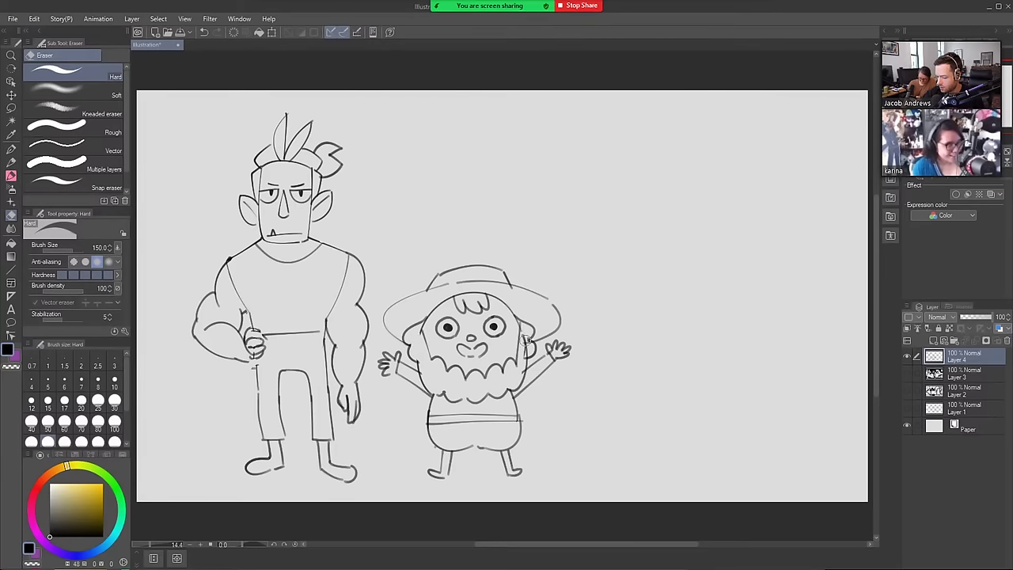
{"action": "left_click_drag", "start_coordinate": [527, 354], "coordinate": [525, 345]}
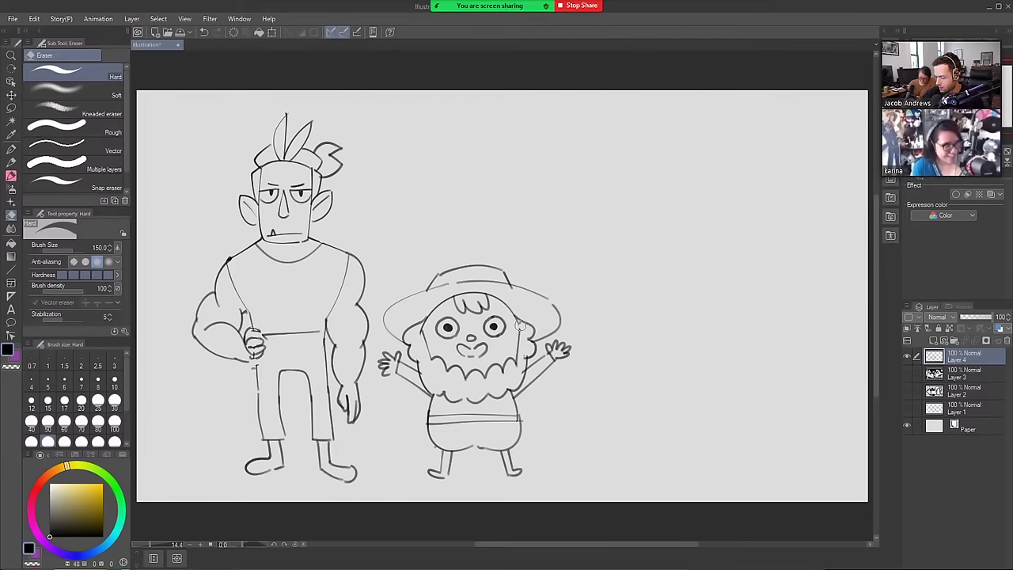
{"action": "key", "text": "p"}
{"action": "key", "text": "e"}
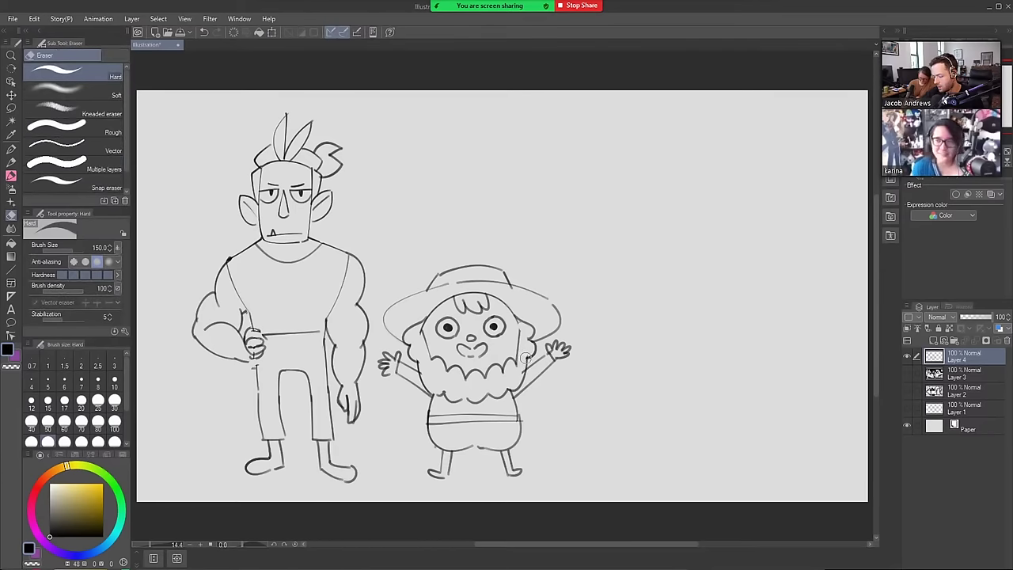
{"action": "key", "text": "b"}
{"action": "left_click_drag", "start_coordinate": [417, 346], "coordinate": [426, 380]}
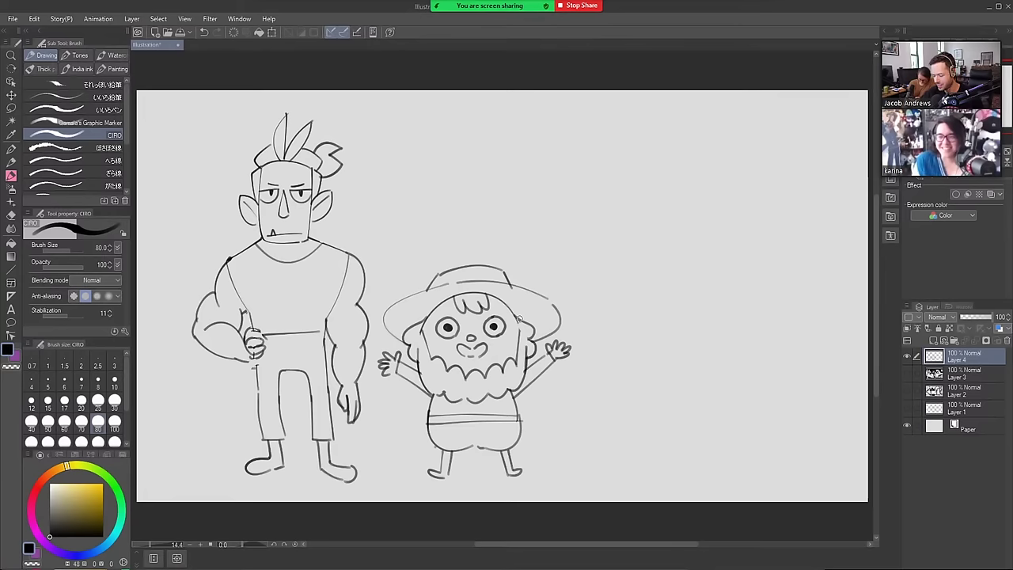
Clean up the top of the second character's head and redraw the hairline above the bangs
{"action": "key", "text": "e"}
{"action": "key", "text": "b"}
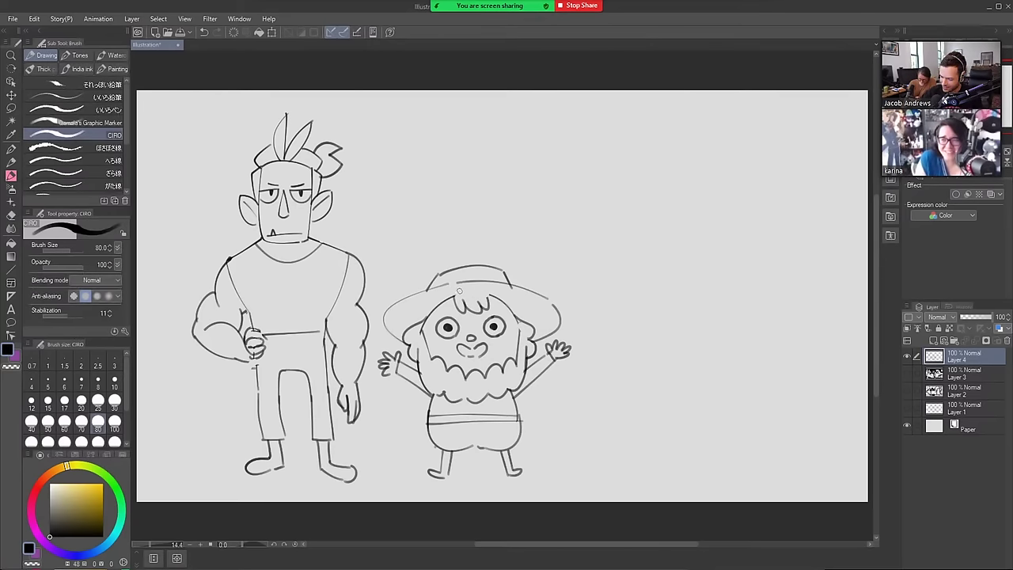
{"action": "left_click_drag", "start_coordinate": [453, 298], "coordinate": [489, 297]}
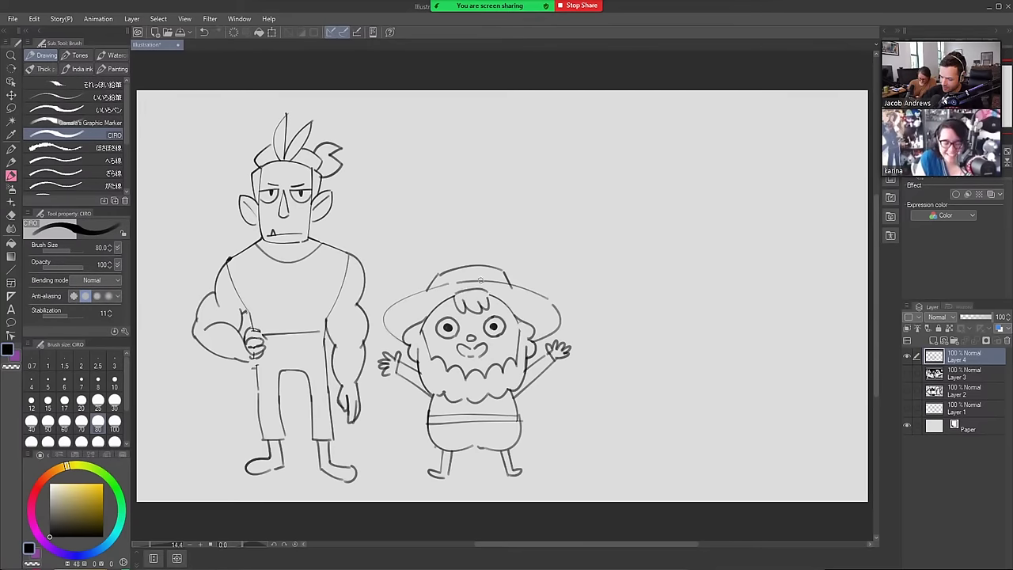
Draw arched eyebrows above the second character's eyes and a small V-shaped collar beneath the beard
{"action": "left_click_drag", "start_coordinate": [436, 314], "coordinate": [503, 307]}
{"action": "key", "text": "ctrl+z"}
{"action": "key", "text": "ctrl+z"}
{"action": "key", "text": "ctrl+z"}
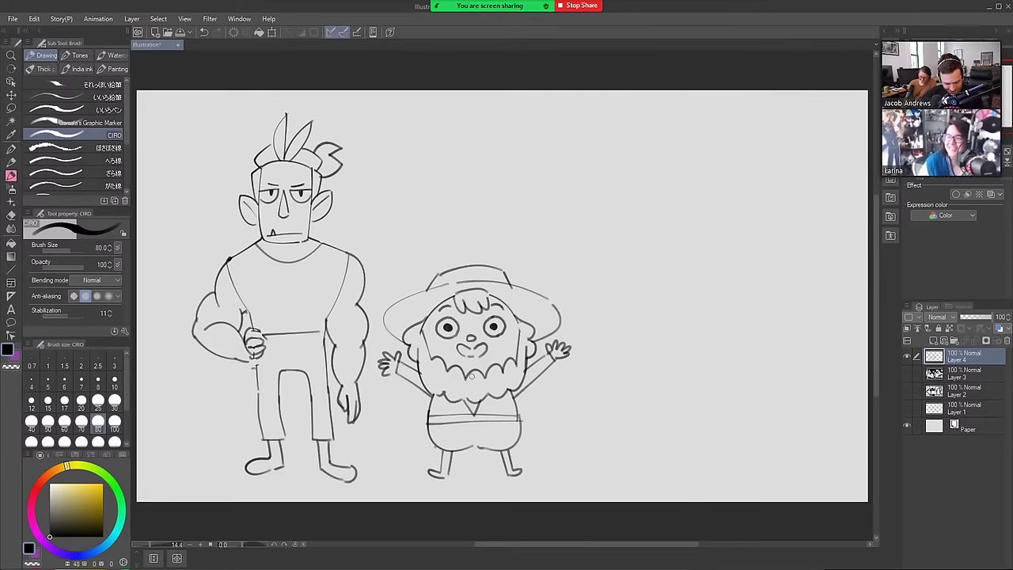
Draw a bow with a square central knot on the second character's waistband, erasing the belt lines behind it
{"action": "key", "text": "e"}
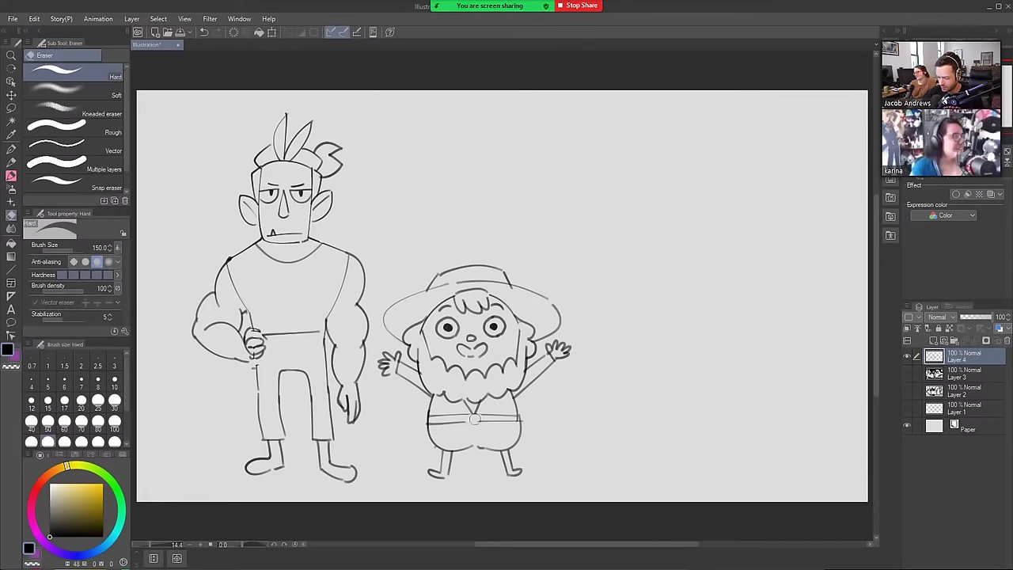
{"action": "key", "text": "b"}
{"action": "mouse_move", "coordinate": [467, 412]}
{"action": "left_mouse_down"}
{"action": "mouse_move", "coordinate": [479, 422]}
{"action": "mouse_move", "coordinate": [480, 413]}
{"action": "mouse_move", "coordinate": [457, 421]}
{"action": "mouse_move", "coordinate": [491, 419]}
{"action": "mouse_move", "coordinate": [498, 409]}
{"action": "mouse_move", "coordinate": [499, 424]}
{"action": "left_mouse_up"}
{"action": "key", "text": "e"}
{"action": "key", "text": "b"}
{"action": "key", "text": "e"}
{"action": "key", "text": "b"}
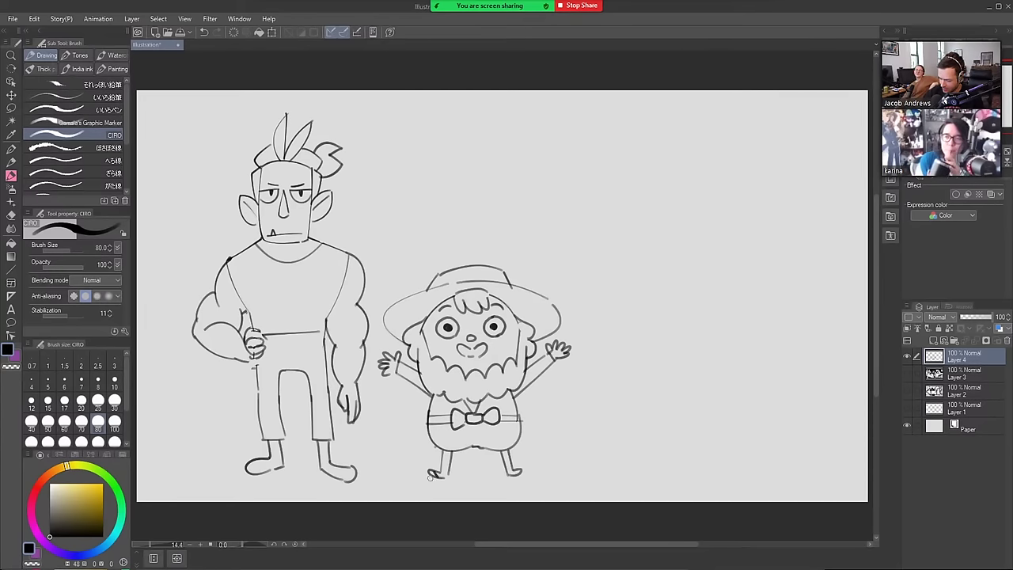
Draw dark, filled-in shoes over both of the second character's feet
{"action": "left_click_drag", "start_coordinate": [429, 473], "coordinate": [443, 477]}
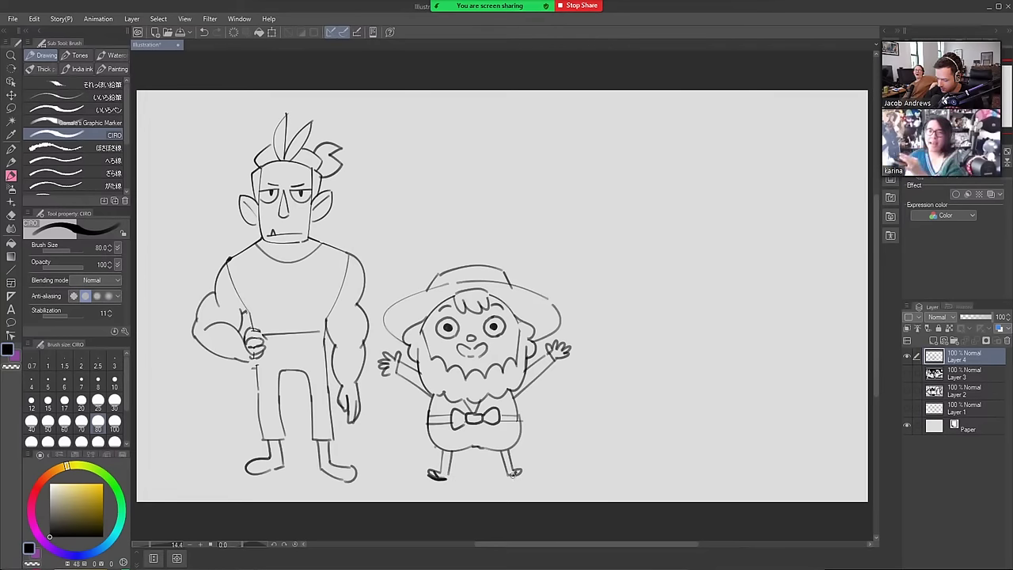
{"action": "left_click_drag", "start_coordinate": [512, 473], "coordinate": [526, 472]}
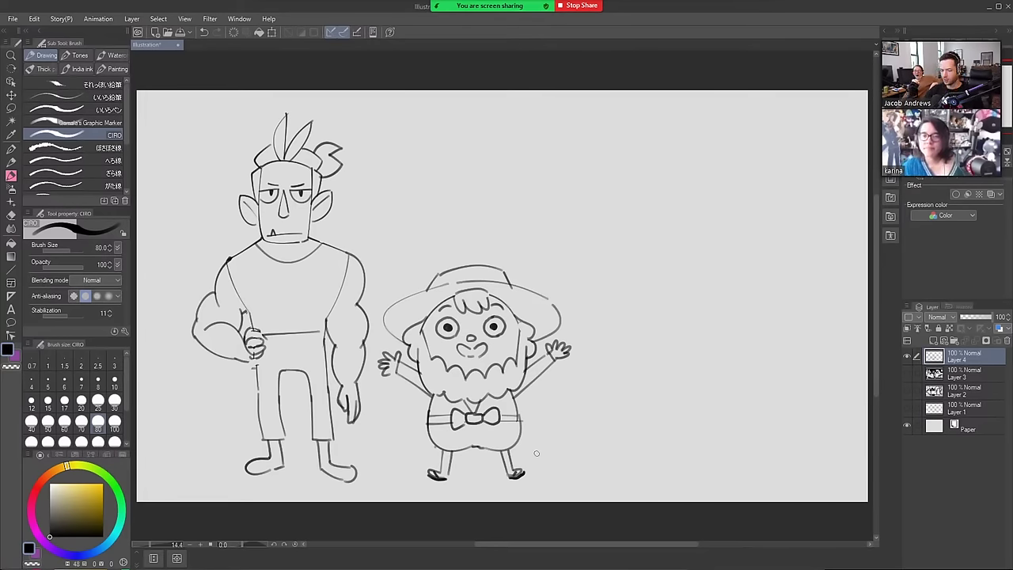
Darken the second character's hat brim and add small leaf sprigs at both sides of the crown
{"action": "mouse_move", "coordinate": [401, 341]}
{"action": "left_mouse_down"}
{"action": "mouse_move", "coordinate": [392, 309]}
{"action": "mouse_move", "coordinate": [383, 310]}
{"action": "mouse_move", "coordinate": [449, 280]}
{"action": "mouse_move", "coordinate": [554, 307]}
{"action": "left_mouse_up"}
{"action": "key", "text": "ctrl+z"}
{"action": "key", "text": "ctrl+z"}
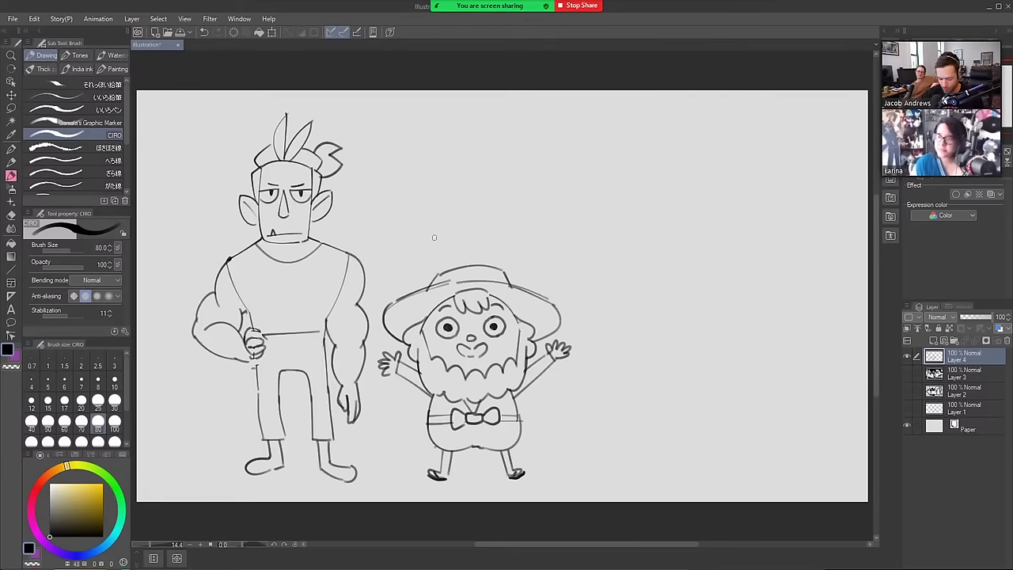
{"action": "mouse_move", "coordinate": [512, 280]}
{"action": "left_mouse_down"}
{"action": "mouse_move", "coordinate": [524, 276]}
{"action": "mouse_move", "coordinate": [518, 286]}
{"action": "left_mouse_up"}
{"action": "mouse_move", "coordinate": [421, 287]}
{"action": "left_mouse_down"}
{"action": "mouse_move", "coordinate": [432, 283]}
{"action": "mouse_move", "coordinate": [425, 276]}
{"action": "mouse_move", "coordinate": [439, 280]}
{"action": "left_mouse_up"}
{"action": "key", "text": "ctrl+z"}
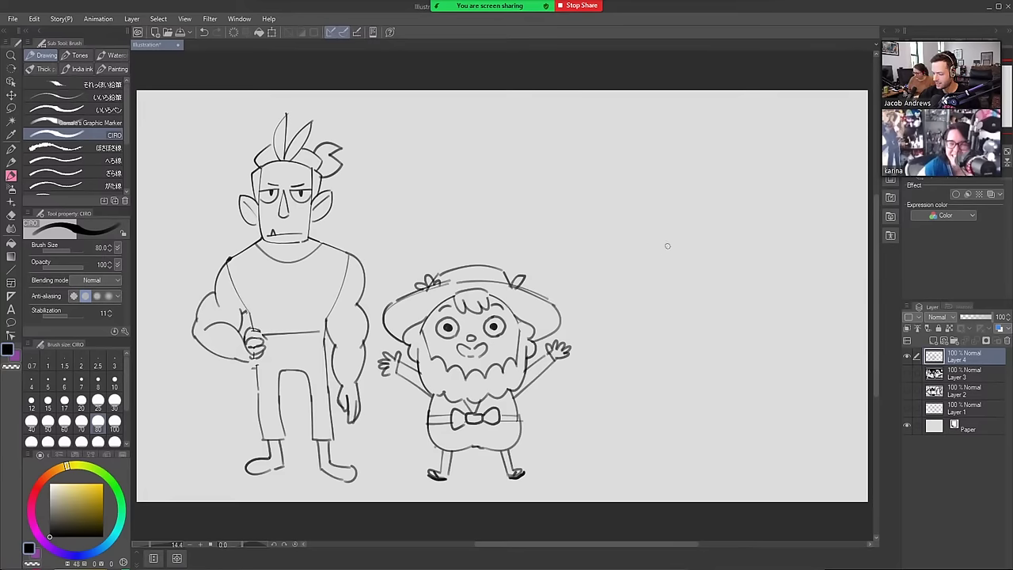
Draw an upright rounded oval as the head of a third character in the empty area beside the hatted figure
{"action": "left_click_drag", "start_coordinate": [661, 256], "coordinate": [634, 204]}
{"action": "key", "text": "ctrl+z"}
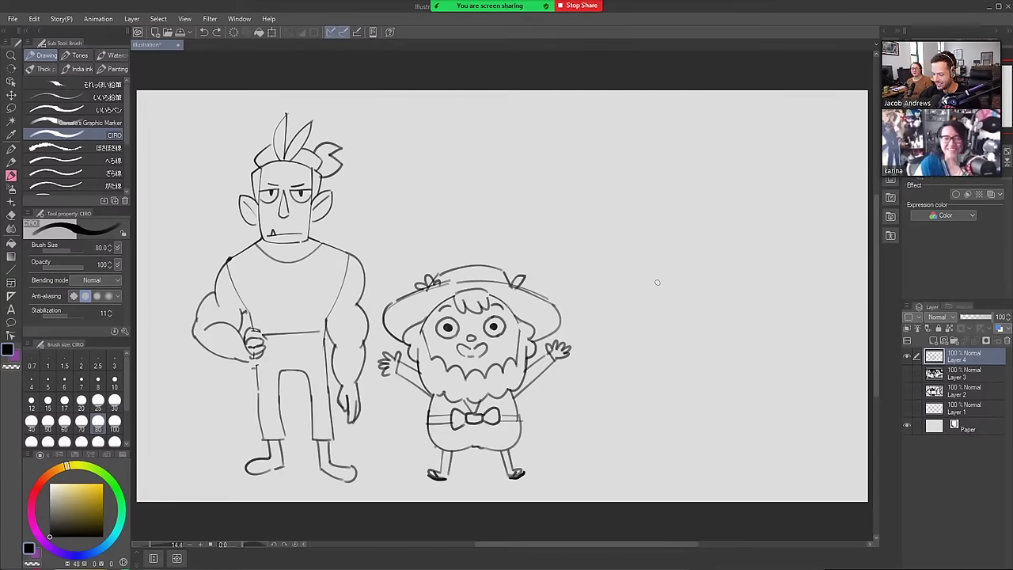
{"action": "mouse_move", "coordinate": [656, 284]}
{"action": "left_mouse_down"}
{"action": "mouse_move", "coordinate": [618, 231]}
{"action": "mouse_move", "coordinate": [674, 215]}
{"action": "mouse_move", "coordinate": [686, 263]}
{"action": "mouse_move", "coordinate": [662, 286]}
{"action": "left_mouse_up"}
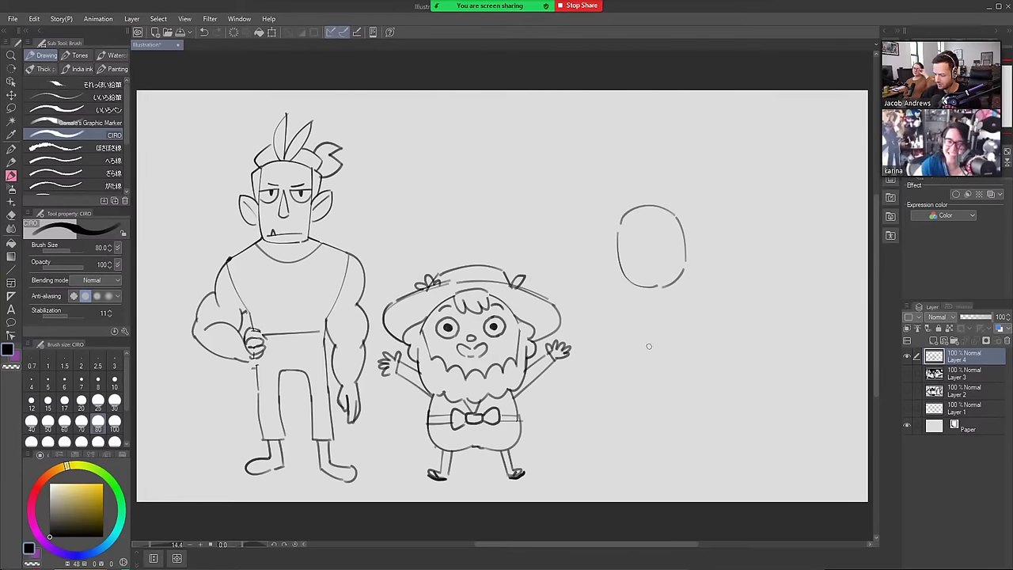
Draw a tilted, rounded chest beneath the third character's head and a bulky curved arm shape extending from its shoulder
{"action": "mouse_move", "coordinate": [642, 345]}
{"action": "left_mouse_down"}
{"action": "mouse_move", "coordinate": [648, 305]}
{"action": "mouse_move", "coordinate": [689, 305]}
{"action": "mouse_move", "coordinate": [694, 317]}
{"action": "mouse_move", "coordinate": [674, 307]}
{"action": "mouse_move", "coordinate": [688, 335]}
{"action": "mouse_move", "coordinate": [681, 352]}
{"action": "mouse_move", "coordinate": [648, 354]}
{"action": "left_mouse_up"}
{"action": "key", "text": "ctrl+z"}
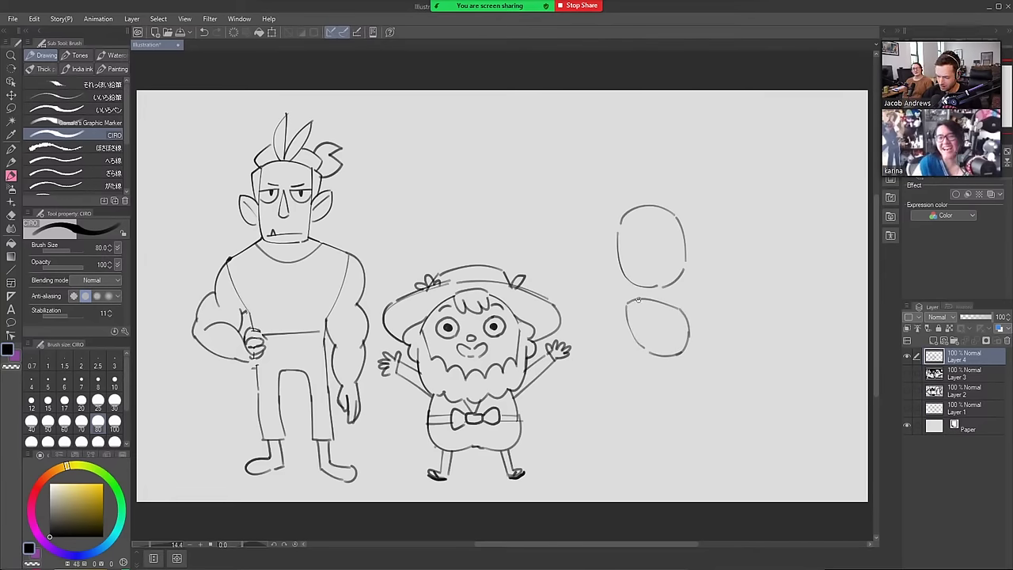
{"action": "mouse_move", "coordinate": [633, 300]}
{"action": "left_mouse_down"}
{"action": "mouse_move", "coordinate": [593, 342]}
{"action": "mouse_move", "coordinate": [592, 364]}
{"action": "mouse_move", "coordinate": [630, 373]}
{"action": "left_mouse_up"}
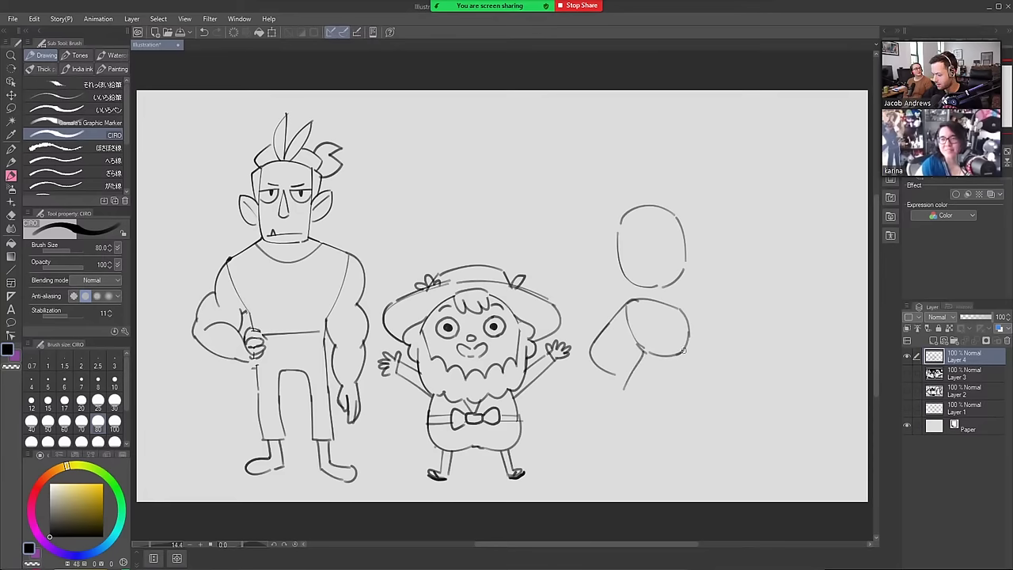
Rework the third character's lower torso into two side lines flaring downward from the rounded chest
{"action": "key", "text": "ctrl+z"}
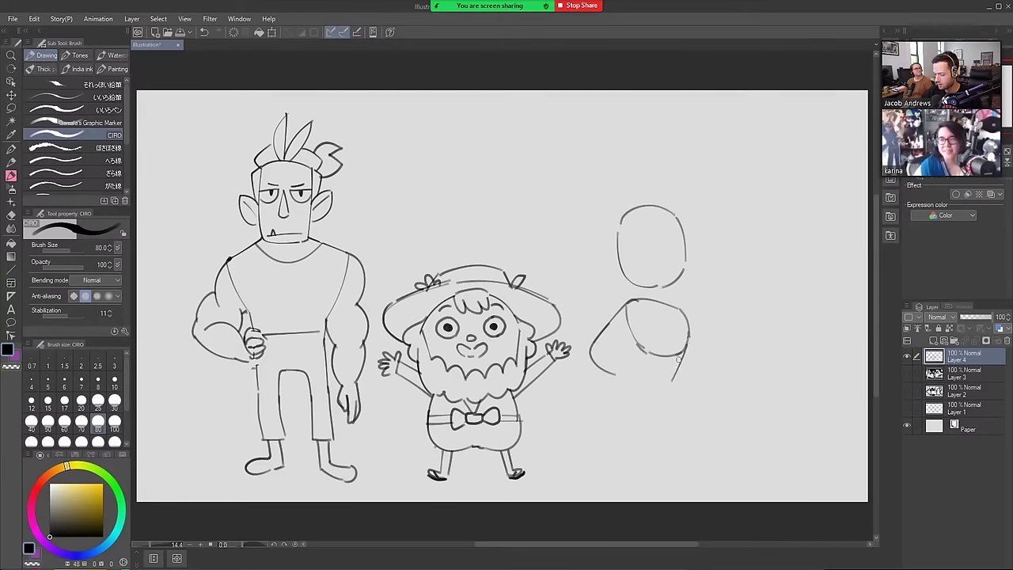
{"action": "left_click_drag", "start_coordinate": [687, 345], "coordinate": [681, 380]}
{"action": "key", "text": "ctrl+z"}
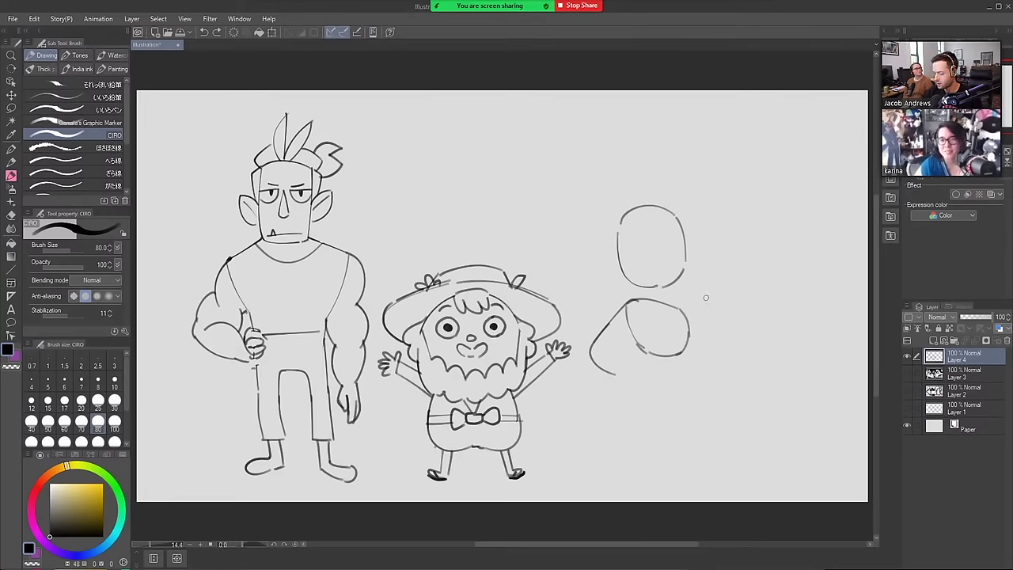
{"action": "left_click_drag", "start_coordinate": [638, 347], "coordinate": [620, 404]}
{"action": "key", "text": "ctrl+z"}
{"action": "left_click_drag", "start_coordinate": [642, 348], "coordinate": [622, 403]}
{"action": "left_click_drag", "start_coordinate": [683, 351], "coordinate": [680, 389]}
{"action": "key", "text": "ctrl+z"}
{"action": "key", "text": "ctrl+z"}
{"action": "left_click_drag", "start_coordinate": [683, 351], "coordinate": [698, 405]}
{"action": "key", "text": "ctrl+z"}
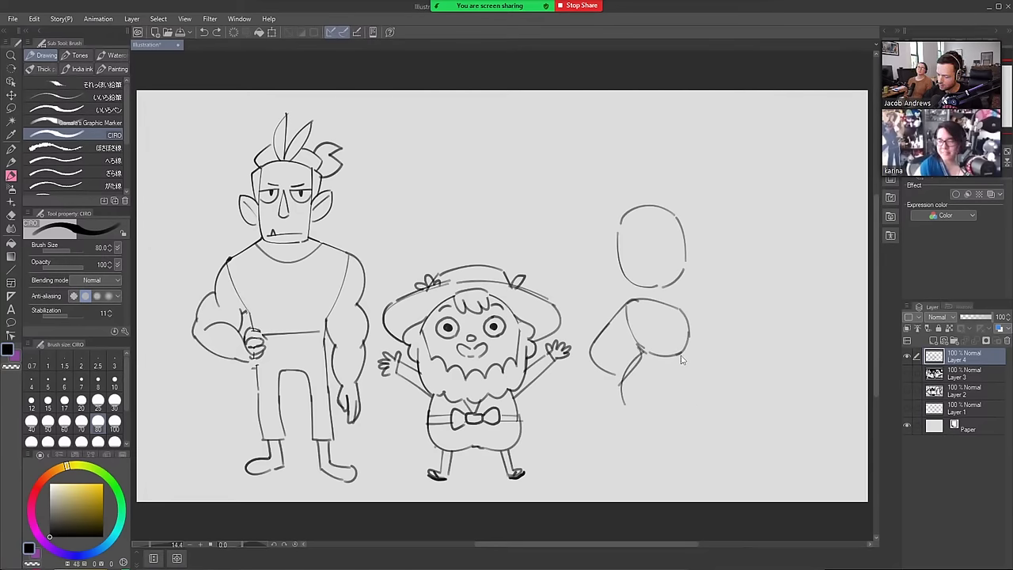
{"action": "mouse_move", "coordinate": [688, 343]}
{"action": "left_mouse_down"}
{"action": "mouse_move", "coordinate": [675, 359]}
{"action": "mouse_move", "coordinate": [709, 412]}
{"action": "left_mouse_up"}
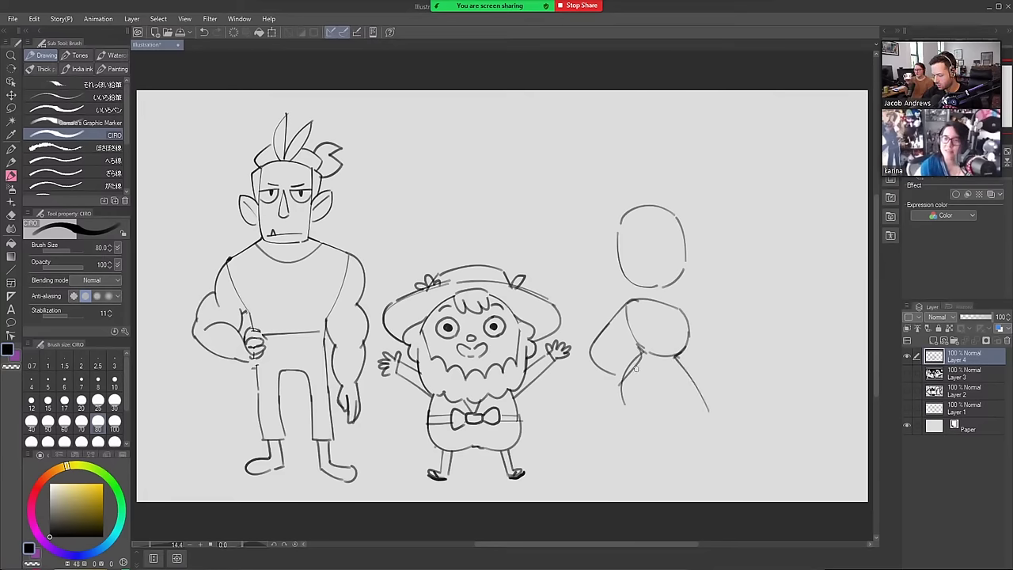
Extend the third character's side line down from the waist beneath the bent arm and sketch a shoulder line across the upper chest
{"action": "left_click_drag", "start_coordinate": [639, 351], "coordinate": [633, 422]}
{"action": "key", "text": "ctrl+z"}
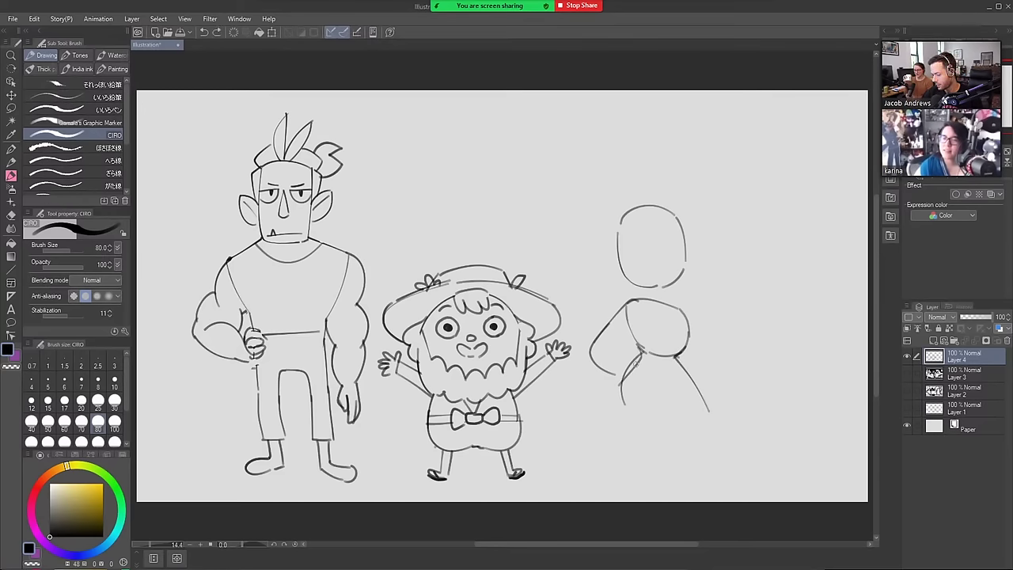
{"action": "left_click_drag", "start_coordinate": [640, 352], "coordinate": [619, 436]}
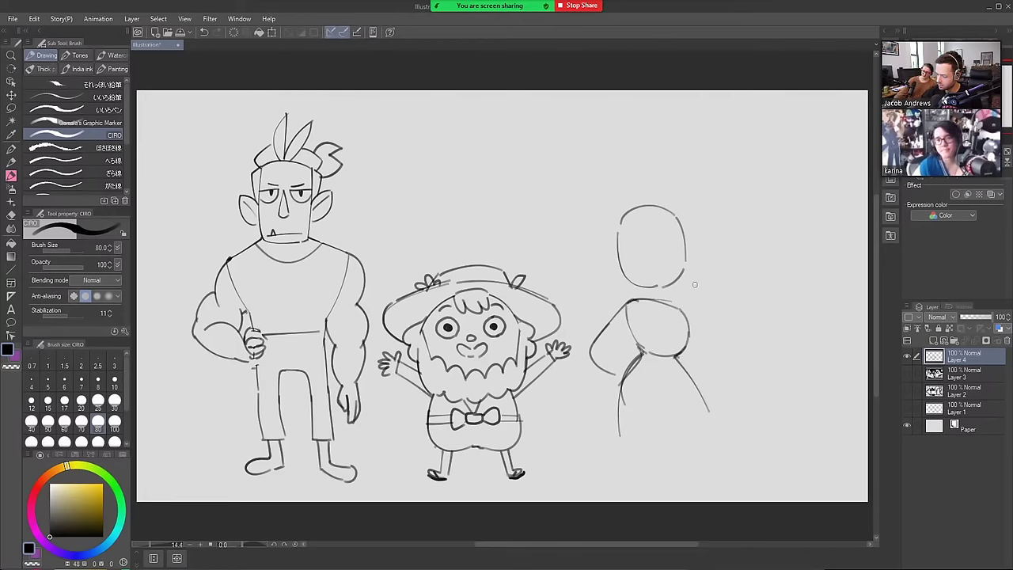
{"action": "left_click_drag", "start_coordinate": [656, 301], "coordinate": [681, 310]}
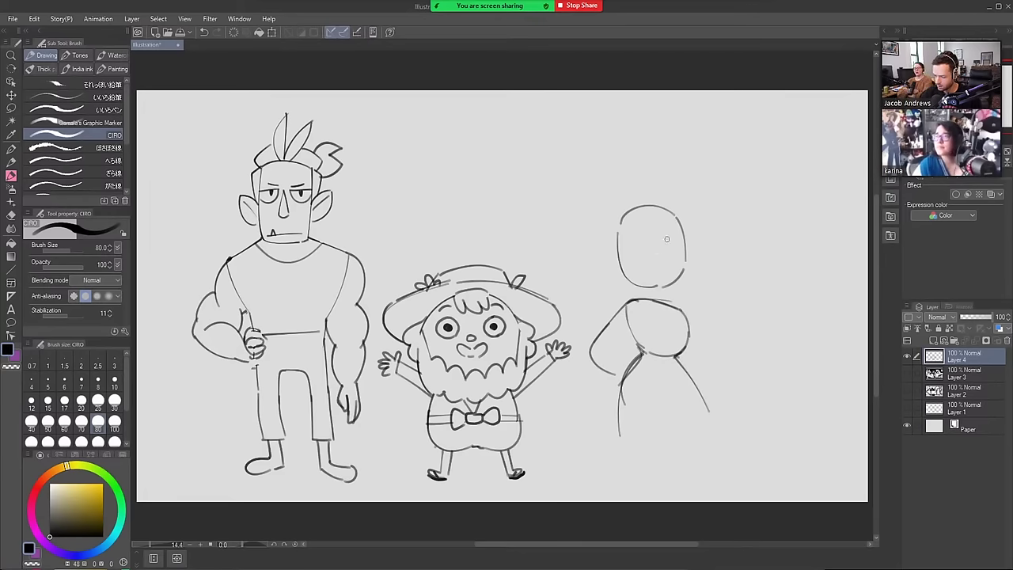
Add curved vertical and horizontal face guidelines to the third character's head, and move the head slightly down toward the shoulders
{"action": "left_click_drag", "start_coordinate": [655, 208], "coordinate": [664, 285]}
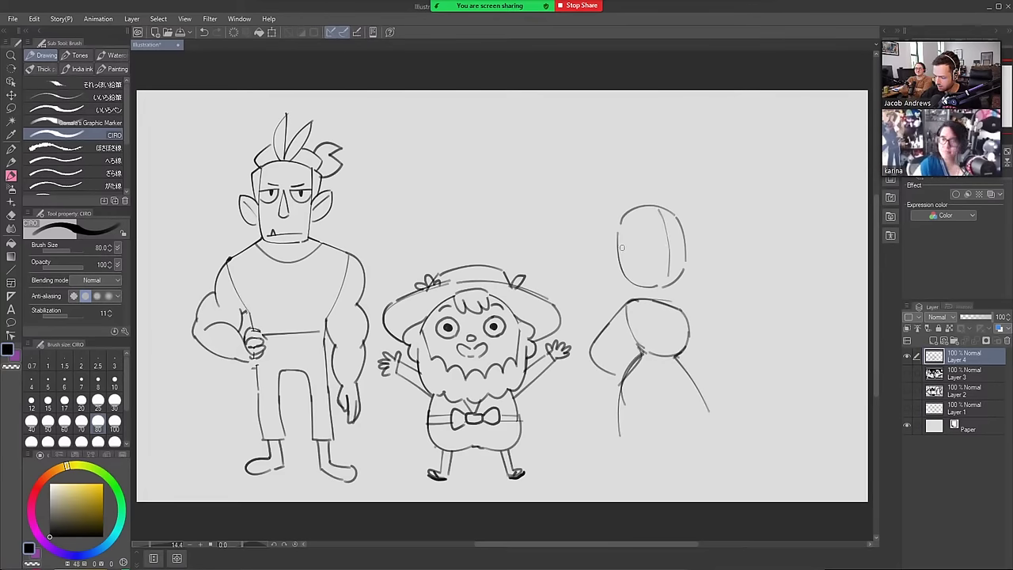
{"action": "left_click_drag", "start_coordinate": [620, 247], "coordinate": [682, 239]}
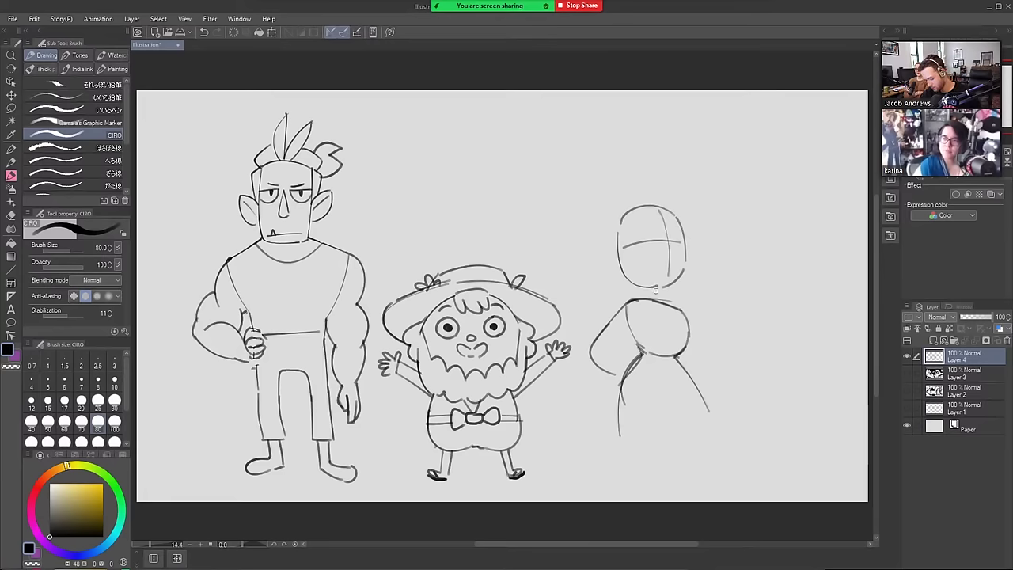
{"action": "key", "text": "o"}
{"action": "key", "text": "m"}
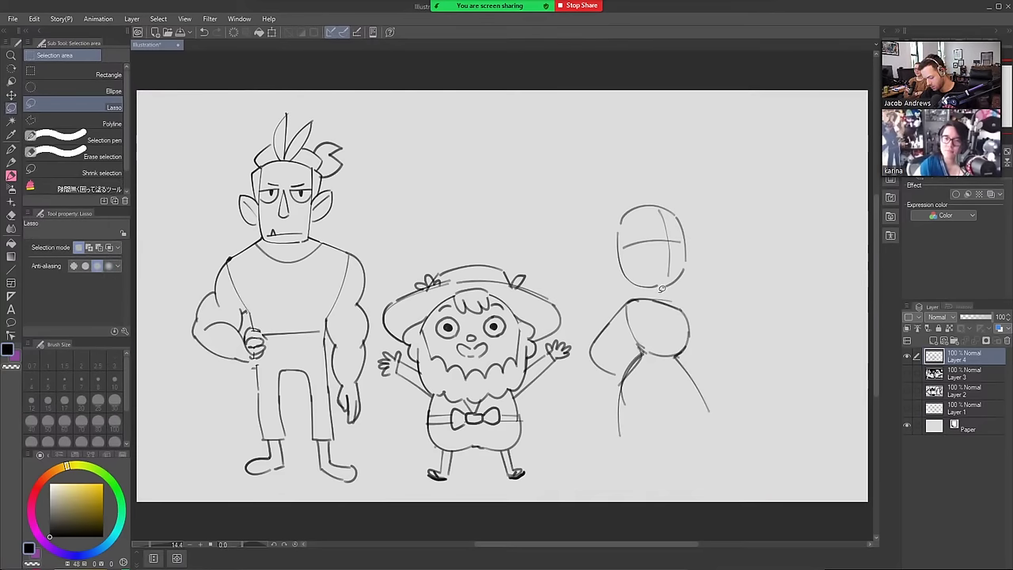
{"action": "mouse_move", "coordinate": [663, 287]}
{"action": "left_mouse_down"}
{"action": "mouse_move", "coordinate": [608, 193]}
{"action": "mouse_move", "coordinate": [663, 283]}
{"action": "left_mouse_up"}
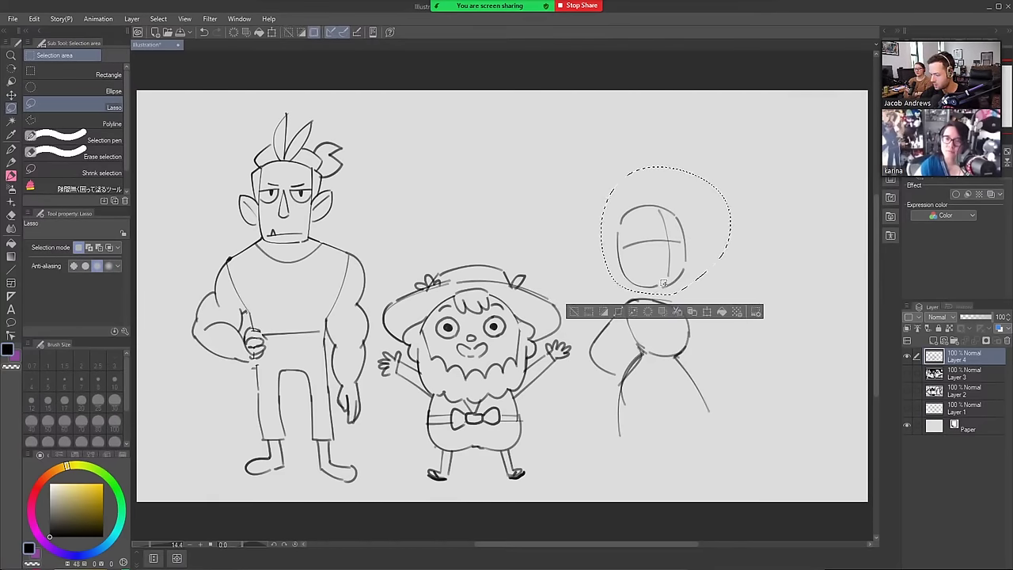
{"action": "left_click", "coordinate": [706, 312]}
{"action": "left_click_drag", "start_coordinate": [700, 254], "coordinate": [704, 262]}
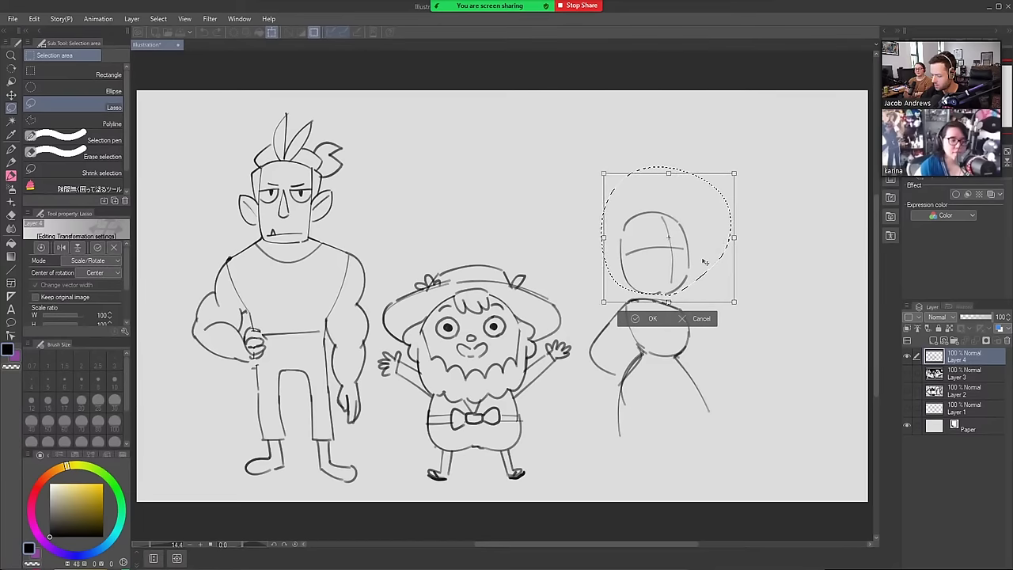
{"action": "left_click", "coordinate": [636, 318]}
{"action": "left_click", "coordinate": [579, 320]}
Draw the third character's other arm bent upward at the elbow, ending in a small hand with a raised finger
{"action": "key", "text": "b"}
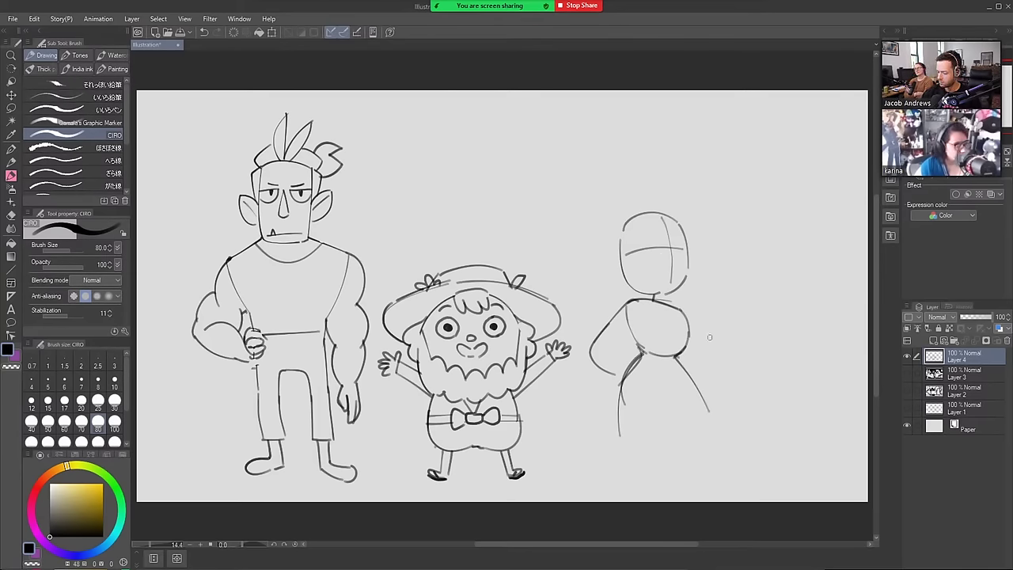
{"action": "mouse_move", "coordinate": [685, 315]}
{"action": "left_mouse_down"}
{"action": "mouse_move", "coordinate": [721, 348]}
{"action": "mouse_move", "coordinate": [732, 315]}
{"action": "mouse_move", "coordinate": [717, 331]}
{"action": "left_mouse_up"}
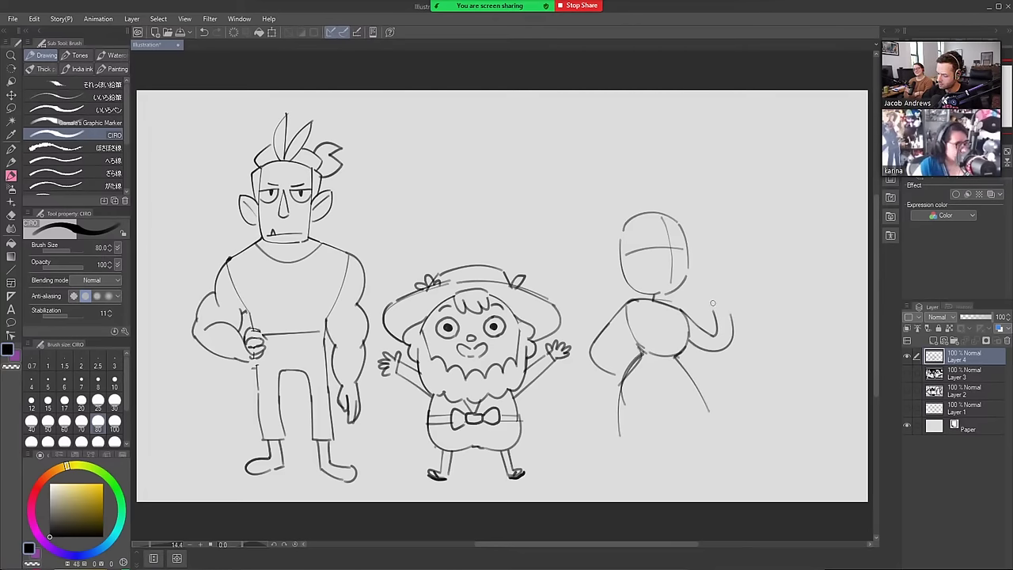
{"action": "key", "text": "ctrl+z"}
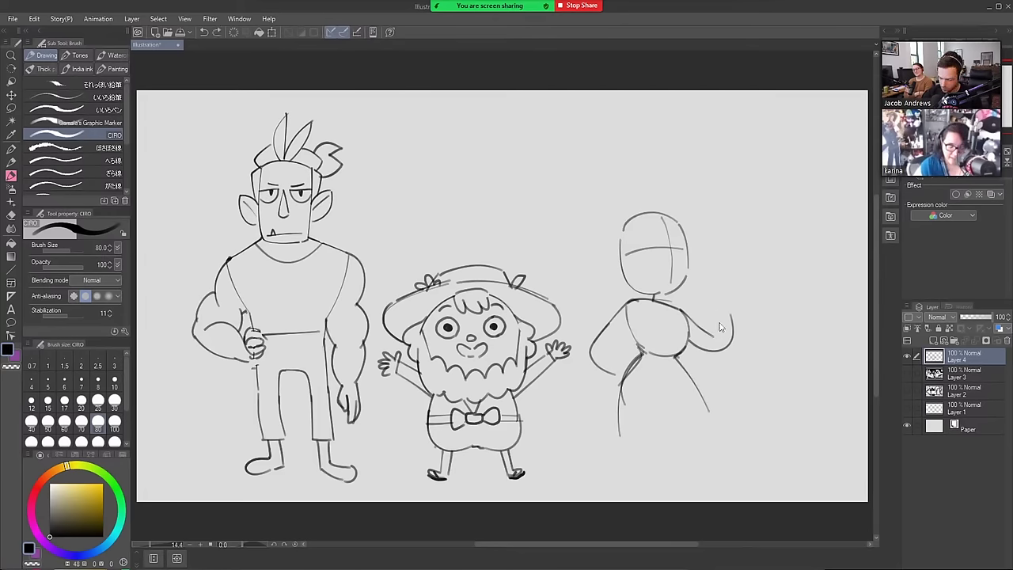
{"action": "mouse_move", "coordinate": [702, 329]}
{"action": "left_mouse_down"}
{"action": "mouse_move", "coordinate": [721, 332]}
{"action": "mouse_move", "coordinate": [722, 311]}
{"action": "left_mouse_up"}
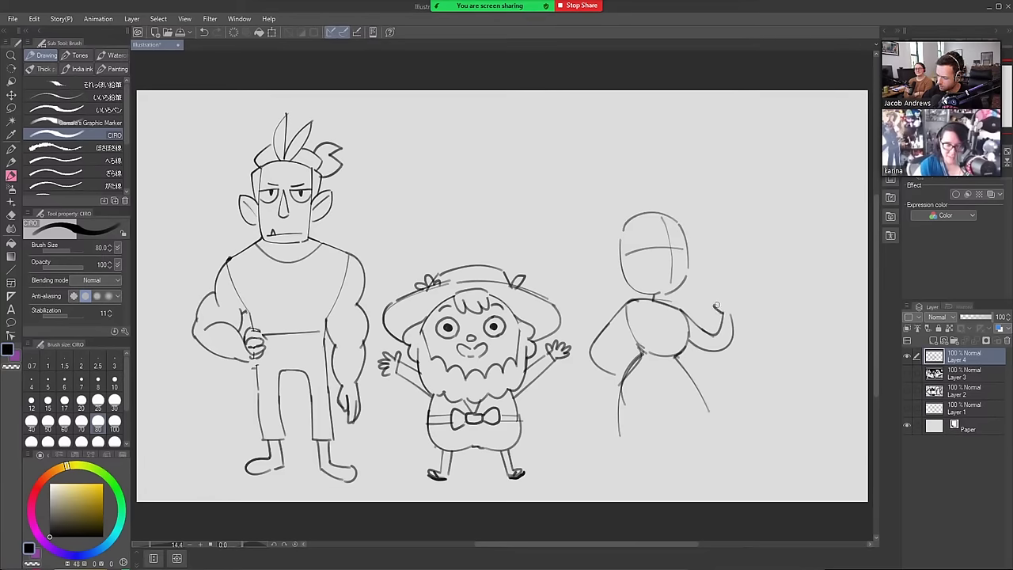
{"action": "mouse_move", "coordinate": [717, 312]}
{"action": "left_mouse_down"}
{"action": "mouse_move", "coordinate": [723, 293]}
{"action": "mouse_move", "coordinate": [734, 303]}
{"action": "left_mouse_up"}
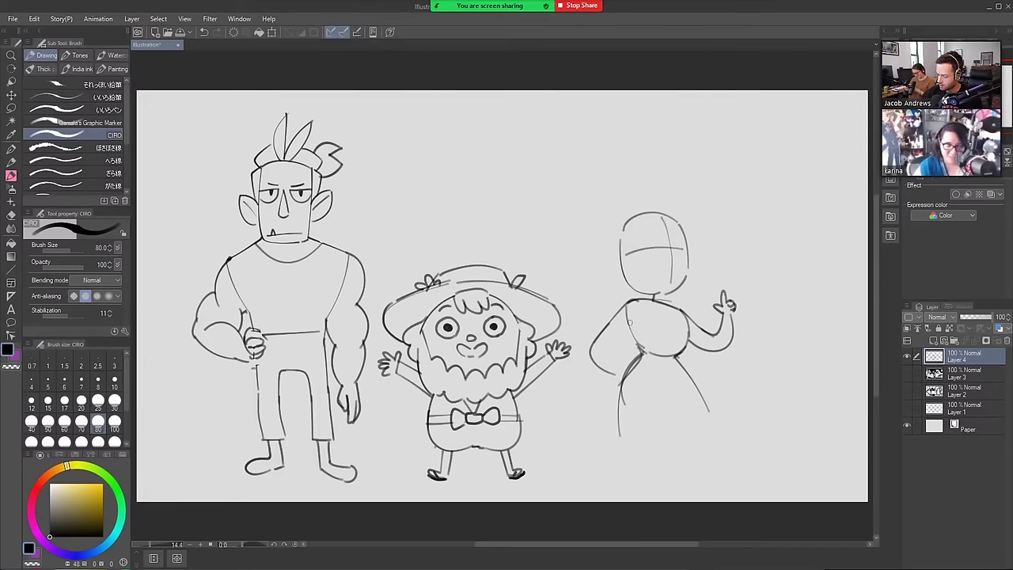
Draw the third character's hand resting on the hip and a short puffed sleeve on that arm's shoulder, erasing overlapping lines
{"action": "mouse_move", "coordinate": [629, 321]}
{"action": "left_mouse_down"}
{"action": "mouse_move", "coordinate": [609, 366]}
{"action": "mouse_move", "coordinate": [637, 364]}
{"action": "mouse_move", "coordinate": [624, 382]}
{"action": "mouse_move", "coordinate": [637, 369]}
{"action": "mouse_move", "coordinate": [631, 378]}
{"action": "left_mouse_up"}
{"action": "key", "text": "ctrl+z"}
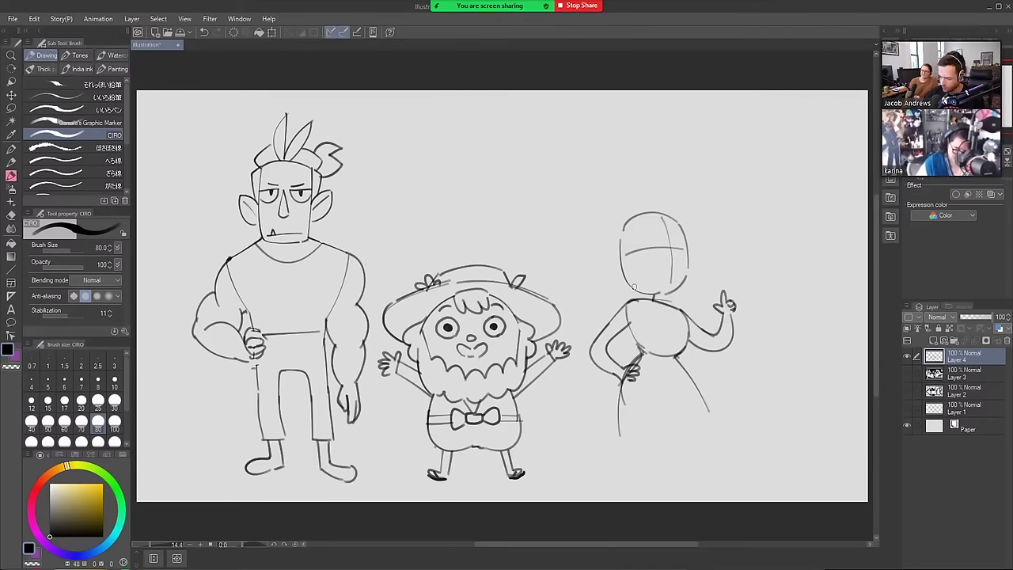
{"action": "mouse_move", "coordinate": [645, 299]}
{"action": "left_mouse_down"}
{"action": "mouse_move", "coordinate": [610, 301]}
{"action": "mouse_move", "coordinate": [625, 314]}
{"action": "mouse_move", "coordinate": [629, 304]}
{"action": "left_mouse_up"}
{"action": "key", "text": "e"}
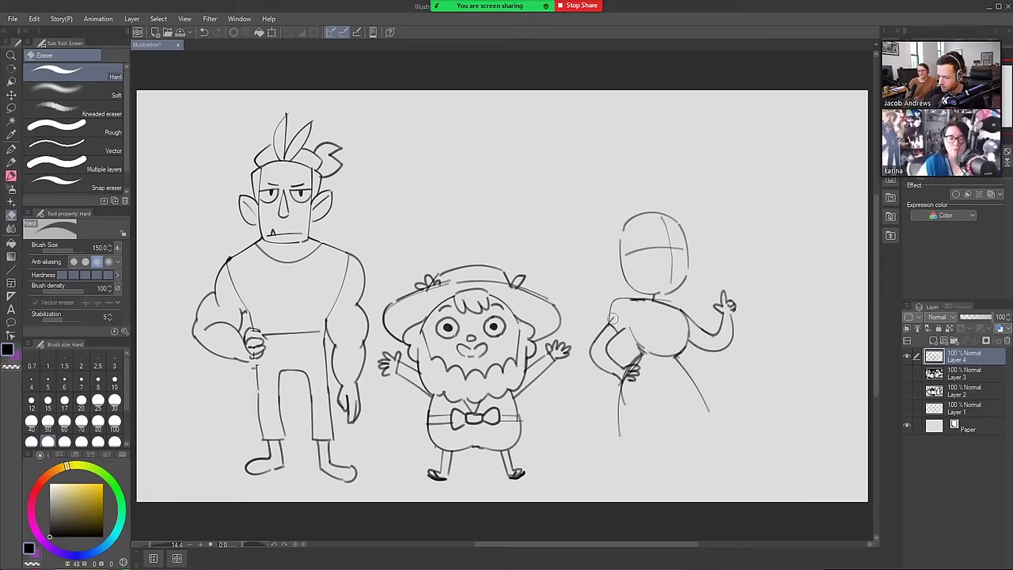
{"action": "key", "text": "b"}
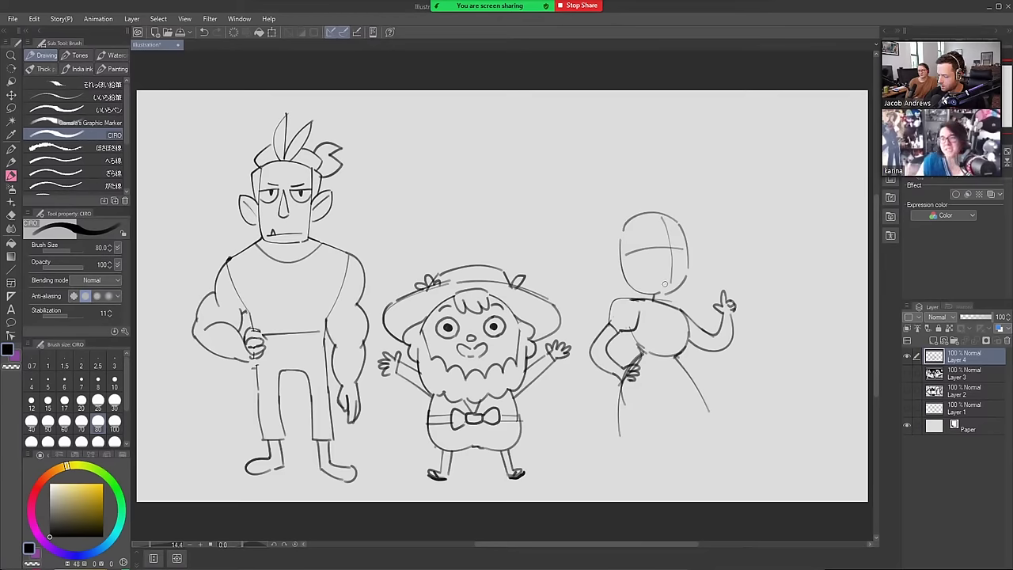
Draw a V-shaped neckline and open vest edges down both sides of the third character's chest, ending in angular tips at the waist
{"action": "mouse_move", "coordinate": [669, 304]}
{"action": "left_mouse_down"}
{"action": "mouse_move", "coordinate": [696, 327]}
{"action": "mouse_move", "coordinate": [687, 345]}
{"action": "left_mouse_up"}
{"action": "key", "text": "ctrl+z"}
{"action": "key", "text": "ctrl+z"}
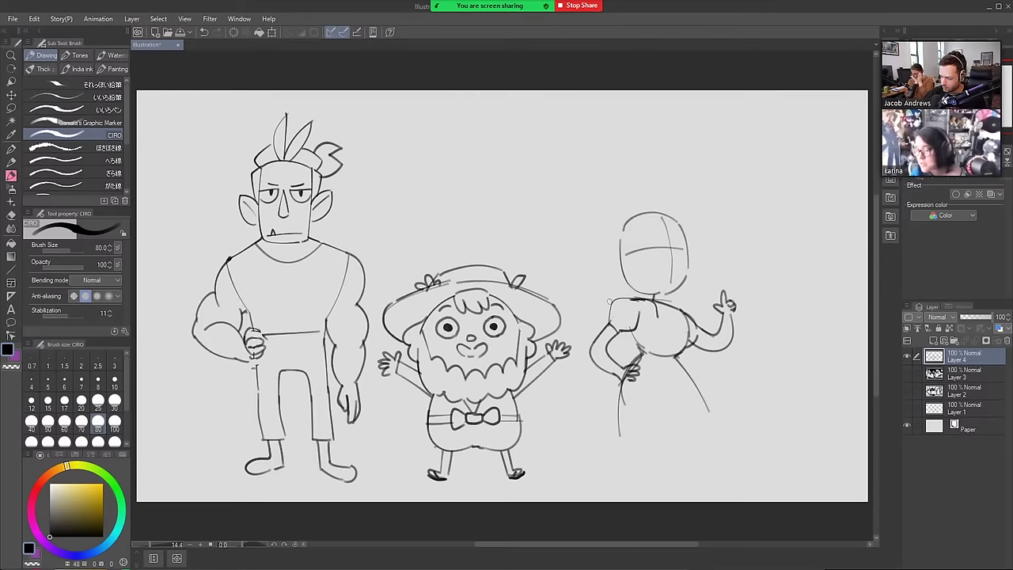
{"action": "mouse_move", "coordinate": [609, 300]}
{"action": "left_mouse_down"}
{"action": "mouse_move", "coordinate": [616, 283]}
{"action": "mouse_move", "coordinate": [628, 284]}
{"action": "left_mouse_up"}
{"action": "key", "text": "ctrl+z"}
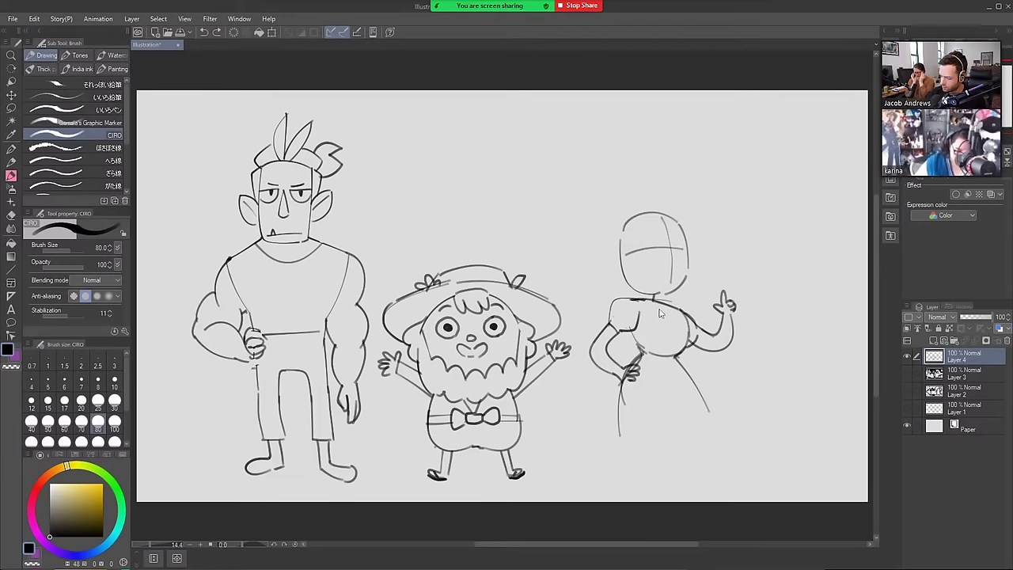
{"action": "mouse_move", "coordinate": [653, 302]}
{"action": "left_mouse_down"}
{"action": "mouse_move", "coordinate": [671, 323]}
{"action": "mouse_move", "coordinate": [670, 297]}
{"action": "left_mouse_up"}
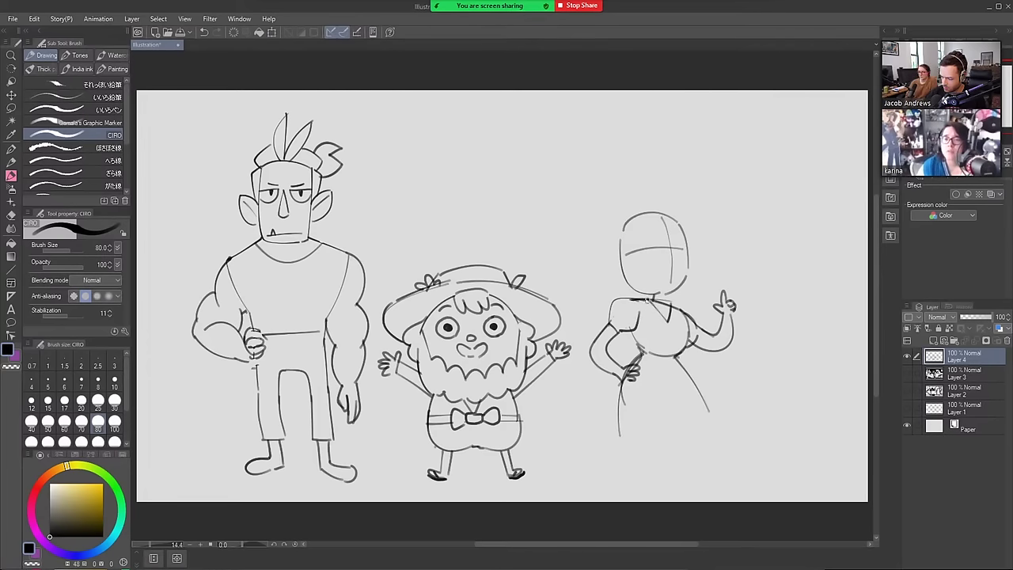
{"action": "mouse_move", "coordinate": [649, 299]}
{"action": "left_mouse_down"}
{"action": "mouse_move", "coordinate": [640, 346]}
{"action": "mouse_move", "coordinate": [652, 343]}
{"action": "mouse_move", "coordinate": [625, 332]}
{"action": "mouse_move", "coordinate": [629, 360]}
{"action": "left_mouse_up"}
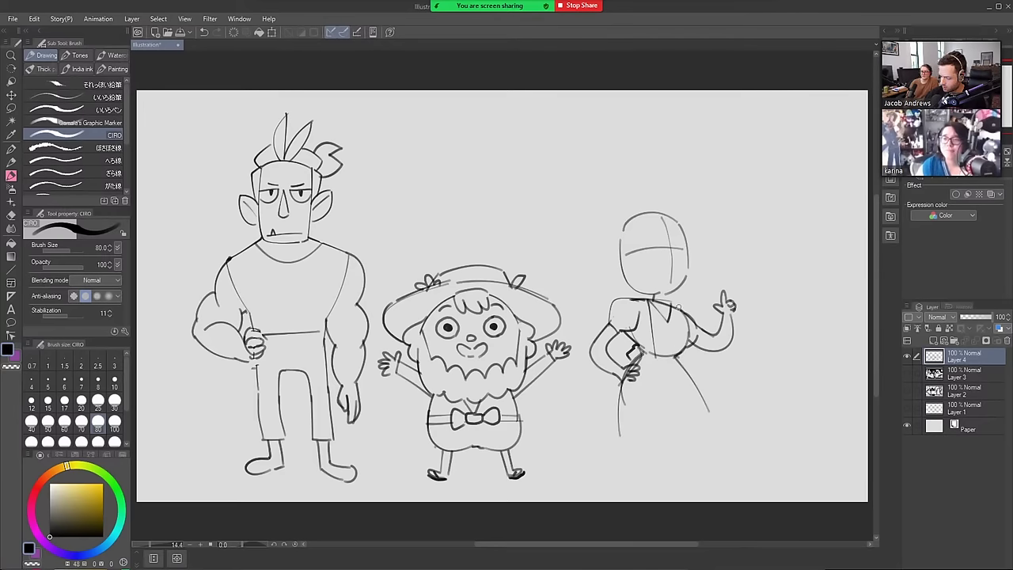
{"action": "mouse_move", "coordinate": [677, 307]}
{"action": "left_mouse_down"}
{"action": "mouse_move", "coordinate": [685, 359]}
{"action": "mouse_move", "coordinate": [690, 350]}
{"action": "left_mouse_up"}
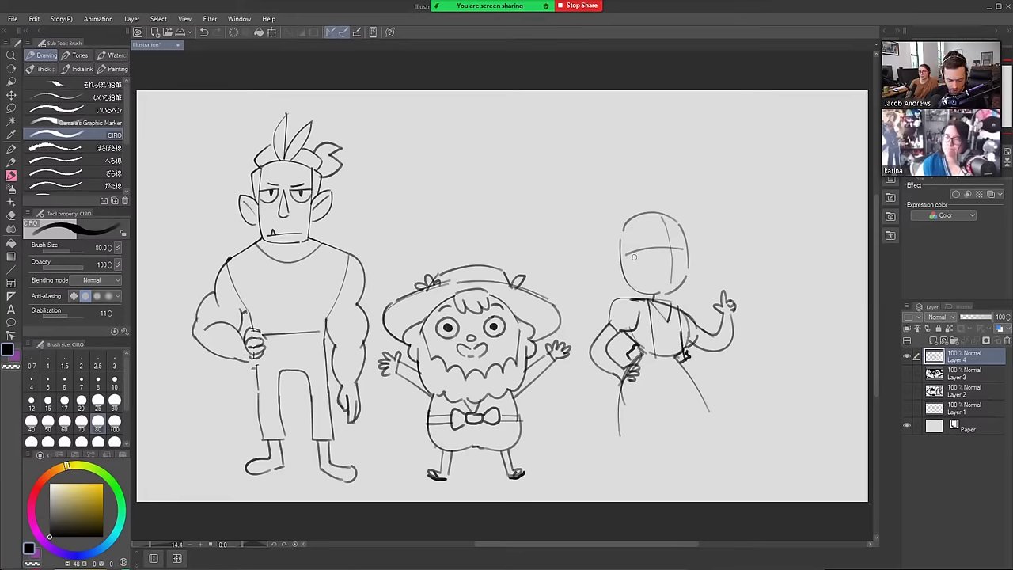
Draw a wide collar flaring past the puffed sleeve with a short flap on the opposite side, erasing the shoulder lines it overlaps
{"action": "mouse_move", "coordinate": [609, 310]}
{"action": "left_mouse_down"}
{"action": "mouse_move", "coordinate": [623, 283]}
{"action": "mouse_move", "coordinate": [595, 292]}
{"action": "mouse_move", "coordinate": [631, 284]}
{"action": "mouse_move", "coordinate": [657, 299]}
{"action": "mouse_move", "coordinate": [614, 290]}
{"action": "left_mouse_up"}
{"action": "key", "text": "ctrl+z"}
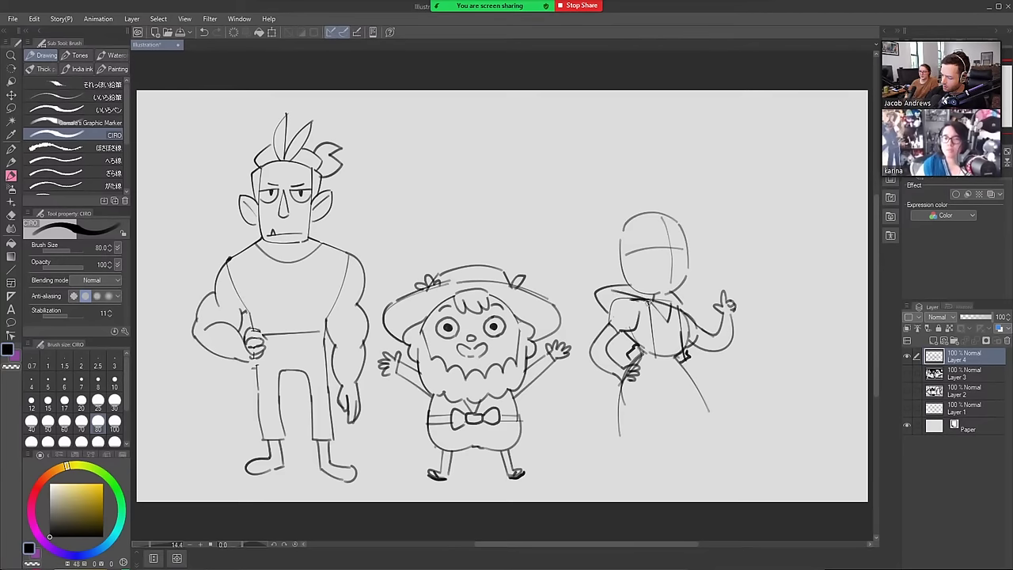
{"action": "key", "text": "e"}
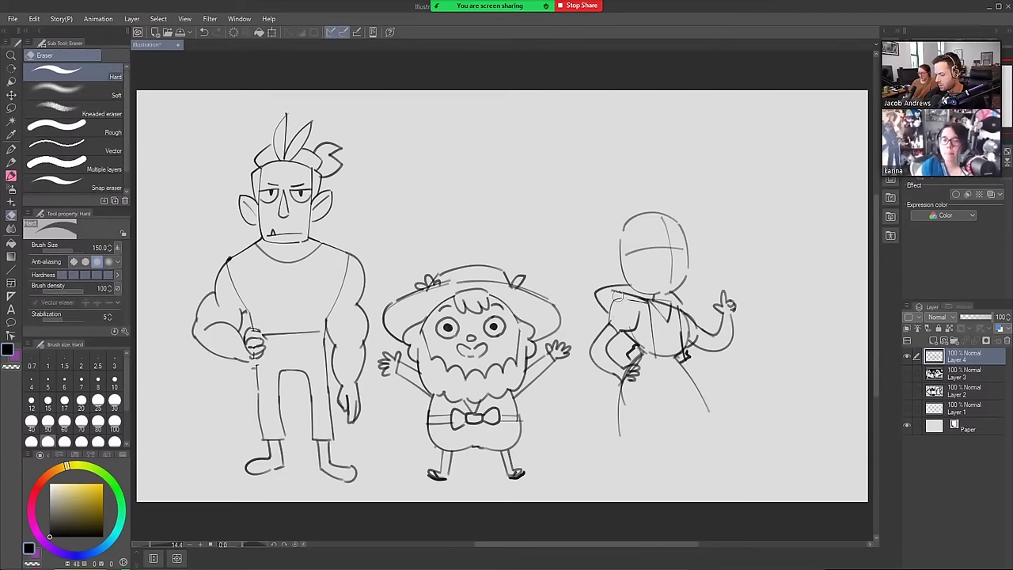
{"action": "key", "text": "b"}
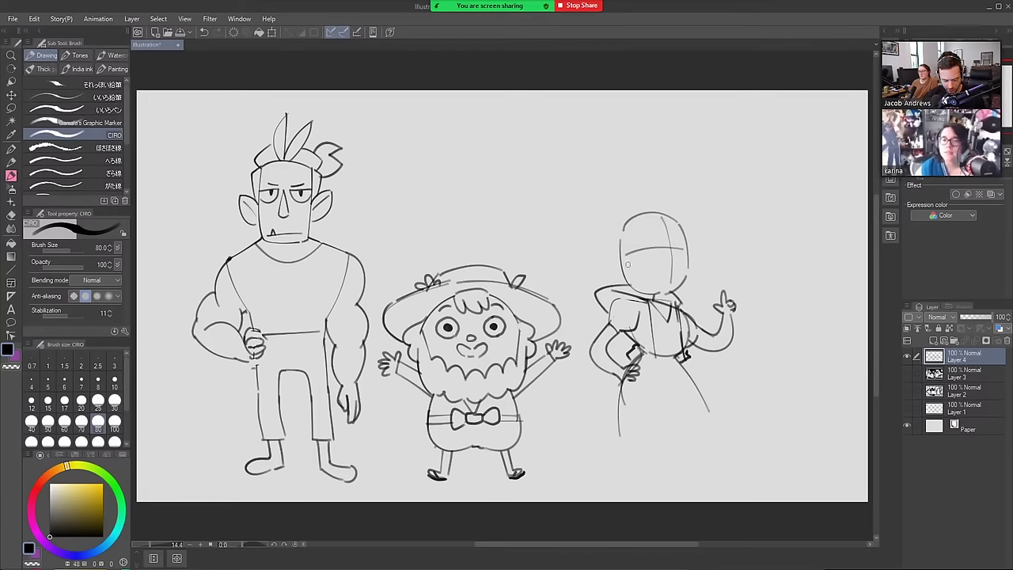
{"action": "key", "text": "e"}
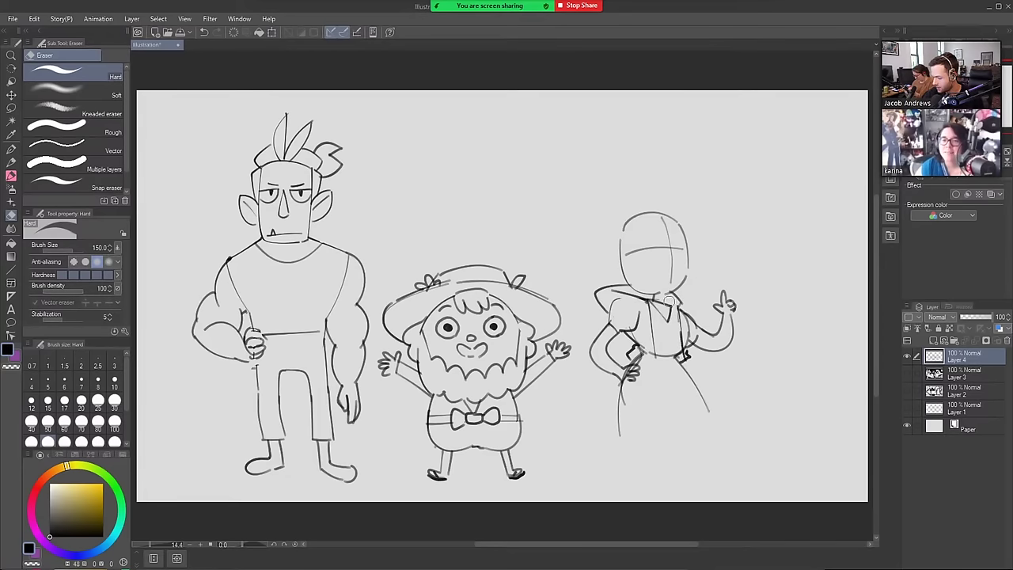
{"action": "key", "text": "b"}
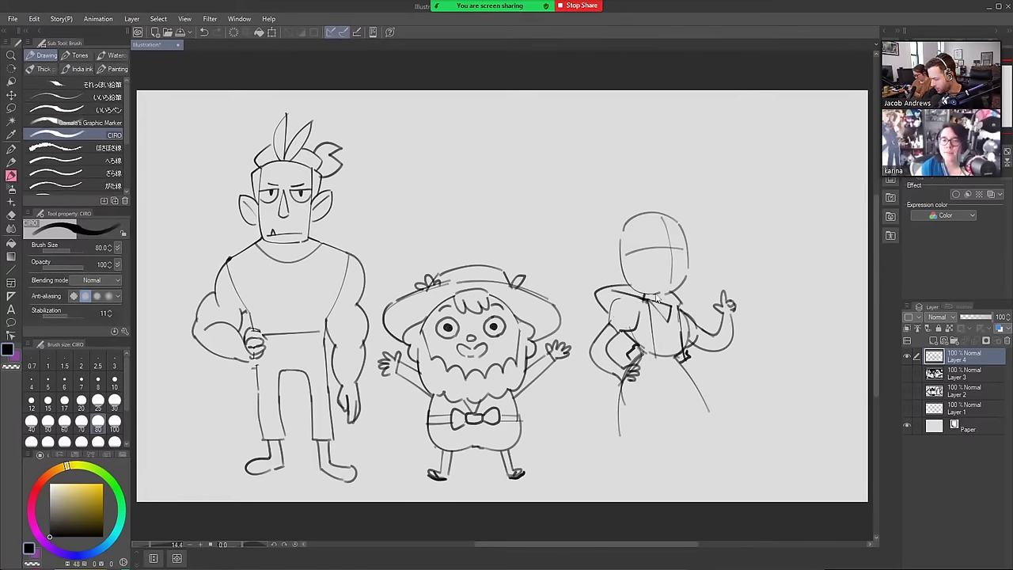
Rework the small strokes at the base of the third character's neck where the collar meets the neckline
{"action": "mouse_move", "coordinate": [665, 294]}
{"action": "left_mouse_down"}
{"action": "mouse_move", "coordinate": [663, 306]}
{"action": "mouse_move", "coordinate": [648, 300]}
{"action": "left_mouse_up"}
{"action": "key", "text": "ctrl+z"}
{"action": "key", "text": "ctrl+z"}
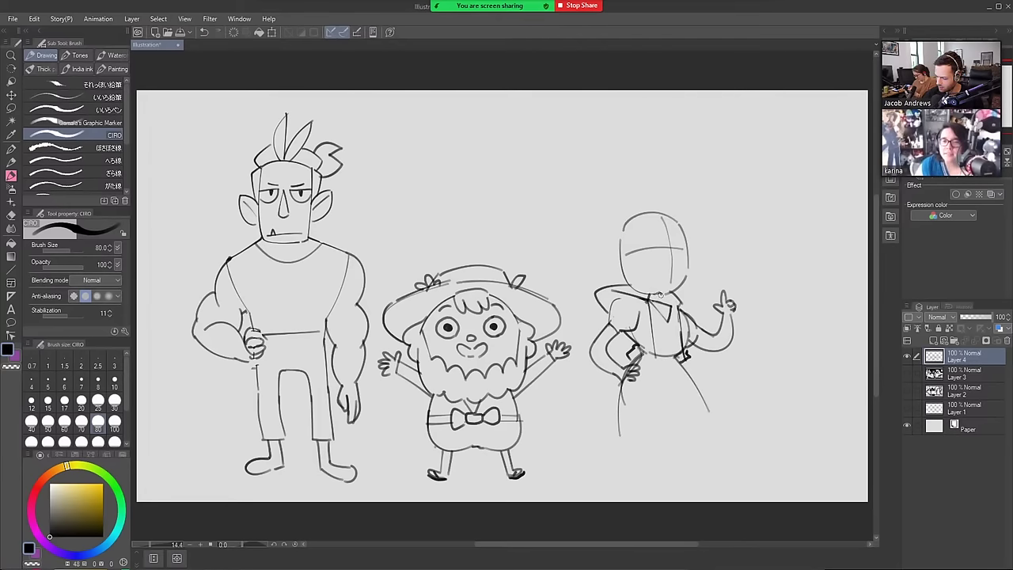
{"action": "key", "text": "ctrl+z"}
{"action": "key", "text": "ctrl+z"}
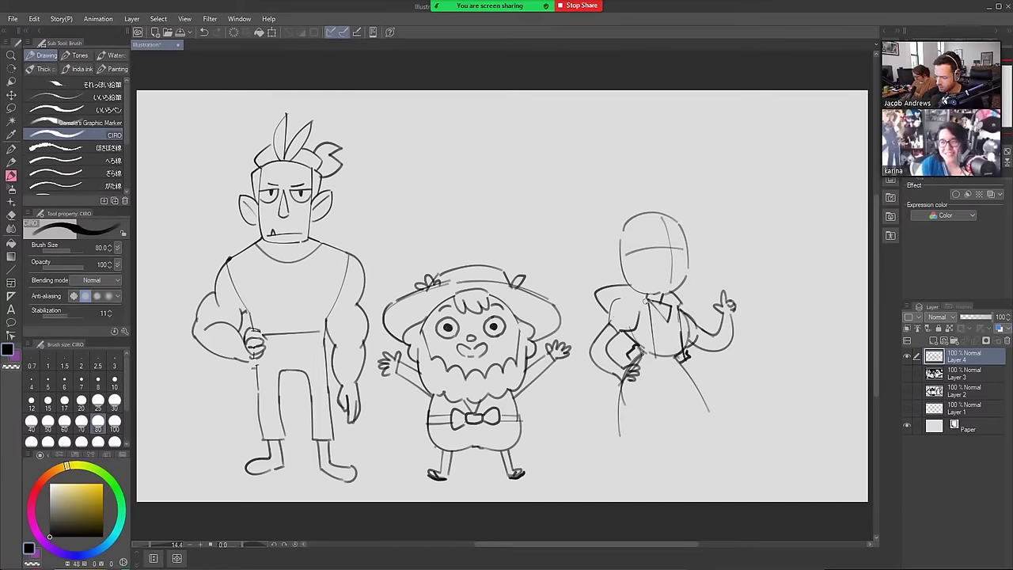
Turn the edges of the third character's collar into wavy ruffles on both sides of the neck, cleaning up stray lines with the eraser
{"action": "left_click_drag", "start_coordinate": [620, 294], "coordinate": [595, 288]}
{"action": "key", "text": "ctrl+z"}
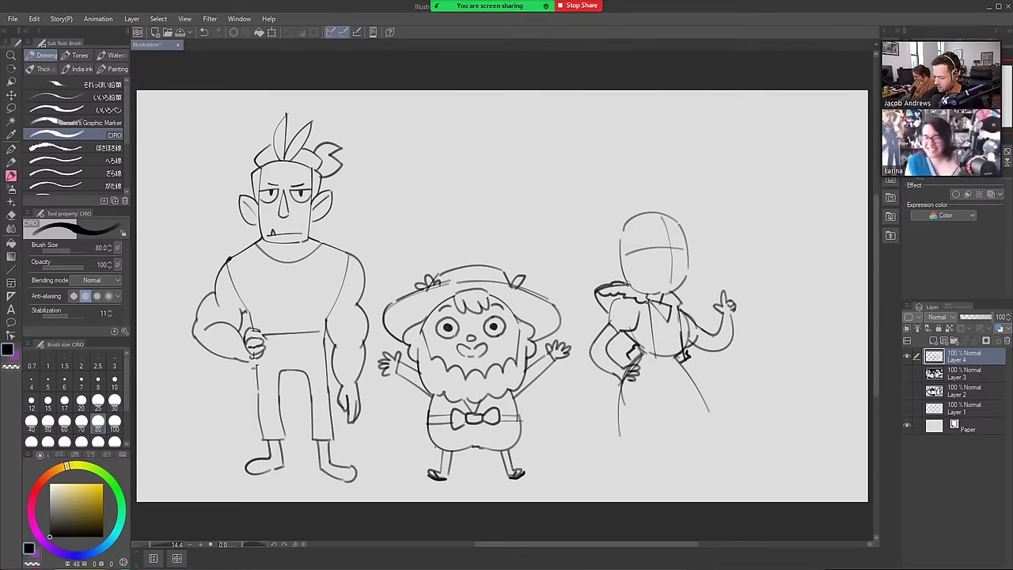
{"action": "key", "text": "e"}
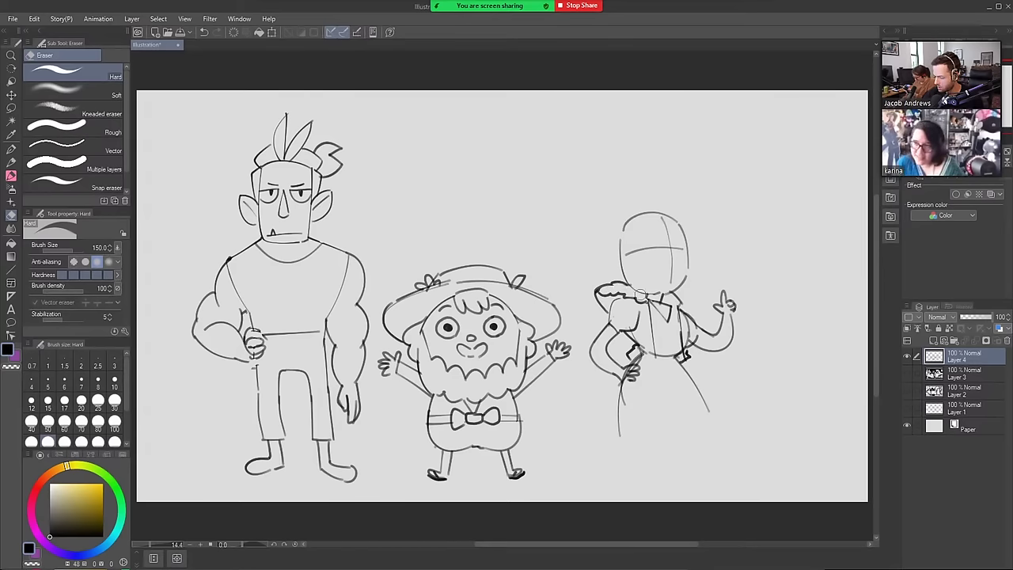
{"action": "key", "text": "b"}
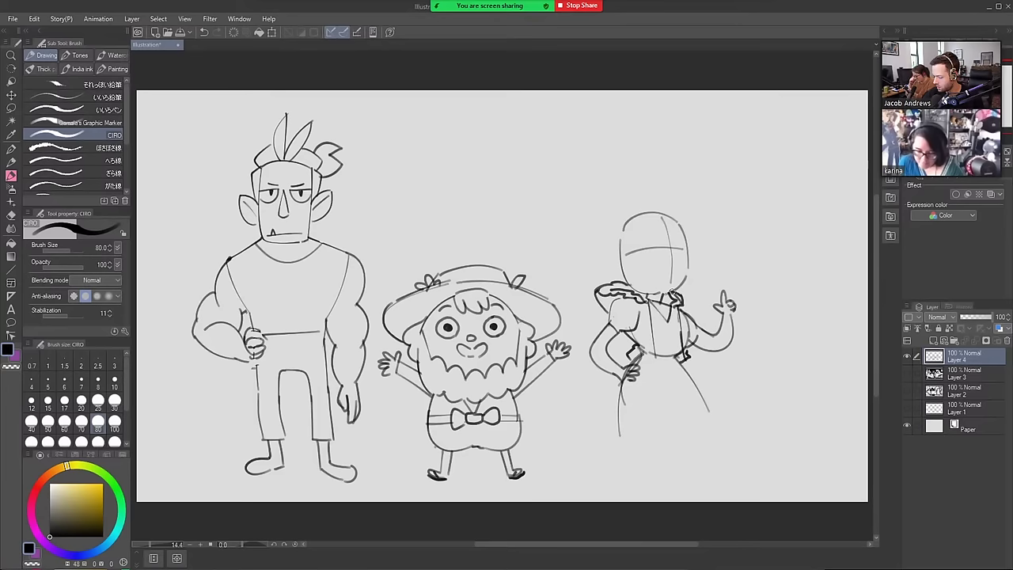
{"action": "key", "text": "e"}
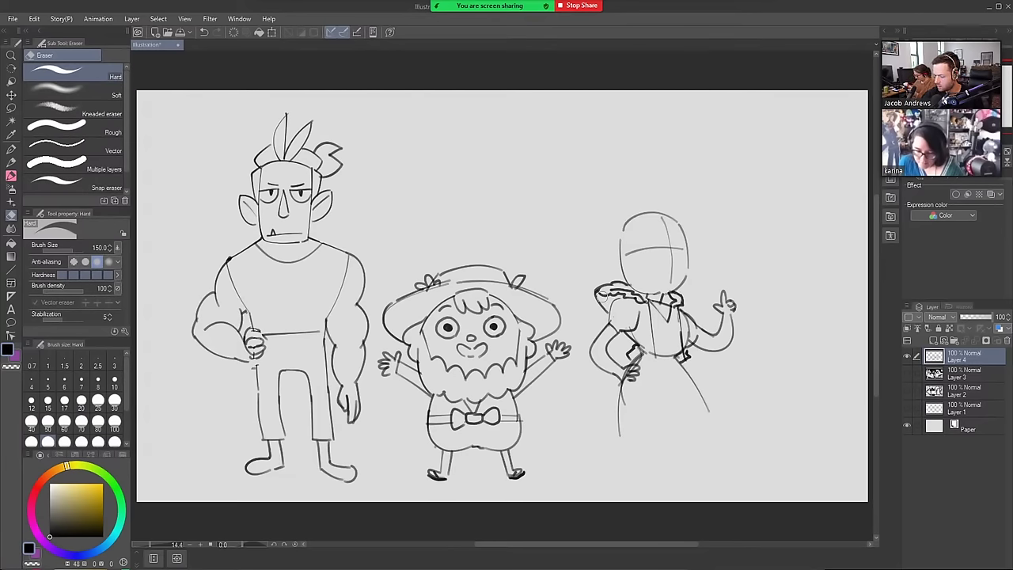
{"action": "key", "text": "b"}
{"action": "mouse_move", "coordinate": [600, 294]}
{"action": "left_mouse_down"}
{"action": "mouse_move", "coordinate": [597, 313]}
{"action": "mouse_move", "coordinate": [607, 324]}
{"action": "mouse_move", "coordinate": [617, 310]}
{"action": "mouse_move", "coordinate": [597, 304]}
{"action": "mouse_move", "coordinate": [612, 314]}
{"action": "left_mouse_up"}
{"action": "key", "text": "ctrl+z"}
{"action": "key", "text": "ctrl+z"}
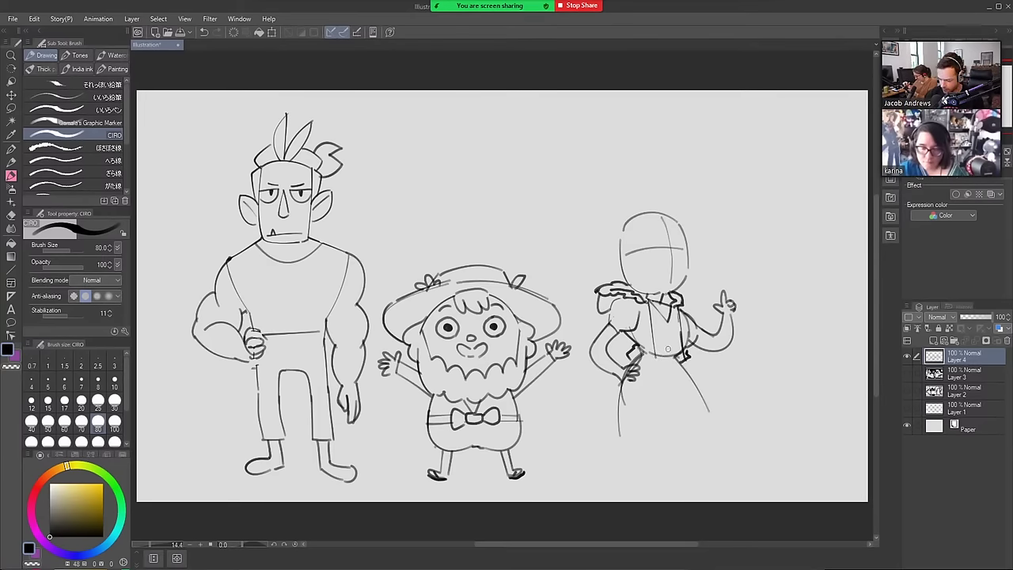
Darken the third character's skirt side below the hip hand and draw a gently curved hem across to the opposite side
{"action": "left_click_drag", "start_coordinate": [619, 384], "coordinate": [616, 411]}
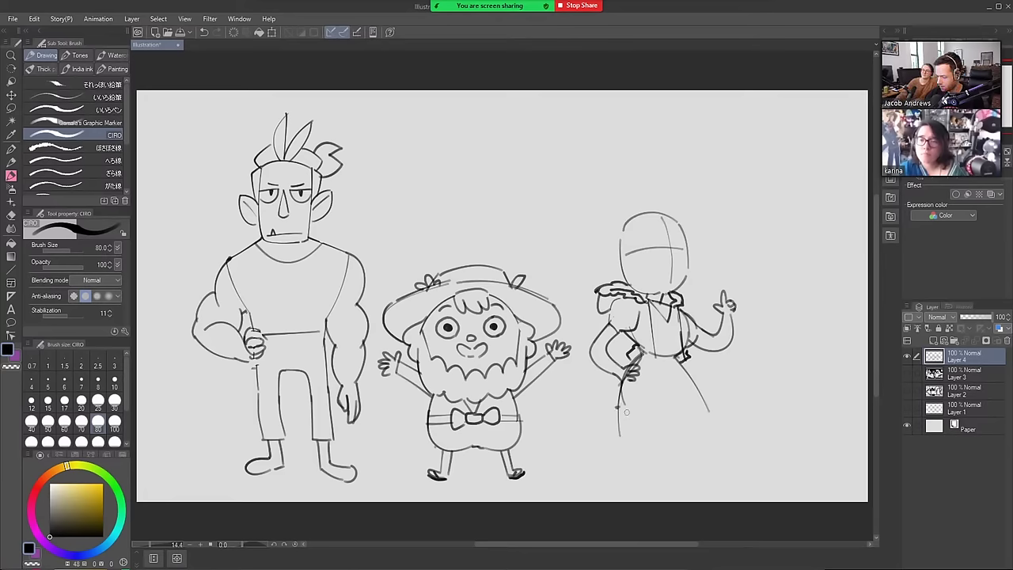
{"action": "left_click_drag", "start_coordinate": [618, 407], "coordinate": [708, 404]}
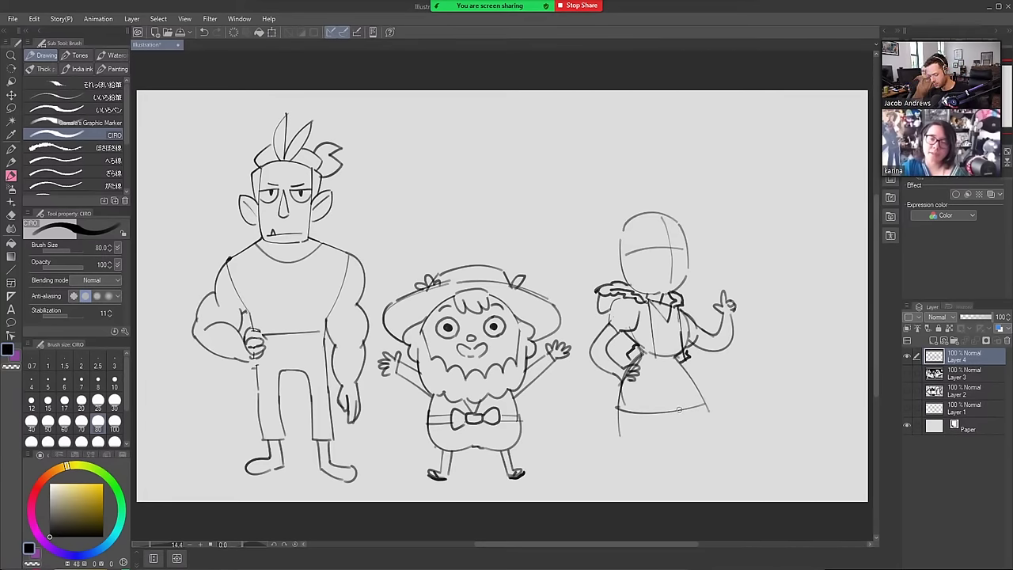
Lasso the whole third character and move it slightly higher on the canvas to make room for legs
{"action": "key", "text": "m"}
{"action": "mouse_move", "coordinate": [666, 461]}
{"action": "left_mouse_down"}
{"action": "mouse_move", "coordinate": [580, 325]}
{"action": "mouse_move", "coordinate": [659, 152]}
{"action": "mouse_move", "coordinate": [785, 339]}
{"action": "mouse_move", "coordinate": [719, 424]}
{"action": "left_mouse_up"}
{"action": "left_click", "coordinate": [721, 482]}
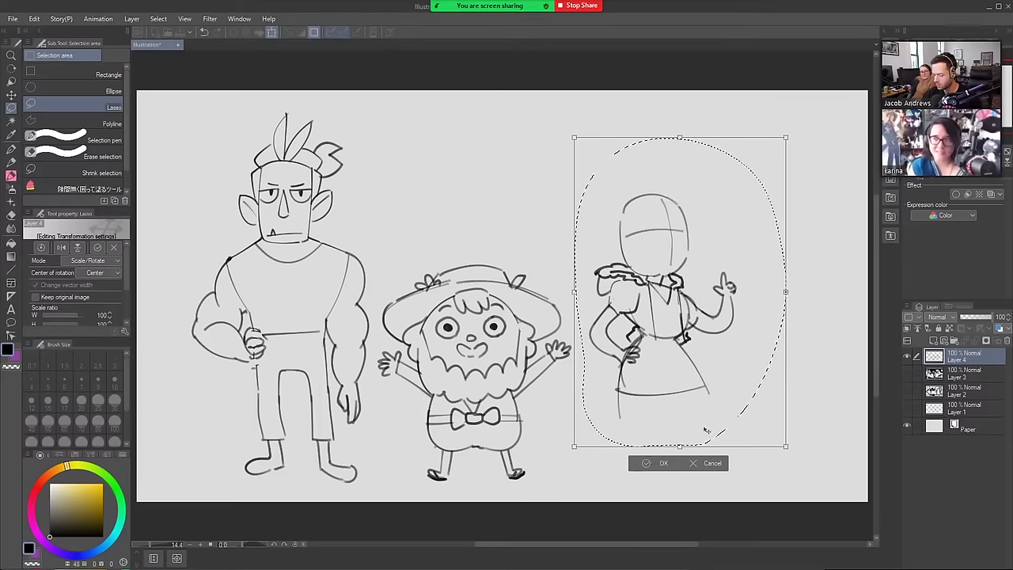
{"action": "key", "text": "Return"}
{"action": "key", "text": "ctrl+d"}
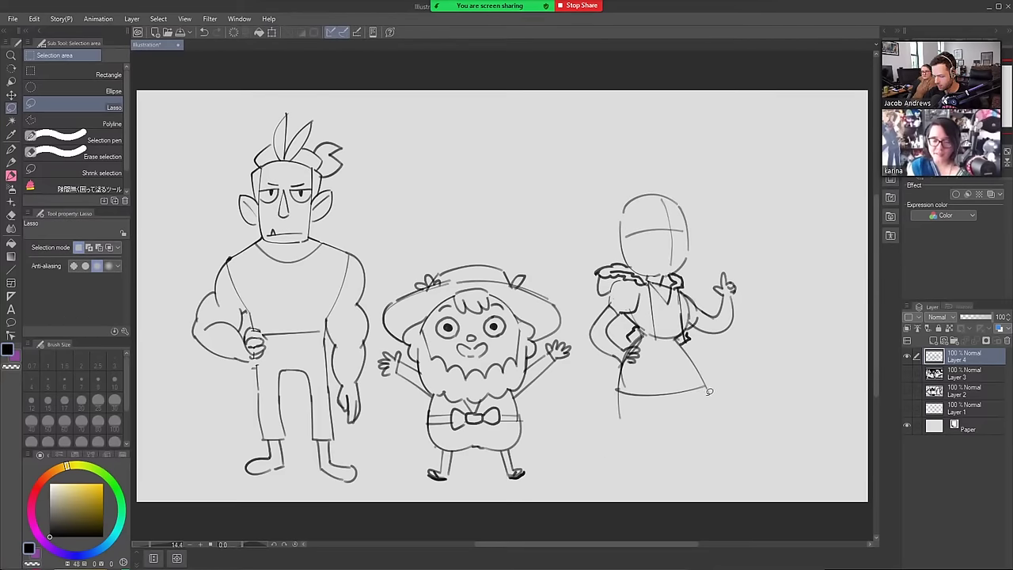
Extend the skirt side past the hem and draw the third character's straight leg with two long vertical contours
{"action": "key", "text": "b"}
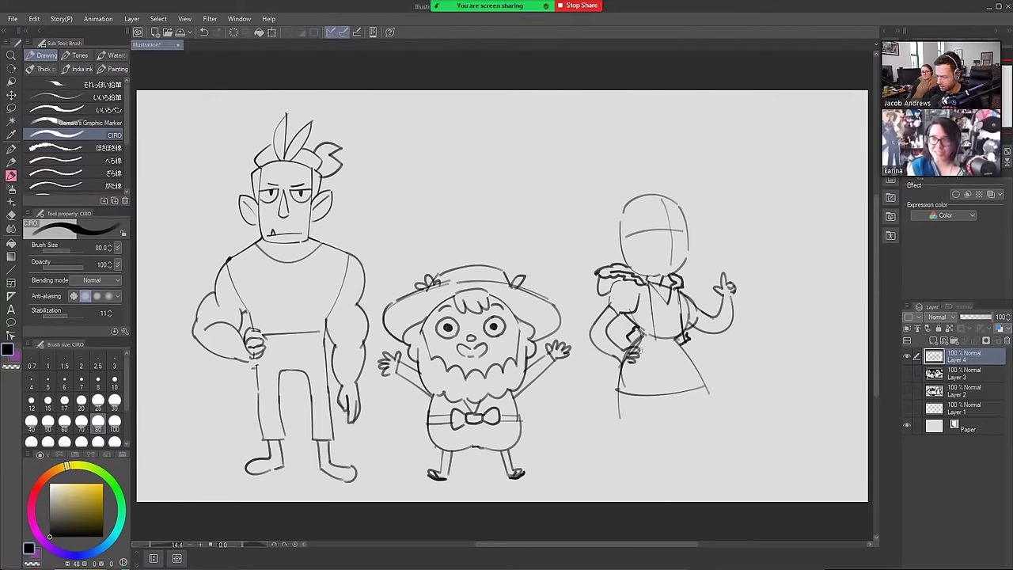
{"action": "left_click_drag", "start_coordinate": [675, 343], "coordinate": [715, 431]}
{"action": "key", "text": "ctrl+z"}
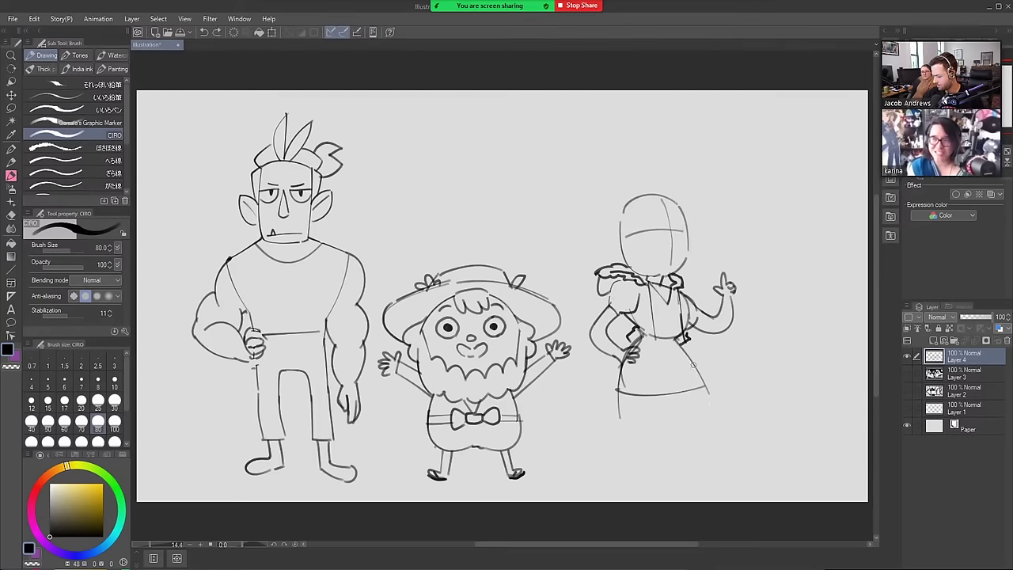
{"action": "left_click_drag", "start_coordinate": [691, 362], "coordinate": [716, 423]}
{"action": "left_click_drag", "start_coordinate": [619, 369], "coordinate": [622, 478]}
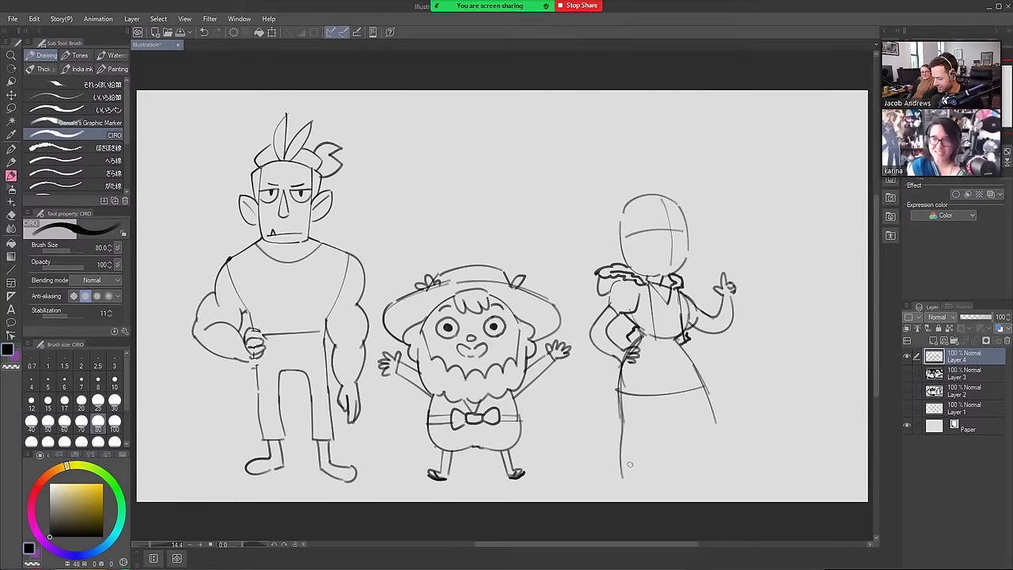
{"action": "mouse_move", "coordinate": [655, 385]}
{"action": "left_mouse_down"}
{"action": "mouse_move", "coordinate": [644, 471]}
{"action": "mouse_move", "coordinate": [647, 454]}
{"action": "mouse_move", "coordinate": [645, 477]}
{"action": "left_mouse_up"}
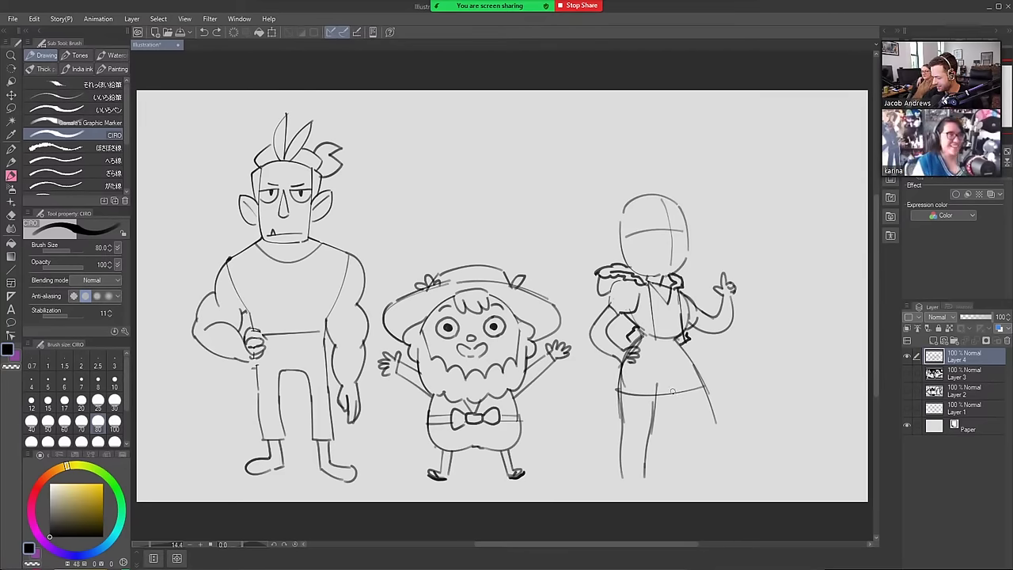
{"action": "left_click_drag", "start_coordinate": [671, 390], "coordinate": [698, 468]}
{"action": "left_click_drag", "start_coordinate": [702, 392], "coordinate": [715, 462]}
{"action": "key", "text": "ctrl+z"}
{"action": "key", "text": "ctrl+z"}
{"action": "key", "text": "ctrl+z"}
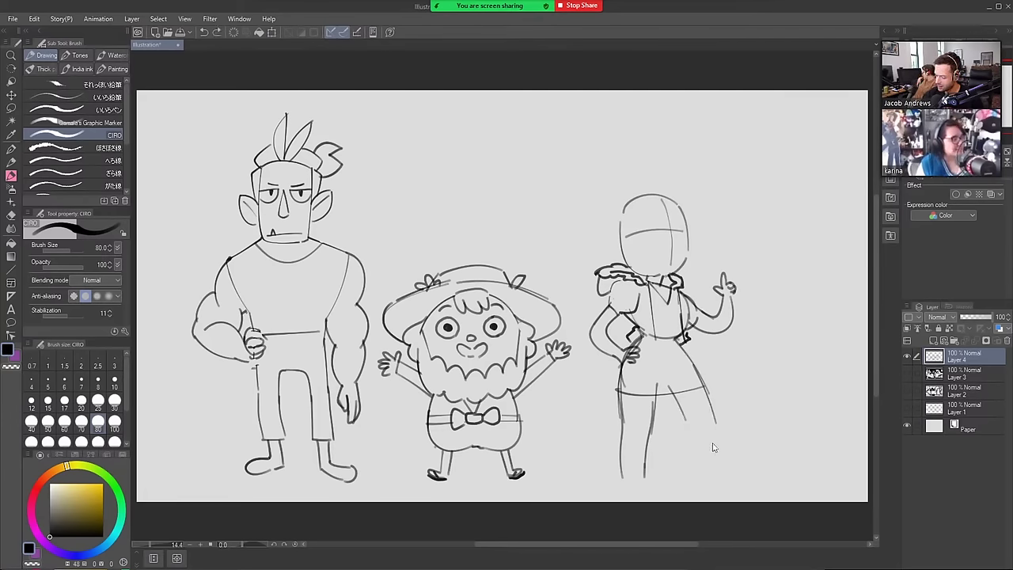
Draw the third character's second leg bent inward with curved knee and calf contours, then erase the straight leg's line above the hem
{"action": "mouse_move", "coordinate": [669, 388]}
{"action": "left_mouse_down"}
{"action": "mouse_move", "coordinate": [683, 431]}
{"action": "mouse_move", "coordinate": [674, 456]}
{"action": "left_mouse_up"}
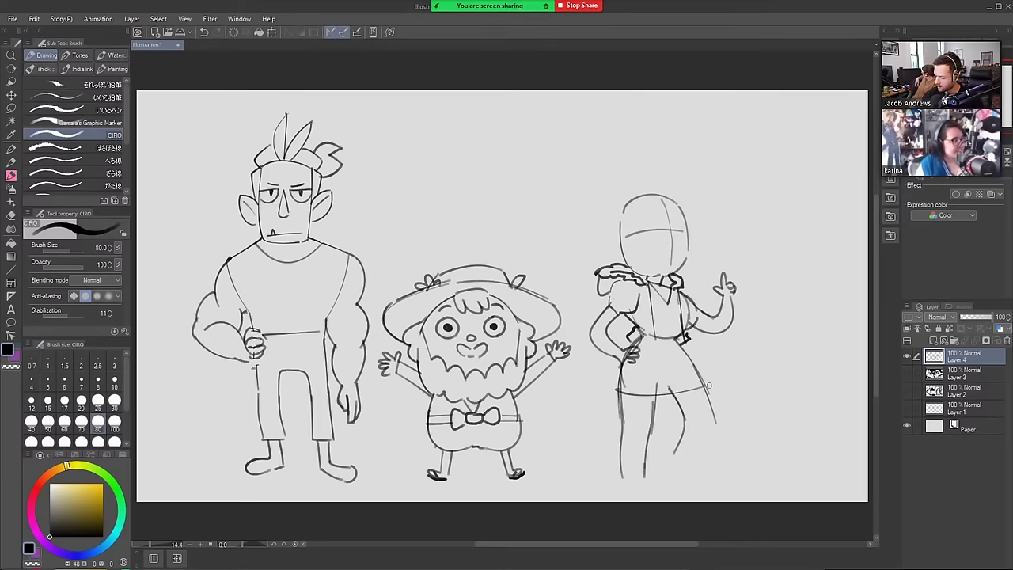
{"action": "left_click_drag", "start_coordinate": [701, 385], "coordinate": [690, 455]}
{"action": "key", "text": "ctrl+z"}
{"action": "mouse_move", "coordinate": [704, 387]}
{"action": "left_mouse_down"}
{"action": "mouse_move", "coordinate": [711, 411]}
{"action": "mouse_move", "coordinate": [686, 464]}
{"action": "left_mouse_up"}
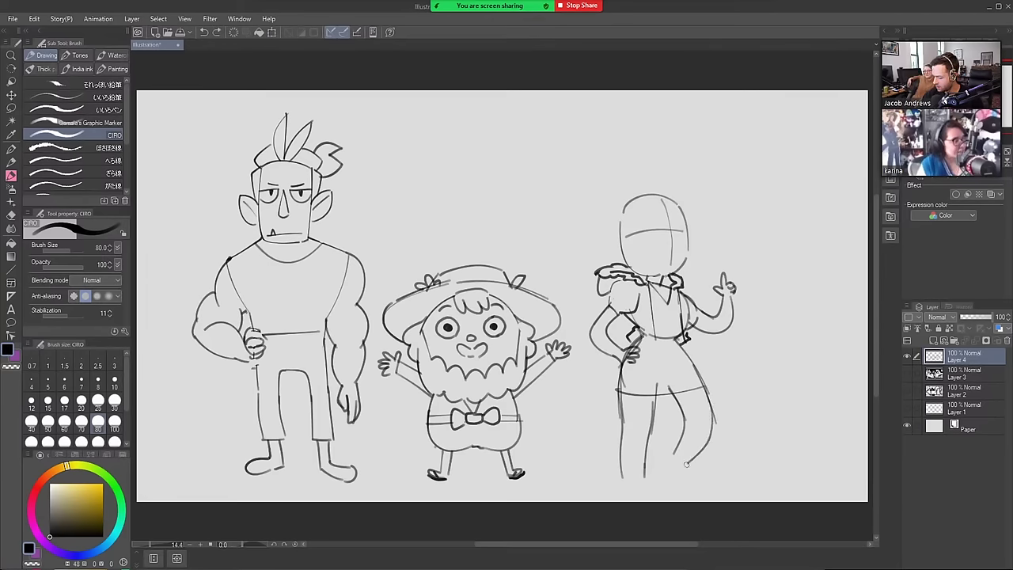
{"action": "key", "text": "e"}
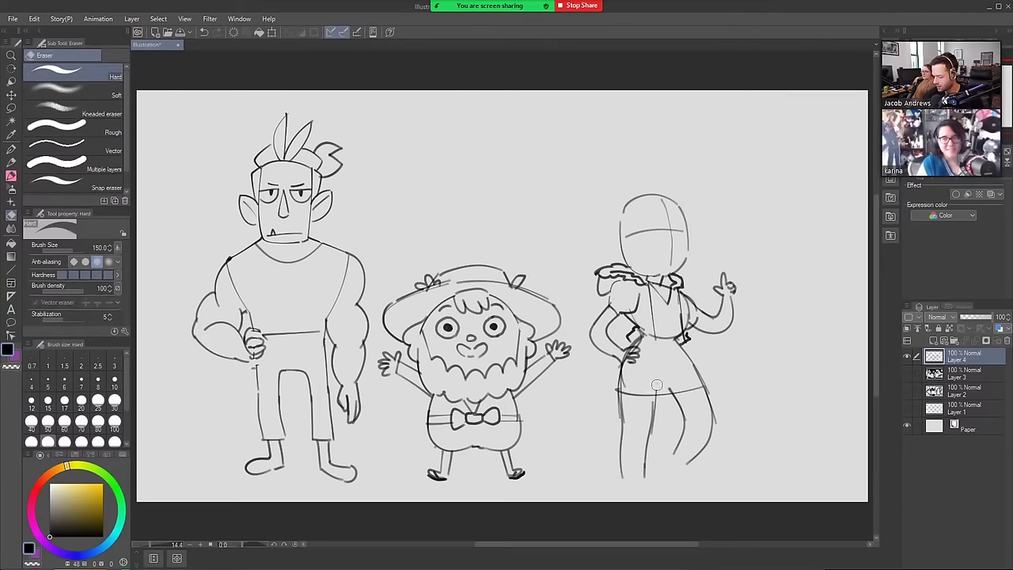
{"action": "key", "text": "b"}
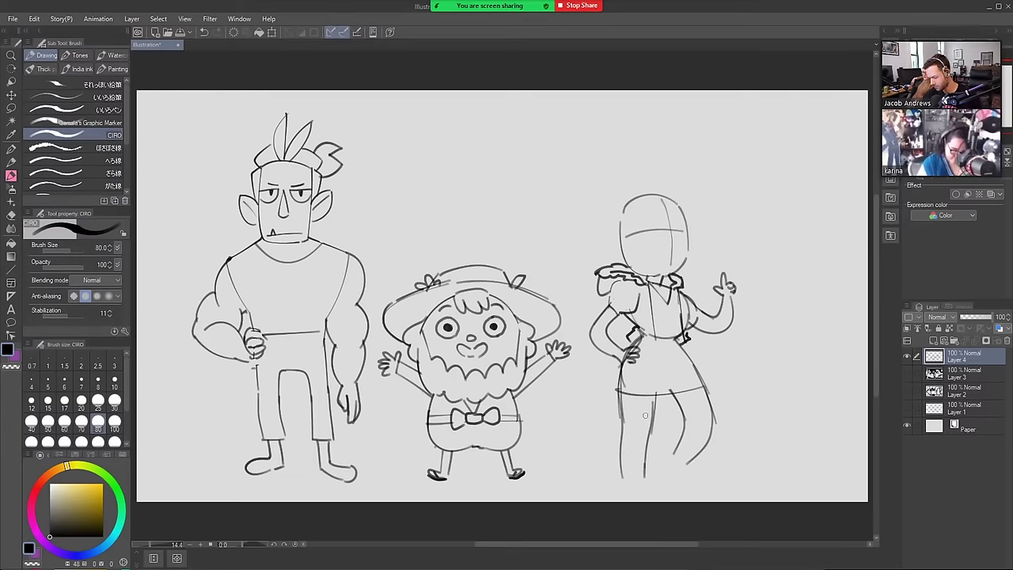
Lasso the third character with its legs and raise it a bit further to leave space for feet
{"action": "key", "text": "m"}
{"action": "mouse_move", "coordinate": [662, 484]}
{"action": "left_mouse_down"}
{"action": "mouse_move", "coordinate": [589, 408]}
{"action": "mouse_move", "coordinate": [578, 289]}
{"action": "mouse_move", "coordinate": [701, 137]}
{"action": "mouse_move", "coordinate": [752, 424]}
{"action": "mouse_move", "coordinate": [704, 438]}
{"action": "left_mouse_up"}
{"action": "left_click", "coordinate": [708, 511]}
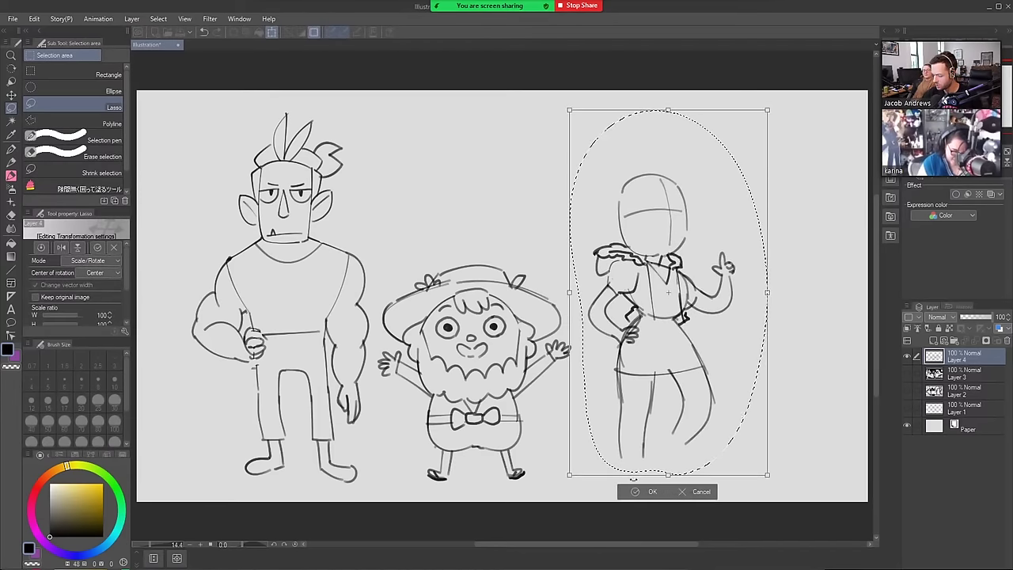
{"action": "left_click", "coordinate": [635, 491]}
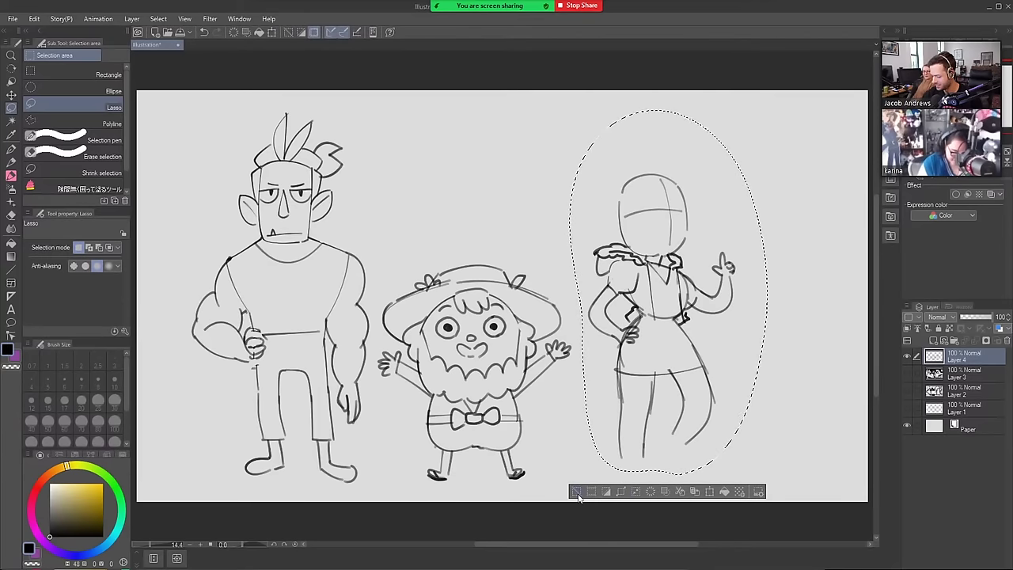
{"action": "key", "text": "ctrl+d"}
{"action": "key", "text": "b"}
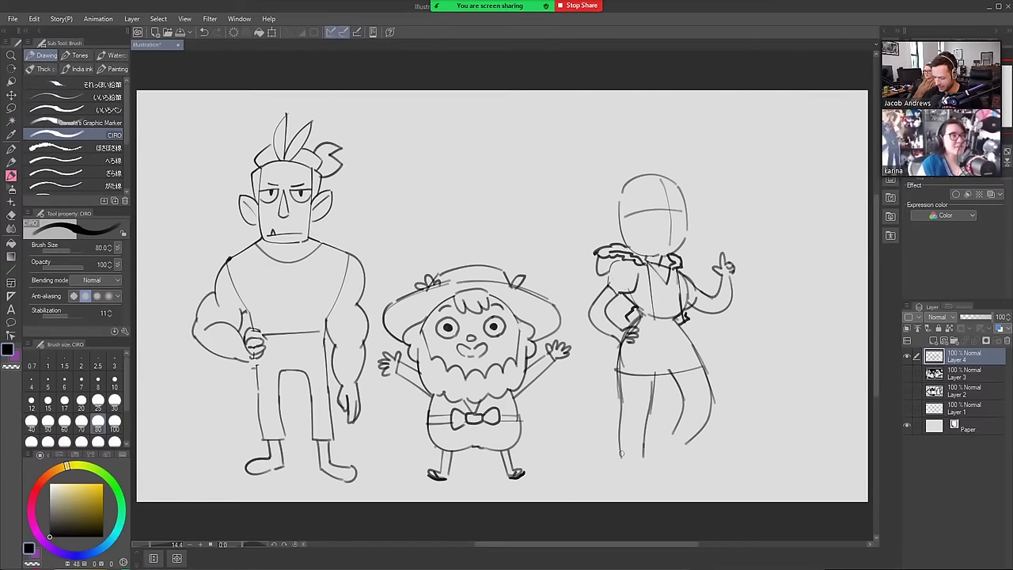
Draw a pointed, high-heeled foot at the end of the third character's straight leg
{"action": "mouse_move", "coordinate": [619, 453]}
{"action": "left_mouse_down"}
{"action": "mouse_move", "coordinate": [659, 471]}
{"action": "mouse_move", "coordinate": [630, 475]}
{"action": "mouse_move", "coordinate": [632, 465]}
{"action": "mouse_move", "coordinate": [660, 474]}
{"action": "left_mouse_up"}
{"action": "left_click_drag", "start_coordinate": [675, 425], "coordinate": [661, 442]}
{"action": "key", "text": "ctrl+z"}
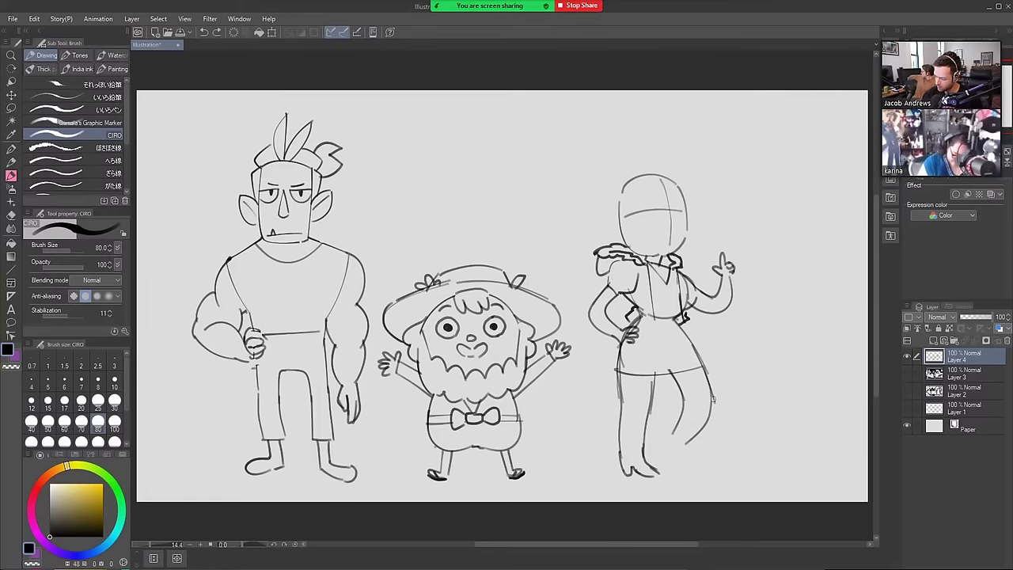
Redraw the bent leg's contours down into a second high-heeled foot and erase the leg line overlapping the skirt hem
{"action": "mouse_move", "coordinate": [677, 381]}
{"action": "left_mouse_down"}
{"action": "mouse_move", "coordinate": [682, 414]}
{"action": "mouse_move", "coordinate": [661, 449]}
{"action": "left_mouse_up"}
{"action": "mouse_move", "coordinate": [711, 395]}
{"action": "left_mouse_down"}
{"action": "mouse_move", "coordinate": [706, 427]}
{"action": "mouse_move", "coordinate": [687, 448]}
{"action": "left_mouse_up"}
{"action": "key", "text": "ctrl+z"}
{"action": "mouse_move", "coordinate": [711, 398]}
{"action": "left_mouse_down"}
{"action": "mouse_move", "coordinate": [683, 462]}
{"action": "mouse_move", "coordinate": [671, 428]}
{"action": "mouse_move", "coordinate": [663, 447]}
{"action": "mouse_move", "coordinate": [667, 434]}
{"action": "mouse_move", "coordinate": [659, 453]}
{"action": "mouse_move", "coordinate": [683, 473]}
{"action": "left_mouse_up"}
{"action": "key", "text": "ctrl+z"}
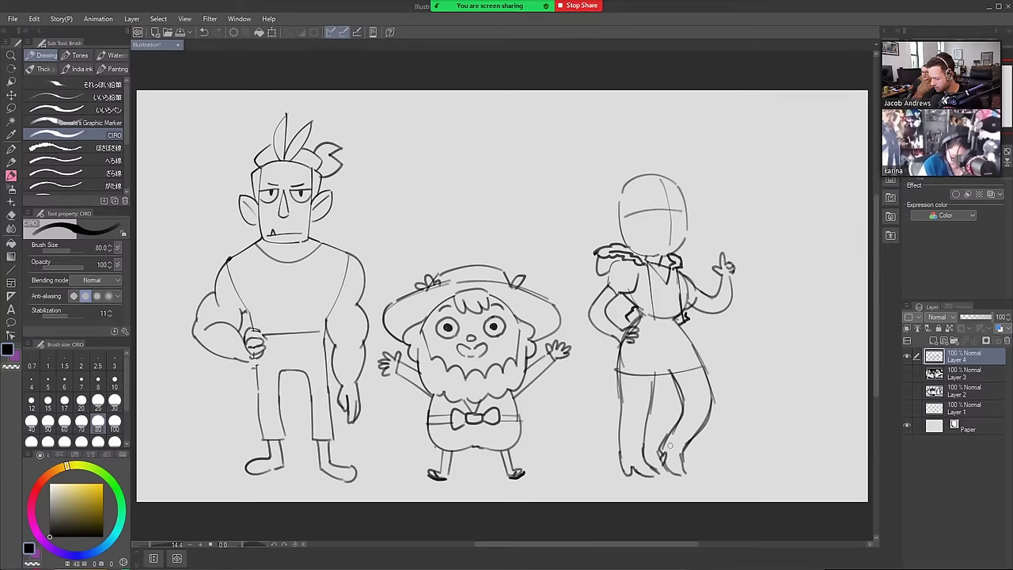
{"action": "key", "text": "e"}
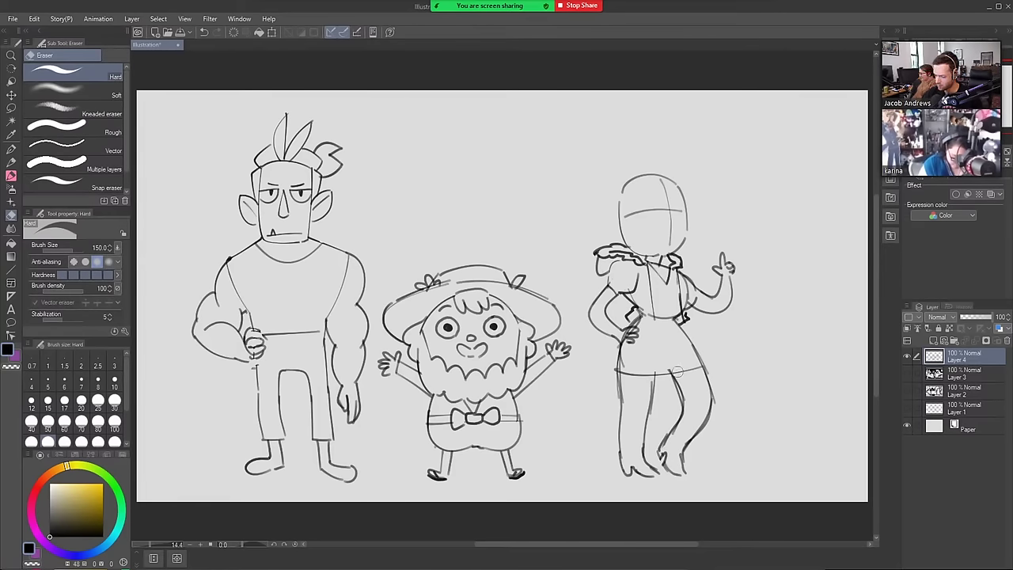
{"action": "key", "text": "b"}
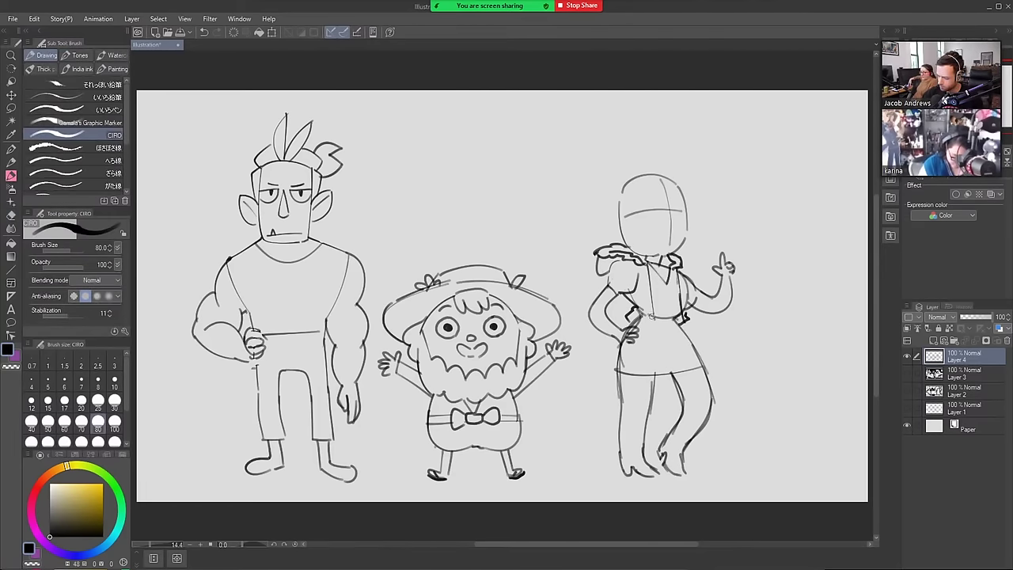
Rework the lower edge of the third character's bodice with a curved waistline, cleaning up with the eraser
{"action": "mouse_move", "coordinate": [654, 326]}
{"action": "left_mouse_down"}
{"action": "mouse_move", "coordinate": [682, 284]}
{"action": "mouse_move", "coordinate": [686, 301]}
{"action": "mouse_move", "coordinate": [682, 279]}
{"action": "mouse_move", "coordinate": [685, 318]}
{"action": "left_mouse_up"}
{"action": "key", "text": "ctrl+z"}
{"action": "key", "text": "e"}
{"action": "key", "text": "b"}
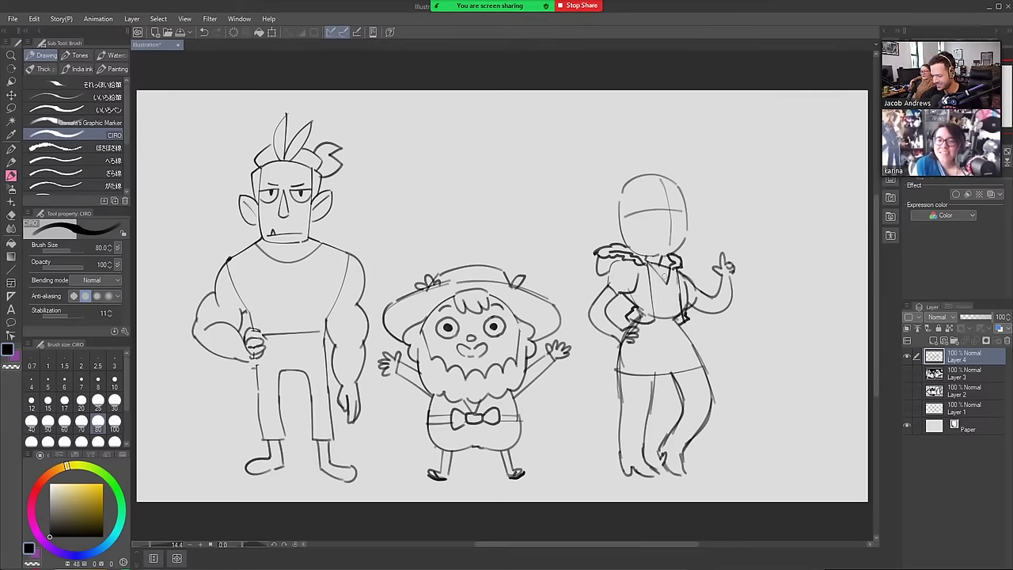
Erase the third character's hand on the hip and draw a large rounded pocket curve on the skirt there
{"action": "key", "text": "e"}
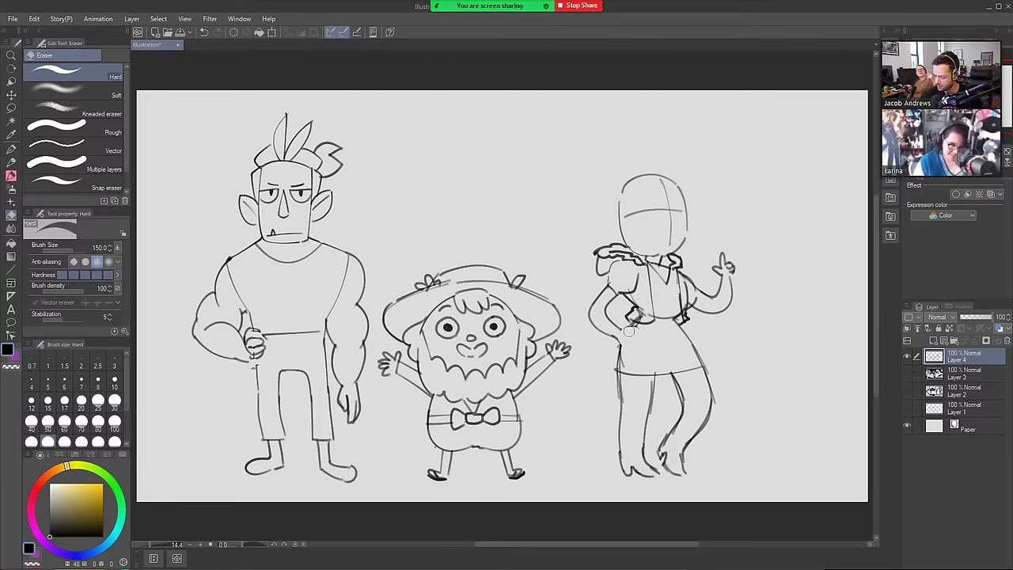
{"action": "key", "text": "b"}
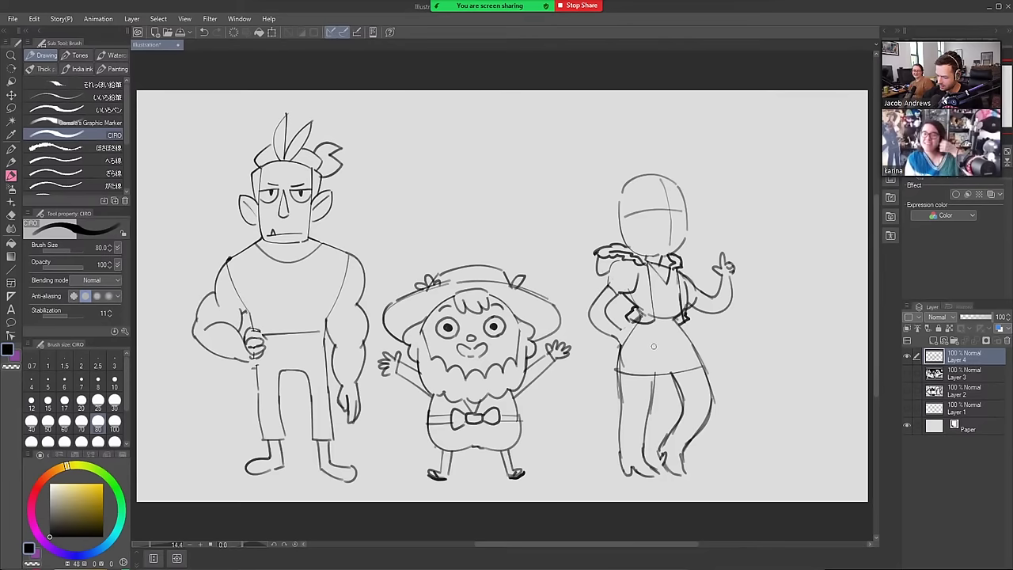
{"action": "mouse_move", "coordinate": [653, 339]}
{"action": "left_mouse_down"}
{"action": "mouse_move", "coordinate": [634, 365]}
{"action": "mouse_move", "coordinate": [617, 368]}
{"action": "left_mouse_up"}
{"action": "key", "text": "ctrl+z"}
{"action": "left_click_drag", "start_coordinate": [647, 332], "coordinate": [620, 353]}
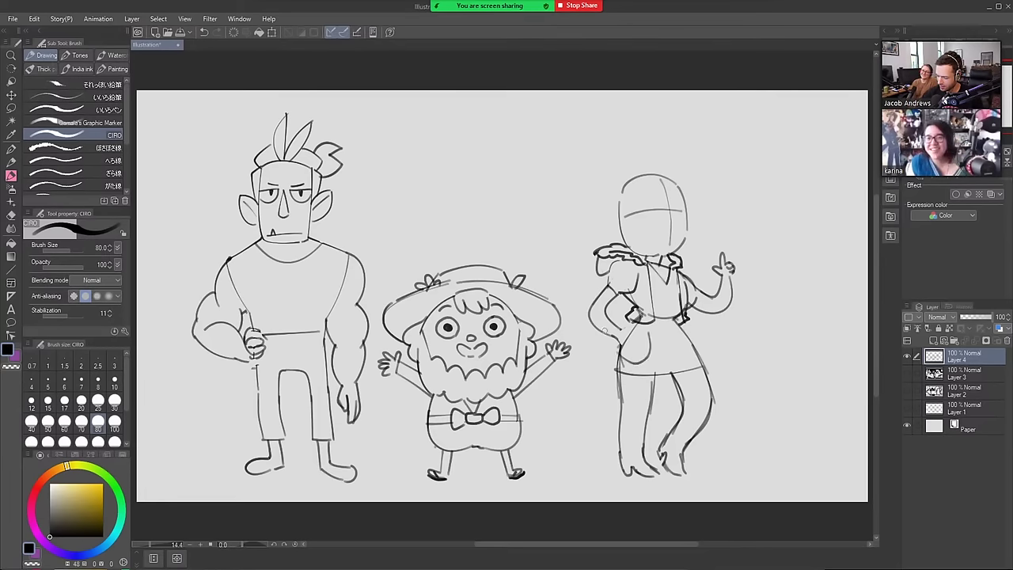
Erase the third character's bent arm beside the hip and redraw the rounded puffed sleeve above it
{"action": "key", "text": "e"}
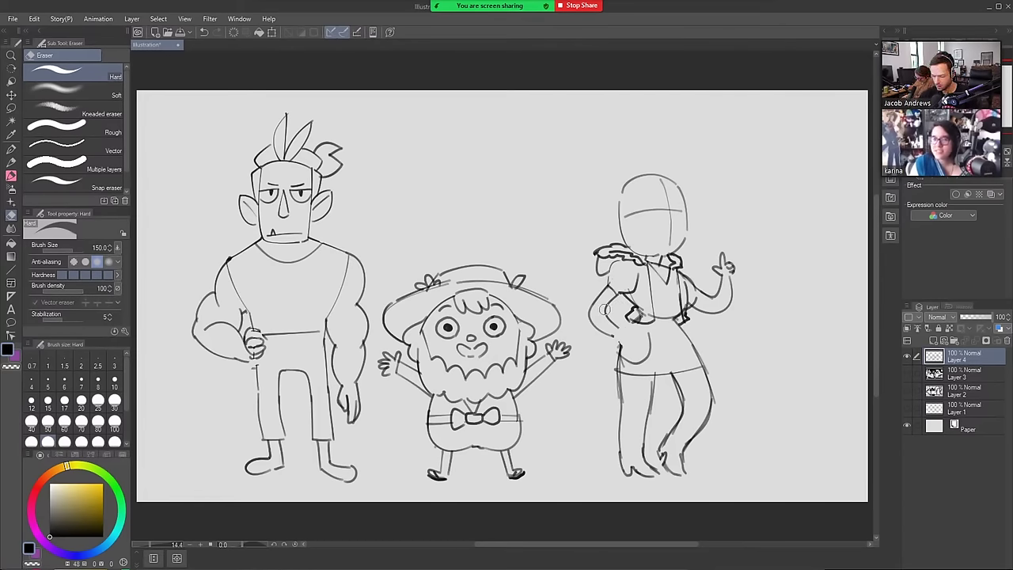
{"action": "key", "text": "w"}
{"action": "key", "text": "e"}
{"action": "mouse_move", "coordinate": [604, 306]}
{"action": "left_mouse_down"}
{"action": "mouse_move", "coordinate": [605, 296]}
{"action": "mouse_move", "coordinate": [618, 330]}
{"action": "left_mouse_up"}
{"action": "key", "text": "b"}
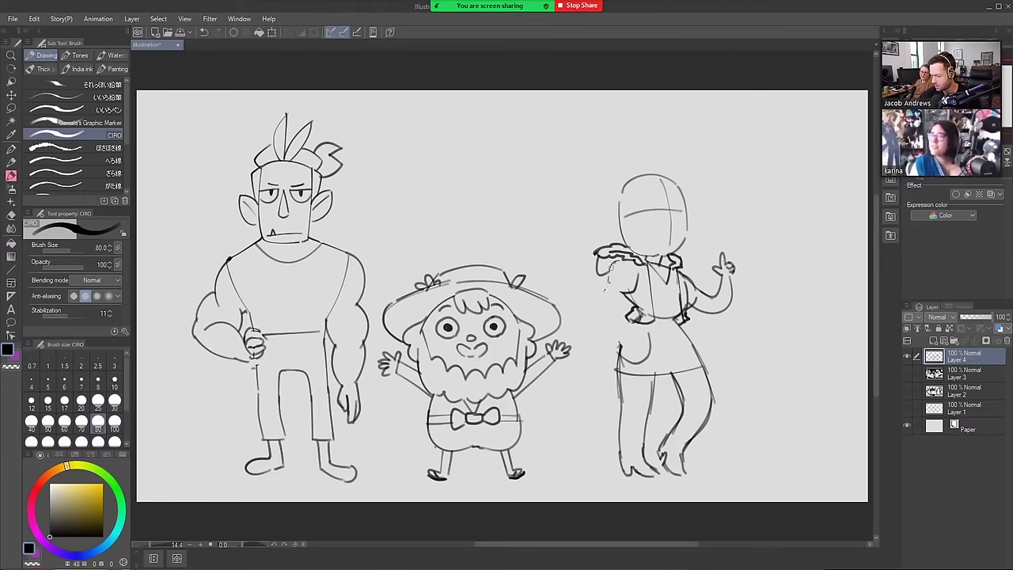
{"action": "left_click_drag", "start_coordinate": [607, 267], "coordinate": [625, 285]}
{"action": "key", "text": "e"}
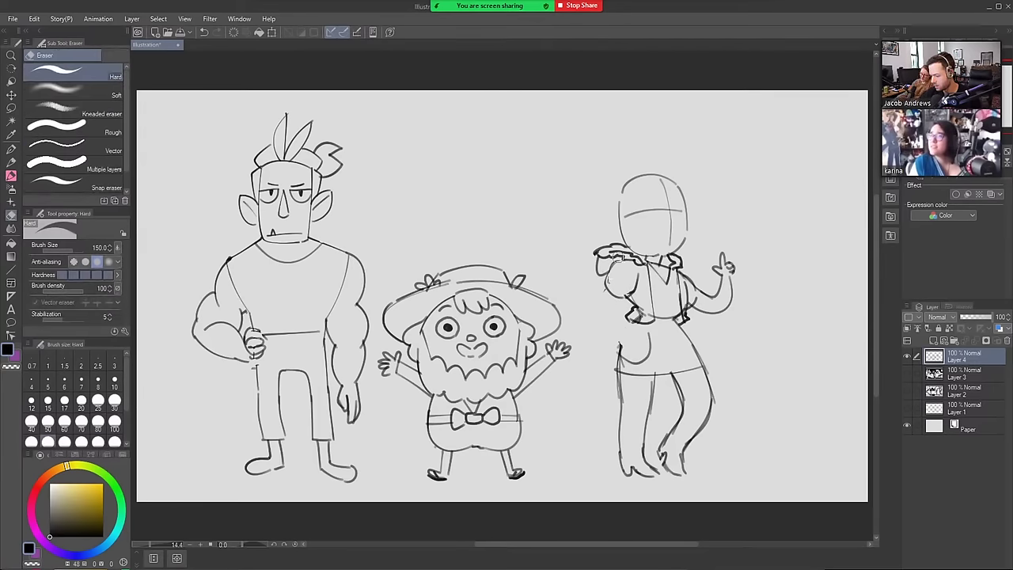
Draw a slimmer bent arm from the puffed sleeve down into the skirt pocket, tidying its lines with the eraser
{"action": "key", "text": "b"}
{"action": "mouse_move", "coordinate": [610, 286]}
{"action": "left_mouse_down"}
{"action": "mouse_move", "coordinate": [602, 328]}
{"action": "mouse_move", "coordinate": [625, 352]}
{"action": "left_mouse_up"}
{"action": "key", "text": "ctrl+z"}
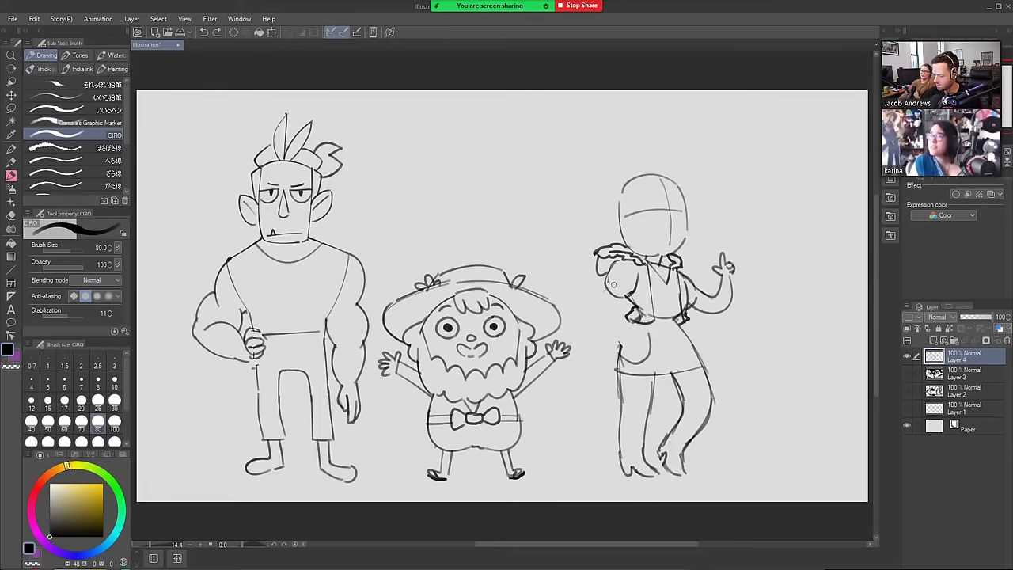
{"action": "left_click_drag", "start_coordinate": [611, 284], "coordinate": [632, 342]}
{"action": "mouse_move", "coordinate": [625, 290]}
{"action": "left_mouse_down"}
{"action": "mouse_move", "coordinate": [620, 320]}
{"action": "mouse_move", "coordinate": [636, 338]}
{"action": "left_mouse_up"}
{"action": "key", "text": "e"}
{"action": "key", "text": "b"}
{"action": "key", "text": "e"}
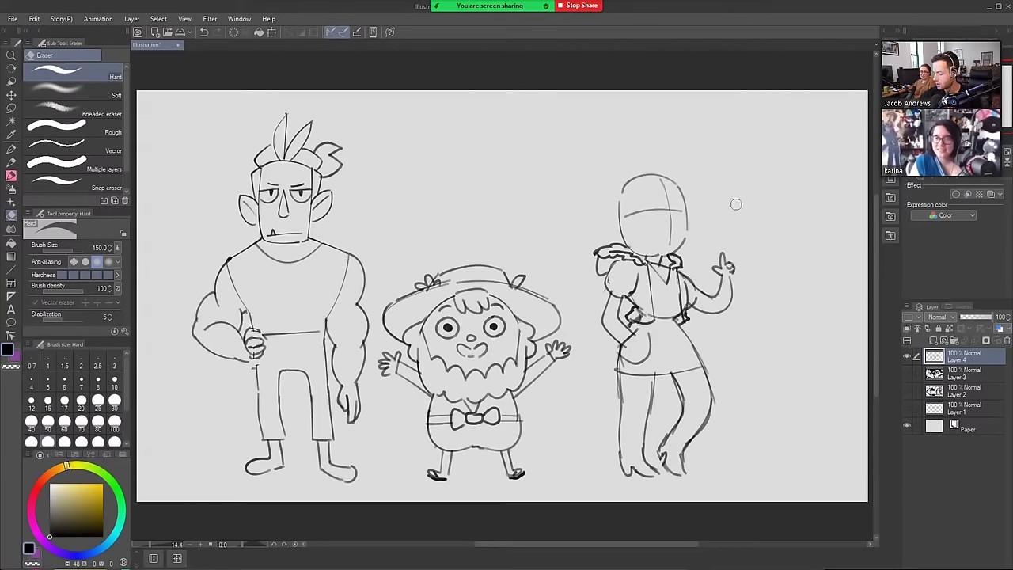
Draw double stocking bands around both thighs and boot-top lines across both calves of the third character
{"action": "key", "text": "b"}
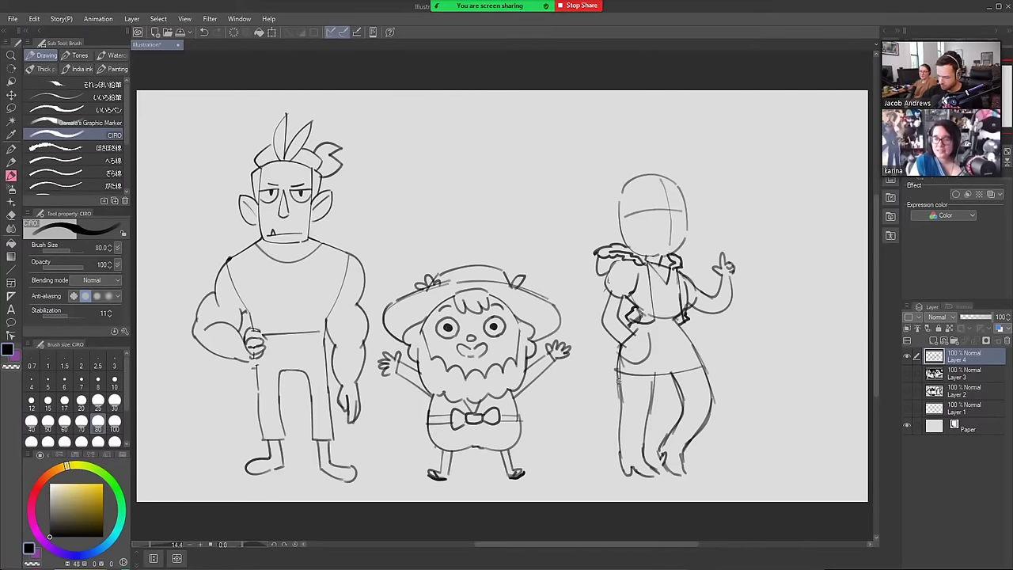
{"action": "left_click_drag", "start_coordinate": [617, 380], "coordinate": [652, 383]}
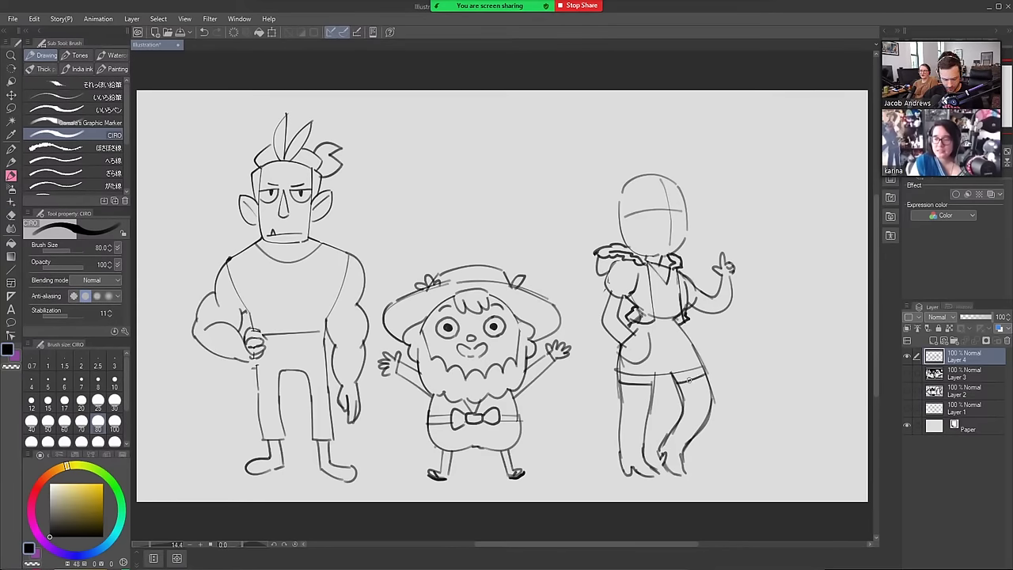
{"action": "left_click_drag", "start_coordinate": [675, 374], "coordinate": [701, 368]}
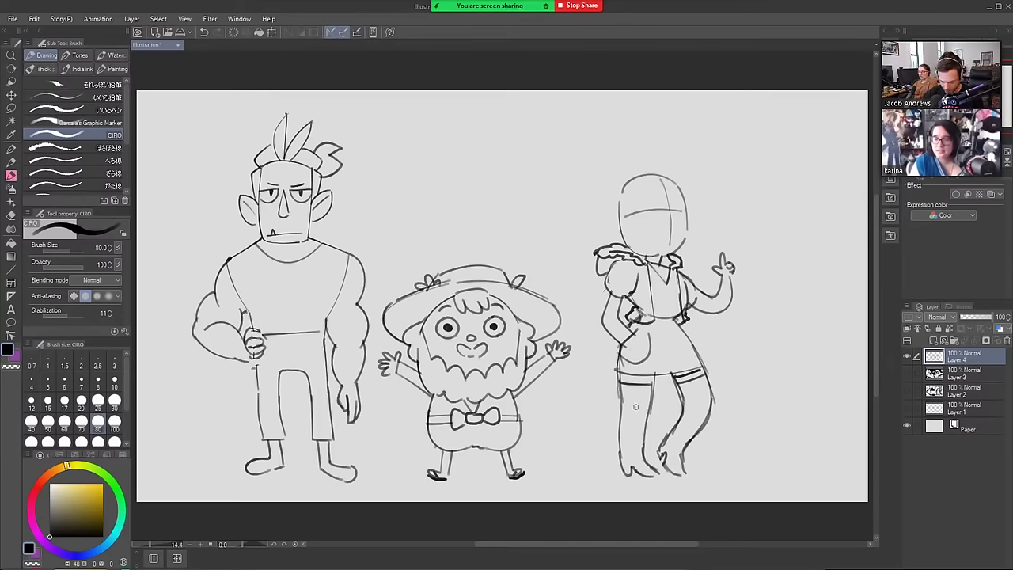
{"action": "left_click_drag", "start_coordinate": [618, 420], "coordinate": [702, 431]}
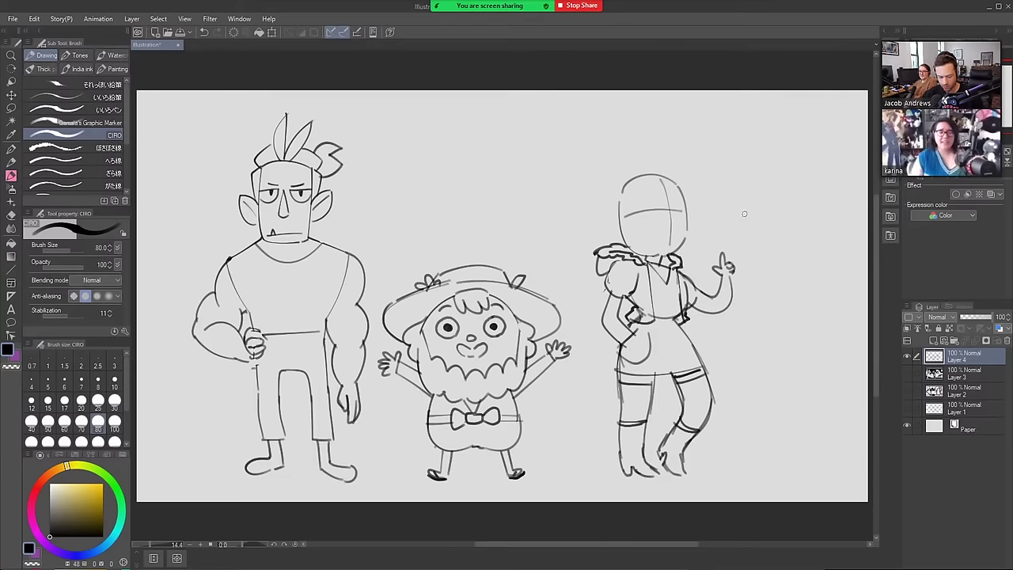
Add a wrist line to the raised arm, darken the pocket arm's contours and clean up its sleeve edge
{"action": "left_click_drag", "start_coordinate": [722, 283], "coordinate": [733, 286]}
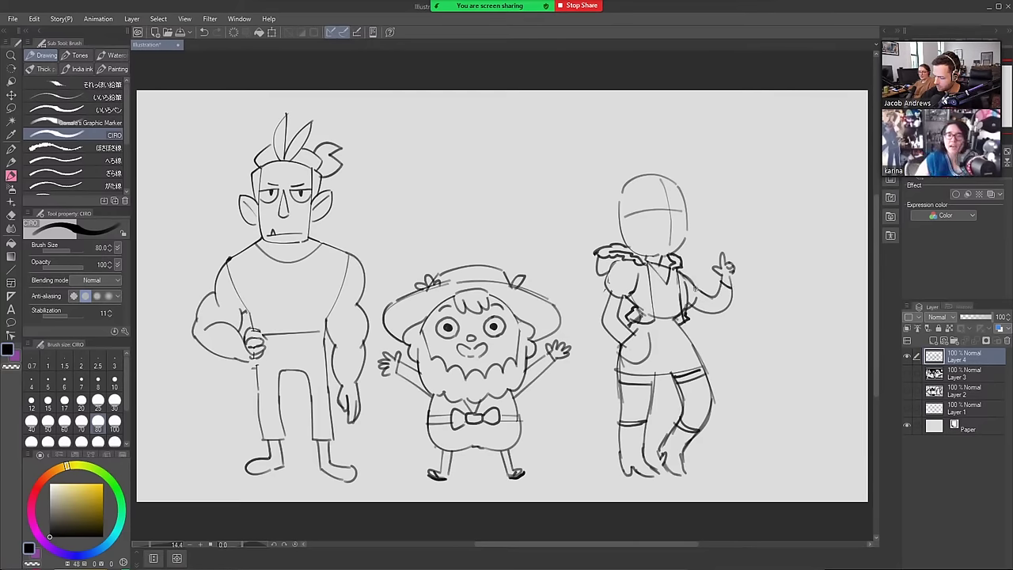
{"action": "mouse_move", "coordinate": [610, 290]}
{"action": "left_mouse_down"}
{"action": "mouse_move", "coordinate": [602, 320]}
{"action": "mouse_move", "coordinate": [619, 339]}
{"action": "mouse_move", "coordinate": [623, 304]}
{"action": "mouse_move", "coordinate": [631, 332]}
{"action": "left_mouse_up"}
{"action": "key", "text": "e"}
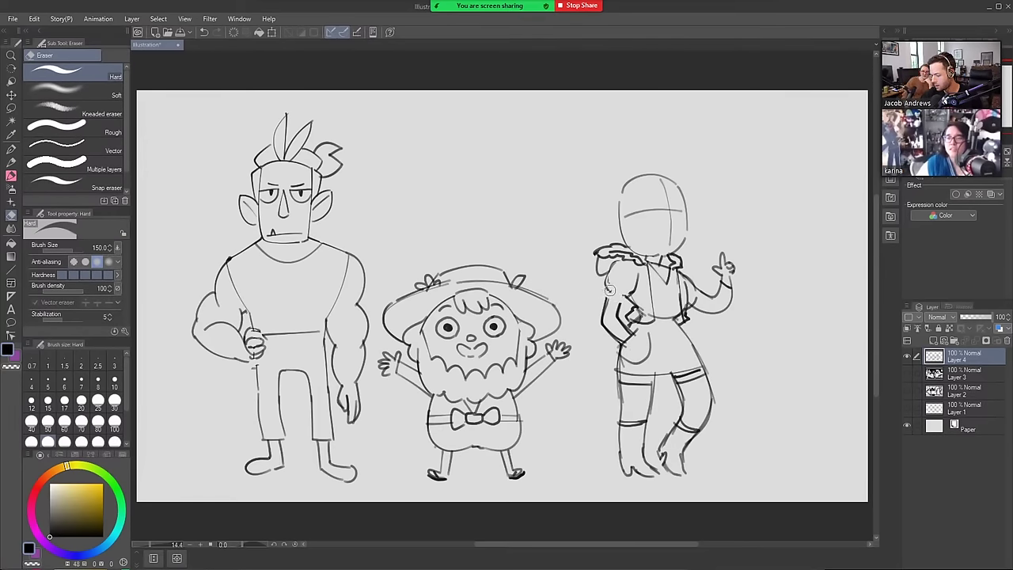
{"action": "key", "text": "b"}
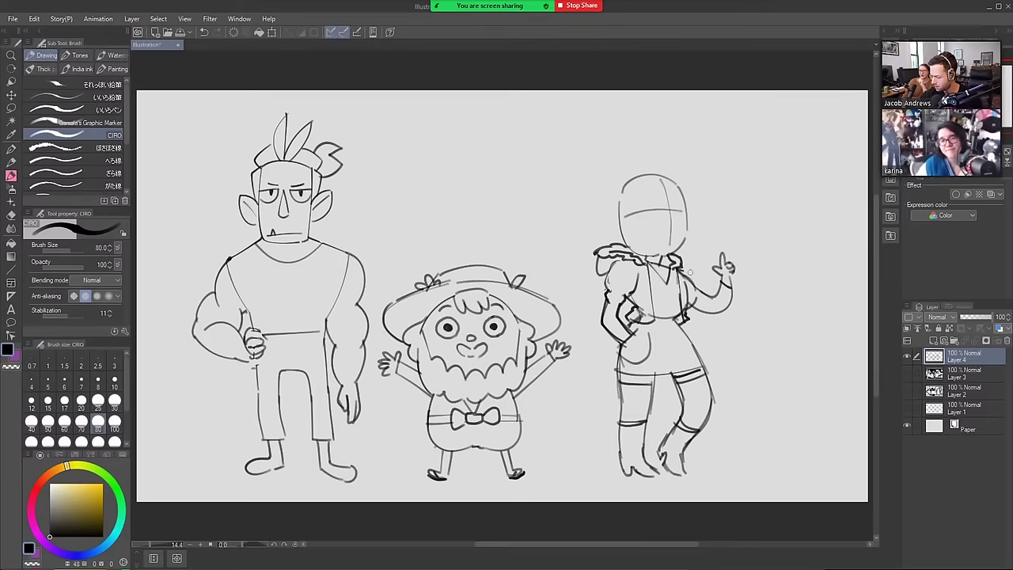
Draw a puffed sleeve over the upper part of the third character's raised arm and erase the overlapping lines
{"action": "mouse_move", "coordinate": [682, 270]}
{"action": "left_mouse_down"}
{"action": "mouse_move", "coordinate": [698, 290]}
{"action": "mouse_move", "coordinate": [682, 274]}
{"action": "mouse_move", "coordinate": [691, 300]}
{"action": "left_mouse_up"}
{"action": "key", "text": "e"}
{"action": "key", "text": "b"}
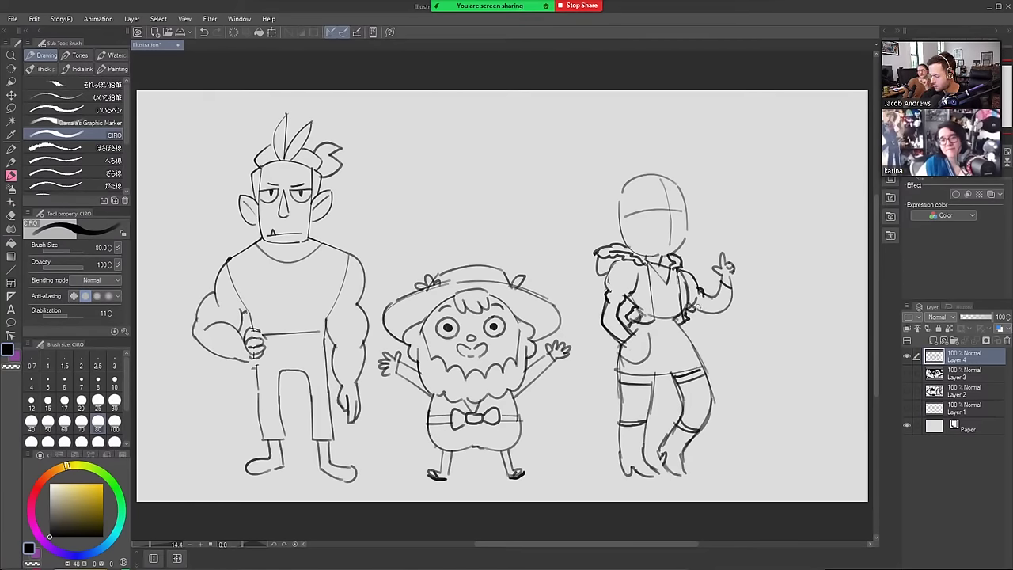
Erase the overlapping lines where the third character's raised forearm meets the puffed sleeve
{"action": "key", "text": "e"}
{"action": "mouse_move", "coordinate": [698, 293]}
{"action": "left_mouse_down"}
{"action": "mouse_move", "coordinate": [691, 307]}
{"action": "mouse_move", "coordinate": [705, 290]}
{"action": "mouse_move", "coordinate": [697, 297]}
{"action": "mouse_move", "coordinate": [711, 297]}
{"action": "mouse_move", "coordinate": [698, 306]}
{"action": "mouse_move", "coordinate": [707, 314]}
{"action": "left_mouse_up"}
{"action": "key", "text": "b"}
{"action": "key", "text": "e"}
{"action": "key", "text": "b"}
{"action": "key", "text": "ctrl+z"}
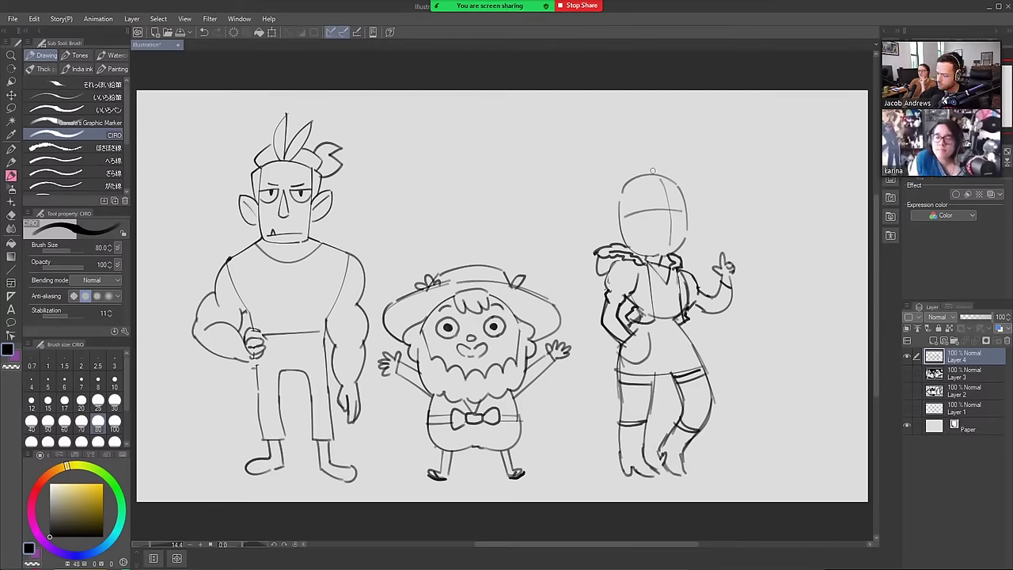
Draw a small triangular nose, a slight smile and a darker cheek and jaw contour on the third character's face
{"action": "key", "text": "b"}
{"action": "key", "text": "b"}
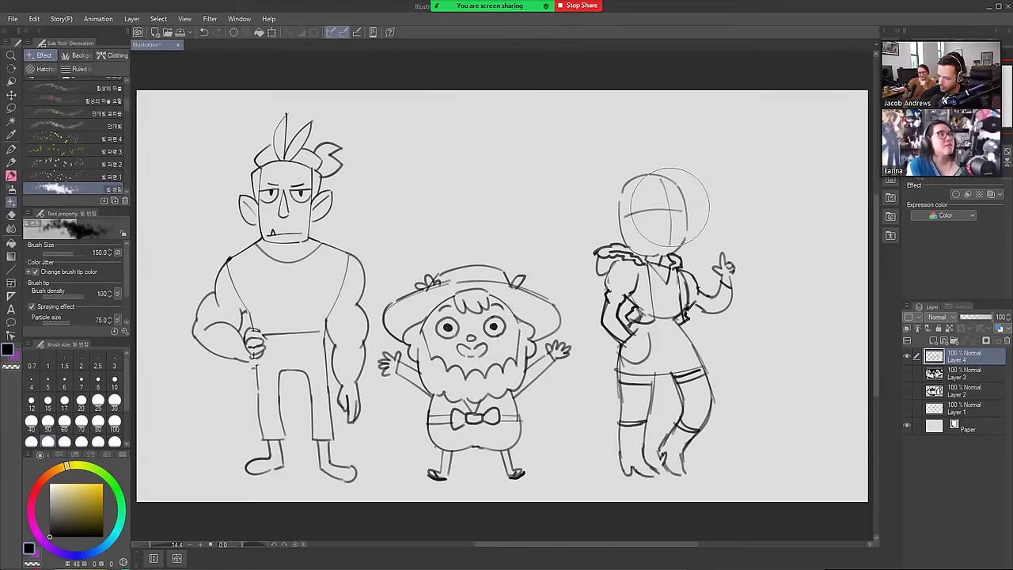
{"action": "key", "text": "b"}
{"action": "mouse_move", "coordinate": [668, 205]}
{"action": "left_mouse_down"}
{"action": "mouse_move", "coordinate": [674, 216]}
{"action": "mouse_move", "coordinate": [668, 206]}
{"action": "left_mouse_up"}
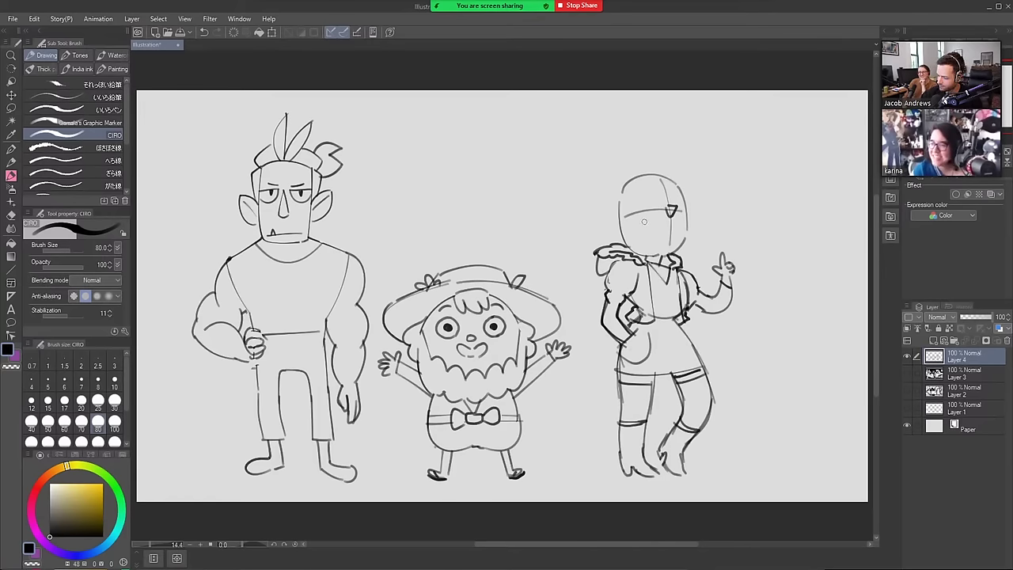
{"action": "mouse_move", "coordinate": [650, 217]}
{"action": "left_mouse_down"}
{"action": "mouse_move", "coordinate": [687, 225]}
{"action": "mouse_move", "coordinate": [686, 209]}
{"action": "mouse_move", "coordinate": [676, 246]}
{"action": "left_mouse_up"}
{"action": "key", "text": "ctrl+z"}
{"action": "left_click_drag", "start_coordinate": [685, 209], "coordinate": [682, 235]}
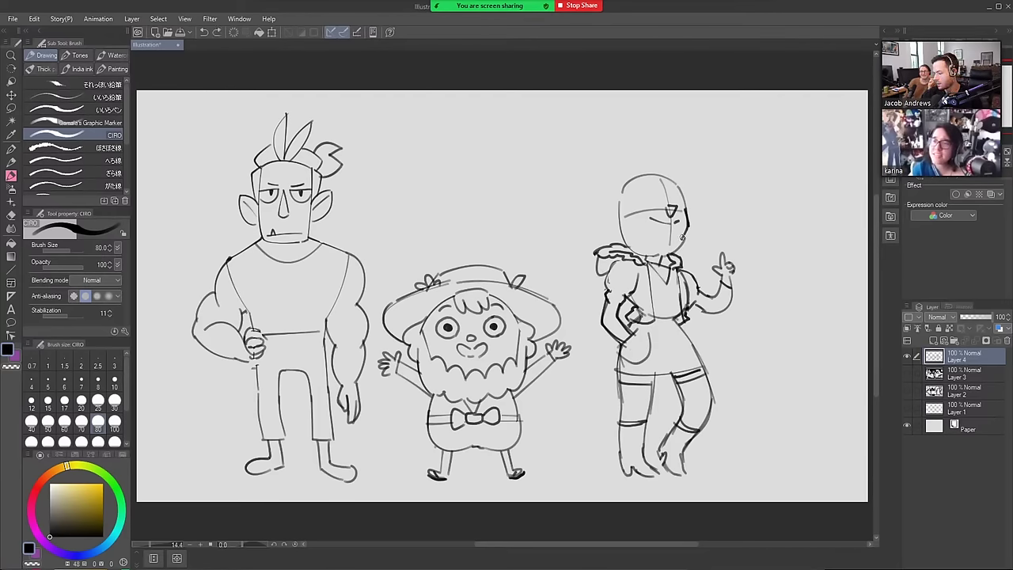
{"action": "key", "text": "e"}
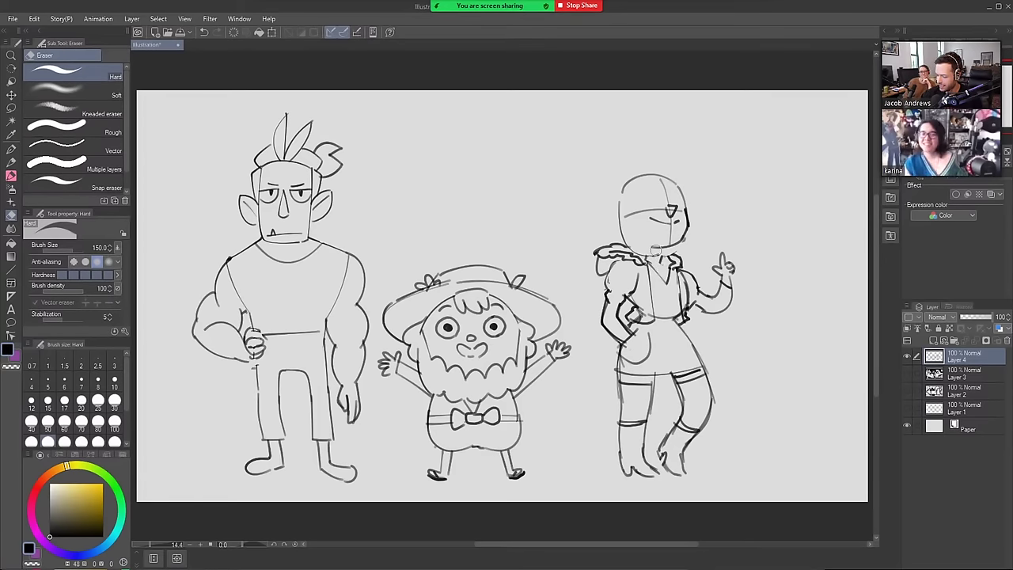
Draw two large round eyes with dark pupils and outer lashes on the third character's face
{"action": "key", "text": "b"}
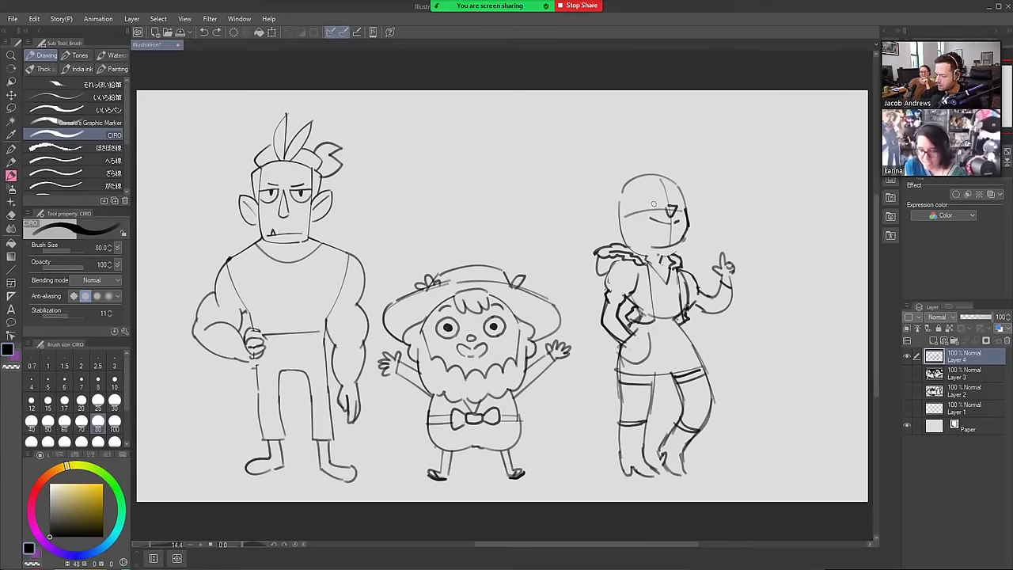
{"action": "mouse_move", "coordinate": [653, 207]}
{"action": "left_mouse_down"}
{"action": "mouse_move", "coordinate": [673, 190]}
{"action": "mouse_move", "coordinate": [674, 203]}
{"action": "mouse_move", "coordinate": [672, 193]}
{"action": "mouse_move", "coordinate": [682, 196]}
{"action": "mouse_move", "coordinate": [677, 205]}
{"action": "mouse_move", "coordinate": [673, 195]}
{"action": "mouse_move", "coordinate": [645, 198]}
{"action": "left_mouse_up"}
{"action": "key", "text": "ctrl+z"}
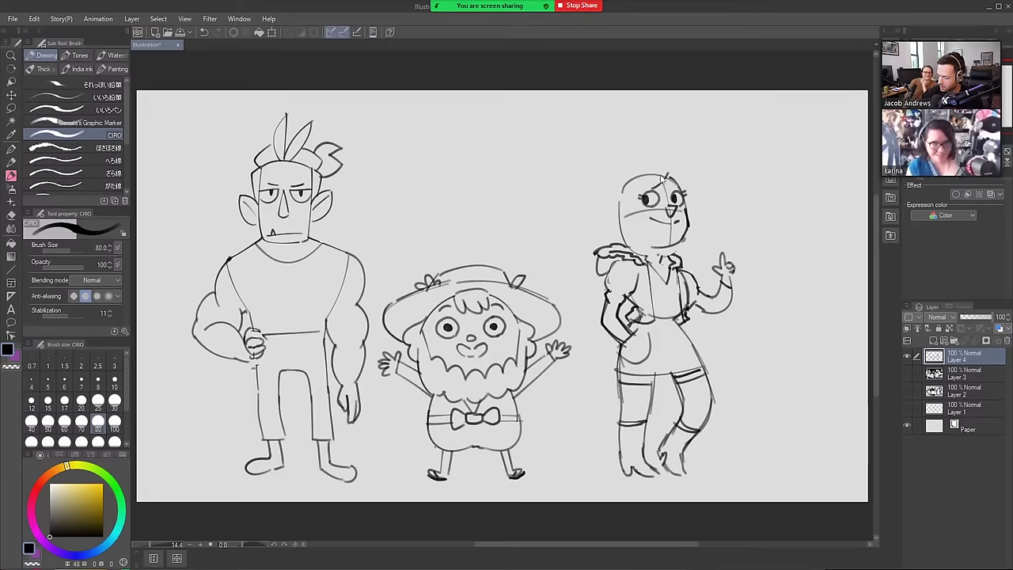
Draw parted bangs across the third character's forehead and a side lock framing the cheek, erasing the face guideline behind it
{"action": "left_click_drag", "start_coordinate": [660, 170], "coordinate": [650, 189]}
{"action": "key", "text": "ctrl+z"}
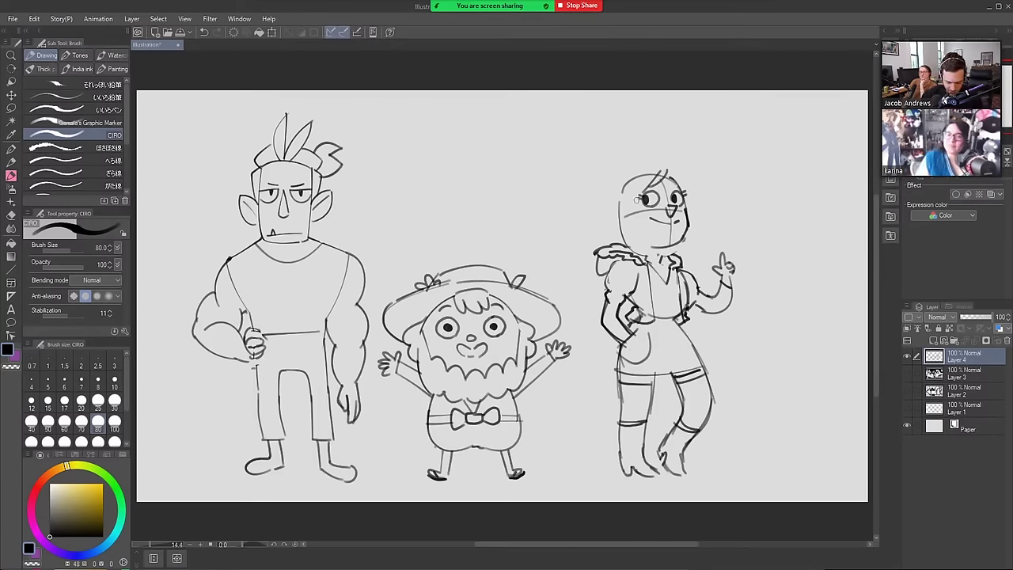
{"action": "mouse_move", "coordinate": [639, 201]}
{"action": "left_mouse_down"}
{"action": "mouse_move", "coordinate": [627, 215]}
{"action": "mouse_move", "coordinate": [669, 207]}
{"action": "mouse_move", "coordinate": [619, 216]}
{"action": "mouse_move", "coordinate": [638, 210]}
{"action": "mouse_move", "coordinate": [650, 236]}
{"action": "mouse_move", "coordinate": [640, 230]}
{"action": "mouse_move", "coordinate": [645, 258]}
{"action": "mouse_move", "coordinate": [654, 240]}
{"action": "left_mouse_up"}
{"action": "key", "text": "e"}
{"action": "key", "text": "b"}
{"action": "key", "text": "ctrl+z"}
{"action": "key", "text": "ctrl+z"}
{"action": "key", "text": "ctrl+z"}
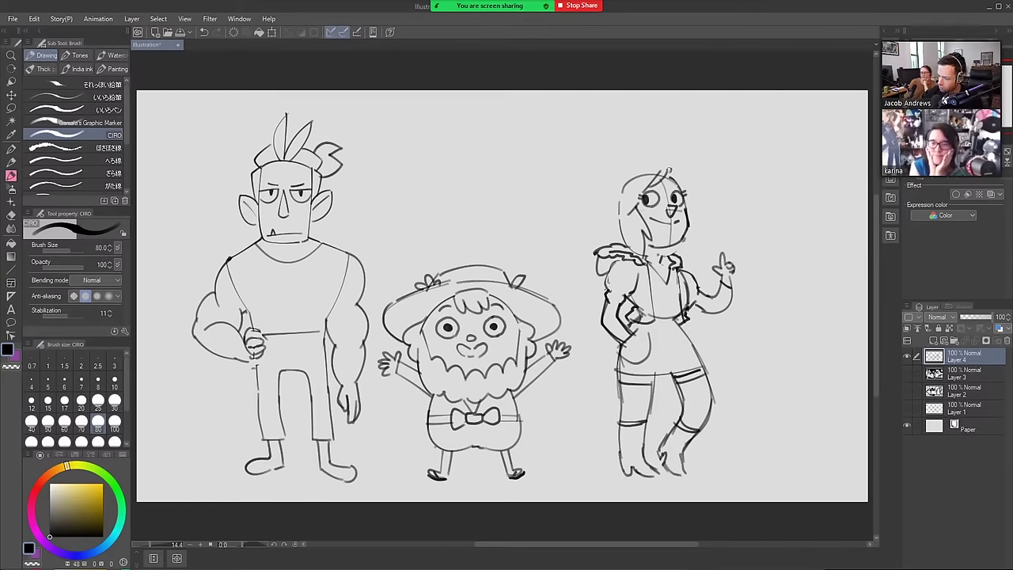